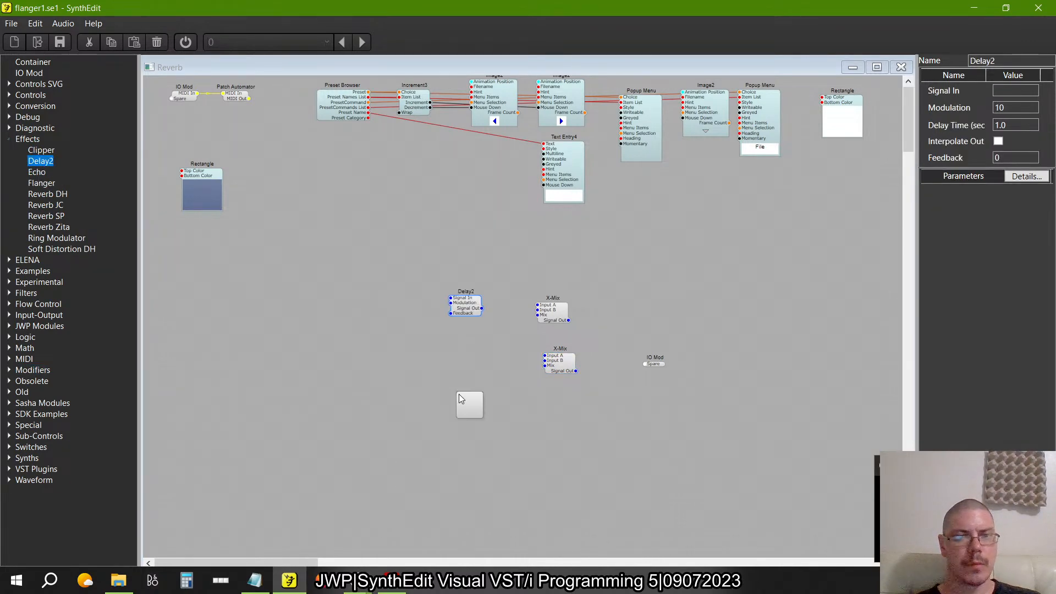
- Move the upper X-Mix roughly into line above the lower one and add two Level Adj modules ahead of the Delay2 modules
{"action": "key", "text": "alt+Tab"}
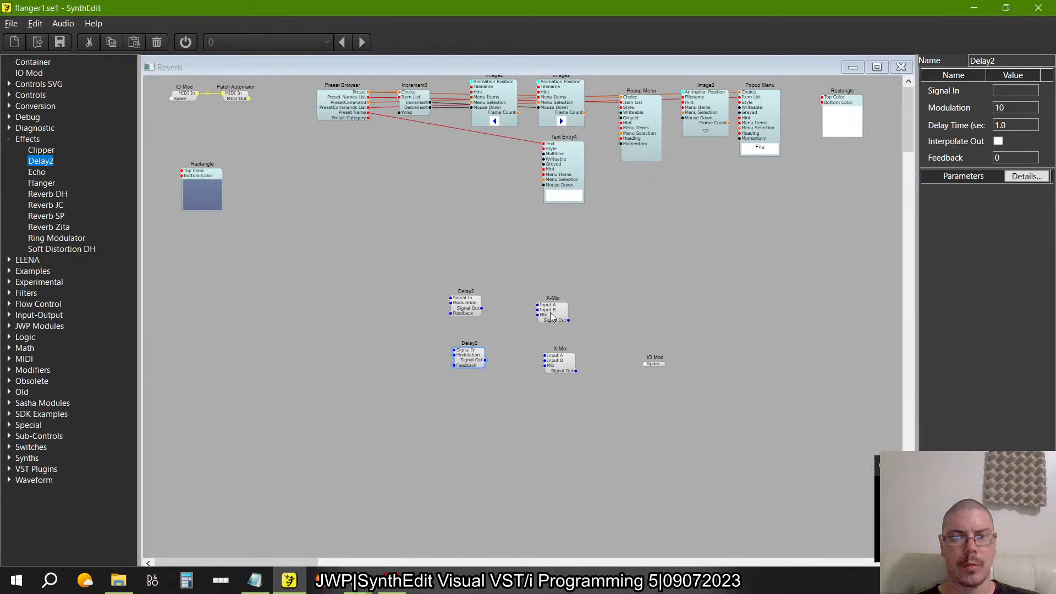
{"action": "left_click_drag", "start_coordinate": [550, 312], "coordinate": [555, 318]}
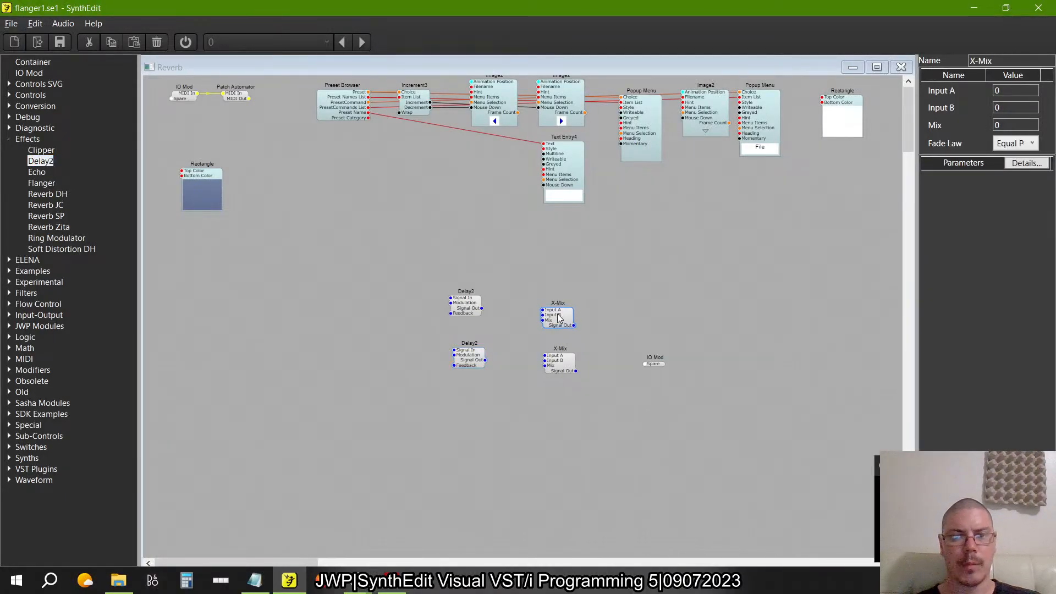
{"action": "left_click", "coordinate": [9, 140]}
{"action": "left_click", "coordinate": [9, 260]}
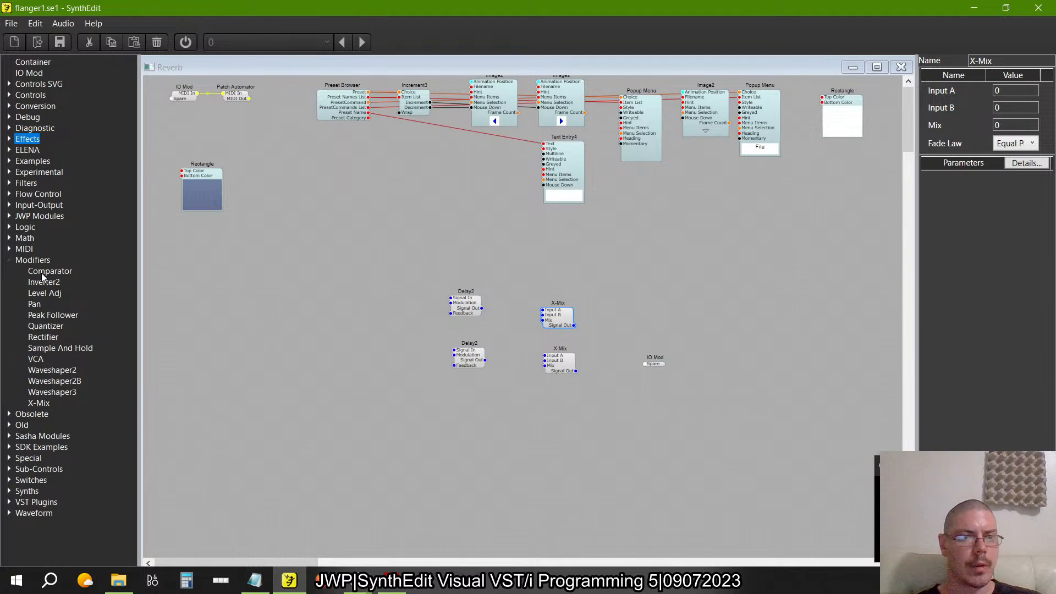
{"action": "left_click_drag", "start_coordinate": [44, 293], "coordinate": [86, 293]}
{"action": "left_click_drag", "start_coordinate": [321, 308], "coordinate": [322, 309]}
{"action": "left_click_drag", "start_coordinate": [44, 293], "coordinate": [342, 351]}
{"action": "left_click", "coordinate": [328, 313]}
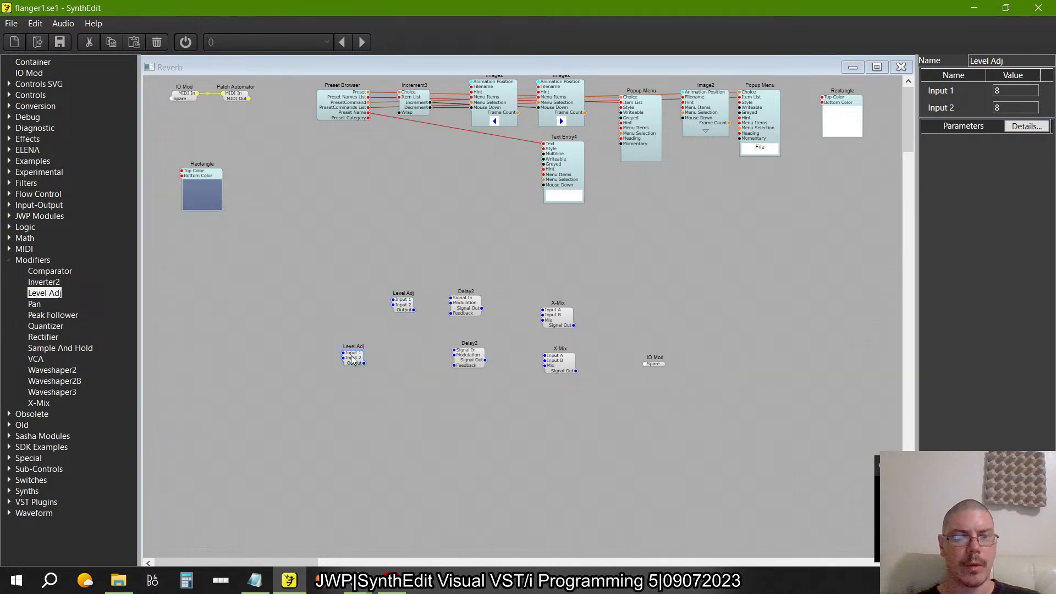
- Consult the stereo flanger diagram in the book and add two Oscillator modules in front of the Level Adj modules
{"action": "key", "text": "alt+Tab"}
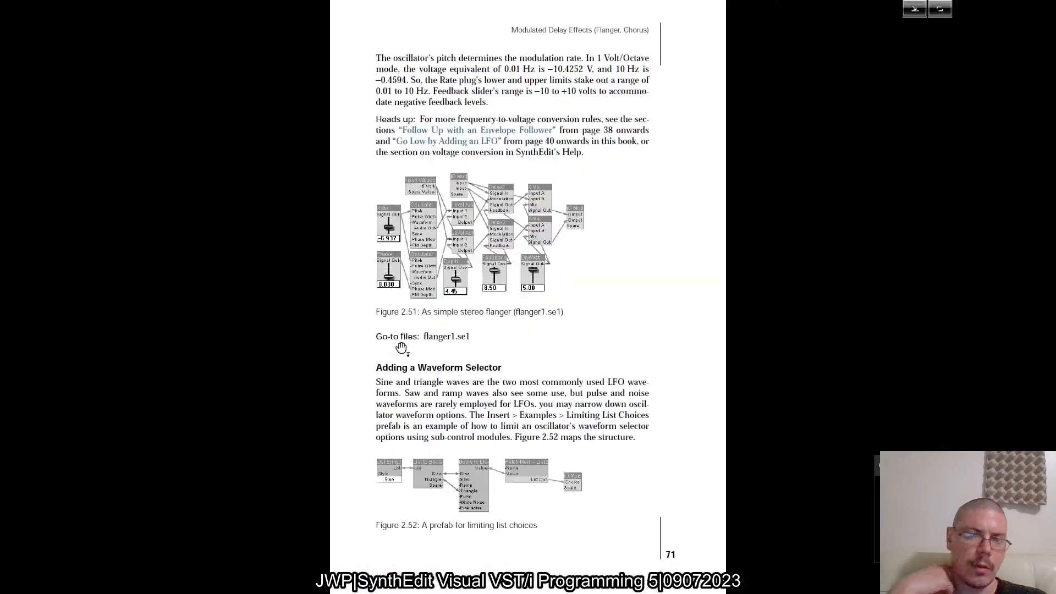
{"action": "key", "text": "alt+Tab"}
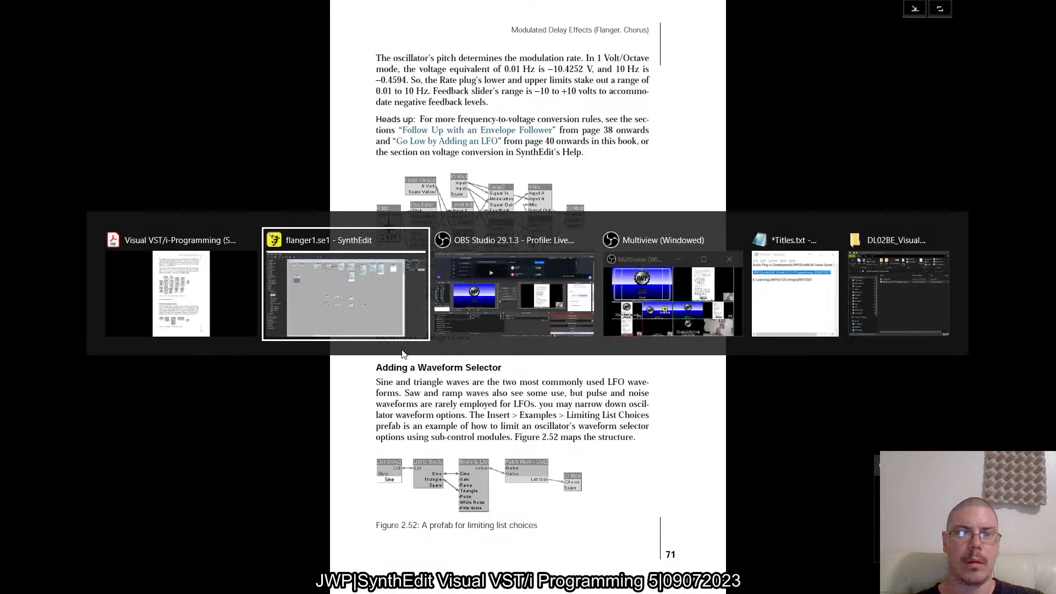
{"action": "left_click", "coordinate": [17, 517]}
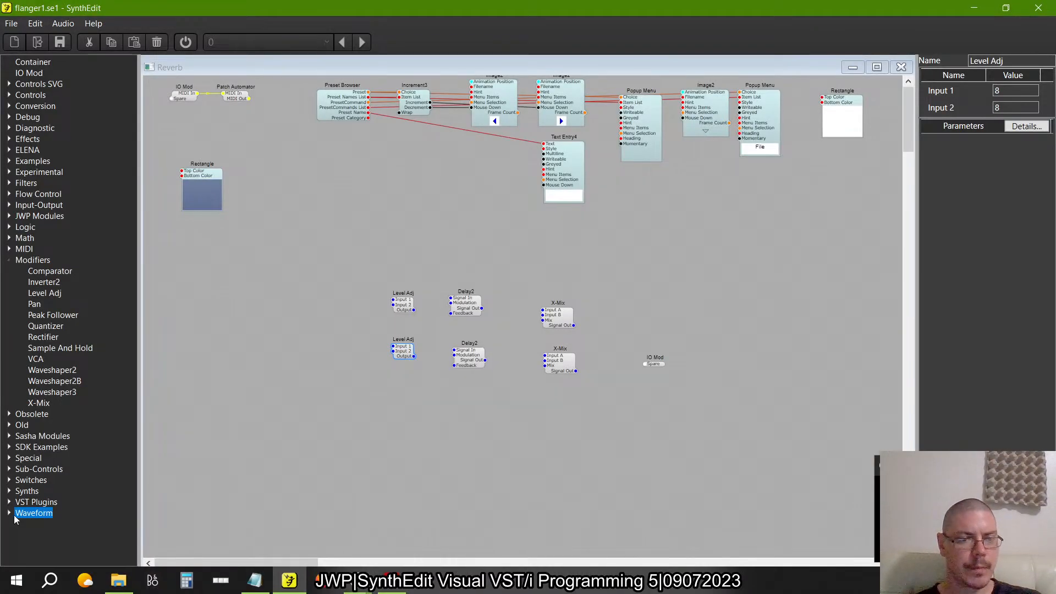
{"action": "left_click", "coordinate": [17, 518]}
{"action": "left_click_drag", "start_coordinate": [48, 536], "coordinate": [306, 354]}
- Add five Slider controls, one above the oscillators and four in a row below the modules
{"action": "key", "text": "alt+Tab"}
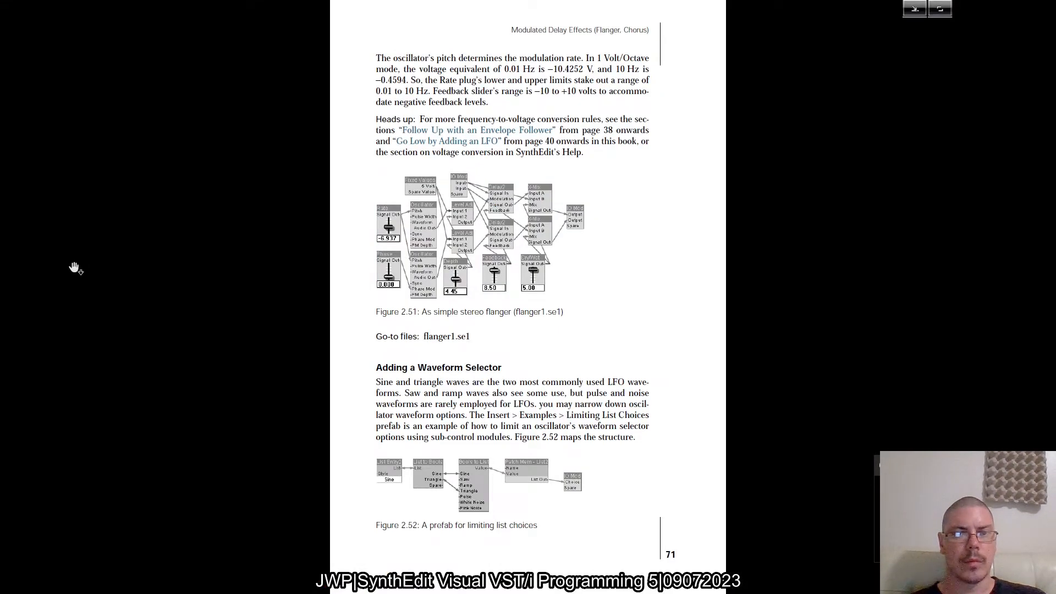
{"action": "key", "text": "alt+Tab"}
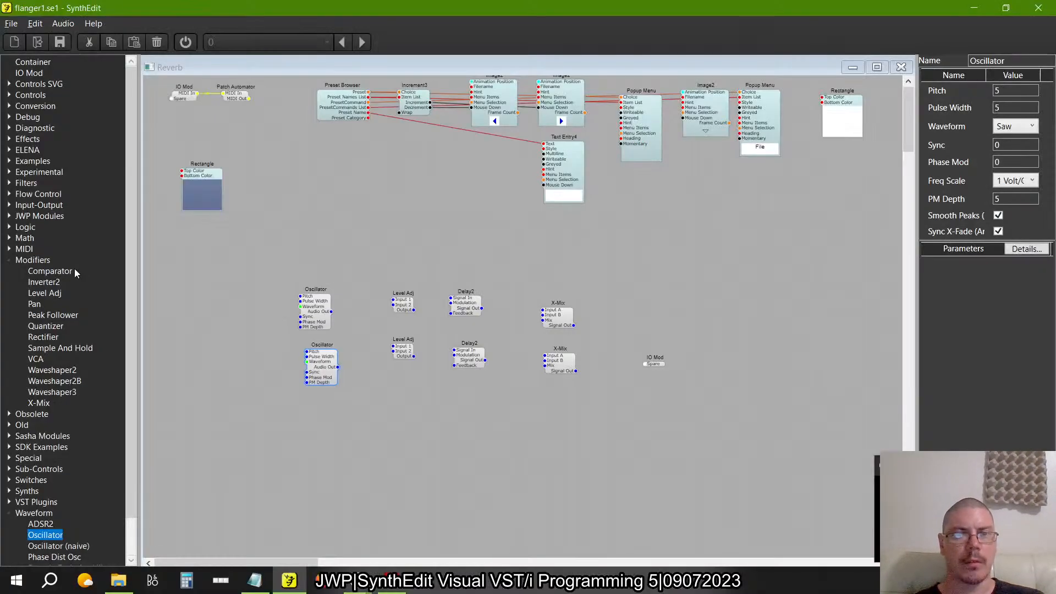
{"action": "left_click", "coordinate": [11, 259]}
{"action": "left_click", "coordinate": [10, 370]}
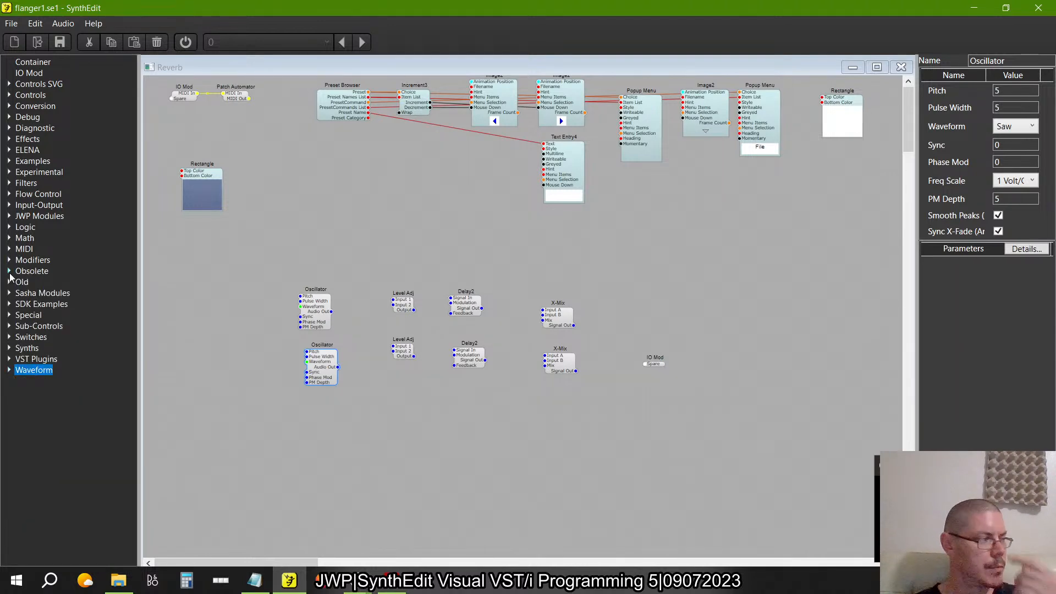
{"action": "left_click", "coordinate": [11, 96]}
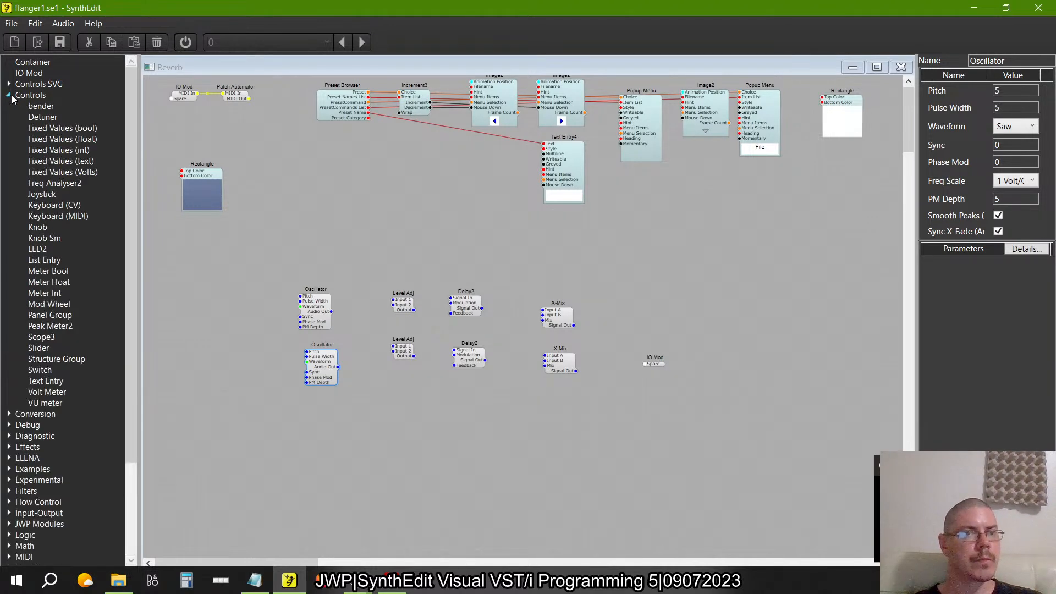
{"action": "double_click", "coordinate": [39, 348]}
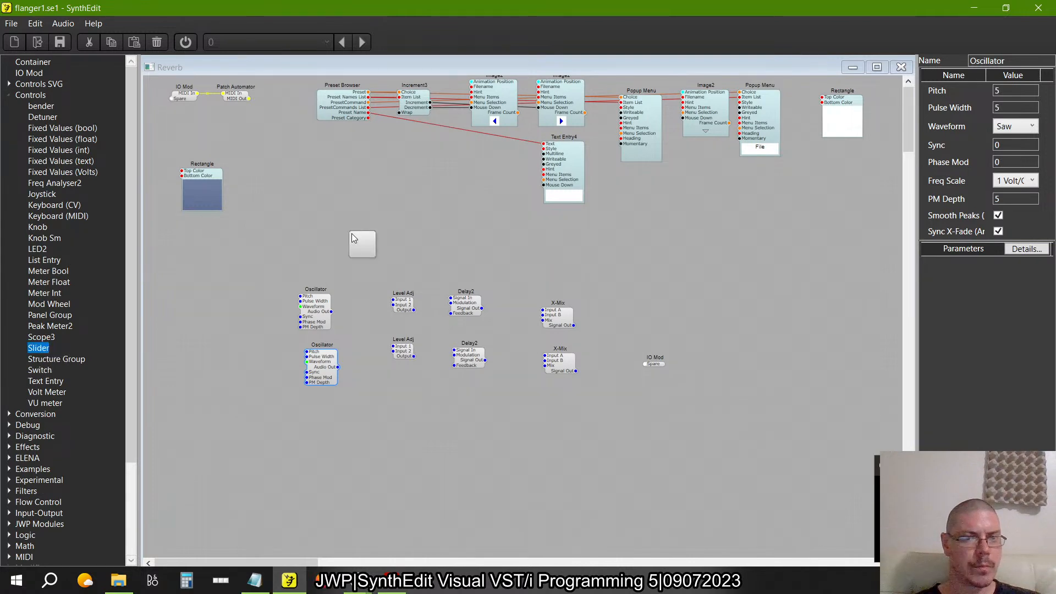
{"action": "left_click_drag", "start_coordinate": [28, 352], "coordinate": [277, 431]}
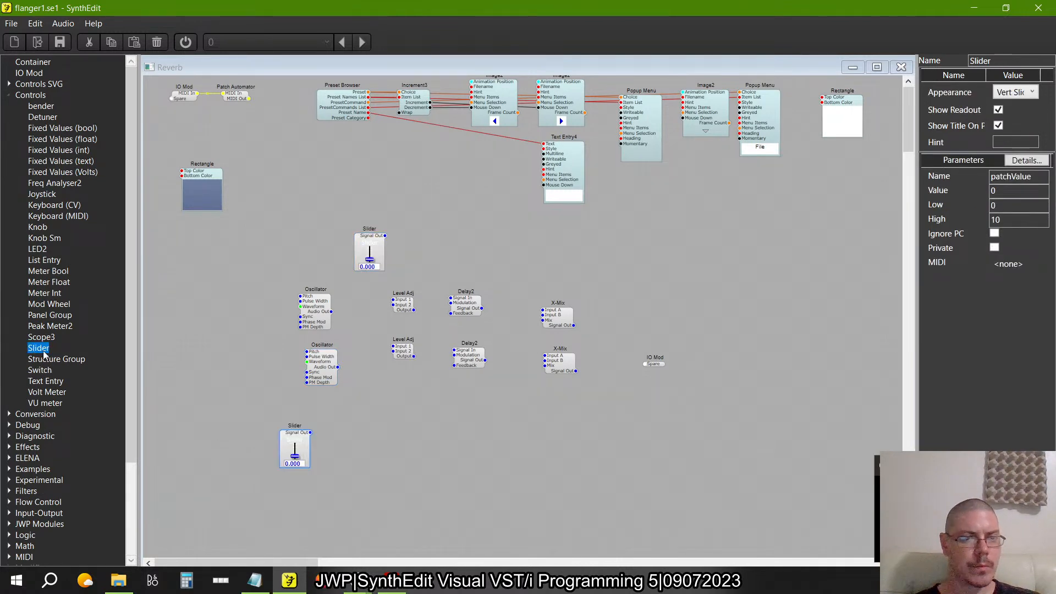
{"action": "left_click_drag", "start_coordinate": [38, 352], "coordinate": [85, 385]}
{"action": "left_click_drag", "start_coordinate": [37, 349], "coordinate": [438, 414]}
- Add a second IO Mod on the input side, just before the upper Oscillator
{"action": "right_click", "coordinate": [654, 364]}
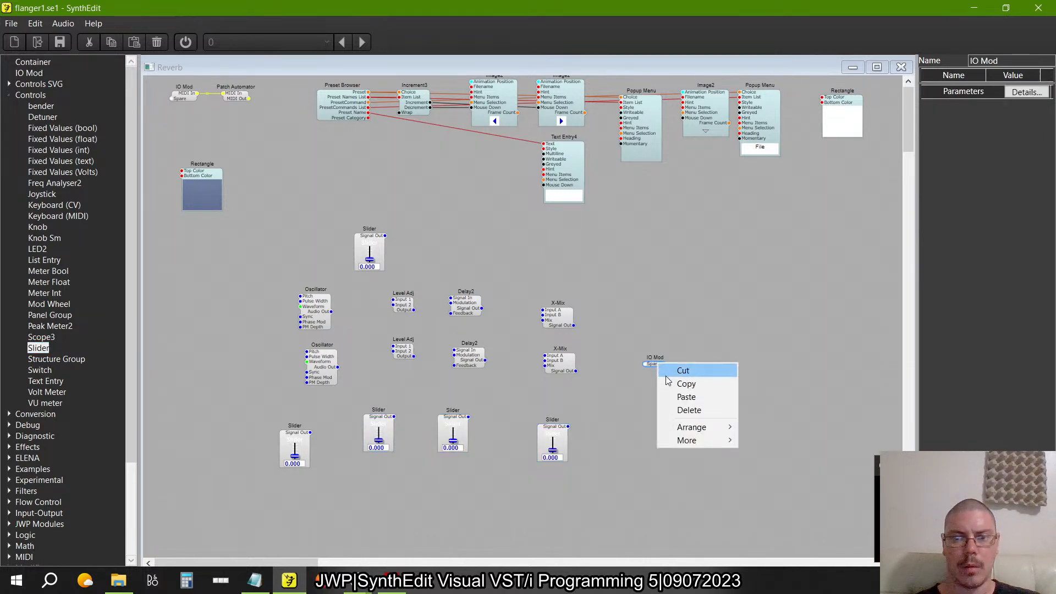
{"action": "left_click", "coordinate": [670, 384]}
{"action": "key", "text": "Return"}
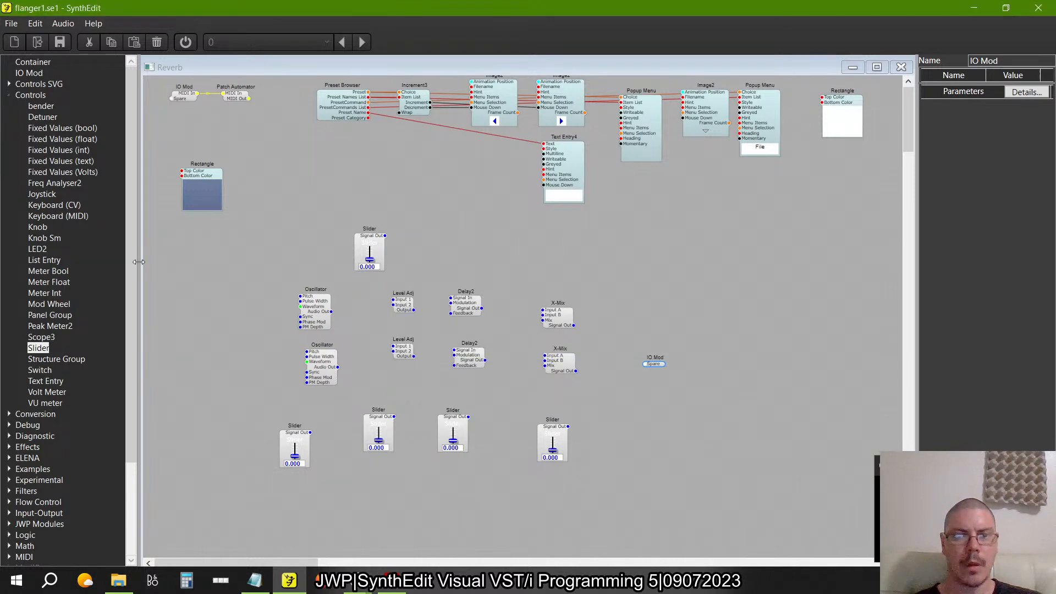
{"action": "left_click_drag", "start_coordinate": [28, 73], "coordinate": [231, 293]}
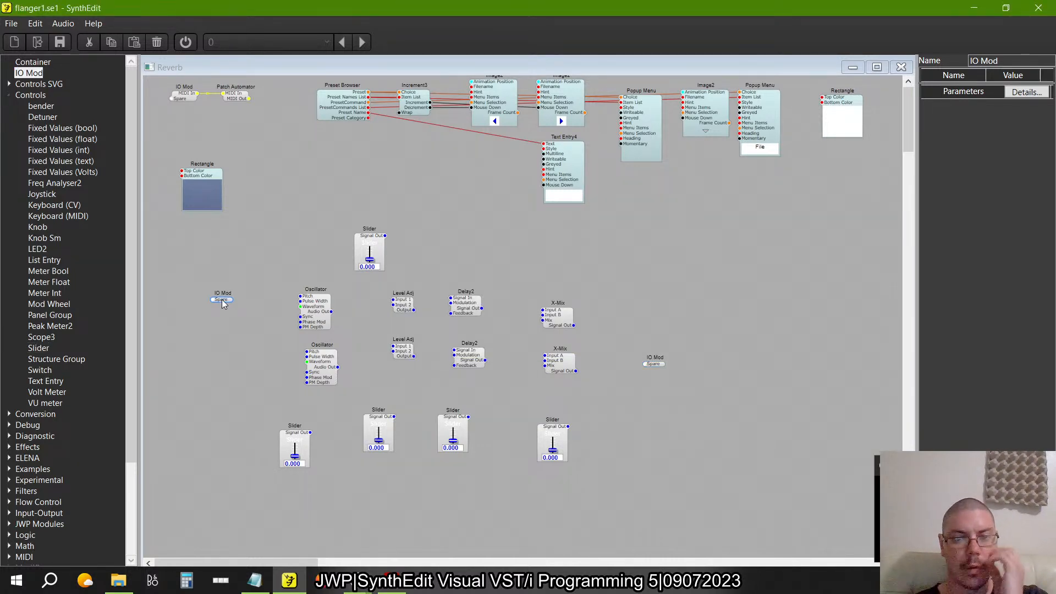
- Move the top slider beside the oscillators, following the book's diagram, and rename it Rate
{"action": "key", "text": "alt+Tab"}
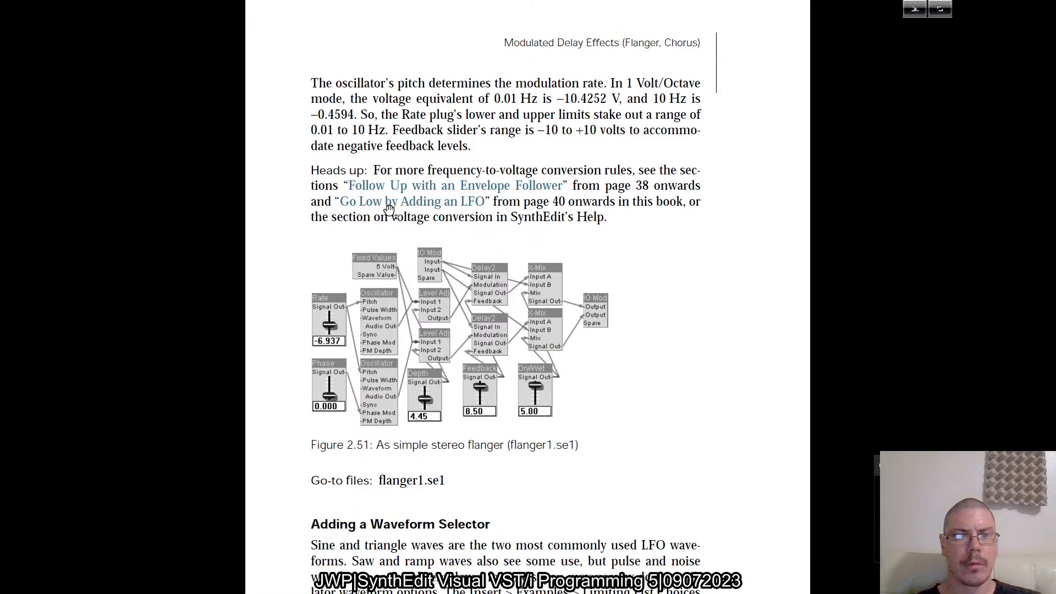
{"action": "key", "text": "alt+Tab"}
{"action": "left_click", "coordinate": [375, 249]}
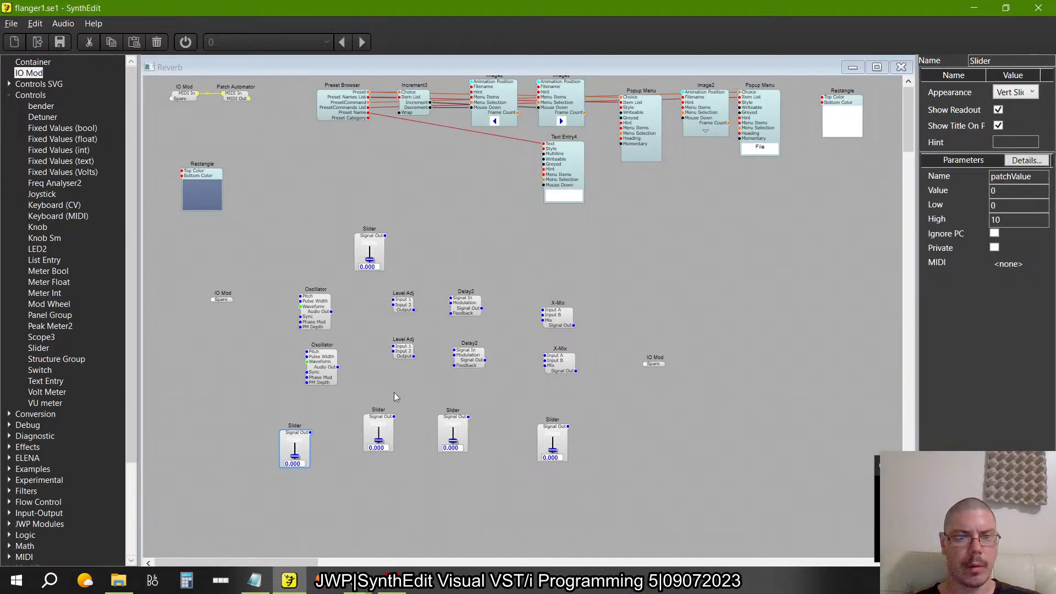
{"action": "left_click_drag", "start_coordinate": [376, 249], "coordinate": [254, 344]}
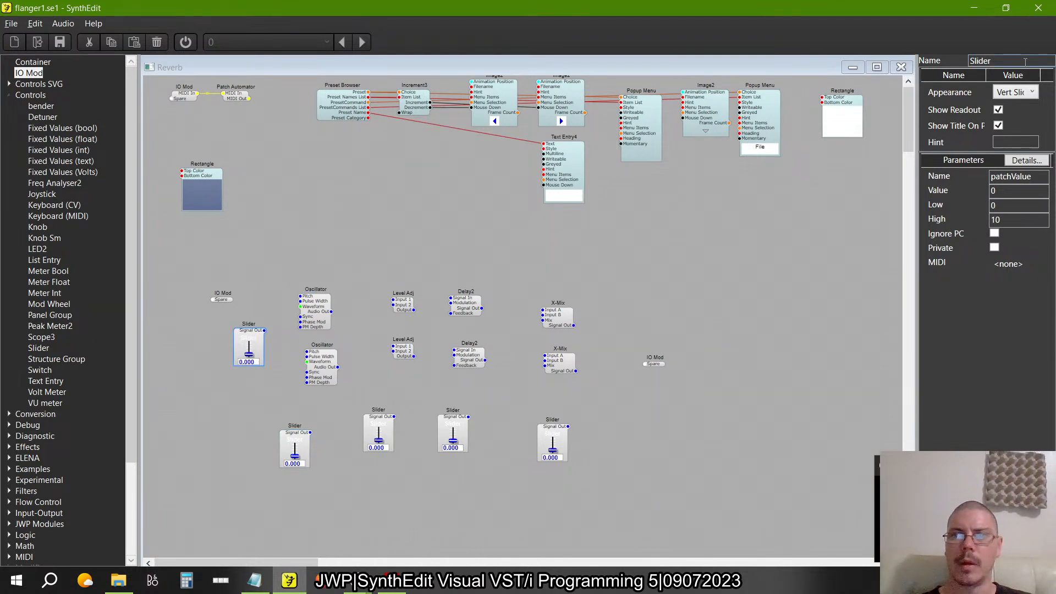
{"action": "double_click", "coordinate": [979, 60]}
{"action": "type", "text": "Rate"}
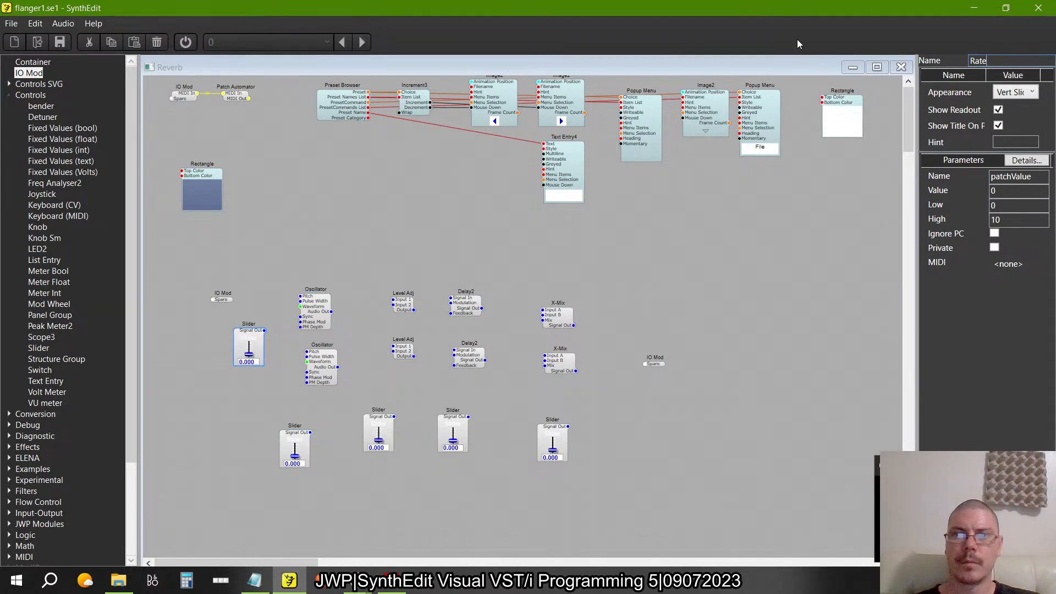
{"action": "key", "text": "Tab"}
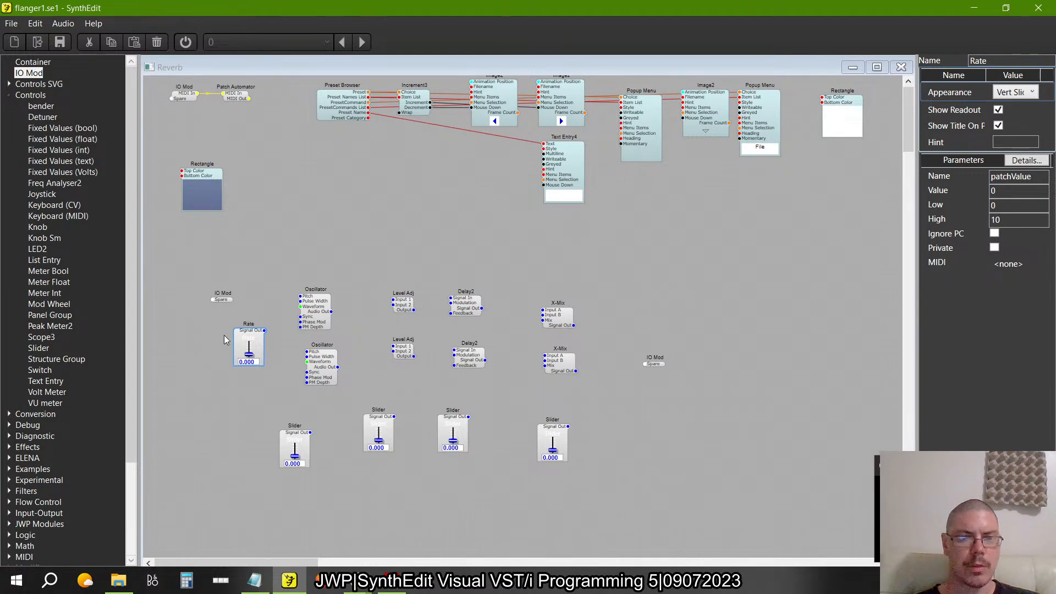
- Connect the Rate slider's Signal Out to both oscillators' Pitch, and the slider below the oscillators to the lower one's Phase Mod
{"action": "left_click_drag", "start_coordinate": [264, 332], "coordinate": [305, 298]}
{"action": "left_click_drag", "start_coordinate": [266, 332], "coordinate": [302, 298]}
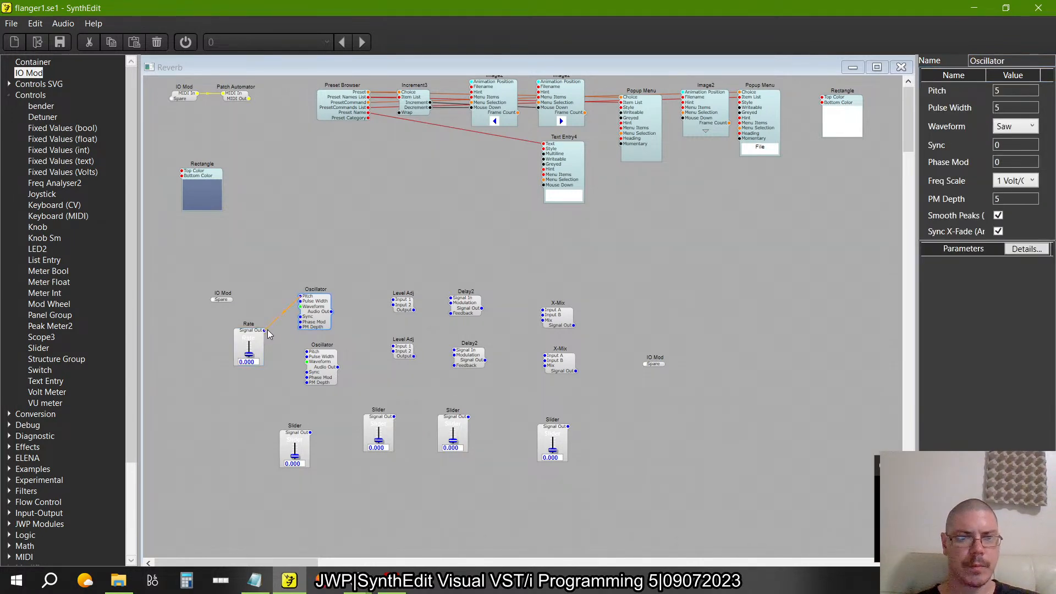
{"action": "left_click_drag", "start_coordinate": [267, 331], "coordinate": [307, 351]}
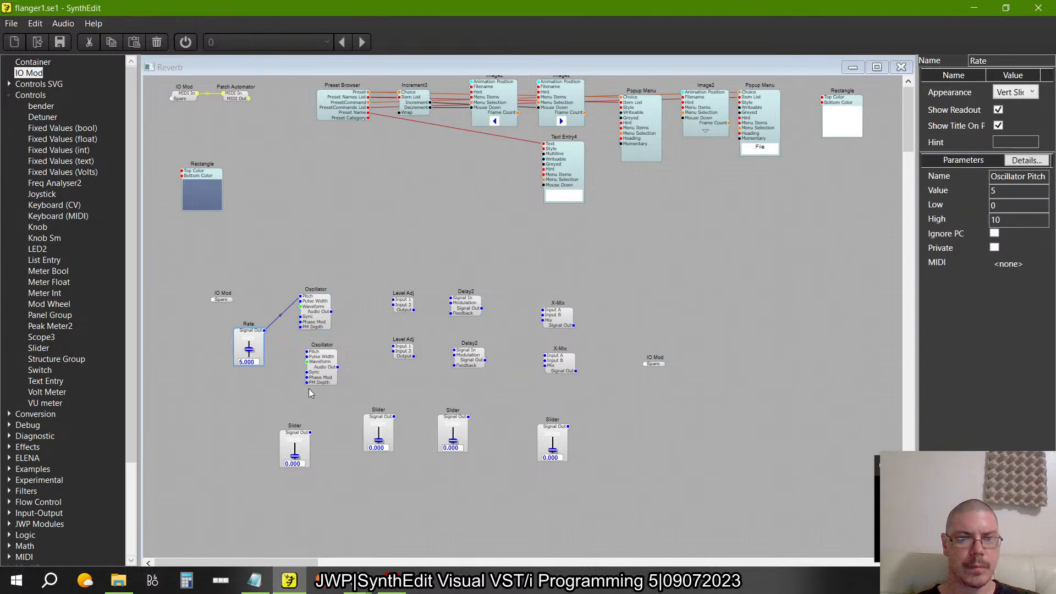
{"action": "left_click", "coordinate": [305, 431]}
{"action": "left_click_drag", "start_coordinate": [310, 433], "coordinate": [310, 381]}
- Check the wiring against the book's diagram and line up Rate, both oscillators and the phase slider in one vertical column
{"action": "key", "text": "alt+Tab"}
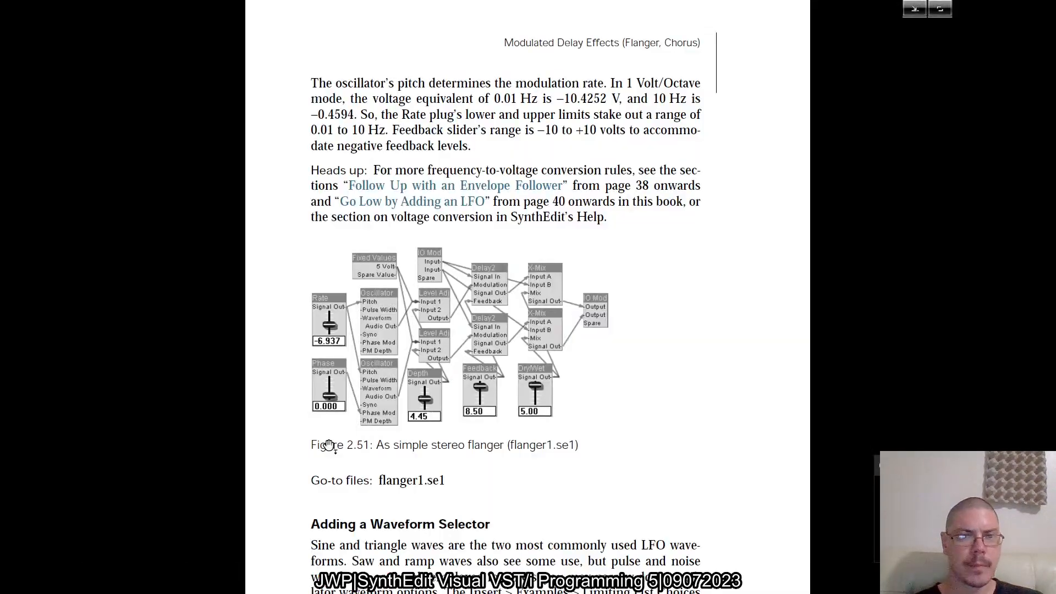
{"action": "key", "text": "alt+Tab"}
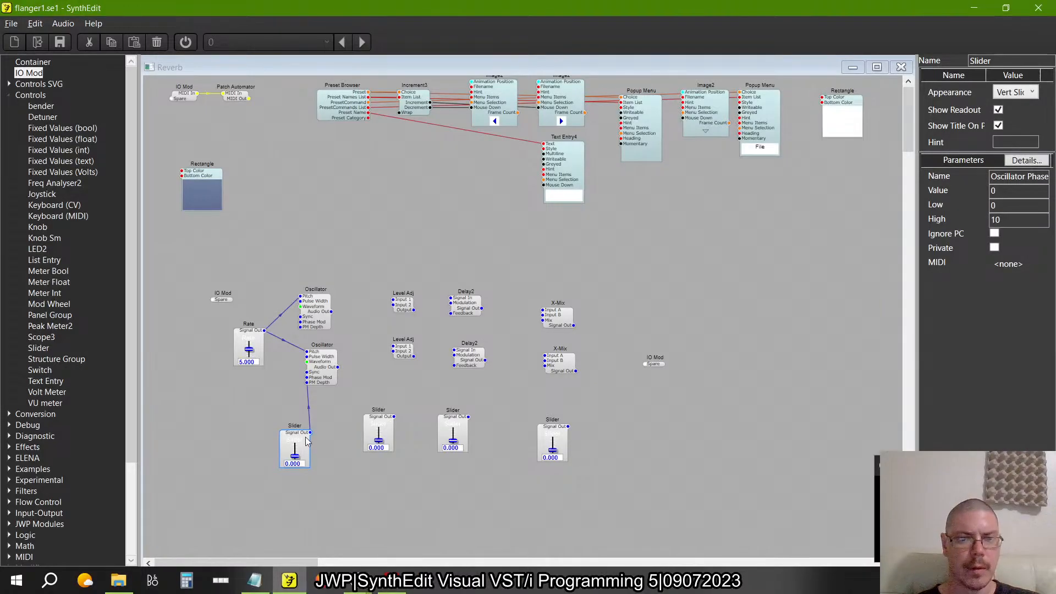
{"action": "left_click_drag", "start_coordinate": [301, 433], "coordinate": [301, 438]}
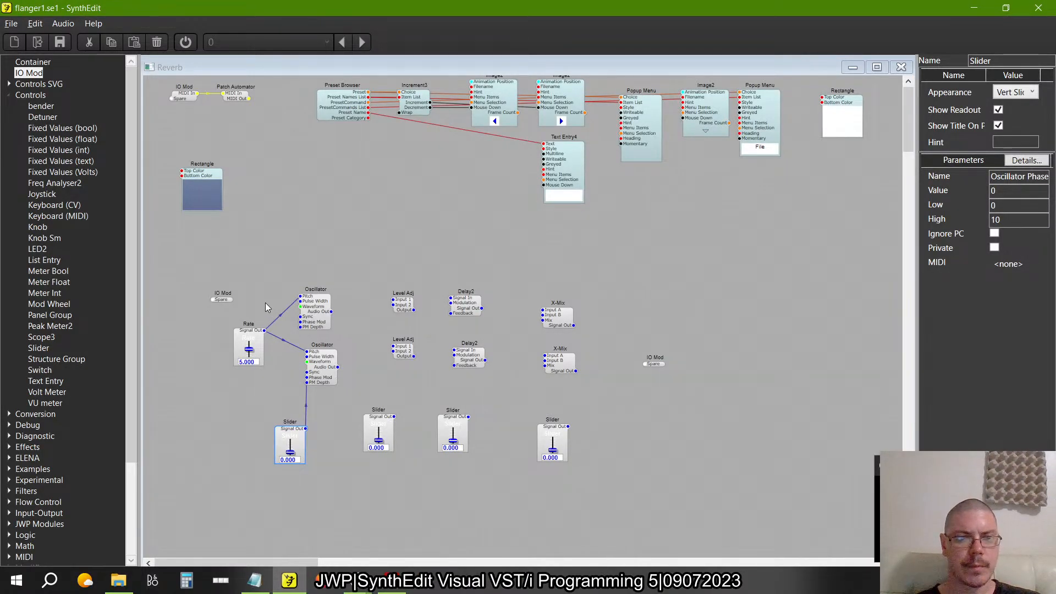
{"action": "left_click_drag", "start_coordinate": [255, 336], "coordinate": [290, 253]}
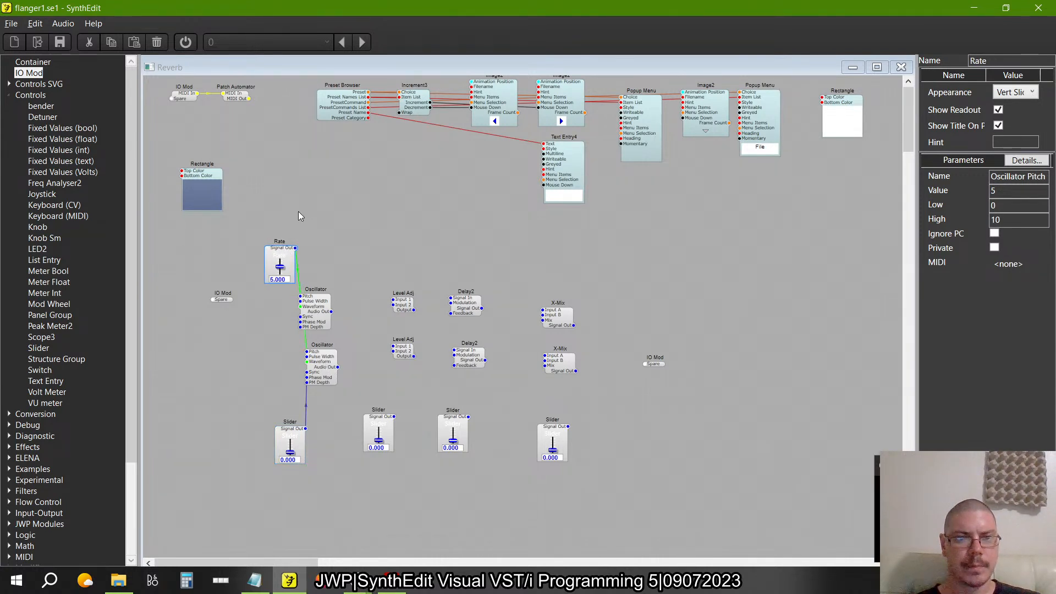
{"action": "left_click_drag", "start_coordinate": [286, 247], "coordinate": [291, 246]}
{"action": "left_click_drag", "start_coordinate": [314, 362], "coordinate": [307, 363]}
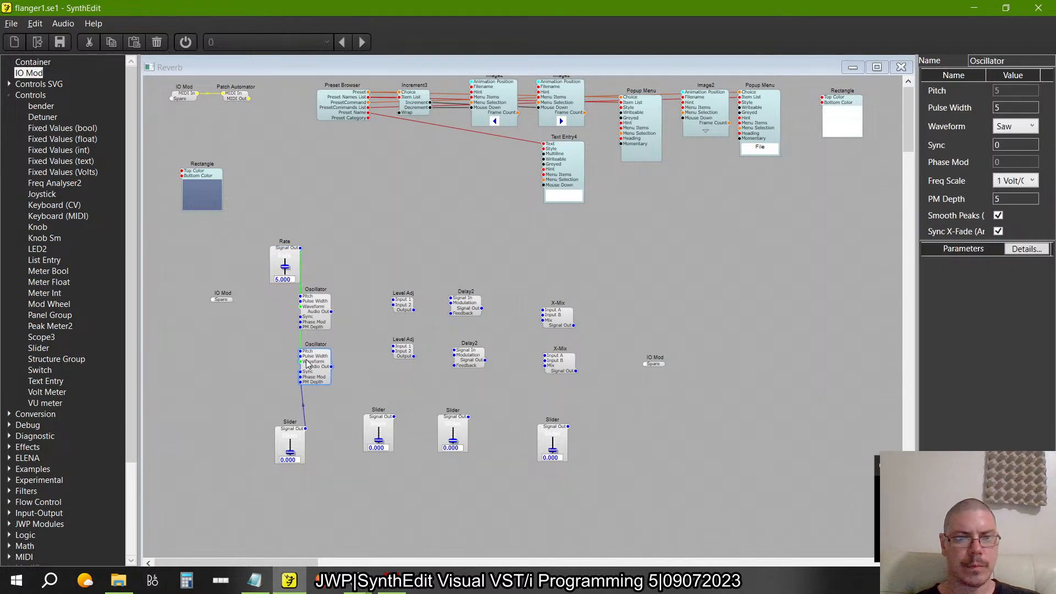
{"action": "left_click_drag", "start_coordinate": [292, 433], "coordinate": [286, 431]}
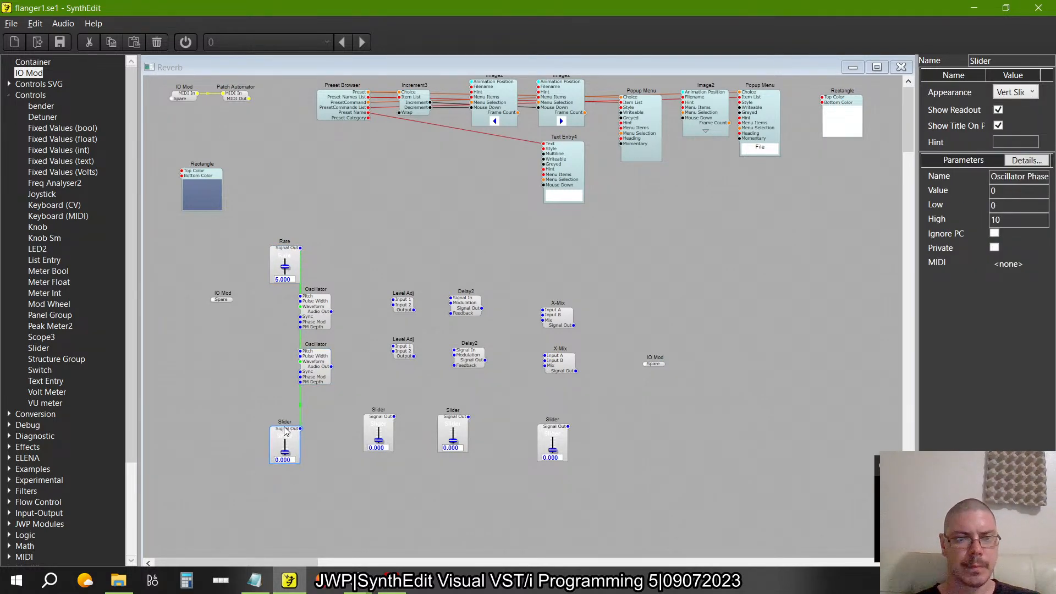
- Connect each Oscillator's Audio Out to Input 1 of its neighbouring Level Adj, comparing with the book's flanger diagram
{"action": "key", "text": "alt+Tab"}
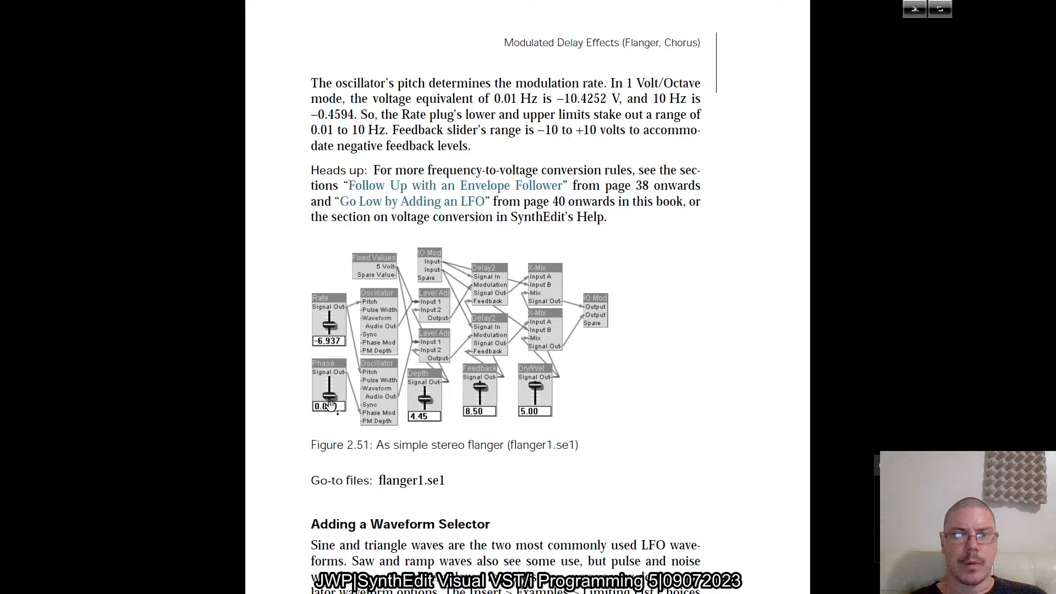
{"action": "key", "text": "alt+Tab"}
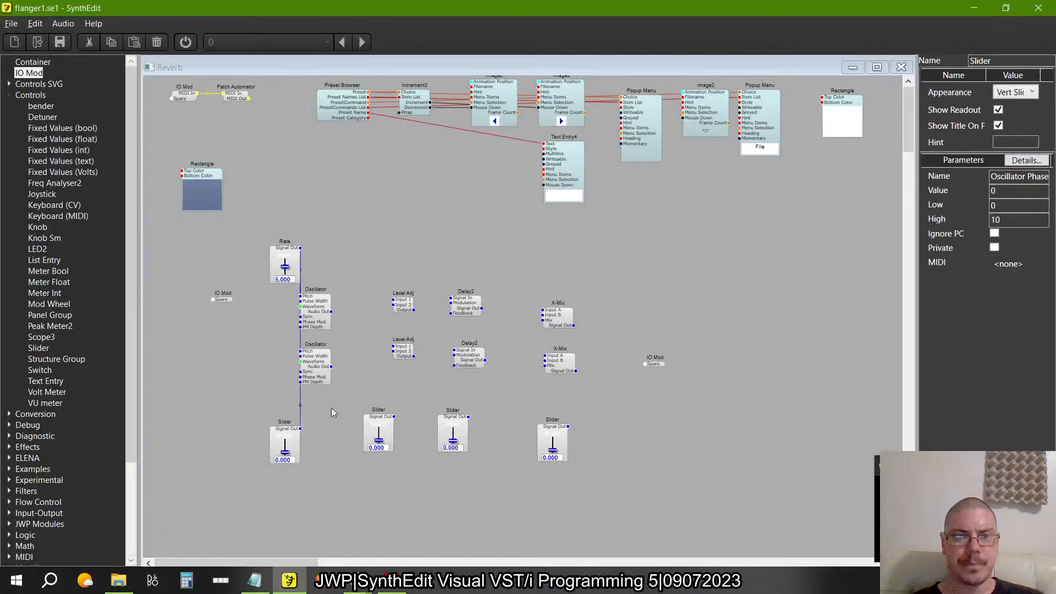
{"action": "mouse_move", "coordinate": [289, 251]}
{"action": "left_mouse_down"}
{"action": "mouse_move", "coordinate": [254, 322]}
{"action": "mouse_move", "coordinate": [289, 252]}
{"action": "left_mouse_up"}
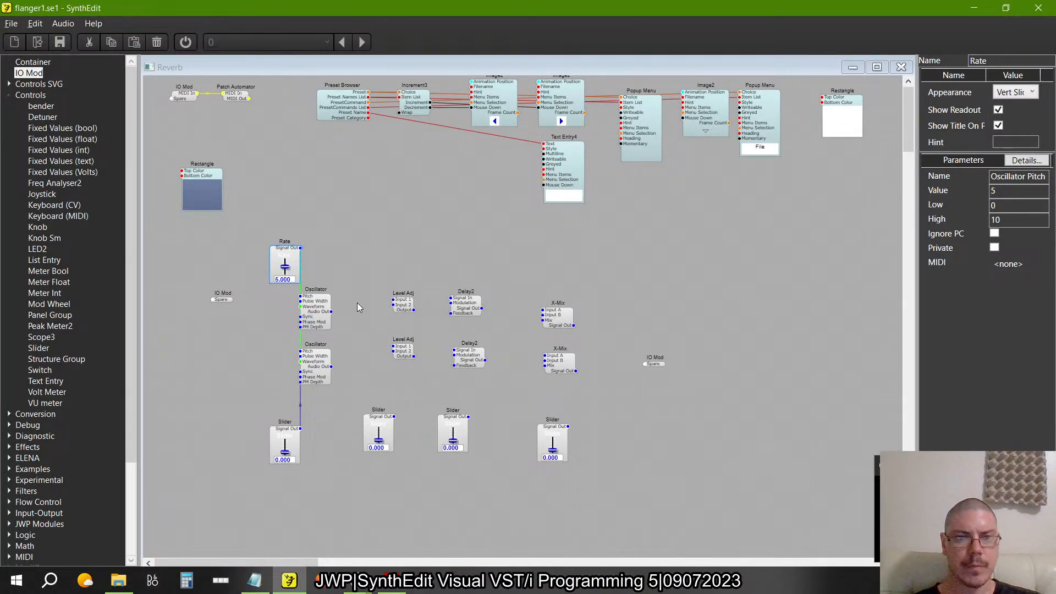
{"action": "left_click_drag", "start_coordinate": [332, 311], "coordinate": [397, 307]}
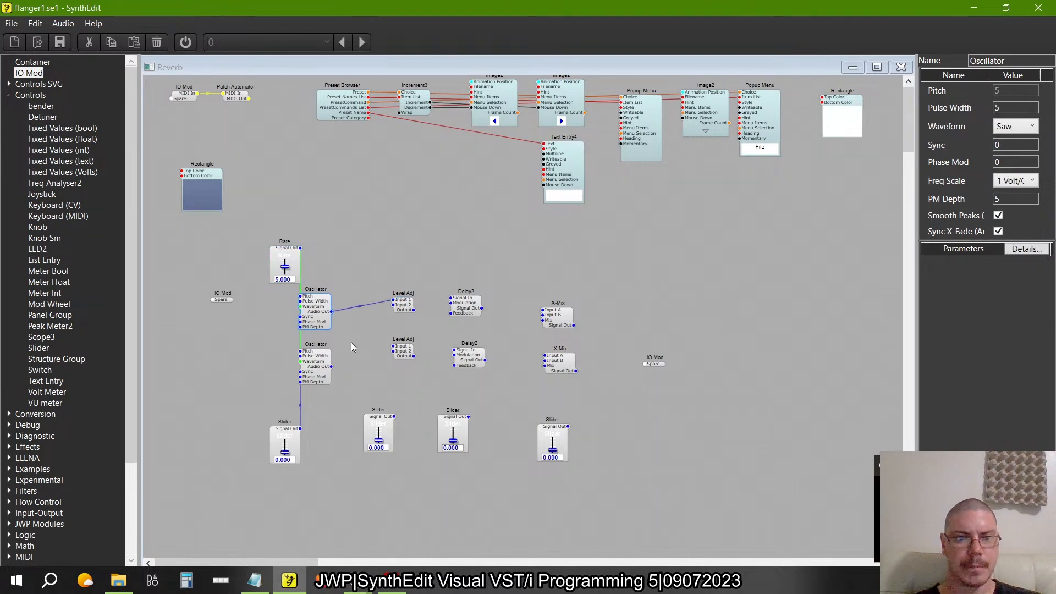
{"action": "left_click", "coordinate": [334, 371]}
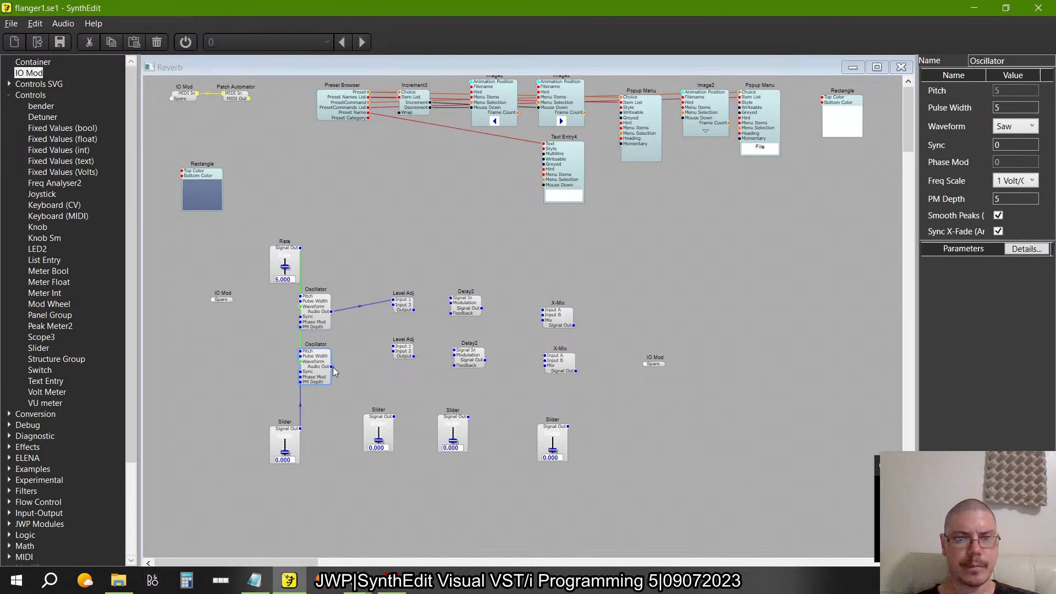
{"action": "left_click_drag", "start_coordinate": [333, 366], "coordinate": [392, 347]}
{"action": "key", "text": "alt+Tab"}
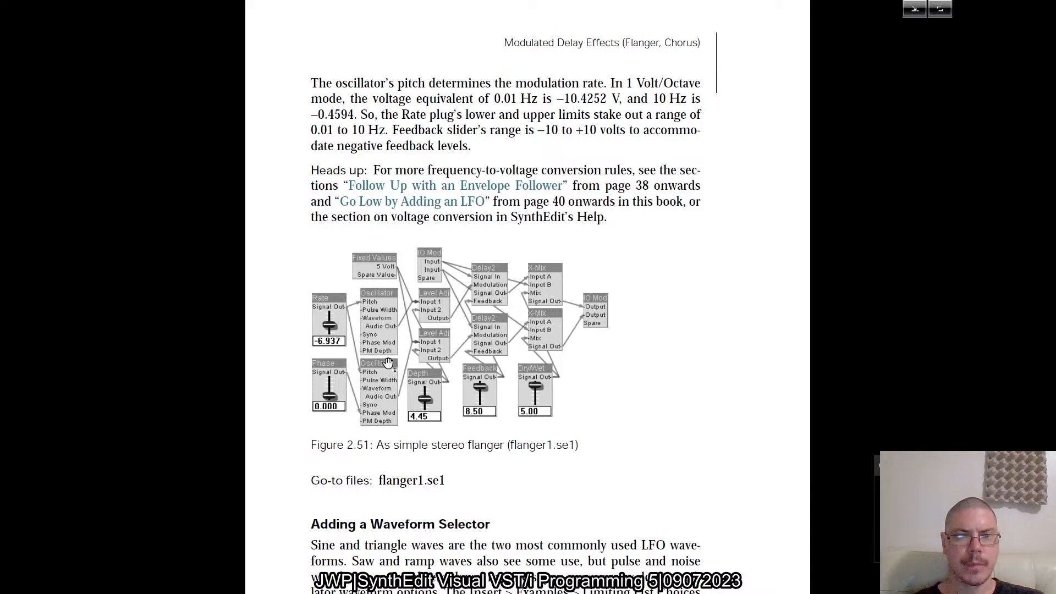
- Add a Fixed Values (Volts) module above the oscillators' Level Adj modules and connect its Spare Value to Input 1 of both Level Adjs
{"action": "key", "text": "alt+Tab"}
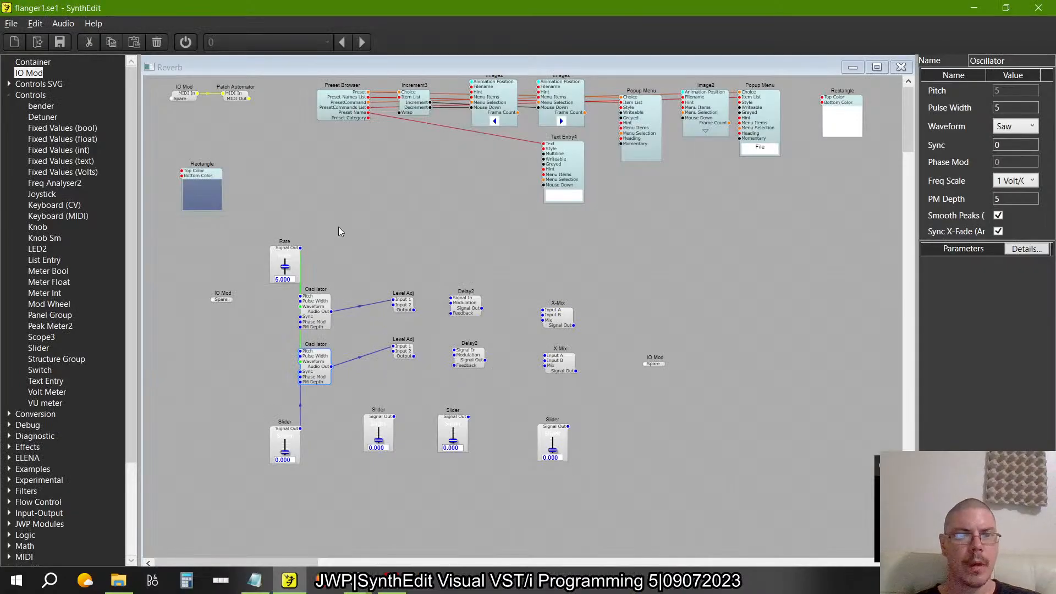
{"action": "left_click_drag", "start_coordinate": [61, 172], "coordinate": [333, 243]}
{"action": "left_click", "coordinate": [381, 272]}
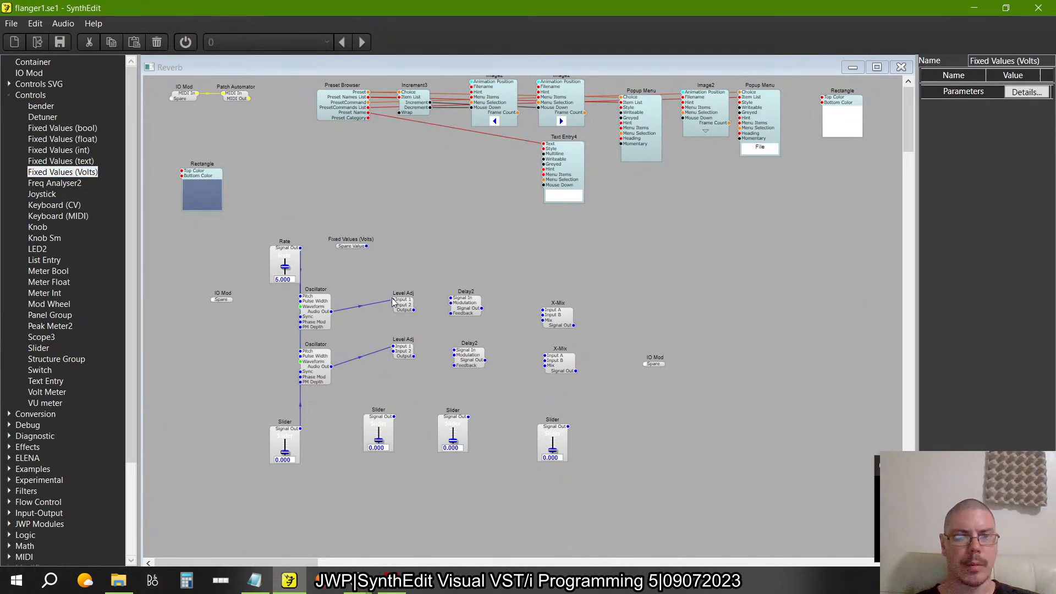
{"action": "left_click_drag", "start_coordinate": [391, 298], "coordinate": [393, 348]}
{"action": "left_click", "coordinate": [356, 249]}
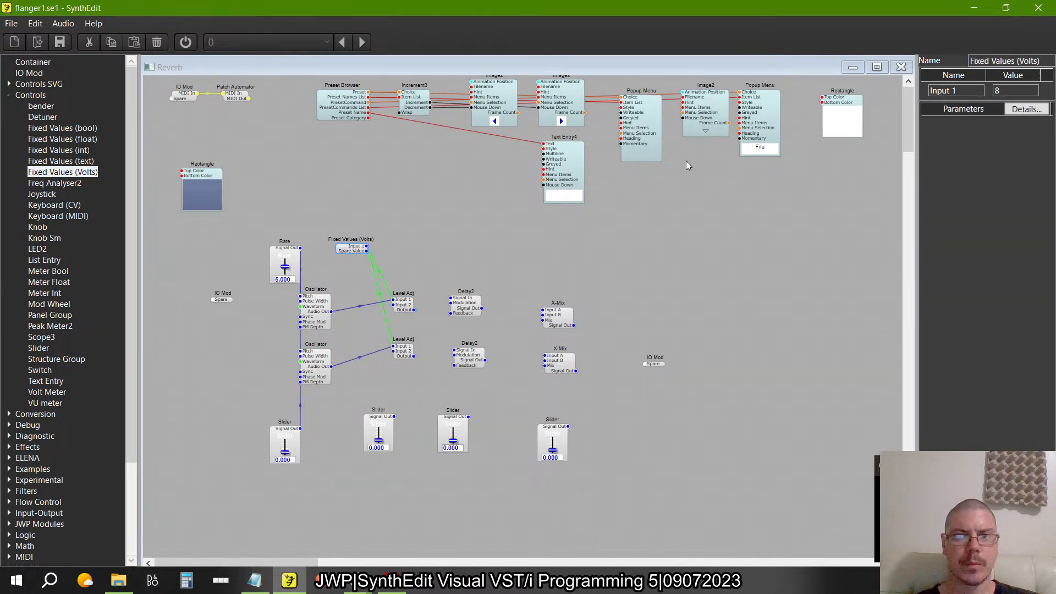
- Name the Fixed Values entry 5 and set its value to 5 Volt, following the book's diagram
{"action": "left_click", "coordinate": [978, 93]}
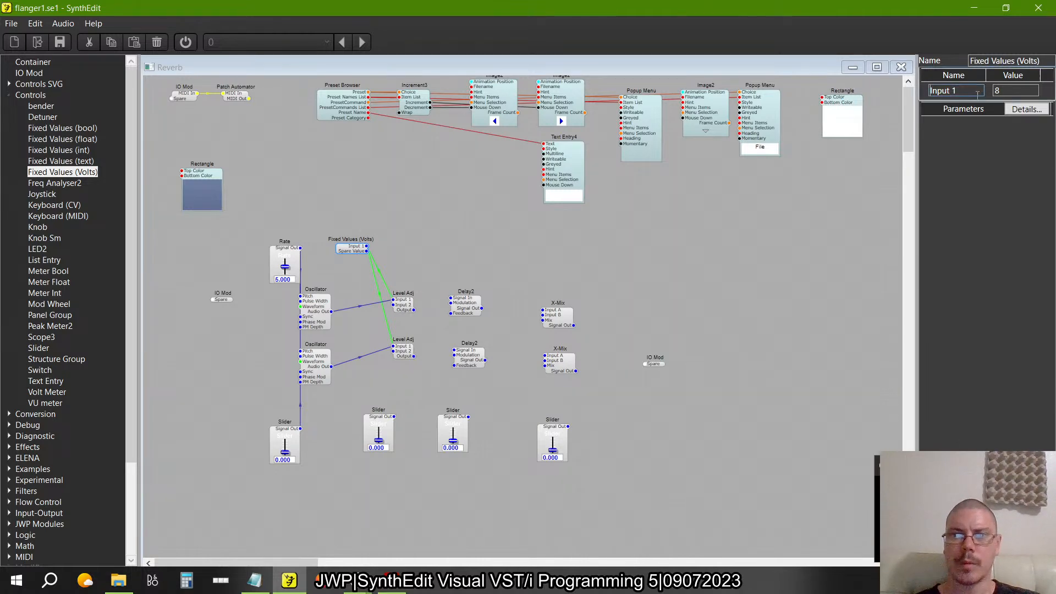
{"action": "key", "text": "ctrl+a"}
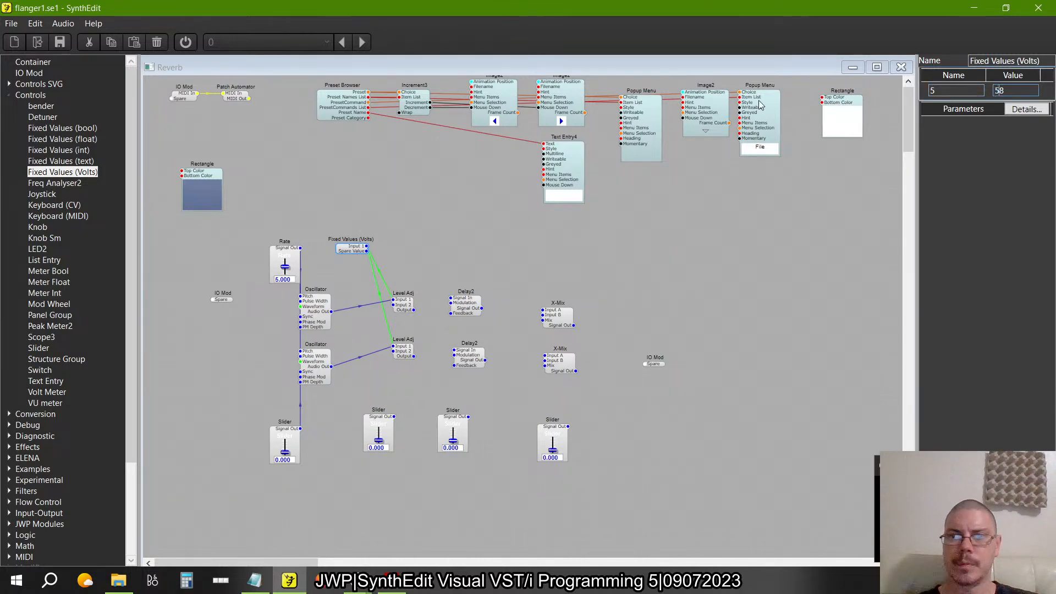
{"action": "key", "text": "alt+Tab"}
{"action": "key", "text": "alt+Tab"}
{"action": "type", "text": "5"}
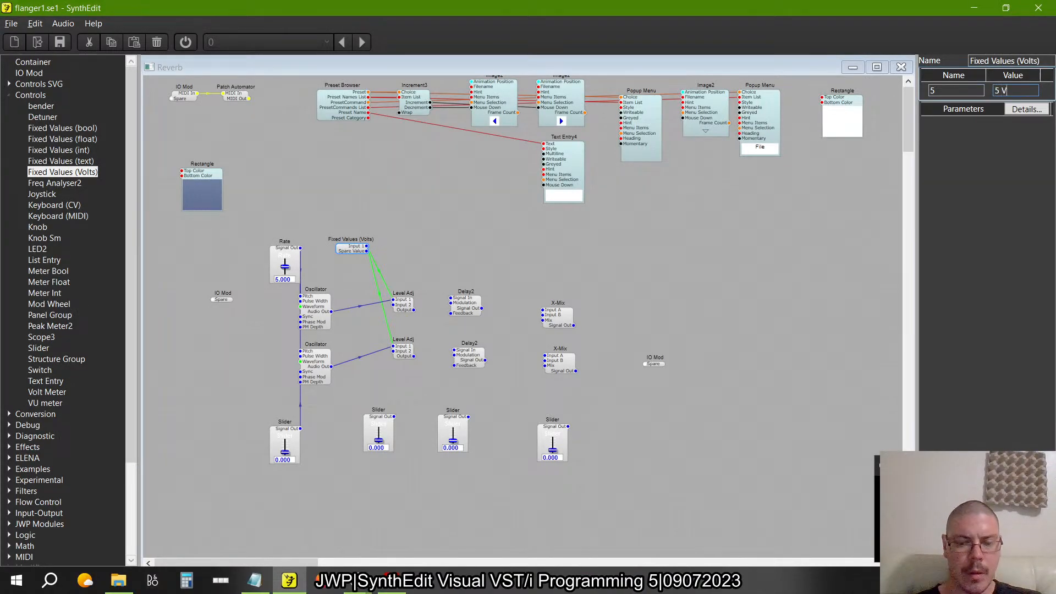
{"action": "key", "text": "Tab"}
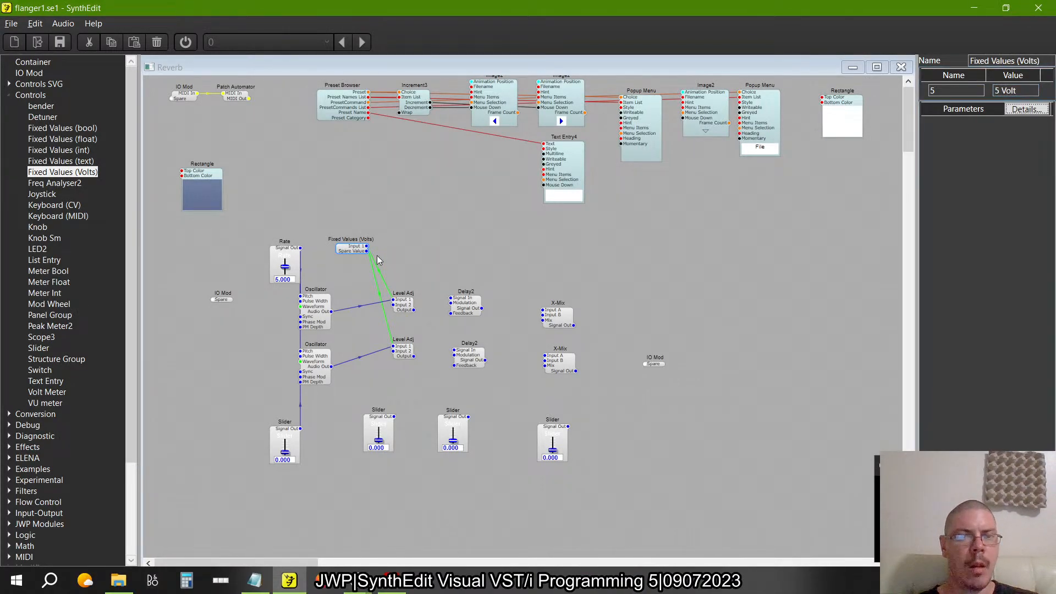
- Place both Level Adj modules right beside their oscillators with Fixed Values lined up above them, comparing with the book's diagram
{"action": "left_click_drag", "start_coordinate": [347, 251], "coordinate": [369, 258]}
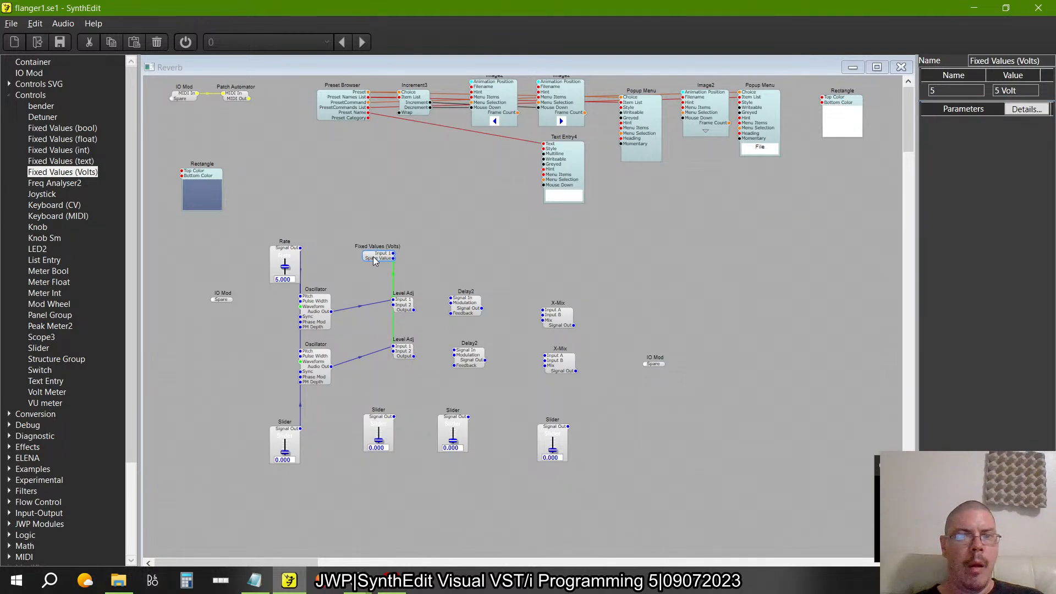
{"action": "left_click", "coordinate": [412, 311]}
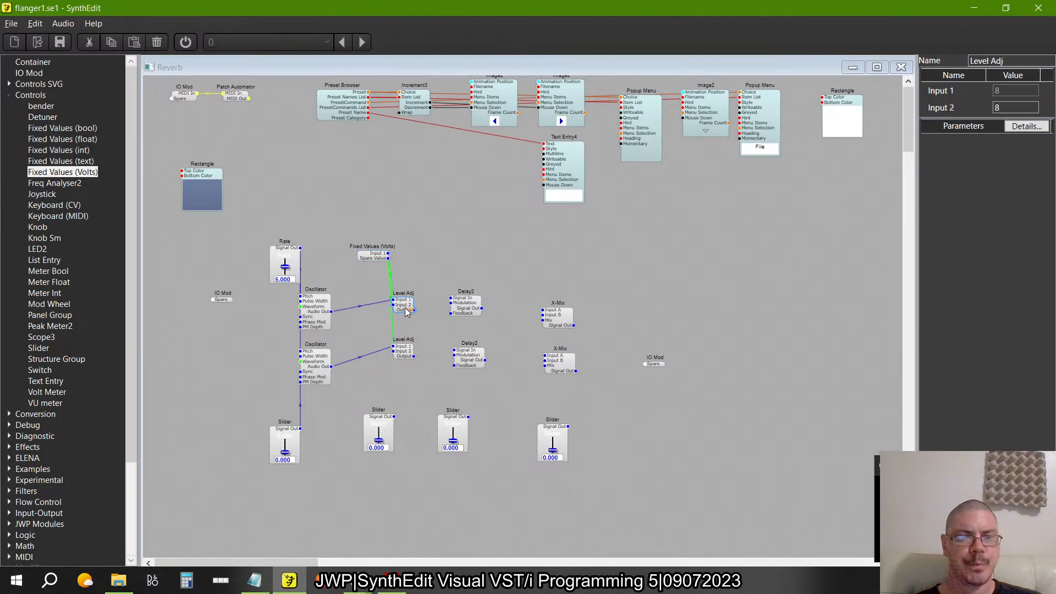
{"action": "left_click_drag", "start_coordinate": [402, 302], "coordinate": [369, 315]}
{"action": "left_click_drag", "start_coordinate": [407, 344], "coordinate": [366, 373]}
{"action": "left_click", "coordinate": [370, 257]}
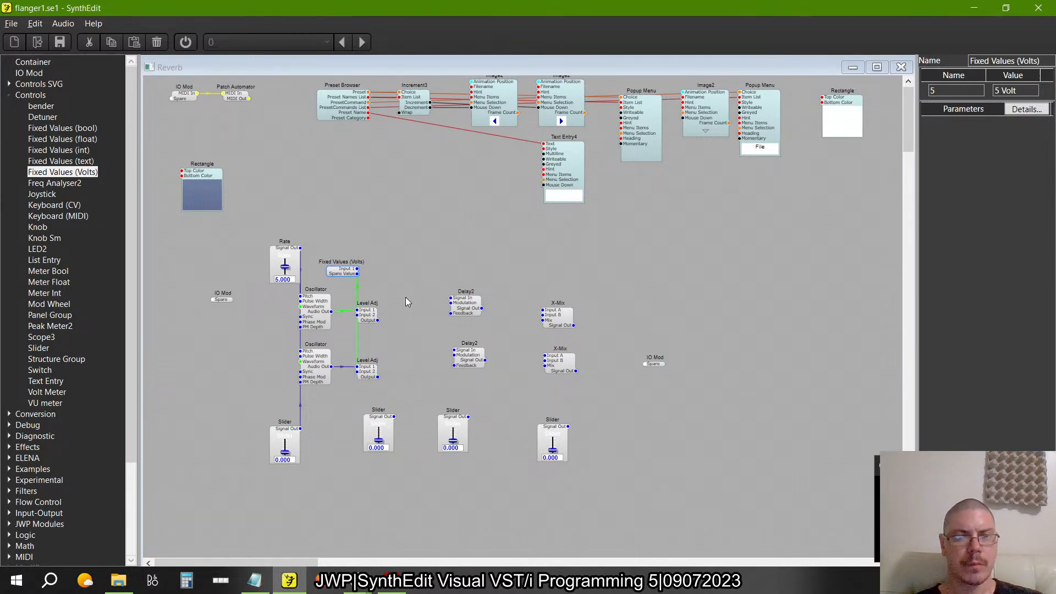
{"action": "key", "text": "alt+Tab"}
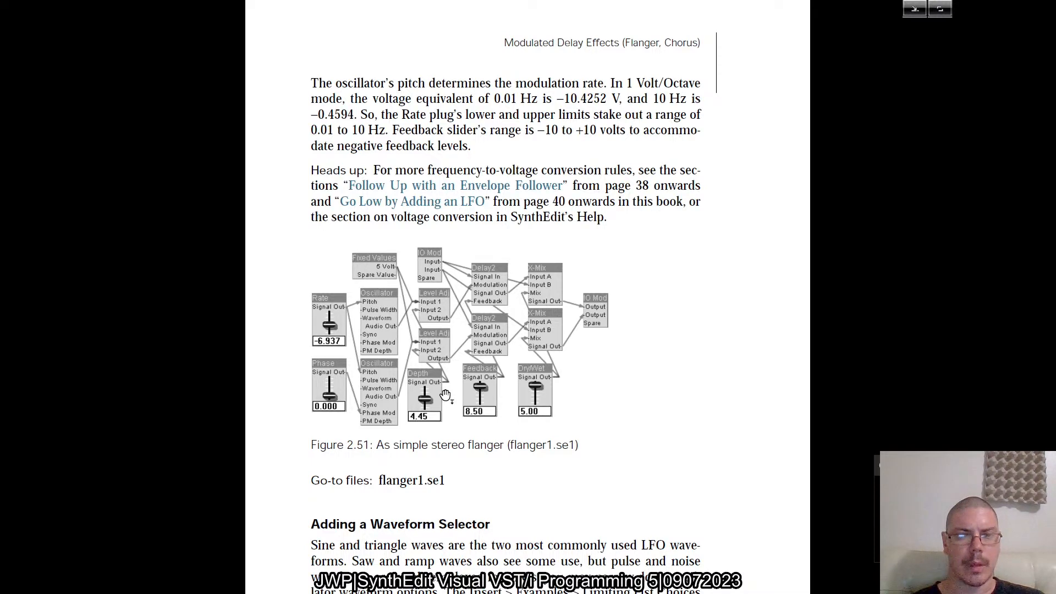
{"action": "key", "text": "alt+Tab"}
{"action": "key", "text": "alt+Tab"}
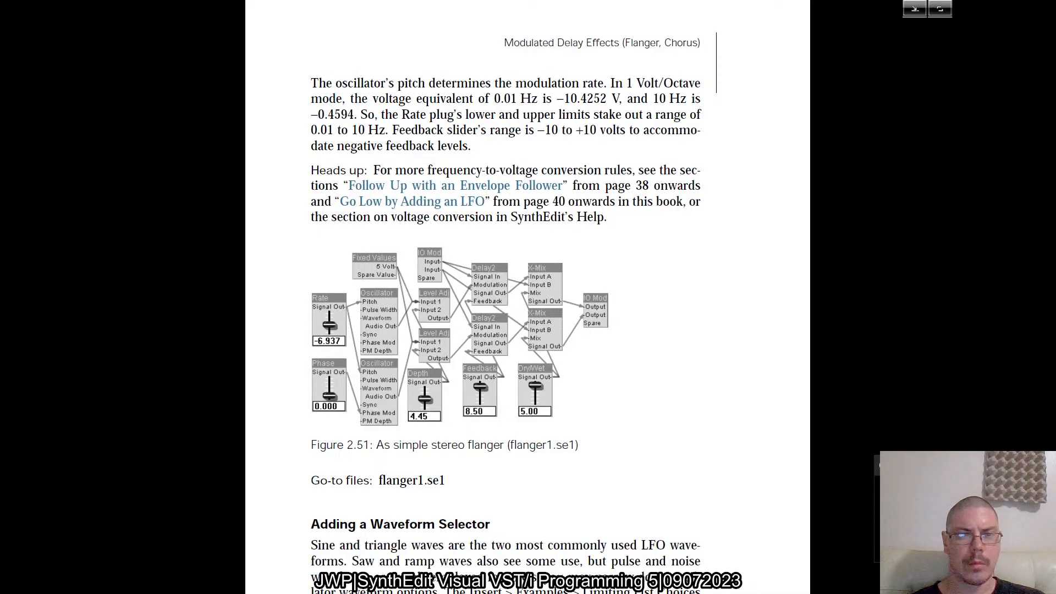
{"action": "key", "text": "alt+Tab"}
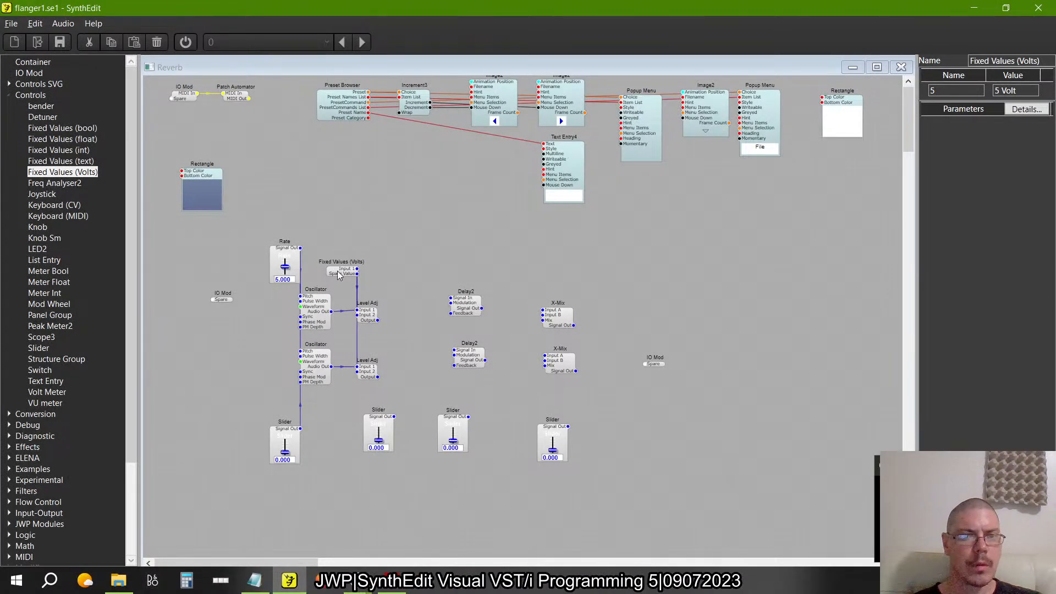
{"action": "mouse_move", "coordinate": [338, 270]}
{"action": "left_mouse_down"}
{"action": "mouse_move", "coordinate": [337, 321]}
{"action": "mouse_move", "coordinate": [337, 251]}
{"action": "left_mouse_up"}
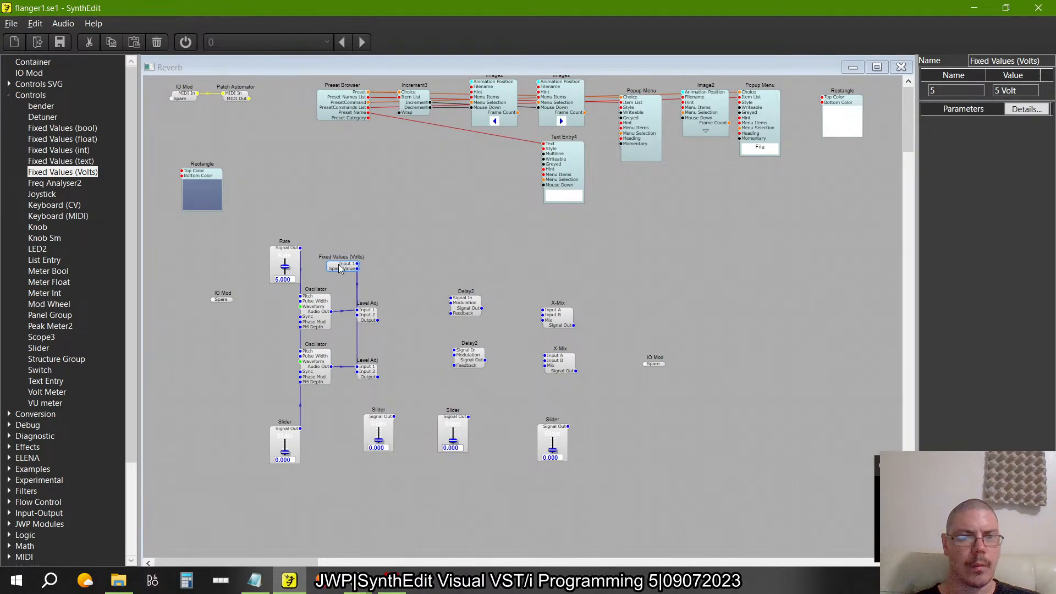
- Connect the neighbouring slider's Signal Out to Input 2 of both Level Adj modules and line the slider up beneath them, following the book
{"action": "key", "text": "alt+Tab"}
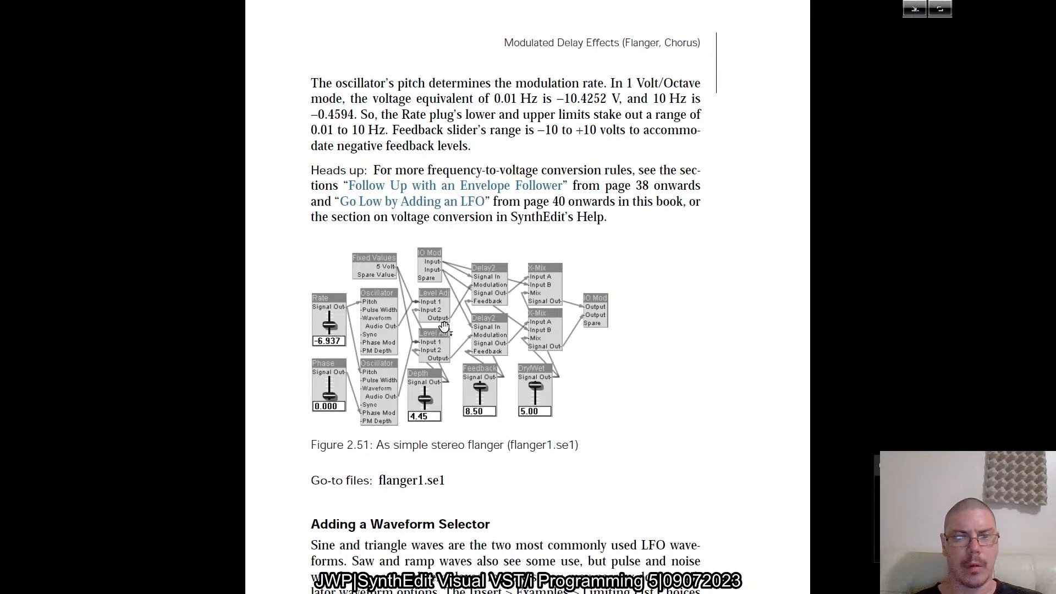
{"action": "key", "text": "alt+Tab"}
{"action": "left_click", "coordinate": [355, 422]}
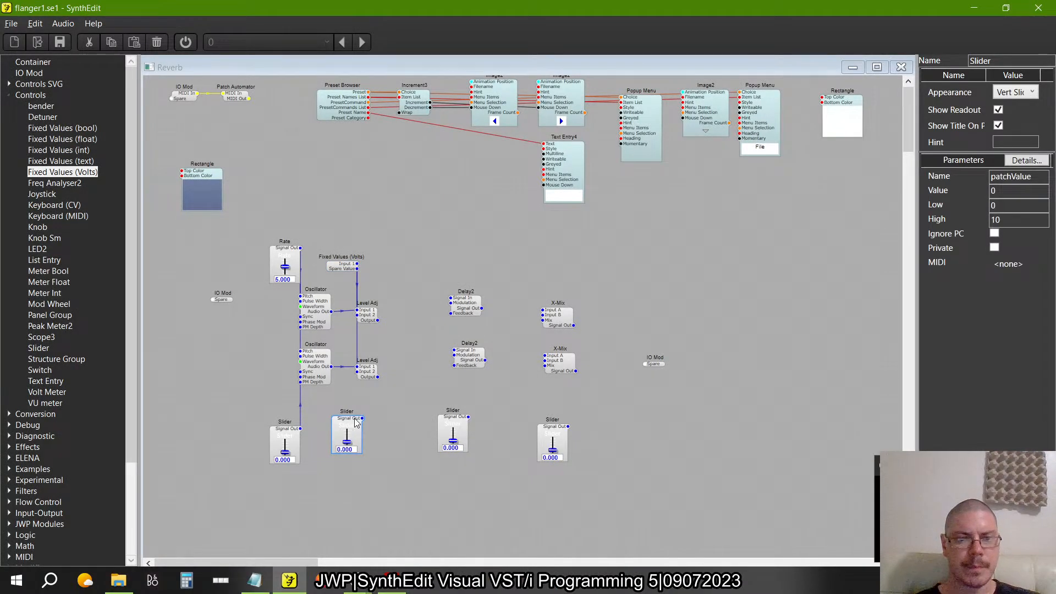
{"action": "left_click_drag", "start_coordinate": [354, 422], "coordinate": [358, 372]}
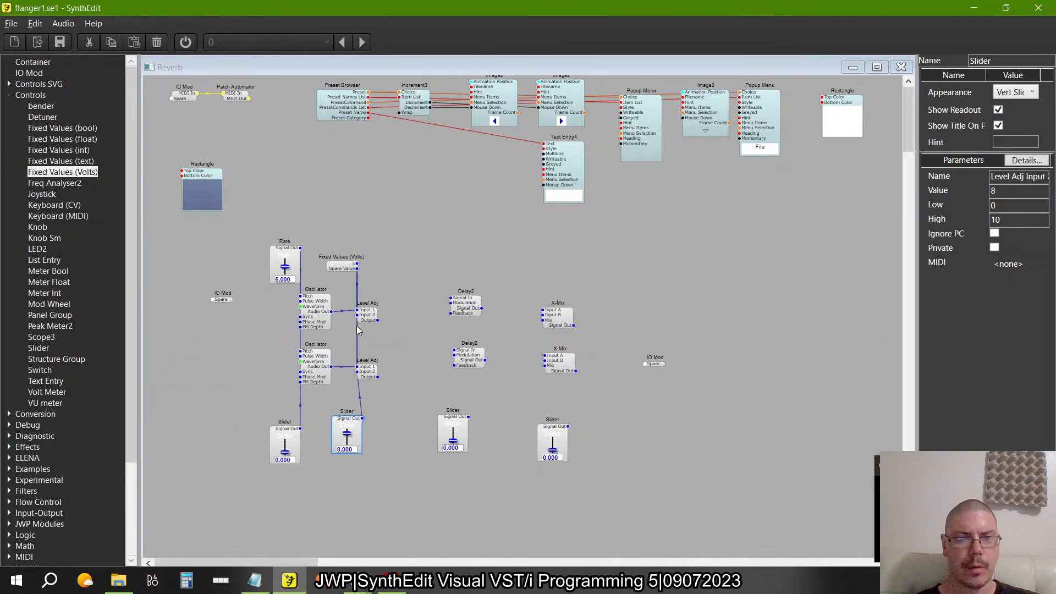
{"action": "left_click_drag", "start_coordinate": [357, 330], "coordinate": [349, 414]}
{"action": "left_click", "coordinate": [354, 424]}
{"action": "left_click", "coordinate": [399, 406]}
- Connect each Level Adj's Output to the Modulation input of its neighbouring Delay2, following the book's diagram
{"action": "key", "text": "alt+Tab"}
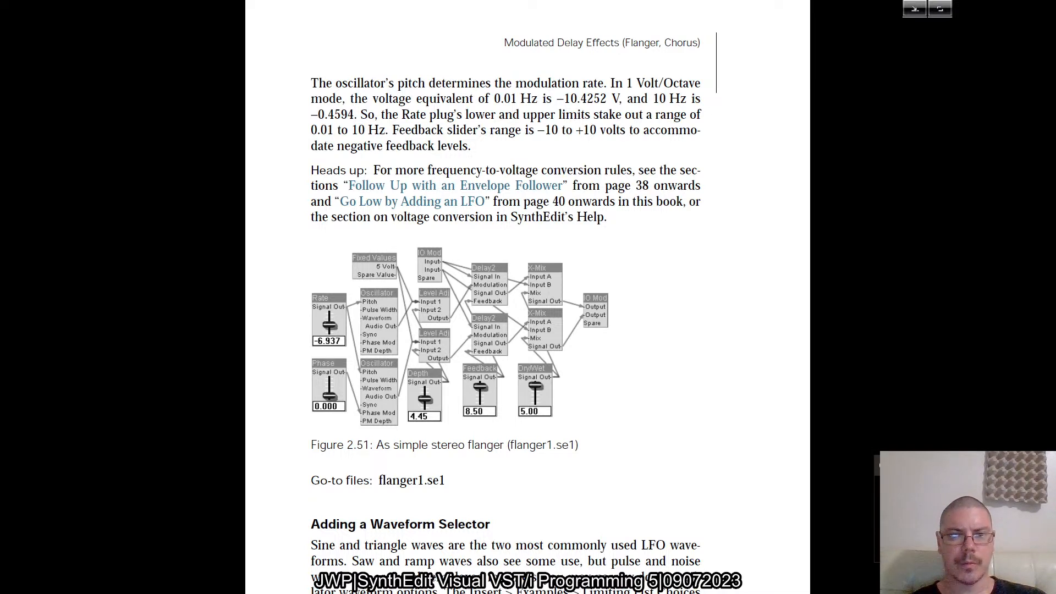
{"action": "key", "text": "alt+Tab"}
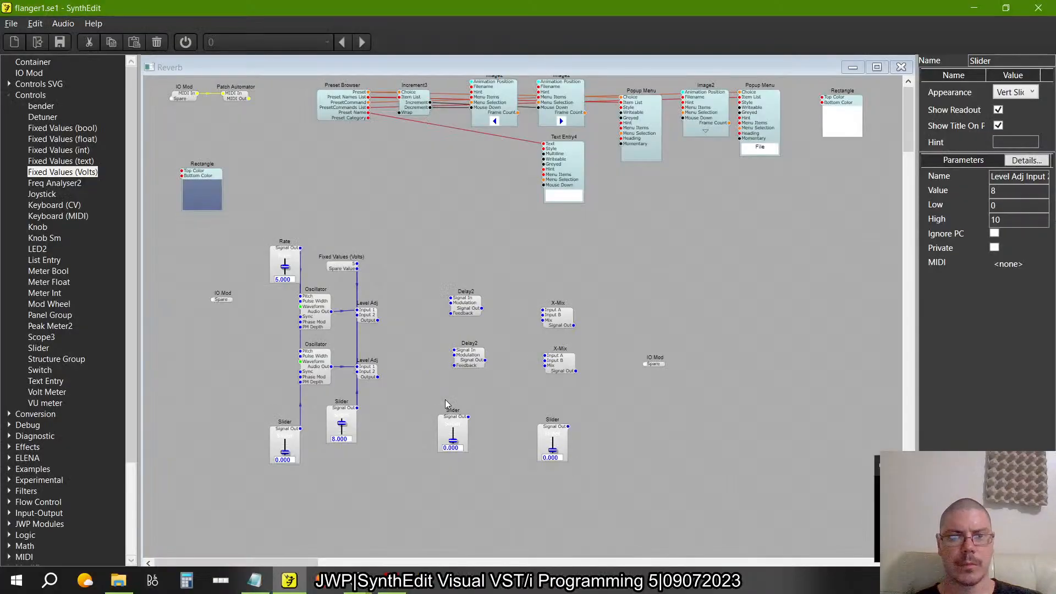
{"action": "left_click", "coordinate": [376, 323]}
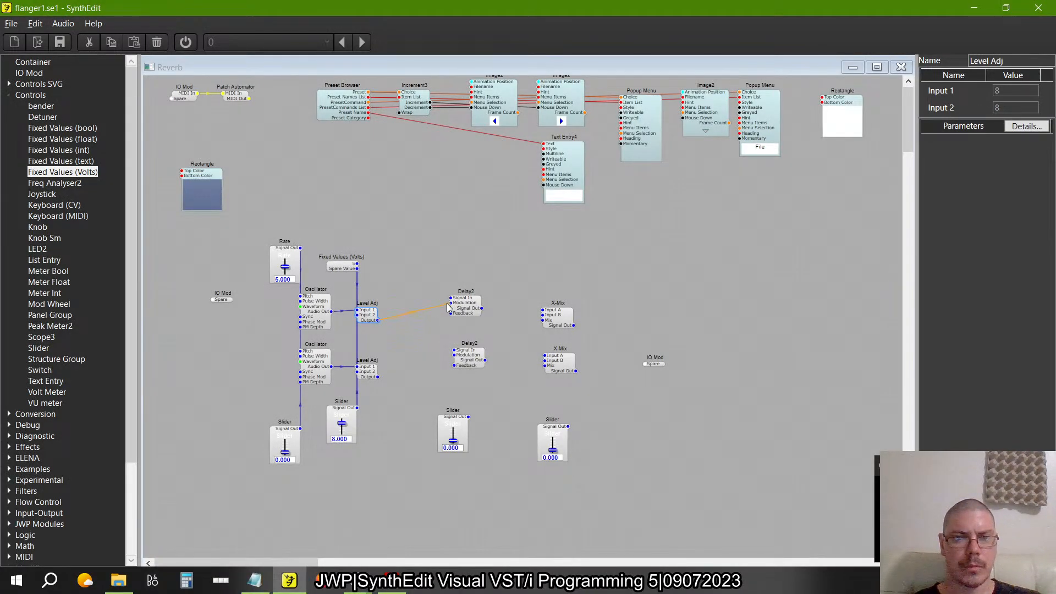
{"action": "left_click_drag", "start_coordinate": [447, 304], "coordinate": [450, 302]}
{"action": "left_click", "coordinate": [372, 380]}
{"action": "left_click_drag", "start_coordinate": [378, 377], "coordinate": [454, 354]}
- Nudge the upper Oscillator level with its Level Adj and move both Delay2 modules close beside the Level Adjs
{"action": "left_click", "coordinate": [368, 314]}
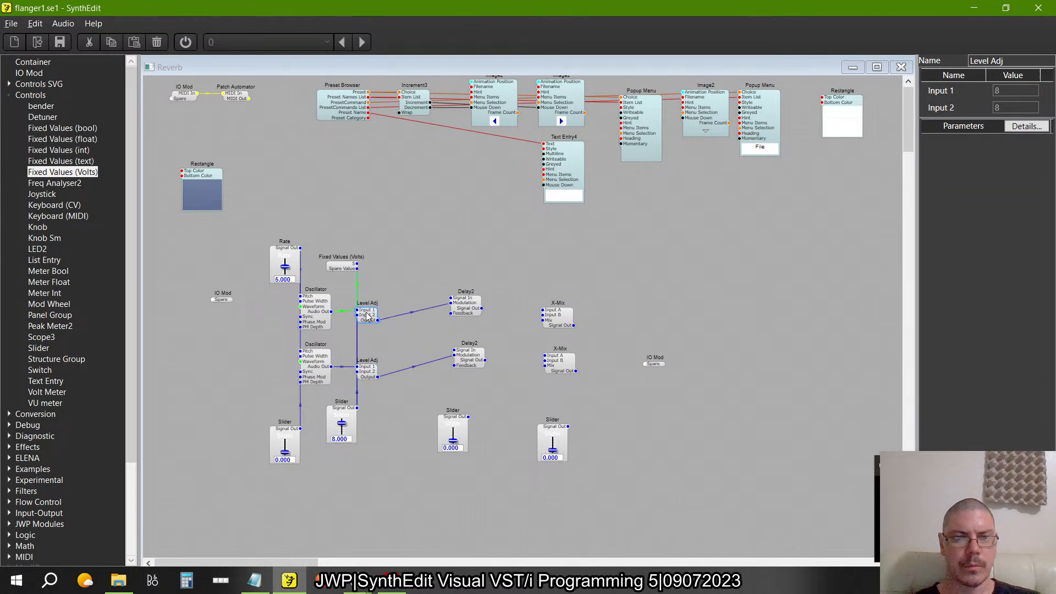
{"action": "left_click", "coordinate": [314, 304]}
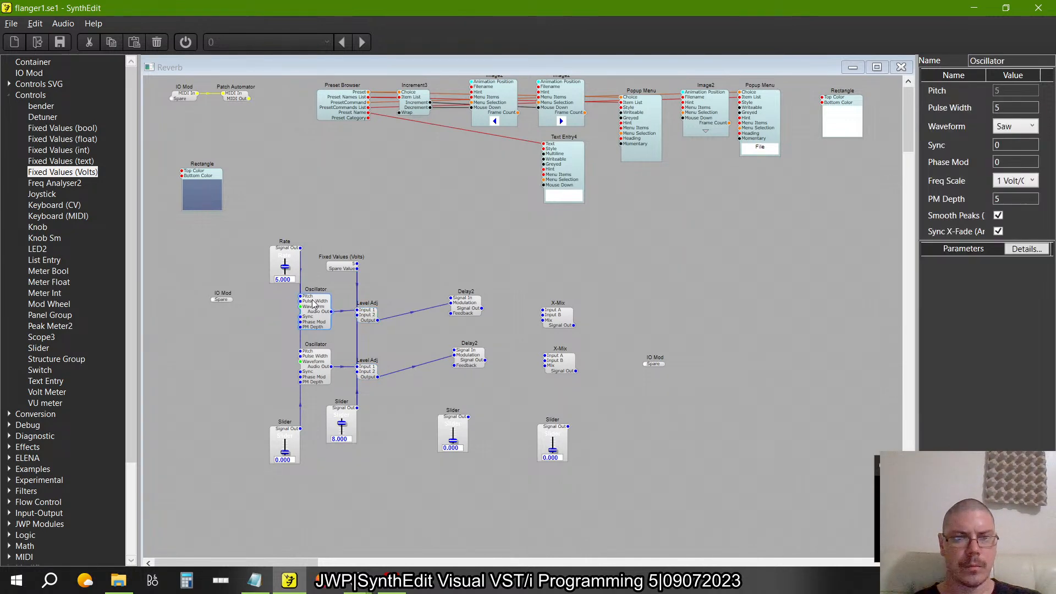
{"action": "left_click_drag", "start_coordinate": [313, 302], "coordinate": [312, 301]}
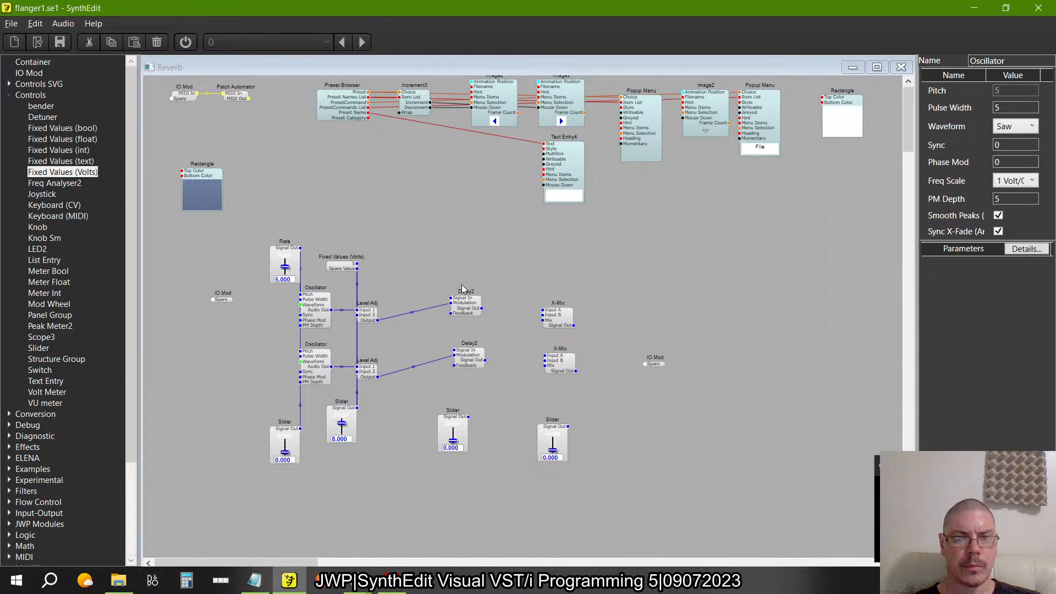
{"action": "left_click", "coordinate": [468, 312]}
{"action": "left_click_drag", "start_coordinate": [468, 311], "coordinate": [415, 328]}
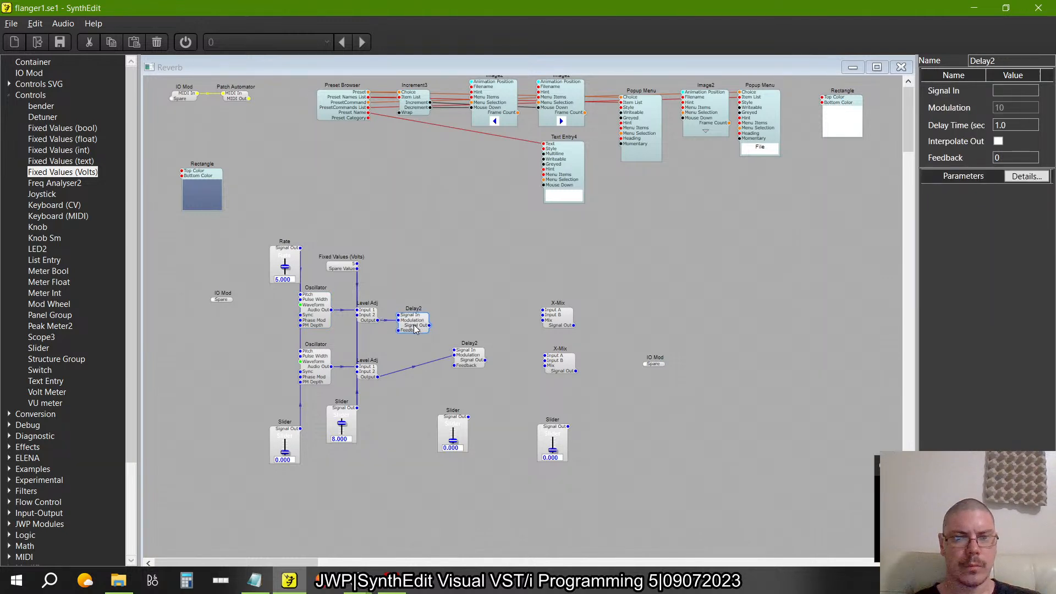
{"action": "left_click_drag", "start_coordinate": [471, 360], "coordinate": [420, 381]}
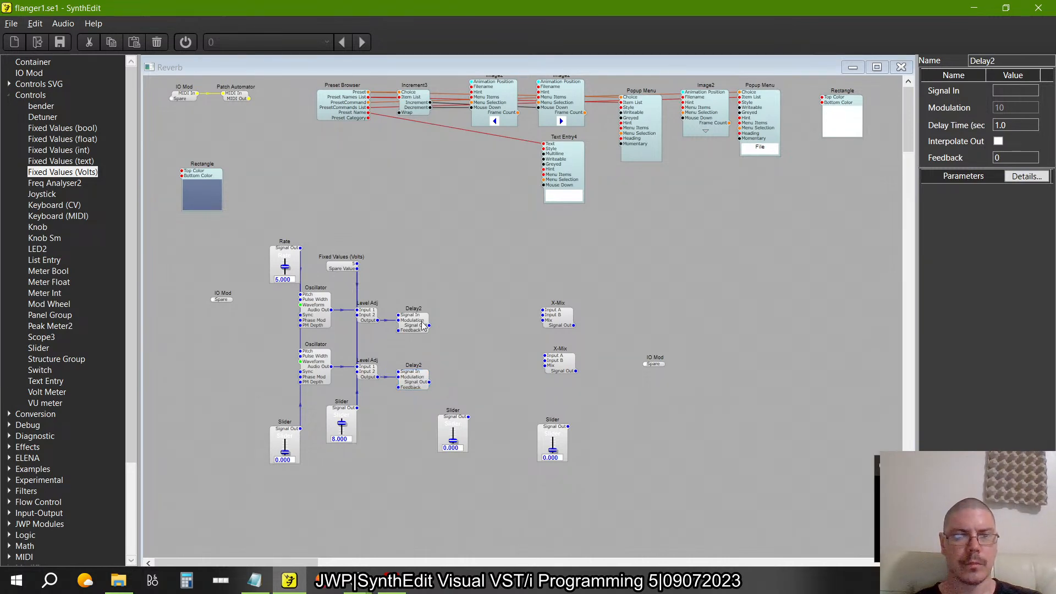
- Connect the input IO Mod to Signal In of both Delay2 modules and place it above them, following the book's diagram
{"action": "key", "text": "alt+Tab"}
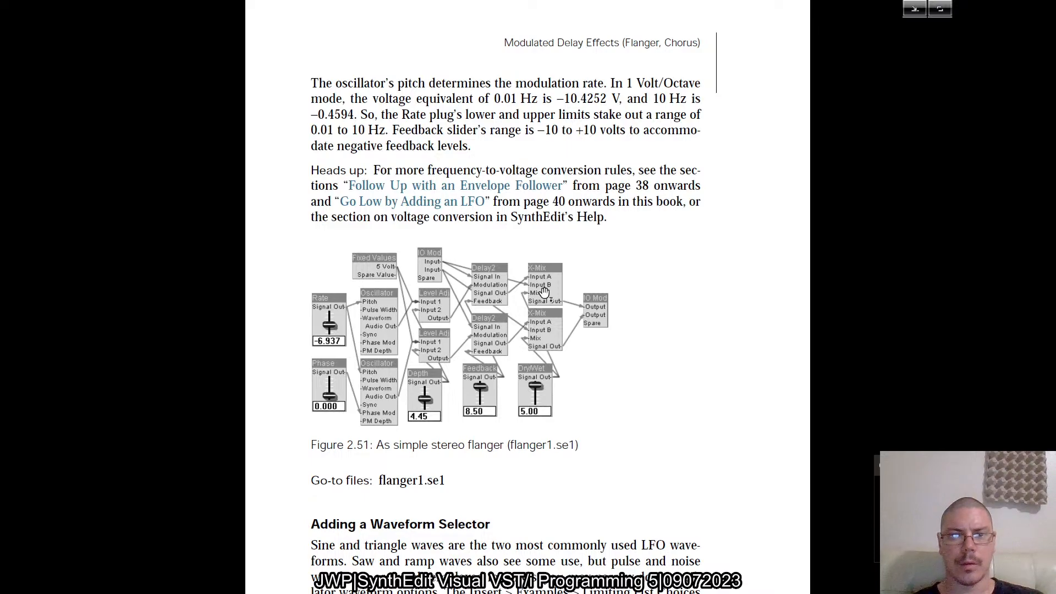
{"action": "key", "text": "alt+Tab"}
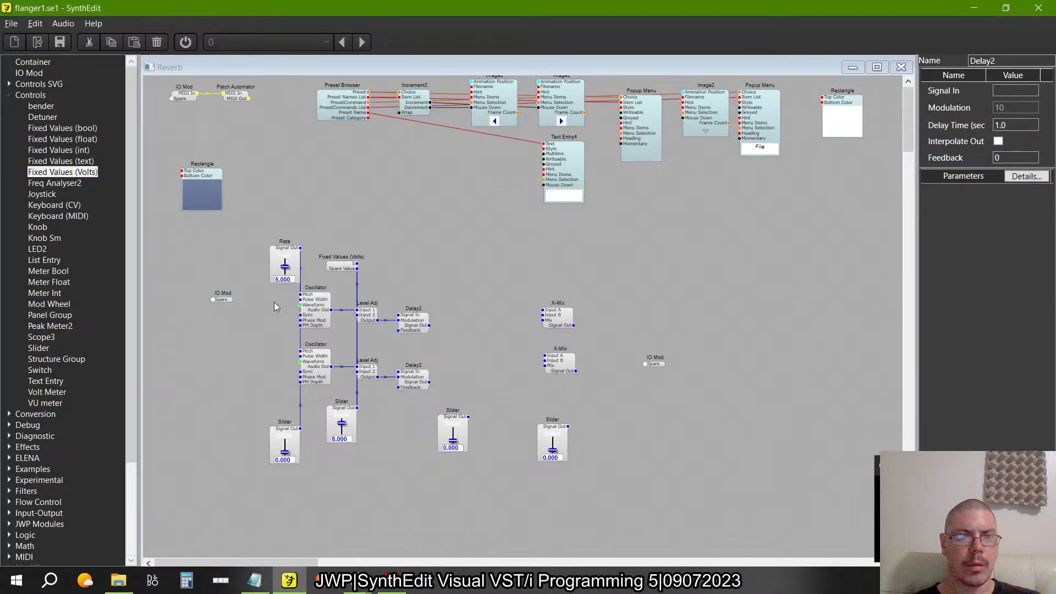
{"action": "left_click_drag", "start_coordinate": [224, 303], "coordinate": [405, 373]}
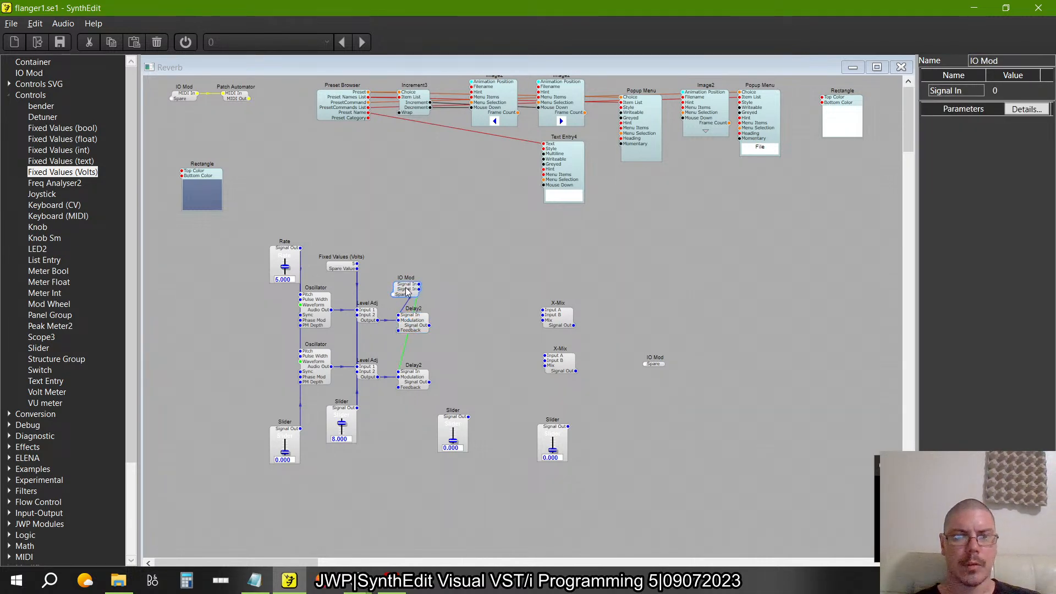
{"action": "mouse_move", "coordinate": [404, 290]}
{"action": "left_mouse_down"}
{"action": "mouse_move", "coordinate": [393, 270]}
{"action": "mouse_move", "coordinate": [388, 281]}
{"action": "left_mouse_up"}
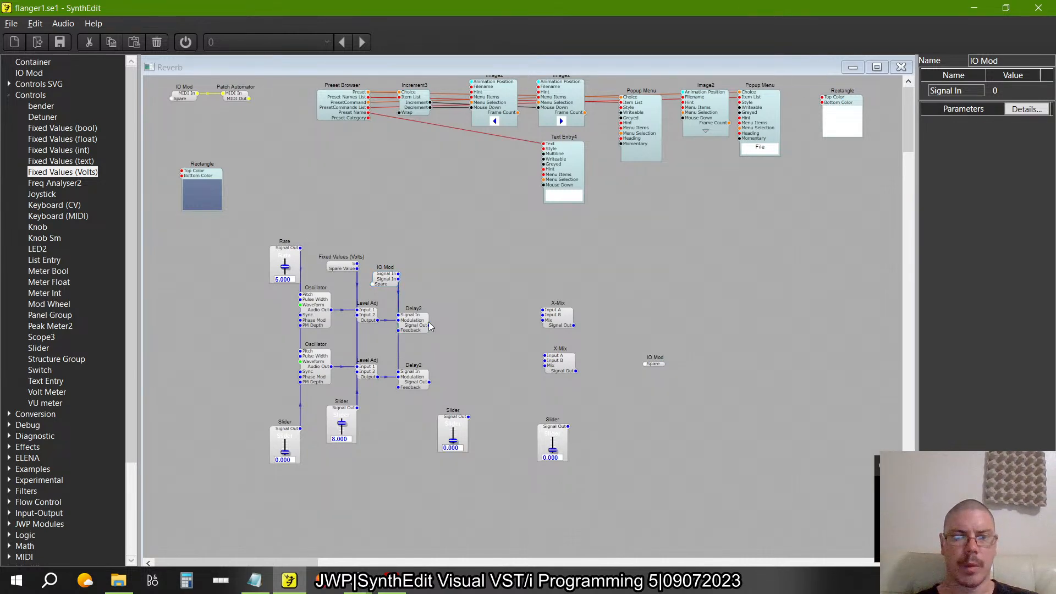
- Rename the two Signal In pins of the IO Mod above the delays to L In and R In
{"action": "left_click", "coordinate": [407, 329]}
{"action": "left_click", "coordinate": [386, 281]}
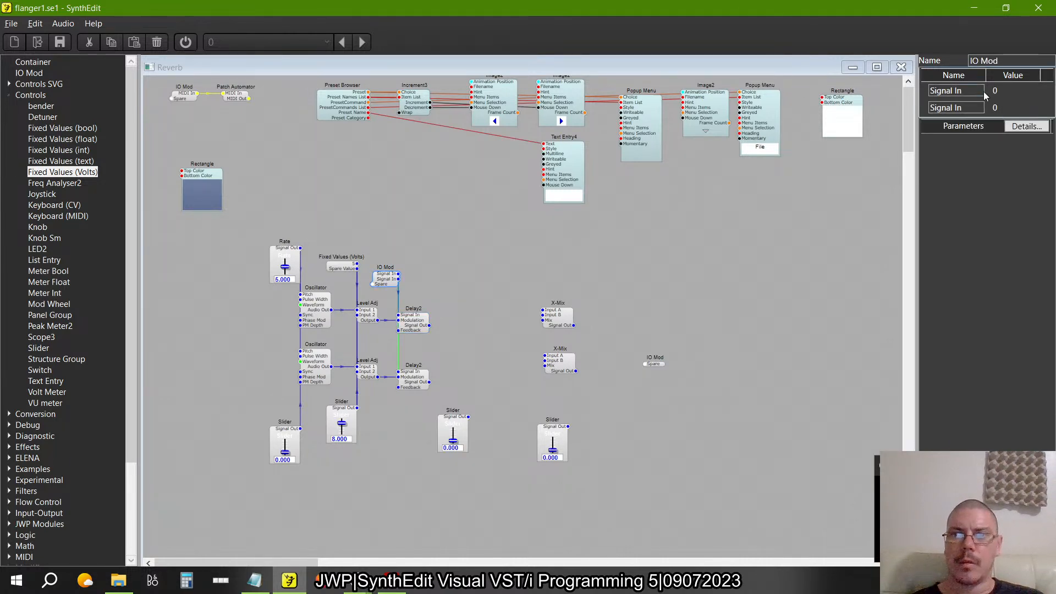
{"action": "type", "text": "L"}
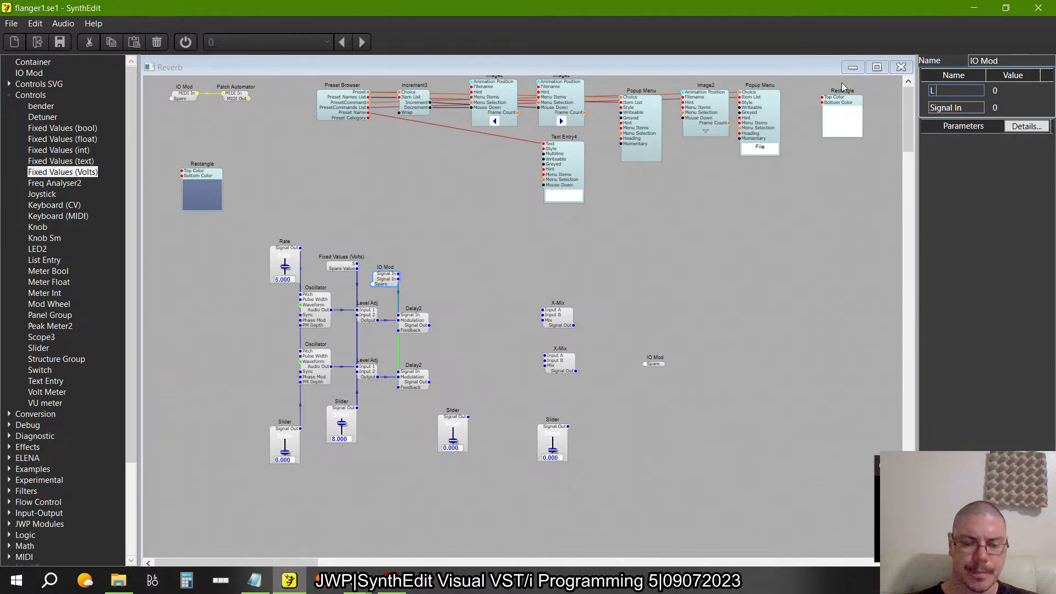
{"action": "type", "text": " In"}
{"action": "key", "text": "Tab"}
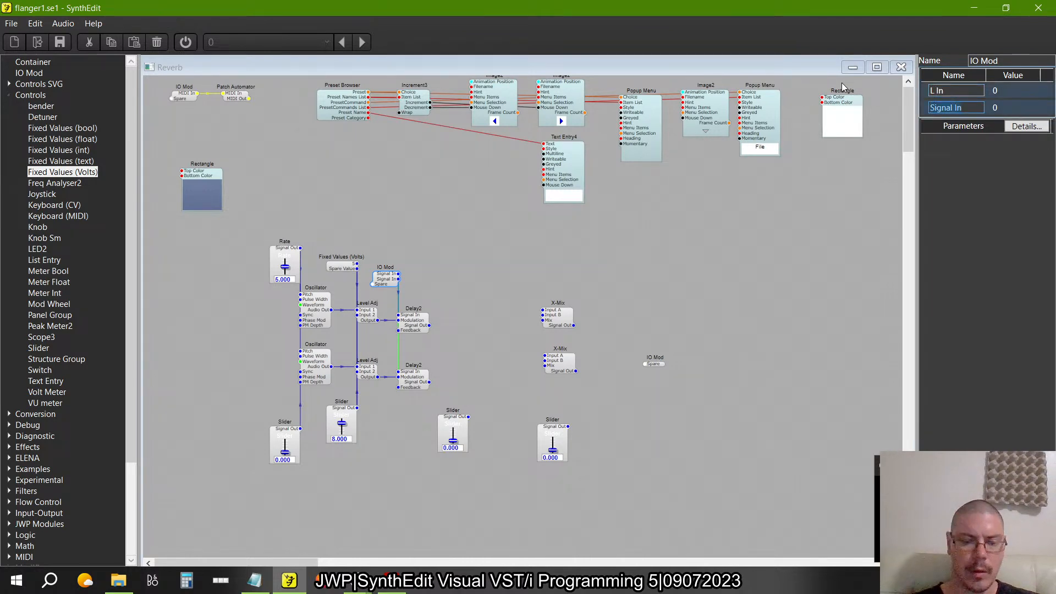
{"action": "type", "text": "R"}
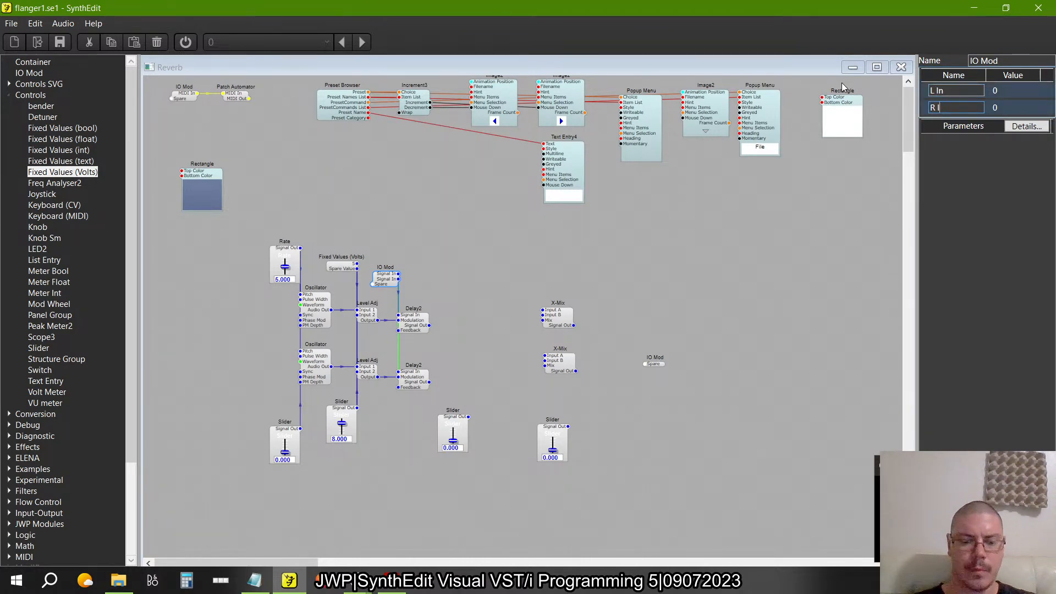
{"action": "key", "text": "Tab"}
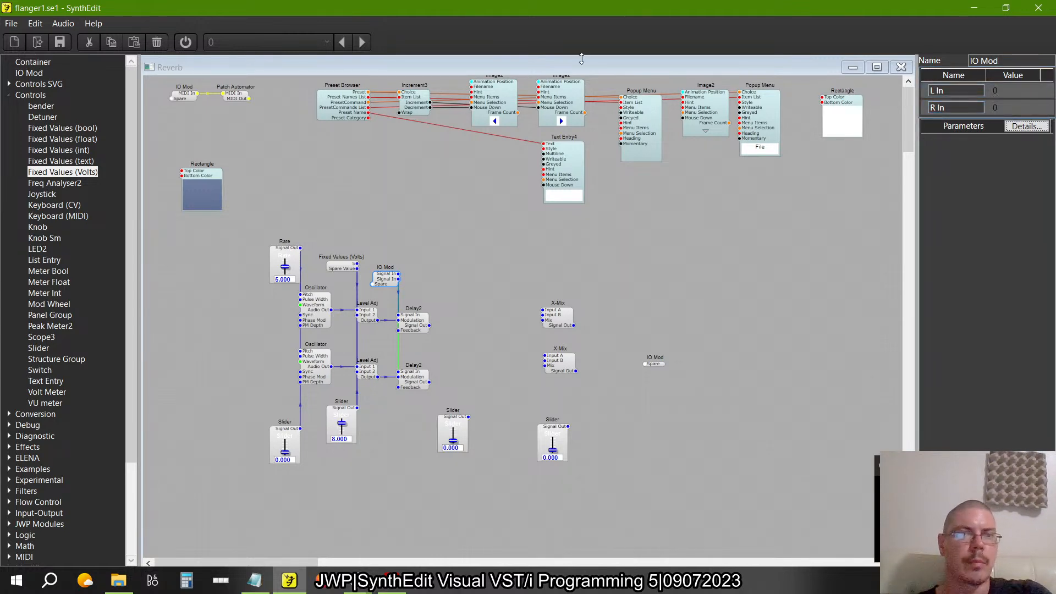
{"action": "left_click", "coordinate": [233, 97]}
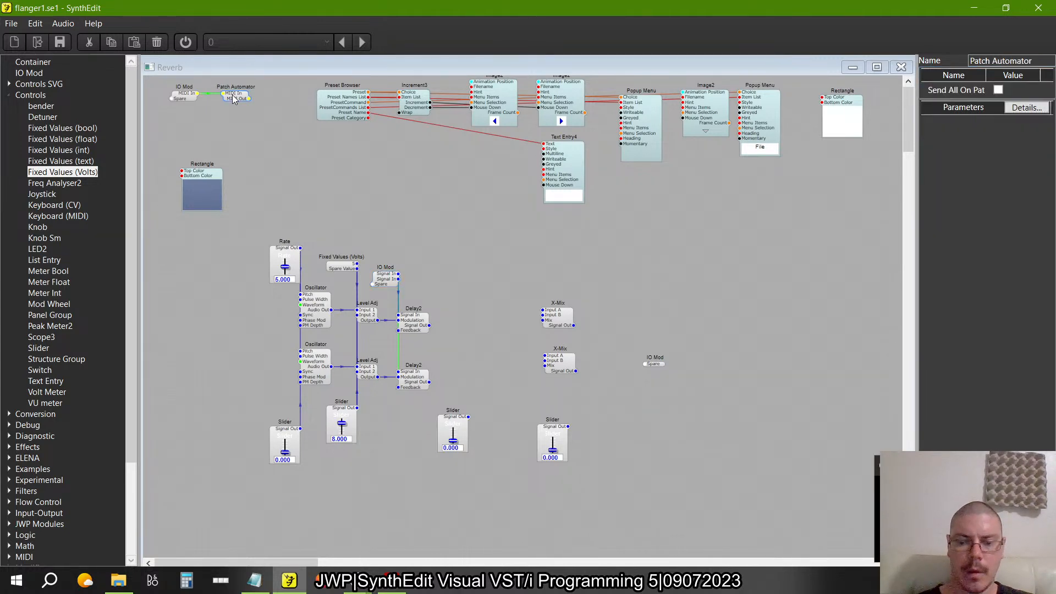
- Delete the selected Patch Automator and connect Signal Out of both X-Mix modules to the neighbouring output IO Mod
{"action": "key", "text": "Delete"}
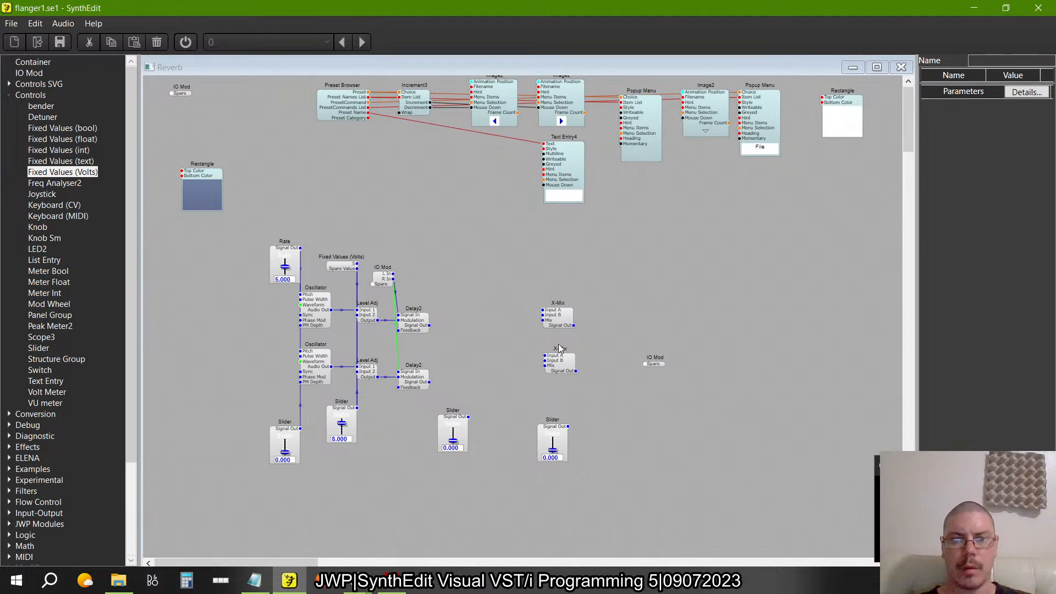
{"action": "left_click", "coordinate": [575, 328]}
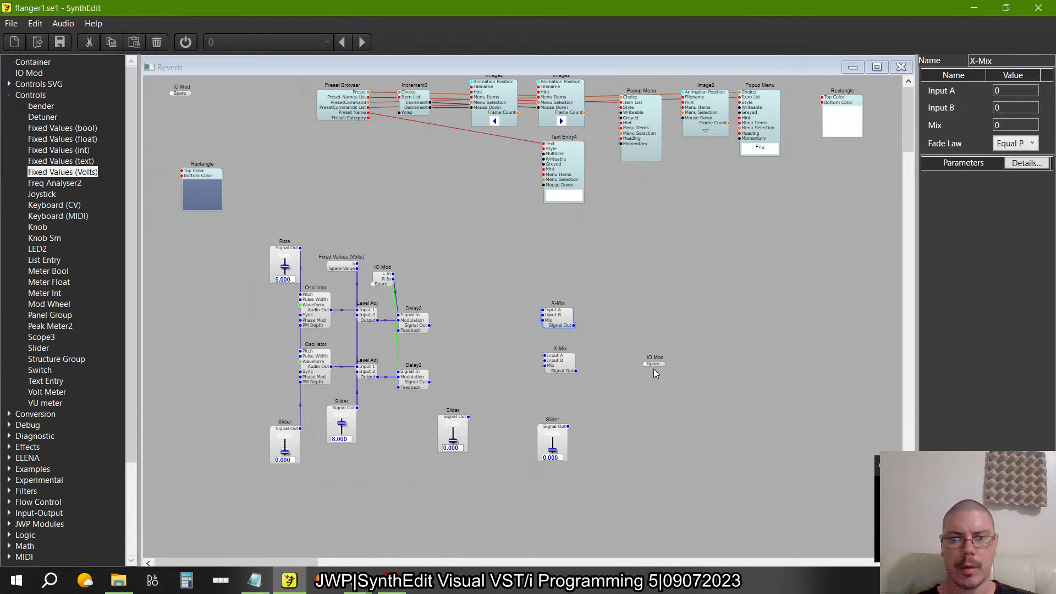
{"action": "left_click", "coordinate": [647, 364]}
{"action": "left_click", "coordinate": [573, 370]}
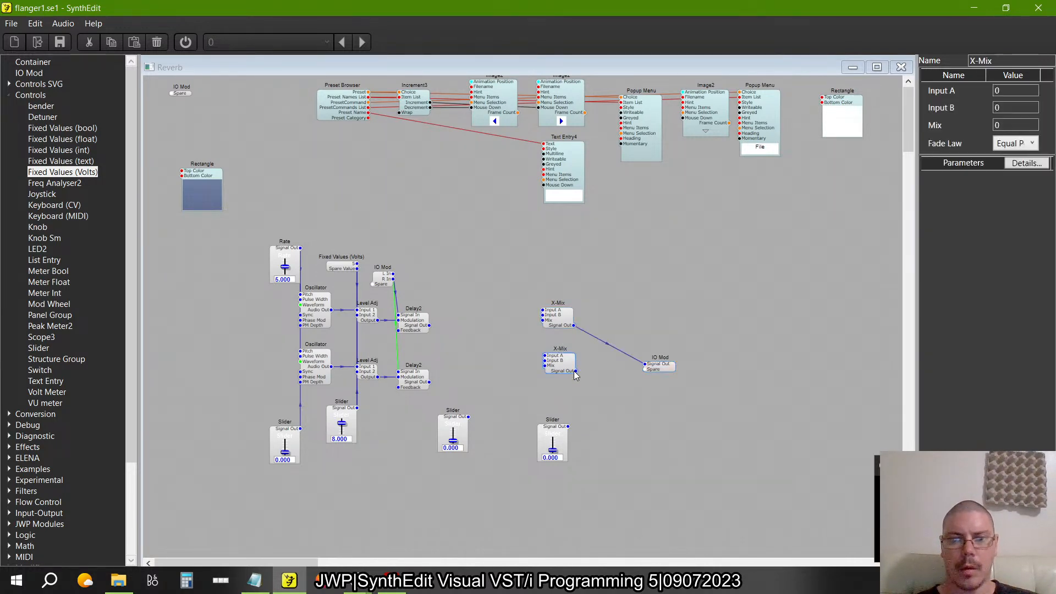
{"action": "left_click_drag", "start_coordinate": [652, 375], "coordinate": [653, 369]}
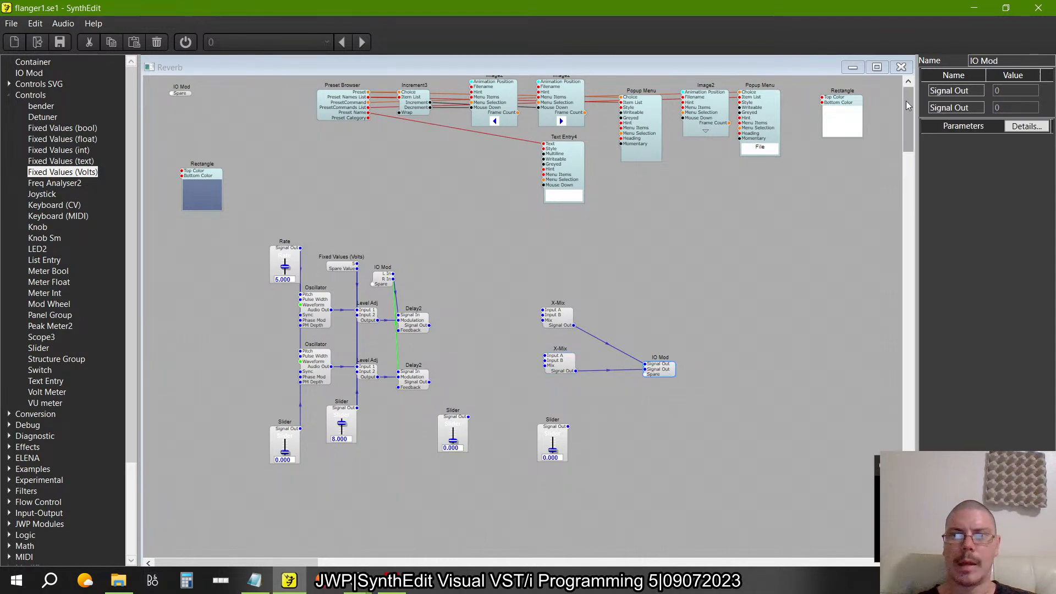
- Rename the two Signal Out pins of the output IO Mod to L Out and R Out
{"action": "left_click", "coordinate": [974, 90]}
{"action": "type", "text": "L"}
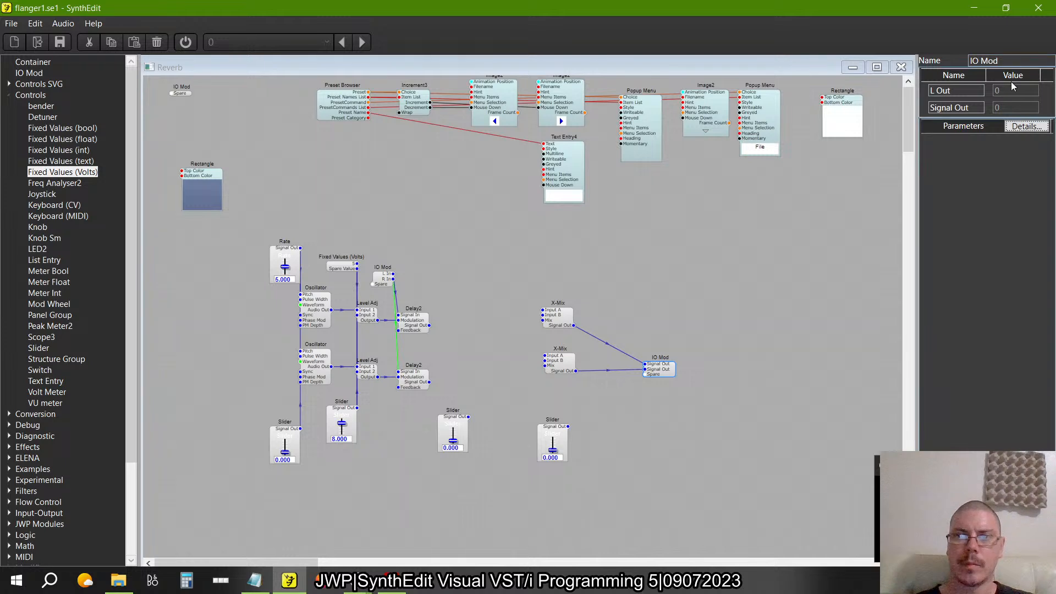
{"action": "left_click", "coordinate": [973, 106]}
{"action": "left_click_drag", "start_coordinate": [972, 107], "coordinate": [771, 124]}
{"action": "type", "text": "R Out"}
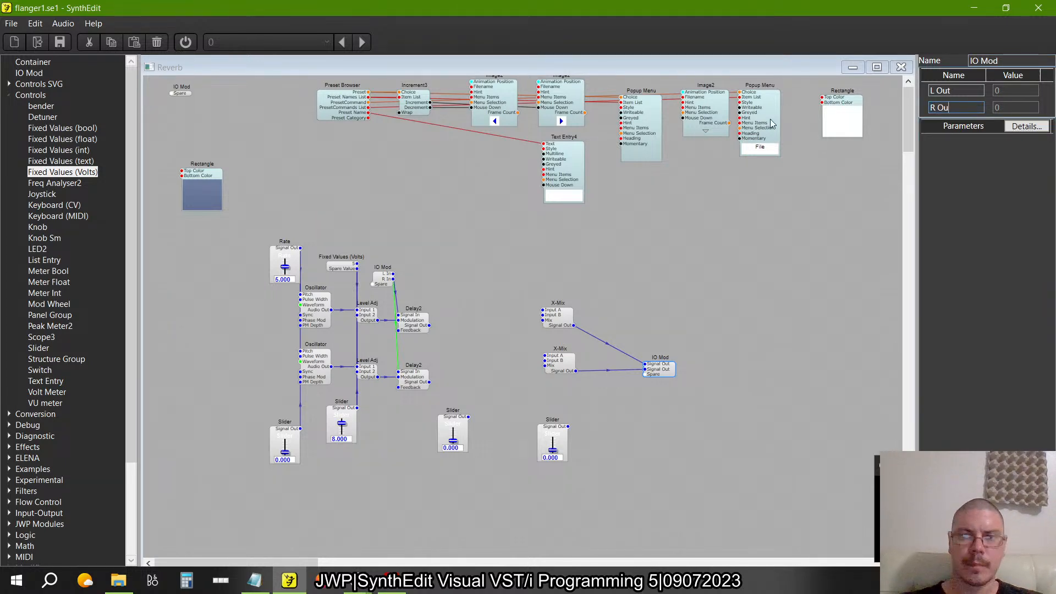
{"action": "key", "text": "Tab"}
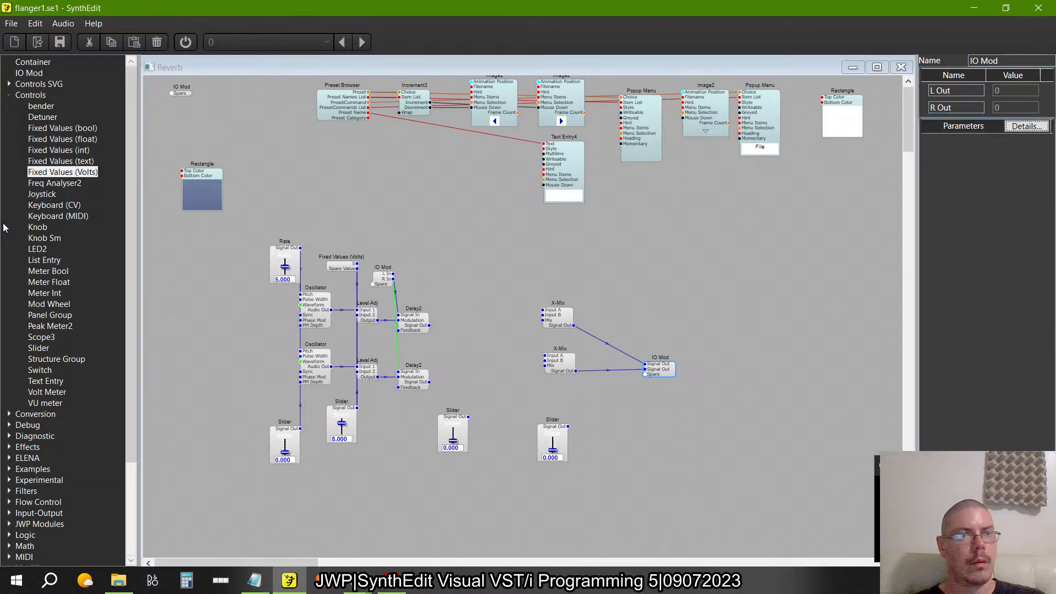
- Add a MIDI Patch Automator beside the unconnected IO Mod above the Rectangle and wire its MIDI In to that IO Mod
{"action": "left_click", "coordinate": [8, 95]}
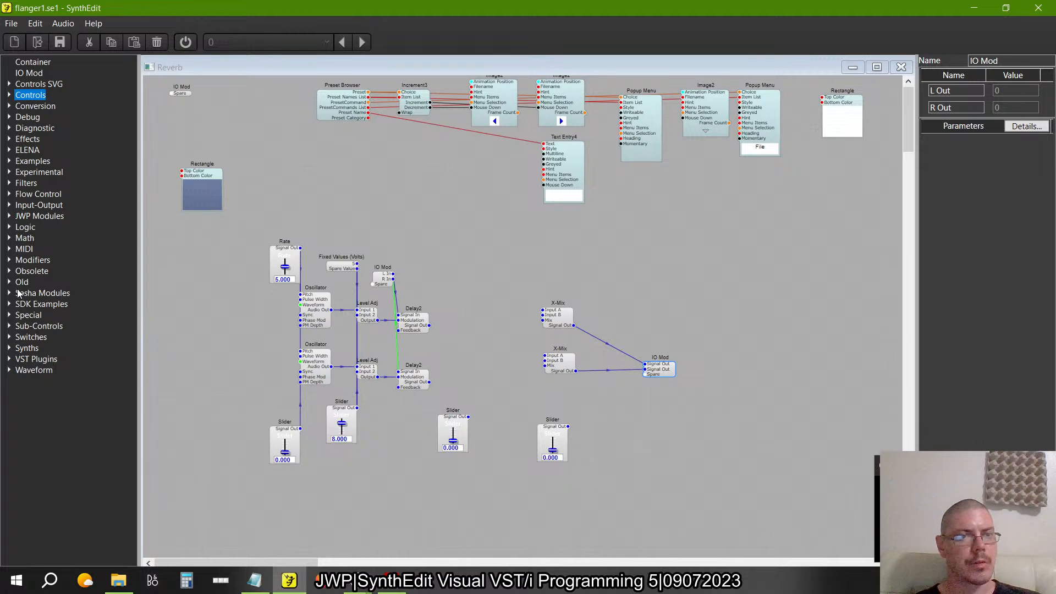
{"action": "left_click", "coordinate": [9, 249]}
{"action": "left_click_drag", "start_coordinate": [58, 370], "coordinate": [231, 96]}
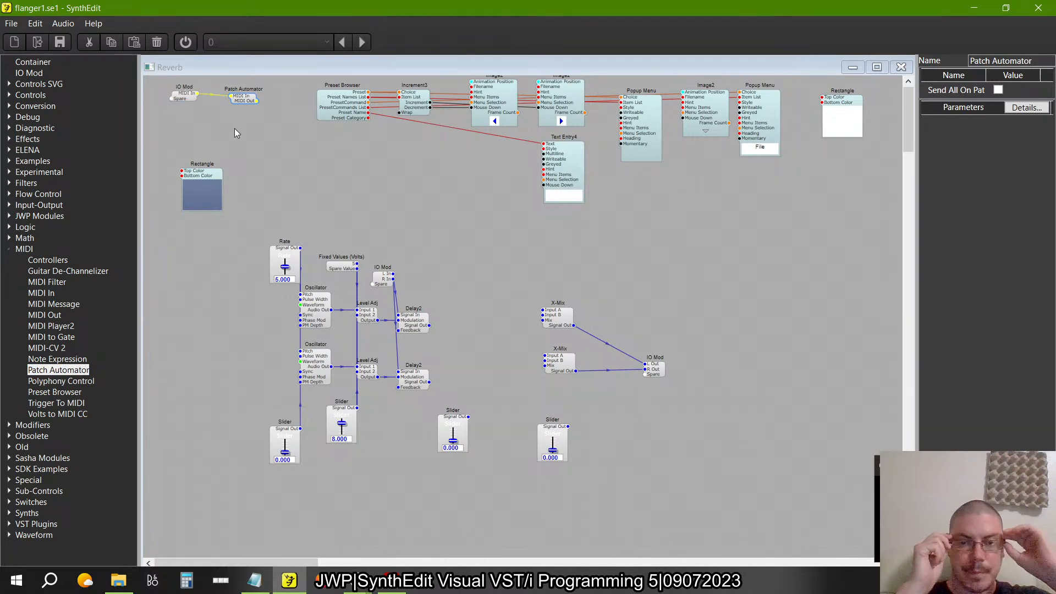
- Check the book's diagram and move both X-Mix modules with the output IO Mod closer to the Delay2 modules
{"action": "key", "text": "alt+Tab"}
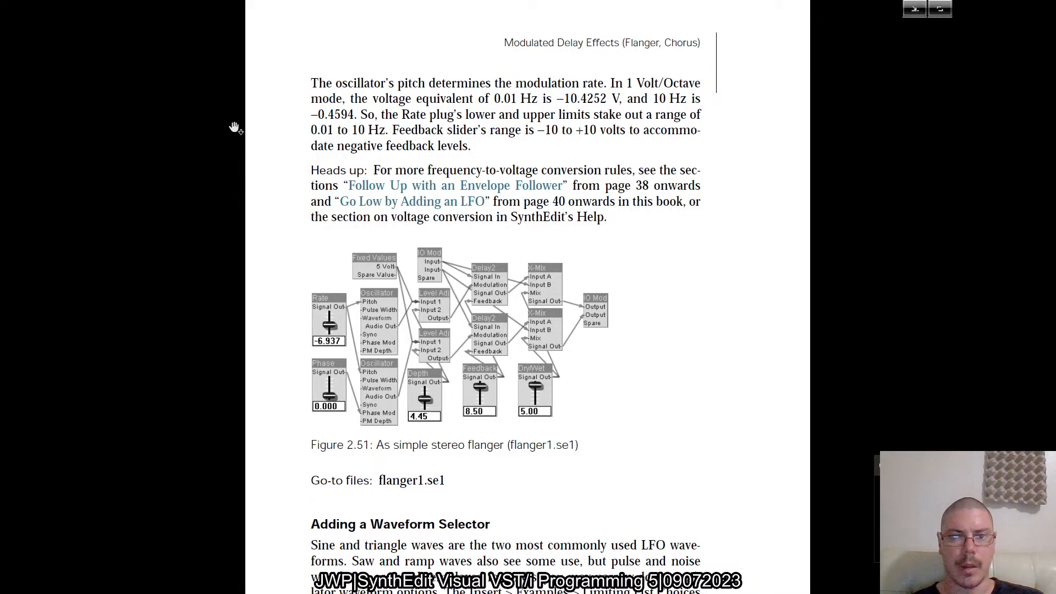
{"action": "key", "text": "alt+Tab"}
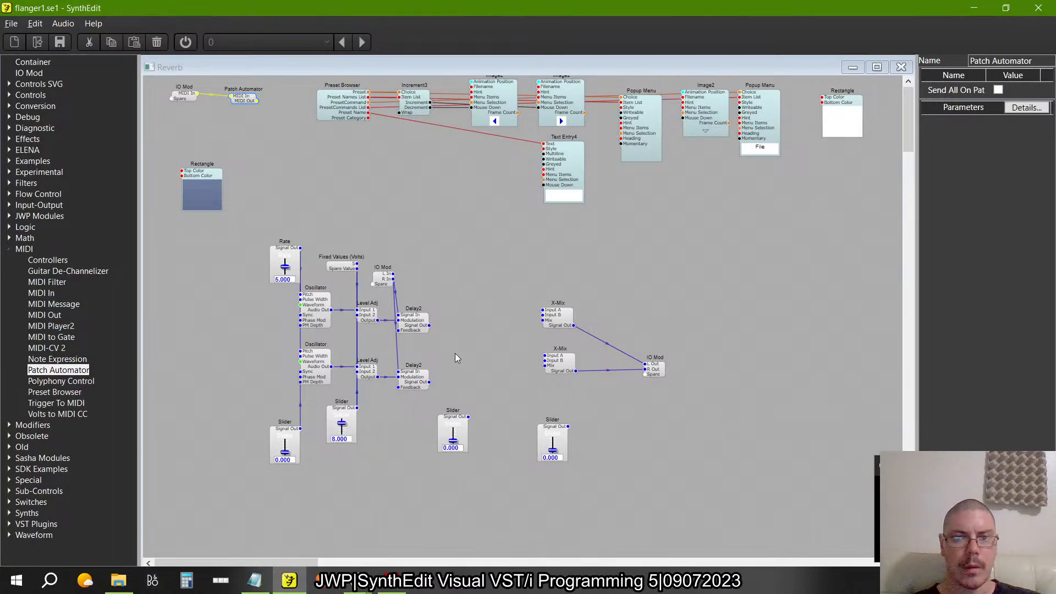
{"action": "scroll", "coordinate": [454, 353], "scroll_direction": "up", "scroll_amount": 1}
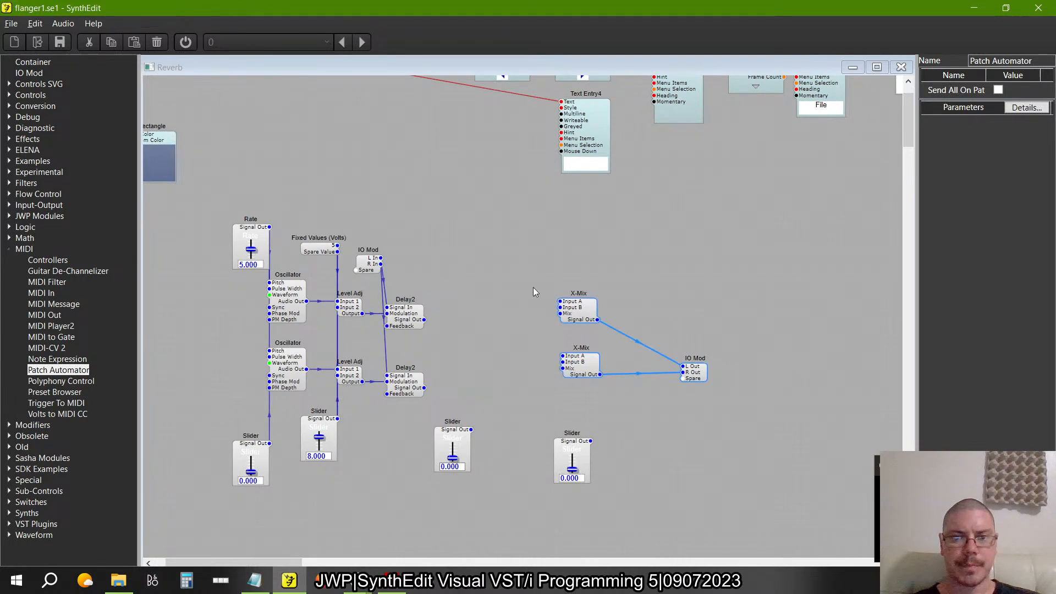
{"action": "left_click_drag", "start_coordinate": [582, 315], "coordinate": [477, 327]}
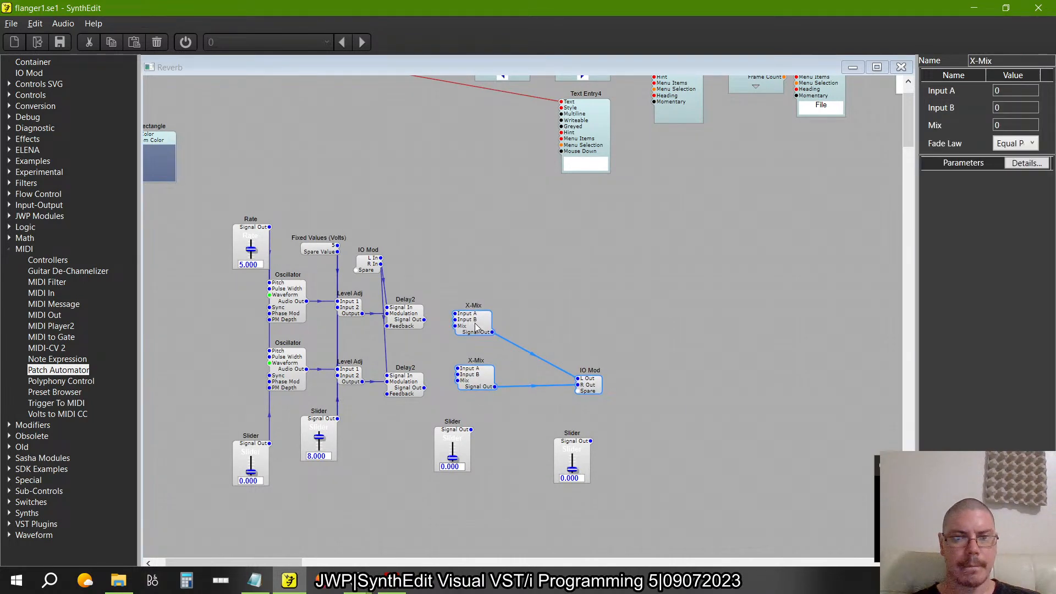
{"action": "left_click", "coordinate": [492, 277]}
- Connect each Delay2's Signal Out and the input IO Mod's L In and R In to the X-Mix inputs, following the book's diagram
{"action": "key", "text": "alt+Tab"}
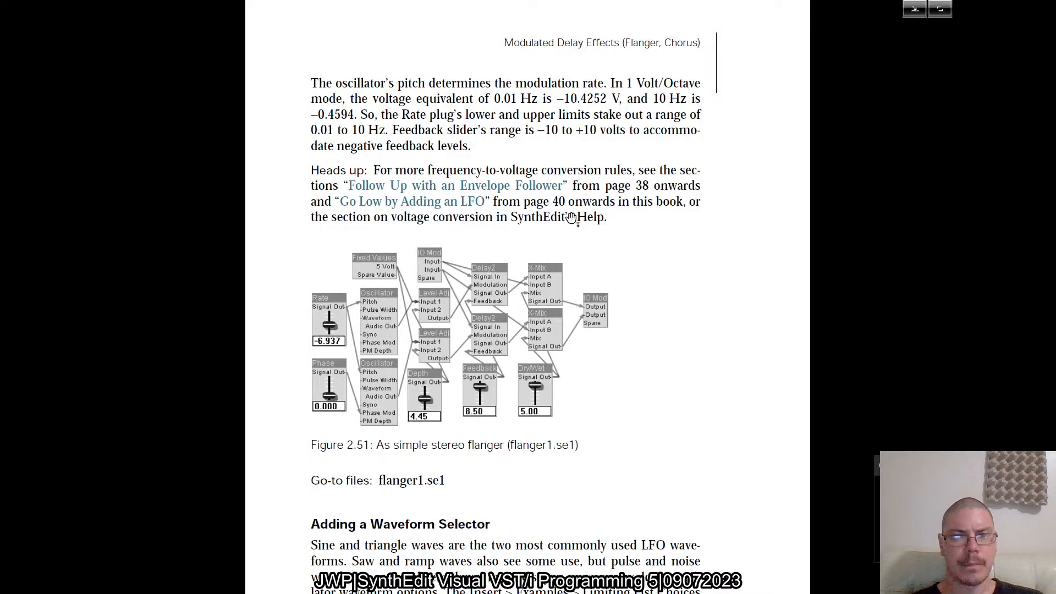
{"action": "key", "text": "alt+Tab"}
{"action": "left_click_drag", "start_coordinate": [424, 319], "coordinate": [459, 316]}
{"action": "left_click_drag", "start_coordinate": [457, 369], "coordinate": [432, 393]}
{"action": "left_click_drag", "start_coordinate": [380, 258], "coordinate": [453, 323]}
{"action": "left_click_drag", "start_coordinate": [380, 264], "coordinate": [457, 369]}
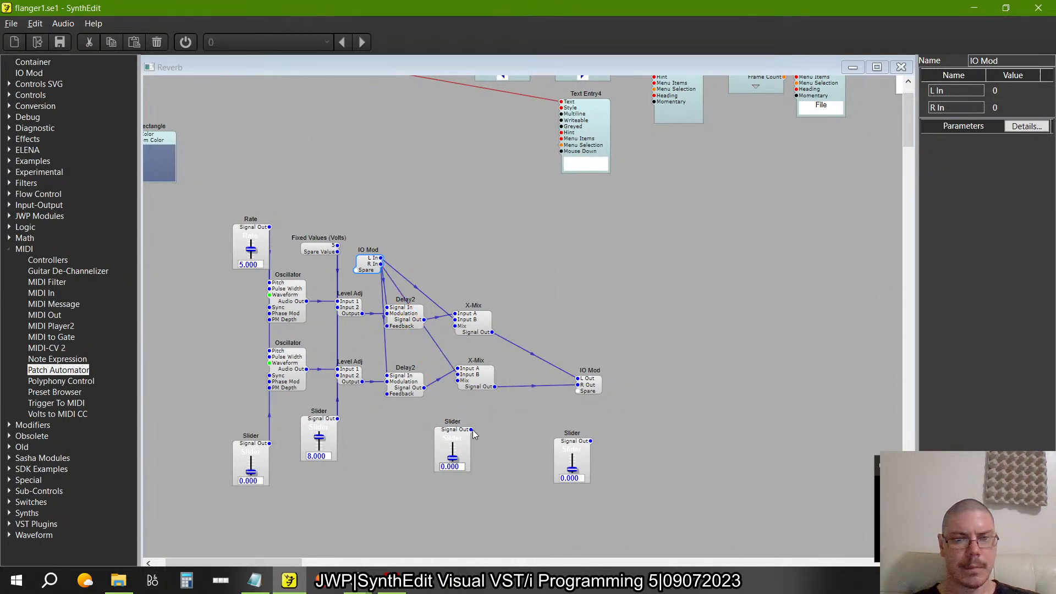
- Connect the slider below the X-Mix modules to both Mix inputs and align the slider and X-Mix modules in a tidy column
{"action": "left_click_drag", "start_coordinate": [471, 430], "coordinate": [457, 327]}
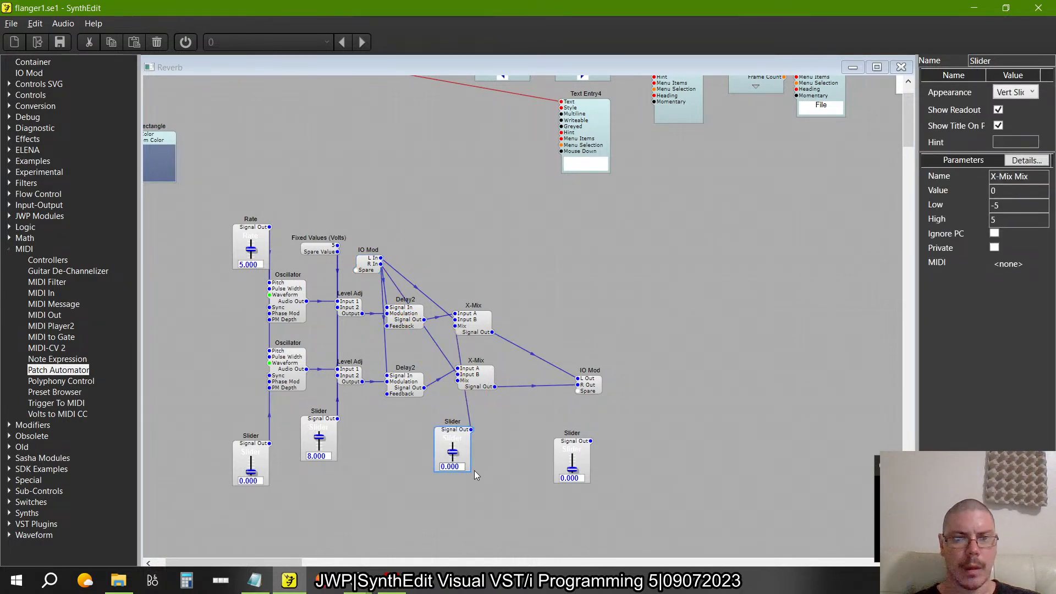
{"action": "left_click_drag", "start_coordinate": [472, 395], "coordinate": [458, 381]}
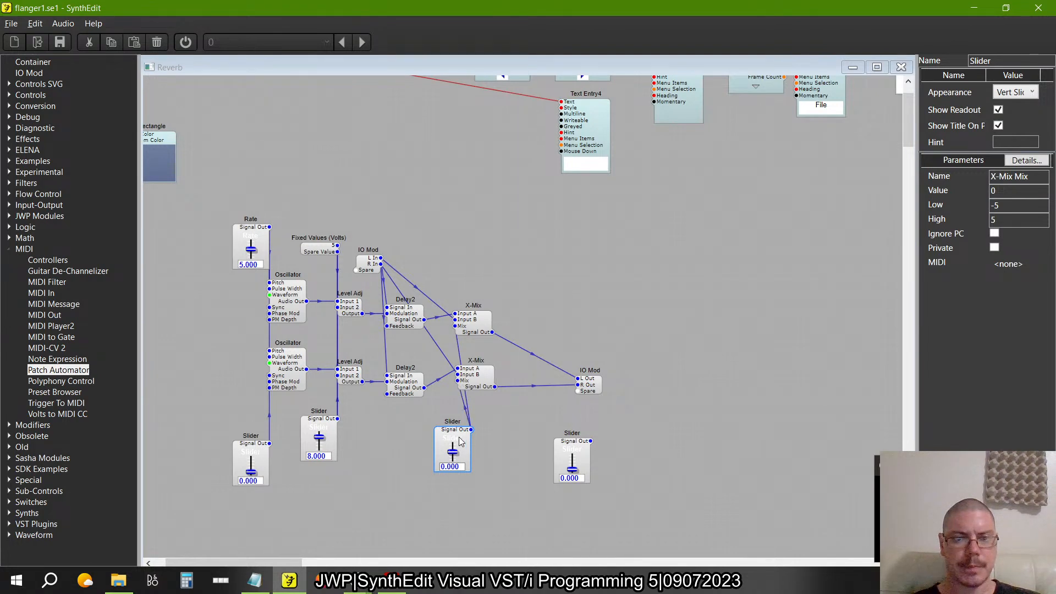
{"action": "left_click_drag", "start_coordinate": [460, 435], "coordinate": [443, 427]}
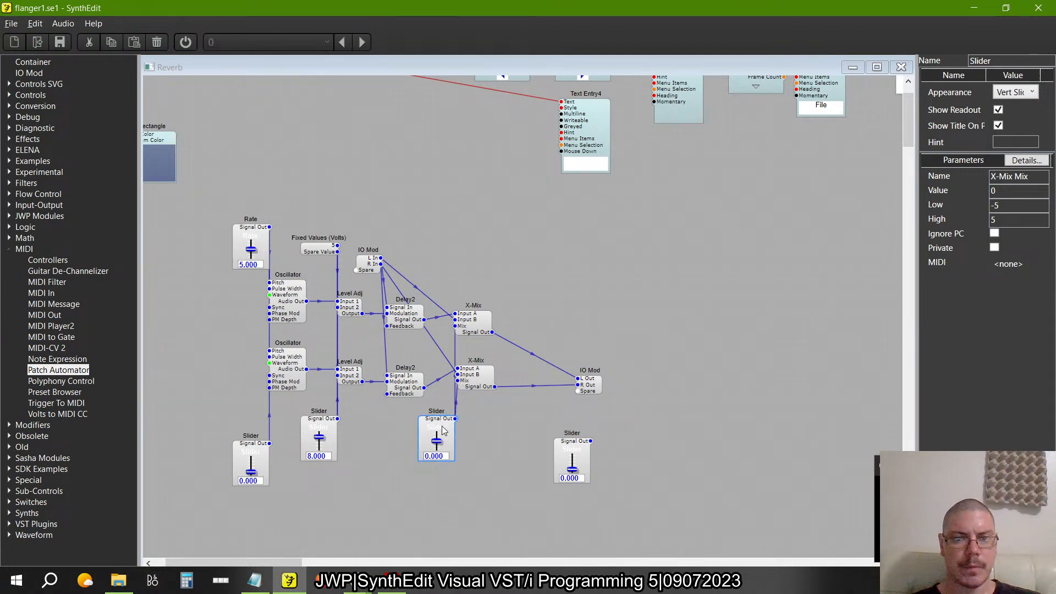
{"action": "left_click_drag", "start_coordinate": [483, 373], "coordinate": [480, 389]}
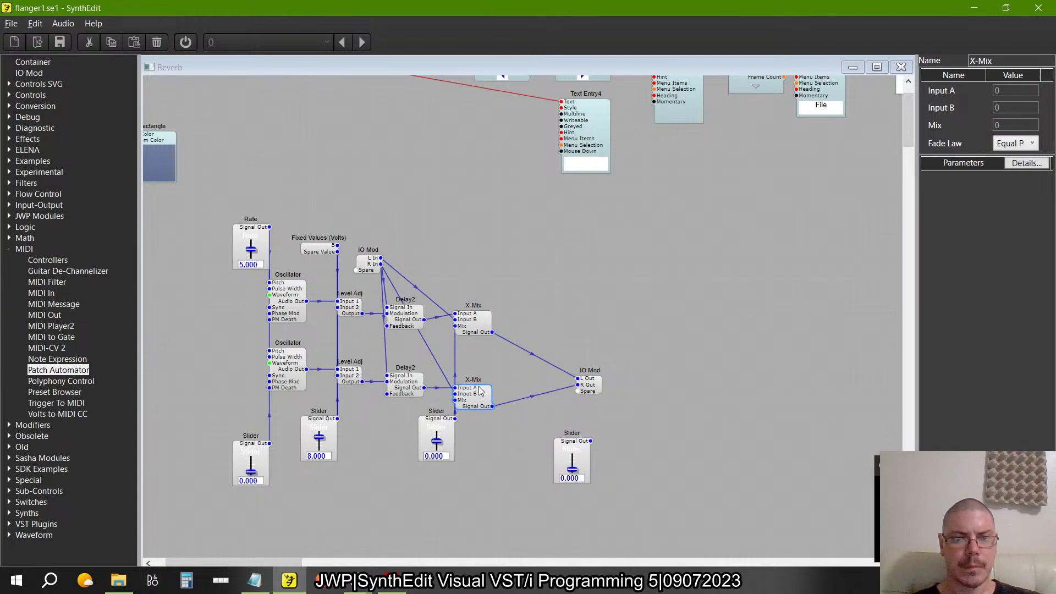
{"action": "left_click_drag", "start_coordinate": [479, 322], "coordinate": [479, 329]}
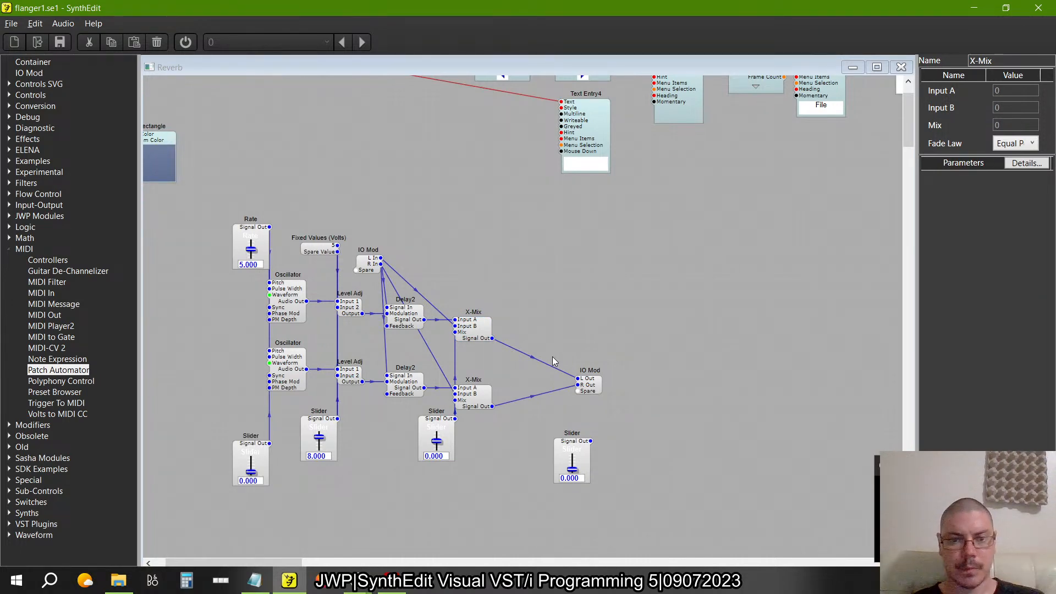
- Connect the remaining unwired slider to both Delay2 Feedback inputs, place it below them and line up the input IO Mod above
{"action": "key", "text": "alt+Tab"}
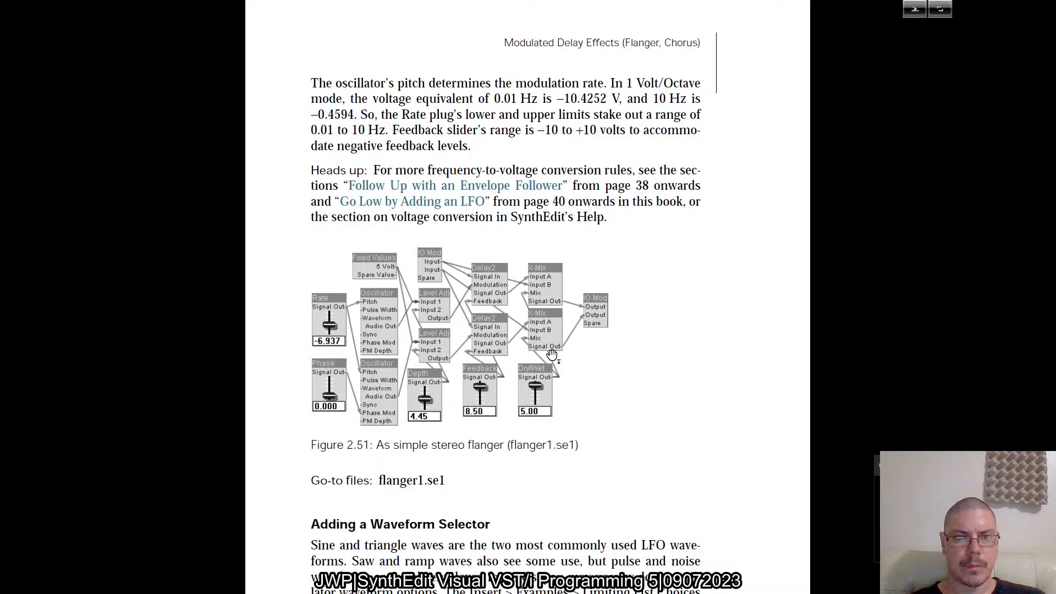
{"action": "key", "text": "alt+Tab"}
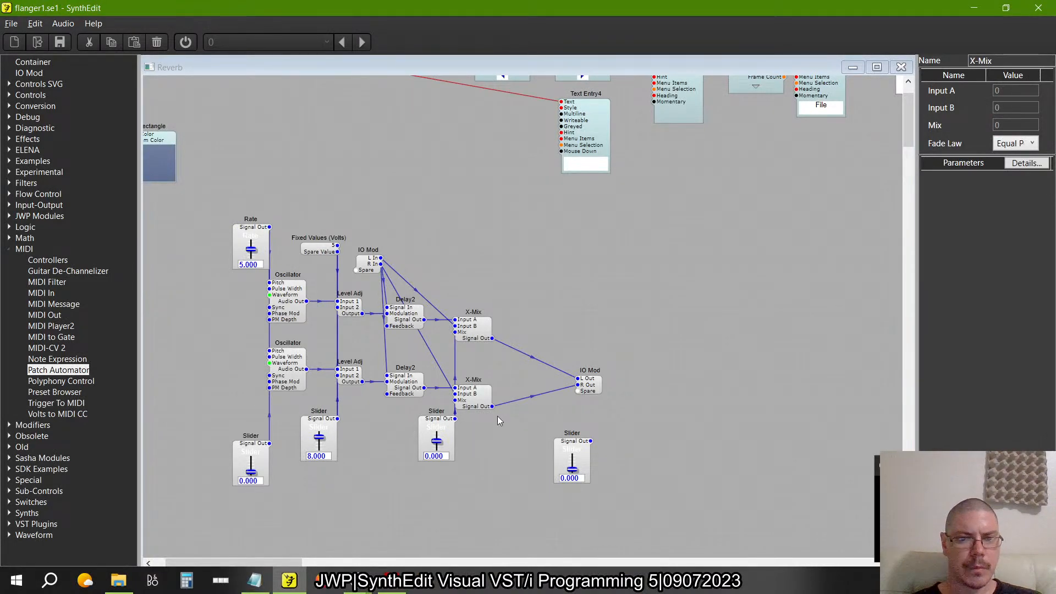
{"action": "mouse_move", "coordinate": [590, 442]}
{"action": "left_mouse_down"}
{"action": "mouse_move", "coordinate": [399, 420]}
{"action": "mouse_move", "coordinate": [388, 394]}
{"action": "left_mouse_up"}
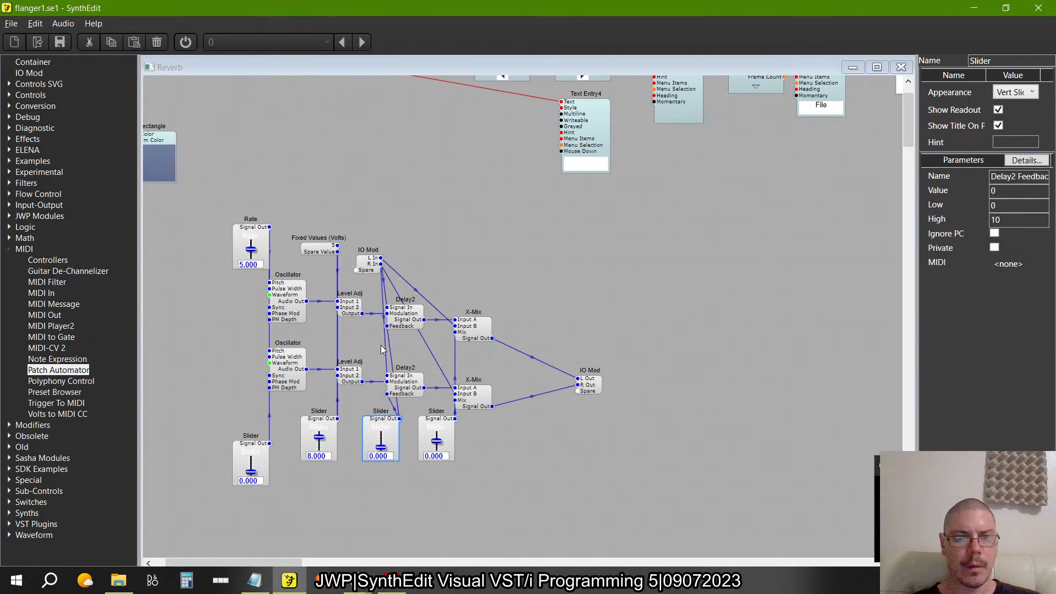
{"action": "left_click", "coordinate": [370, 259]}
{"action": "left_click_drag", "start_coordinate": [370, 260], "coordinate": [379, 265]}
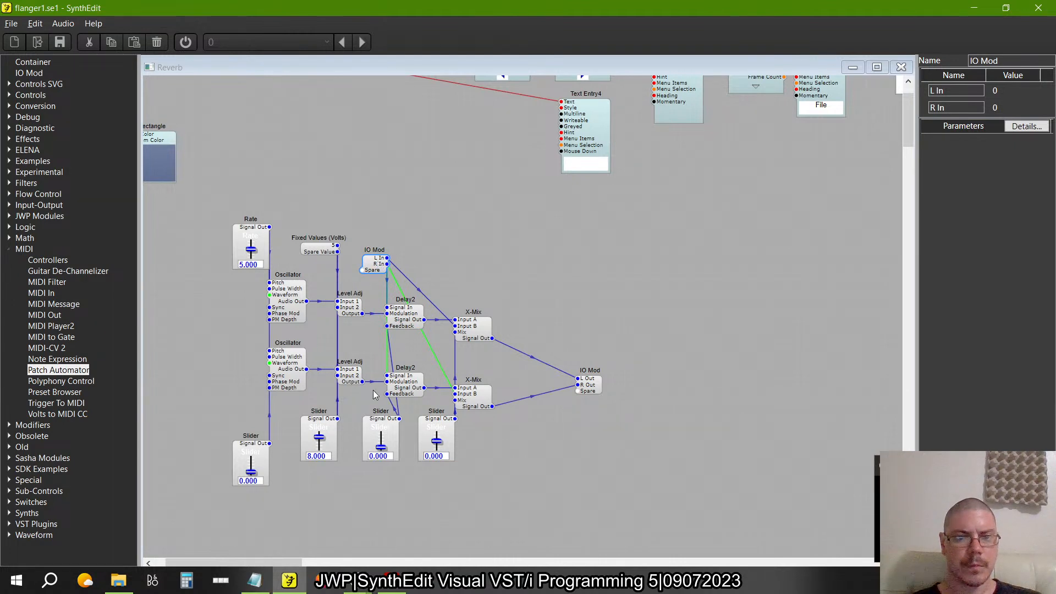
{"action": "left_click_drag", "start_coordinate": [389, 426], "coordinate": [376, 427]}
- Rename the slider wired to the X-Mix Mix inputs as Feedback
{"action": "left_click", "coordinate": [422, 459]}
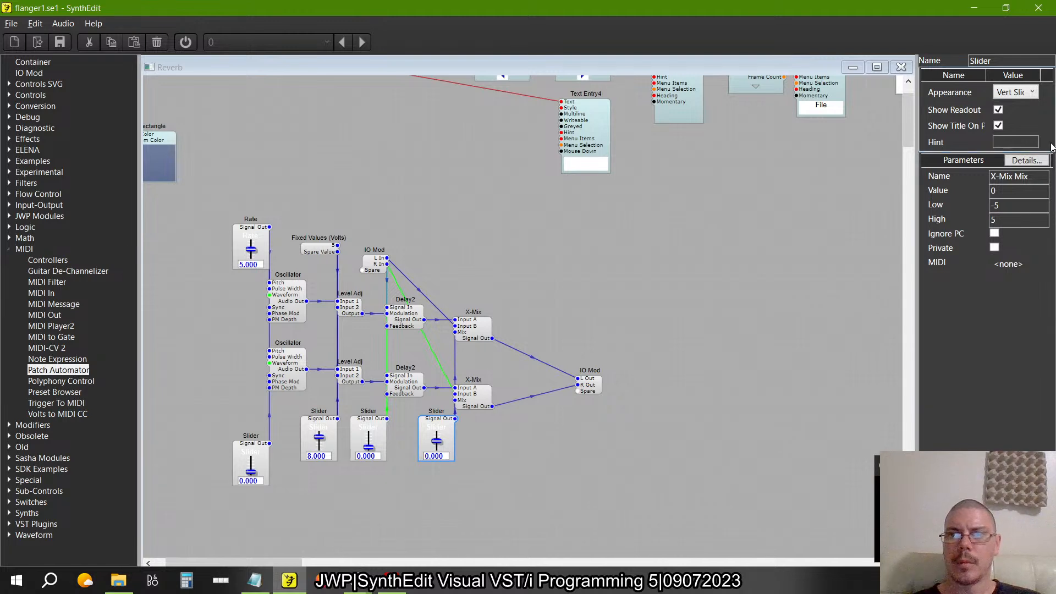
{"action": "double_click", "coordinate": [981, 60]}
{"action": "type", "text": "Feed"}
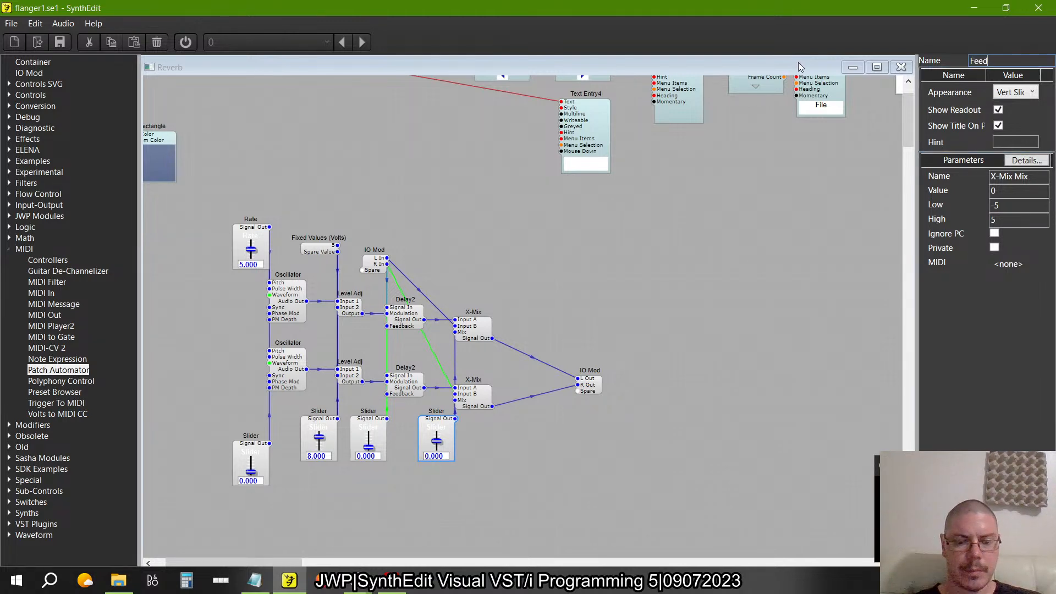
{"action": "type", "text": "back"}
{"action": "key", "text": "Return"}
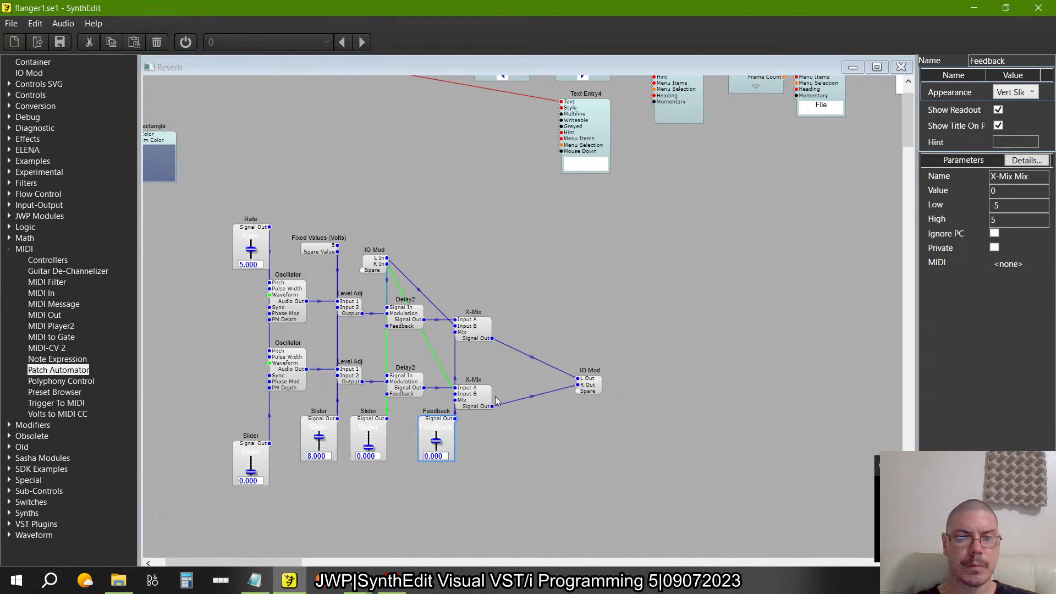
- Check the book's diagram and name the slider controlling both X-Mix modules Dry/Wet
{"action": "key", "text": "alt+Tab"}
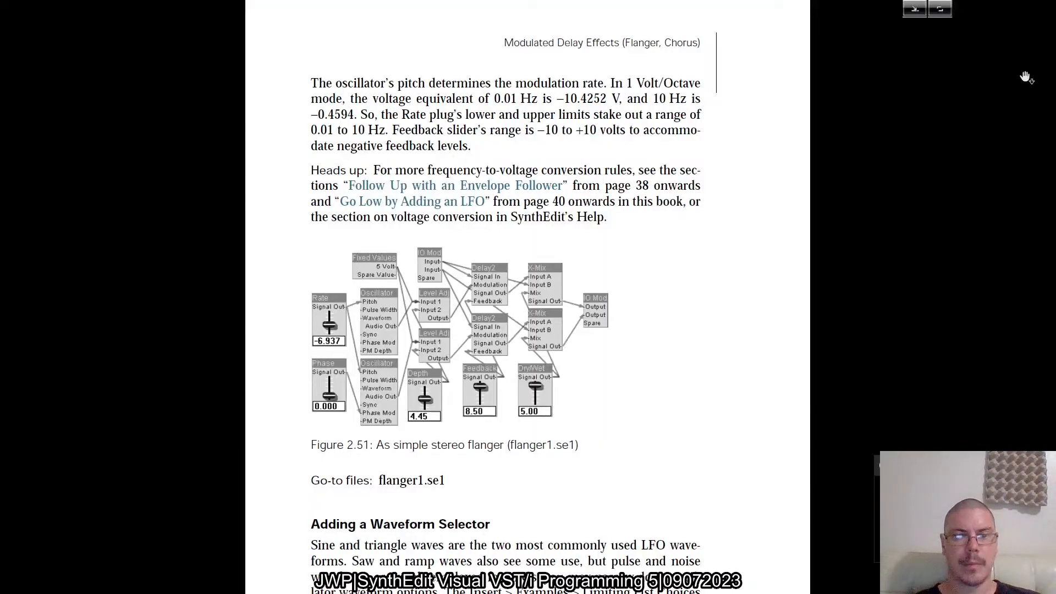
{"action": "key", "text": "alt+Tab"}
{"action": "left_click_drag", "start_coordinate": [1034, 60], "coordinate": [835, 66]}
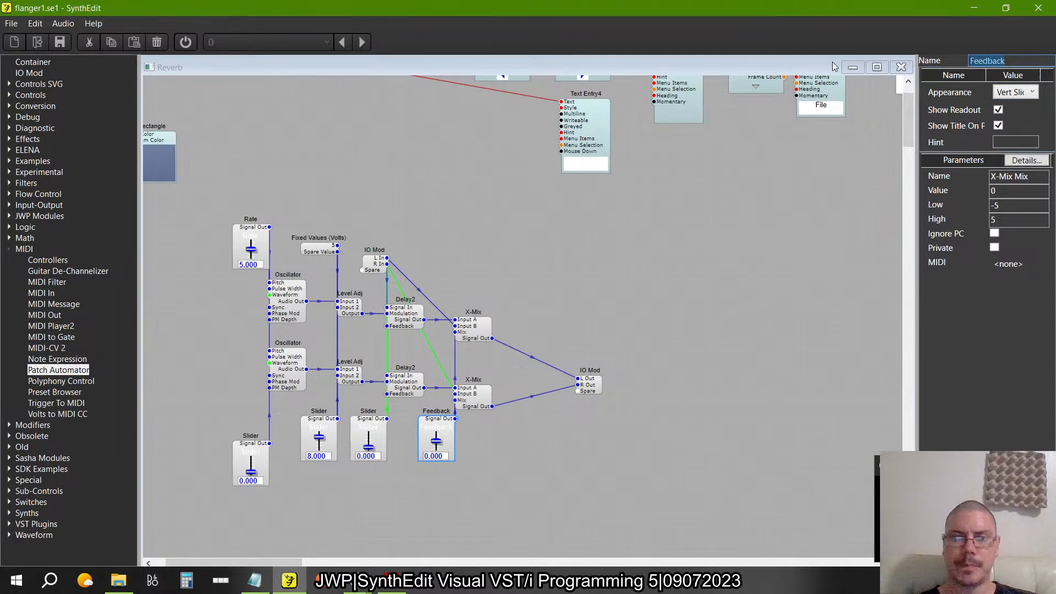
{"action": "type", "text": "Dry/Wet"}
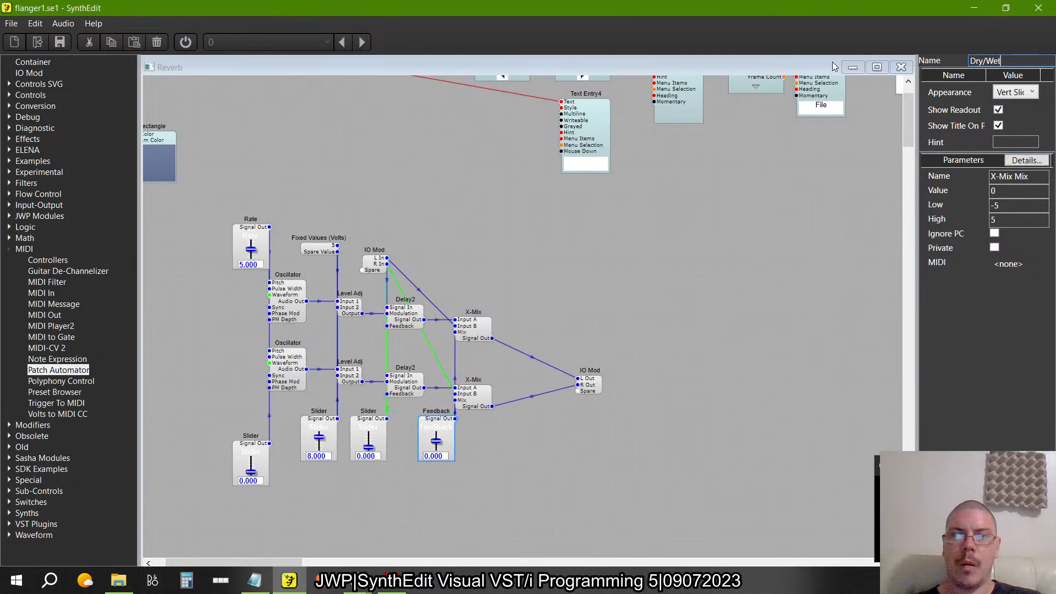
{"action": "key", "text": "Return"}
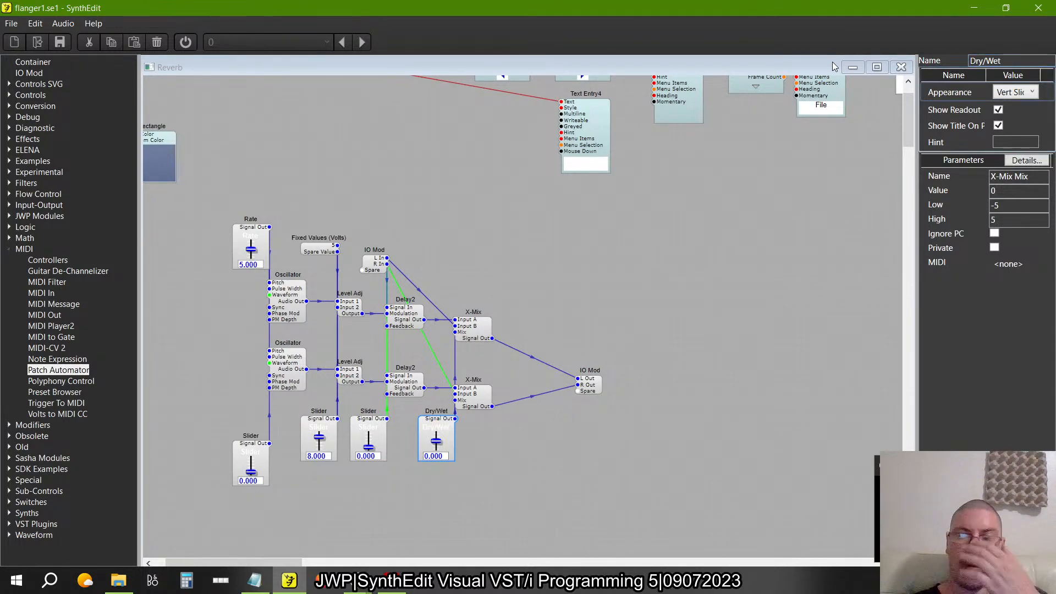
- Rename the slider wired to the Delay2 Feedback inputs as Feedback
{"action": "left_click", "coordinate": [367, 418]}
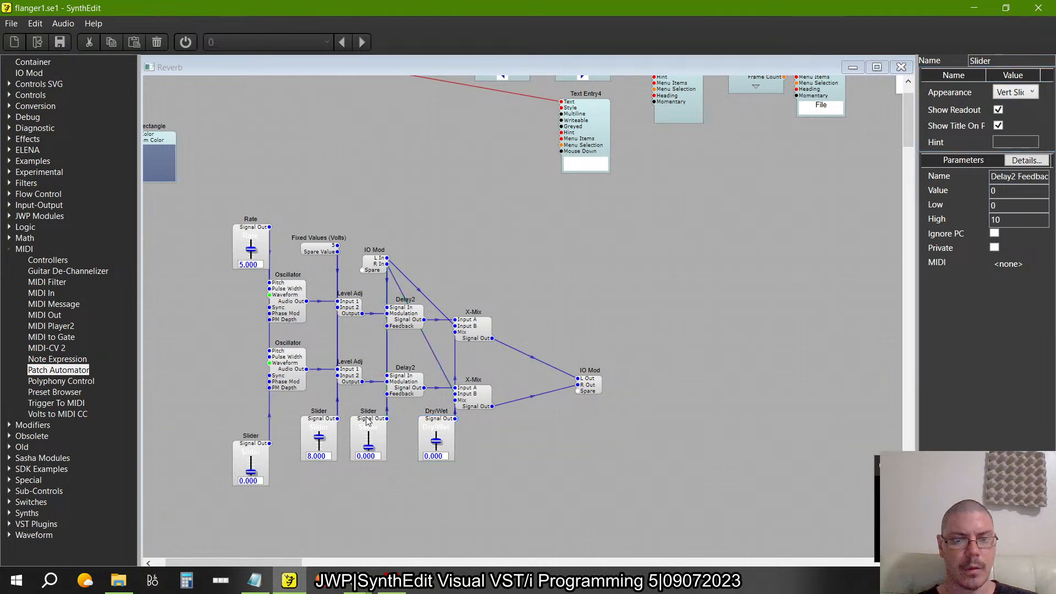
{"action": "left_click", "coordinate": [374, 423]}
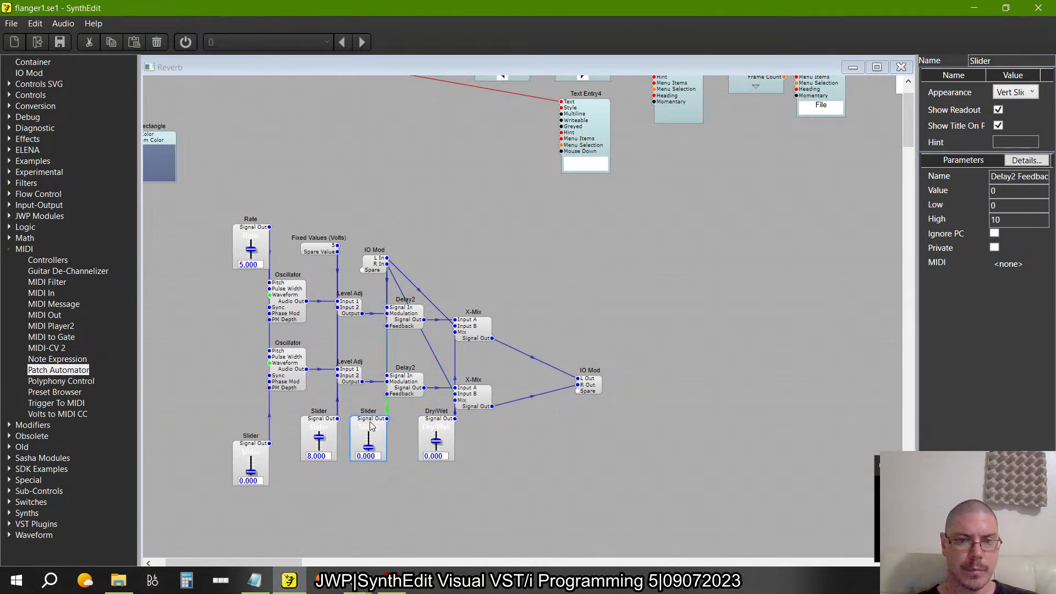
{"action": "double_click", "coordinate": [1012, 60]}
{"action": "type", "text": "F"}
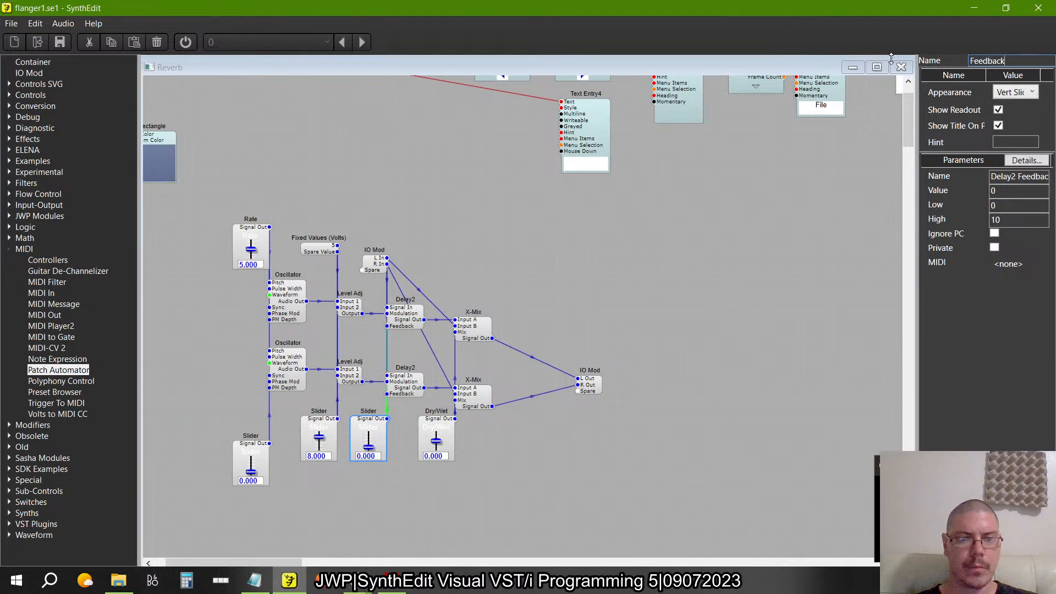
{"action": "type", "text": "eedback"}
{"action": "key", "text": "Tab"}
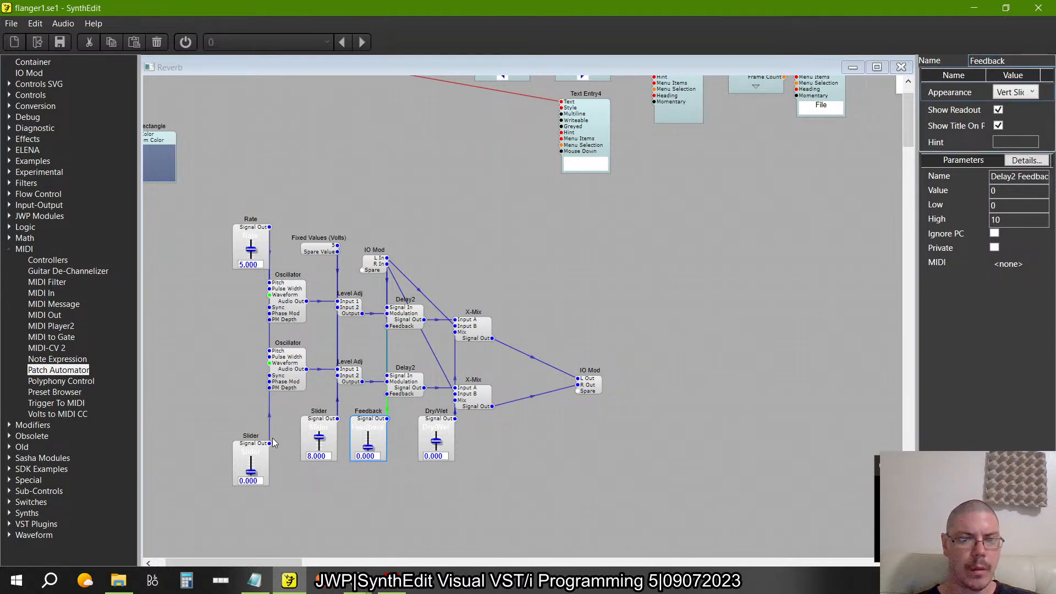
- Rename the slider wired to the Oscillators' Phase Mod inputs as Phase
{"action": "left_click", "coordinate": [239, 444]}
{"action": "left_click_drag", "start_coordinate": [1018, 61], "coordinate": [854, 75]}
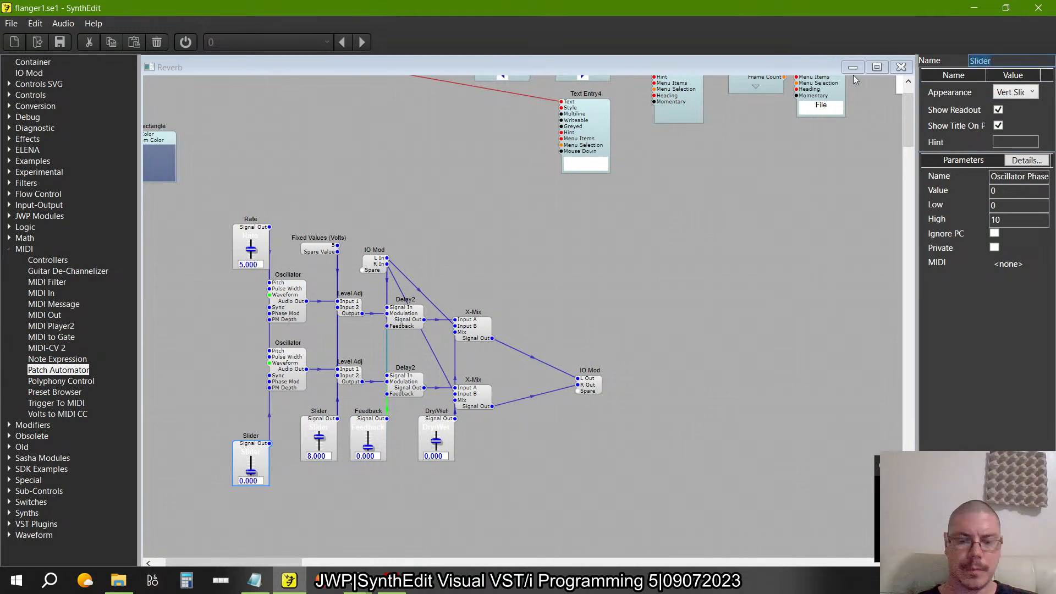
{"action": "type", "text": "Phase"}
{"action": "key", "text": "Tab"}
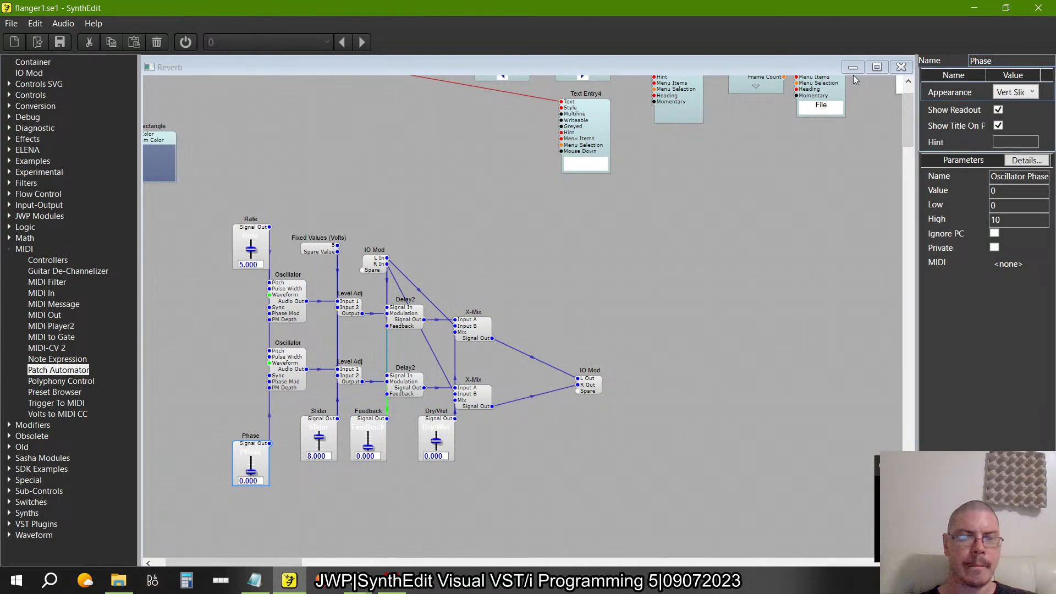
- Rename the slider wired to Input 2 of both Level Adj modules as Depth
{"action": "left_click", "coordinate": [316, 425]}
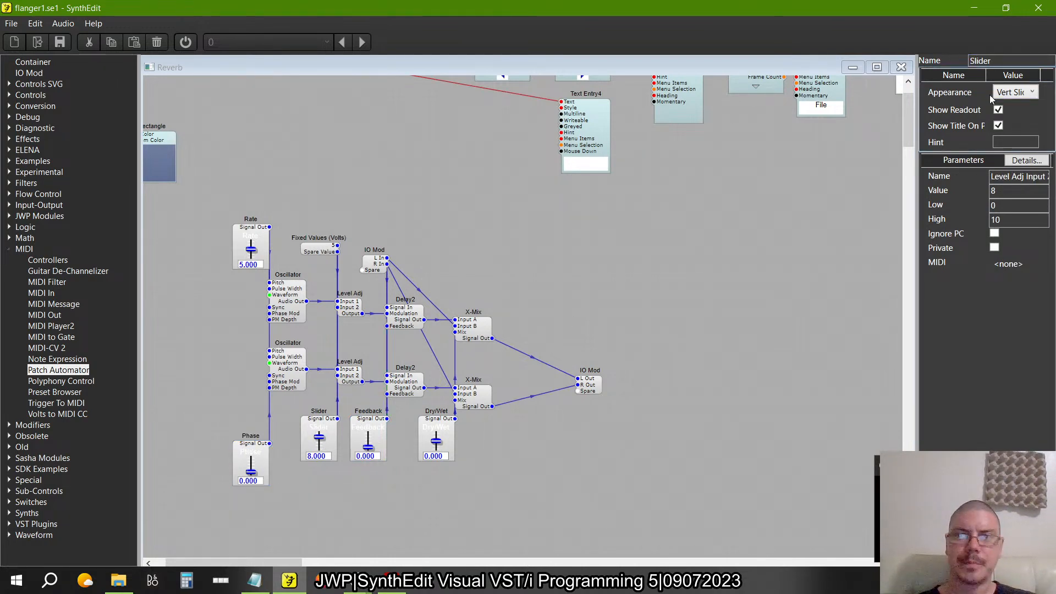
{"action": "left_click", "coordinate": [316, 428]}
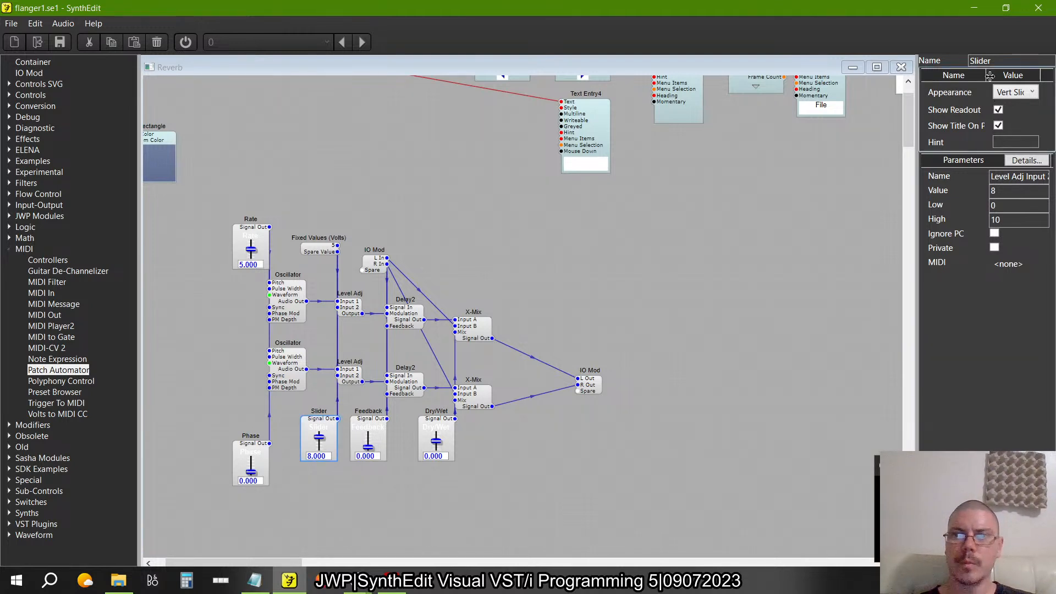
{"action": "left_click_drag", "start_coordinate": [996, 61], "coordinate": [844, 63]}
{"action": "type", "text": "Depth"}
{"action": "key", "text": "Tab"}
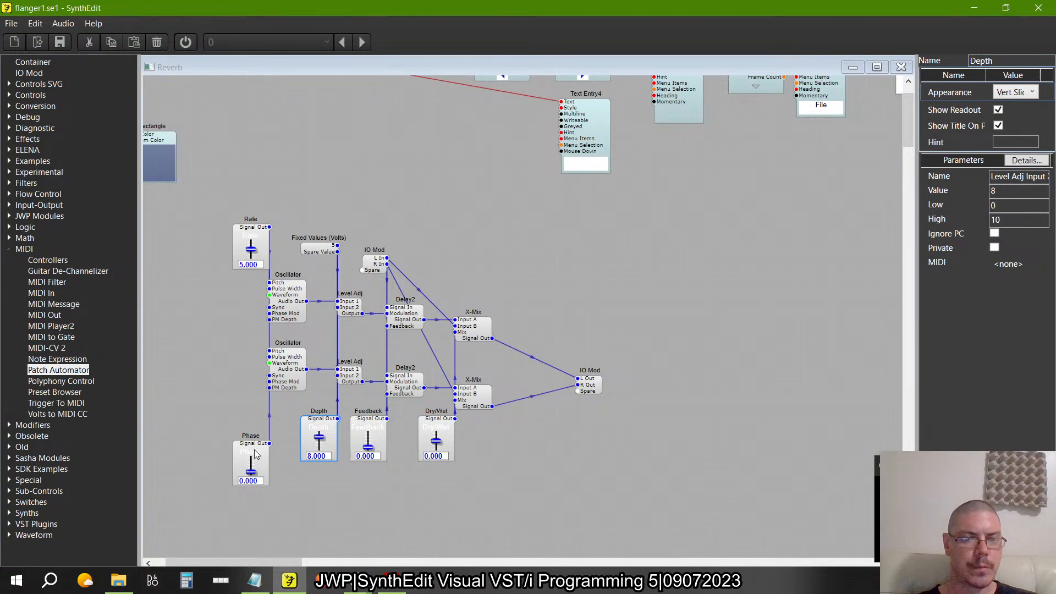
- Line up the Phase slider with the bottom row of sliders and move the input IO Mod above the upper Delay2
{"action": "left_click_drag", "start_coordinate": [255, 453], "coordinate": [257, 429]}
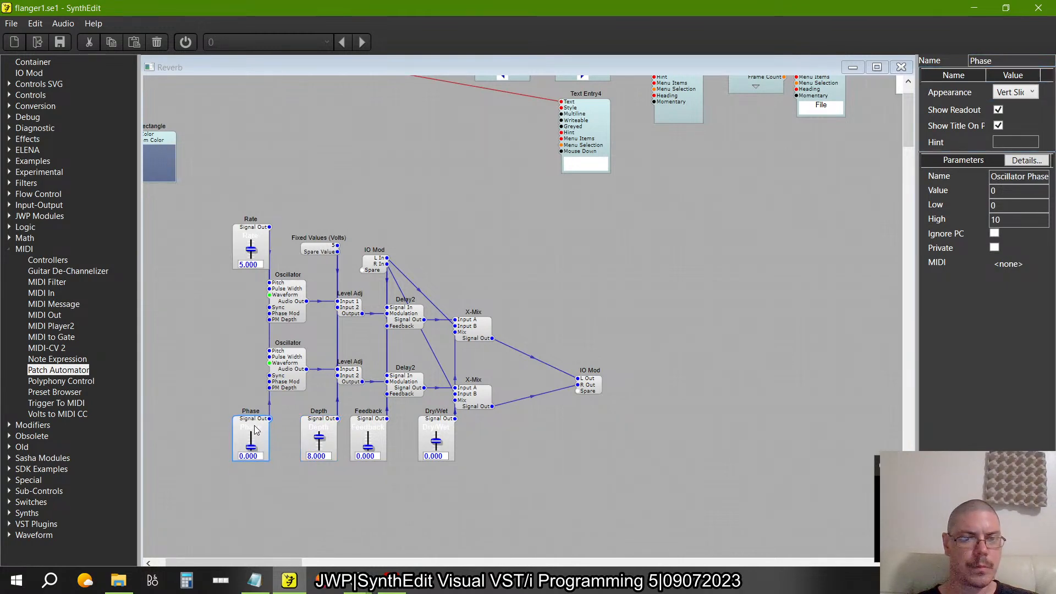
{"action": "left_click", "coordinate": [370, 194]}
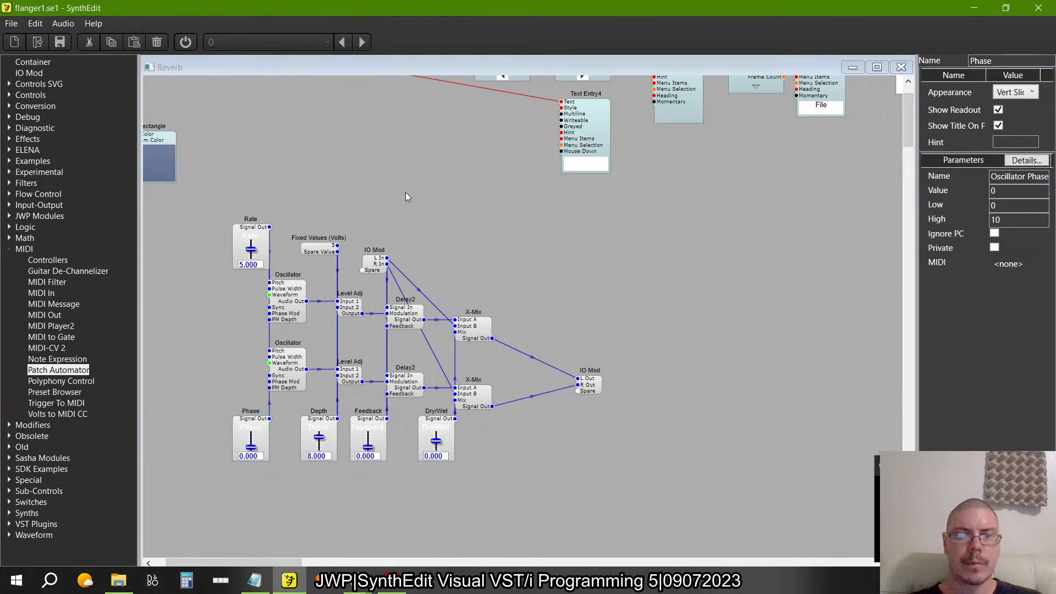
{"action": "left_click_drag", "start_coordinate": [372, 269], "coordinate": [410, 258]}
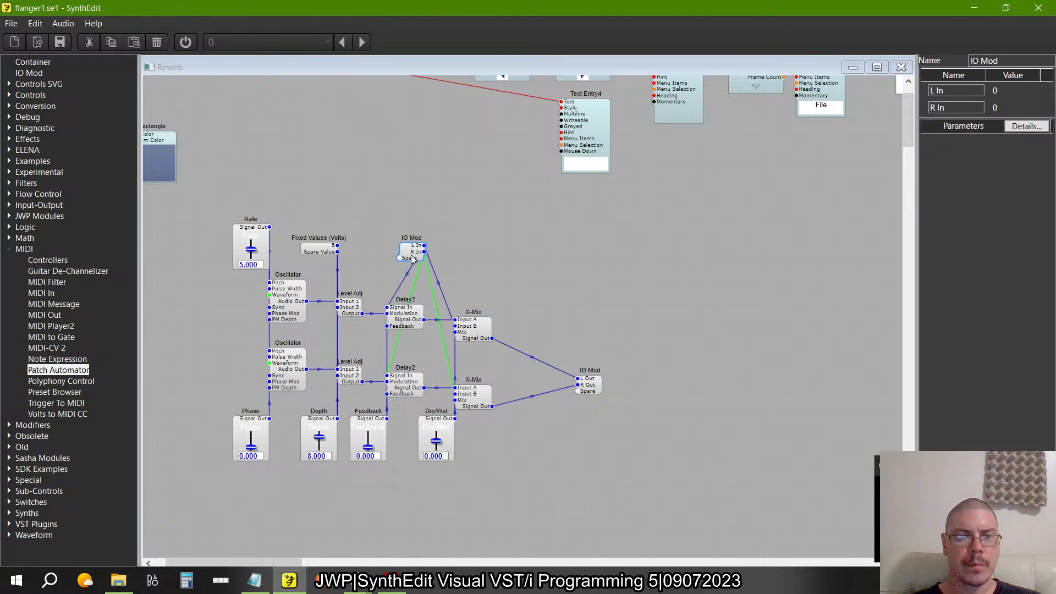
{"action": "left_click_drag", "start_coordinate": [408, 182], "coordinate": [431, 221]}
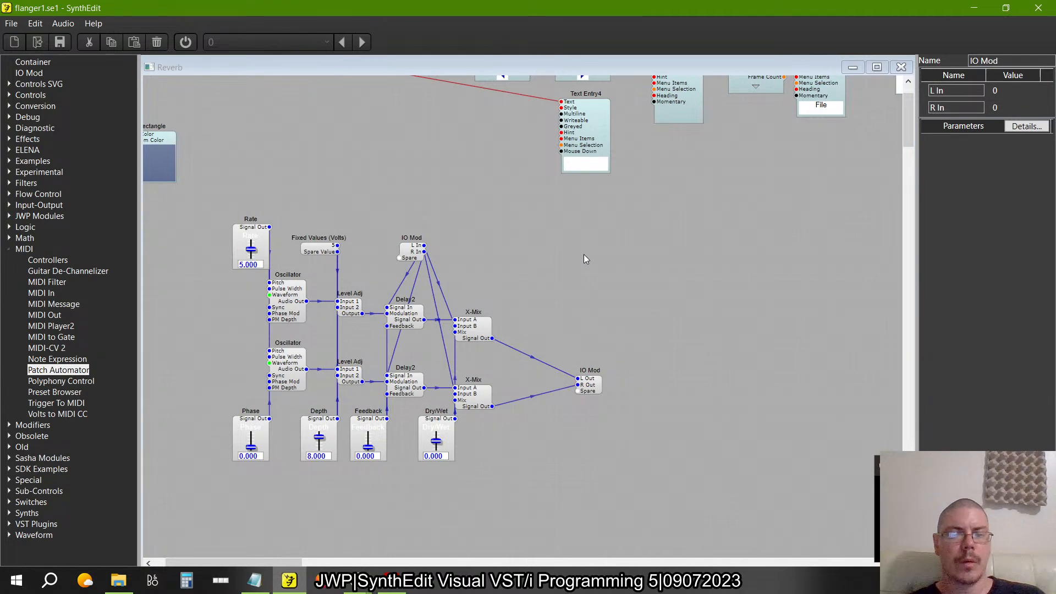
- Check the book's diagram, then open the container's panel layout and place the Phase, Feedback and Dry/Wet sliders on the blue panel
{"action": "key", "text": "alt+Tab"}
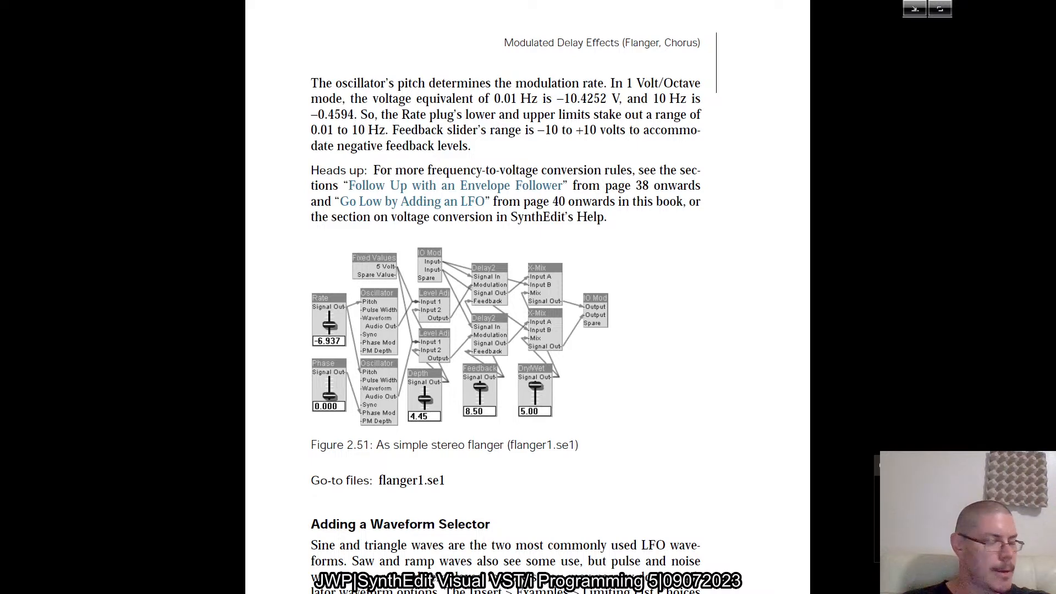
{"action": "key", "text": "alt+Tab"}
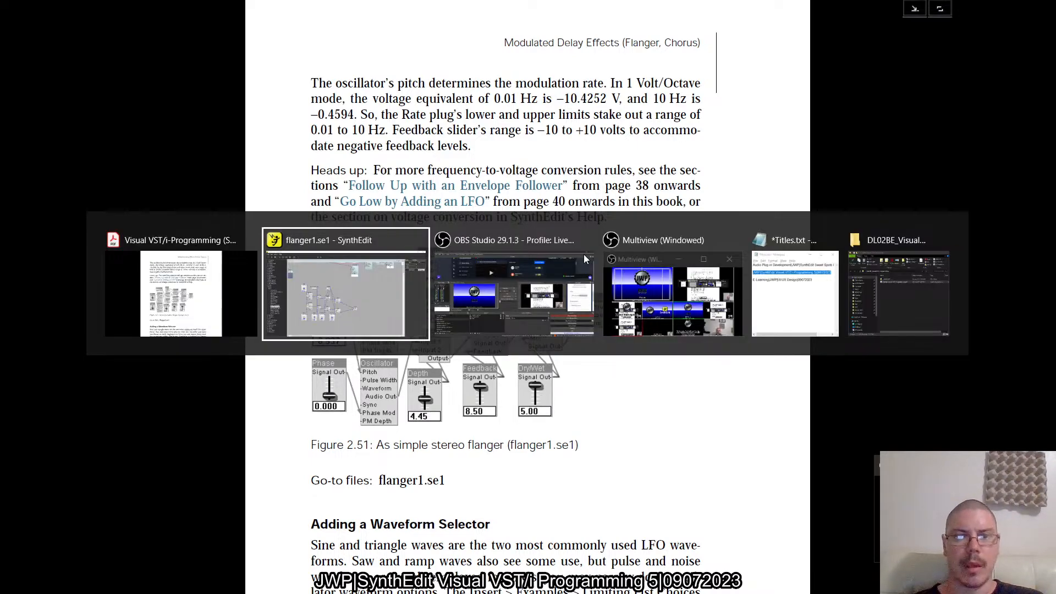
{"action": "right_click", "coordinate": [532, 246]}
{"action": "left_click", "coordinate": [569, 324]}
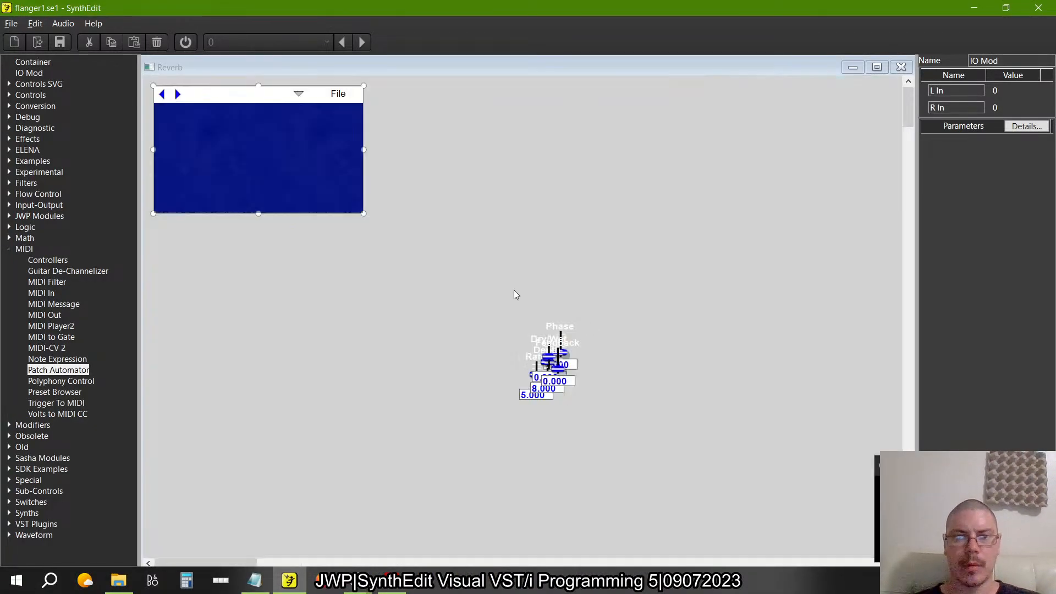
{"action": "left_click_drag", "start_coordinate": [565, 329], "coordinate": [302, 114]}
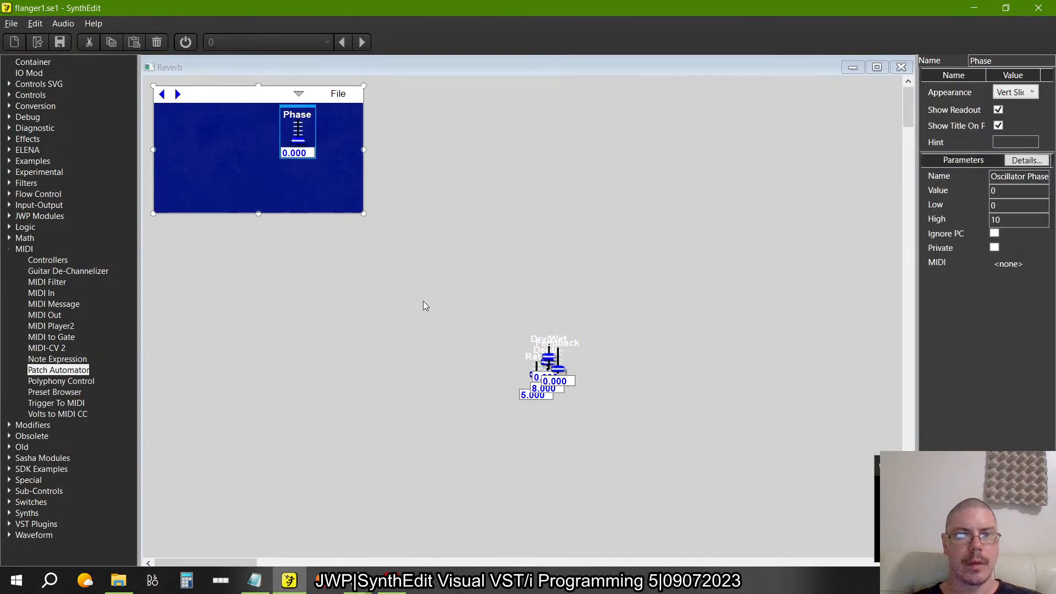
{"action": "left_click_drag", "start_coordinate": [543, 334], "coordinate": [288, 160]}
{"action": "left_click", "coordinate": [542, 332]}
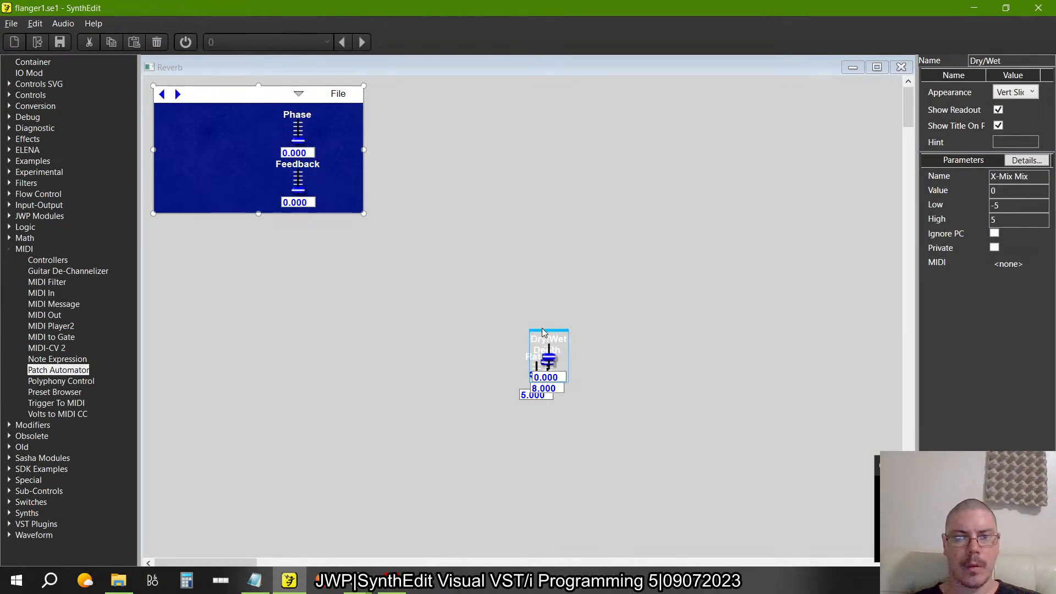
{"action": "left_click_drag", "start_coordinate": [542, 332], "coordinate": [337, 136]}
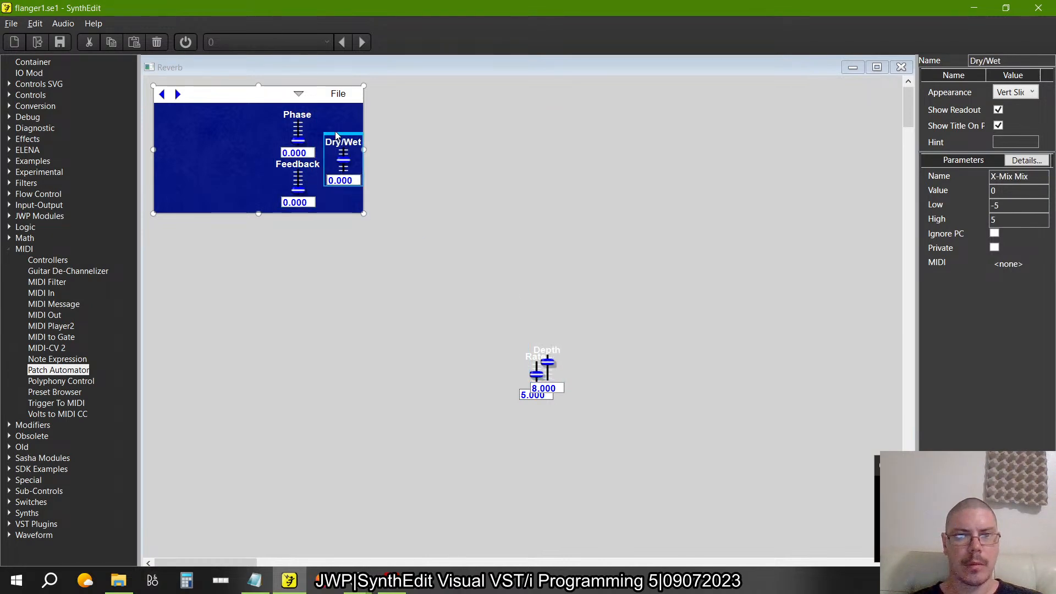
- Place the Depth slider beside Feedback and the Rate slider beside Phase on the blue panel
{"action": "left_click", "coordinate": [553, 355]}
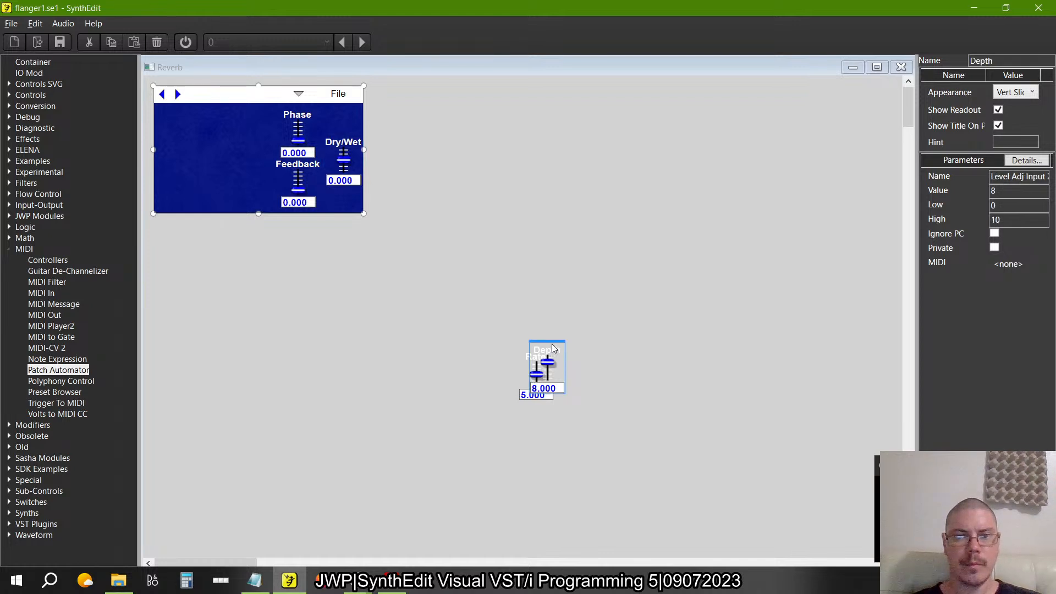
{"action": "left_click_drag", "start_coordinate": [552, 345], "coordinate": [259, 161]}
{"action": "left_click", "coordinate": [544, 361]}
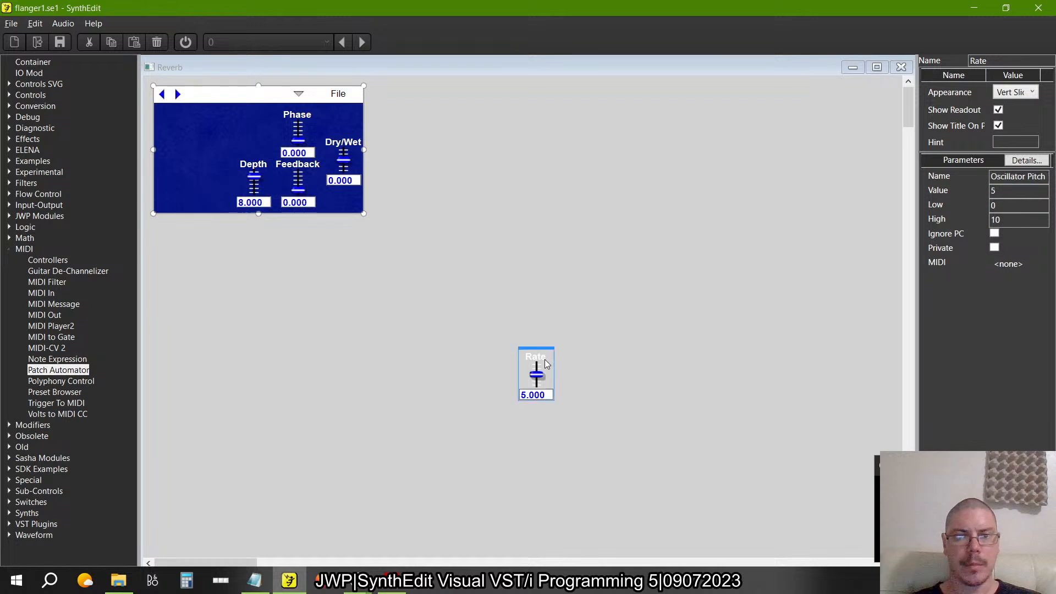
{"action": "left_click_drag", "start_coordinate": [543, 348], "coordinate": [262, 106]}
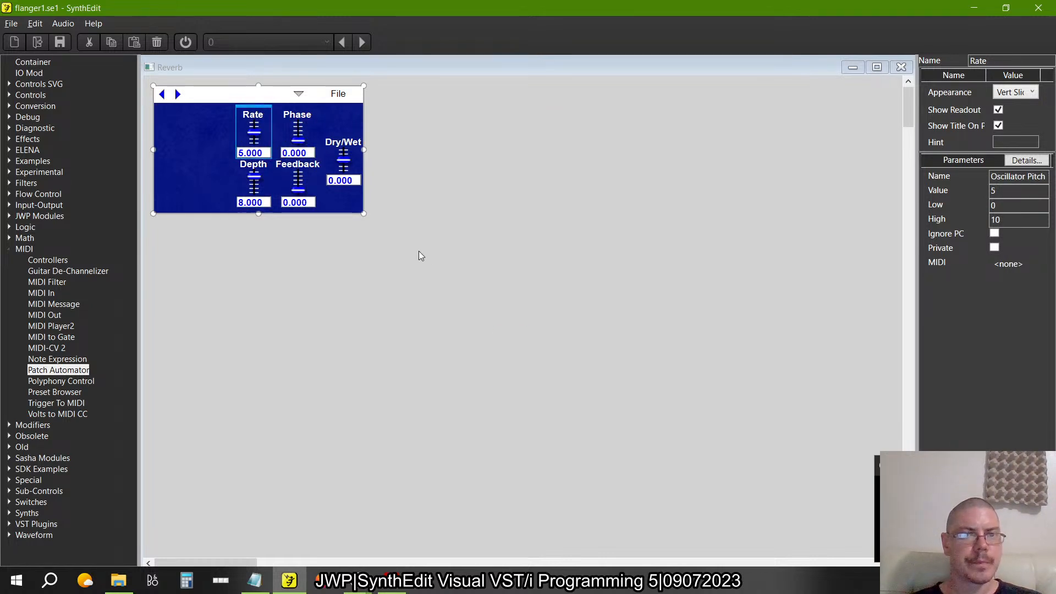
- Centre the five sliders on the blue panel, widen the gaps between their columns and return to the module structure
{"action": "left_click_drag", "start_coordinate": [442, 247], "coordinate": [219, 108]}
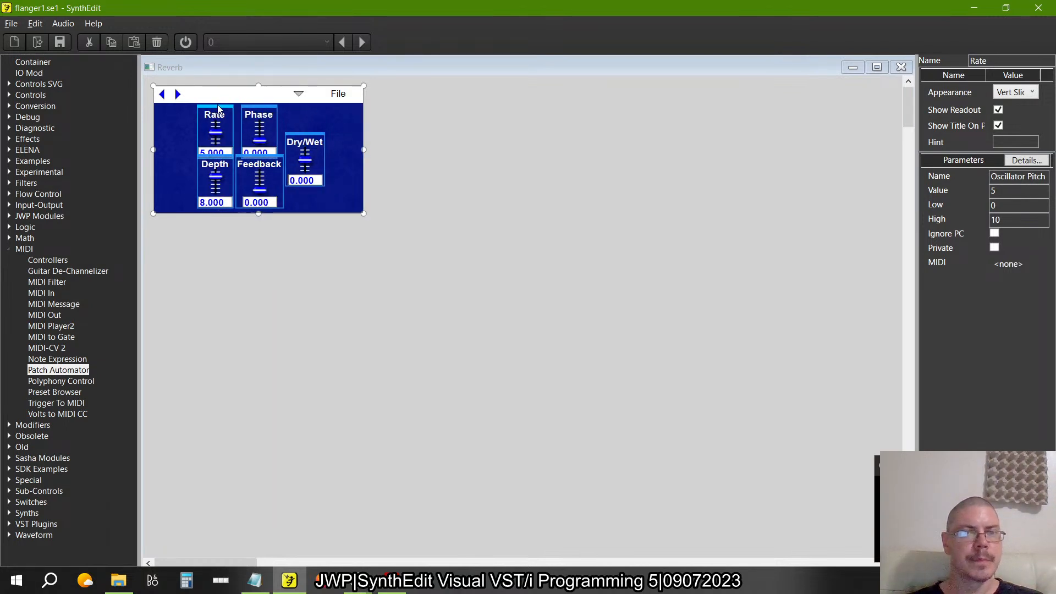
{"action": "left_click", "coordinate": [544, 242]}
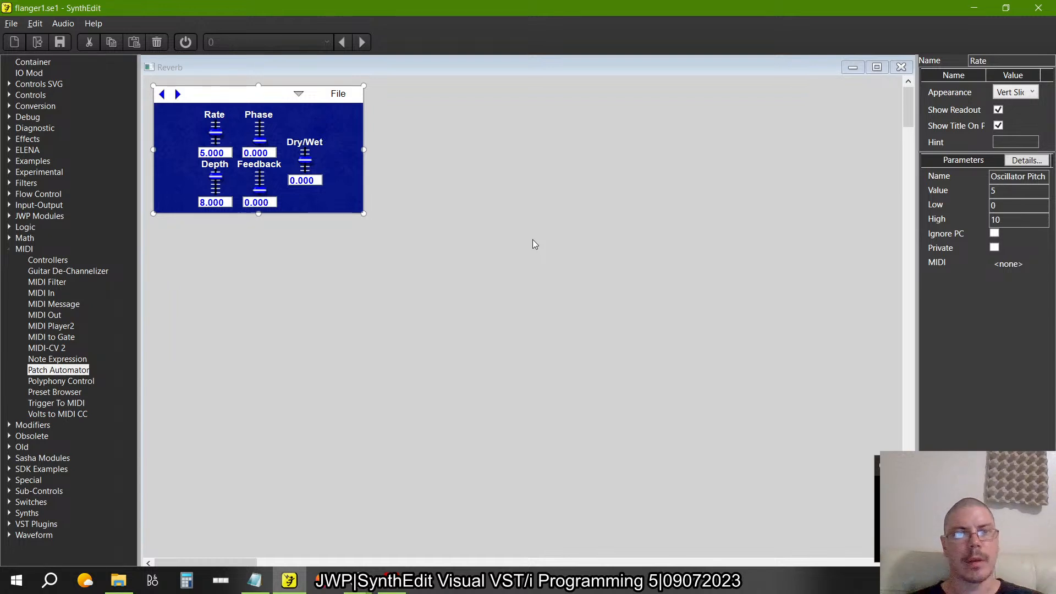
{"action": "left_click", "coordinate": [215, 167], "text": "shift"}
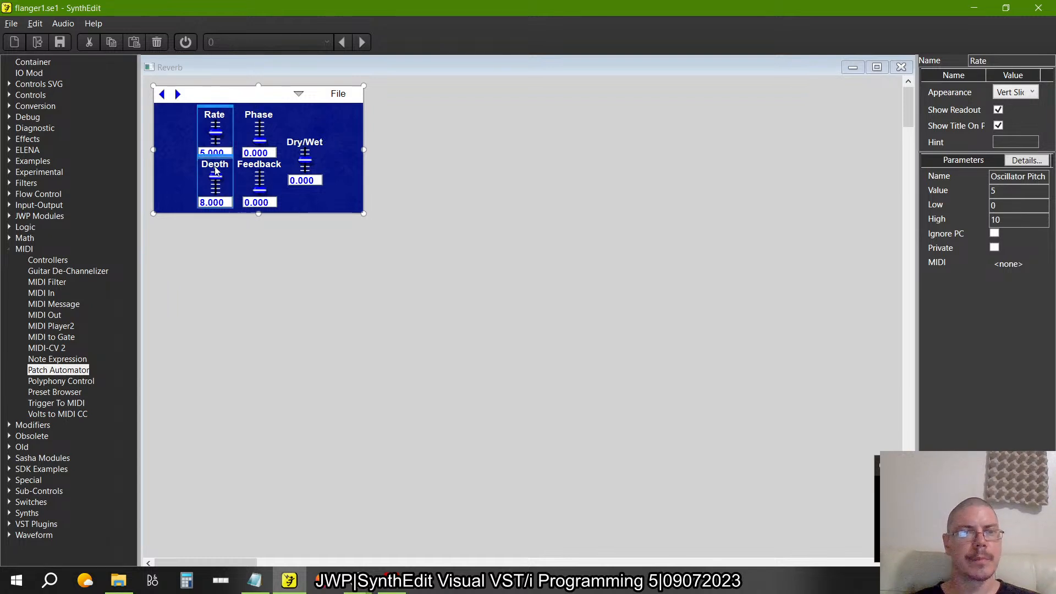
{"action": "left_click_drag", "start_coordinate": [219, 106], "coordinate": [214, 106]}
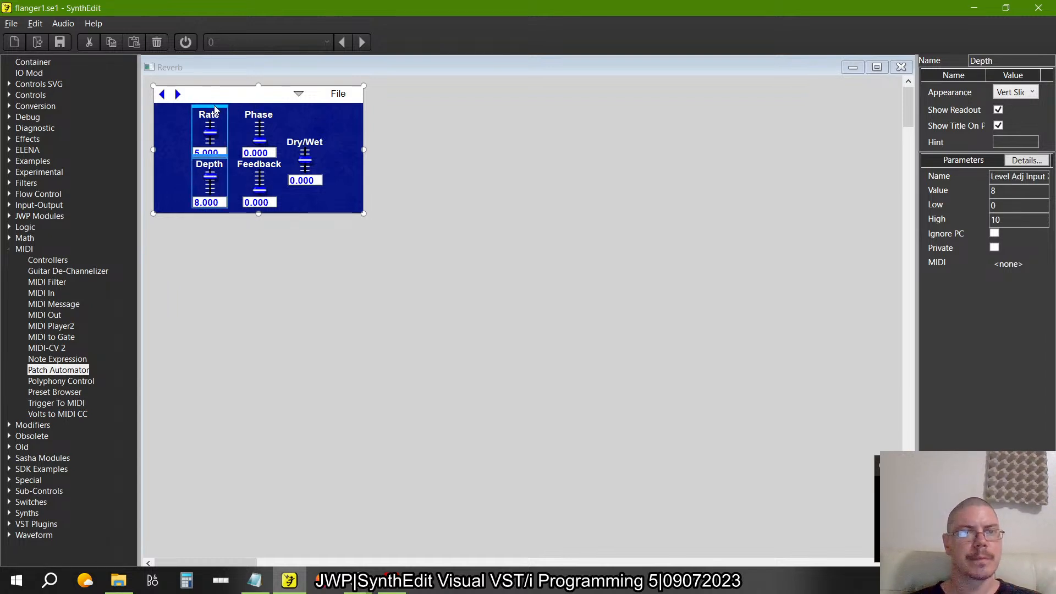
{"action": "left_click", "coordinate": [309, 136]}
{"action": "left_click_drag", "start_coordinate": [308, 136], "coordinate": [314, 137]}
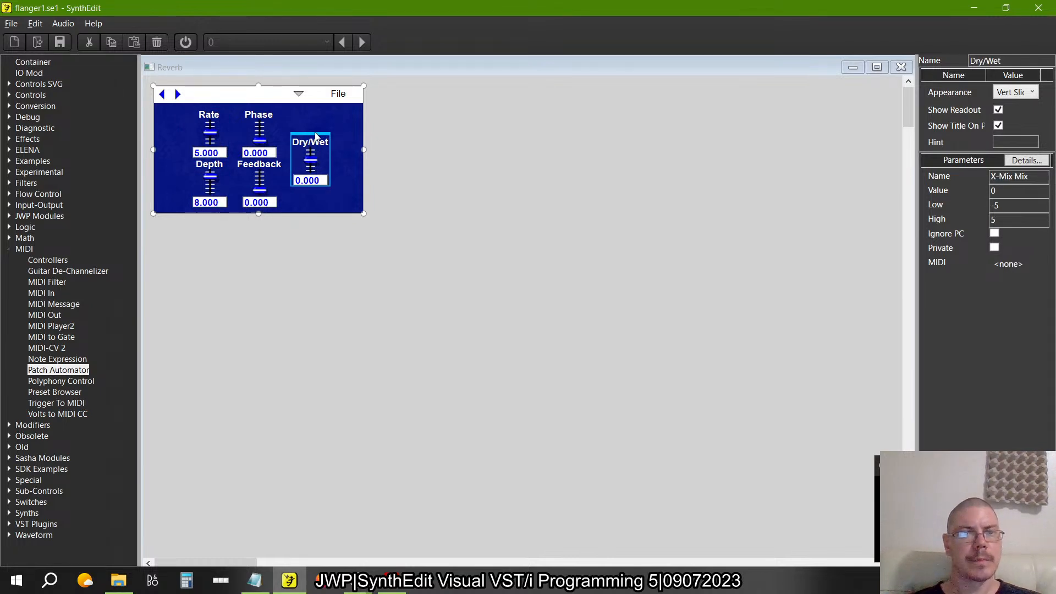
{"action": "left_click", "coordinate": [901, 67]}
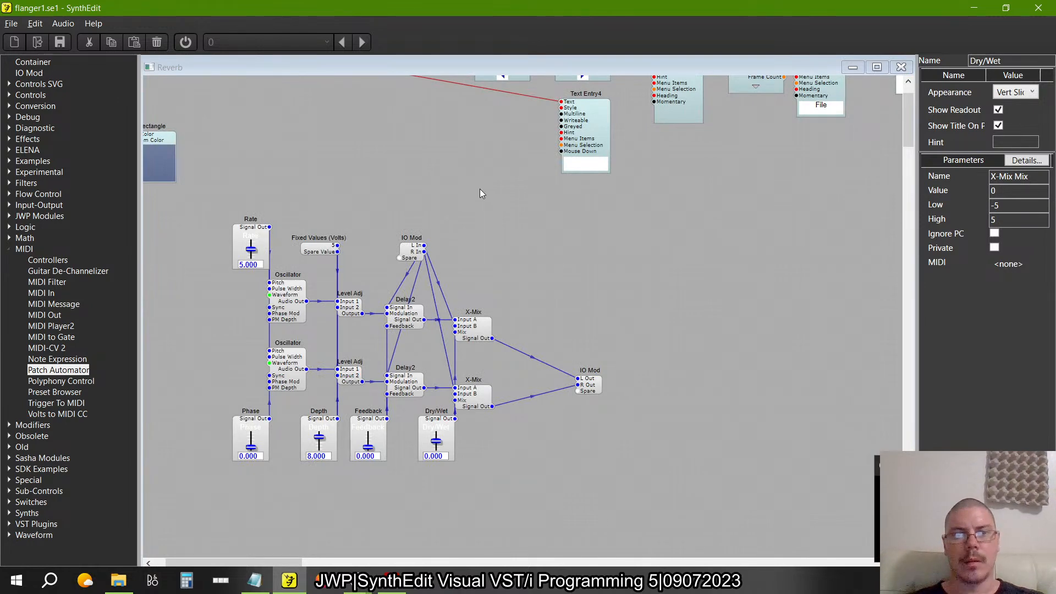
- Consult the book's waveform selector section, add a PatchMemory List3 module and position List Entry4 between it and the oscillators
{"action": "key", "text": "alt+Tab"}
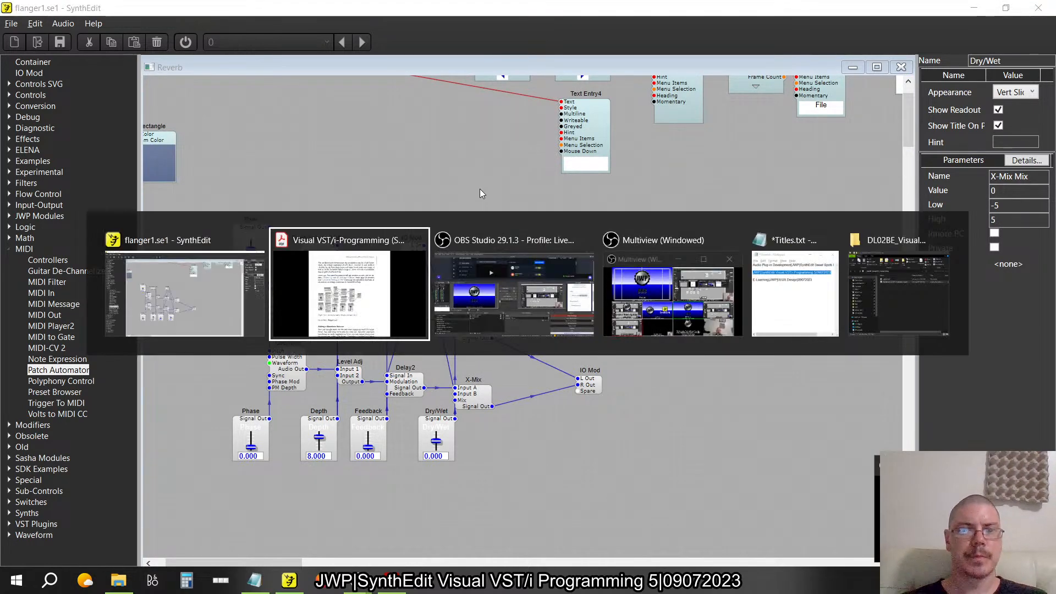
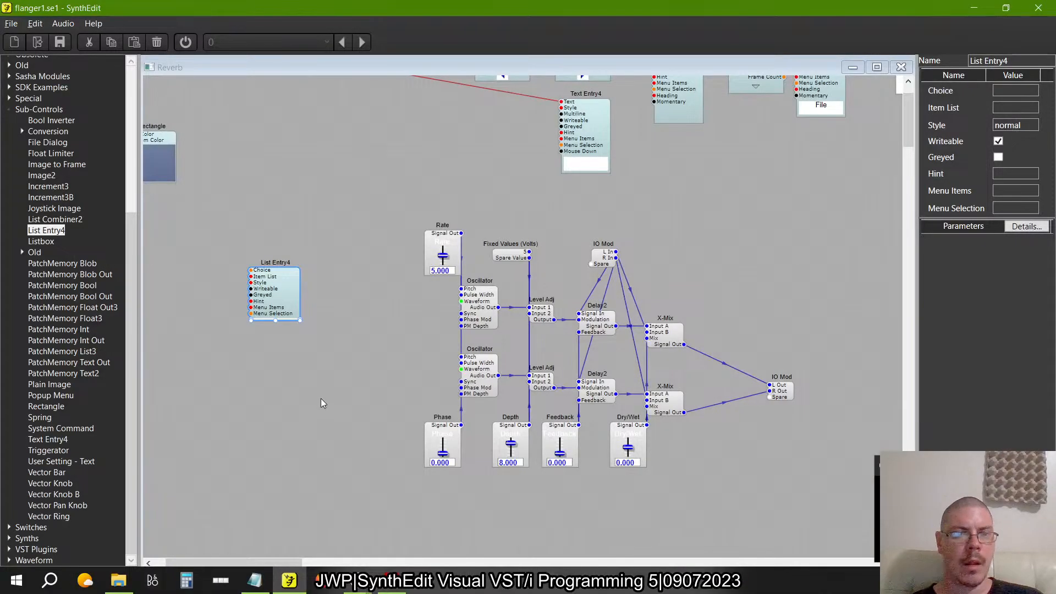
{"action": "left_click_drag", "start_coordinate": [282, 292], "coordinate": [313, 306]}
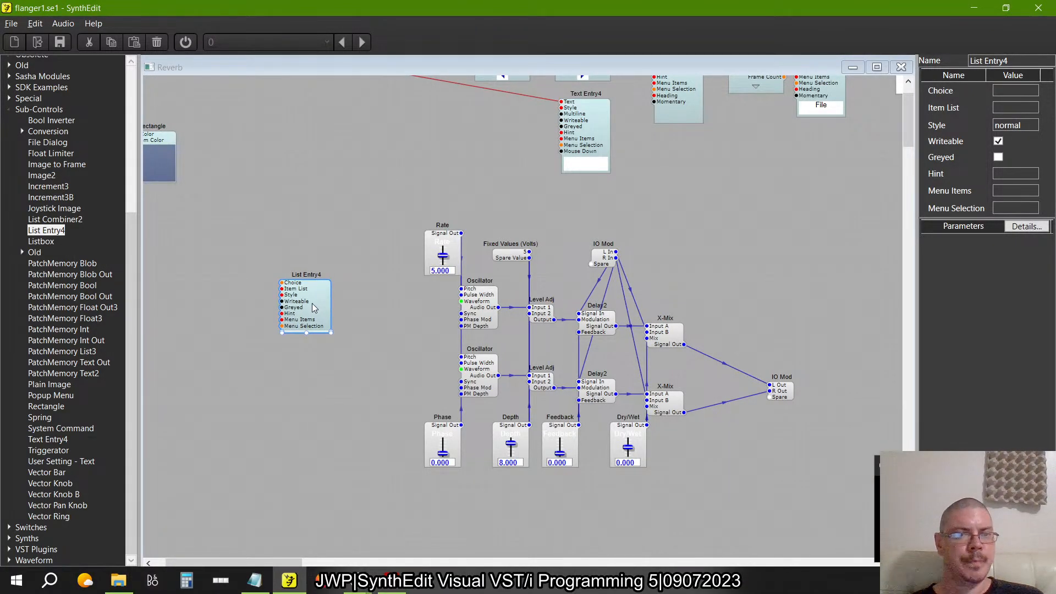
{"action": "key", "text": "alt+Tab"}
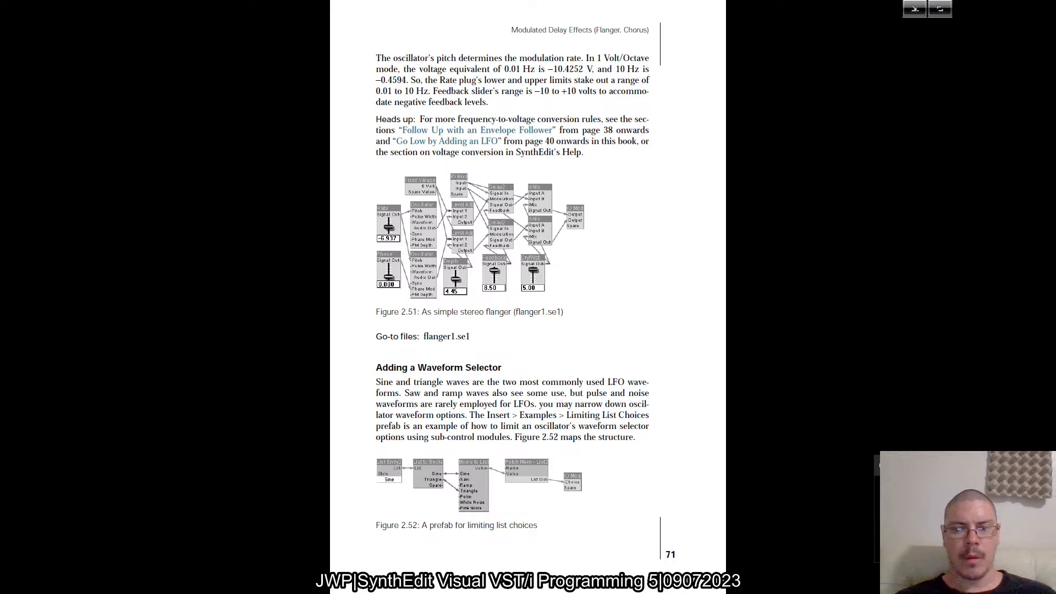
{"action": "key", "text": "alt+Tab"}
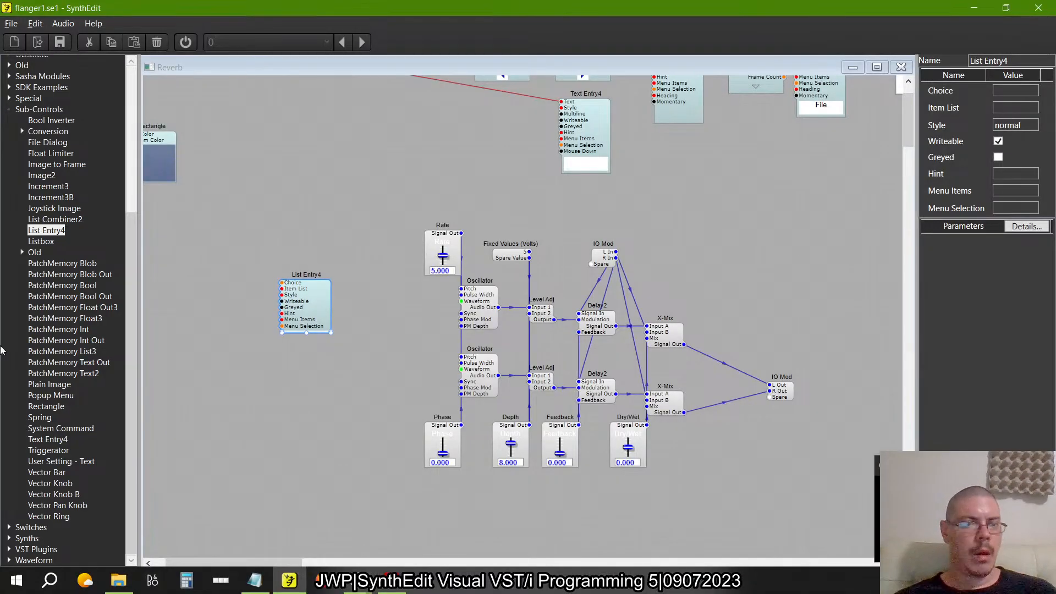
{"action": "left_click_drag", "start_coordinate": [84, 352], "coordinate": [208, 331]}
{"action": "left_click_drag", "start_coordinate": [311, 309], "coordinate": [368, 331]}
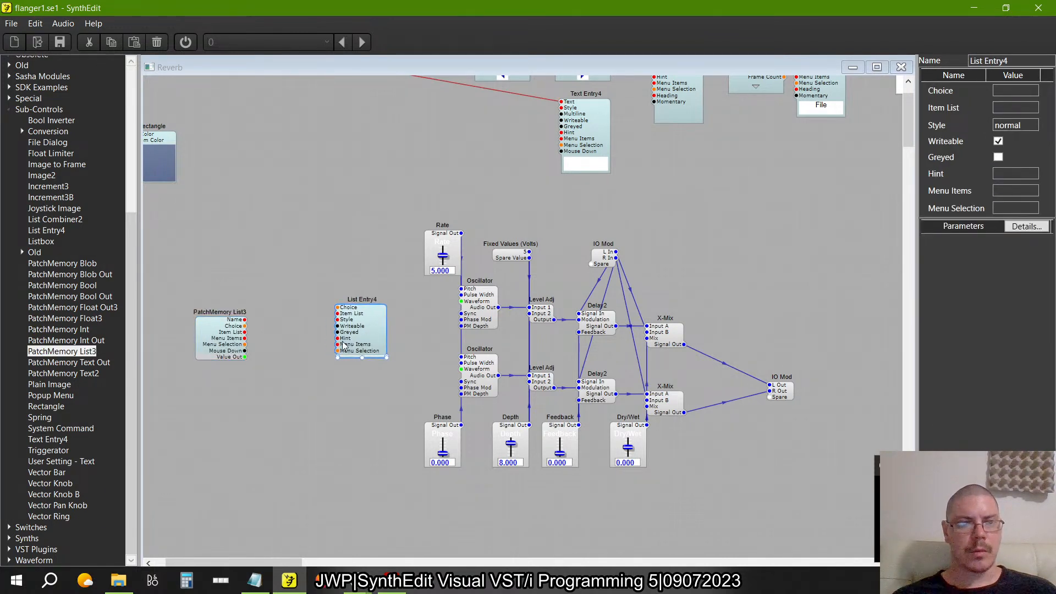
- Connect PatchMemory List3's Value Out to the Waveform inputs of both Oscillators and shift the module away from List Entry4
{"action": "left_click", "coordinate": [21, 132]}
{"action": "left_click", "coordinate": [219, 346]}
{"action": "left_click_drag", "start_coordinate": [219, 346], "coordinate": [461, 301]}
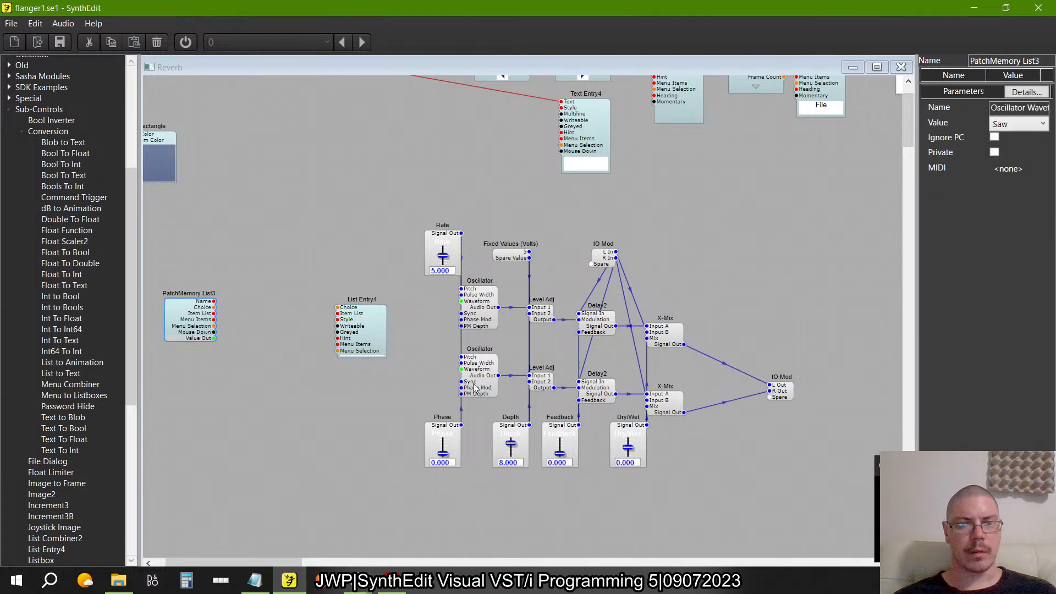
{"action": "left_click_drag", "start_coordinate": [461, 369], "coordinate": [240, 365]}
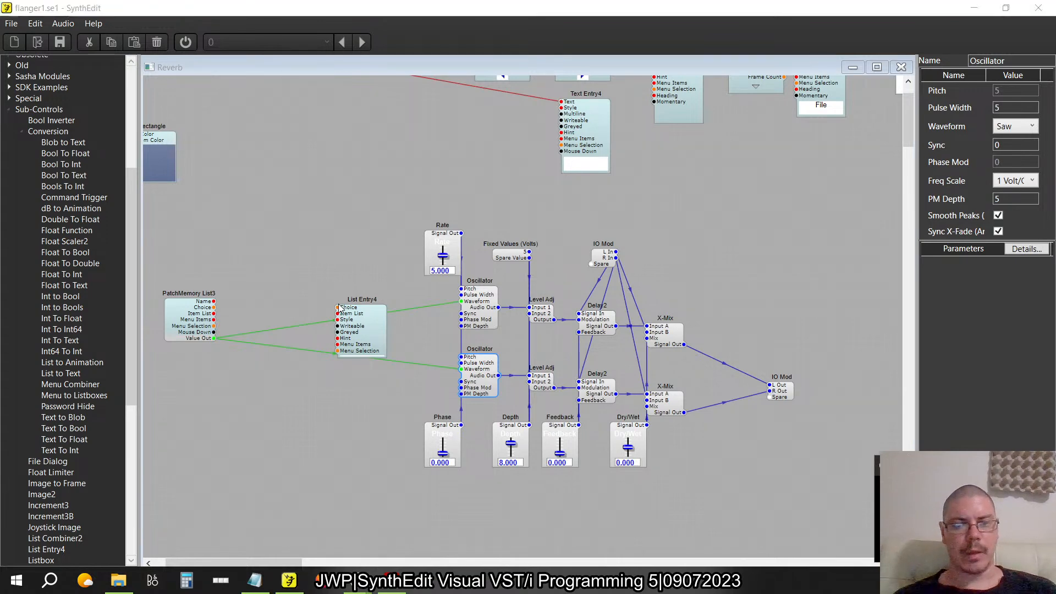
- Check the list-limiting prefab in Figure 2.52 and move List Entry4 up, clear of the lower waveform wire
{"action": "key", "text": "alt+Tab"}
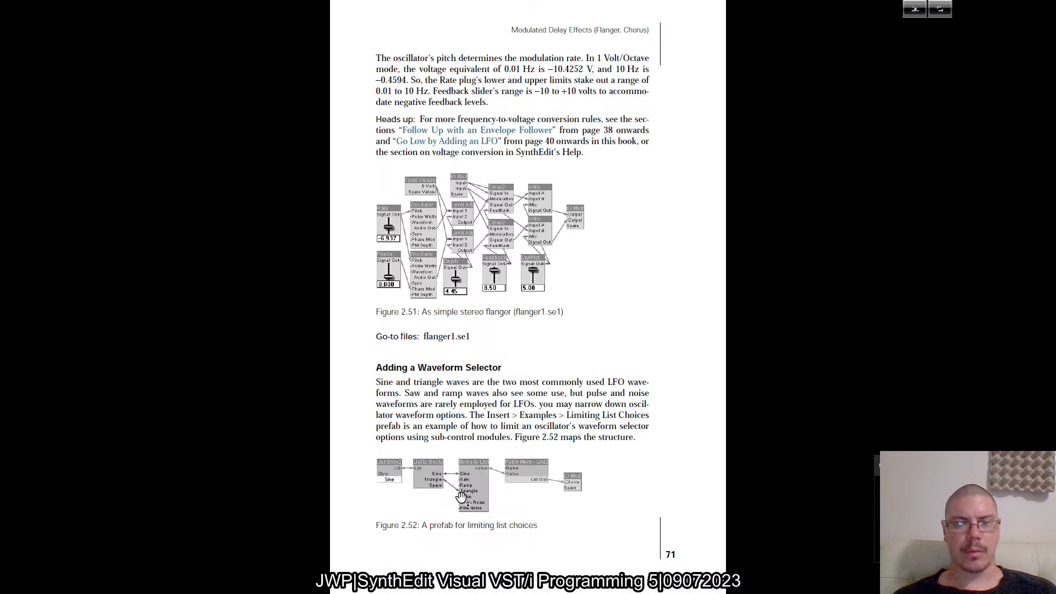
{"action": "key", "text": "alt+Tab"}
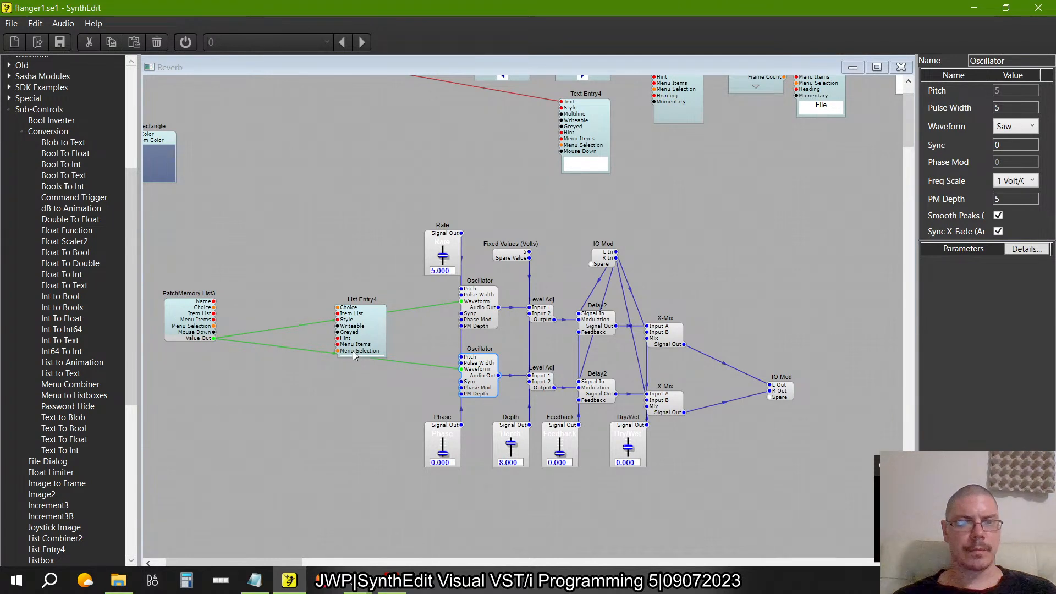
{"action": "left_click_drag", "start_coordinate": [352, 351], "coordinate": [351, 314]}
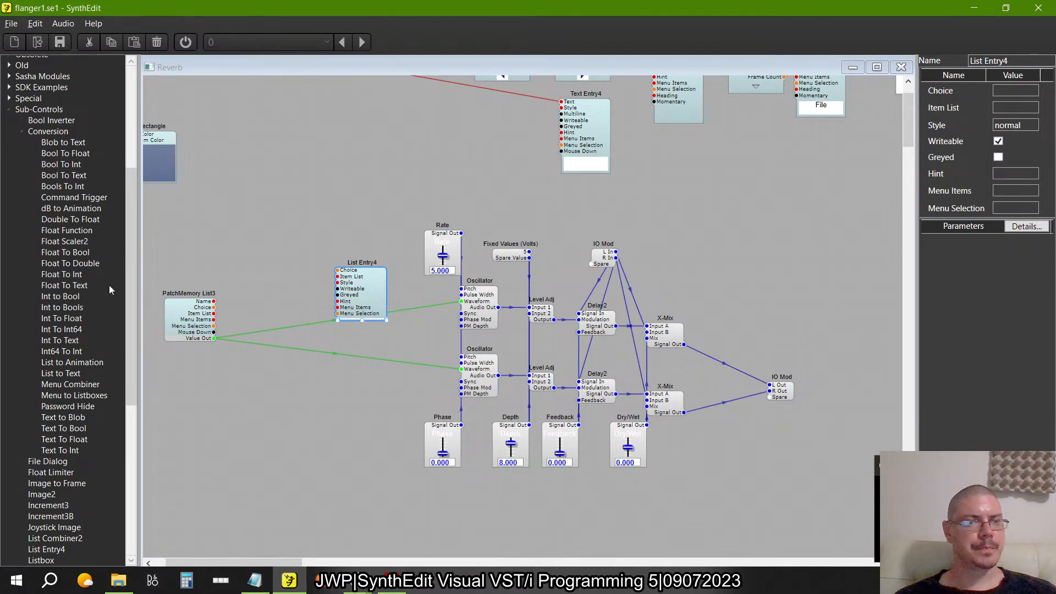
- Add Int to Bools and Bools To Int modules above PatchMemory List3 and connect its Choice plug to Int to Bools' Value
{"action": "left_click", "coordinate": [79, 308]}
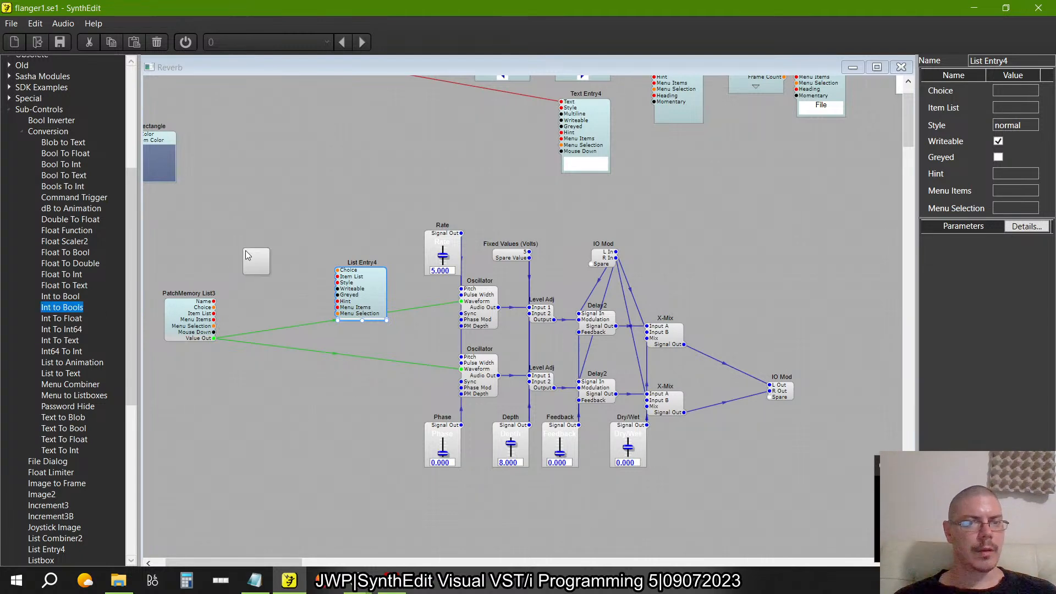
{"action": "left_click_drag", "start_coordinate": [245, 250], "coordinate": [246, 249]}
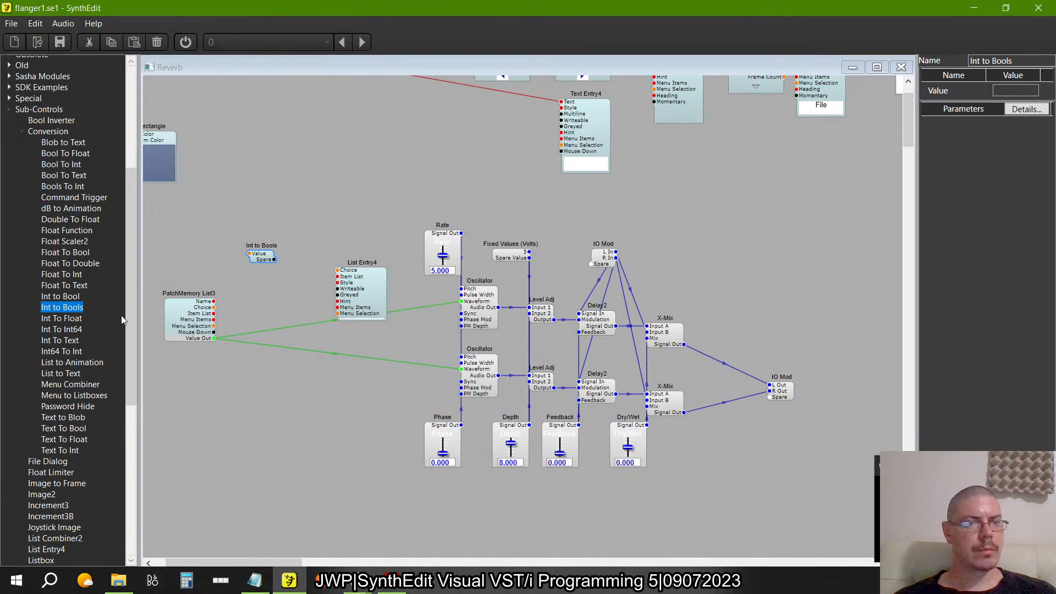
{"action": "left_click_drag", "start_coordinate": [77, 187], "coordinate": [324, 256]}
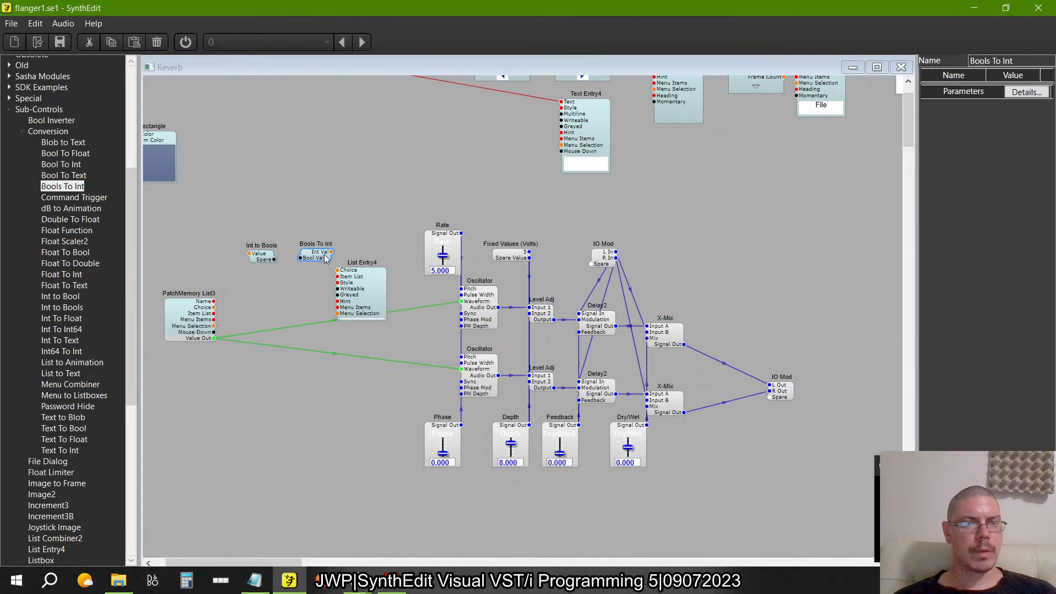
{"action": "left_click", "coordinate": [271, 256]}
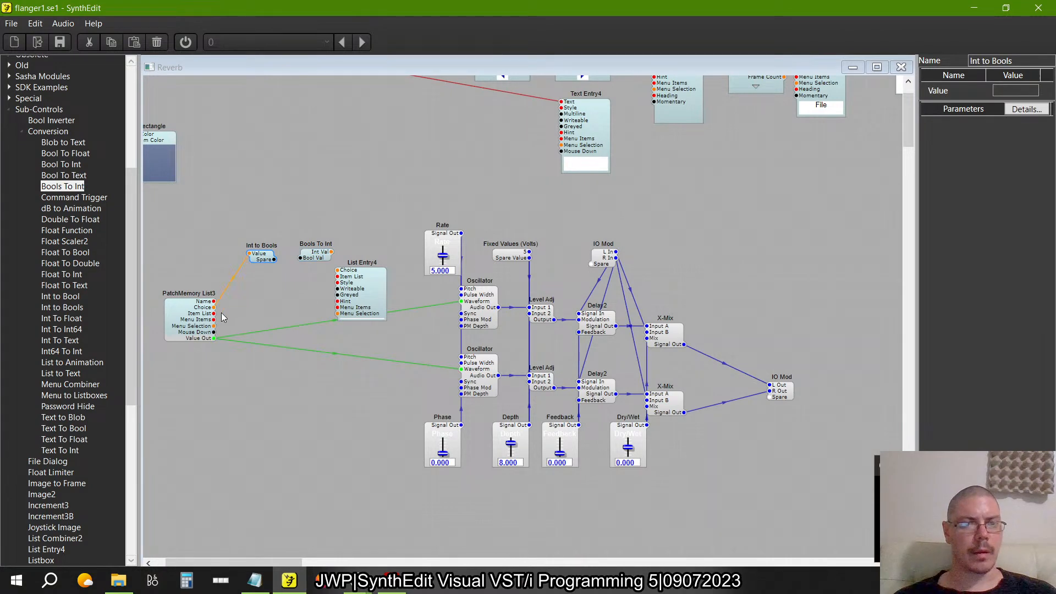
{"action": "left_click_drag", "start_coordinate": [270, 301], "coordinate": [265, 263]}
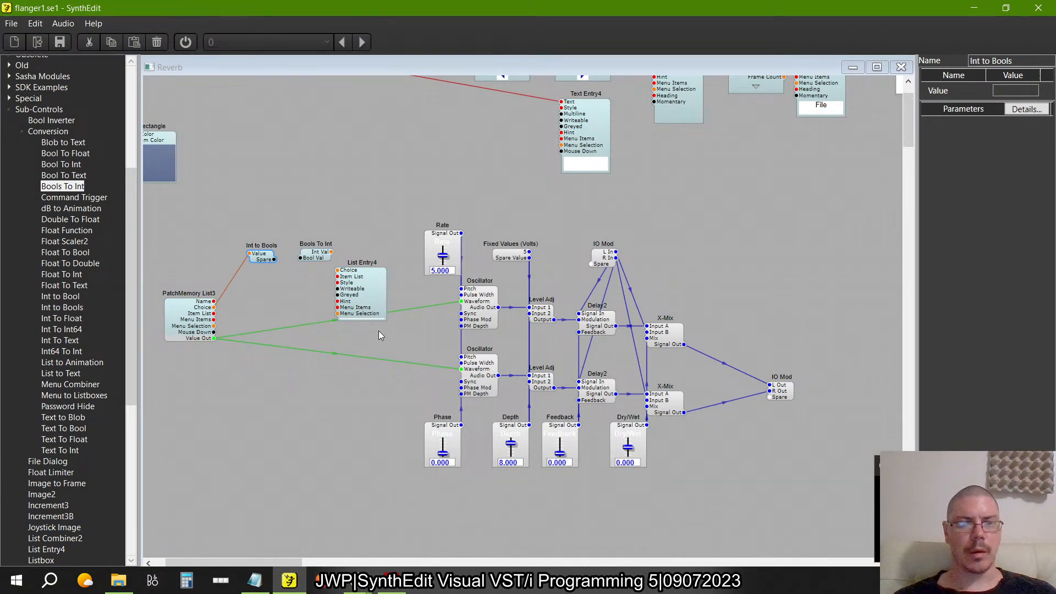
- Remove the wire from PatchMemory List3 to the lower Oscillator and check that Oscillator's Waveform options
{"action": "left_click", "coordinate": [361, 284]}
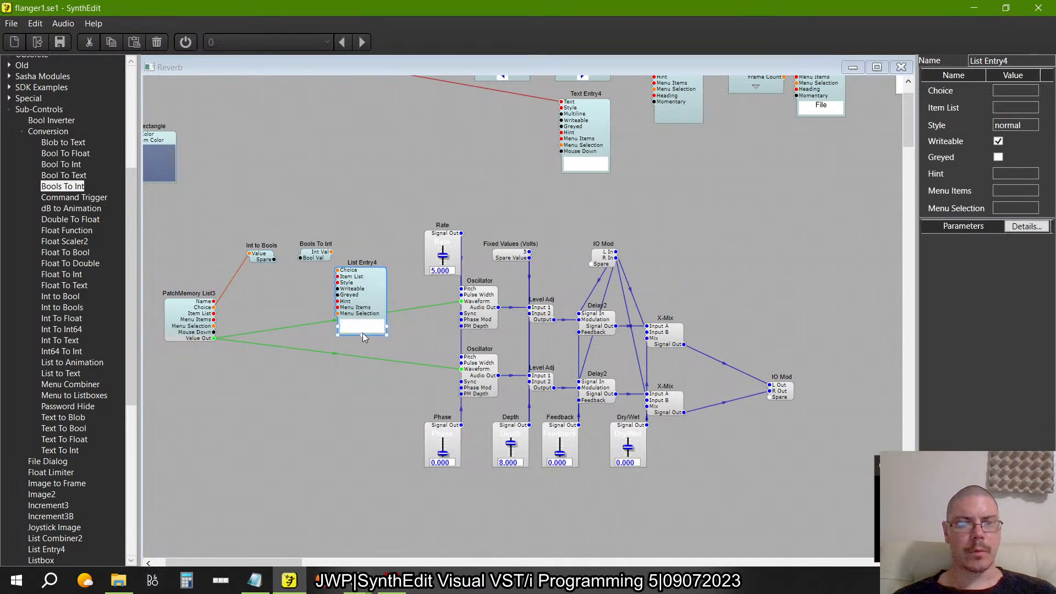
{"action": "left_click", "coordinate": [413, 363]}
{"action": "key", "text": "Delete"}
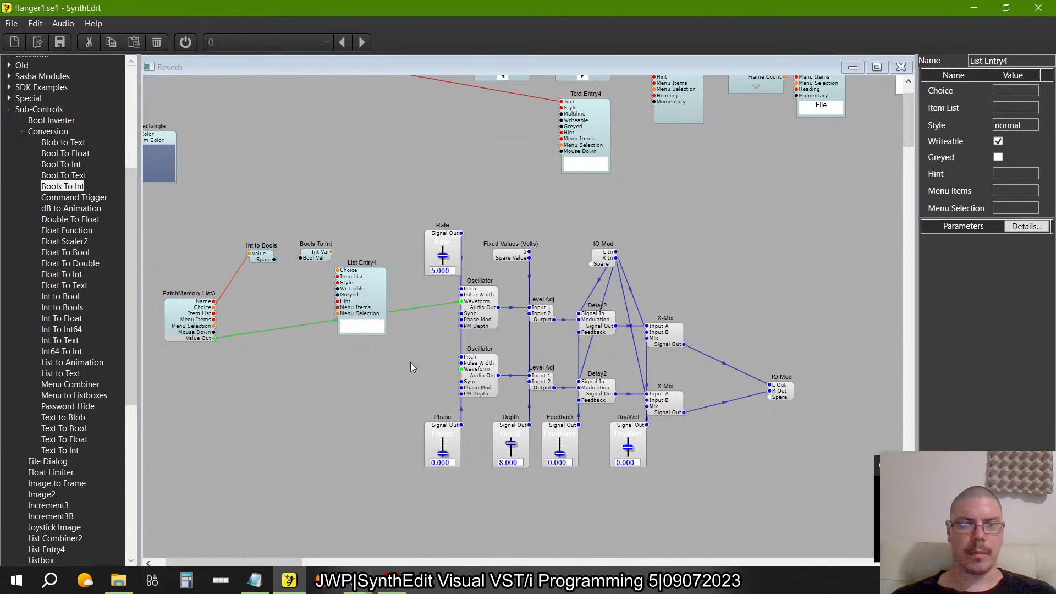
{"action": "left_click", "coordinate": [484, 393]}
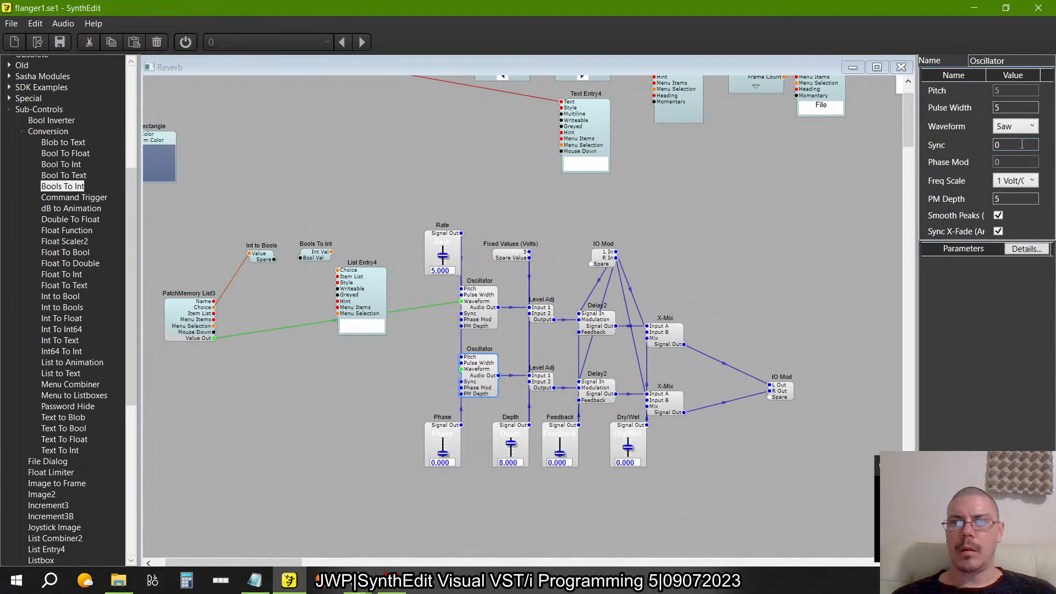
{"action": "left_click", "coordinate": [1015, 128]}
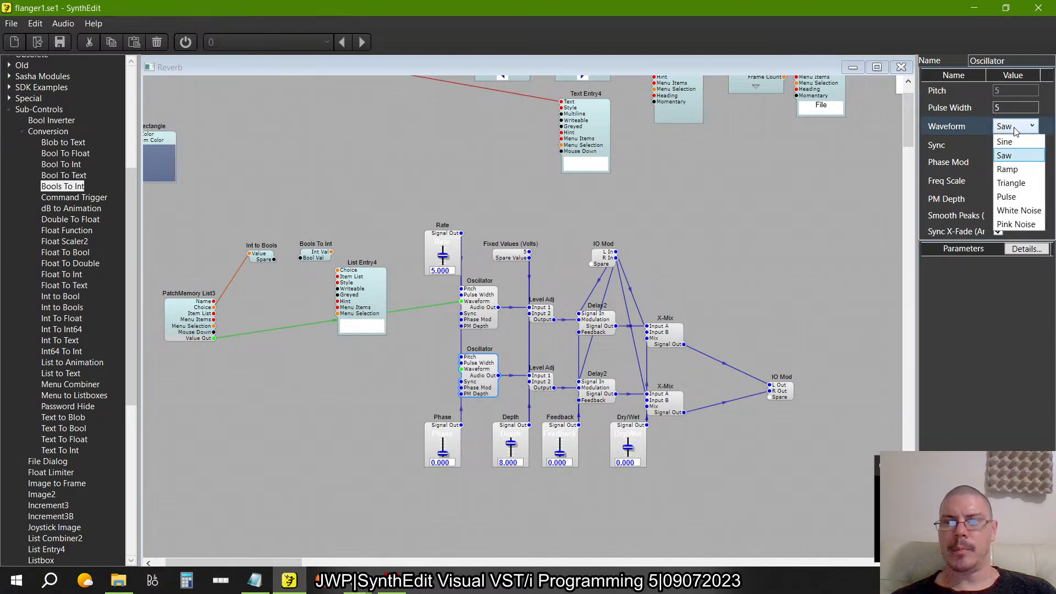
{"action": "left_click", "coordinate": [1005, 156]}
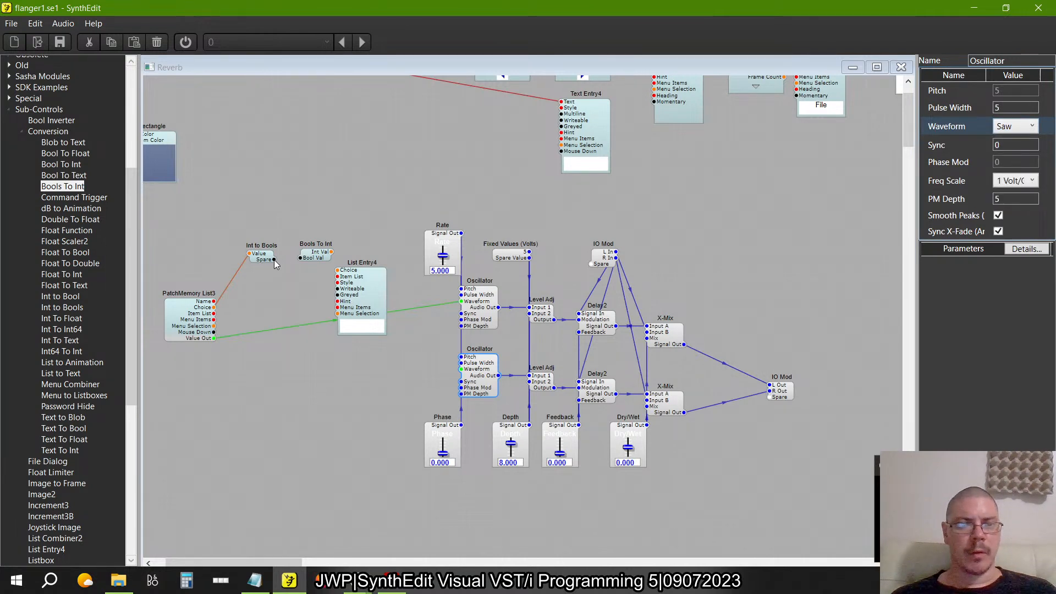
- Link Int to Bools to Bools To Int with four Bool Val wires and connect Int Val to the repositioned List Entry4's Choice
{"action": "mouse_move", "coordinate": [274, 259]}
{"action": "left_mouse_down"}
{"action": "mouse_move", "coordinate": [299, 259]}
{"action": "mouse_move", "coordinate": [282, 266]}
{"action": "mouse_move", "coordinate": [300, 271]}
{"action": "mouse_move", "coordinate": [280, 278]}
{"action": "left_mouse_up"}
{"action": "left_click_drag", "start_coordinate": [361, 298], "coordinate": [381, 279]}
{"action": "left_click_drag", "start_coordinate": [331, 252], "coordinate": [216, 319]}
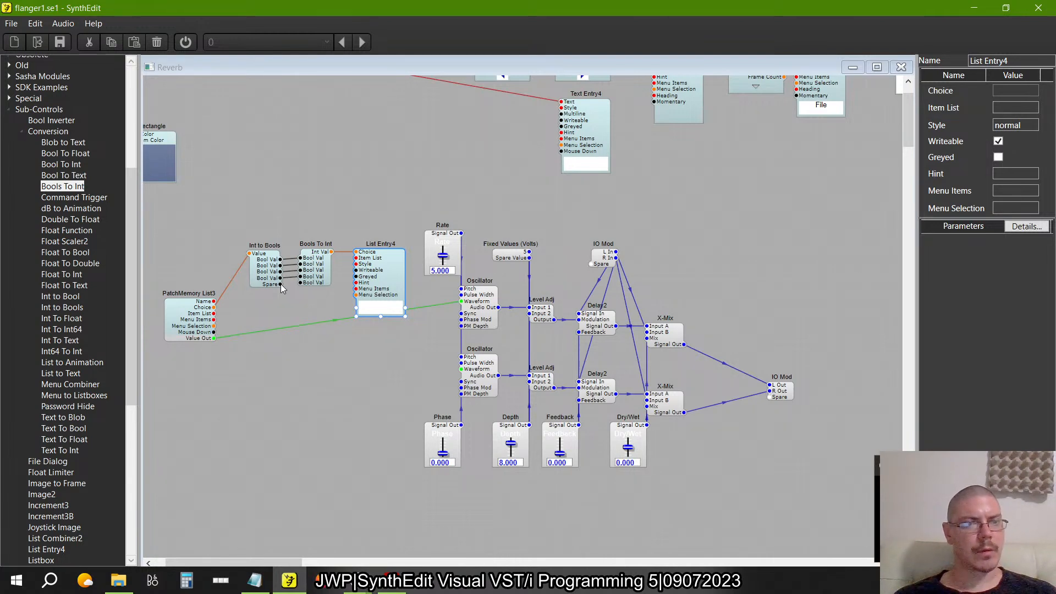
- Look through the Examples and Sub-Controls module categories for the book's list-limiting modules
{"action": "left_click", "coordinate": [9, 109]}
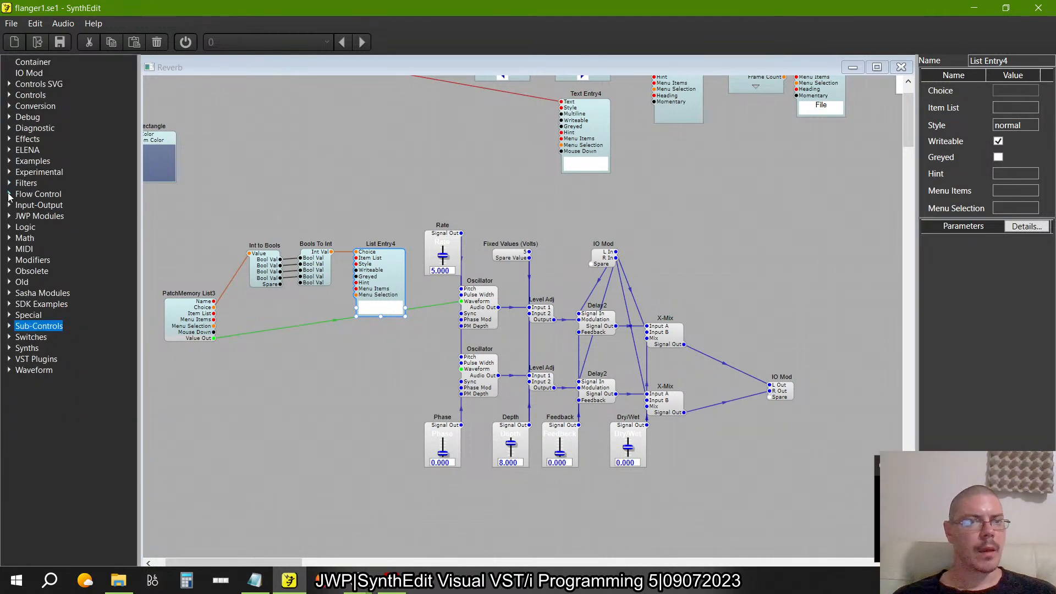
{"action": "left_click", "coordinate": [8, 161]}
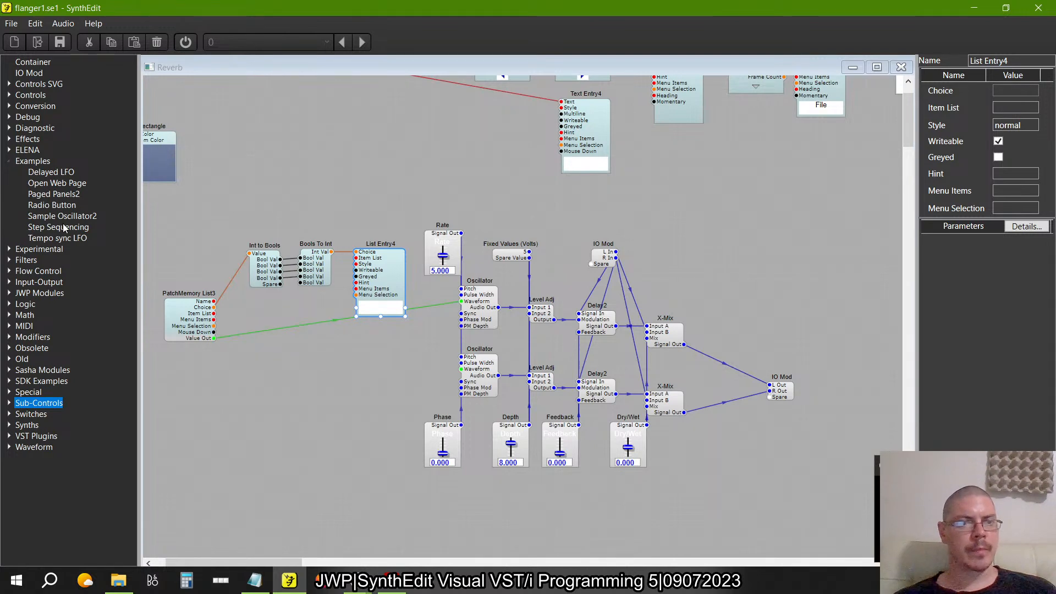
{"action": "left_click", "coordinate": [9, 161]}
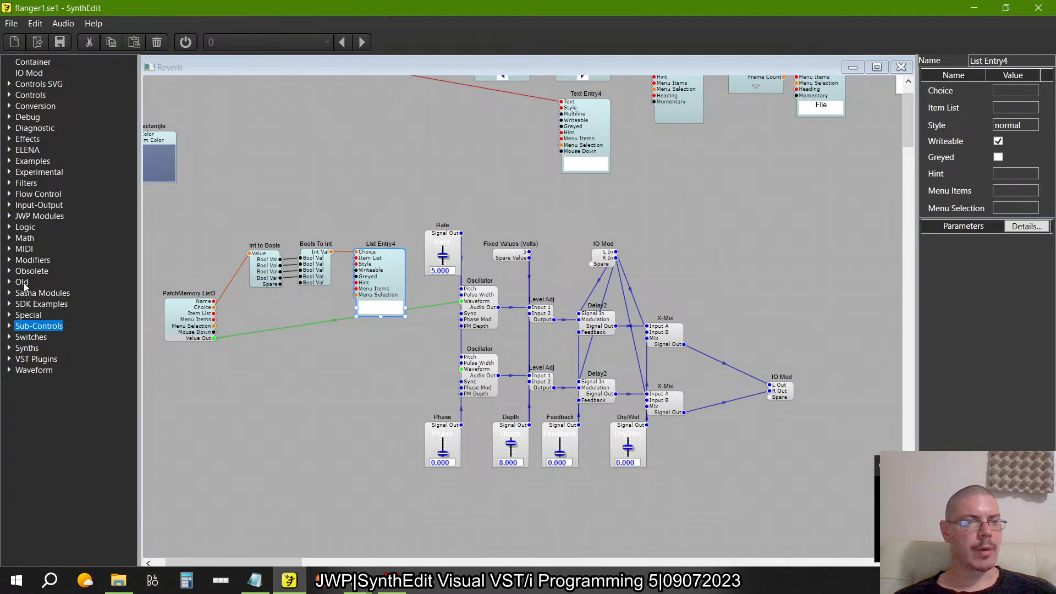
{"action": "left_click", "coordinate": [8, 326]}
{"action": "scroll", "coordinate": [87, 337], "scroll_direction": "down", "scroll_amount": 13}
{"action": "scroll", "coordinate": [105, 364], "scroll_direction": "up", "scroll_amount": 8}
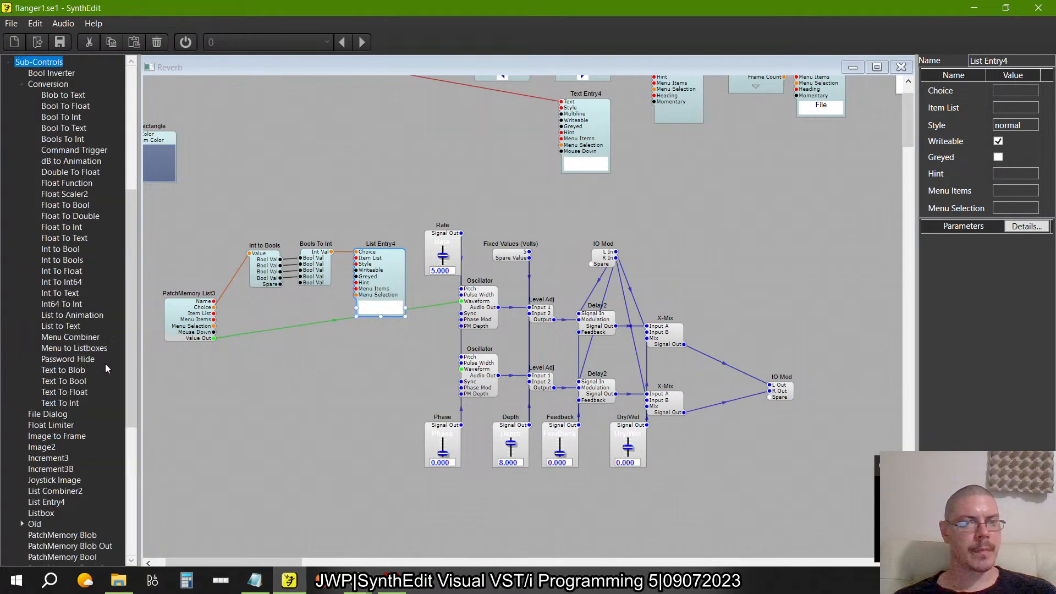
- Check the lower Oscillator's waveform names and set List Entry4's Item List to Sine,Saw,Ramp,Triangle
{"action": "left_click", "coordinate": [373, 273]}
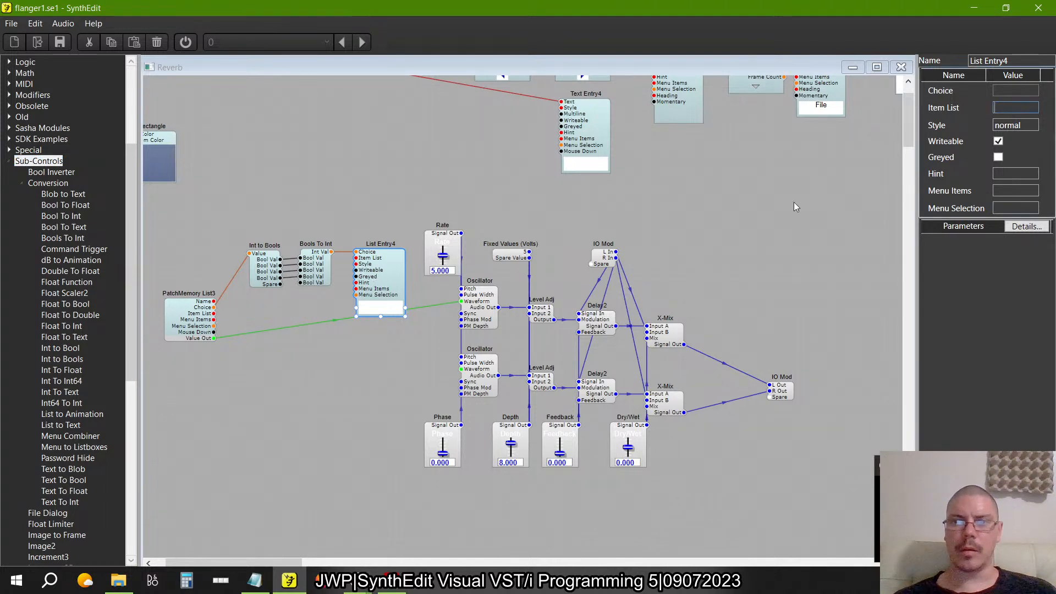
{"action": "left_click", "coordinate": [480, 361]}
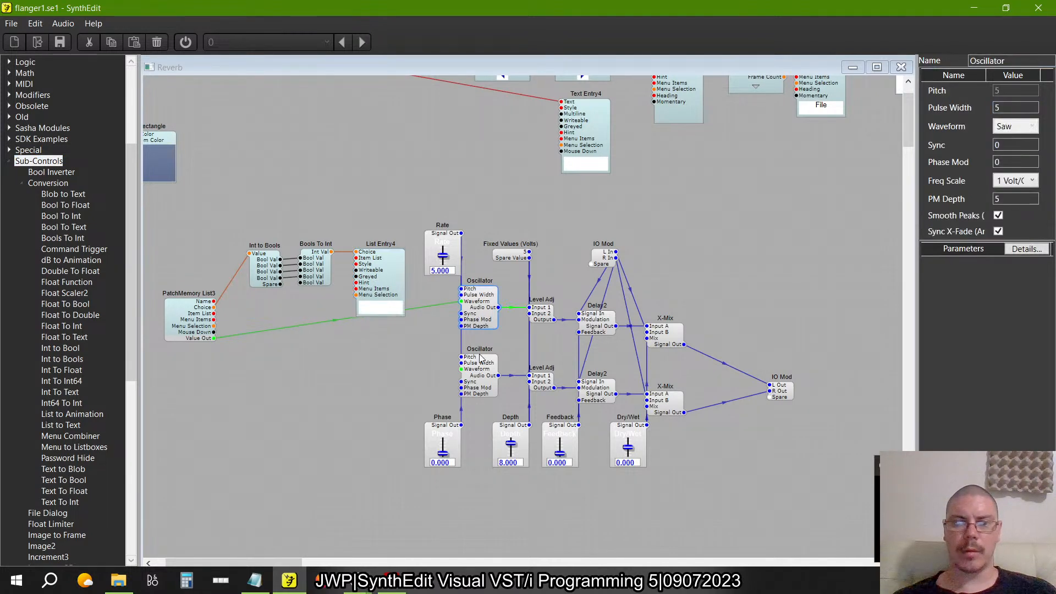
{"action": "left_click", "coordinate": [1027, 127]}
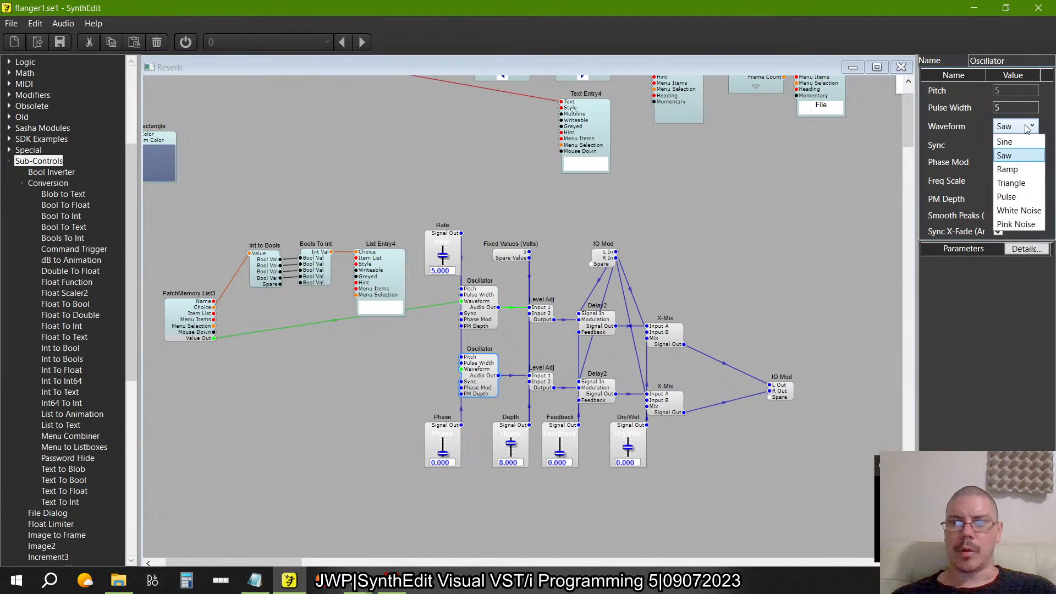
{"action": "left_click", "coordinate": [752, 208]}
{"action": "left_click", "coordinate": [399, 266]}
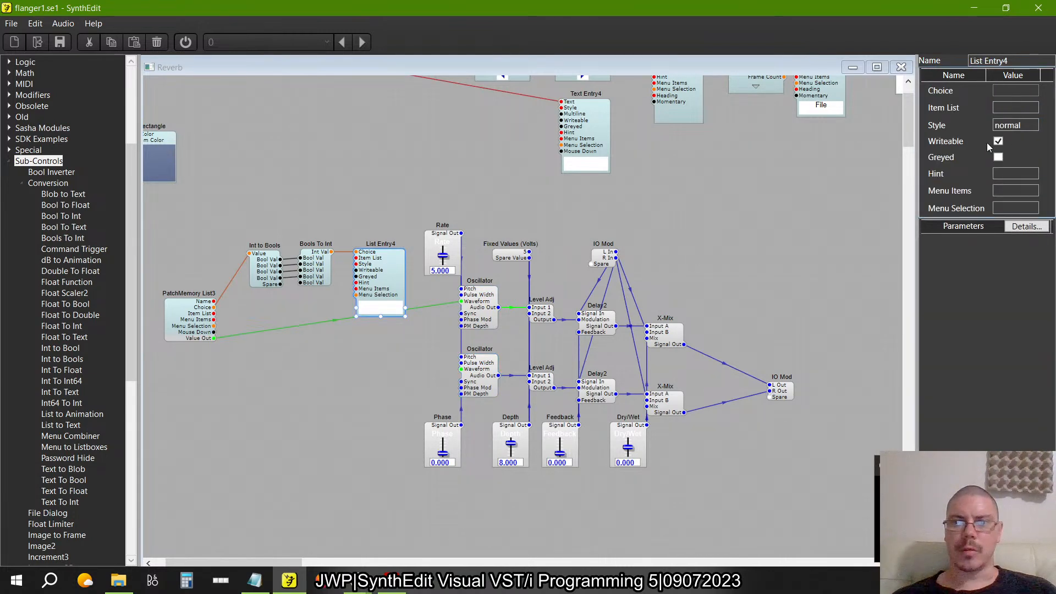
{"action": "left_click", "coordinate": [1006, 106]}
{"action": "type", "text": "Sine"}
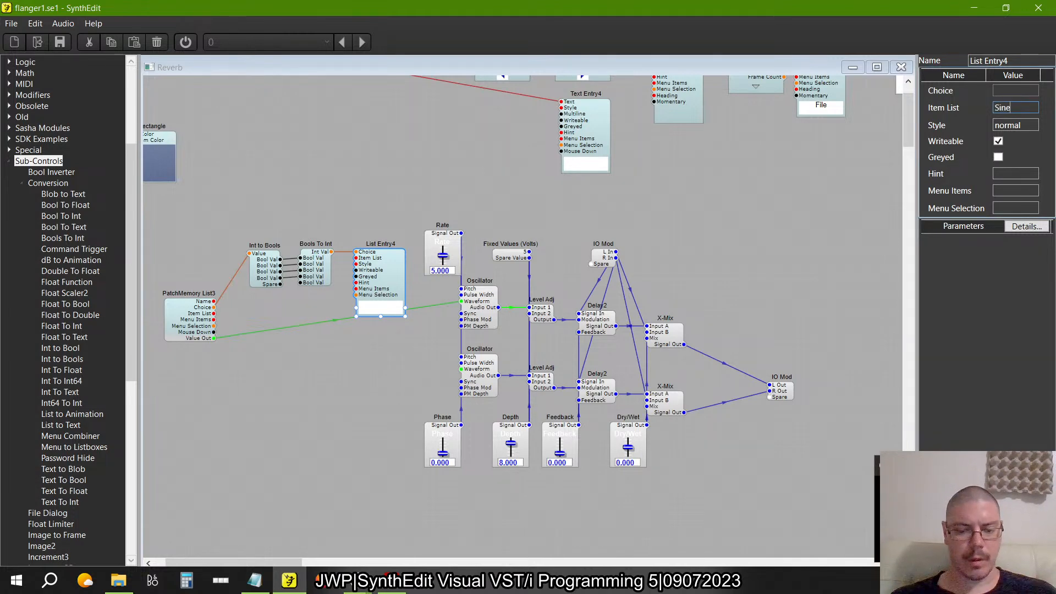
{"action": "type", "text": ",Saw"}
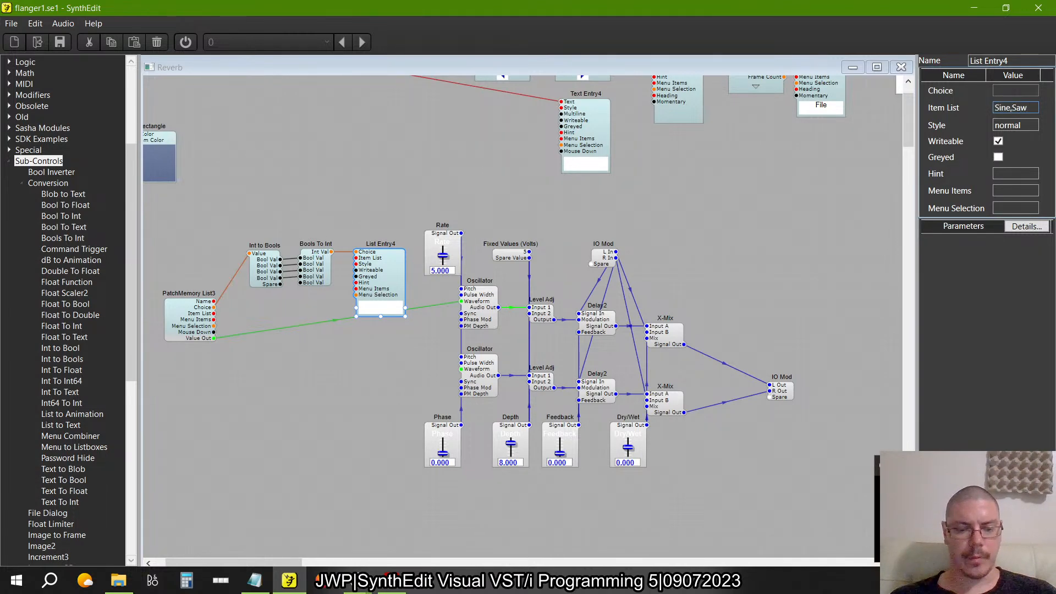
{"action": "type", "text": ",Ramp,Trian"}
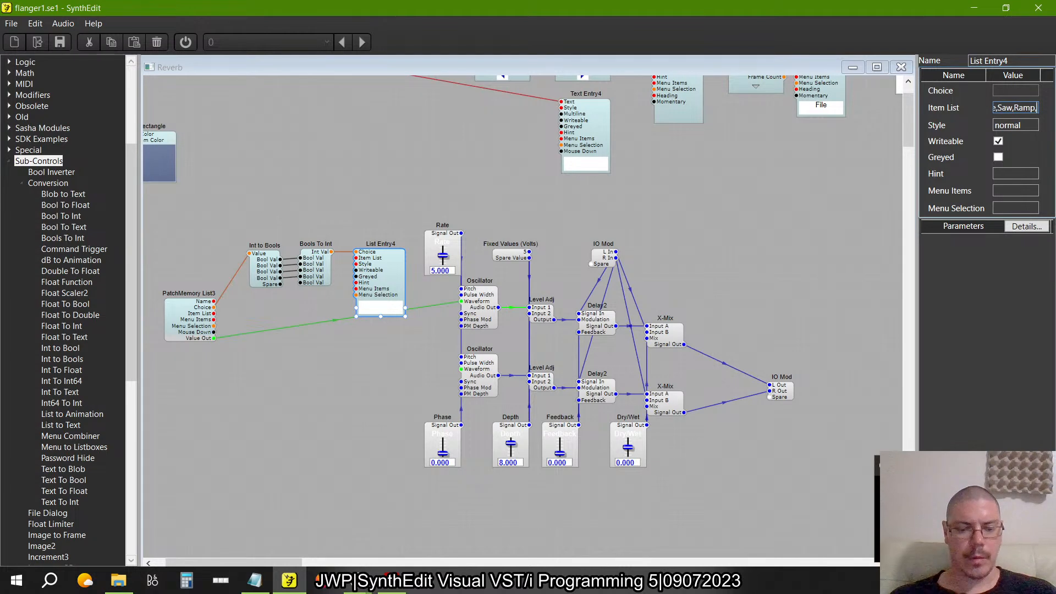
{"action": "key", "text": "BackSpace"}
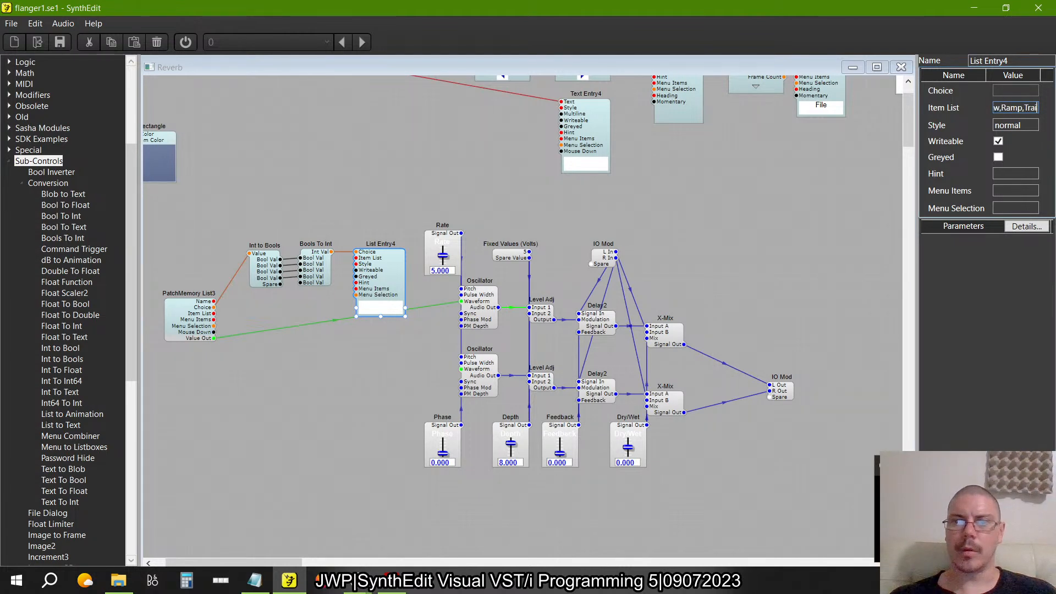
{"action": "key", "text": "BackSpace"}
{"action": "key", "text": "BackSpace"}
{"action": "type", "text": "iang"}
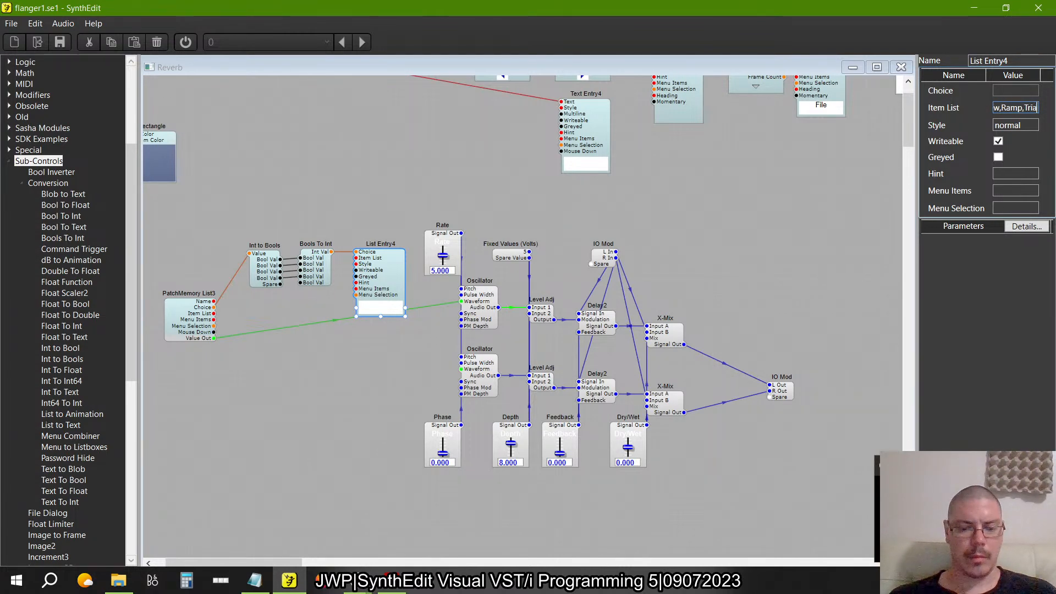
{"action": "type", "text": "le"}
{"action": "key", "text": "Return"}
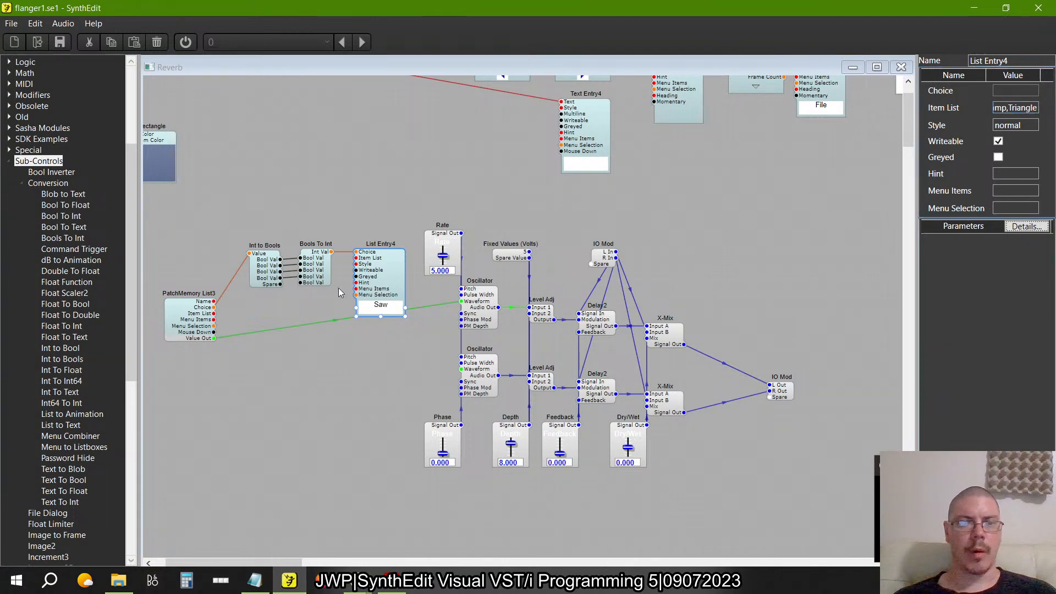
- Move PatchMemory List3 up beside Int to Bools, connect its Value Out to the lower Oscillator's Waveform and check List Entry4's dropdown choices
{"action": "left_click", "coordinate": [201, 329]}
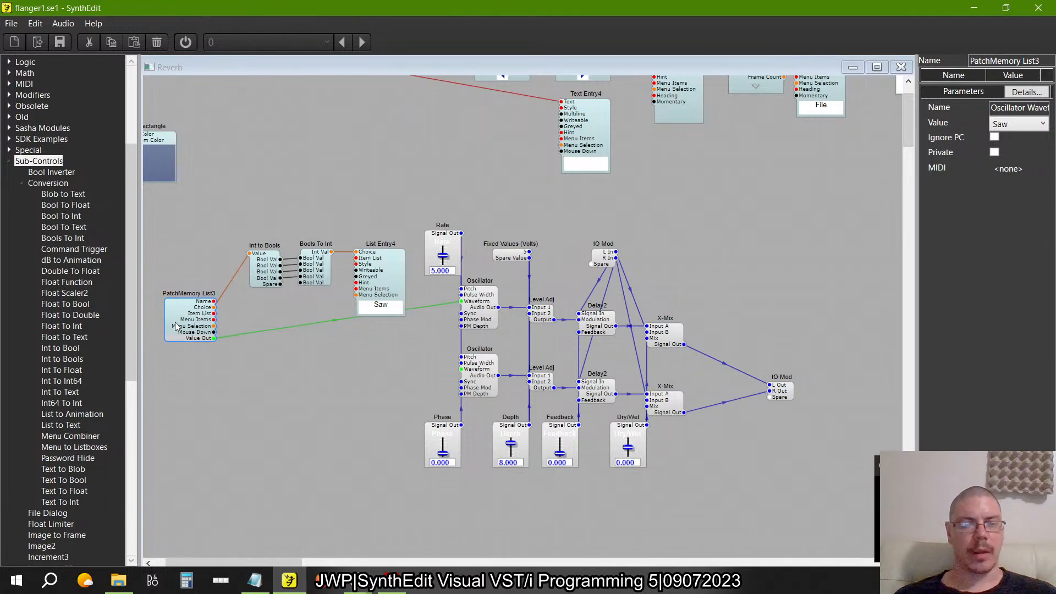
{"action": "left_click_drag", "start_coordinate": [181, 328], "coordinate": [465, 369]}
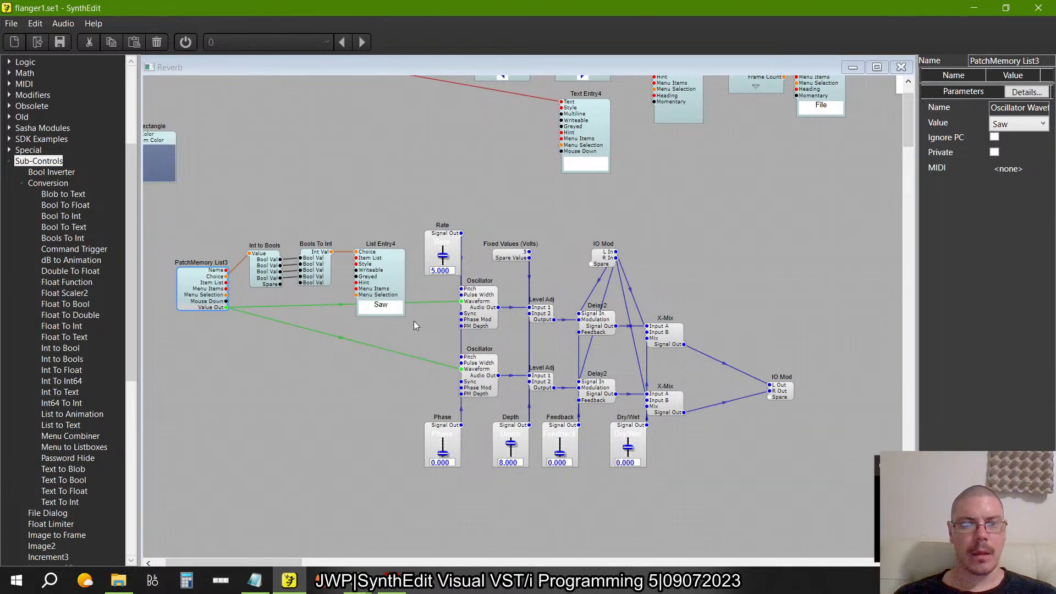
{"action": "left_click", "coordinate": [384, 299]}
{"action": "left_click", "coordinate": [384, 305]}
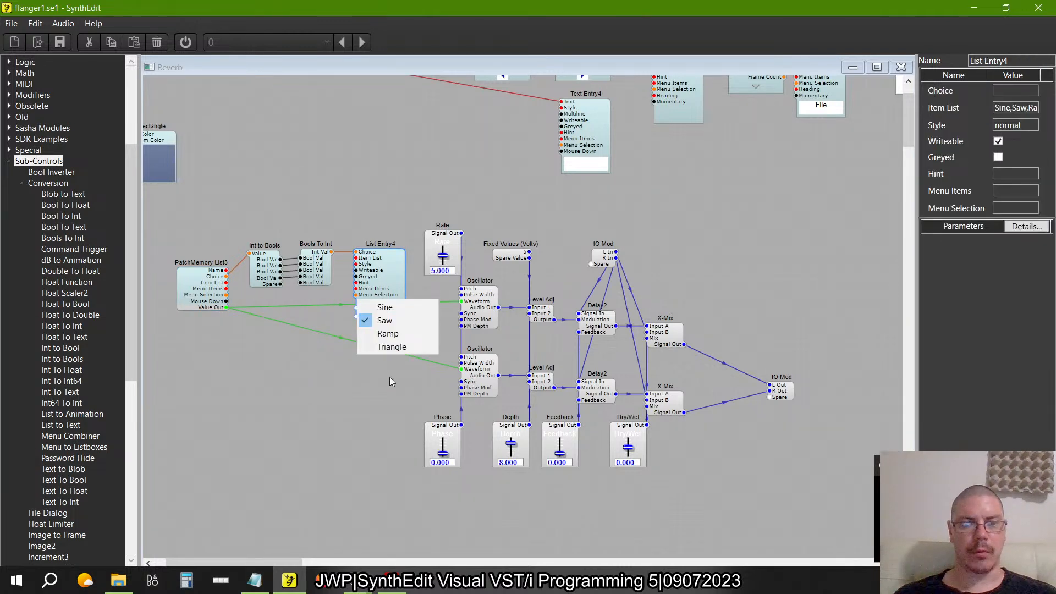
{"action": "left_click", "coordinate": [358, 398]}
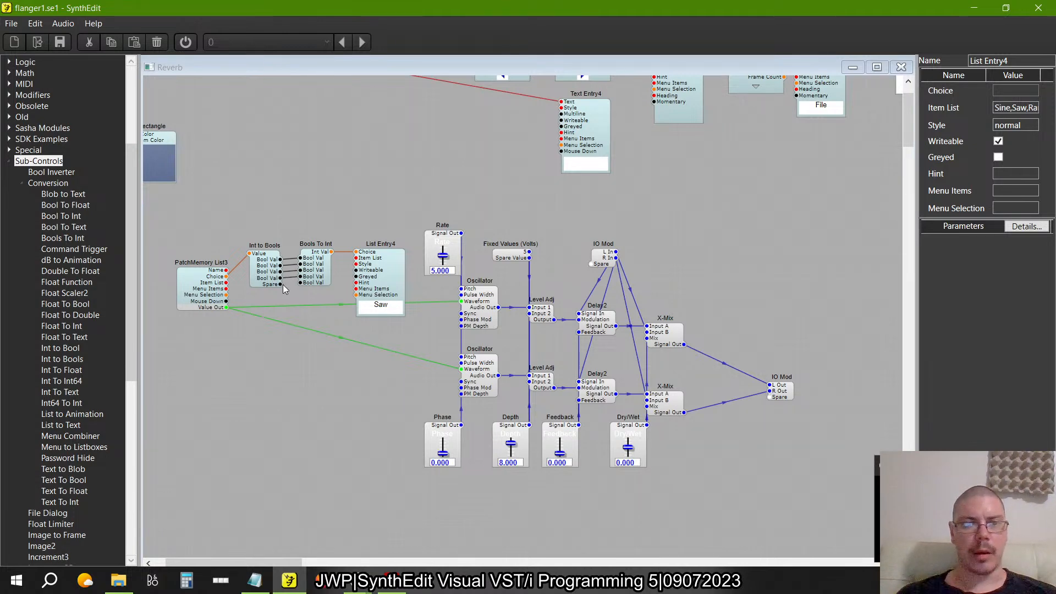
{"action": "scroll", "coordinate": [44, 110], "scroll_direction": "up", "scroll_amount": 5}
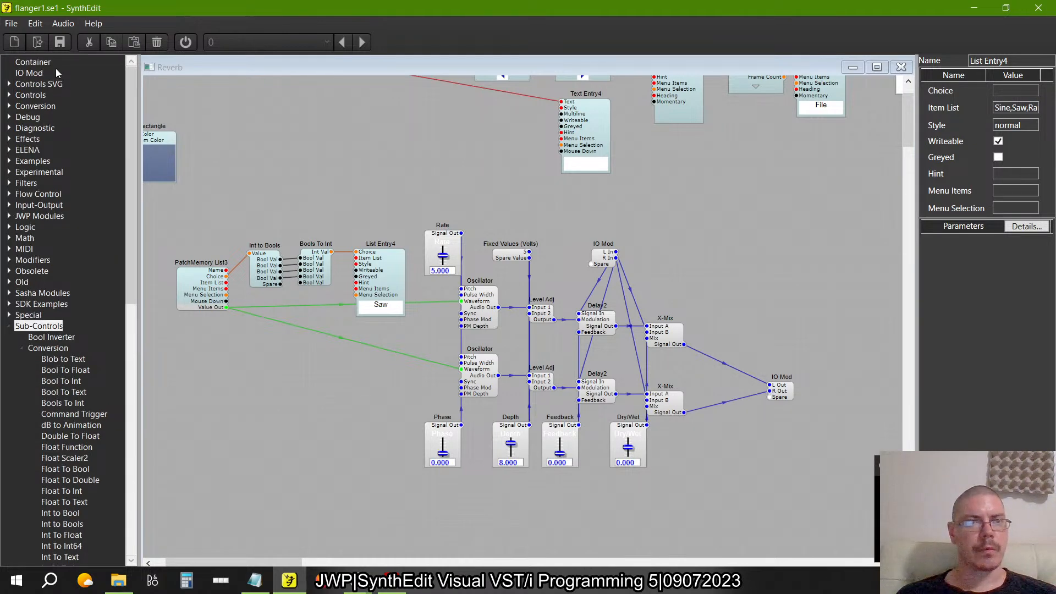
{"action": "left_click_drag", "start_coordinate": [33, 63], "coordinate": [285, 172]}
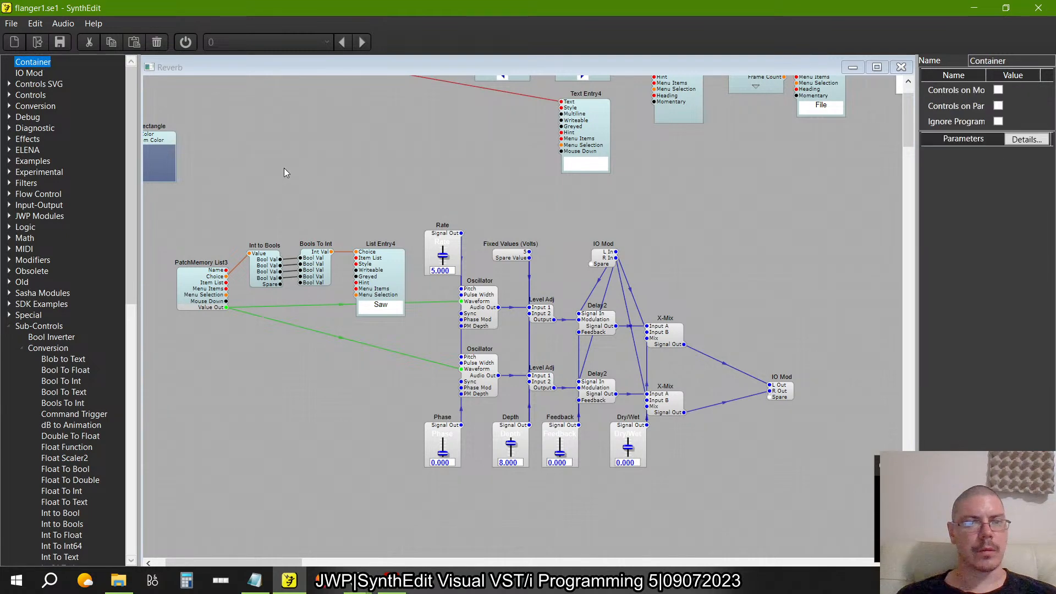
{"action": "left_click", "coordinate": [335, 177]}
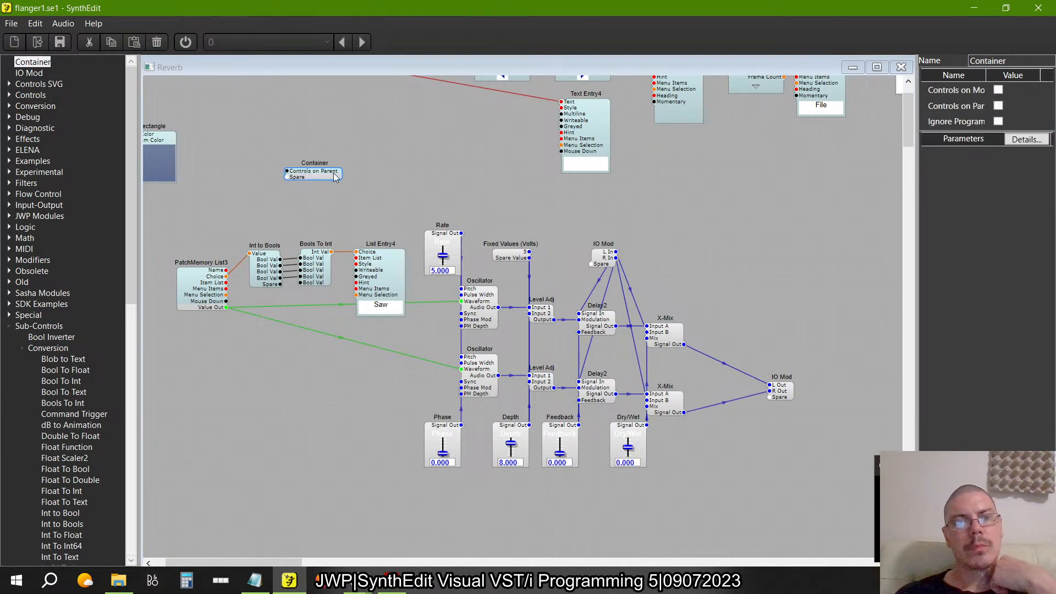
{"action": "key", "text": "Delete"}
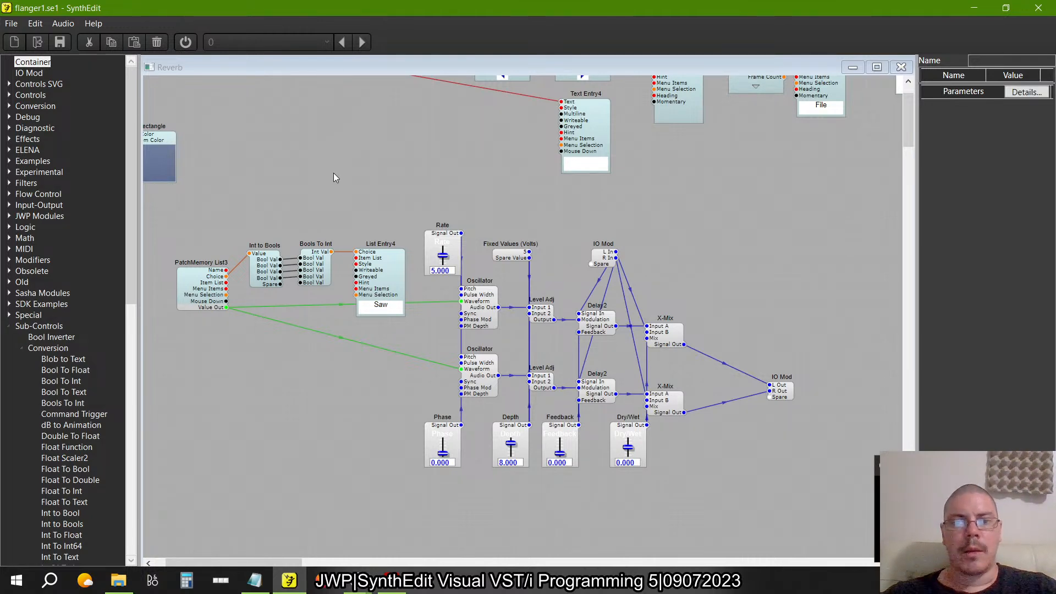
- Read the book's explanation of the waveform selector and examine Figures 2.53 and 2.54 on the next page
{"action": "key", "text": "alt+Tab"}
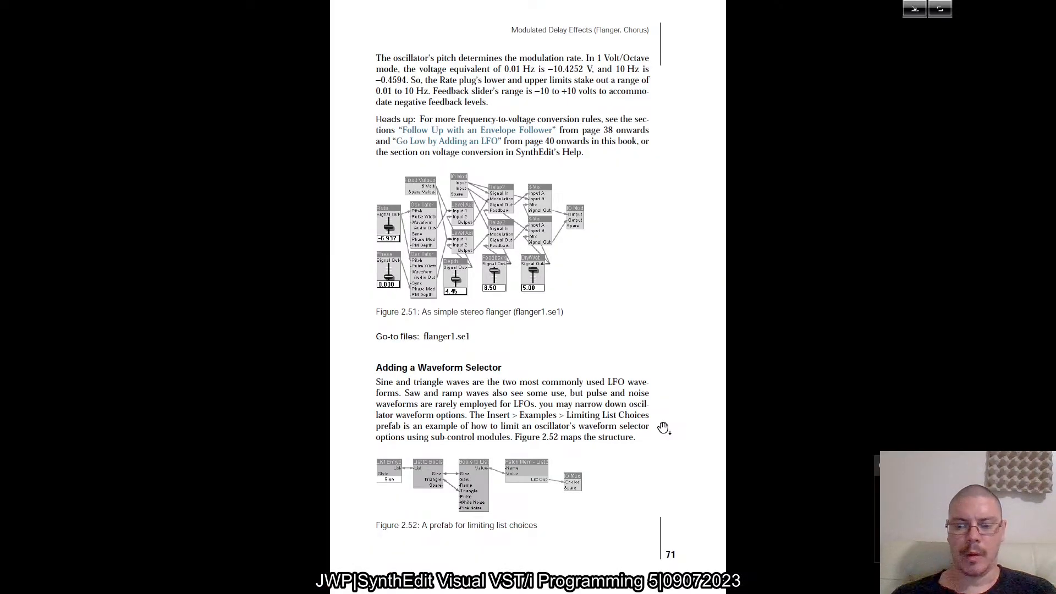
{"action": "scroll", "coordinate": [664, 429], "scroll_direction": "down", "scroll_amount": 3}
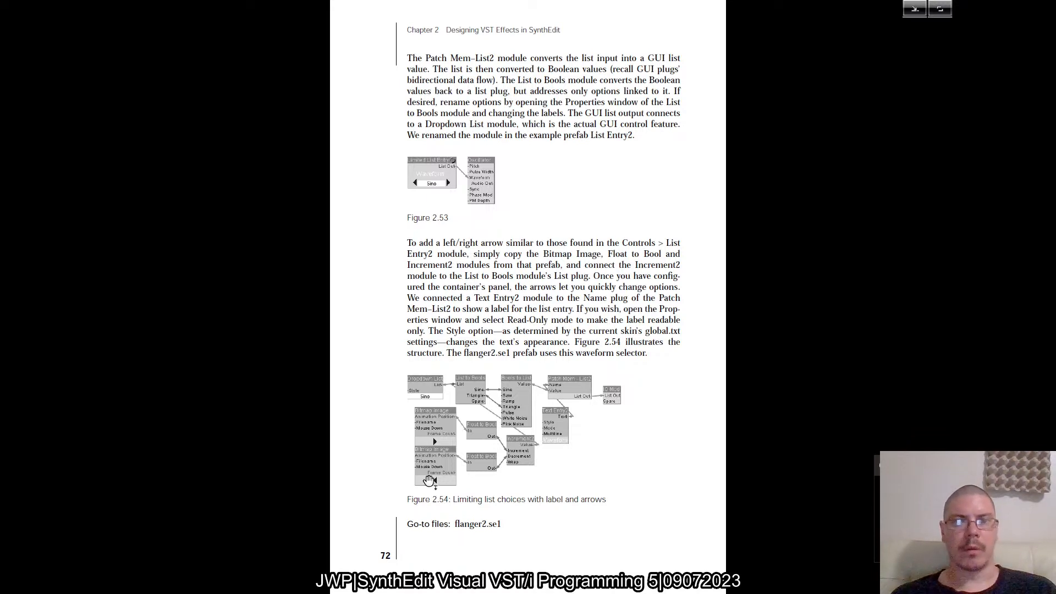
- Compare the patch with Figure 2.54 and study its list-limiting structure with label and arrows
{"action": "key", "text": "alt+Tab"}
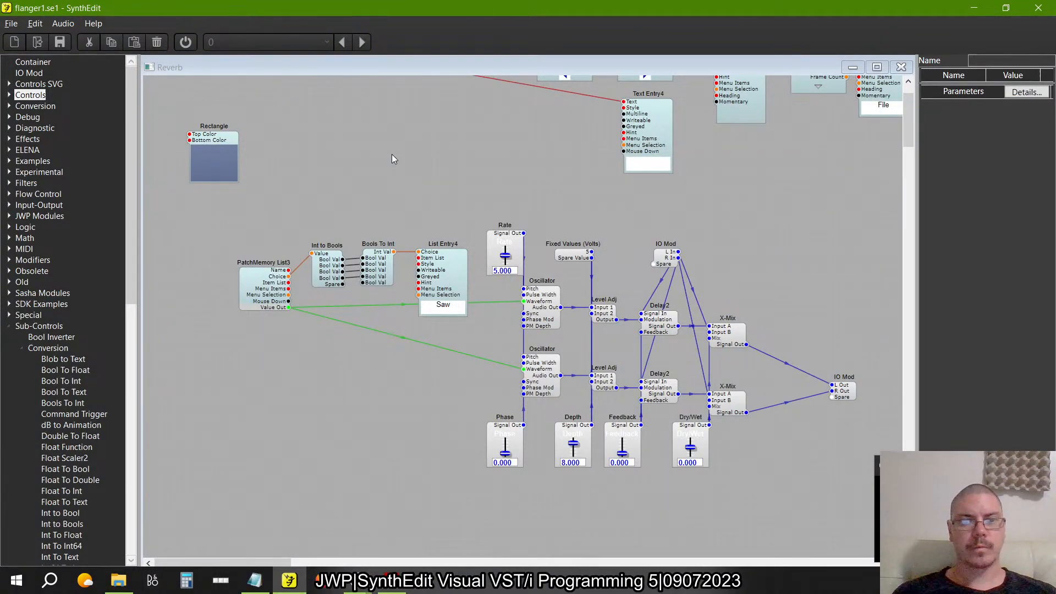
{"action": "key", "text": "alt+Tab"}
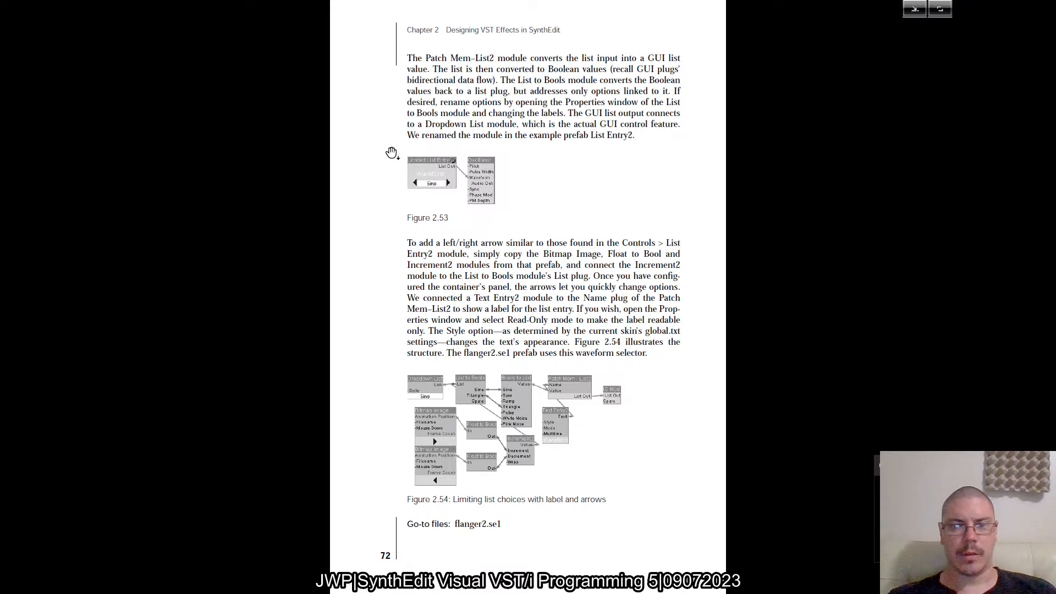
{"action": "scroll", "coordinate": [484, 479], "scroll_direction": "up", "scroll_amount": 3}
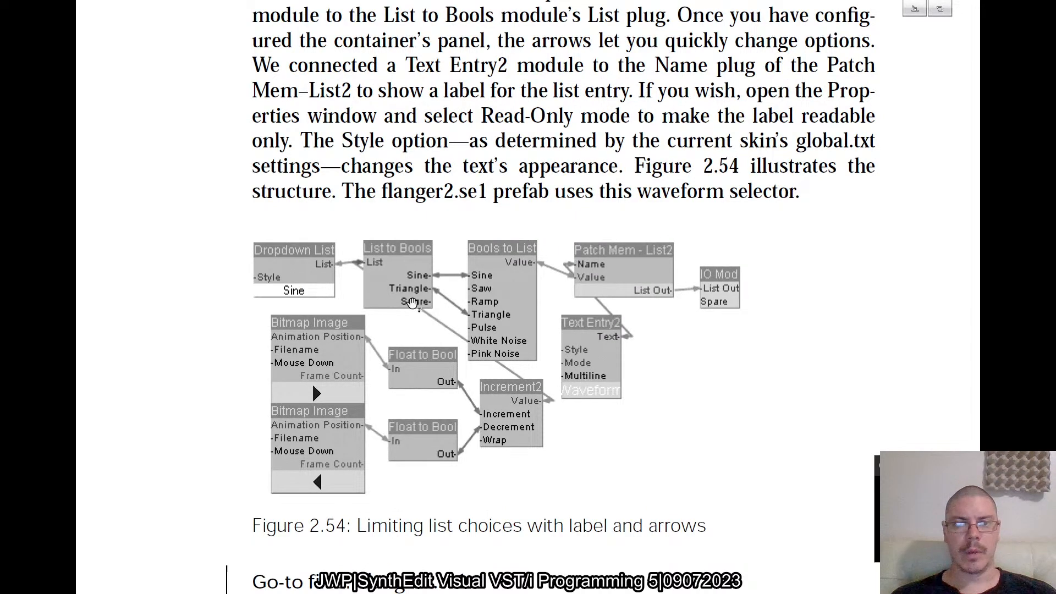
{"action": "scroll", "coordinate": [412, 303], "scroll_direction": "down", "scroll_amount": 2}
{"action": "scroll", "coordinate": [413, 303], "scroll_direction": "down", "scroll_amount": 2}
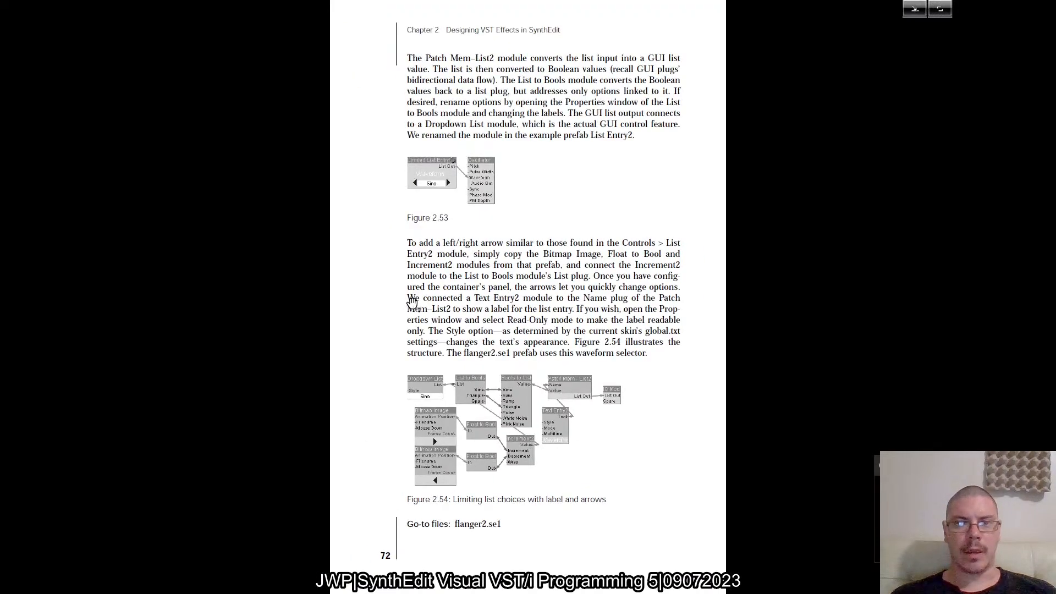
{"action": "key", "text": "alt+Tab"}
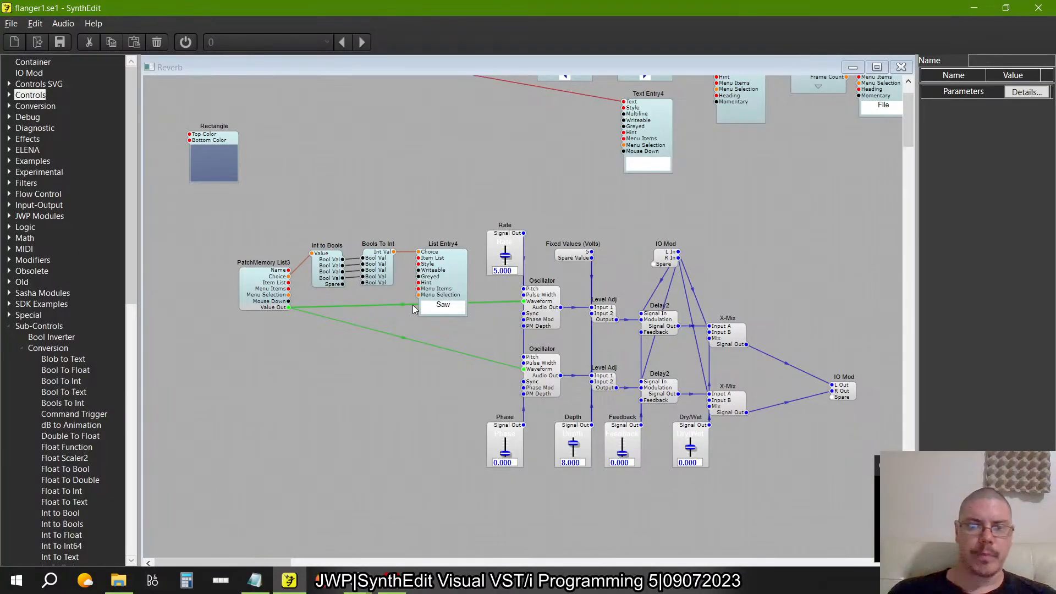
- Delete List Entry4, add a Text Entry4 module with Writeable off, enlarge its display and place it above Rate
{"action": "left_click", "coordinate": [449, 273]}
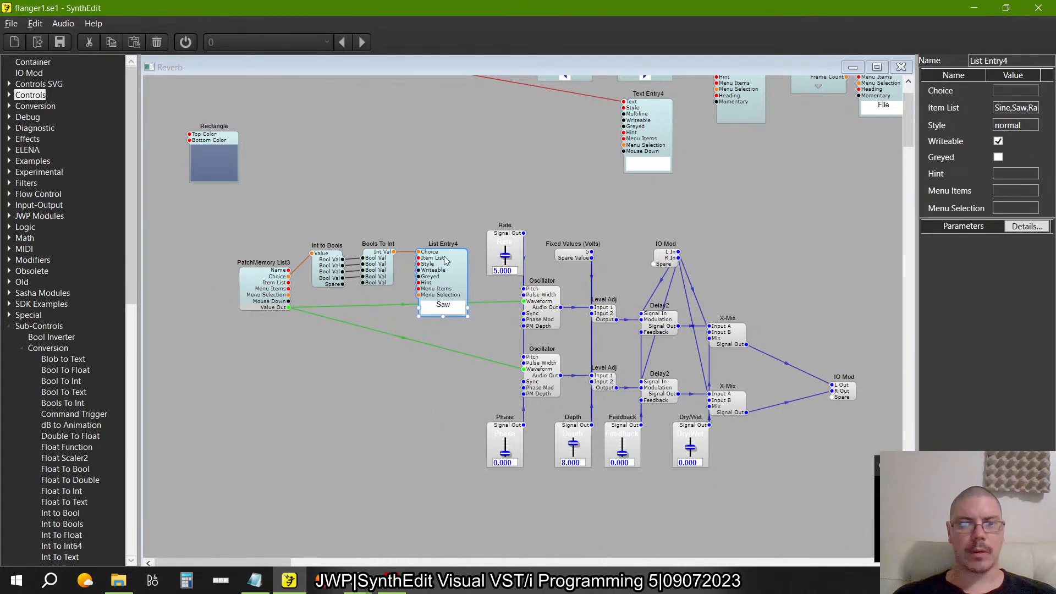
{"action": "key", "text": "Delete"}
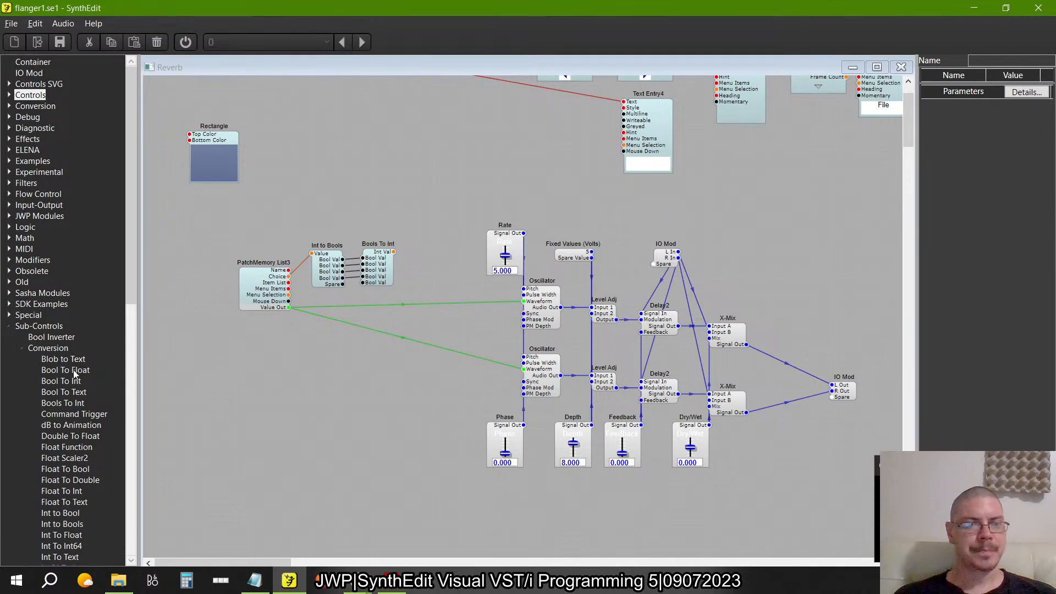
{"action": "scroll", "coordinate": [55, 367], "scroll_direction": "down", "scroll_amount": 15}
{"action": "scroll", "coordinate": [55, 367], "scroll_direction": "up", "scroll_amount": 9}
{"action": "scroll", "coordinate": [55, 367], "scroll_direction": "down", "scroll_amount": 9}
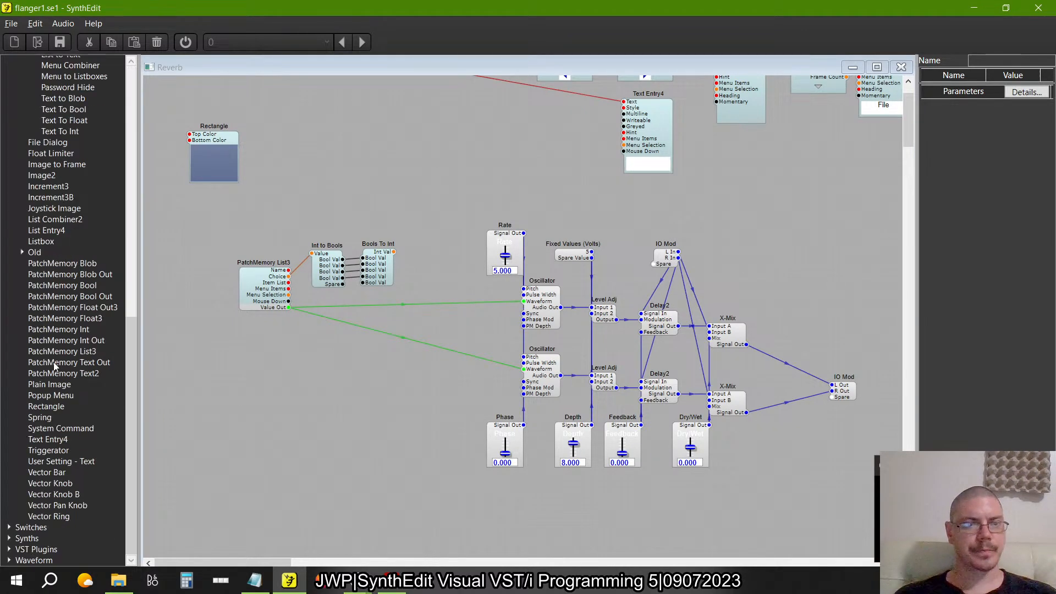
{"action": "left_click", "coordinate": [48, 439]}
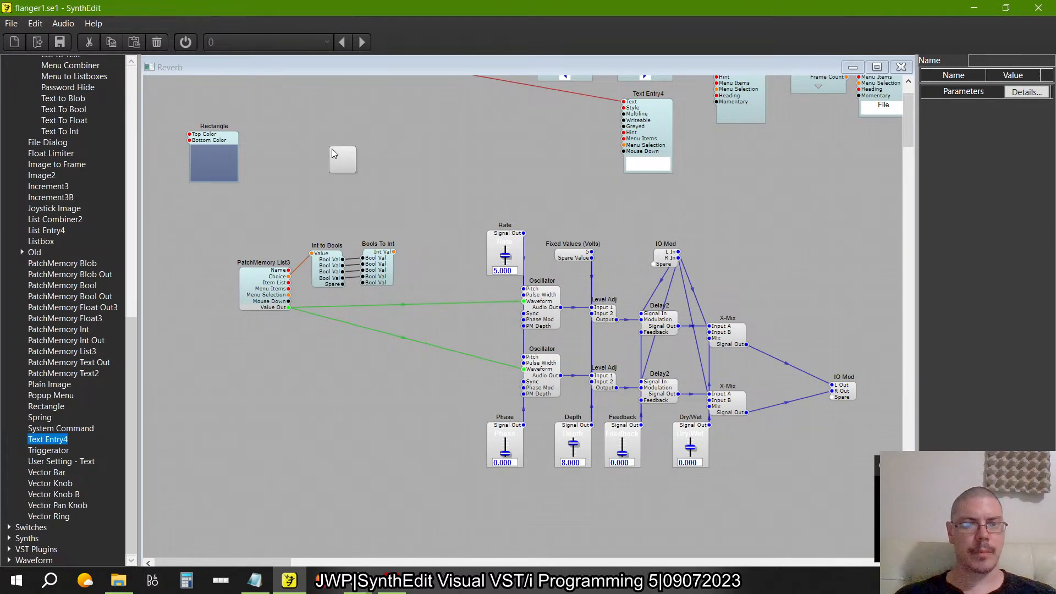
{"action": "left_click_drag", "start_coordinate": [486, 192], "coordinate": [439, 145]}
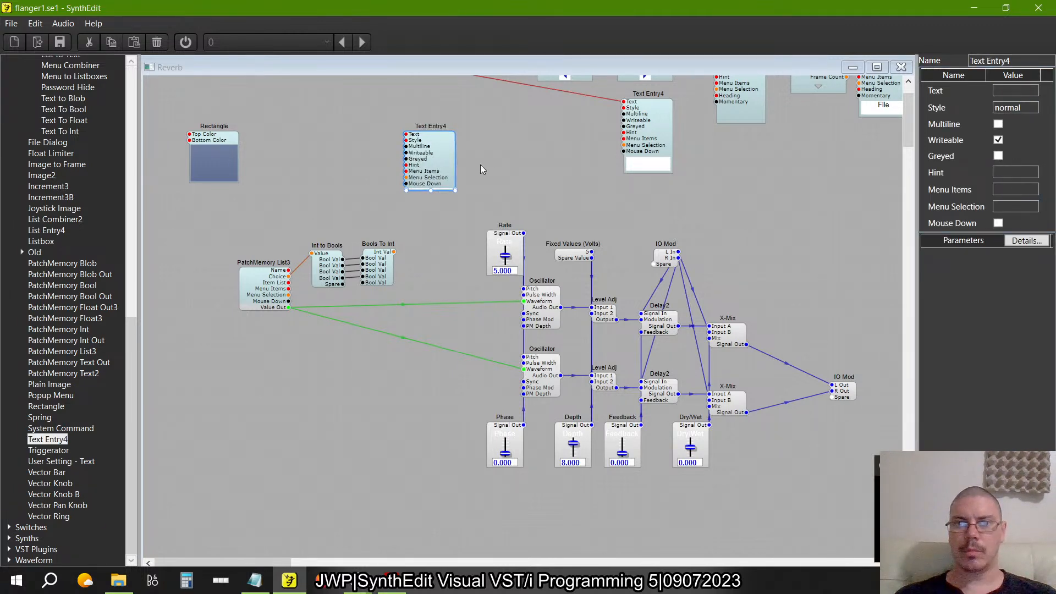
{"action": "left_click_drag", "start_coordinate": [432, 208], "coordinate": [432, 202]}
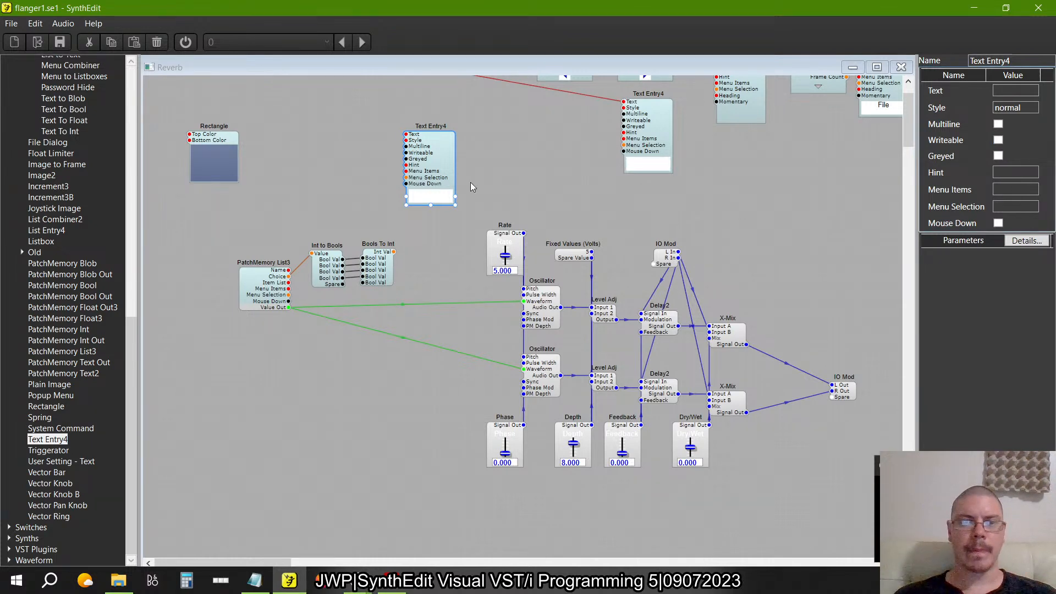
{"action": "left_click_drag", "start_coordinate": [414, 144], "coordinate": [482, 155]}
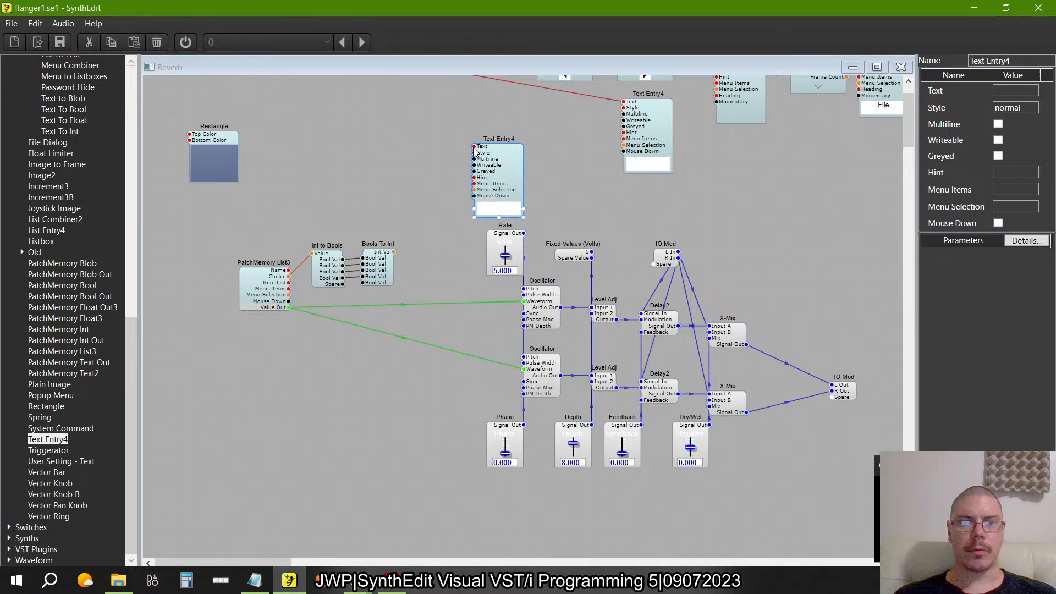
- Add a List to Text module linking PatchMemory List3's Choice and Item List to Text Entry4's Text, and move both modules above Int to Bools
{"action": "scroll", "coordinate": [62, 357], "scroll_direction": "up", "scroll_amount": 15}
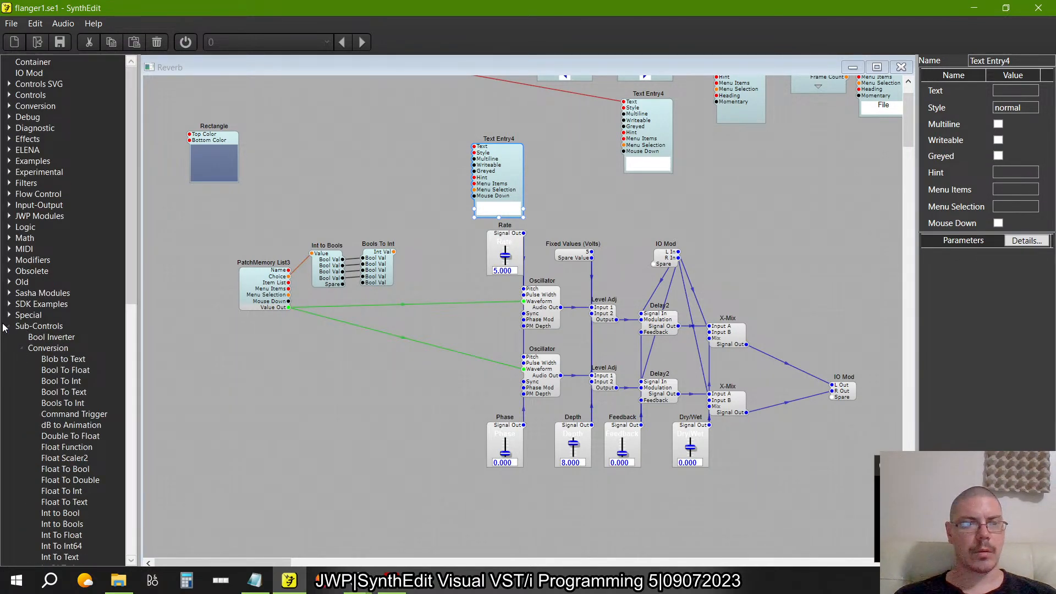
{"action": "scroll", "coordinate": [48, 397], "scroll_direction": "down", "scroll_amount": 15}
{"action": "scroll", "coordinate": [48, 397], "scroll_direction": "up", "scroll_amount": 8}
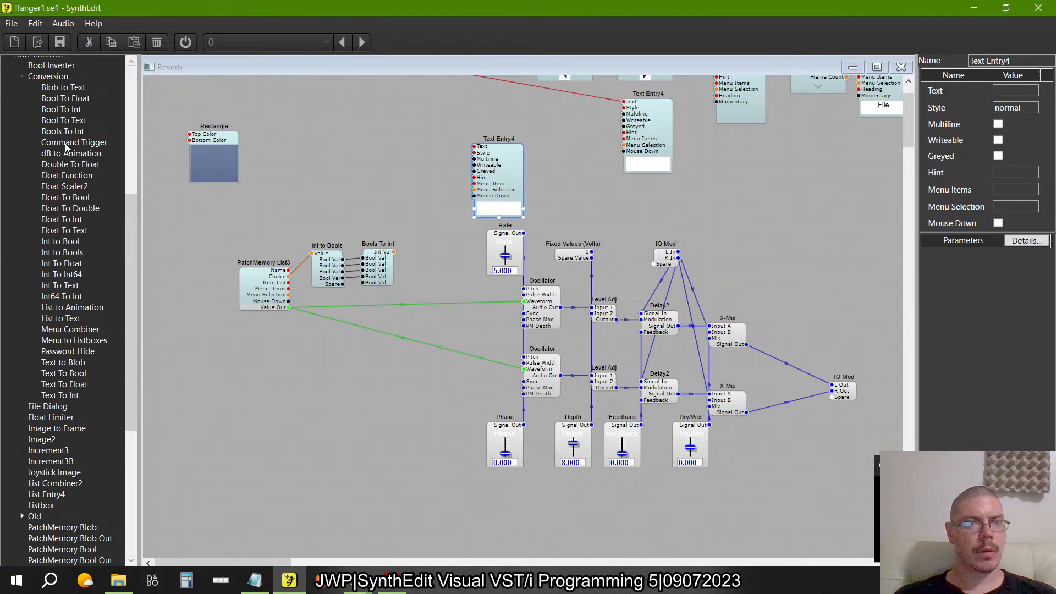
{"action": "left_click_drag", "start_coordinate": [77, 319], "coordinate": [289, 277]}
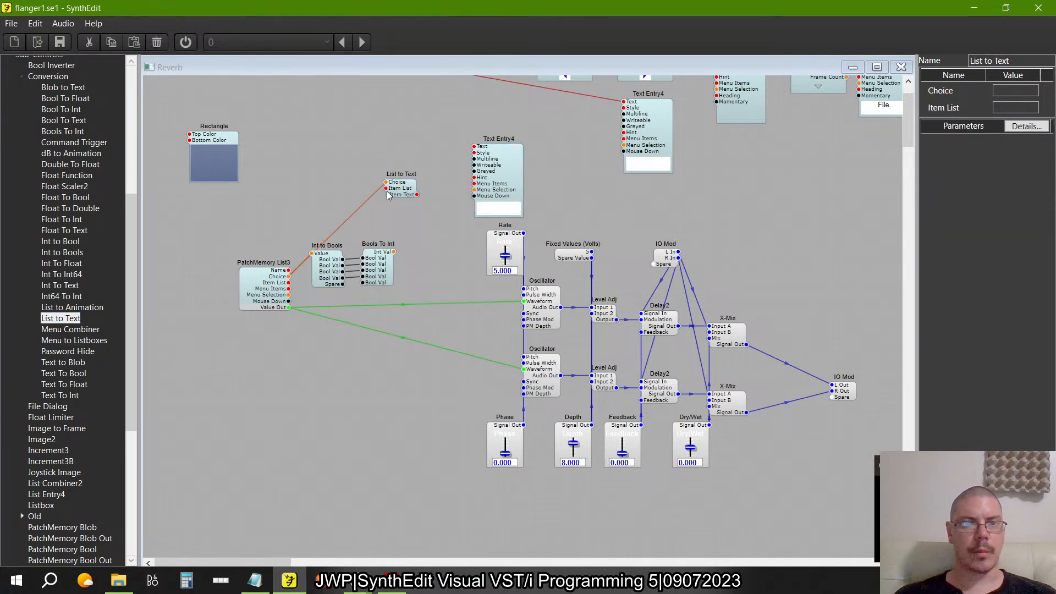
{"action": "left_click_drag", "start_coordinate": [386, 188], "coordinate": [291, 286]}
{"action": "left_click_drag", "start_coordinate": [416, 194], "coordinate": [474, 146]}
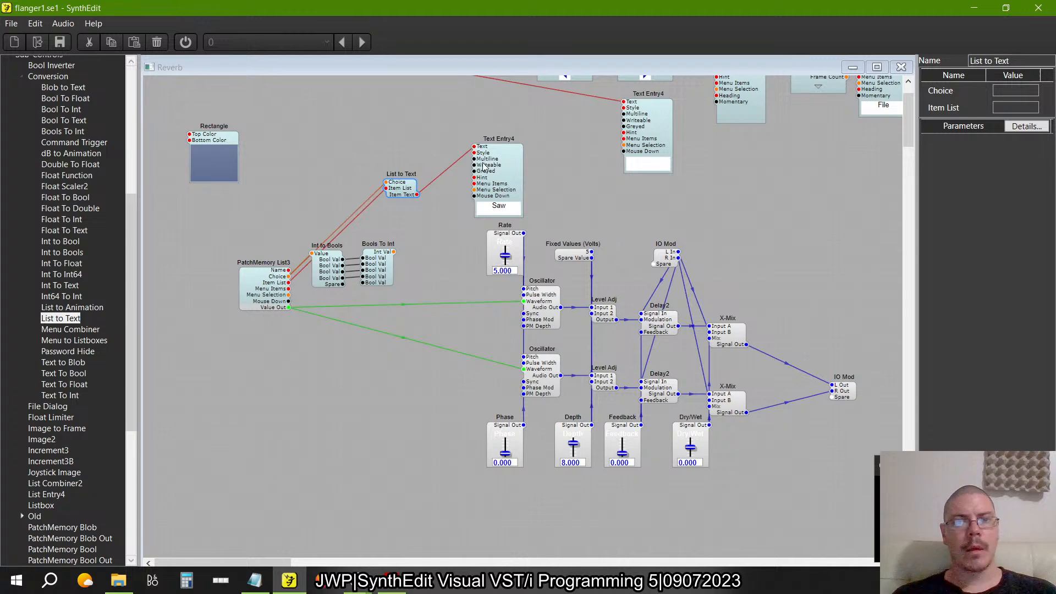
{"action": "left_click_drag", "start_coordinate": [408, 185], "coordinate": [341, 180]}
{"action": "left_click_drag", "start_coordinate": [506, 172], "coordinate": [400, 179]}
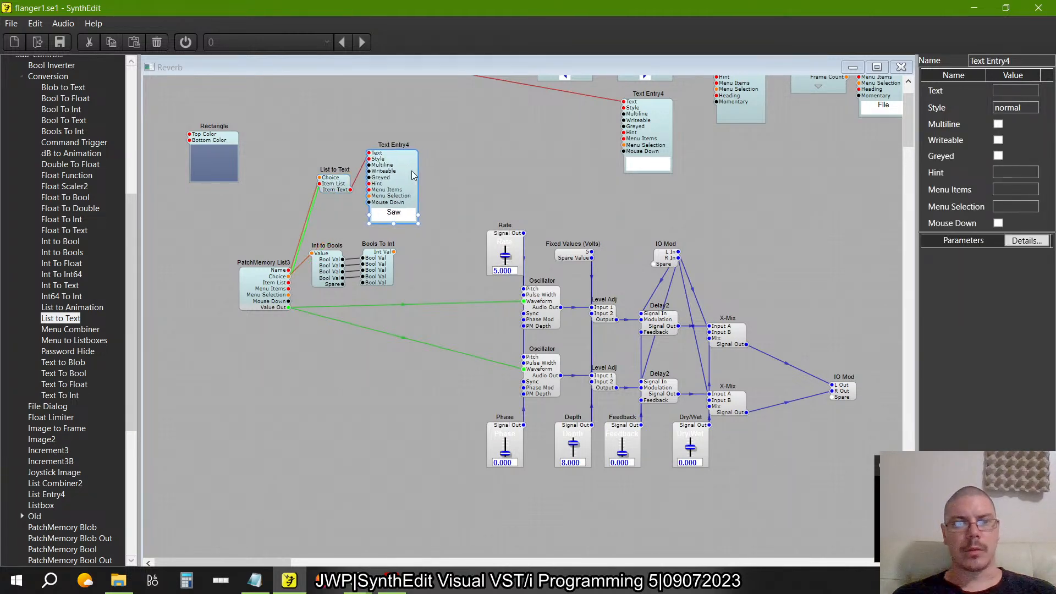
- Add an Image2 module beside the Text Entry4 fed by List to Text
{"action": "scroll", "coordinate": [117, 293], "scroll_direction": "down", "scroll_amount": 8}
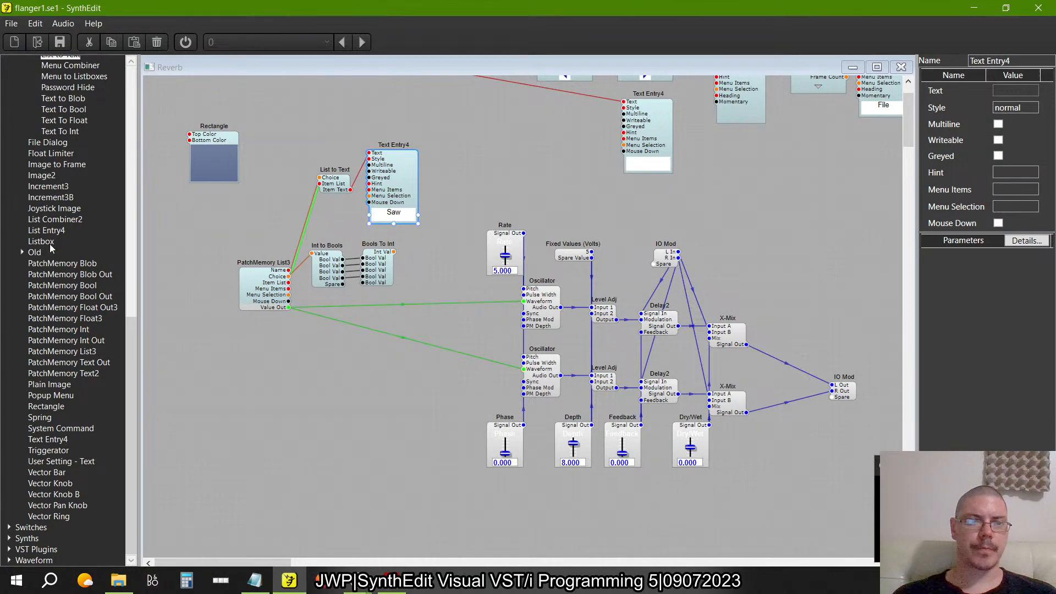
{"action": "left_click_drag", "start_coordinate": [42, 175], "coordinate": [495, 144]}
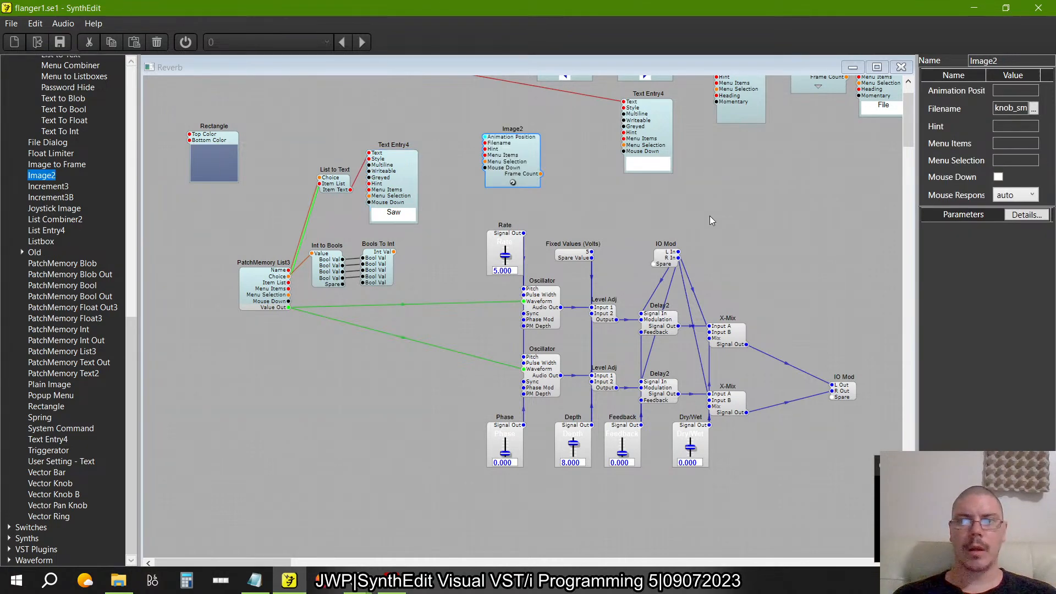
{"action": "left_click", "coordinate": [1033, 109]}
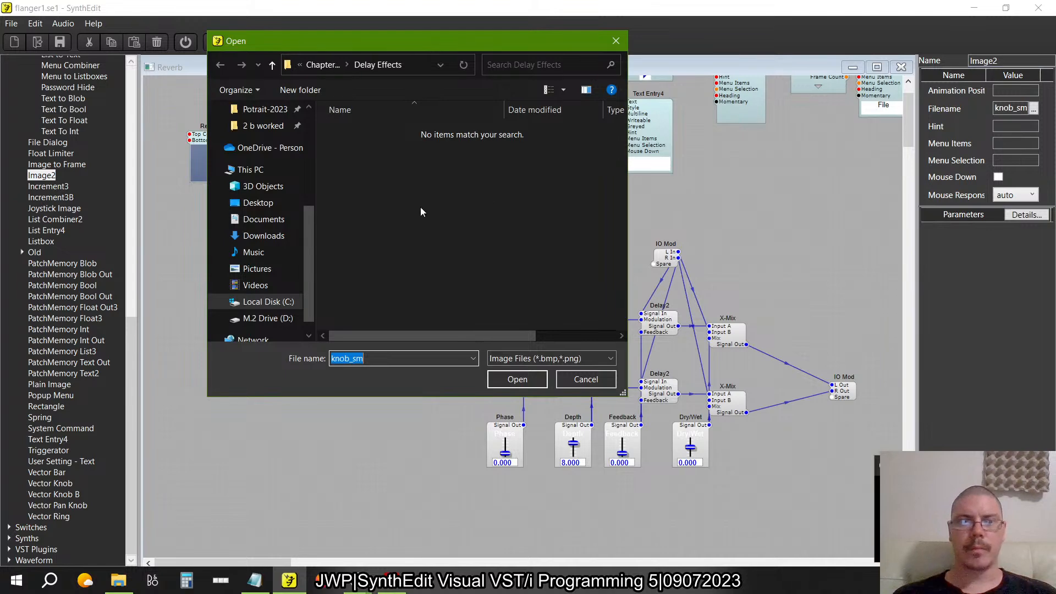
{"action": "left_click", "coordinate": [270, 301]}
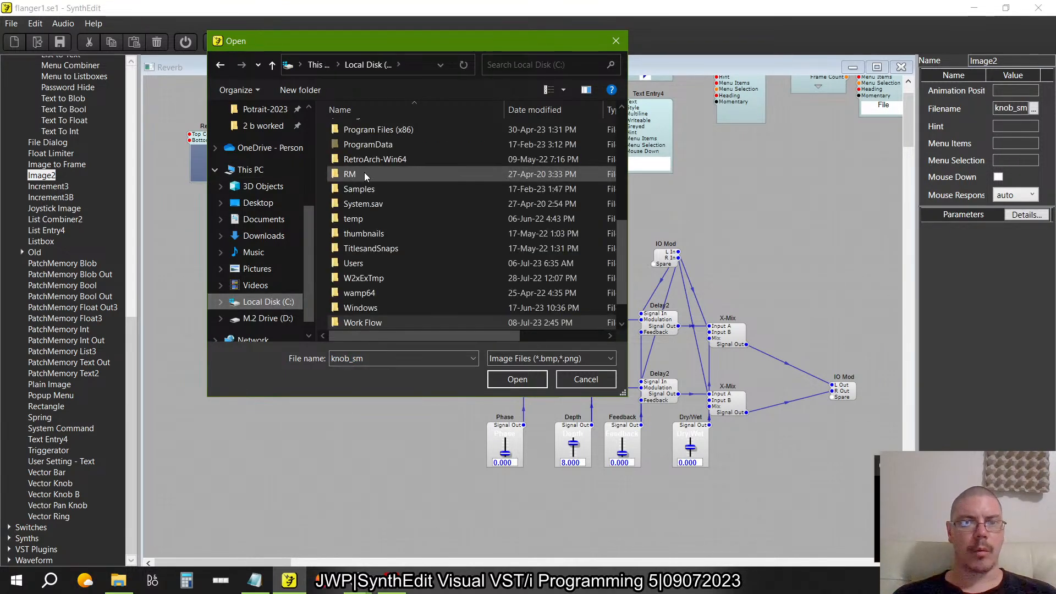
{"action": "scroll", "coordinate": [365, 248], "scroll_direction": "down", "scroll_amount": 1}
{"action": "key", "text": "alt+Left"}
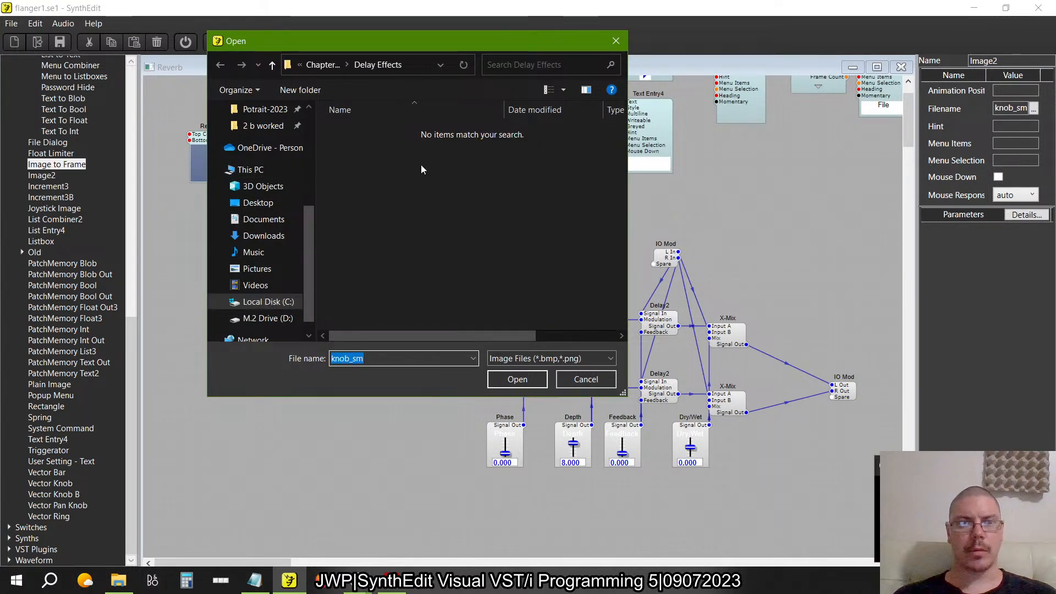
- Load arrow_left.png from the SynthEdit Projects default skin folder as the new Image2's Filename and move the module closer to Text Entry4
{"action": "left_click", "coordinate": [253, 301]}
{"action": "scroll", "coordinate": [410, 273], "scroll_direction": "down", "scroll_amount": 1}
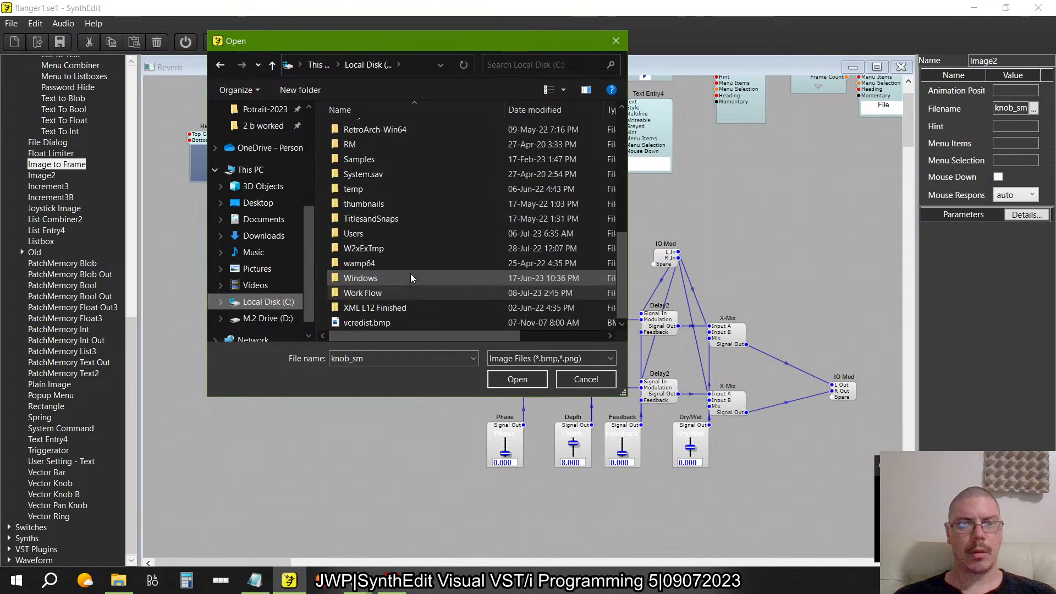
{"action": "double_click", "coordinate": [352, 234]}
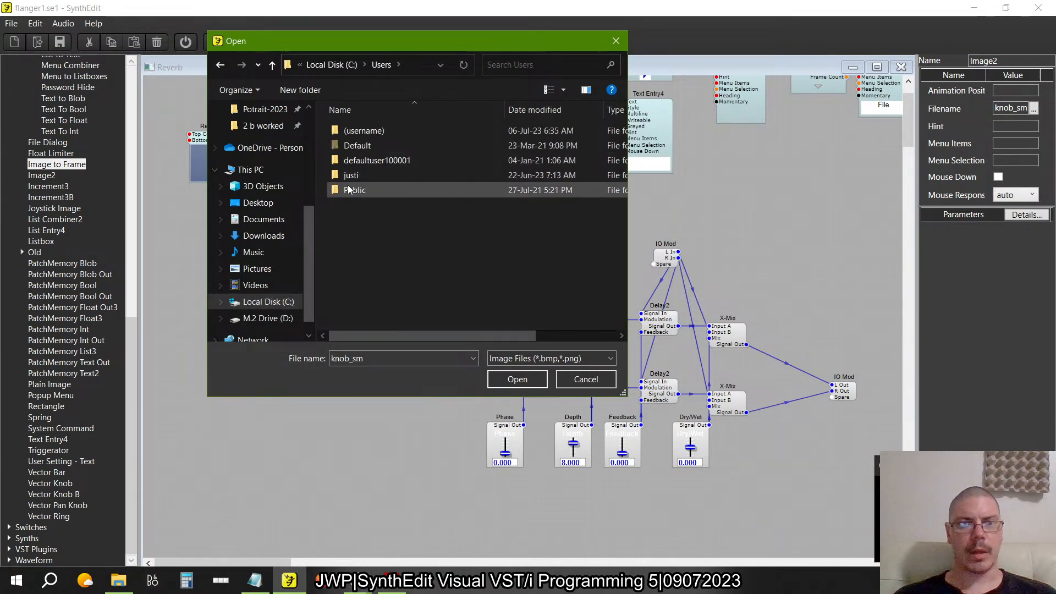
{"action": "double_click", "coordinate": [378, 190]}
{"action": "double_click", "coordinate": [380, 177]}
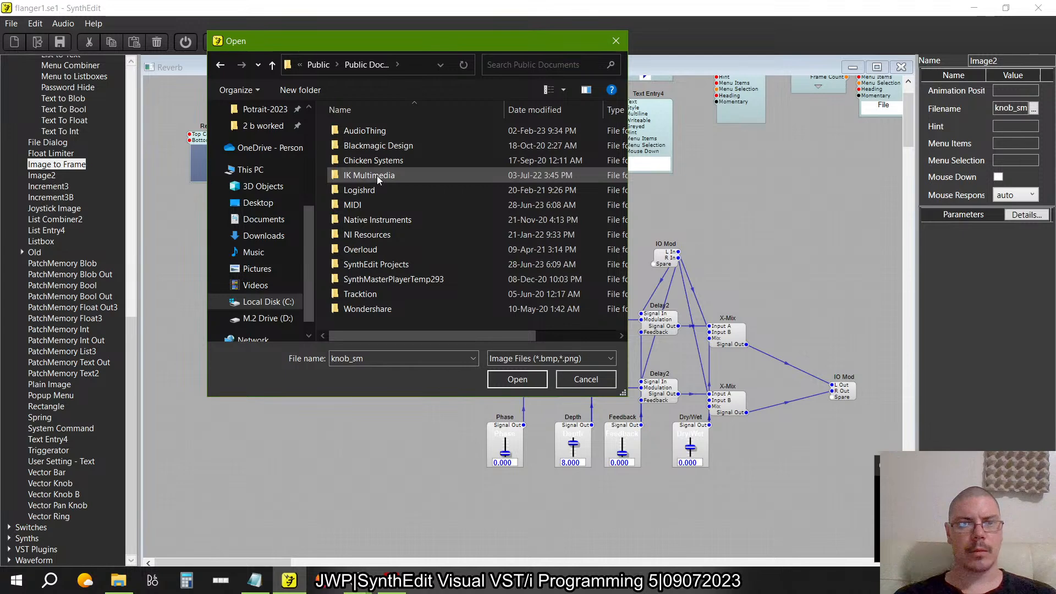
{"action": "double_click", "coordinate": [370, 266]}
{"action": "double_click", "coordinate": [356, 146]}
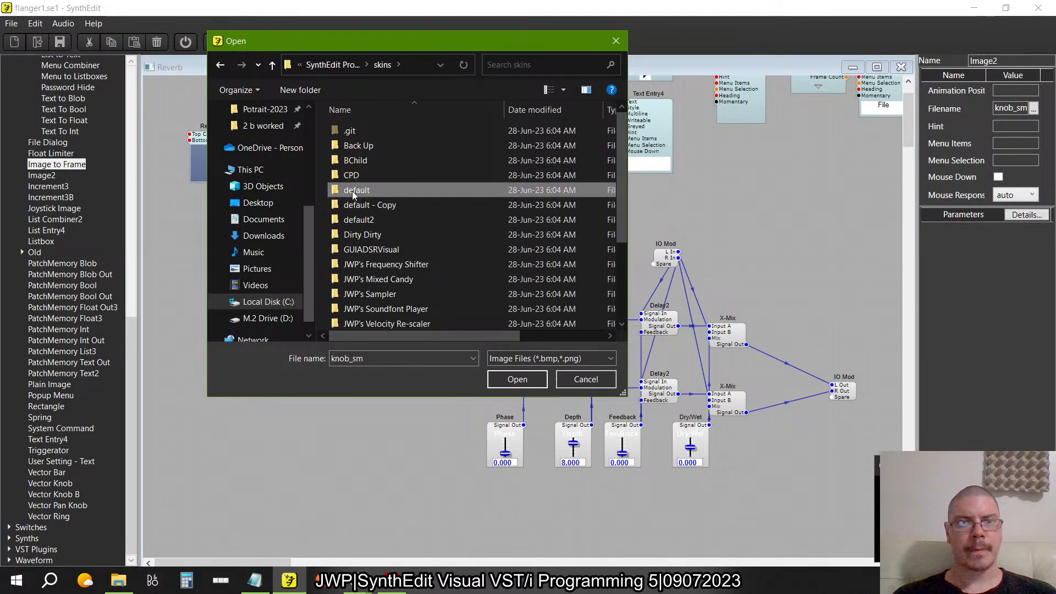
{"action": "double_click", "coordinate": [357, 189]}
{"action": "left_click", "coordinate": [330, 156]}
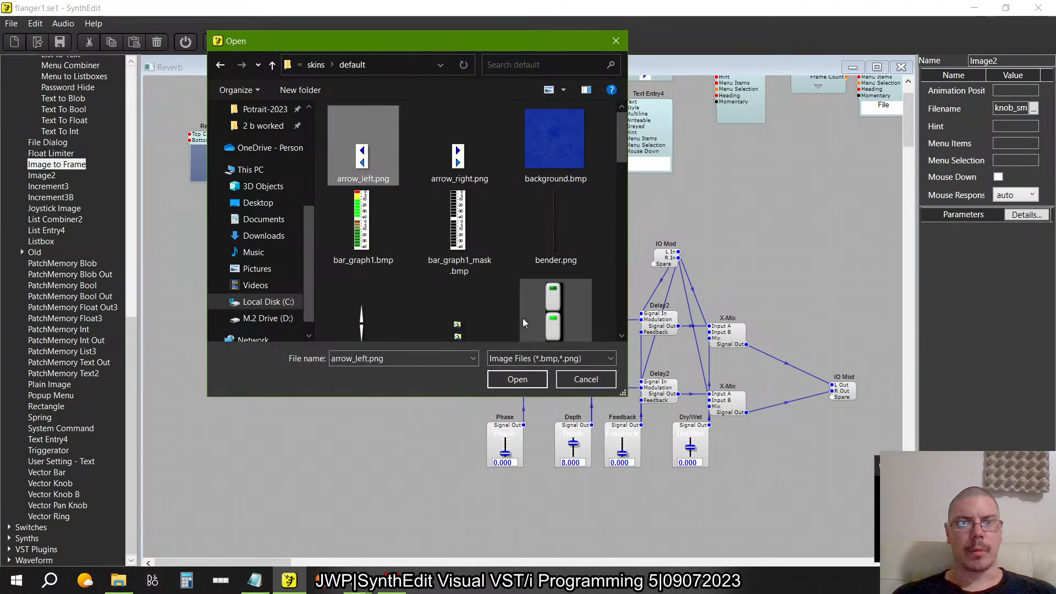
{"action": "left_click", "coordinate": [517, 379]}
{"action": "left_click_drag", "start_coordinate": [513, 180], "coordinate": [545, 150]}
{"action": "key", "text": "ctrl+c"}
{"action": "key", "text": "ctrl+v"}
{"action": "scroll", "coordinate": [544, 148], "scroll_direction": "up", "scroll_amount": 2}
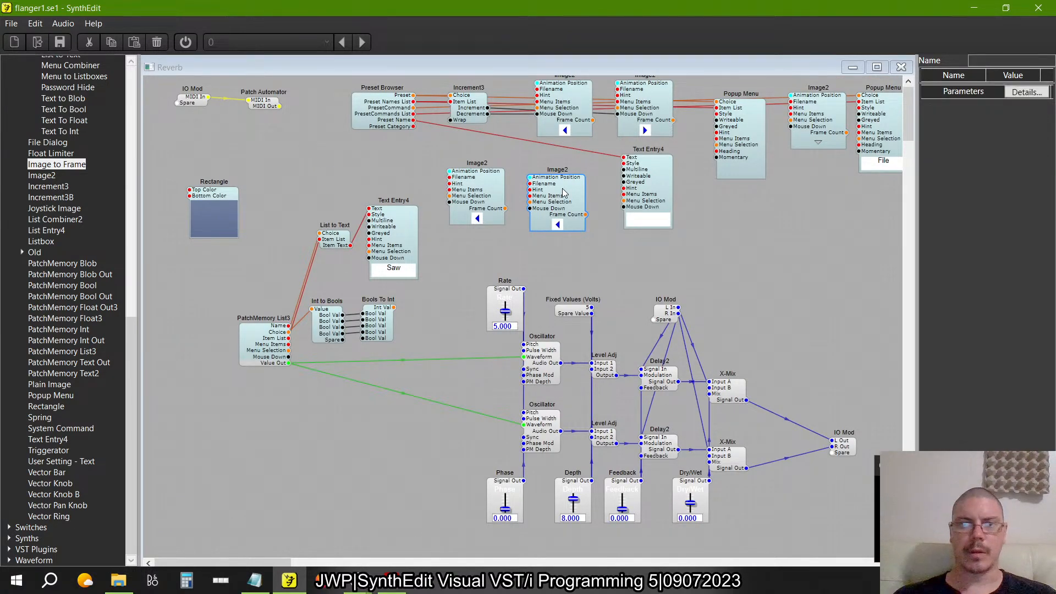
{"action": "key", "text": "Delete"}
- Duplicate the preset section's right-arrow Image2 and stack the copy directly below the new left-arrow Image2
{"action": "left_click", "coordinate": [638, 107]}
{"action": "key", "text": "ctrl+c"}
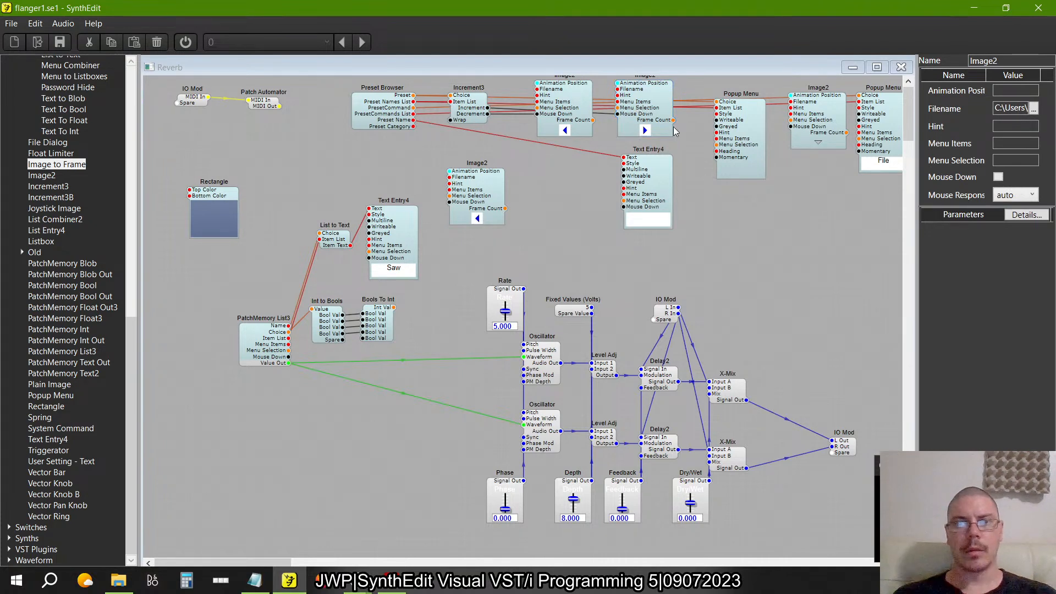
{"action": "key", "text": "ctrl+v"}
{"action": "left_click_drag", "start_coordinate": [684, 155], "coordinate": [470, 256]}
{"action": "left_click_drag", "start_coordinate": [480, 197], "coordinate": [480, 179]}
{"action": "left_click_drag", "start_coordinate": [479, 264], "coordinate": [480, 245]}
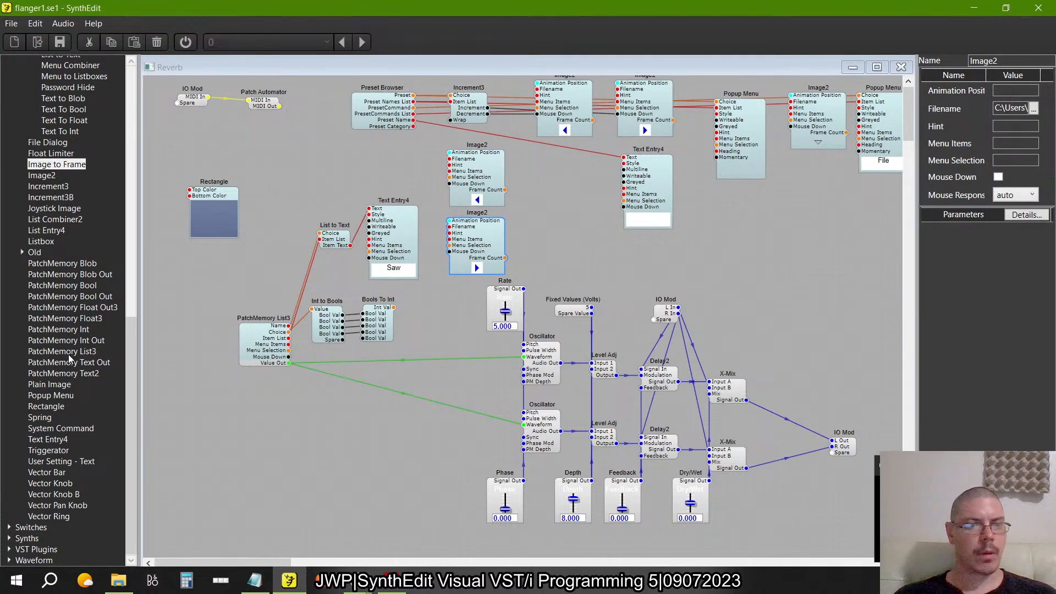
- Add an Increment3 module above the new Text Entry4 and connect its Choice to Bools To Int's Int Val
{"action": "scroll", "coordinate": [55, 330], "scroll_direction": "up", "scroll_amount": 15}
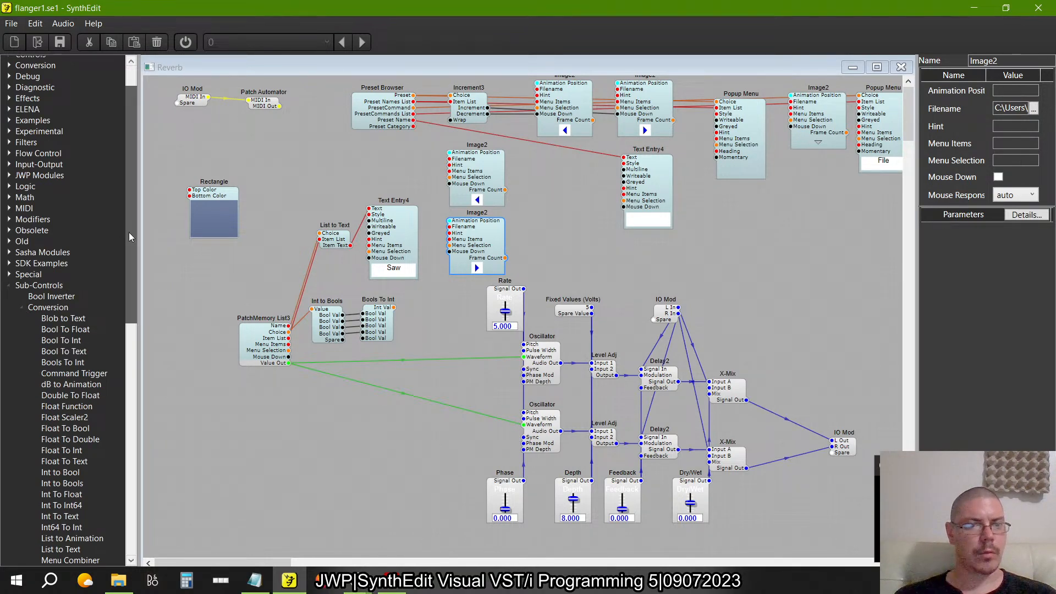
{"action": "left_click_drag", "start_coordinate": [129, 232], "coordinate": [131, 313]}
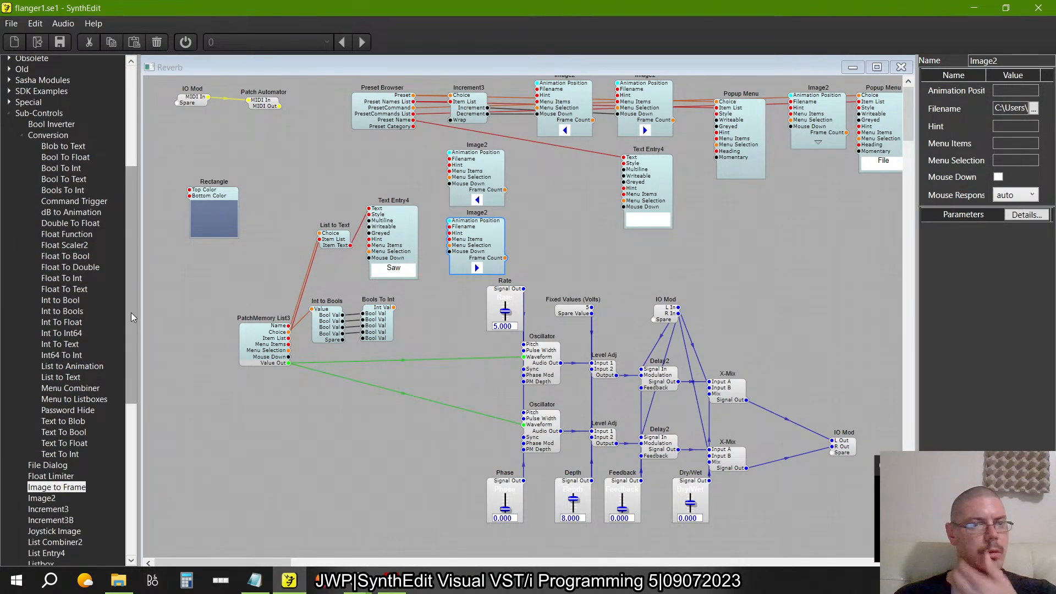
{"action": "left_click", "coordinate": [22, 136]}
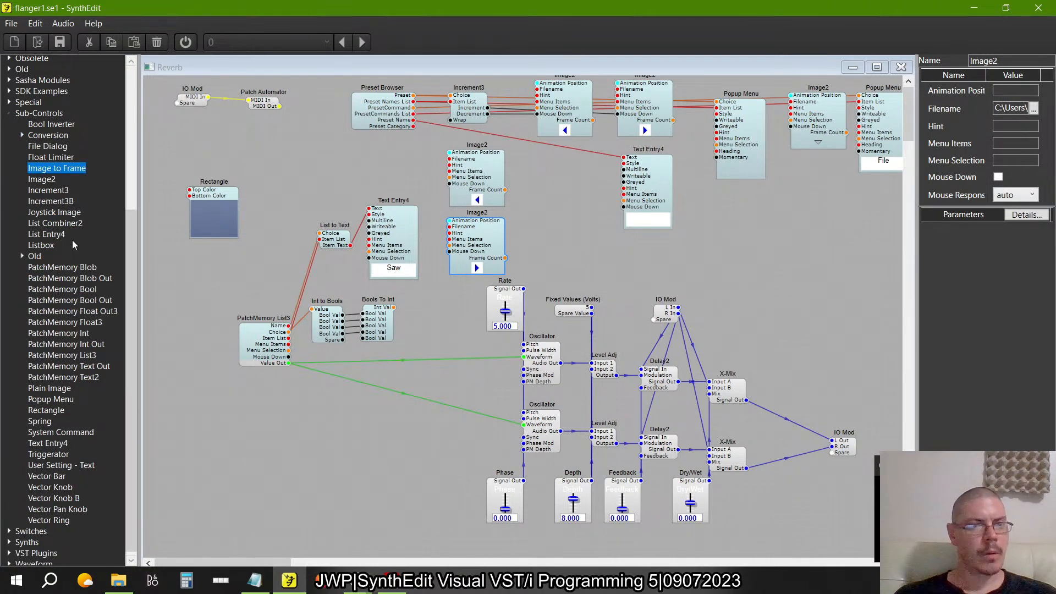
{"action": "left_click_drag", "start_coordinate": [72, 227], "coordinate": [60, 192]}
{"action": "left_click_drag", "start_coordinate": [61, 191], "coordinate": [402, 156]}
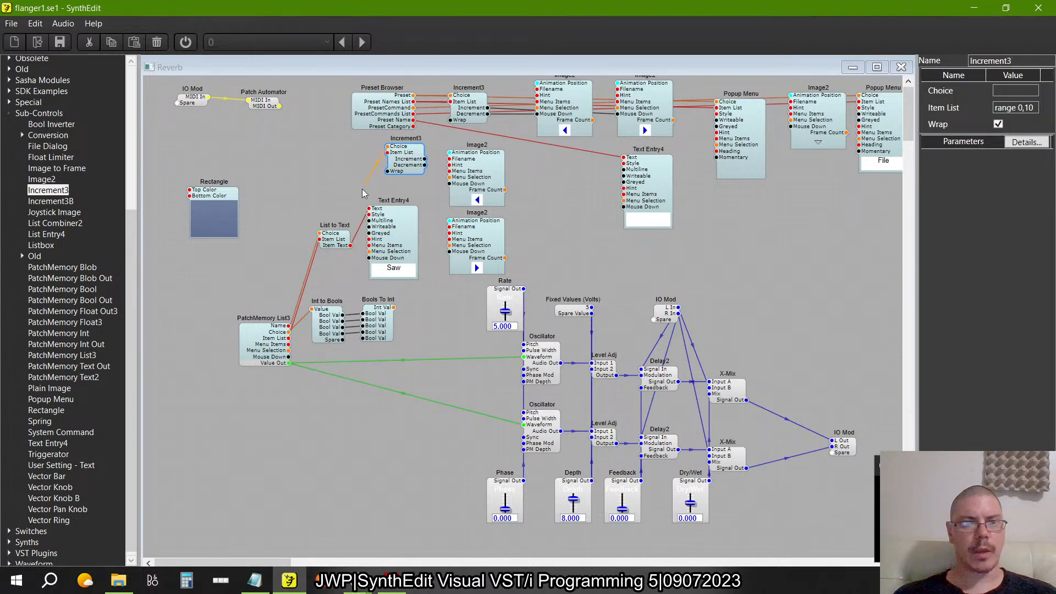
{"action": "left_click_drag", "start_coordinate": [396, 318], "coordinate": [394, 308]}
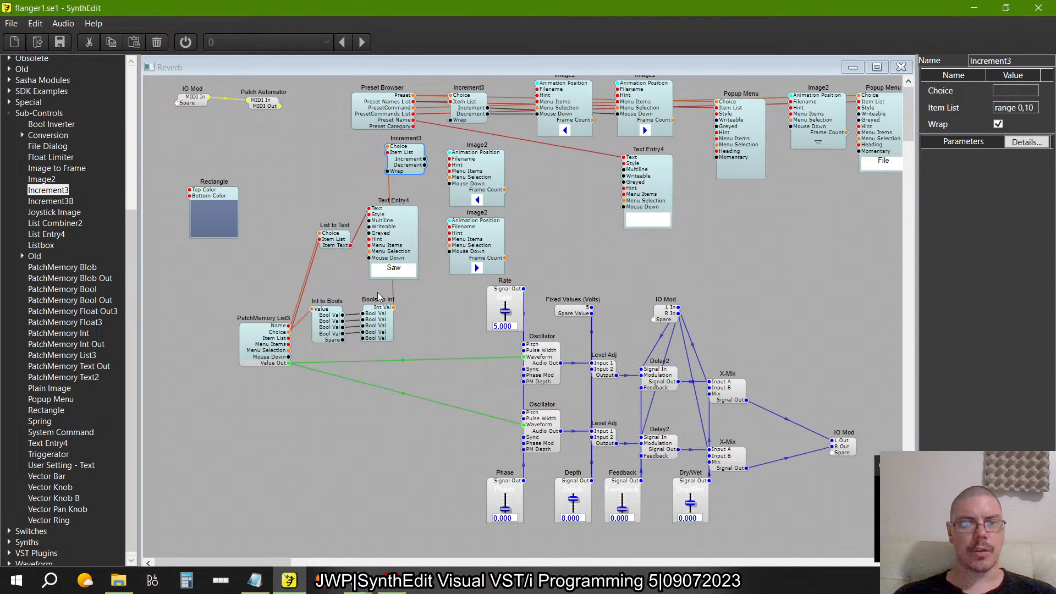
- Move the two new arrow Image2 modules away from Text Entry4 and place the new Increment3 between them and the text entry
{"action": "left_click_drag", "start_coordinate": [454, 195], "coordinate": [517, 196]}
{"action": "left_click_drag", "start_coordinate": [477, 236], "coordinate": [526, 237]}
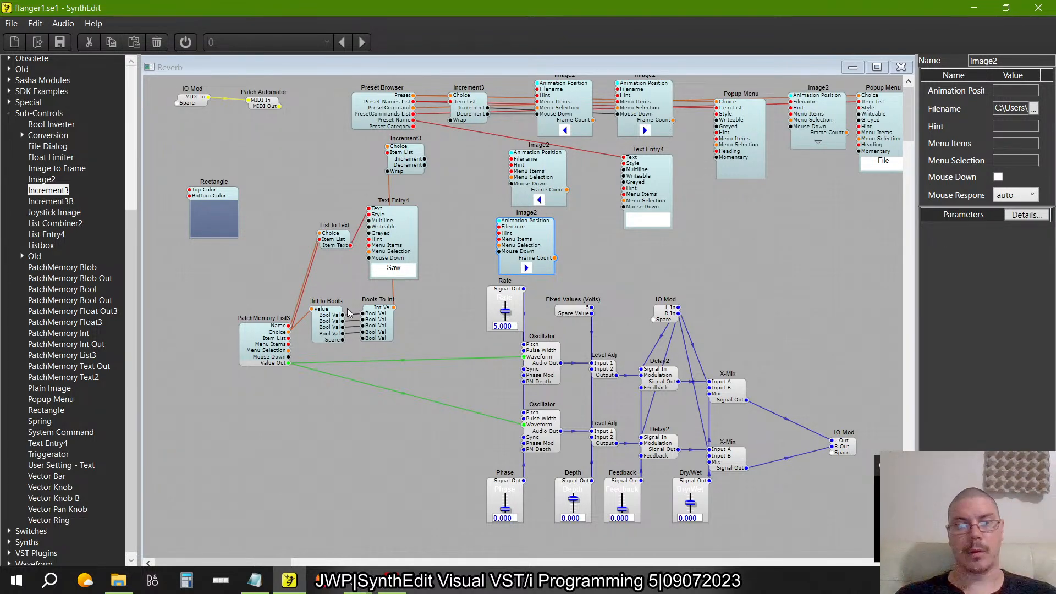
{"action": "left_click_drag", "start_coordinate": [400, 168], "coordinate": [462, 198]}
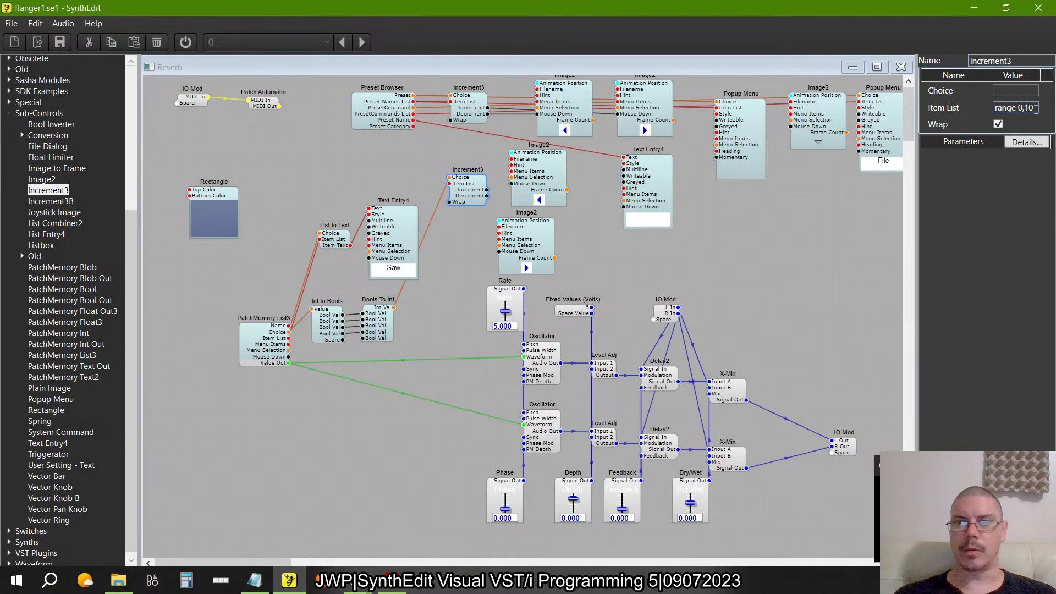
- Set the new Increment3's Item List to range 0,3 and check the lower Oscillator's Waveform property
{"action": "type", "text": "3"}
{"action": "key", "text": "Tab"}
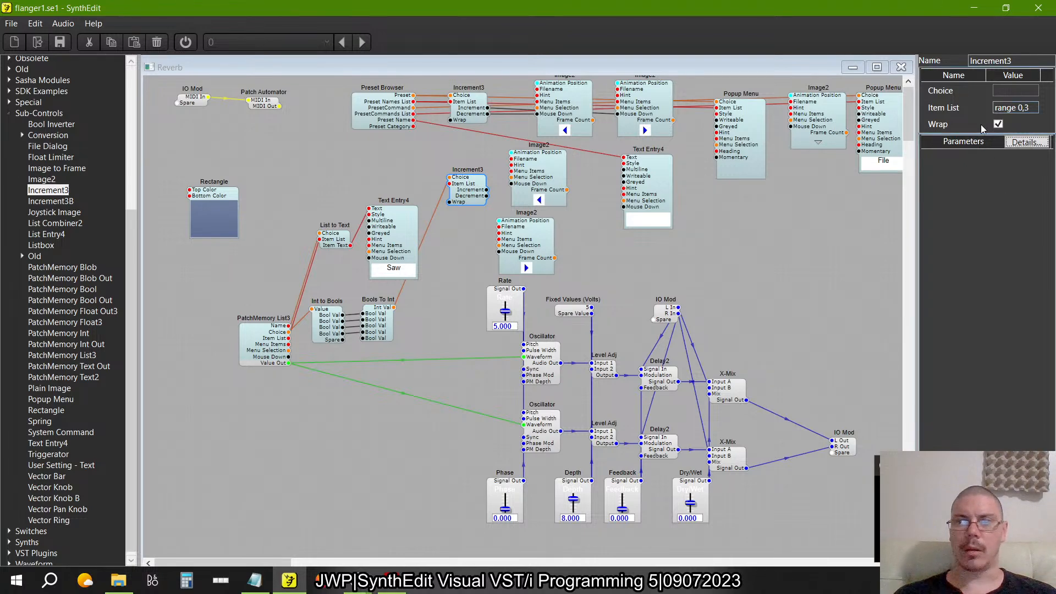
{"action": "left_click", "coordinate": [544, 427]}
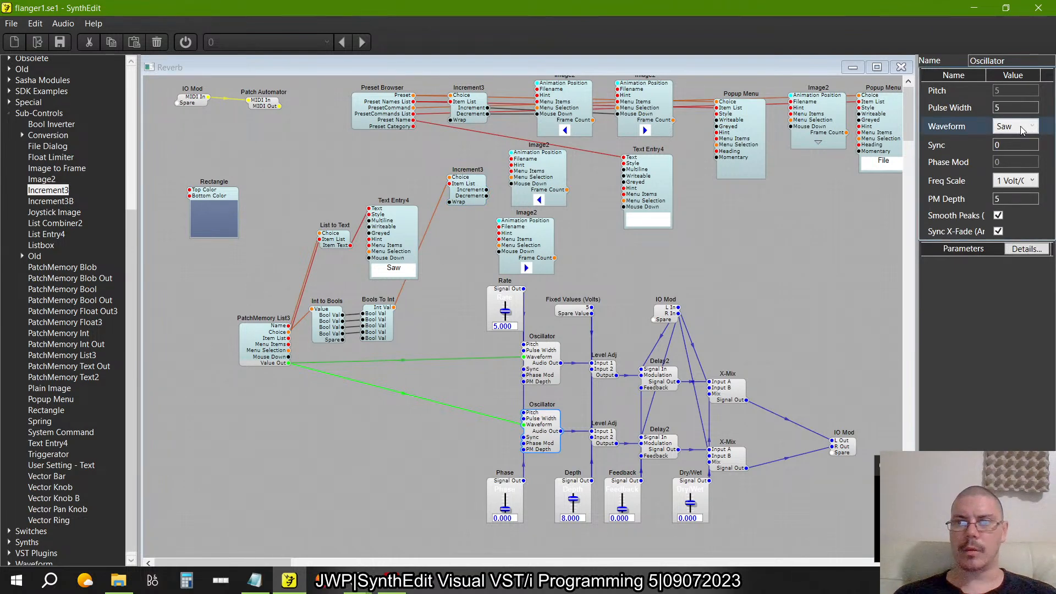
{"action": "left_click", "coordinate": [394, 271]}
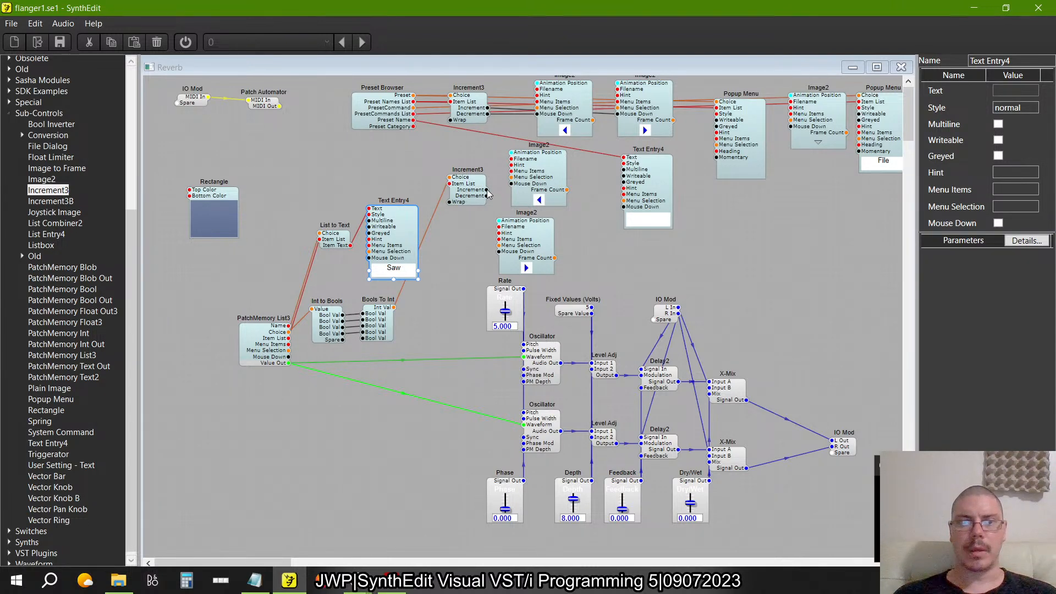
- Connect Increment3's Increment to the right arrow's Mouse Down and Decrement to the left arrow's, stacking the right arrow above the left
{"action": "left_click_drag", "start_coordinate": [487, 190], "coordinate": [587, 241]}
{"action": "left_click_drag", "start_coordinate": [524, 174], "coordinate": [518, 242]}
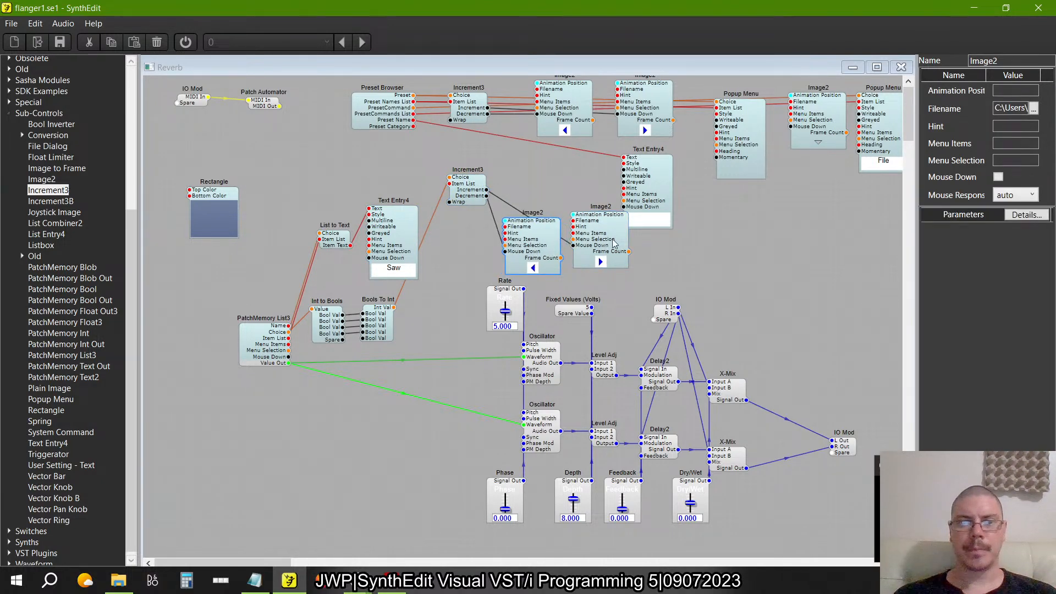
{"action": "left_click_drag", "start_coordinate": [614, 243], "coordinate": [549, 180]}
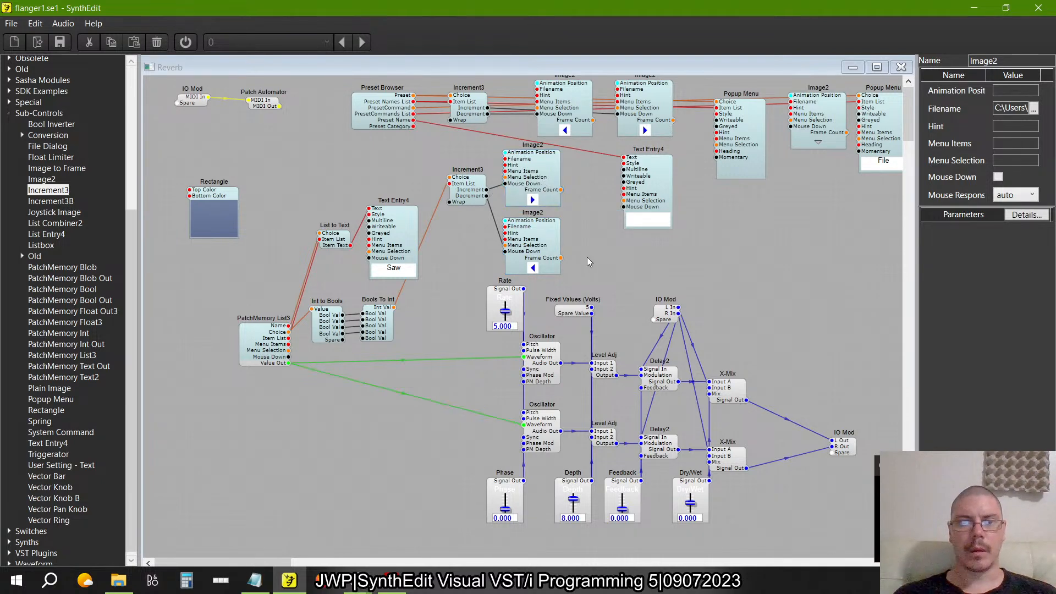
- Test the waveform selector by cycling through the waveforms with the right arrow, and inspect the new Increment3's properties
{"action": "left_click", "coordinate": [533, 199]}
{"action": "left_click", "coordinate": [534, 199]}
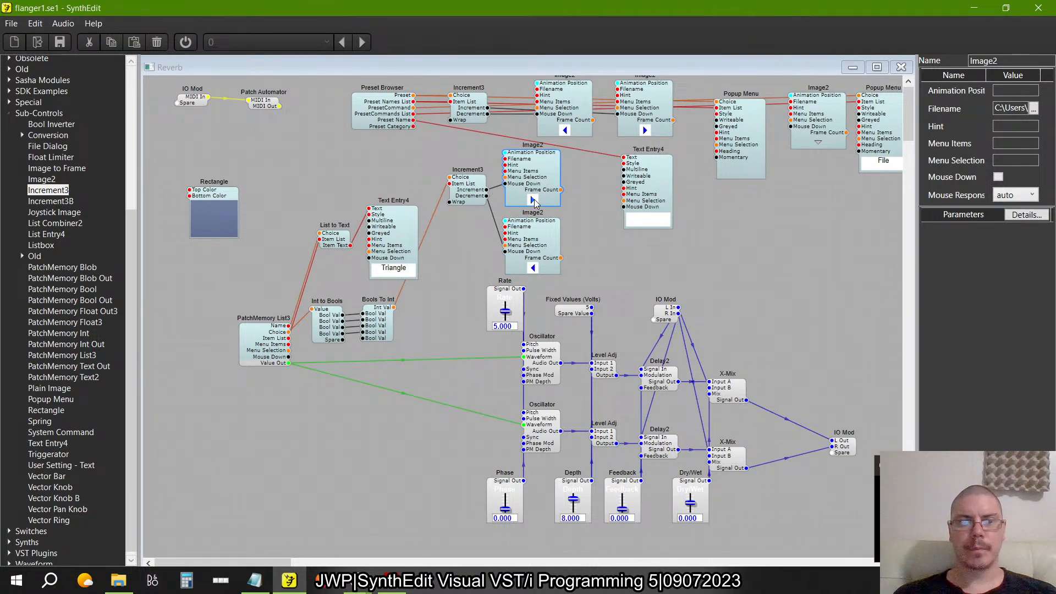
{"action": "left_click", "coordinate": [534, 199]}
{"action": "left_click", "coordinate": [534, 199]}
{"action": "left_click", "coordinate": [533, 199]}
{"action": "left_click", "coordinate": [533, 199]}
{"action": "left_click", "coordinate": [534, 199]}
{"action": "left_click", "coordinate": [533, 199]}
{"action": "left_click", "coordinate": [534, 199]}
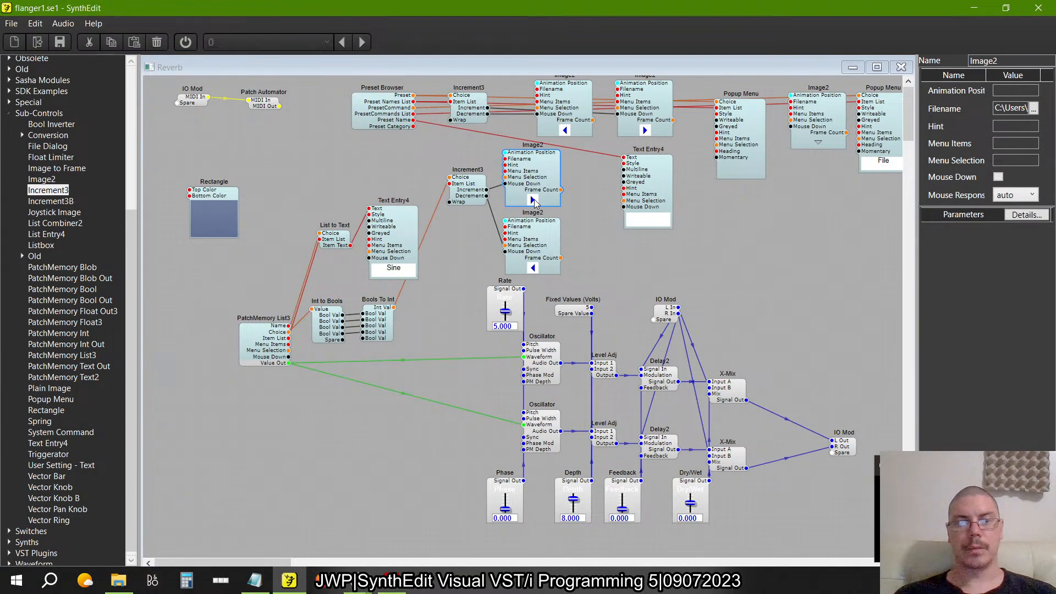
{"action": "left_click", "coordinate": [533, 199]}
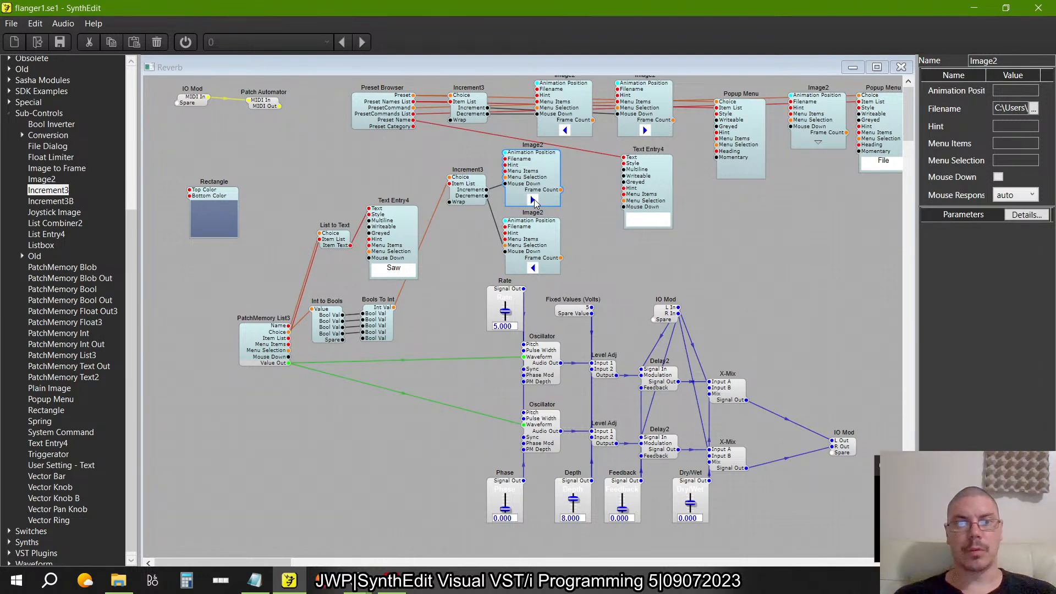
{"action": "left_click", "coordinate": [482, 190]}
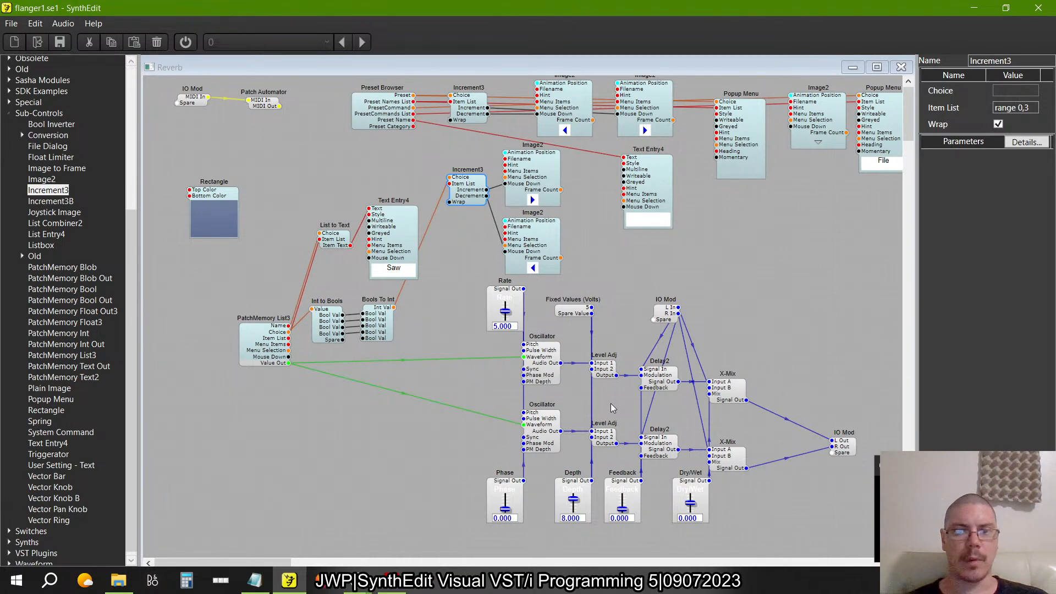
- Open the panel editor and move the waveform label to the empty area just below the blue panel
{"action": "right_click", "coordinate": [450, 328]}
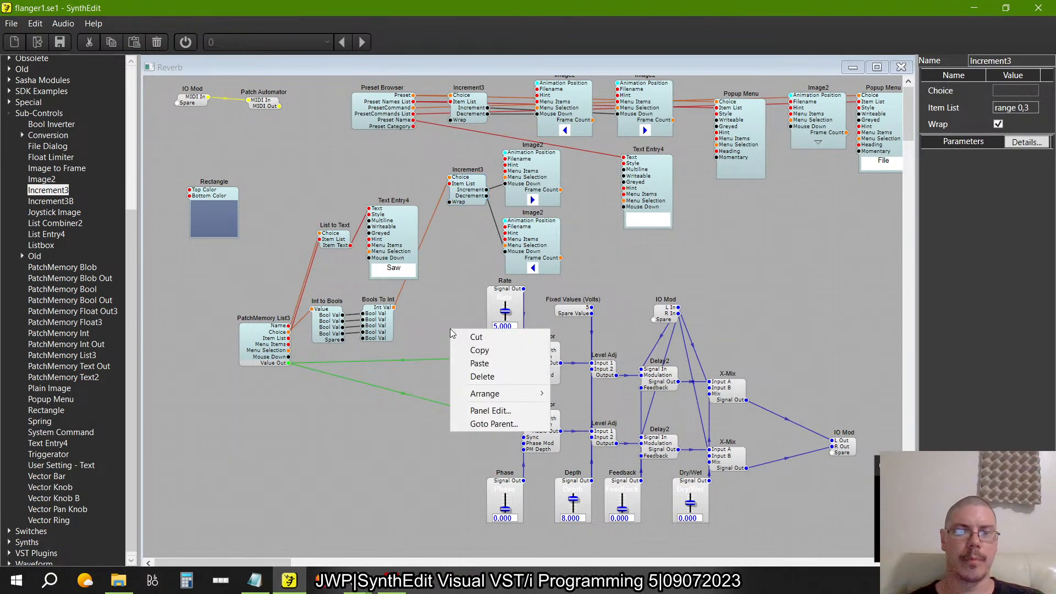
{"action": "left_click", "coordinate": [497, 411]}
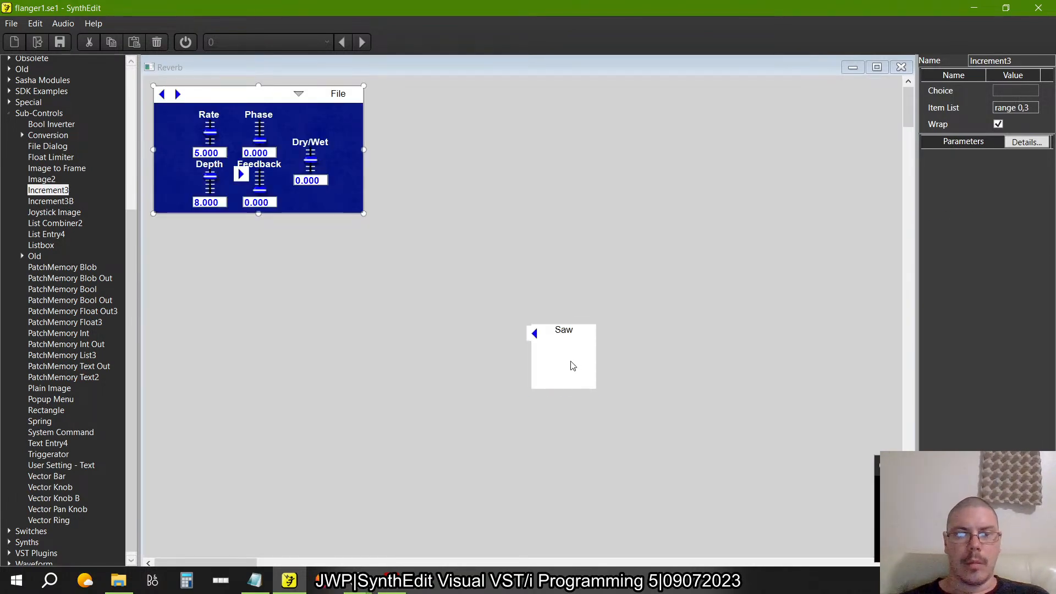
{"action": "left_click_drag", "start_coordinate": [585, 324], "coordinate": [314, 264]}
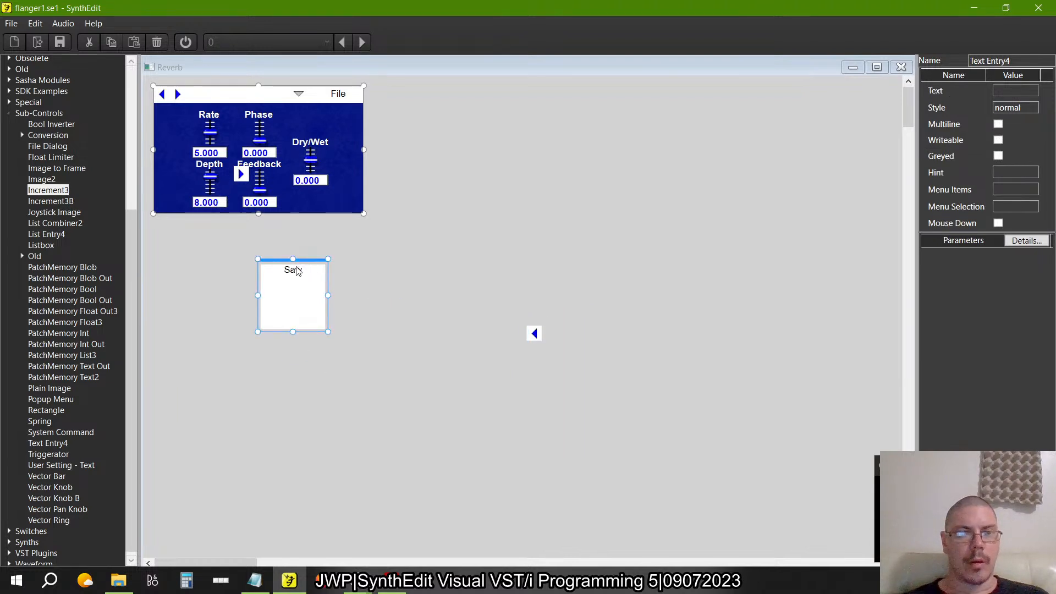
- Test the left arrow by stepping backwards through the waveforms
{"action": "left_click", "coordinate": [535, 334]}
{"action": "left_click", "coordinate": [534, 334]}
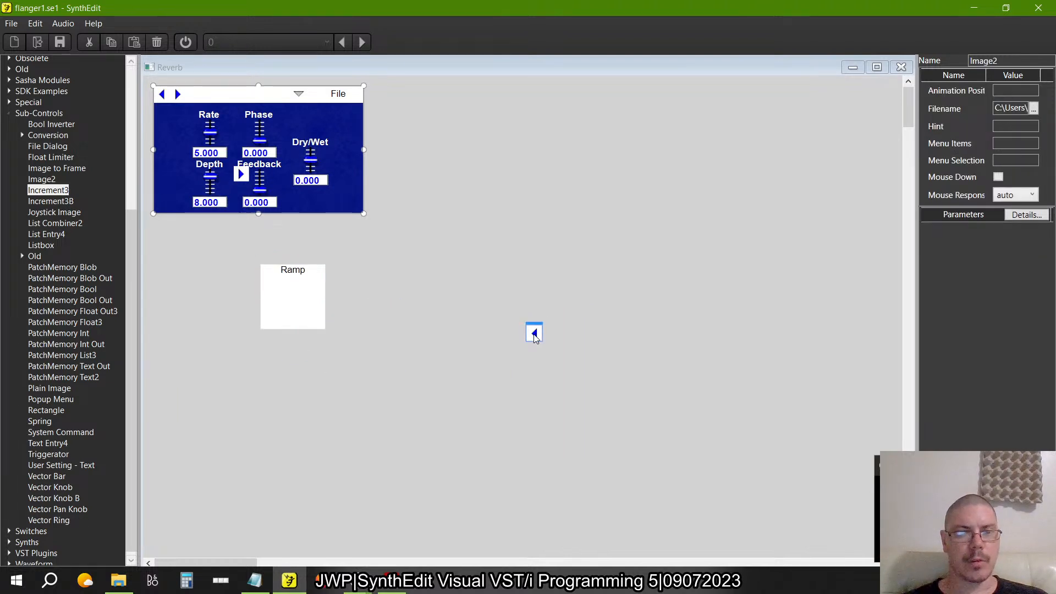
{"action": "left_click", "coordinate": [534, 334]}
{"action": "left_click", "coordinate": [534, 334]}
{"action": "left_click", "coordinate": [534, 334]}
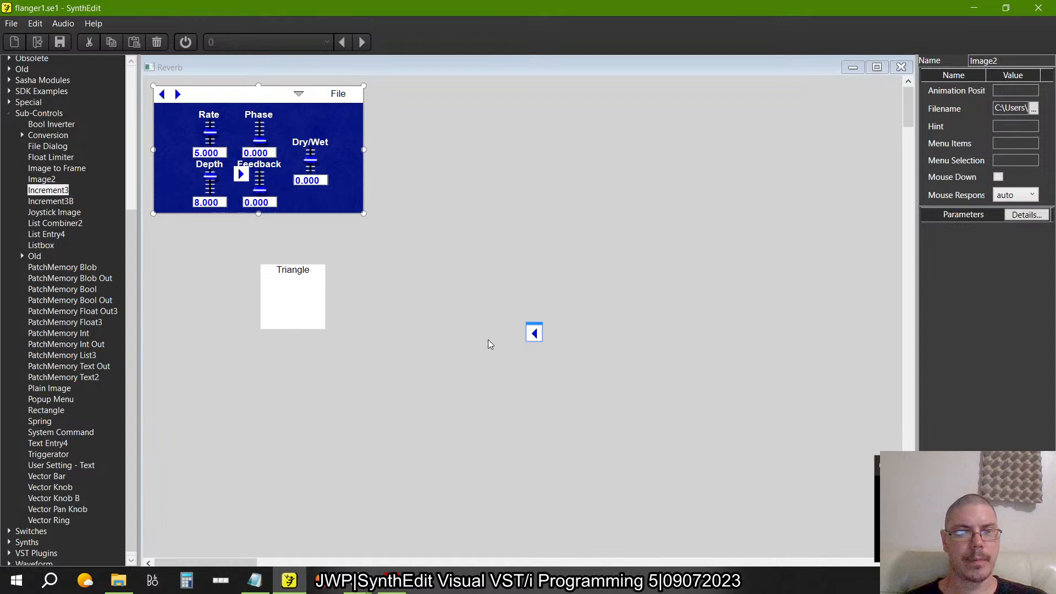
- Shrink the waveform label to a one-line box just wide enough for the word Triangle
{"action": "left_click", "coordinate": [302, 286]}
{"action": "left_click_drag", "start_coordinate": [326, 296], "coordinate": [299, 303]}
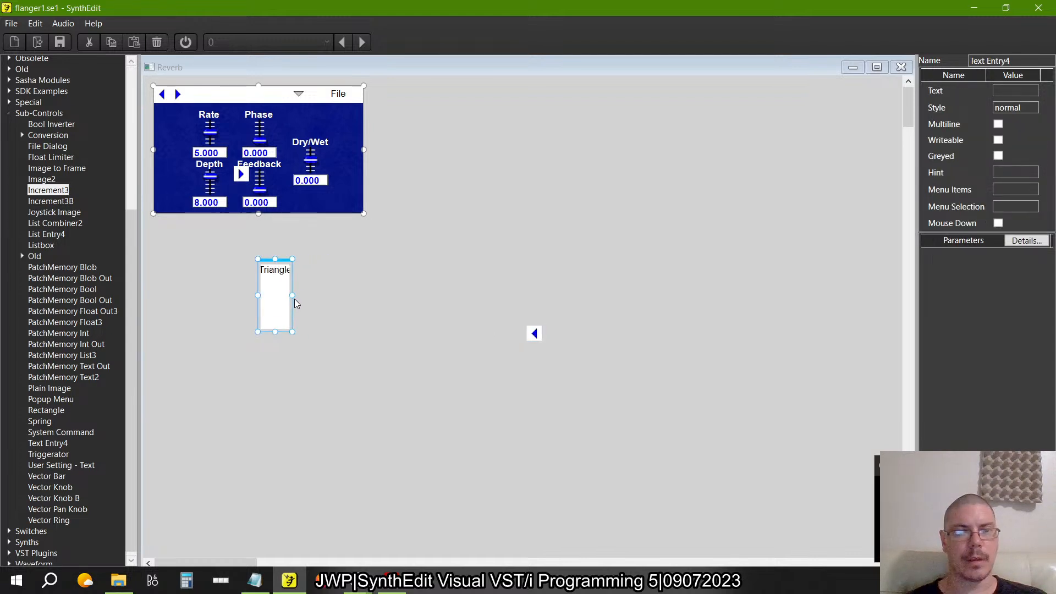
{"action": "left_click", "coordinate": [439, 338]}
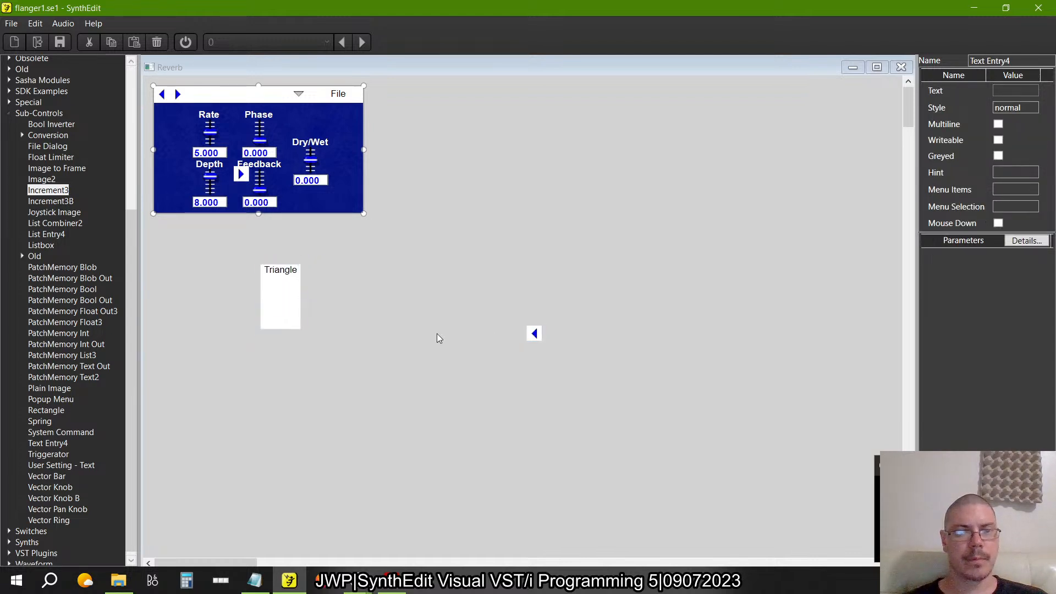
{"action": "left_click", "coordinate": [287, 308]}
{"action": "left_click_drag", "start_coordinate": [281, 330], "coordinate": [282, 284]}
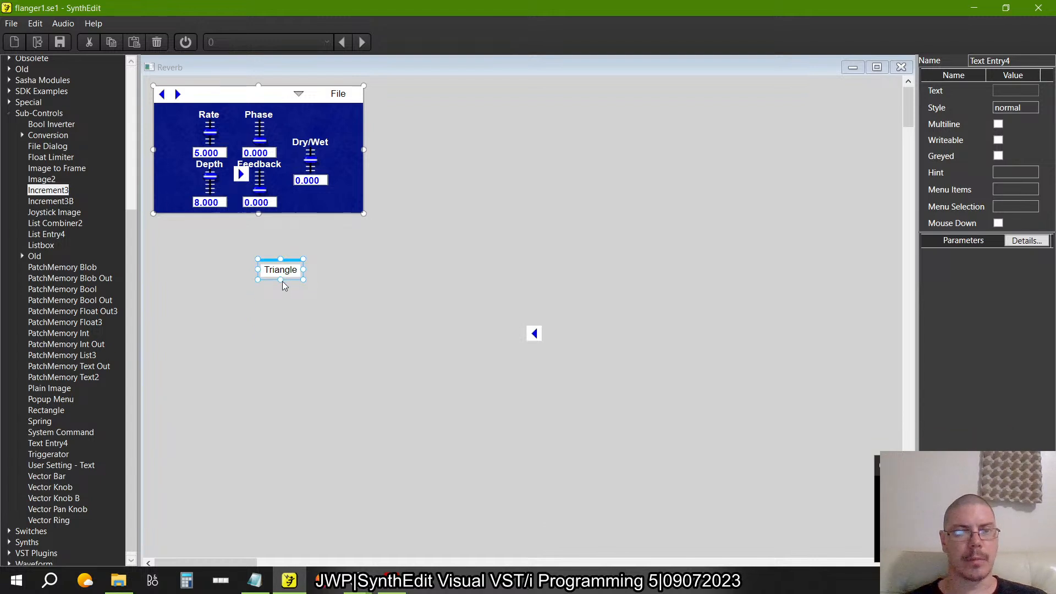
{"action": "left_click", "coordinate": [368, 336]}
{"action": "left_click", "coordinate": [279, 278]}
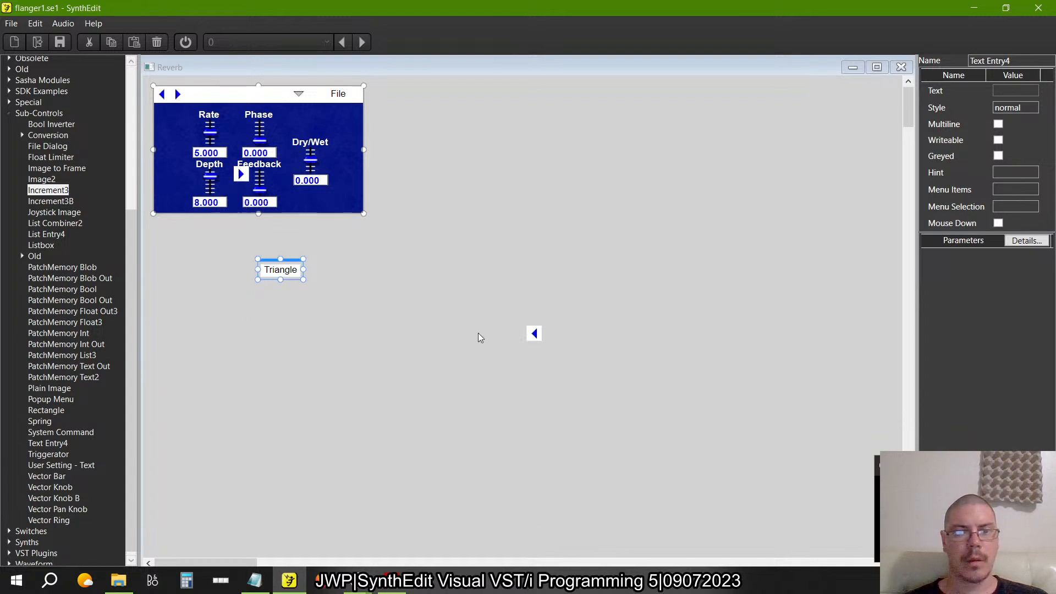
- Place the left and right arrow images on either side of the waveform label below the blue panel
{"action": "left_click", "coordinate": [538, 332]}
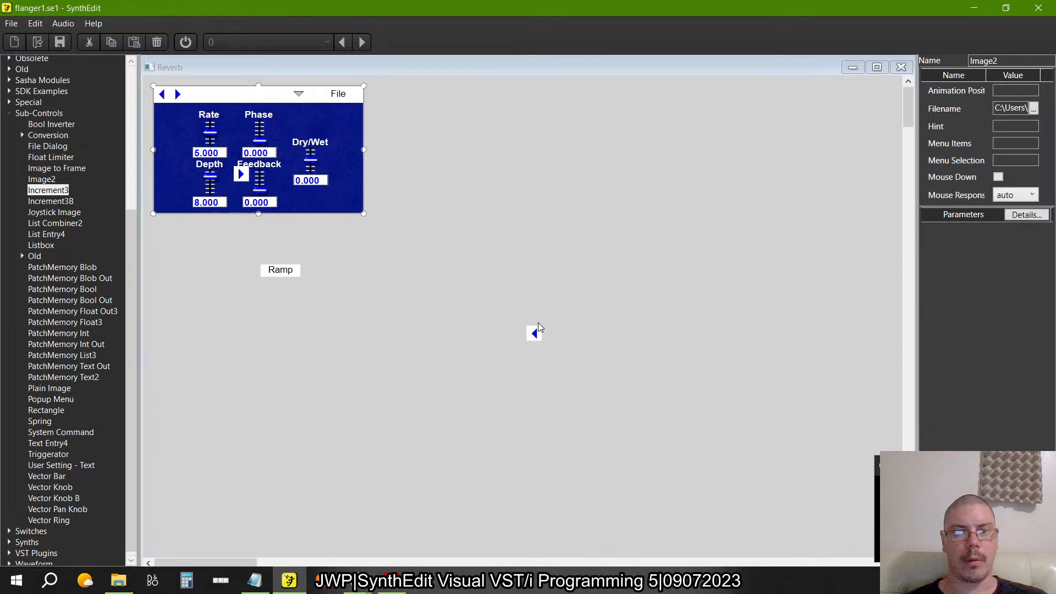
{"action": "left_click_drag", "start_coordinate": [536, 333], "coordinate": [251, 263]}
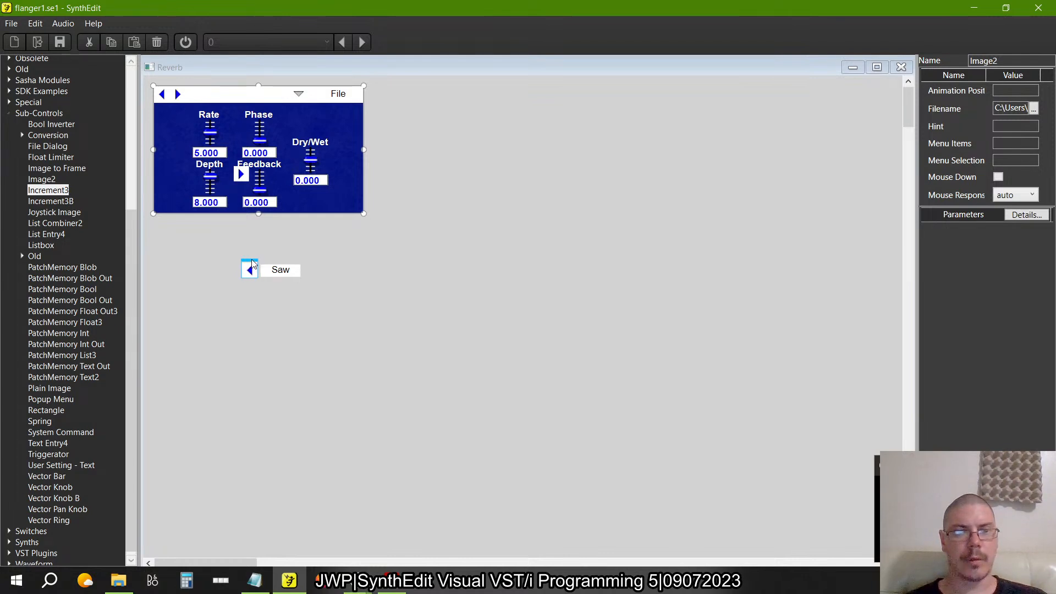
{"action": "left_click", "coordinate": [242, 174]}
{"action": "left_click_drag", "start_coordinate": [245, 171], "coordinate": [282, 285]}
- Adjust the waveform label's height and nudge the left arrow outward so both arrows and the label sit in one even row
{"action": "left_click", "coordinate": [295, 267]}
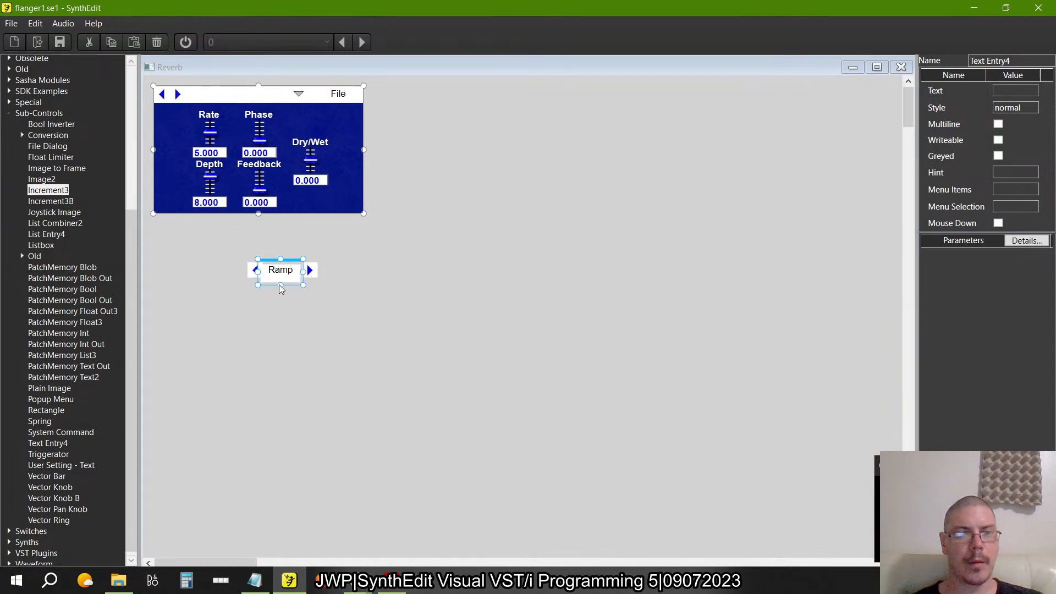
{"action": "left_click_drag", "start_coordinate": [279, 285], "coordinate": [288, 256]}
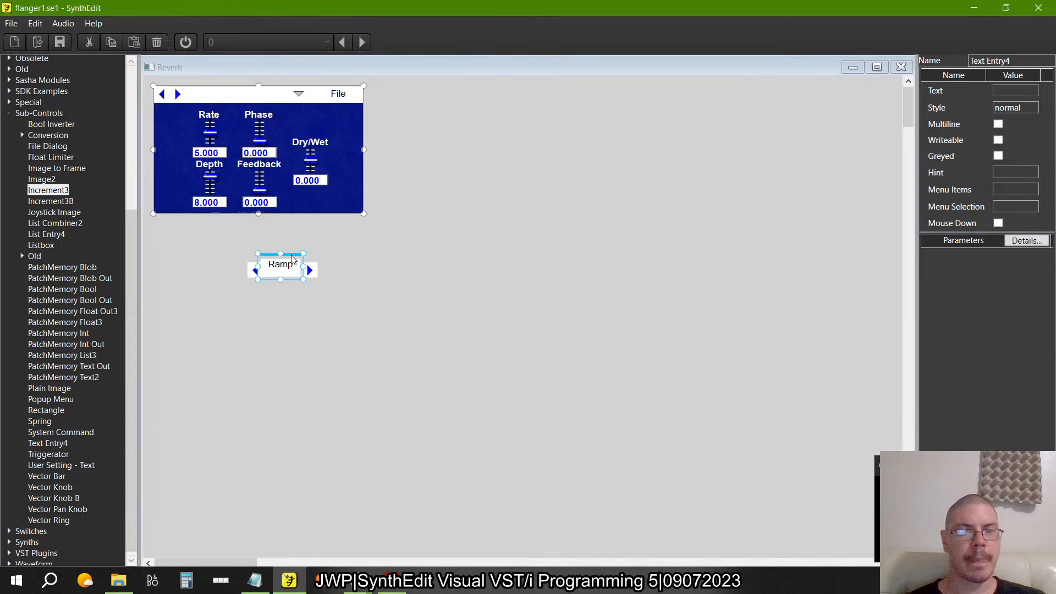
{"action": "left_click", "coordinate": [309, 267]}
{"action": "left_click", "coordinate": [309, 267]}
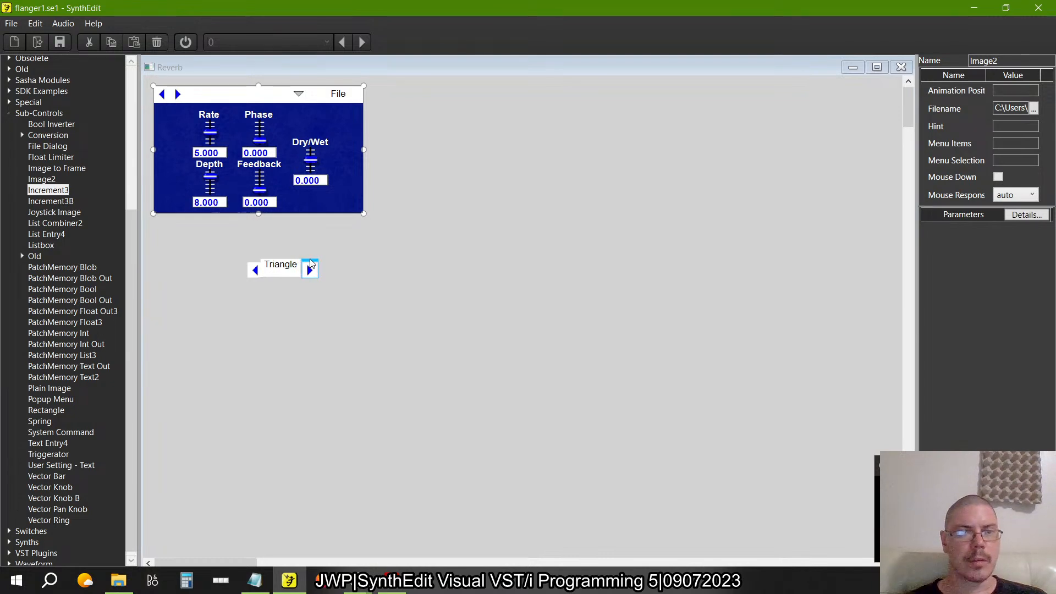
{"action": "left_click", "coordinate": [256, 268]}
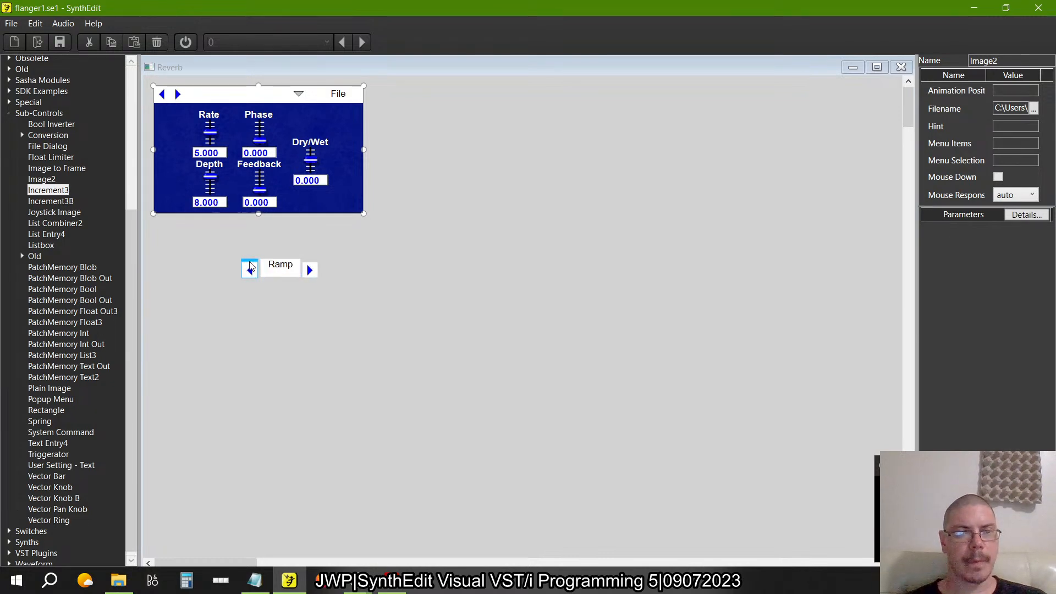
{"action": "left_click", "coordinate": [276, 268]}
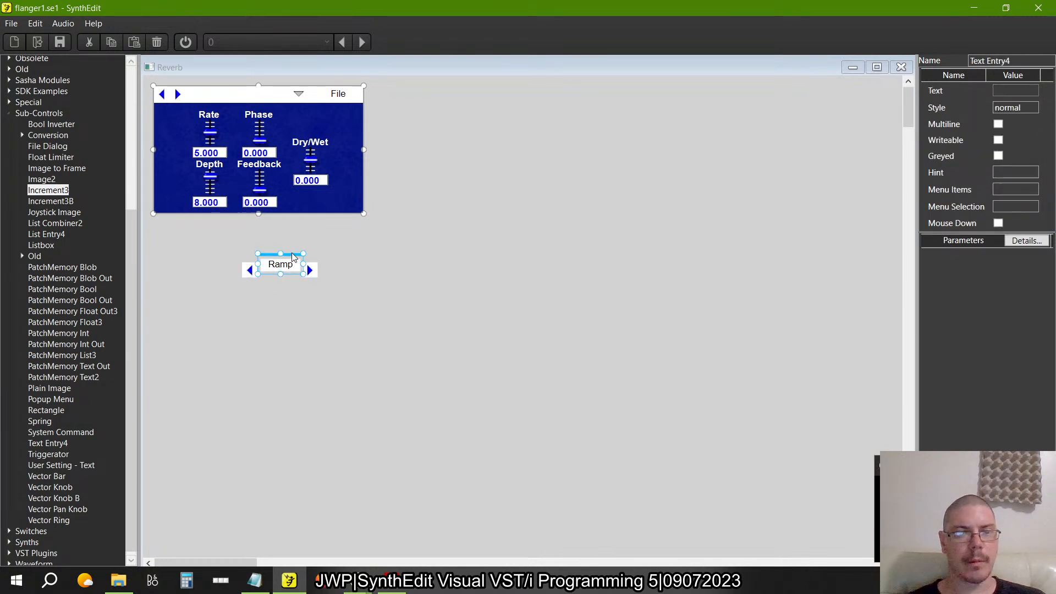
{"action": "left_click", "coordinate": [358, 279]}
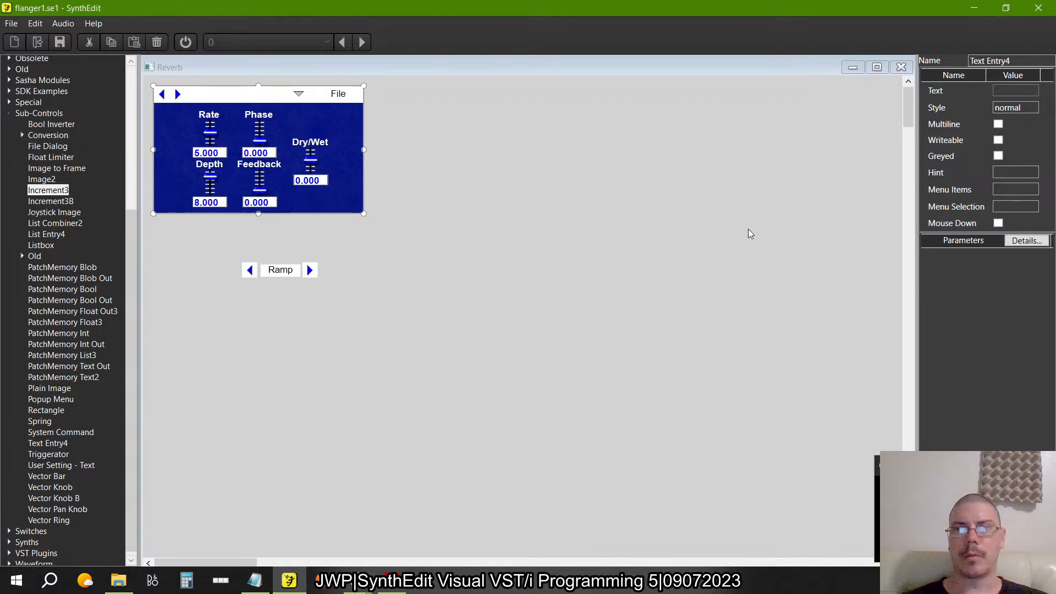
- Return to the module structure and reopen the panel editor
{"action": "left_click", "coordinate": [900, 67]}
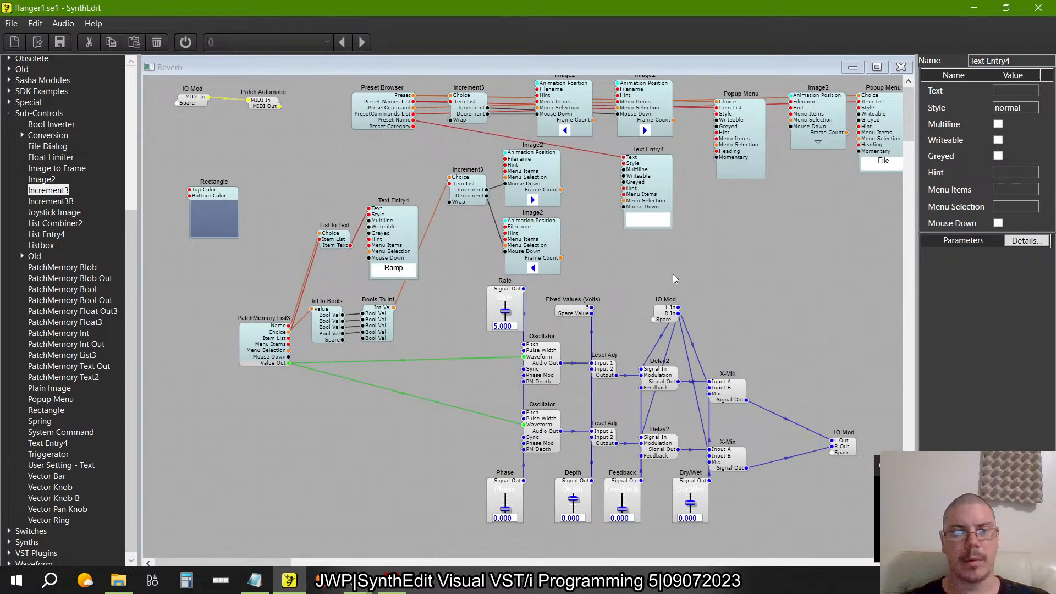
{"action": "right_click", "coordinate": [621, 279]}
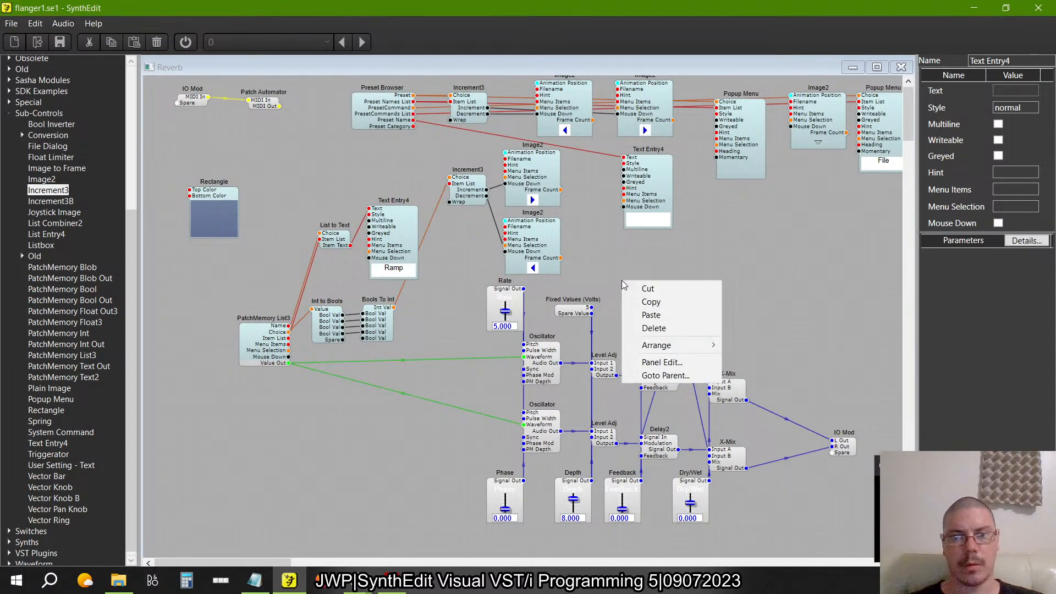
{"action": "left_click", "coordinate": [650, 365]}
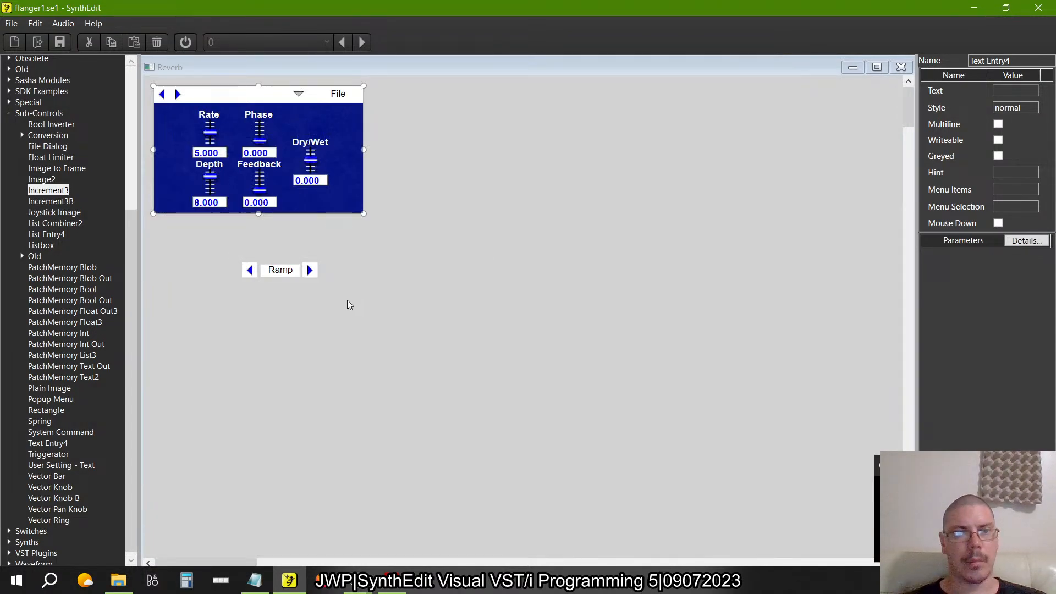
- Shift the five sliders to the right and move Rate down beside Depth, clearing room for the waveform selector
{"action": "left_click_drag", "start_coordinate": [429, 233], "coordinate": [241, 113]}
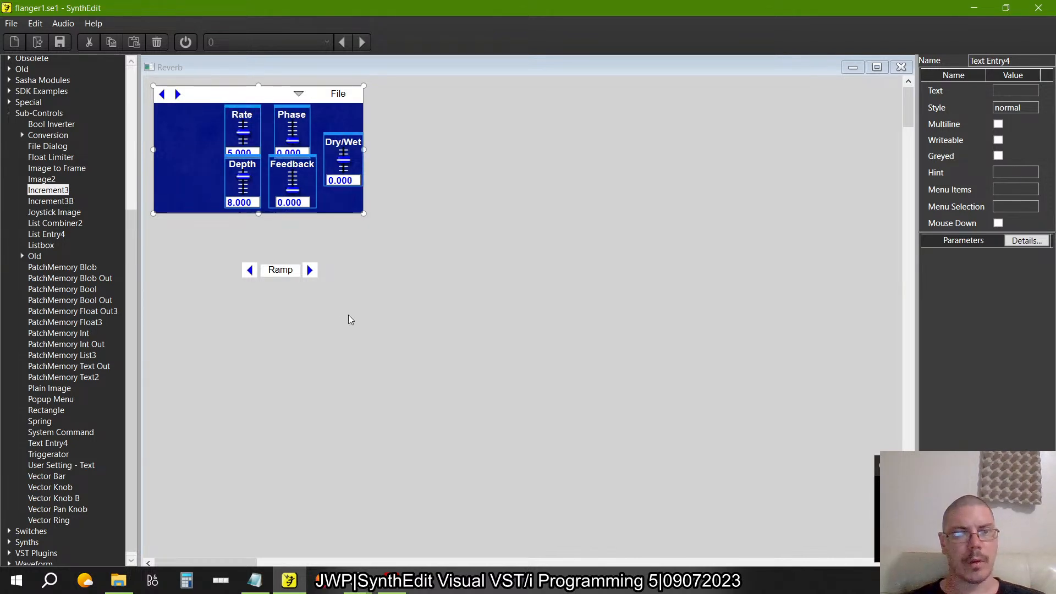
{"action": "left_click_drag", "start_coordinate": [350, 318], "coordinate": [418, 355]}
{"action": "left_click_drag", "start_coordinate": [243, 114], "coordinate": [196, 161]}
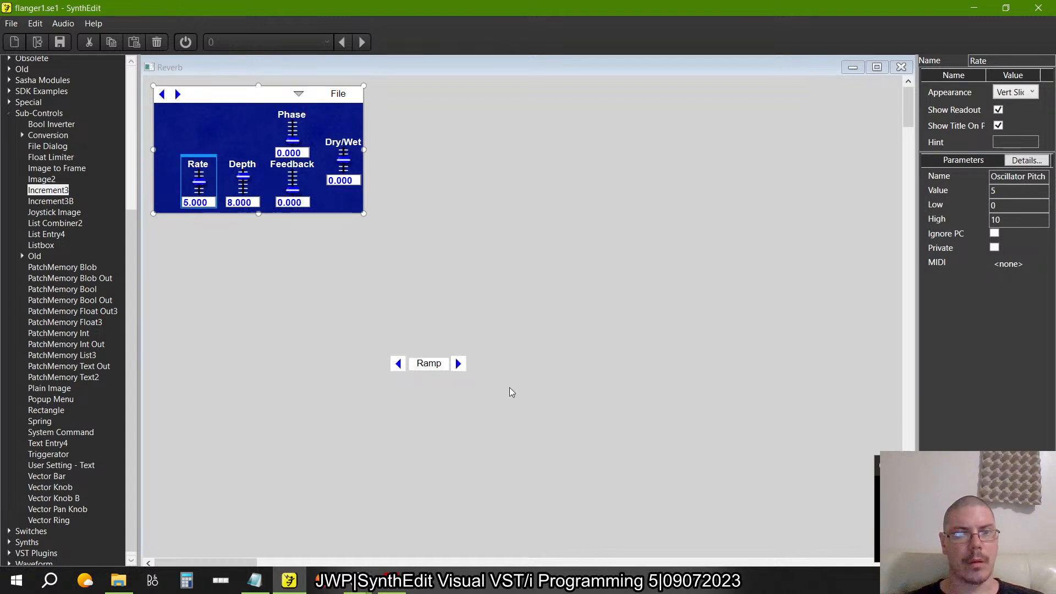
- Move the waveform label with both its arrows onto the blue panel above the Rate and Depth sliders
{"action": "left_click", "coordinate": [448, 368]}
{"action": "left_click_drag", "start_coordinate": [440, 355], "coordinate": [237, 124]}
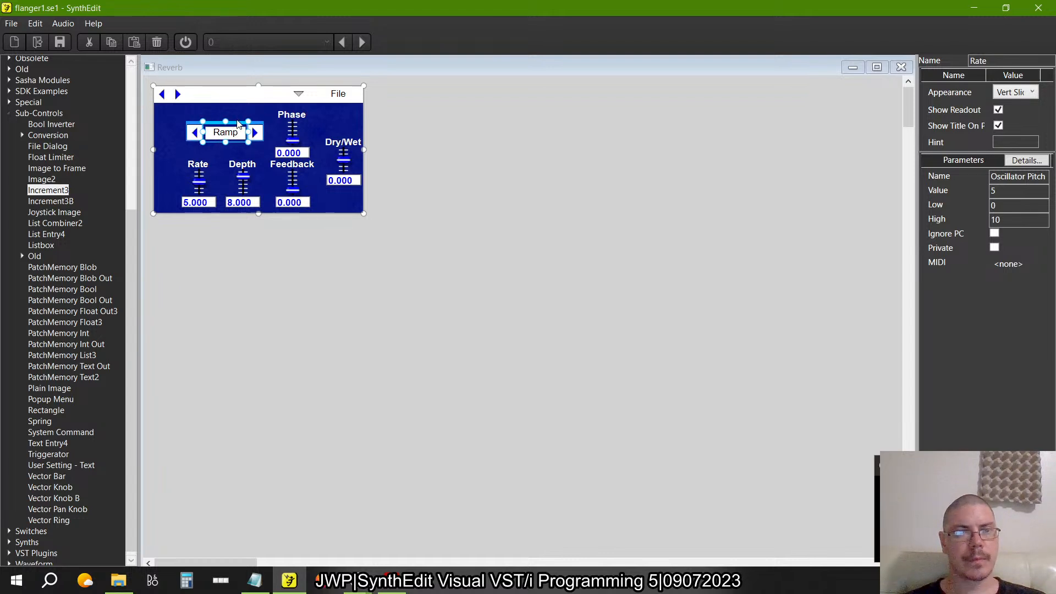
{"action": "left_click", "coordinate": [483, 355]}
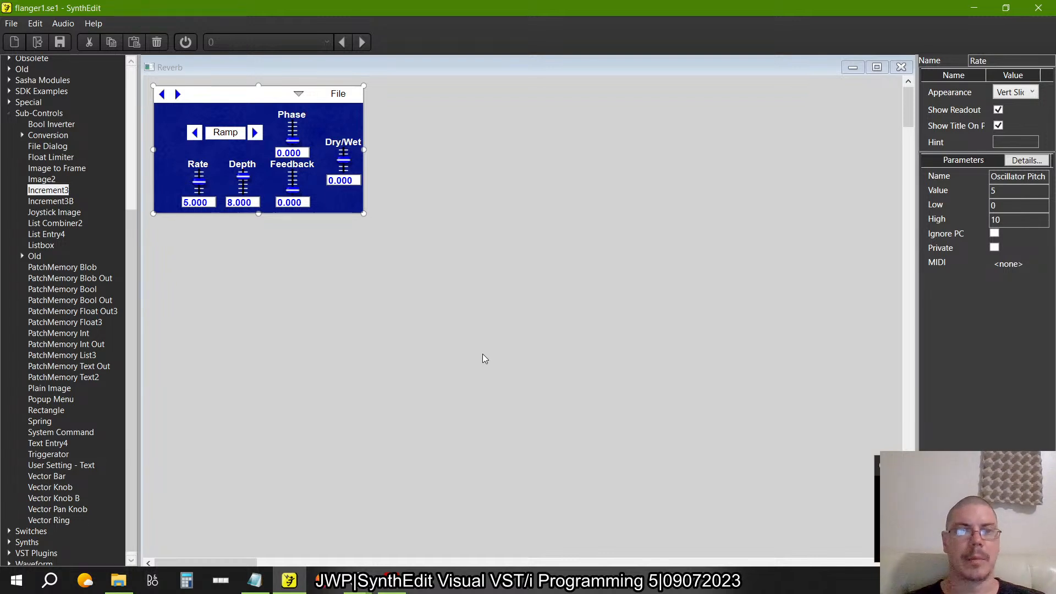
- Turn off snapping to the grid so the panel controls can be positioned freely
{"action": "scroll", "coordinate": [219, 142], "scroll_direction": "up", "scroll_amount": 3}
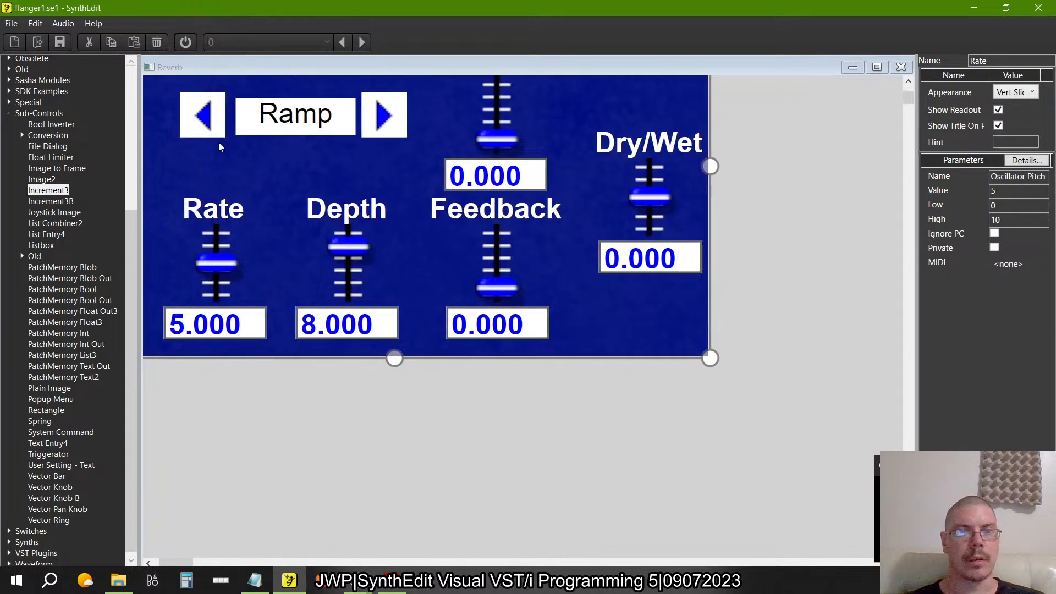
{"action": "left_click", "coordinate": [35, 24]}
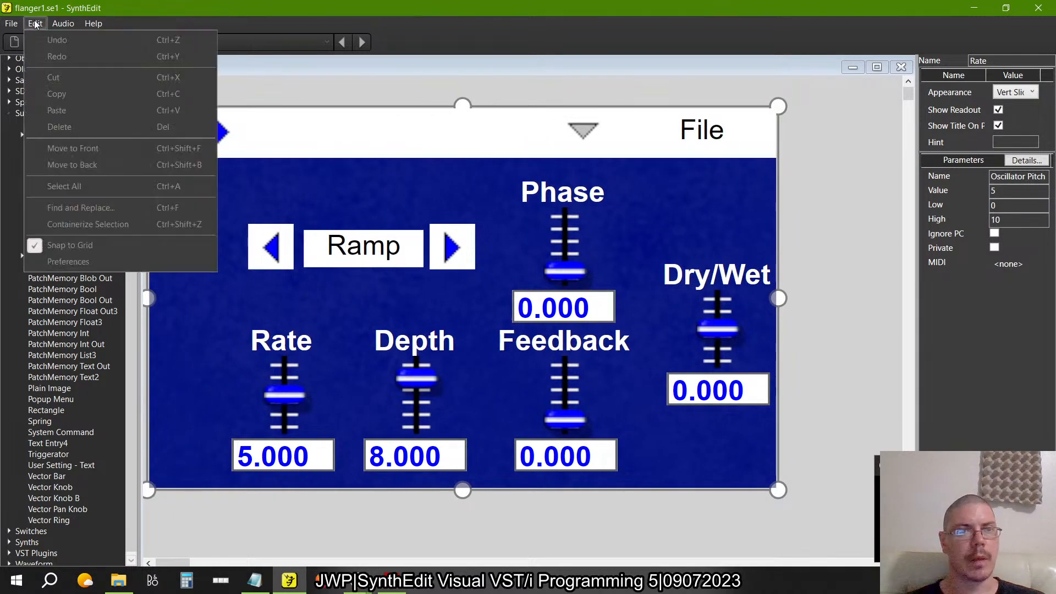
{"action": "left_click", "coordinate": [36, 25]}
{"action": "left_click", "coordinate": [36, 25]}
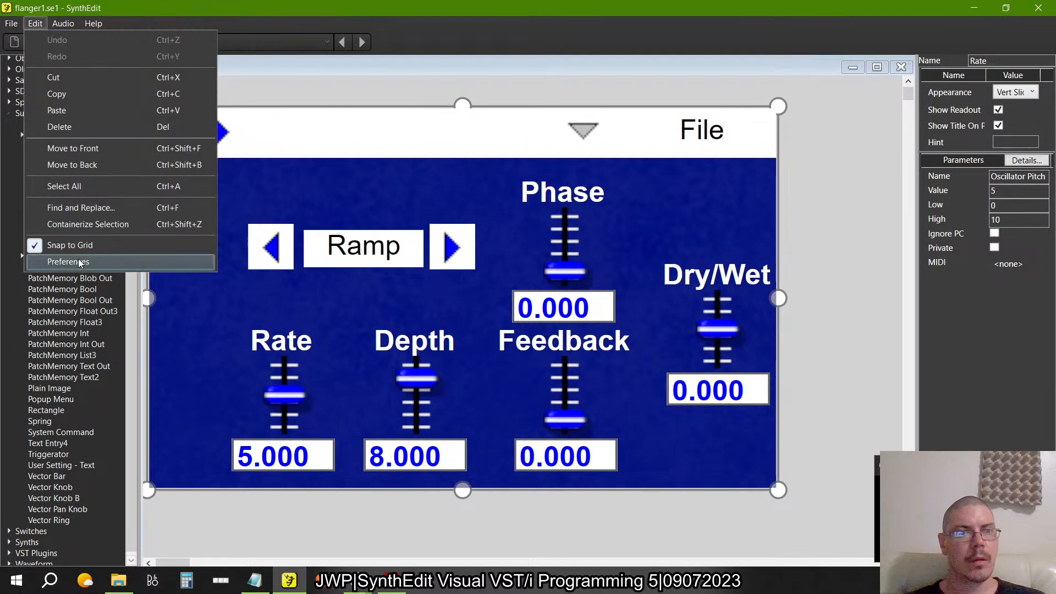
{"action": "left_click", "coordinate": [69, 246]}
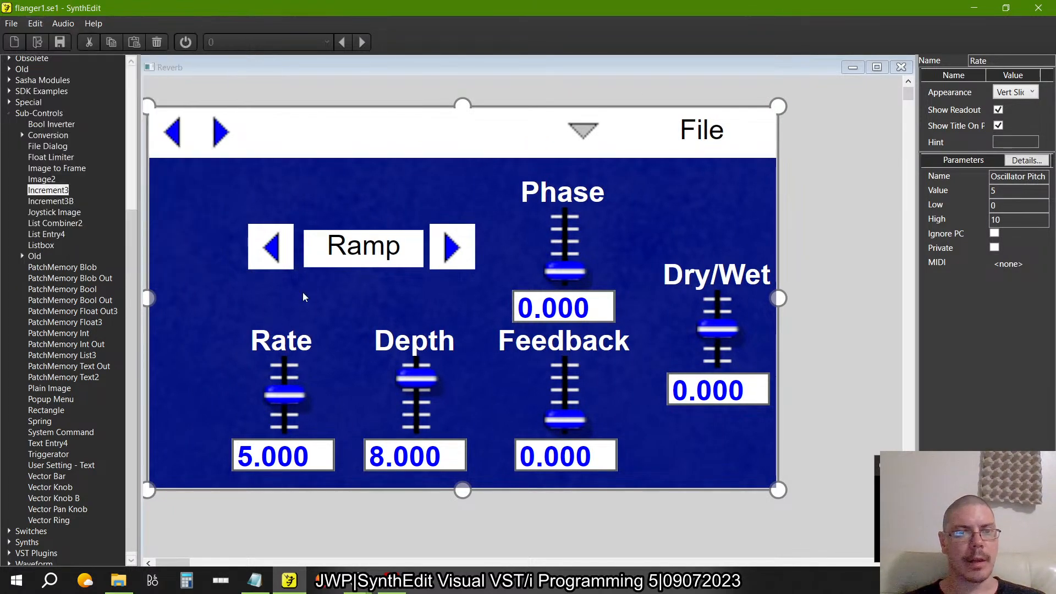
- Stretch the waveform label to the height of its arrows and nudge it level with them
{"action": "left_click", "coordinate": [341, 261]}
{"action": "left_click_drag", "start_coordinate": [361, 280], "coordinate": [361, 290]}
{"action": "key", "text": "Up"}
{"action": "key", "text": "Up"}
{"action": "key", "text": "Up"}
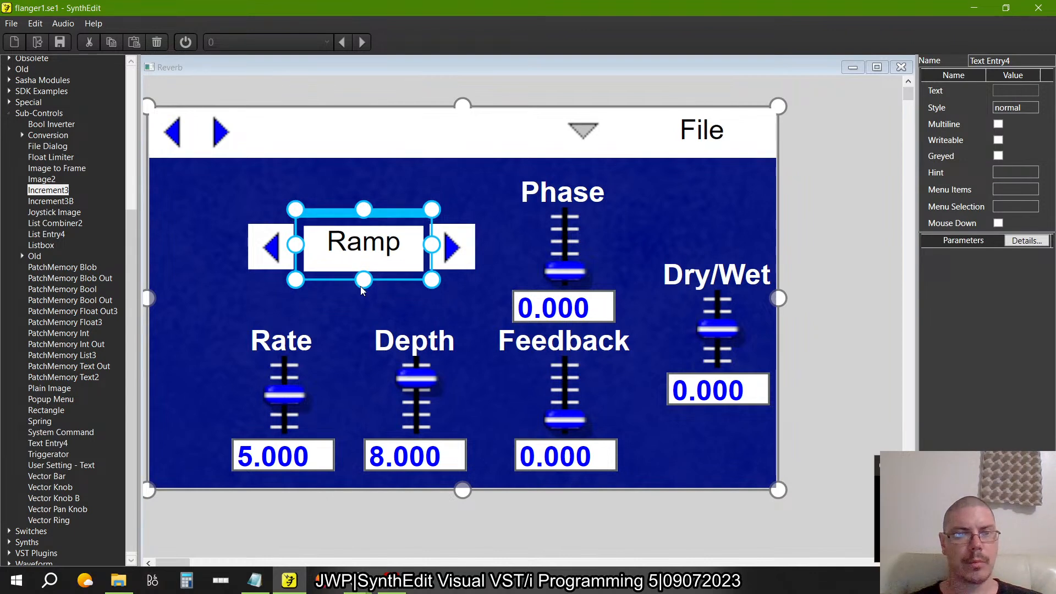
{"action": "left_click", "coordinate": [360, 286]}
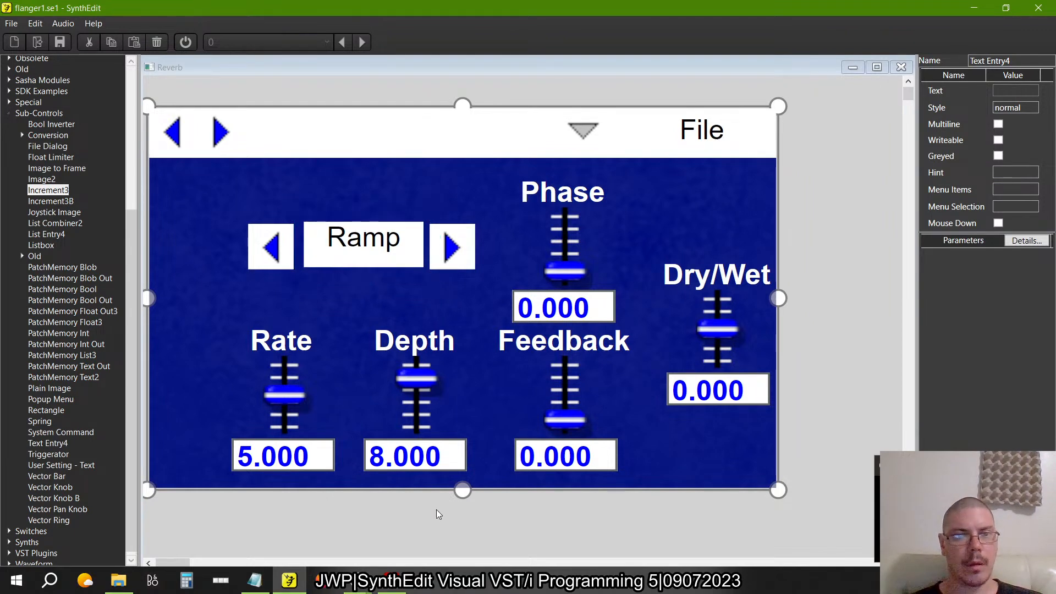
{"action": "left_click_drag", "start_coordinate": [359, 237], "coordinate": [357, 237]}
{"action": "key", "text": "Right"}
{"action": "key", "text": "Down"}
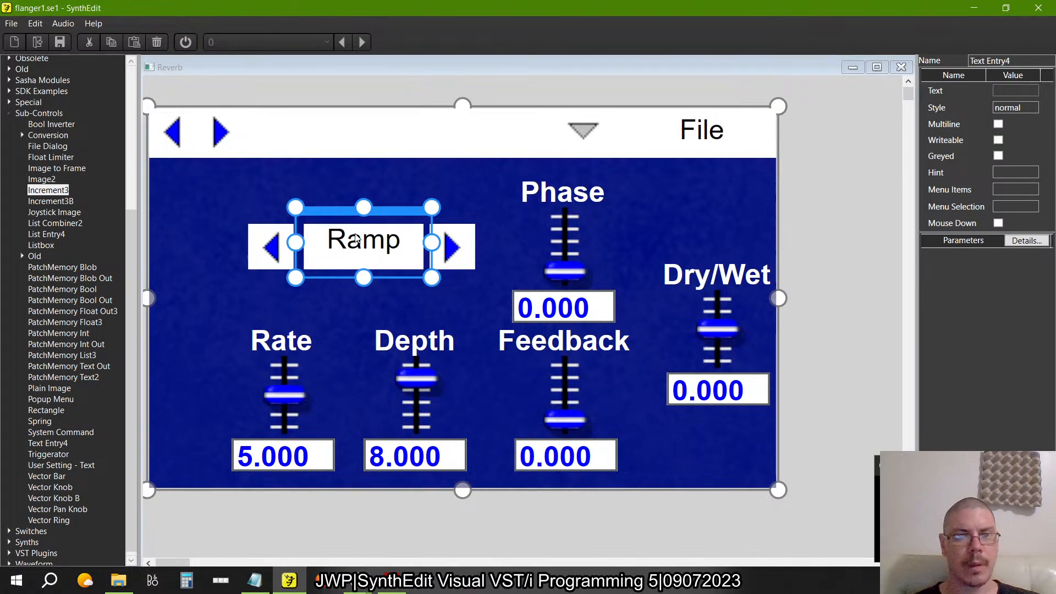
{"action": "left_click", "coordinate": [442, 523]}
- Nudge the left and right waveform arrows inward until they sit close against the label
{"action": "left_click", "coordinate": [268, 256]}
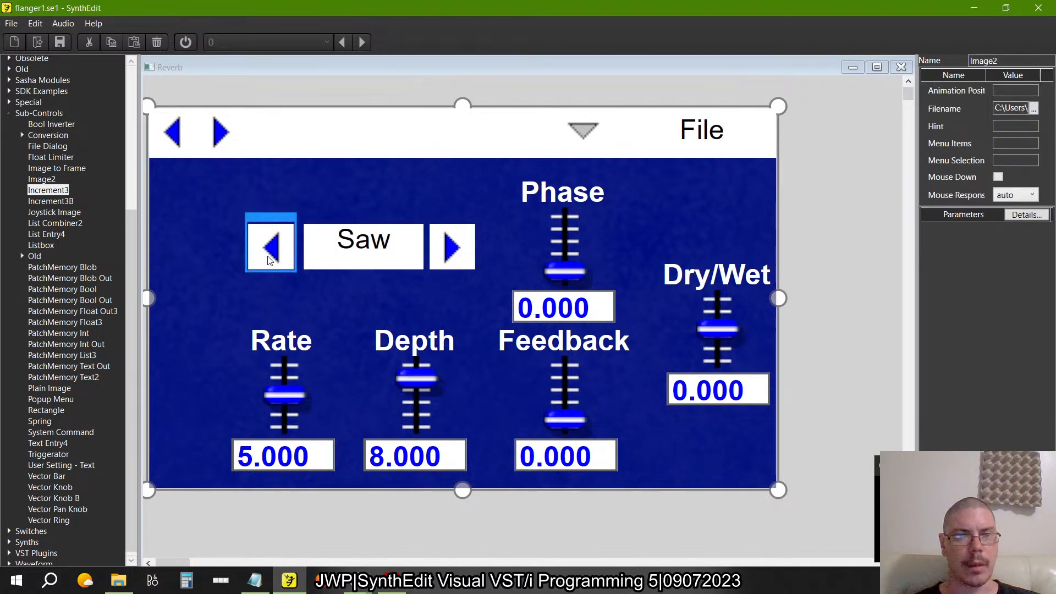
{"action": "key", "text": "Right"}
{"action": "key", "text": "Right"}
{"action": "key", "text": "Right"}
{"action": "key", "text": "Right"}
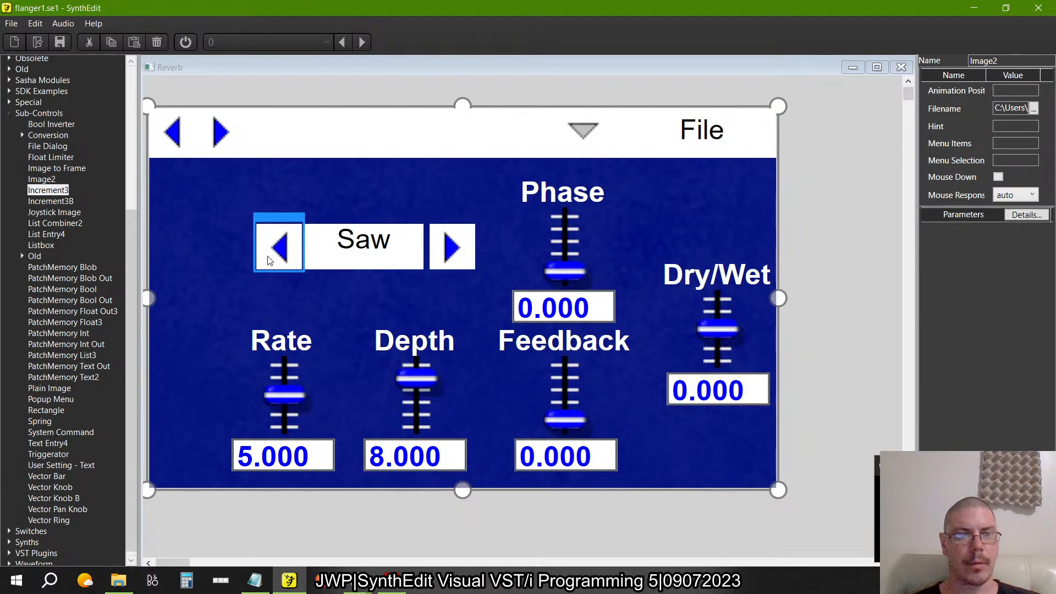
{"action": "left_click", "coordinate": [455, 266]}
{"action": "key", "text": "Left"}
{"action": "key", "text": "Left"}
{"action": "key", "text": "Left"}
{"action": "key", "text": "Left"}
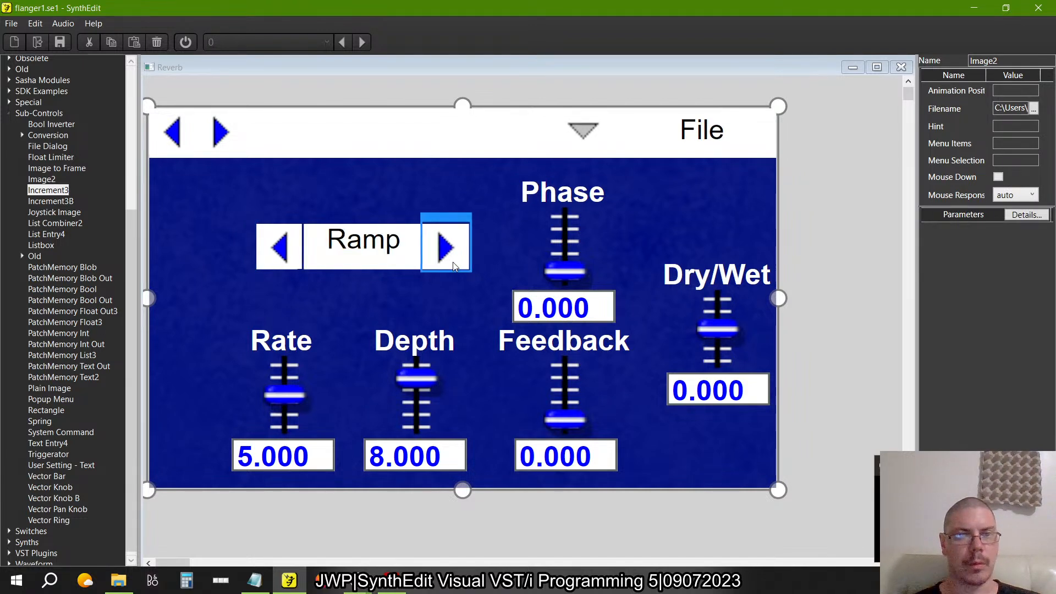
{"action": "key", "text": "Right"}
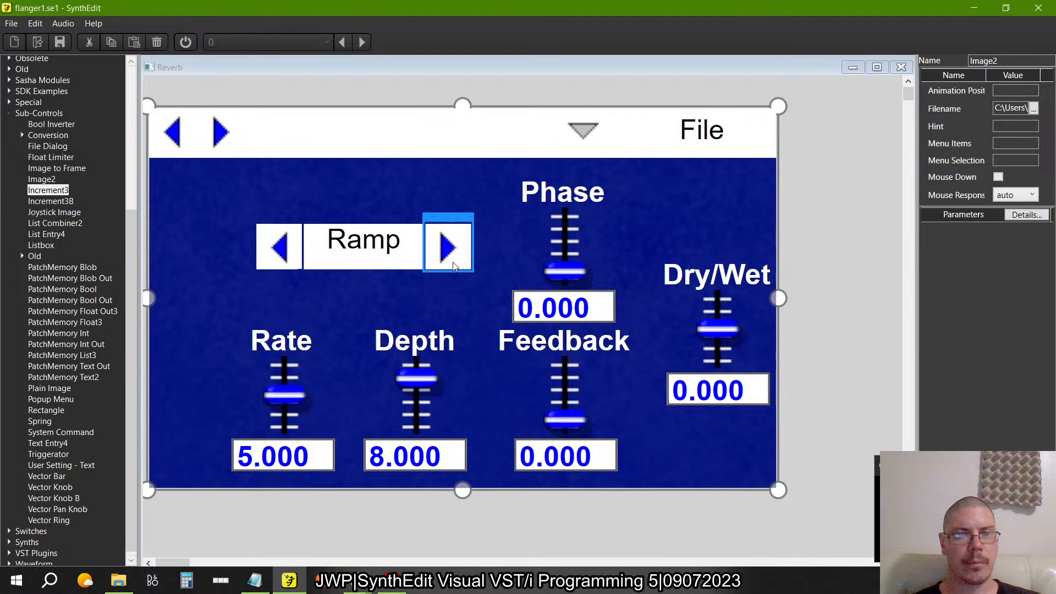
- Close the last gaps between the waveform arrows and the label, and return to the module structure
{"action": "left_click", "coordinate": [288, 258]}
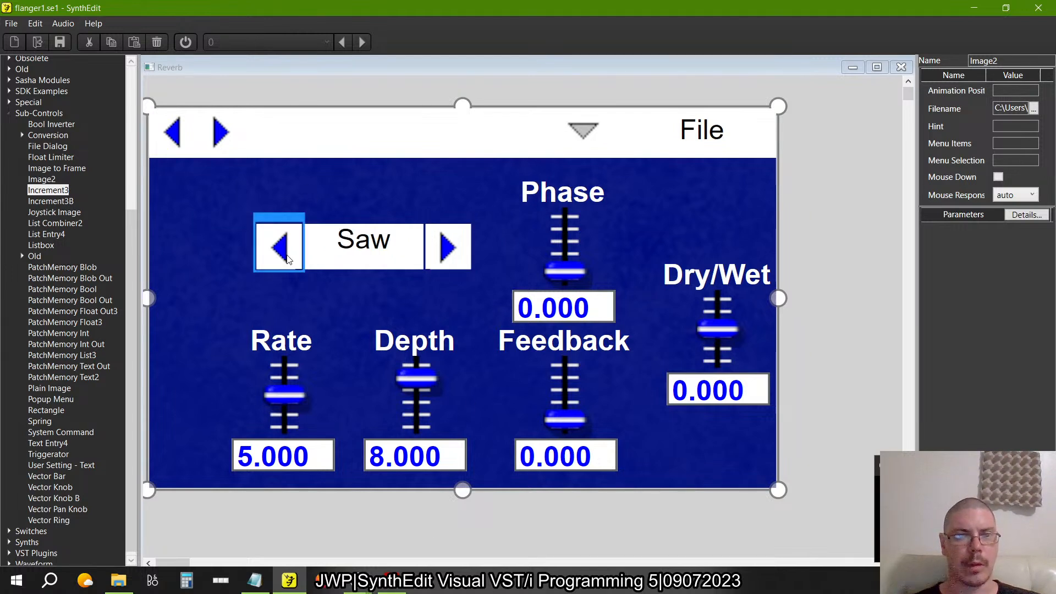
{"action": "key", "text": "Right"}
{"action": "left_click", "coordinate": [443, 258]}
{"action": "key", "text": "Left"}
{"action": "key", "text": "Left"}
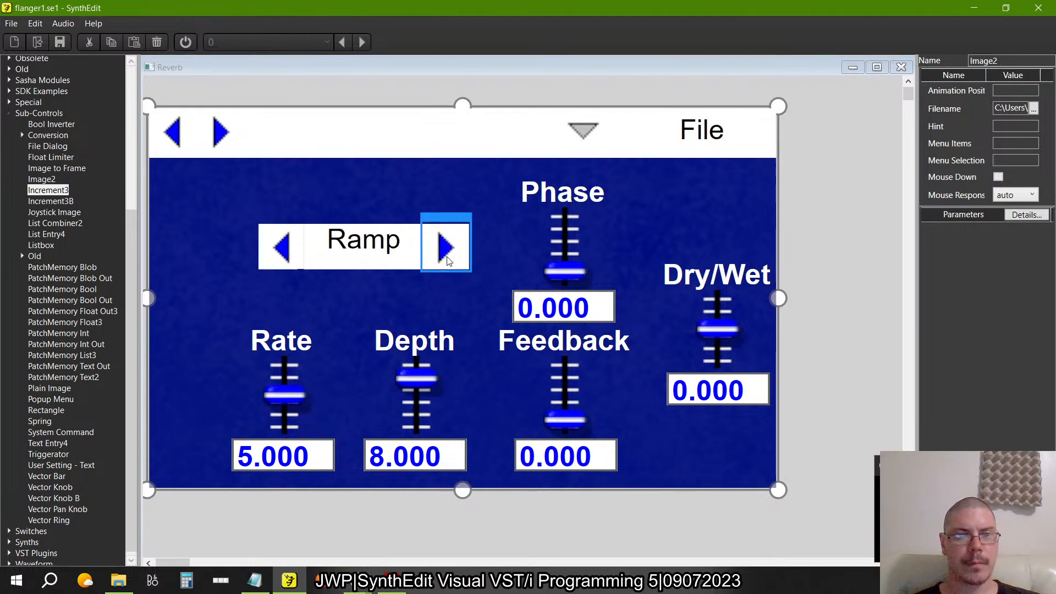
{"action": "left_click", "coordinate": [434, 513]}
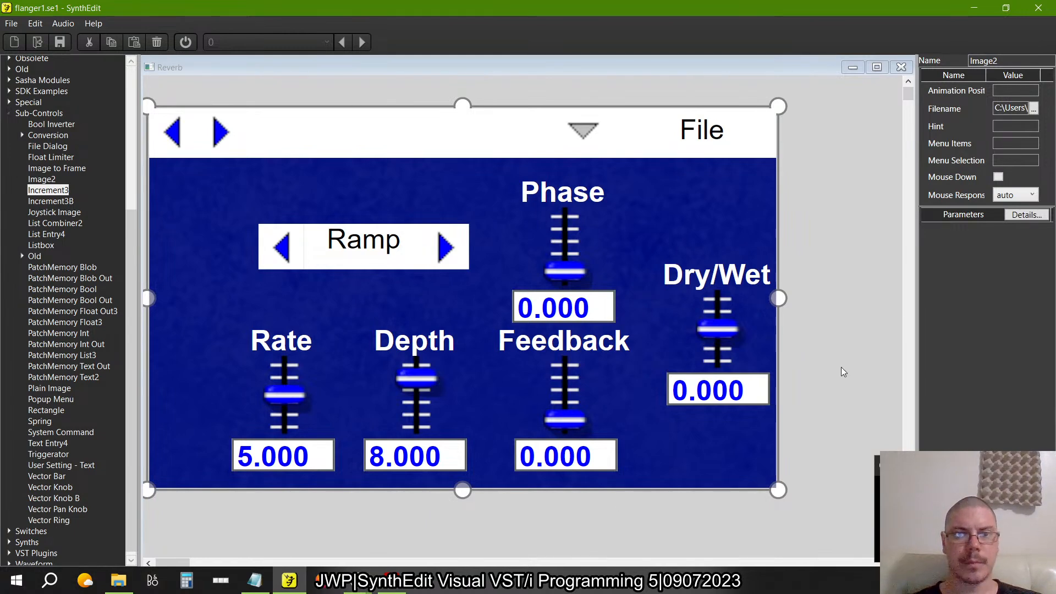
{"action": "scroll", "coordinate": [844, 365], "scroll_direction": "down", "scroll_amount": 3}
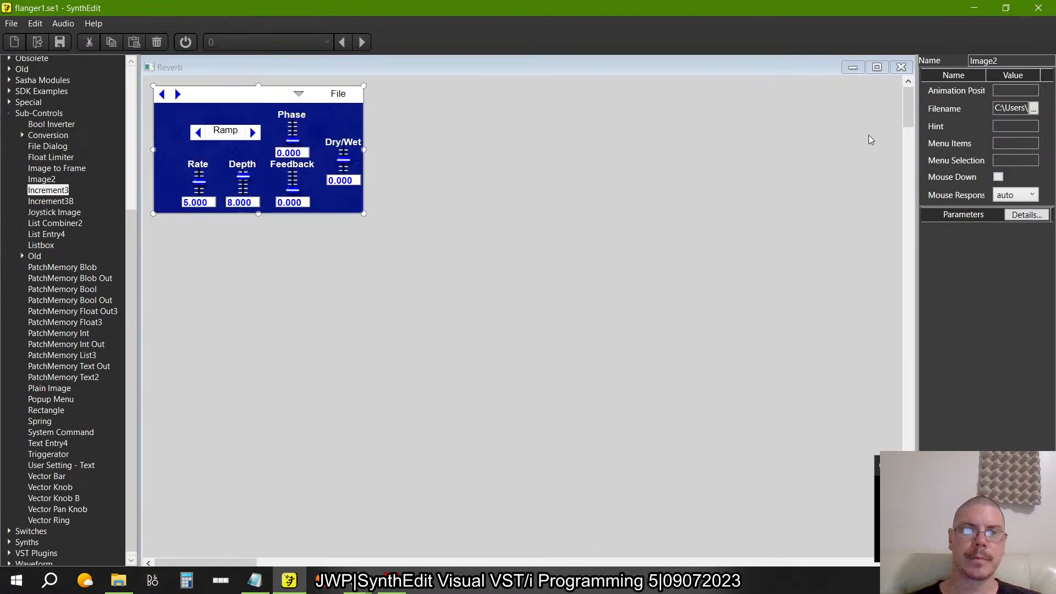
{"action": "left_click", "coordinate": [901, 67]}
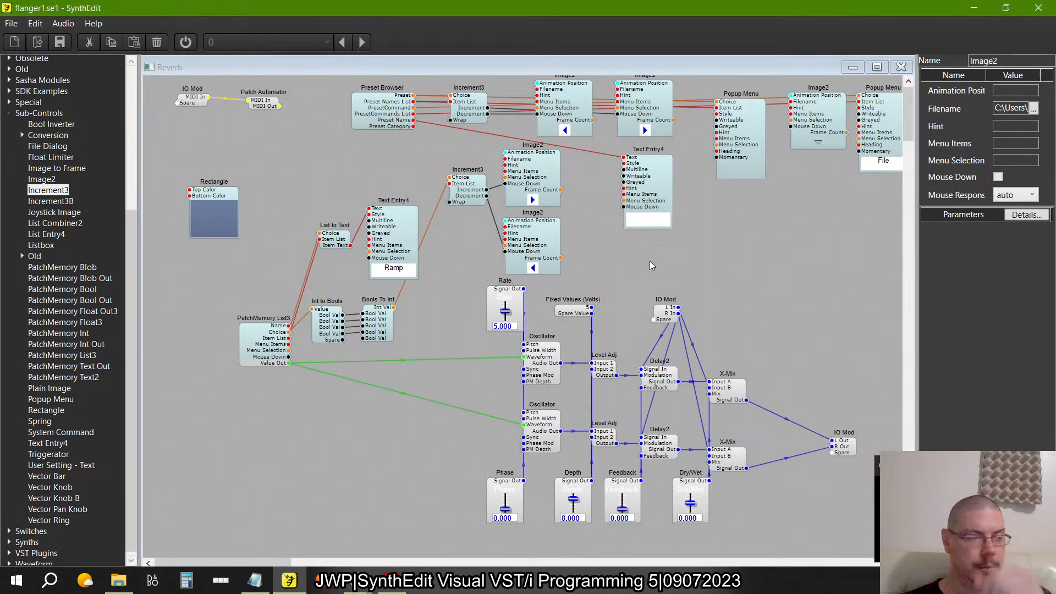
- Check the book's go-to file for this waveform selector and save the project under the new name flanger2.se1
{"action": "key", "text": "alt+Tab"}
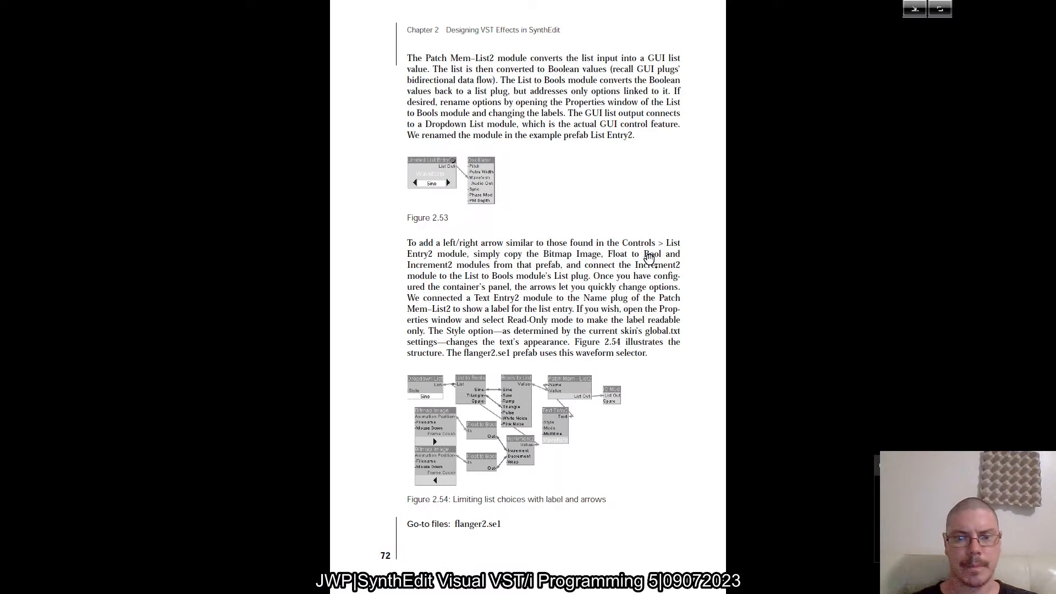
{"action": "key", "text": "alt+Tab"}
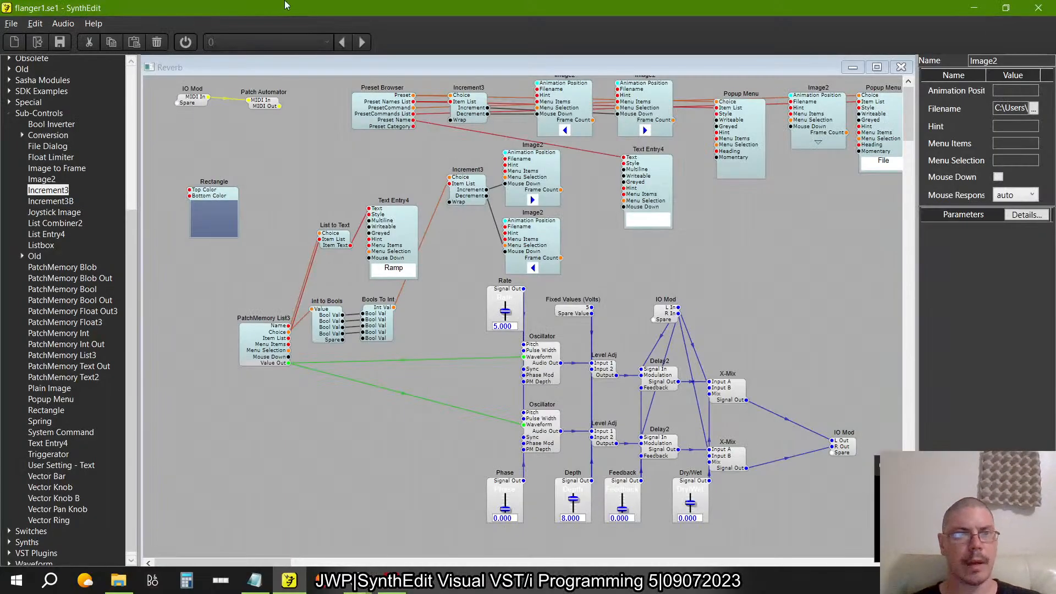
{"action": "left_click", "coordinate": [13, 24]}
{"action": "left_click", "coordinate": [35, 111]}
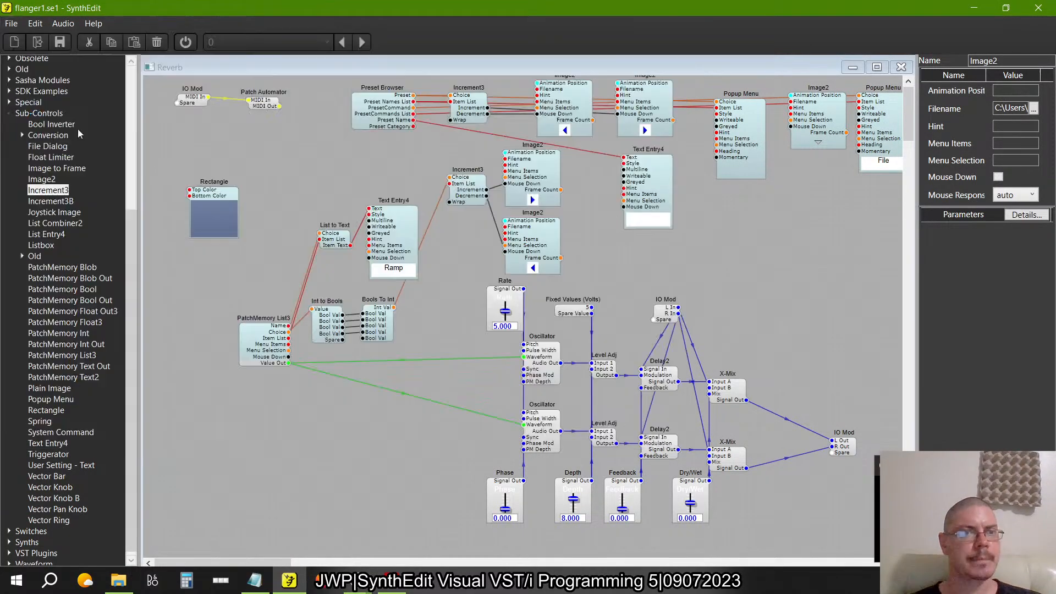
{"action": "left_click", "coordinate": [328, 322]}
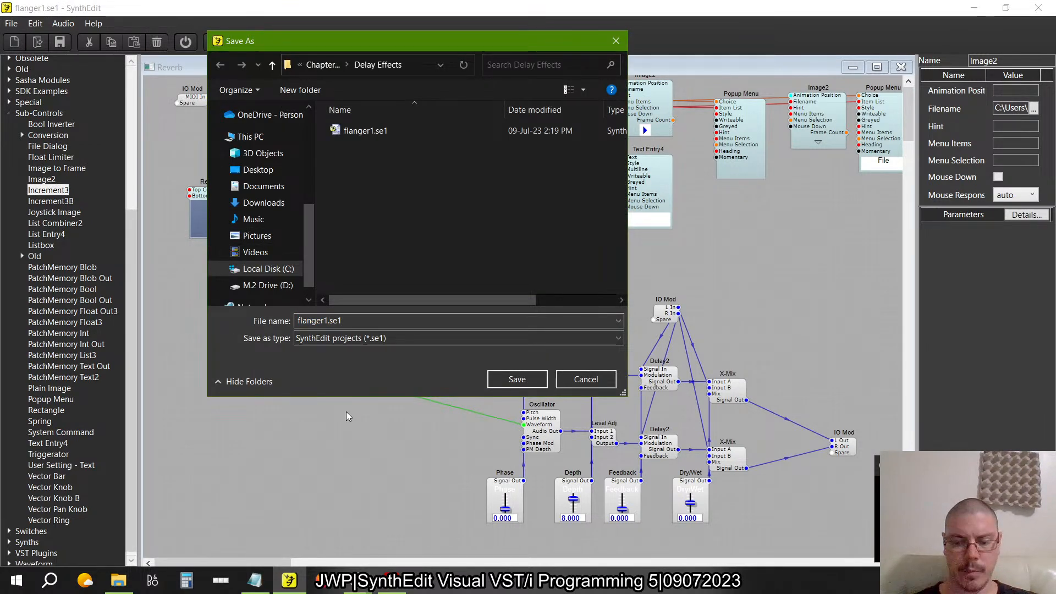
{"action": "key", "text": "BackSpace"}
{"action": "type", "text": "2"}
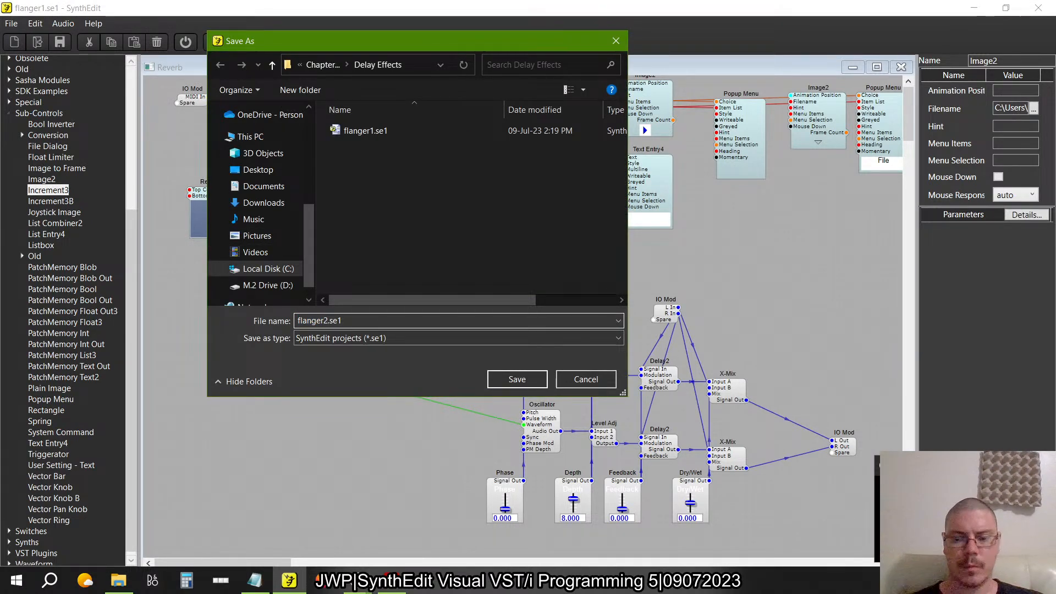
{"action": "key", "text": "Return"}
- Switch to the book and read page 73 on making modulation more variable, with Figure 2.55
{"action": "key", "text": "alt+Tab"}
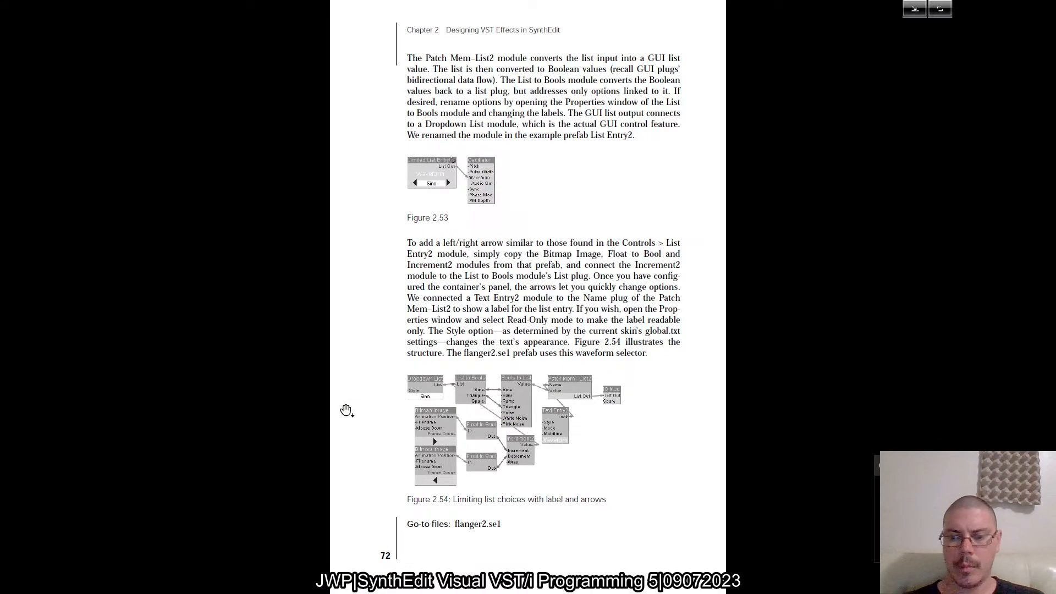
{"action": "scroll", "coordinate": [347, 411], "scroll_direction": "down", "scroll_amount": 1}
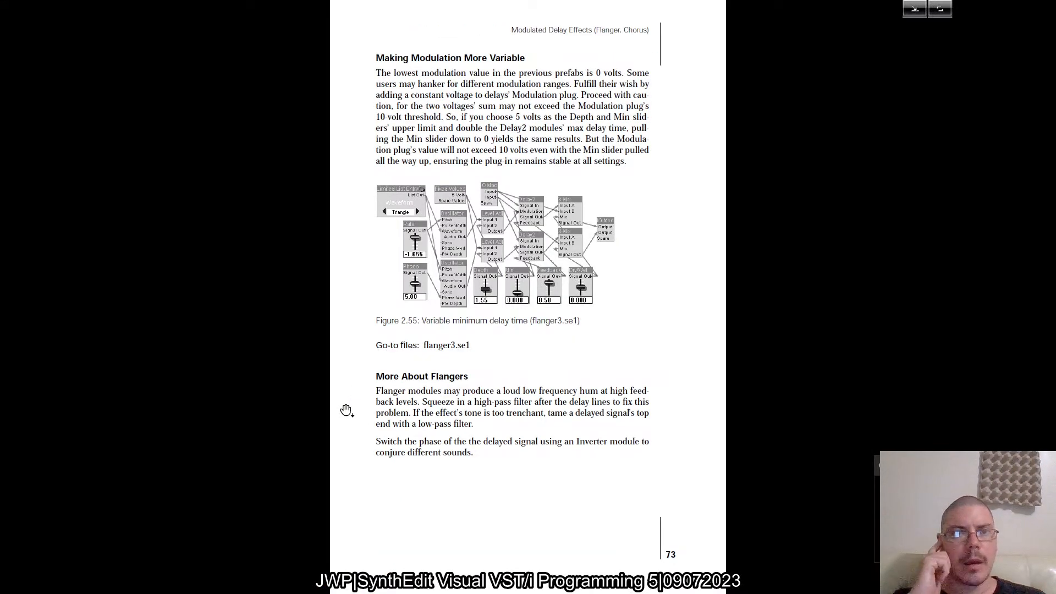
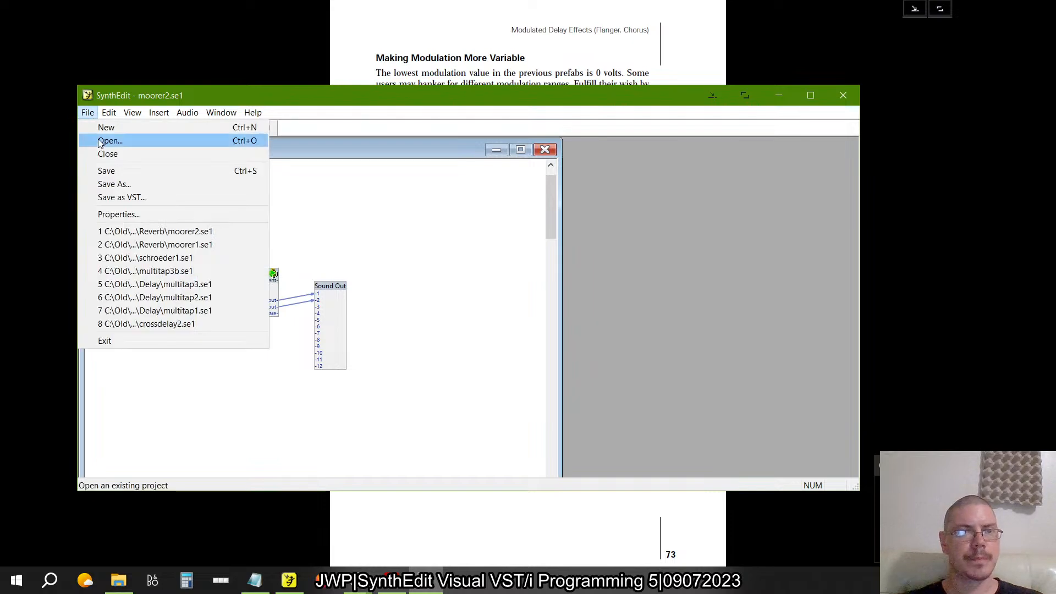
- In the older SynthEdit, open the reference project flanger3.se1 from the BookExamples DelayMod folder
{"action": "left_click", "coordinate": [106, 139]}
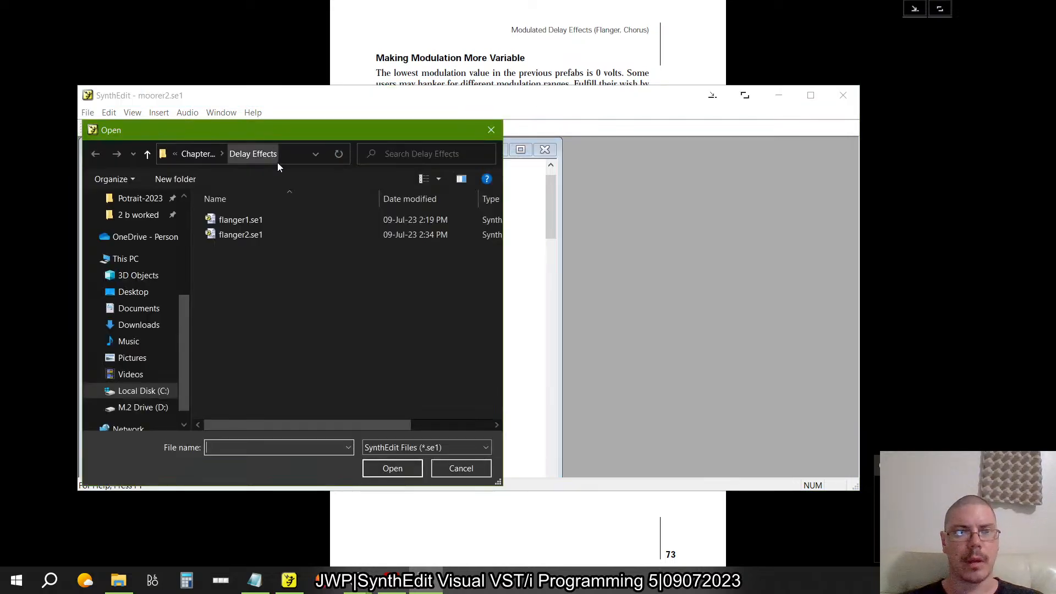
{"action": "left_click", "coordinate": [303, 155]}
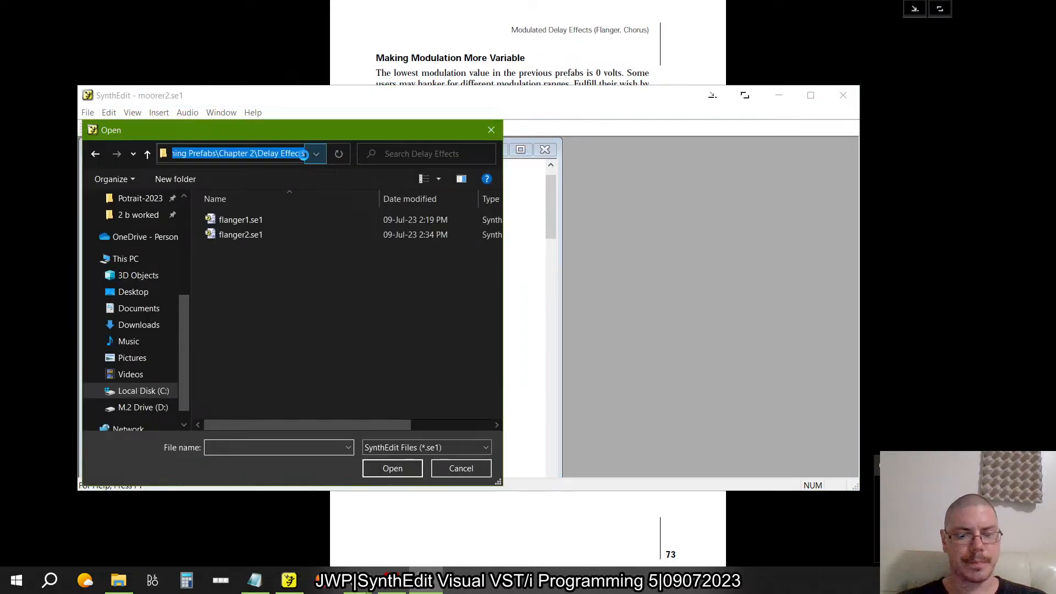
{"action": "left_click", "coordinate": [316, 154]}
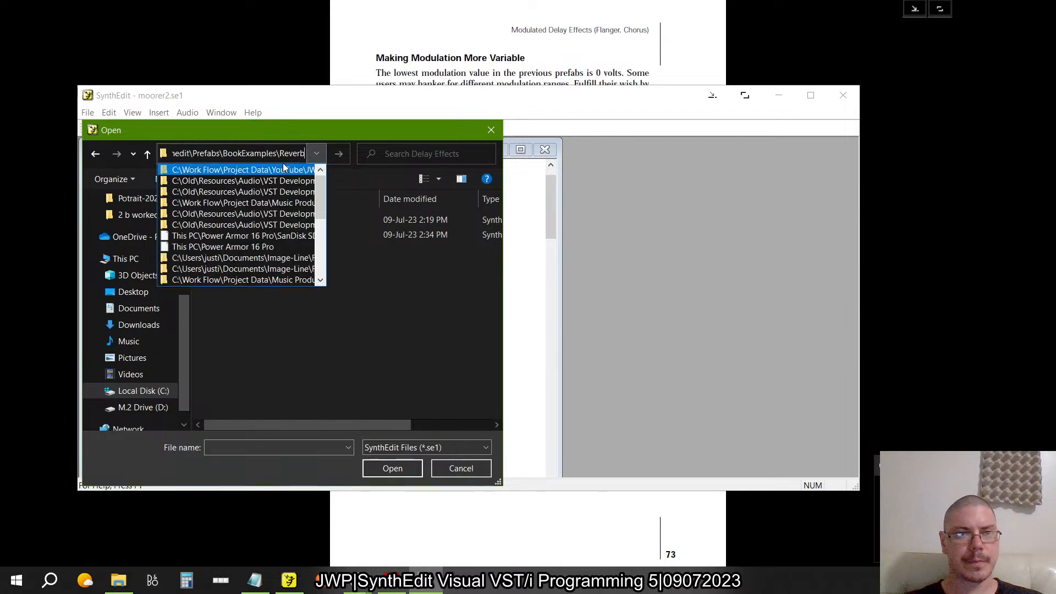
{"action": "left_click", "coordinate": [283, 163]}
{"action": "left_click", "coordinate": [238, 155]}
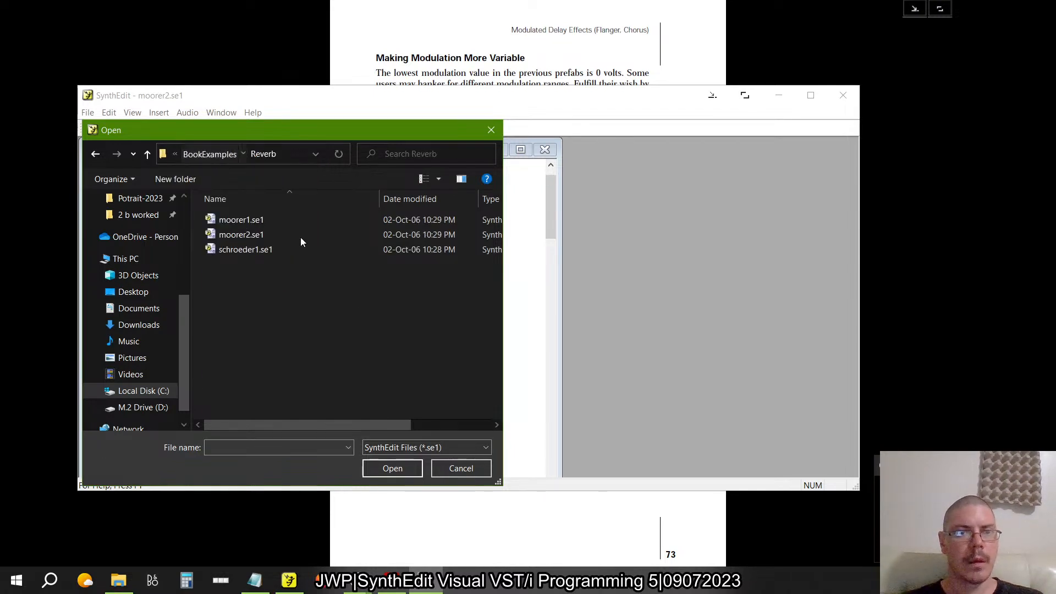
{"action": "scroll", "coordinate": [259, 279], "scroll_direction": "down", "scroll_amount": 1}
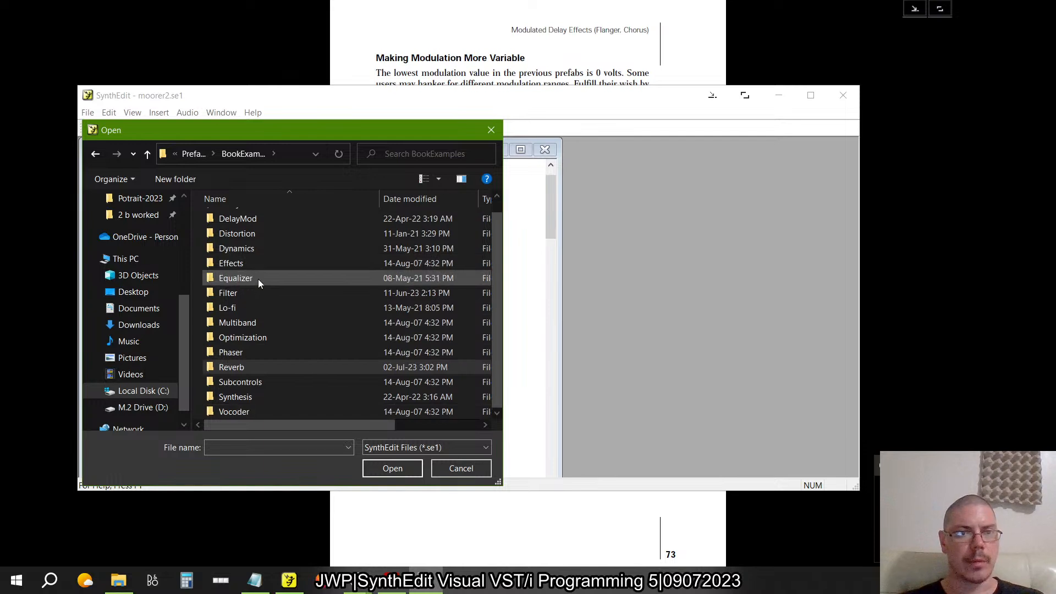
{"action": "scroll", "coordinate": [259, 279], "scroll_direction": "up", "scroll_amount": 1}
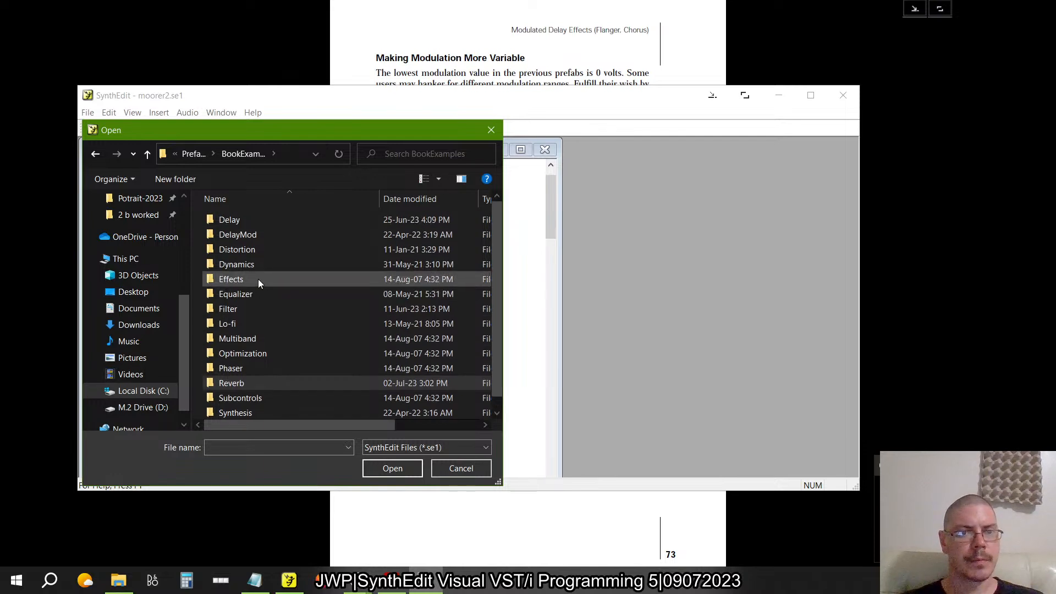
{"action": "double_click", "coordinate": [236, 237]}
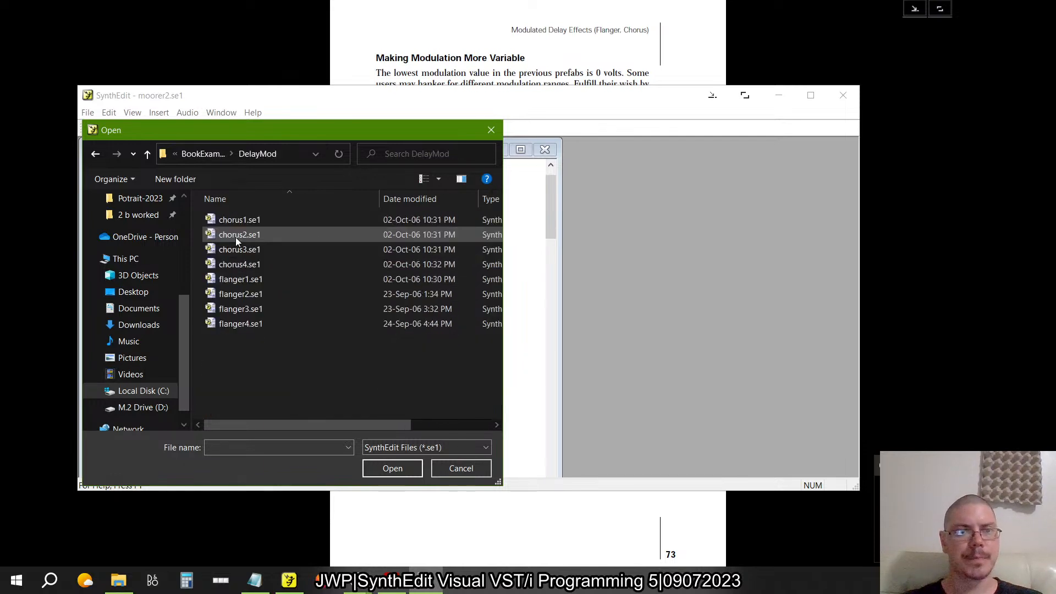
{"action": "left_click", "coordinate": [259, 310]}
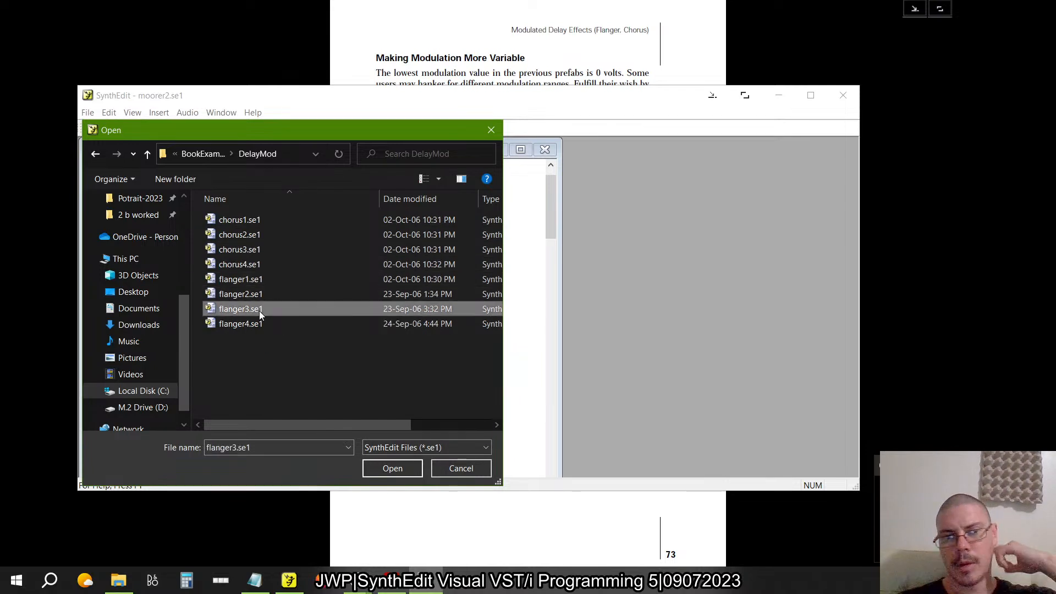
{"action": "left_click", "coordinate": [392, 468]}
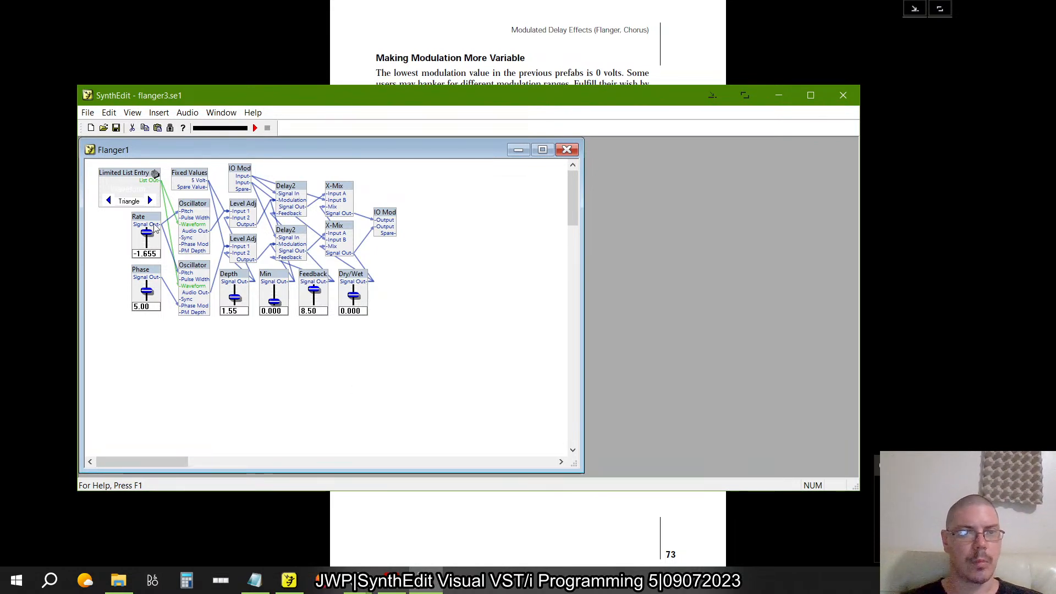
- Inspect the properties of the Rate slider in the flanger3.se1 reference structure and close them
{"action": "right_click", "coordinate": [147, 219]}
{"action": "left_click", "coordinate": [210, 432]}
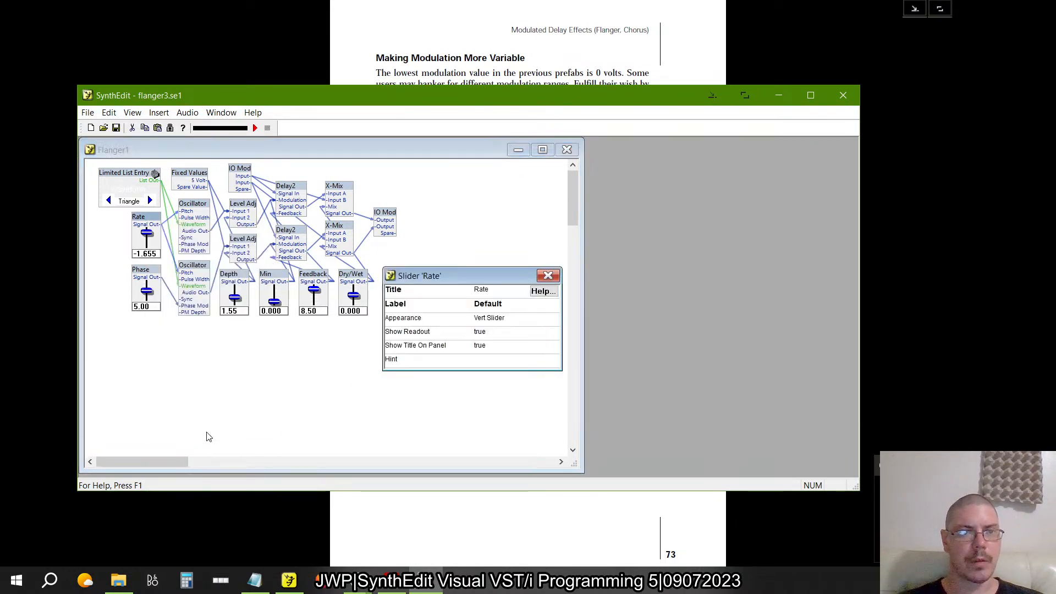
{"action": "left_click", "coordinate": [548, 275]}
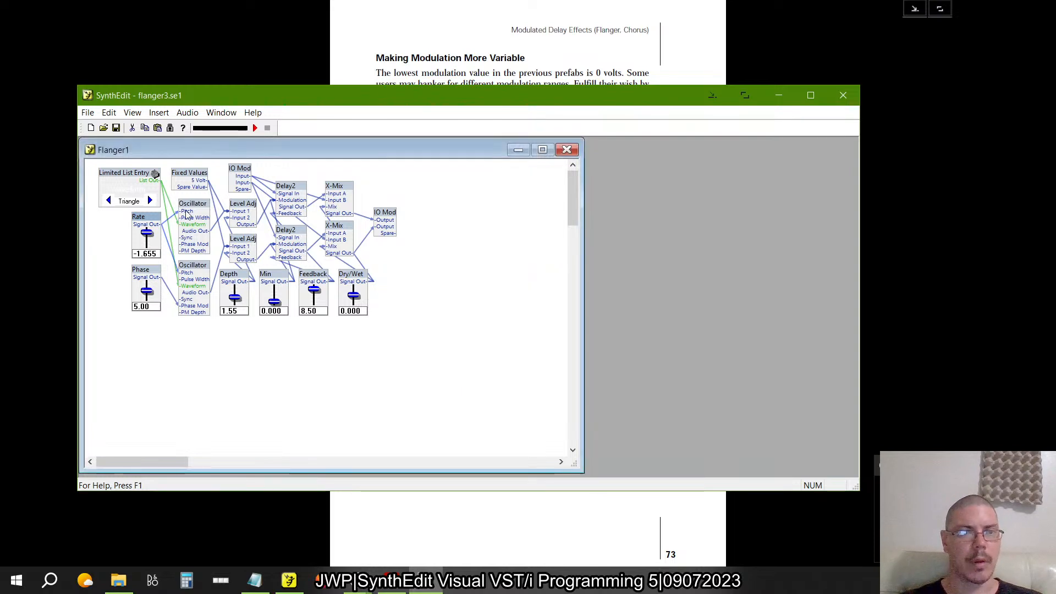
- Look up the Rate slider's range in the flanger3.se1 automation settings and set Rate's low limit in flanger2.se1 to -10.425
{"action": "right_click", "coordinate": [143, 216]}
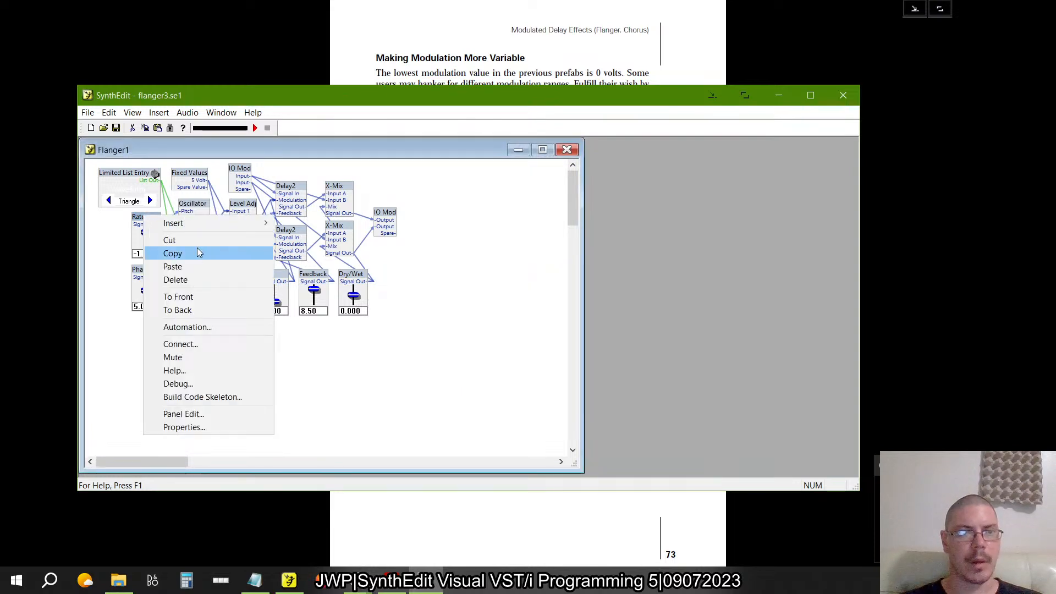
{"action": "left_click", "coordinate": [203, 328]}
{"action": "left_click_drag", "start_coordinate": [490, 298], "coordinate": [601, 160]}
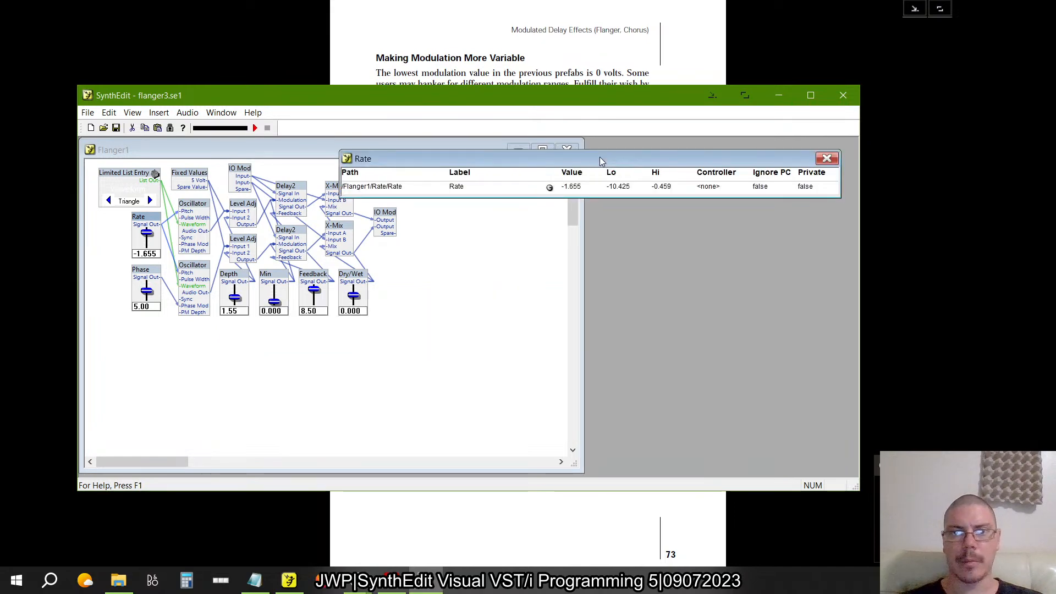
{"action": "double_click", "coordinate": [619, 187]}
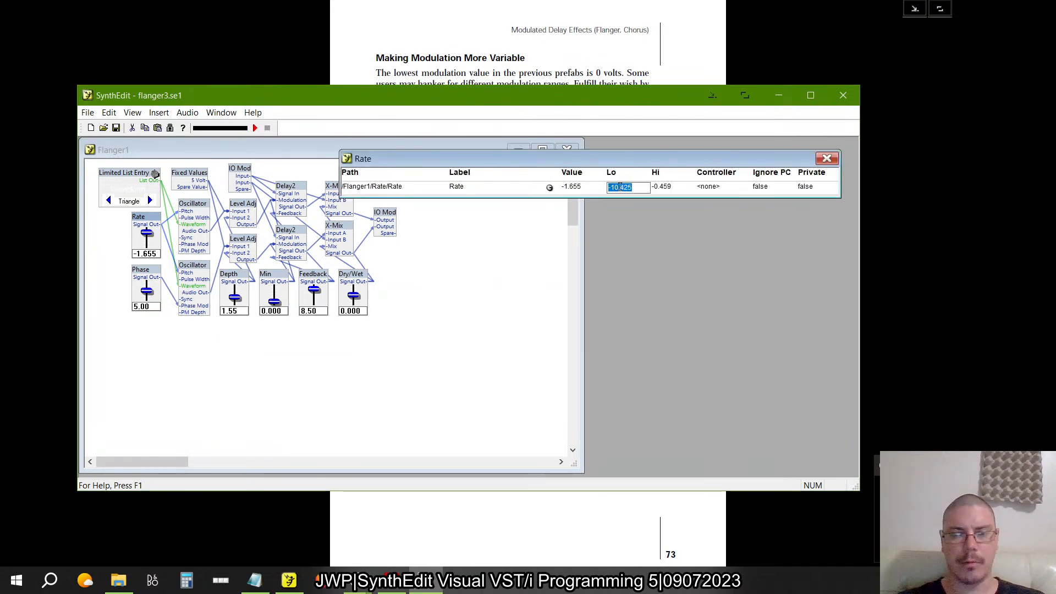
{"action": "key", "text": "alt+Tab"}
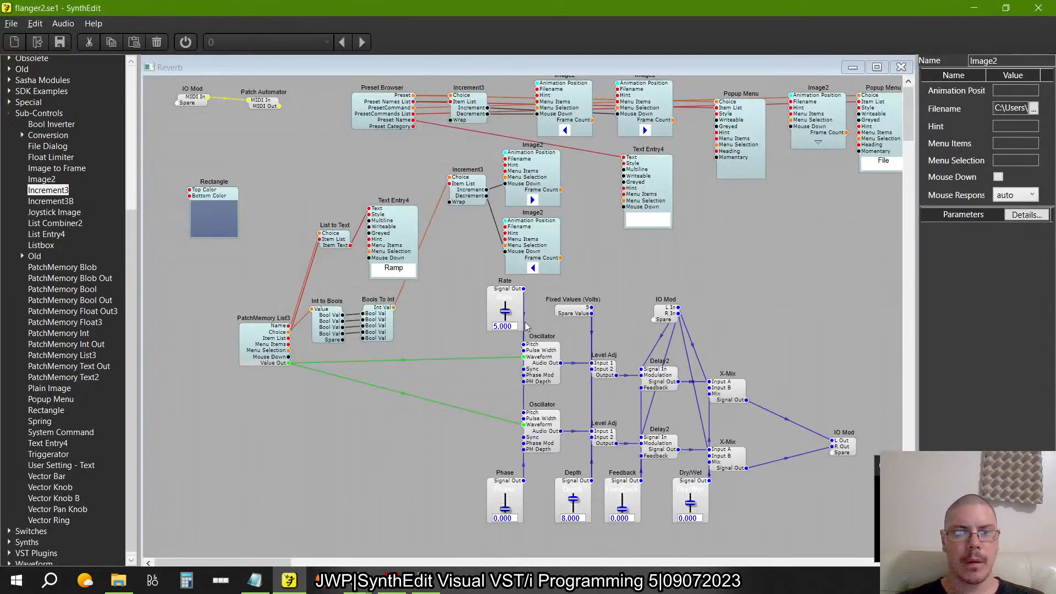
{"action": "key", "text": "alt+Tab"}
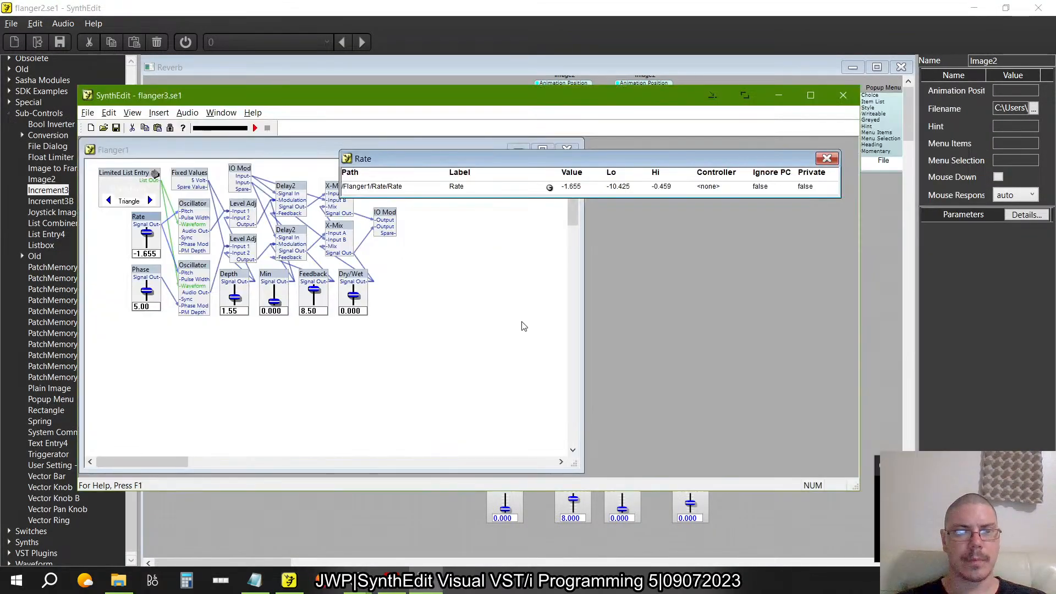
{"action": "key", "text": "alt+Tab"}
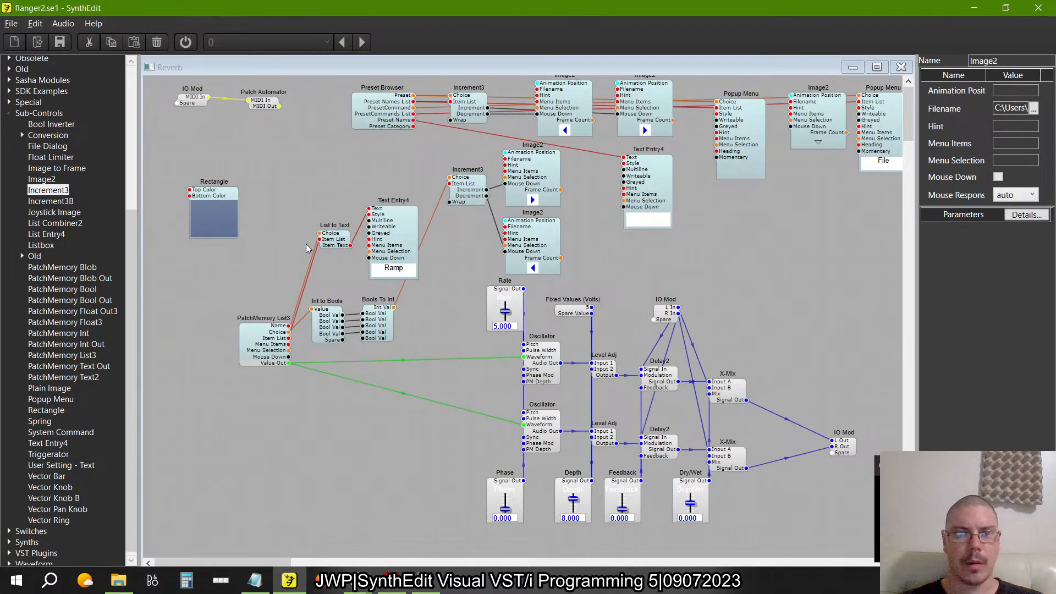
{"action": "left_click", "coordinate": [507, 295]}
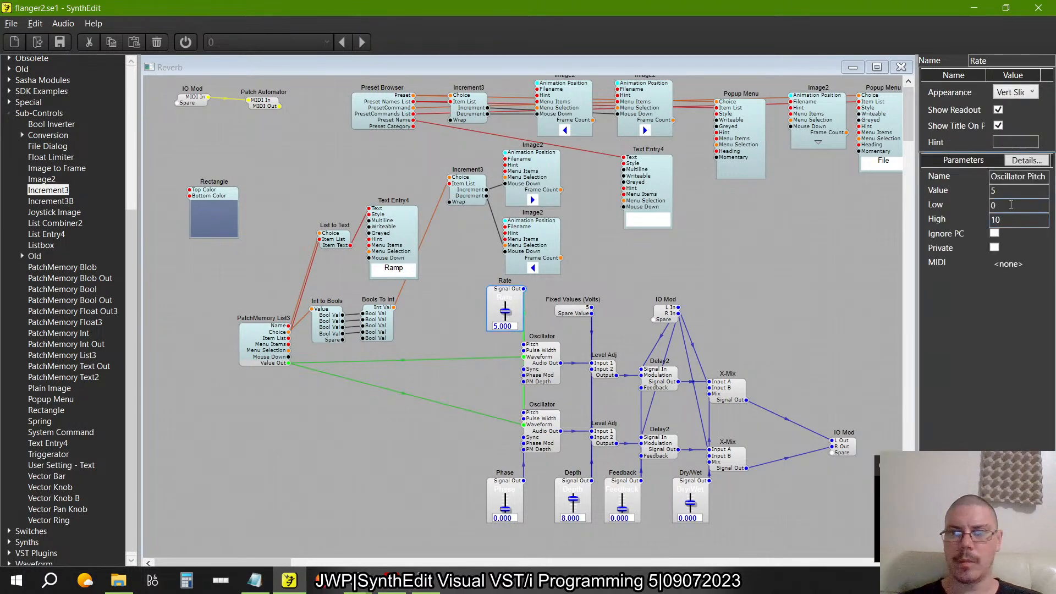
{"action": "double_click", "coordinate": [1011, 205]}
{"action": "type", "text": "-10.425"}
- Copy the high limit of the reference Rate slider and set Rate's high limit in flanger2.se1 to -0.459
{"action": "key", "text": "alt+Tab"}
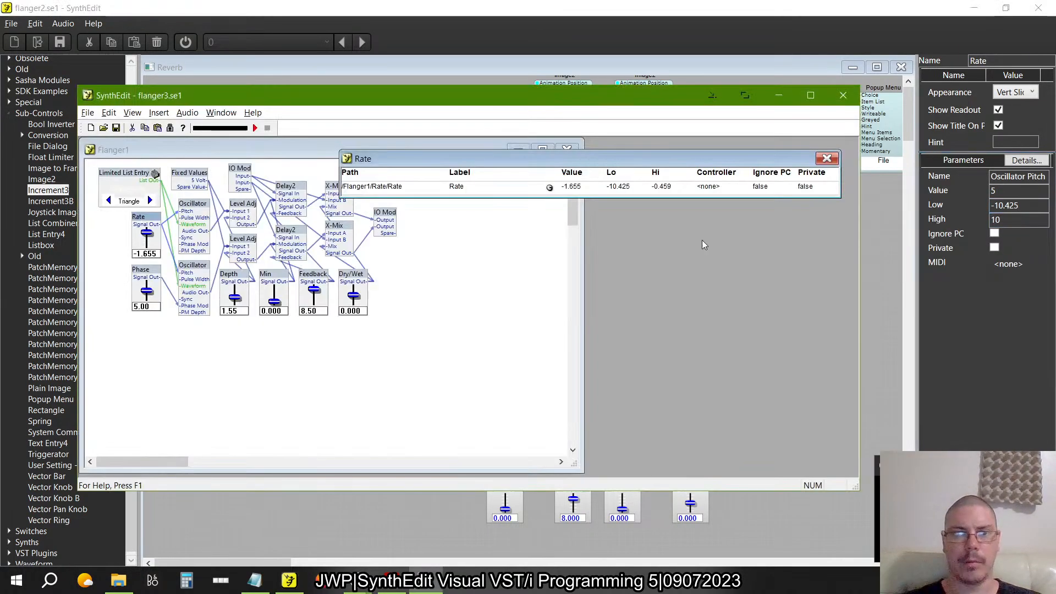
{"action": "double_click", "coordinate": [663, 186]}
{"action": "key", "text": "ctrl+c"}
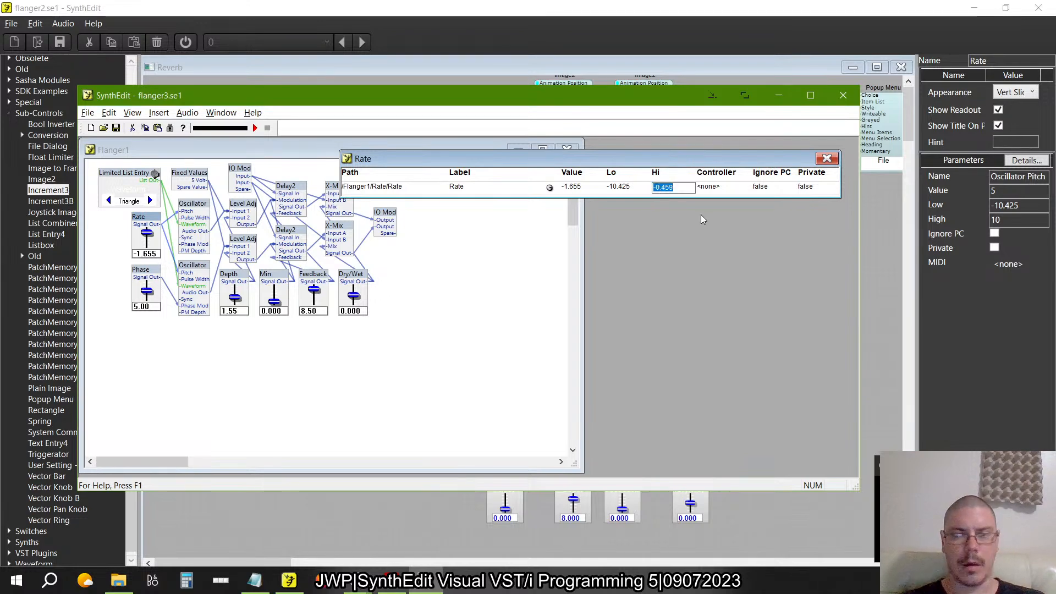
{"action": "key", "text": "alt+Tab"}
{"action": "key", "text": "ctrl+v"}
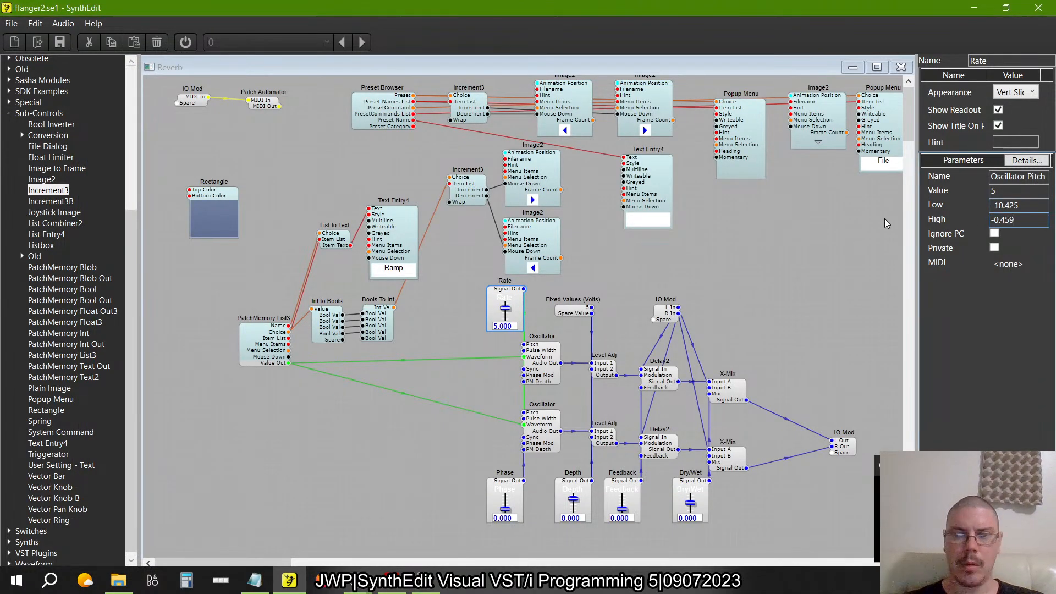
{"action": "key", "text": "Tab"}
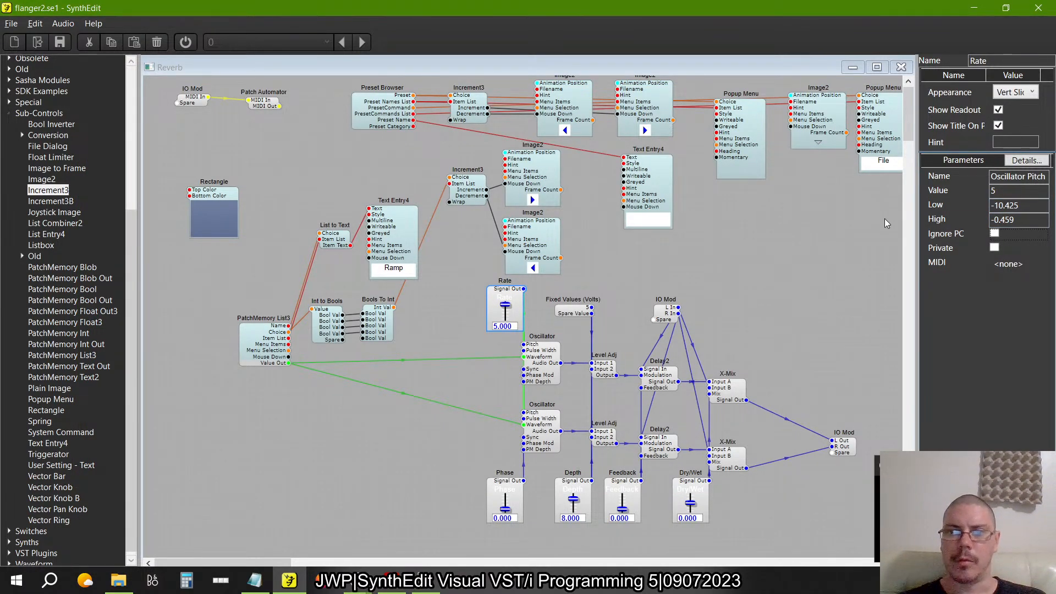
- Match the reference by setting the value of the Rate slider in flanger2.se1 to -1.655
{"action": "key", "text": "alt+Tab"}
{"action": "key", "text": "alt+Tab"}
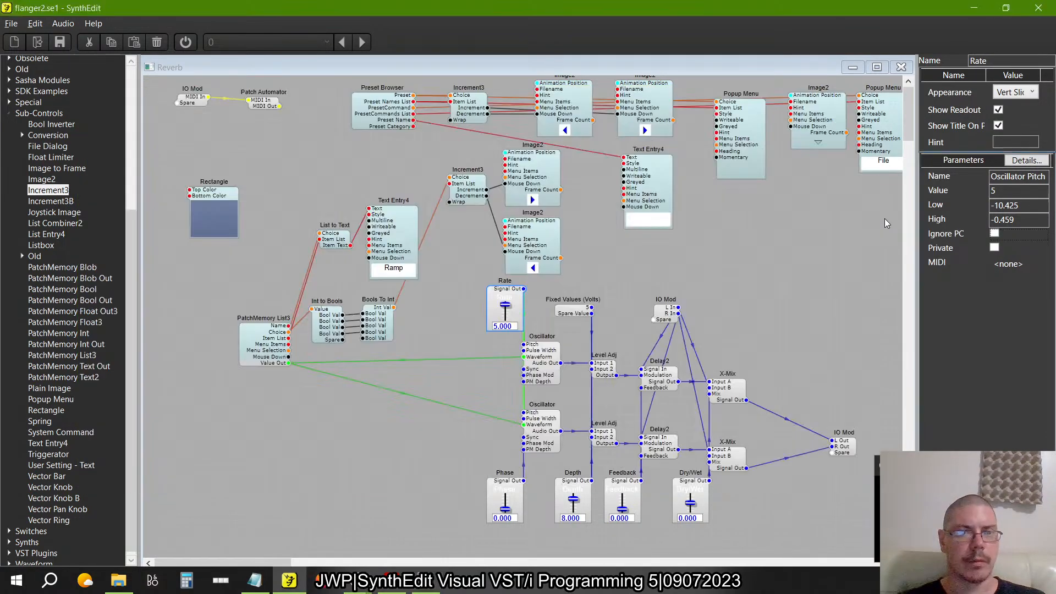
{"action": "left_click", "coordinate": [502, 327]}
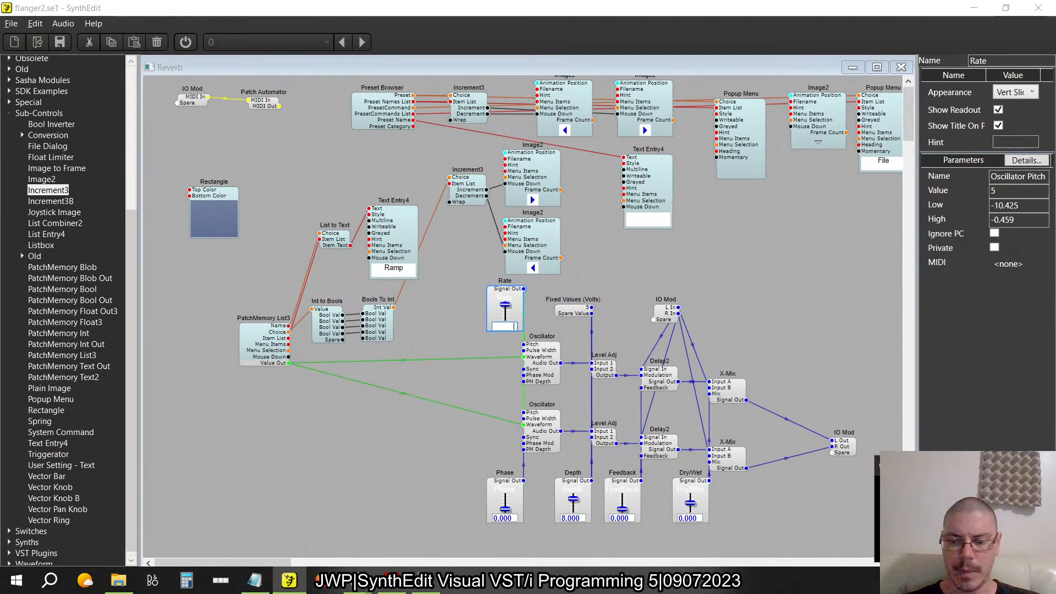
{"action": "type", "text": "-1.655"}
{"action": "key", "text": "Return"}
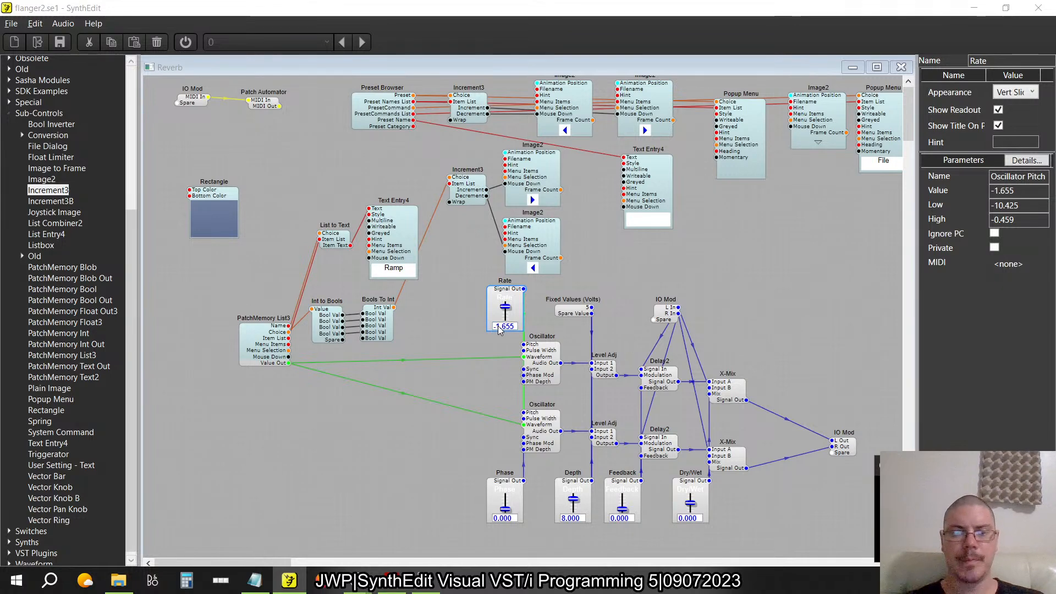
- Check the automation ranges of the Phase and Depth sliders in the flanger3.se1 reference
{"action": "key", "text": "alt+Tab"}
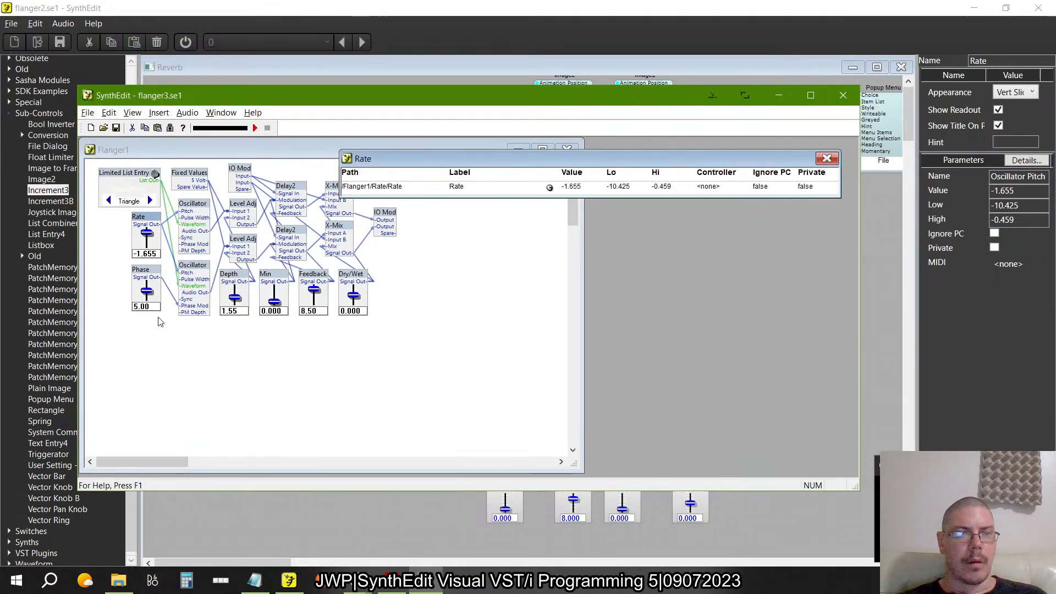
{"action": "left_click", "coordinate": [827, 159]}
{"action": "right_click", "coordinate": [147, 277]}
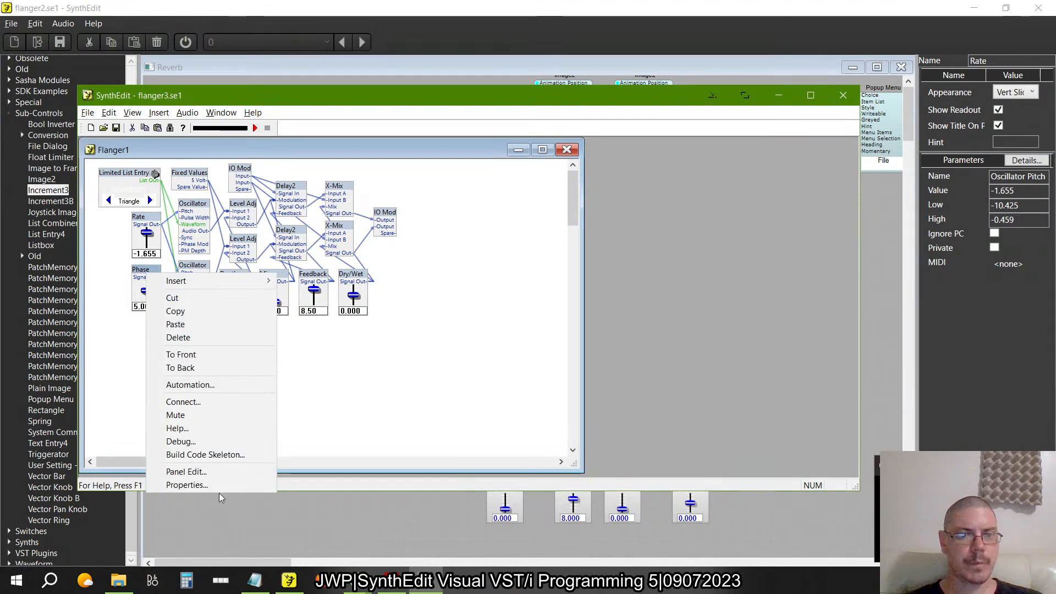
{"action": "left_click", "coordinate": [189, 385]}
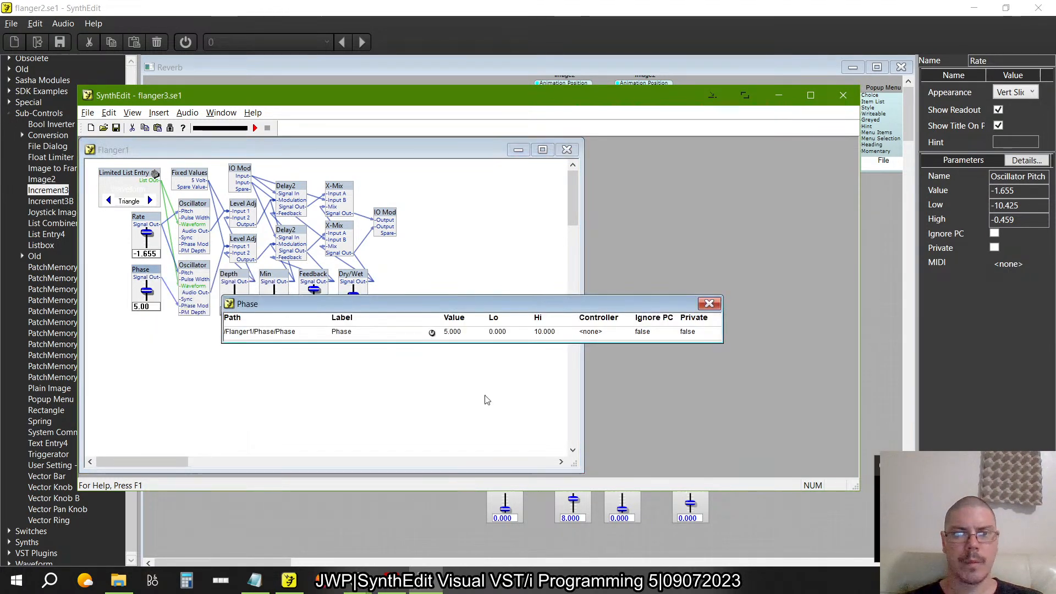
{"action": "left_click", "coordinate": [709, 303]}
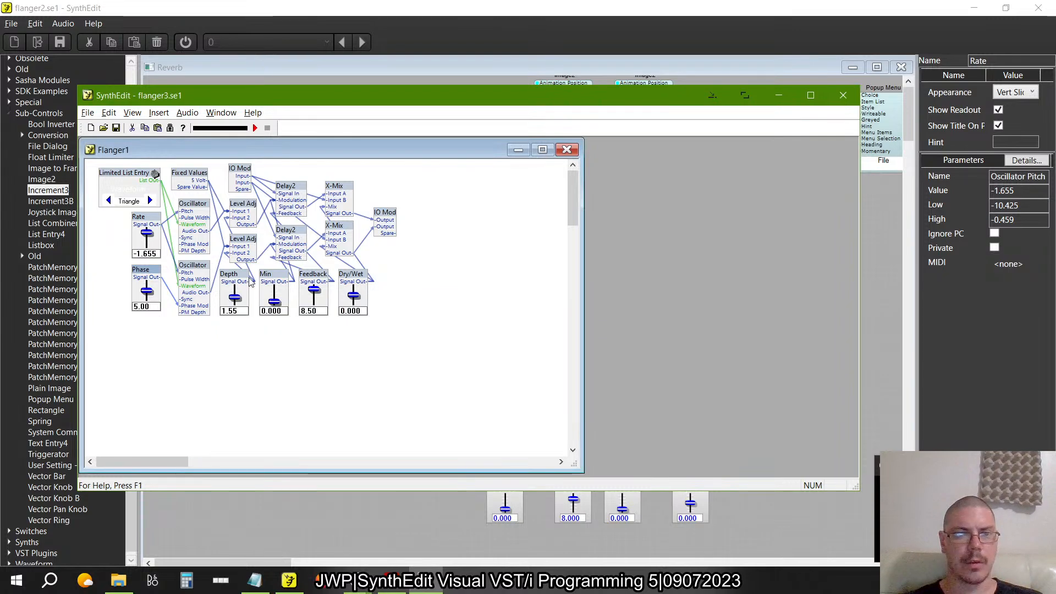
{"action": "right_click", "coordinate": [232, 279]}
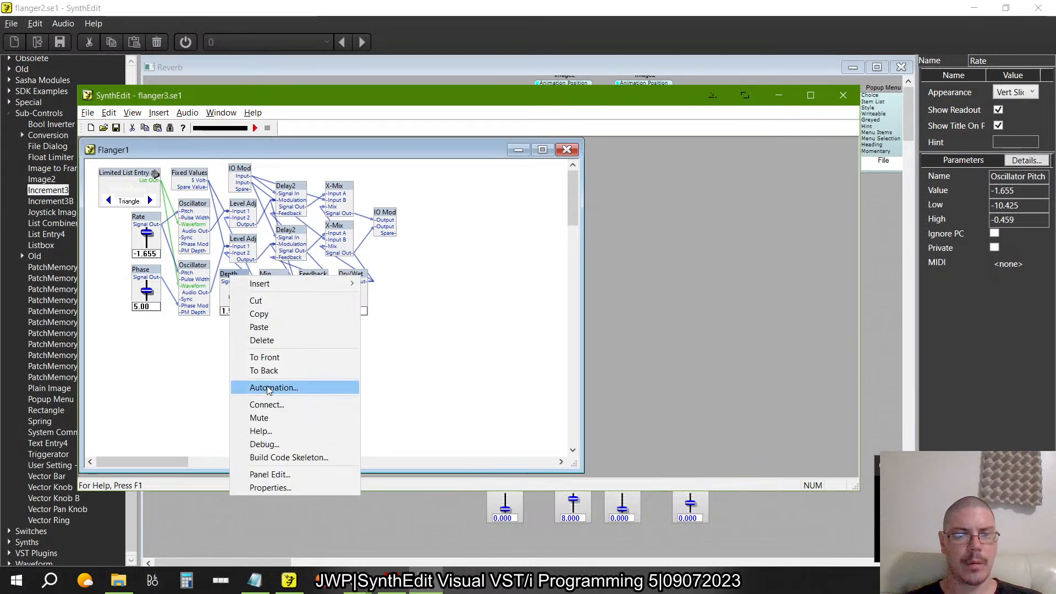
{"action": "left_click", "coordinate": [268, 388]}
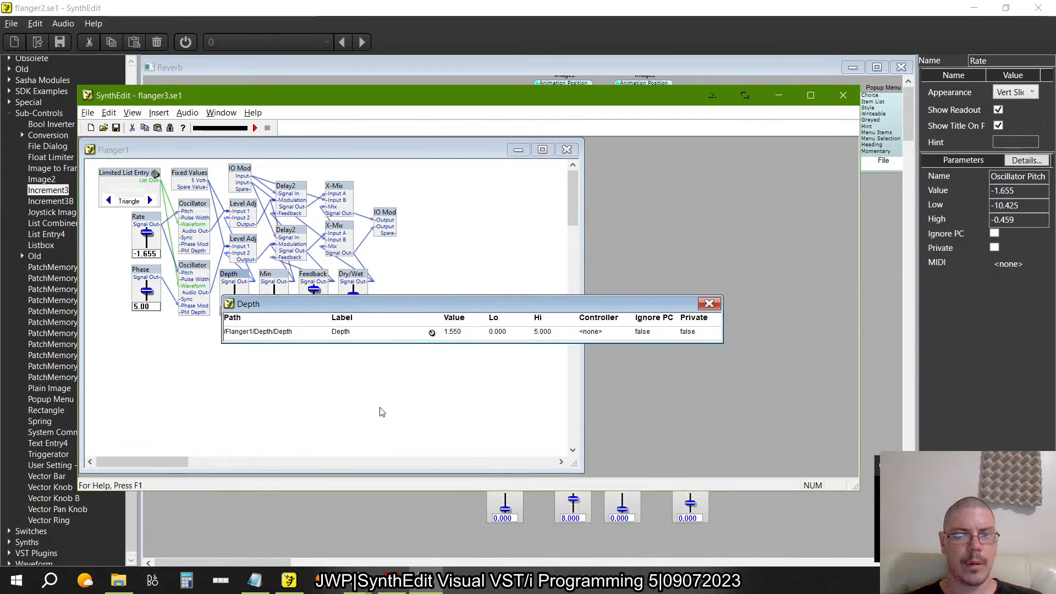
{"action": "left_click", "coordinate": [709, 304]}
- In flanger2.se1, set the Phase slider to 5 and the Depth slider to 1.55 to match the reference
{"action": "key", "text": "alt+Tab"}
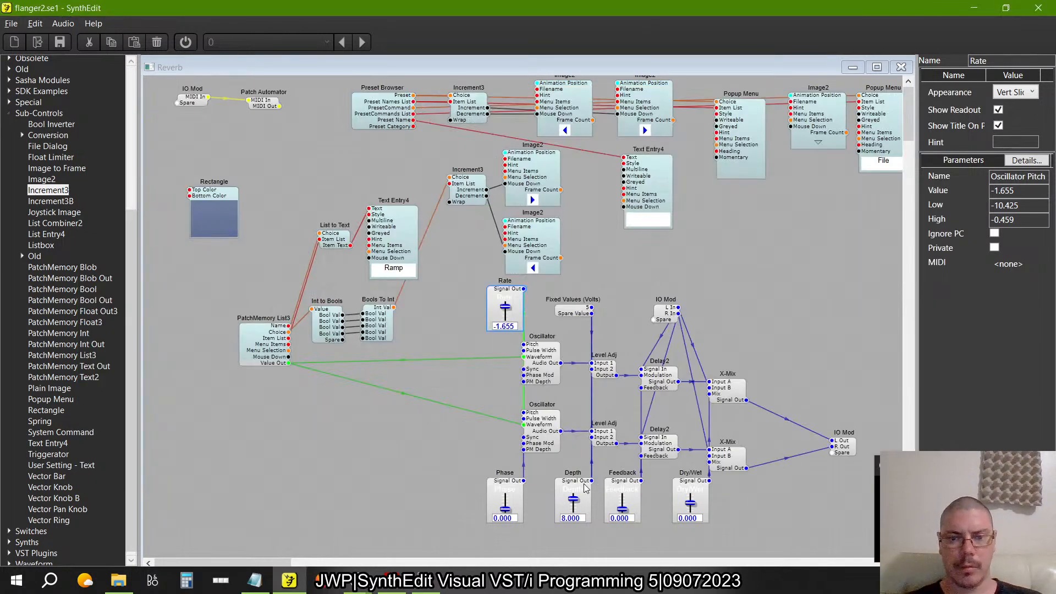
{"action": "left_click", "coordinate": [585, 488]}
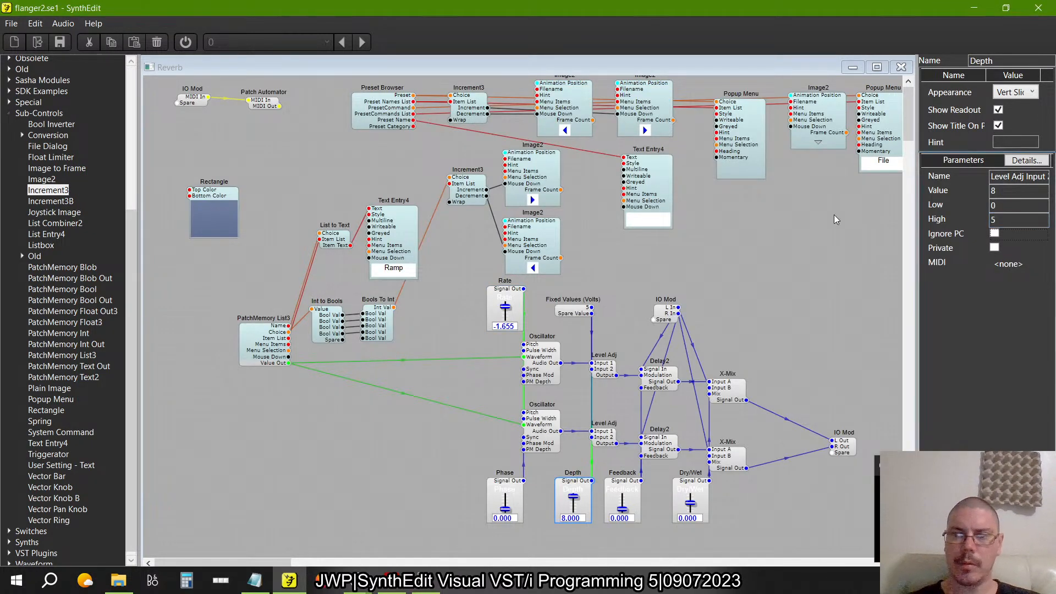
{"action": "key", "text": "alt+Tab"}
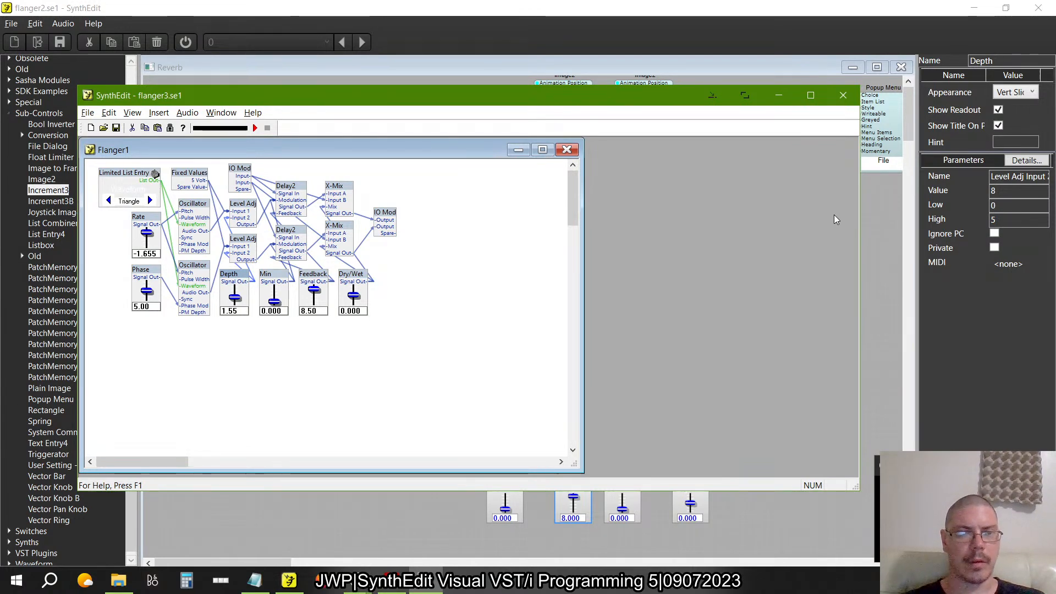
{"action": "key", "text": "alt+Tab"}
{"action": "left_click", "coordinate": [517, 518]}
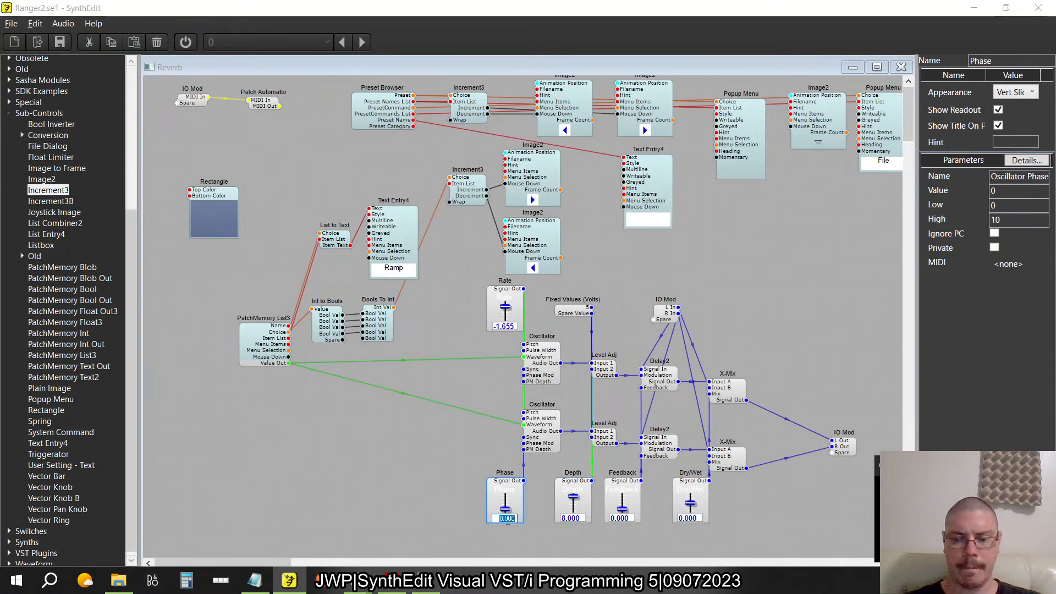
{"action": "left_click", "coordinate": [572, 518]}
{"action": "type", "text": "1.55"}
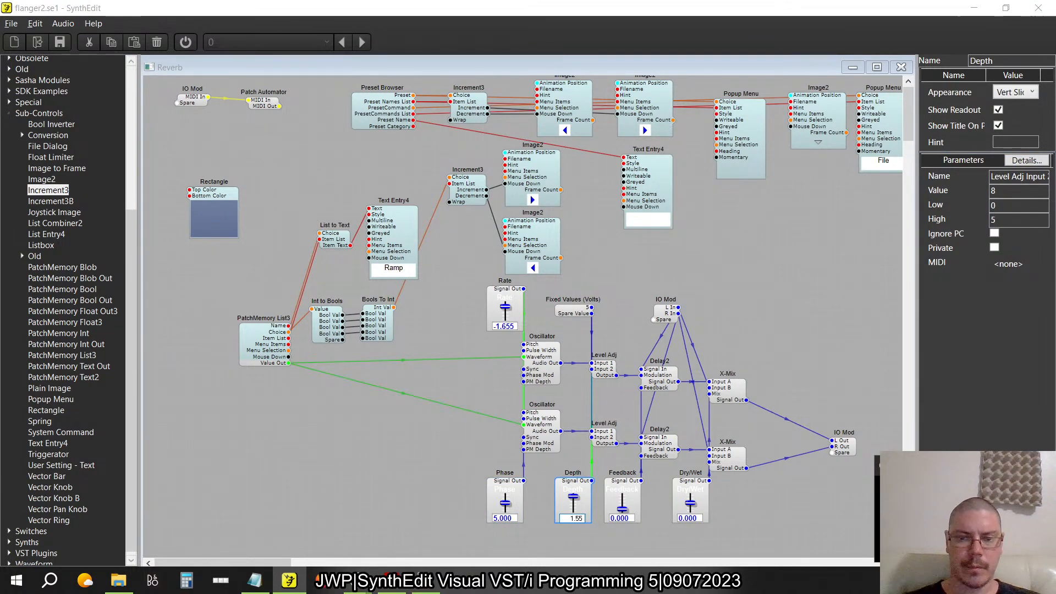
{"action": "key", "text": "Return"}
- Inspect the automation range of the Min slider in the flanger3.se1 reference
{"action": "key", "text": "alt+Tab"}
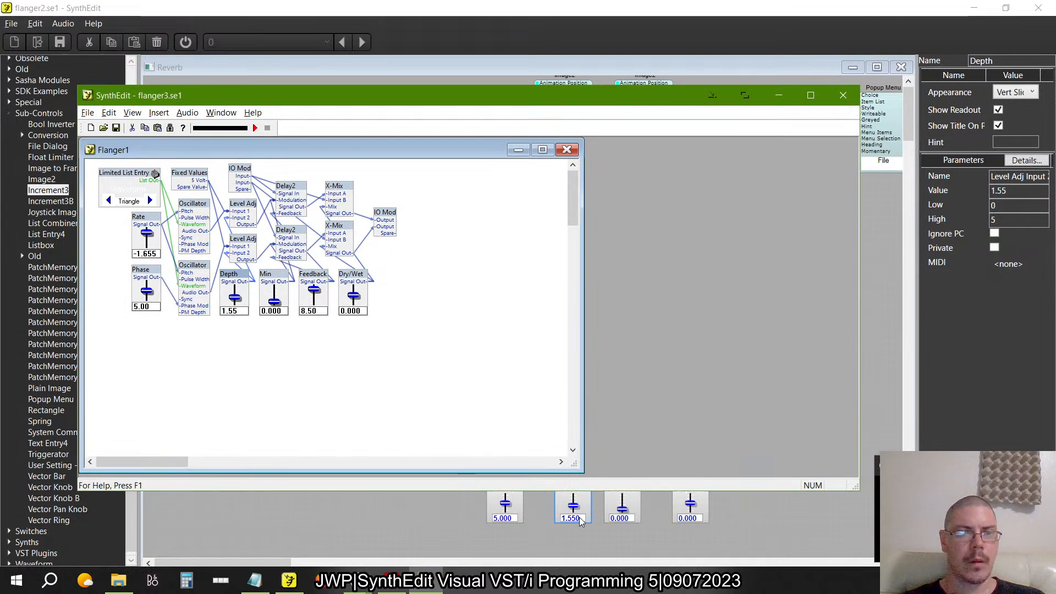
{"action": "right_click", "coordinate": [270, 274]}
{"action": "left_click", "coordinate": [308, 380]}
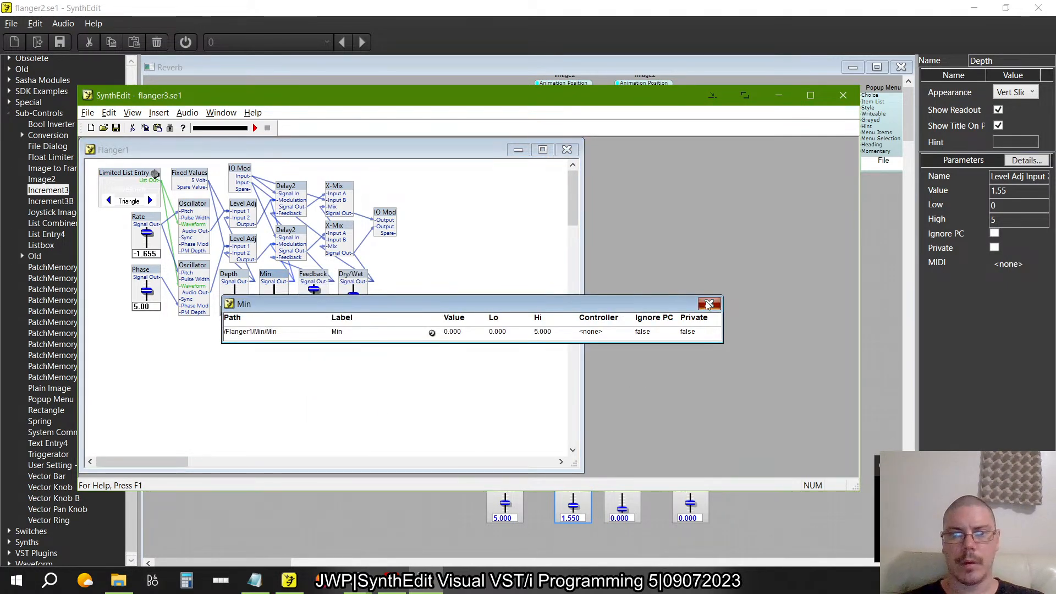
- In flanger2.se1, duplicate the Feedback slider and place the copy in the free space above the X-Mix modules
{"action": "key", "text": "alt+Tab"}
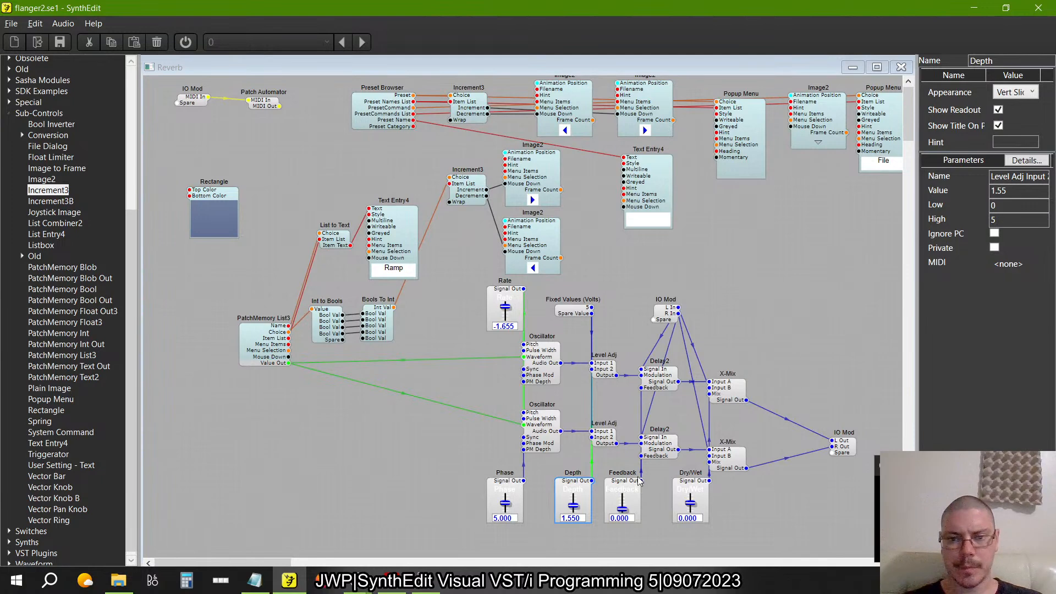
{"action": "right_click", "coordinate": [631, 482]}
{"action": "right_click", "coordinate": [627, 482]}
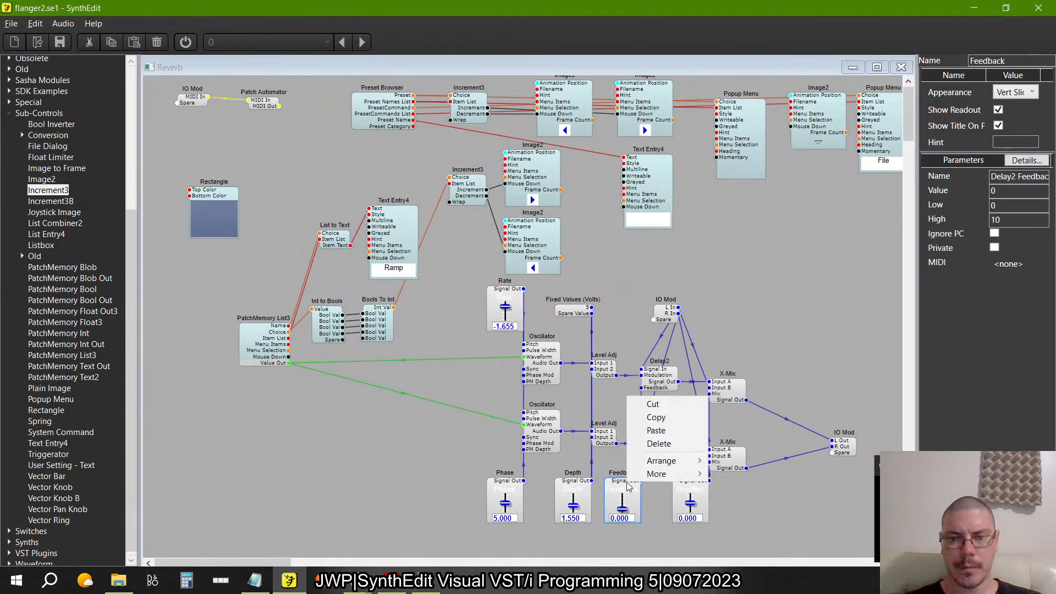
{"action": "left_click", "coordinate": [666, 418]}
{"action": "right_click", "coordinate": [714, 312]}
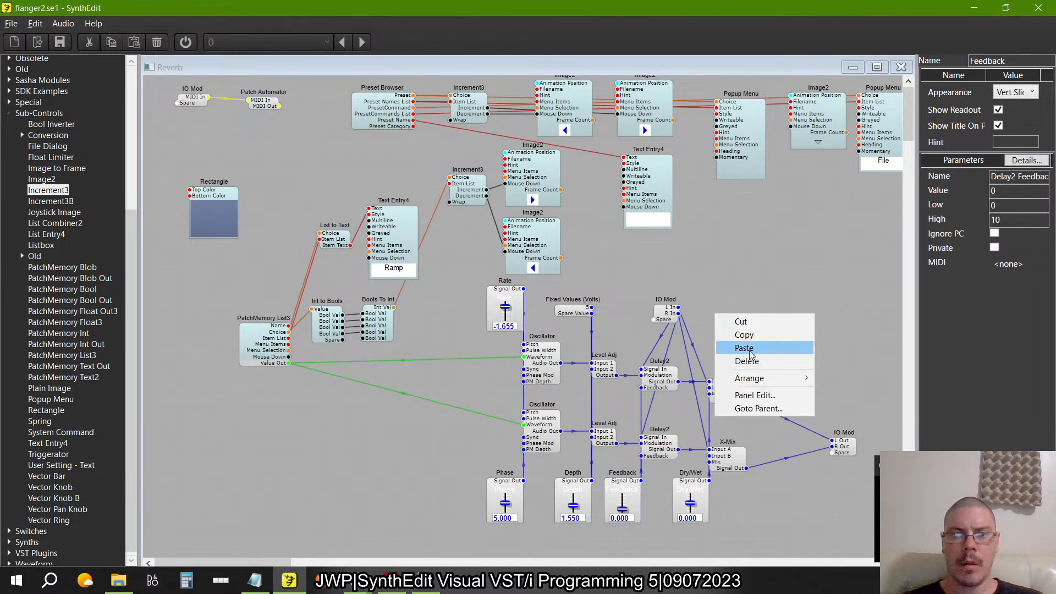
{"action": "left_click", "coordinate": [743, 347]}
- Check the reference Min slider's wiring and connect the copied Feedback slider's output to the Modulation inputs of both Delay2 modules
{"action": "key", "text": "alt+Tab"}
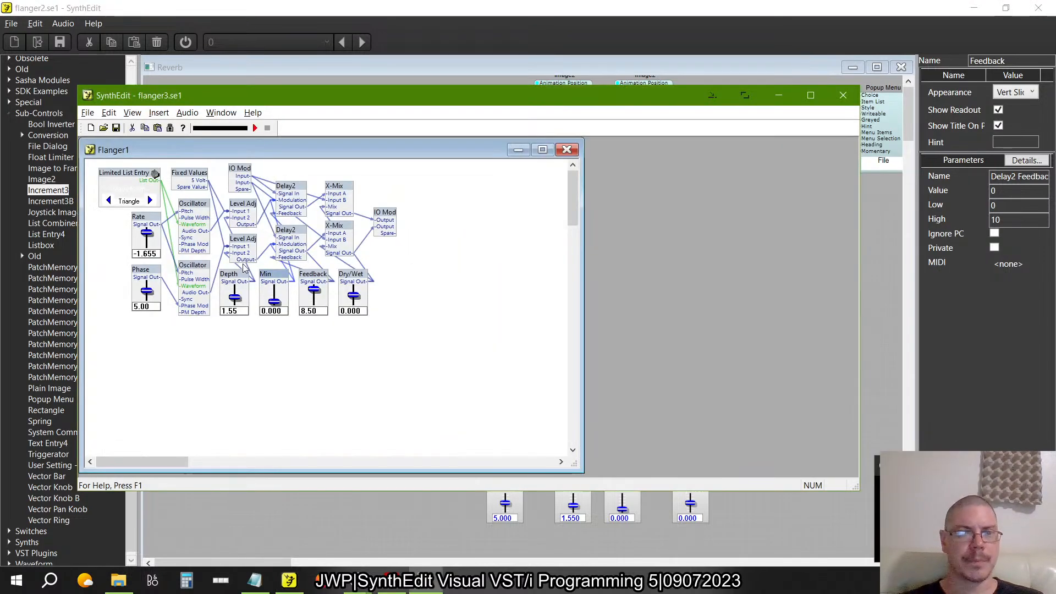
{"action": "mouse_move", "coordinate": [277, 278]}
{"action": "left_mouse_down"}
{"action": "mouse_move", "coordinate": [238, 270]}
{"action": "mouse_move", "coordinate": [275, 295]}
{"action": "mouse_move", "coordinate": [272, 284]}
{"action": "left_mouse_up"}
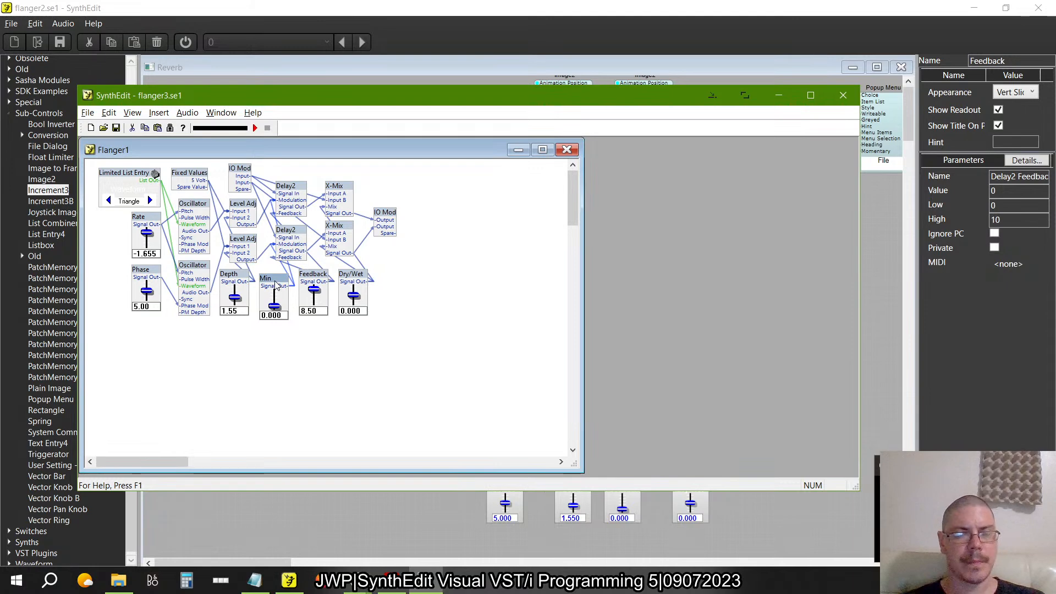
{"action": "key", "text": "alt+Tab"}
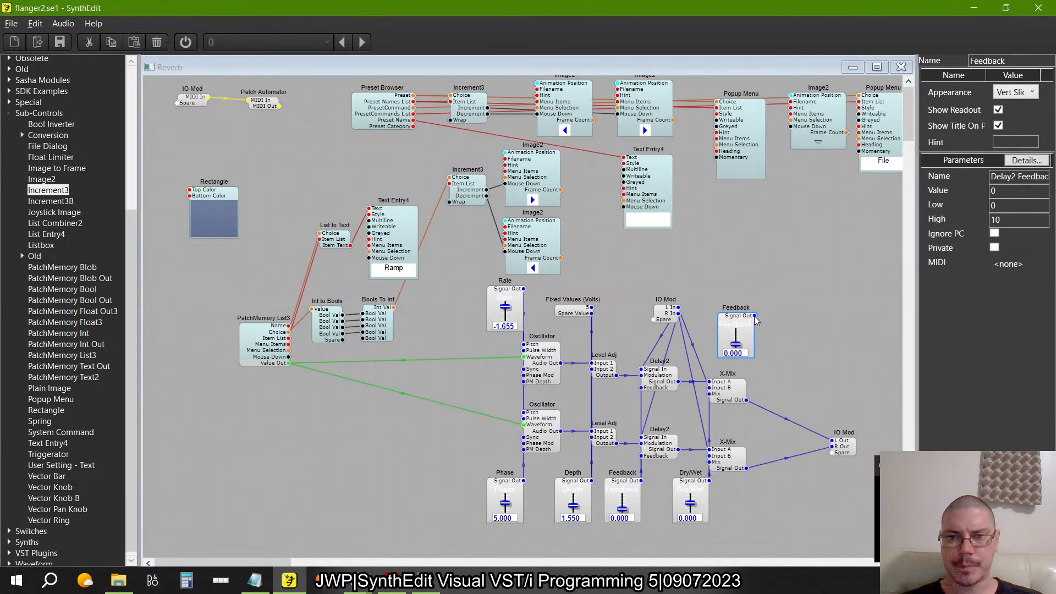
{"action": "left_click_drag", "start_coordinate": [755, 315], "coordinate": [642, 375]}
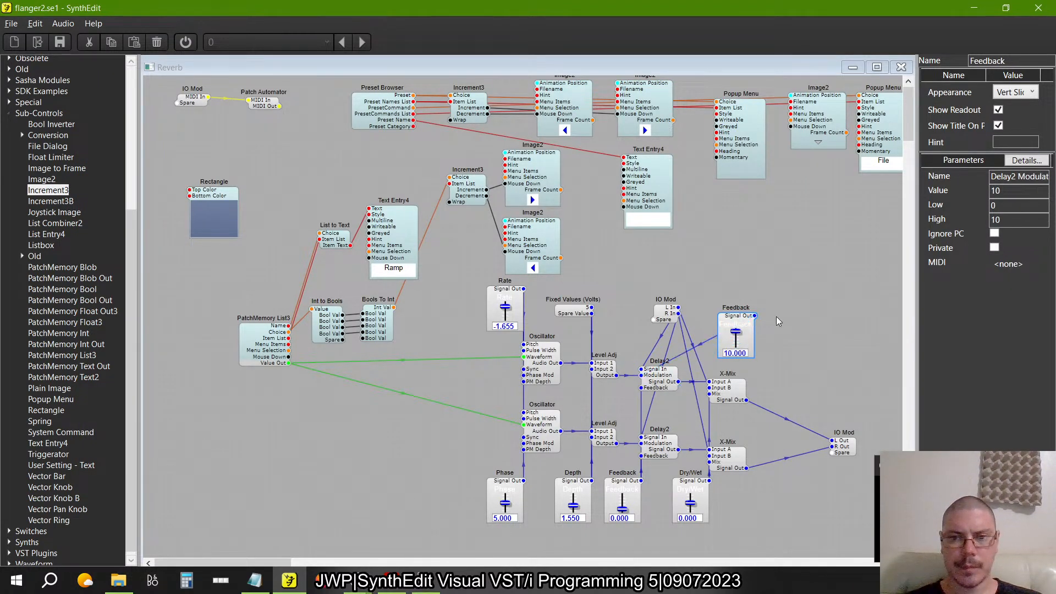
{"action": "left_click_drag", "start_coordinate": [755, 316], "coordinate": [642, 443]}
- Set the high limit of the copied Feedback slider to 5
{"action": "key", "text": "BackSpace"}
{"action": "key", "text": "BackSpace"}
{"action": "type", "text": "5"}
{"action": "key", "text": "Tab"}
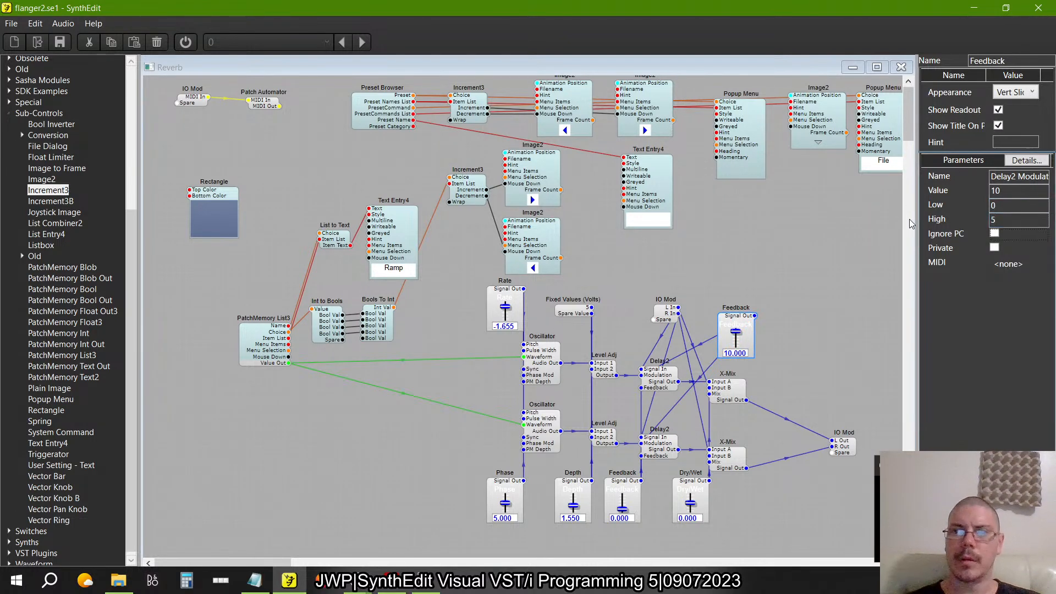
- Rename the copied Feedback slider above the X-Mix modules to Min
{"action": "left_click", "coordinate": [1020, 57]}
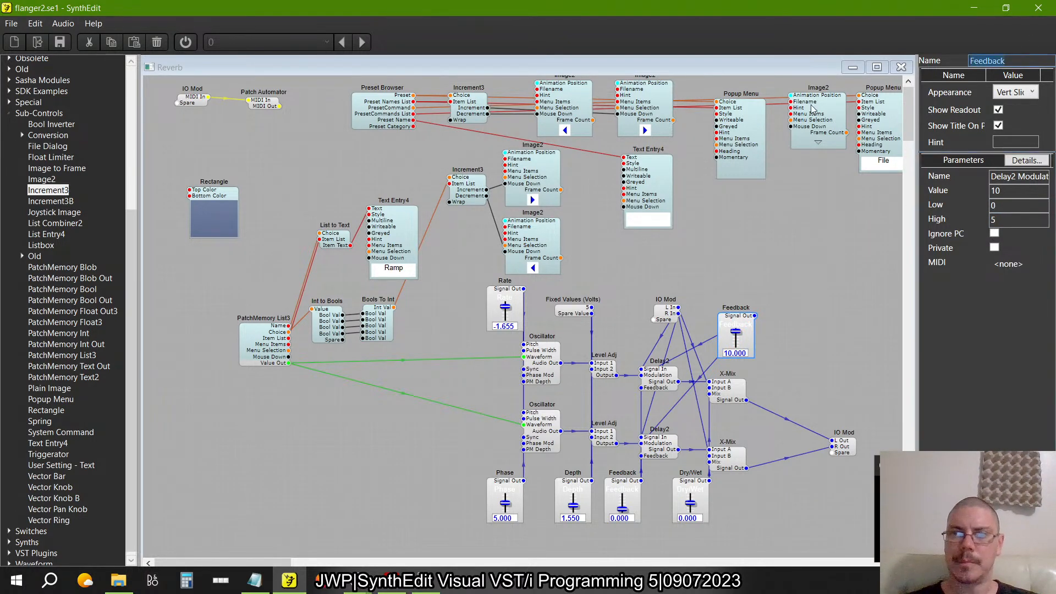
{"action": "type", "text": "Min"}
{"action": "key", "text": "Return"}
- Check the Feedback slider's automation range in the flanger3.se1 reference and set the low limit of flanger2.se1's Feedback slider to -10
{"action": "key", "text": "alt+Tab"}
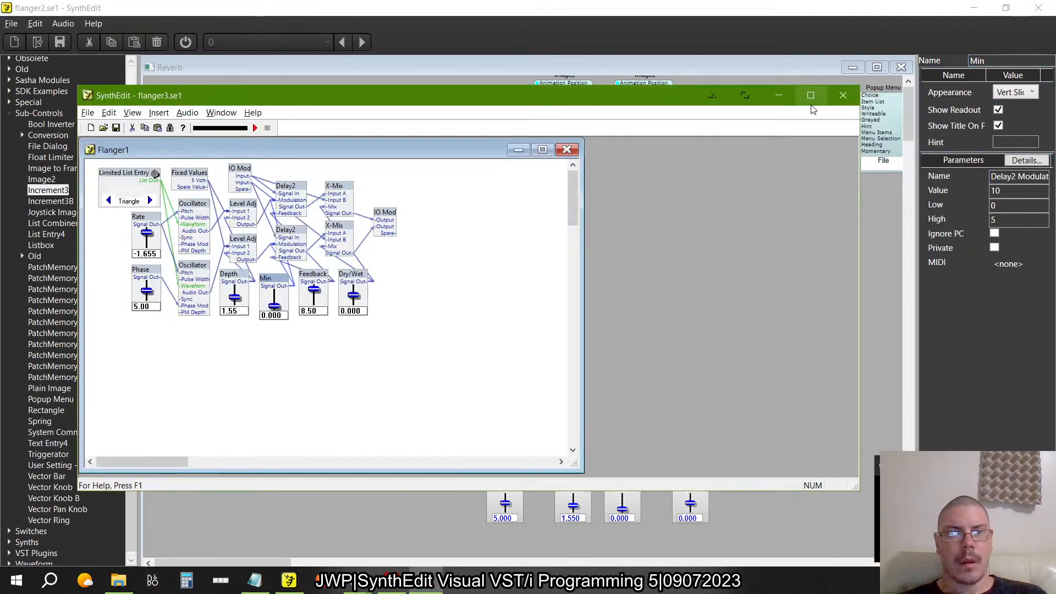
{"action": "right_click", "coordinate": [309, 278]}
{"action": "left_click", "coordinate": [358, 389]}
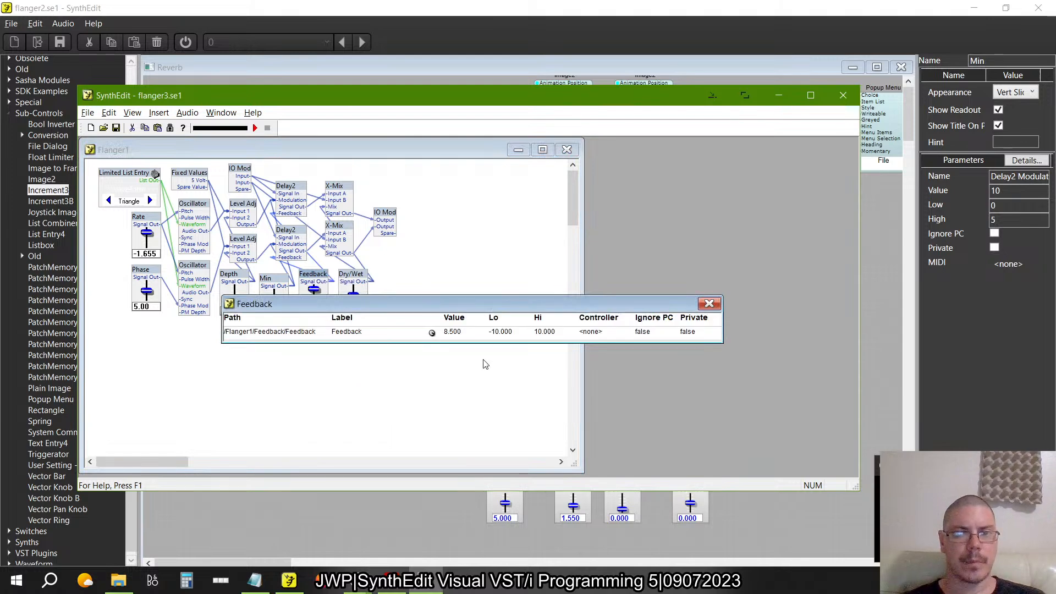
{"action": "left_click", "coordinate": [709, 304]}
{"action": "key", "text": "alt+Tab"}
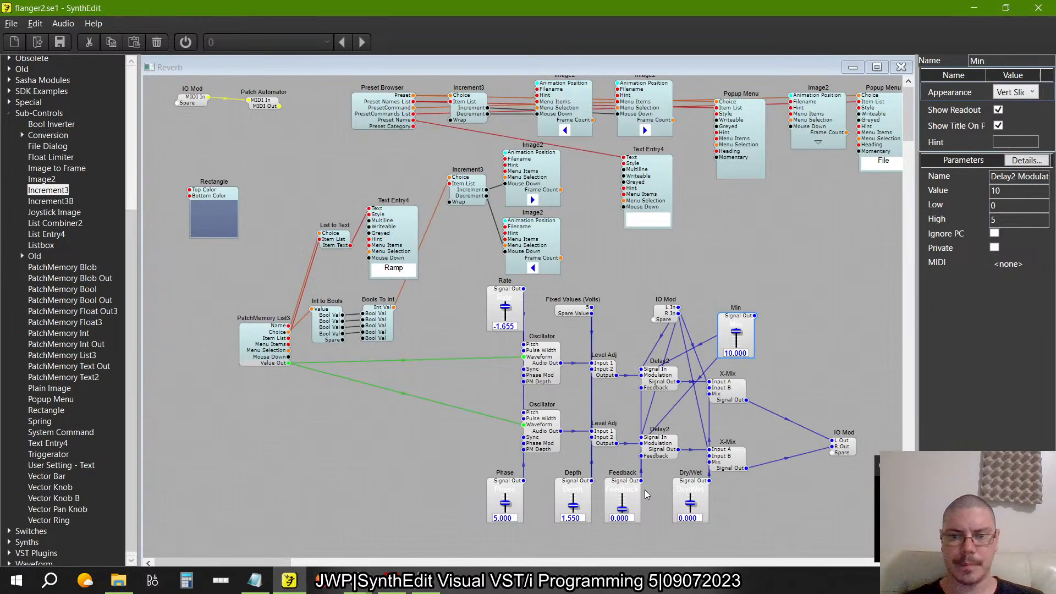
{"action": "left_click", "coordinate": [626, 491]}
{"action": "type", "text": "-10"}
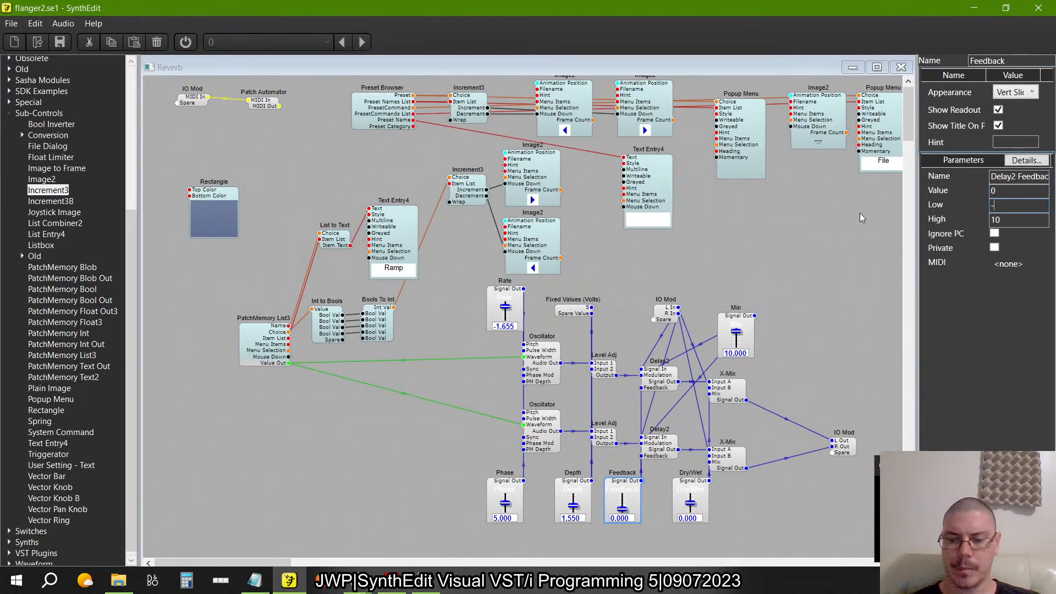
{"action": "key", "text": "Return"}
- Inspect the automation range of the Dry/Wet slider in the flanger3.se1 reference
{"action": "key", "text": "alt+Tab"}
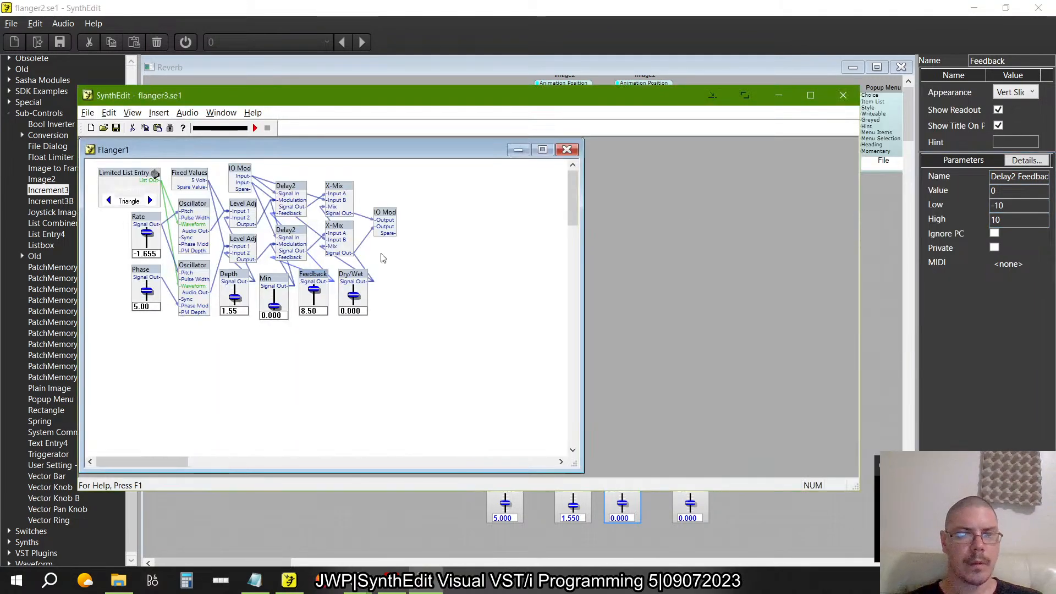
{"action": "right_click", "coordinate": [359, 274]}
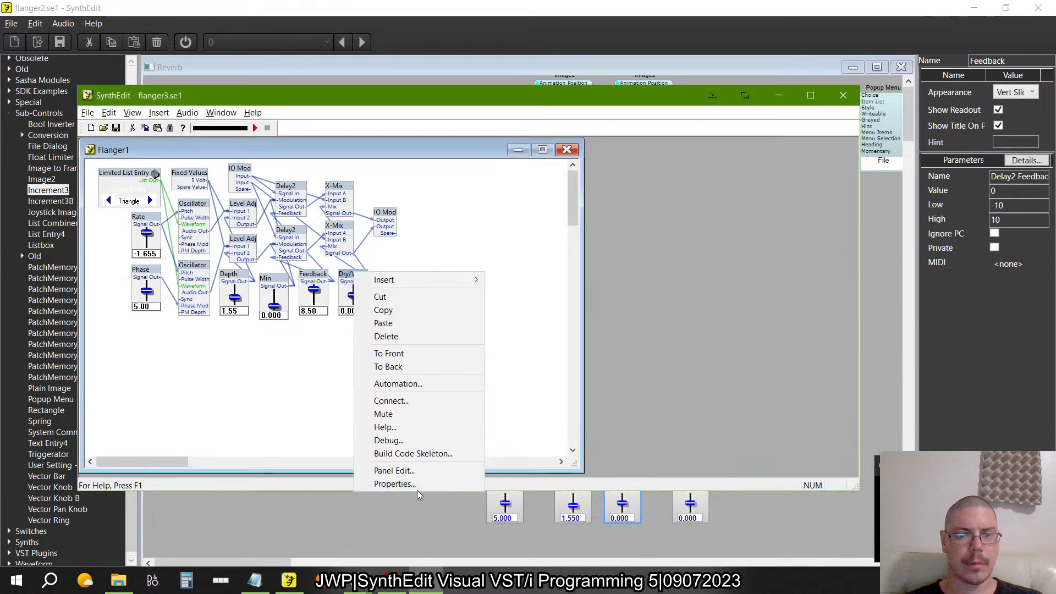
{"action": "left_click", "coordinate": [410, 386]}
{"action": "left_click", "coordinate": [709, 303]}
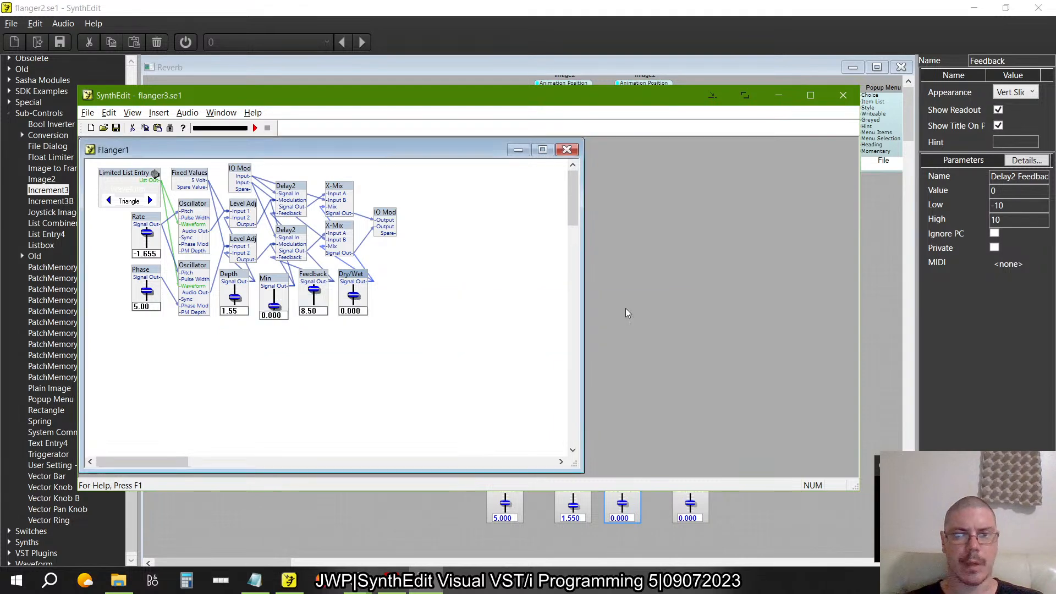
- Switch to the flanger2 project and move the Min slider module directly below the Feedback slider, aligned with it in the structure view
{"action": "key", "text": "alt+Tab"}
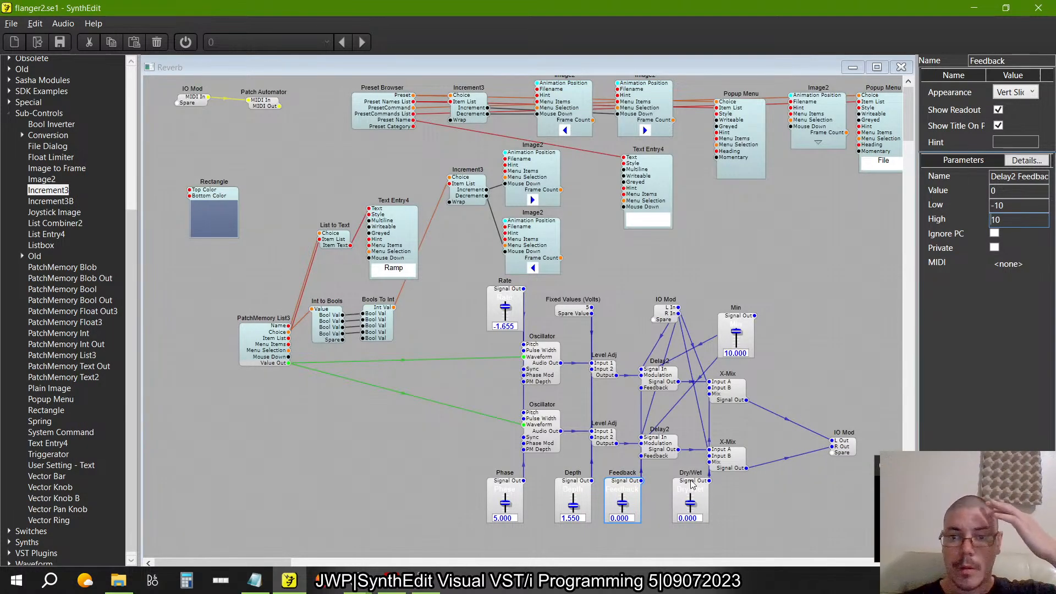
{"action": "left_click", "coordinate": [691, 483]}
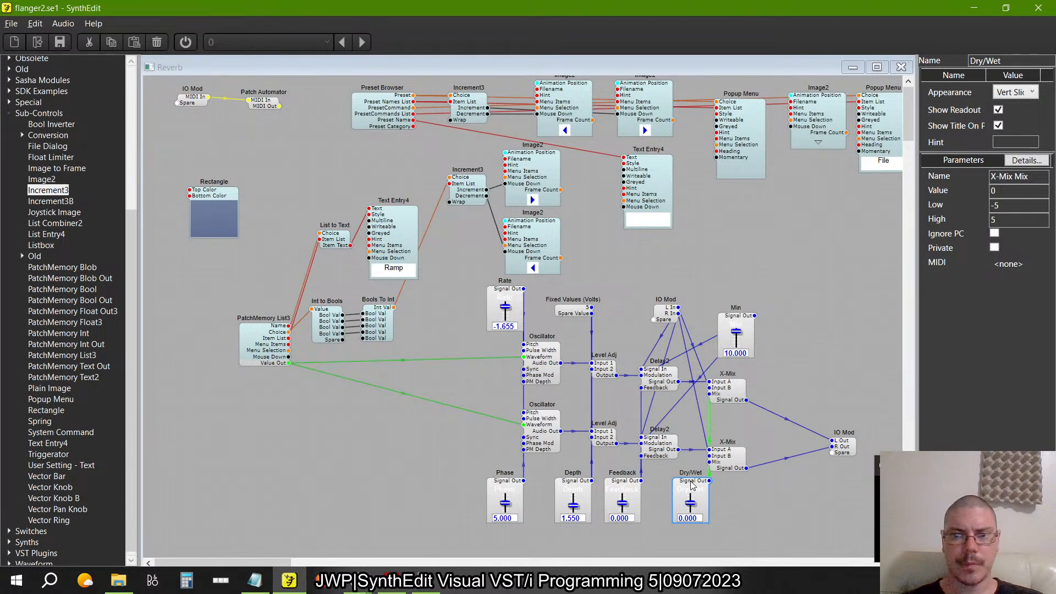
{"action": "left_click_drag", "start_coordinate": [718, 327], "coordinate": [626, 381]}
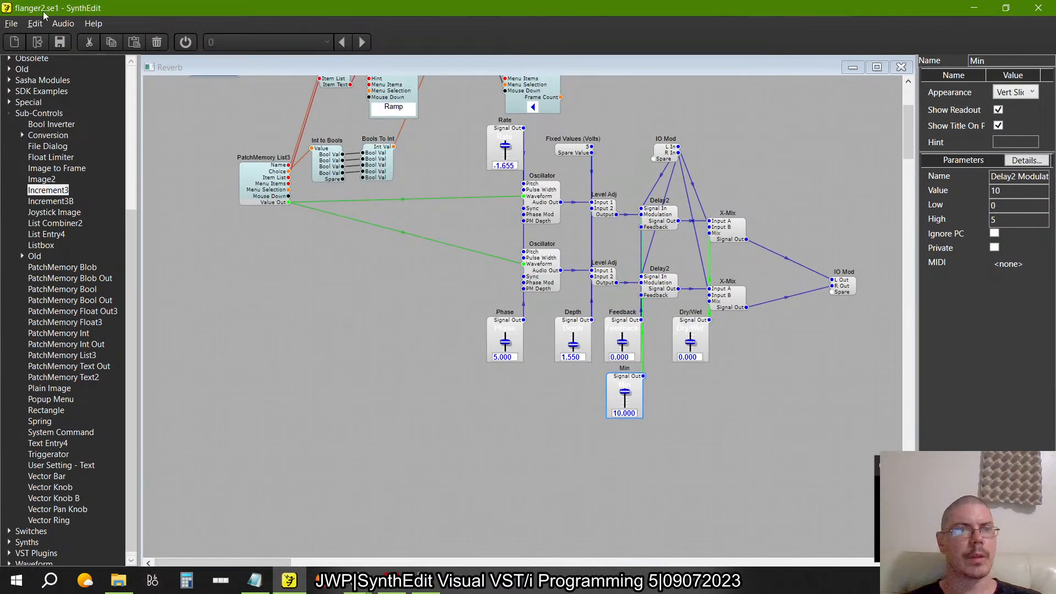
{"action": "left_click", "coordinate": [30, 24]}
{"action": "left_click", "coordinate": [56, 23]}
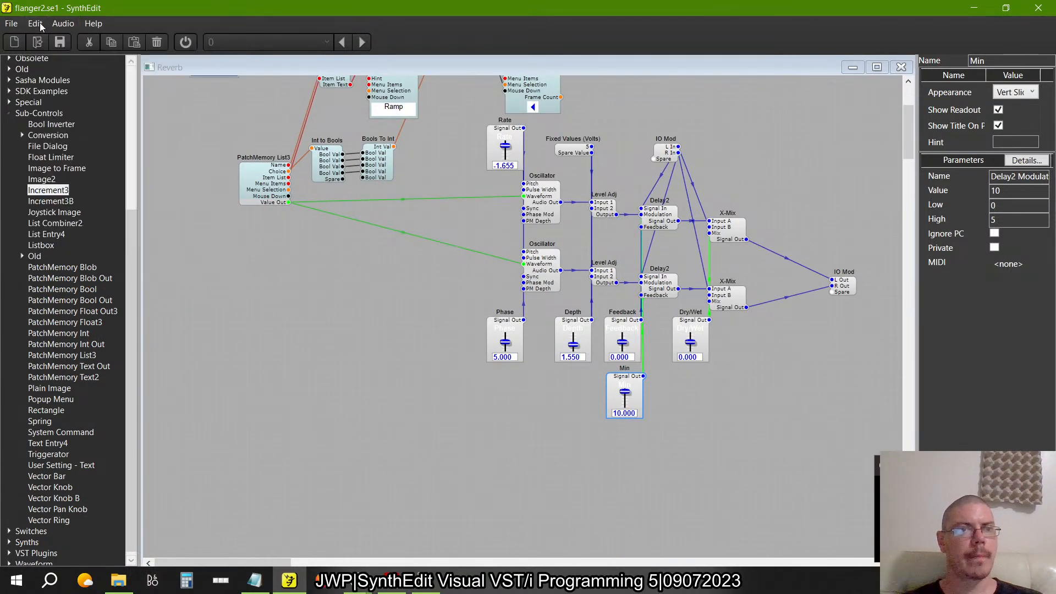
{"action": "left_click", "coordinate": [40, 23]}
{"action": "left_click", "coordinate": [70, 244]}
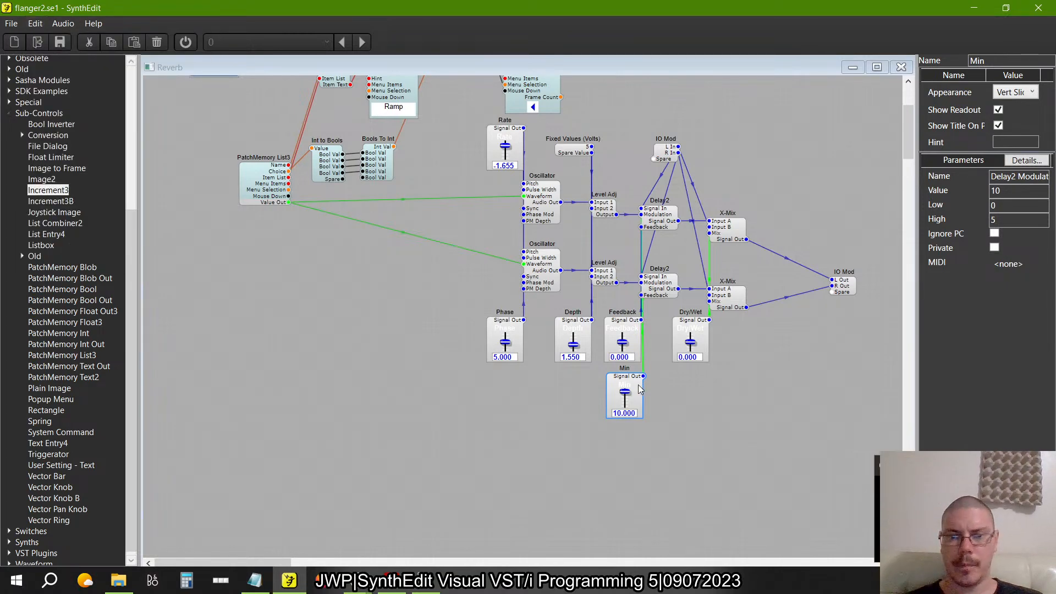
{"action": "left_click_drag", "start_coordinate": [638, 386], "coordinate": [632, 382]}
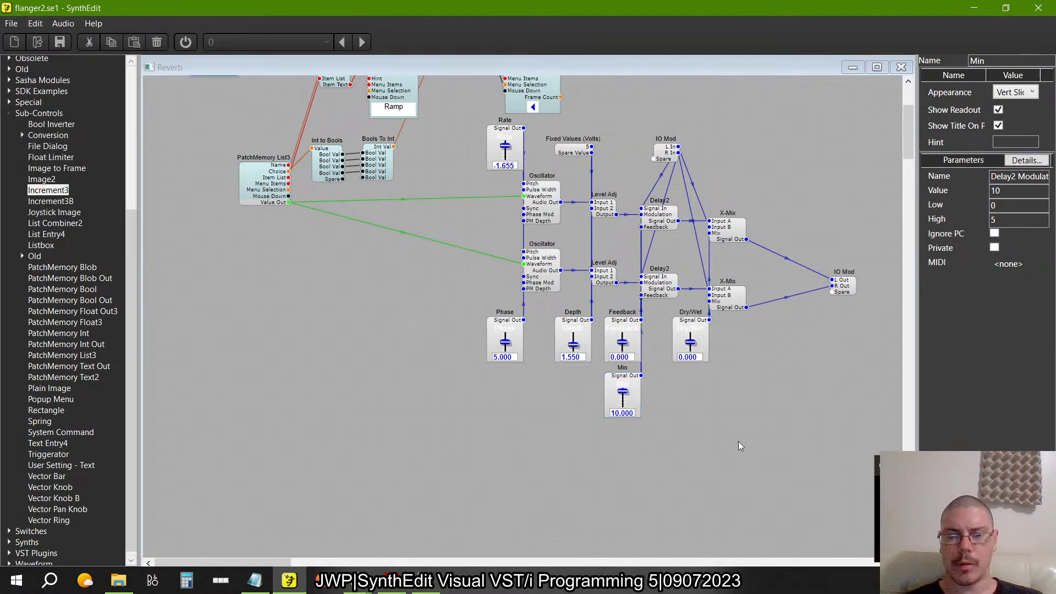
{"action": "scroll", "coordinate": [738, 441], "scroll_direction": "up", "scroll_amount": 1}
- Glance at the PDF book's flanger3 figure, and save the project as flanger3.se1 in the Delay Effects folder
{"action": "key", "text": "alt+Tab"}
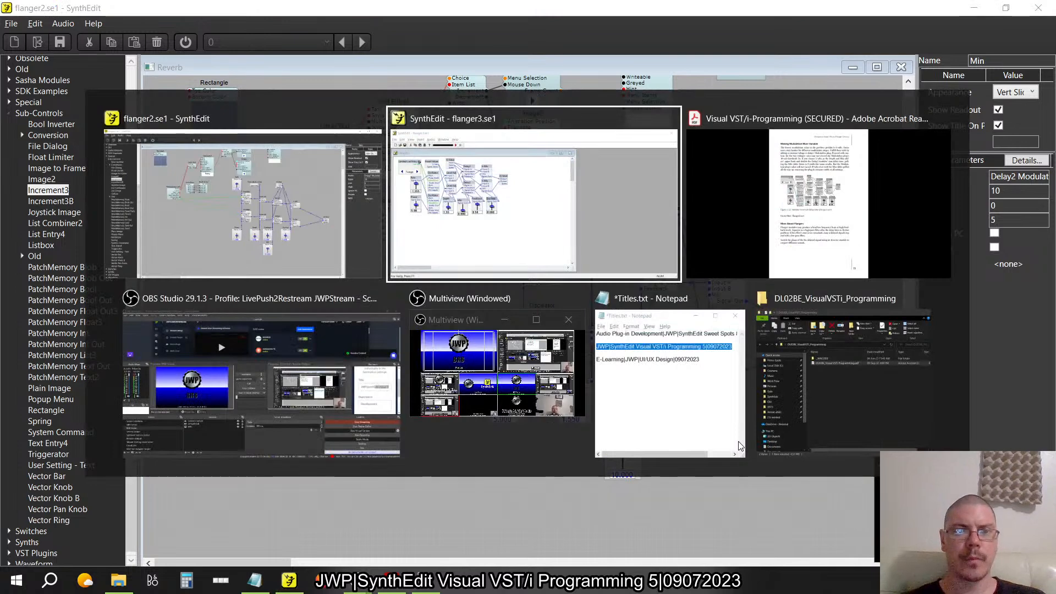
{"action": "key", "text": "alt+Tab"}
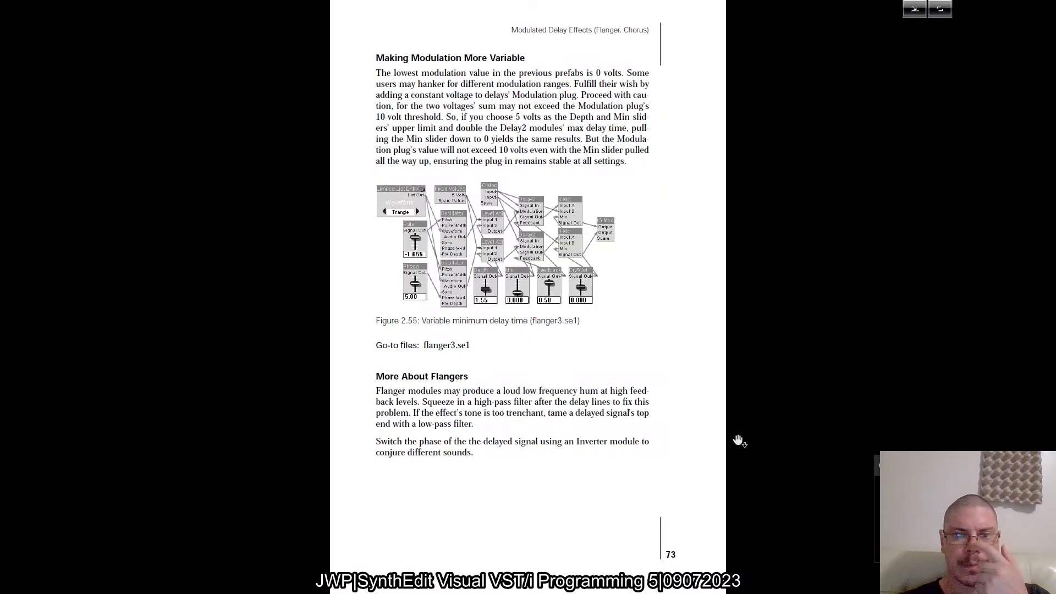
{"action": "key", "text": "alt+Tab"}
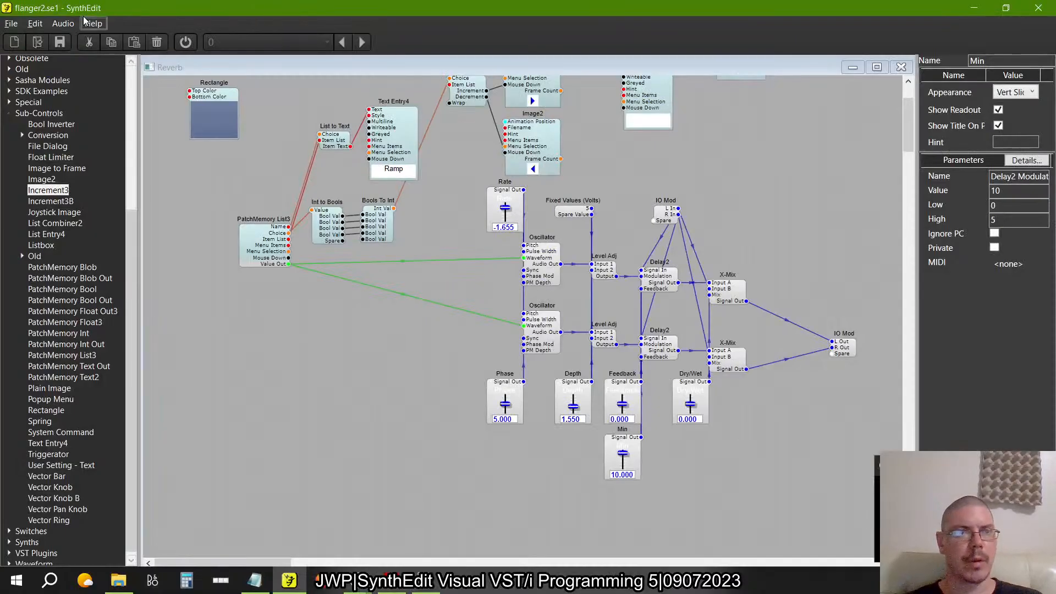
{"action": "left_click", "coordinate": [12, 23]}
{"action": "left_click", "coordinate": [41, 110]}
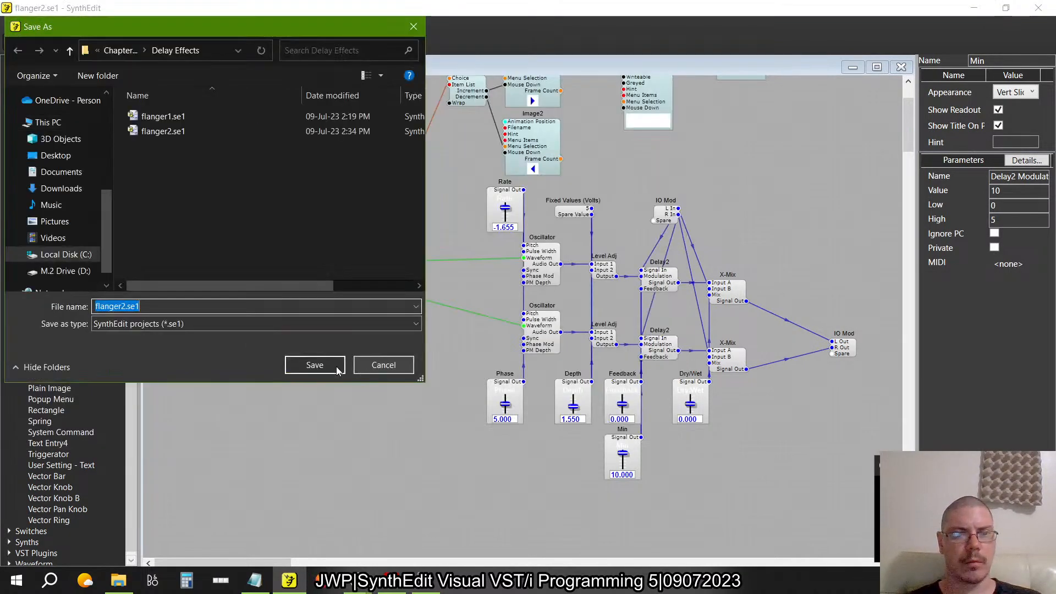
{"action": "left_click", "coordinate": [113, 306]}
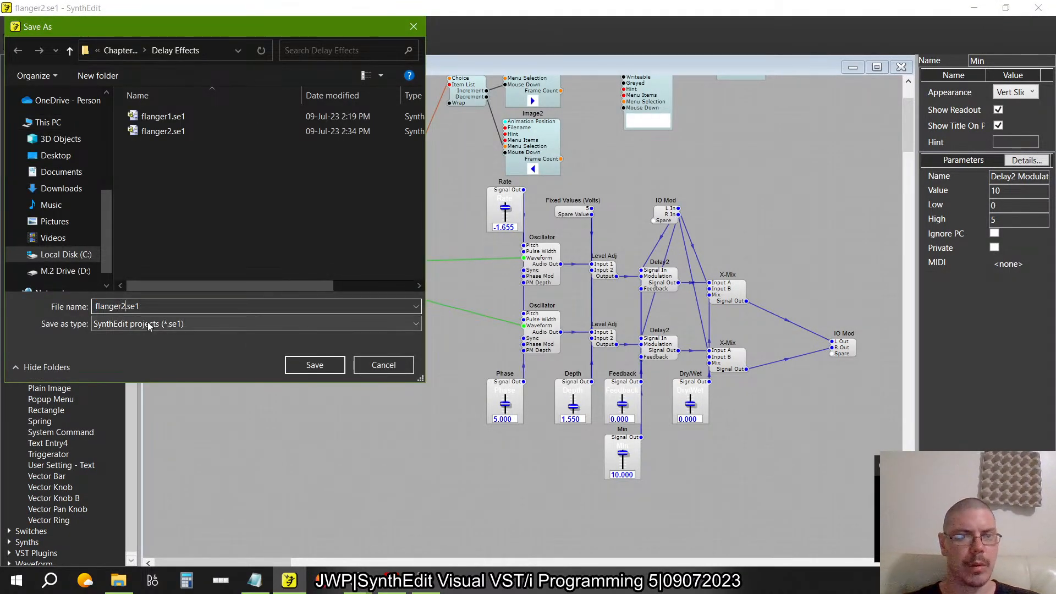
{"action": "type", "text": "3"}
{"action": "key", "text": "Return"}
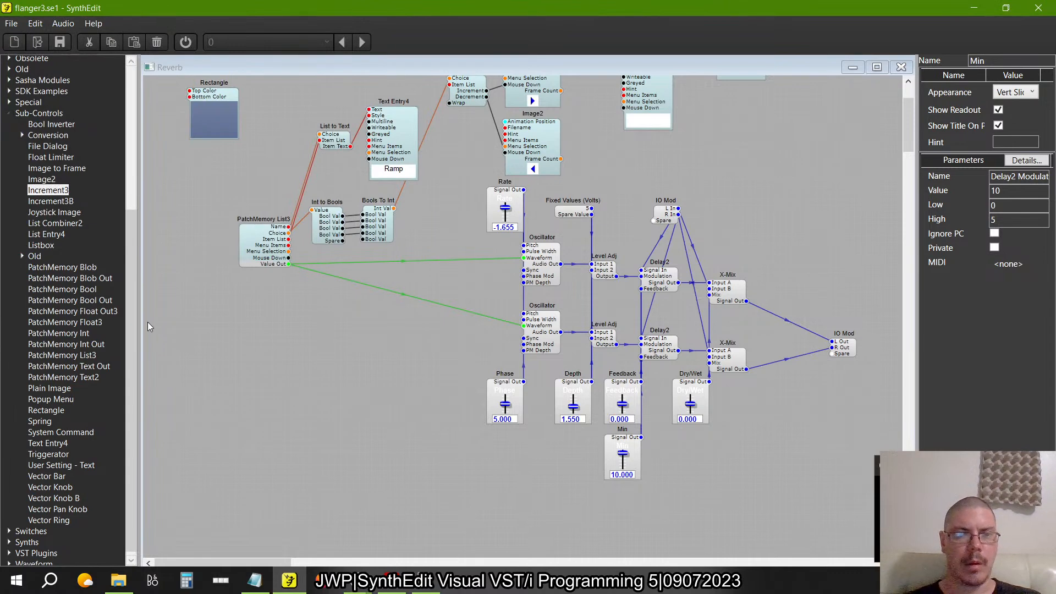
- Go to the panel view, shift the Rate, Depth, Feedback and Phase sliders right, and place the Min slider before Rate
{"action": "right_click", "coordinate": [359, 372]}
{"action": "left_click", "coordinate": [440, 449]}
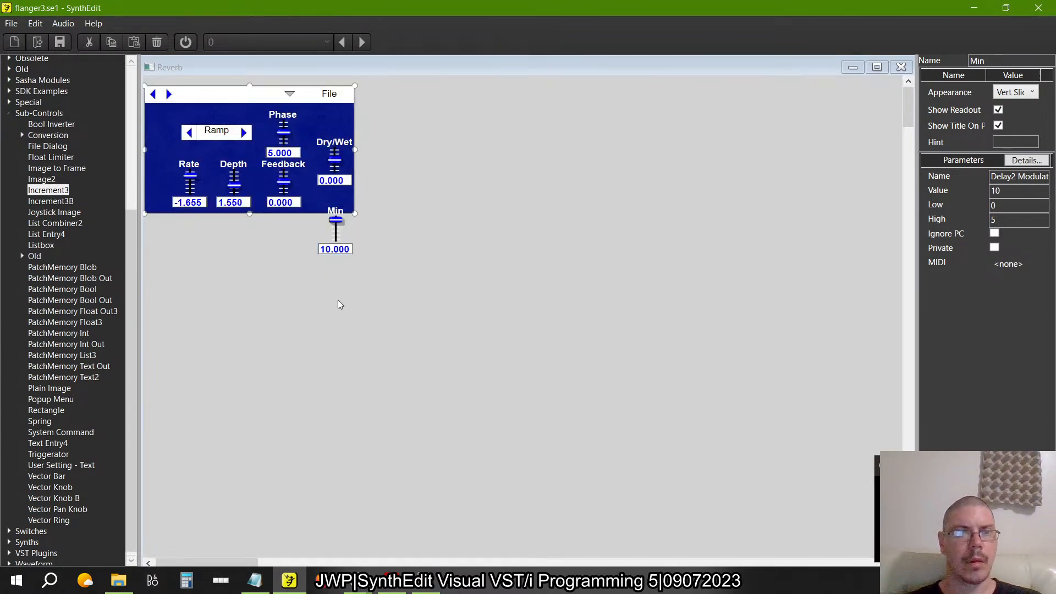
{"action": "left_click_drag", "start_coordinate": [334, 304], "coordinate": [280, 110]}
{"action": "left_click_drag", "start_coordinate": [265, 287], "coordinate": [204, 159]}
{"action": "left_click", "coordinate": [294, 331]}
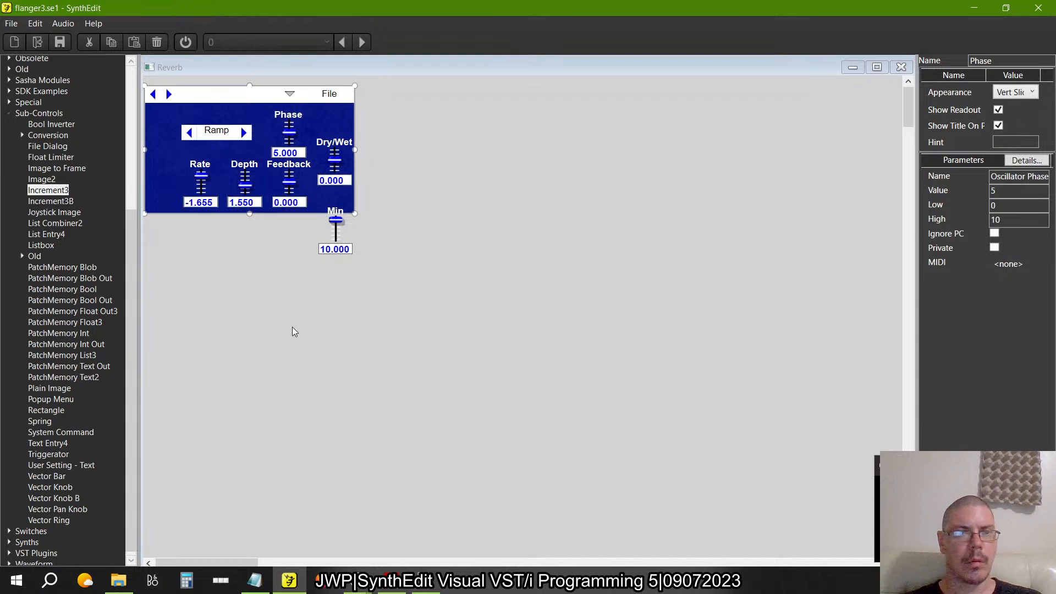
{"action": "left_click", "coordinate": [345, 221]}
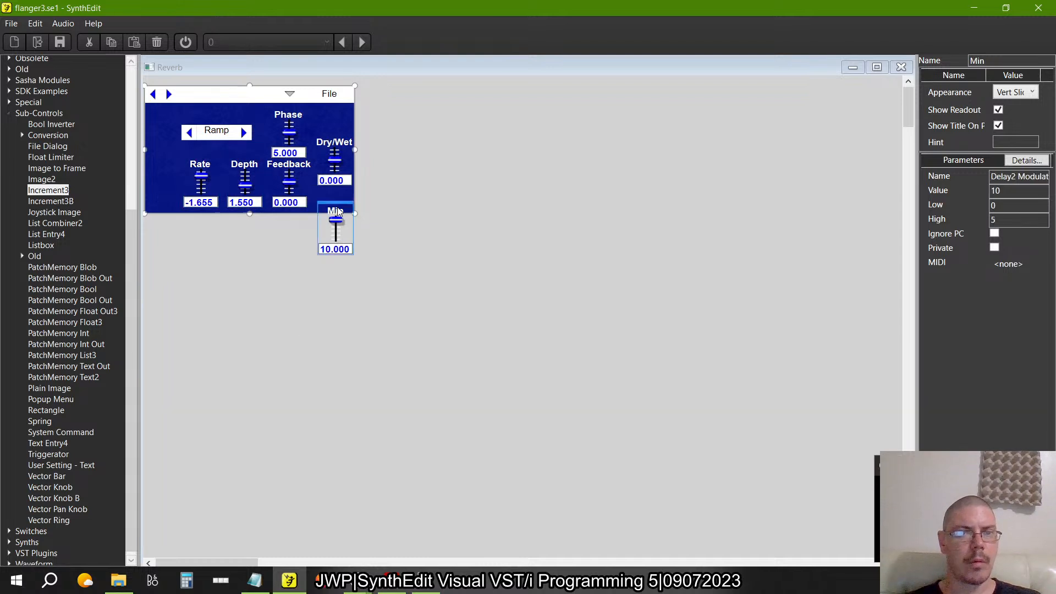
{"action": "left_click_drag", "start_coordinate": [339, 211], "coordinate": [203, 157]}
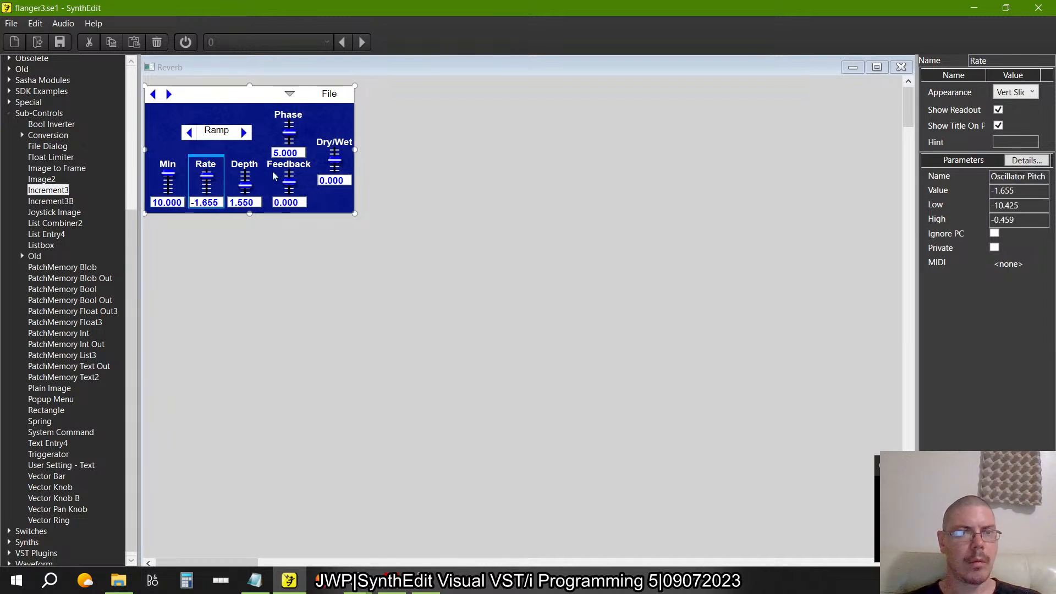
- Shift Depth slightly toward Feedback and move Min and Rate together to even out the slider row's spacing
{"action": "left_click", "coordinate": [254, 160]}
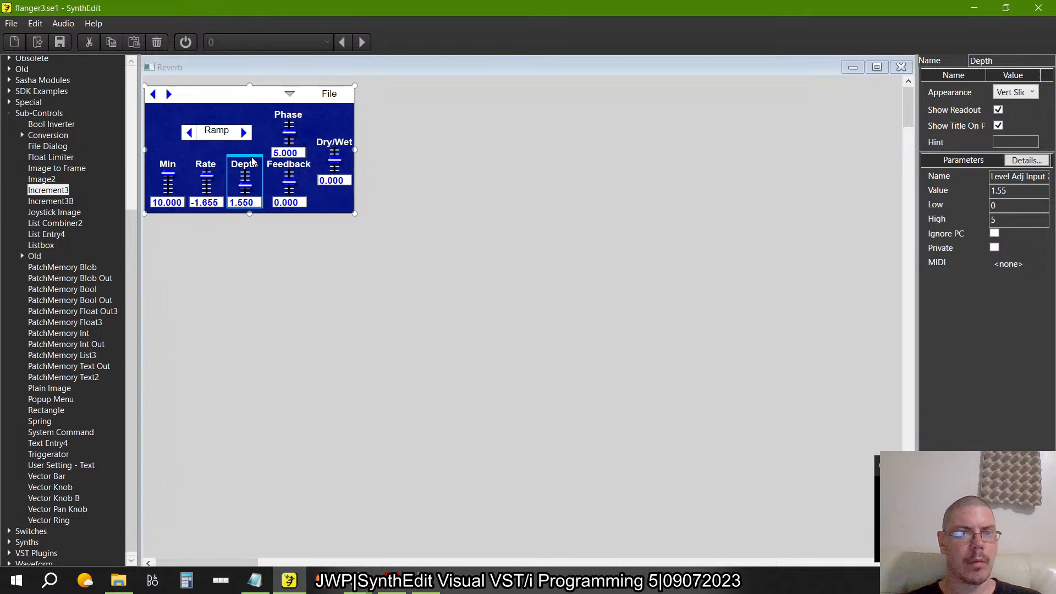
{"action": "left_click_drag", "start_coordinate": [252, 160], "coordinate": [256, 160]}
{"action": "left_click", "coordinate": [212, 171]}
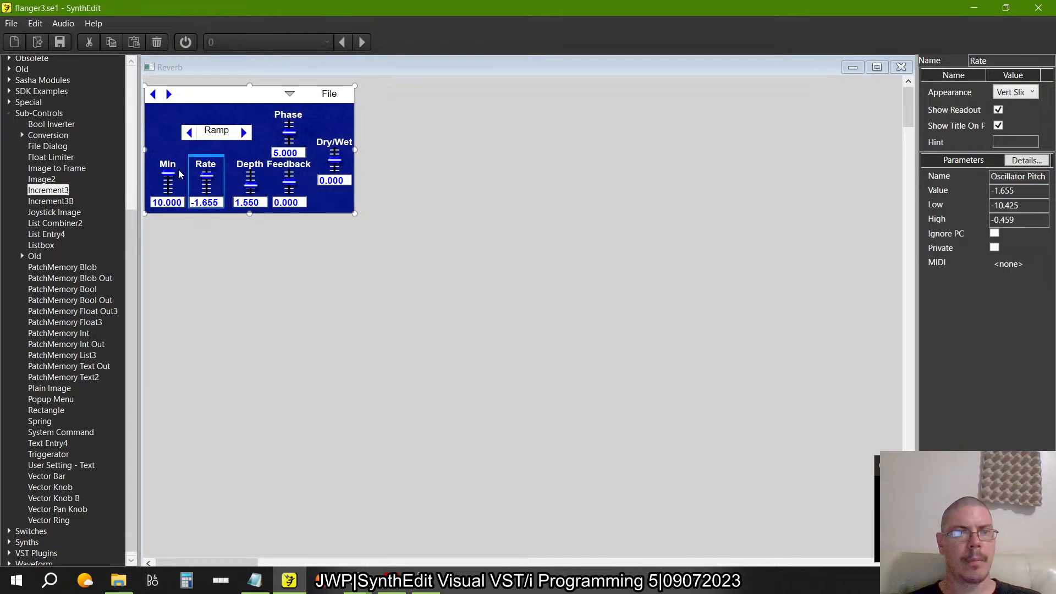
{"action": "left_click", "coordinate": [171, 161], "text": "shift"}
{"action": "left_click_drag", "start_coordinate": [169, 159], "coordinate": [183, 160]}
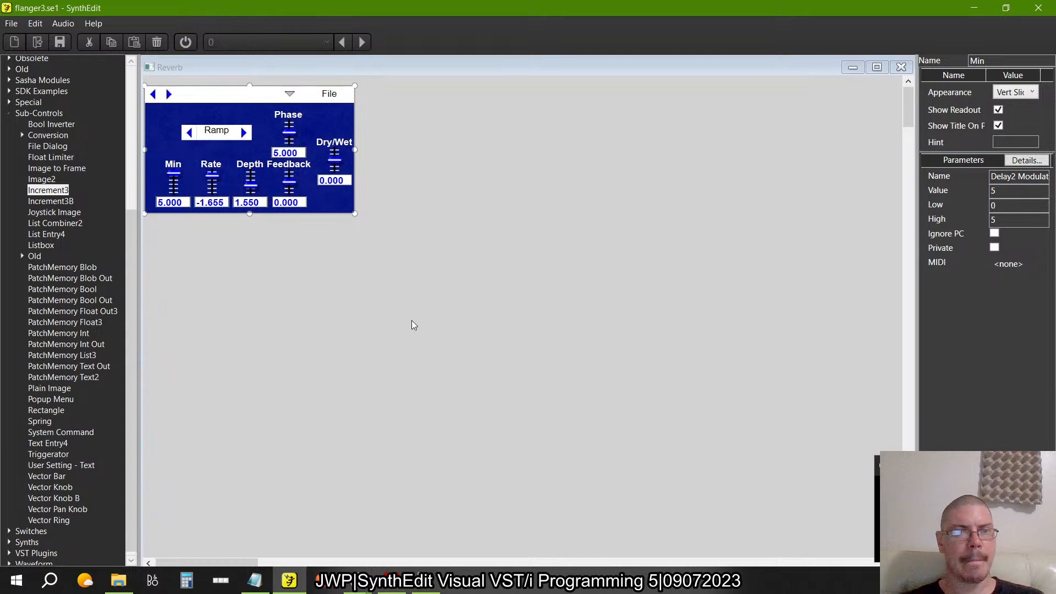
- Compare the panel with Figure 2.55 in the PDF book and the reference flanger3 project, and return to the panel
{"action": "key", "text": "alt+Tab"}
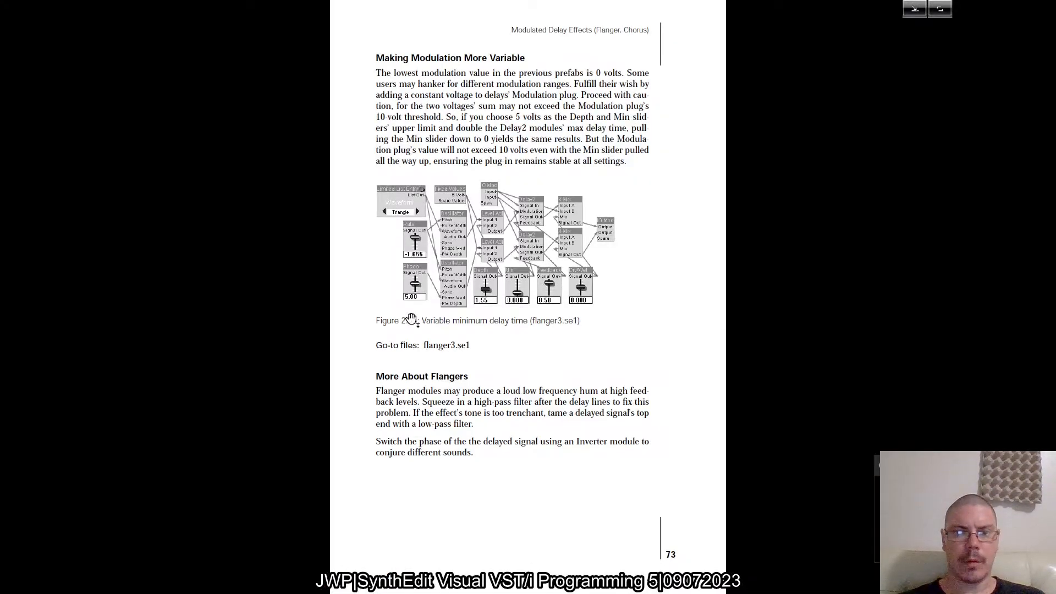
{"action": "key", "text": "alt+Tab"}
{"action": "key", "text": "alt+Tab"}
{"action": "key", "text": "alt+Tab"}
{"action": "key", "text": "alt+shift+Tab"}
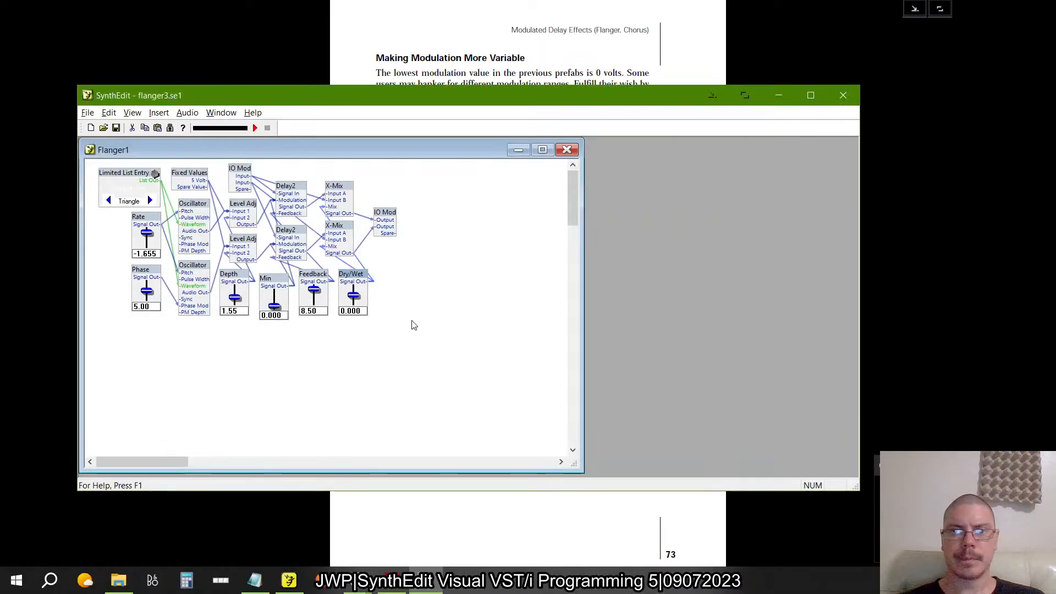
{"action": "key", "text": "alt+Tab"}
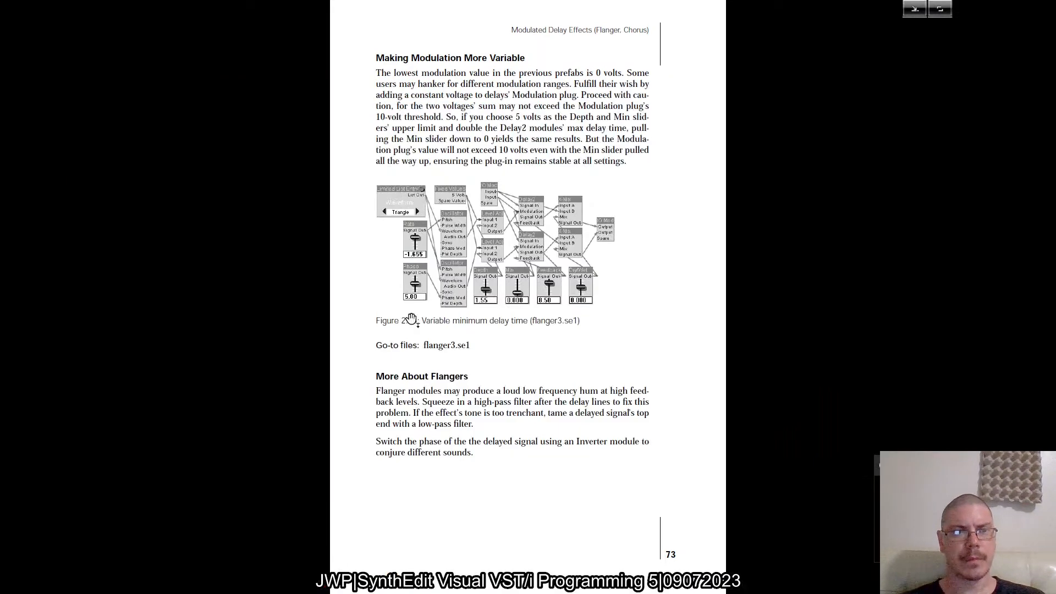
{"action": "key", "text": "alt+Tab"}
{"action": "key", "text": "alt+Tab"}
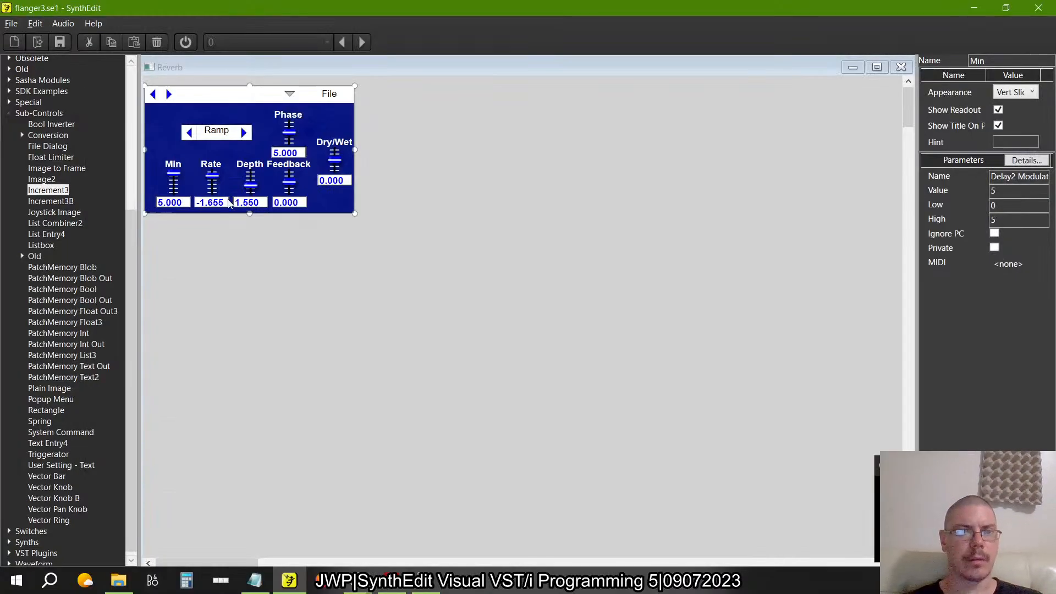
- Set the Min slider's value to 0
{"action": "left_click", "coordinate": [183, 204]}
{"action": "type", "text": "0"}
{"action": "key", "text": "Return"}
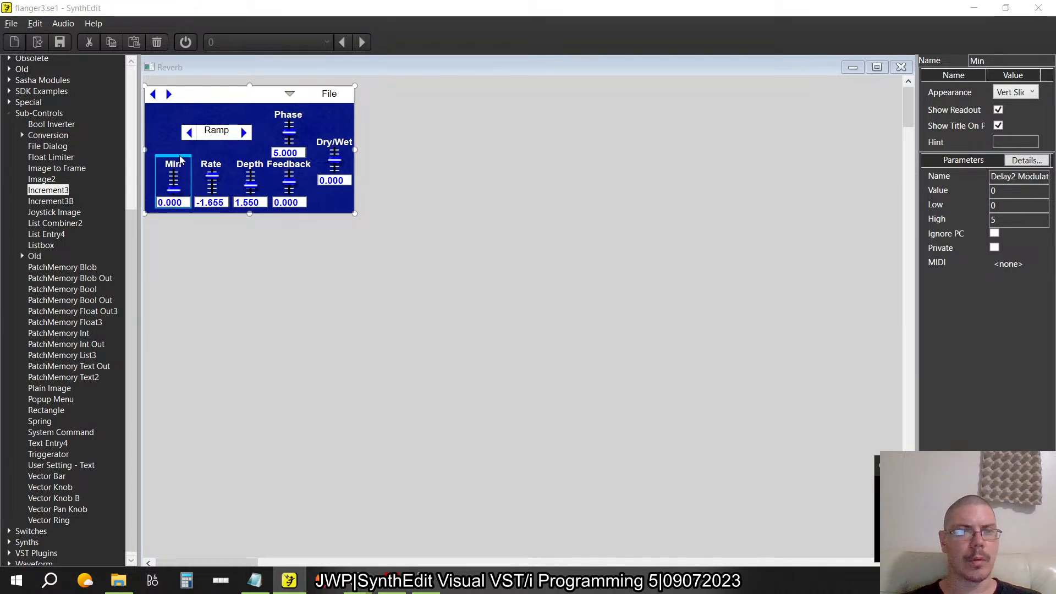
- Reorder the slider row by moving Rate and Depth left together and placing the Min slider between Depth and Feedback
{"action": "left_click_drag", "start_coordinate": [182, 162], "coordinate": [319, 265]}
{"action": "left_click", "coordinate": [245, 168]}
{"action": "left_click", "coordinate": [220, 166], "text": "ctrl"}
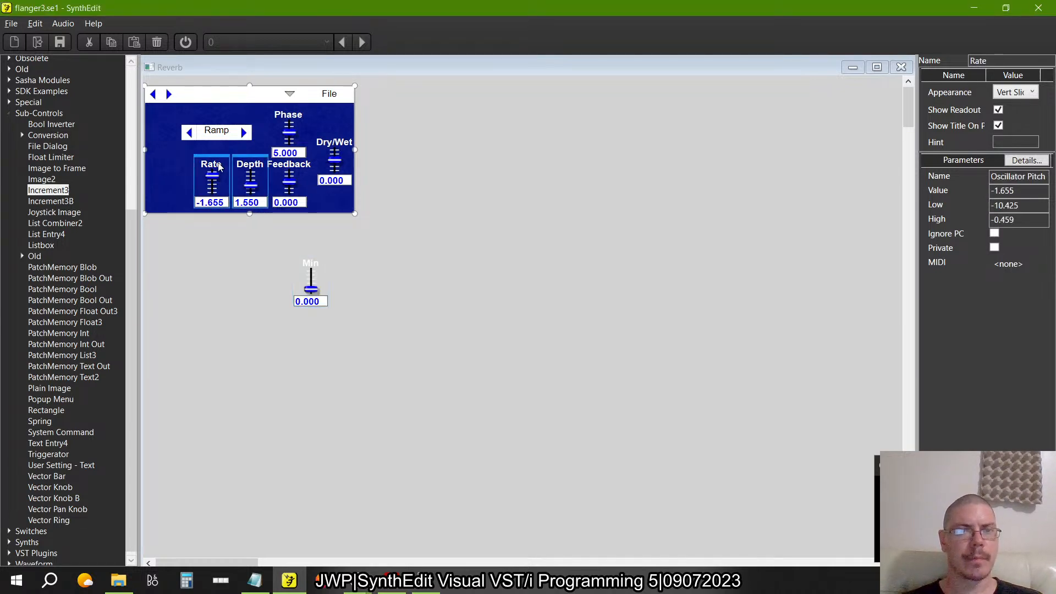
{"action": "left_click_drag", "start_coordinate": [253, 163], "coordinate": [212, 160]}
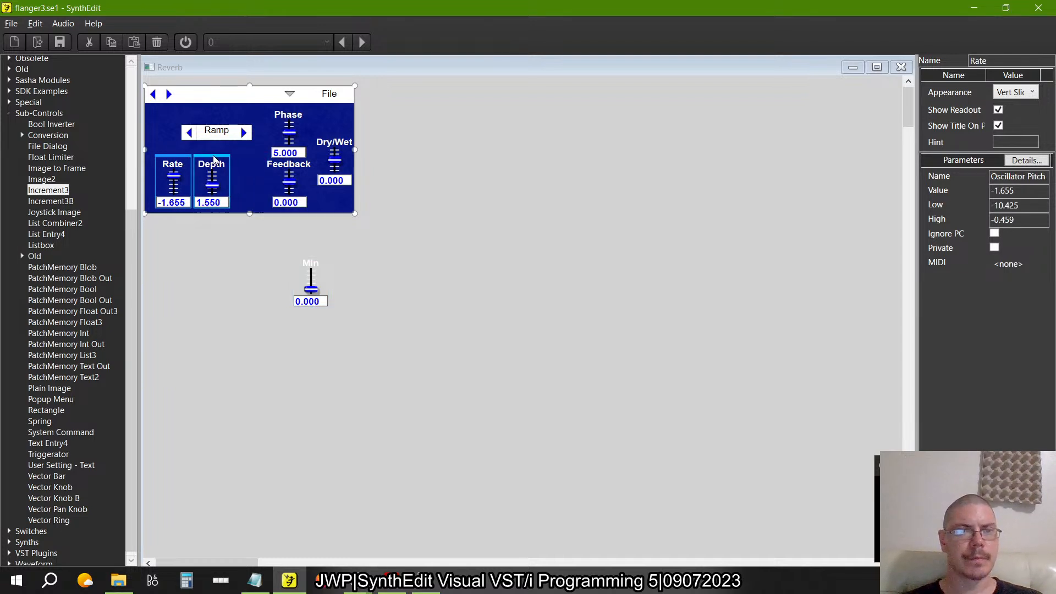
{"action": "left_click", "coordinate": [311, 263]}
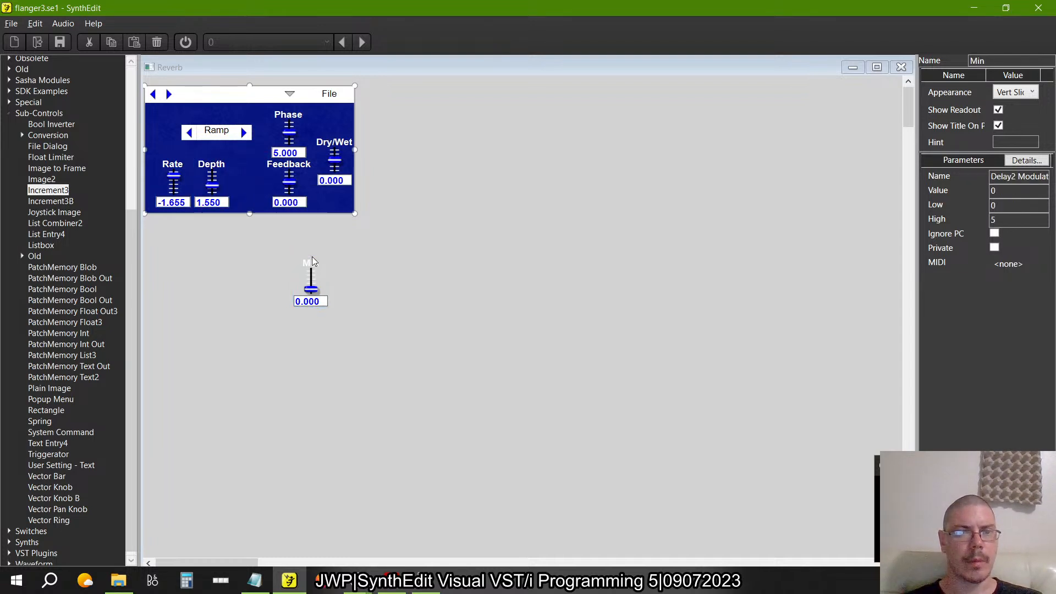
{"action": "left_click_drag", "start_coordinate": [311, 262], "coordinate": [251, 159]}
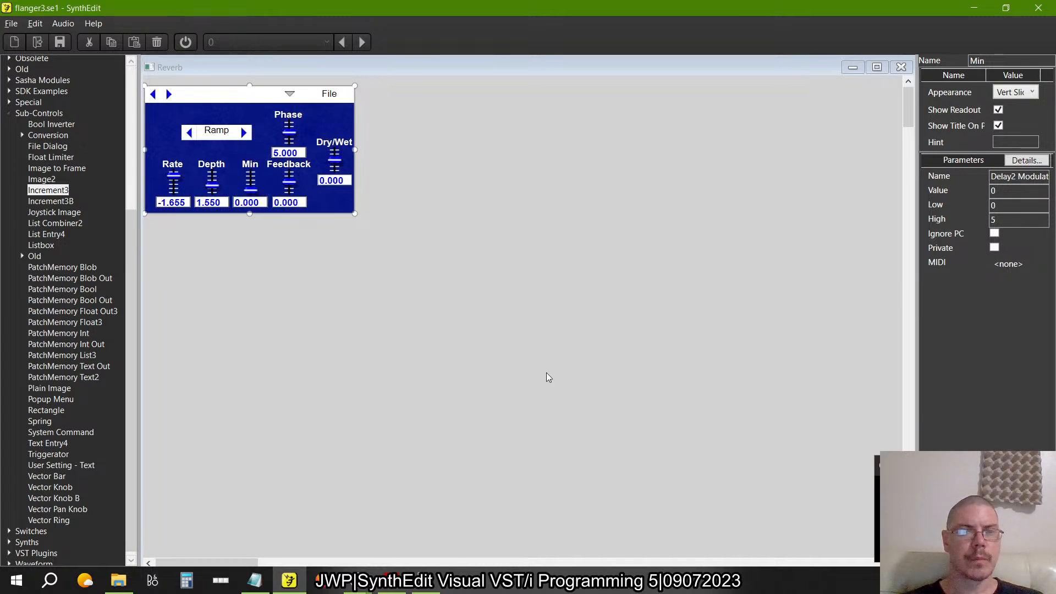
- Switch to the PDF book and read the sections More About Flangers and Tweaking the GUI on pages 73 and 74
{"action": "key", "text": "alt+Tab"}
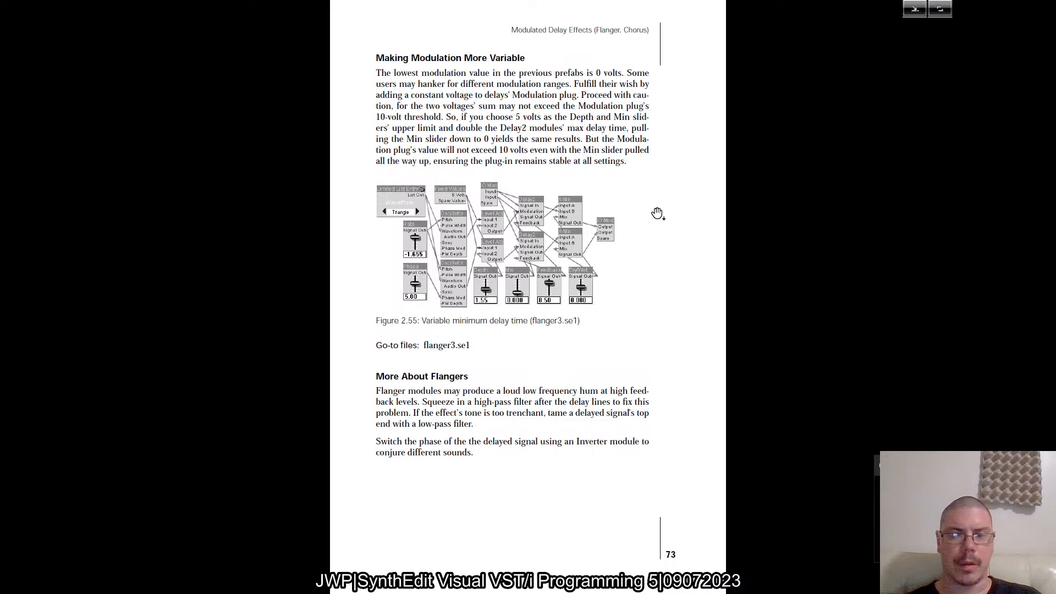
{"action": "scroll", "coordinate": [729, 277], "scroll_direction": "down", "scroll_amount": 2}
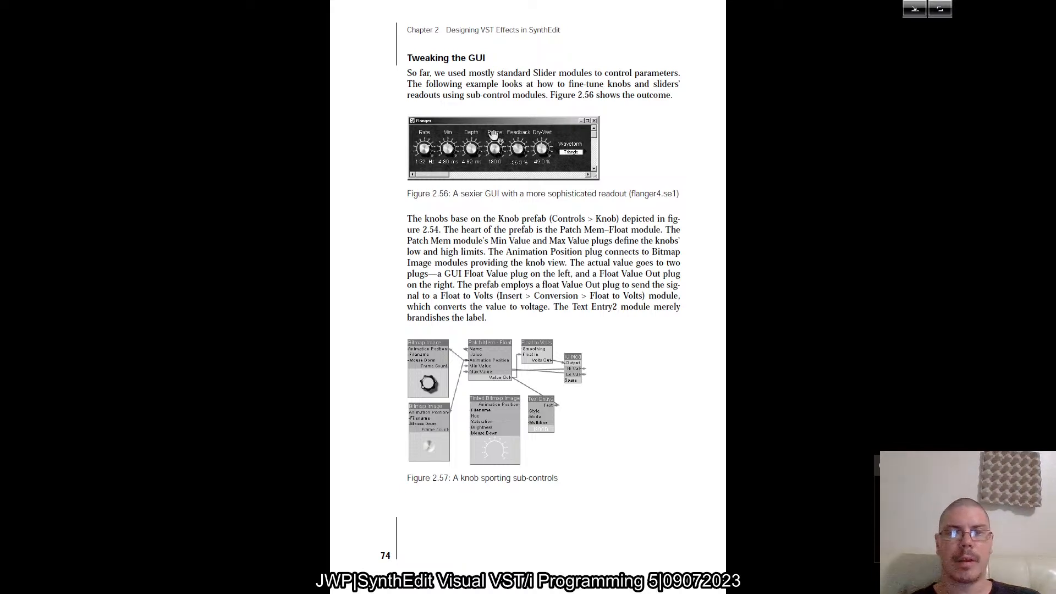
{"action": "scroll", "coordinate": [493, 135], "scroll_direction": "up", "scroll_amount": 2}
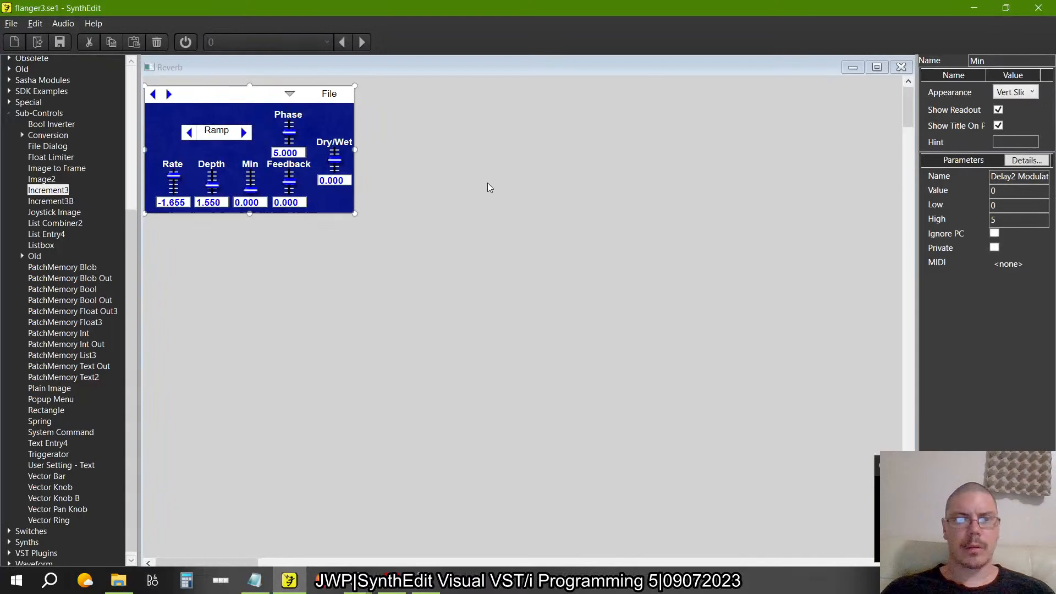
- Look through the skins available for the panel without choosing another one
{"action": "right_click", "coordinate": [488, 186]}
{"action": "mouse_move", "coordinate": [536, 261]}
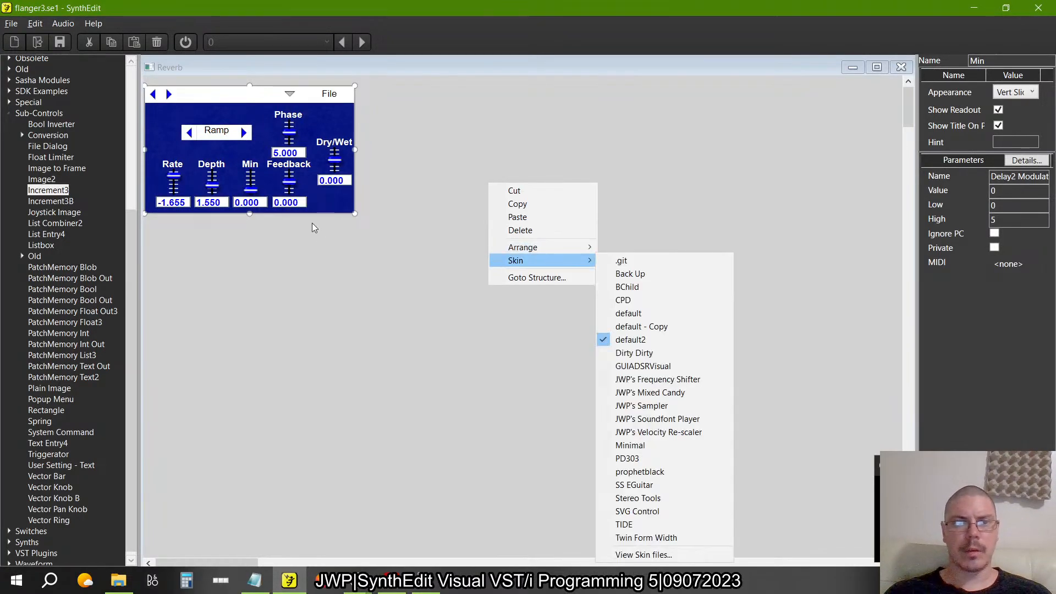
{"action": "key", "text": "Escape"}
{"action": "key", "text": "Escape"}
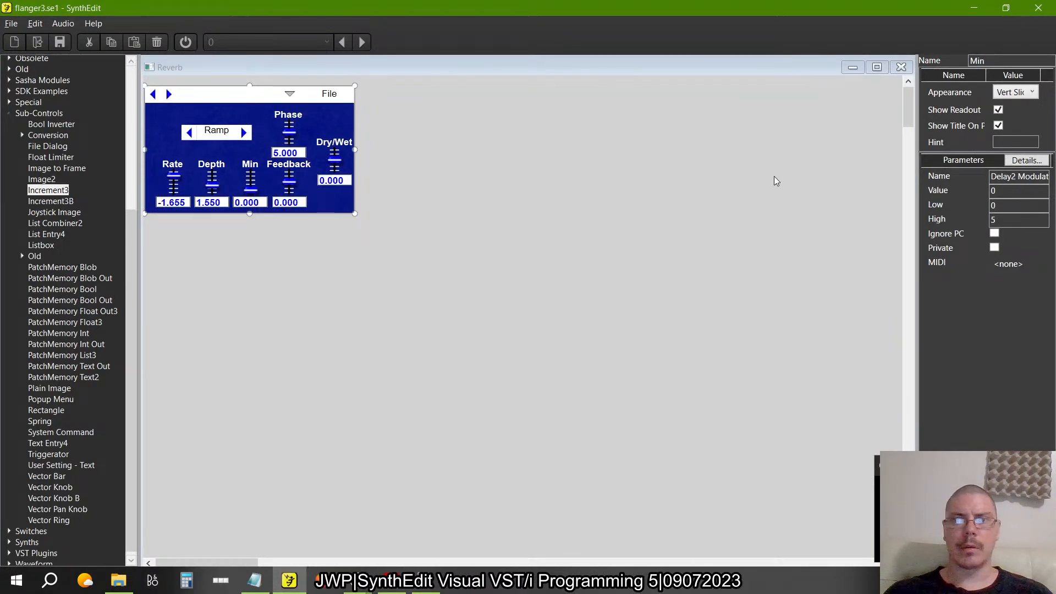
- Close the panel view and open the book's Tweaking the GUI section, enlarged around Figure 2.56
{"action": "left_click", "coordinate": [900, 66]}
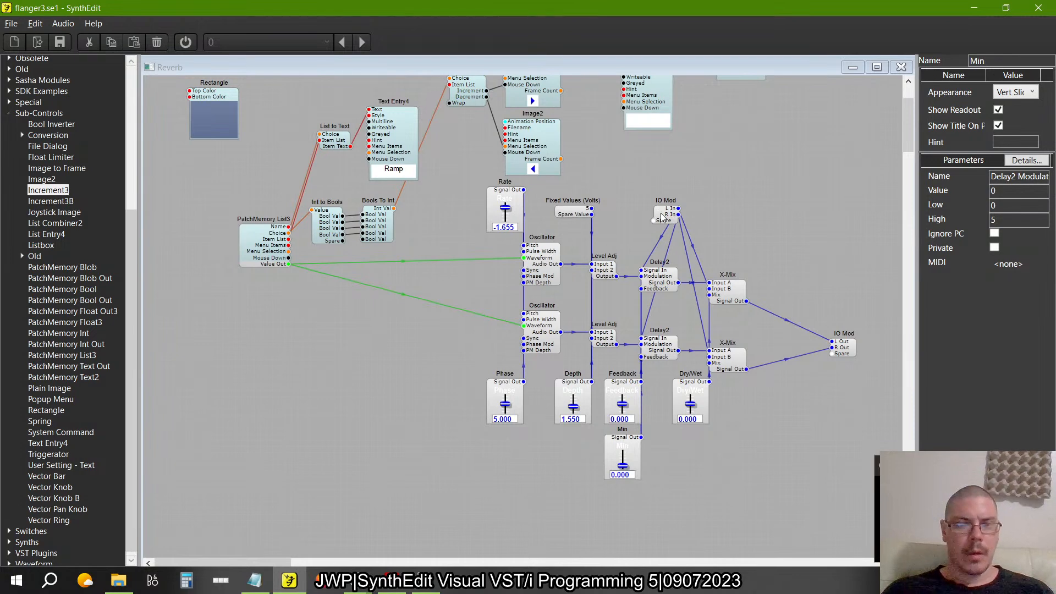
{"action": "key", "text": "alt+Tab"}
{"action": "scroll", "coordinate": [660, 212], "scroll_direction": "down", "scroll_amount": 3}
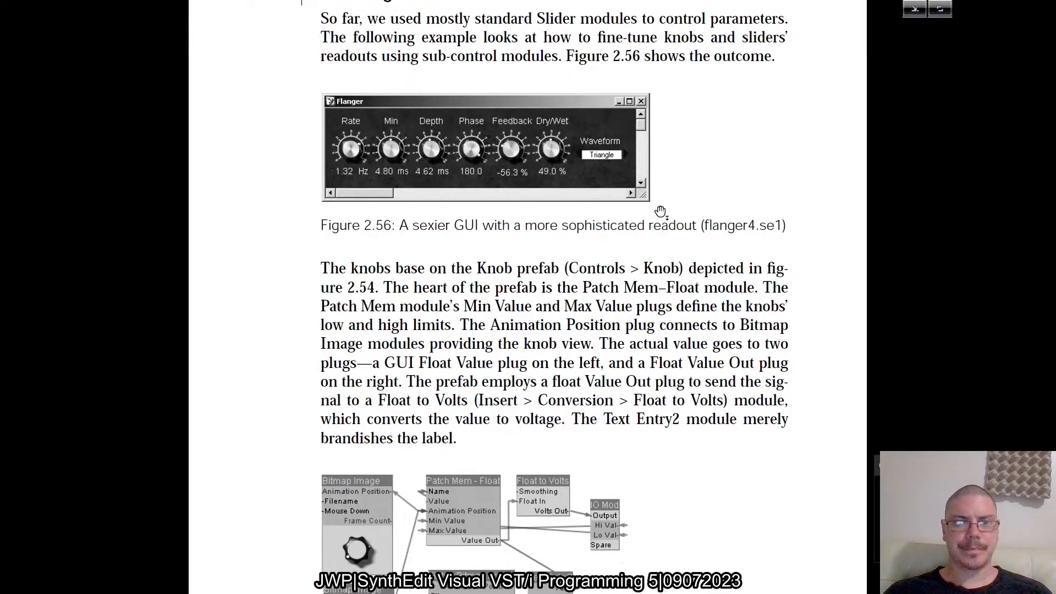
- Read page 74 on the Knob prefab with Figures 2.56 and 2.57, and glance at the flanger3 structure in SynthEdit
{"action": "scroll", "coordinate": [660, 213], "scroll_direction": "down", "scroll_amount": 2}
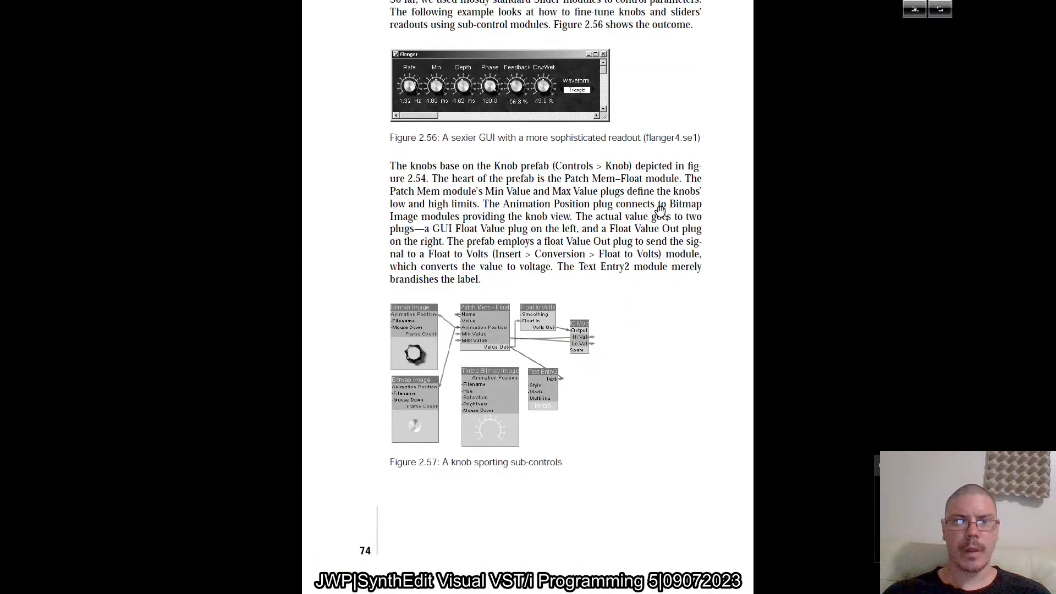
{"action": "scroll", "coordinate": [660, 212], "scroll_direction": "down", "scroll_amount": 1}
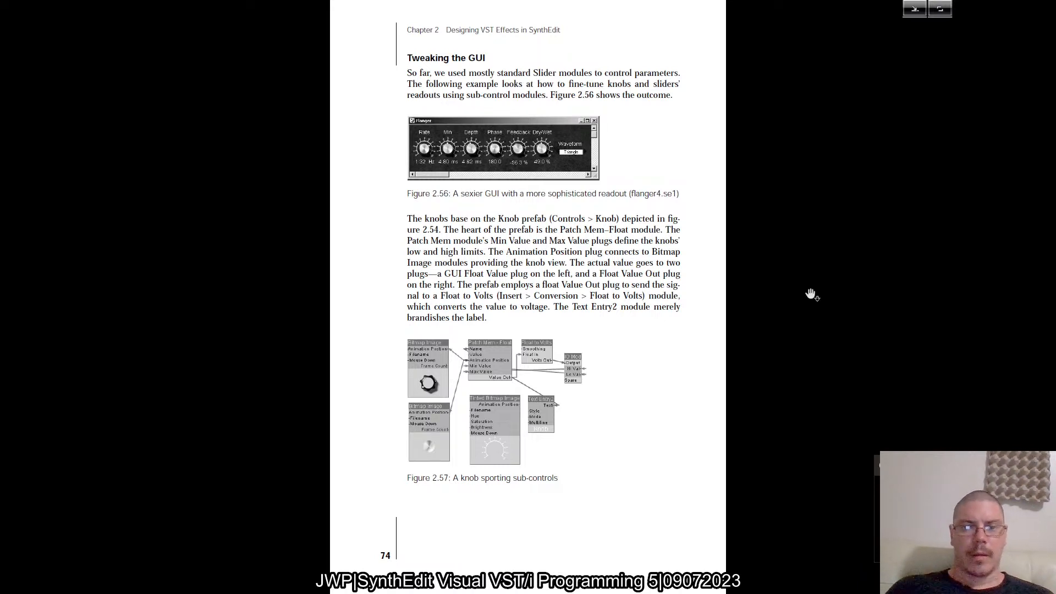
{"action": "key", "text": "alt+Tab"}
{"action": "key", "text": "alt+Tab"}
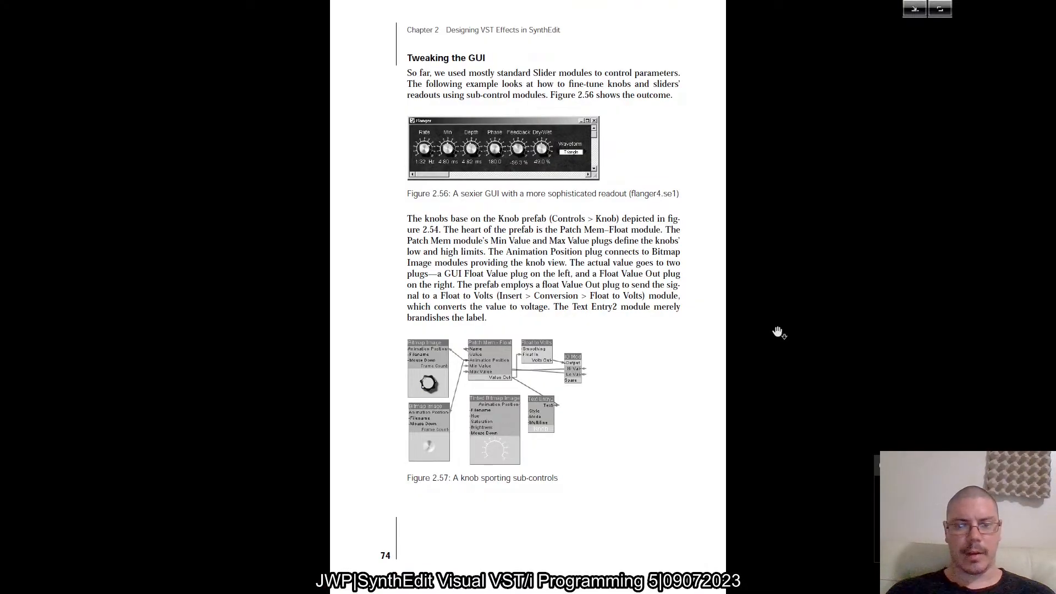
{"action": "scroll", "coordinate": [468, 455], "scroll_direction": "up", "scroll_amount": 3}
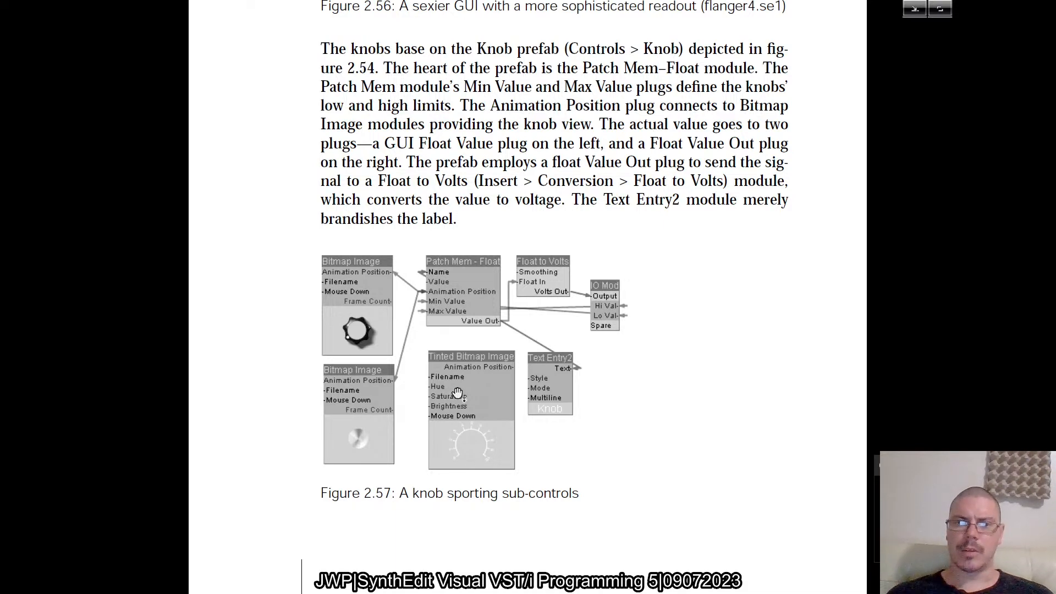
{"action": "key", "text": "ctrl+0"}
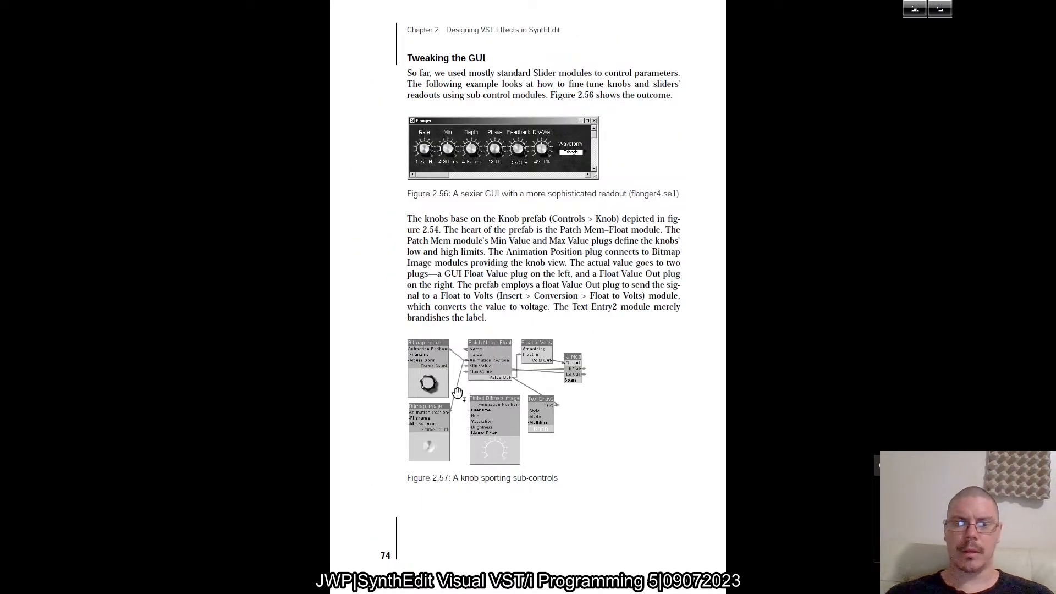
{"action": "key", "text": "alt+Tab"}
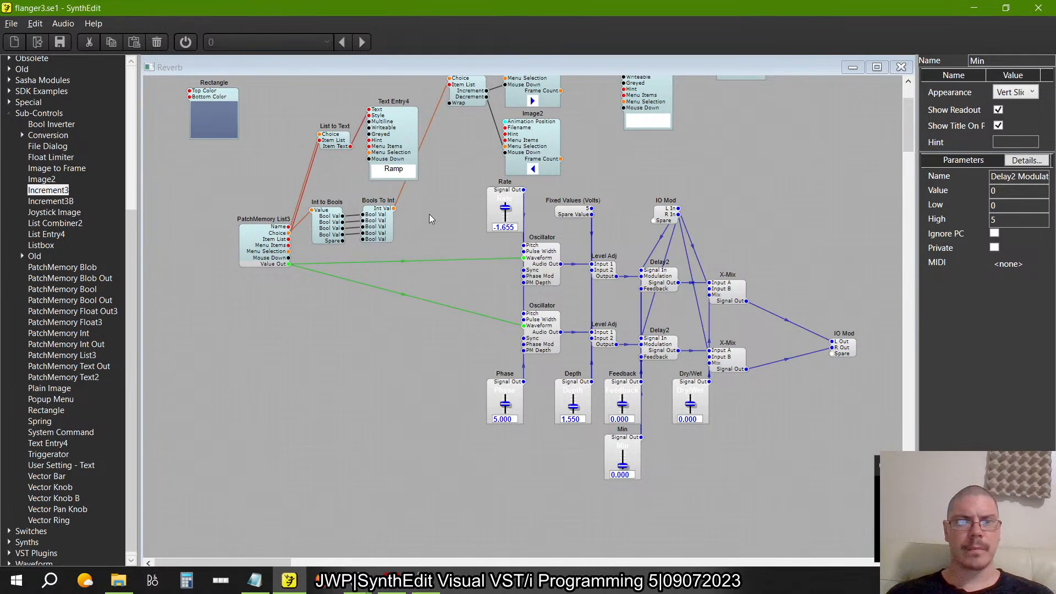
{"action": "scroll", "coordinate": [479, 258], "scroll_direction": "up", "scroll_amount": 3}
{"action": "scroll", "coordinate": [479, 258], "scroll_direction": "down", "scroll_amount": 3}
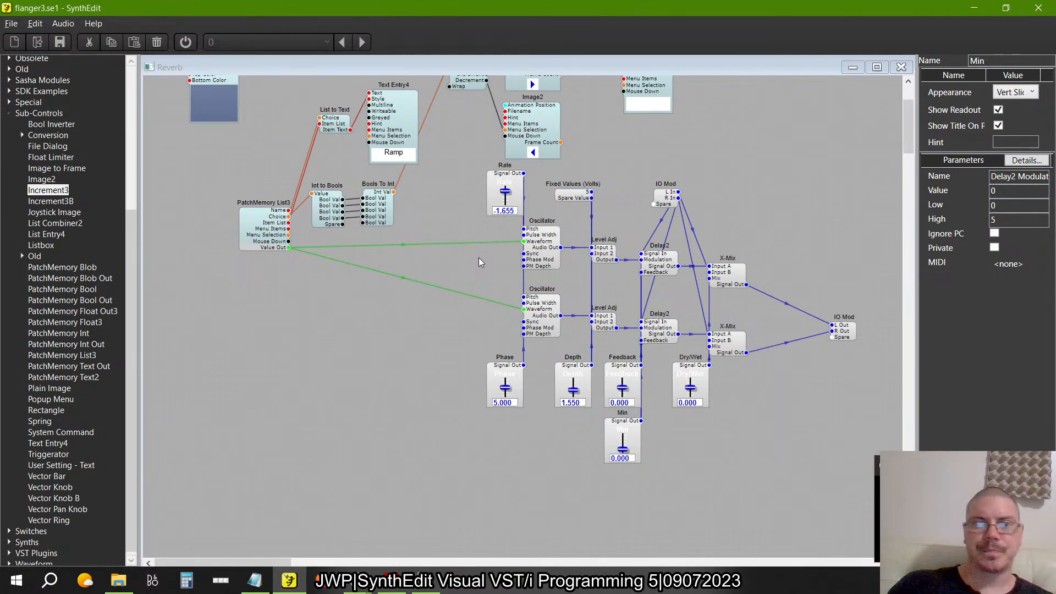
- Switch to the PDF book and read pages 75 and 76 on scaling the Depth knob's readout and the Depth and Rate knob structures
{"action": "key", "text": "alt+Tab"}
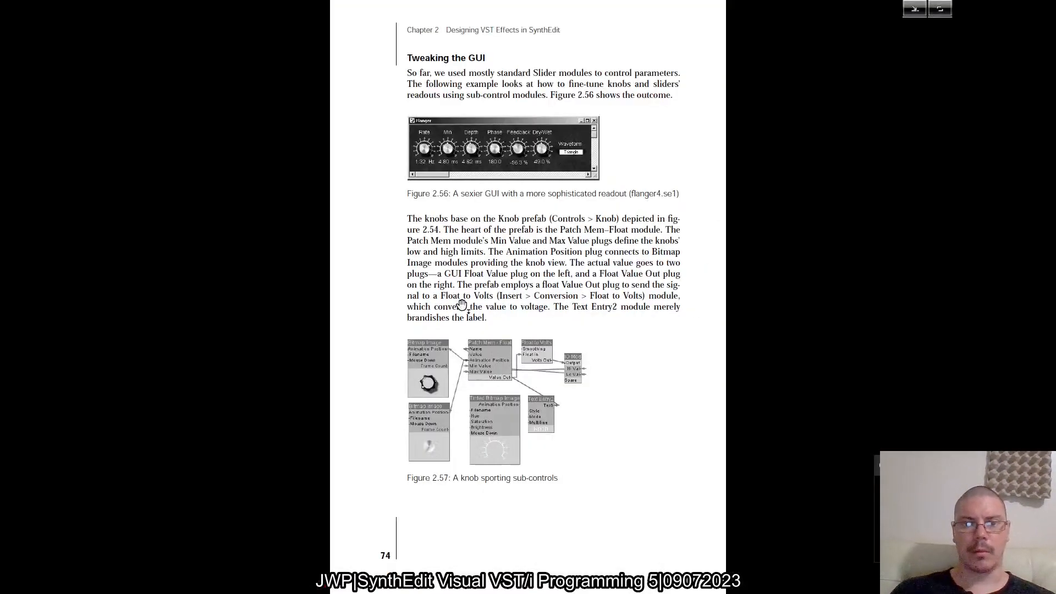
{"action": "scroll", "coordinate": [461, 305], "scroll_direction": "down", "scroll_amount": 3}
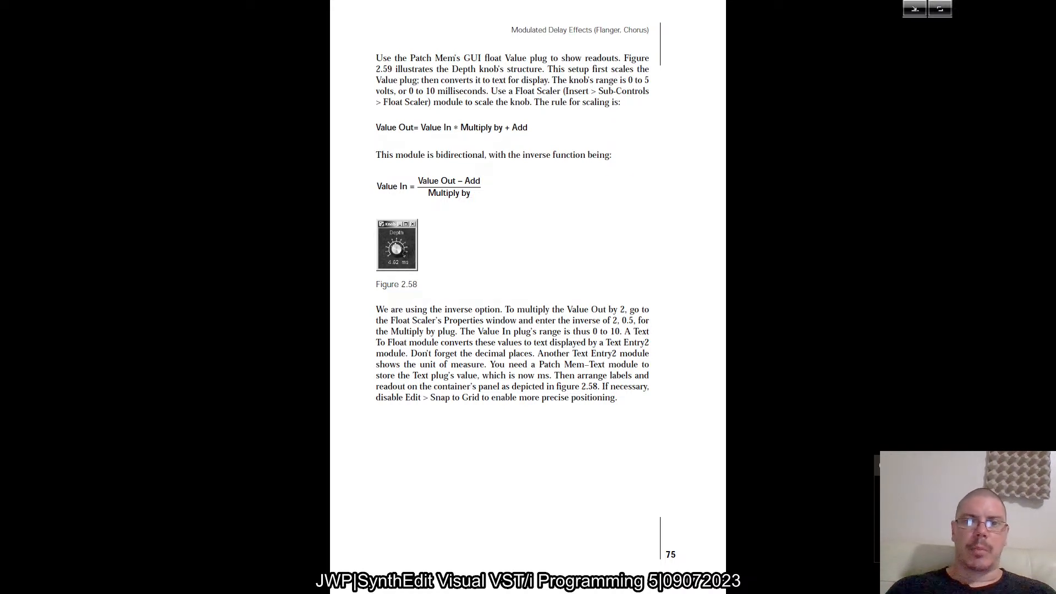
{"action": "key", "text": "Left"}
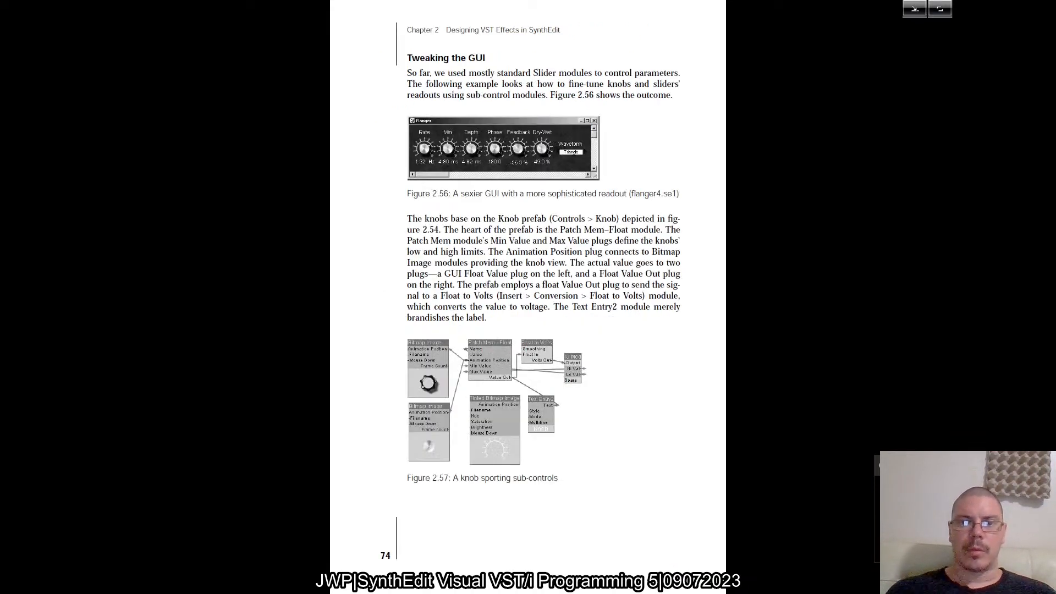
{"action": "key", "text": "Right"}
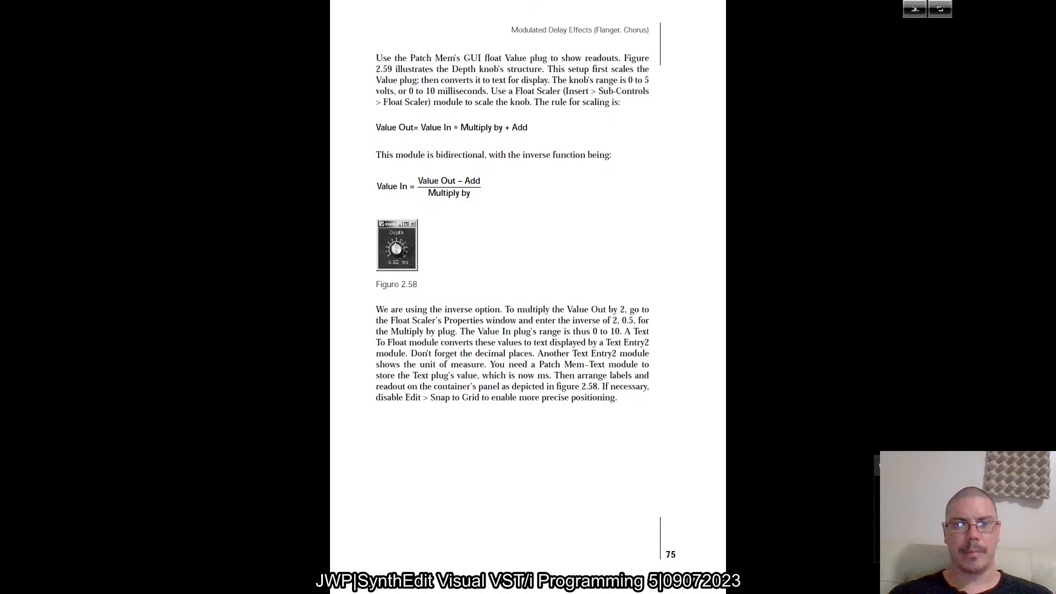
{"action": "scroll", "coordinate": [429, 287], "scroll_direction": "up", "scroll_amount": 3}
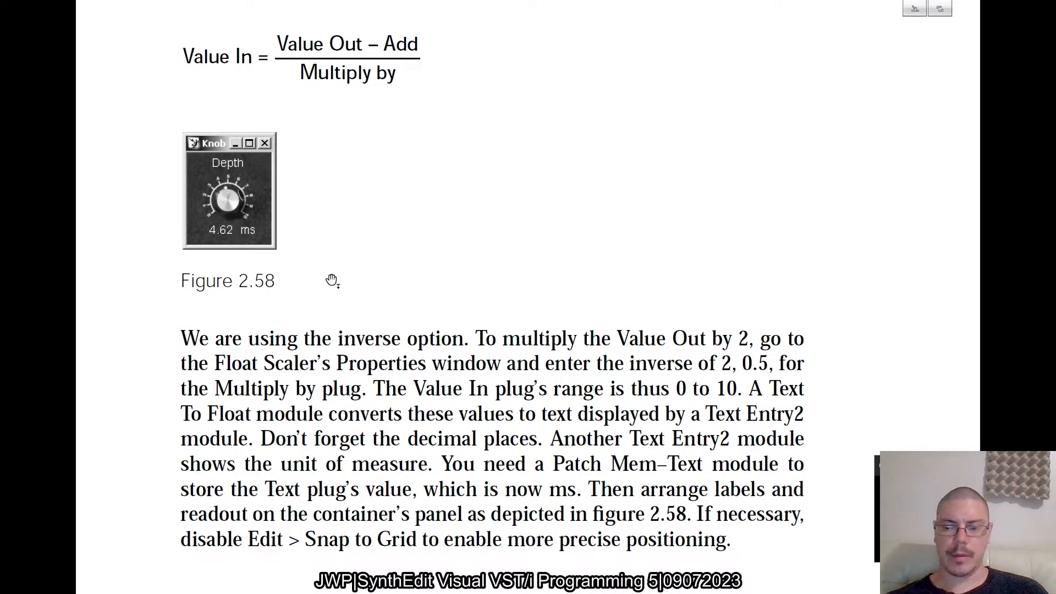
{"action": "scroll", "coordinate": [333, 281], "scroll_direction": "down", "scroll_amount": 3}
{"action": "scroll", "coordinate": [332, 282], "scroll_direction": "down", "scroll_amount": 1}
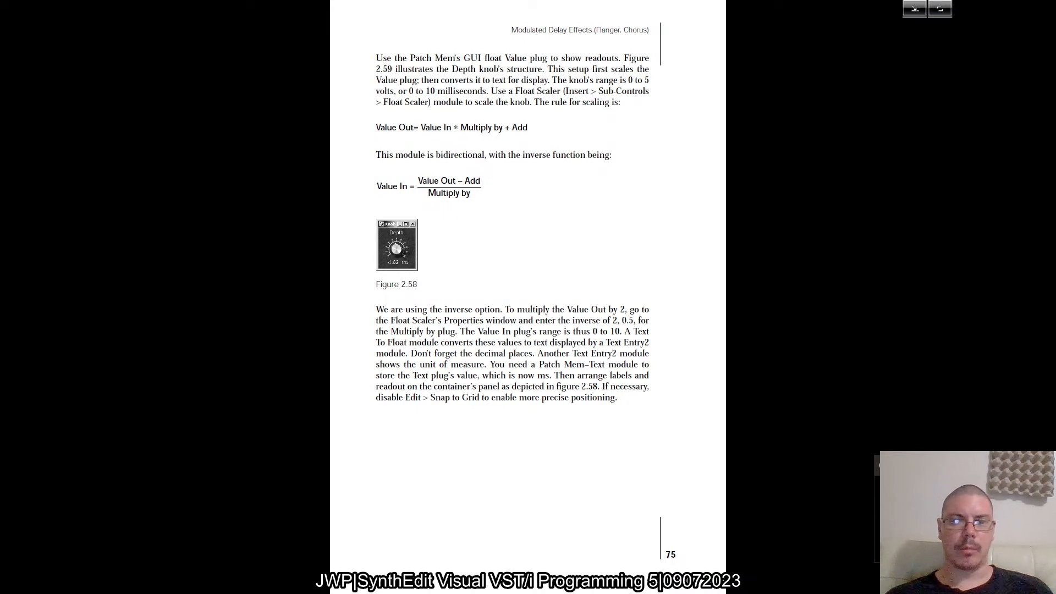
{"action": "key", "text": "Right"}
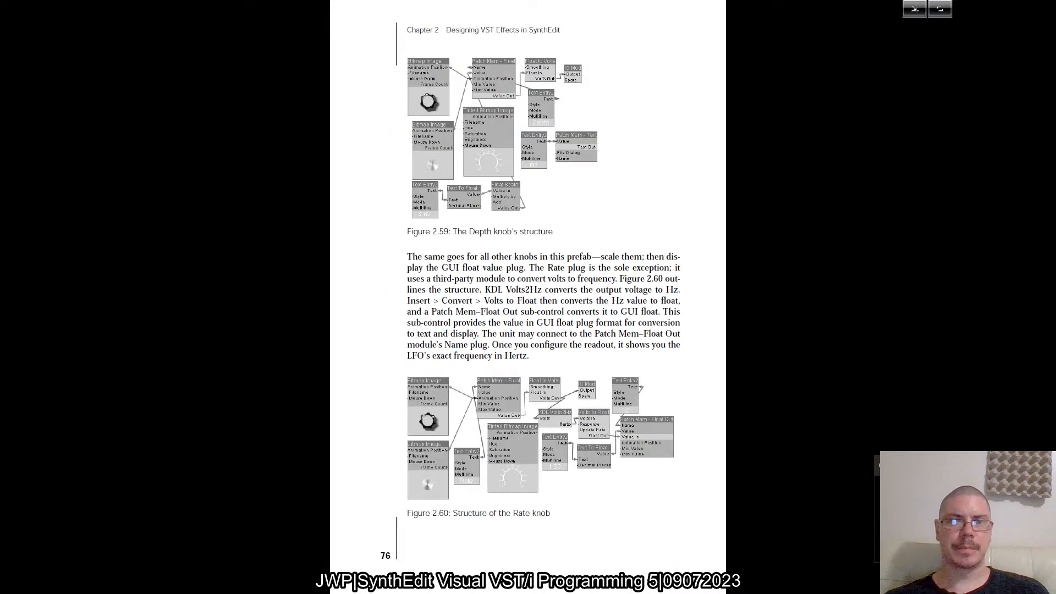
{"action": "key", "text": "Left"}
{"action": "key", "text": "Right"}
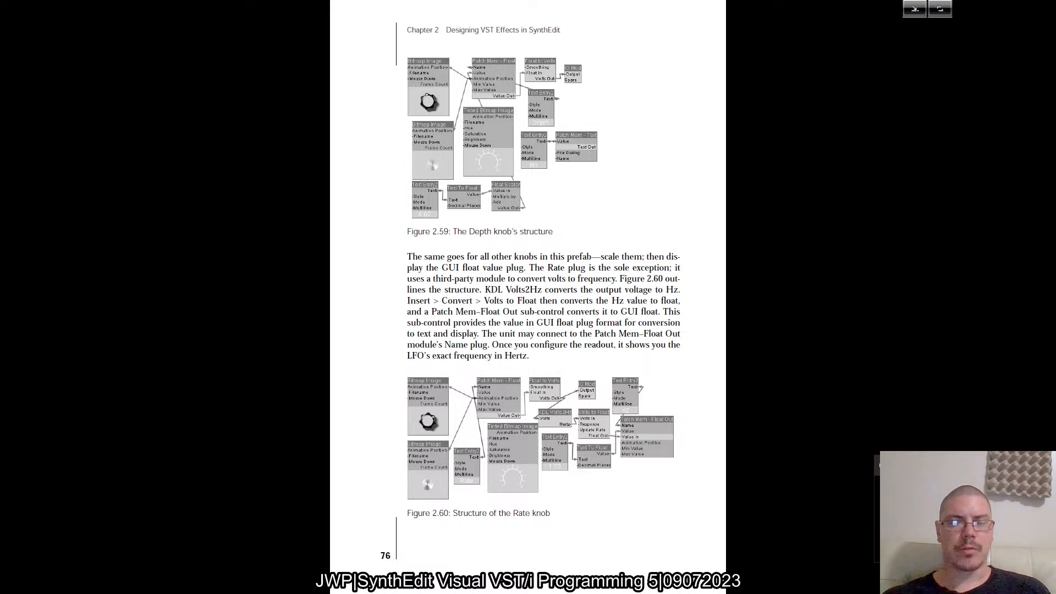
{"action": "key", "text": "Left"}
{"action": "key", "text": "Left"}
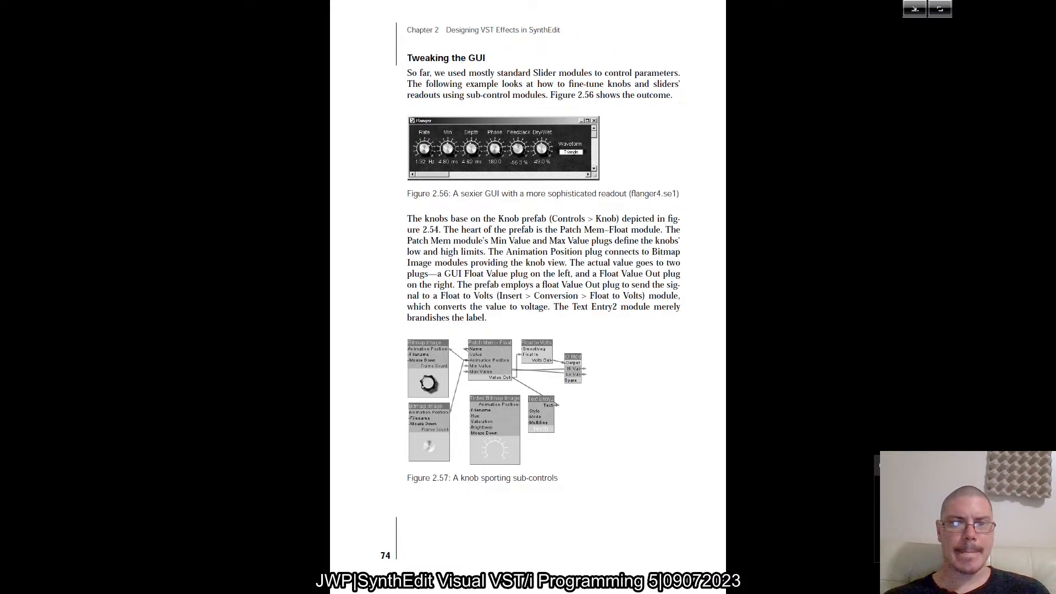
{"action": "key", "text": "Right"}
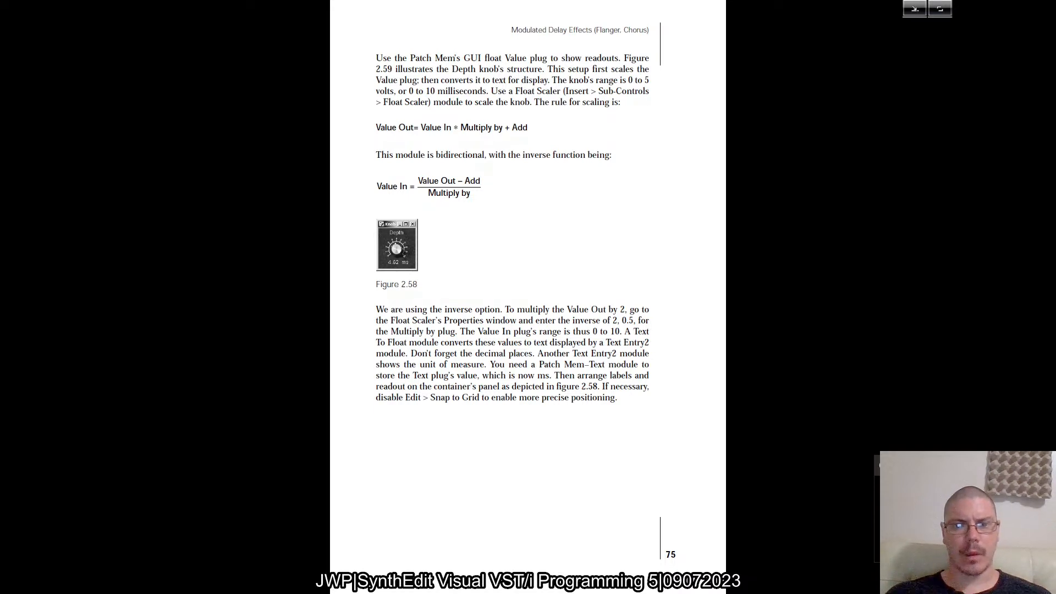
- Switch to the older SynthEdit and try to open flanger3.se1 from the Delay Effects folder
{"action": "key", "text": "alt+Tab"}
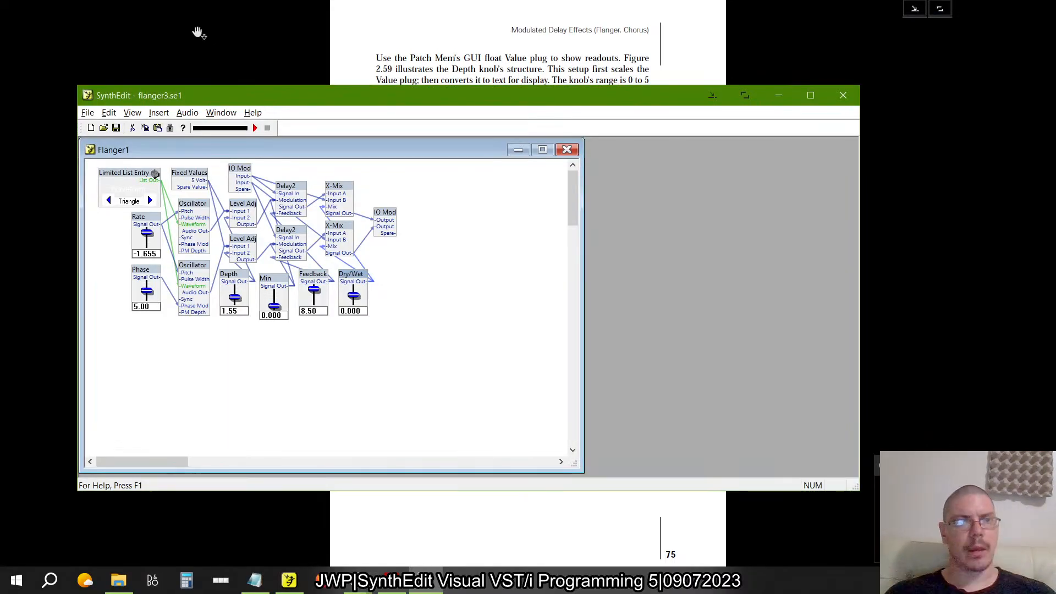
{"action": "left_click", "coordinate": [87, 112]}
{"action": "left_click", "coordinate": [100, 140]}
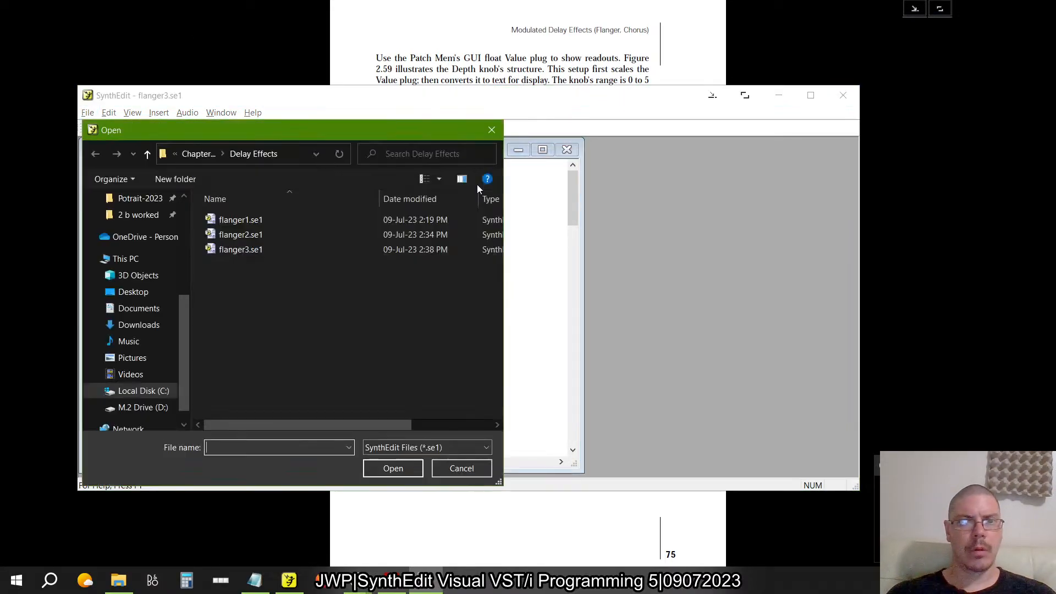
{"action": "left_click", "coordinate": [242, 251]}
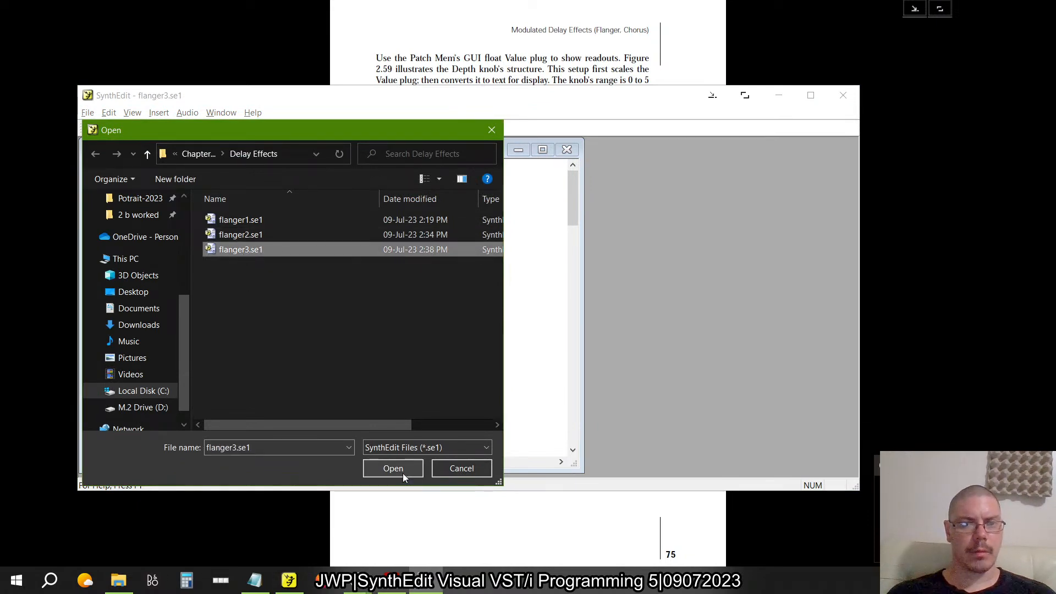
{"action": "left_click", "coordinate": [403, 473]}
{"action": "left_click", "coordinate": [464, 327]}
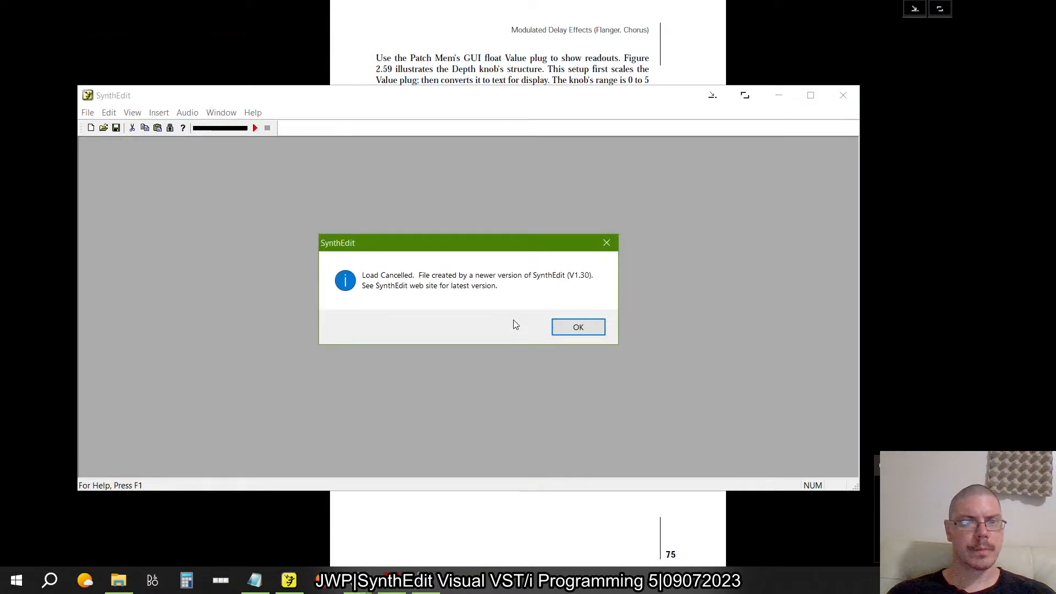
{"action": "left_click", "coordinate": [558, 330]}
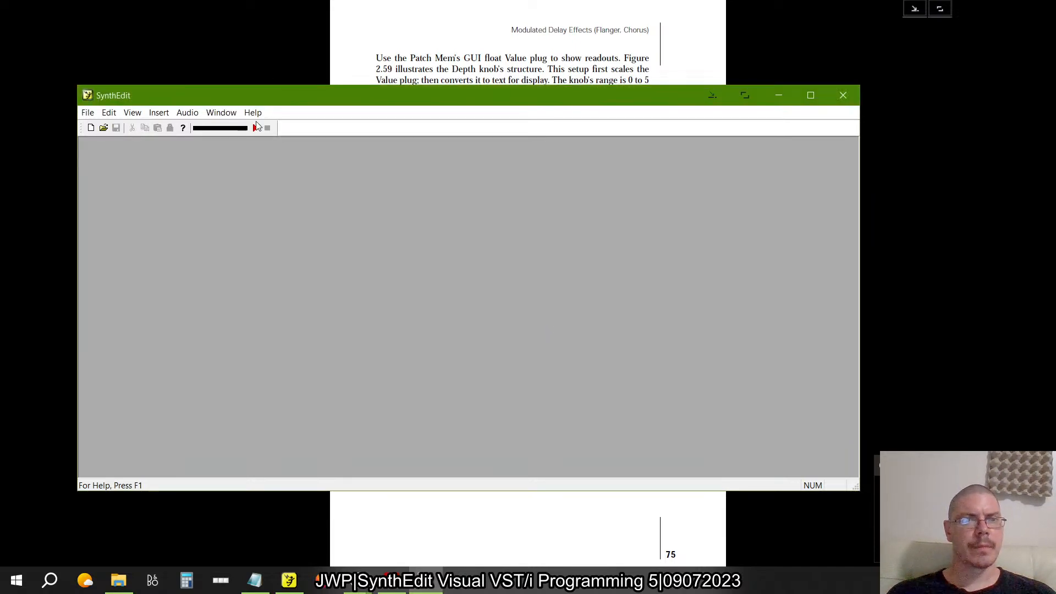
- Check the release number of the older SynthEdit in its program information
{"action": "left_click", "coordinate": [253, 113]}
{"action": "left_click", "coordinate": [285, 189]}
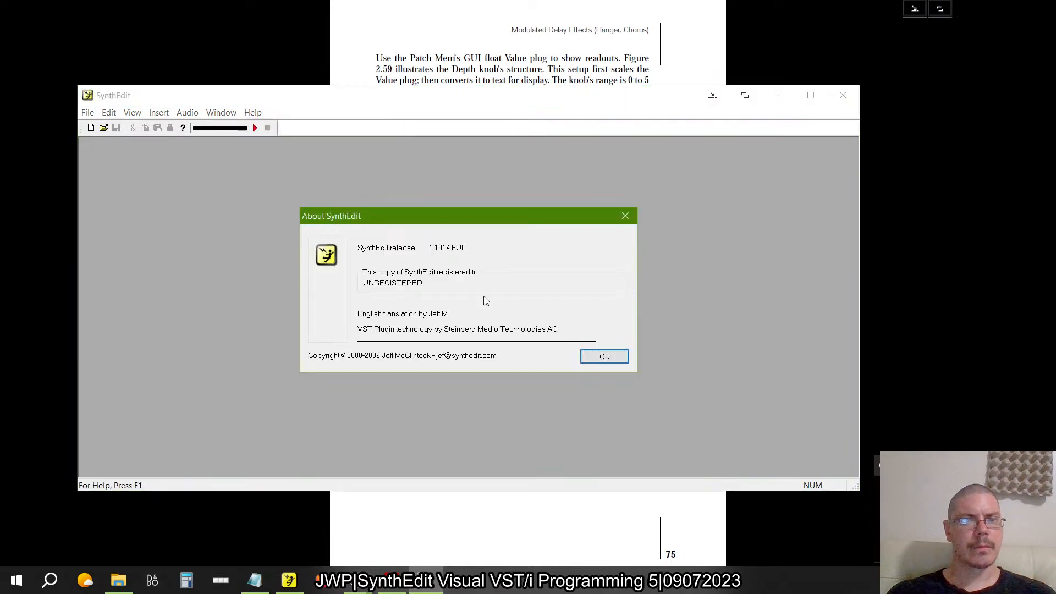
{"action": "left_click", "coordinate": [627, 219]}
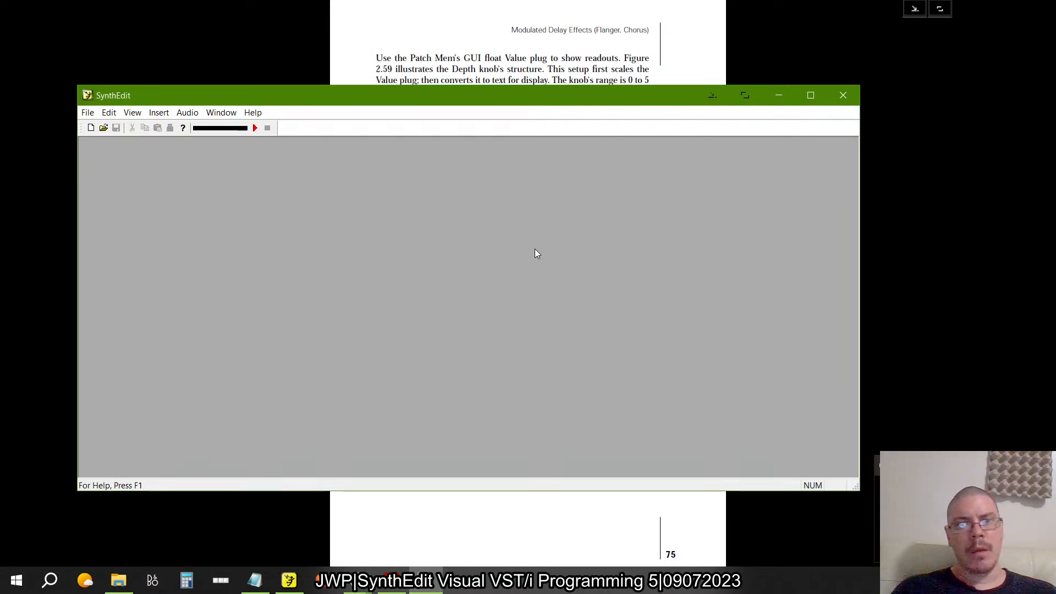
- Consult Figure 2.57 in the book and add a Knob from the Controls category to flanger3 in the newer SynthEdit, in the space beside the Phase slider
{"action": "key", "text": "alt+Tab"}
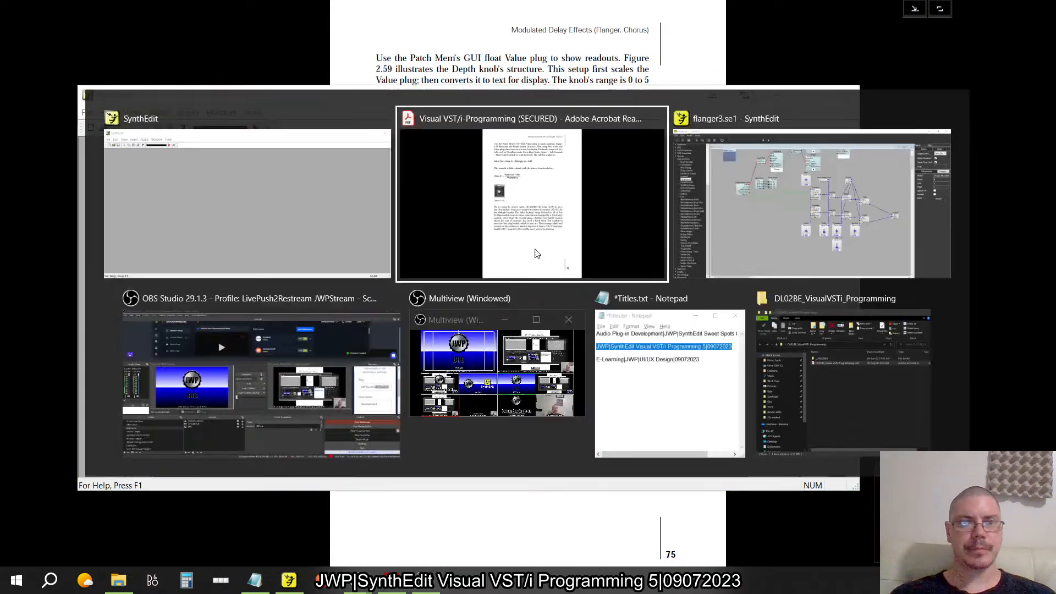
{"action": "scroll", "coordinate": [535, 247], "scroll_direction": "up", "scroll_amount": 3}
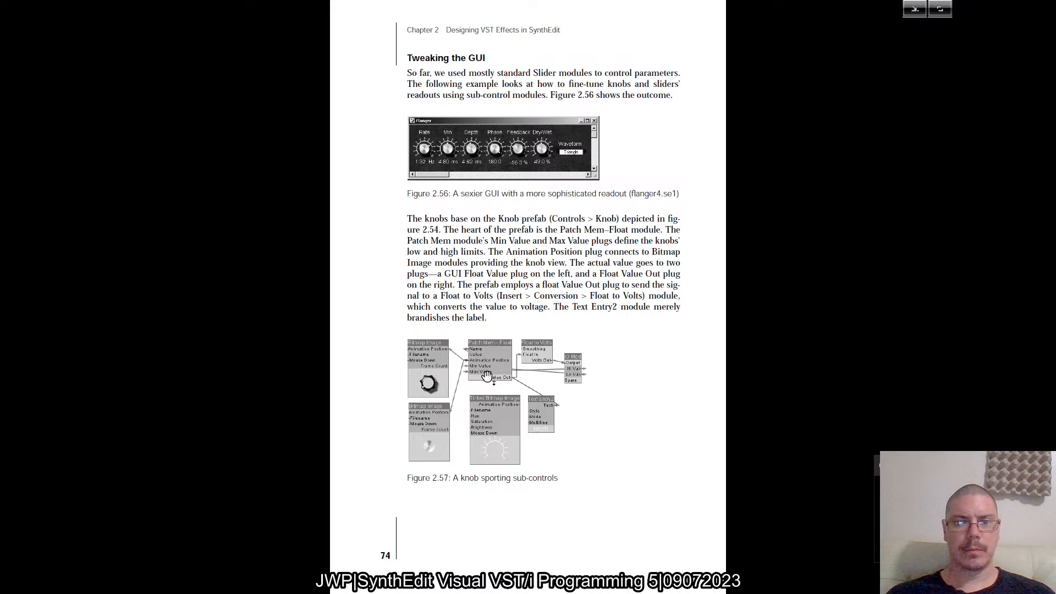
{"action": "scroll", "coordinate": [521, 414], "scroll_direction": "down", "scroll_amount": 3}
{"action": "key", "text": "alt+Tab"}
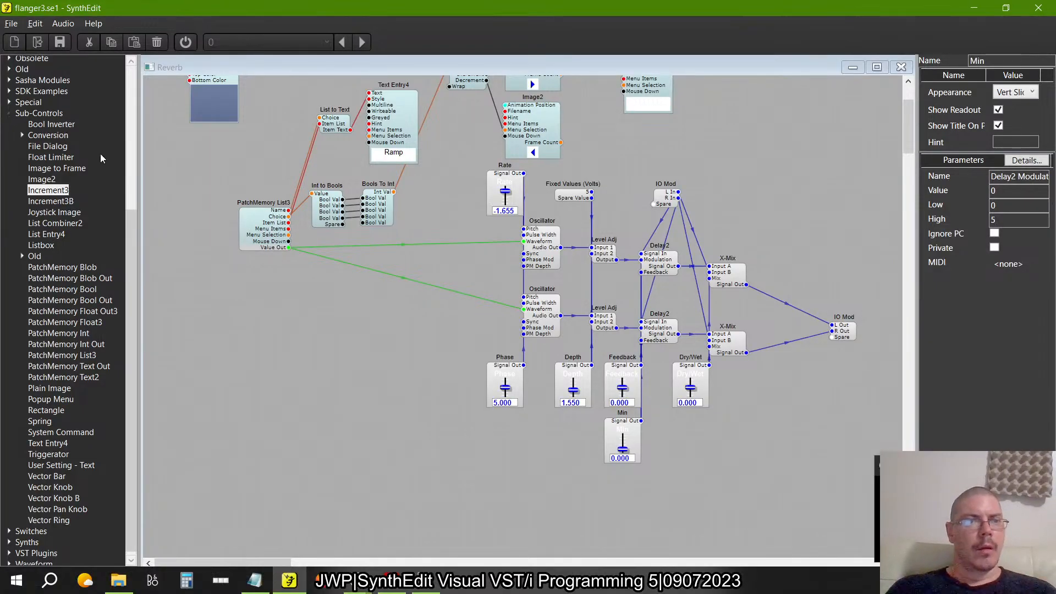
{"action": "double_click", "coordinate": [22, 114]}
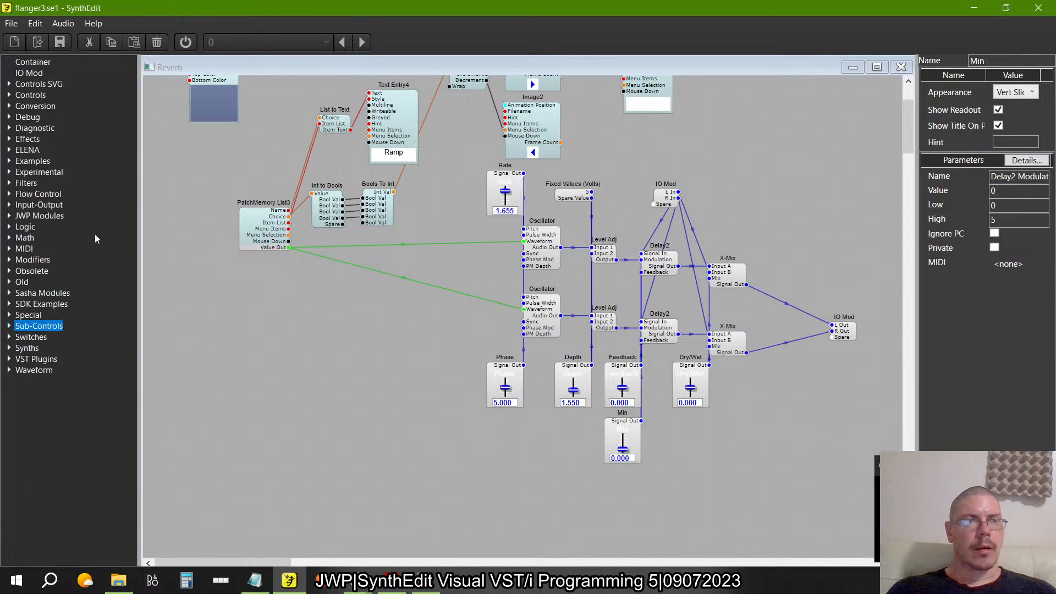
{"action": "left_click", "coordinate": [8, 95]}
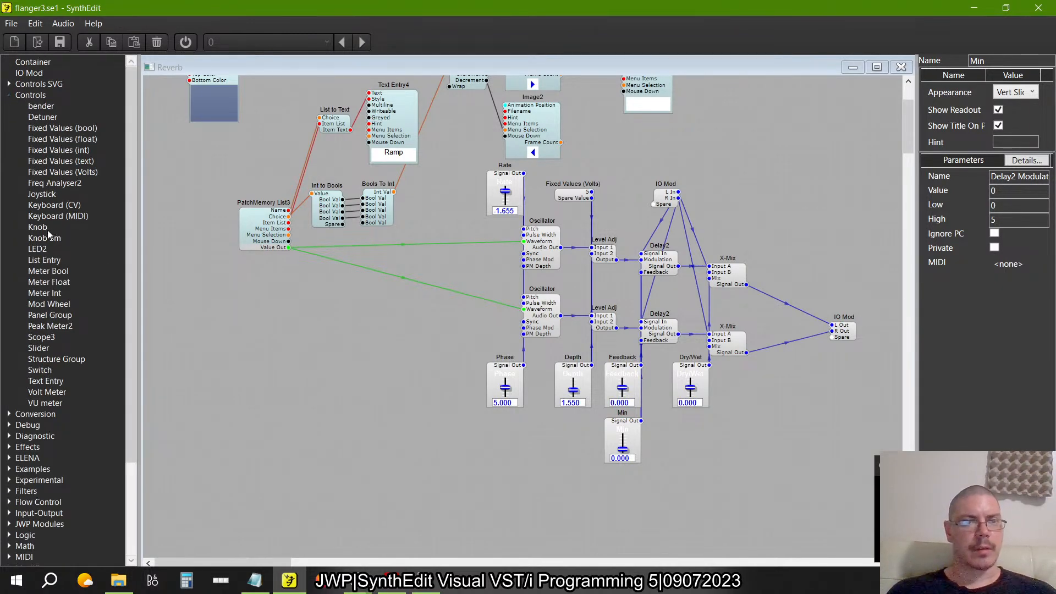
{"action": "left_click_drag", "start_coordinate": [38, 227], "coordinate": [385, 372]}
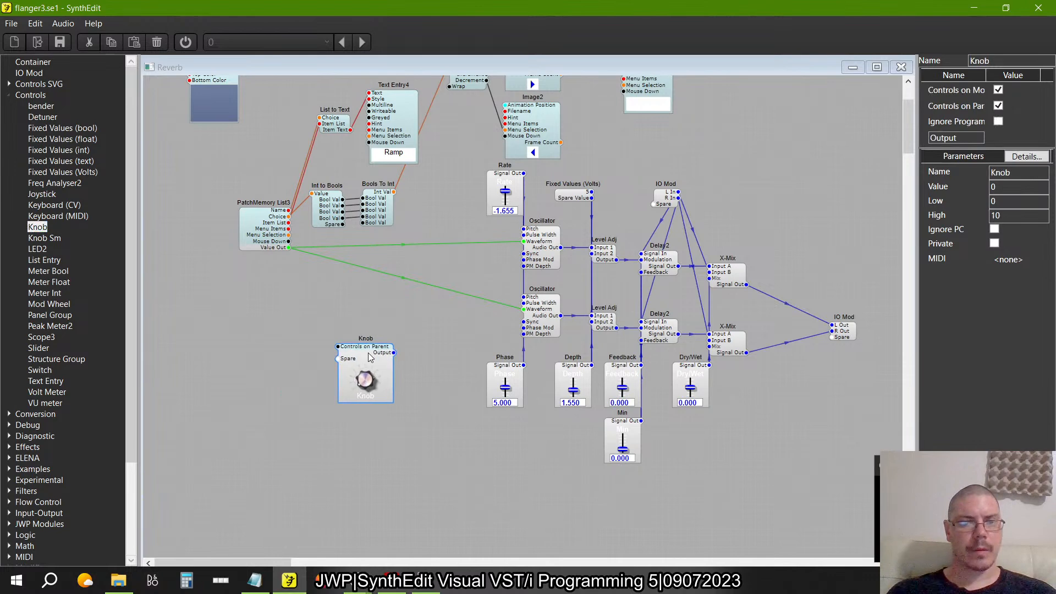
- Open the new Knob's internal structure, enlarge its window to show all modules and compare it with page 75 of the book
{"action": "double_click", "coordinate": [373, 358]}
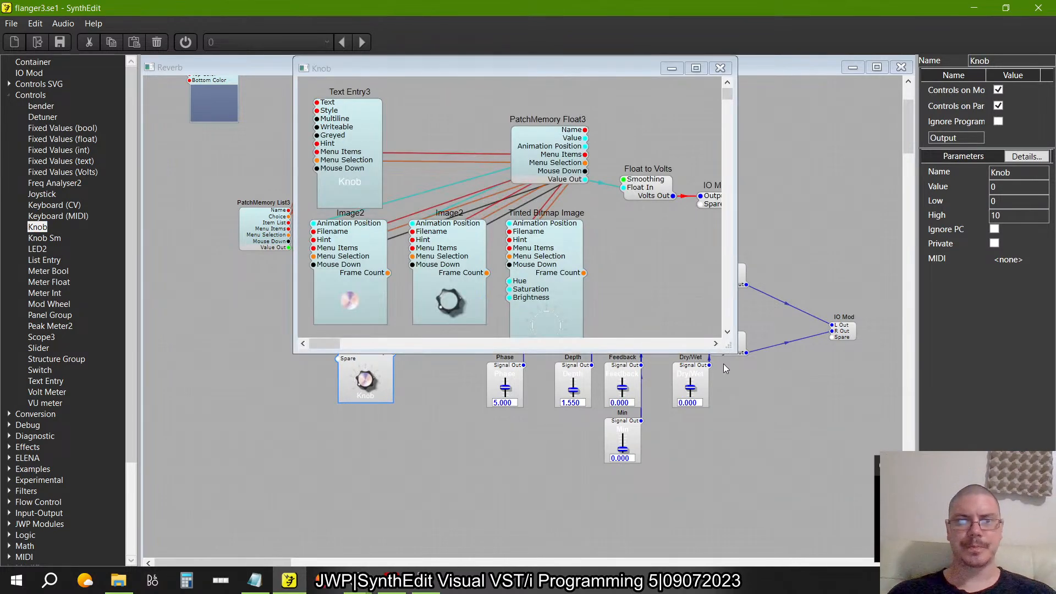
{"action": "left_click", "coordinate": [717, 345]}
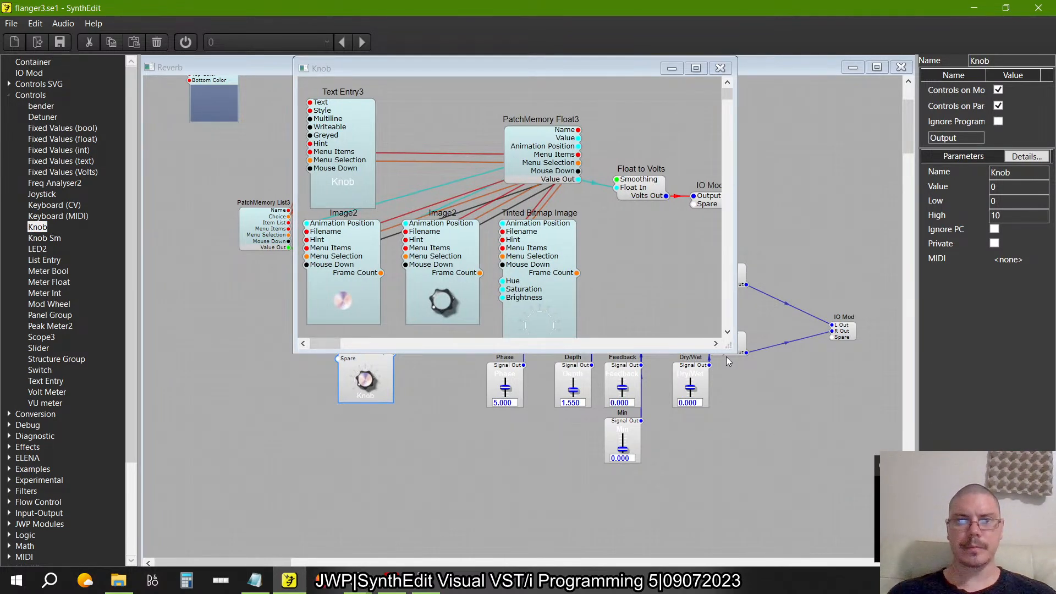
{"action": "left_click_drag", "start_coordinate": [727, 353], "coordinate": [825, 559]}
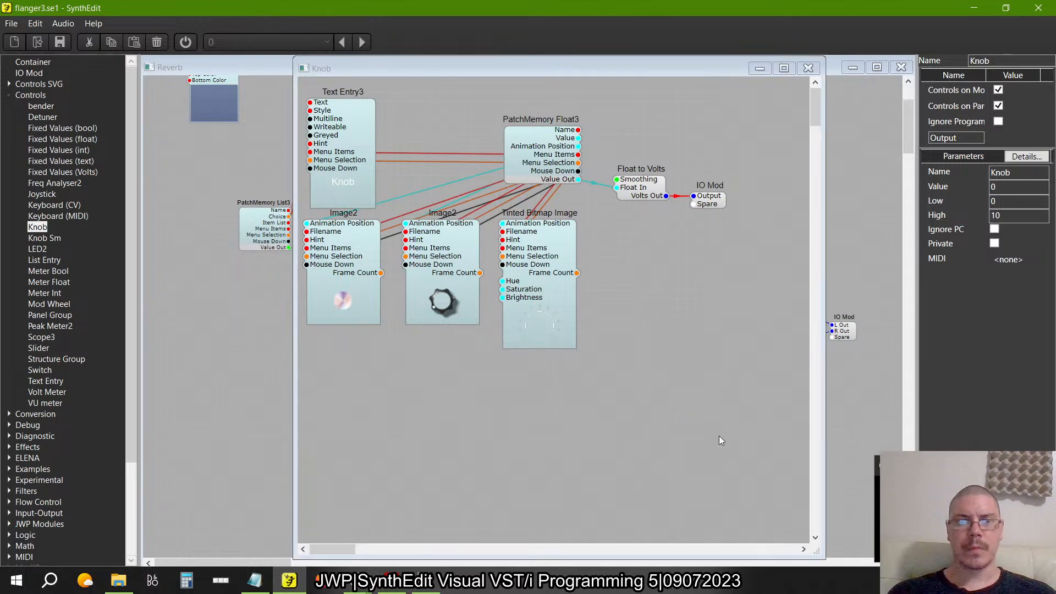
{"action": "scroll", "coordinate": [625, 427], "scroll_direction": "left", "scroll_amount": 1}
{"action": "key", "text": "alt+Tab"}
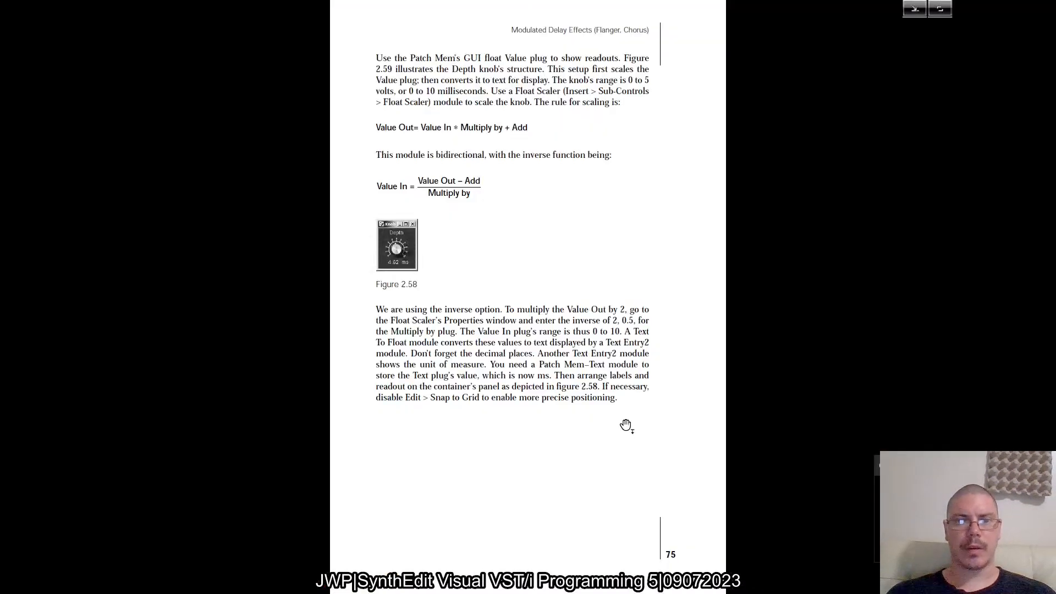
{"action": "key", "text": "alt+Tab"}
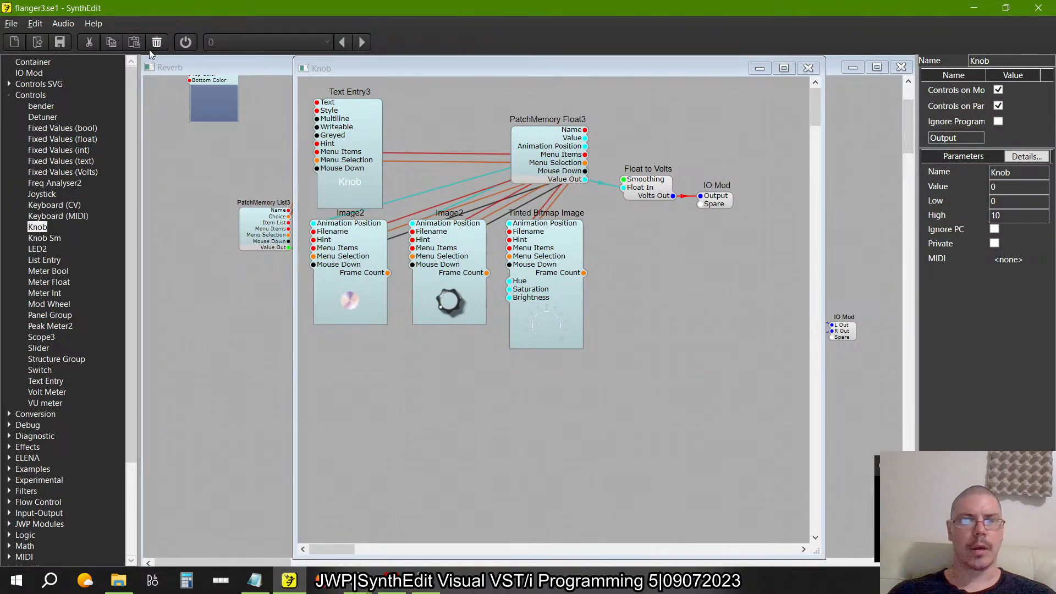
- Unlock the new Knob container beside the Phase slider and reopen its internal structure
{"action": "left_click", "coordinate": [817, 70]}
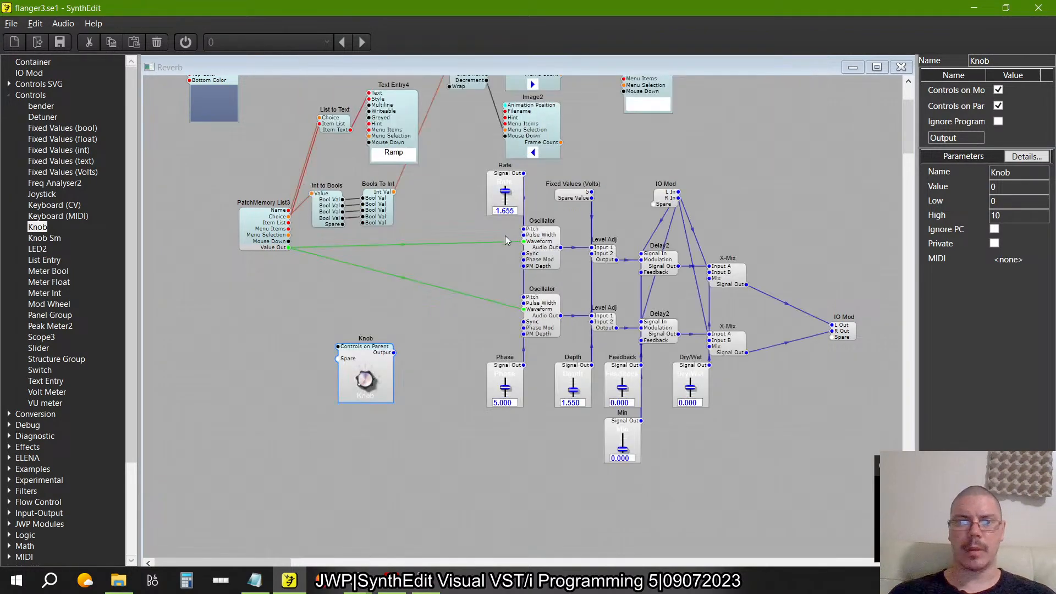
{"action": "right_click", "coordinate": [354, 361]}
{"action": "mouse_move", "coordinate": [421, 472]}
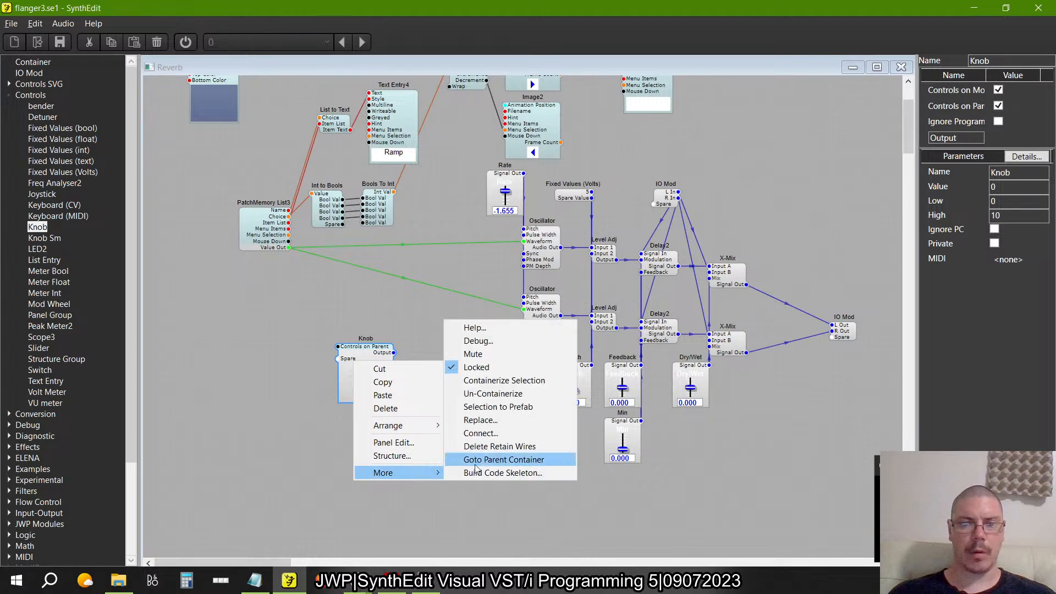
{"action": "left_click", "coordinate": [487, 368]}
{"action": "double_click", "coordinate": [362, 351]}
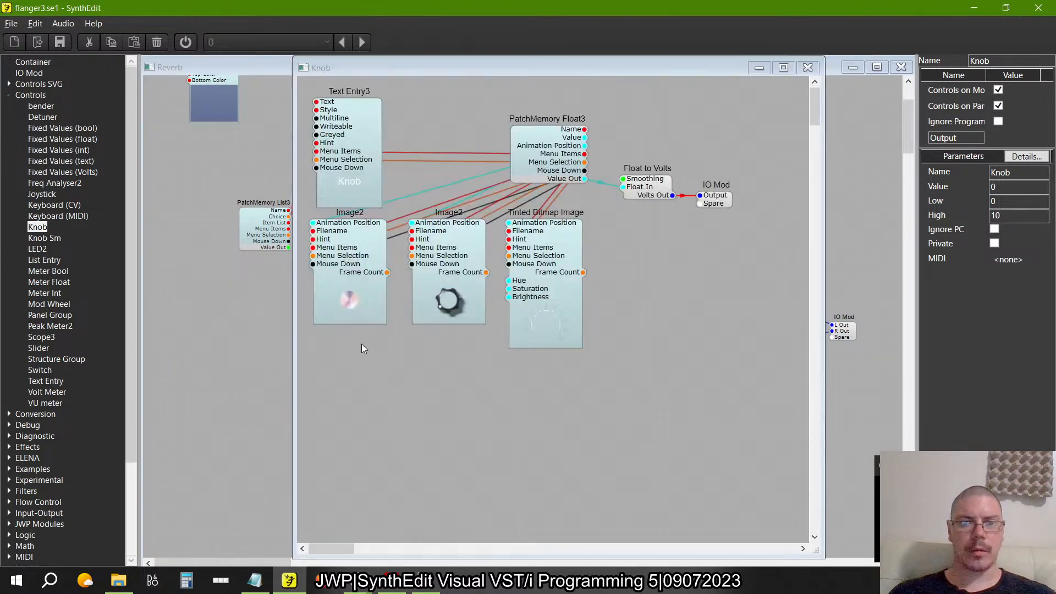
- Inside the Knob, nudge the Text Entry3 label module slightly upward and set its text to Depth
{"action": "left_click", "coordinate": [367, 183]}
{"action": "left_click", "coordinate": [537, 160]}
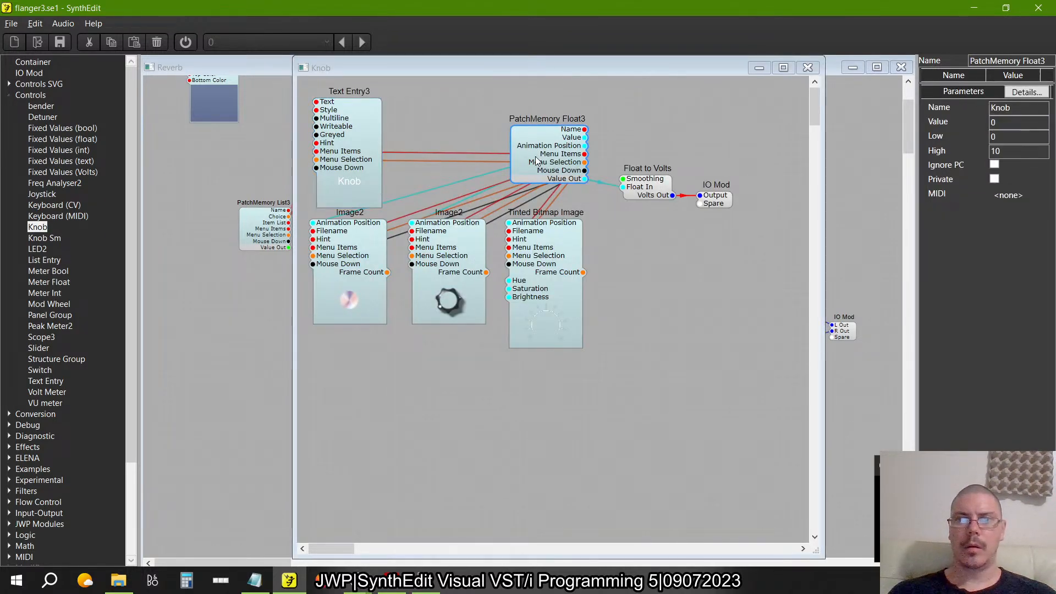
{"action": "mouse_move", "coordinate": [334, 128]}
{"action": "left_mouse_down"}
{"action": "mouse_move", "coordinate": [590, 132]}
{"action": "mouse_move", "coordinate": [707, 102]}
{"action": "mouse_move", "coordinate": [706, 131]}
{"action": "mouse_move", "coordinate": [428, 146]}
{"action": "mouse_move", "coordinate": [335, 126]}
{"action": "left_mouse_up"}
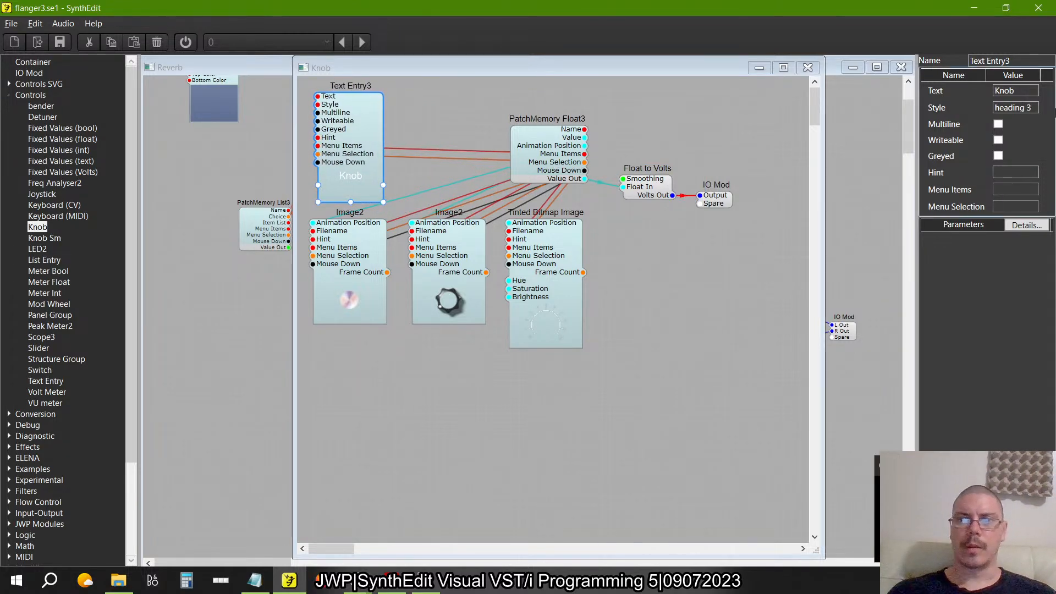
{"action": "key", "text": "alt+Tab"}
{"action": "key", "text": "alt+Tab"}
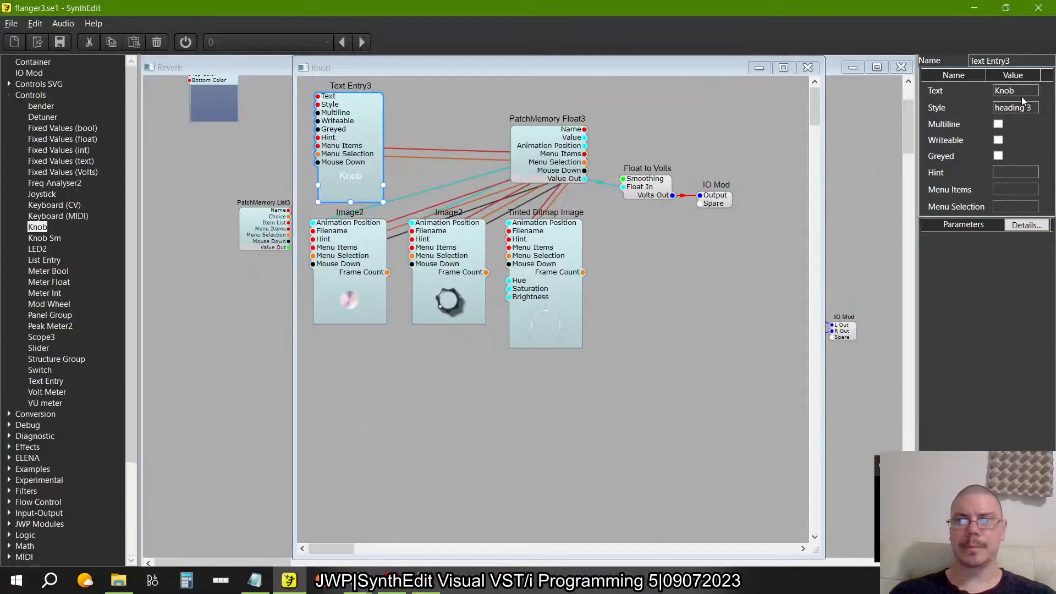
{"action": "left_click_drag", "start_coordinate": [1021, 95], "coordinate": [854, 104]}
{"action": "type", "text": "Depth"}
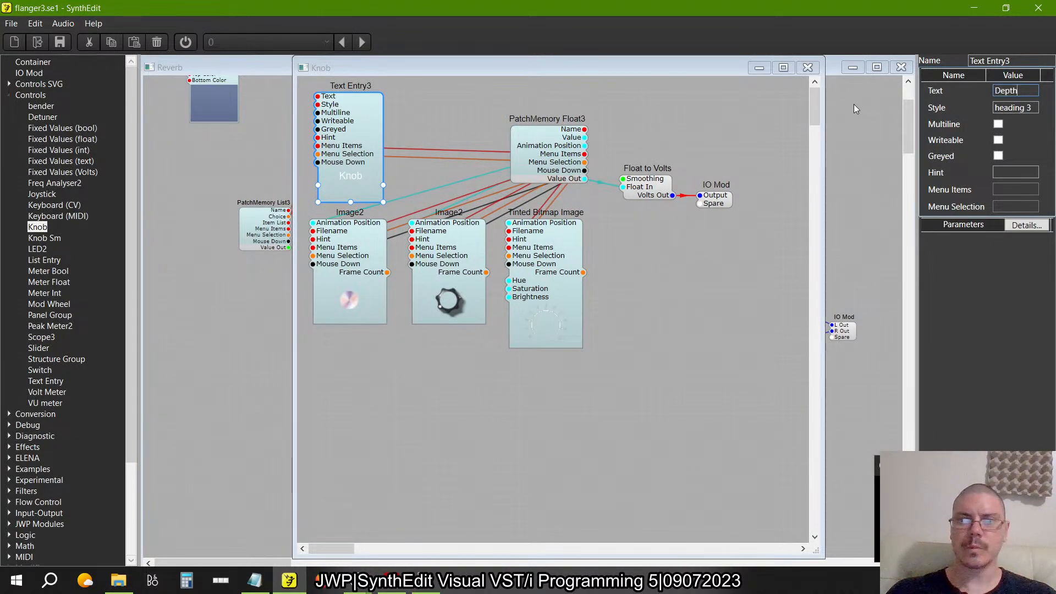
{"action": "key", "text": "Tab"}
- Check the book's readout instructions and add a Float To Text module from Sub-Controls > Conversion beside the Tinted Bitmap Image
{"action": "key", "text": "alt+Tab"}
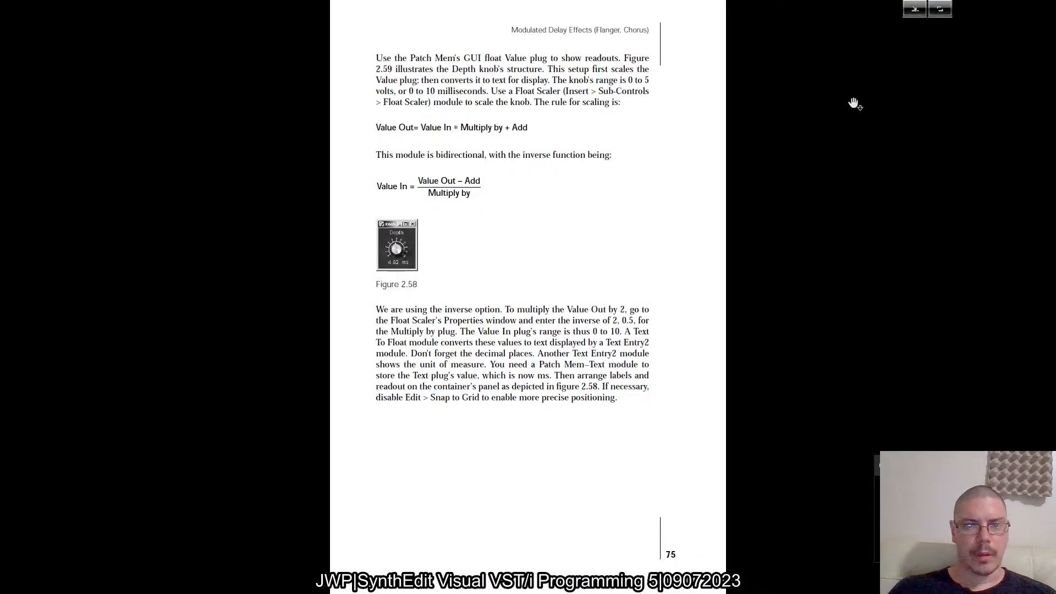
{"action": "key", "text": "alt+Tab"}
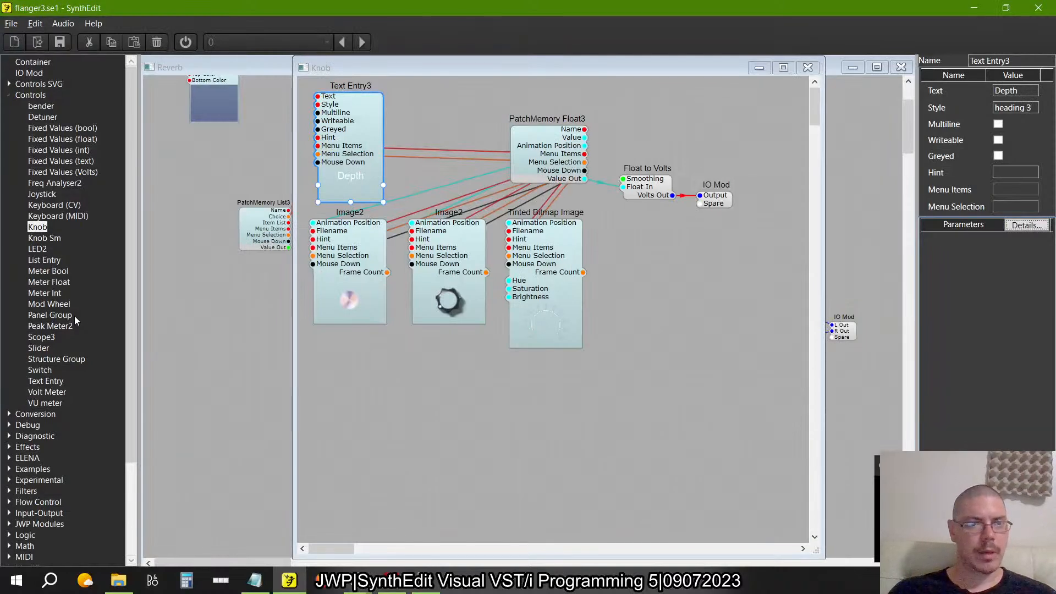
{"action": "left_click", "coordinate": [9, 95]}
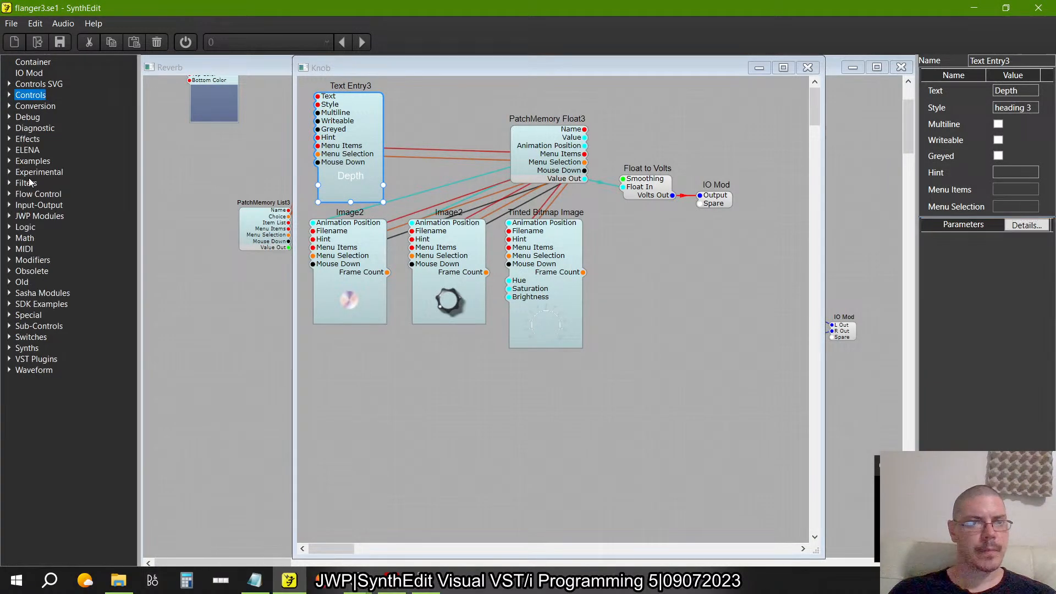
{"action": "left_click", "coordinate": [9, 325]}
{"action": "left_click", "coordinate": [21, 347]}
{"action": "scroll", "coordinate": [48, 346], "scroll_direction": "down", "scroll_amount": 10}
{"action": "scroll", "coordinate": [49, 347], "scroll_direction": "up", "scroll_amount": 6}
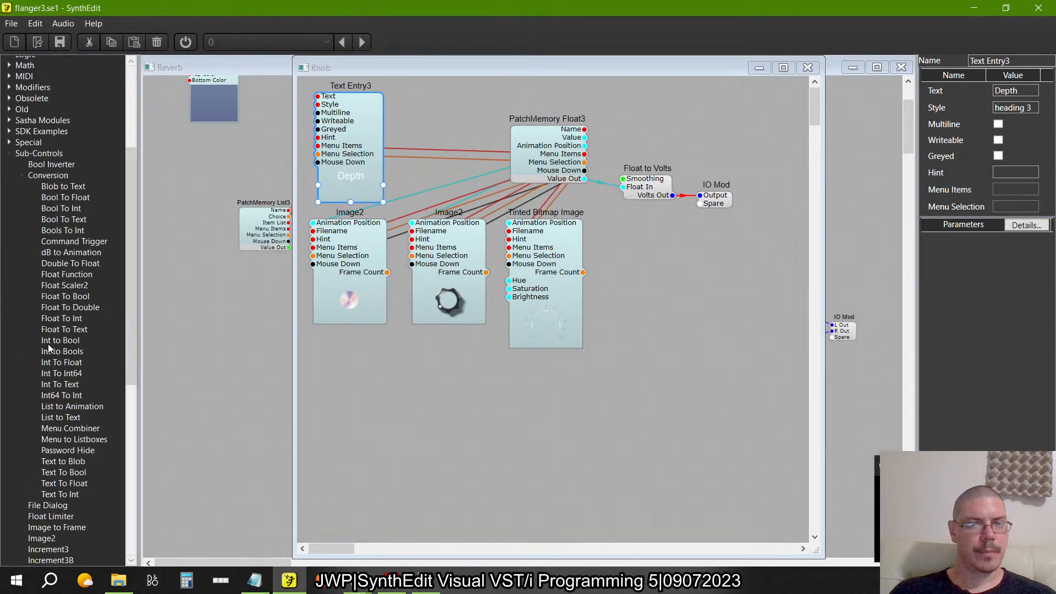
{"action": "scroll", "coordinate": [48, 346], "scroll_direction": "down", "scroll_amount": 7}
{"action": "scroll", "coordinate": [48, 346], "scroll_direction": "up", "scroll_amount": 8}
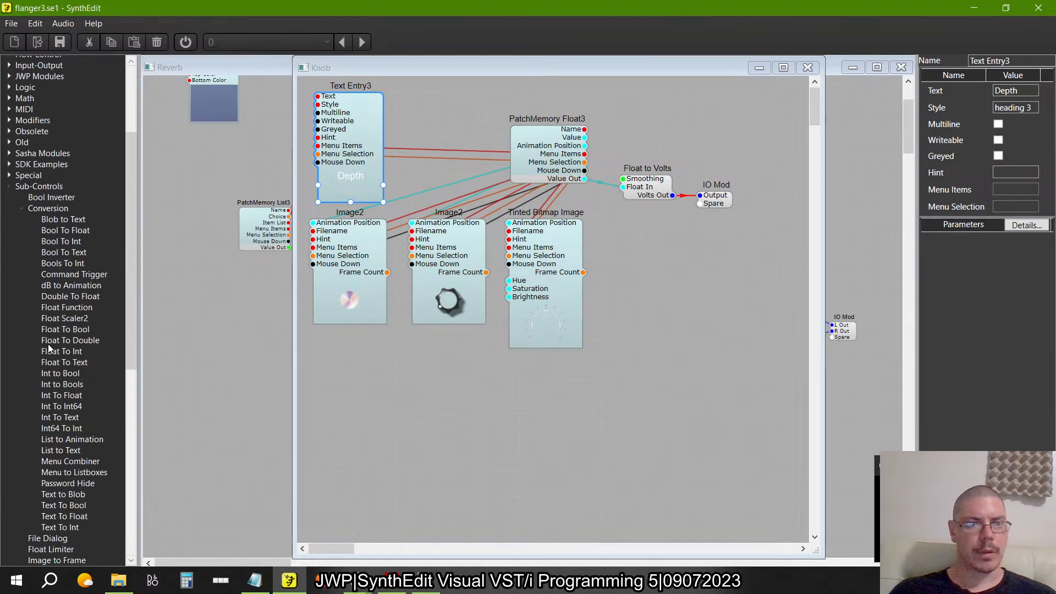
{"action": "left_click_drag", "start_coordinate": [65, 362], "coordinate": [583, 369]}
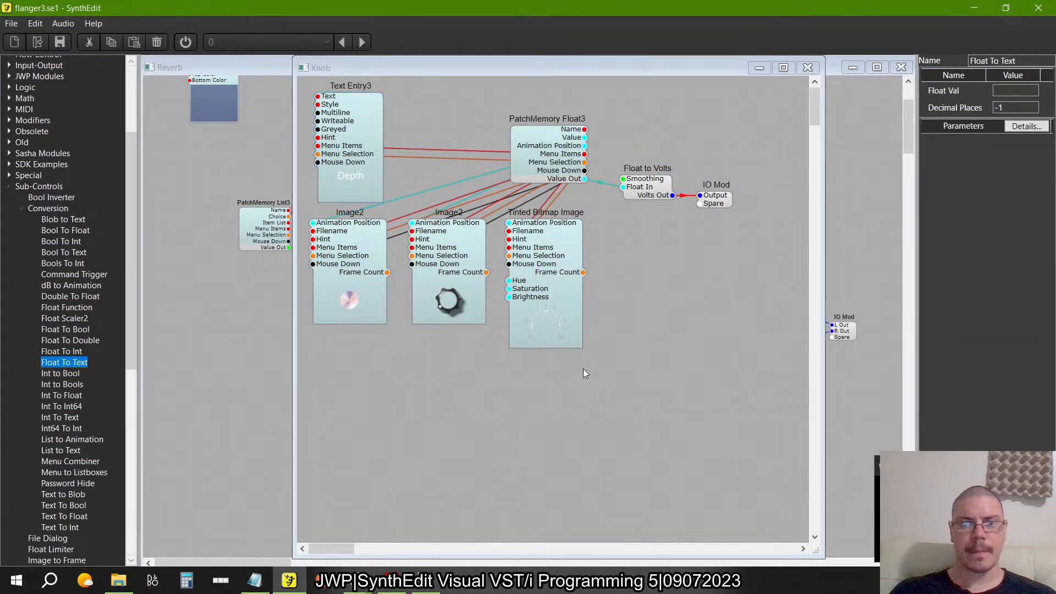
{"action": "key", "text": "alt+Tab"}
{"action": "key", "text": "alt+Tab"}
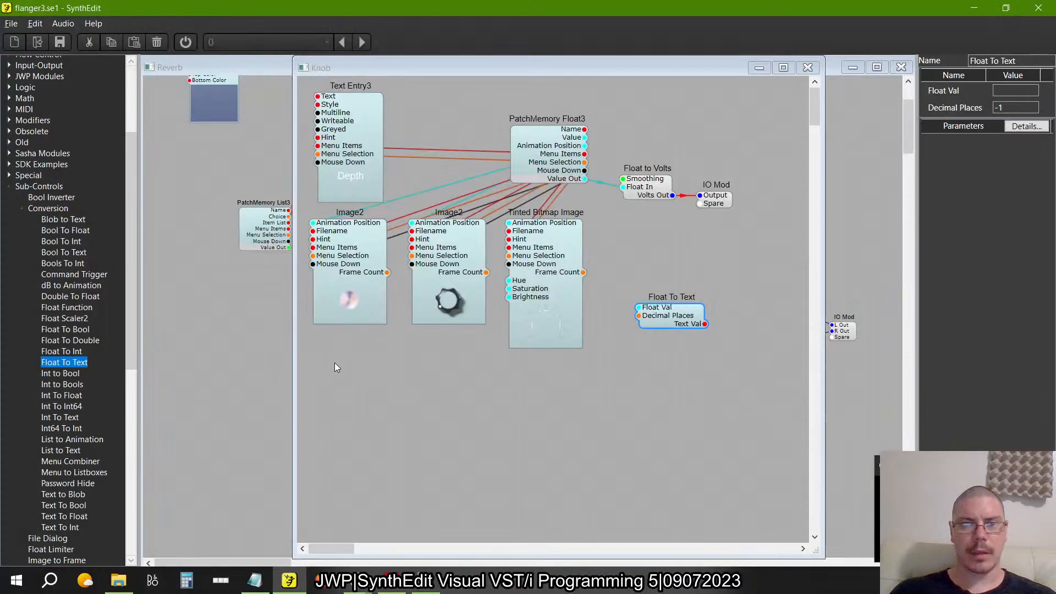
- Add a Text Entry4 module from Sub-Controls below Float To Text and enlarge page 75 of the book to read about the readout
{"action": "left_click", "coordinate": [24, 209]}
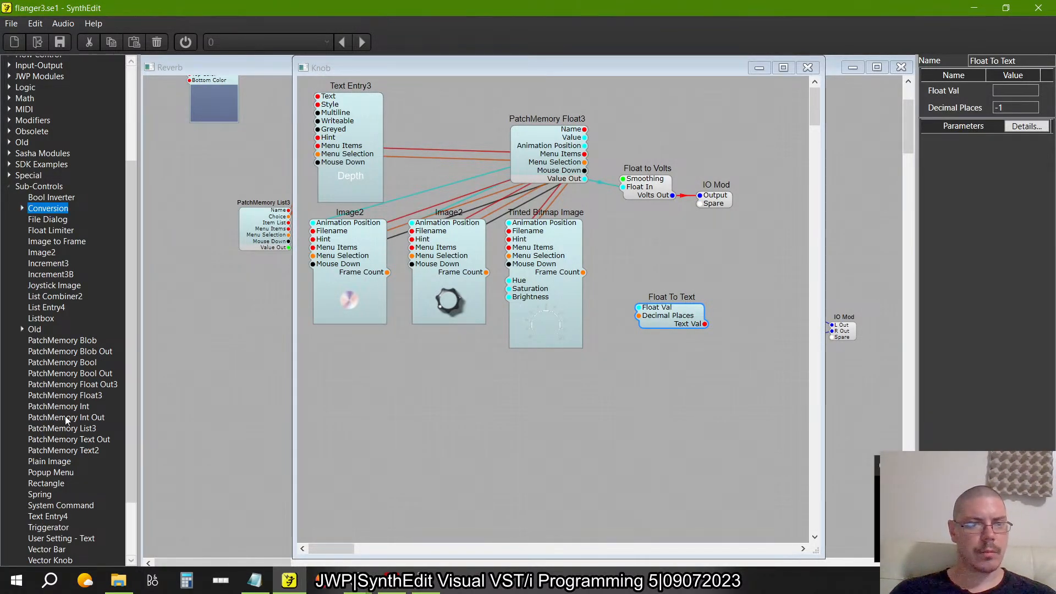
{"action": "scroll", "coordinate": [65, 416], "scroll_direction": "down", "scroll_amount": 3}
{"action": "left_click", "coordinate": [49, 448]}
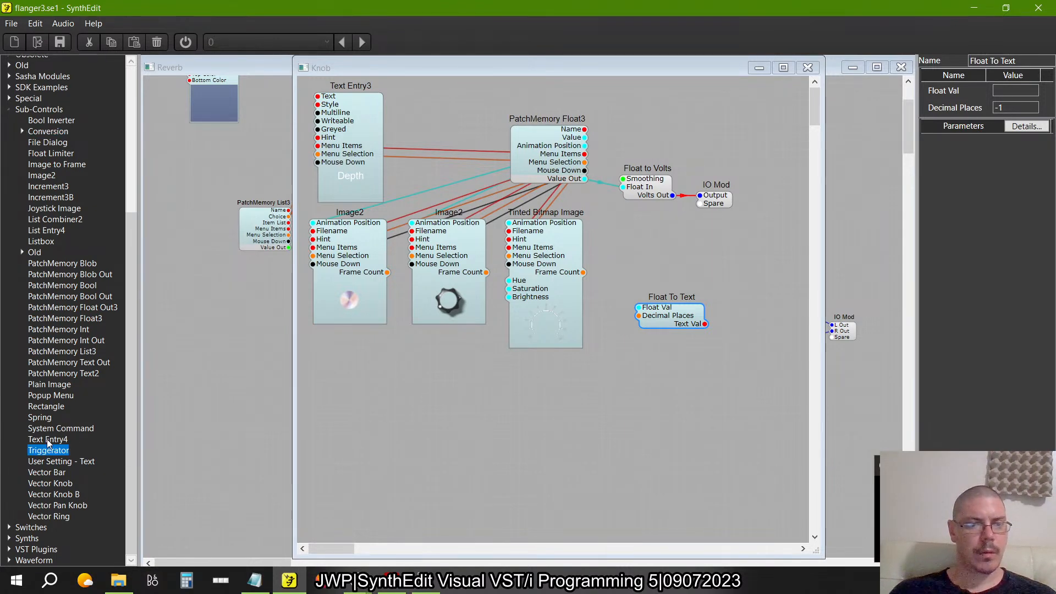
{"action": "left_click_drag", "start_coordinate": [49, 444], "coordinate": [632, 387]}
{"action": "key", "text": "alt+Tab"}
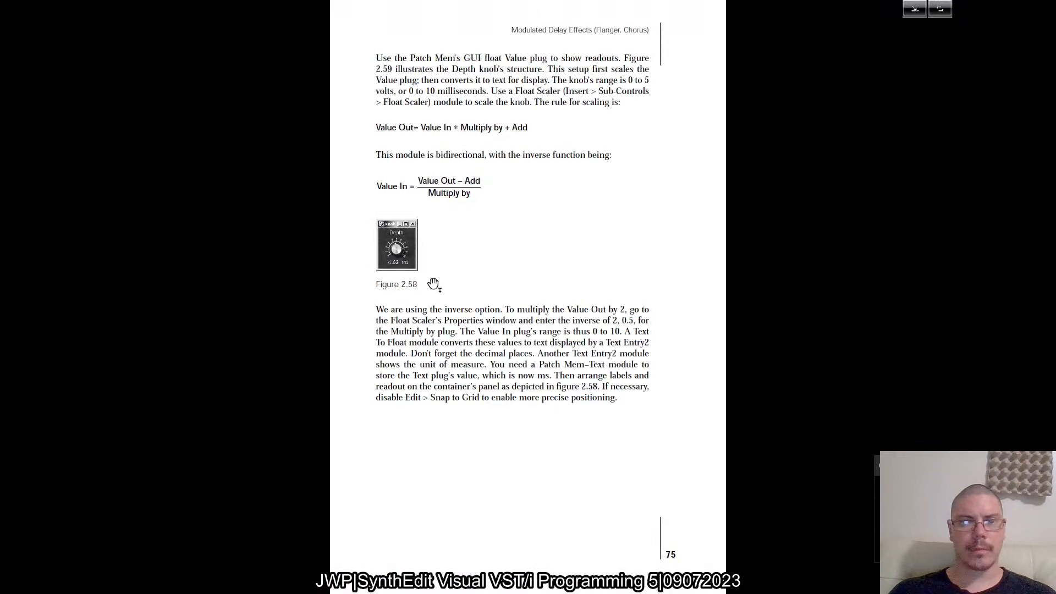
{"action": "key", "text": "ctrl+2"}
- Switch to the older SynthEdit and try to open flanger2.se1 from the Delay Effects folder
{"action": "key", "text": "alt+Tab"}
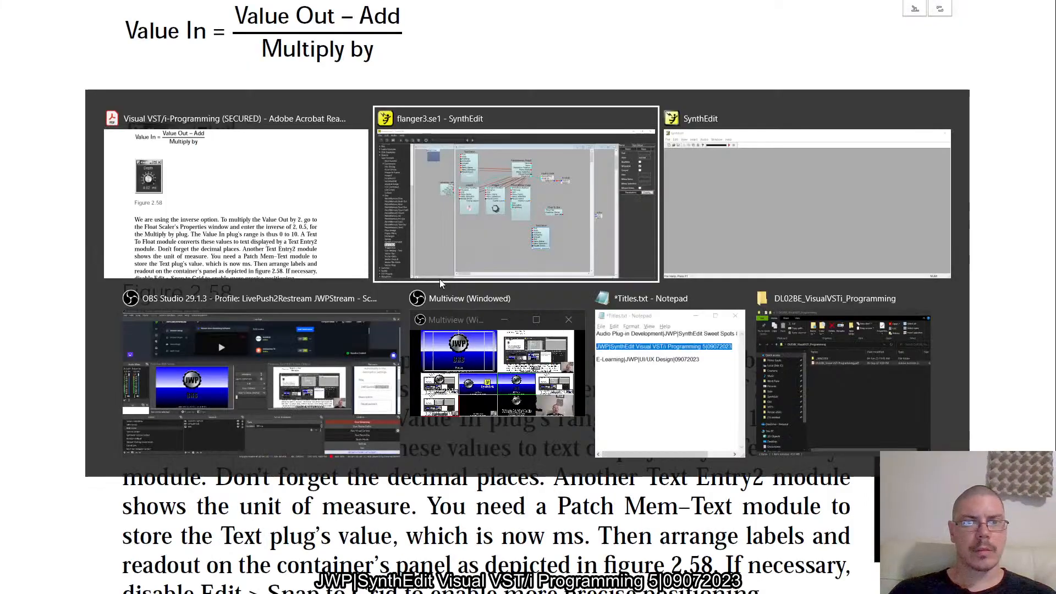
{"action": "key", "text": "alt+Tab"}
{"action": "left_click", "coordinate": [88, 112]}
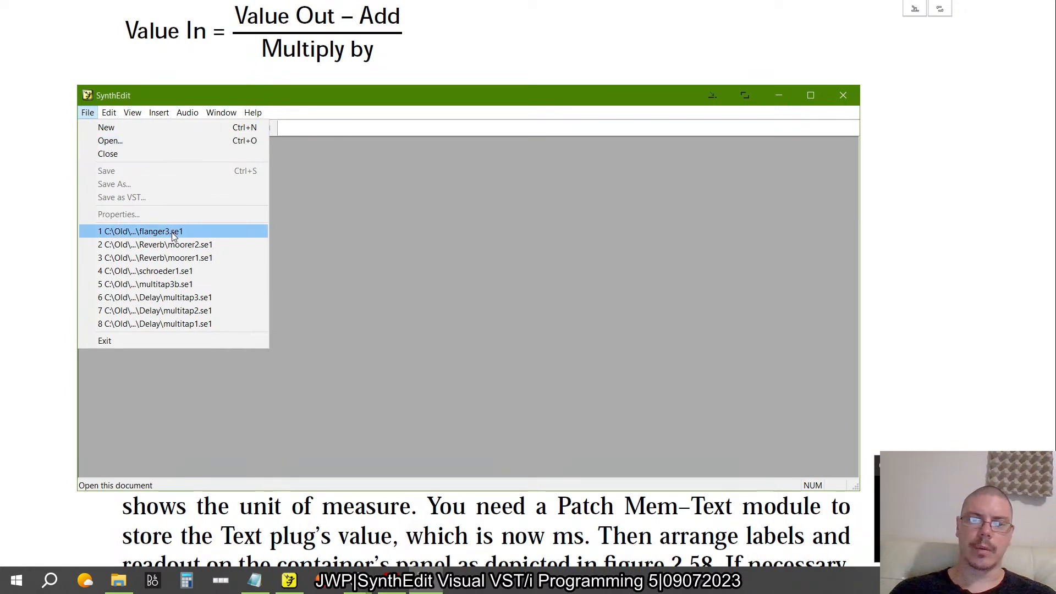
{"action": "left_click", "coordinate": [417, 256]}
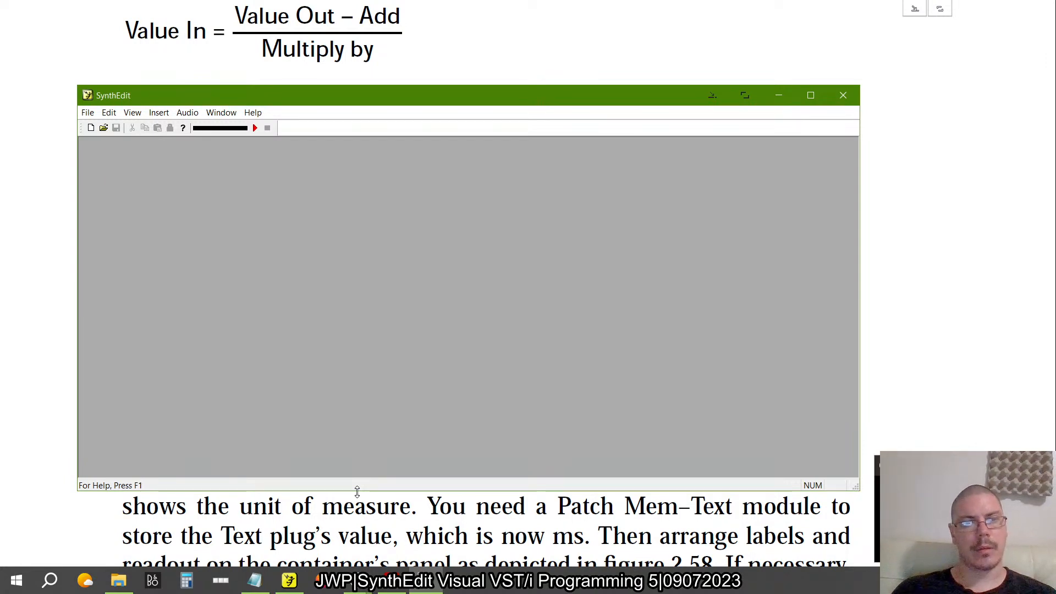
{"action": "left_click", "coordinate": [87, 112]}
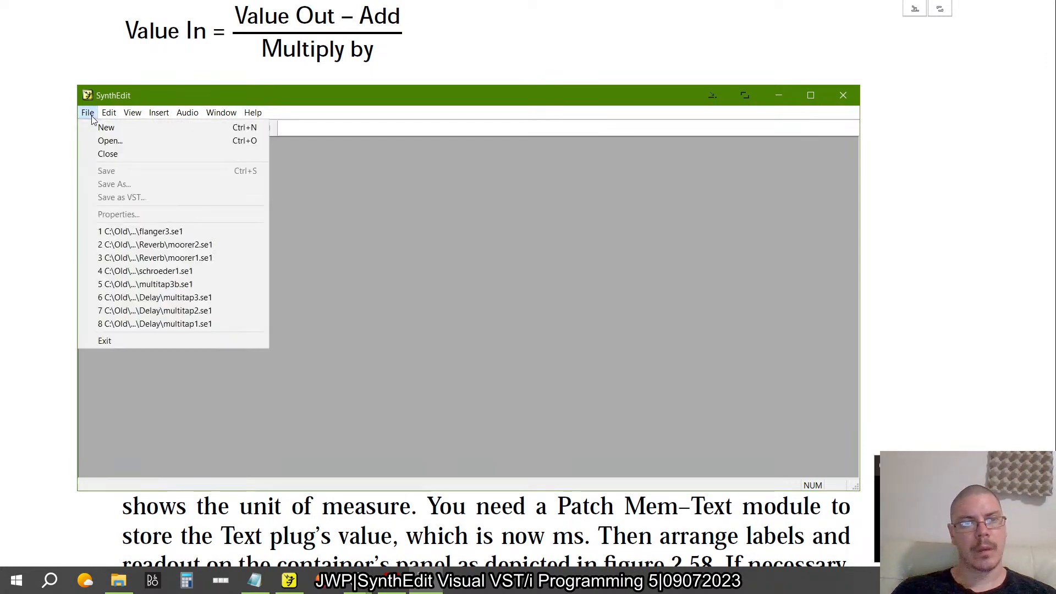
{"action": "left_click", "coordinate": [104, 142]}
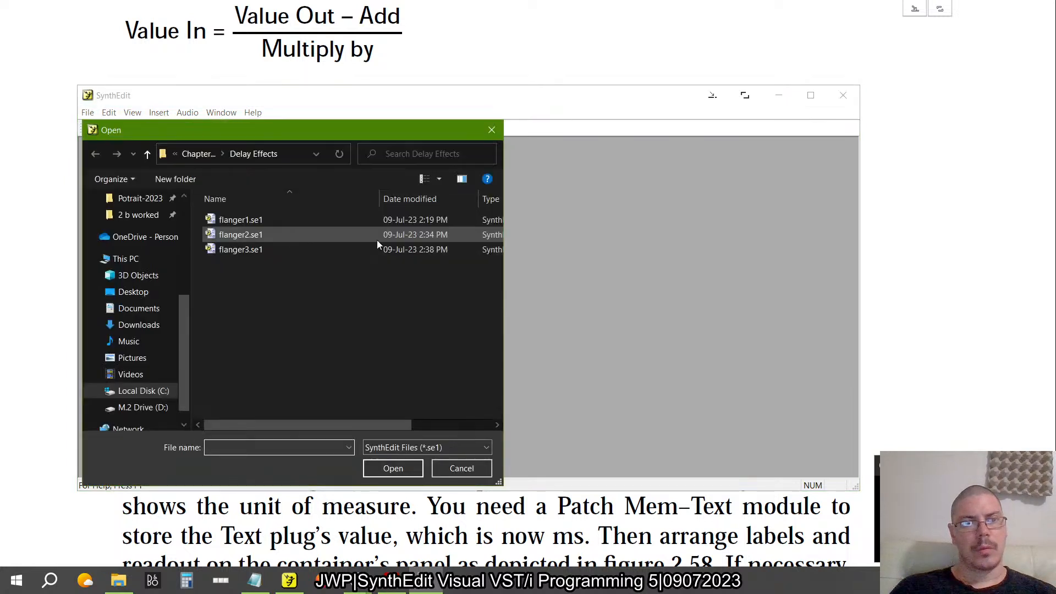
{"action": "left_click", "coordinate": [233, 235]}
{"action": "left_click", "coordinate": [391, 467]}
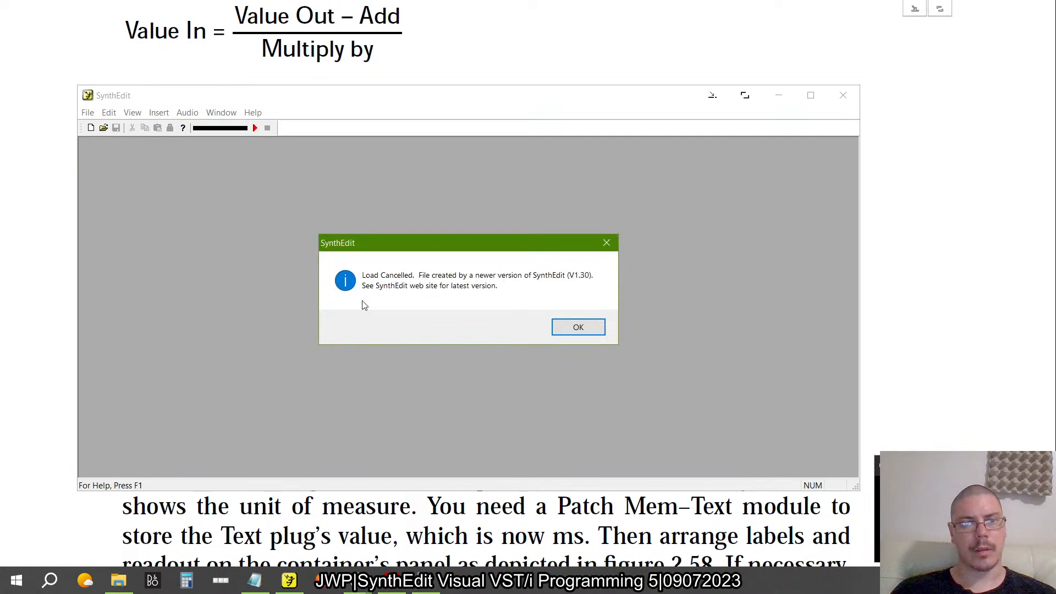
{"action": "left_click", "coordinate": [555, 330]}
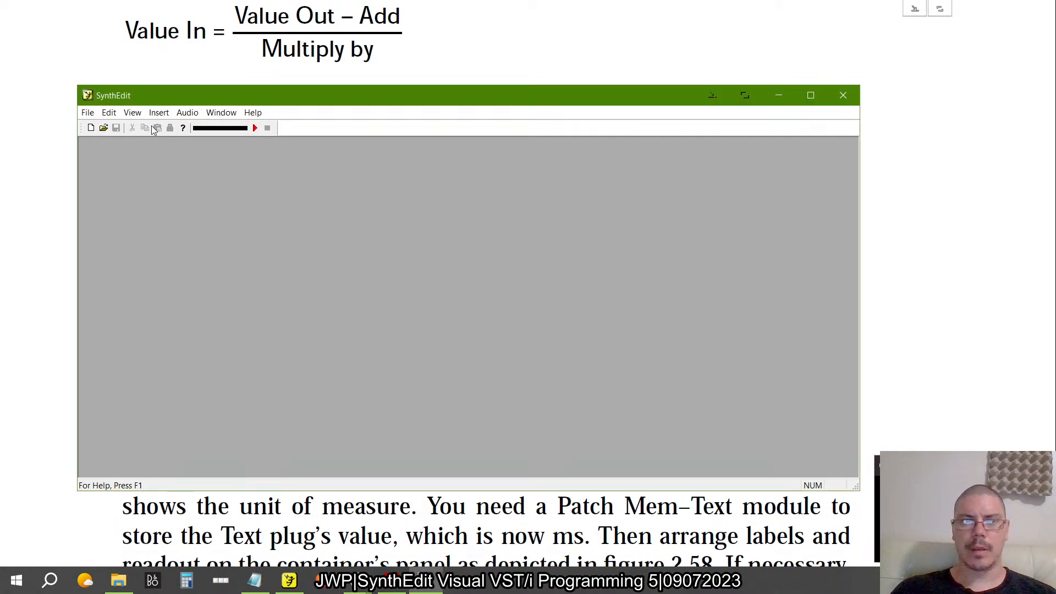
- Try to open flanger1.se1 from the Delay Effects folder in the older SynthEdit
{"action": "left_click", "coordinate": [88, 112]}
{"action": "left_click", "coordinate": [94, 141]}
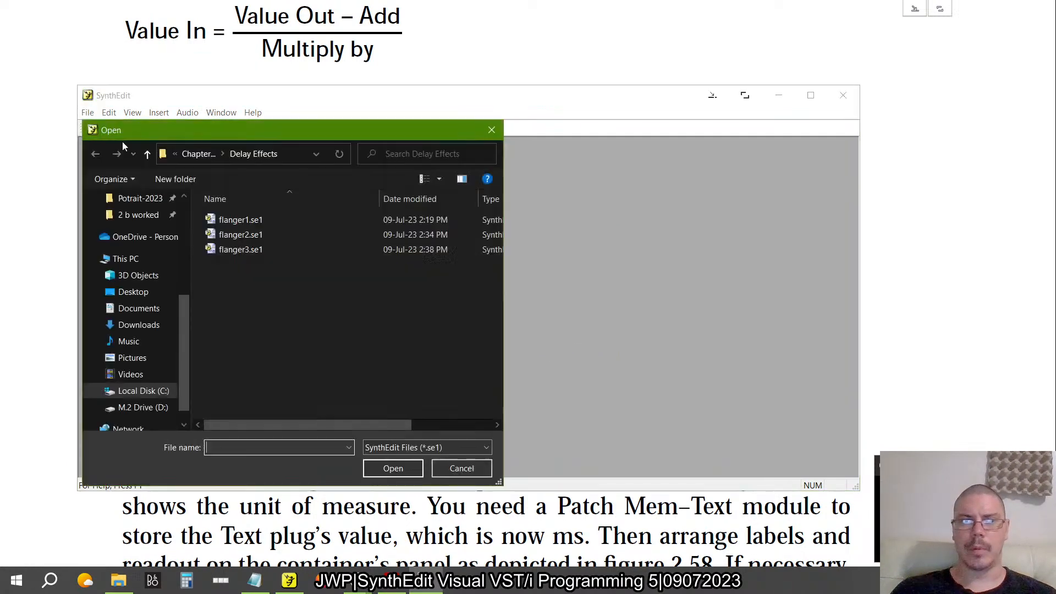
{"action": "left_click", "coordinate": [247, 220]}
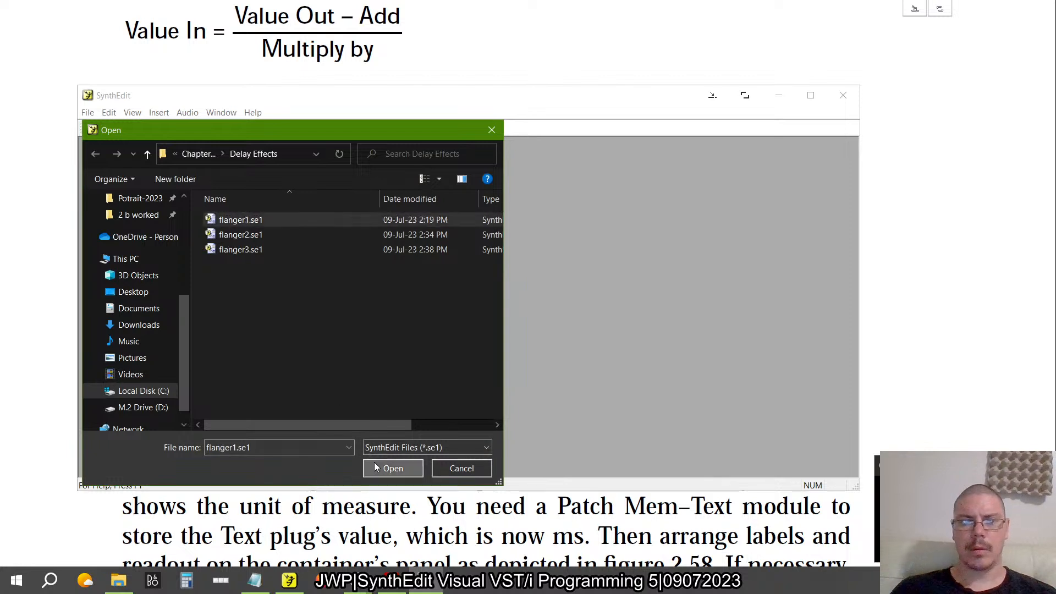
{"action": "left_click", "coordinate": [375, 467]}
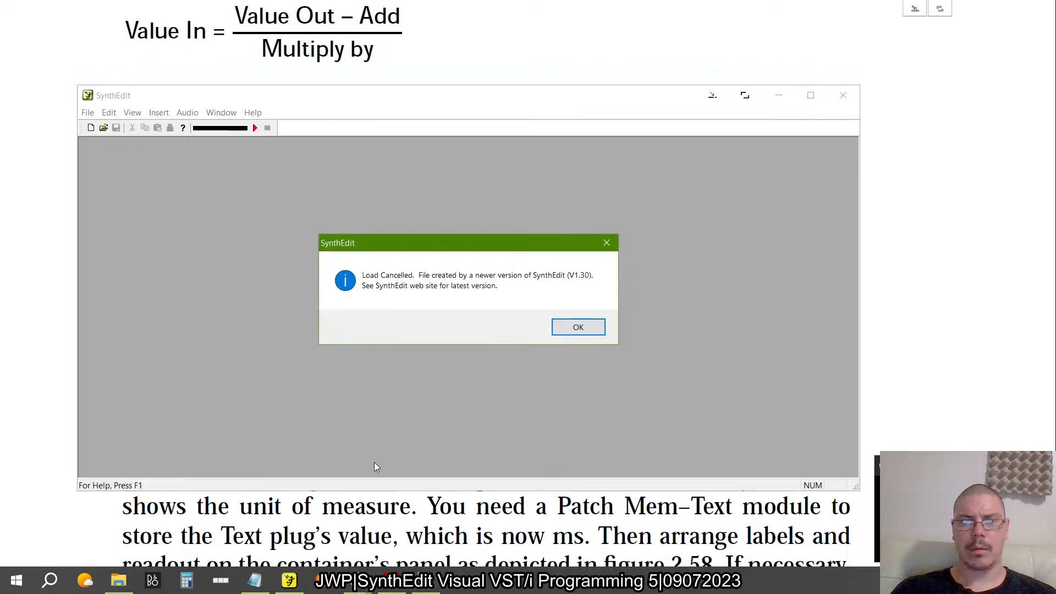
{"action": "left_click", "coordinate": [575, 331]}
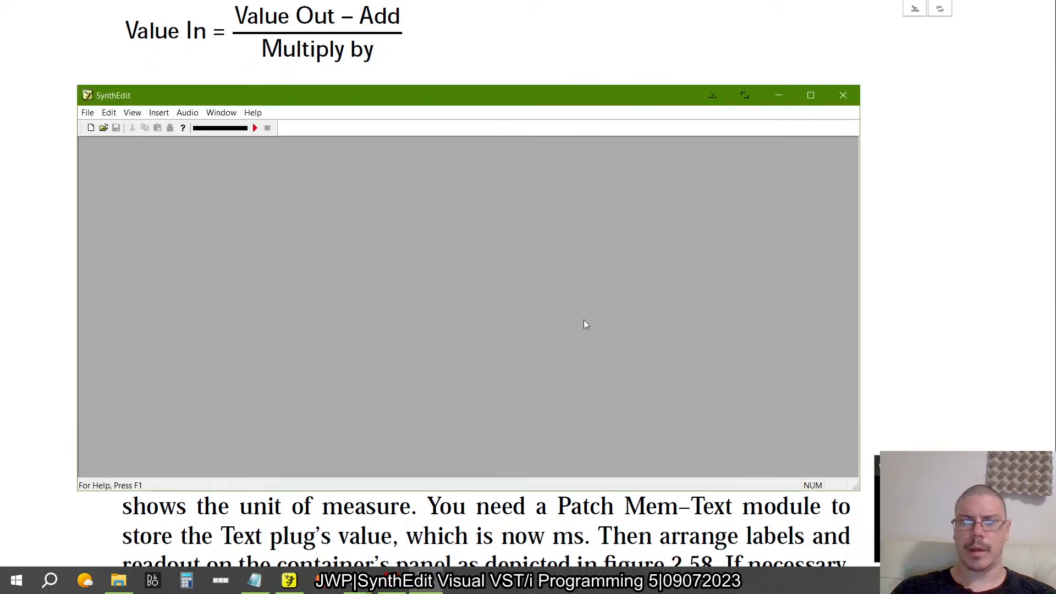
- Close the older SynthEdit and launch it again
{"action": "left_click", "coordinate": [843, 96]}
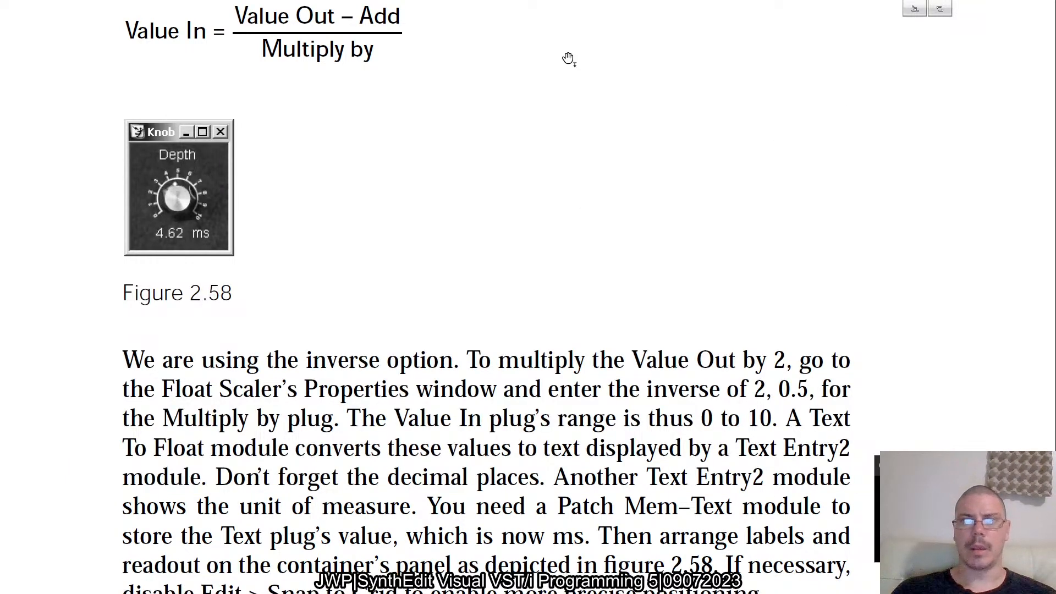
{"action": "key", "text": "super"}
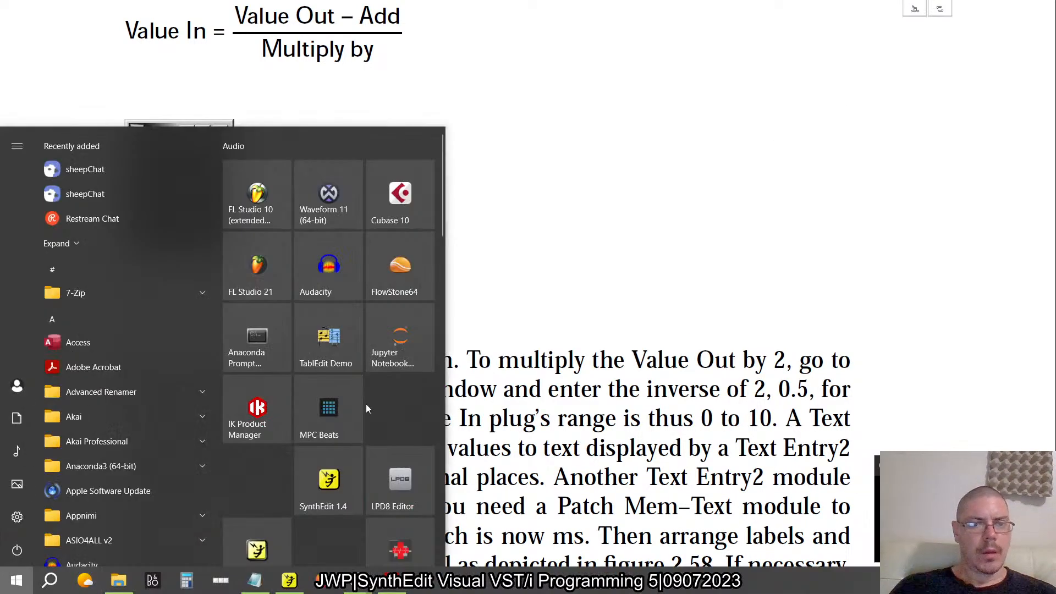
{"action": "scroll", "coordinate": [330, 358], "scroll_direction": "down", "scroll_amount": 5}
{"action": "key", "text": "super"}
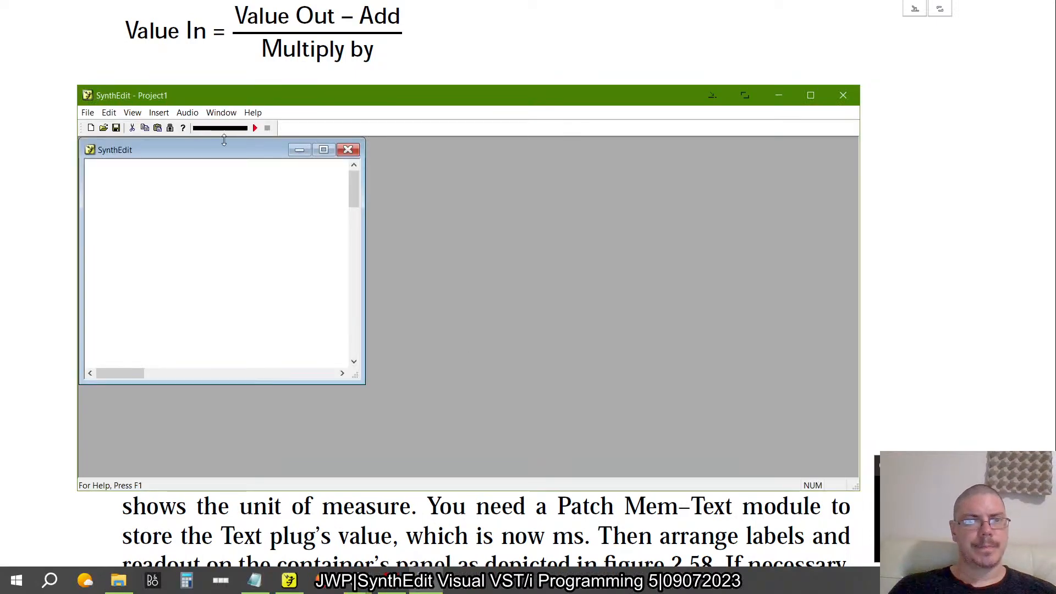
- Look for the project in the Chapter 2 folder, cancel browsing, and open flanger3.se1 from the recent projects instead
{"action": "left_click", "coordinate": [87, 113]}
{"action": "left_click", "coordinate": [97, 140]}
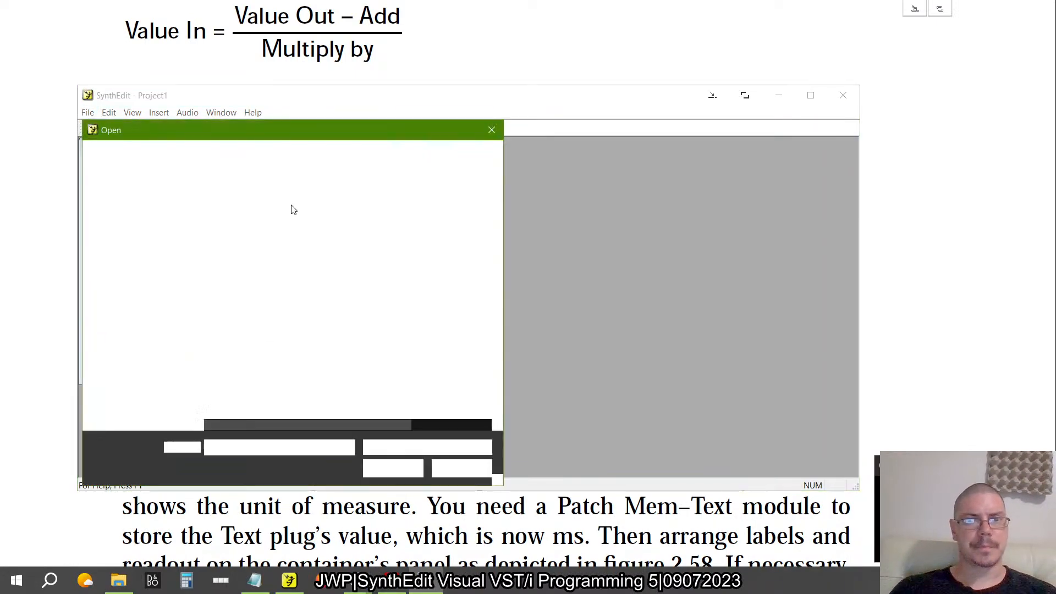
{"action": "left_click", "coordinate": [198, 153]}
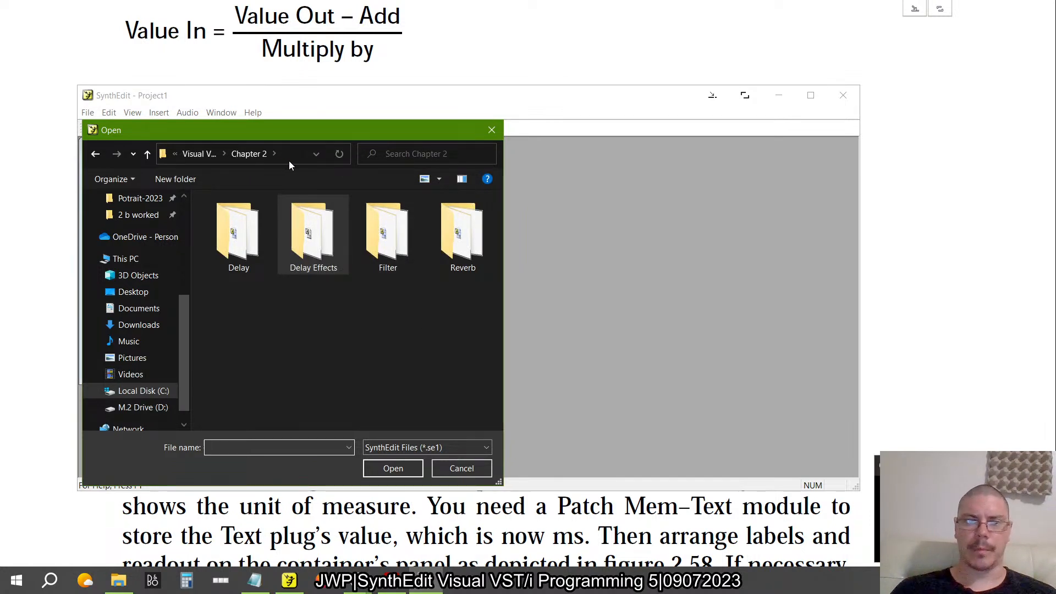
{"action": "left_click", "coordinate": [491, 131]}
{"action": "left_click", "coordinate": [88, 112]}
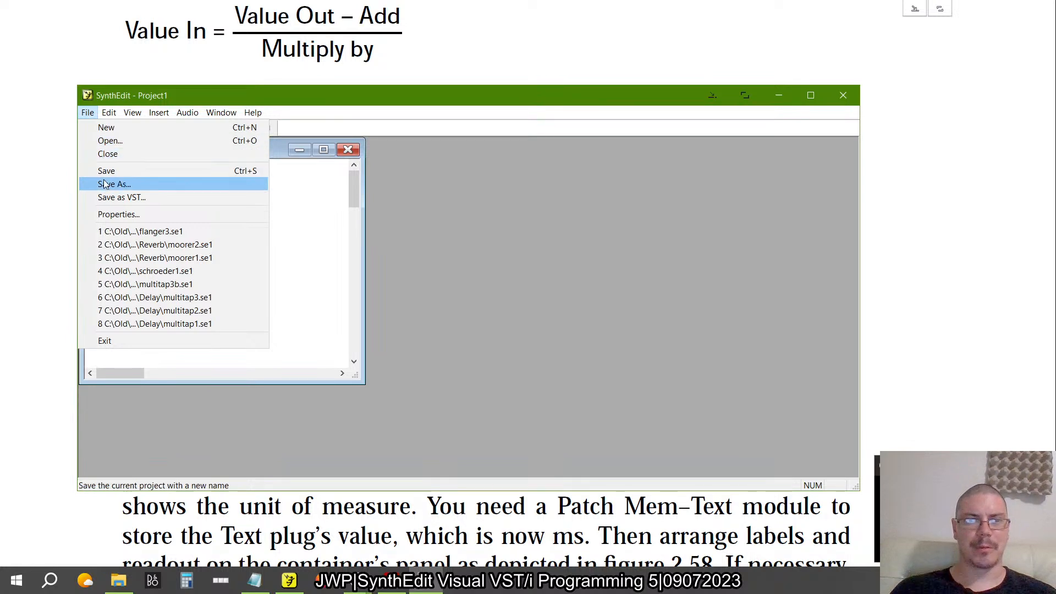
{"action": "left_click", "coordinate": [137, 231]}
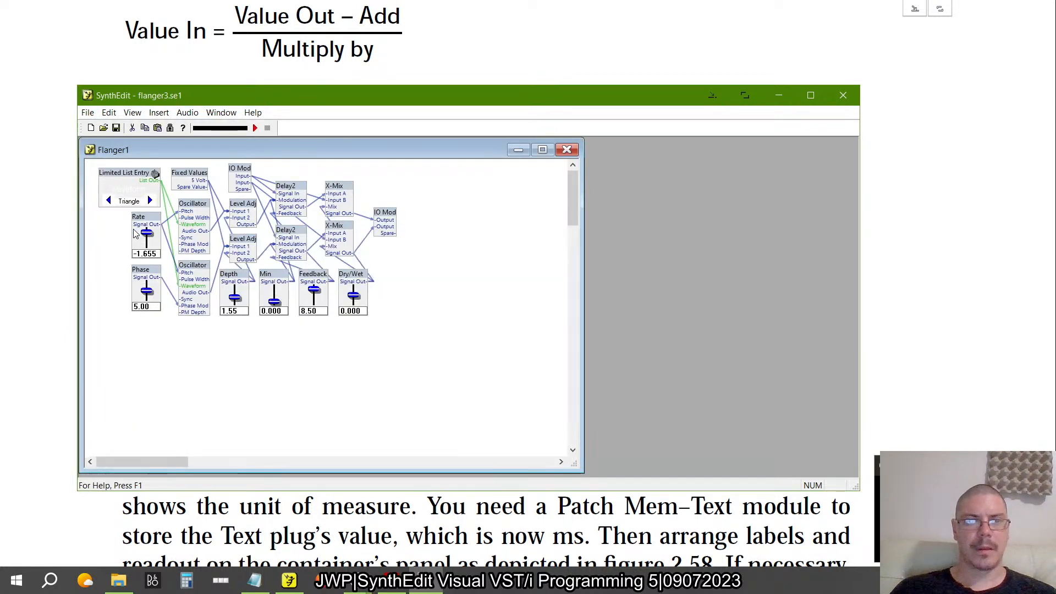
- View the Flanger1 container's panel in flanger3.se1 and close it
{"action": "right_click", "coordinate": [405, 278]}
{"action": "left_click", "coordinate": [421, 387]}
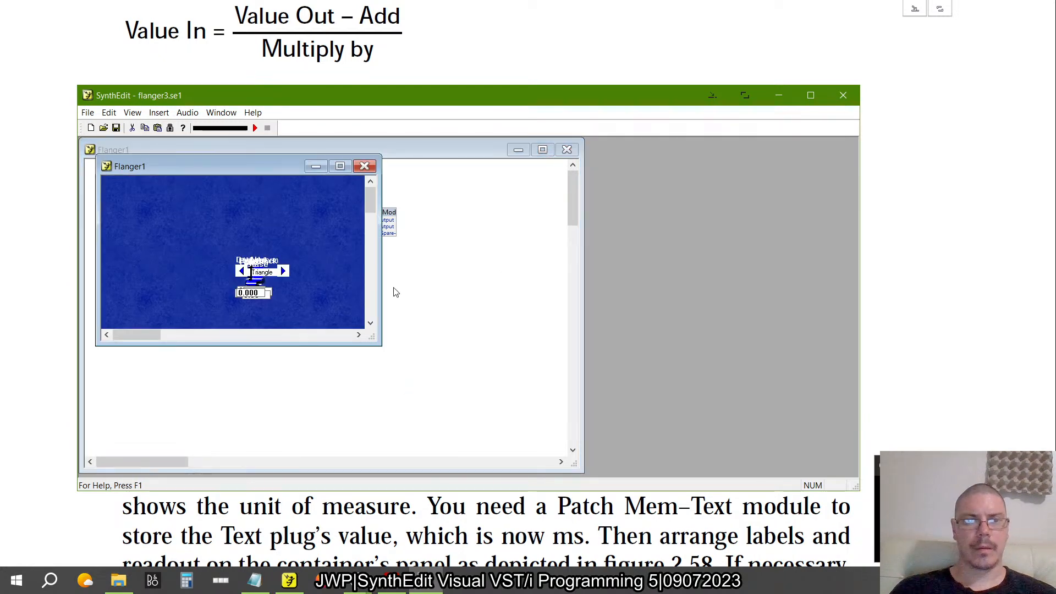
{"action": "left_click", "coordinate": [364, 167]}
- Switch to the book PDF and review pages 74 to 76 on the flanger4 GUI and the Depth knob's structure
{"action": "key", "text": "alt+Tab"}
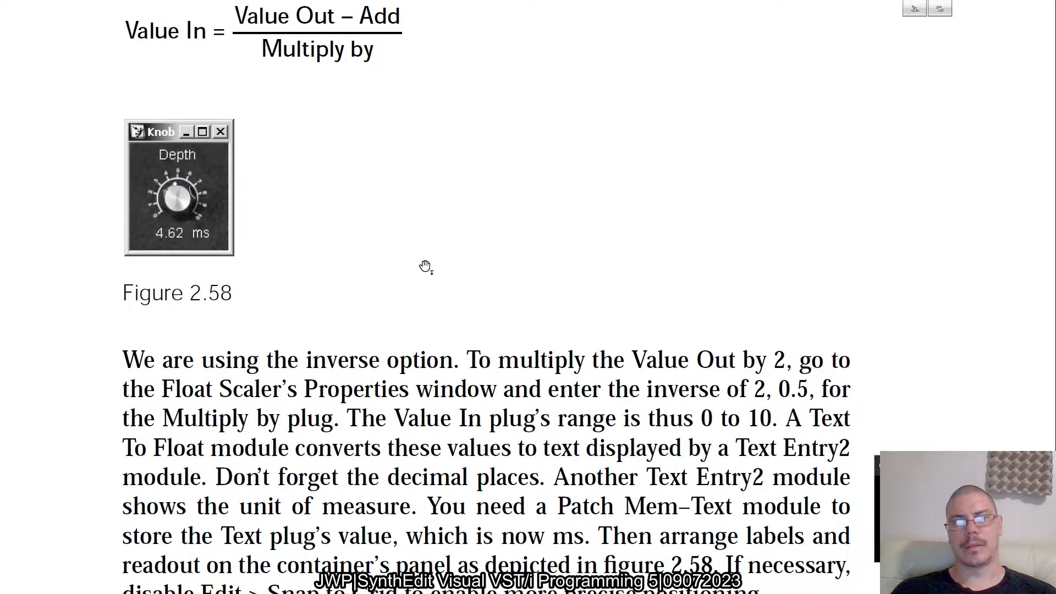
{"action": "key", "text": "ctrl+0"}
{"action": "key", "text": "ctrl+plus"}
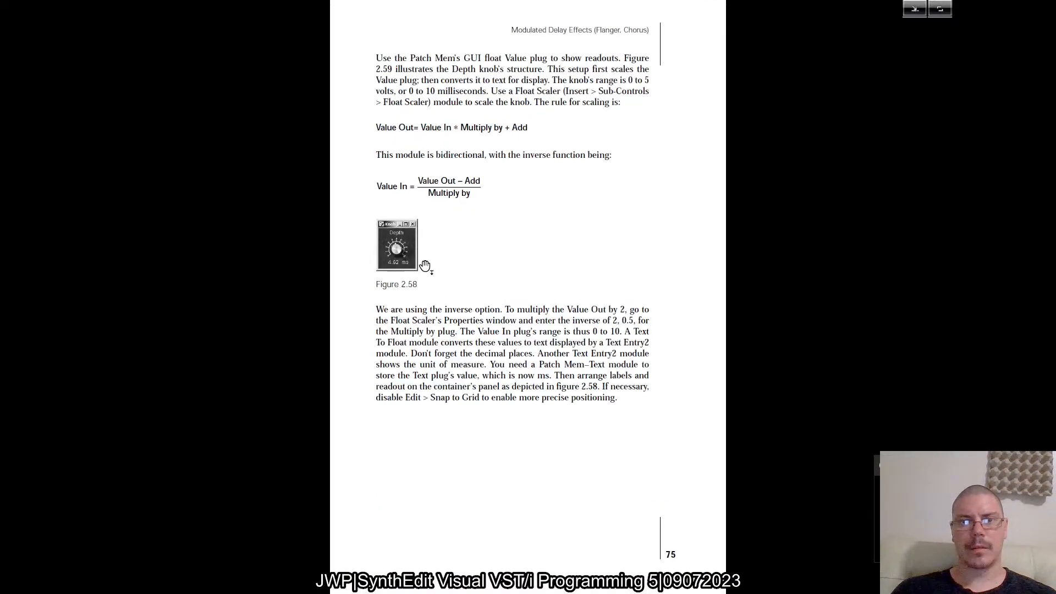
{"action": "scroll", "coordinate": [425, 266], "scroll_direction": "down", "scroll_amount": 1}
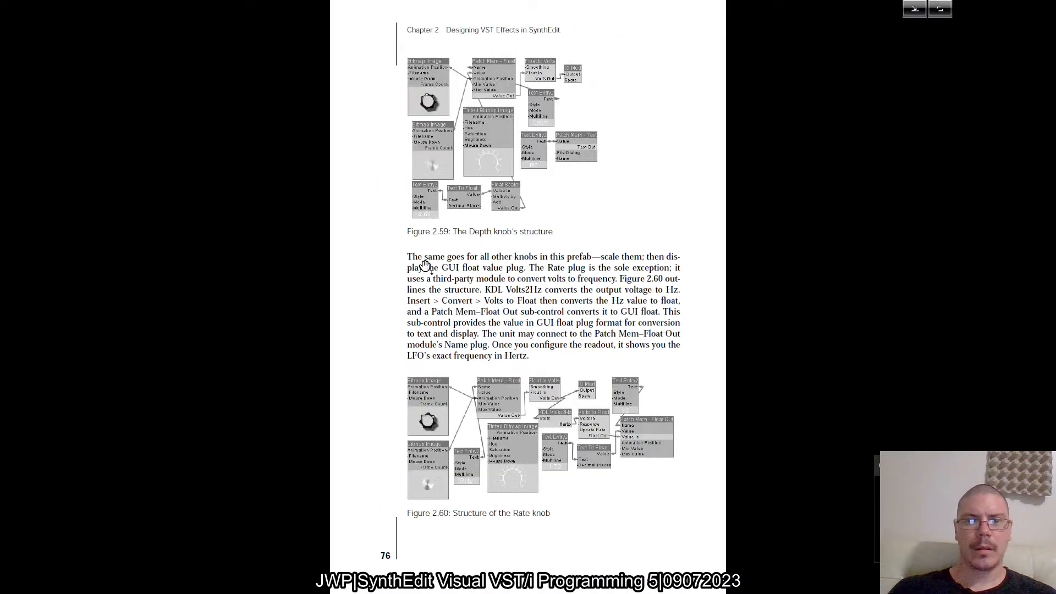
{"action": "scroll", "coordinate": [425, 266], "scroll_direction": "down", "scroll_amount": 1}
{"action": "scroll", "coordinate": [528, 297], "scroll_direction": "up", "scroll_amount": 2}
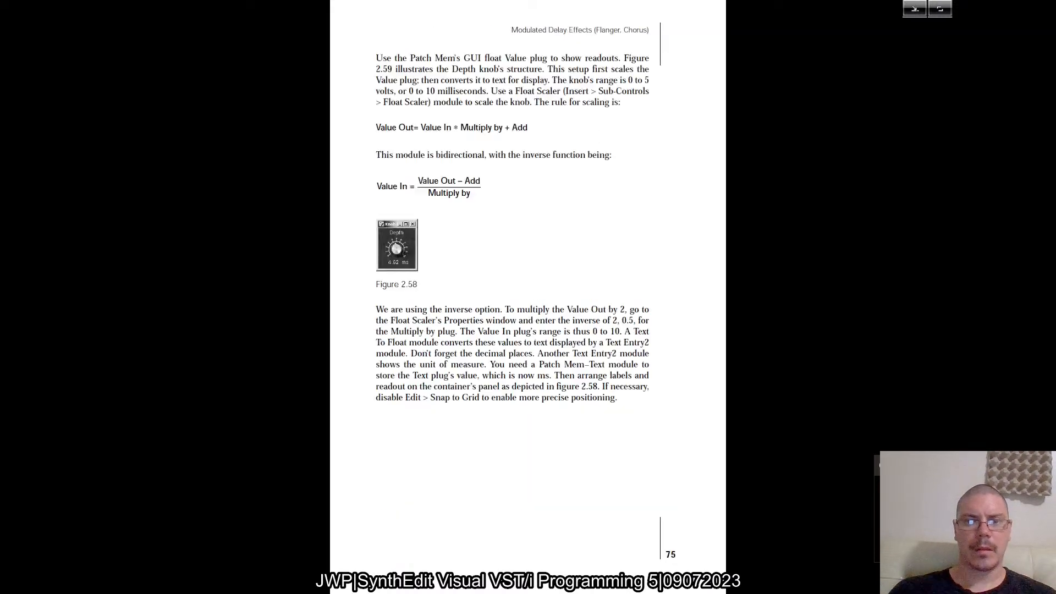
{"action": "scroll", "coordinate": [528, 297], "scroll_direction": "up", "scroll_amount": 1}
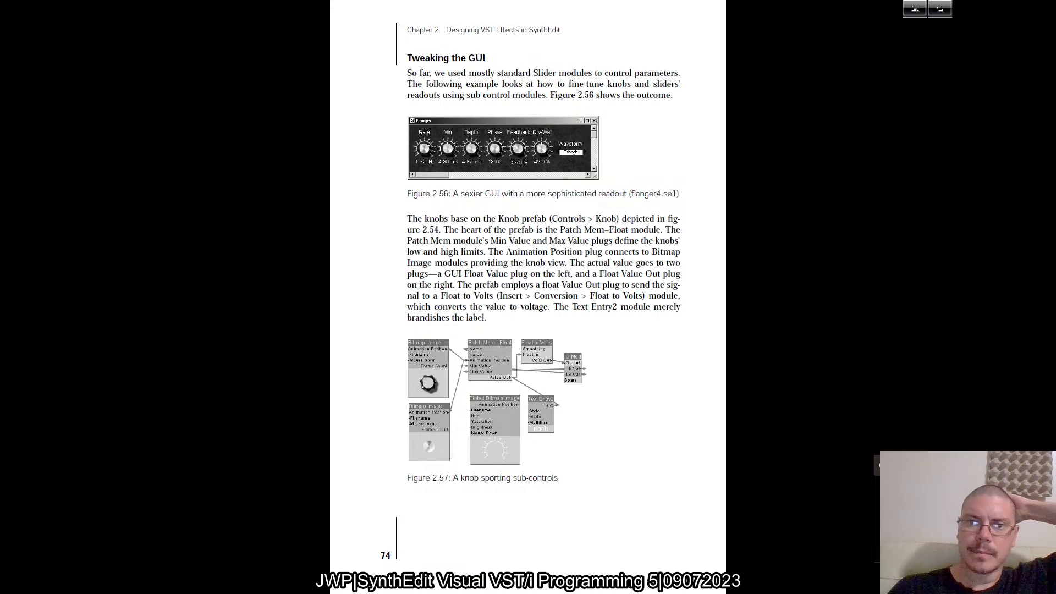
{"action": "scroll", "coordinate": [528, 297], "scroll_direction": "down", "scroll_amount": 1}
- Switch back to the older SynthEdit and copy the DelayMod folder's path from the save dialog without saving
{"action": "key", "text": "alt+Tab"}
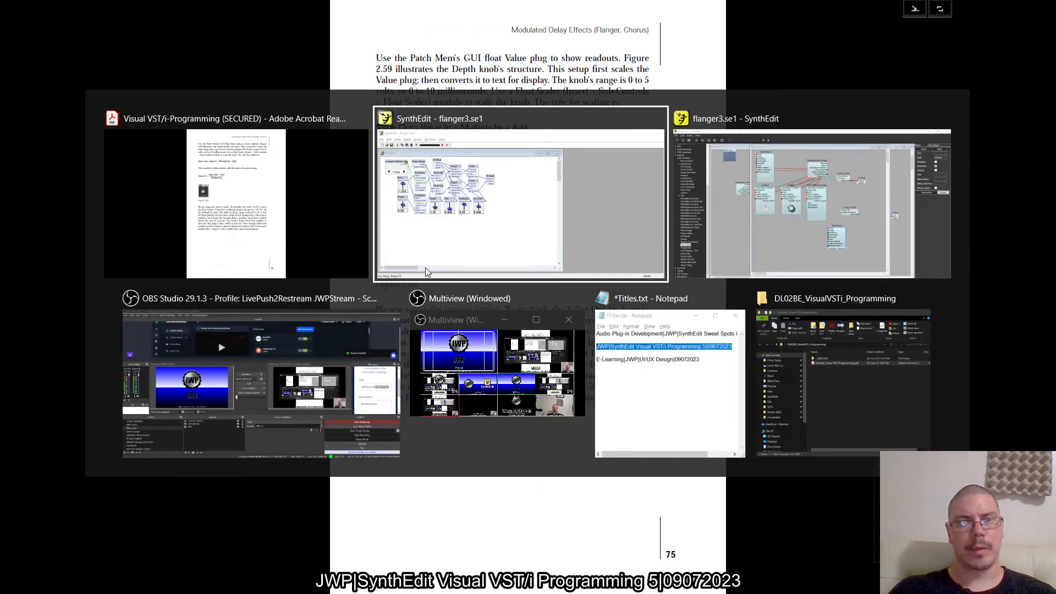
{"action": "left_click", "coordinate": [87, 112]}
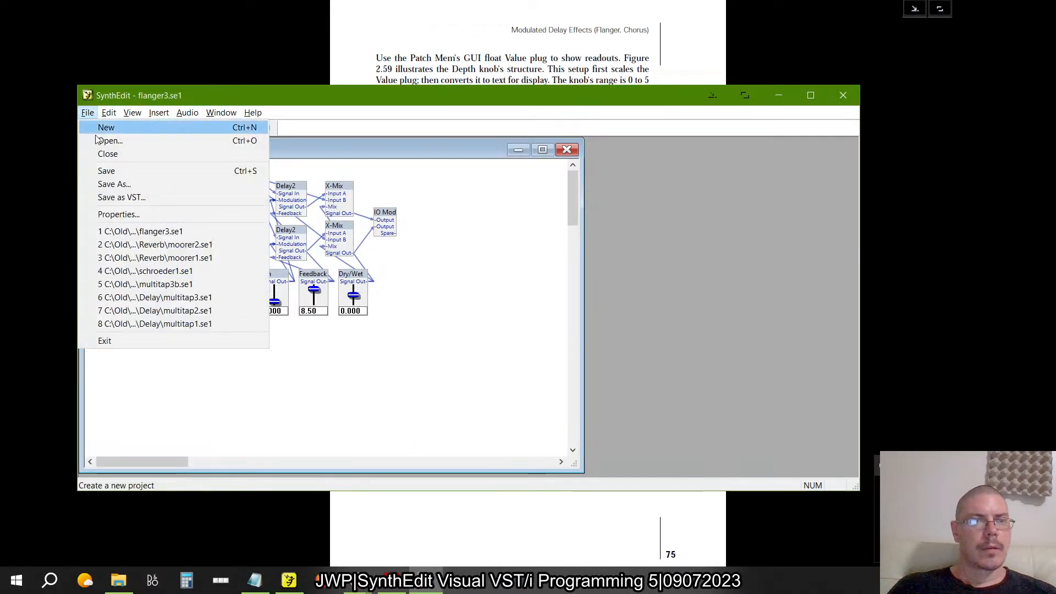
{"action": "left_click", "coordinate": [113, 184]}
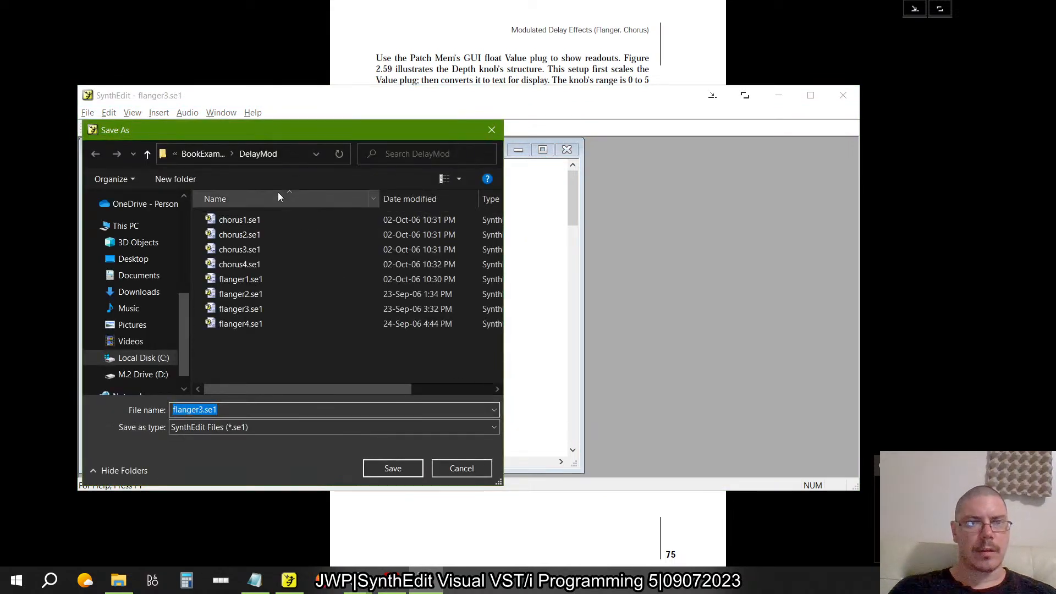
{"action": "left_click", "coordinate": [276, 154]}
{"action": "left_click", "coordinate": [292, 155]}
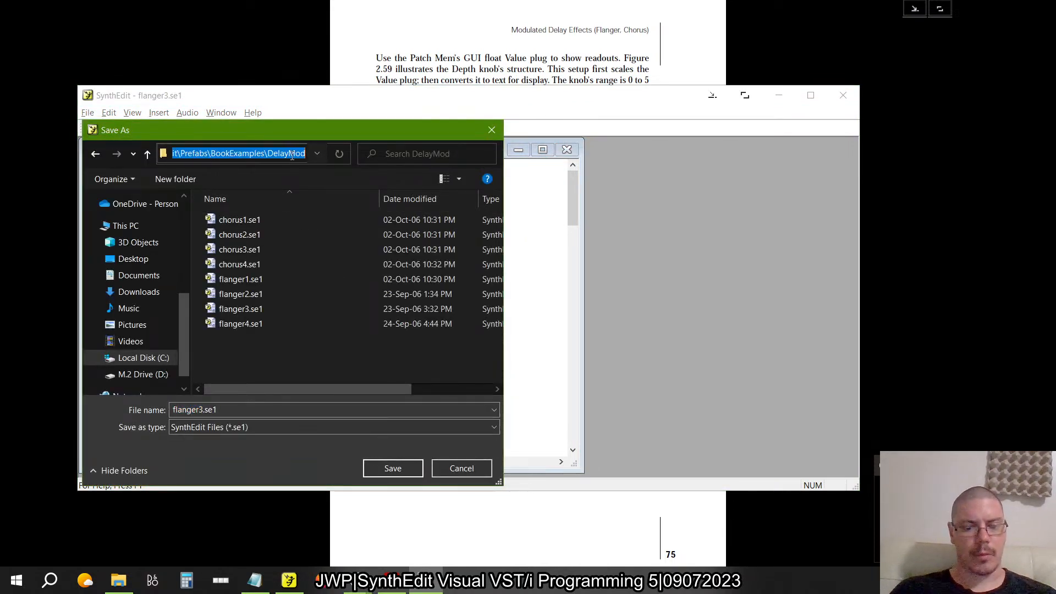
{"action": "left_click", "coordinate": [460, 469]}
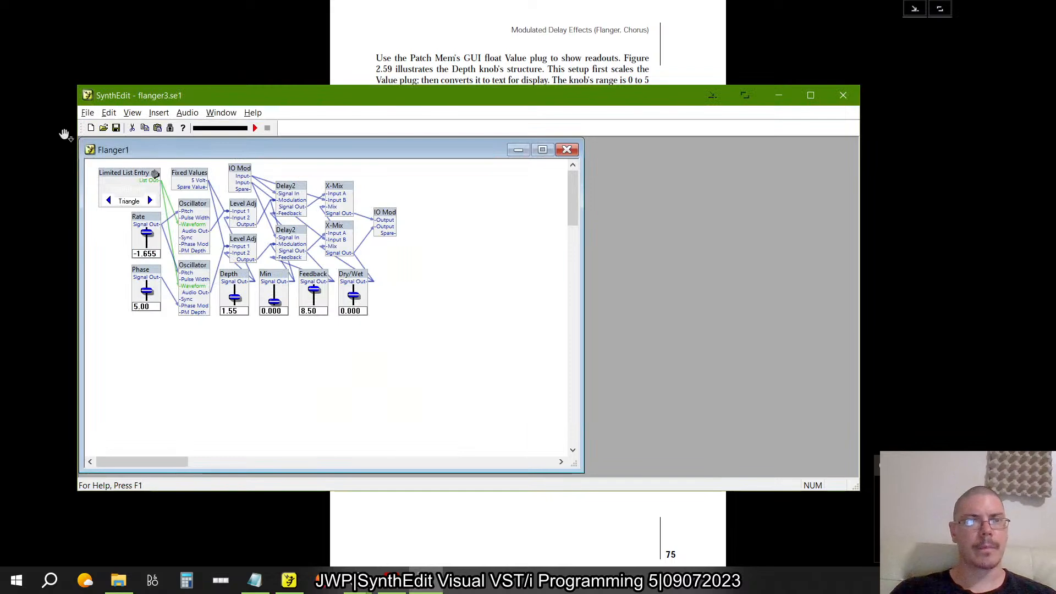
- Open flanger4.se1 from the BookExamples DelayMod folder using the copied path
{"action": "left_click", "coordinate": [86, 114]}
{"action": "left_click", "coordinate": [110, 140]}
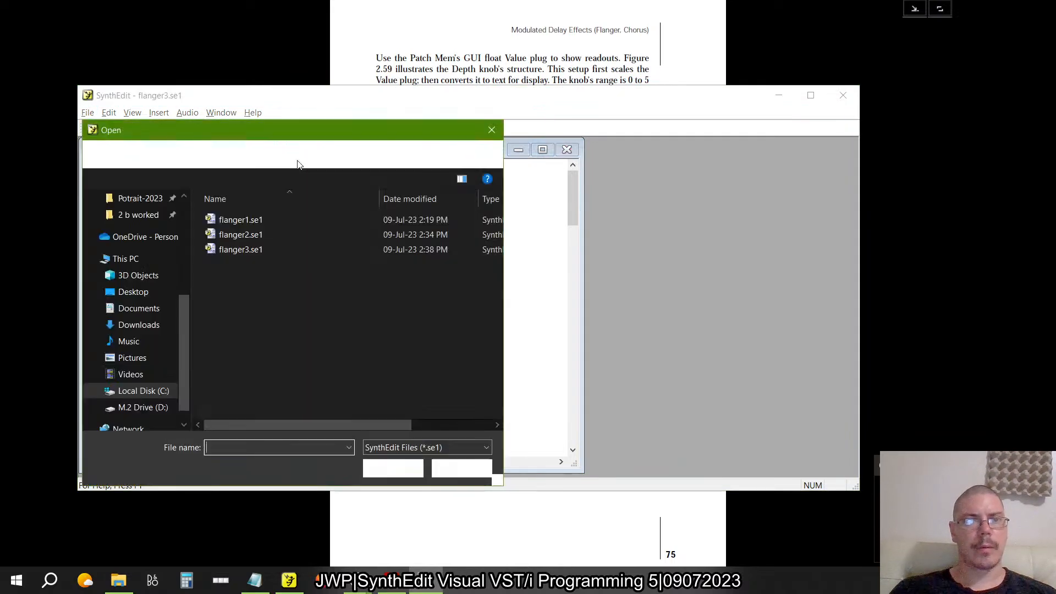
{"action": "left_click", "coordinate": [291, 156]}
{"action": "key", "text": "ctrl+v"}
{"action": "key", "text": "Return"}
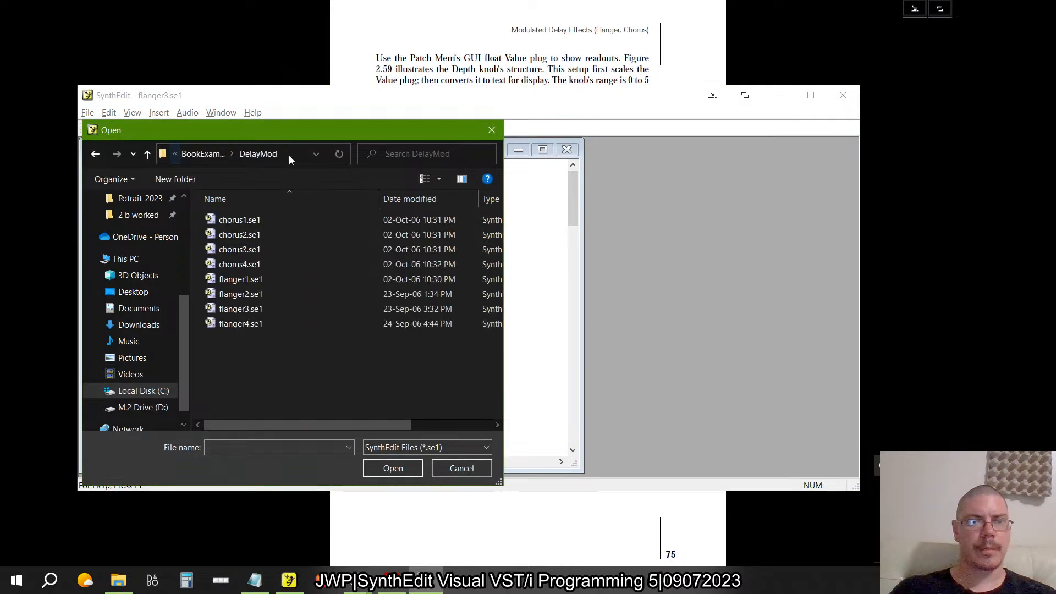
{"action": "left_click", "coordinate": [256, 324]}
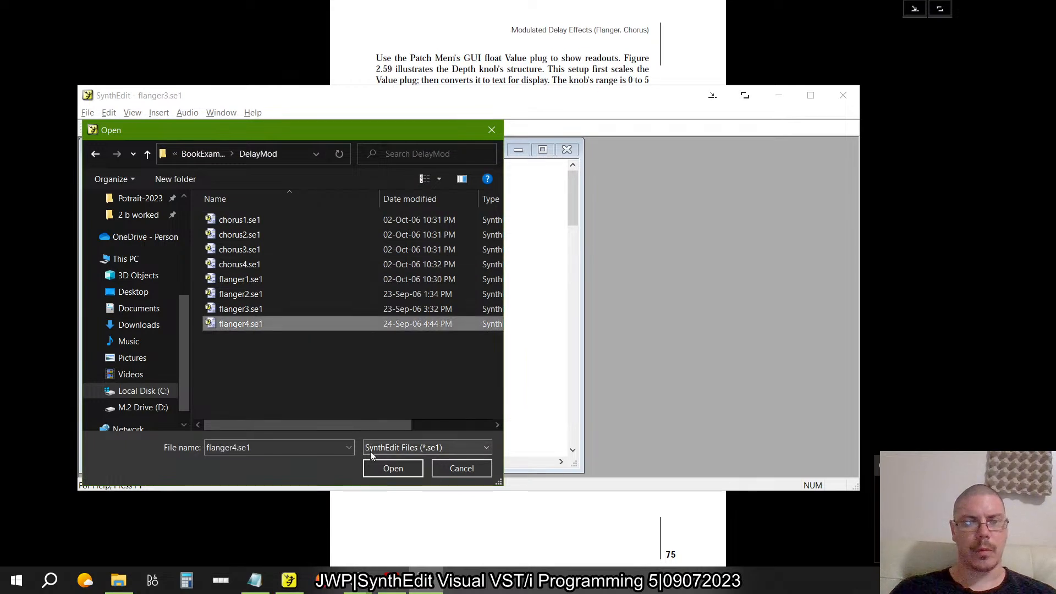
{"action": "left_click", "coordinate": [393, 468]}
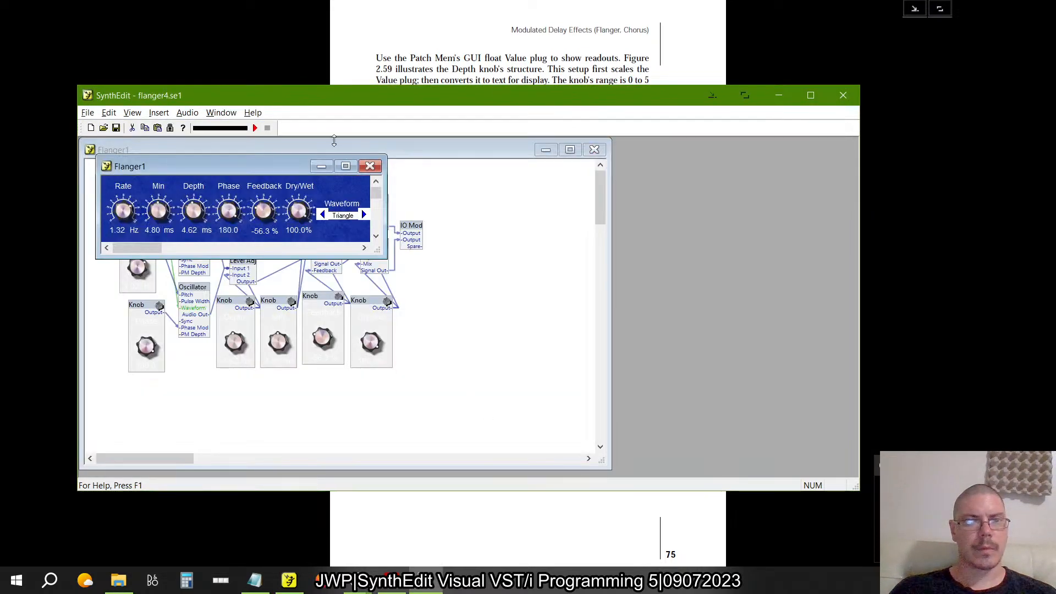
- Look over the Flanger1 panel, close it, and open the Depth Knob's structure in an enlarged window
{"action": "left_click_drag", "start_coordinate": [262, 171], "coordinate": [662, 176]}
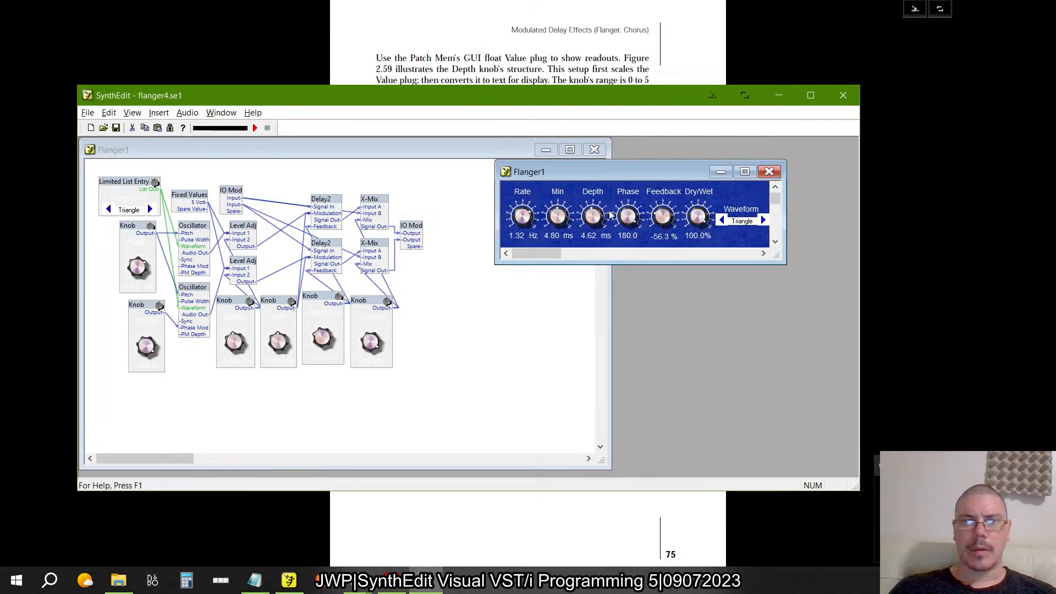
{"action": "left_click", "coordinate": [769, 171]}
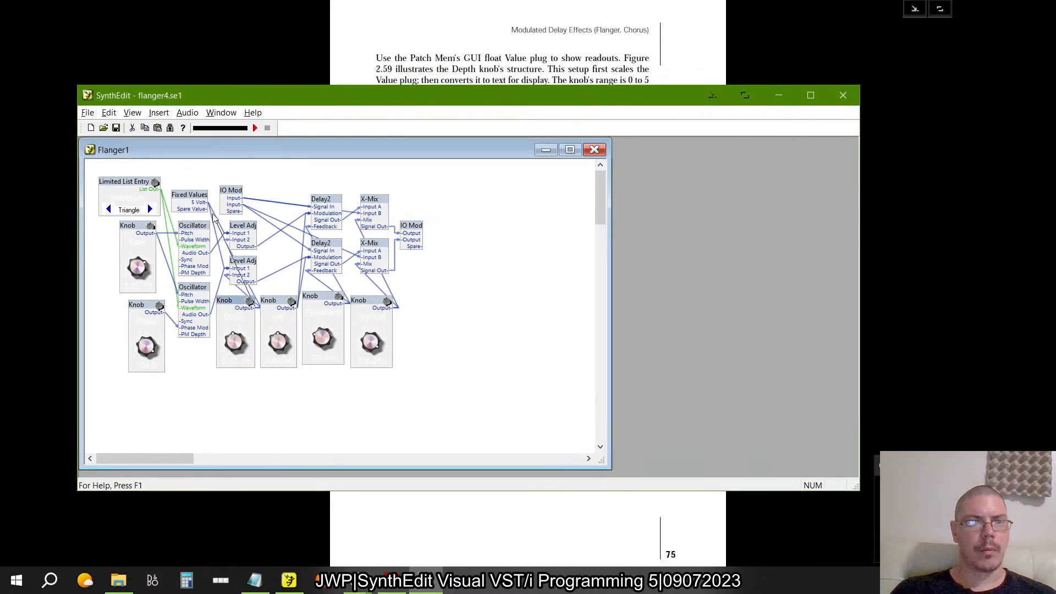
{"action": "double_click", "coordinate": [233, 305]}
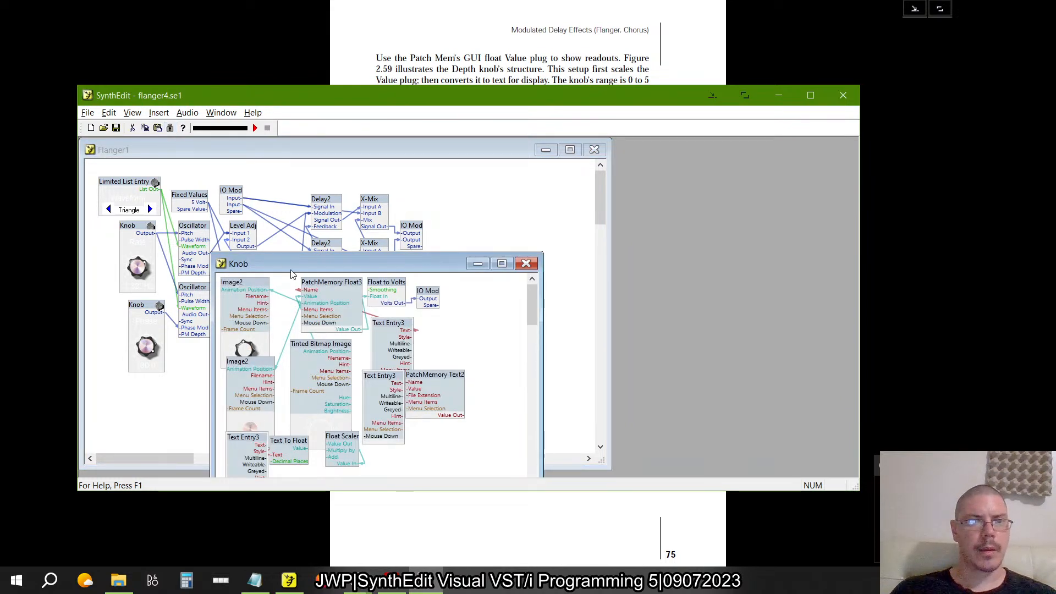
{"action": "left_click_drag", "start_coordinate": [337, 270], "coordinate": [425, 173]}
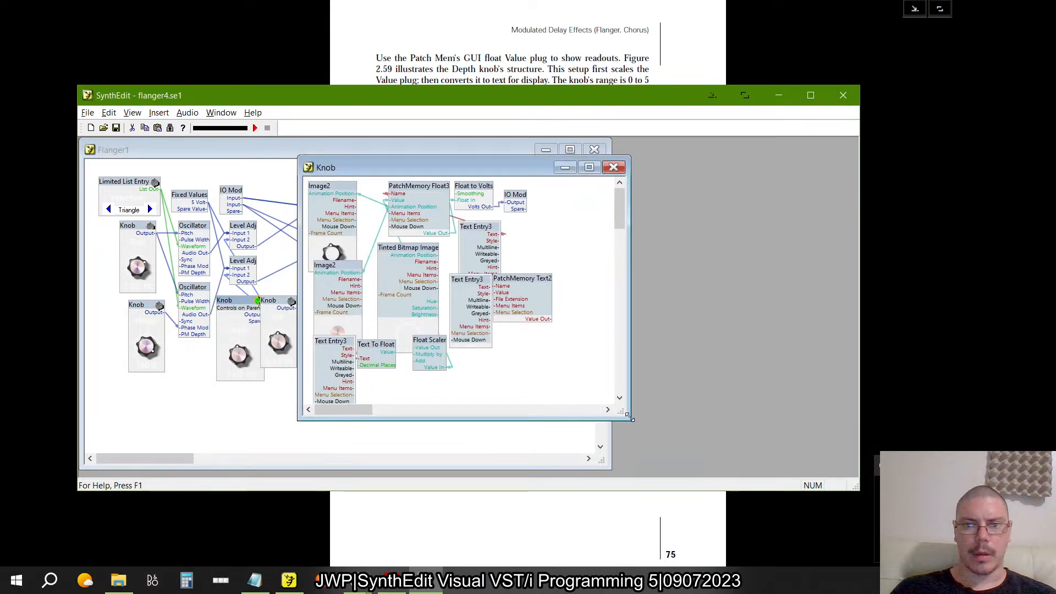
{"action": "left_click_drag", "start_coordinate": [630, 418], "coordinate": [803, 476]}
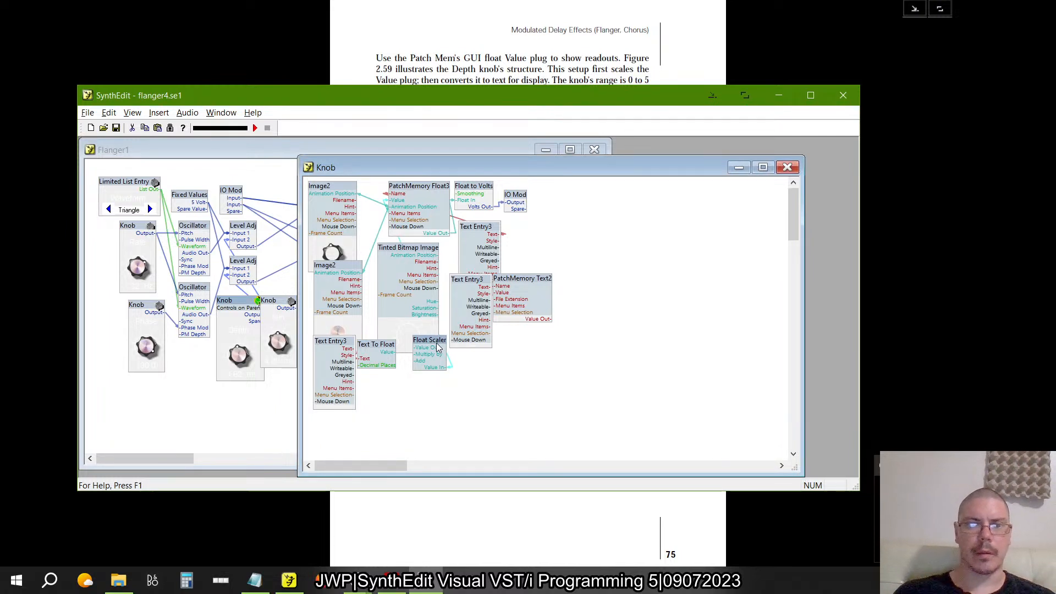
- Move the Float Scaler, Text To Float and readout Text Entry3 modules into clear space below the image modules
{"action": "left_click_drag", "start_coordinate": [437, 346], "coordinate": [453, 397]}
{"action": "left_click_drag", "start_coordinate": [373, 350], "coordinate": [401, 404]}
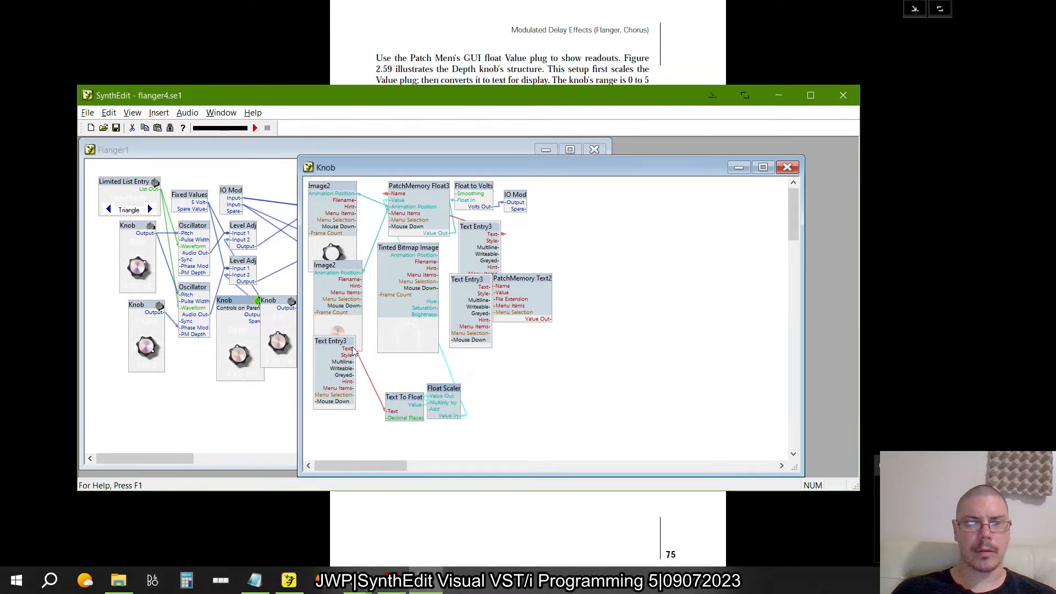
{"action": "left_click_drag", "start_coordinate": [354, 352], "coordinate": [362, 392]}
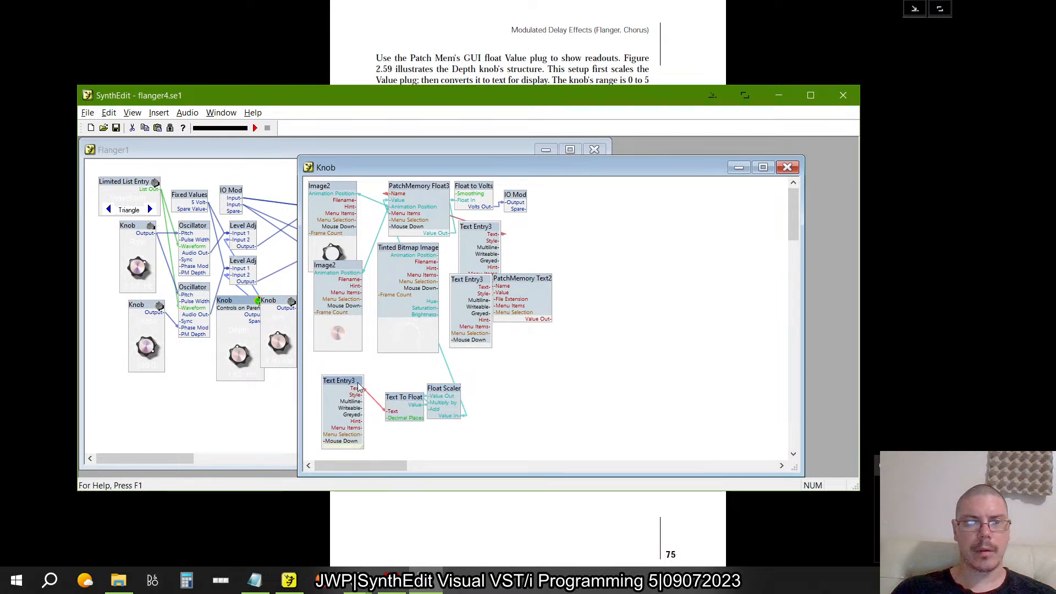
- Check the Text To Float module's properties in the example Knob and close them
{"action": "right_click", "coordinate": [415, 402]}
{"action": "left_click", "coordinate": [461, 388]}
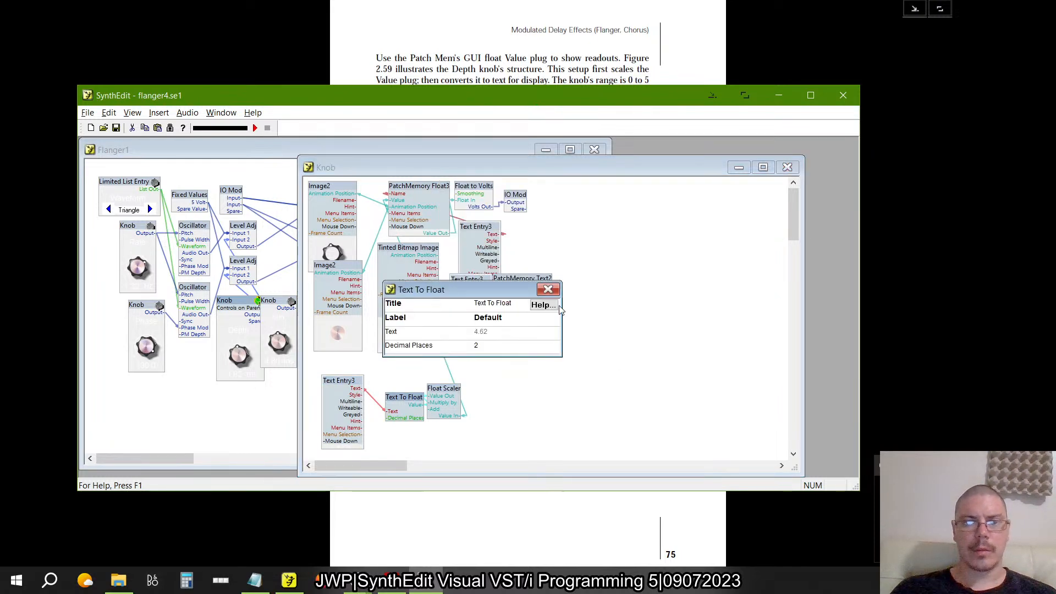
{"action": "left_click", "coordinate": [548, 289]}
- Switch to flanger3.se1 in the newer SynthEdit and move the Float To Text module to the left of Text Entry4
{"action": "key", "text": "alt+Tab"}
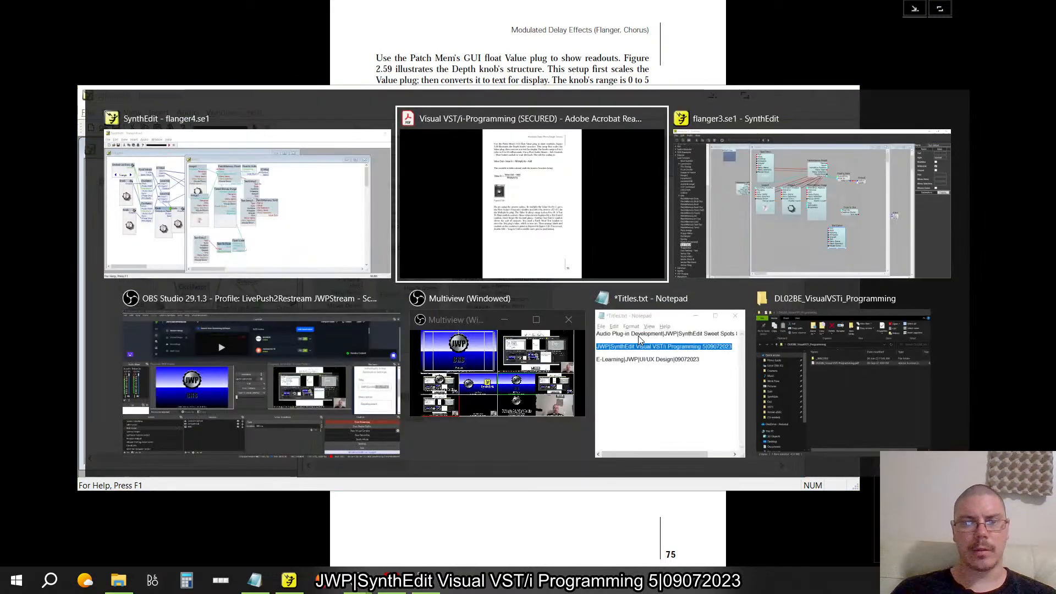
{"action": "key", "text": "alt+Tab"}
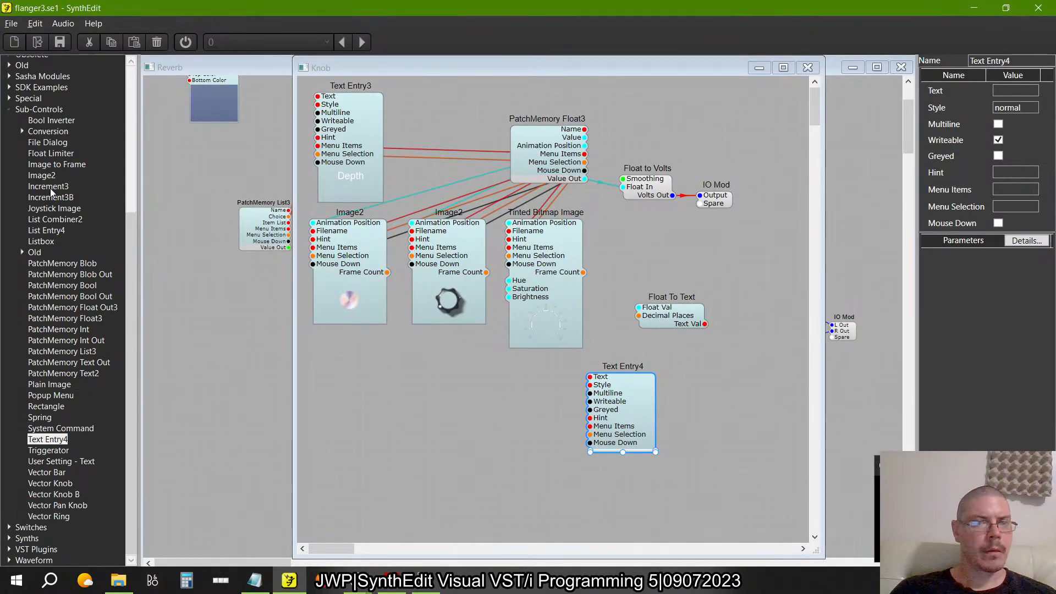
{"action": "left_click_drag", "start_coordinate": [673, 317], "coordinate": [491, 402]}
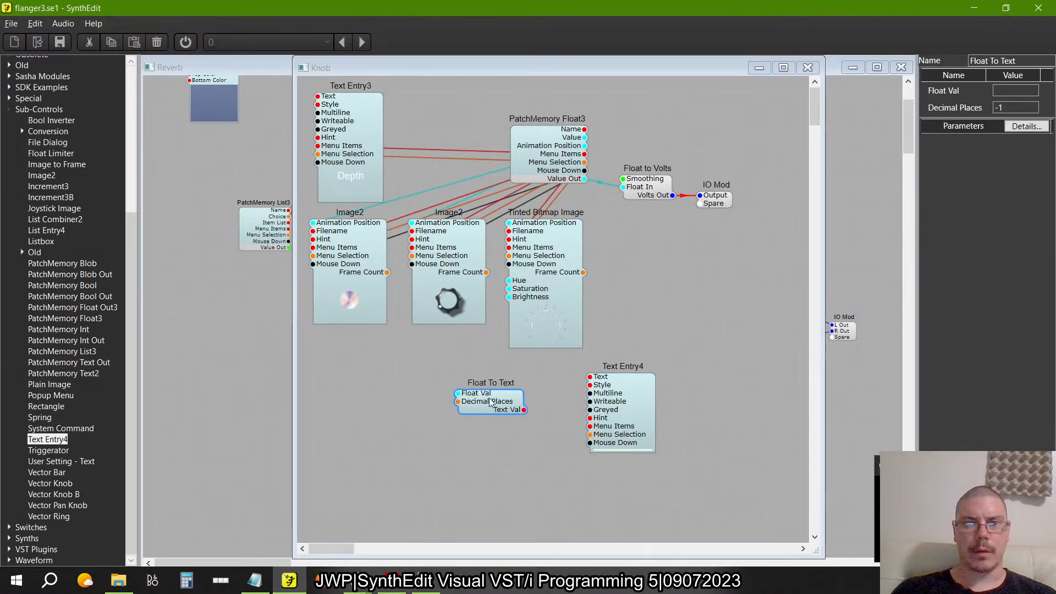
- Compare with the flanger4.se1 example and add a Float Scaler2 conversion module to the left of Float To Text in the Knob
{"action": "key", "text": "alt+Tab"}
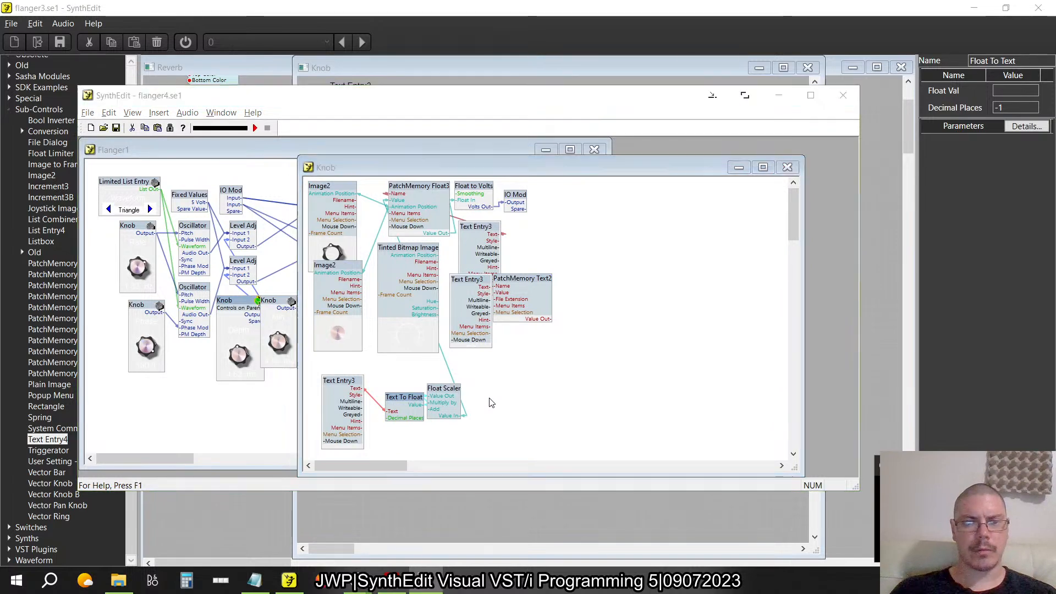
{"action": "key", "text": "alt+Tab"}
{"action": "left_click", "coordinate": [22, 131]}
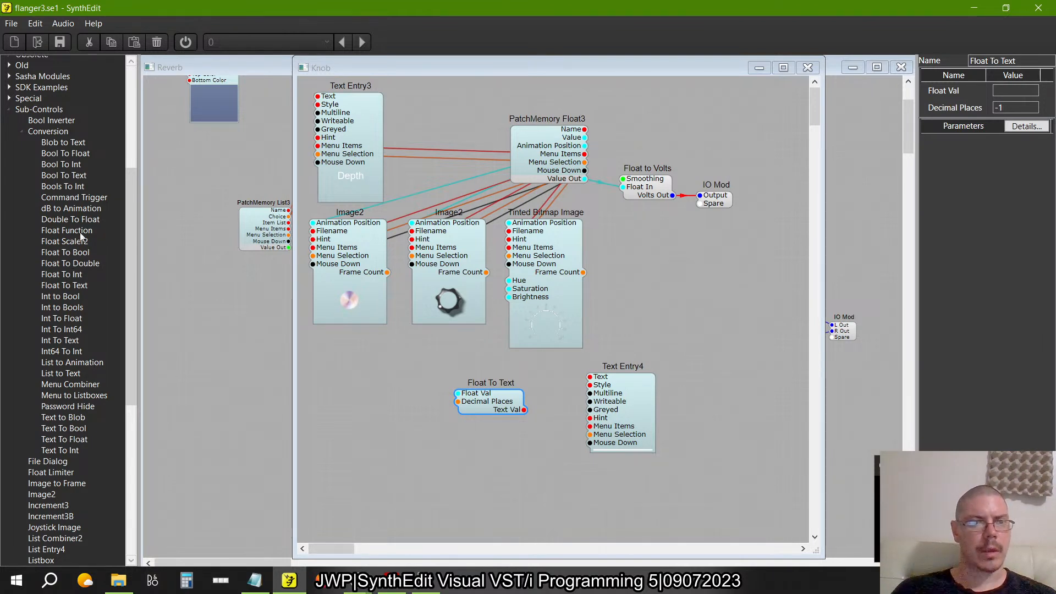
{"action": "left_click_drag", "start_coordinate": [80, 237], "coordinate": [357, 401]}
- Switch to the flanger4.se1 example, reopen the Depth Knob's structure, and check the PatchMemory Float3's parameter range
{"action": "key", "text": "alt+Tab"}
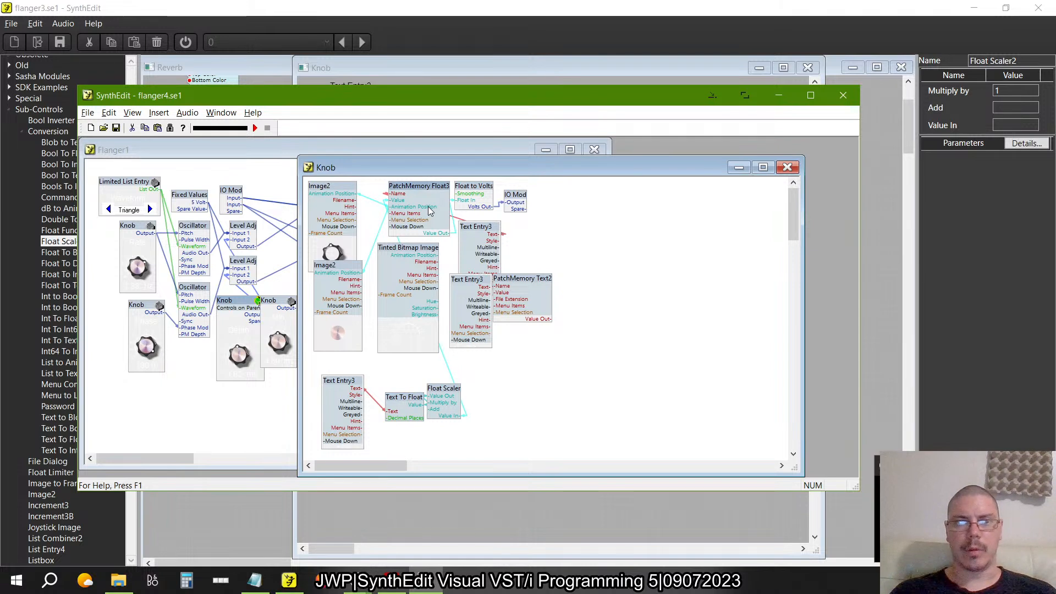
{"action": "left_click_drag", "start_coordinate": [429, 207], "coordinate": [675, 250]}
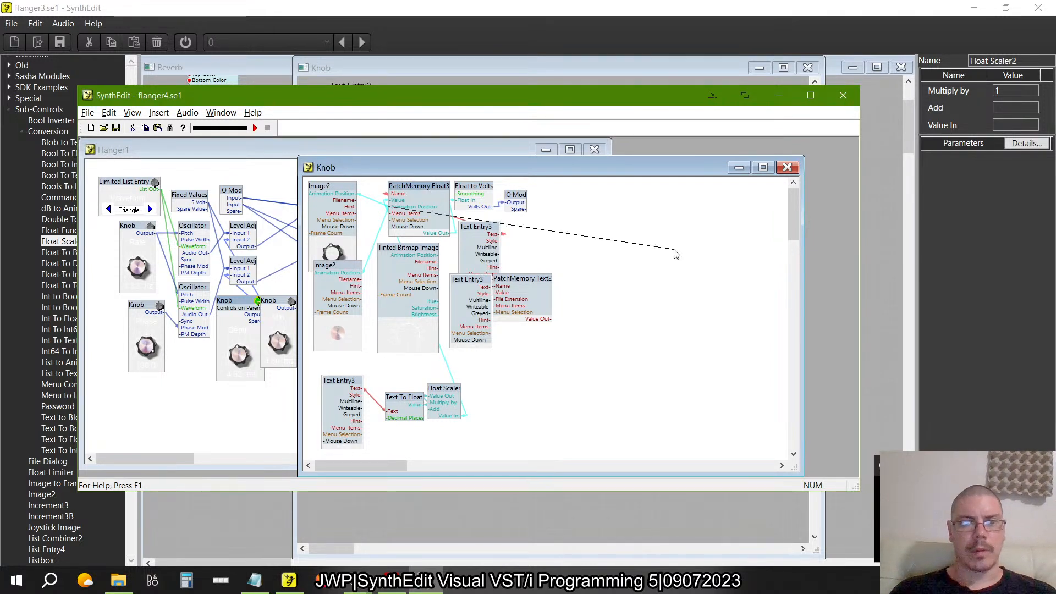
{"action": "left_click_drag", "start_coordinate": [486, 177], "coordinate": [468, 158]}
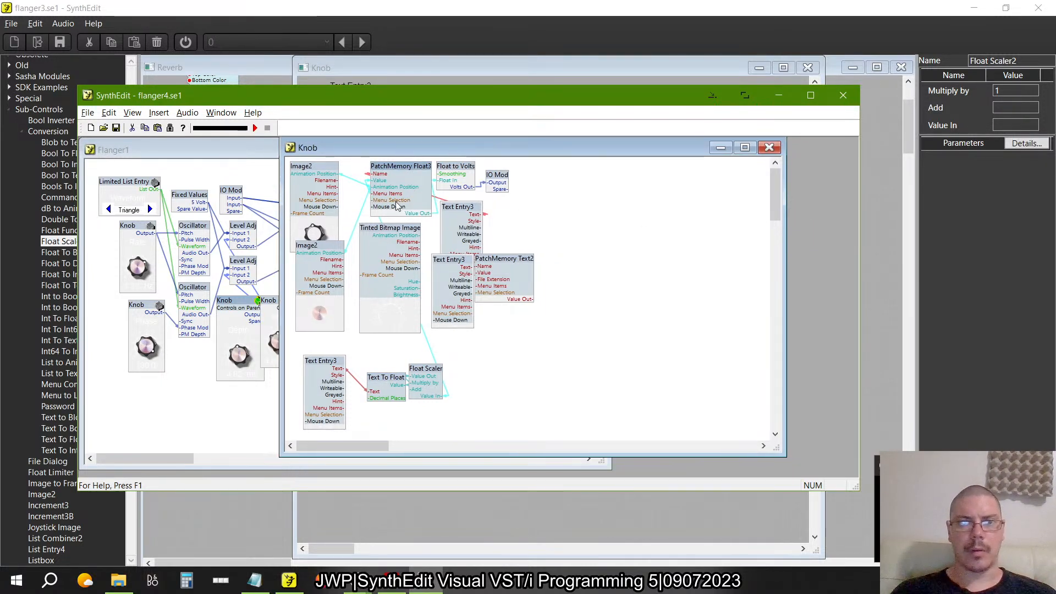
{"action": "left_click", "coordinate": [769, 147]}
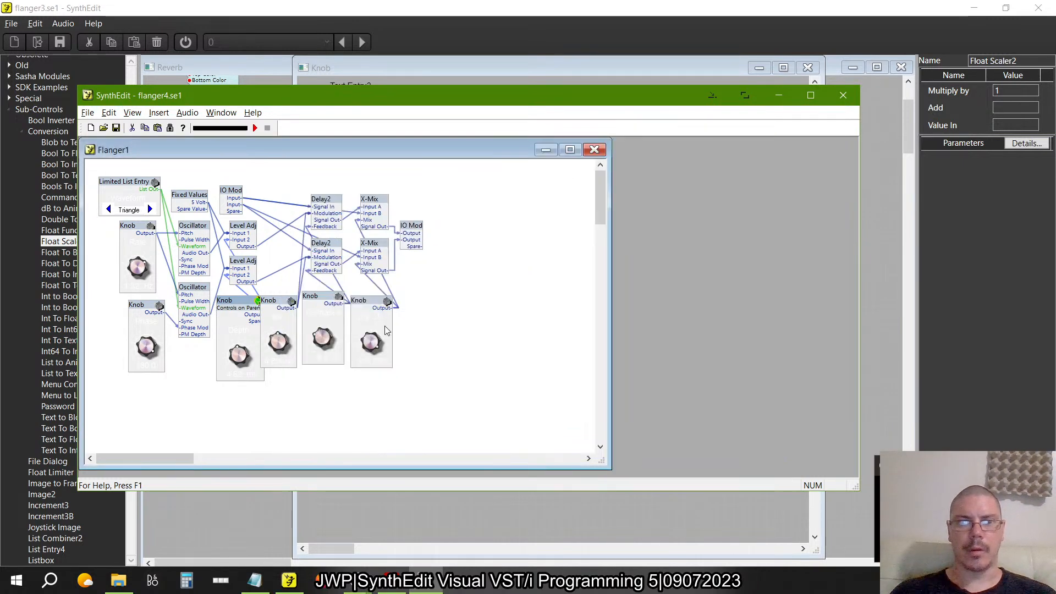
{"action": "double_click", "coordinate": [248, 305]}
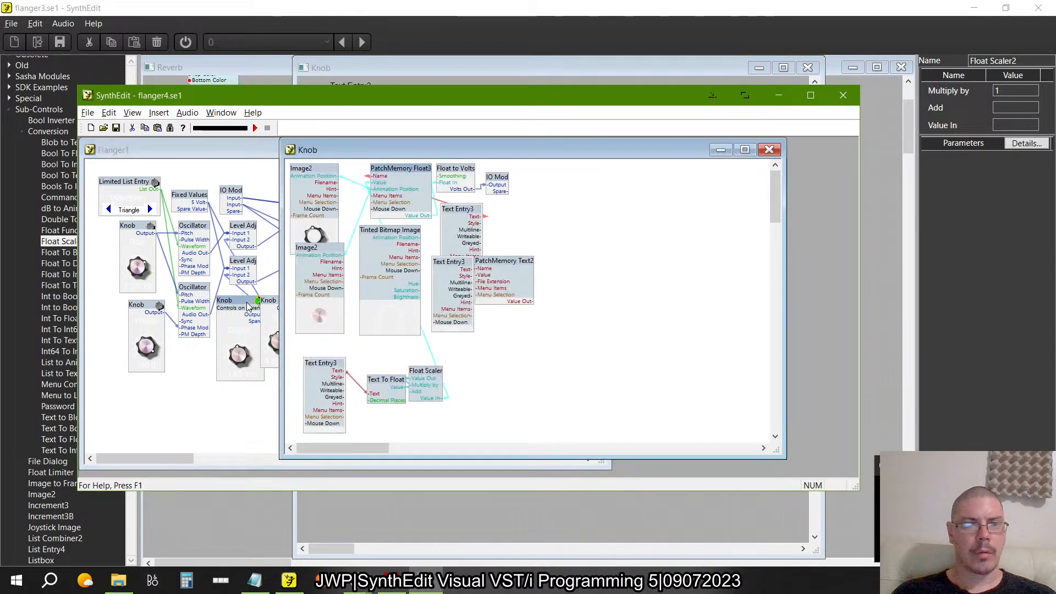
{"action": "right_click", "coordinate": [394, 172]}
{"action": "left_click", "coordinate": [435, 279]}
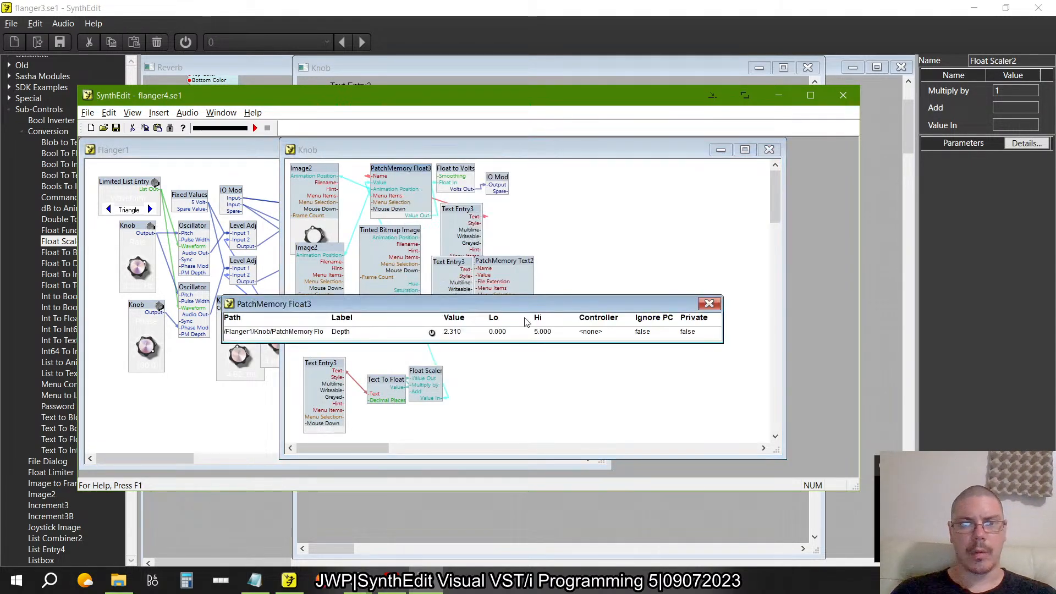
{"action": "left_click", "coordinate": [709, 304]}
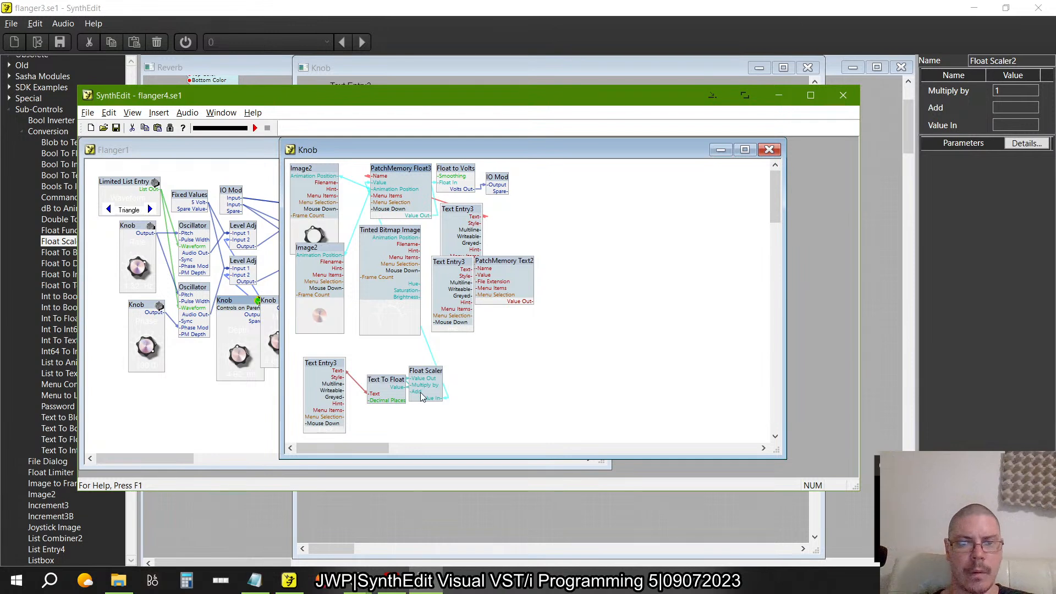
- Check the Float Scaler's properties in the example Knob, and close both the properties and the Knob structure
{"action": "right_click", "coordinate": [442, 373]}
{"action": "left_click", "coordinate": [468, 361]}
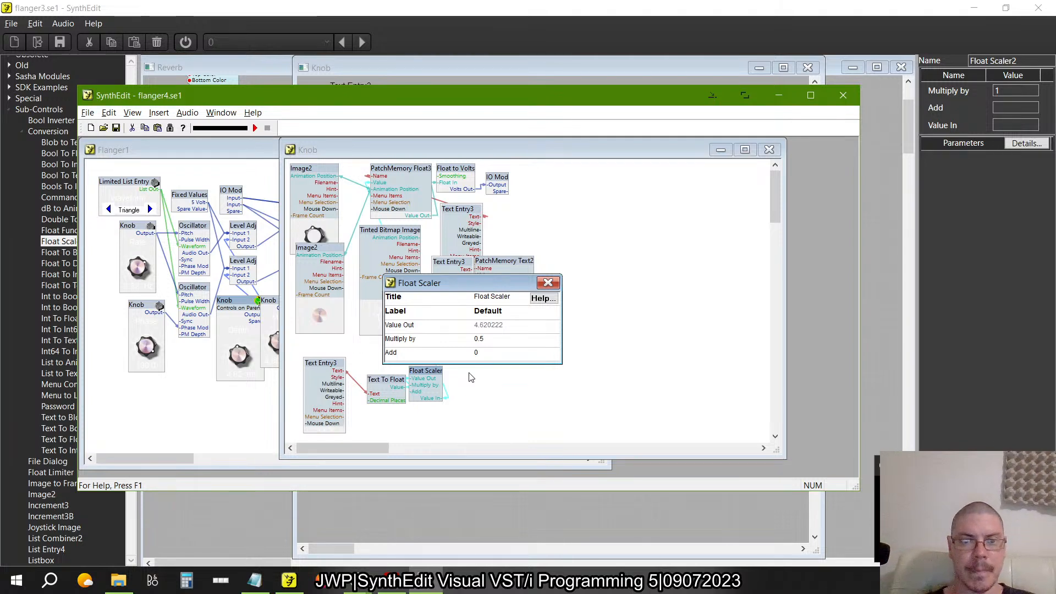
{"action": "left_click", "coordinate": [548, 283]}
{"action": "left_click", "coordinate": [769, 150]}
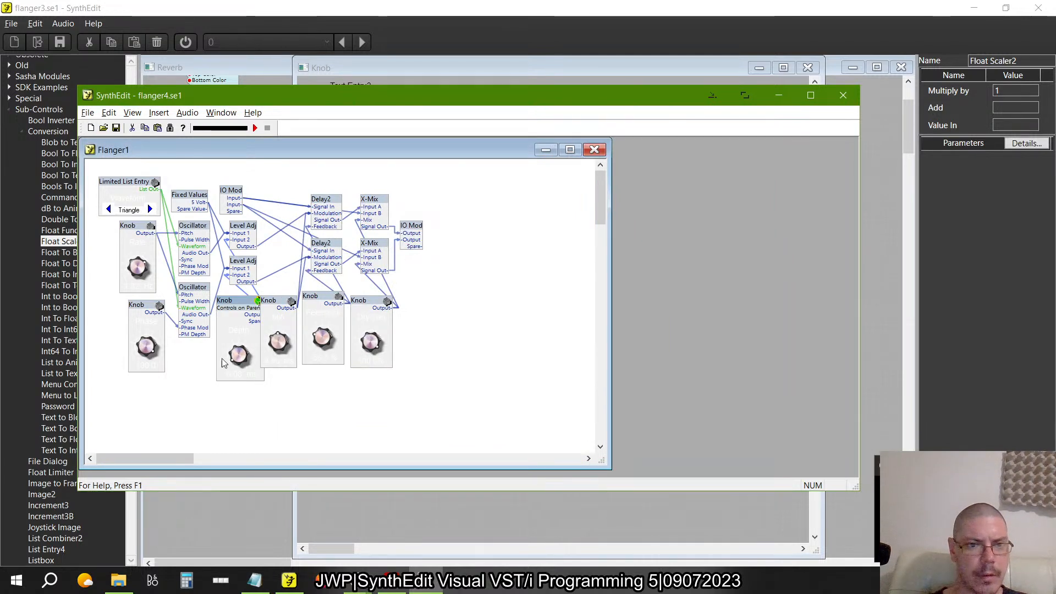
- Reopen the example's Depth Knob structure, move the Float Scaler slightly away from Text To Float, and recheck the scaler's output and multiplier
{"action": "double_click", "coordinate": [231, 303]}
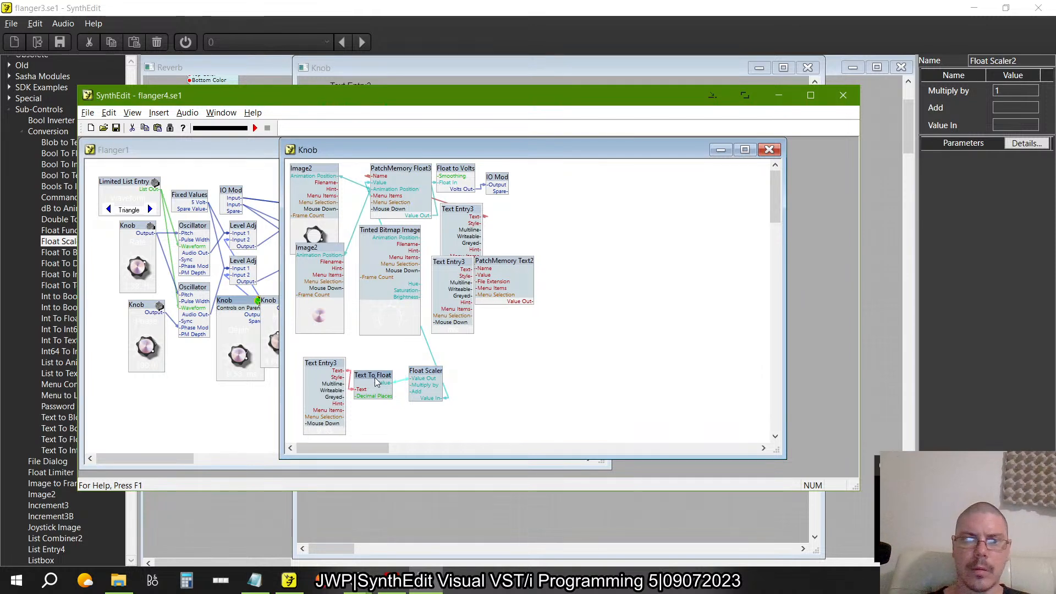
{"action": "left_click_drag", "start_coordinate": [439, 372], "coordinate": [452, 374]}
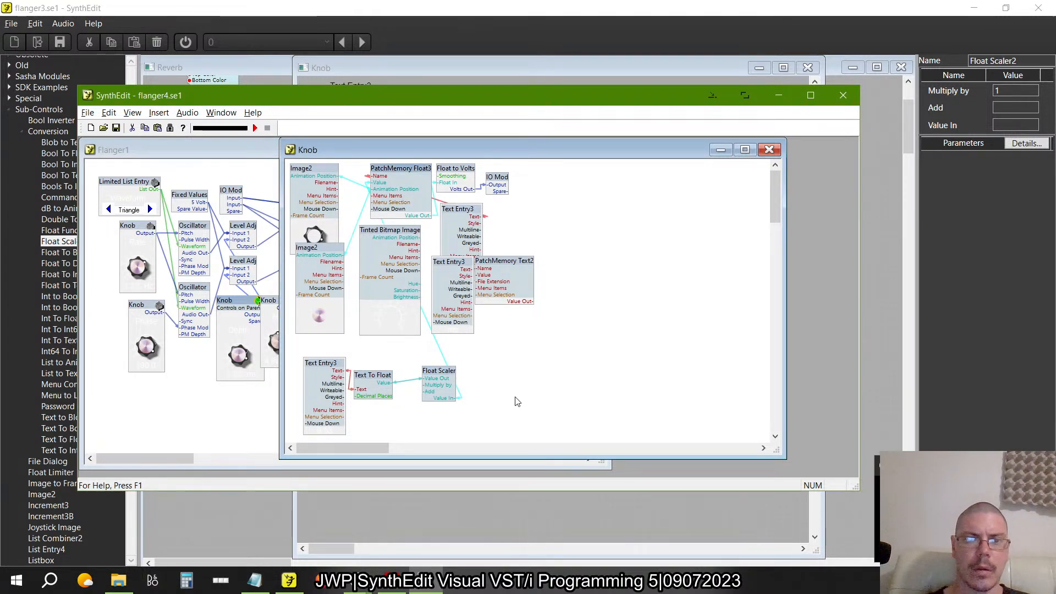
{"action": "right_click", "coordinate": [439, 373]}
{"action": "left_click", "coordinate": [476, 361]}
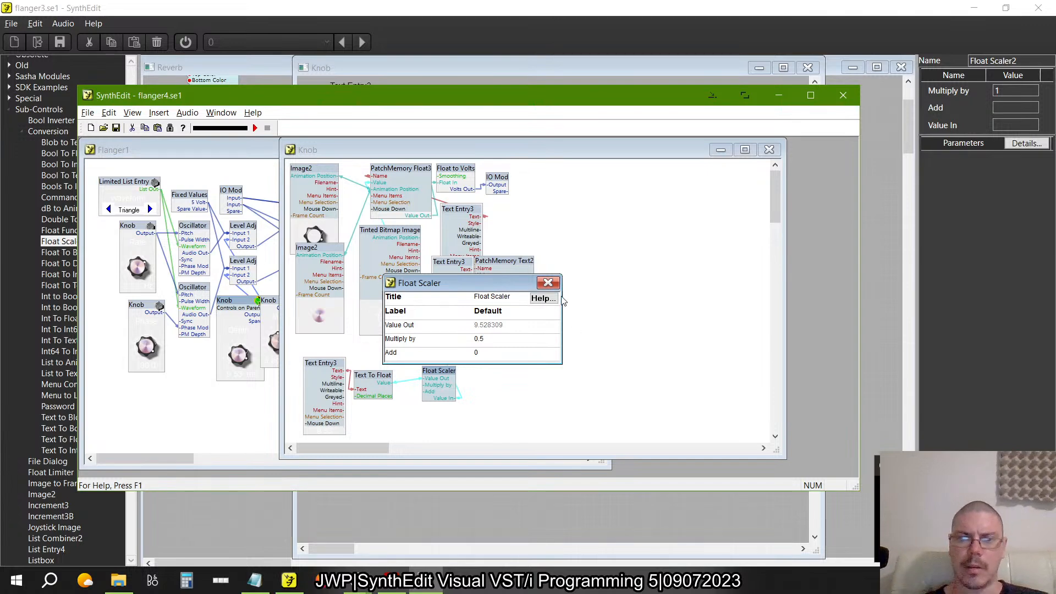
{"action": "left_click", "coordinate": [548, 283]}
- Check the low and high range of the example's PatchMemory Float3 and close the Knob structure
{"action": "right_click", "coordinate": [409, 190]}
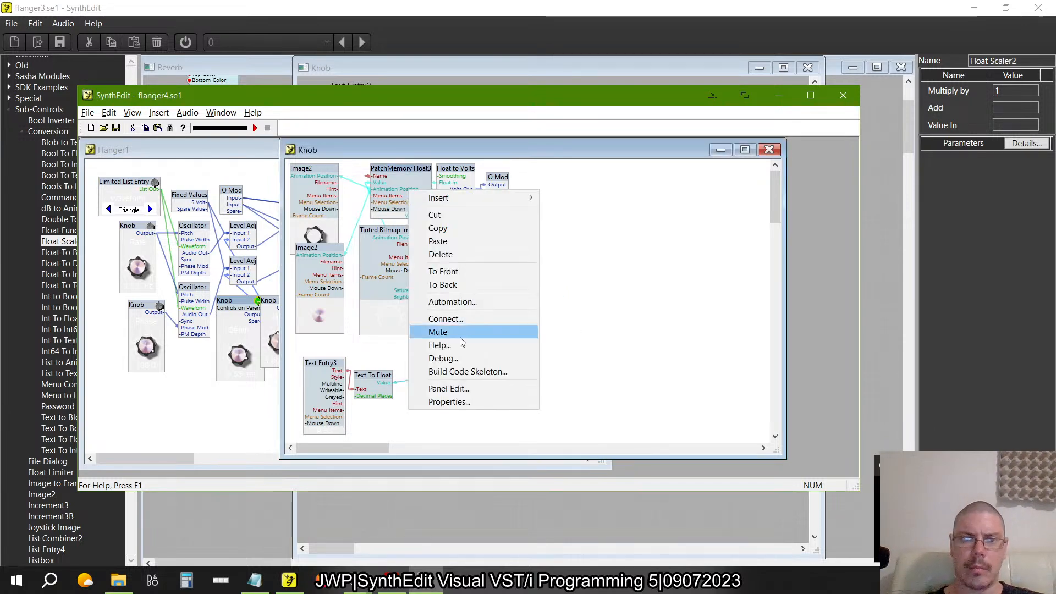
{"action": "left_click", "coordinate": [454, 301]}
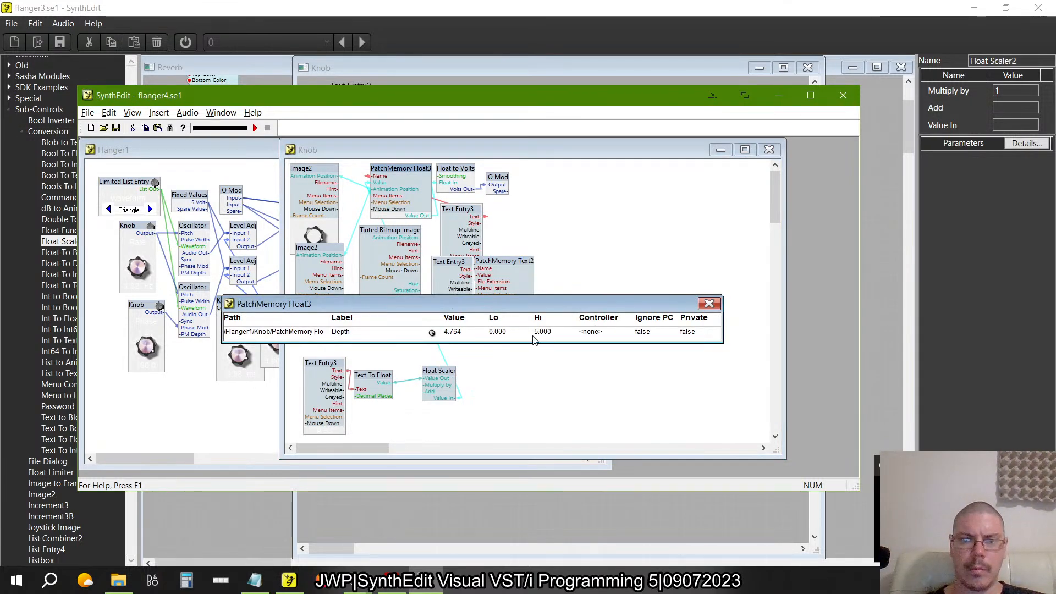
{"action": "left_click", "coordinate": [708, 306]}
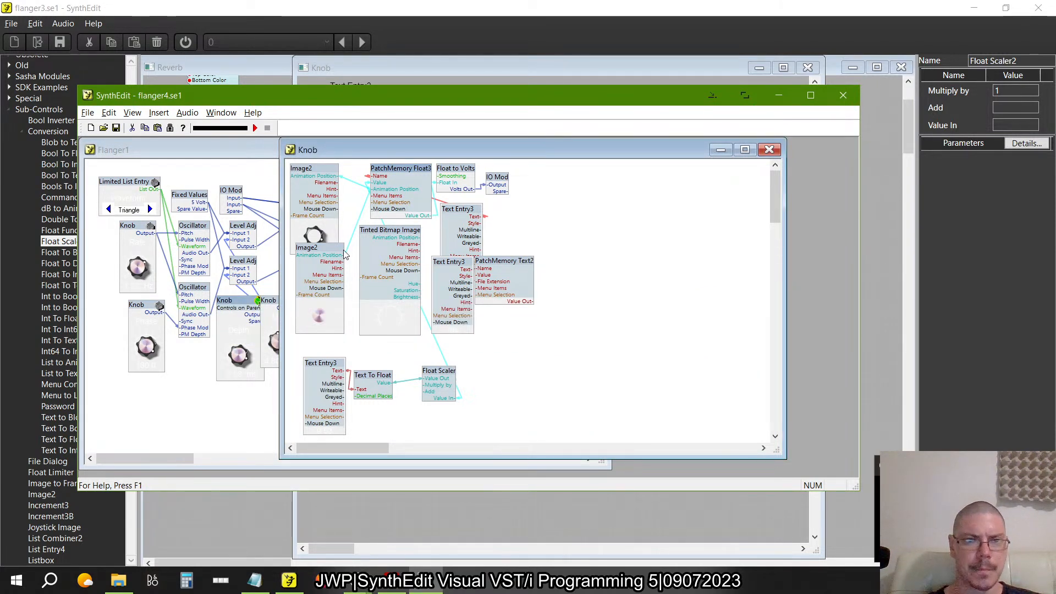
{"action": "mouse_move", "coordinate": [319, 240]}
{"action": "left_mouse_down"}
{"action": "mouse_move", "coordinate": [324, 248]}
{"action": "mouse_move", "coordinate": [325, 239]}
{"action": "left_mouse_up"}
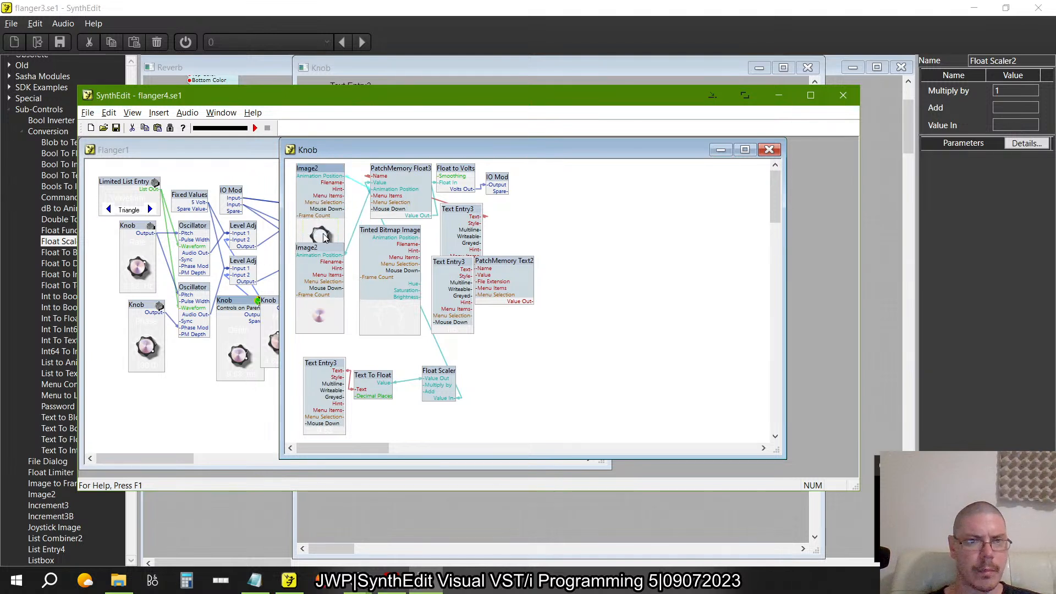
{"action": "left_click", "coordinate": [769, 150]}
- Move the knob overlapping the Depth Knob clear of the other Flanger1 modules, and place the reopened Knob structure window beside Flanger1
{"action": "left_click_drag", "start_coordinate": [272, 300], "coordinate": [431, 314]}
{"action": "mouse_move", "coordinate": [238, 355]}
{"action": "left_mouse_down"}
{"action": "mouse_move", "coordinate": [266, 431]}
{"action": "mouse_move", "coordinate": [207, 377]}
{"action": "mouse_move", "coordinate": [231, 360]}
{"action": "left_mouse_up"}
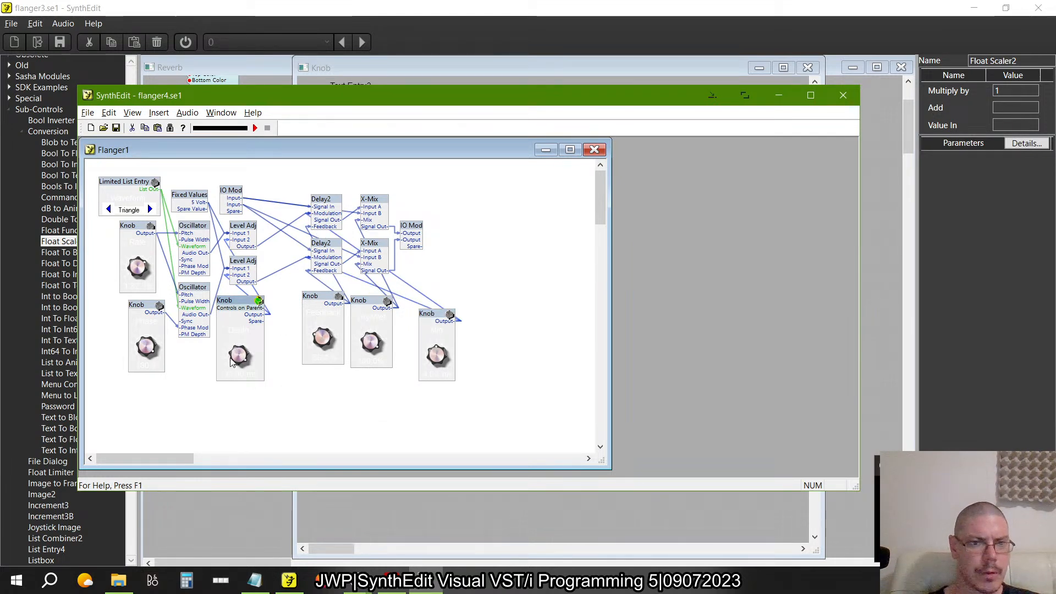
{"action": "double_click", "coordinate": [243, 302]}
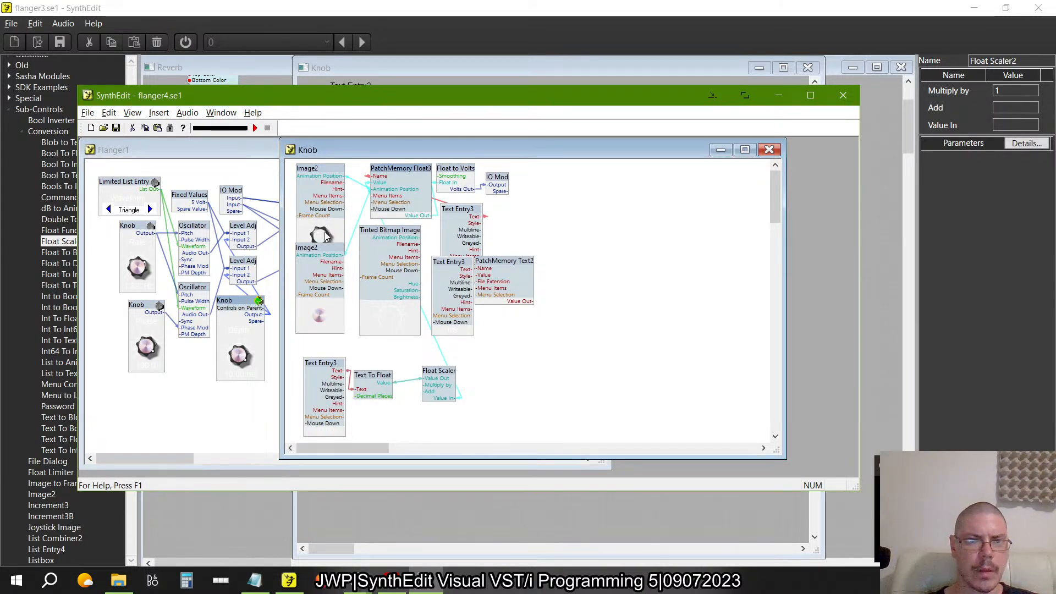
{"action": "left_click", "coordinate": [237, 359]}
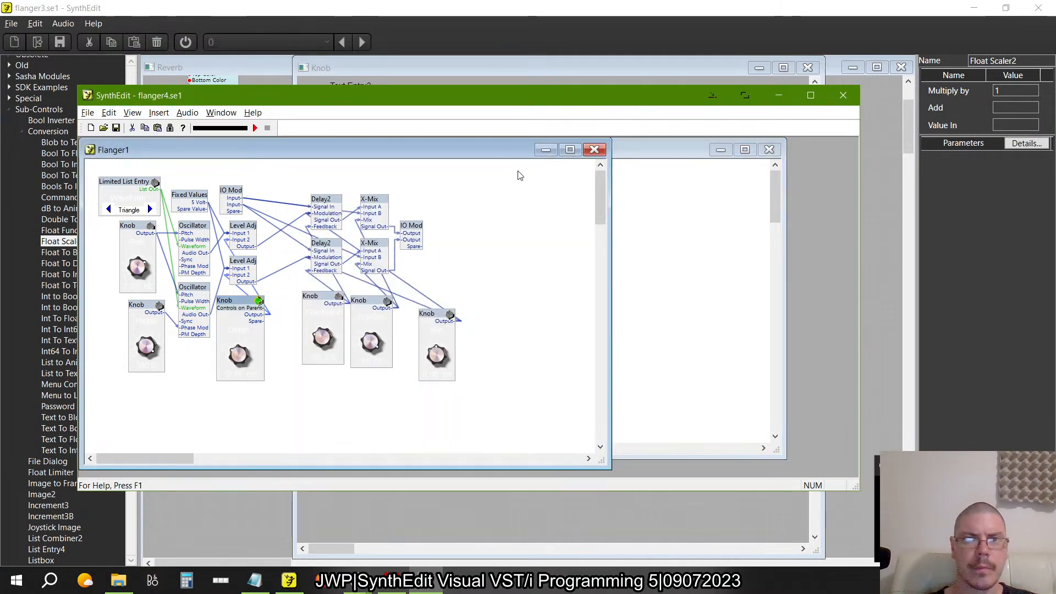
{"action": "left_click_drag", "start_coordinate": [622, 149], "coordinate": [859, 148]}
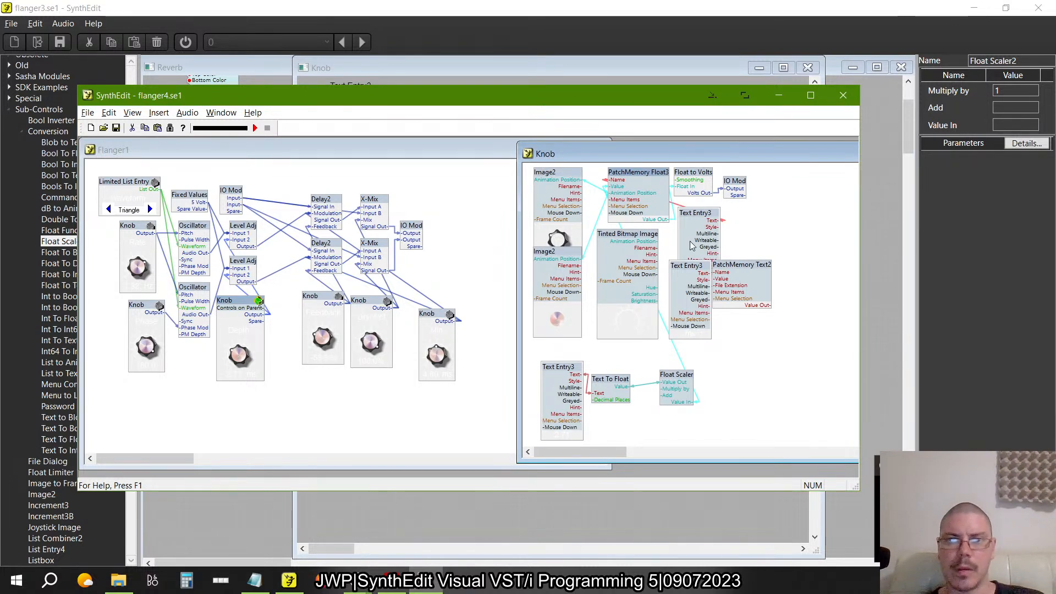
- Spread out the example Knob's Float Scaler, the two overlapping Text Entry3 modules and PatchMemory Text2
{"action": "mouse_move", "coordinate": [680, 377]}
{"action": "left_mouse_down"}
{"action": "mouse_move", "coordinate": [599, 192]}
{"action": "mouse_move", "coordinate": [542, 182]}
{"action": "mouse_move", "coordinate": [583, 201]}
{"action": "mouse_move", "coordinate": [668, 378]}
{"action": "mouse_move", "coordinate": [682, 384]}
{"action": "mouse_move", "coordinate": [668, 383]}
{"action": "left_mouse_up"}
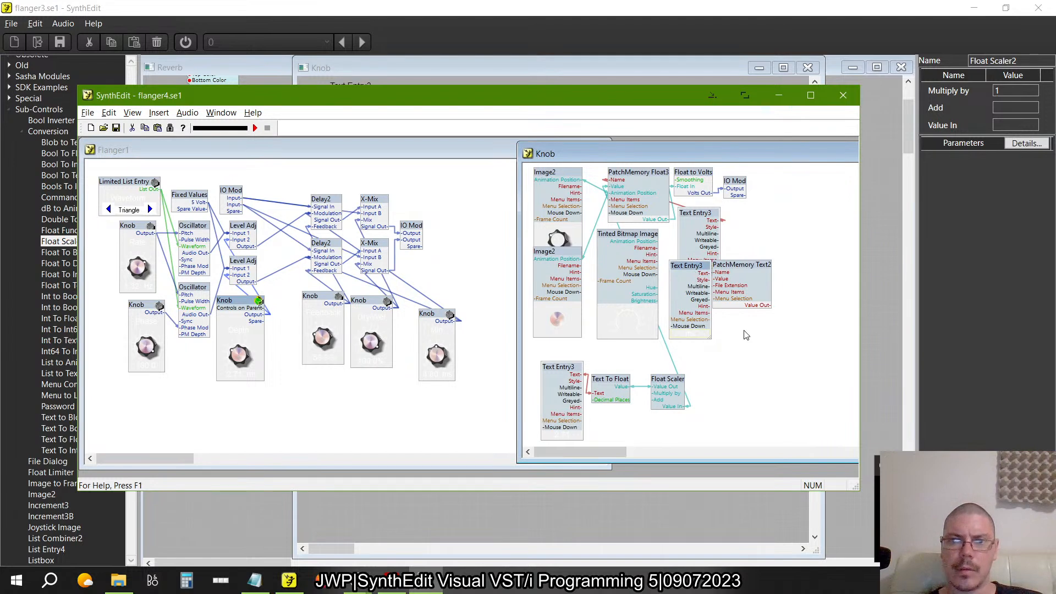
{"action": "left_click_drag", "start_coordinate": [688, 269], "coordinate": [740, 331]}
{"action": "left_click_drag", "start_coordinate": [732, 267], "coordinate": [806, 259]}
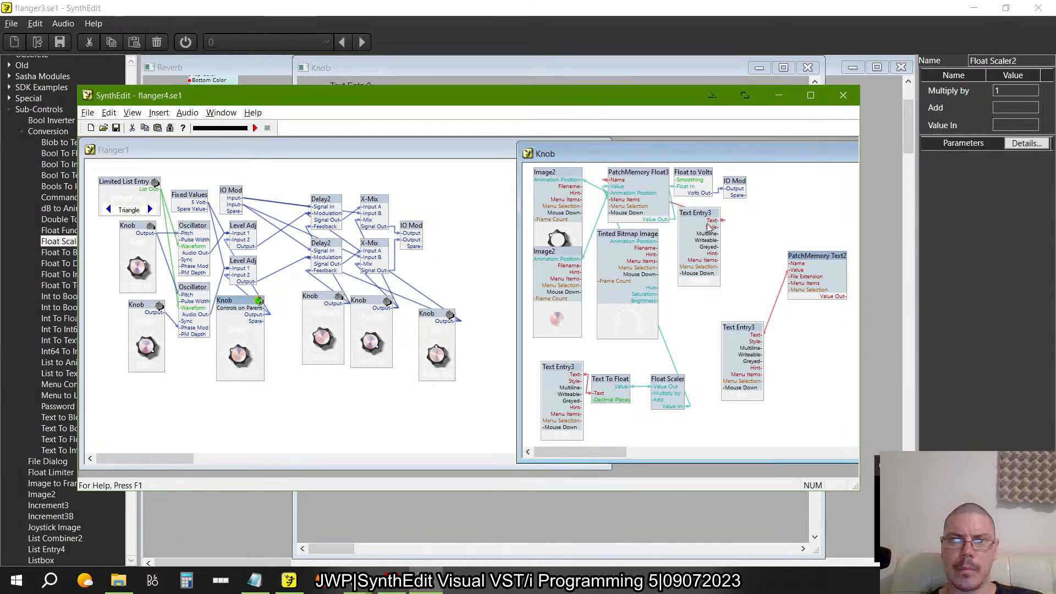
{"action": "left_click_drag", "start_coordinate": [708, 227], "coordinate": [730, 228]}
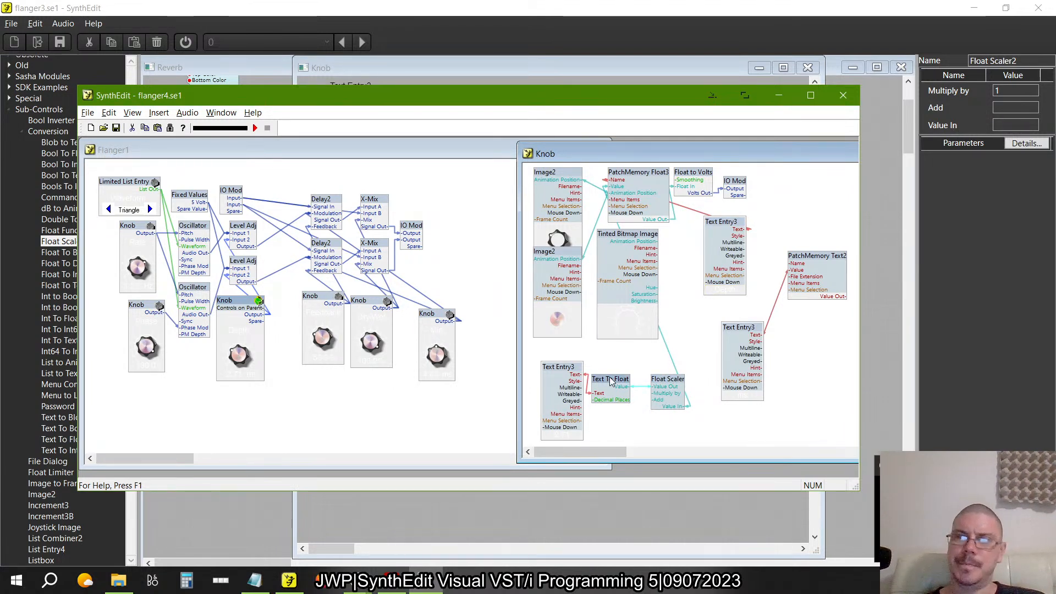
- Try a Multiply by value of 2 on the example's Float Scaler, testing it with the Depth knob
{"action": "right_click", "coordinate": [677, 384]}
{"action": "left_click", "coordinate": [698, 371]}
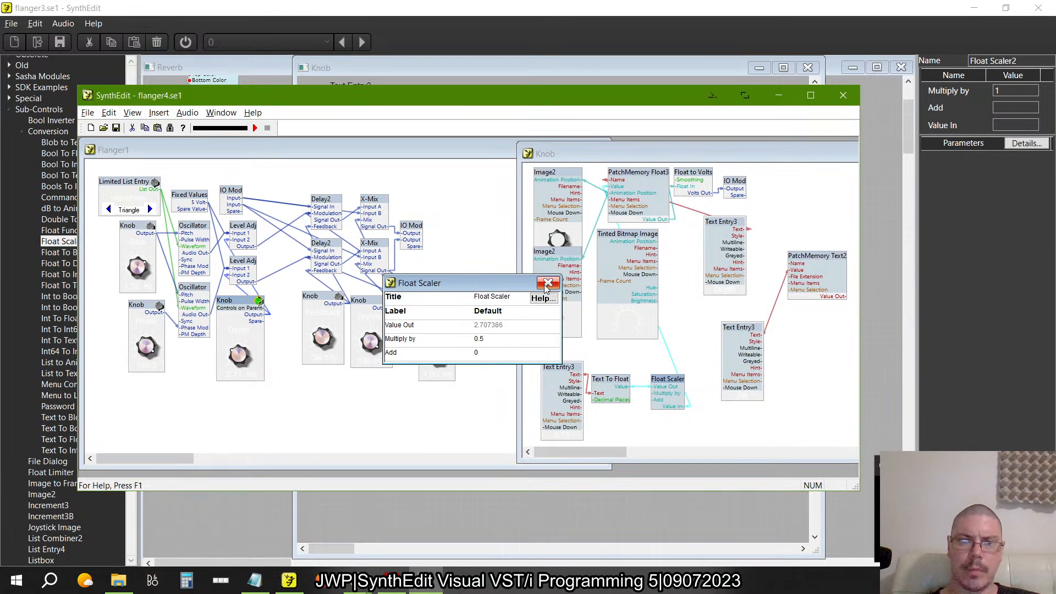
{"action": "left_click", "coordinate": [480, 339]}
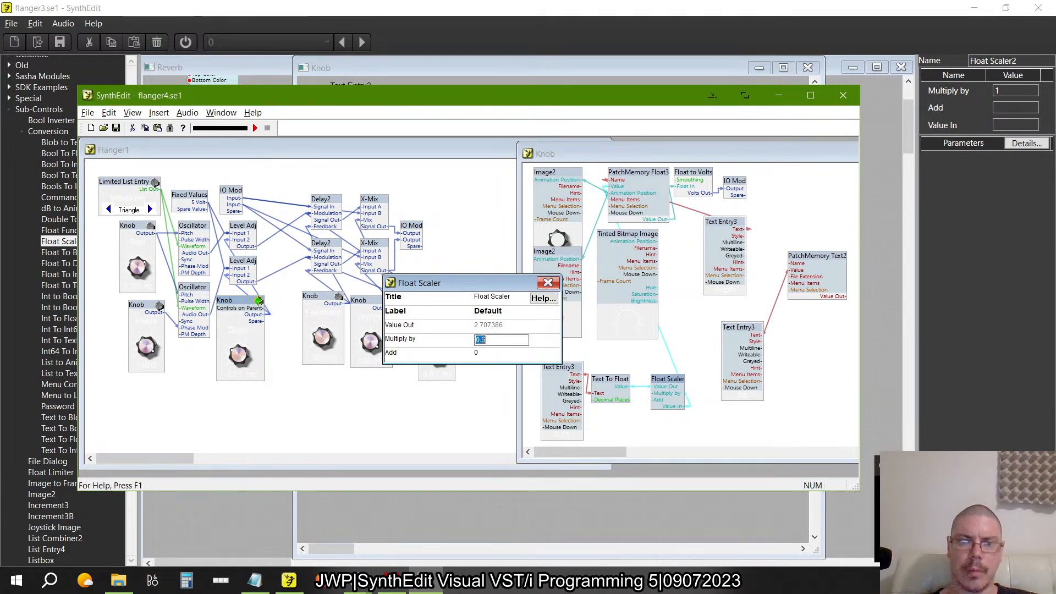
{"action": "type", "text": "2"}
{"action": "key", "text": "Tab"}
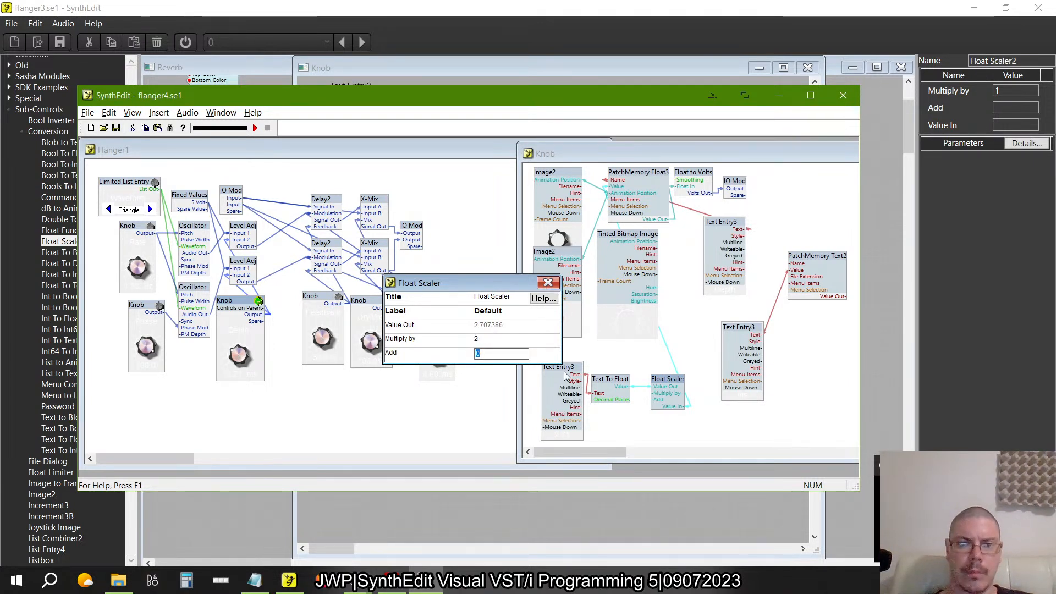
{"action": "left_click", "coordinate": [548, 283]}
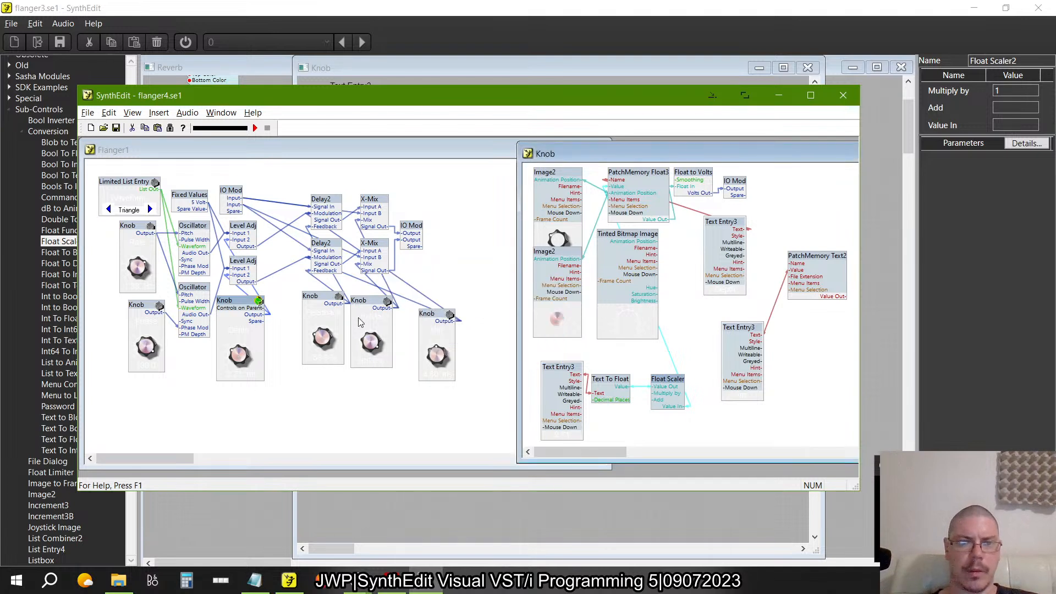
{"action": "left_click", "coordinate": [255, 348]}
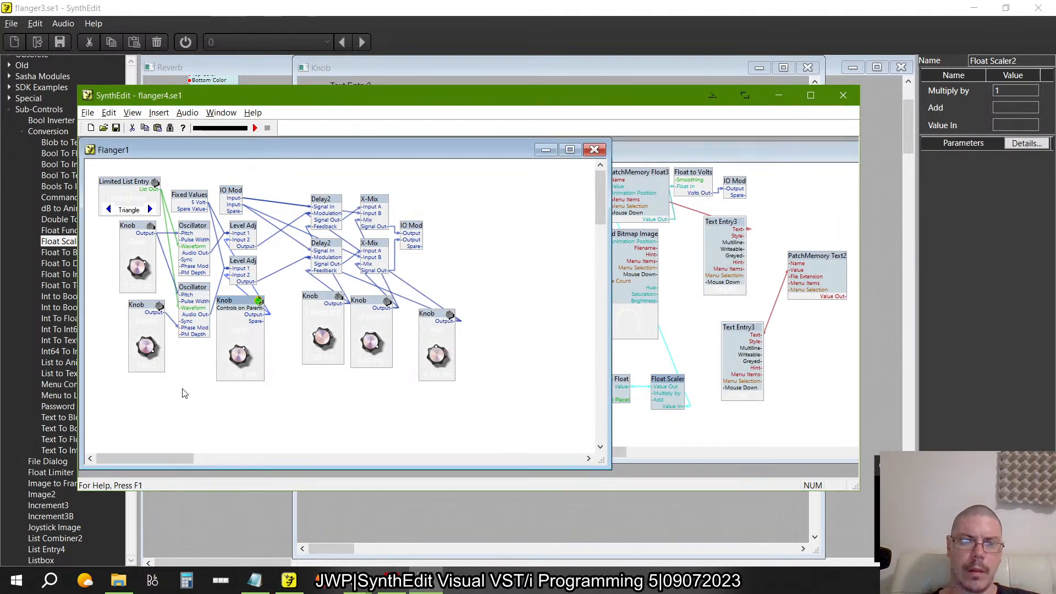
- Move the example Knob's IO Mod and Float to Volts modules away from PatchMemory Float3
{"action": "left_click", "coordinate": [635, 435]}
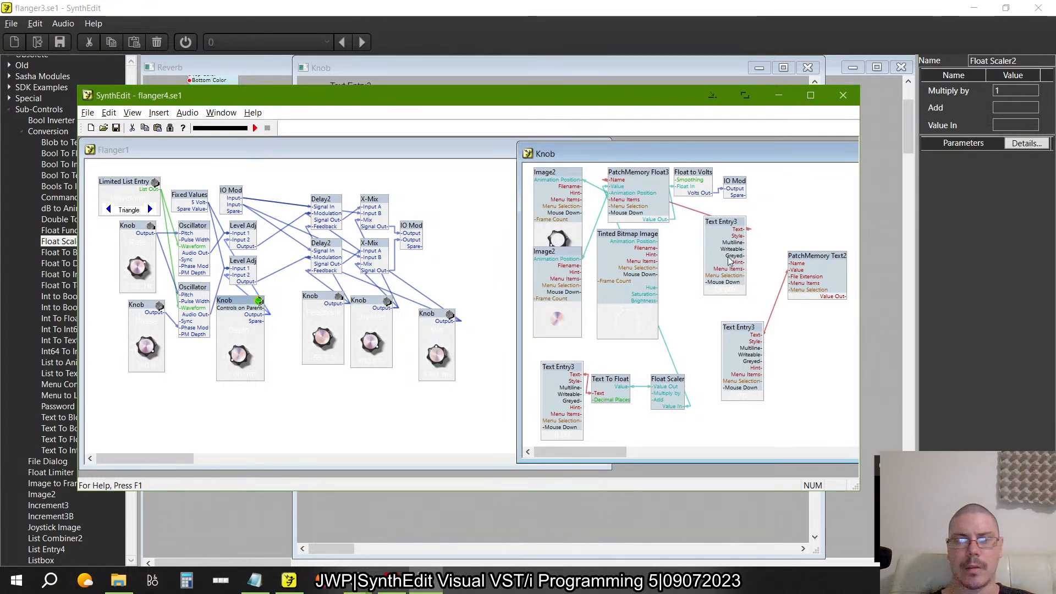
{"action": "left_click_drag", "start_coordinate": [740, 182], "coordinate": [814, 181]}
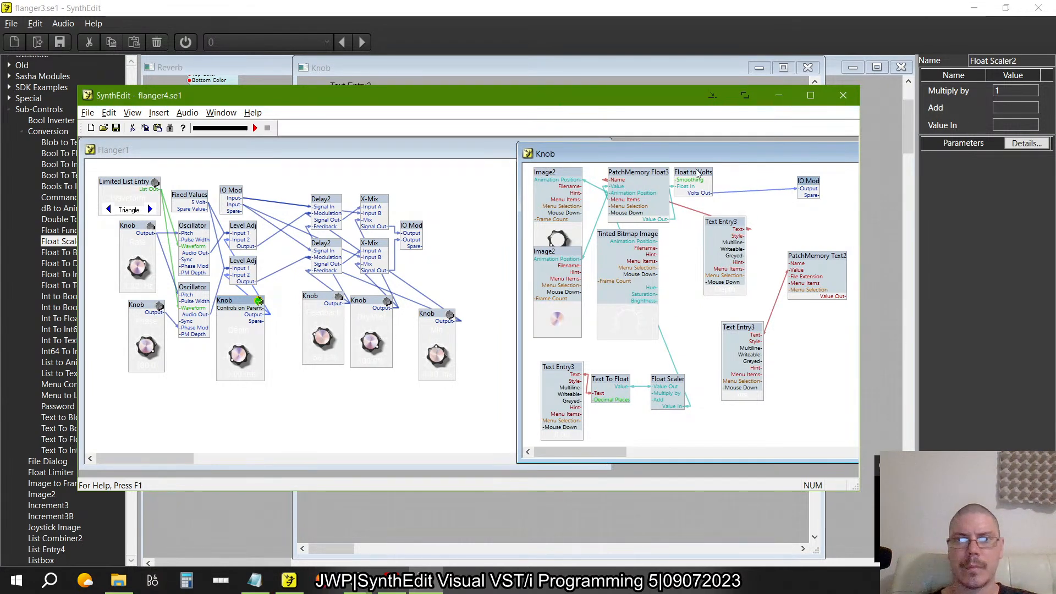
{"action": "left_click_drag", "start_coordinate": [694, 175], "coordinate": [748, 179]}
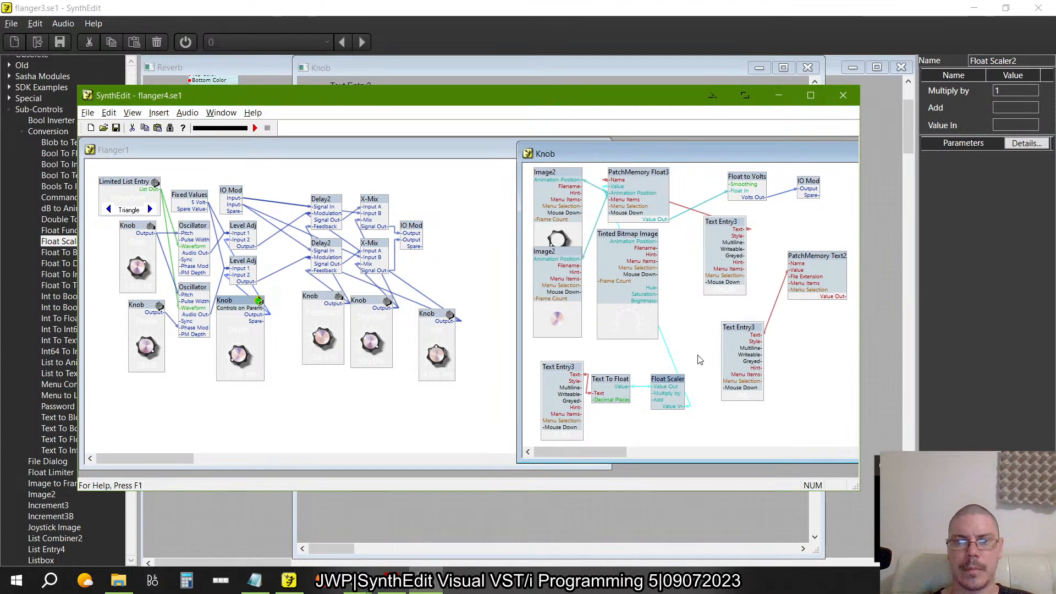
- Set the example Float Scaler's Multiply by value to 0.5 and switch back to flanger3.se1
{"action": "right_click", "coordinate": [676, 383]}
{"action": "left_click", "coordinate": [715, 372]}
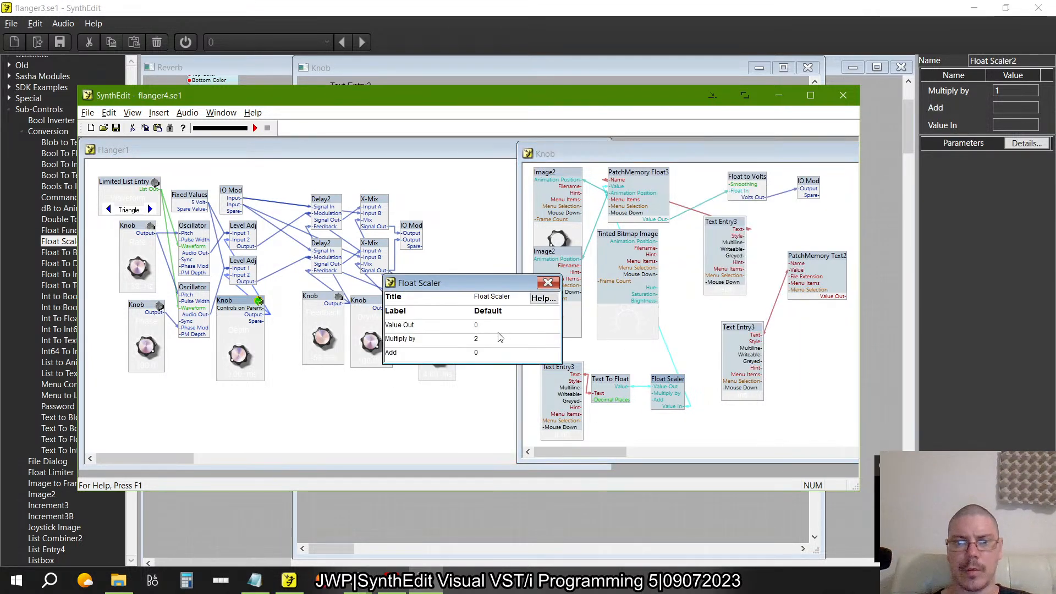
{"action": "left_click", "coordinate": [518, 344]}
{"action": "type", "text": "0.5"}
{"action": "left_click", "coordinate": [518, 349]}
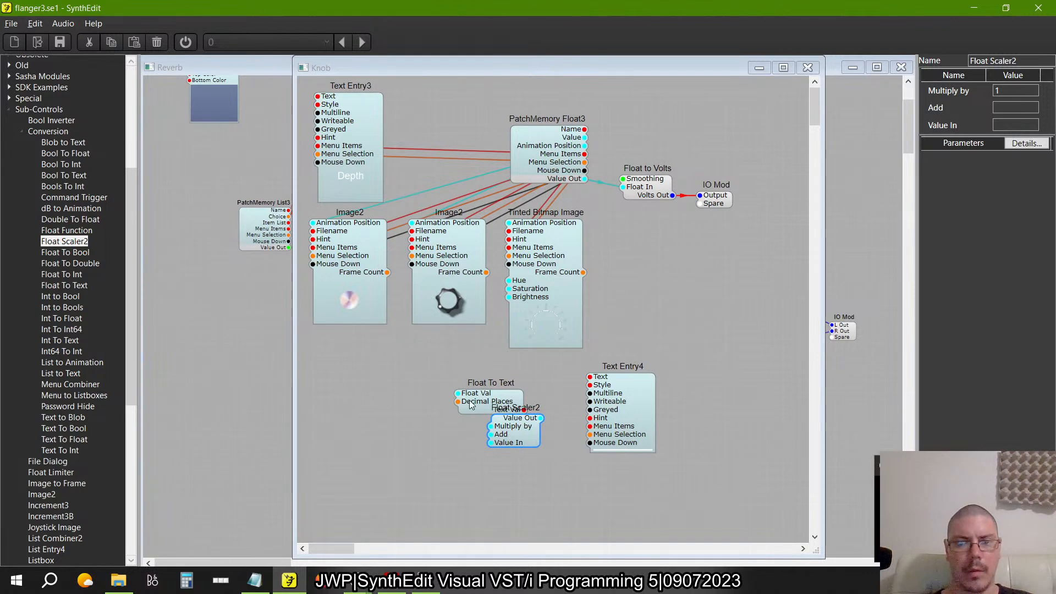
- Place Float To Text directly beside Text Entry4, with Float Scaler2 above and to the left of it
{"action": "left_click_drag", "start_coordinate": [458, 416], "coordinate": [403, 440]}
{"action": "left_click_drag", "start_coordinate": [507, 444], "coordinate": [443, 386]}
{"action": "left_click_drag", "start_coordinate": [433, 435], "coordinate": [540, 419]}
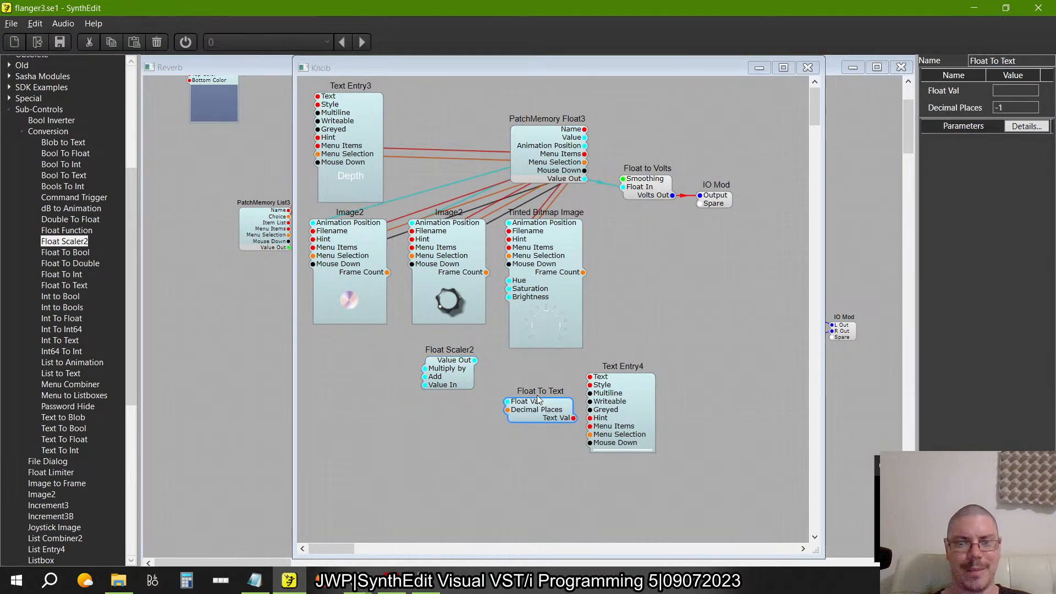
- Compare with the flanger4.se1 example and check the PatchMemory Float3's parameters in flanger3.se1
{"action": "key", "text": "alt+Tab"}
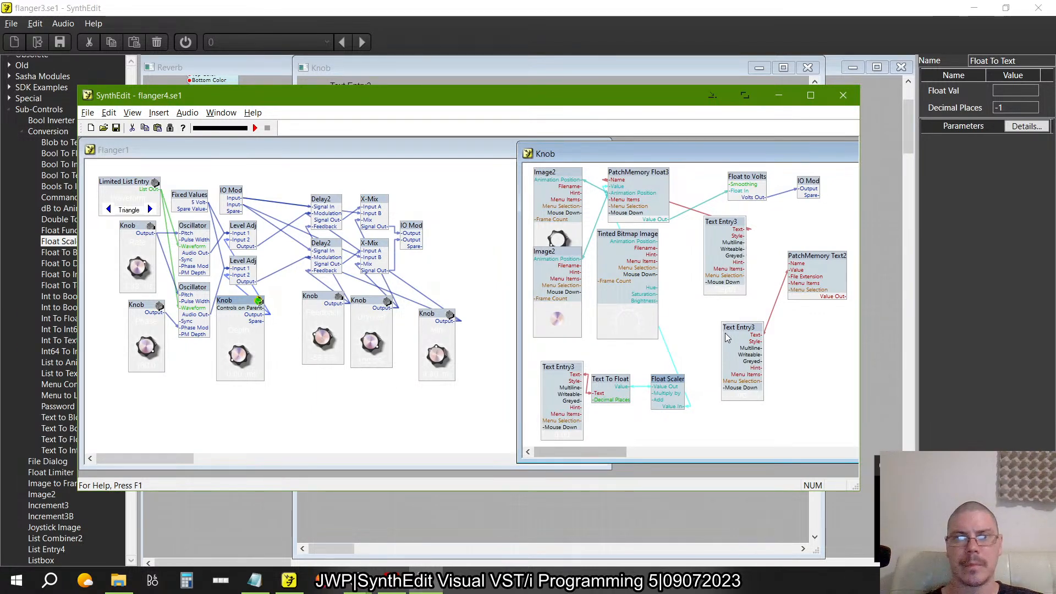
{"action": "key", "text": "alt+Tab"}
{"action": "left_click", "coordinate": [550, 158]}
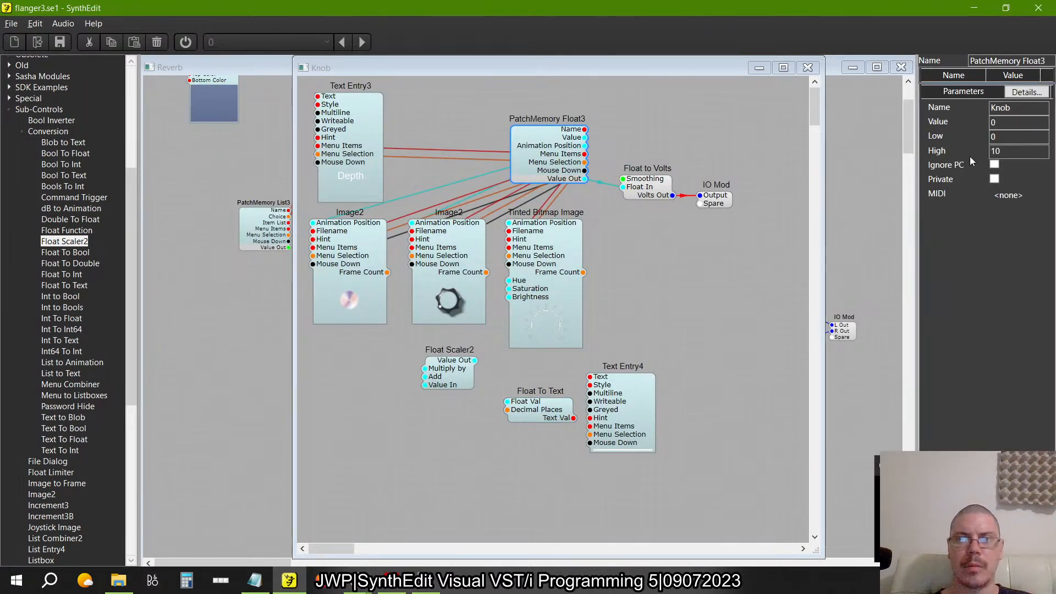
- Spread IO Mod and Float to Volts apart from PatchMemory Float3, removing their direct connection, and place Float Scaler2 in between
{"action": "left_click_drag", "start_coordinate": [718, 203], "coordinate": [773, 205]}
{"action": "left_click", "coordinate": [636, 183]}
{"action": "left_click_drag", "start_coordinate": [635, 183], "coordinate": [680, 175]}
{"action": "left_click_drag", "start_coordinate": [462, 374], "coordinate": [657, 132]}
{"action": "left_click", "coordinate": [622, 179]}
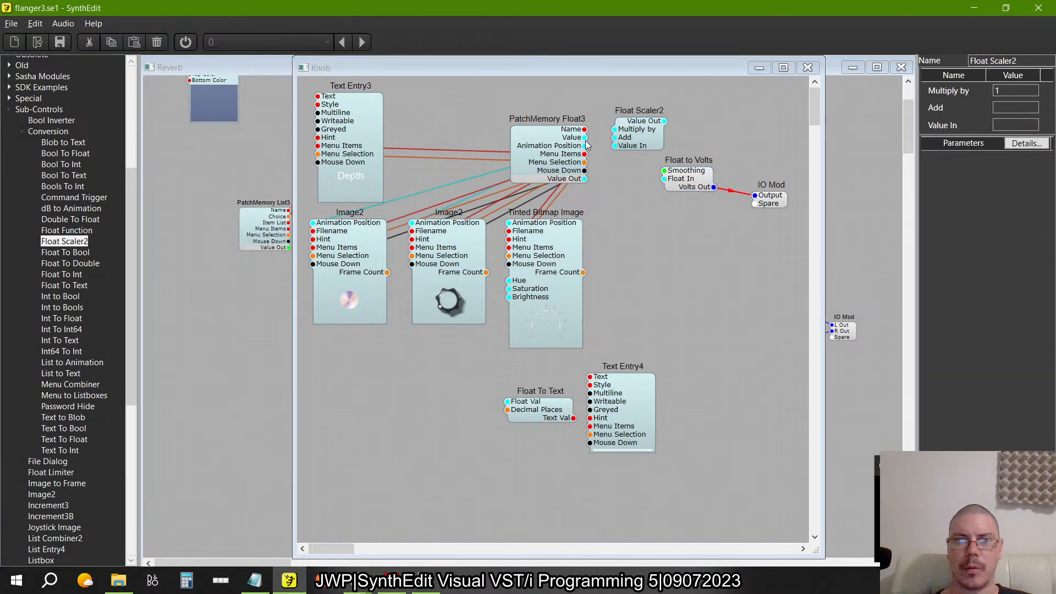
- Delete Float Scaler2 and add a Float Function conversion module in its place above Float to Volts
{"action": "left_click", "coordinate": [641, 134]}
{"action": "key", "text": "Delete"}
{"action": "left_click", "coordinate": [9, 109]}
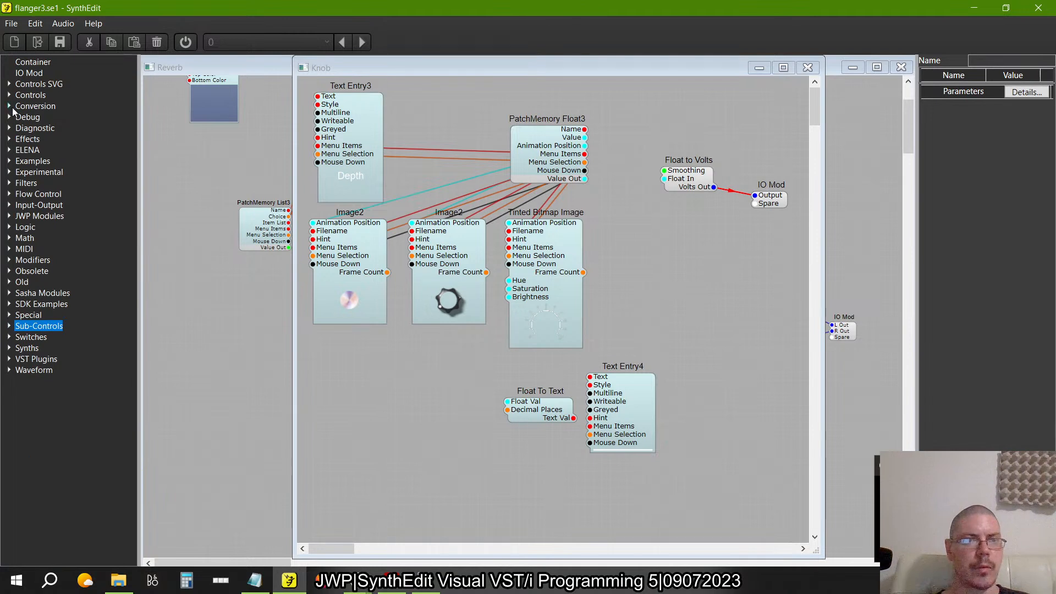
{"action": "left_click", "coordinate": [10, 106]}
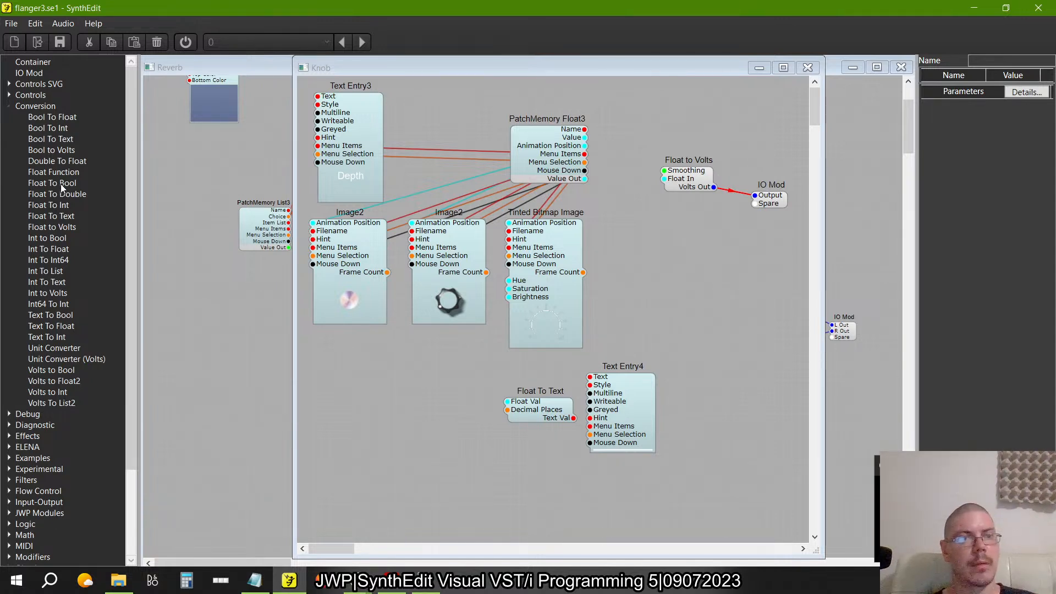
{"action": "left_click", "coordinate": [57, 173]}
{"action": "left_click", "coordinate": [626, 102]}
- Add a Multiply math module and wire it between PatchMemory Float3's Value Out and Float to Volts' Float In
{"action": "left_click", "coordinate": [8, 106]}
{"action": "left_click", "coordinate": [9, 238]}
{"action": "left_click_drag", "start_coordinate": [43, 281], "coordinate": [570, 217]}
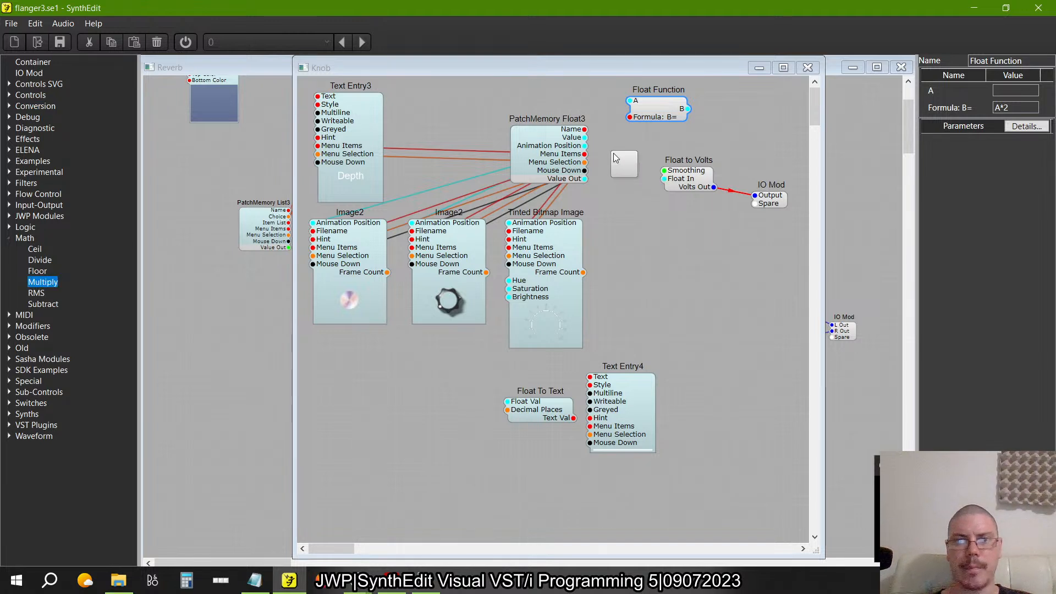
{"action": "left_click_drag", "start_coordinate": [613, 154], "coordinate": [665, 179]}
- Delete the unused Float Function module and set the Multiply module's Input 2 to 0.5
{"action": "left_click", "coordinate": [657, 106]}
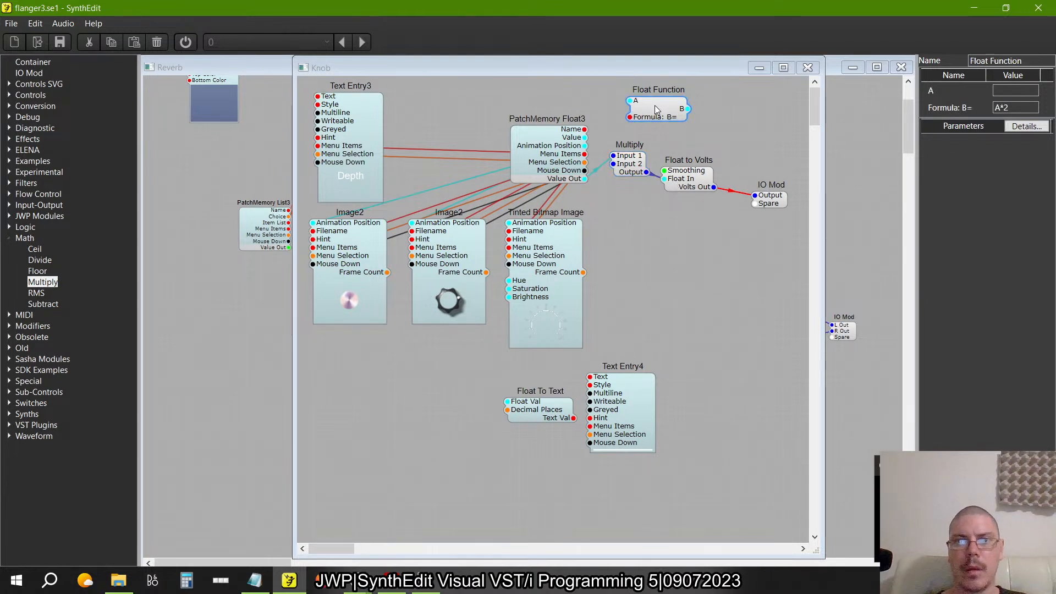
{"action": "key", "text": "Delete"}
{"action": "left_click", "coordinate": [619, 171]}
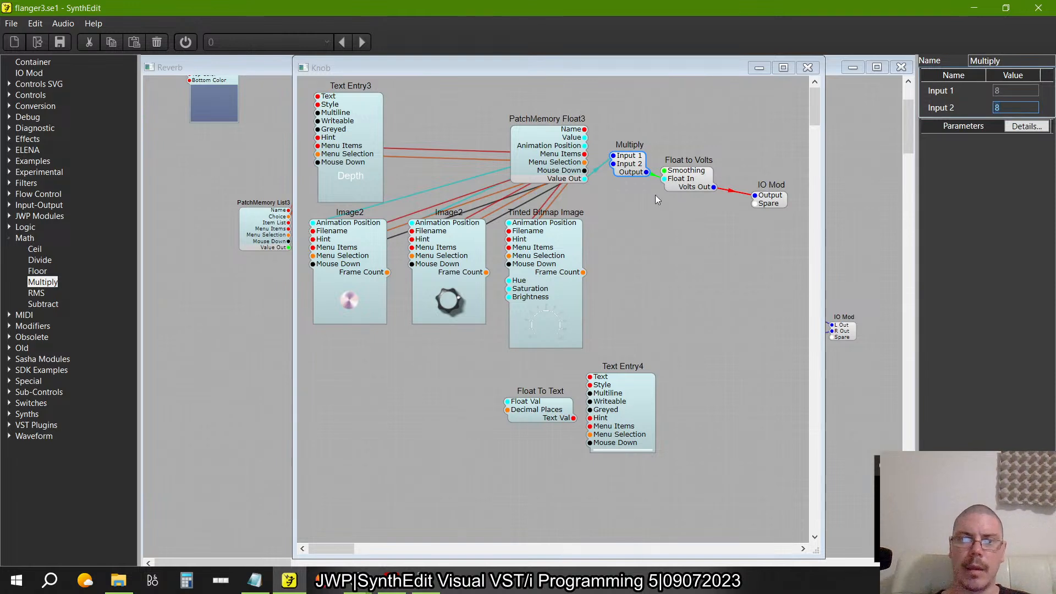
{"action": "type", "text": ".5"}
{"action": "key", "text": "Tab"}
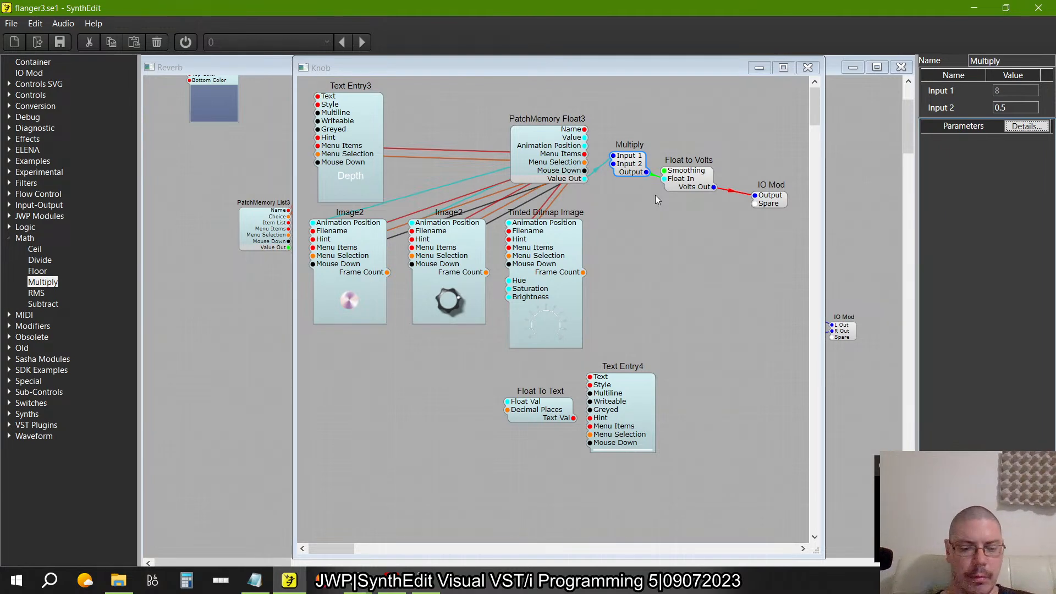
- Wire PatchMemory Float3's Value to Float To Text's Float Val, and Float To Text's Text Val to Text Entry4's Text
{"action": "key", "text": "alt+Tab"}
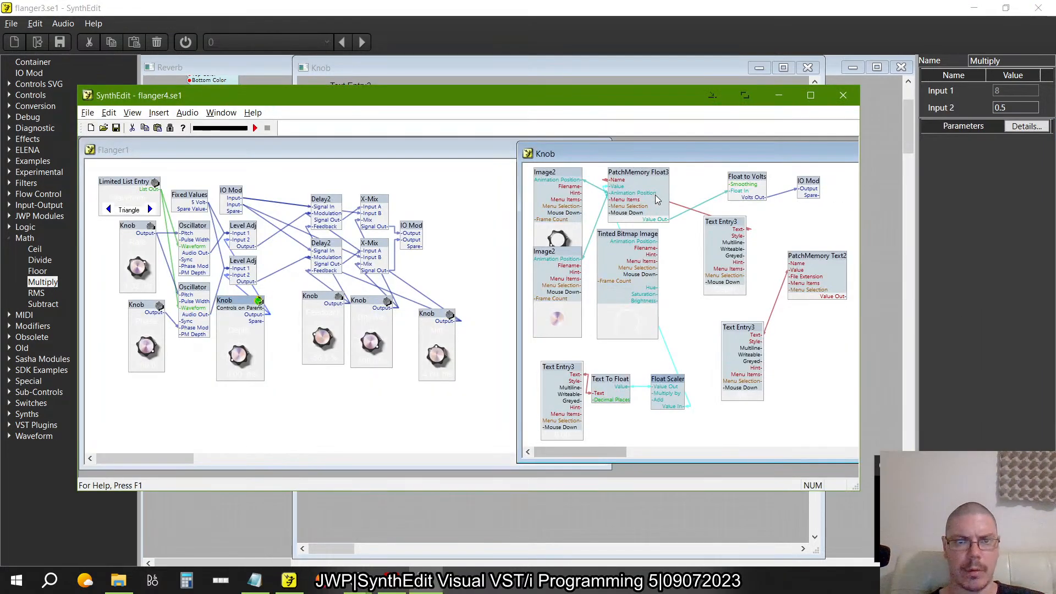
{"action": "key", "text": "alt+Tab"}
{"action": "left_click", "coordinate": [544, 134]}
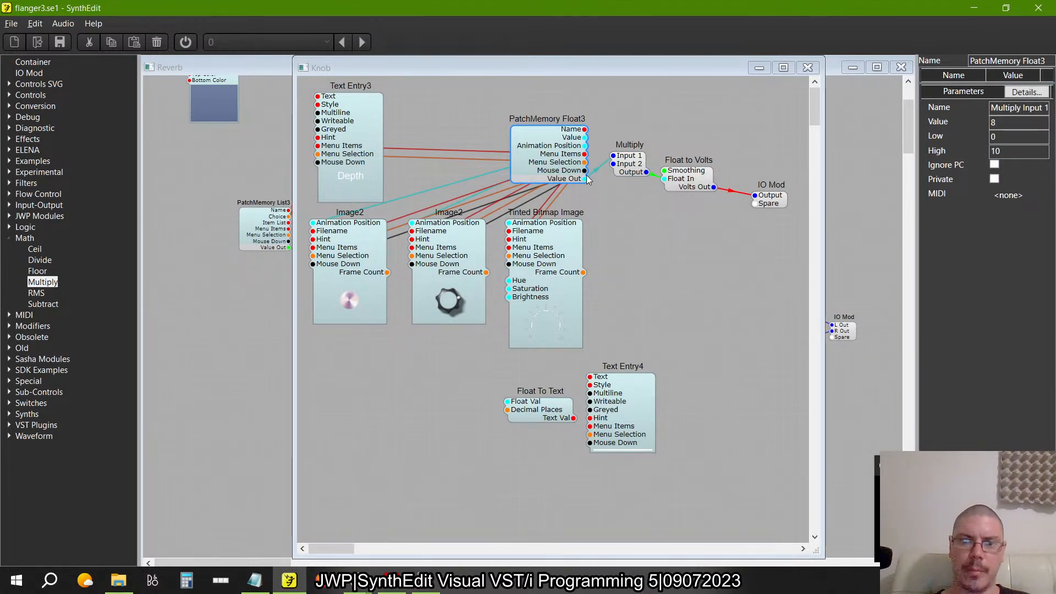
{"action": "left_click_drag", "start_coordinate": [585, 179], "coordinate": [507, 401]}
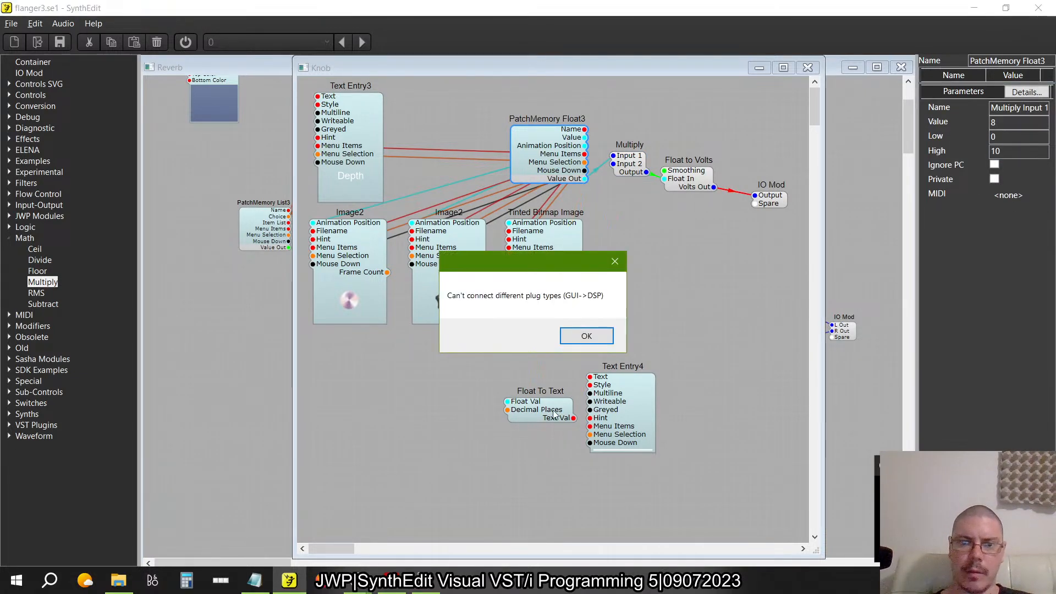
{"action": "left_click", "coordinate": [588, 335]}
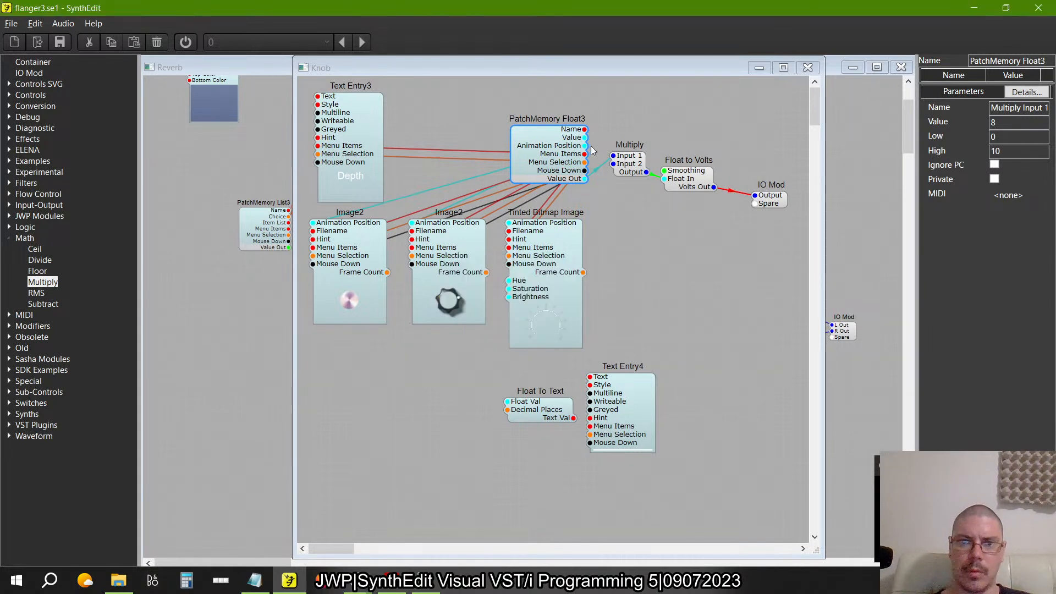
{"action": "left_click_drag", "start_coordinate": [584, 145], "coordinate": [507, 401]}
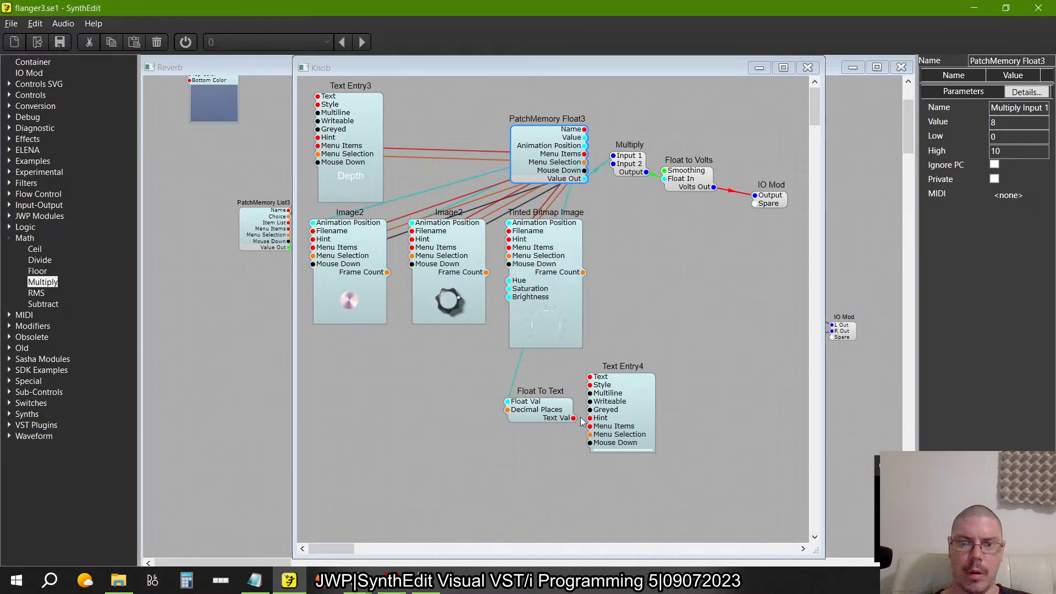
{"action": "left_click_drag", "start_coordinate": [574, 418], "coordinate": [589, 377]}
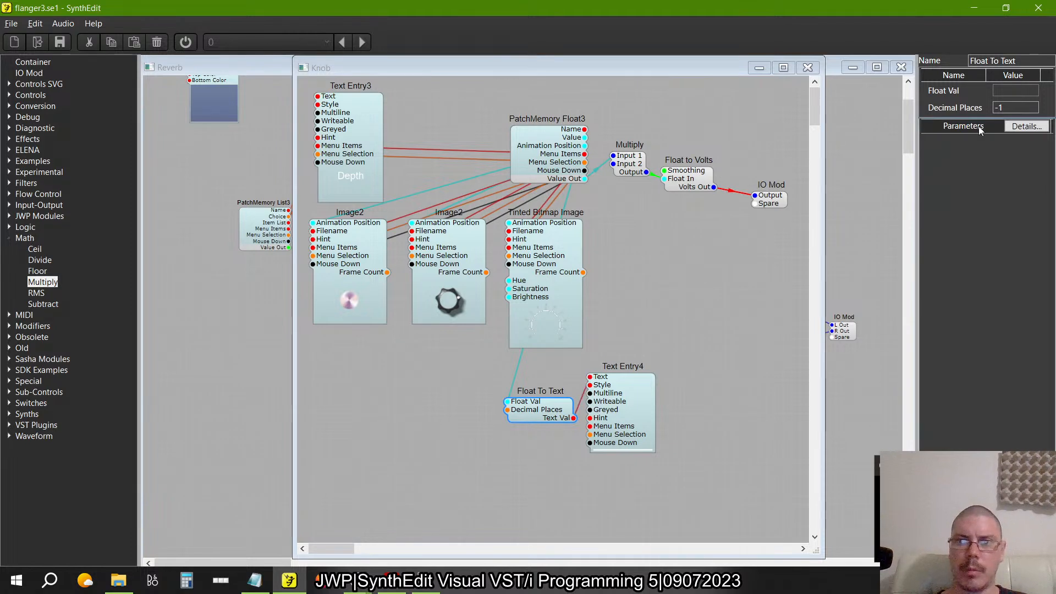
- Set Float To Text's Decimal Places to 2
{"action": "left_click_drag", "start_coordinate": [1027, 108], "coordinate": [809, 110]}
{"action": "type", "text": "2"}
{"action": "key", "text": "Tab"}
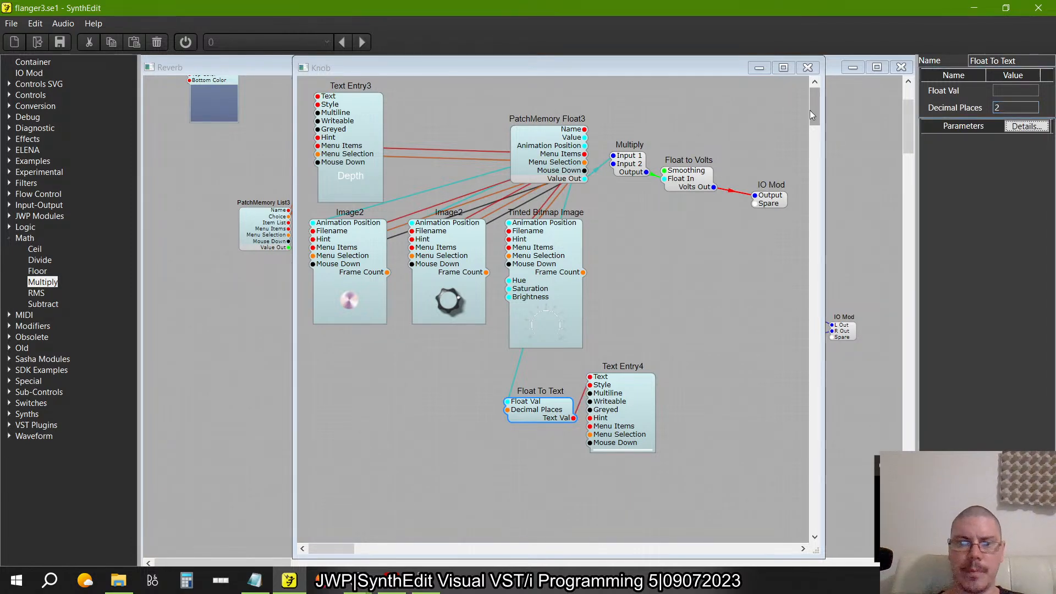
- Make Text Entry4's display area taller and turn the knob image up to 10 to test the readout
{"action": "left_click", "coordinate": [613, 447]}
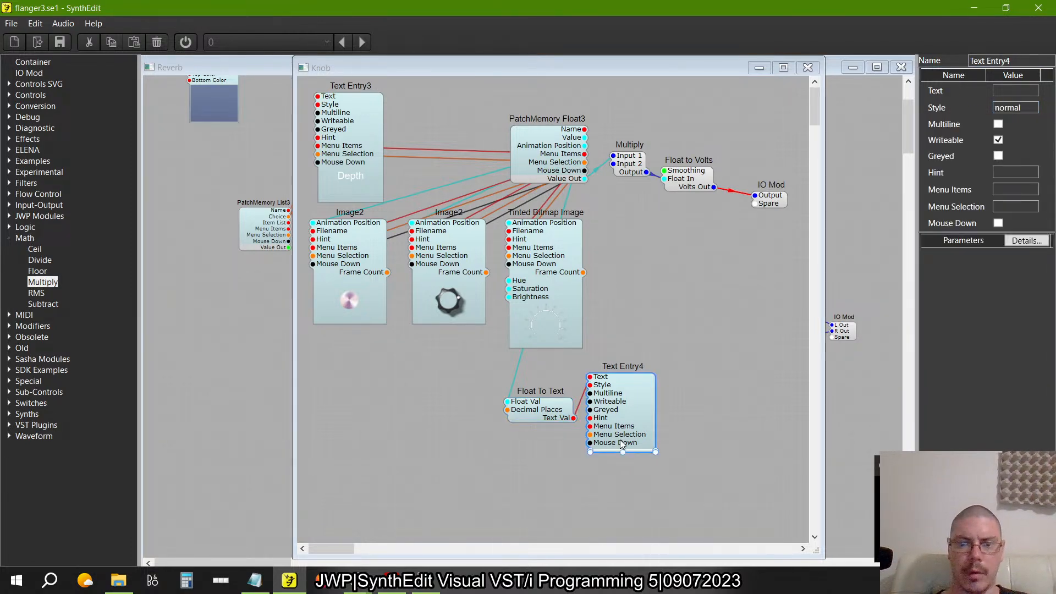
{"action": "left_click_drag", "start_coordinate": [623, 451], "coordinate": [621, 462]}
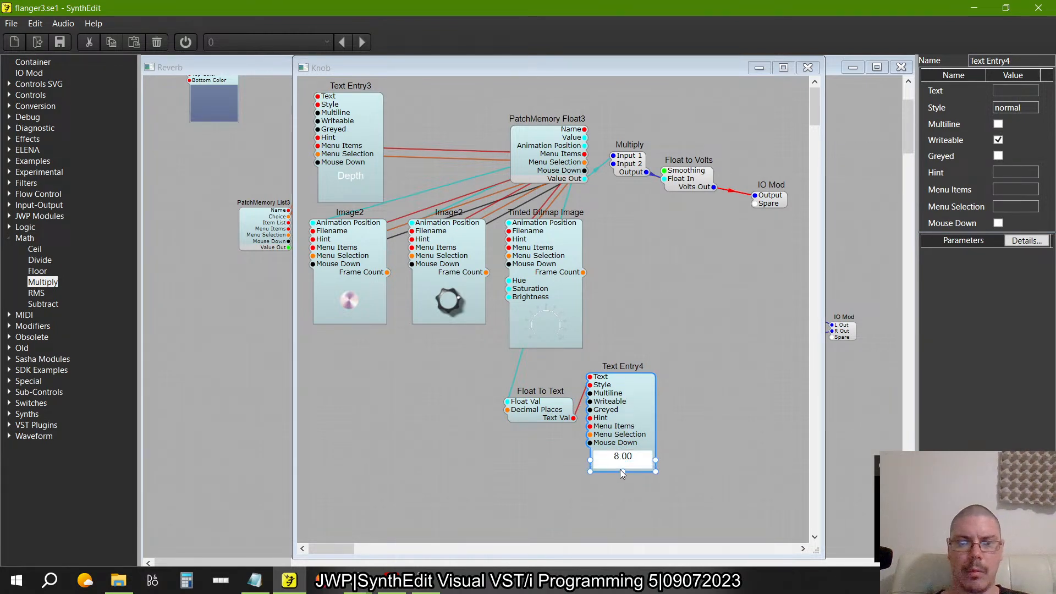
{"action": "mouse_move", "coordinate": [453, 298]}
{"action": "left_mouse_down"}
{"action": "mouse_move", "coordinate": [450, 359]}
{"action": "mouse_move", "coordinate": [452, 296]}
{"action": "left_mouse_up"}
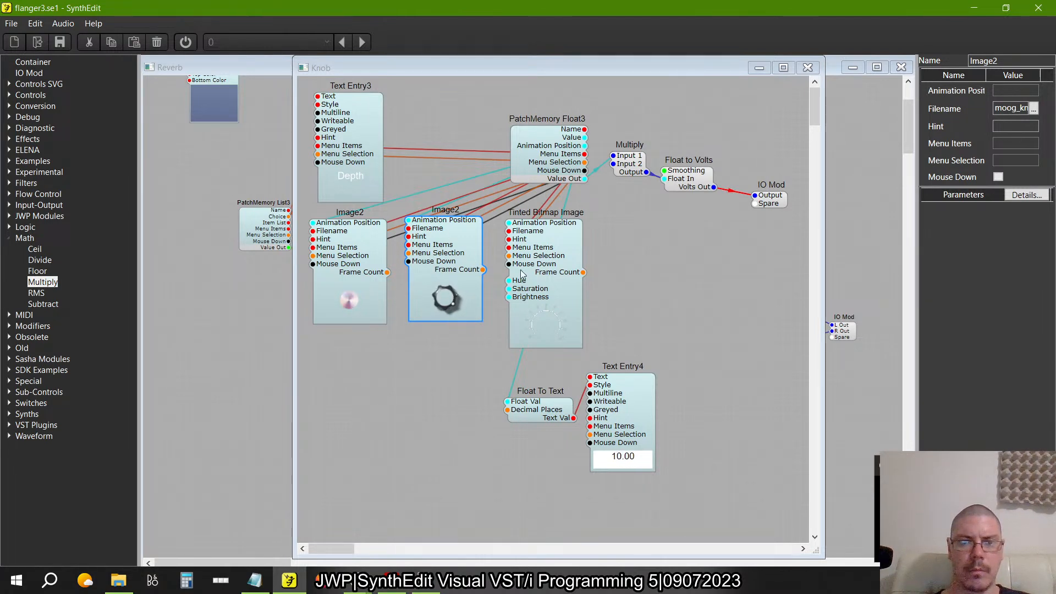
{"action": "left_click", "coordinate": [658, 281]}
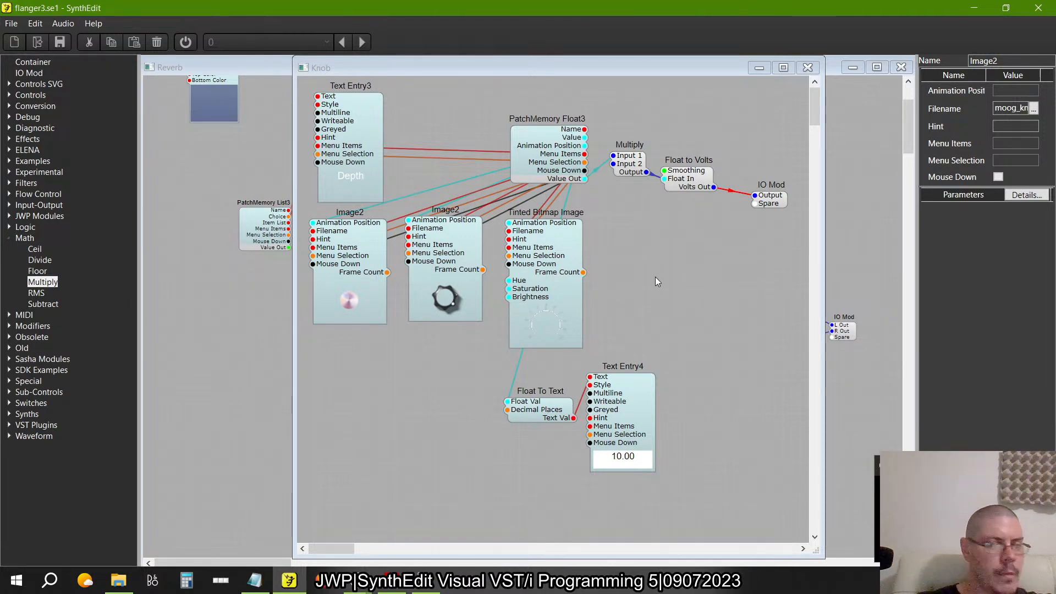
- Move Text Entry4 and Float To Text farther right on the canvas and place a copy of Text Entry4 in the freed space
{"action": "left_click_drag", "start_coordinate": [629, 417], "coordinate": [762, 417]}
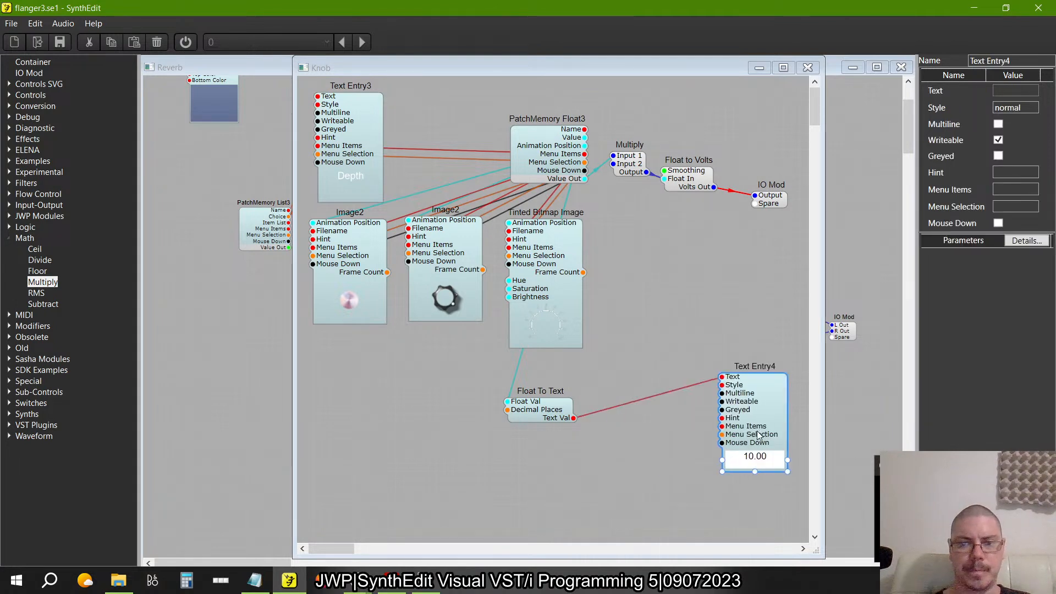
{"action": "left_click_drag", "start_coordinate": [547, 410], "coordinate": [656, 285]}
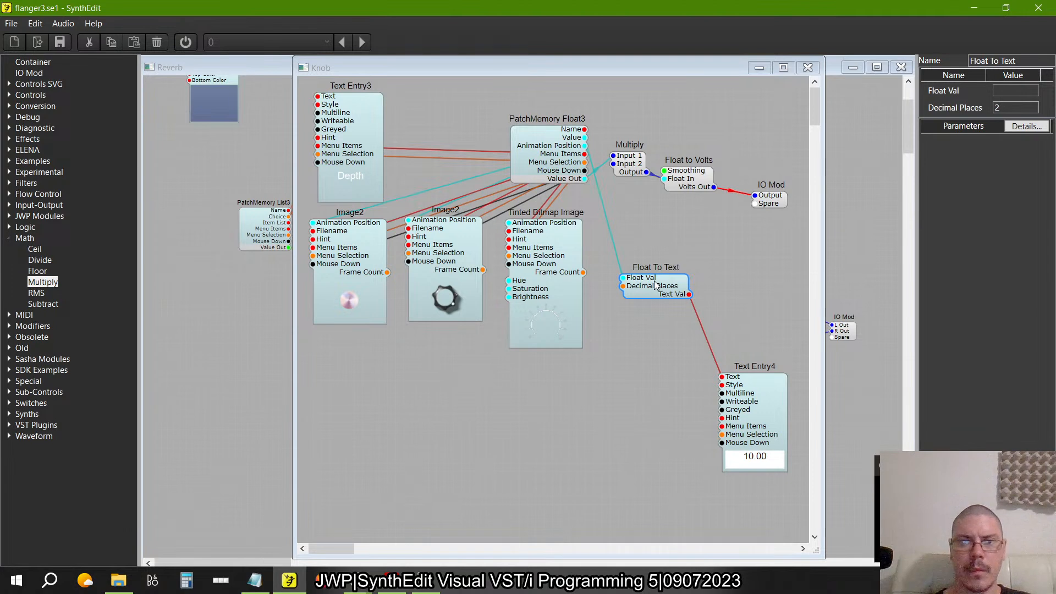
{"action": "left_click", "coordinate": [759, 411]}
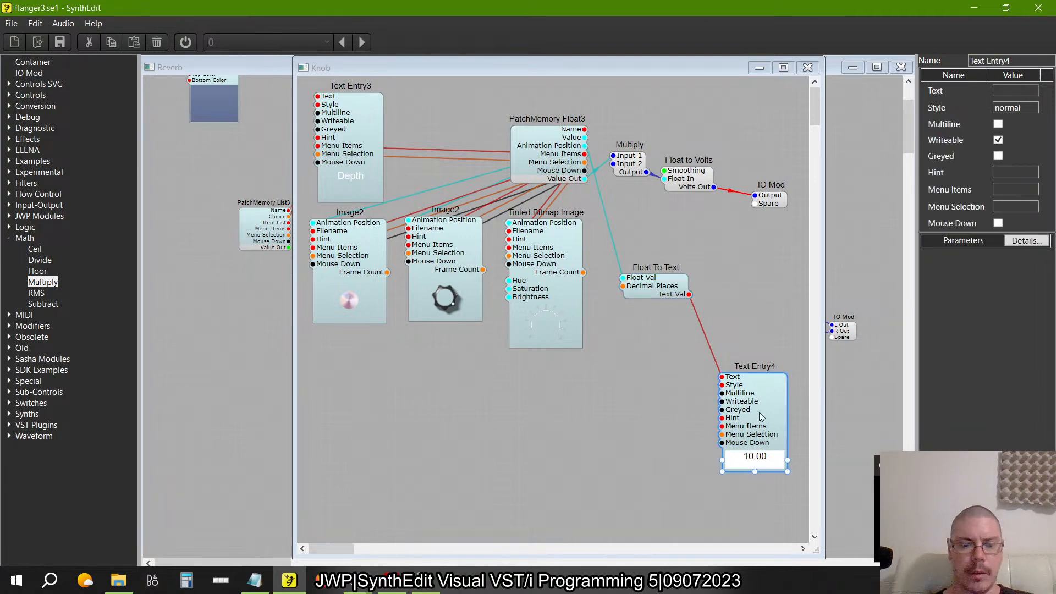
{"action": "key", "text": "ctrl+c"}
{"action": "key", "text": "ctrl+v"}
{"action": "left_click_drag", "start_coordinate": [798, 442], "coordinate": [320, 432]}
{"action": "left_click_drag", "start_coordinate": [240, 434], "coordinate": [602, 427]}
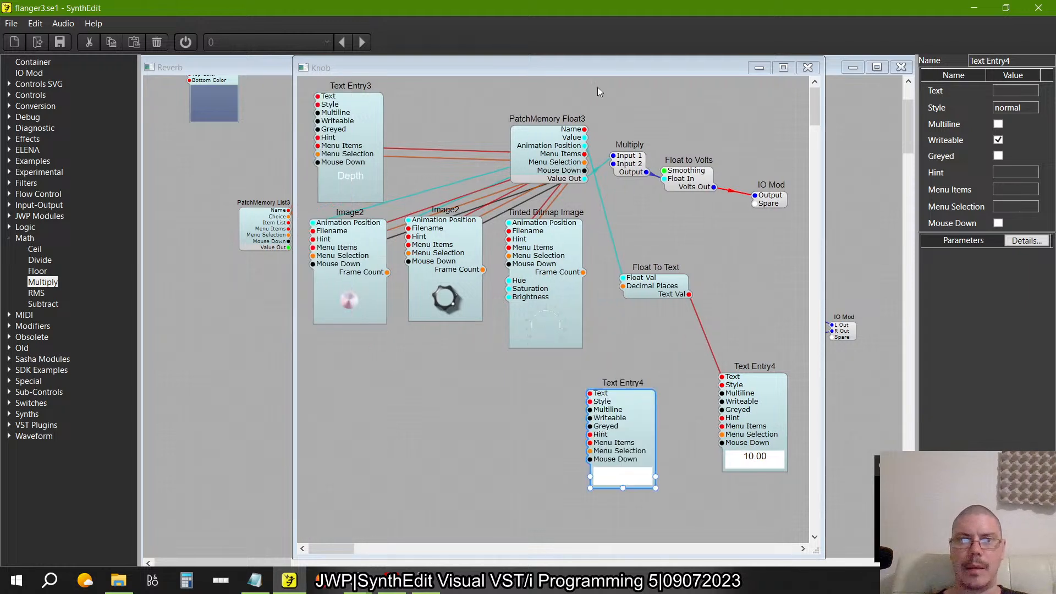
- Wire PatchMemory Float3's Name to the copied Text Entry4's Text, rename the parameter Depth, and align the copy with the value readout
{"action": "left_click_drag", "start_coordinate": [585, 130], "coordinate": [648, 382]}
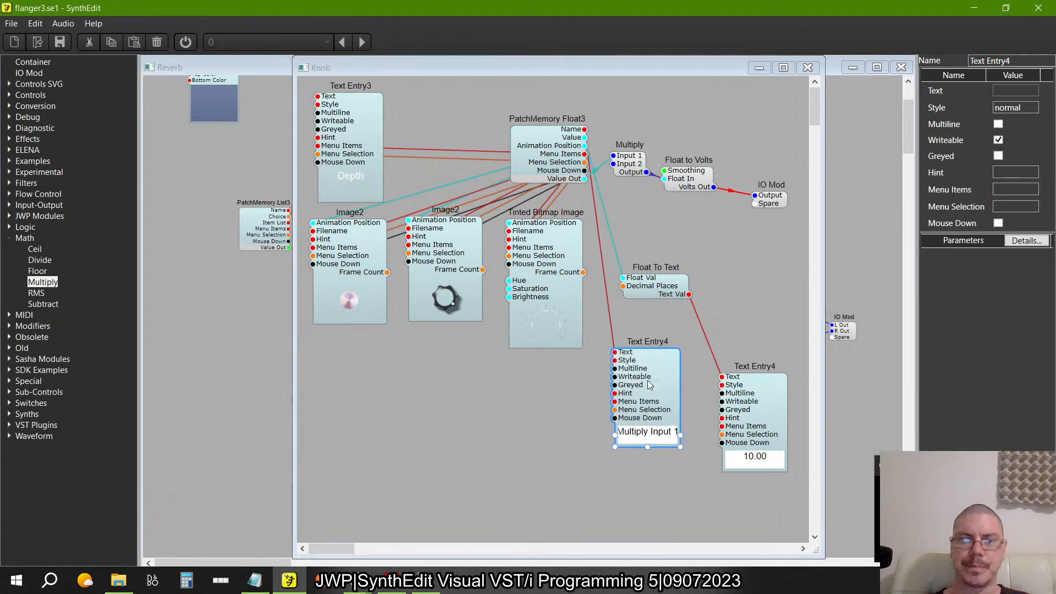
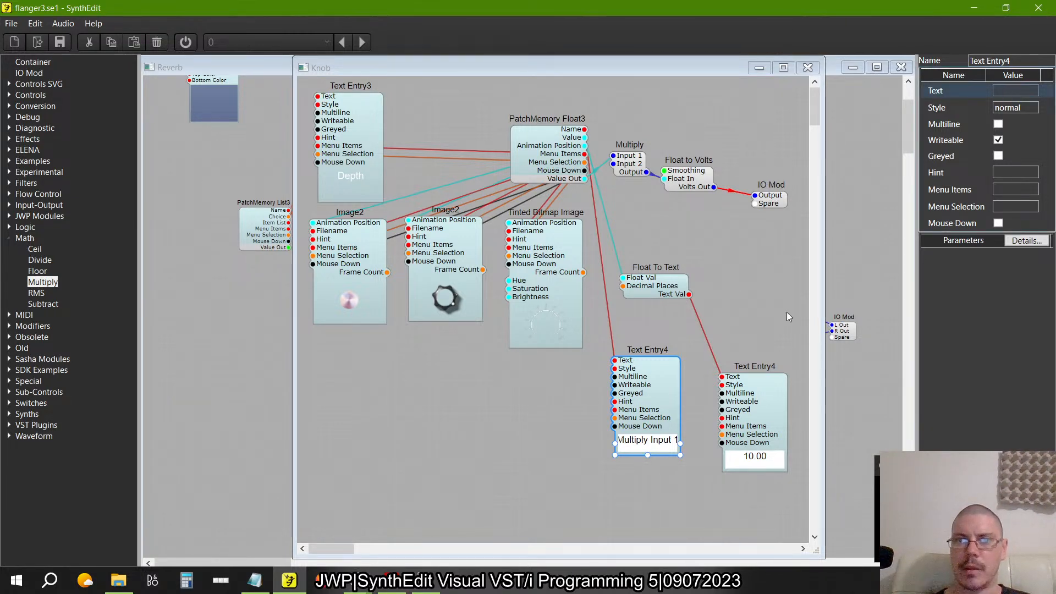
{"action": "left_click", "coordinate": [555, 149]}
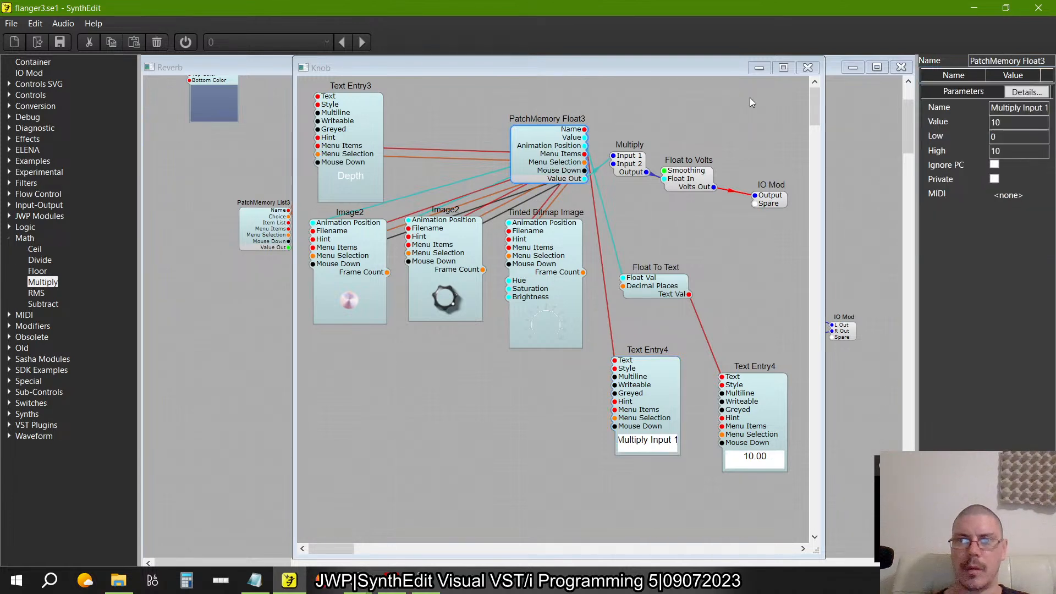
{"action": "left_click", "coordinate": [1034, 108]}
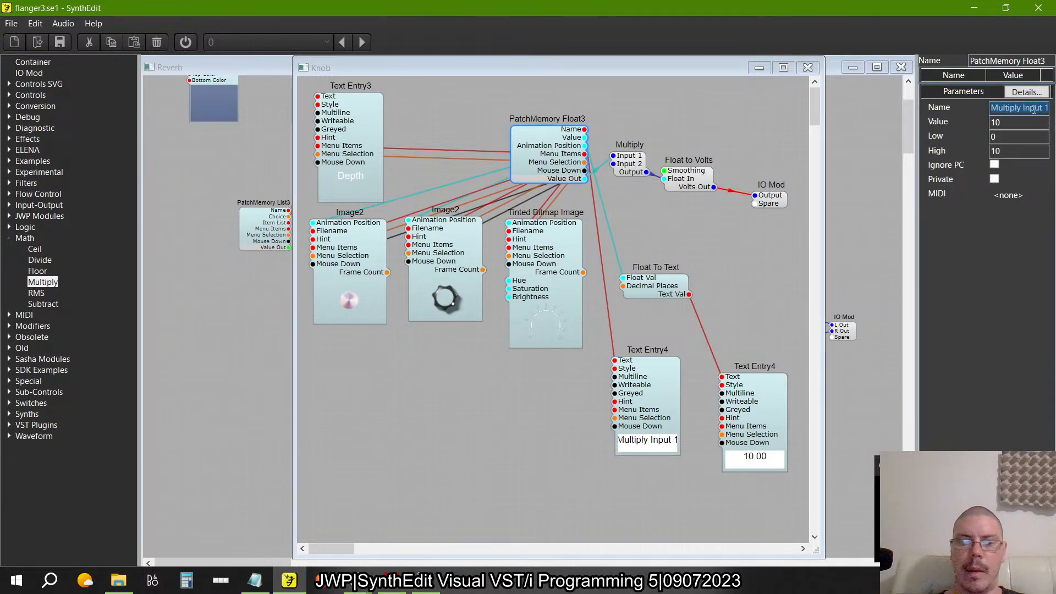
{"action": "type", "text": "Dpe"}
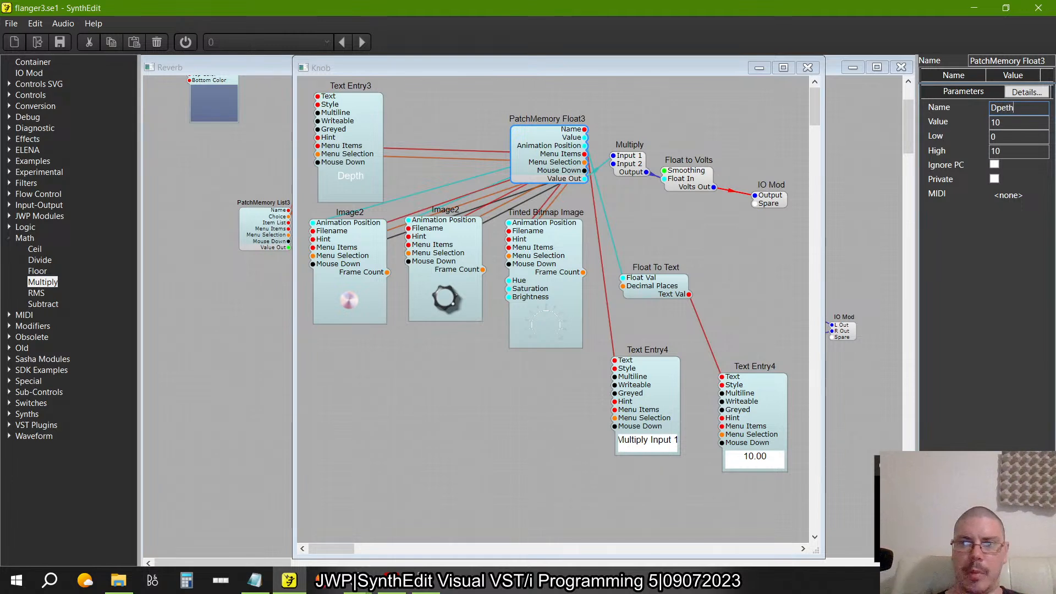
{"action": "type", "text": "th"}
{"action": "key", "text": "Return"}
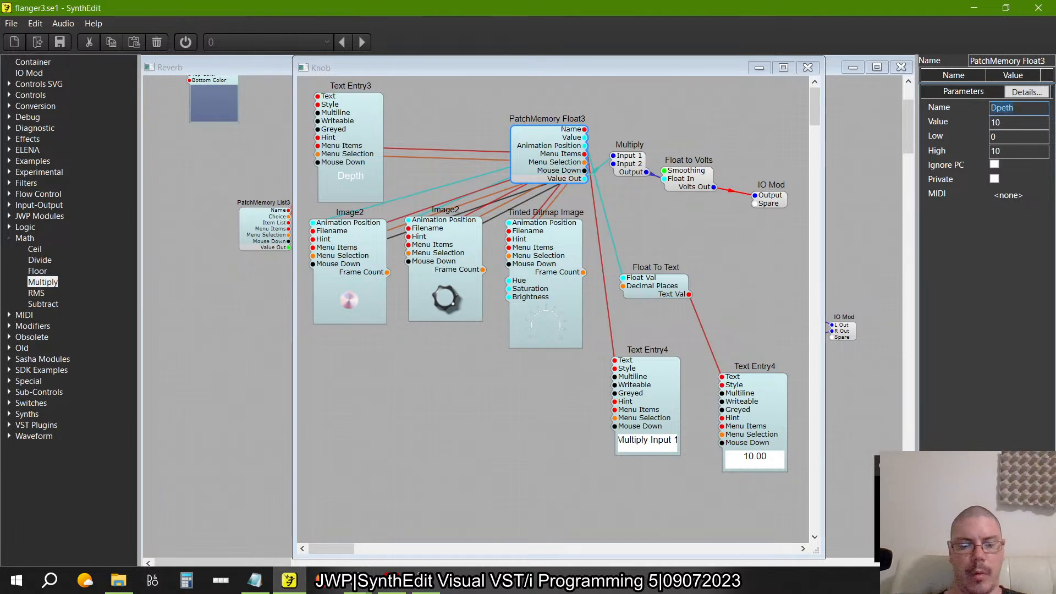
{"action": "type", "text": "Depth"}
{"action": "key", "text": "Return"}
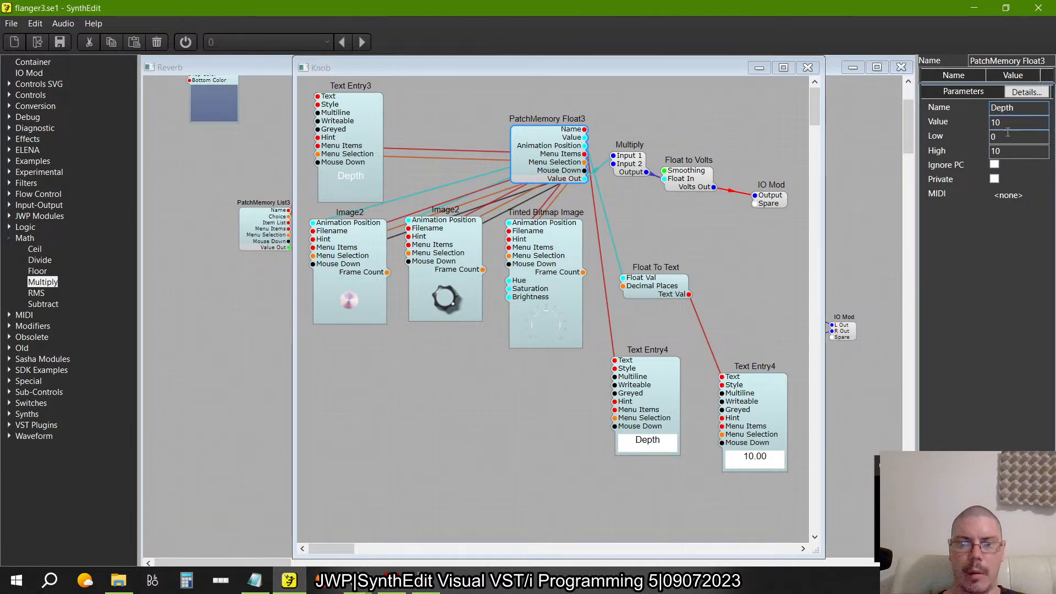
{"action": "left_click_drag", "start_coordinate": [649, 378], "coordinate": [618, 447]}
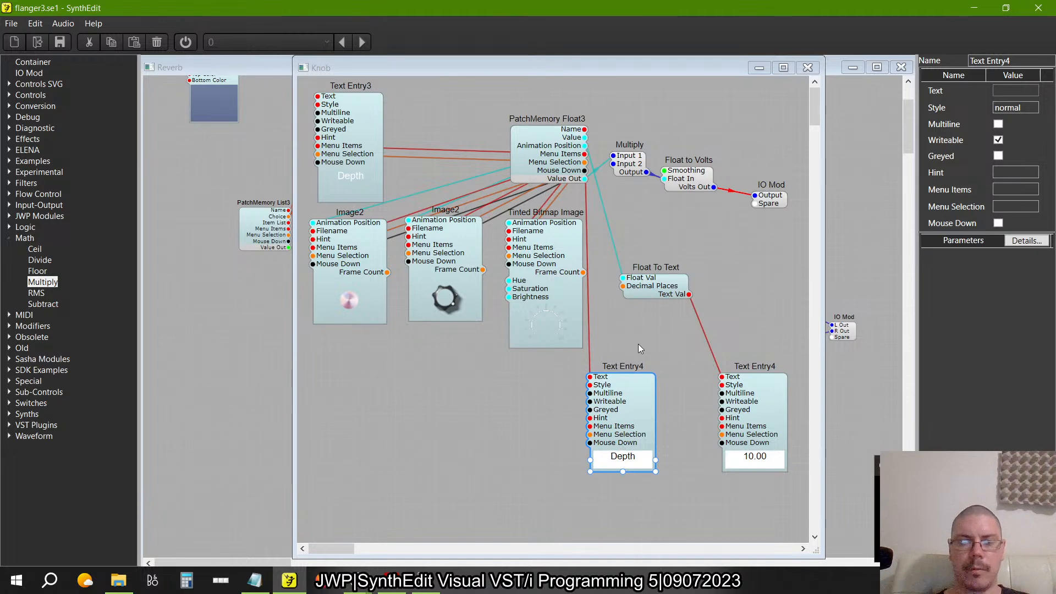
- Check the flanger4.se1 example and place another copy of Text Entry4 beside the Depth text entry in flanger3.se1
{"action": "key", "text": "alt+Tab"}
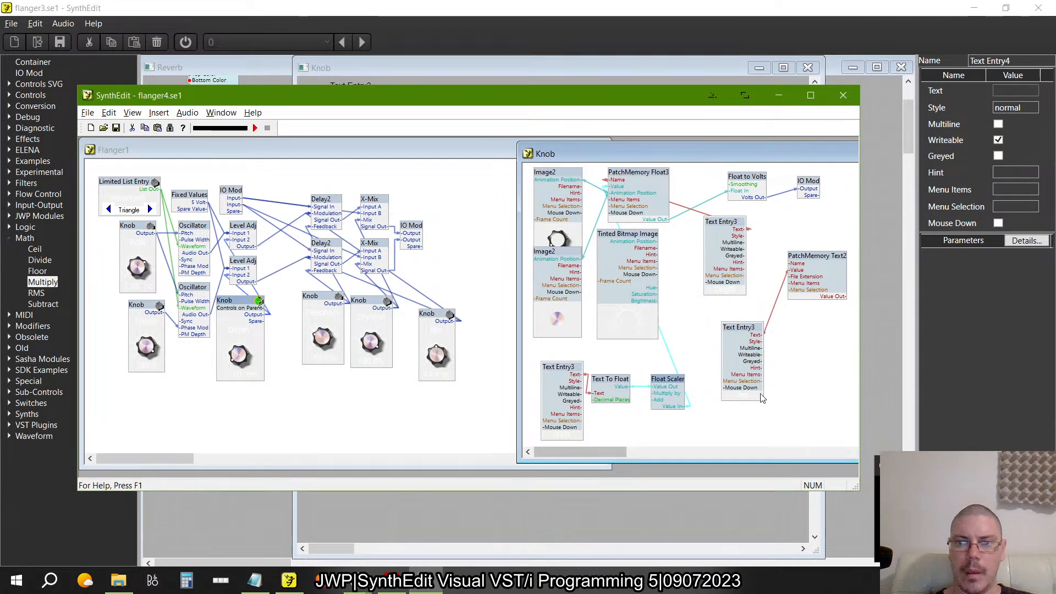
{"action": "key", "text": "alt+Tab"}
{"action": "right_click", "coordinate": [630, 408]}
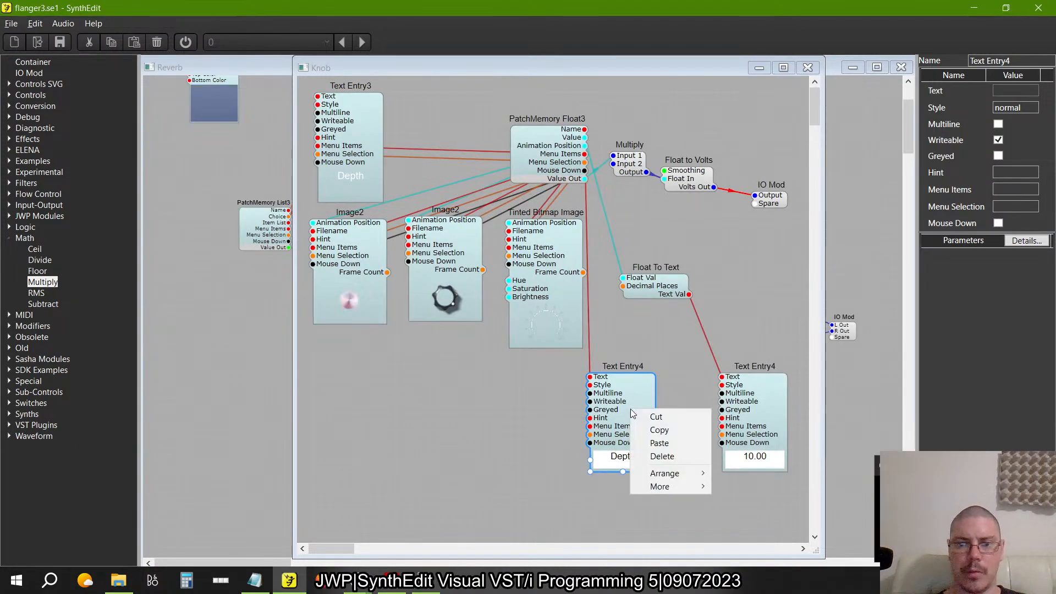
{"action": "left_click", "coordinate": [663, 429]}
{"action": "right_click", "coordinate": [469, 398]}
{"action": "left_click", "coordinate": [498, 433]}
- Add a PatchMemory Text2 sub-control beside the new Text Entry4 and wire its Value to that entry's Text
{"action": "left_click", "coordinate": [9, 238]}
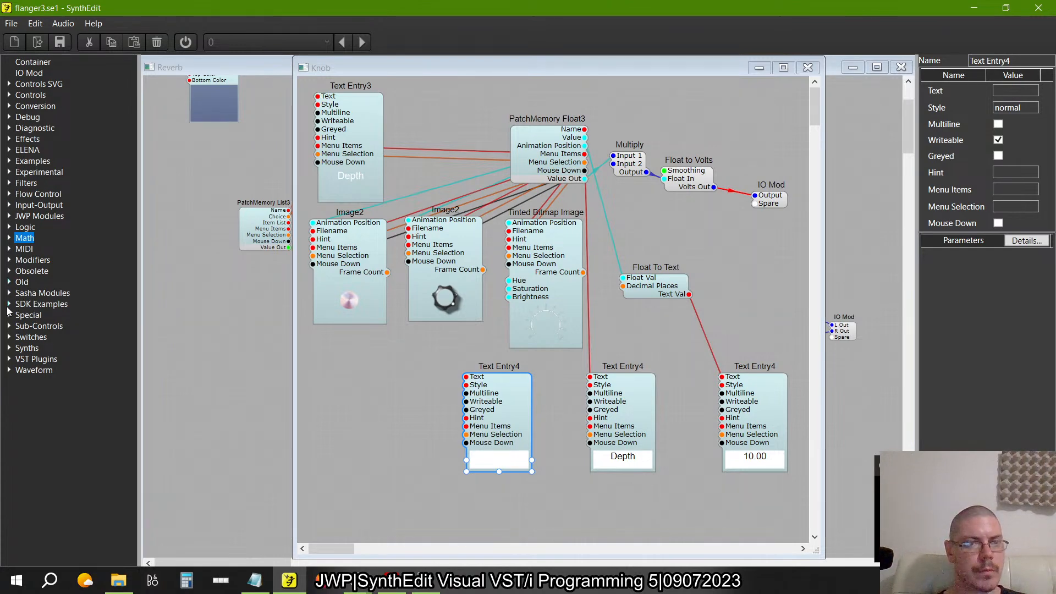
{"action": "left_click", "coordinate": [9, 327]}
{"action": "left_click", "coordinate": [21, 348]}
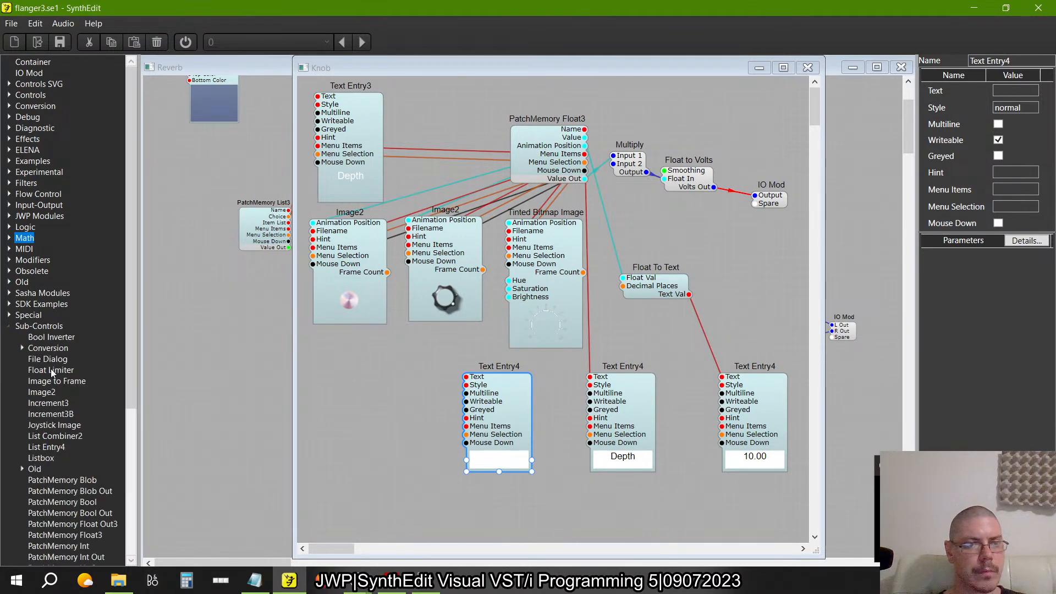
{"action": "scroll", "coordinate": [66, 363], "scroll_direction": "down", "scroll_amount": 7}
{"action": "left_click_drag", "start_coordinate": [70, 369], "coordinate": [341, 484]}
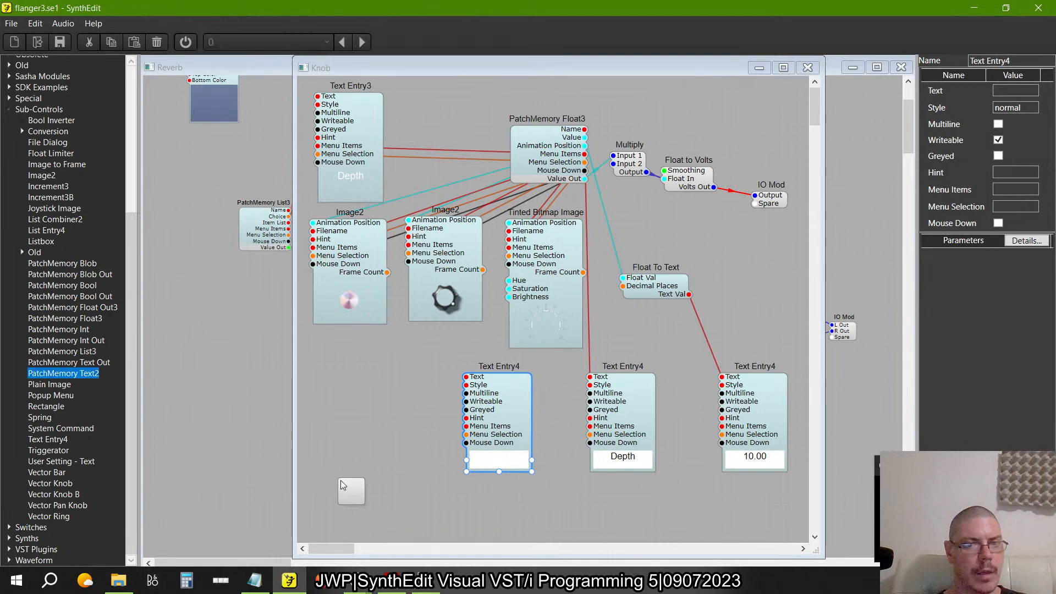
{"action": "left_click_drag", "start_coordinate": [361, 406], "coordinate": [369, 377]}
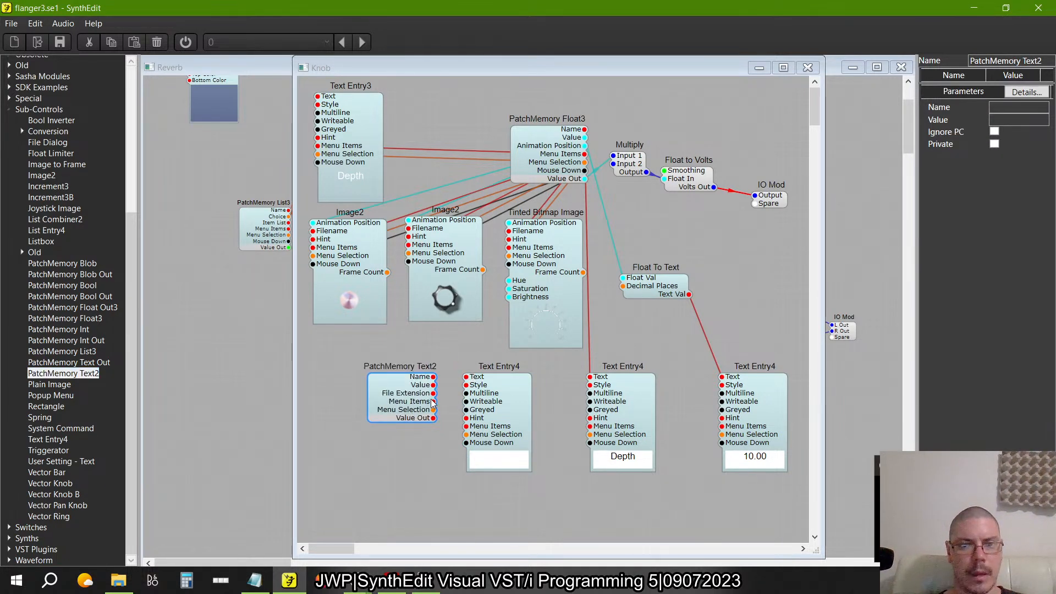
{"action": "left_click_drag", "start_coordinate": [434, 385], "coordinate": [466, 377]}
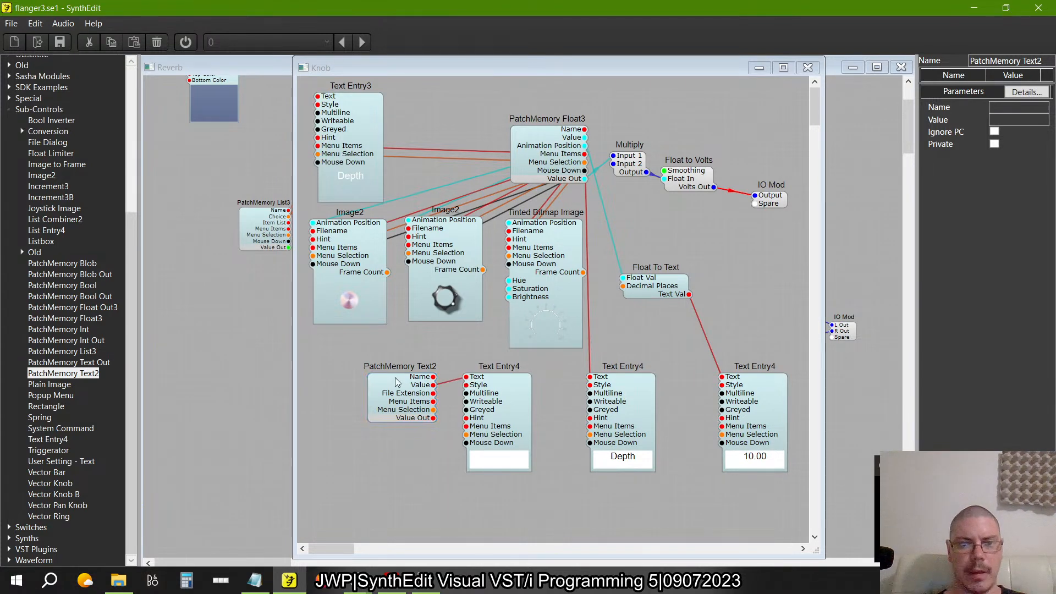
- Enable Ignore PC and Private on PatchMemory Text2 and set its Value to ms
{"action": "left_click", "coordinate": [995, 132]}
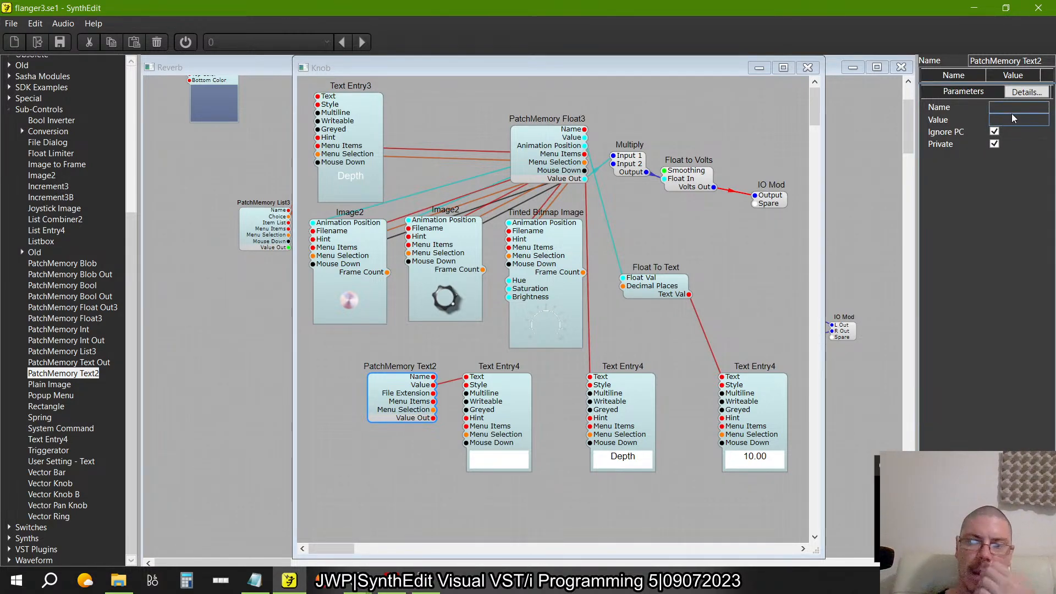
{"action": "type", "text": "ms"}
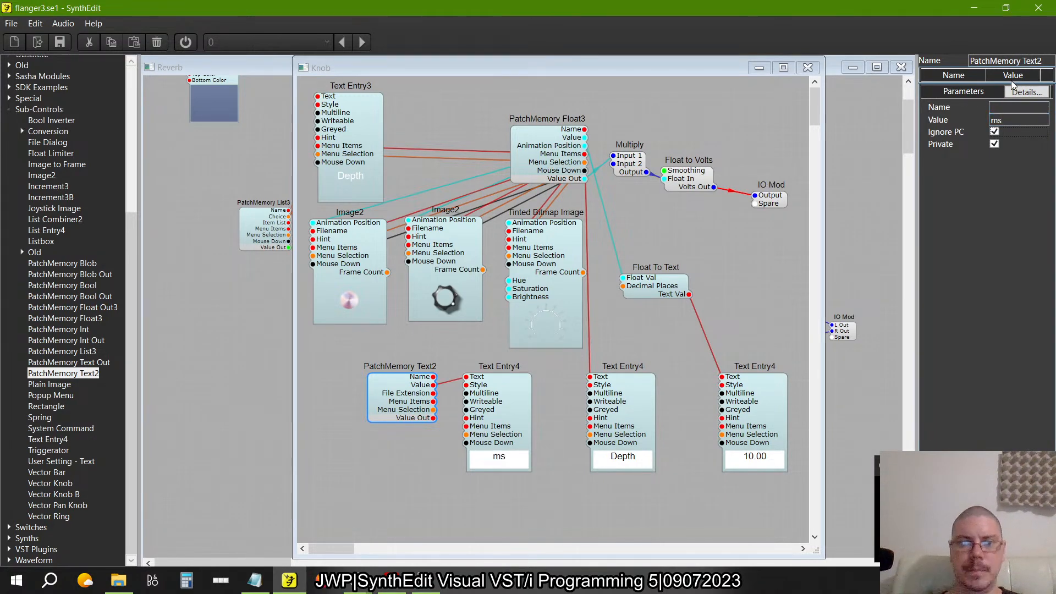
- Inspect the lower Text Entry3's properties in flanger4.se1 and copy its Style value, heading 3
{"action": "key", "text": "alt+Tab"}
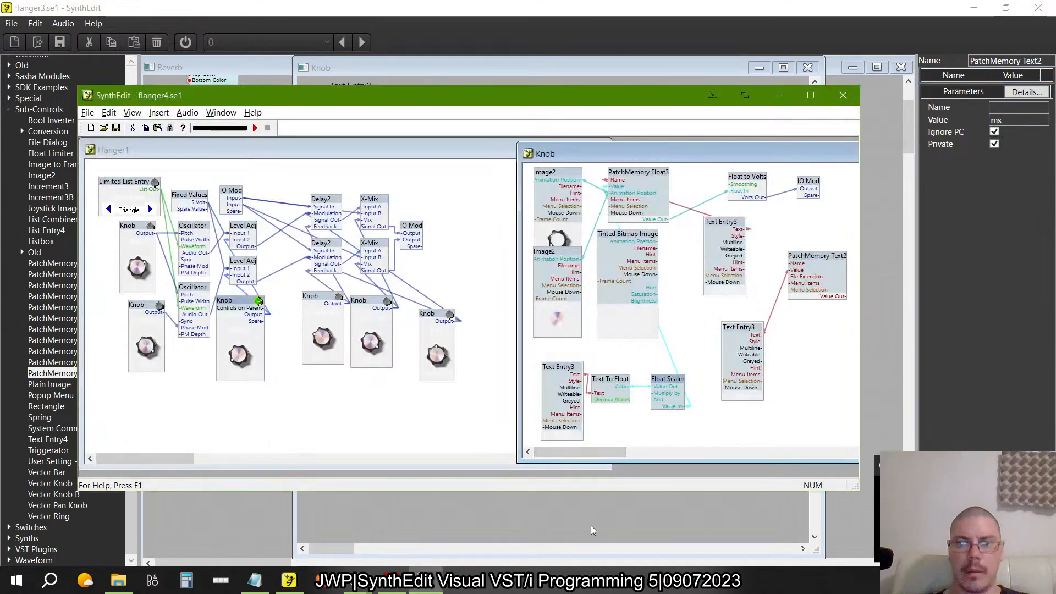
{"action": "left_click", "coordinate": [568, 389]}
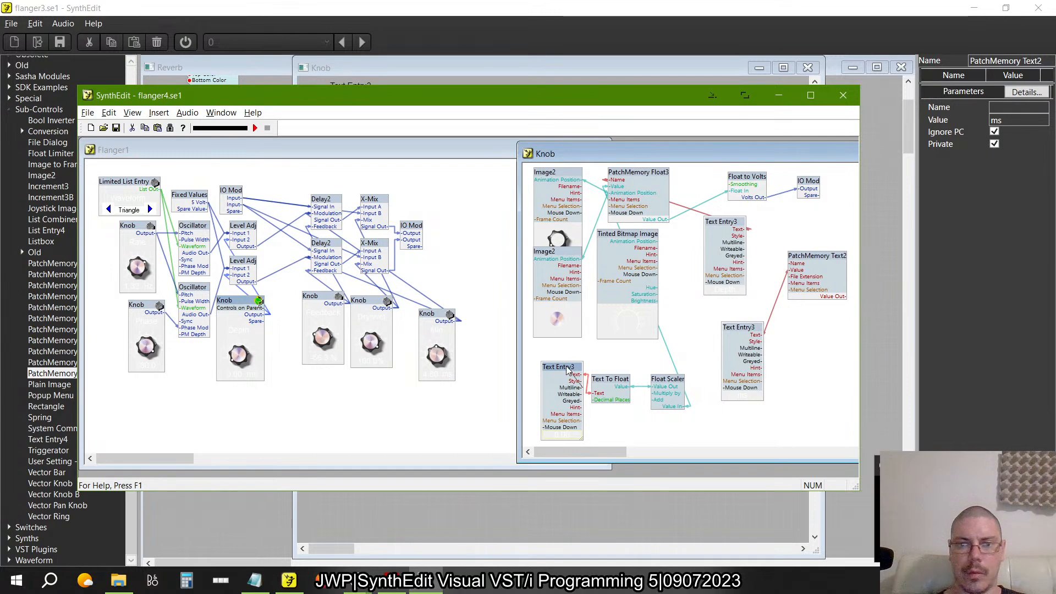
{"action": "right_click", "coordinate": [566, 372]}
{"action": "left_click", "coordinate": [583, 359]}
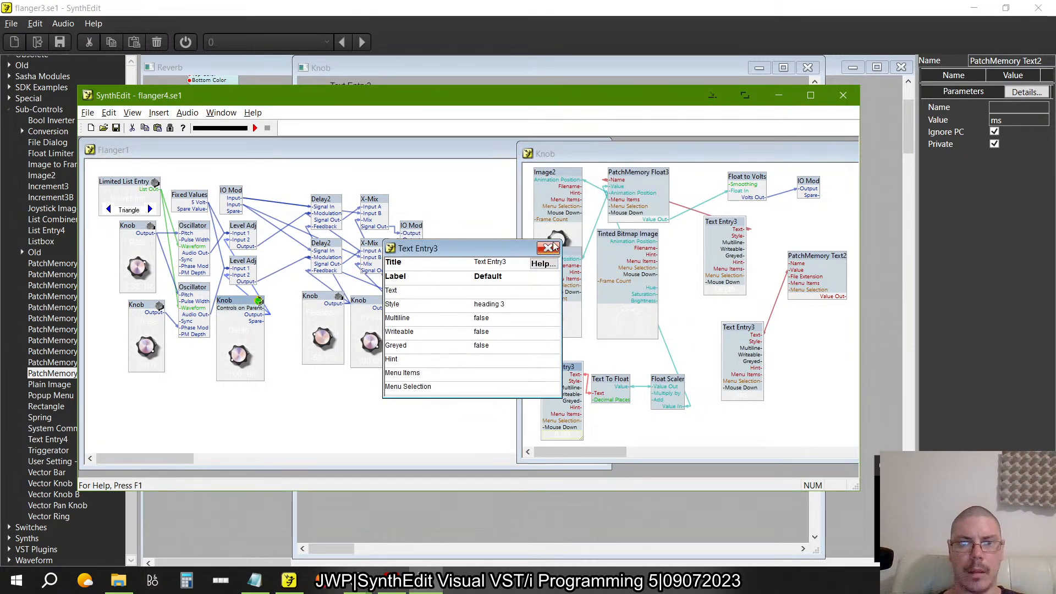
{"action": "left_click", "coordinate": [513, 303]}
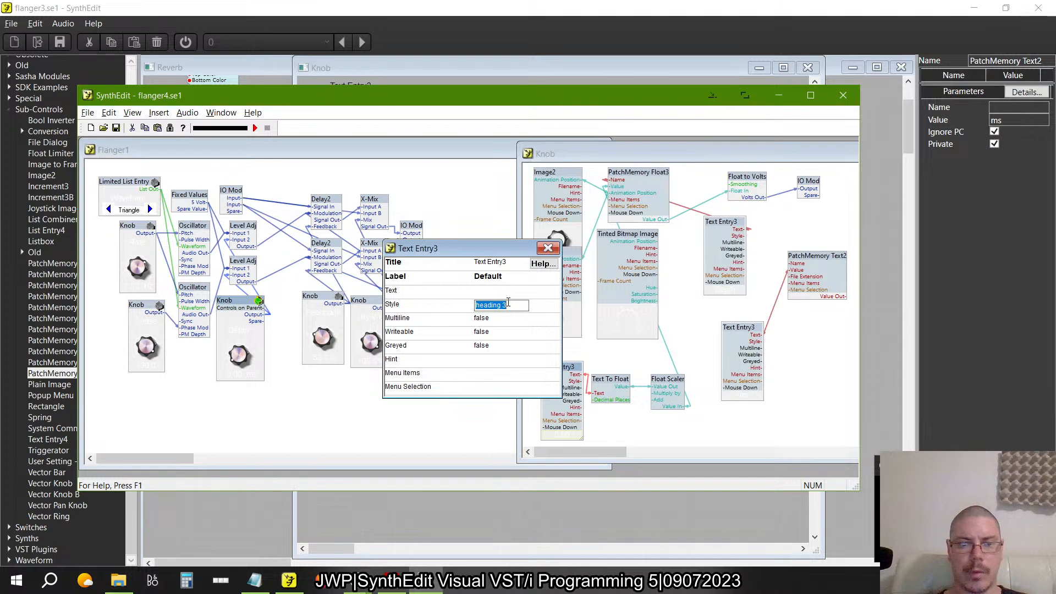
{"action": "left_click", "coordinate": [556, 248]}
- In flanger3.se1, set the Style of the ms Text Entry4 to heading 3 and turn off Writeable
{"action": "key", "text": "alt+Tab"}
{"action": "left_click", "coordinate": [507, 388]}
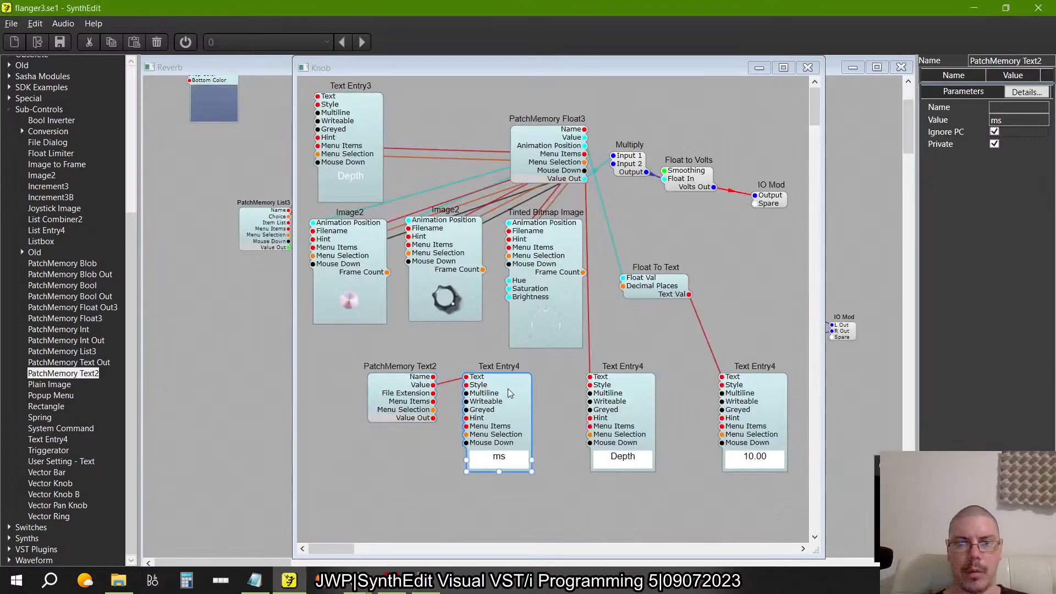
{"action": "left_click", "coordinate": [1013, 109]}
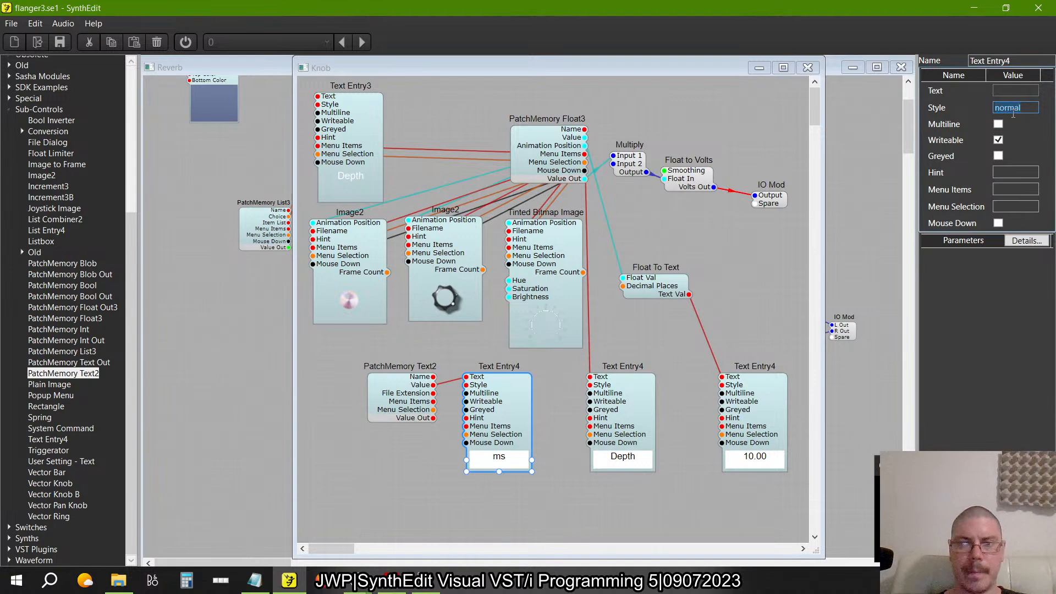
{"action": "key", "text": "ctrl+v"}
{"action": "key", "text": "Tab"}
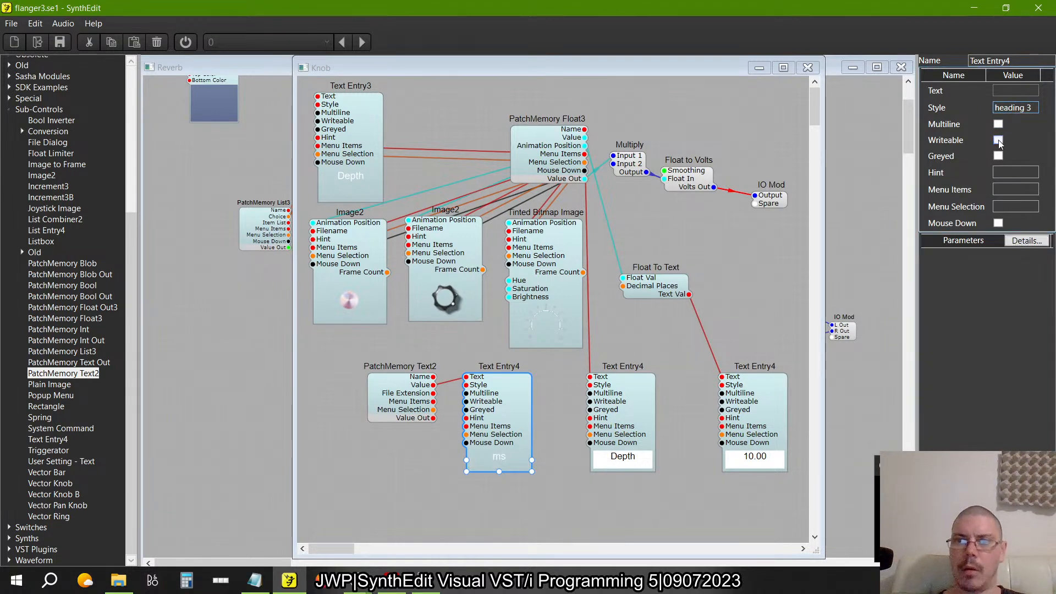
- Turn off Writeable on the Depth Text Entry4 and set its Style to heading 3
{"action": "left_click", "coordinate": [649, 398]}
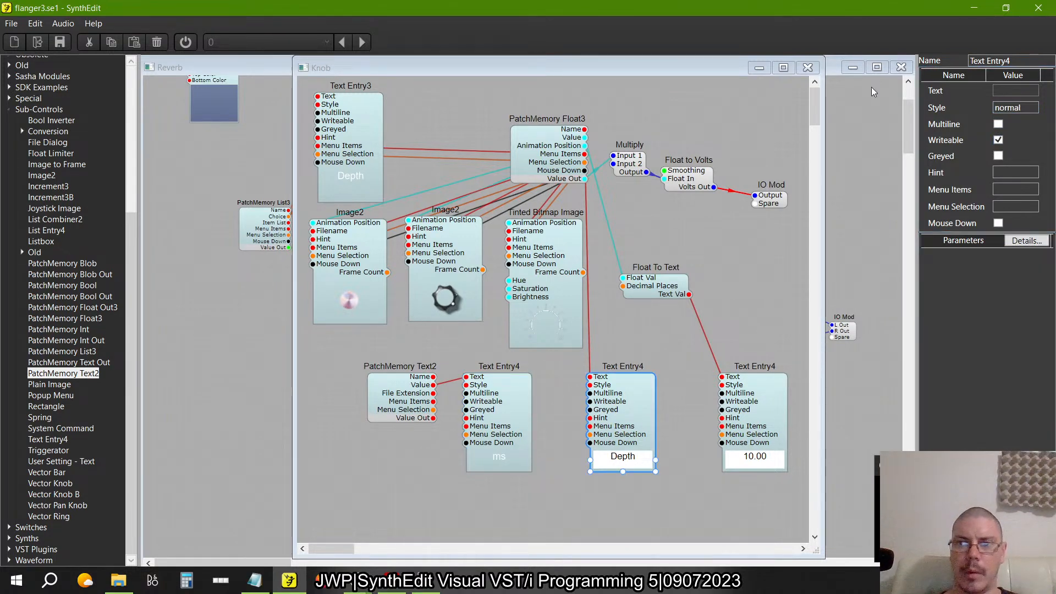
{"action": "left_click", "coordinate": [999, 140]}
{"action": "left_click", "coordinate": [1021, 109]}
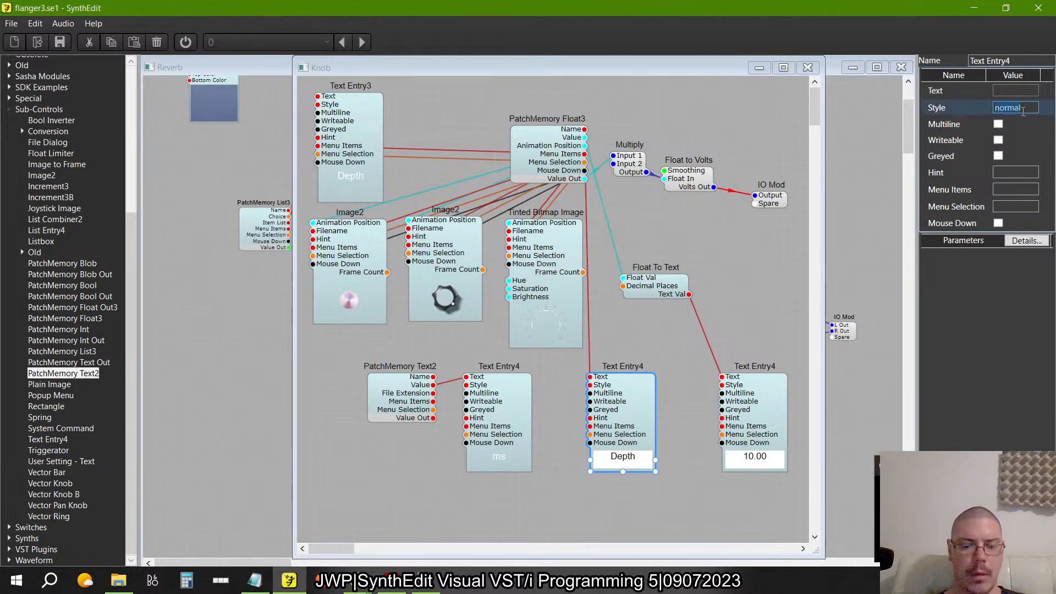
{"action": "key", "text": "ctrl+v"}
{"action": "key", "text": "Tab"}
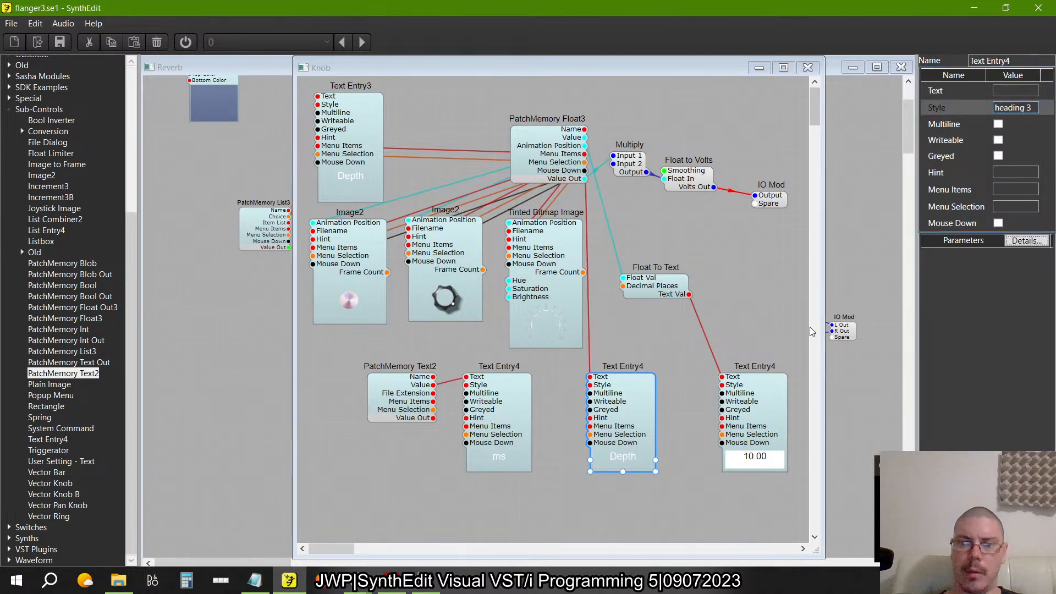
- Set the Style of the Text Entry4 that displays the scaled knob value to heading 3
{"action": "left_click", "coordinate": [748, 413]}
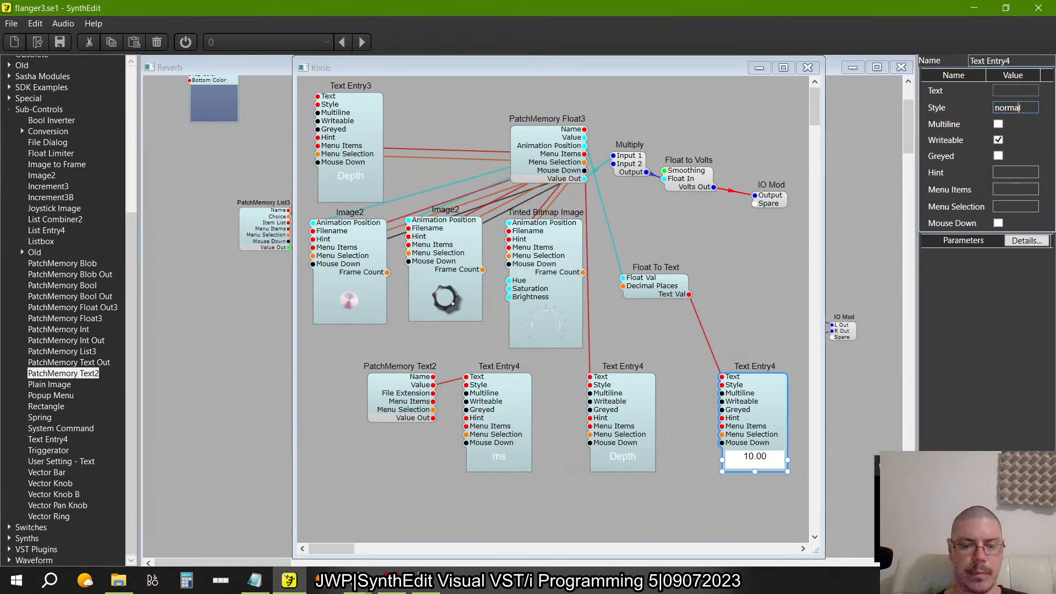
{"action": "key", "text": "ctrl+v"}
{"action": "key", "text": "Tab"}
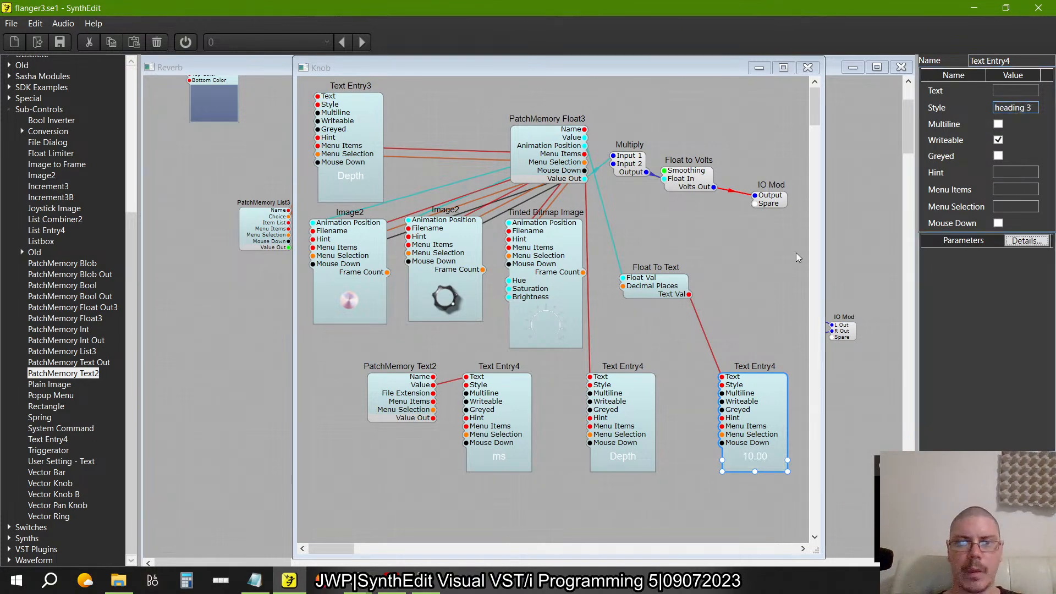
- Examine the knob's panel layout and return to its module structure
{"action": "right_click", "coordinate": [712, 270]}
{"action": "left_click", "coordinate": [732, 355]}
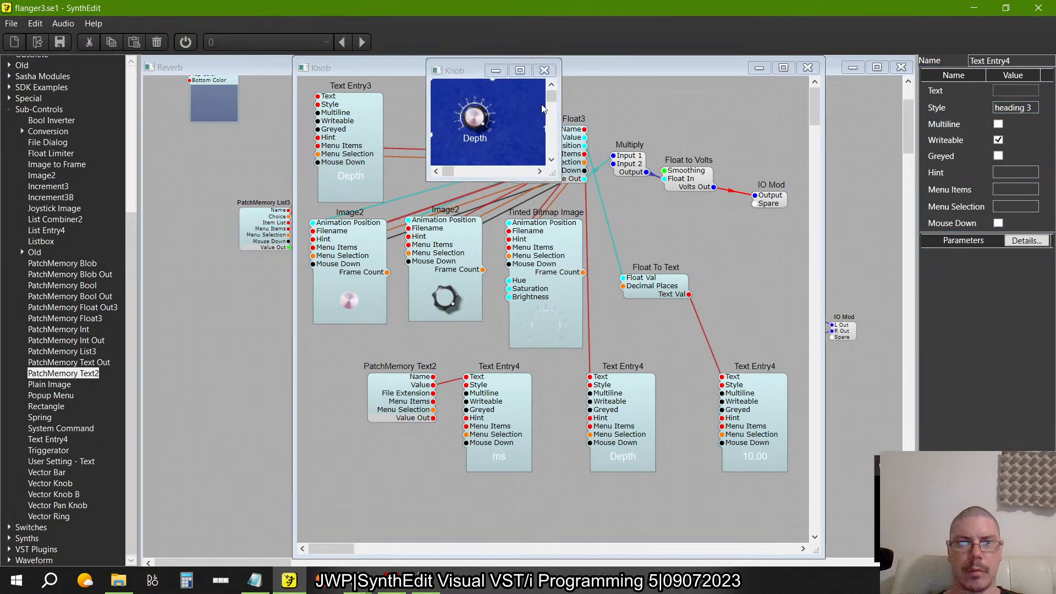
{"action": "left_click", "coordinate": [520, 70]}
{"action": "left_click", "coordinate": [902, 63]}
- Delete the old Text Entry3 holding the fixed Depth label from the knob structure
{"action": "left_click", "coordinate": [446, 105]}
{"action": "left_click_drag", "start_coordinate": [371, 131], "coordinate": [751, 131]}
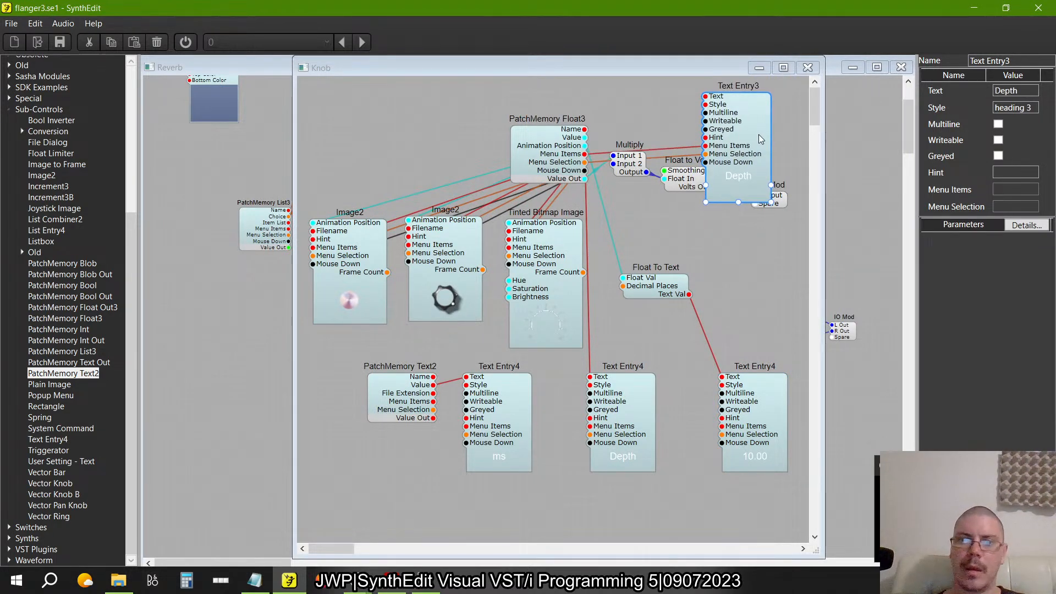
{"action": "key", "text": "Delete"}
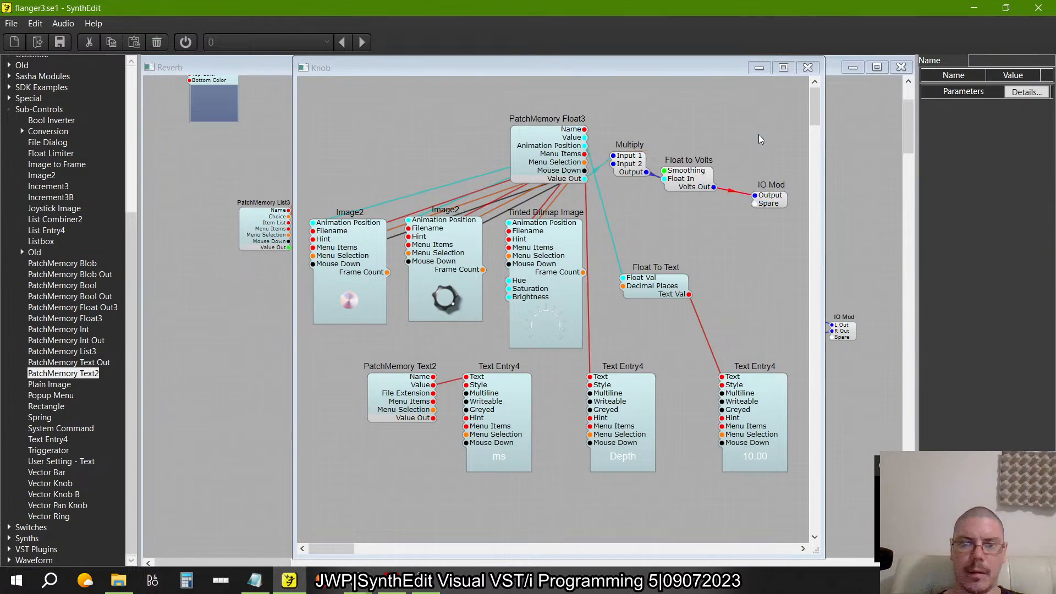
- Place the Depth Text Entry4 above the Image2 modules, nudge the knob images, and move the value Text Entry4 beside Float to Volts
{"action": "left_click_drag", "start_coordinate": [625, 442], "coordinate": [706, 146]}
{"action": "left_click_drag", "start_coordinate": [738, 118], "coordinate": [392, 127]}
{"action": "mouse_move", "coordinate": [447, 238]}
{"action": "left_mouse_down"}
{"action": "mouse_move", "coordinate": [563, 192]}
{"action": "mouse_move", "coordinate": [455, 229]}
{"action": "left_mouse_up"}
{"action": "mouse_move", "coordinate": [534, 249]}
{"action": "left_mouse_down"}
{"action": "mouse_move", "coordinate": [730, 143]}
{"action": "mouse_move", "coordinate": [549, 242]}
{"action": "left_mouse_up"}
{"action": "left_click", "coordinate": [776, 466]}
{"action": "left_click_drag", "start_coordinate": [776, 467], "coordinate": [781, 210]}
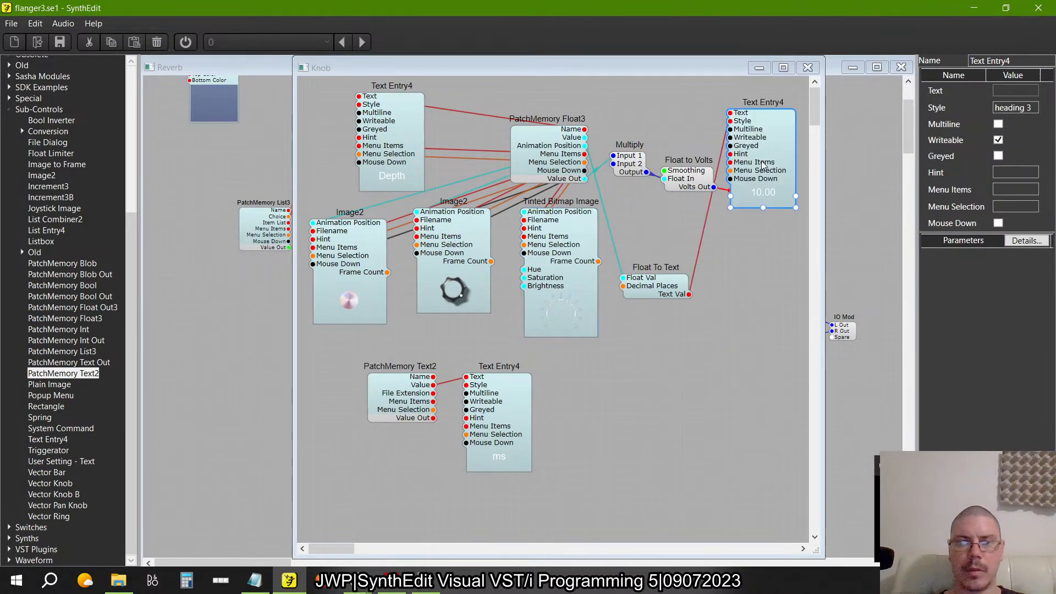
- Wire PatchMemory Float3's Menu Items and Menu Selection to the value and ms Text Entry4s, and place the value entry below Float To Text
{"action": "key", "text": "alt+Tab"}
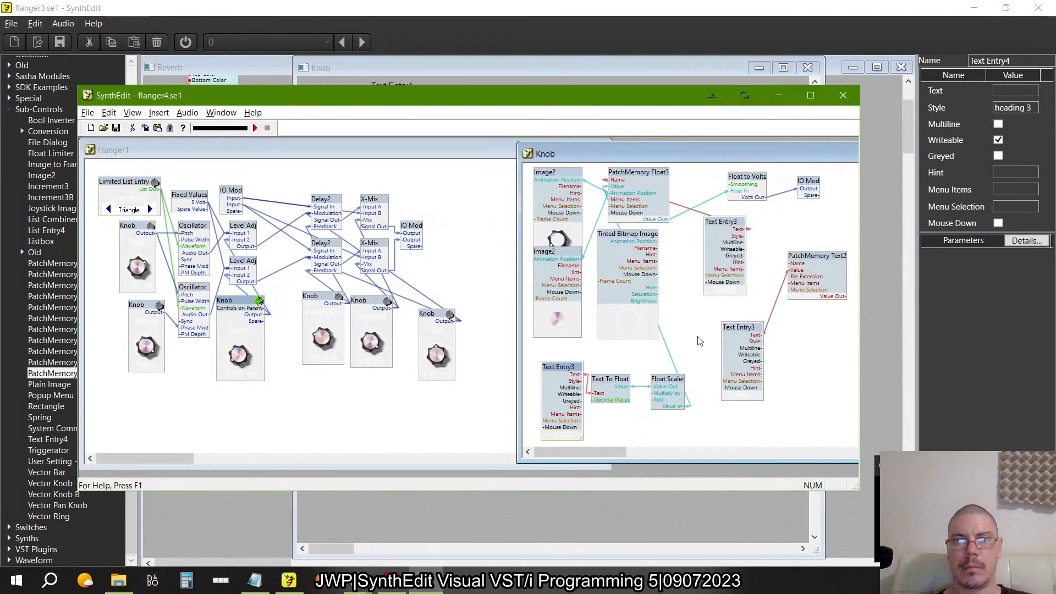
{"action": "key", "text": "alt+Tab"}
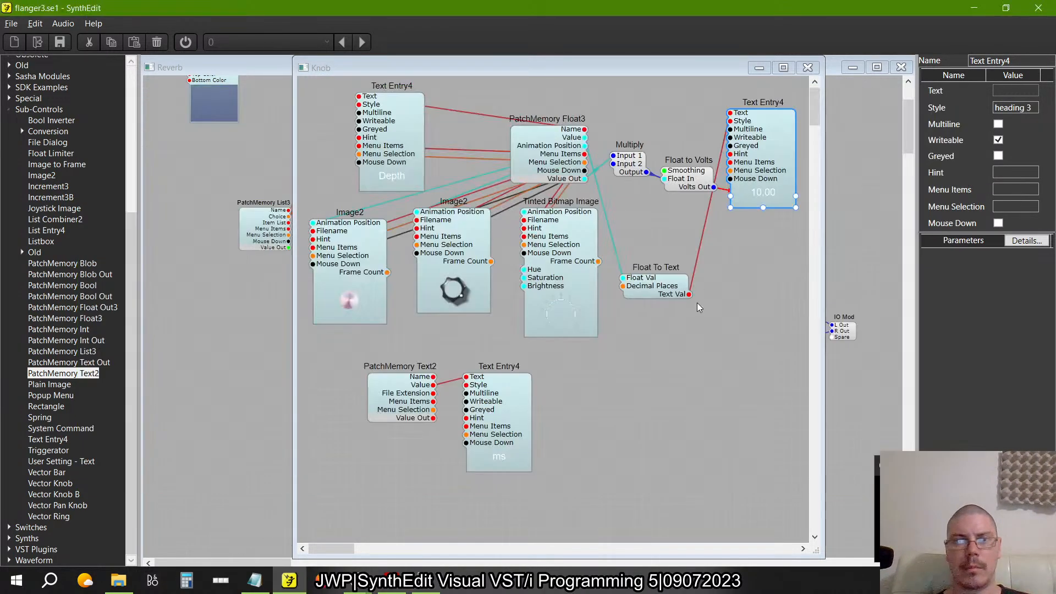
{"action": "left_click_drag", "start_coordinate": [731, 162], "coordinate": [585, 156]}
{"action": "left_click", "coordinate": [586, 166]}
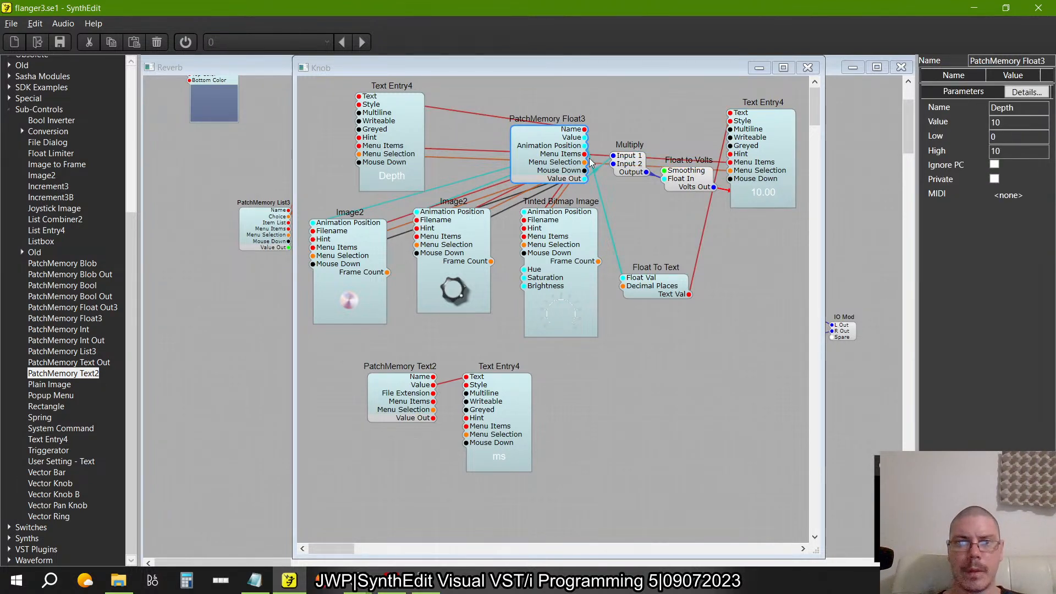
{"action": "left_click_drag", "start_coordinate": [618, 244], "coordinate": [585, 163]}
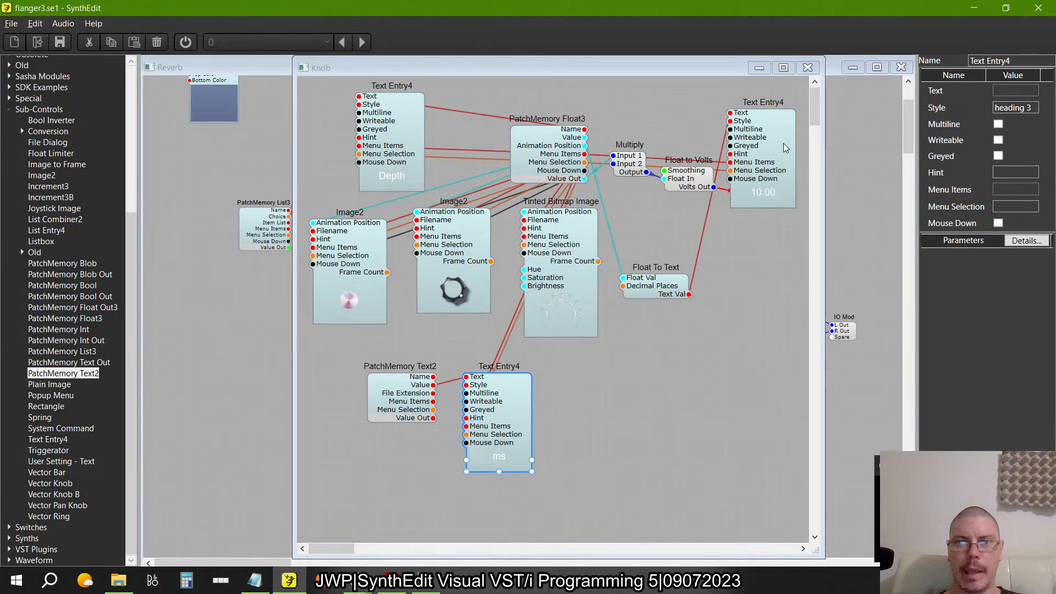
{"action": "left_click_drag", "start_coordinate": [779, 146], "coordinate": [726, 414]}
- Open the knob's panel layout and move the Depth label directly above the knob
{"action": "right_click", "coordinate": [754, 248]}
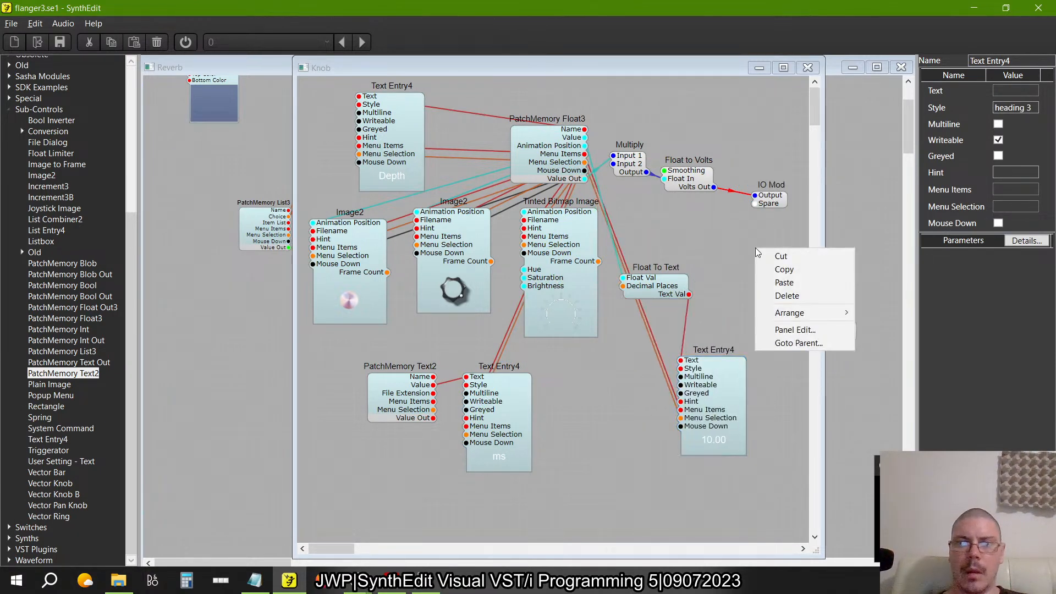
{"action": "left_click", "coordinate": [794, 330]}
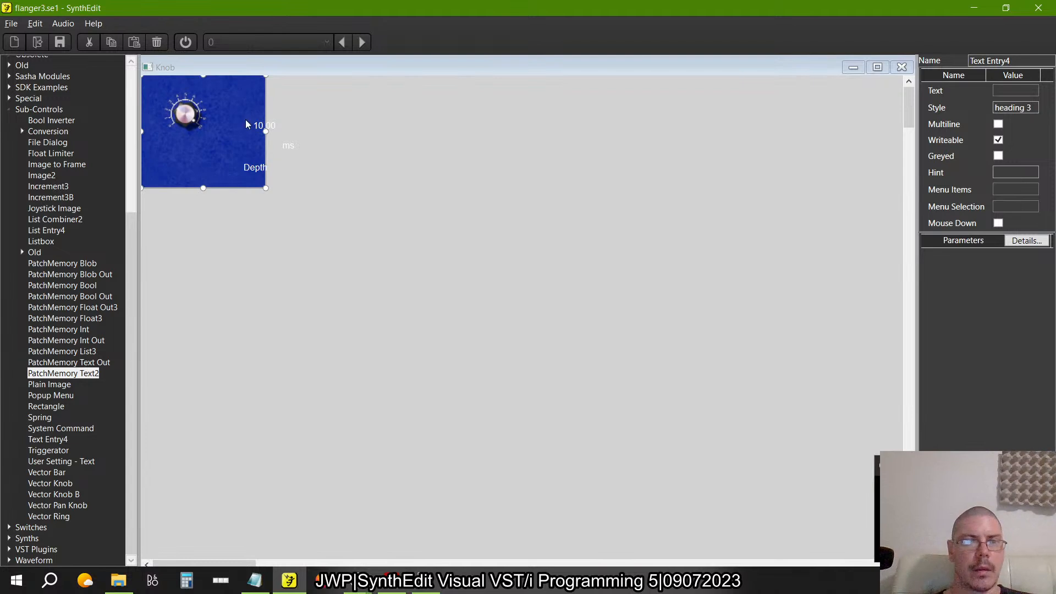
{"action": "left_click", "coordinate": [255, 165]}
{"action": "left_click_drag", "start_coordinate": [259, 156], "coordinate": [185, 79]}
- Move the ms label clear of the blue background and shrink its box tightly around the text
{"action": "left_click", "coordinate": [290, 137]}
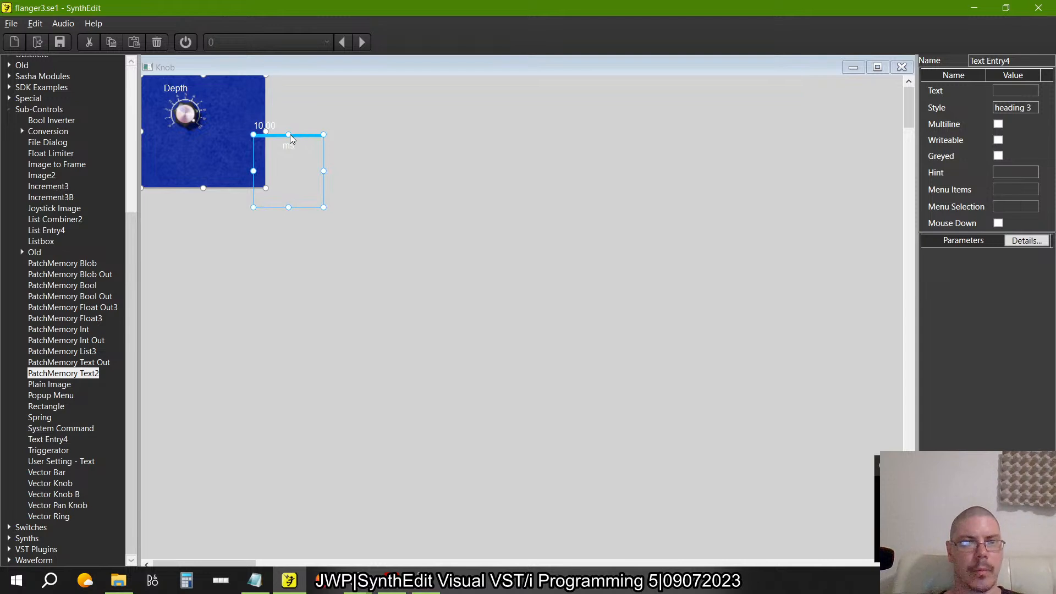
{"action": "left_click_drag", "start_coordinate": [302, 134], "coordinate": [386, 131]}
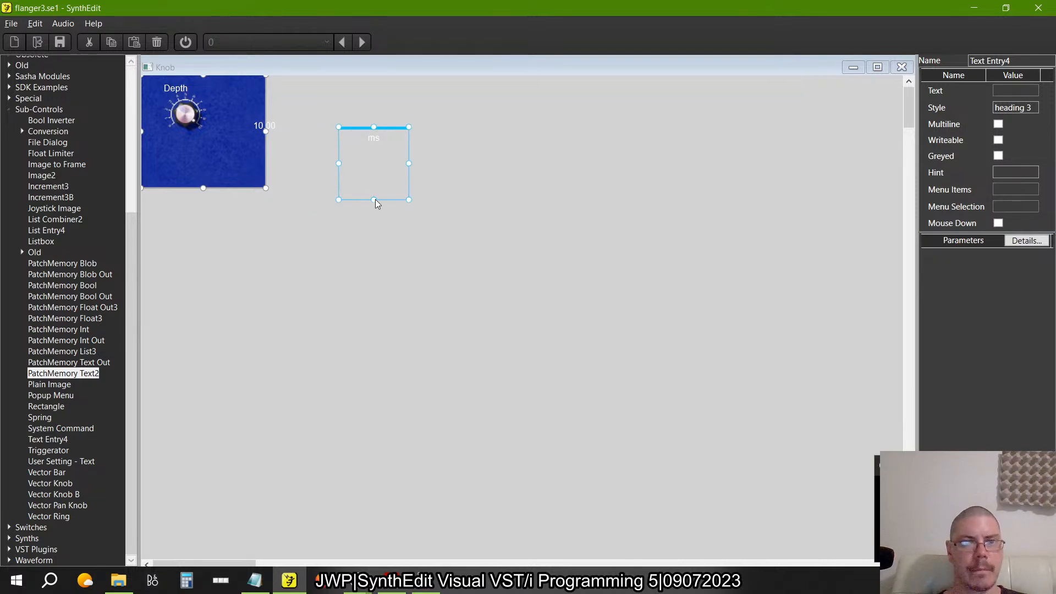
{"action": "left_click_drag", "start_coordinate": [374, 200], "coordinate": [363, 150]}
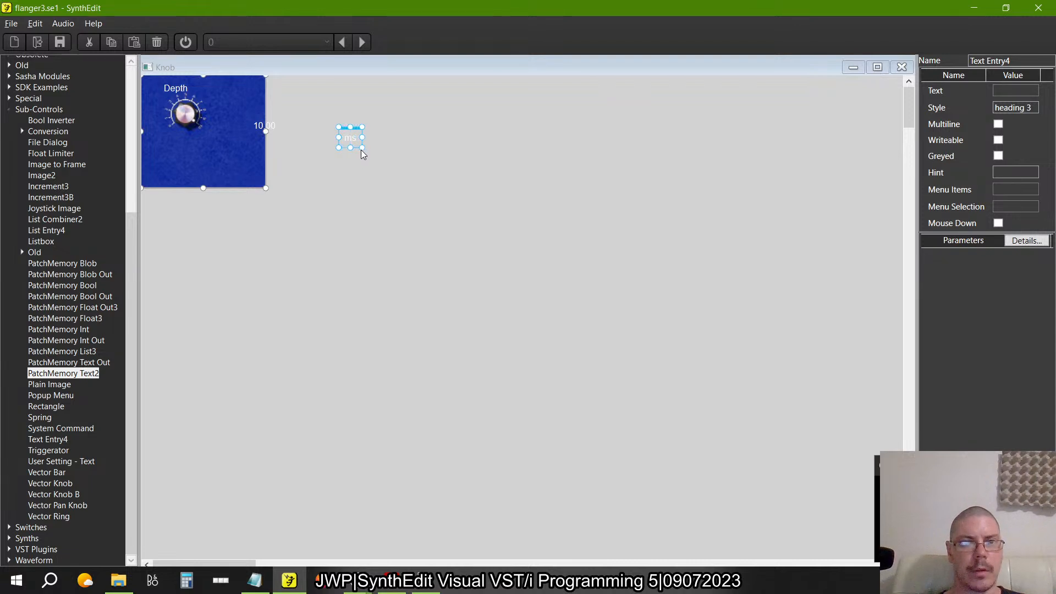
{"action": "left_click", "coordinate": [319, 222]}
- Reduce the value readout's box to a single text line and place it on the blue background below the knob
{"action": "left_click", "coordinate": [267, 118]}
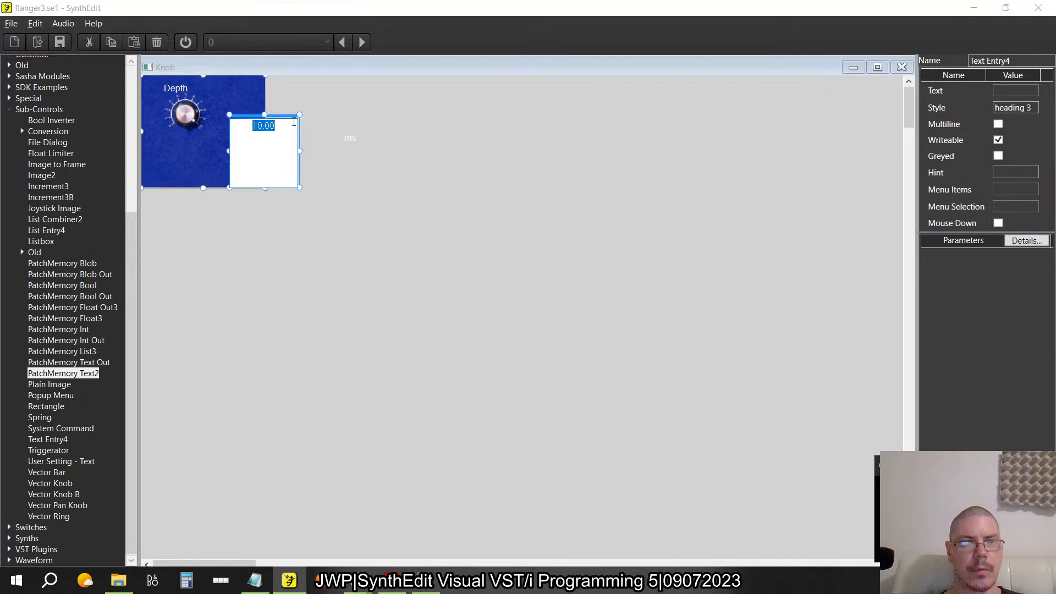
{"action": "left_click_drag", "start_coordinate": [265, 188], "coordinate": [267, 136]}
{"action": "left_click", "coordinate": [275, 111]}
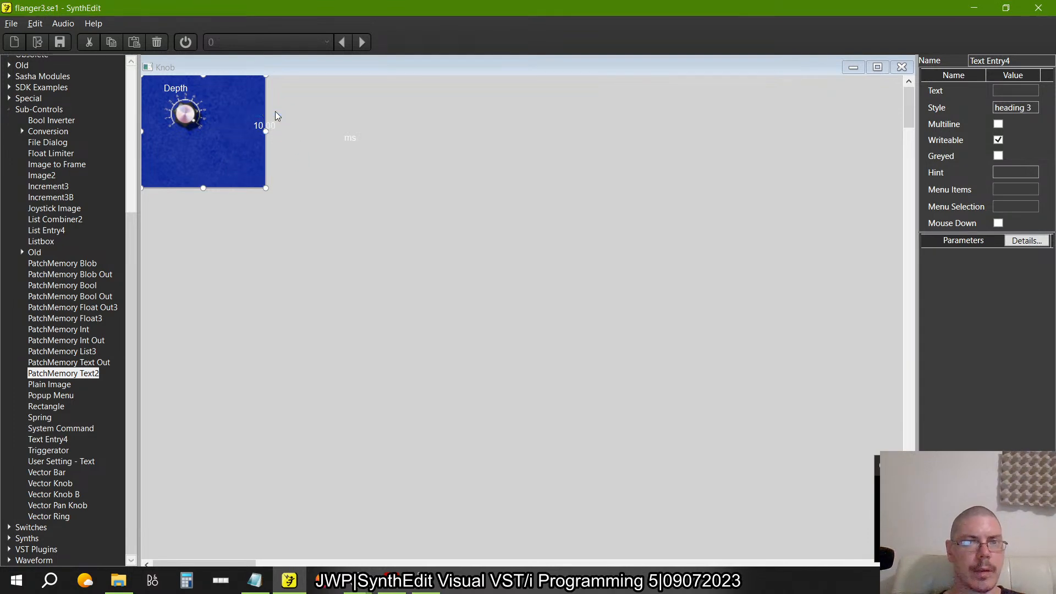
{"action": "left_click", "coordinate": [266, 125]}
{"action": "left_click", "coordinate": [280, 117]}
{"action": "left_click_drag", "start_coordinate": [279, 117], "coordinate": [232, 156]}
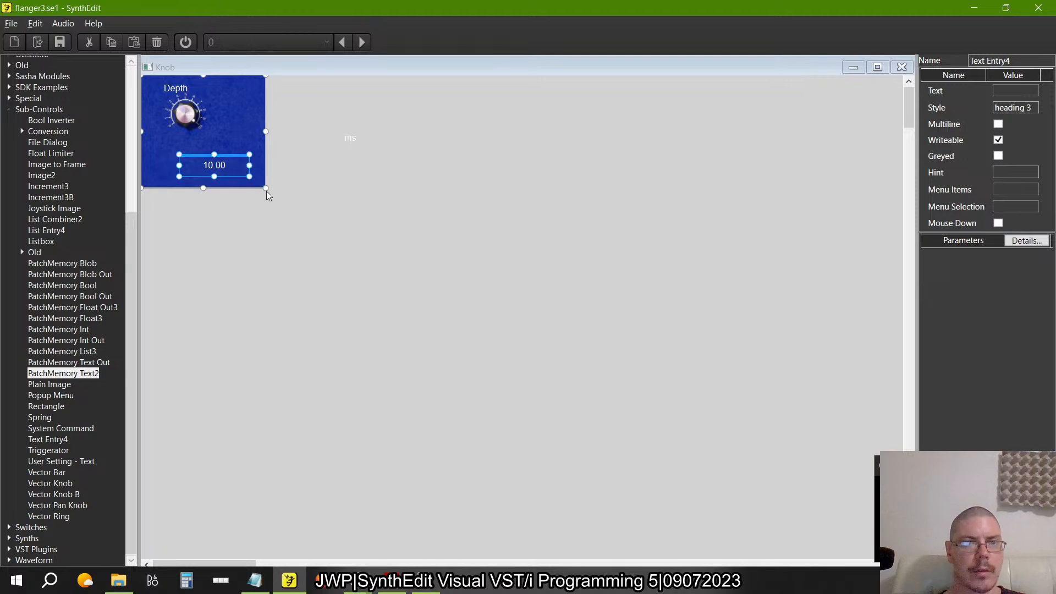
- Enlarge the blue background slightly, inset its upper corner, and shift the Depth label to line up with the background's edge
{"action": "left_click_drag", "start_coordinate": [266, 189], "coordinate": [280, 196]}
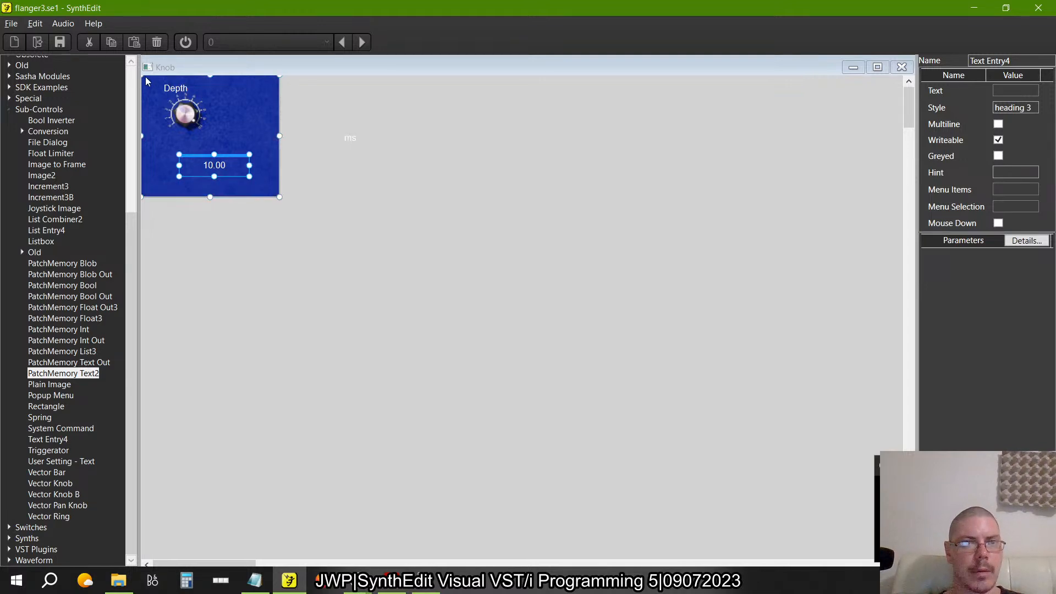
{"action": "left_click_drag", "start_coordinate": [143, 76], "coordinate": [147, 82]}
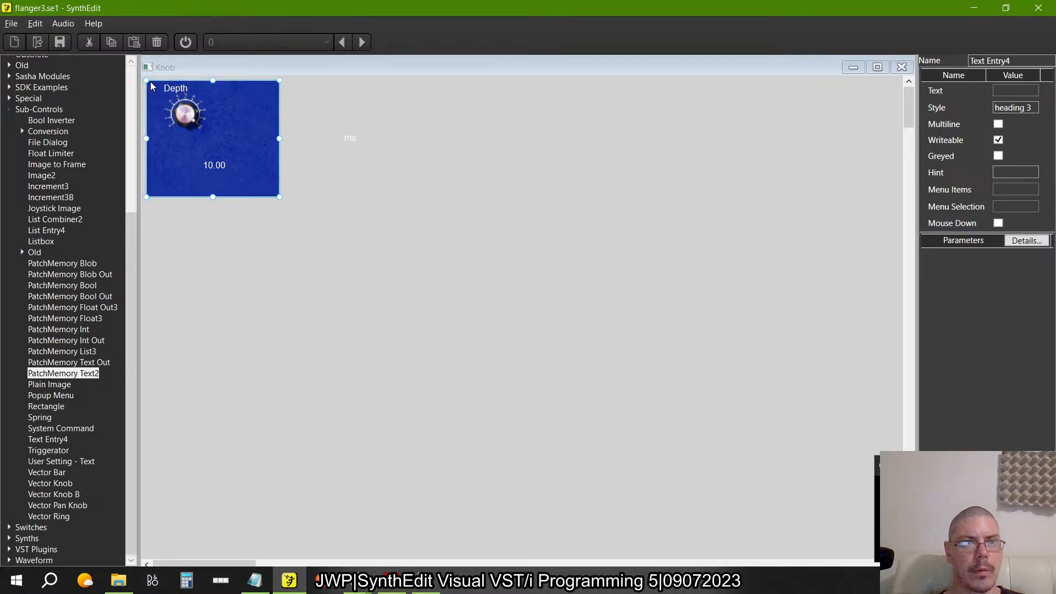
{"action": "left_click", "coordinate": [184, 93]}
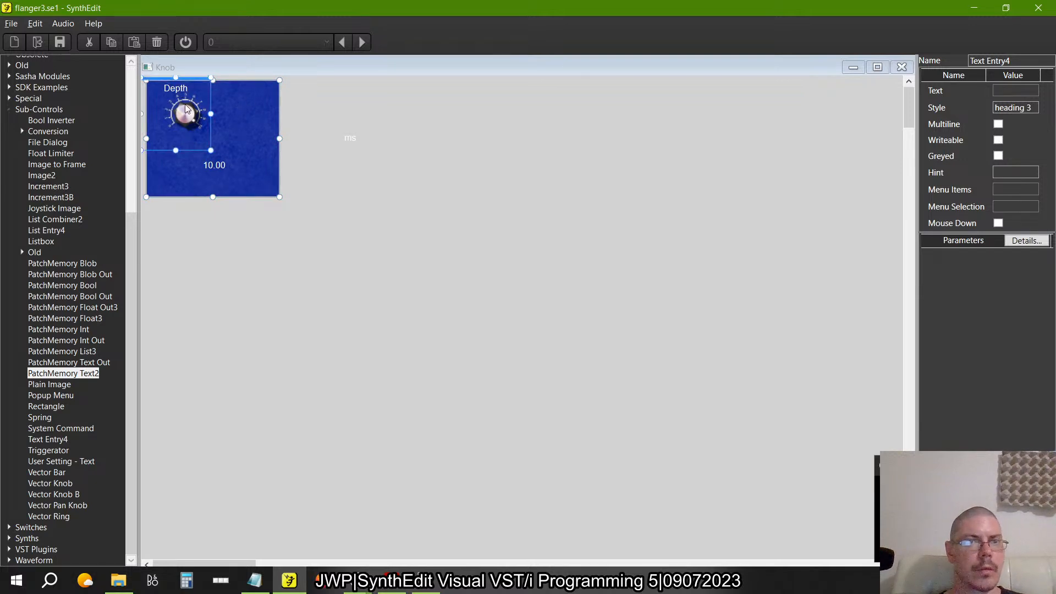
{"action": "left_click_drag", "start_coordinate": [187, 77], "coordinate": [192, 78]}
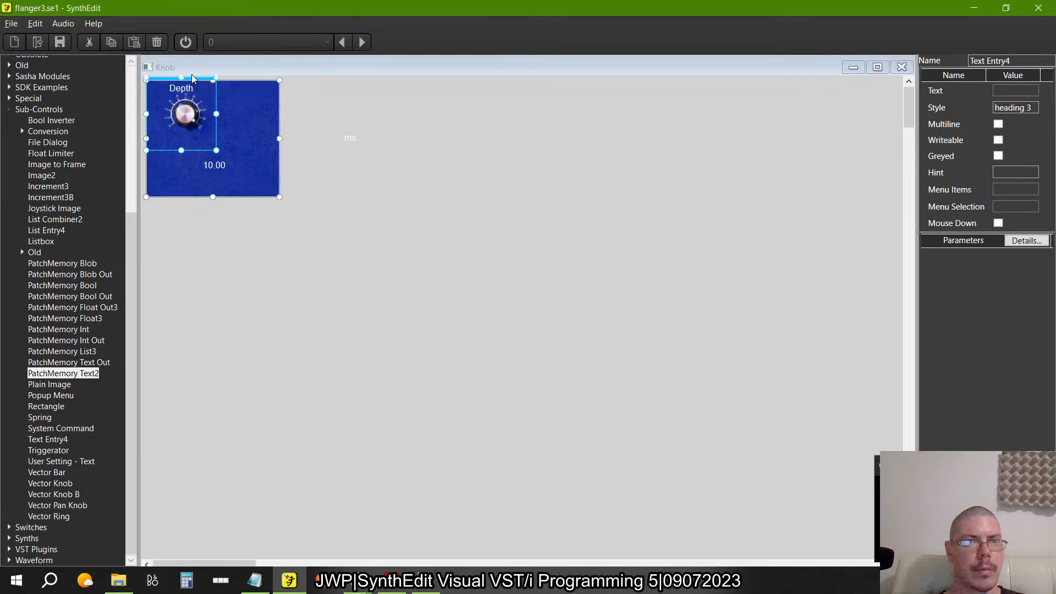
- Shorten the Depth label's box to one text line and adjust its width to centre the text over the knob
{"action": "left_click_drag", "start_coordinate": [181, 150], "coordinate": [182, 104]}
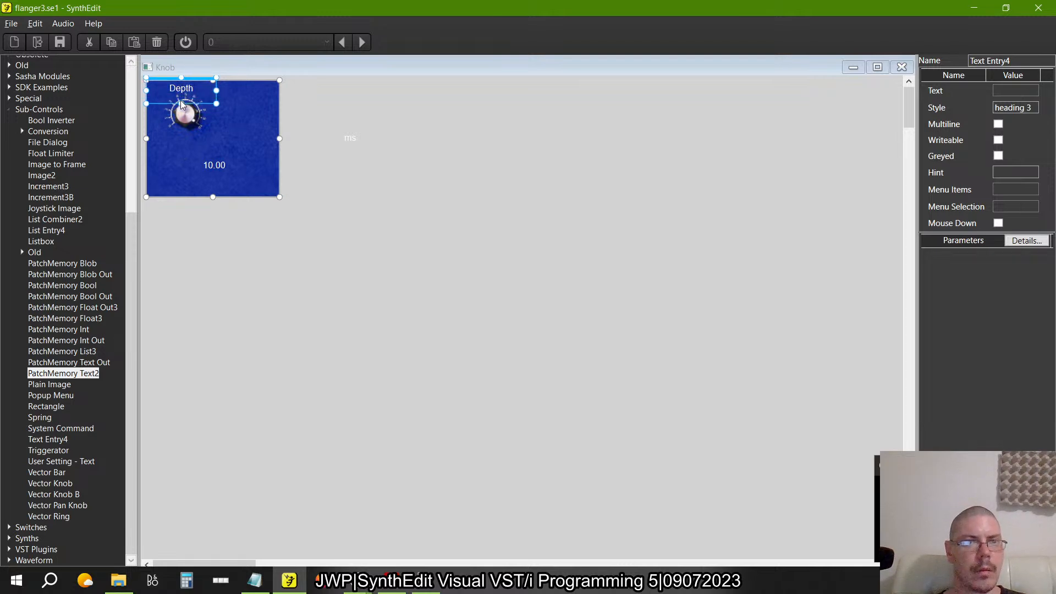
{"action": "left_click_drag", "start_coordinate": [216, 103], "coordinate": [188, 96]}
{"action": "left_click_drag", "start_coordinate": [190, 97], "coordinate": [235, 95]}
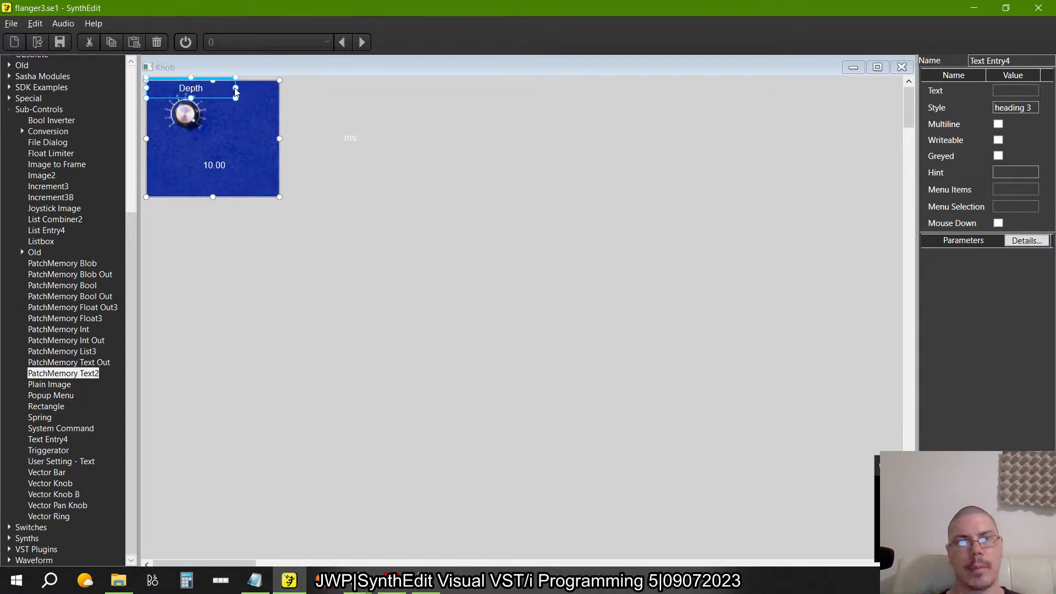
{"action": "left_click_drag", "start_coordinate": [237, 94], "coordinate": [215, 89]}
{"action": "left_click", "coordinate": [250, 169]}
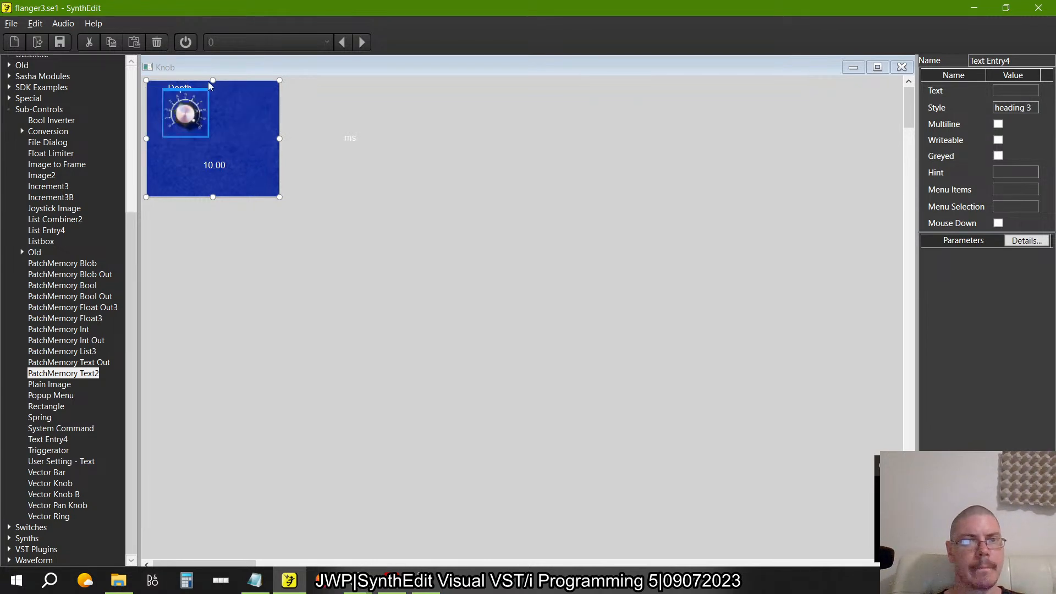
- Reposition the knob image so it is centred just beneath the Depth label
{"action": "mouse_move", "coordinate": [189, 90]}
{"action": "left_mouse_down"}
{"action": "mouse_move", "coordinate": [169, 95]}
{"action": "mouse_move", "coordinate": [185, 96]}
{"action": "left_mouse_up"}
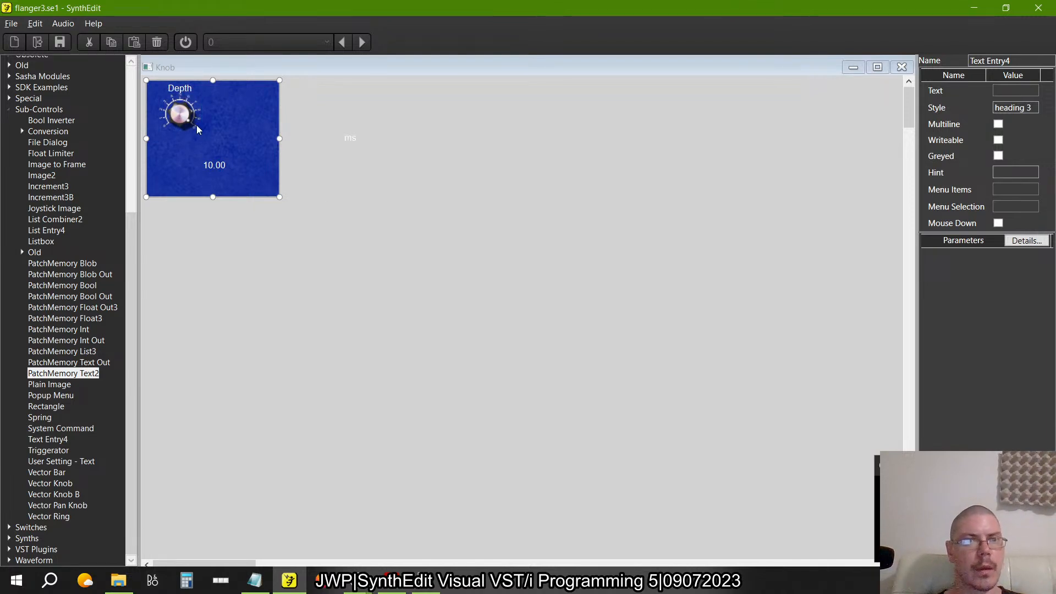
{"action": "scroll", "coordinate": [197, 128], "scroll_direction": "up", "scroll_amount": 2}
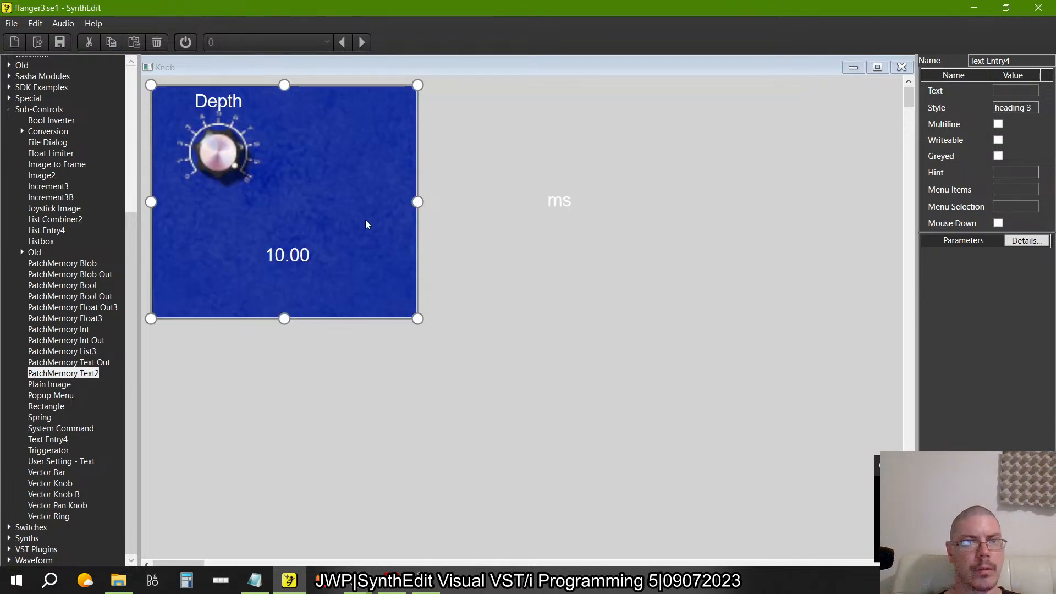
{"action": "left_click_drag", "start_coordinate": [366, 220], "coordinate": [93, 96]}
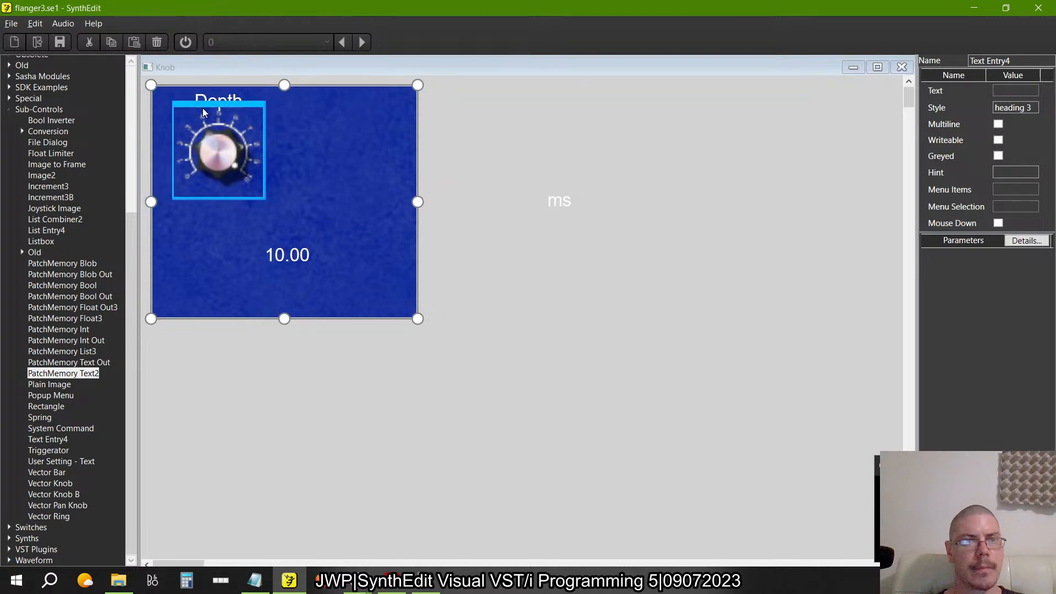
{"action": "left_click_drag", "start_coordinate": [203, 108], "coordinate": [203, 119]}
{"action": "left_click", "coordinate": [304, 130]}
- Move the value readout directly beneath the knob and narrow its box to match the Depth label's width
{"action": "left_click", "coordinate": [294, 261]}
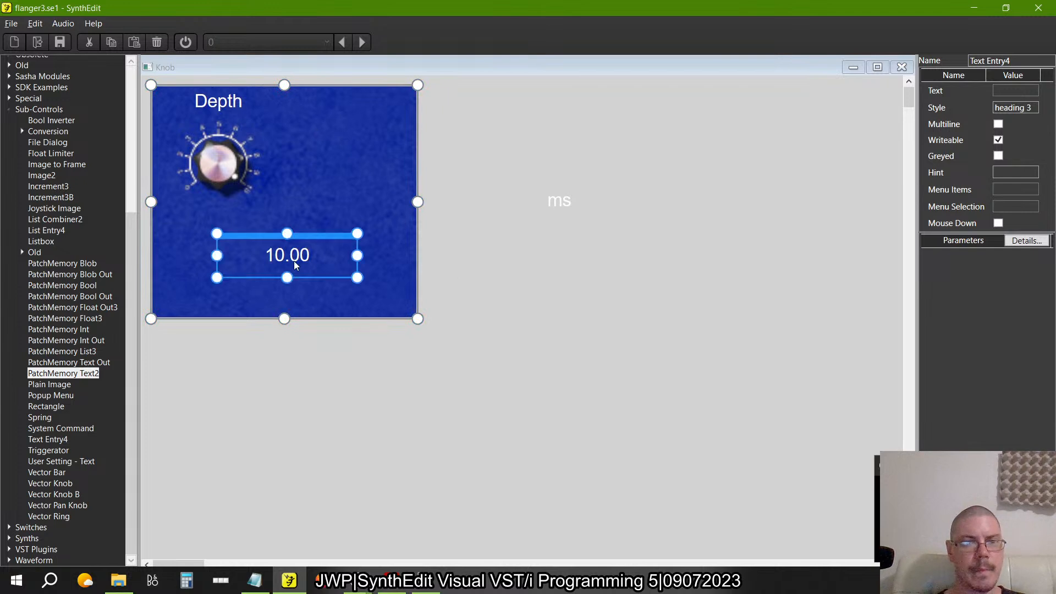
{"action": "left_click", "coordinate": [311, 244]}
{"action": "left_click_drag", "start_coordinate": [311, 243], "coordinate": [242, 196]}
{"action": "left_click", "coordinate": [372, 252]}
{"action": "key", "text": "ctrl+a"}
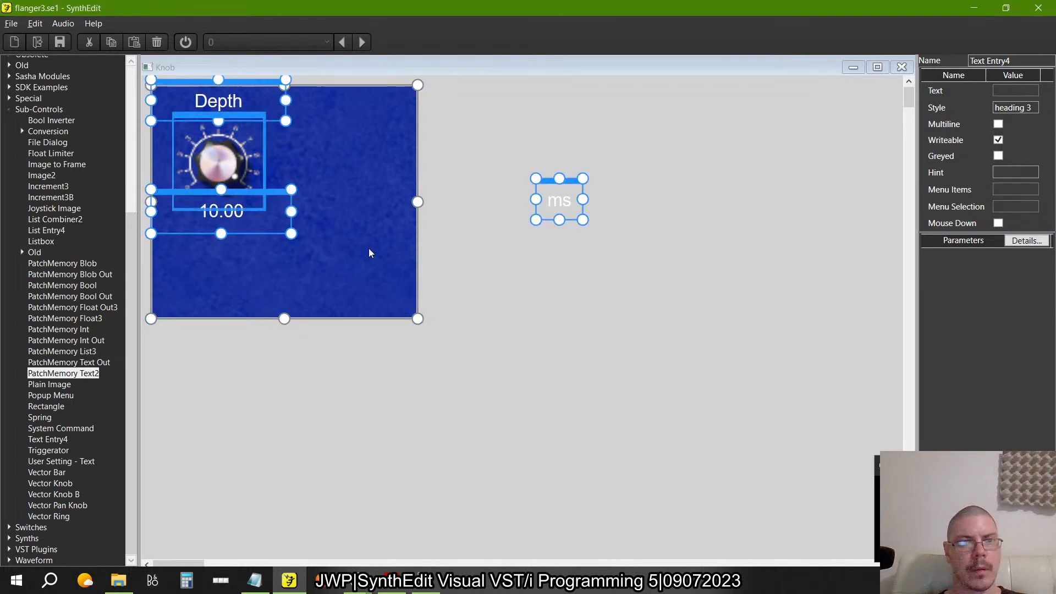
{"action": "left_click", "coordinate": [385, 252]}
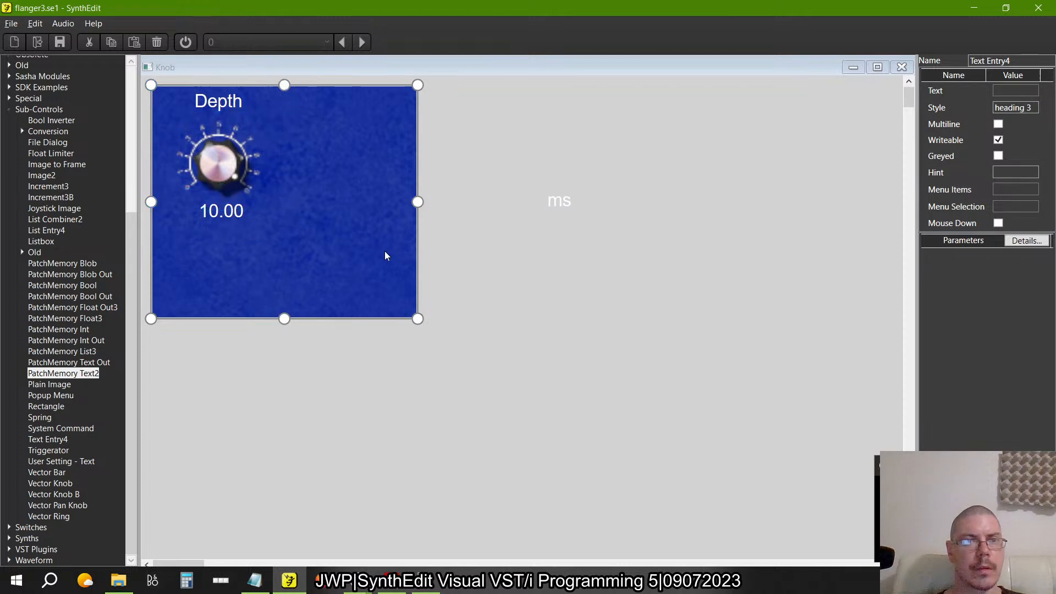
{"action": "double_click", "coordinate": [249, 209]}
{"action": "left_click", "coordinate": [293, 212]}
{"action": "left_click_drag", "start_coordinate": [292, 213], "coordinate": [286, 212]}
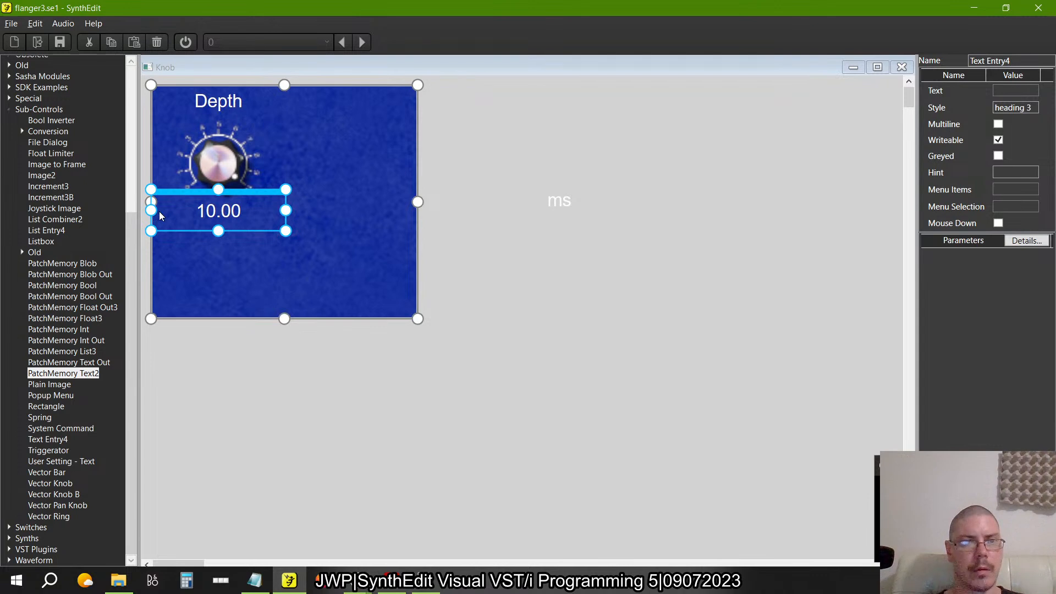
- Place the ms label beside the value beneath the knob, keeping the readout's box as wide as the Depth label's
{"action": "left_click_drag", "start_coordinate": [287, 214], "coordinate": [264, 212]}
{"action": "left_click", "coordinate": [571, 198]}
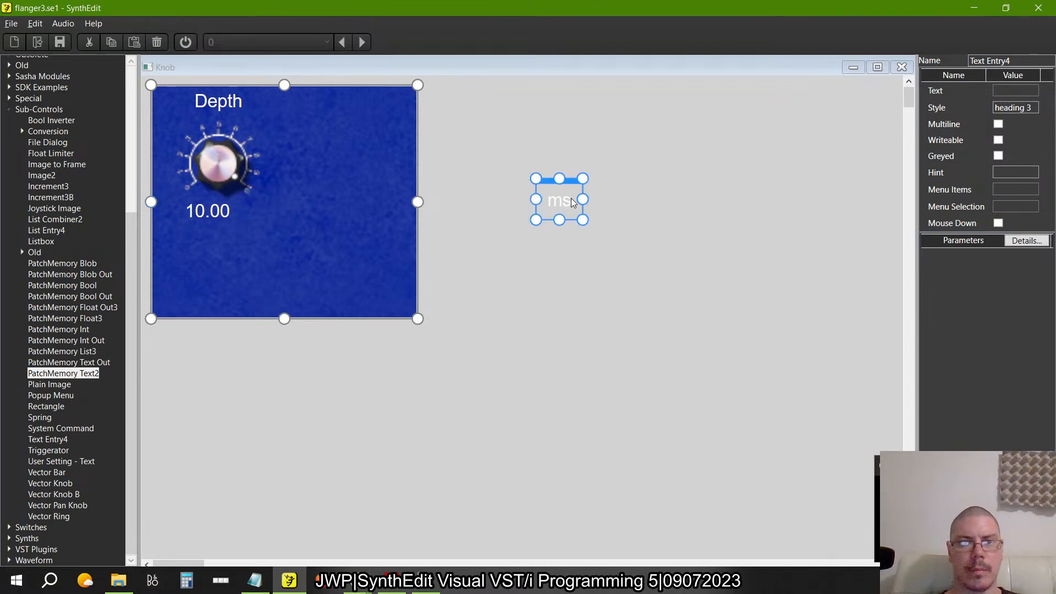
{"action": "key", "text": "ctrl+z"}
{"action": "double_click", "coordinate": [281, 212]}
{"action": "key", "text": "Return"}
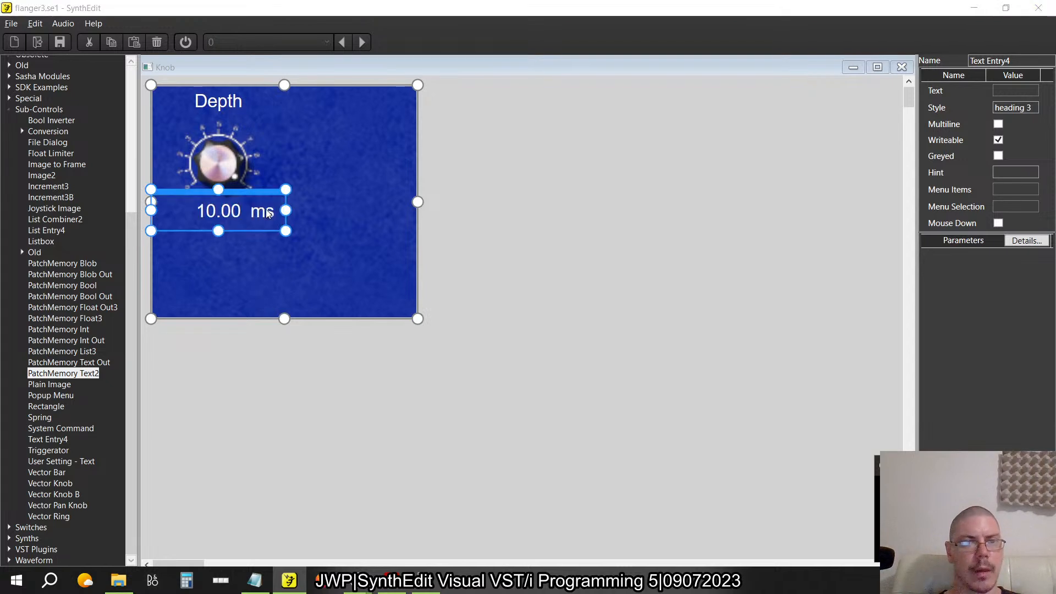
{"action": "left_click", "coordinate": [278, 211]}
{"action": "right_click", "coordinate": [269, 190]}
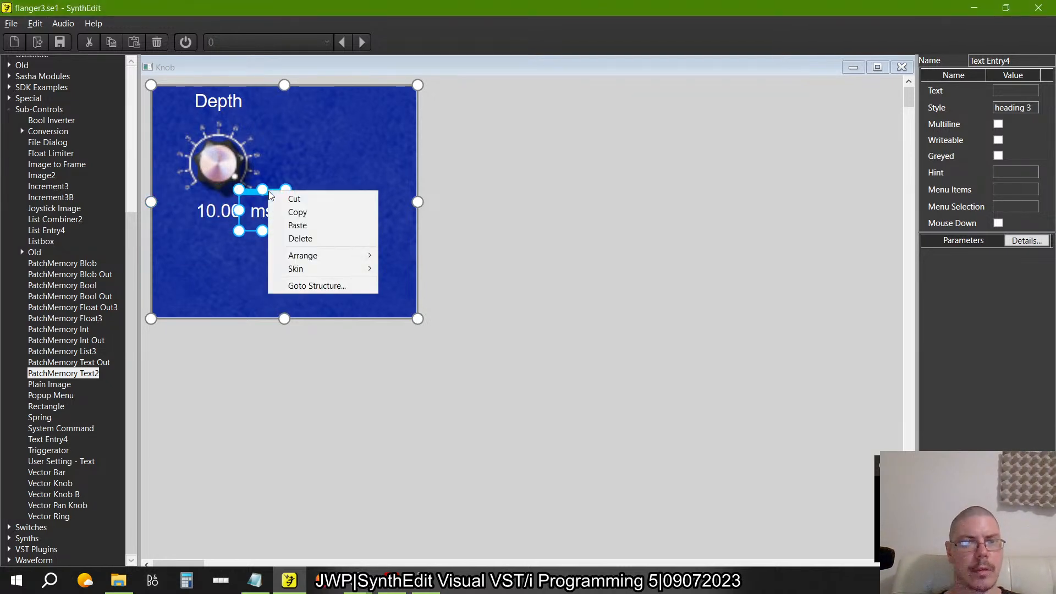
{"action": "left_click", "coordinate": [402, 266]}
{"action": "left_click", "coordinate": [998, 140]}
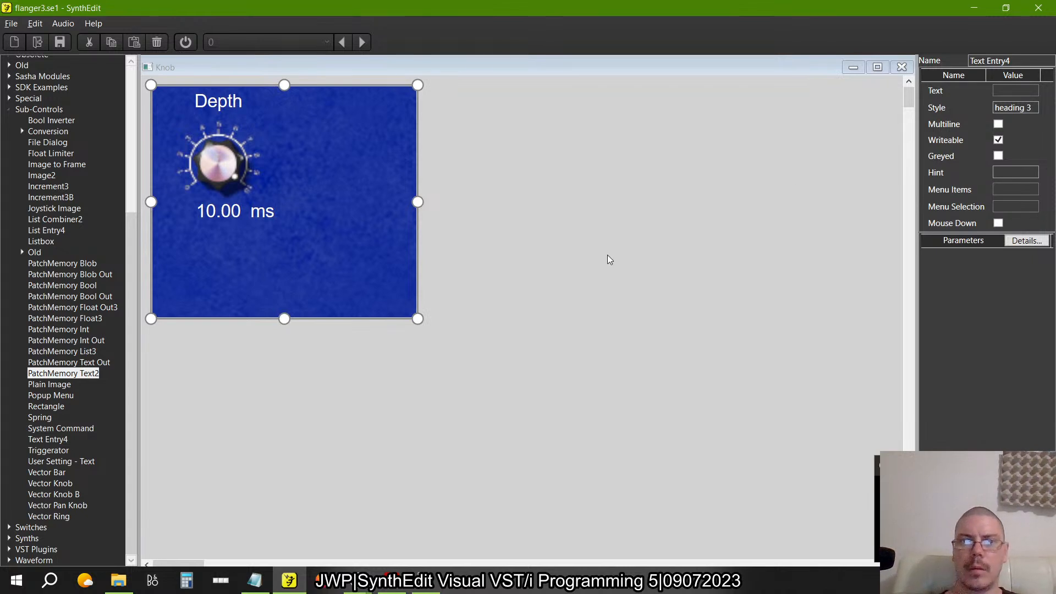
- Shrink the blue background to fit closely around the Depth label, knob, value and ms label
{"action": "left_click_drag", "start_coordinate": [421, 320], "coordinate": [309, 241]}
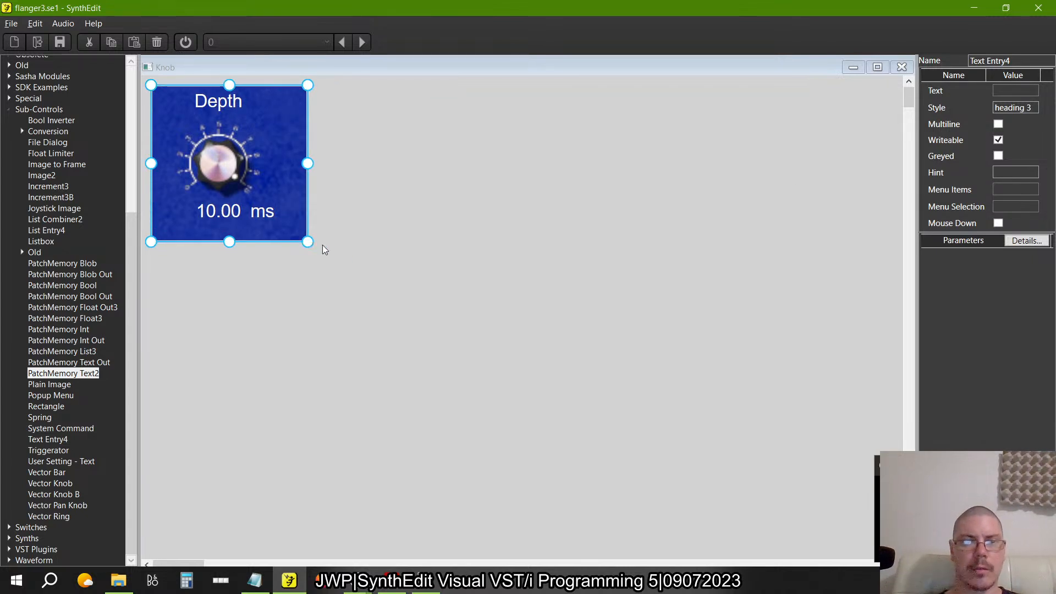
{"action": "left_click_drag", "start_coordinate": [308, 163], "coordinate": [297, 163]}
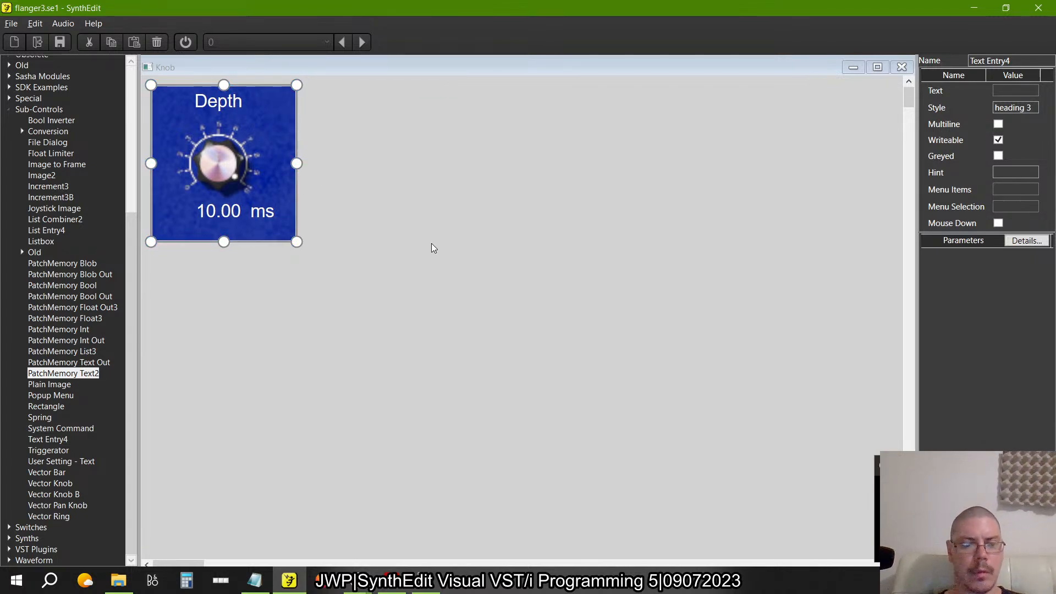
{"action": "left_click", "coordinate": [297, 164]}
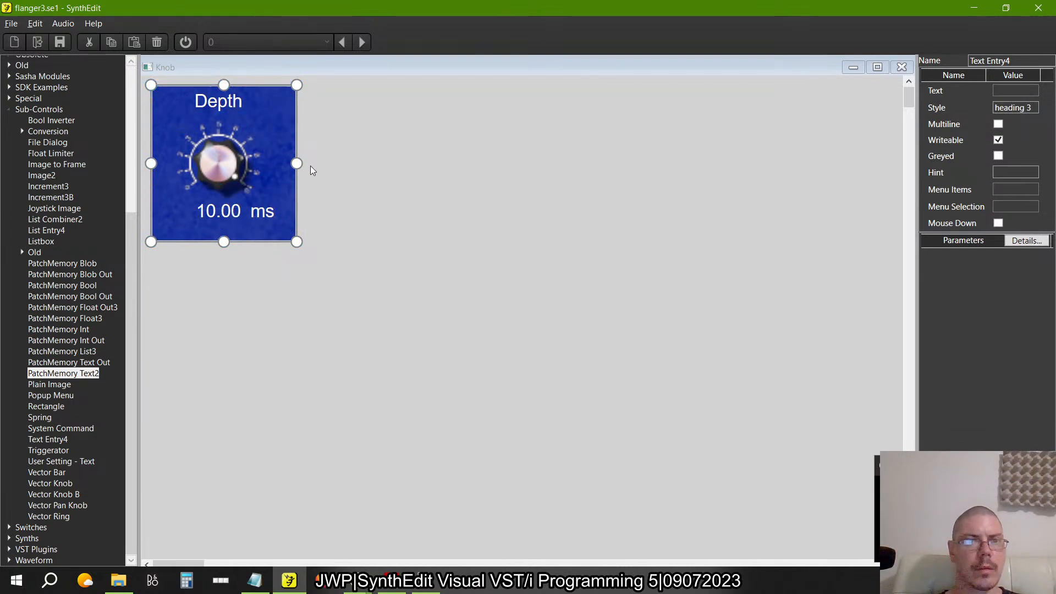
{"action": "left_click_drag", "start_coordinate": [296, 164], "coordinate": [289, 166]}
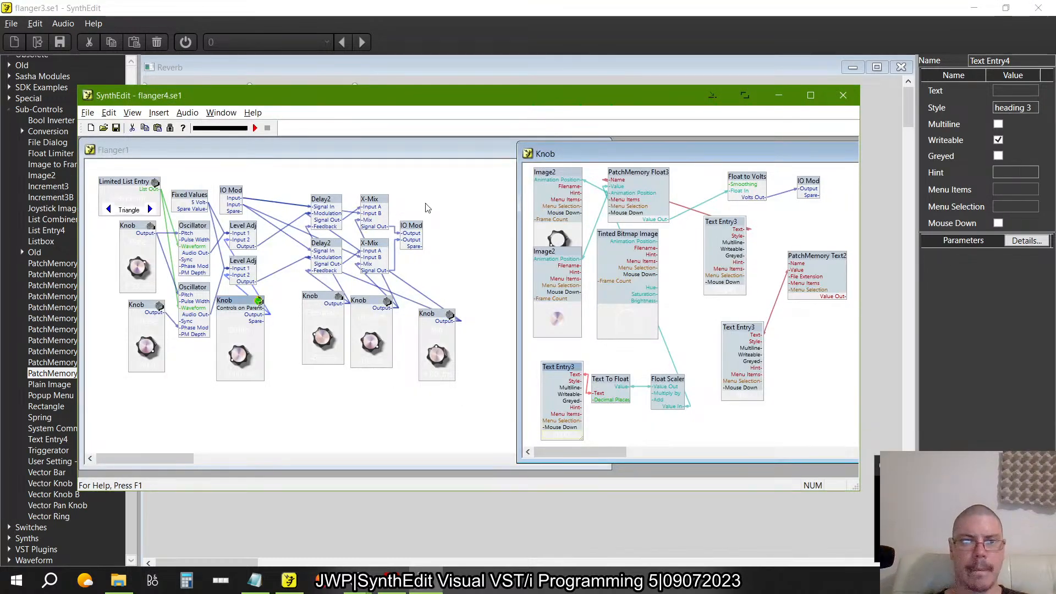
- Open the Flanger1 panel in flanger4.se1 for comparison and slightly narrow the Depth value readout's box in flanger3.se1
{"action": "right_click", "coordinate": [445, 201]}
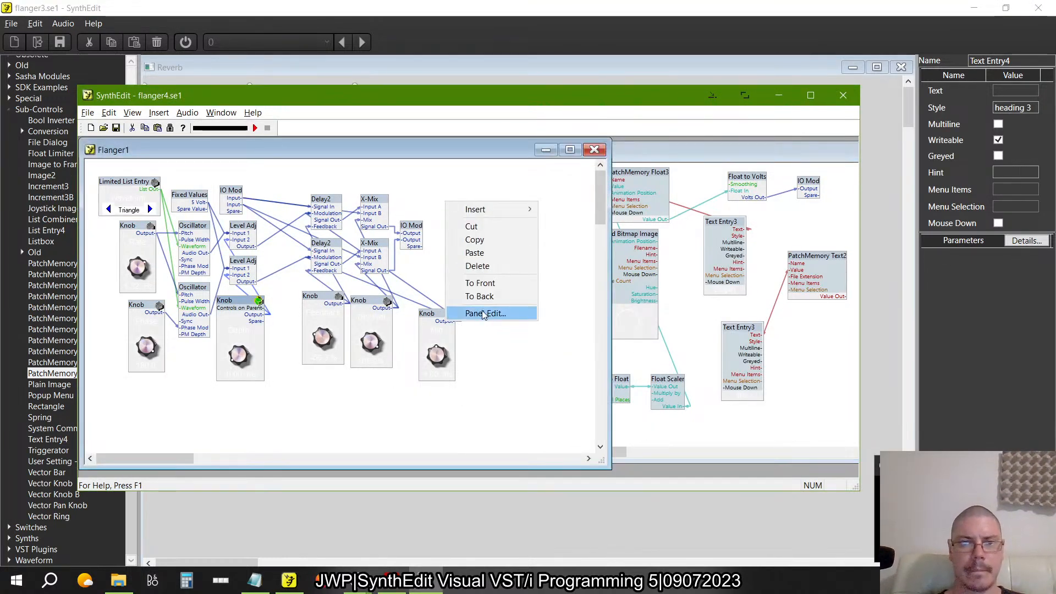
{"action": "left_click", "coordinate": [490, 313]}
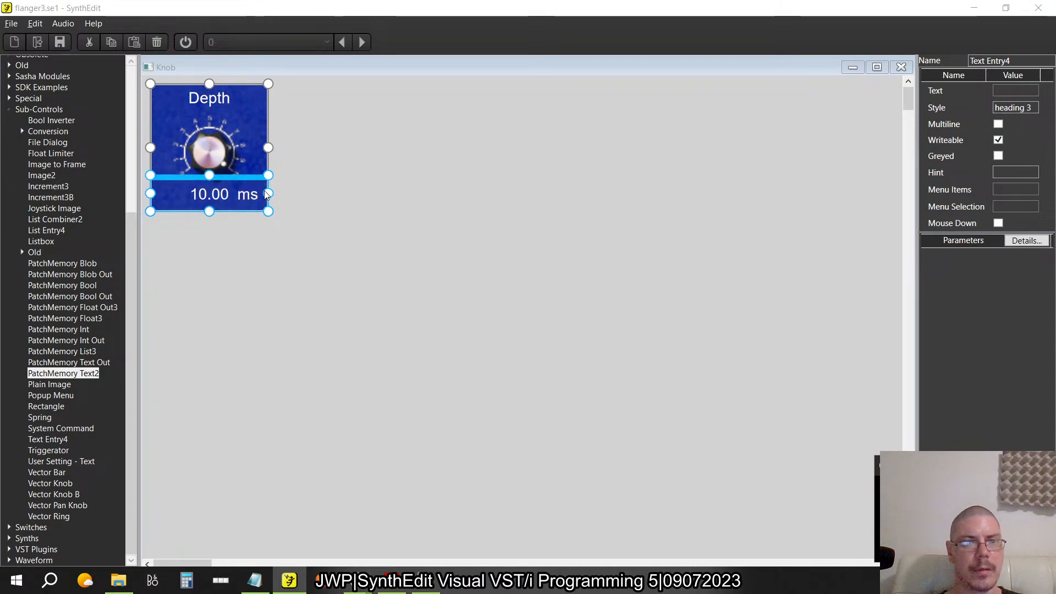
{"action": "mouse_move", "coordinate": [265, 194]}
{"action": "left_mouse_down"}
{"action": "mouse_move", "coordinate": [229, 200]}
{"action": "mouse_move", "coordinate": [251, 205]}
{"action": "left_mouse_up"}
{"action": "key", "text": "alt+Tab"}
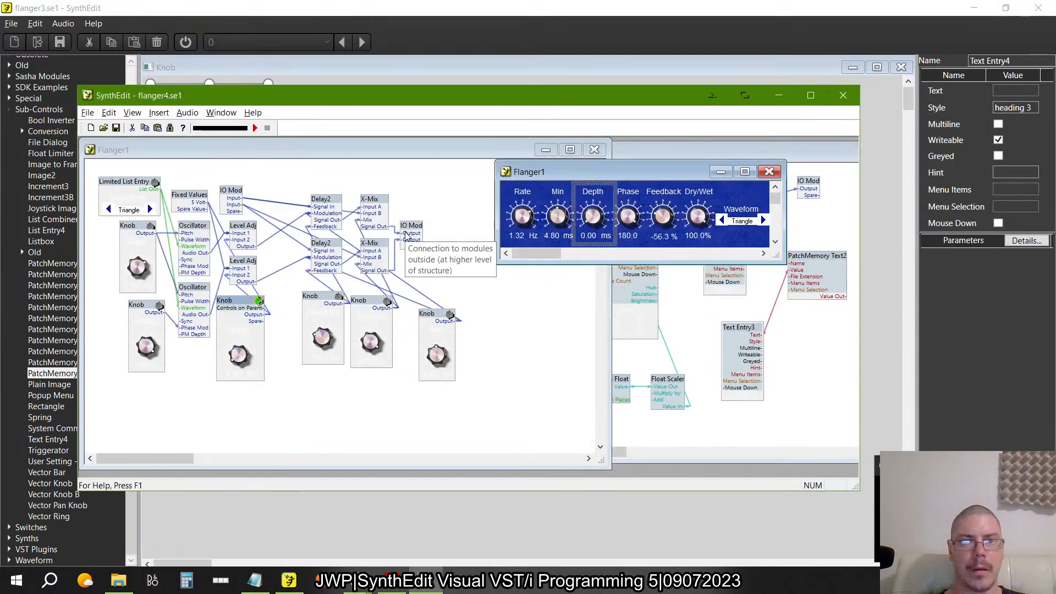
{"action": "key", "text": "alt+Tab"}
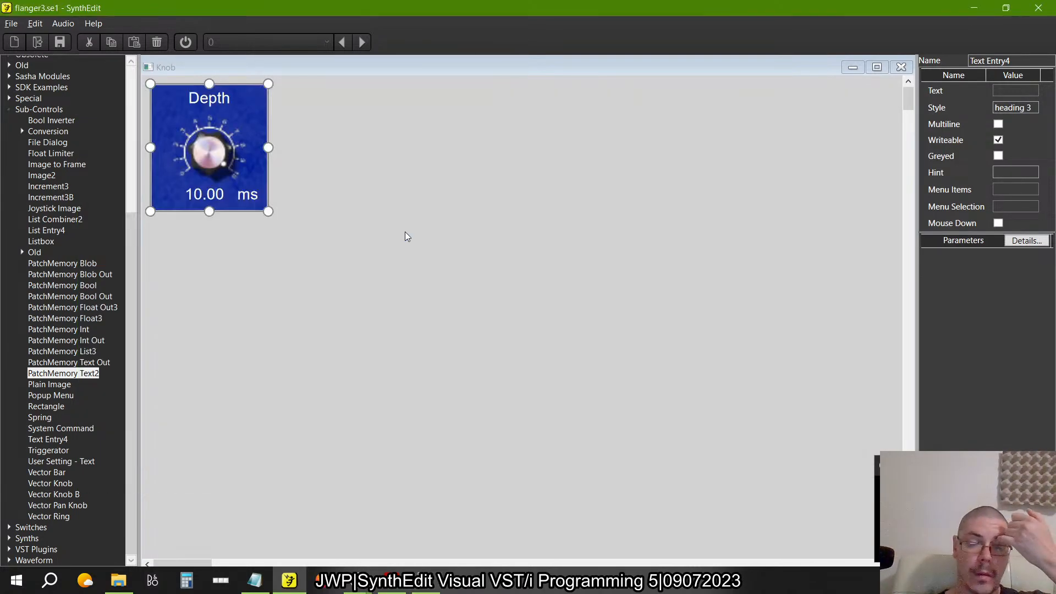
- Narrow the value readout's box until it ends just before the ms label, comparing the spacing with the flanger4.se1 panel
{"action": "double_click", "coordinate": [234, 193]}
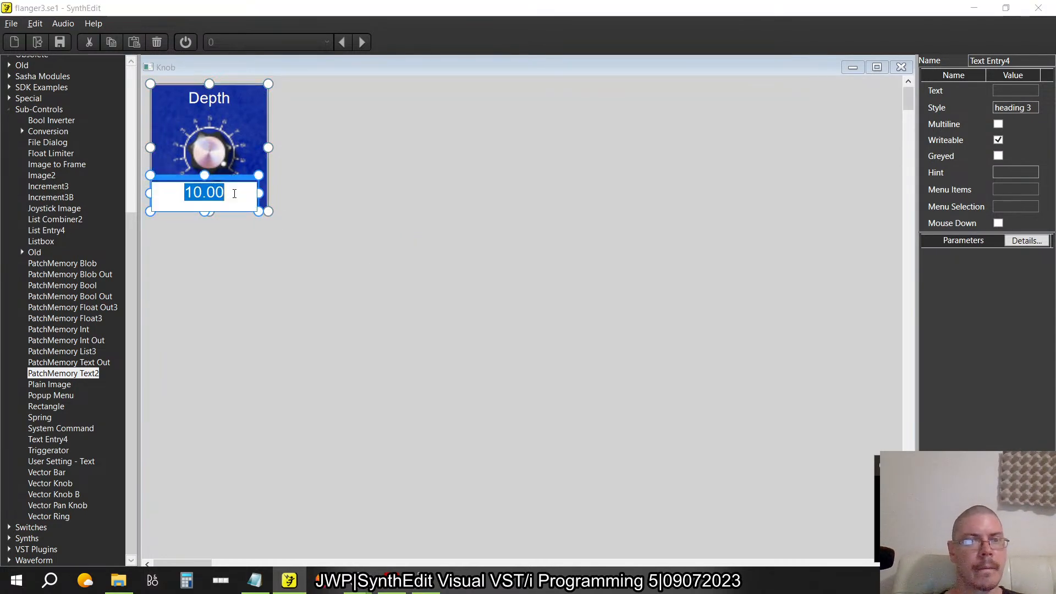
{"action": "left_click", "coordinate": [260, 196]}
{"action": "left_click_drag", "start_coordinate": [257, 196], "coordinate": [228, 201]}
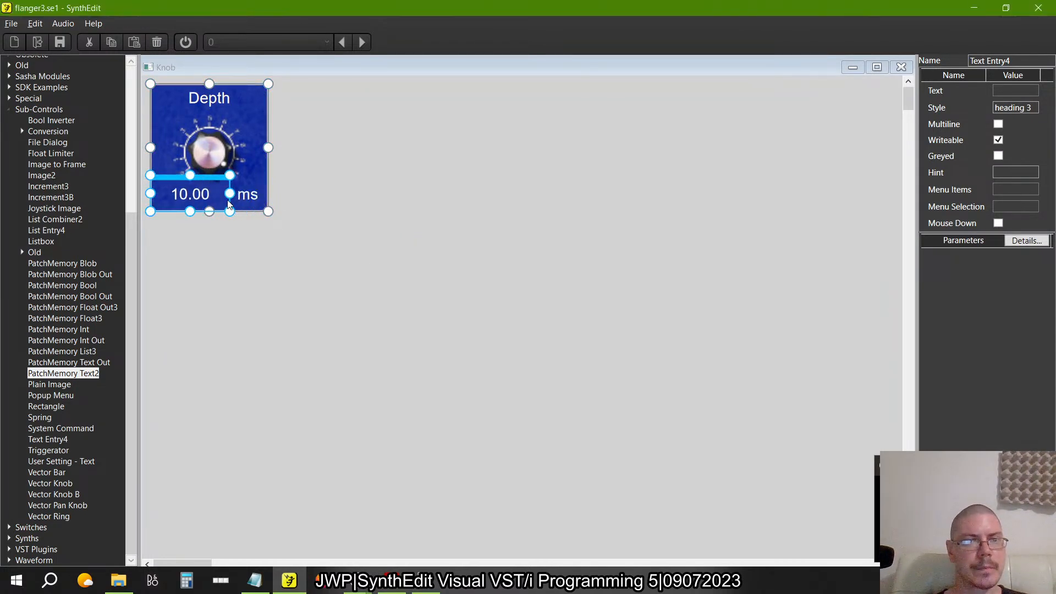
{"action": "key", "text": "alt+Tab"}
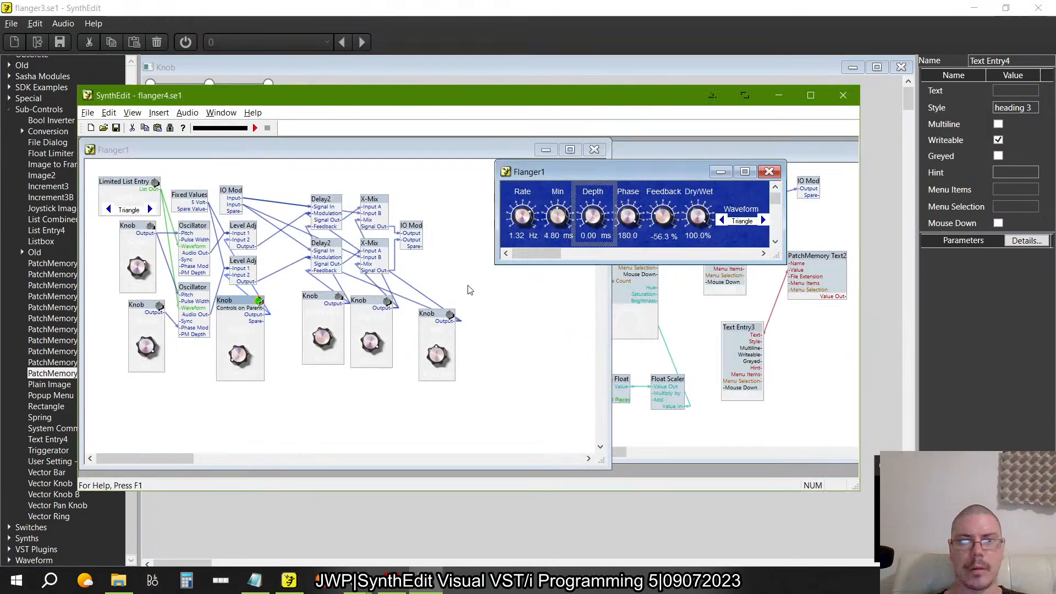
{"action": "key", "text": "alt+Tab"}
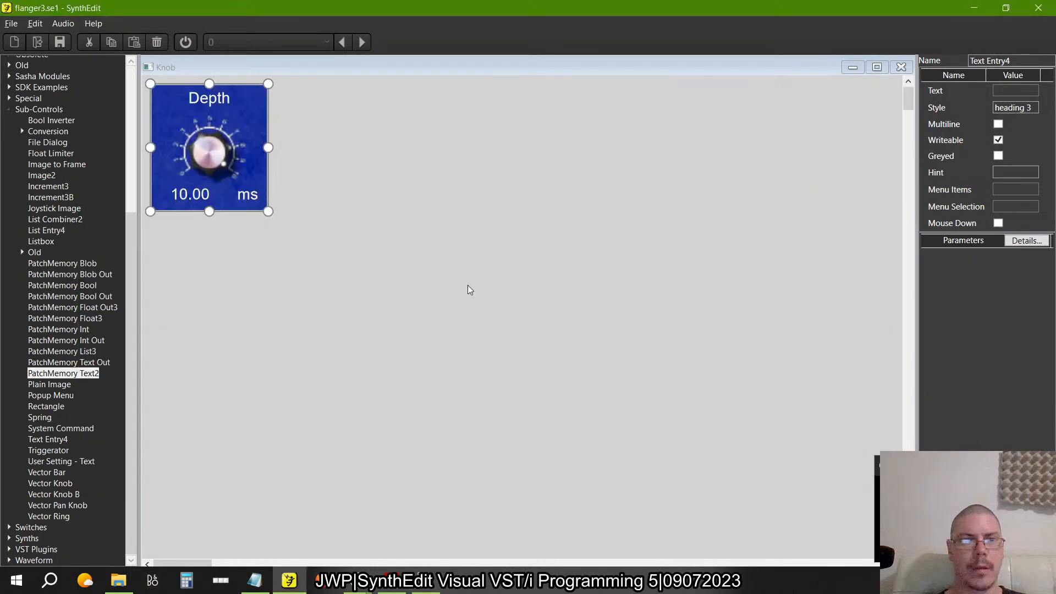
- Turn the knob to 0.00 to test the readout, and inset the left edge of the value readout's box
{"action": "left_click_drag", "start_coordinate": [205, 161], "coordinate": [306, 208]}
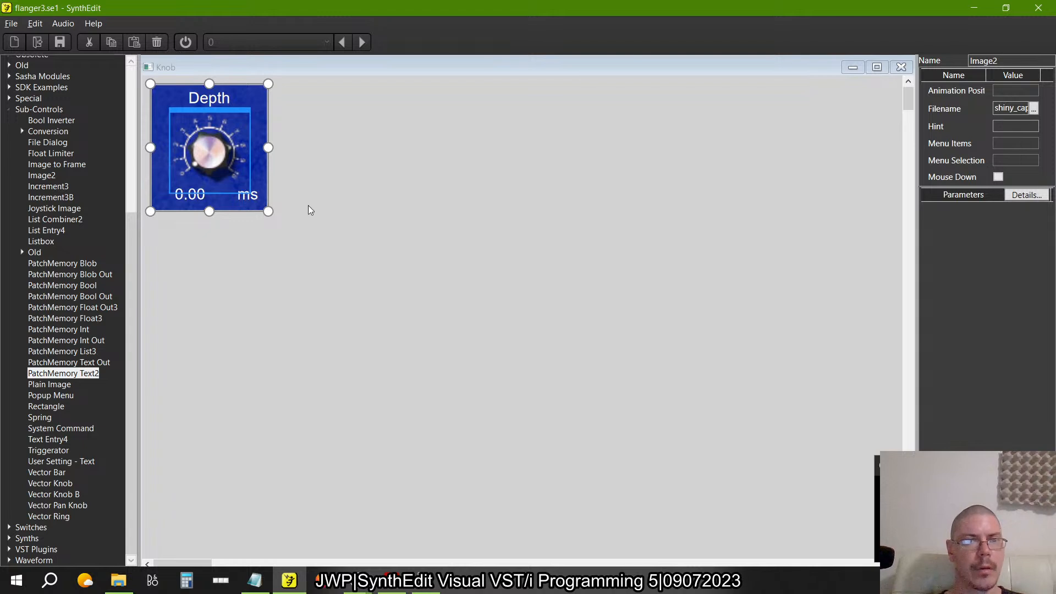
{"action": "left_click", "coordinate": [196, 197]}
{"action": "left_click", "coordinate": [165, 217]}
{"action": "left_click_drag", "start_coordinate": [150, 195], "coordinate": [159, 194]}
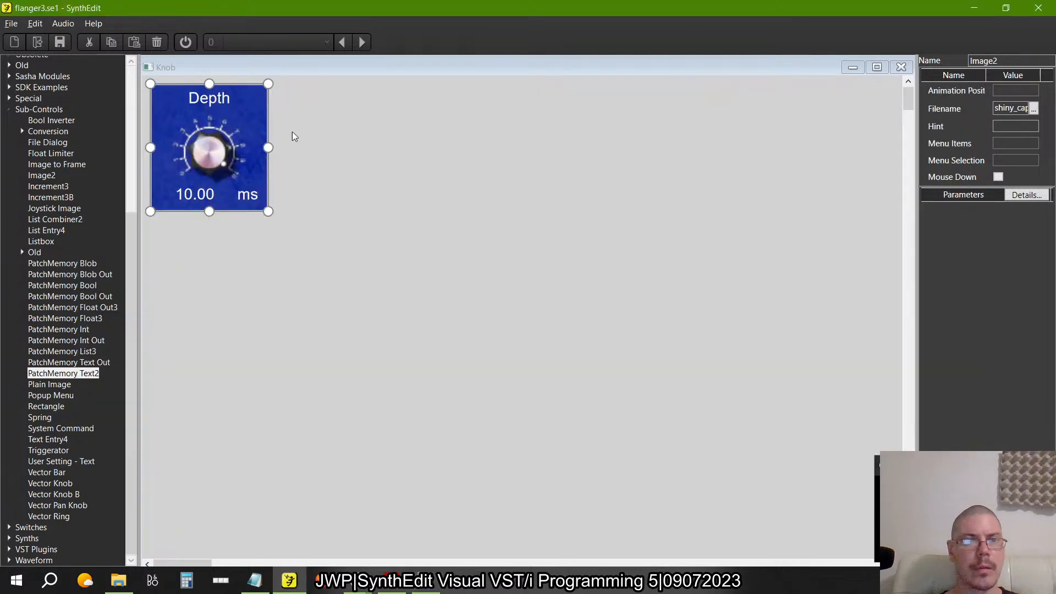
- Move the ms label slightly closer to the value so both readouts sit balanced beneath the knob
{"action": "left_click", "coordinate": [250, 195]}
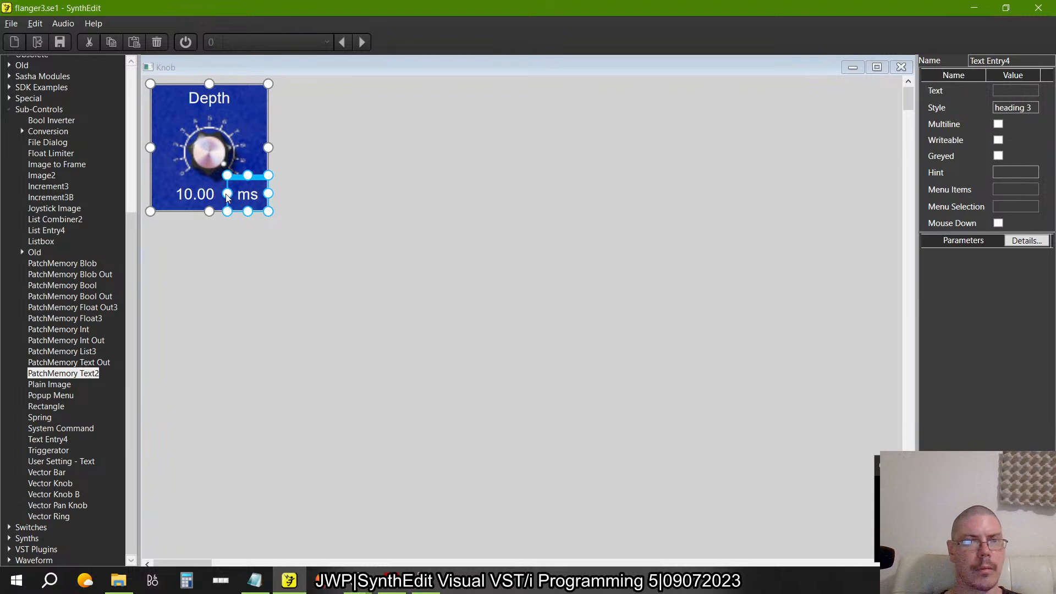
{"action": "left_click_drag", "start_coordinate": [225, 194], "coordinate": [256, 195]}
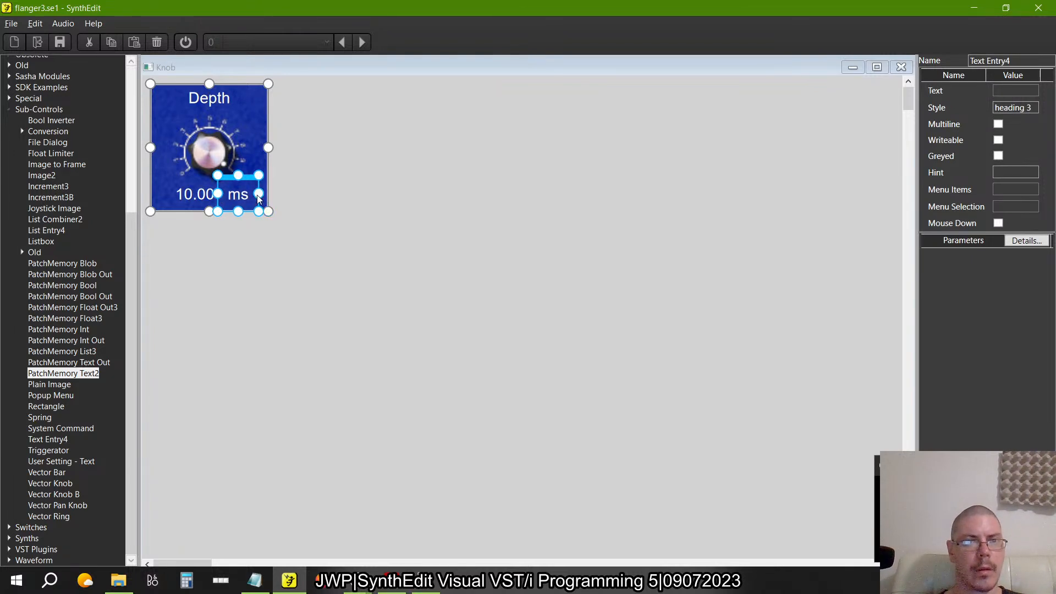
{"action": "left_click", "coordinate": [388, 308]}
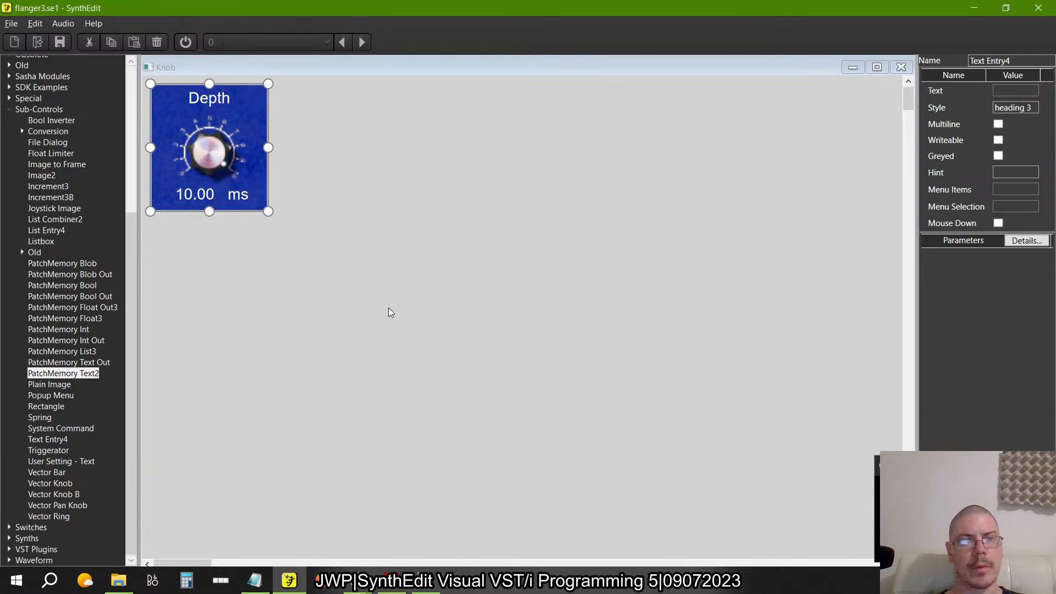
- Test the knob and its value readout, then close the knob's panel layout to return to the Reverb structure
{"action": "left_click_drag", "start_coordinate": [215, 157], "coordinate": [313, 93]}
{"action": "left_click", "coordinate": [199, 191]}
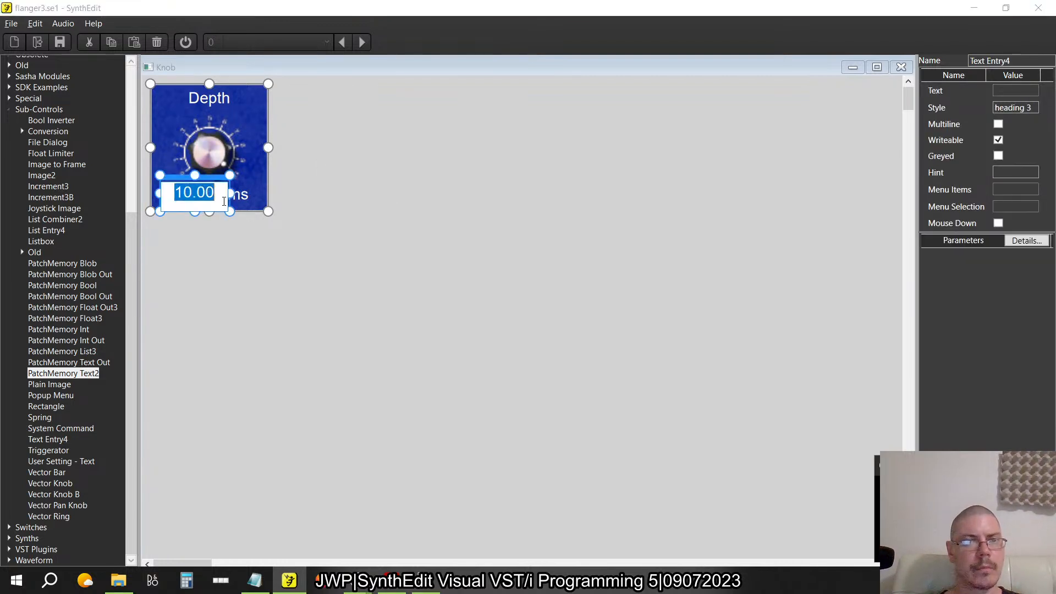
{"action": "left_click", "coordinate": [338, 226]}
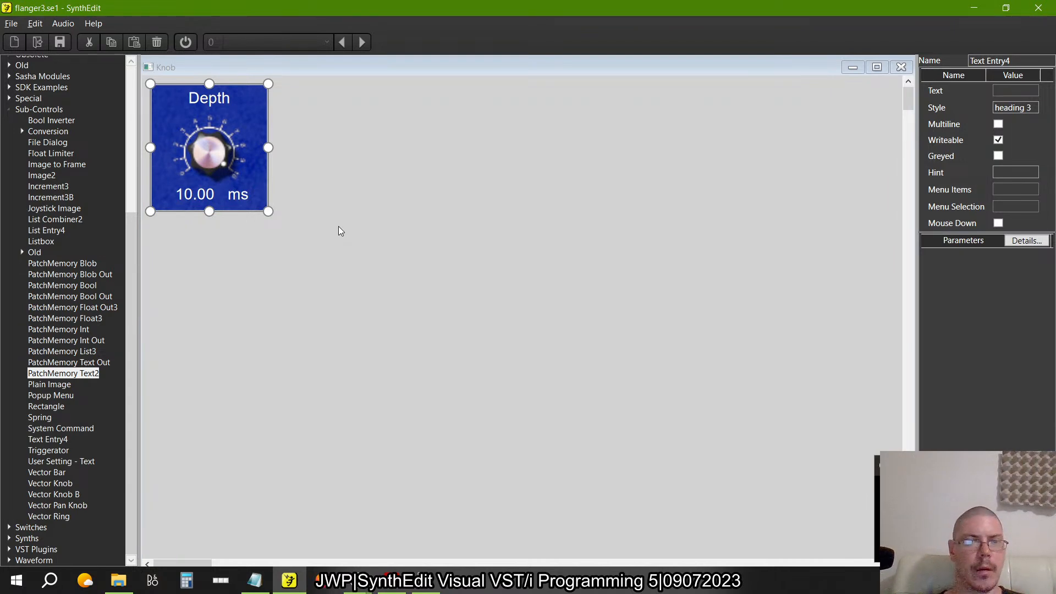
{"action": "scroll", "coordinate": [338, 226], "scroll_direction": "down", "scroll_amount": 3}
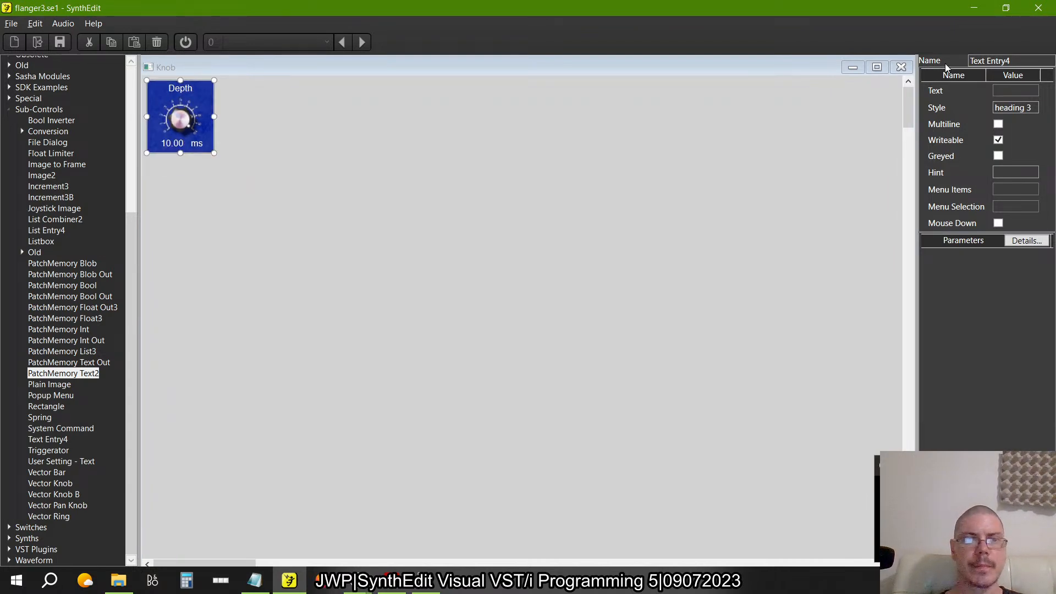
{"action": "left_click", "coordinate": [901, 67]}
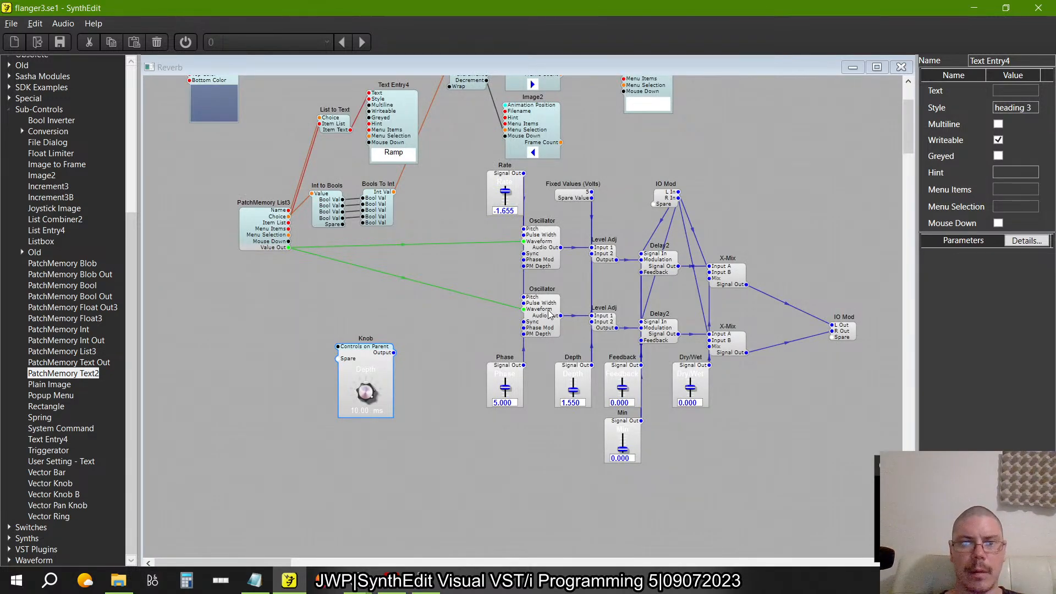
- Replace the old Depth slider by connecting the Knob's output to Input 2 of both Level Adj modules and deleting the slider
{"action": "left_click_drag", "start_coordinate": [574, 370], "coordinate": [410, 299]}
{"action": "left_click_drag", "start_coordinate": [392, 353], "coordinate": [483, 335]}
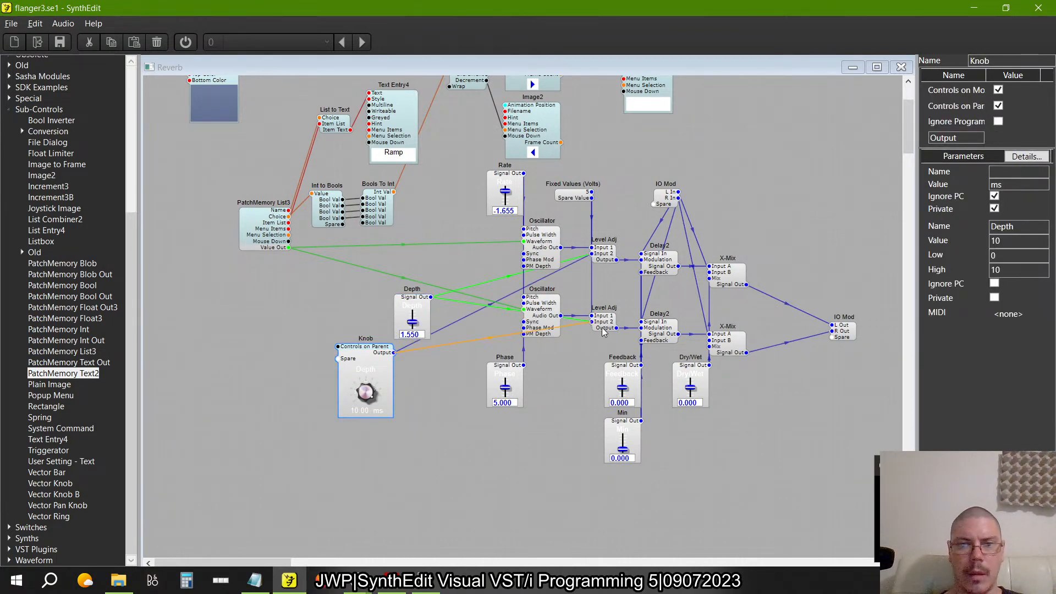
{"action": "left_click_drag", "start_coordinate": [603, 330], "coordinate": [599, 323]}
{"action": "left_click", "coordinate": [413, 298]}
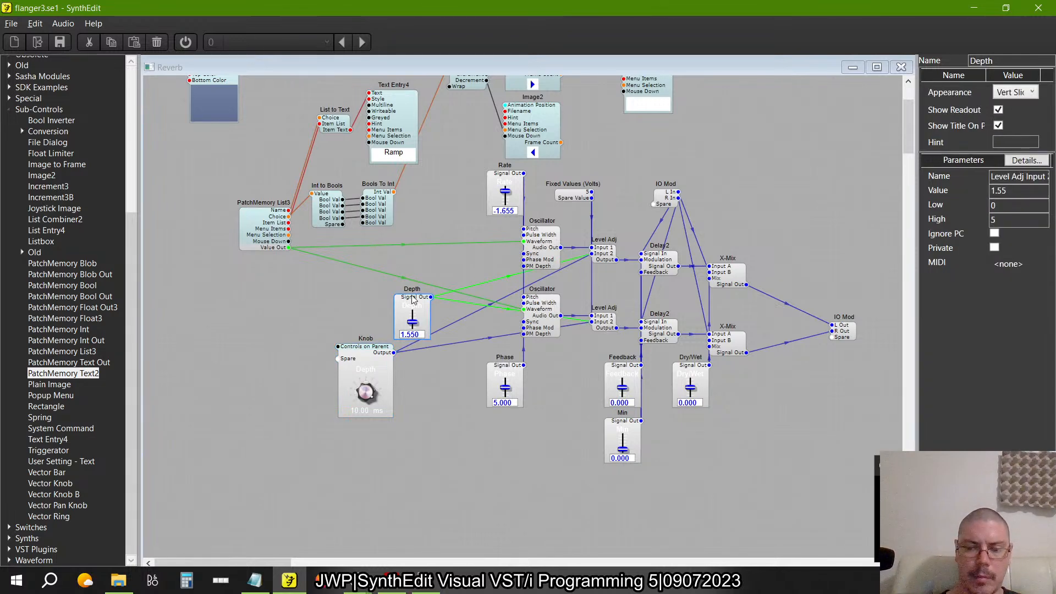
{"action": "key", "text": "Delete"}
{"action": "right_click", "coordinate": [361, 287]}
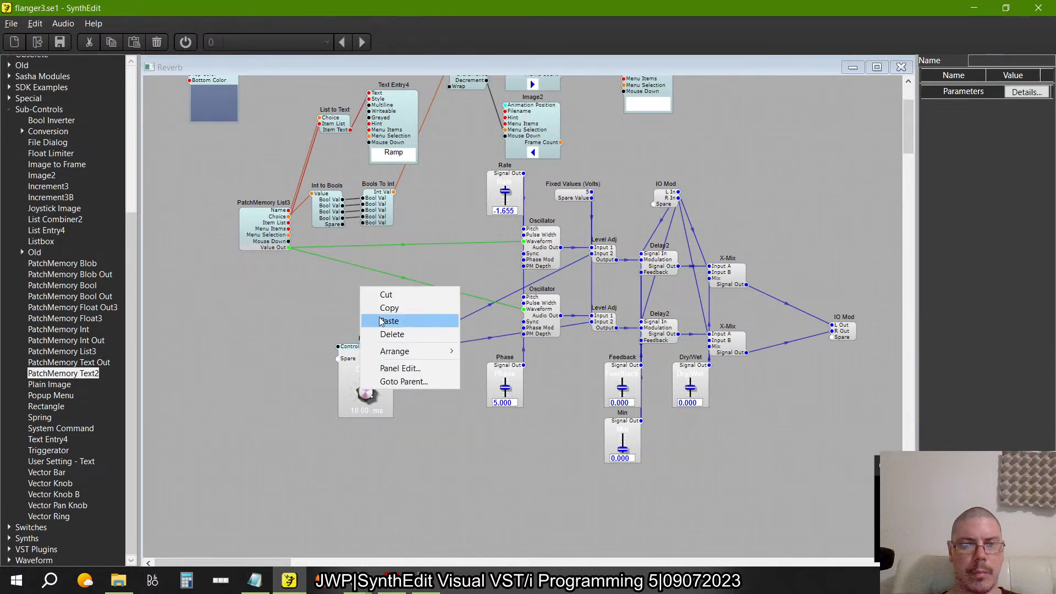
- Open the Reverb panel layout and move the translucent rectangle off the blue background, well clear to its right
{"action": "left_click", "coordinate": [400, 367]}
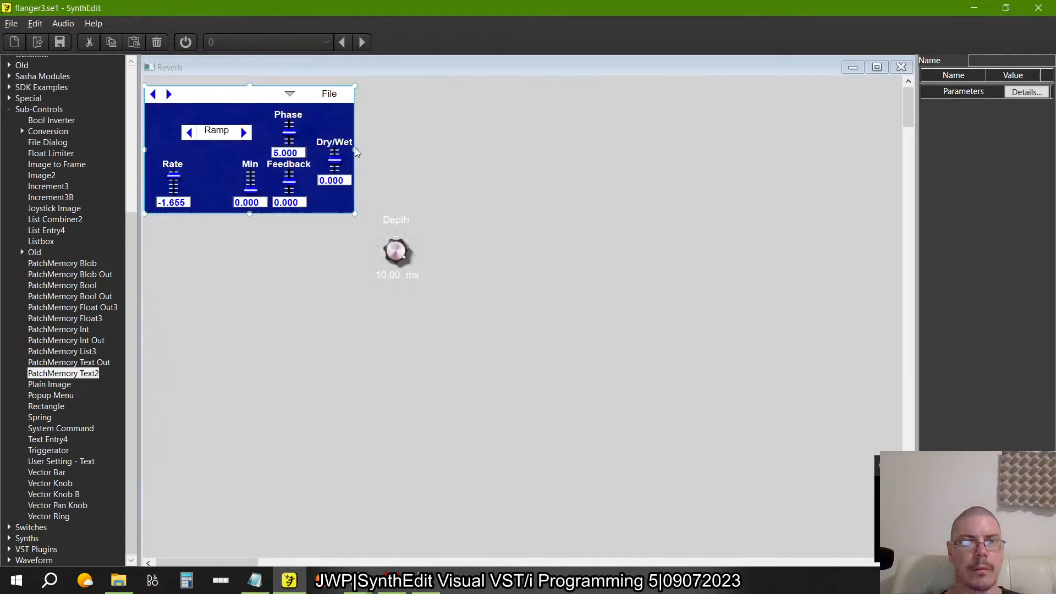
{"action": "left_click_drag", "start_coordinate": [356, 152], "coordinate": [877, 251]}
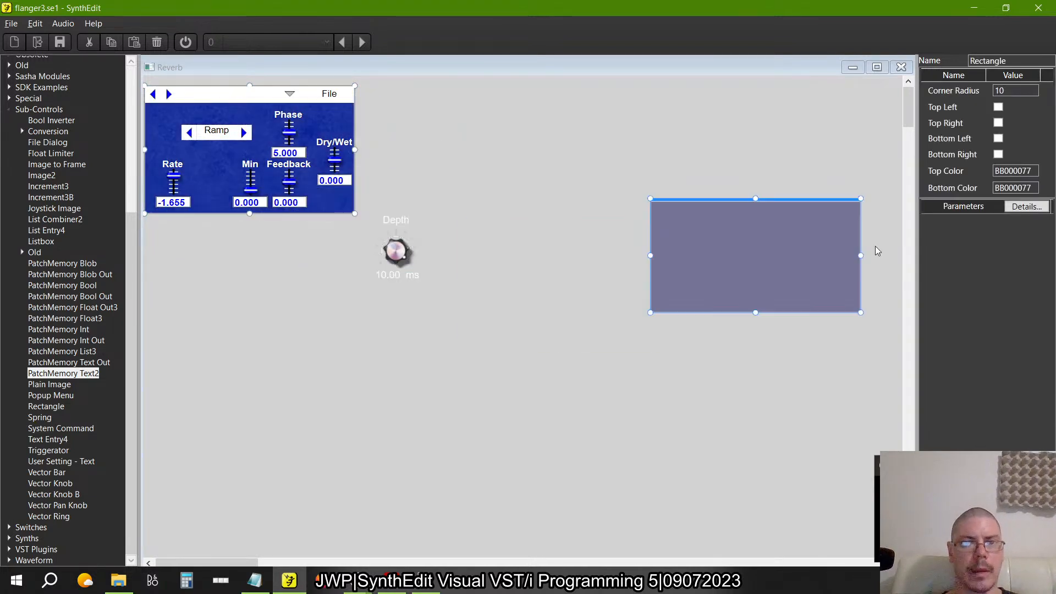
- Widen the panel's blue background to the right and place the Depth knob on the added area
{"action": "left_click", "coordinate": [398, 223]}
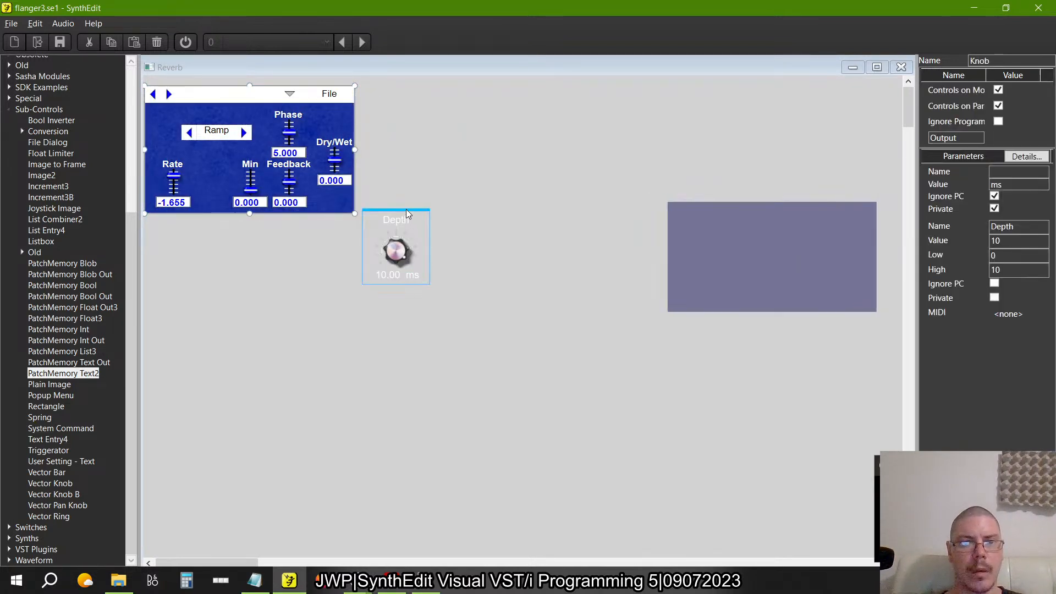
{"action": "left_click_drag", "start_coordinate": [408, 214], "coordinate": [344, 264]}
{"action": "left_click_drag", "start_coordinate": [355, 149], "coordinate": [628, 146]}
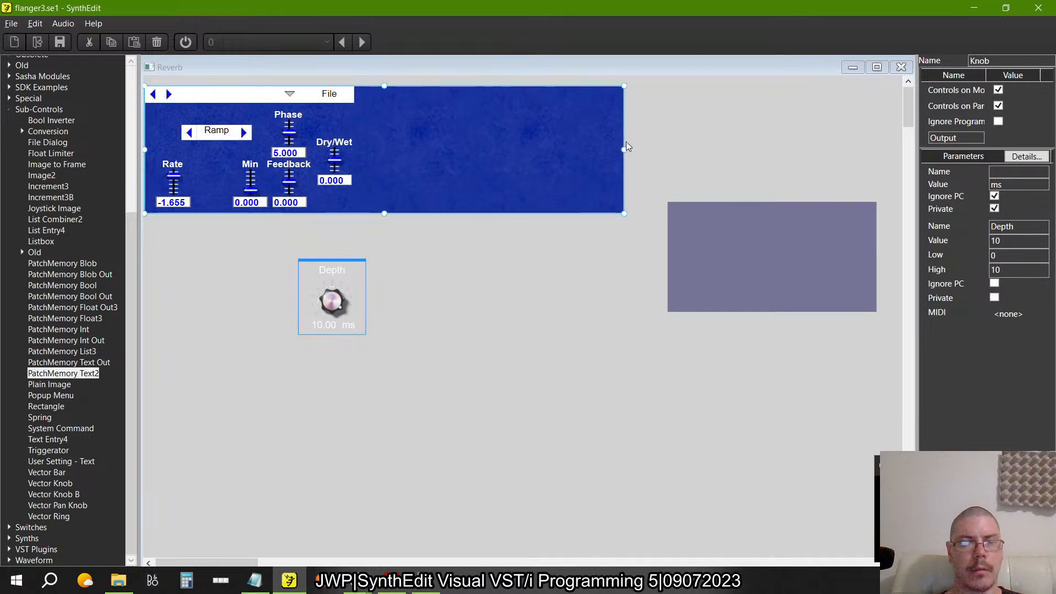
{"action": "left_click_drag", "start_coordinate": [348, 269], "coordinate": [428, 116]}
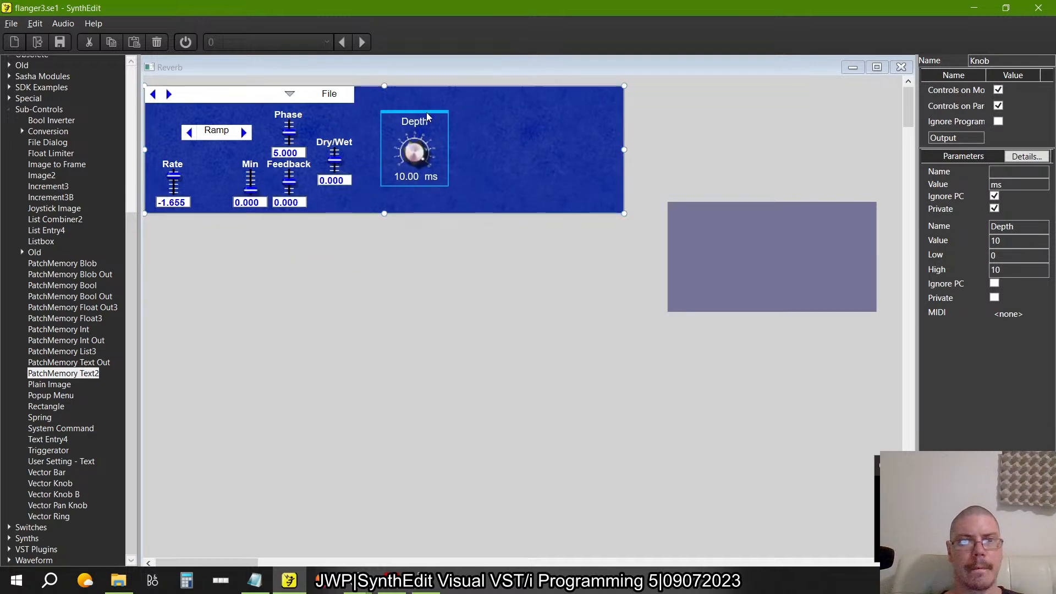
- Compare the panel with the Flanger1 panel in flanger4.se1, then close and reopen the Reverb panel layout
{"action": "key", "text": "alt+Tab"}
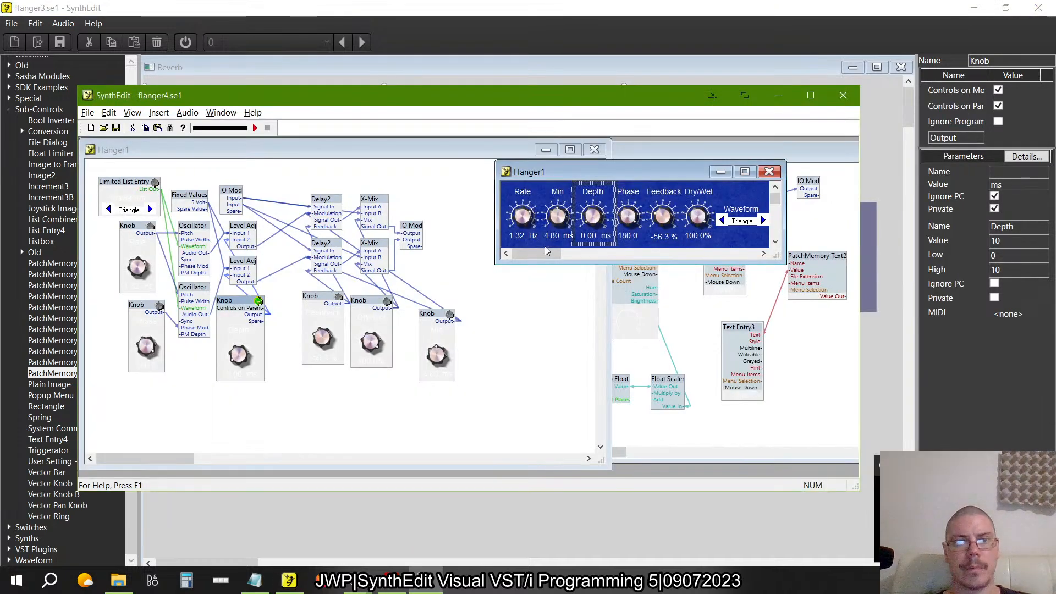
{"action": "key", "text": "alt+Tab"}
{"action": "key", "text": "alt+Tab"}
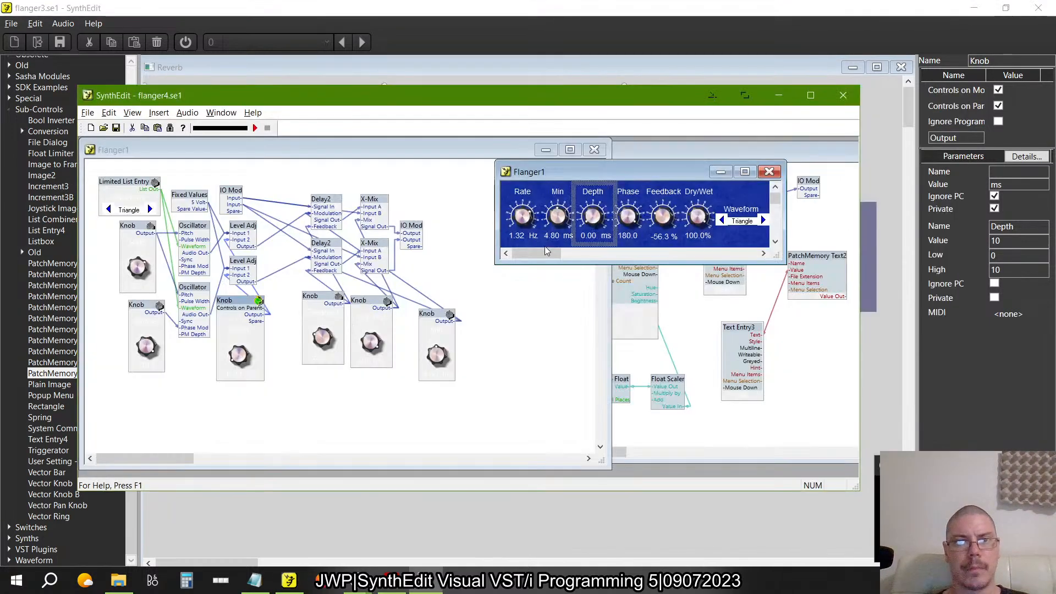
{"action": "left_click", "coordinate": [731, 51]}
{"action": "left_click", "coordinate": [901, 67]}
{"action": "right_click", "coordinate": [434, 239]}
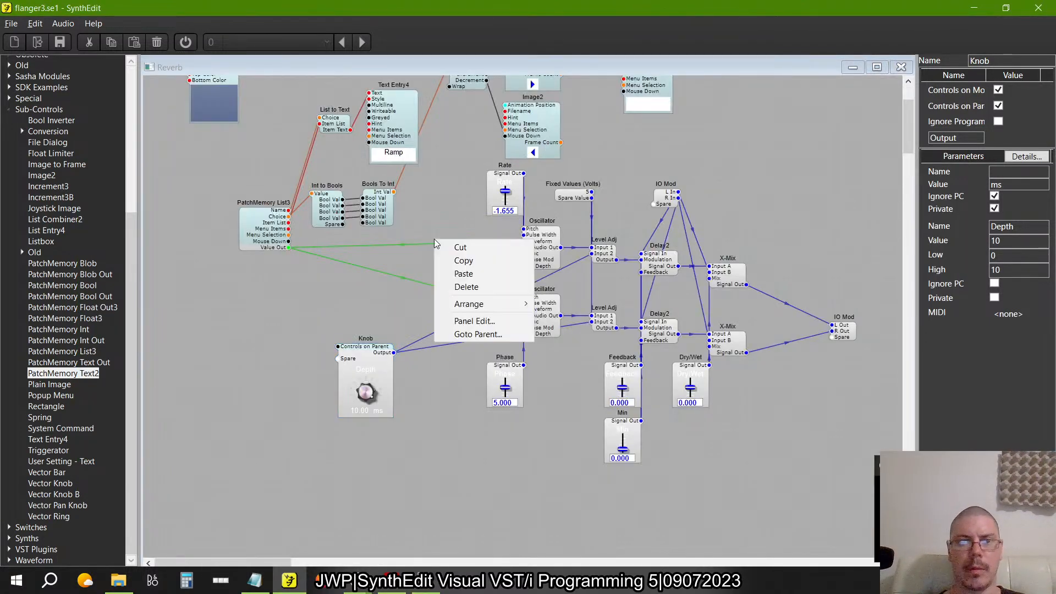
{"action": "left_click", "coordinate": [460, 321]}
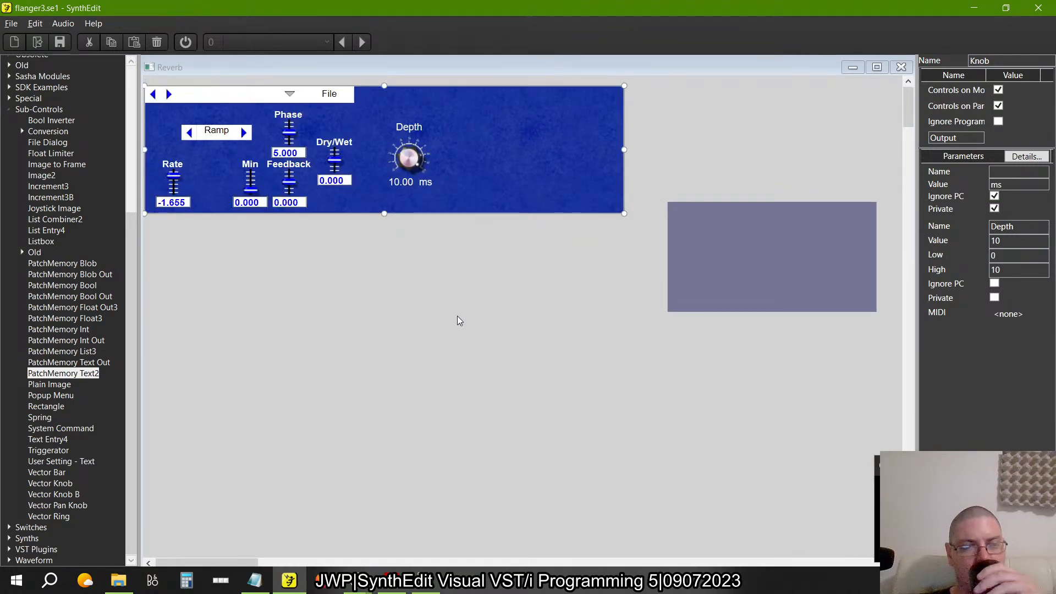
{"action": "left_click", "coordinate": [8, 109]}
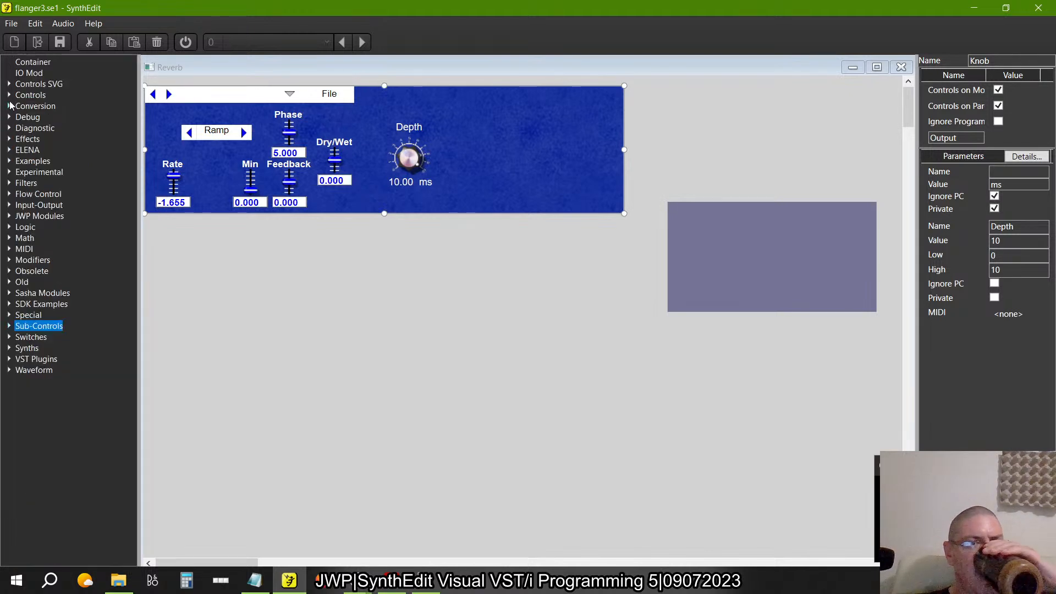
{"action": "left_click", "coordinate": [8, 95]}
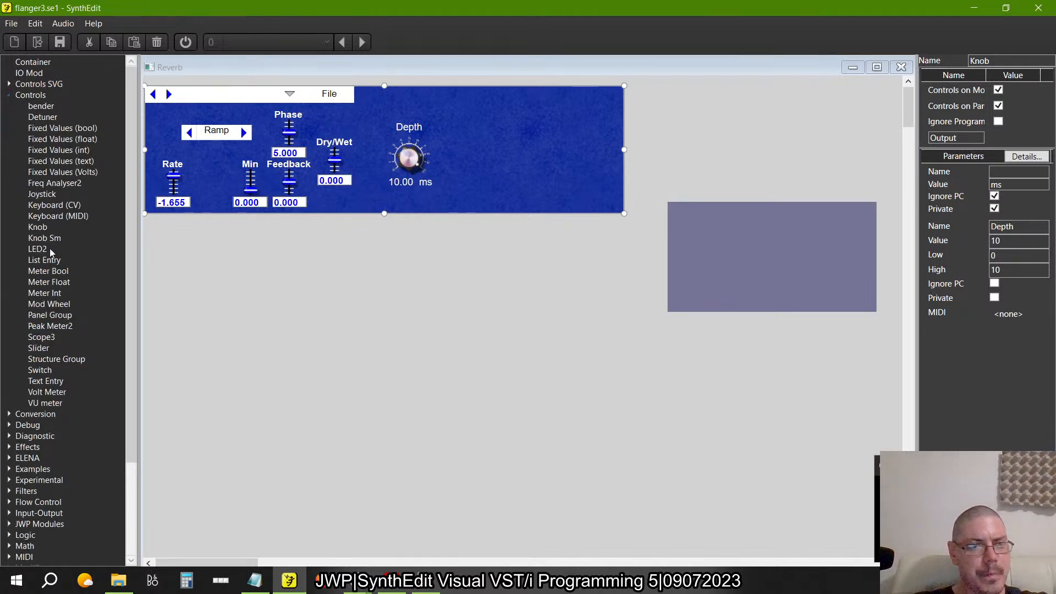
{"action": "left_click_drag", "start_coordinate": [45, 237], "coordinate": [318, 305]}
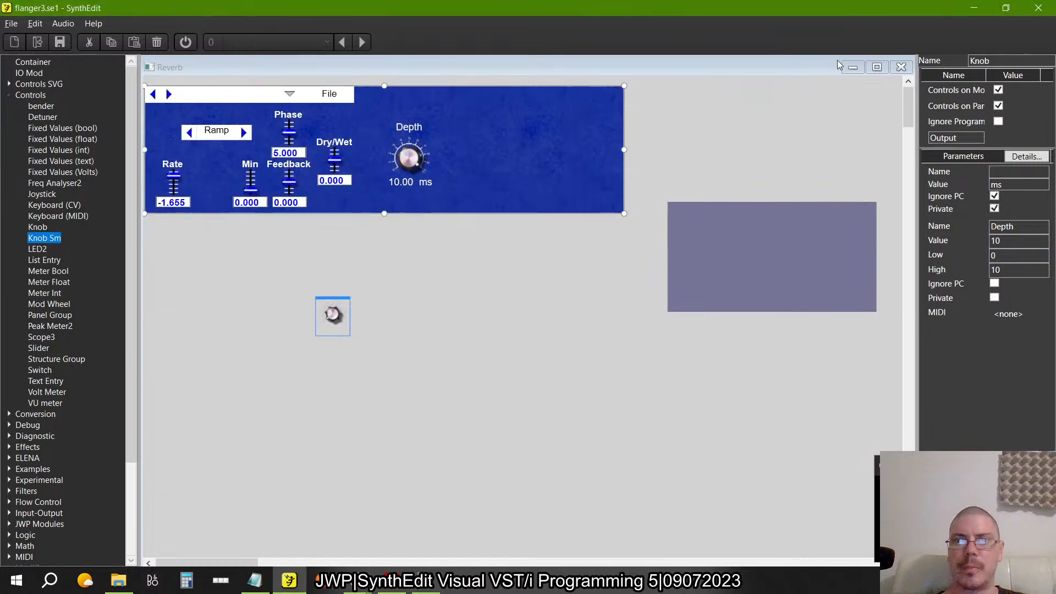
{"action": "left_click", "coordinate": [900, 70]}
{"action": "left_click", "coordinate": [420, 425]}
{"action": "left_click", "coordinate": [265, 154]}
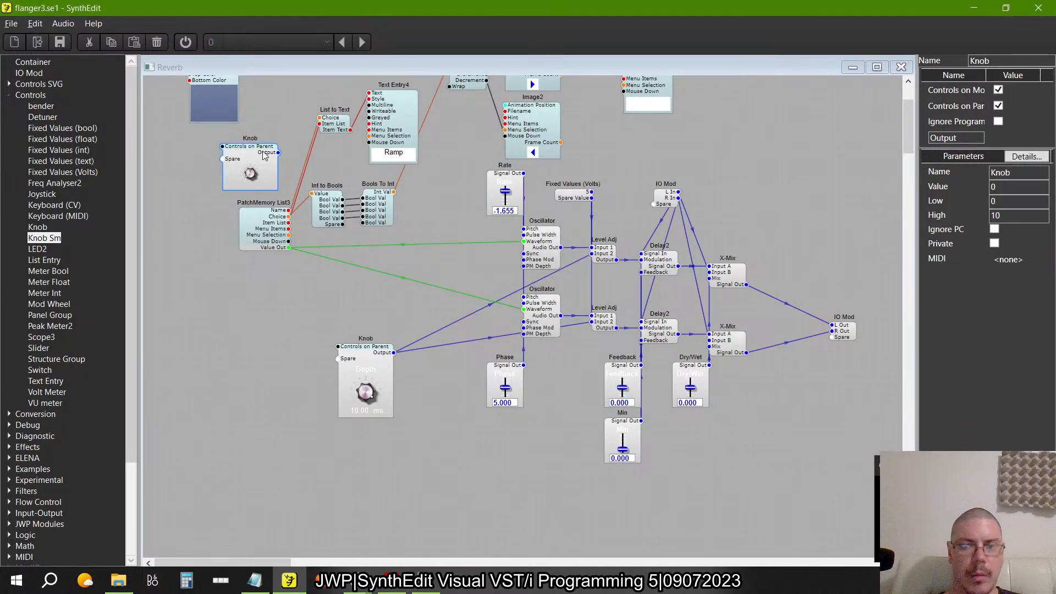
{"action": "key", "text": "Delete"}
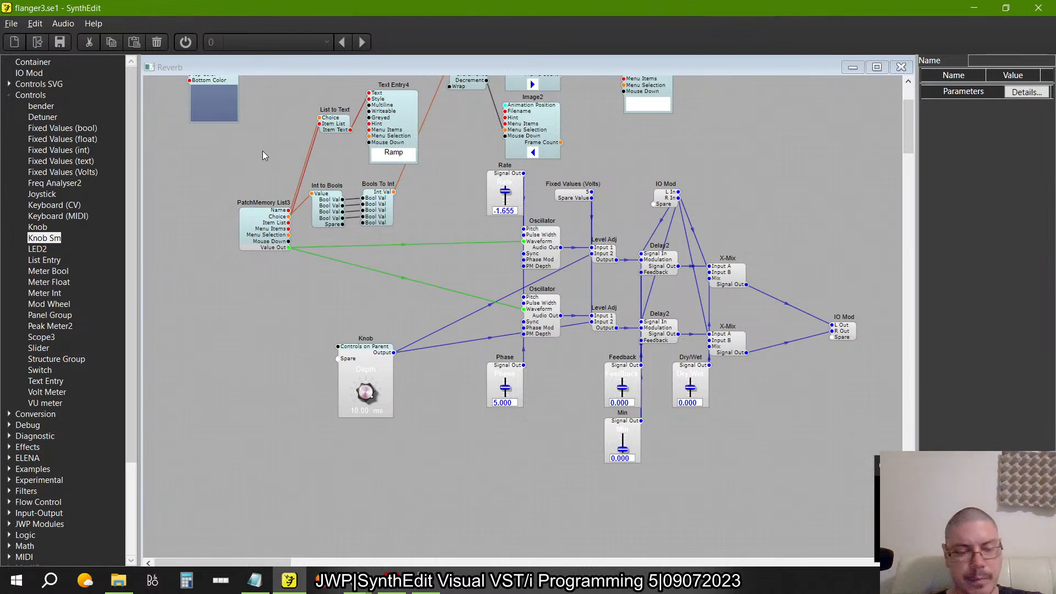
- Switch to flanger4.se1 and turn the Min knob up to 10.00 ms to check its range against Depth
{"action": "key", "text": "alt+Tab"}
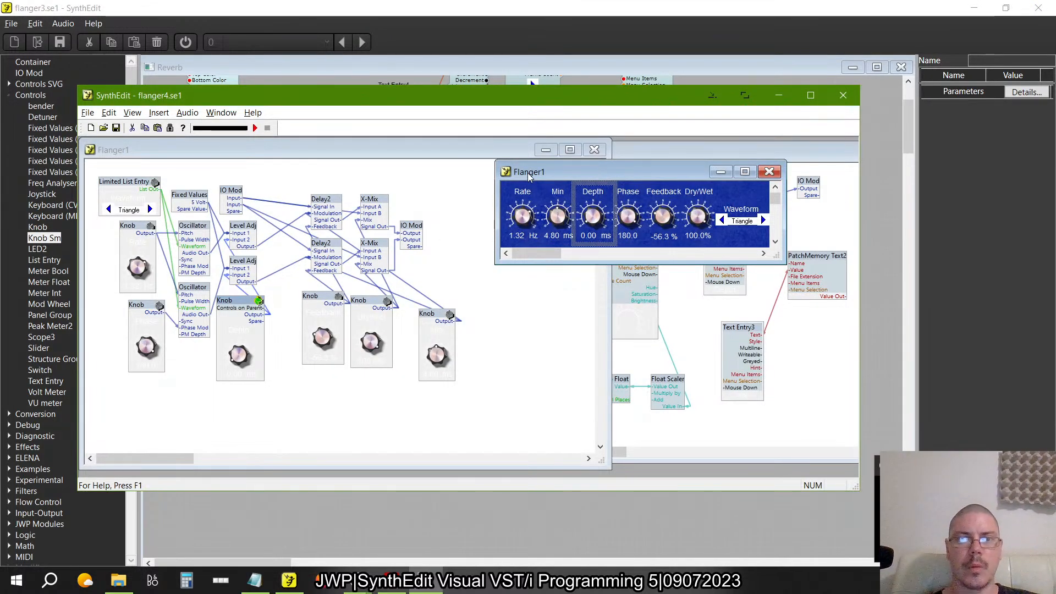
{"action": "left_click_drag", "start_coordinate": [557, 217], "coordinate": [556, 170]}
{"action": "left_click_drag", "start_coordinate": [592, 216], "coordinate": [533, 125]}
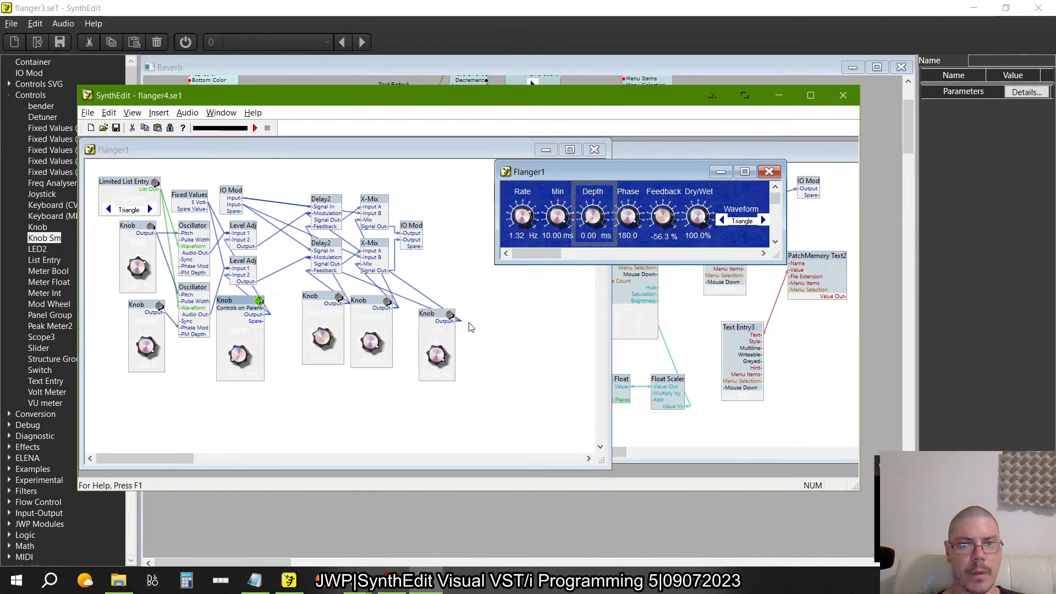
- Open the internal structure of flanger4's Min knob and unlock it for inspection
{"action": "left_click", "coordinate": [432, 319]}
{"action": "double_click", "coordinate": [431, 319]}
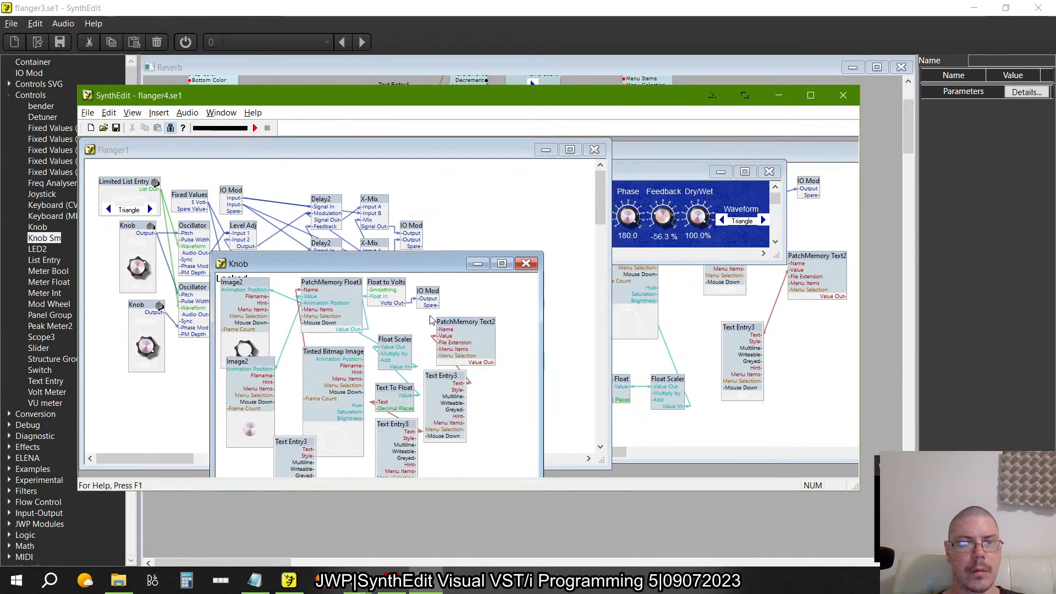
{"action": "left_click_drag", "start_coordinate": [432, 253], "coordinate": [545, 160]}
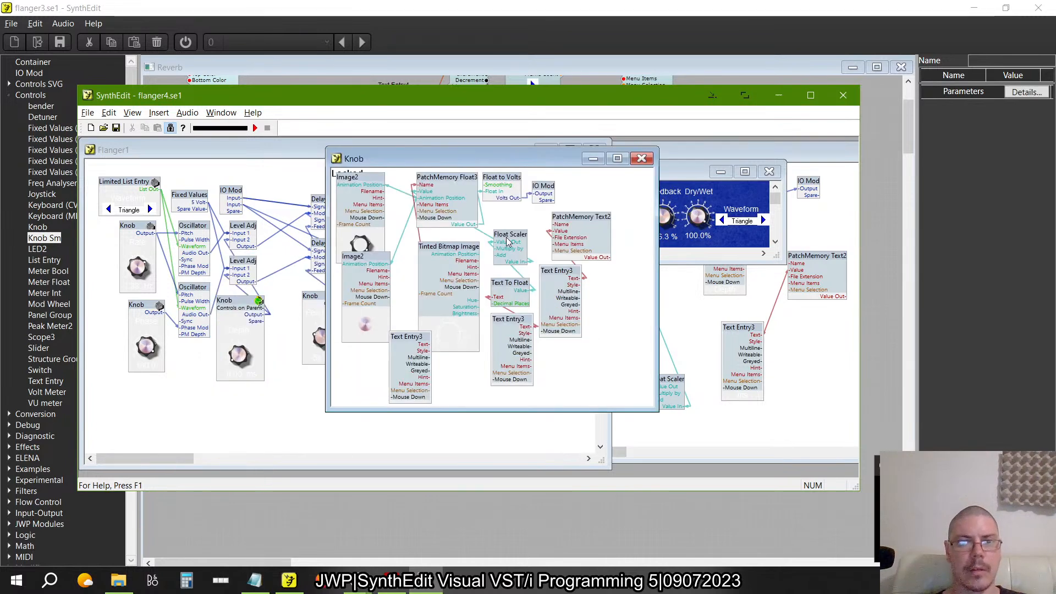
{"action": "left_click", "coordinate": [170, 128]}
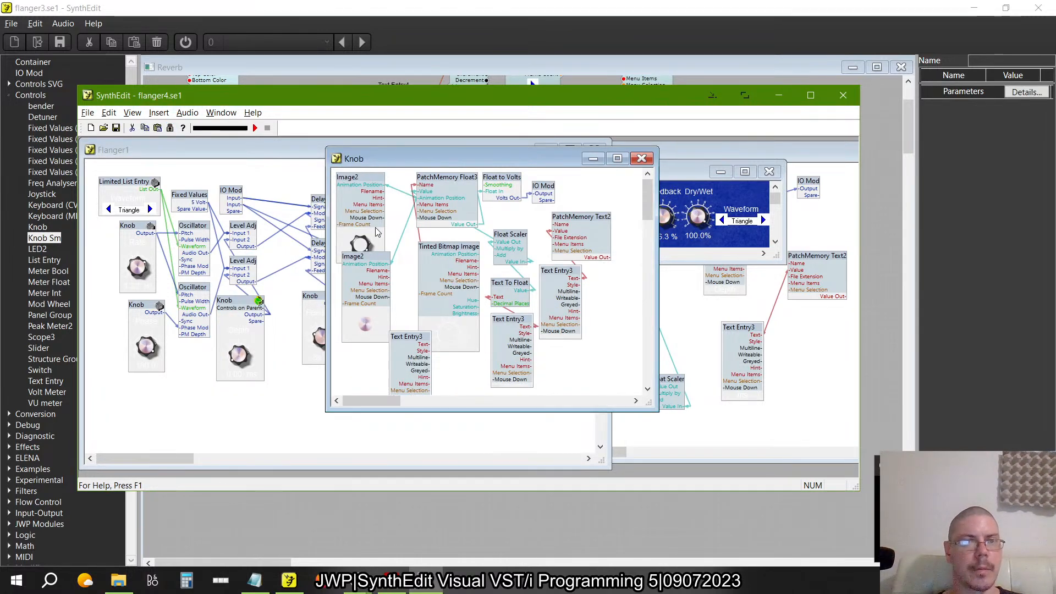
- Examine the Float Scaler's automation settings and properties inside the Min knob
{"action": "right_click", "coordinate": [517, 235]}
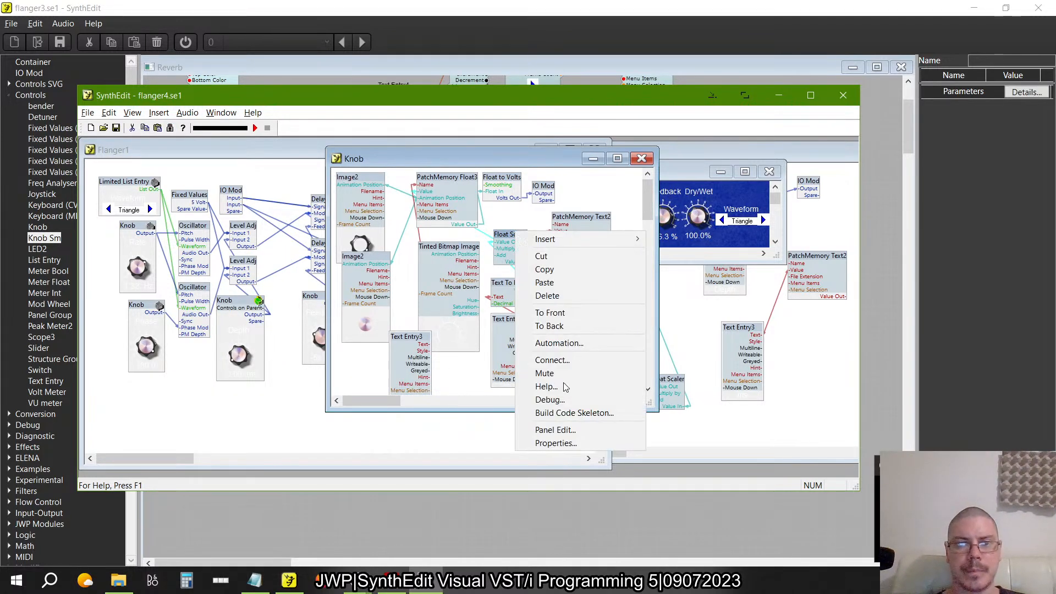
{"action": "left_click", "coordinate": [558, 348]}
{"action": "left_click", "coordinate": [709, 311]}
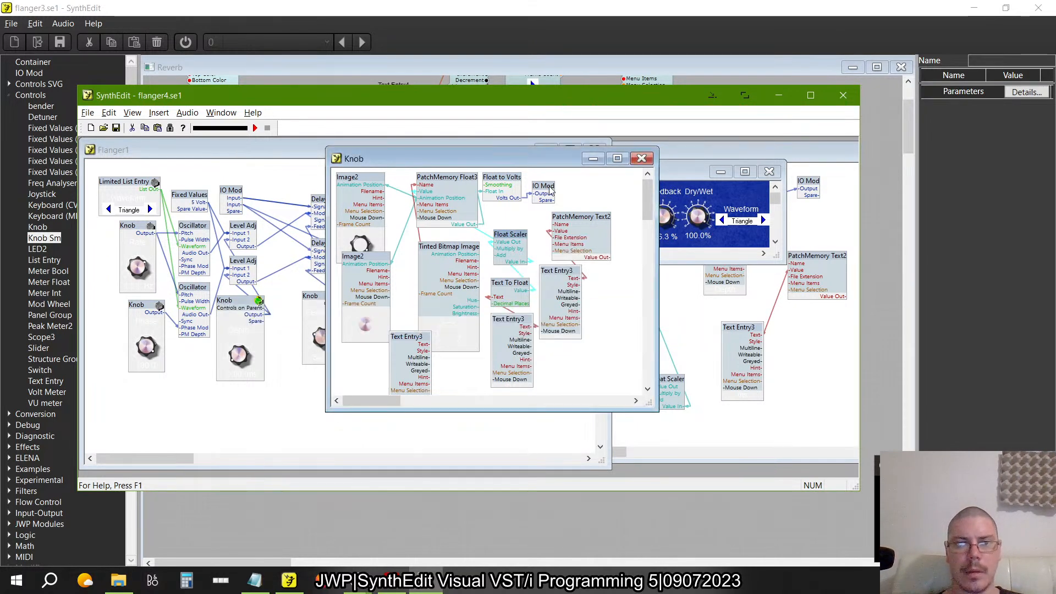
{"action": "right_click", "coordinate": [513, 242]}
{"action": "left_click", "coordinate": [552, 453]}
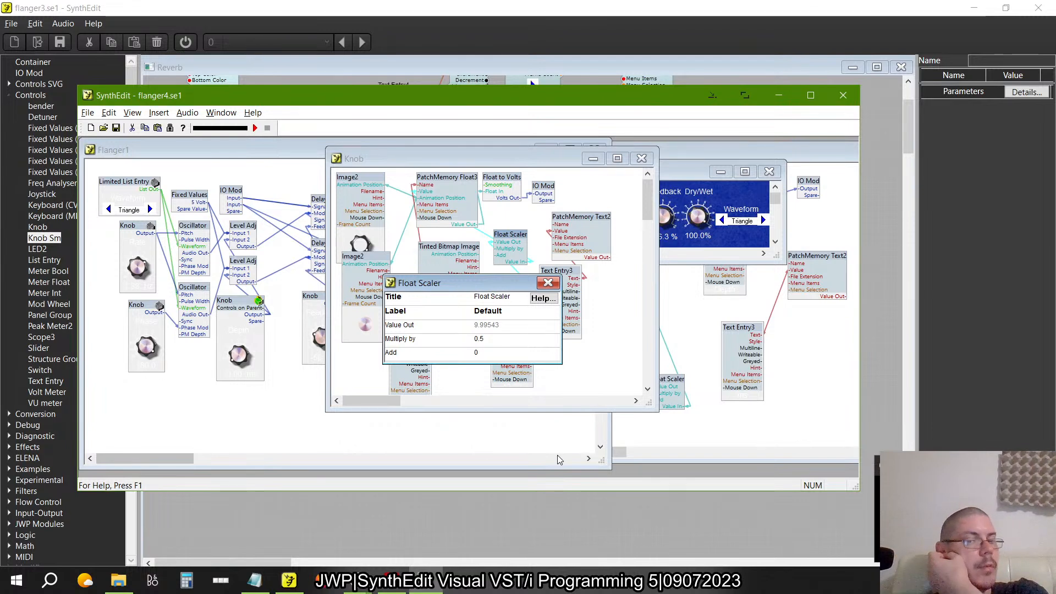
{"action": "left_click", "coordinate": [548, 282]}
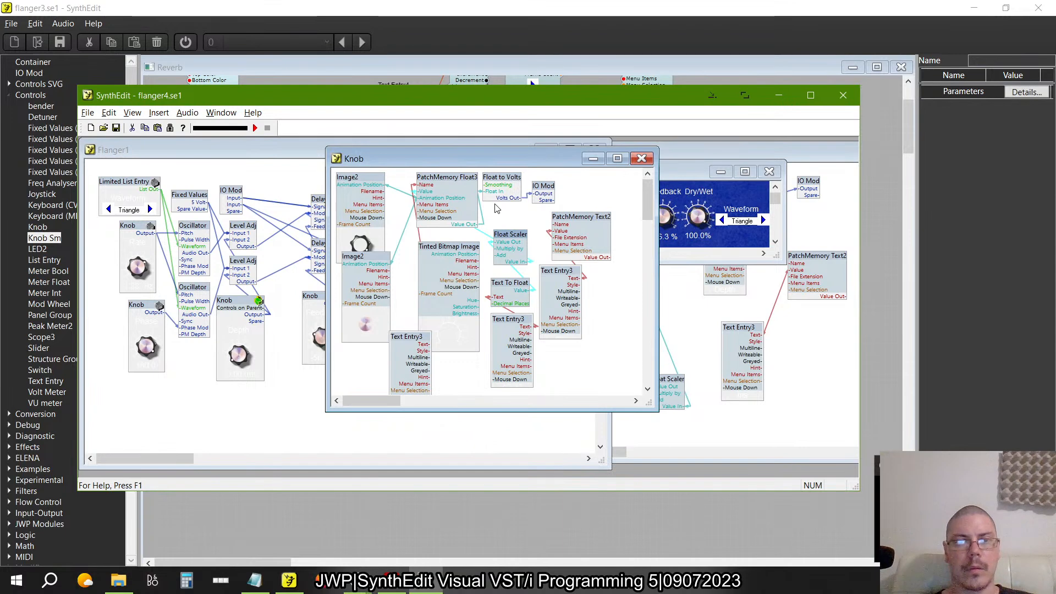
- Examine the automation settings of the PatchMemory Float3 module inside the Min knob
{"action": "right_click", "coordinate": [456, 207]}
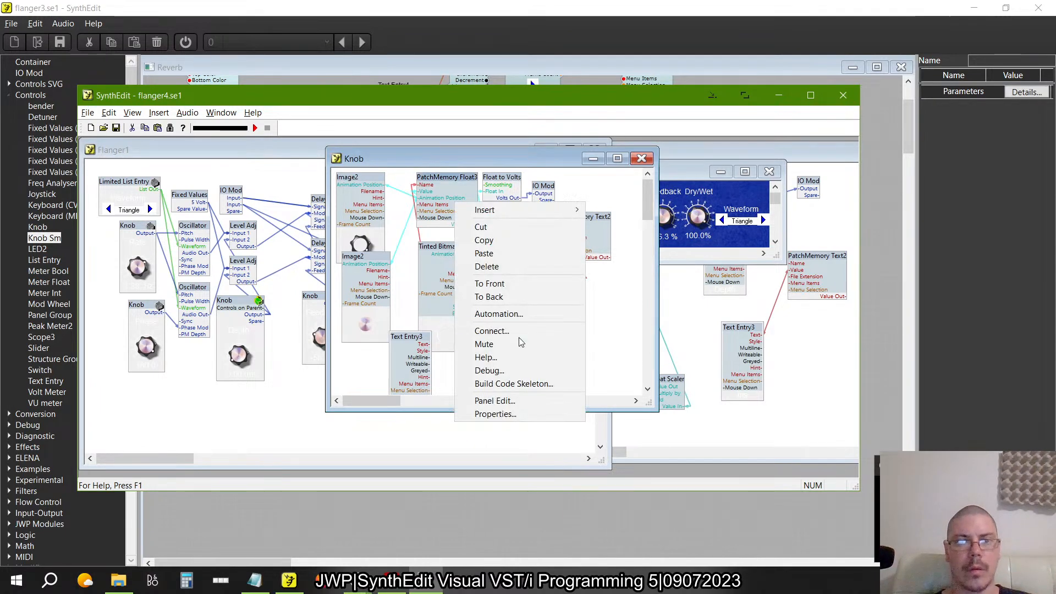
{"action": "left_click", "coordinate": [498, 314]}
{"action": "left_click", "coordinate": [710, 302]}
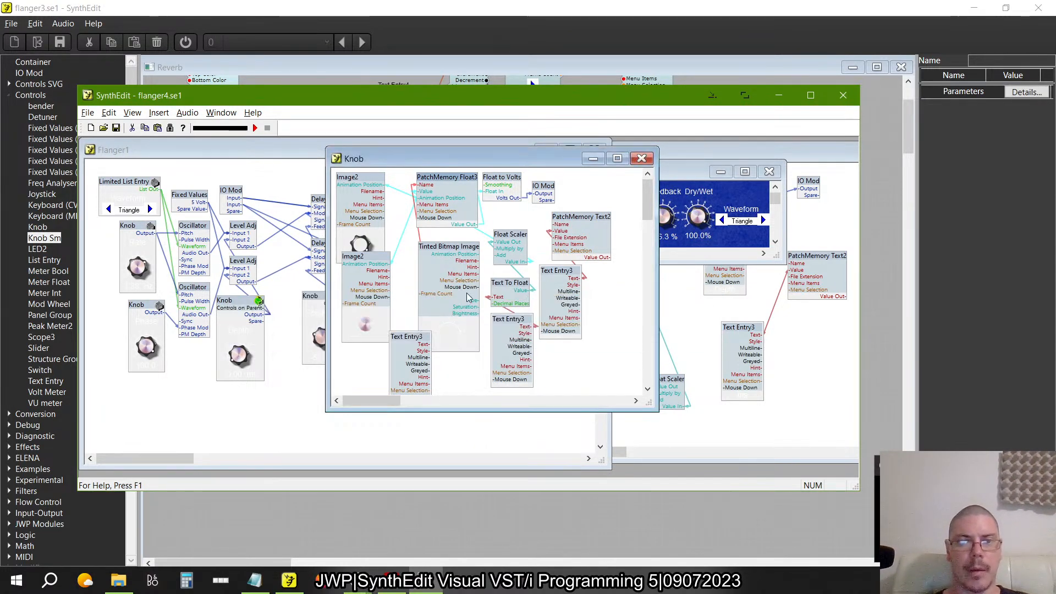
- Switch back to flanger3.se1, duplicate the Depth knob beneath the original, and name the copy's parameter Min
{"action": "key", "text": "alt+Tab"}
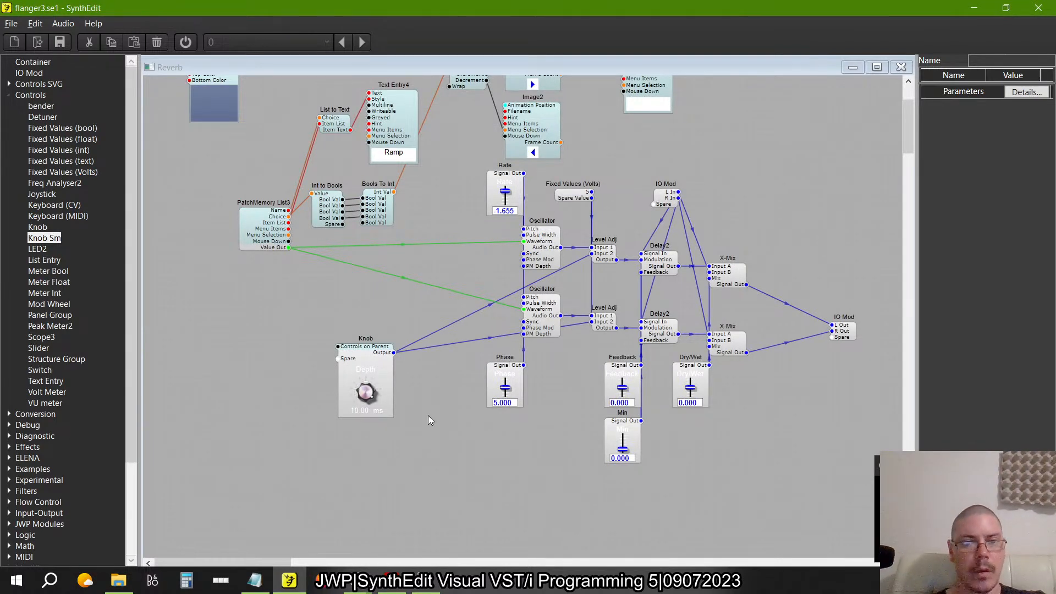
{"action": "left_click", "coordinate": [363, 349]}
{"action": "key", "text": "ctrl+c"}
{"action": "key", "text": "ctrl+v"}
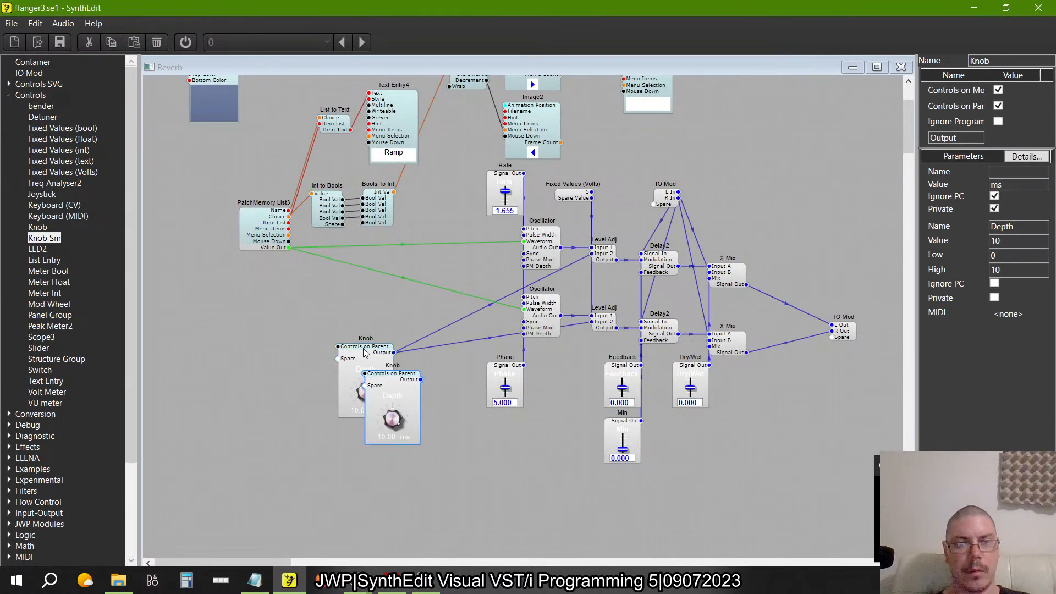
{"action": "left_click_drag", "start_coordinate": [402, 382], "coordinate": [378, 445]}
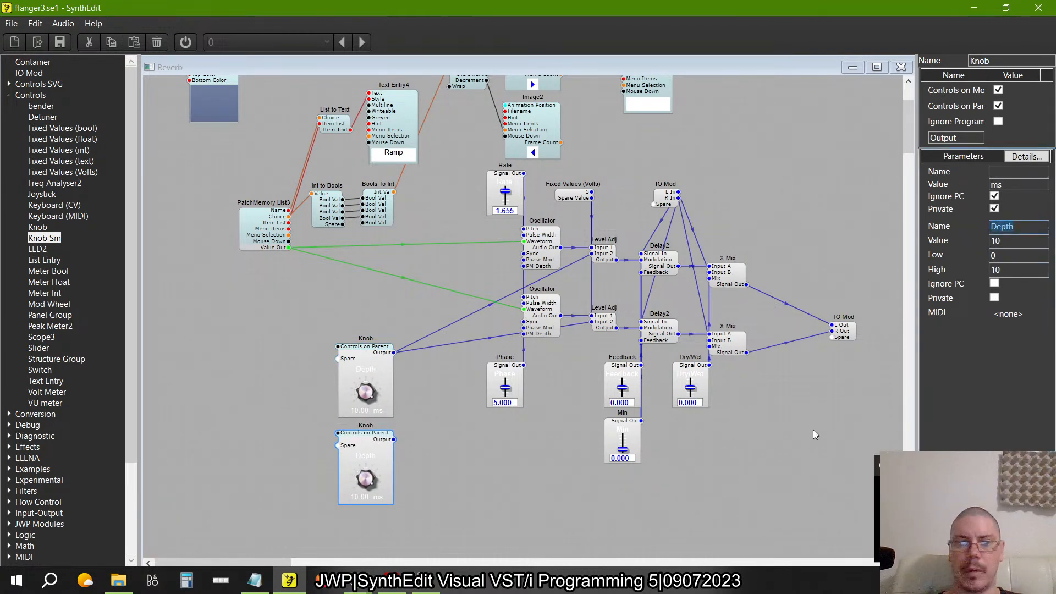
{"action": "type", "text": "Min"}
{"action": "key", "text": "Tab"}
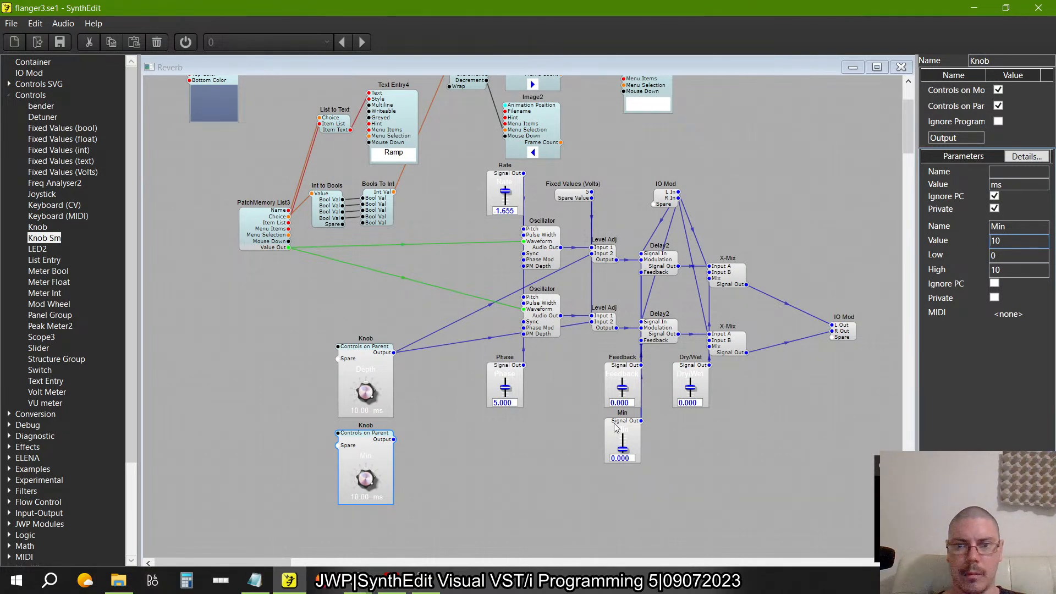
- Replace the Min slider by connecting the Min knob's output to Modulation on both Delay2 modules and deleting the slider
{"action": "left_click_drag", "start_coordinate": [614, 424], "coordinate": [360, 289]}
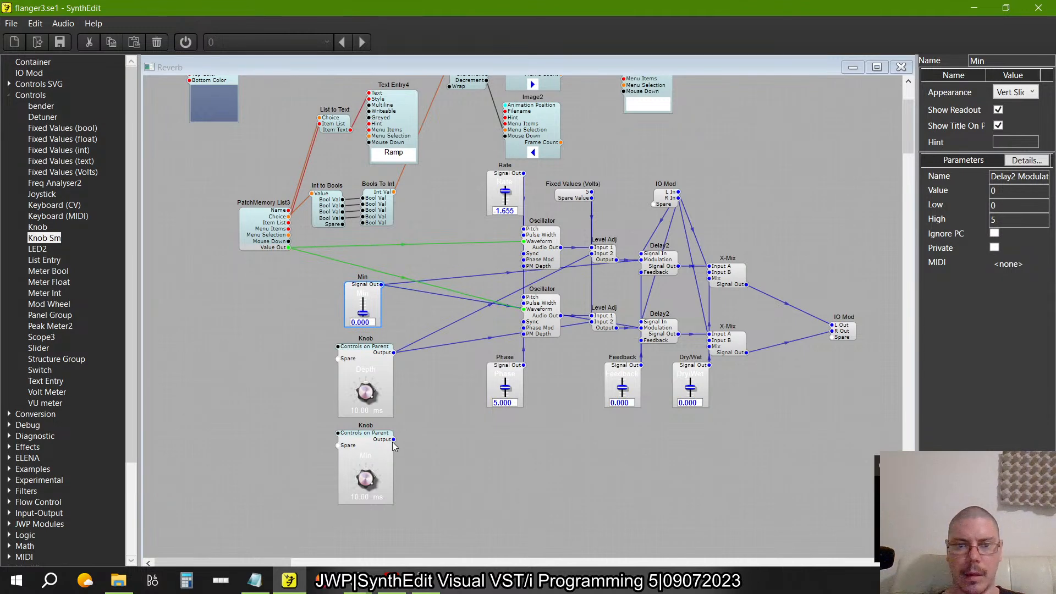
{"action": "left_click_drag", "start_coordinate": [394, 440], "coordinate": [642, 272]}
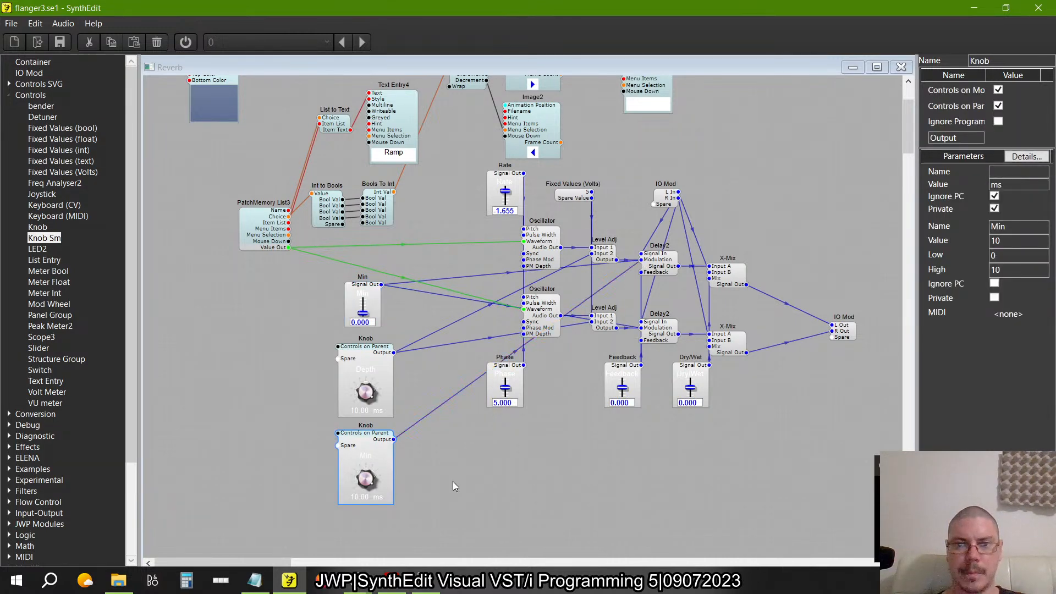
{"action": "left_click_drag", "start_coordinate": [394, 439], "coordinate": [641, 340]}
{"action": "left_click_drag", "start_coordinate": [366, 288], "coordinate": [309, 268]}
{"action": "key", "text": "Delete"}
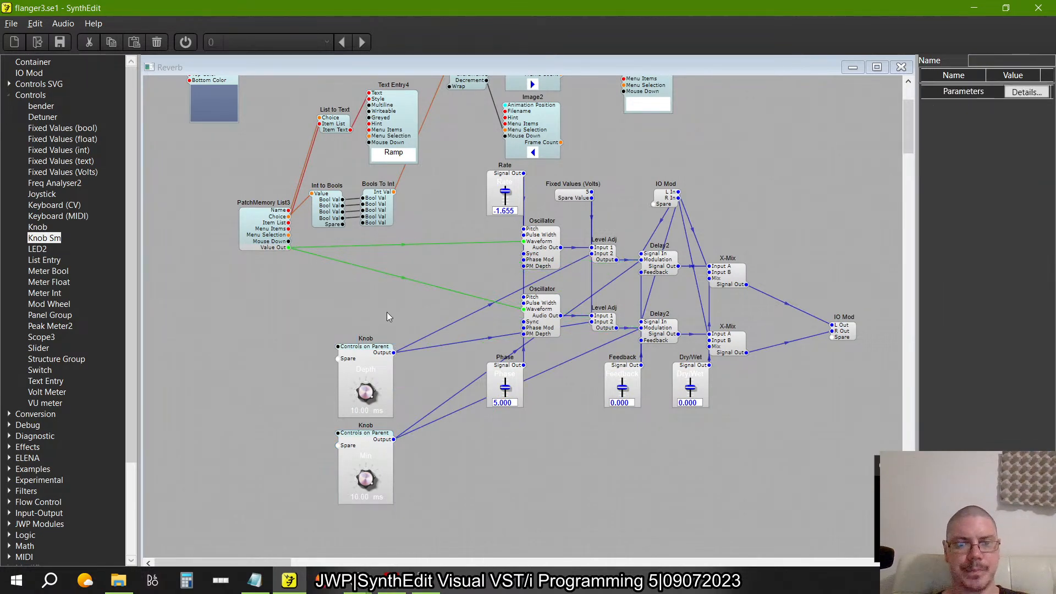
- Switch to flanger4.se1, close the Min knob's structure, and select the Rate knob on the Flanger1 panel for reference
{"action": "key", "text": "alt+Tab"}
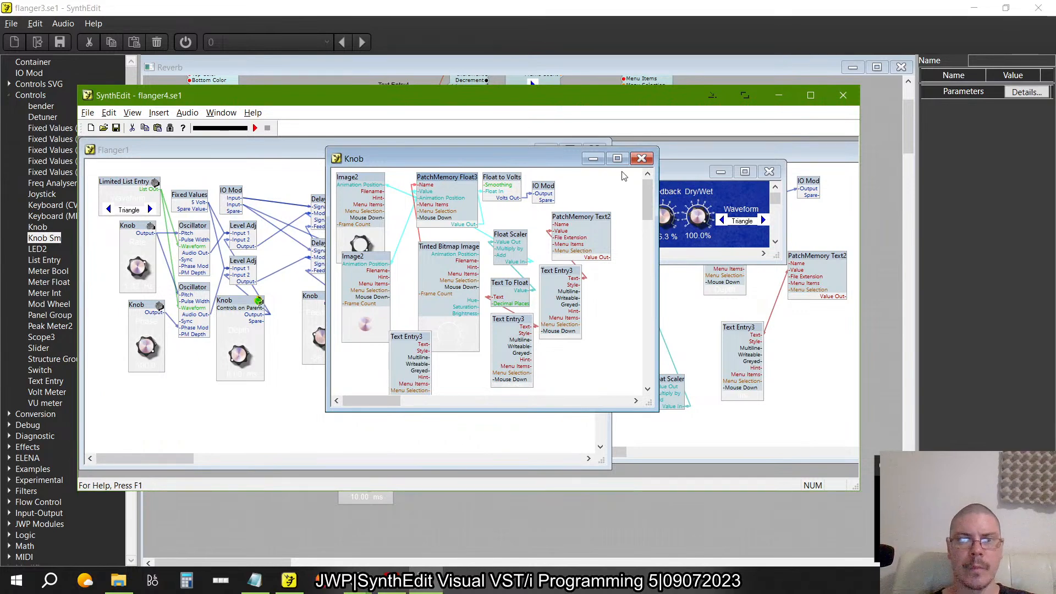
{"action": "left_click", "coordinate": [641, 158]}
{"action": "left_click", "coordinate": [613, 260]}
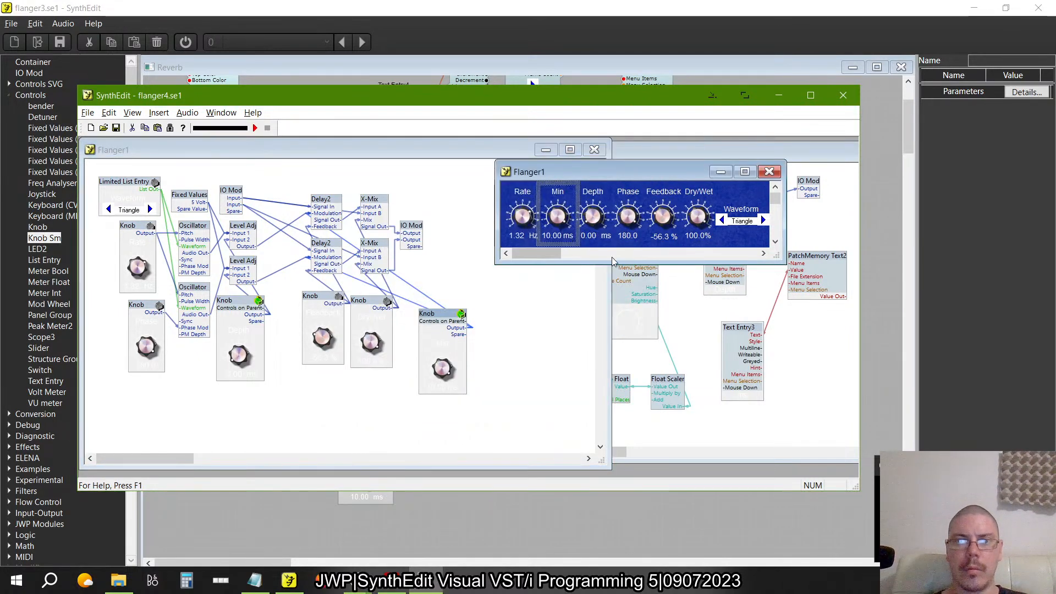
{"action": "left_click", "coordinate": [527, 214]}
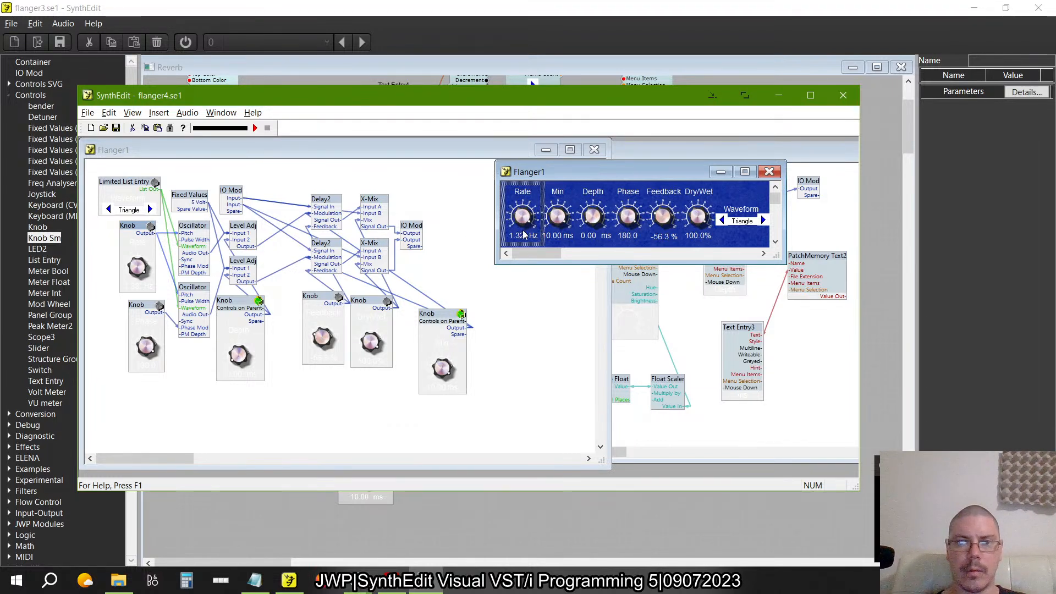
- Open the Rate knob's structure in the Flanger1 container and examine the automation settings of its PatchMemory Float3 module
{"action": "left_click", "coordinate": [236, 249]}
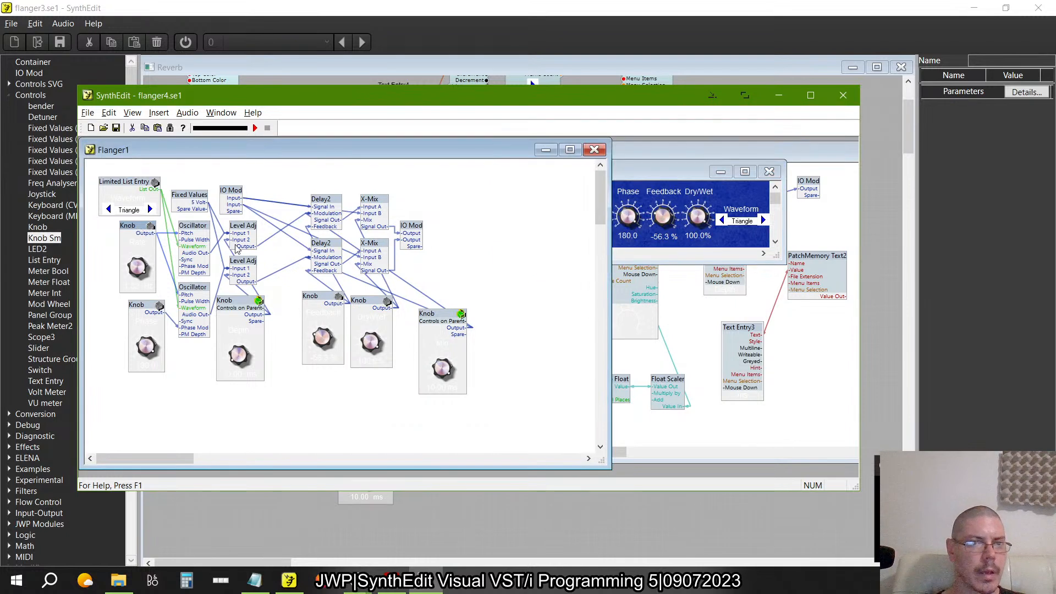
{"action": "left_click", "coordinate": [631, 176]}
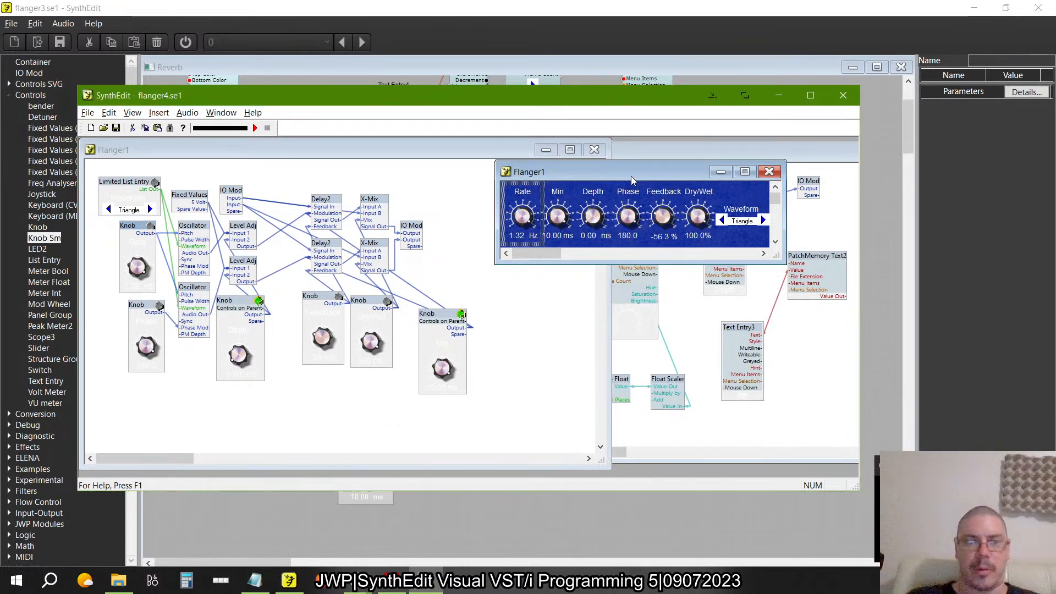
{"action": "double_click", "coordinate": [136, 226]}
{"action": "right_click", "coordinate": [336, 276]}
{"action": "left_click", "coordinate": [388, 391]}
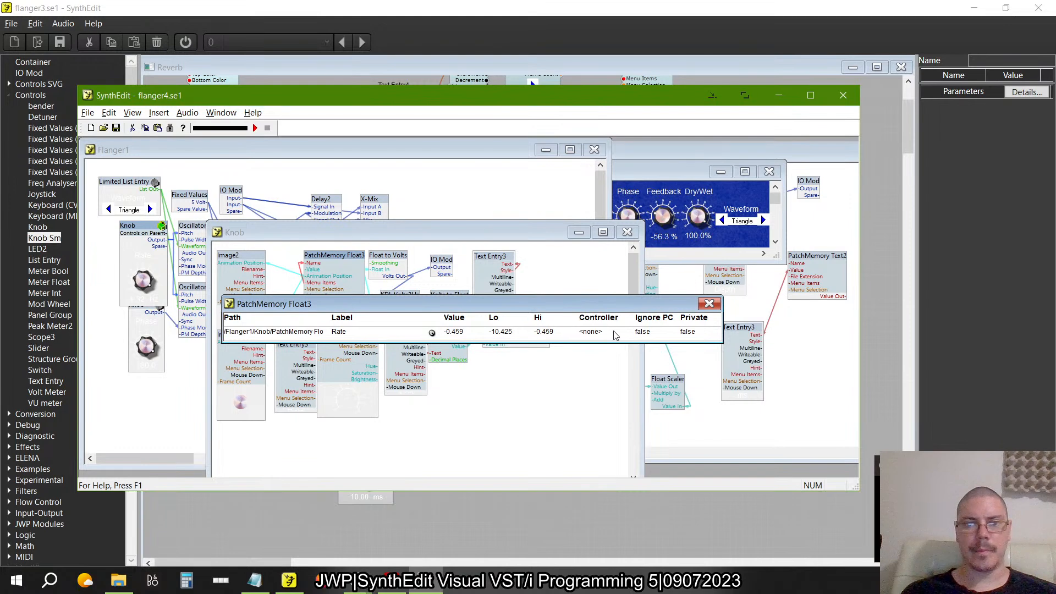
- Switch back to flanger3.se1 and duplicate the Depth knob, placing the copy to the upper left of the original
{"action": "key", "text": "alt+Tab"}
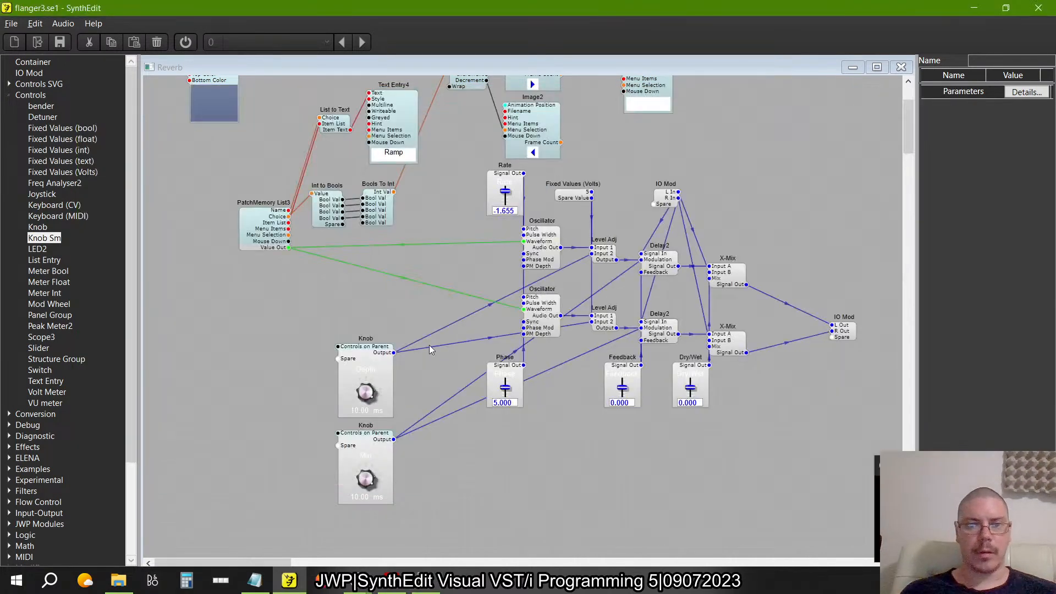
{"action": "left_click", "coordinate": [370, 352]}
{"action": "right_click", "coordinate": [259, 341]}
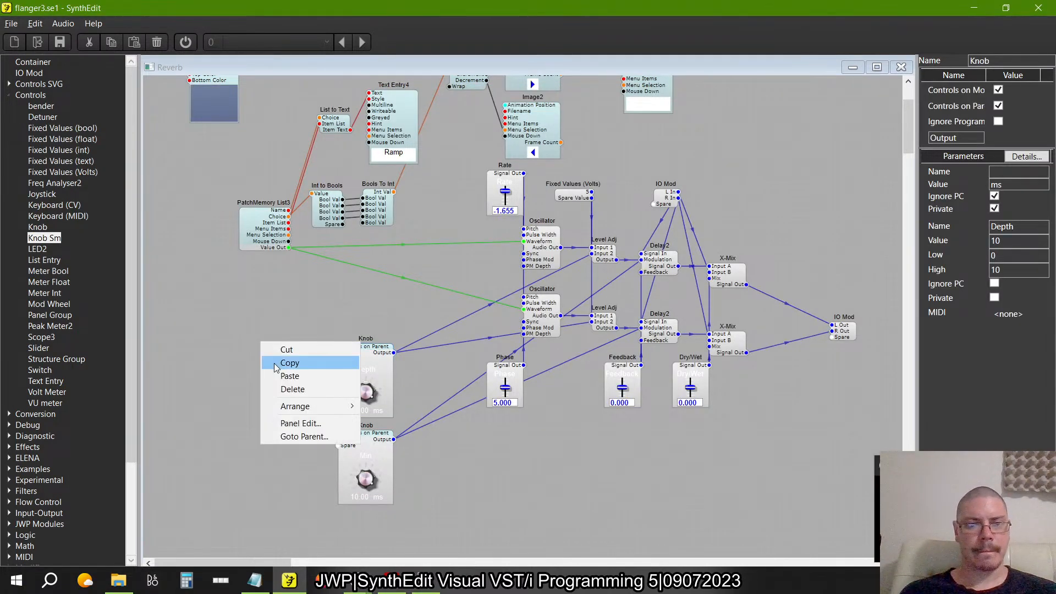
{"action": "left_click", "coordinate": [276, 368]}
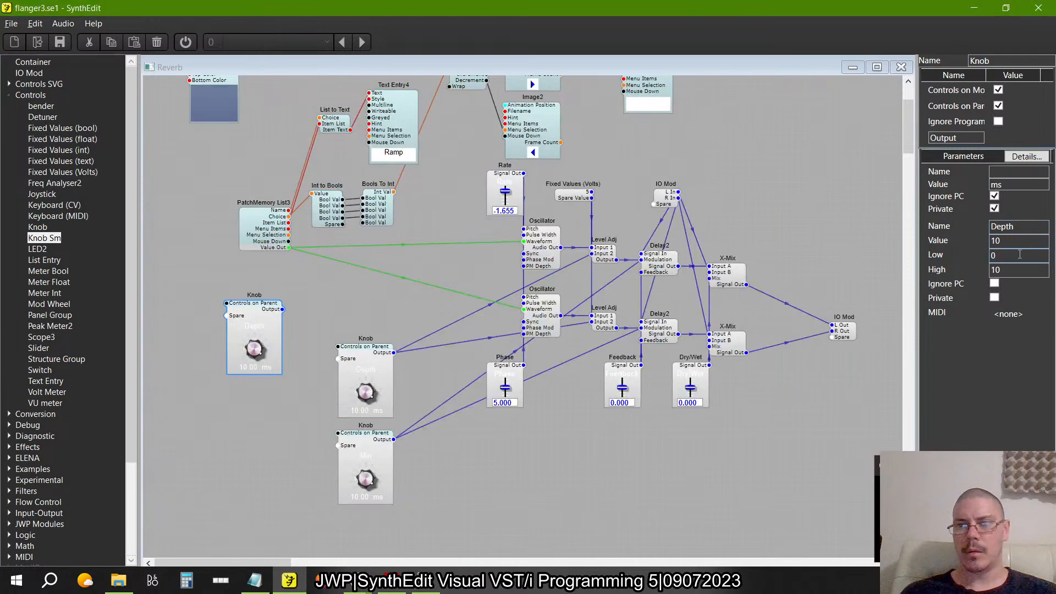
- Set the copied knob's Low value to -10.425 and High value to -0.459, checking against the Rate parameter in flanger4.se1
{"action": "left_click_drag", "start_coordinate": [1018, 255], "coordinate": [930, 263]}
{"action": "key", "text": "alt+Tab"}
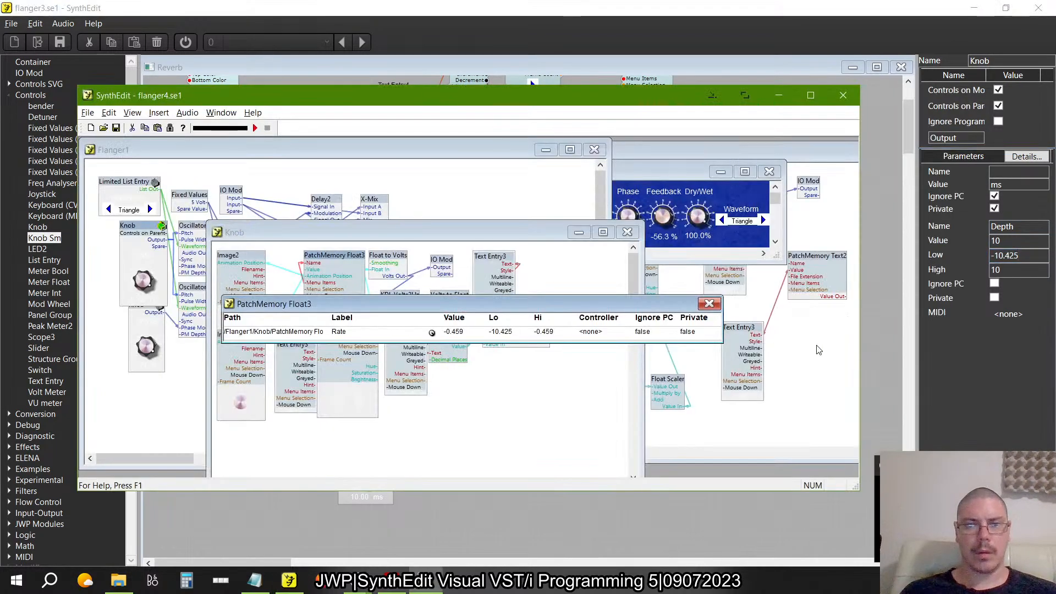
{"action": "left_click", "coordinate": [546, 333]}
{"action": "left_click", "coordinate": [964, 356]}
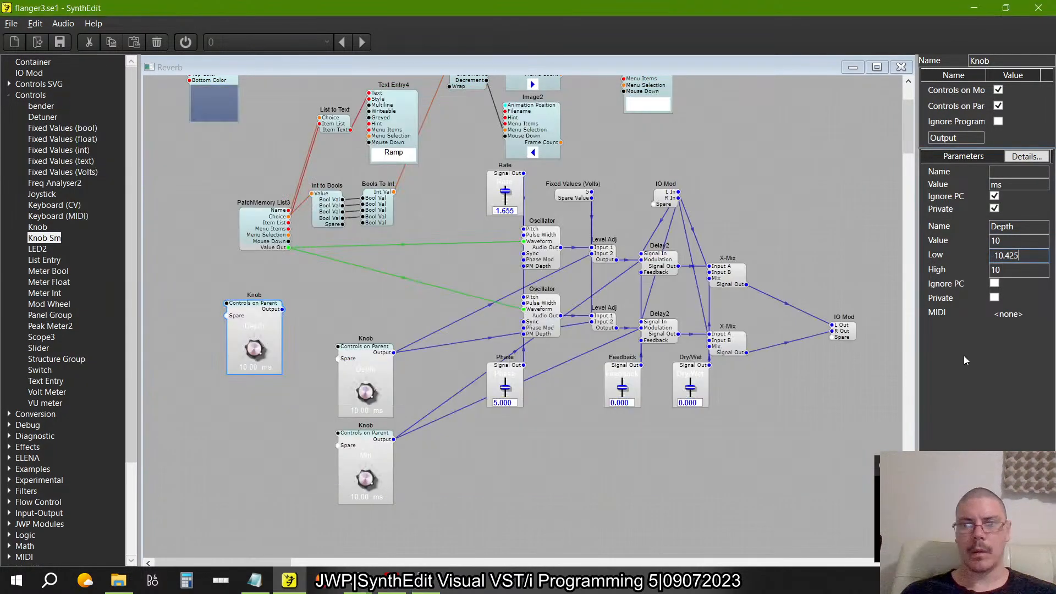
{"action": "double_click", "coordinate": [1039, 273]}
{"action": "key", "text": "ctrl+v"}
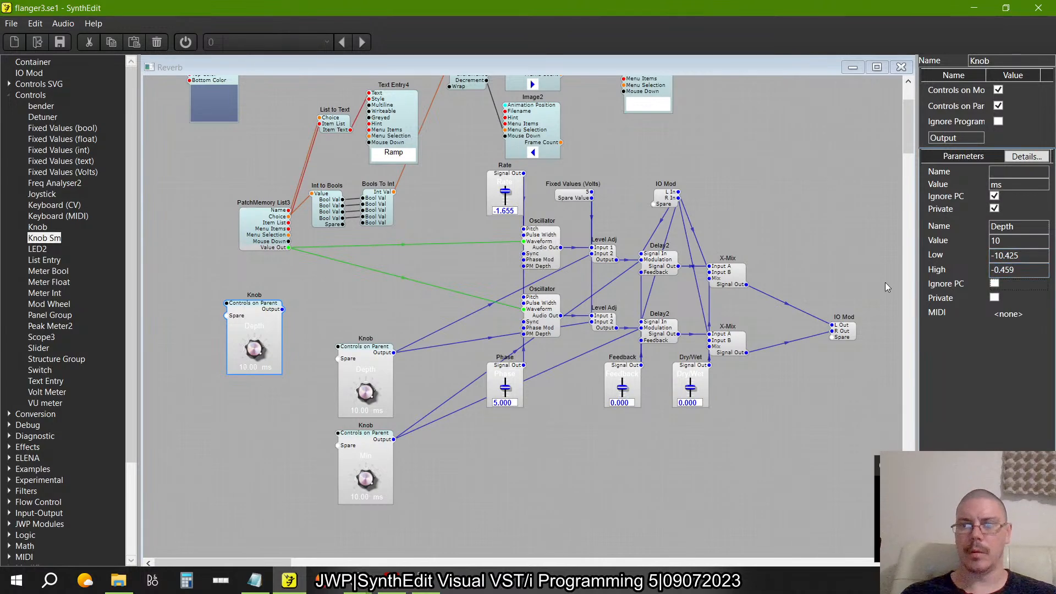
{"action": "key", "text": "alt+Tab"}
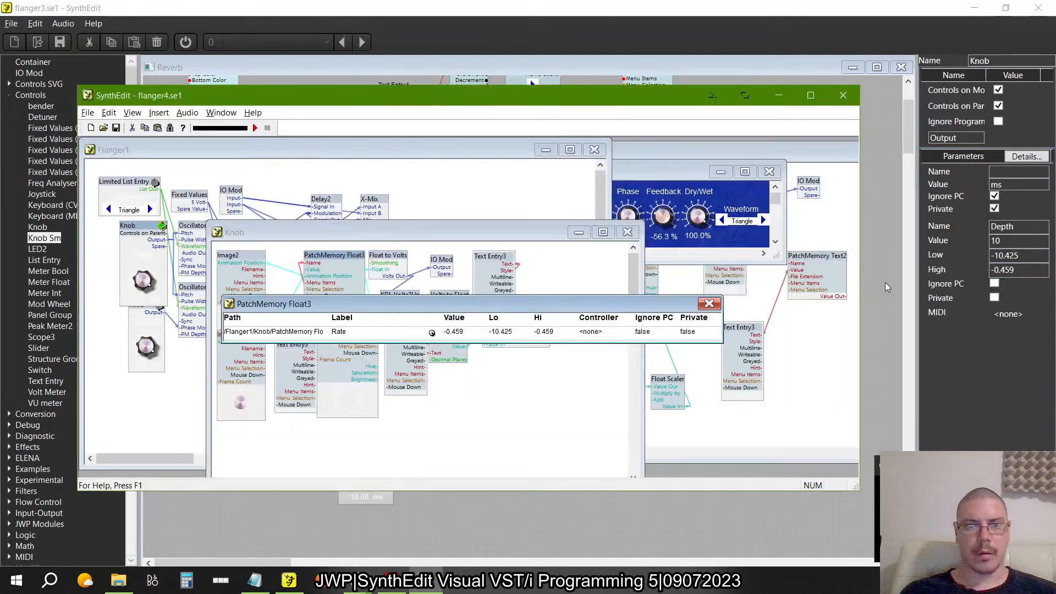
- Close the Rate knob's open windows in flanger4.se1, then switch to flanger3.se1 and set the selected knob's unit text to Hz
{"action": "left_click", "coordinate": [711, 303]}
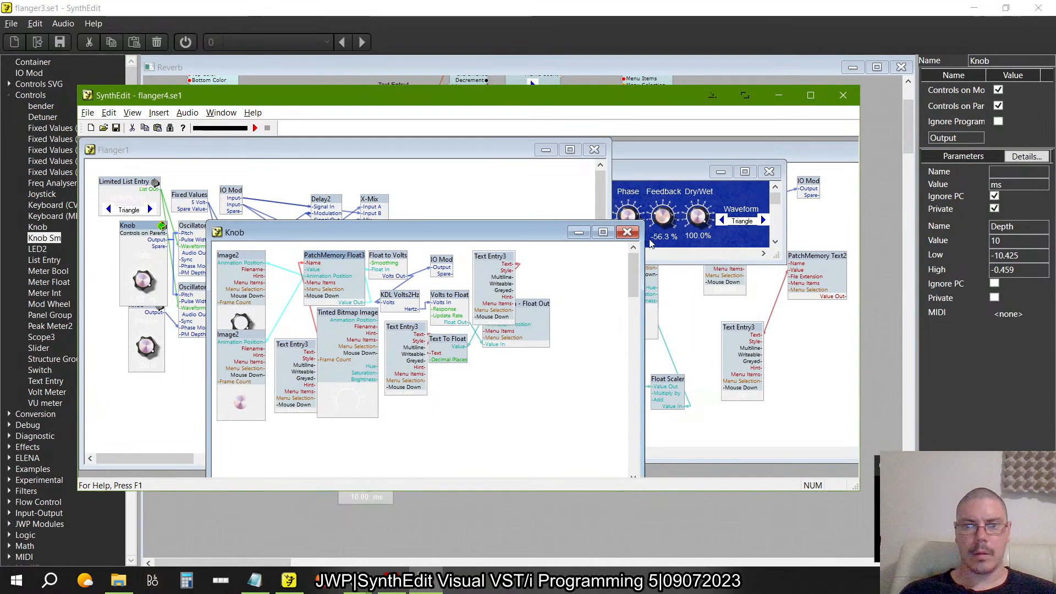
{"action": "left_click", "coordinate": [655, 179]}
{"action": "key", "text": "alt+Tab"}
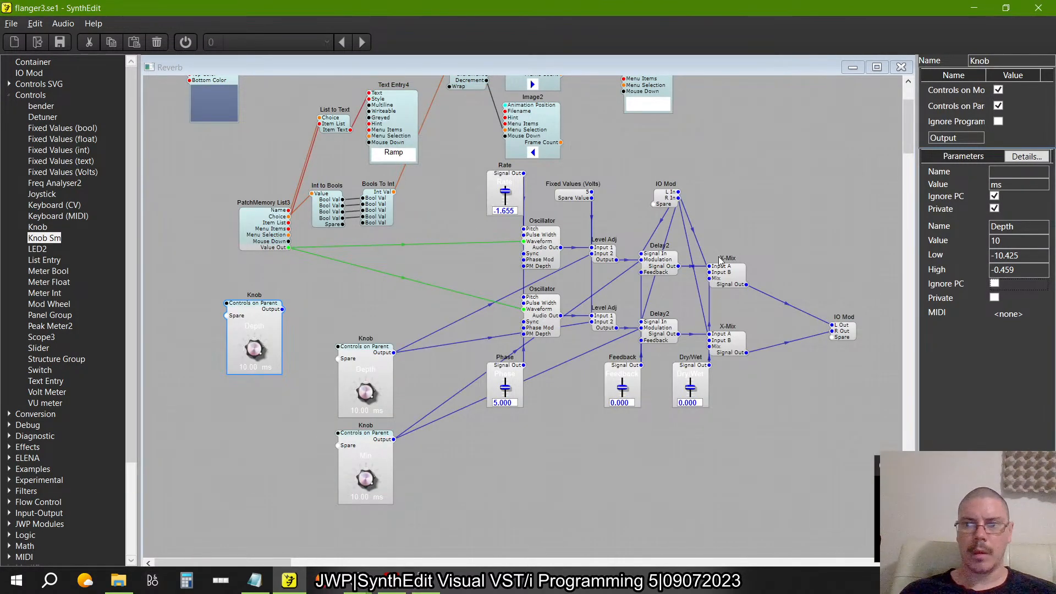
{"action": "left_click", "coordinate": [1011, 187]}
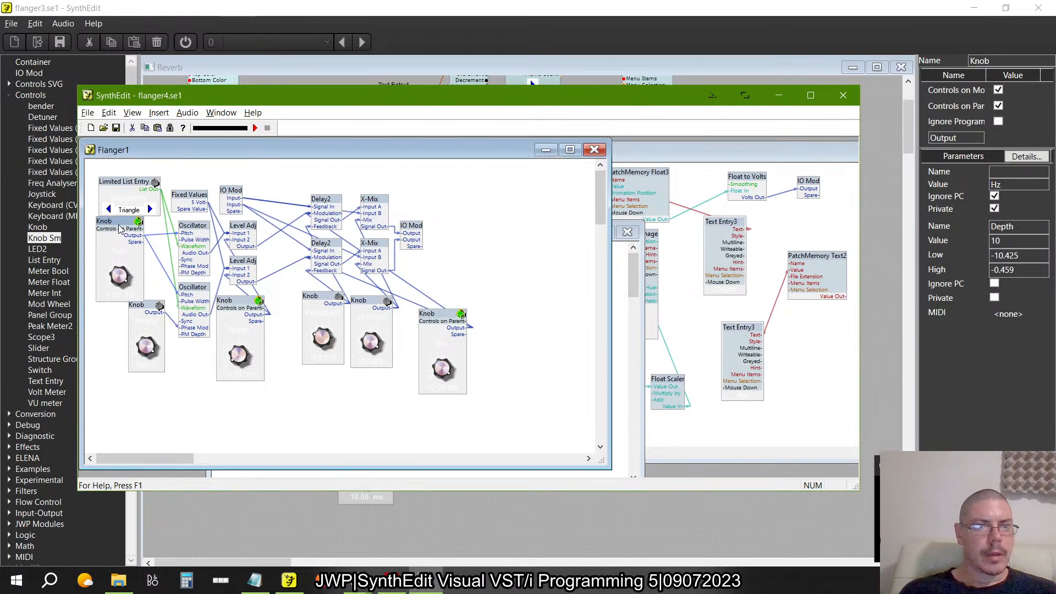
- Open the Rate knob's structure in flanger4.se1 and spread its modules apart, including Text Entry3, Volts to Float, KDL Volts2Hz and Patch Mem - Float Out
{"action": "double_click", "coordinate": [117, 225]}
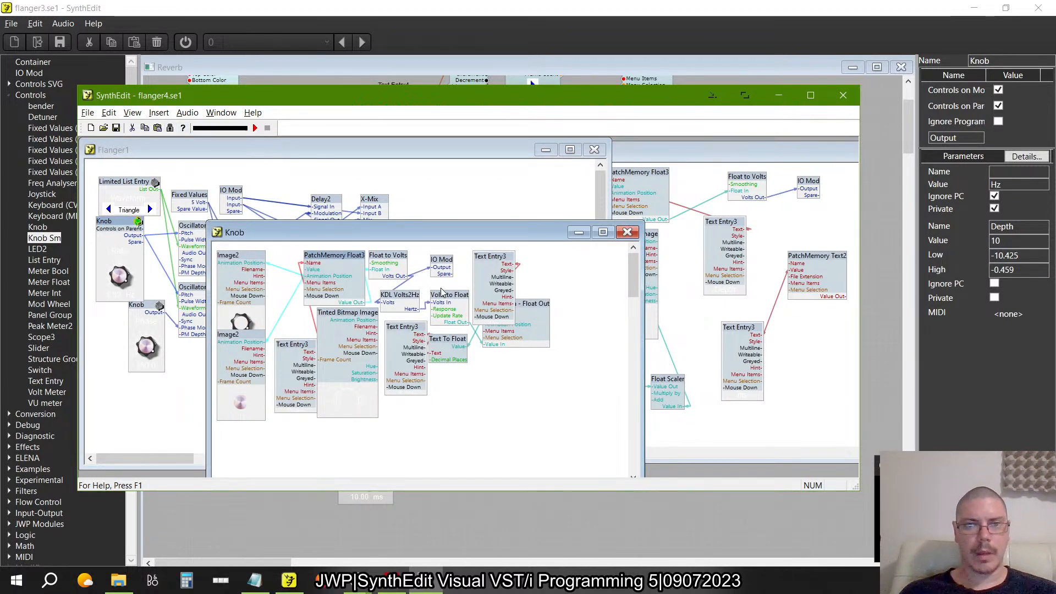
{"action": "left_click_drag", "start_coordinate": [501, 254], "coordinate": [593, 268]}
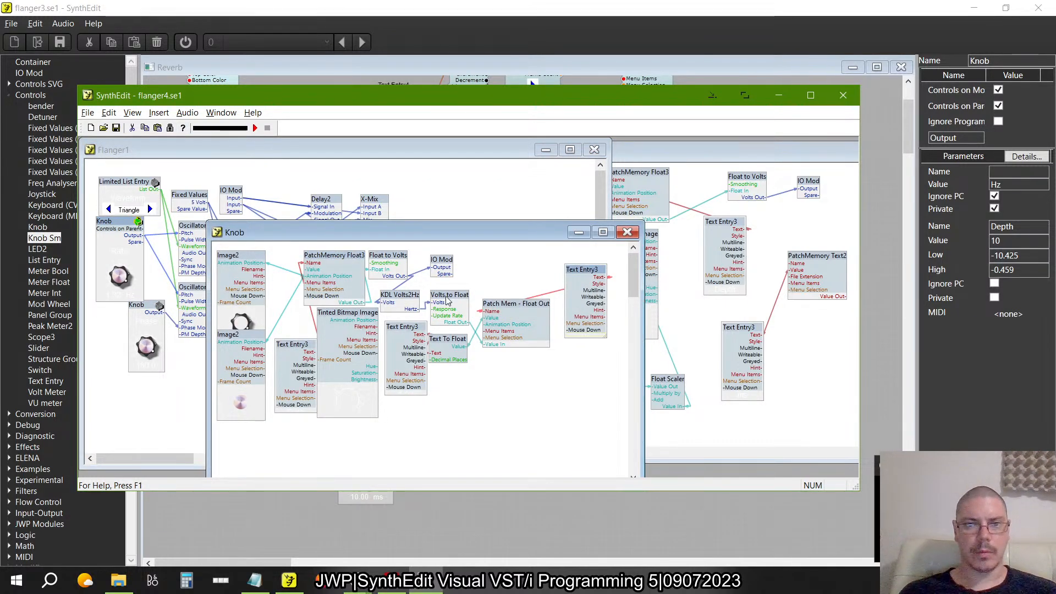
{"action": "left_click_drag", "start_coordinate": [514, 304], "coordinate": [536, 300]}
{"action": "left_click_drag", "start_coordinate": [448, 295], "coordinate": [483, 273]}
{"action": "left_click_drag", "start_coordinate": [418, 289], "coordinate": [448, 301]}
{"action": "left_click_drag", "start_coordinate": [546, 304], "coordinate": [520, 375]}
{"action": "left_click_drag", "start_coordinate": [607, 338], "coordinate": [610, 347]}
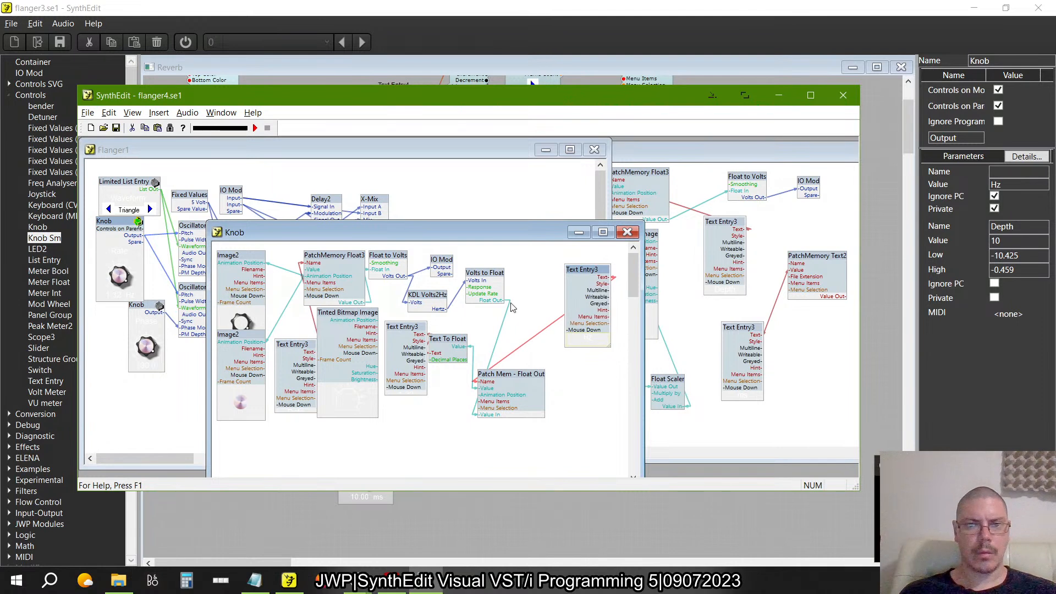
{"action": "left_click", "coordinate": [507, 366]}
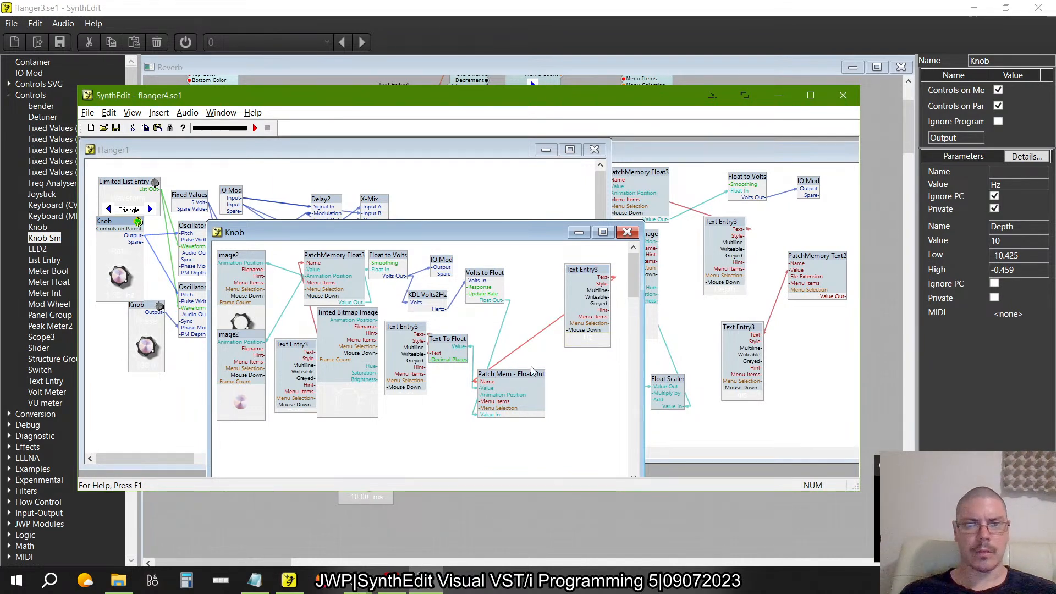
{"action": "left_click_drag", "start_coordinate": [531, 371], "coordinate": [582, 365]}
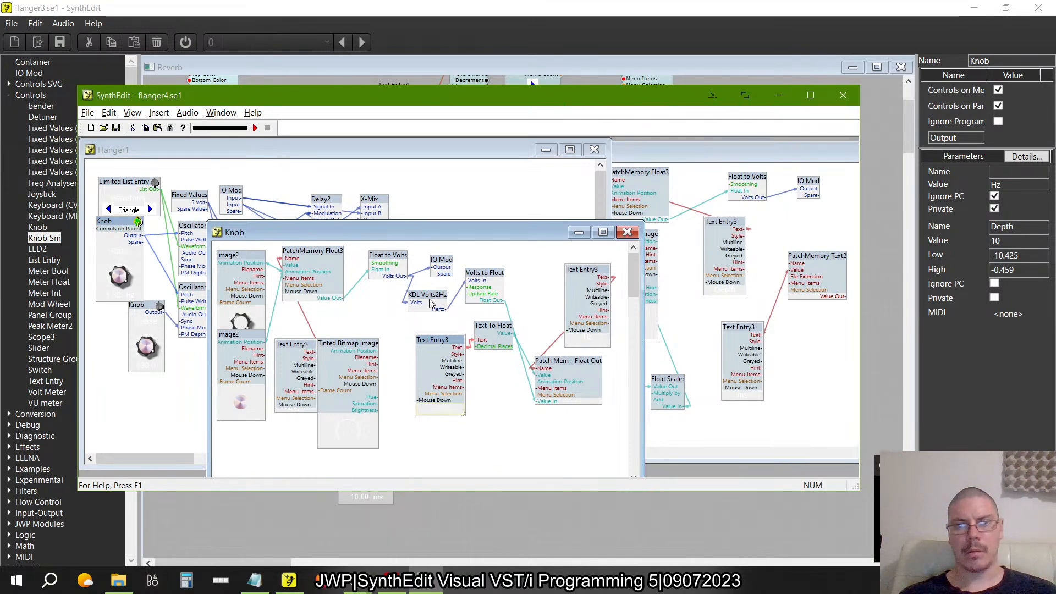
- Return to flanger3.se1 and open the internal structure of the knob labelled in Hz
{"action": "key", "text": "alt+Tab"}
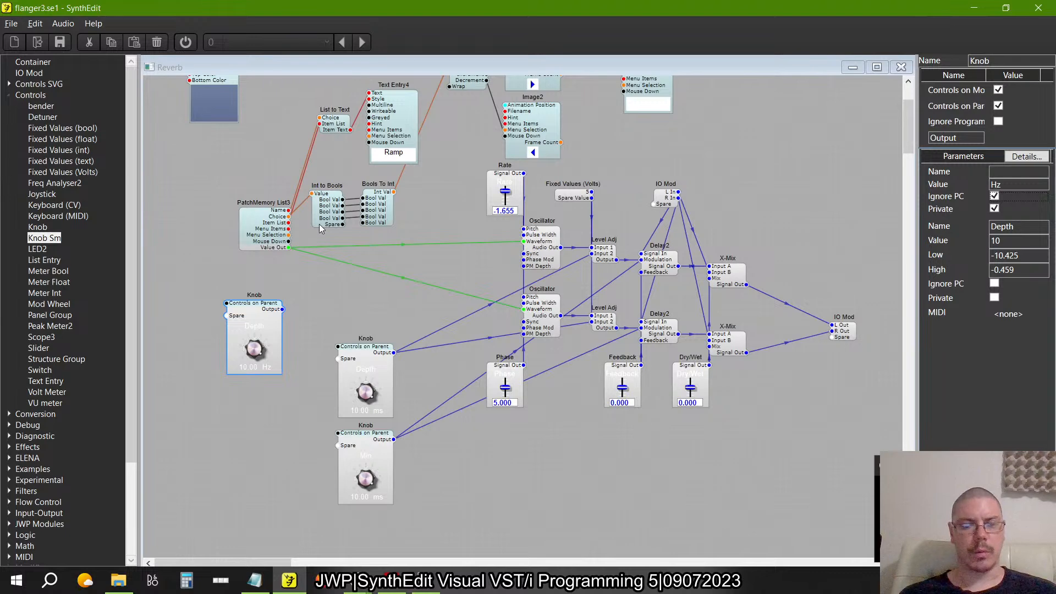
{"action": "key", "text": "alt+Tab"}
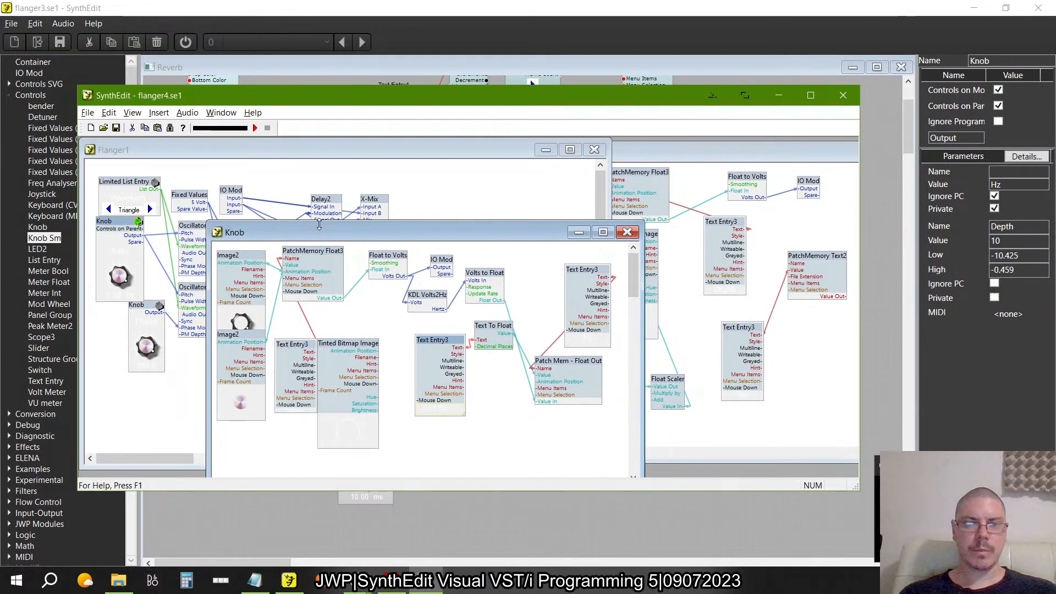
{"action": "key", "text": "alt+Tab"}
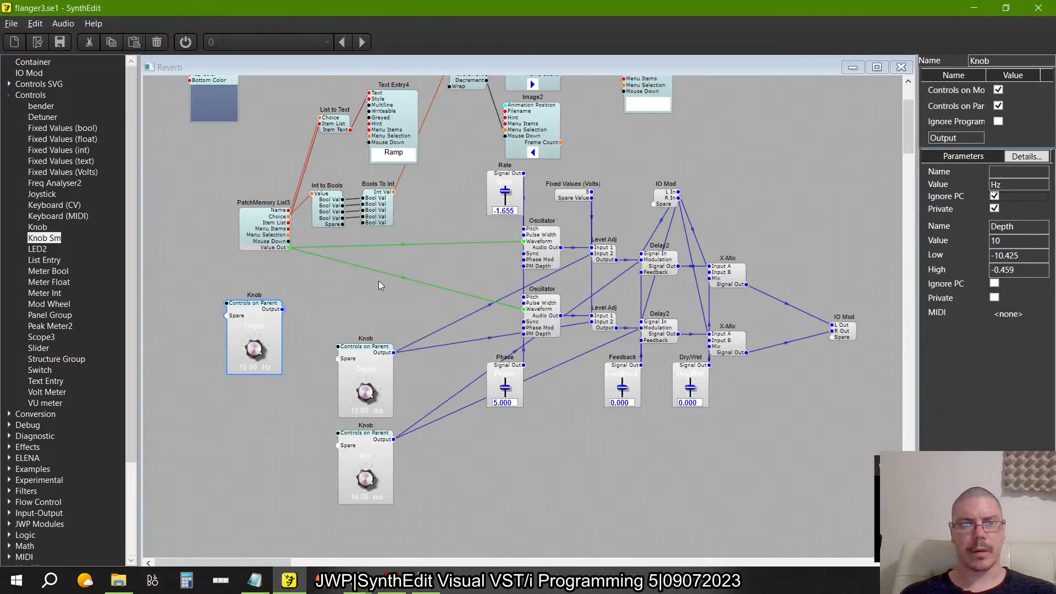
{"action": "double_click", "coordinate": [247, 311]}
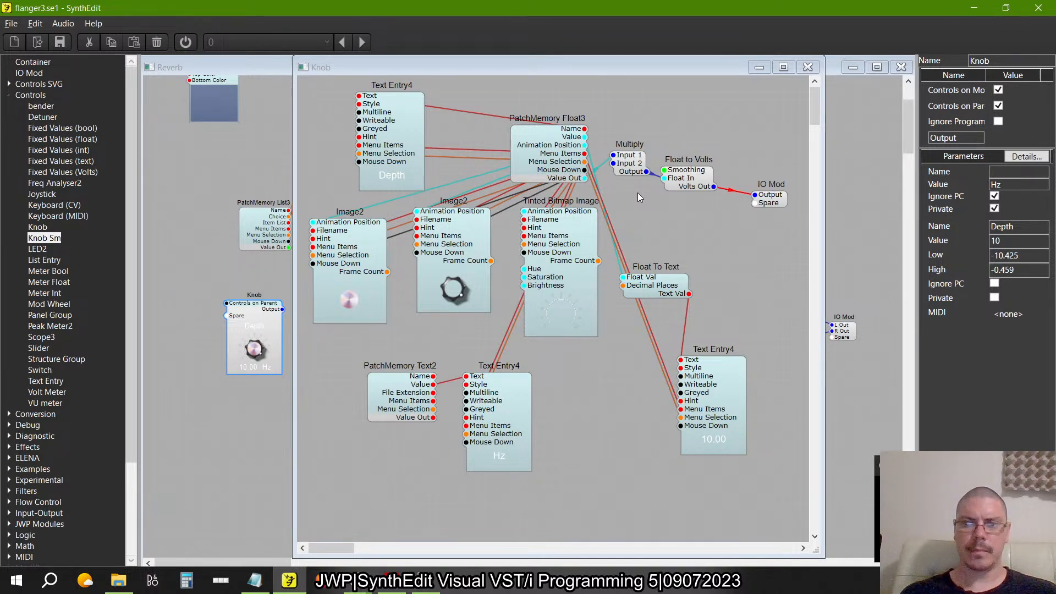
- Switch to flanger4.se1, start its audio engine, dismiss the MIDI reminder and stop the audio again
{"action": "left_click", "coordinate": [426, 581]}
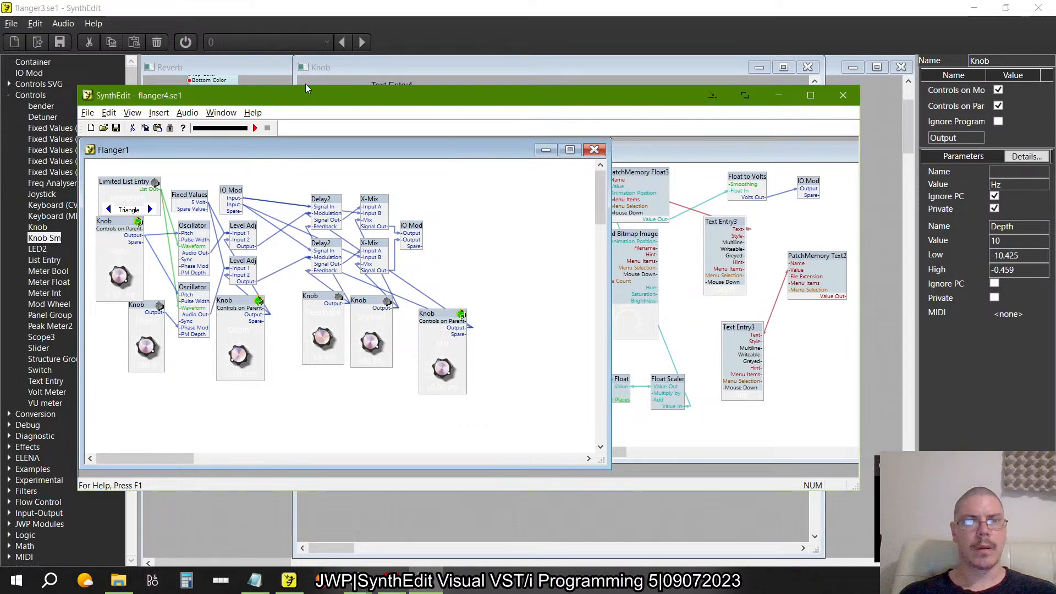
{"action": "left_click", "coordinate": [255, 127]}
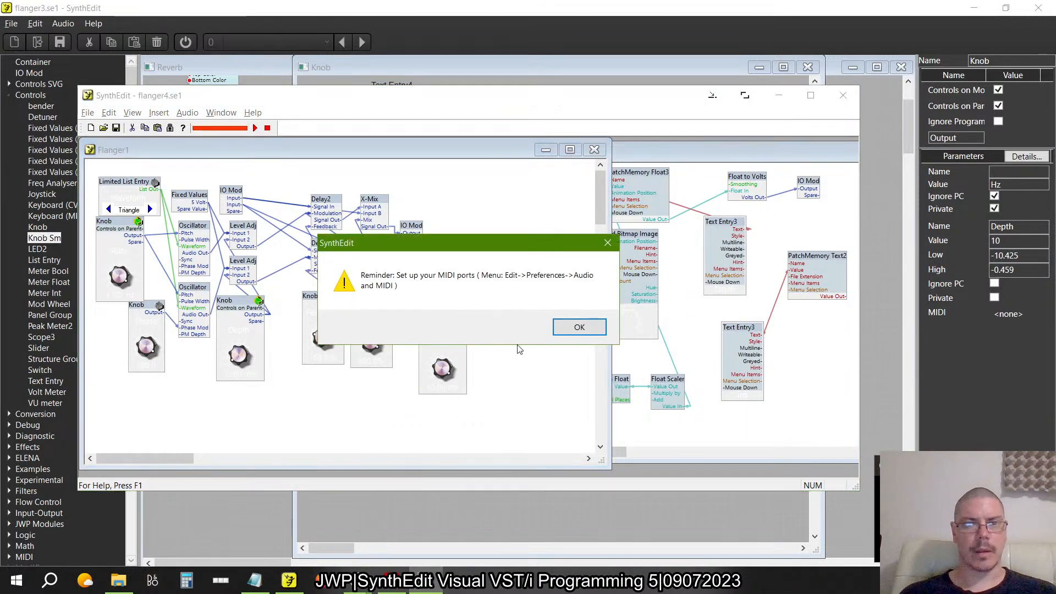
{"action": "left_click", "coordinate": [579, 327]}
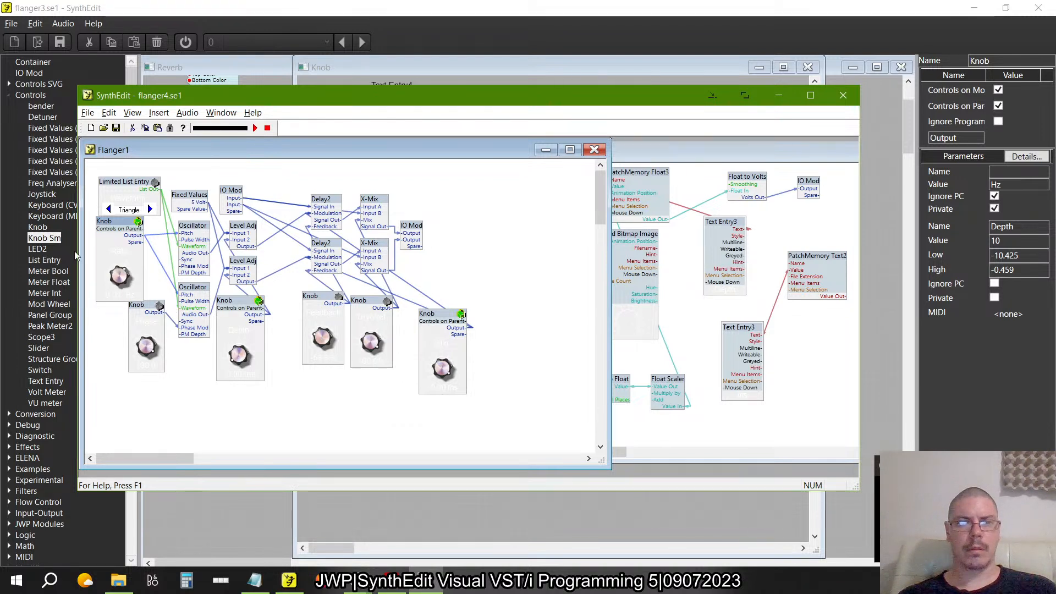
{"action": "left_click", "coordinate": [267, 128]}
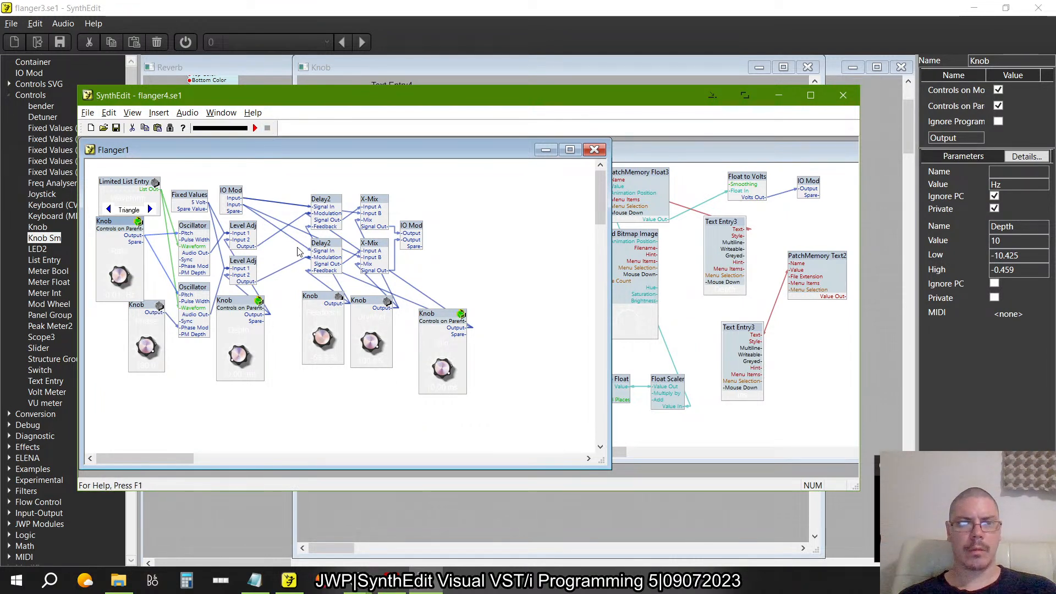
- Minimize flanger4.se1 and delete the Multiply module between PatchMemory Float3 and Float to Volts in the flanger3.se1 knob
{"action": "left_click", "coordinate": [779, 95]}
{"action": "left_click", "coordinate": [635, 170]}
{"action": "key", "text": "Delete"}
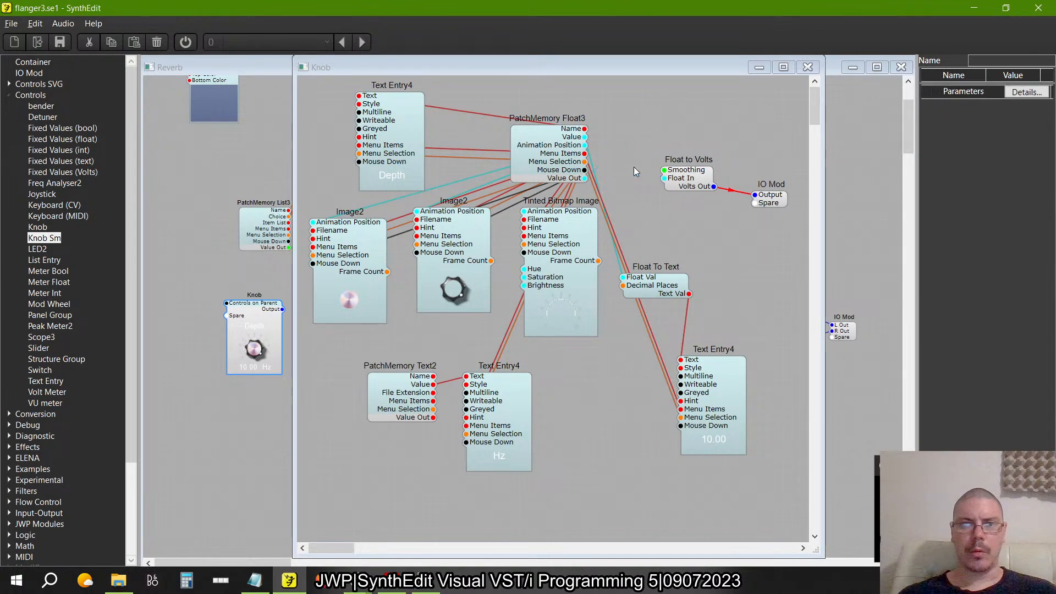
- Set the range of PatchMemory Float3 to a Low of 0.01 and a High of 10
{"action": "left_click", "coordinate": [552, 164]}
{"action": "double_click", "coordinate": [1016, 137]}
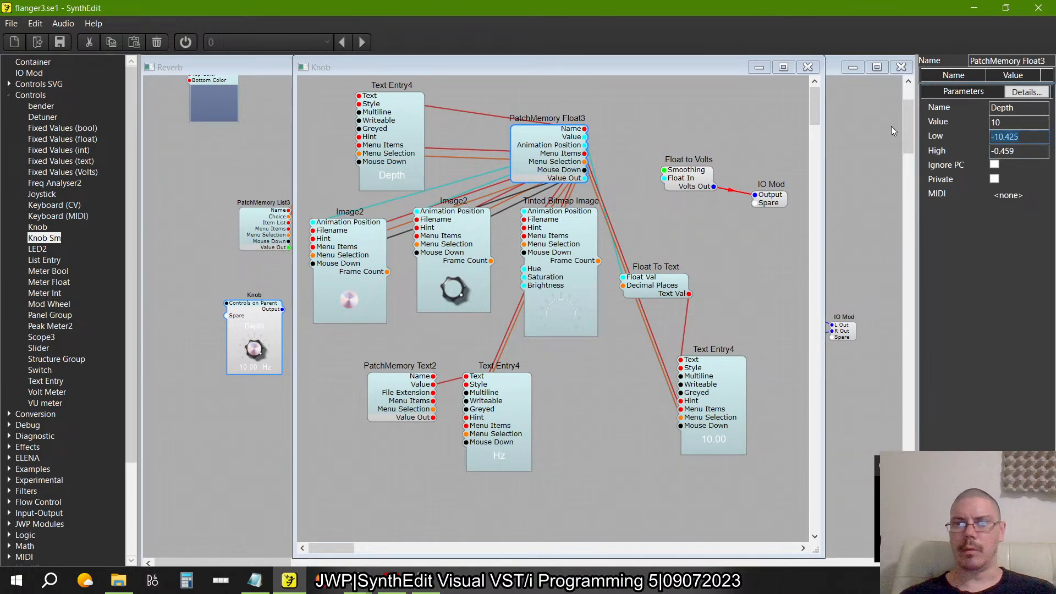
{"action": "type", "text": "0.01"}
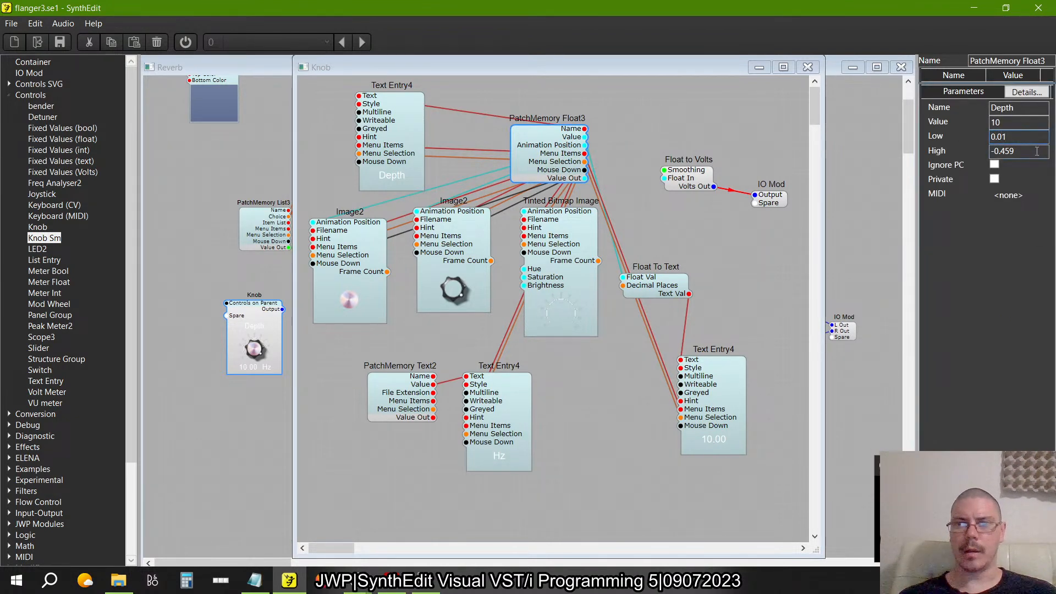
{"action": "double_click", "coordinate": [1037, 150]}
{"action": "type", "text": "10"}
{"action": "key", "text": "Tab"}
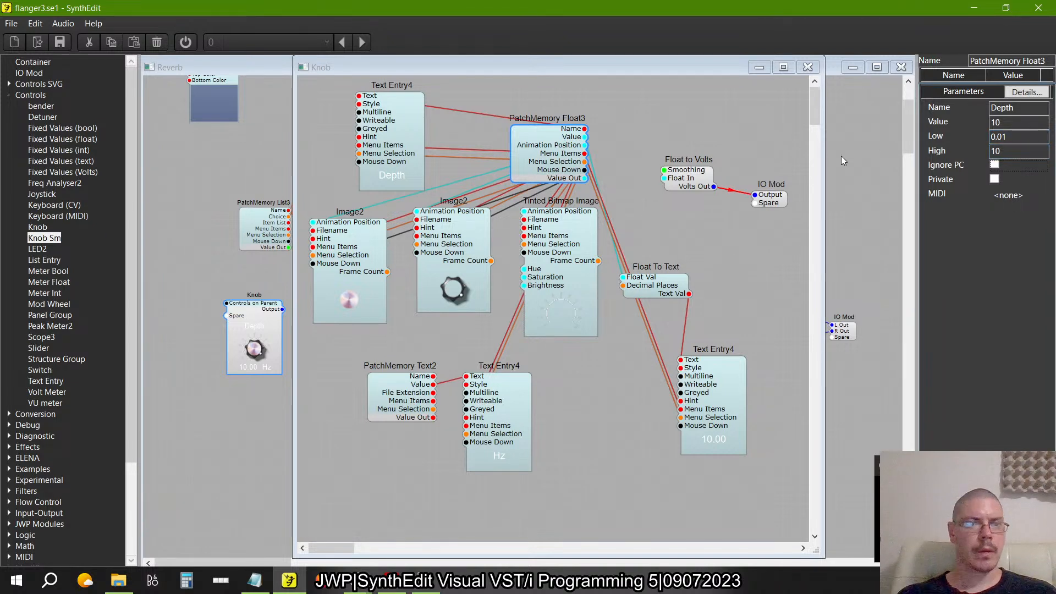
- Insert a Unit Converter module instead of the Volts version and wire it between PatchMemory Float3's Value Out and Float to Volts' Float In
{"action": "left_click", "coordinate": [10, 96]}
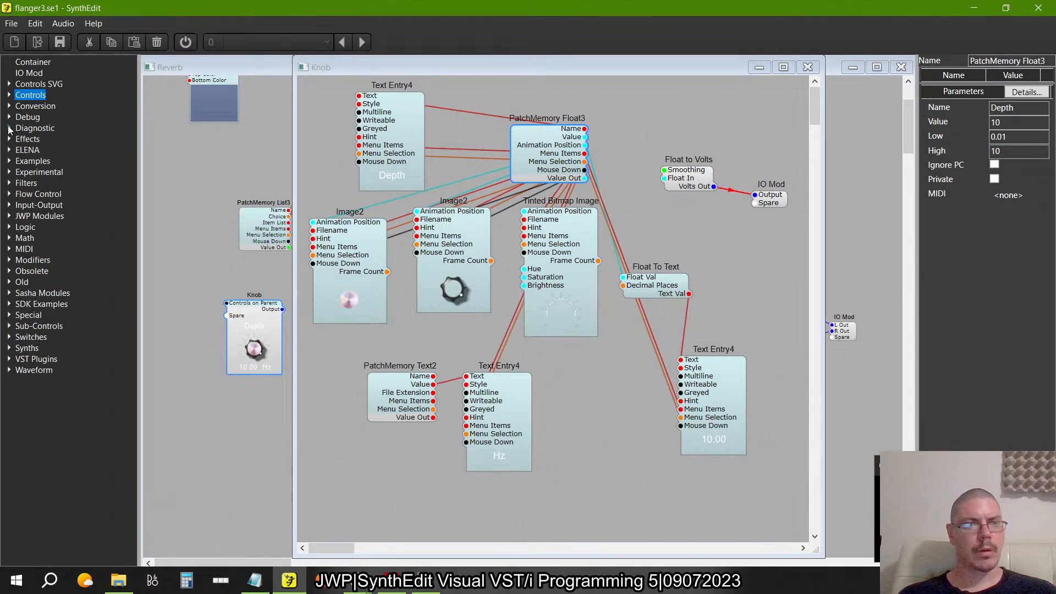
{"action": "left_click", "coordinate": [9, 106]}
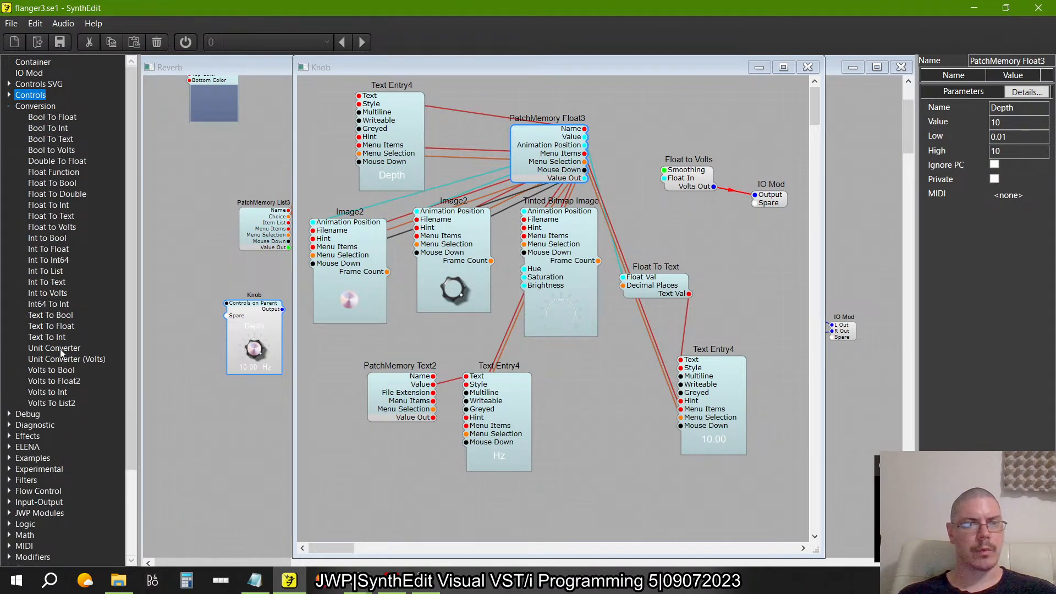
{"action": "left_click_drag", "start_coordinate": [64, 359], "coordinate": [627, 129]}
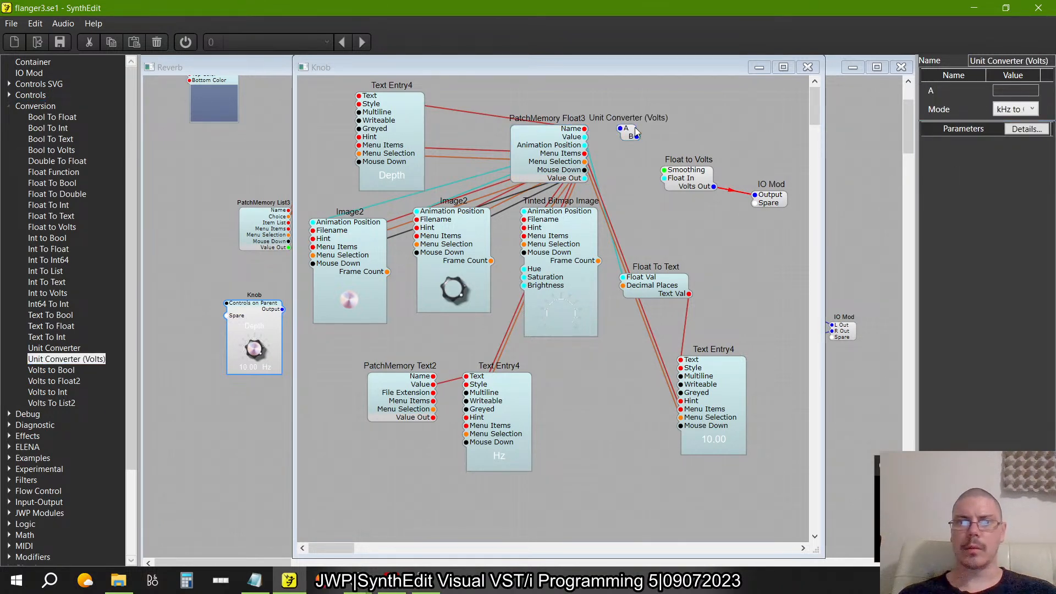
{"action": "key", "text": "Delete"}
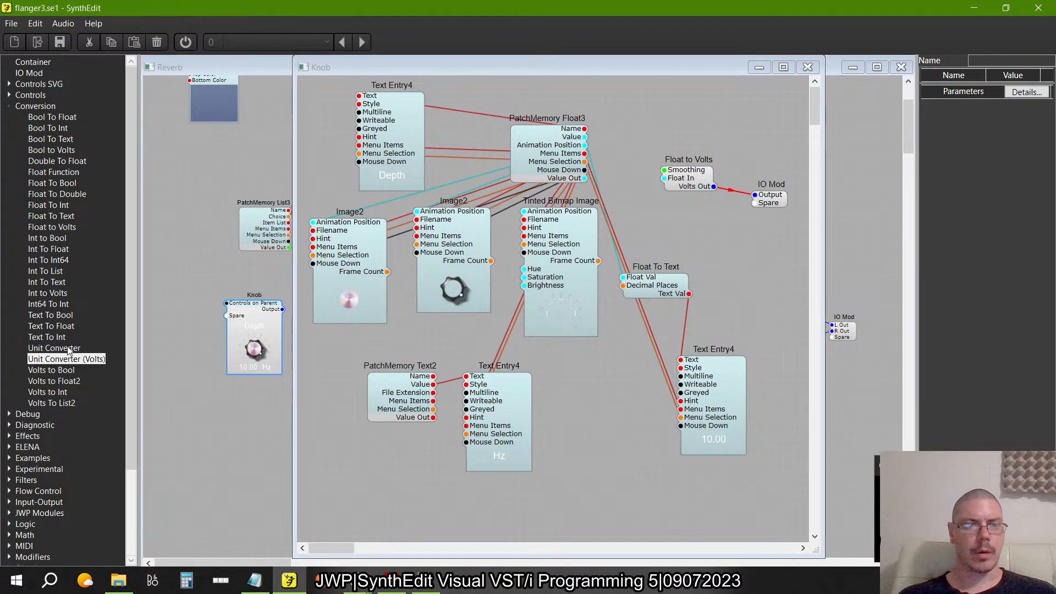
{"action": "left_click_drag", "start_coordinate": [55, 348], "coordinate": [619, 125]}
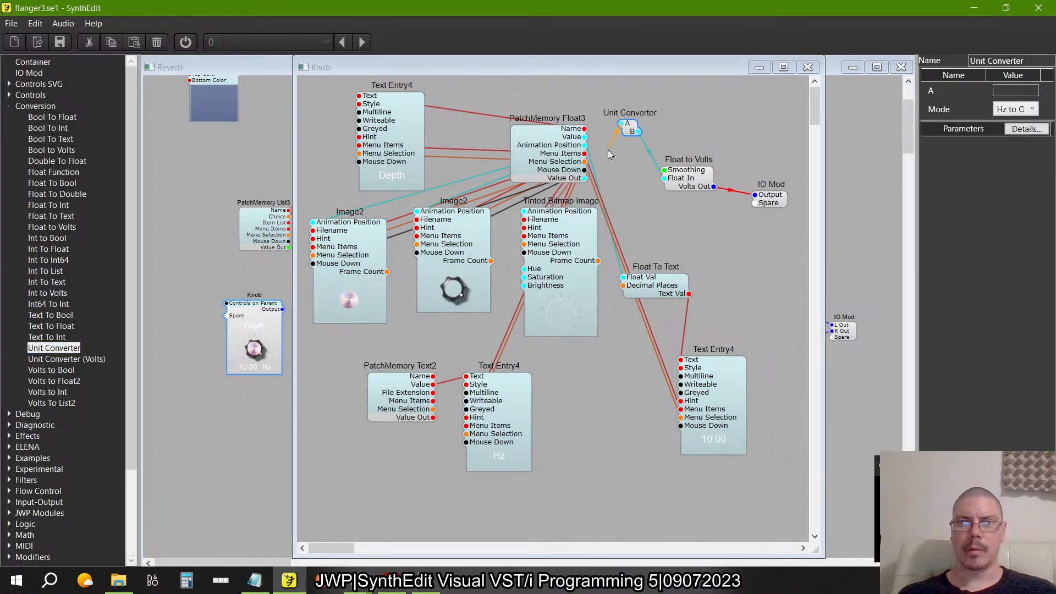
{"action": "left_click_drag", "start_coordinate": [598, 177], "coordinate": [587, 178]}
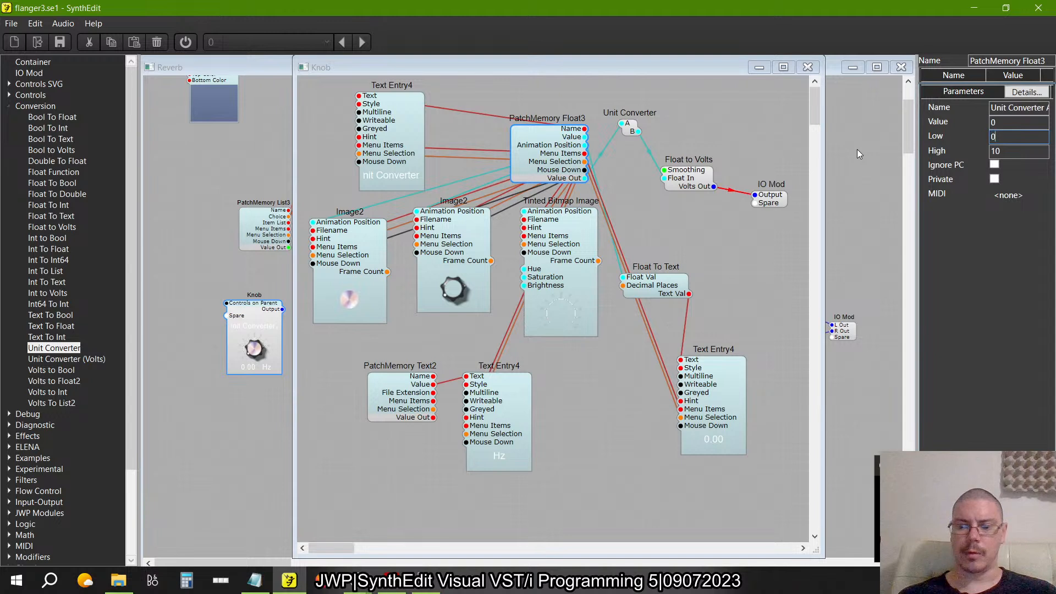
- Set the Low value of PatchMemory Float3 to 0.01 again and close the knob's structure
{"action": "type", "text": "01"}
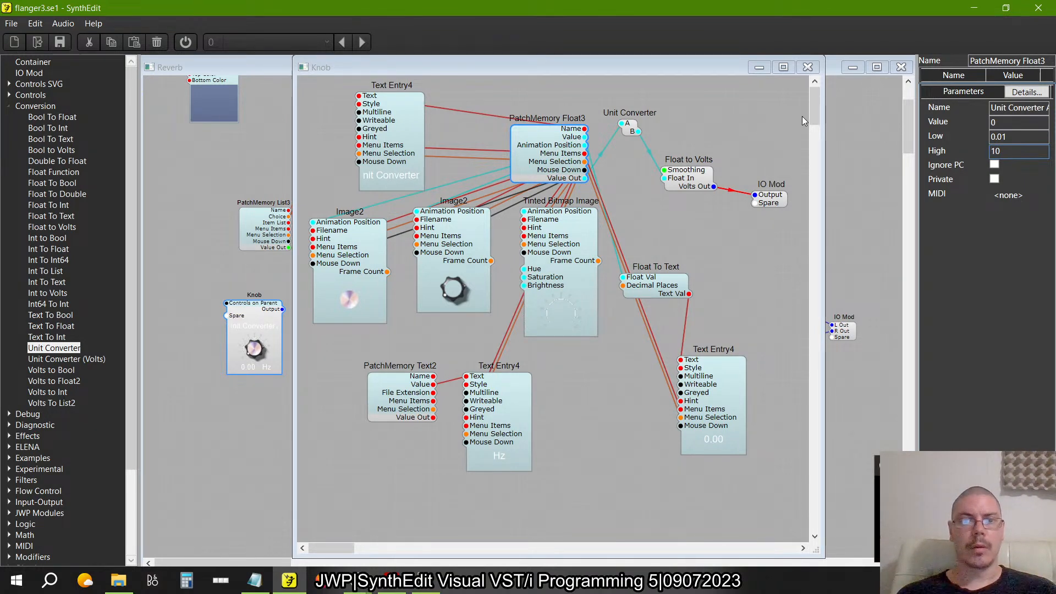
{"action": "left_click", "coordinate": [808, 66]}
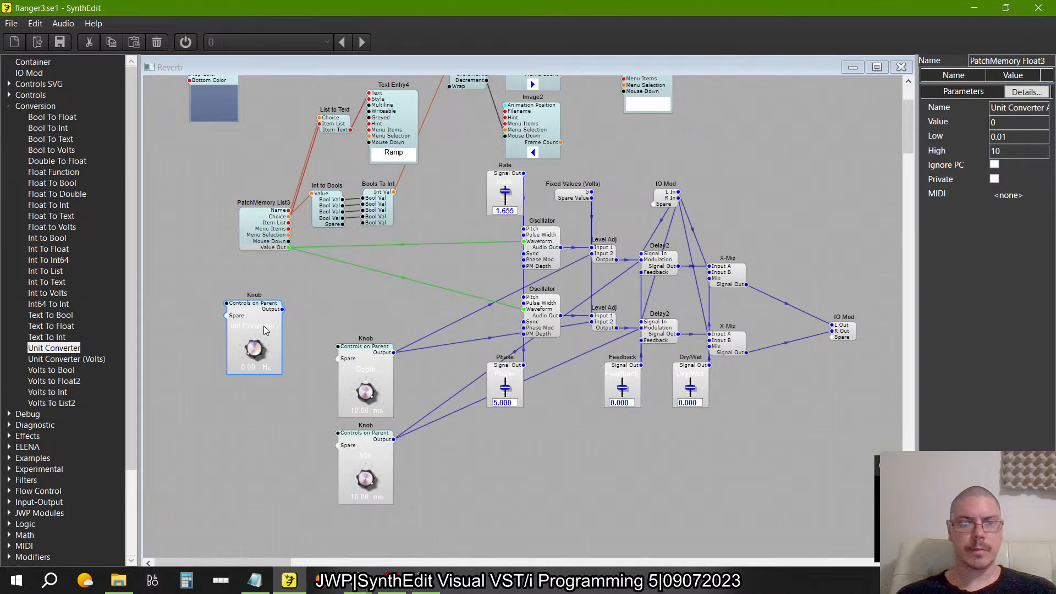
- Turn the Hz knob through its range to about 8.85 Hz, then reopen its structure and select the middle Image2 module
{"action": "mouse_move", "coordinate": [252, 349]}
{"action": "left_mouse_down"}
{"action": "mouse_move", "coordinate": [256, 284]}
{"action": "mouse_move", "coordinate": [231, 335]}
{"action": "mouse_move", "coordinate": [218, 249]}
{"action": "mouse_move", "coordinate": [303, 204]}
{"action": "mouse_move", "coordinate": [258, 359]}
{"action": "left_mouse_up"}
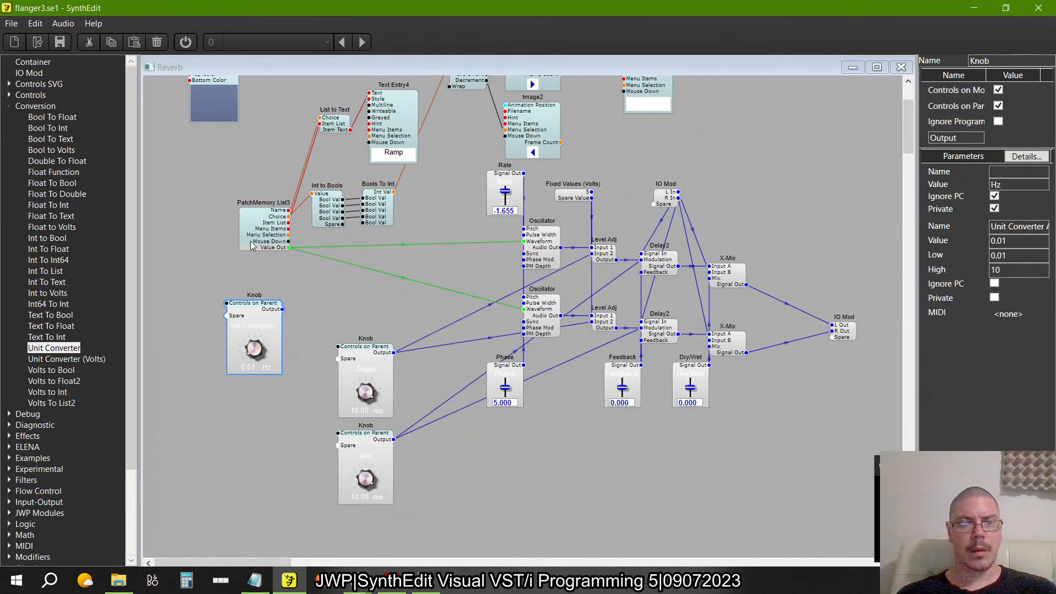
{"action": "left_click_drag", "start_coordinate": [277, 296], "coordinate": [256, 337]}
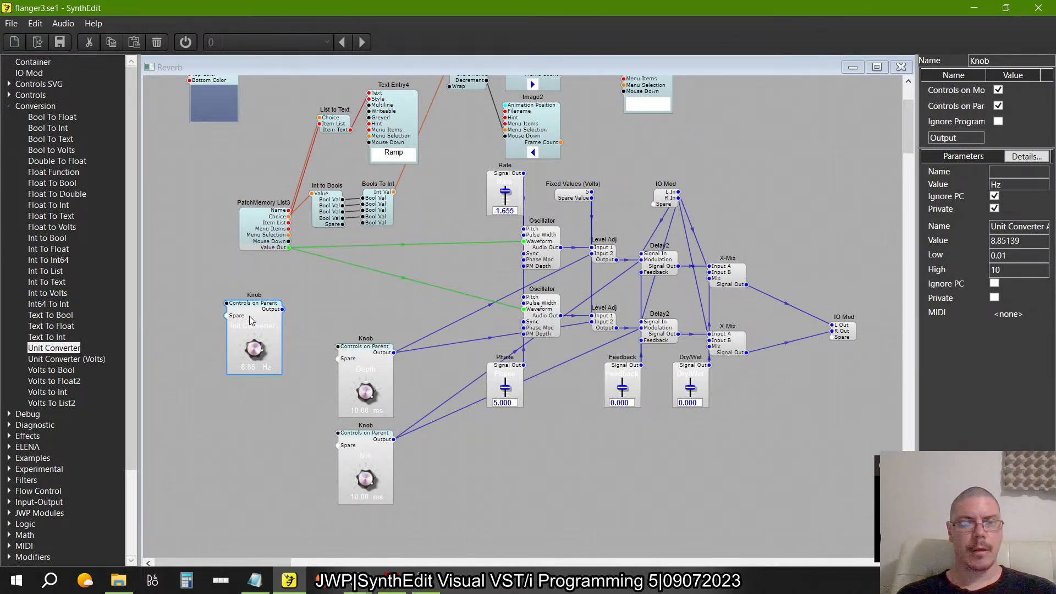
{"action": "double_click", "coordinate": [251, 320]}
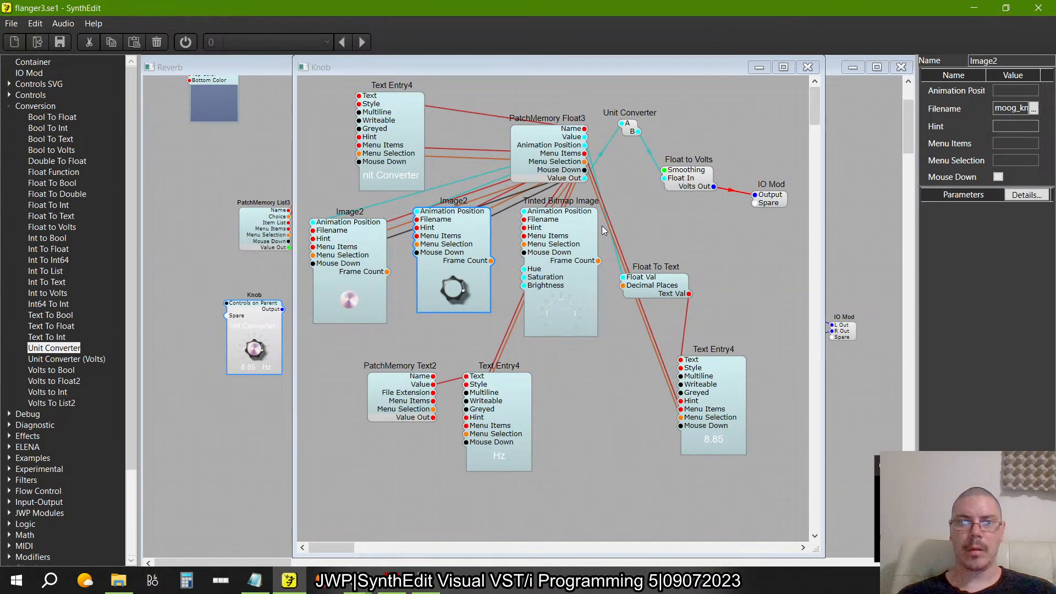
{"action": "left_click", "coordinate": [598, 226]}
{"action": "left_click", "coordinate": [465, 234]}
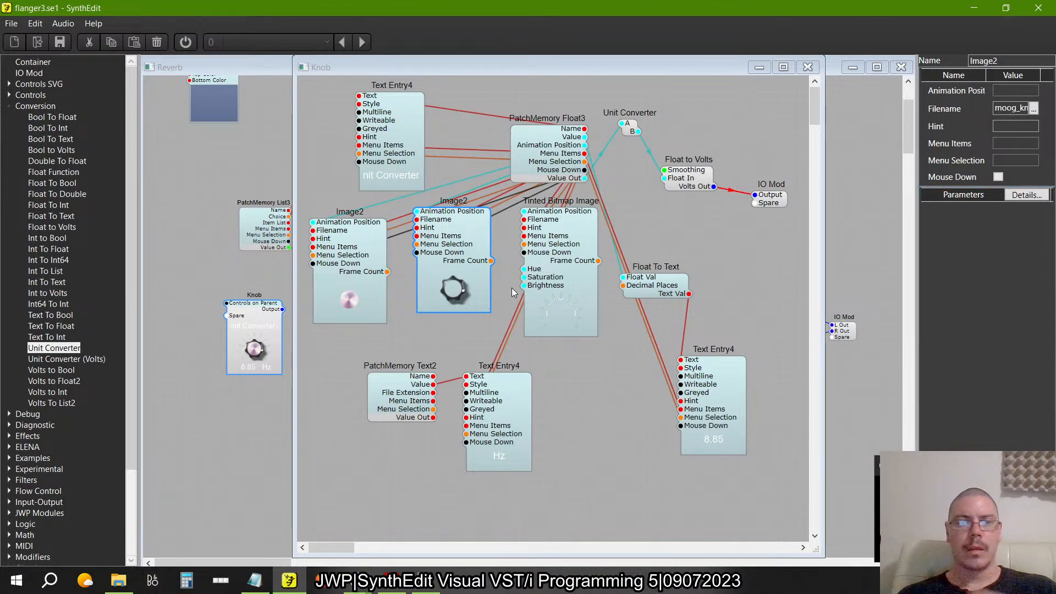
- Add a new Image2 sub-control in the empty area of the knob's structure and select the existing middle Image2 to compare its properties
{"action": "left_click", "coordinate": [9, 106]}
{"action": "left_click", "coordinate": [9, 326]}
{"action": "scroll", "coordinate": [52, 347], "scroll_direction": "down", "scroll_amount": 6}
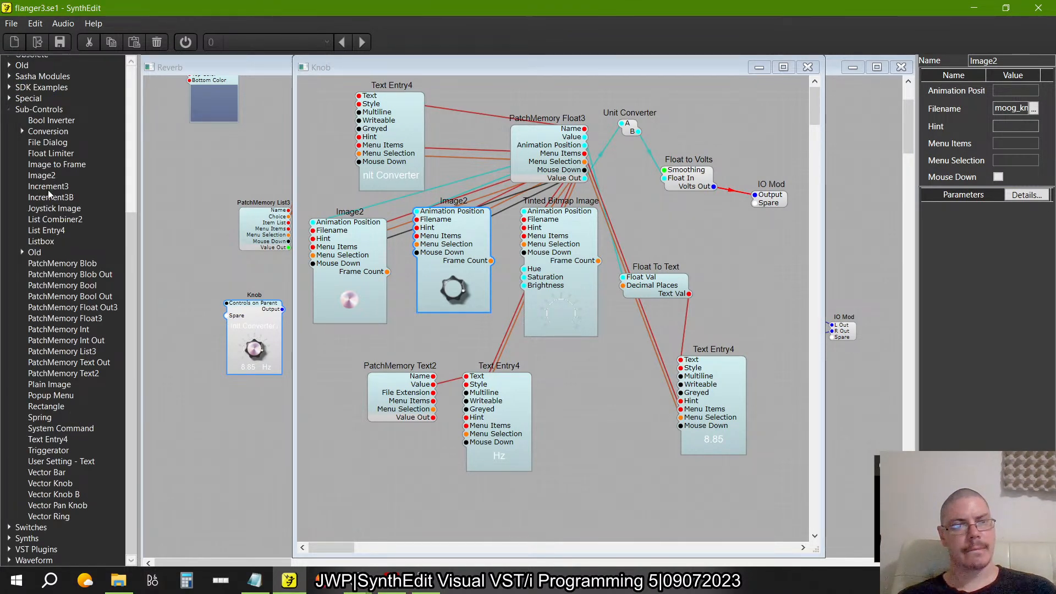
{"action": "left_click_drag", "start_coordinate": [43, 176], "coordinate": [577, 421]}
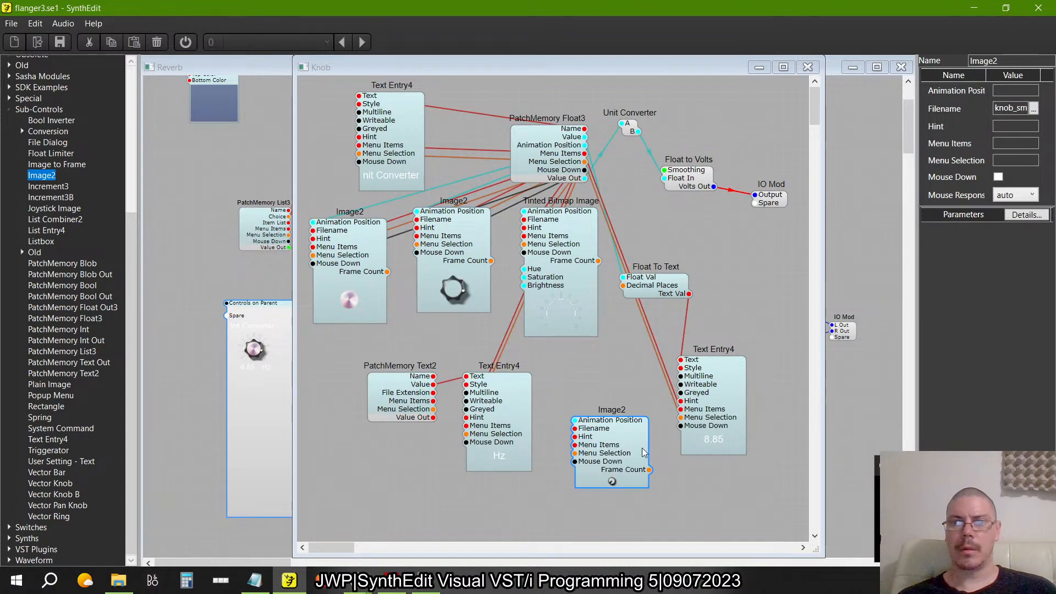
{"action": "left_click", "coordinate": [455, 240]}
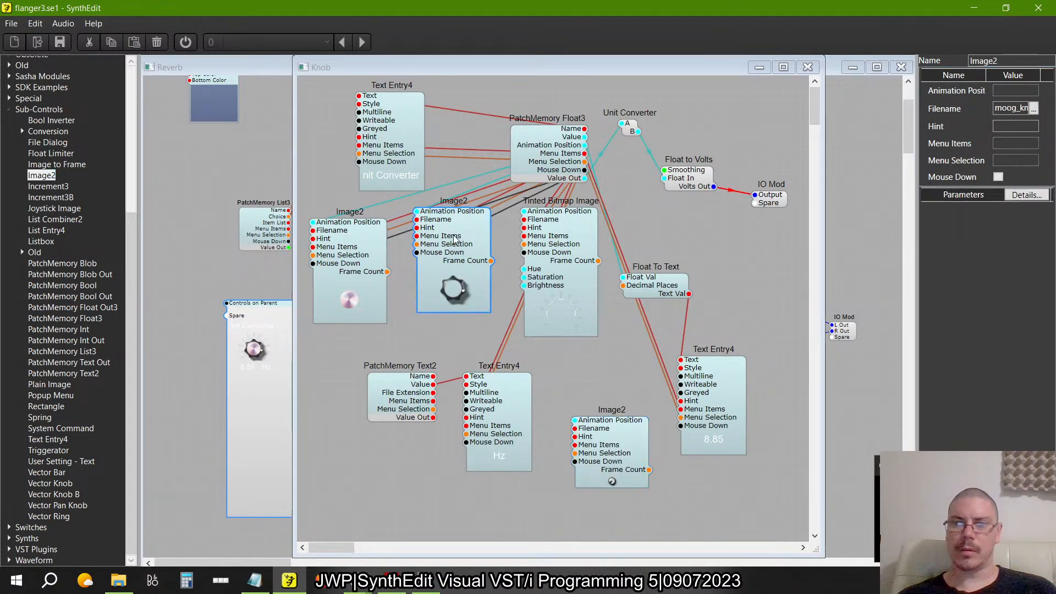
- Compare the existing Image2 modules' filenames and set the newly added Image2's Filename to moog_knob
{"action": "left_click", "coordinate": [357, 238]}
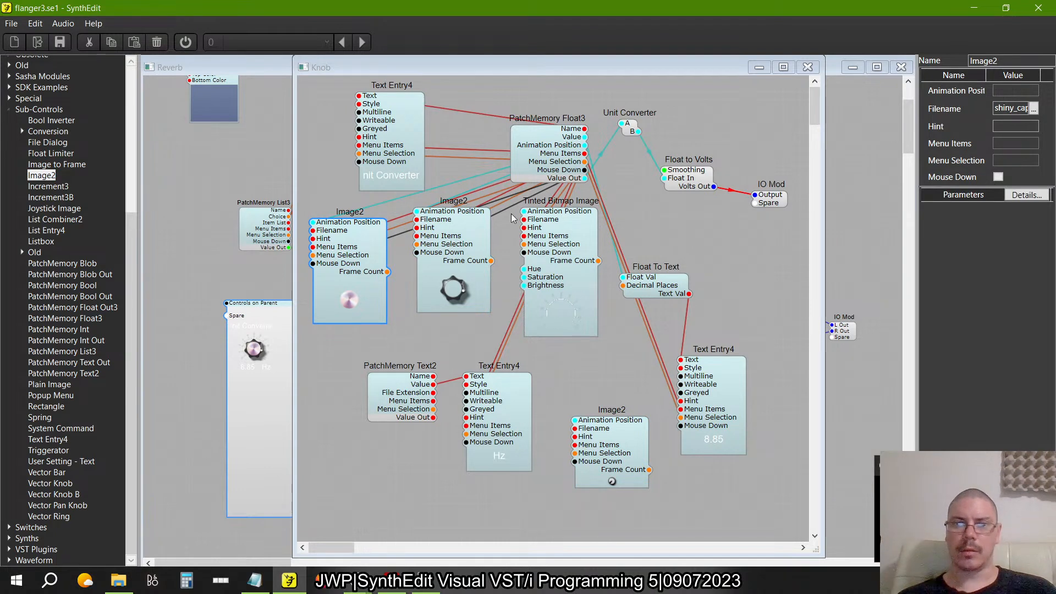
{"action": "left_click", "coordinate": [482, 231]}
{"action": "left_click", "coordinate": [1014, 109]}
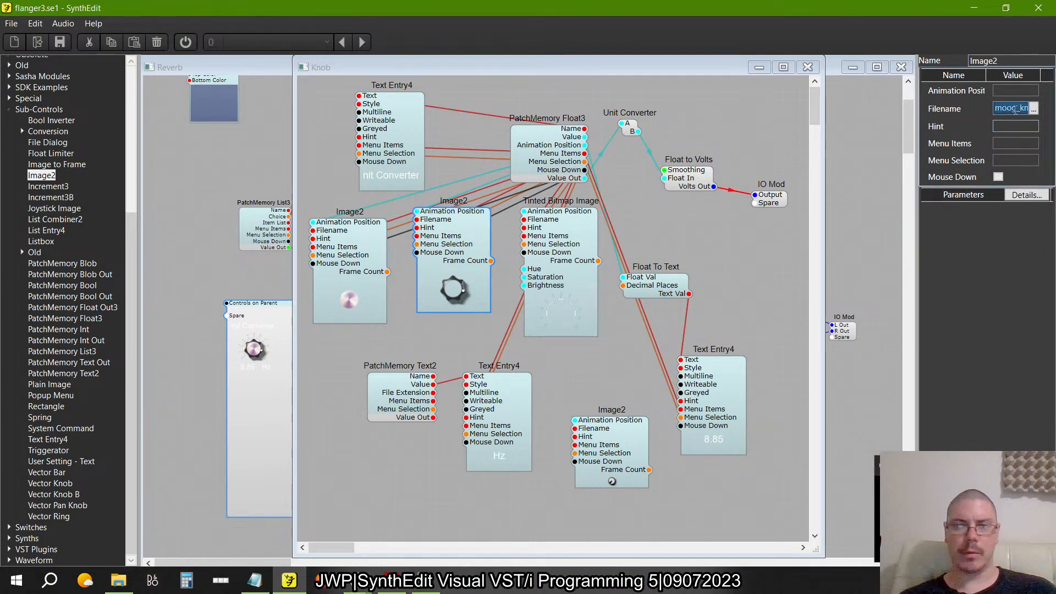
{"action": "left_click", "coordinate": [634, 428]}
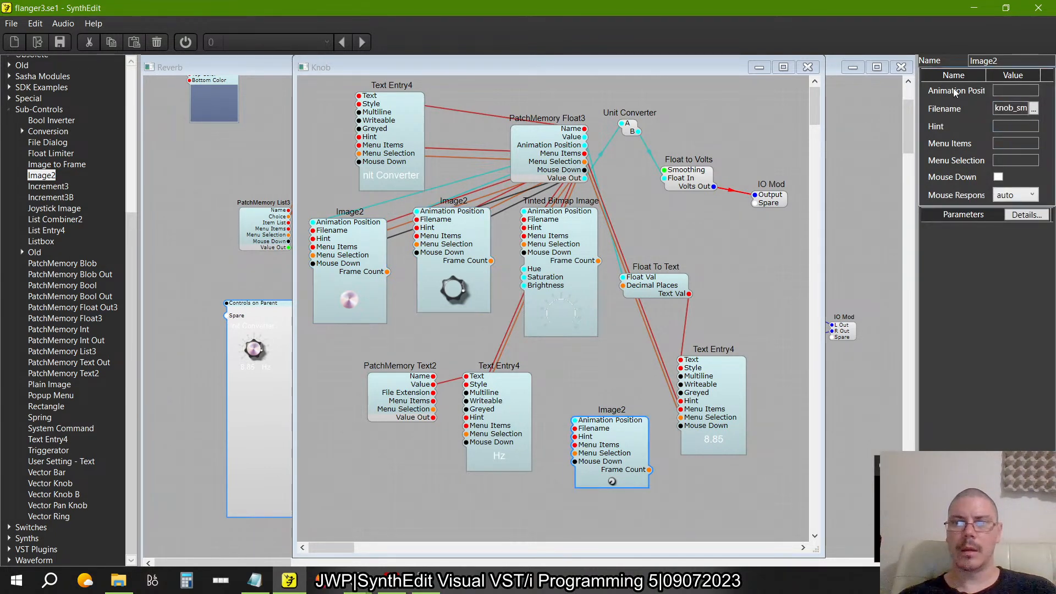
{"action": "left_click", "coordinate": [1012, 108]}
{"action": "type", "text": "moog_knob"}
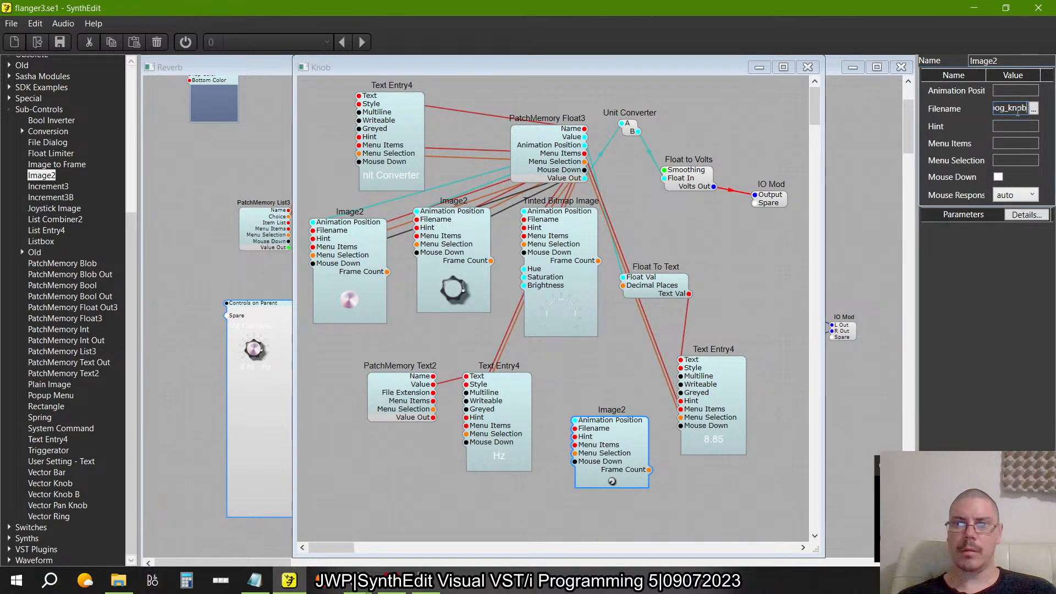
{"action": "key", "text": "Return"}
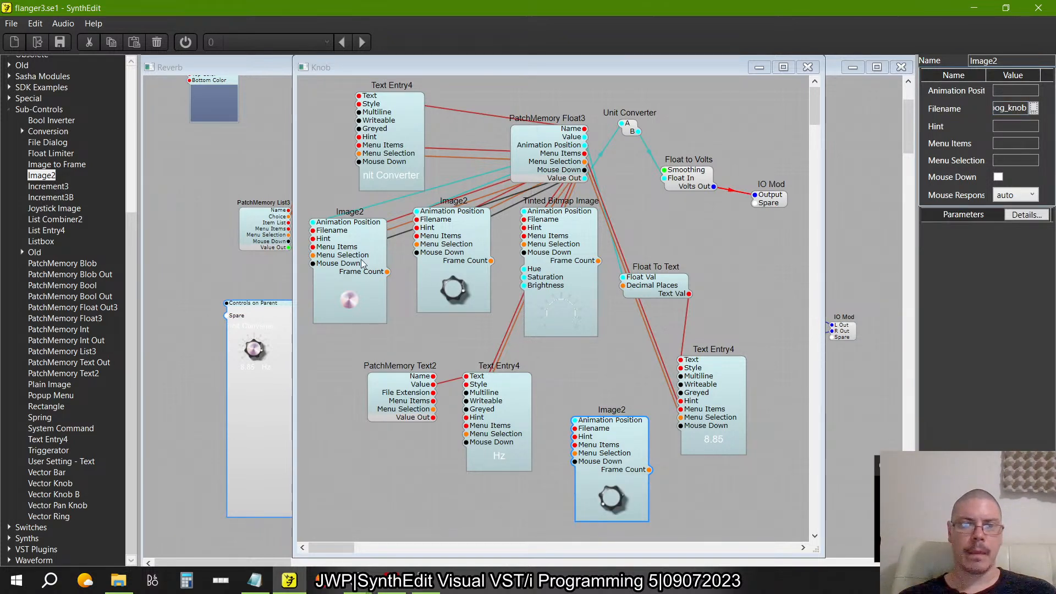
- Duplicate the new Image2, place the copy near PatchMemory Text2, and set its Filename to the existing cap's shiny_cap.png
{"action": "left_click", "coordinate": [622, 459]}
{"action": "key", "text": "ctrl+c"}
{"action": "key", "text": "ctrl+v"}
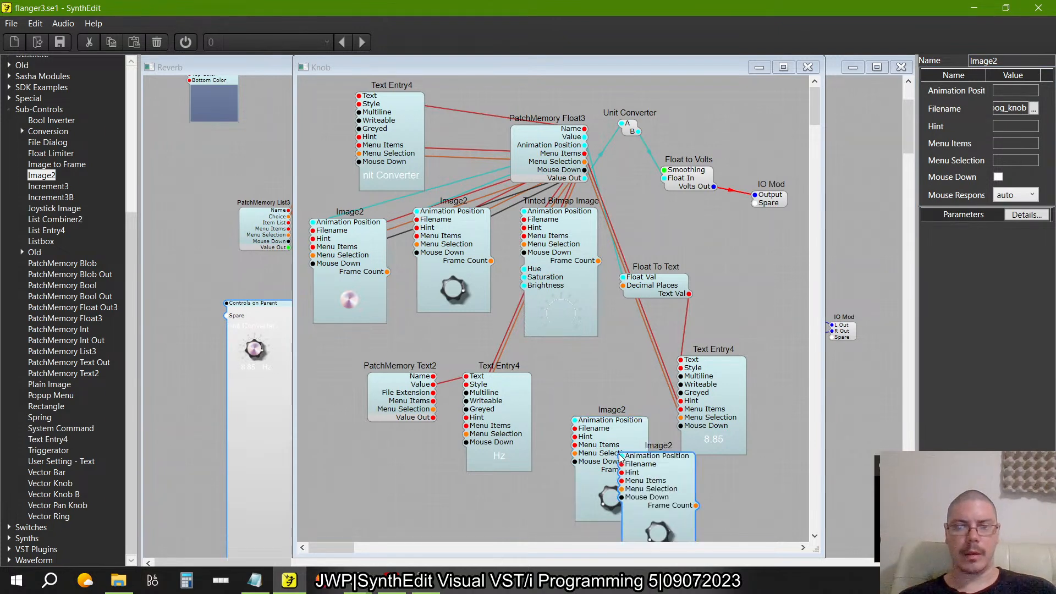
{"action": "left_click_drag", "start_coordinate": [649, 492], "coordinate": [375, 487]}
{"action": "left_click", "coordinate": [349, 232]}
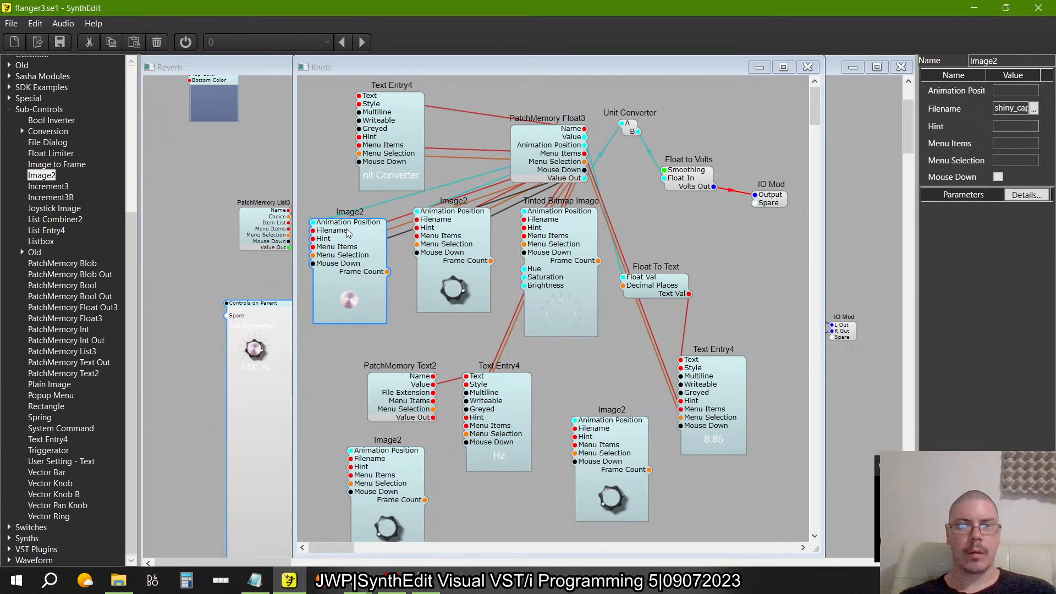
{"action": "left_click", "coordinate": [1005, 110]}
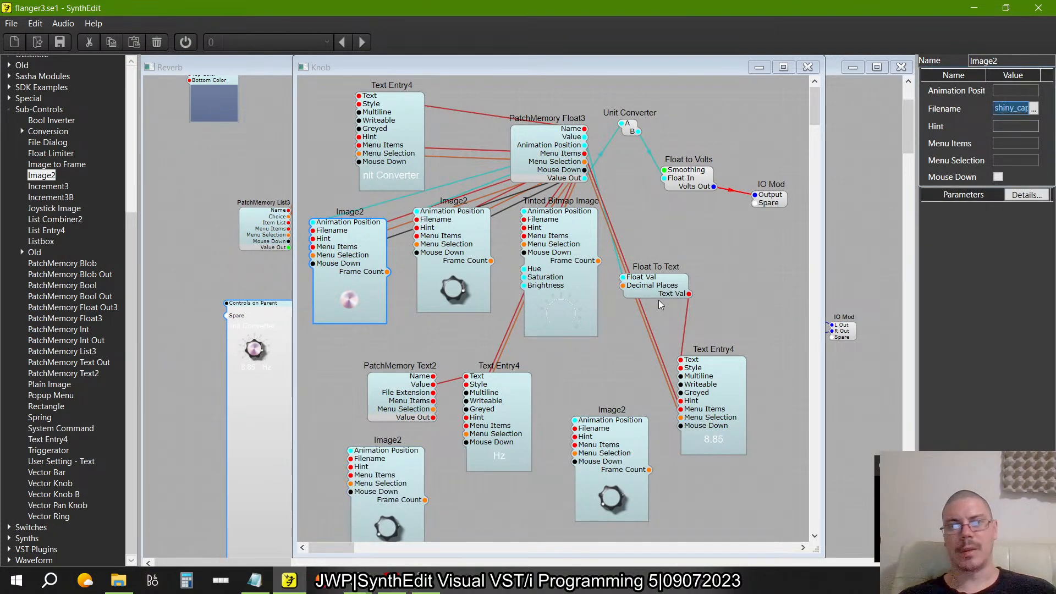
{"action": "left_click", "coordinate": [384, 475]}
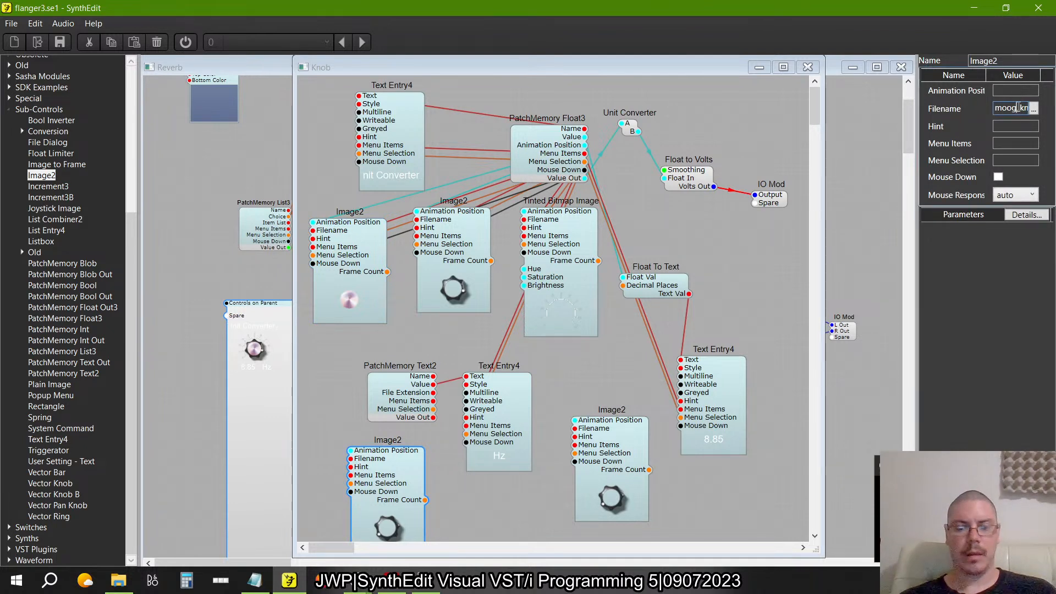
{"action": "key", "text": "ctrl+v"}
{"action": "key", "text": "Tab"}
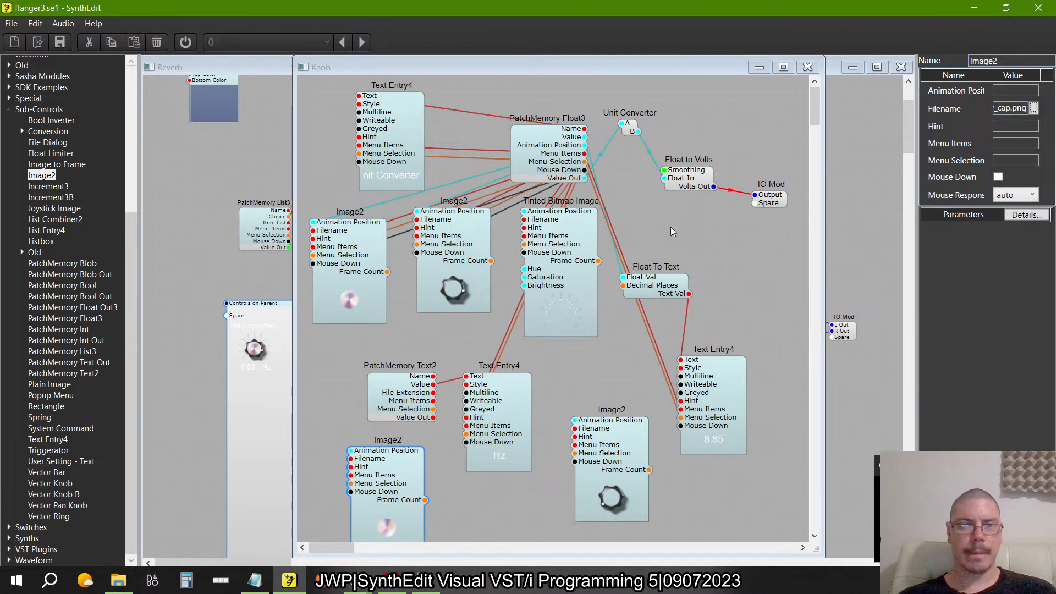
- Move the old and new shiny-cap Image2 modules beside IO Mod and wire the new one's Animation Position, Menu Items and Menu Selection to PatchMemory Float3
{"action": "left_click_drag", "start_coordinate": [368, 490], "coordinate": [390, 381]}
{"action": "left_click_drag", "start_coordinate": [360, 246], "coordinate": [720, 138]}
{"action": "scroll", "coordinate": [720, 134], "scroll_direction": "left", "scroll_amount": 3}
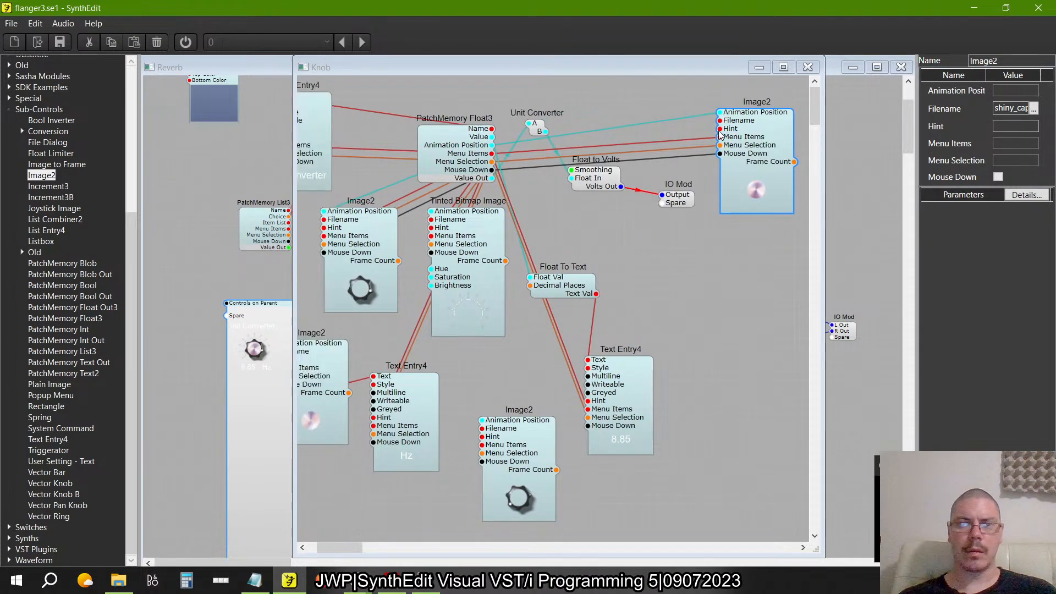
{"action": "left_click_drag", "start_coordinate": [383, 384], "coordinate": [710, 263]}
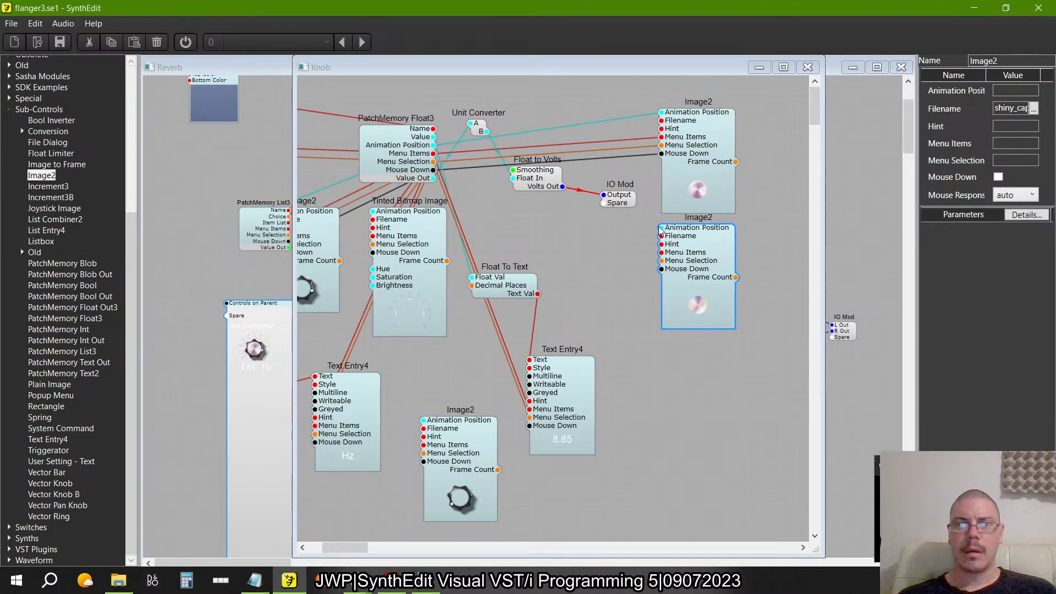
{"action": "left_click_drag", "start_coordinate": [661, 228], "coordinate": [492, 198]}
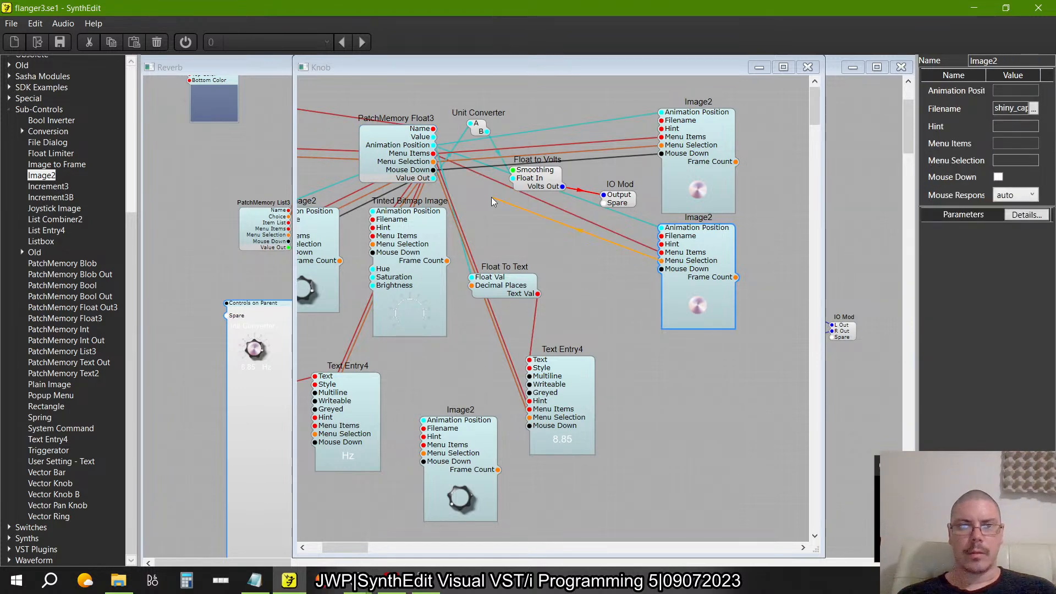
{"action": "left_click_drag", "start_coordinate": [445, 167], "coordinate": [536, 257]}
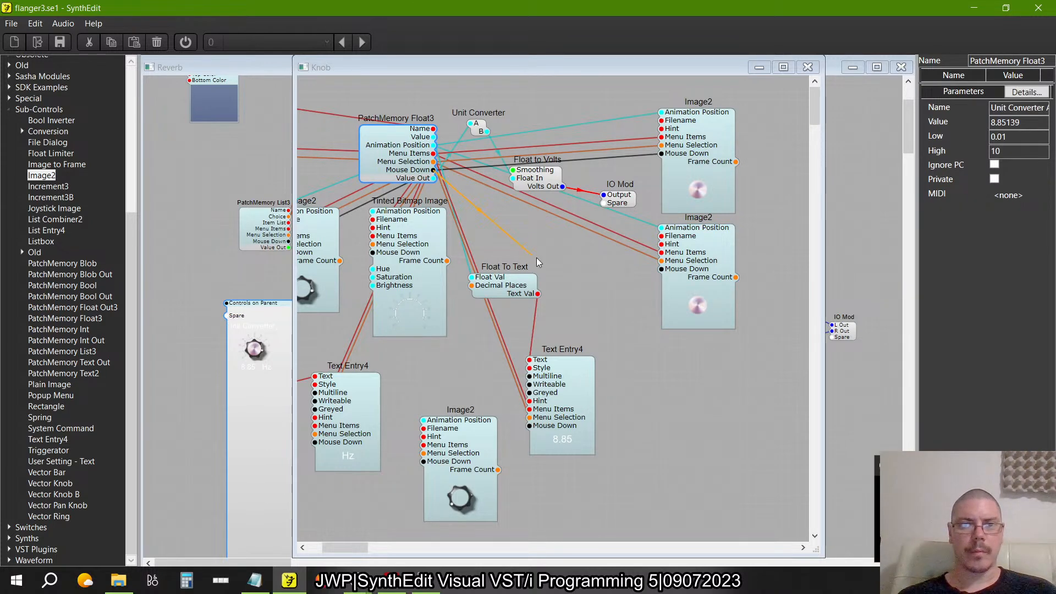
- Shift the Tinted Bitmap Image slightly, test-turn the new shiny cap, and delete the old shiny-cap Image2
{"action": "scroll", "coordinate": [493, 252], "scroll_direction": "left", "scroll_amount": 3}
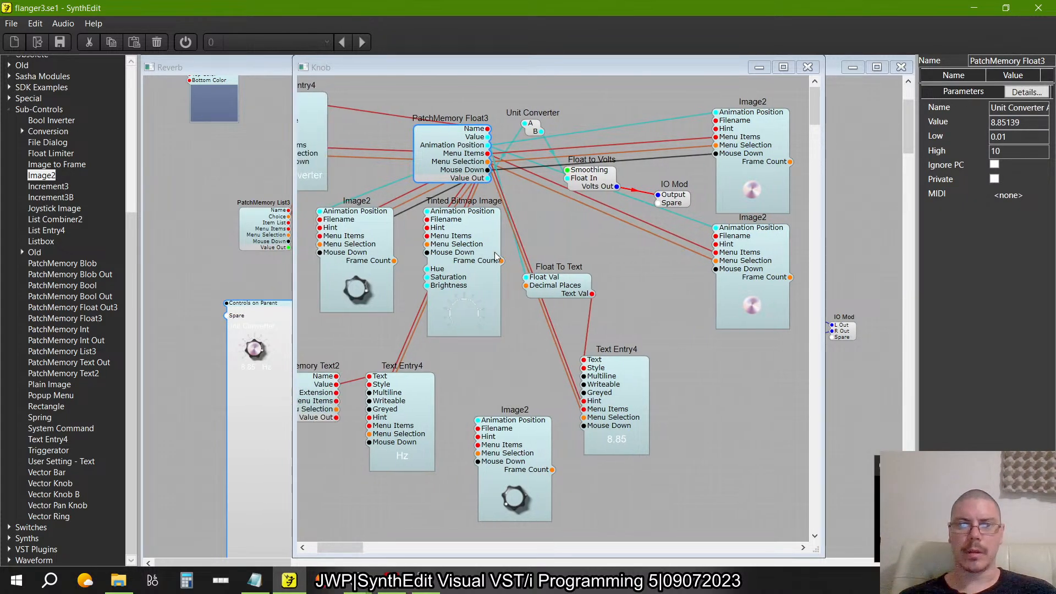
{"action": "left_click_drag", "start_coordinate": [480, 232], "coordinate": [496, 254]}
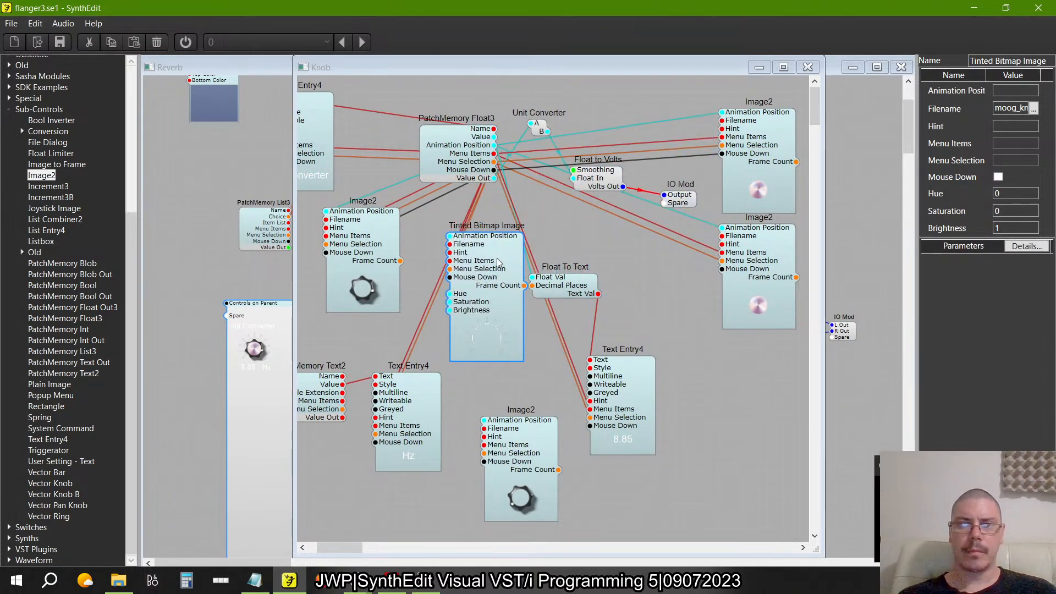
{"action": "left_click", "coordinate": [748, 292]}
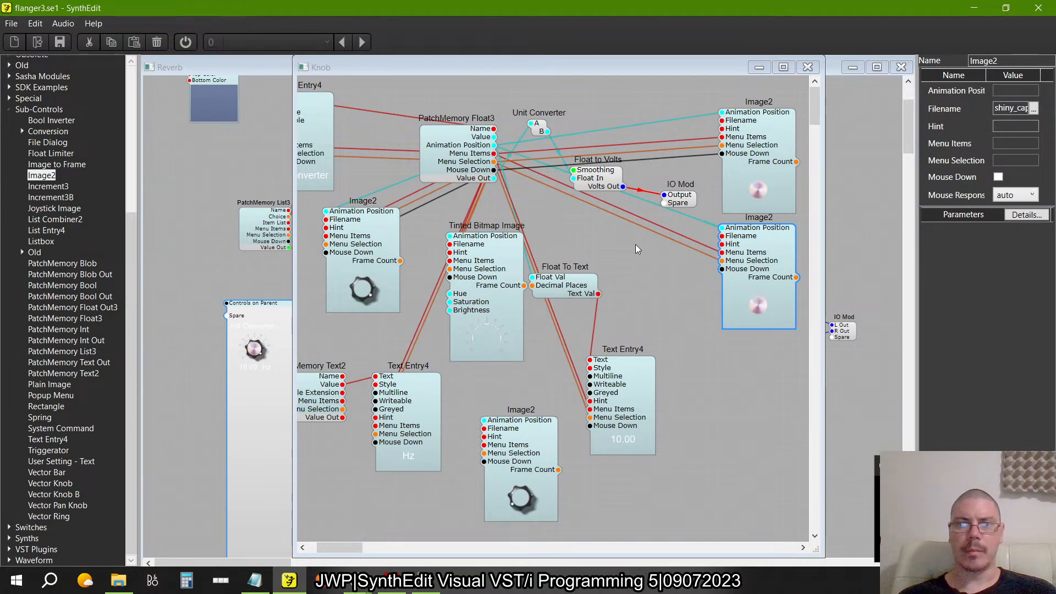
{"action": "left_click", "coordinate": [757, 140]}
{"action": "key", "text": "Delete"}
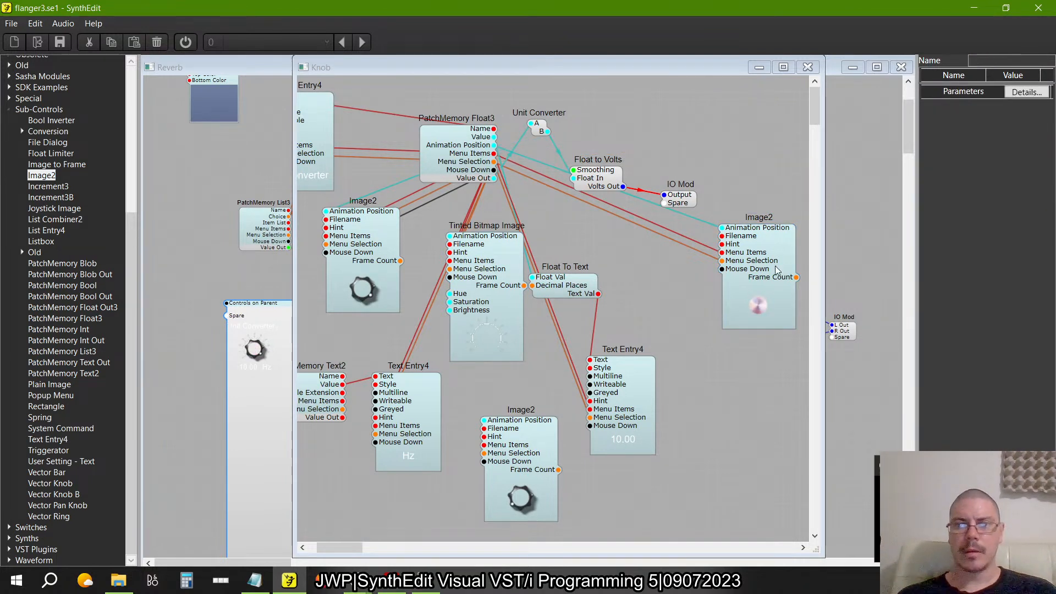
- Try the horizontal Mouse Response on the new shiny-cap Image2 and test how it turns
{"action": "left_click", "coordinate": [758, 306]}
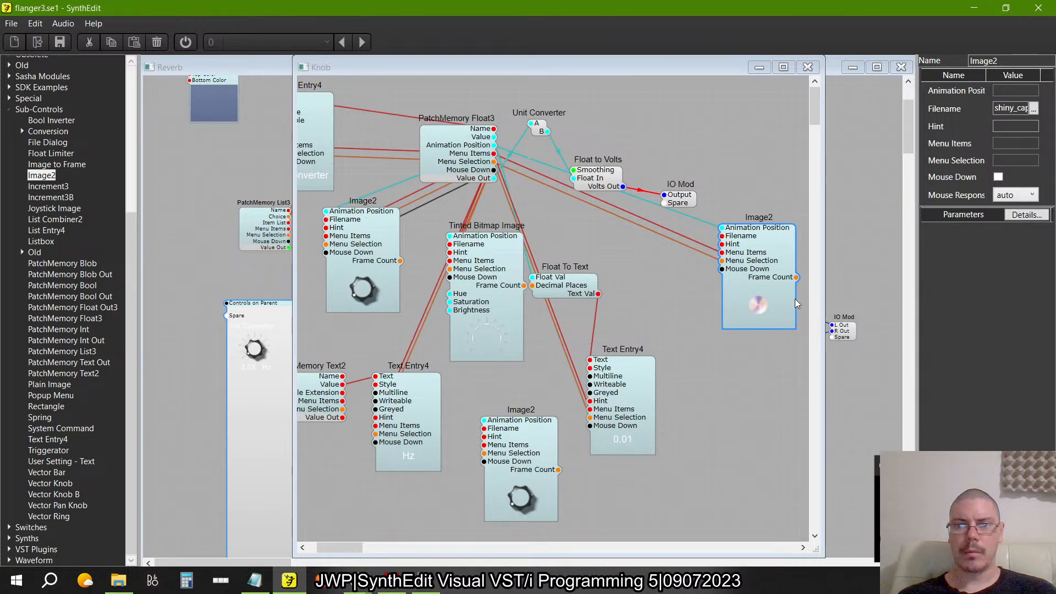
{"action": "left_click", "coordinate": [1014, 195]}
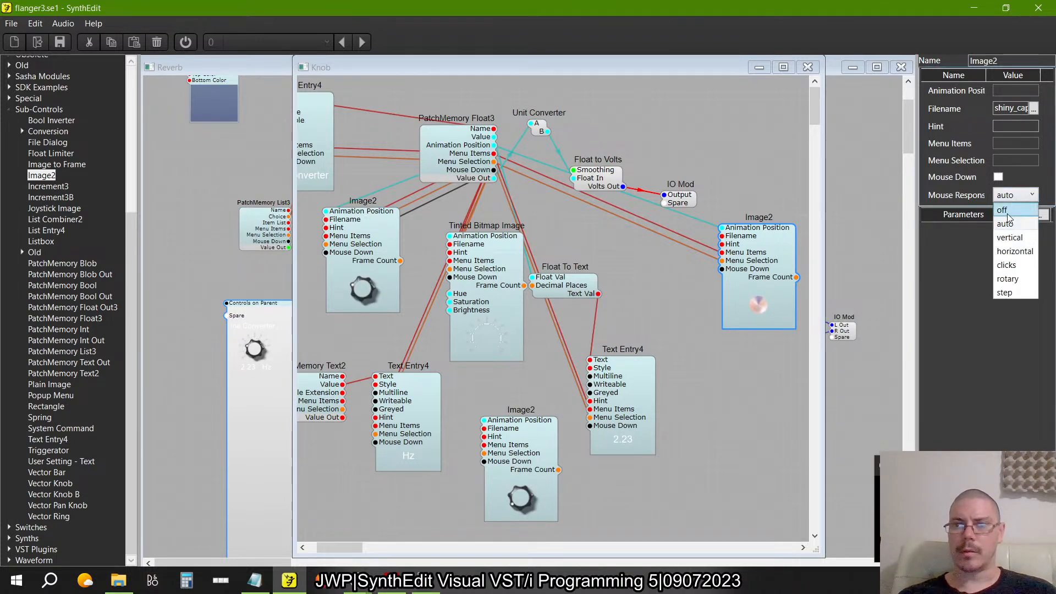
{"action": "left_click", "coordinate": [1013, 251]}
{"action": "left_click_drag", "start_coordinate": [760, 306], "coordinate": [764, 223]}
- Set the shiny-cap Image2's Mouse Response to vertical and move the module back beside the original moog knob Image2
{"action": "left_click", "coordinate": [1015, 195]}
{"action": "left_click", "coordinate": [1010, 237]}
{"action": "left_click_drag", "start_coordinate": [713, 297], "coordinate": [657, 297]}
{"action": "left_click_drag", "start_coordinate": [774, 270], "coordinate": [375, 302]}
- Delete the original moog knob Image2 and put the new one in its place, wired to PatchMemory Float3's Animation Position, Menu Items and Menu Selection
{"action": "left_click_drag", "start_coordinate": [481, 246], "coordinate": [515, 262]}
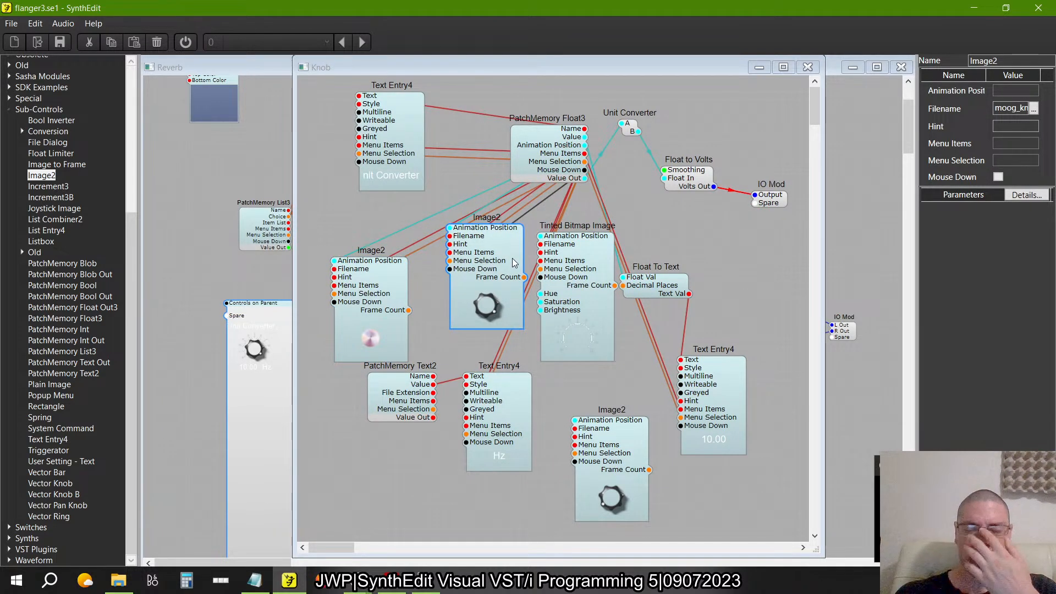
{"action": "key", "text": "Delete"}
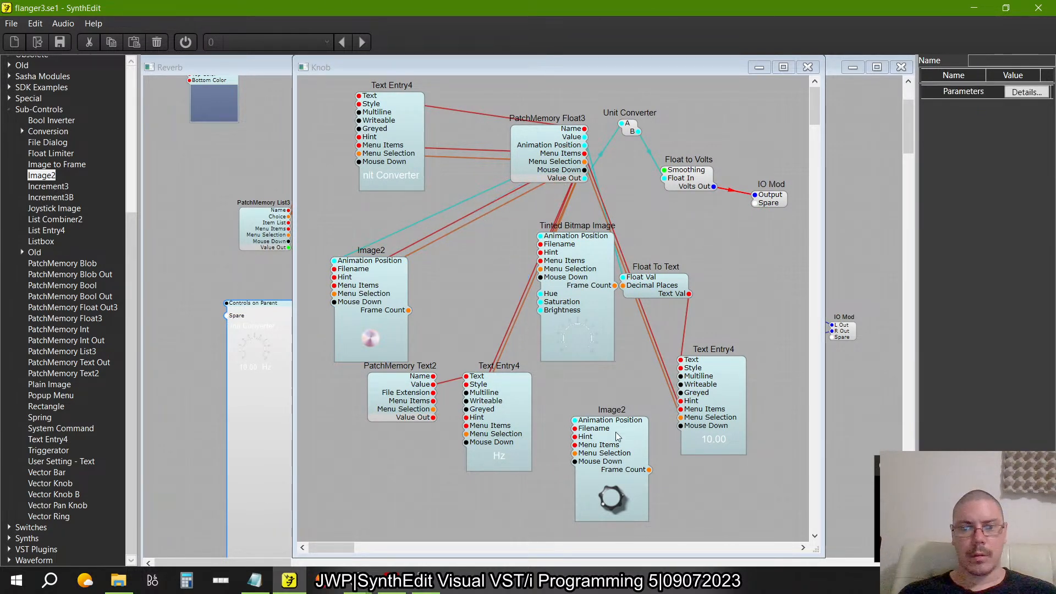
{"action": "left_click_drag", "start_coordinate": [616, 431], "coordinate": [495, 162]}
{"action": "left_click", "coordinate": [490, 250]}
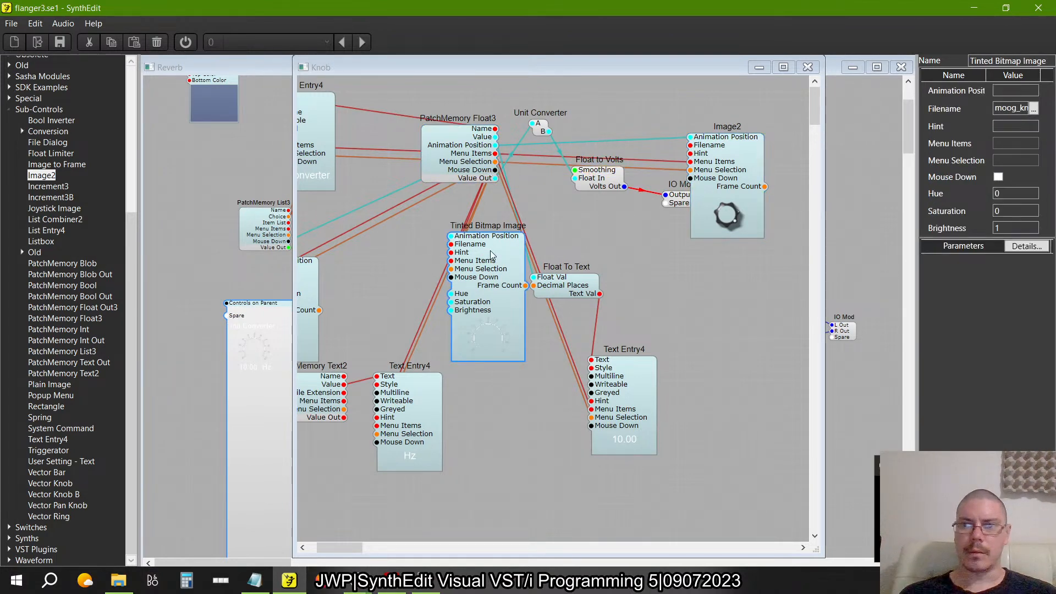
{"action": "left_click_drag", "start_coordinate": [746, 165], "coordinate": [516, 223]}
- Set the new moog knob Image2's Mouse Response to vertical, nudge the module into place, and close the knob's structure
{"action": "left_click", "coordinate": [1024, 195]}
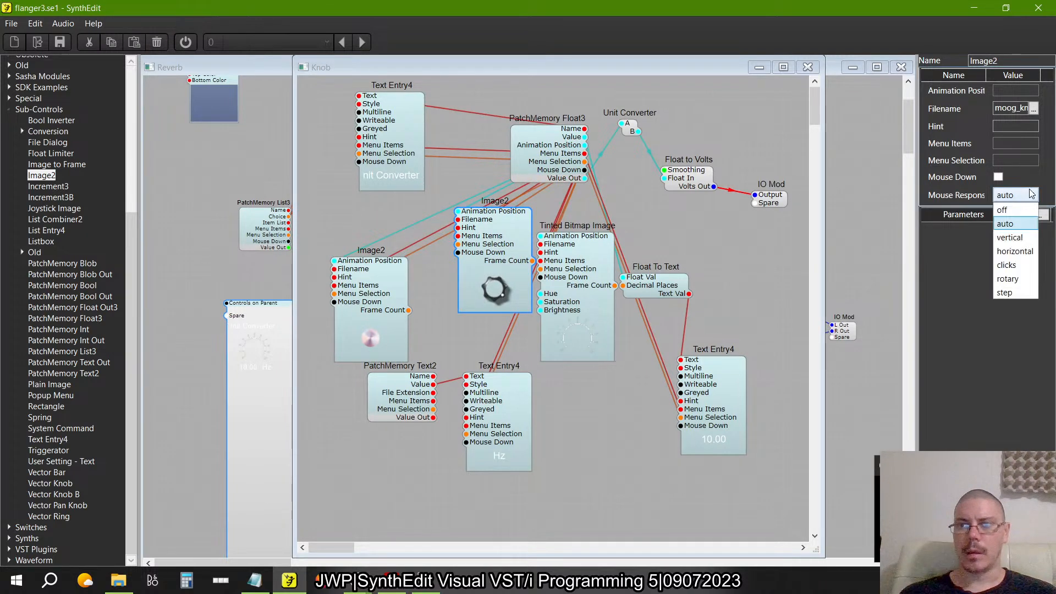
{"action": "left_click", "coordinate": [1019, 242]}
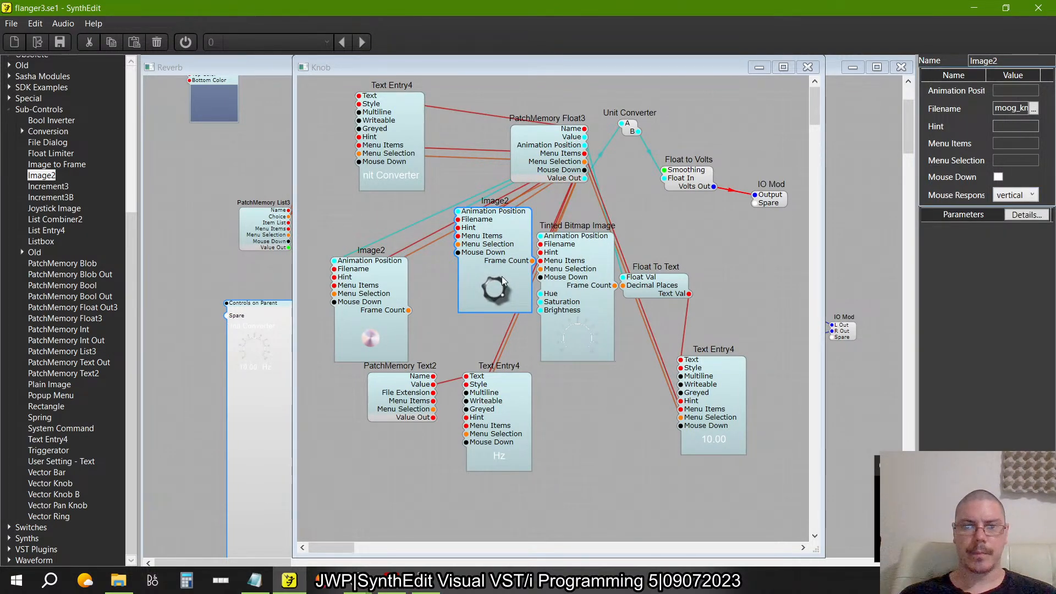
{"action": "left_click_drag", "start_coordinate": [502, 276], "coordinate": [473, 280]}
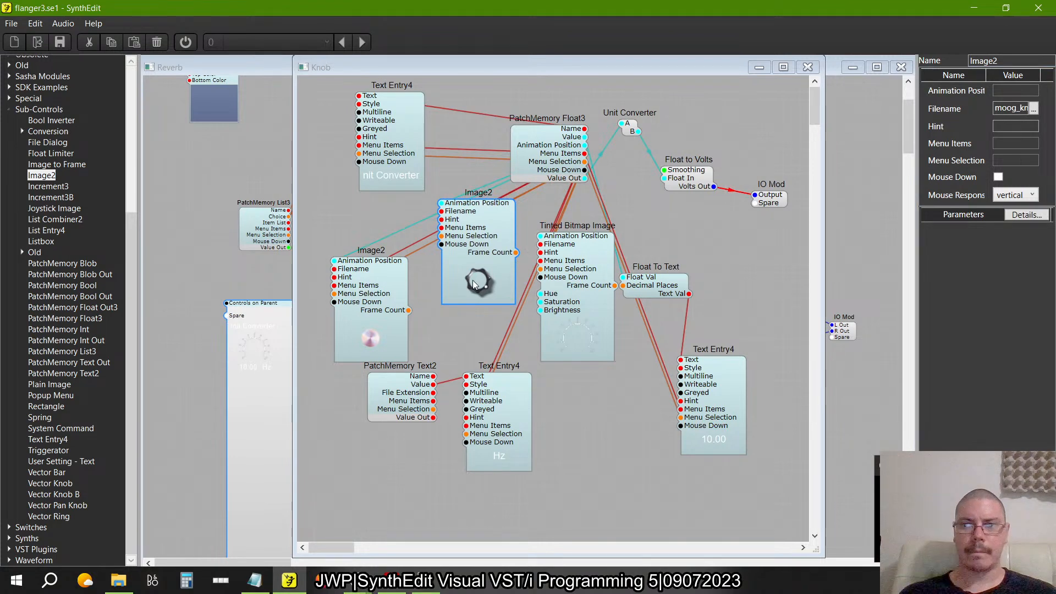
{"action": "left_click", "coordinate": [807, 67]}
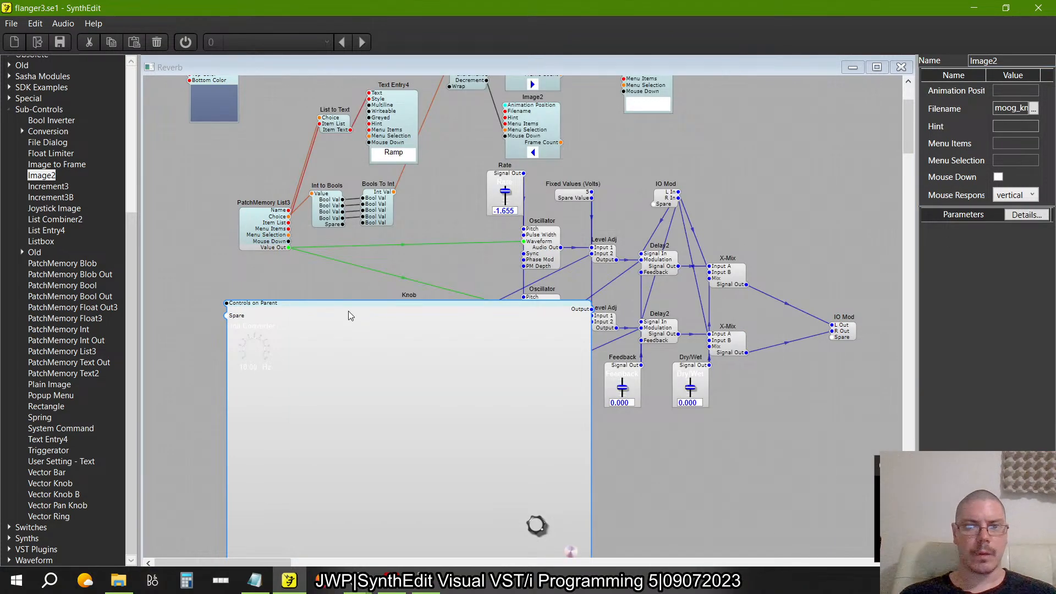
- In the Hz knob's panel editor, centre the moog knob and shiny cap images over the dial scale, then close the editor
{"action": "scroll", "coordinate": [348, 311], "scroll_direction": "down", "scroll_amount": 7}
{"action": "scroll", "coordinate": [398, 196], "scroll_direction": "up", "scroll_amount": 1}
{"action": "right_click", "coordinate": [389, 205]}
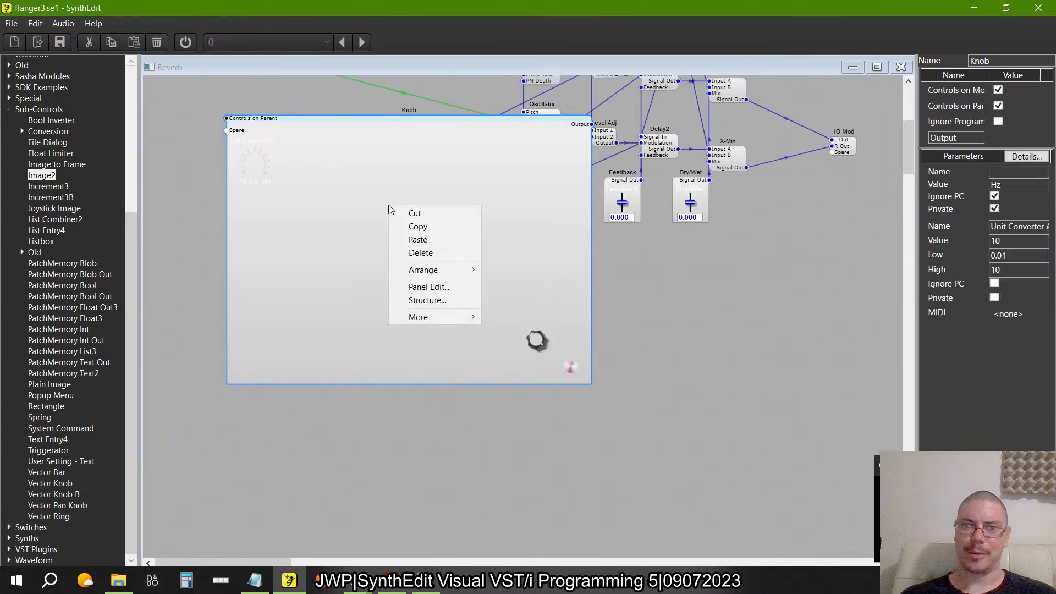
{"action": "left_click", "coordinate": [419, 289]}
{"action": "left_click_drag", "start_coordinate": [536, 328], "coordinate": [164, 94]}
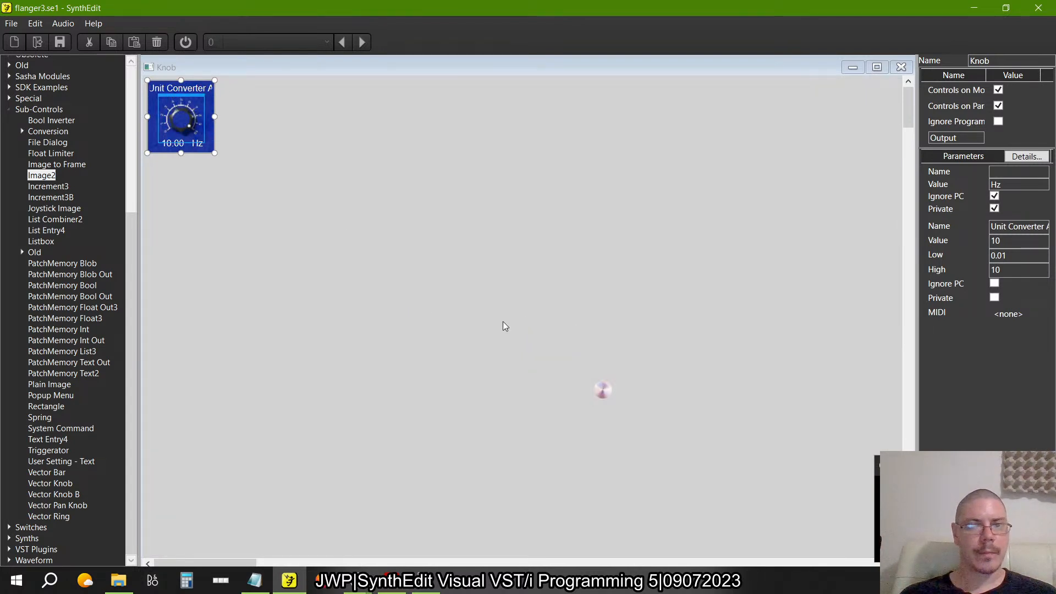
{"action": "left_click", "coordinate": [603, 387]}
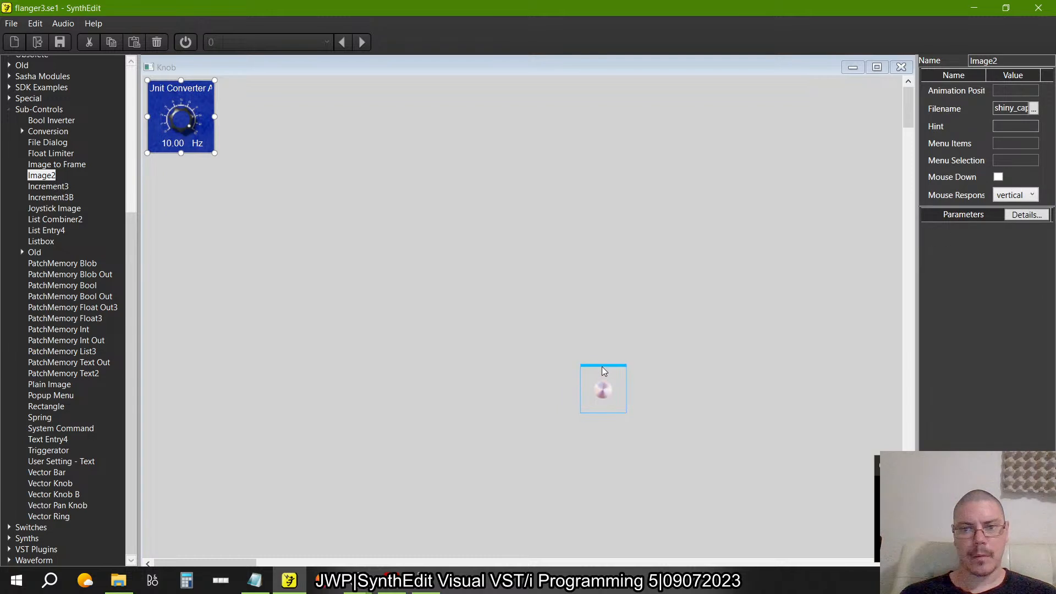
{"action": "left_click_drag", "start_coordinate": [602, 388], "coordinate": [179, 93]}
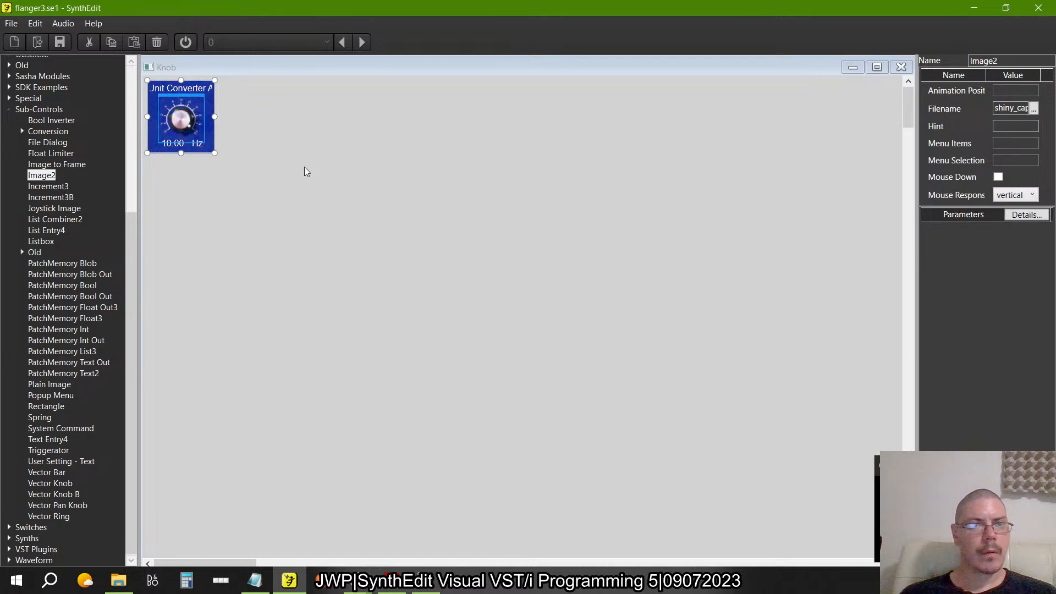
{"action": "left_click", "coordinate": [901, 66]}
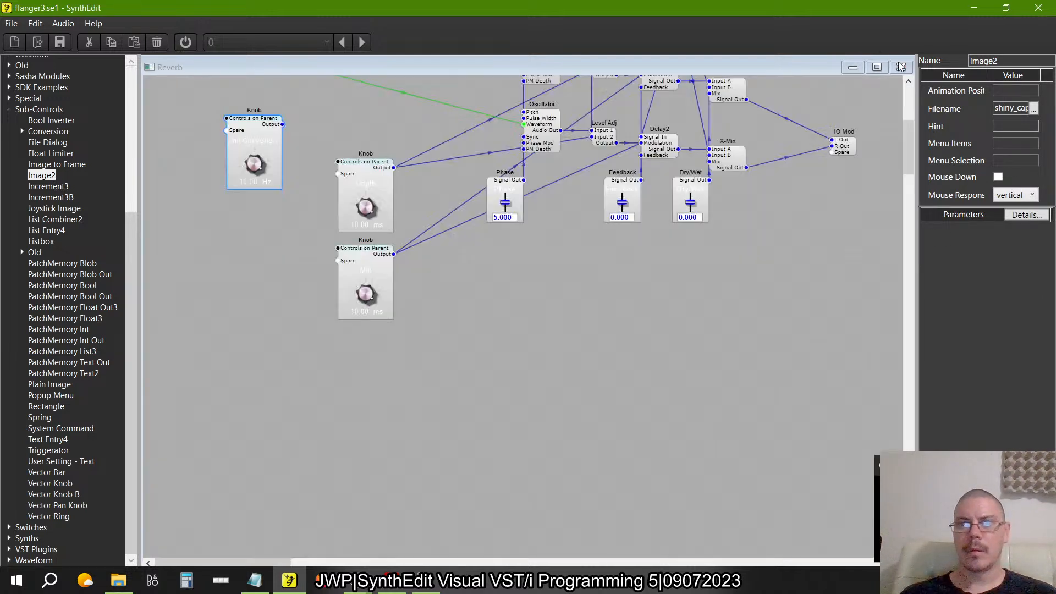
- Inspect the Depth knob's structure for comparison, close it, and turn the Depth knob down to about 0.60 ms
{"action": "left_click", "coordinate": [901, 67]}
{"action": "double_click", "coordinate": [333, 144]}
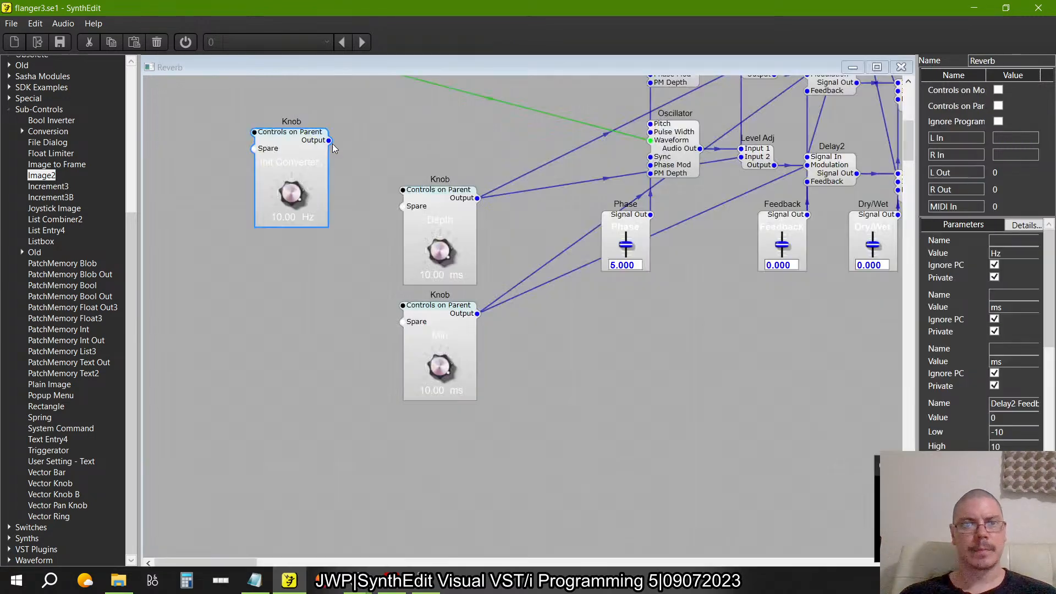
{"action": "left_click_drag", "start_coordinate": [288, 199], "coordinate": [386, 211]}
{"action": "double_click", "coordinate": [459, 259]}
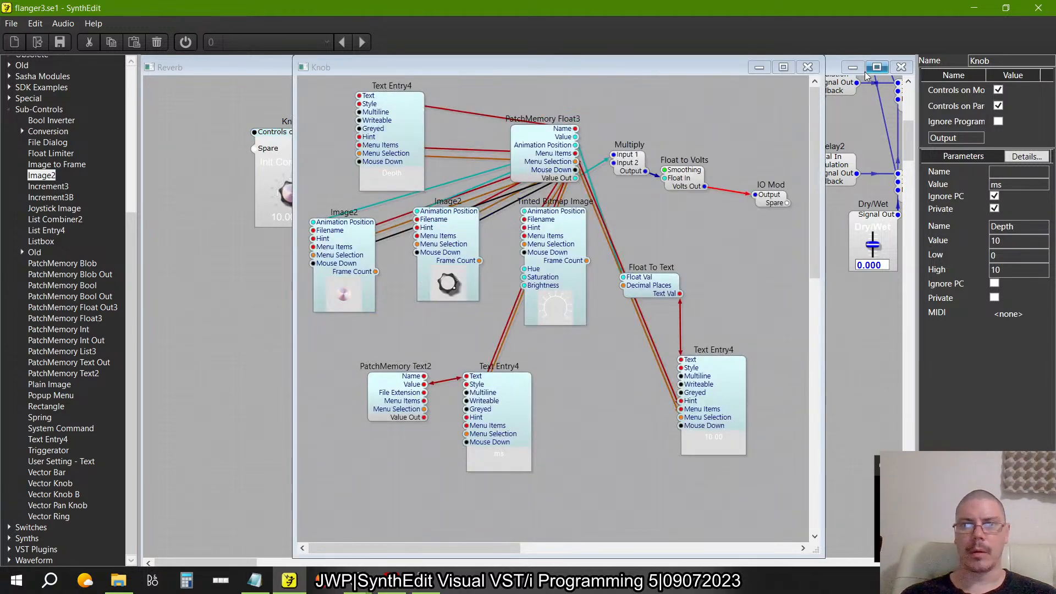
{"action": "left_click", "coordinate": [808, 66]}
{"action": "left_click_drag", "start_coordinate": [438, 250], "coordinate": [415, 197]}
{"action": "left_click", "coordinate": [404, 141]}
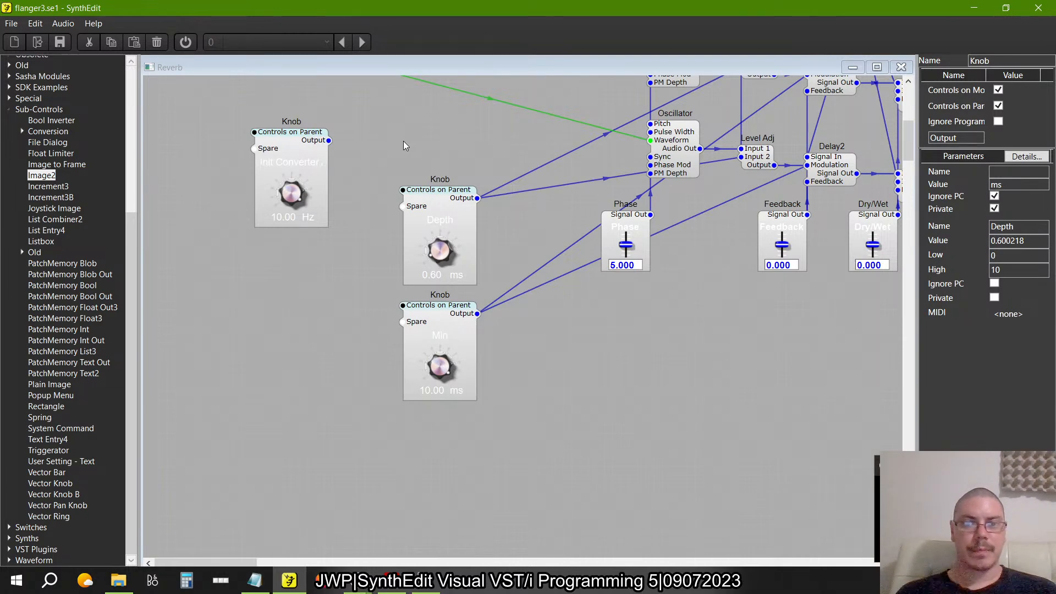
- In the Hz knob's structure, move the shiny cap Image2 beside the moog one, copy both modules, and close the structure
{"action": "double_click", "coordinate": [302, 141]}
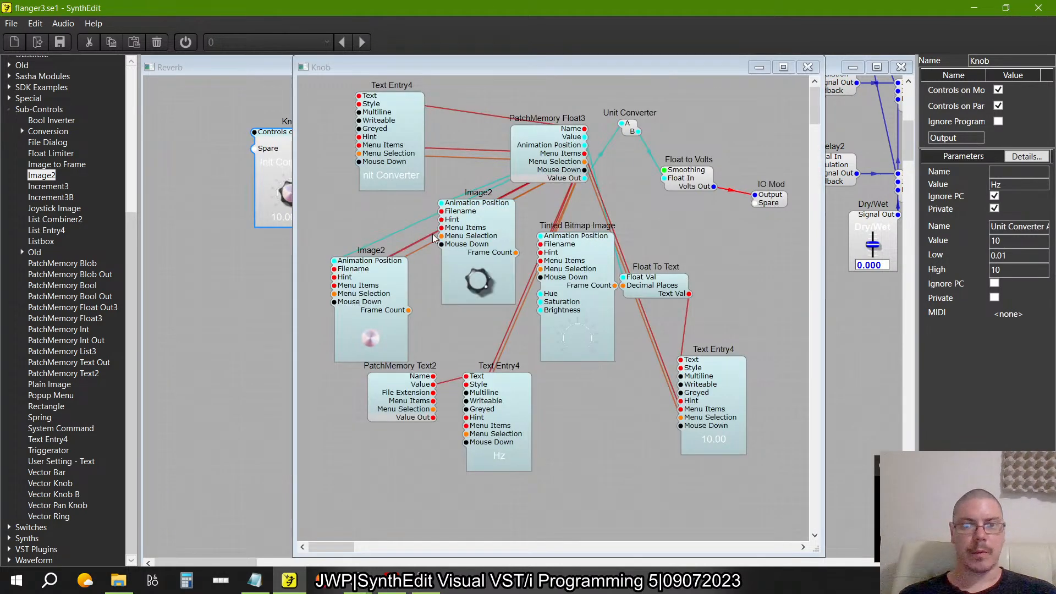
{"action": "left_click_drag", "start_coordinate": [375, 293], "coordinate": [392, 234]}
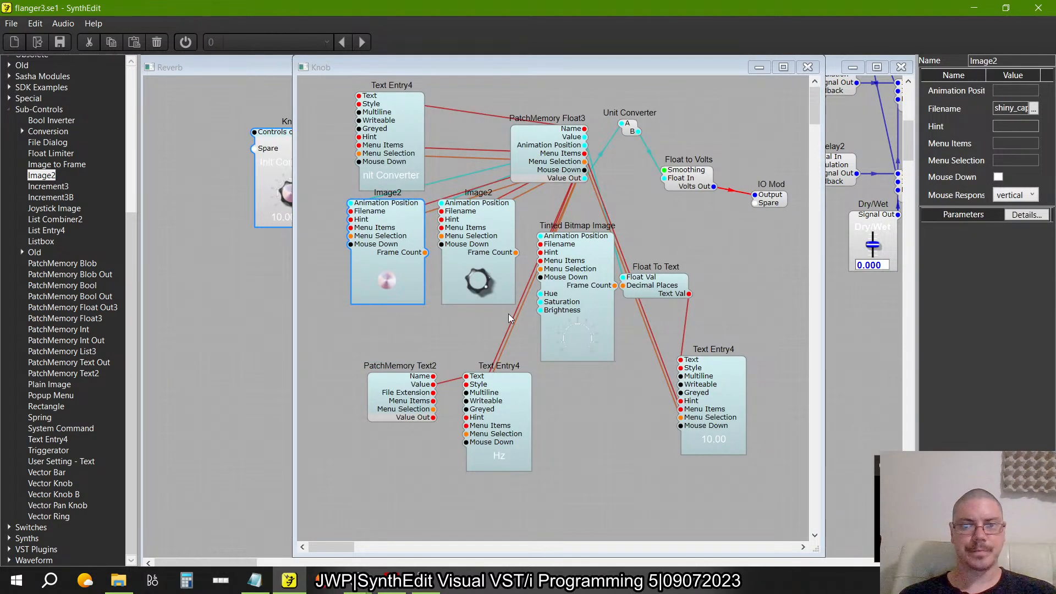
{"action": "left_click_drag", "start_coordinate": [529, 322], "coordinate": [332, 192]}
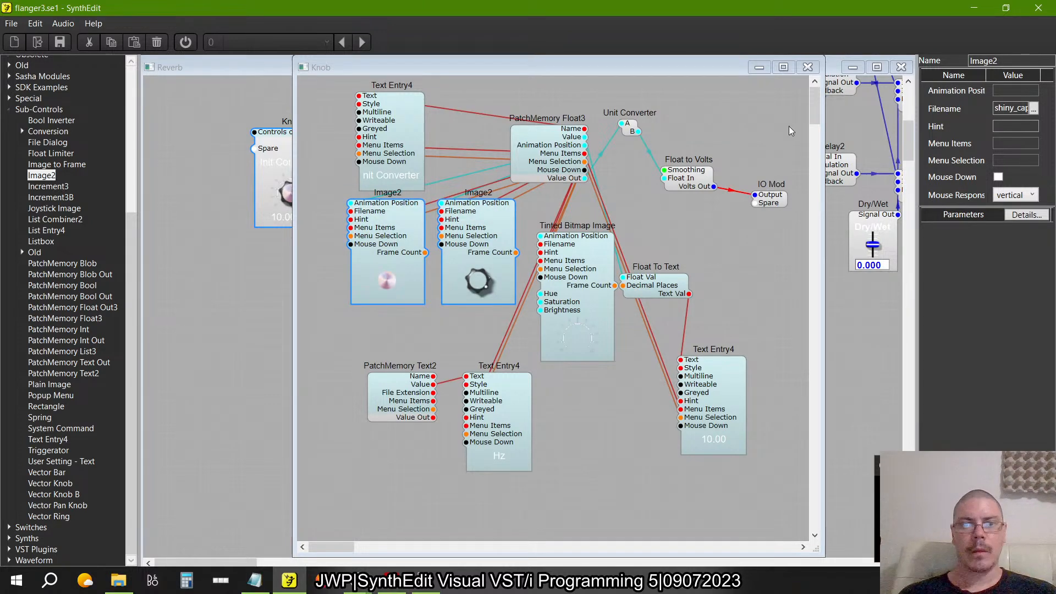
{"action": "left_click", "coordinate": [808, 67]}
- Paste the two copied Image2 modules into the Depth knob's structure and place them below the IO Mod
{"action": "double_click", "coordinate": [451, 209]}
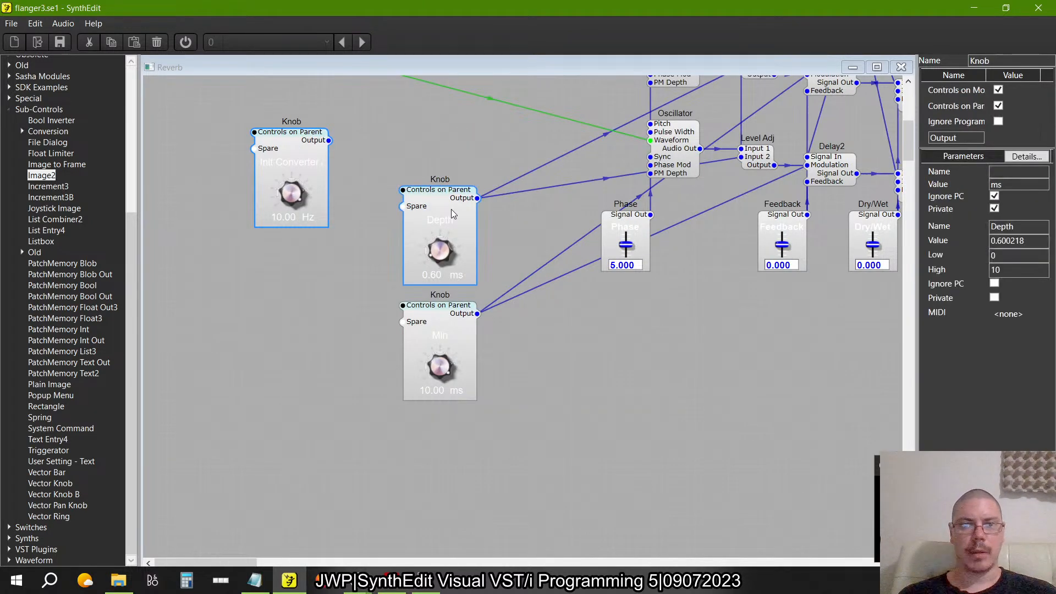
{"action": "right_click", "coordinate": [463, 388]}
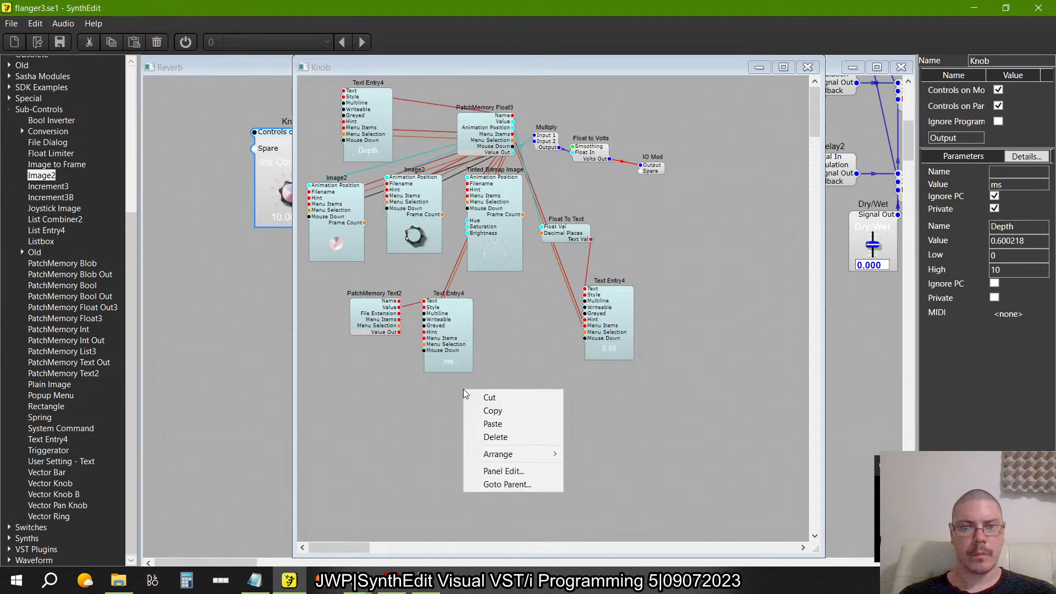
{"action": "left_click", "coordinate": [480, 423]}
{"action": "left_click_drag", "start_coordinate": [552, 430], "coordinate": [767, 241]}
{"action": "left_click", "coordinate": [713, 205]}
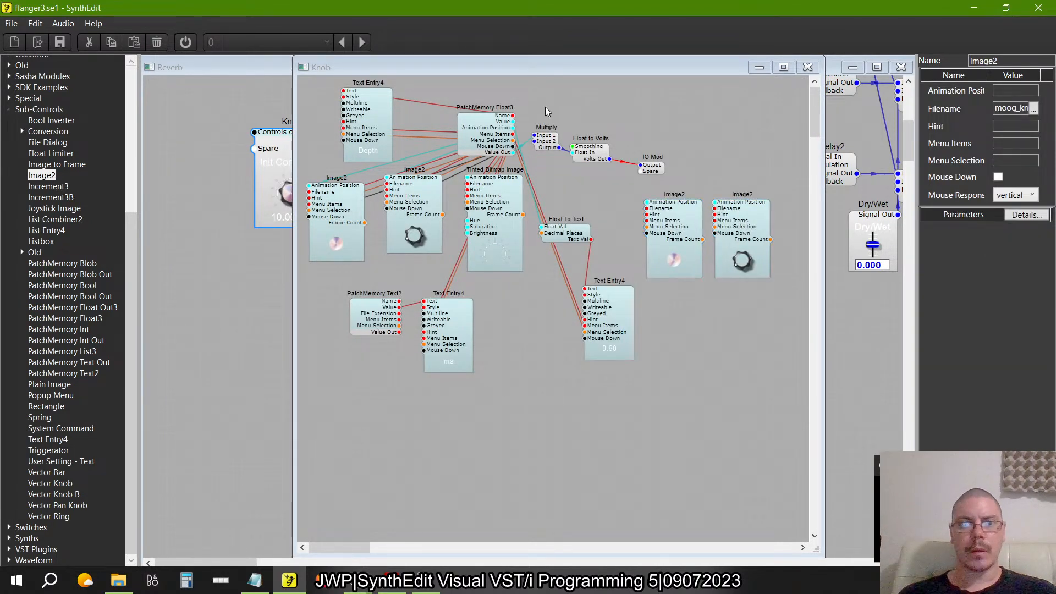
- Wire both pasted Image2 modules to PatchMemory Float3's Animation Position, Menu Items and Menu Selection
{"action": "left_click", "coordinate": [509, 131]}
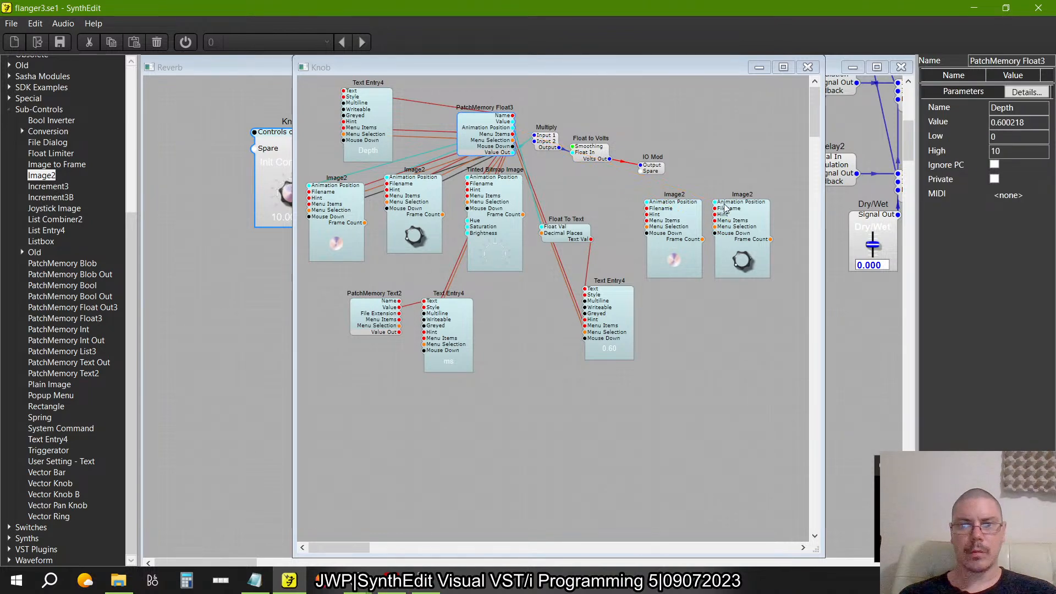
{"action": "left_click_drag", "start_coordinate": [725, 205], "coordinate": [647, 202]}
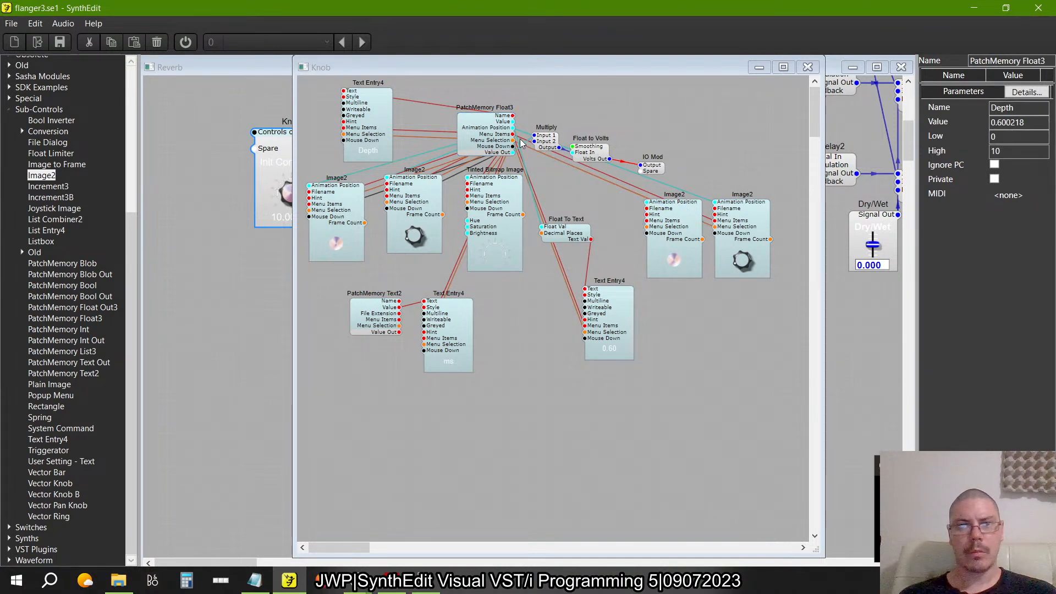
{"action": "left_click_drag", "start_coordinate": [514, 128], "coordinate": [576, 202]}
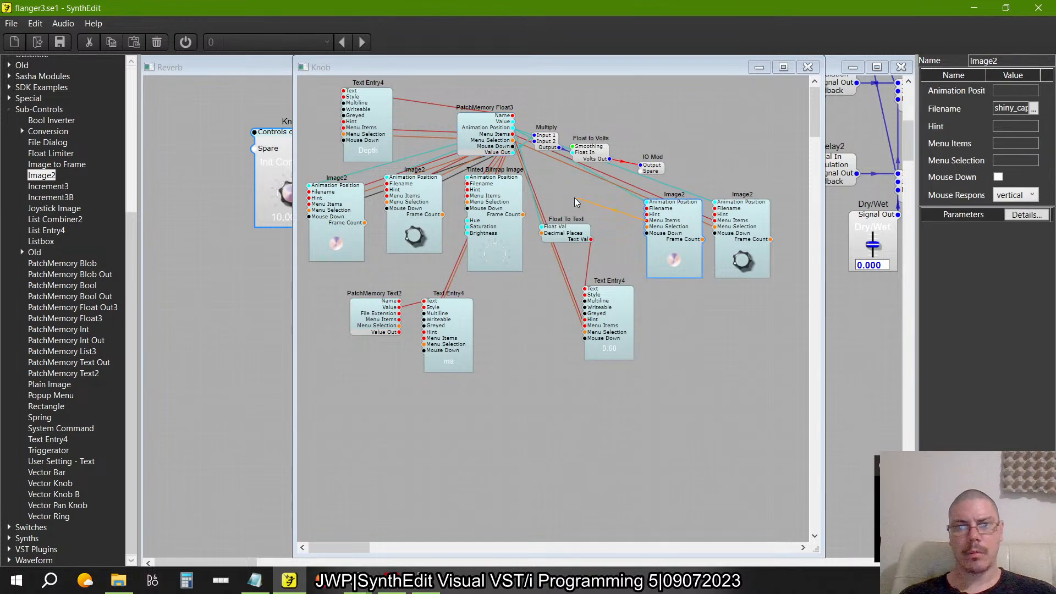
{"action": "left_click_drag", "start_coordinate": [520, 142], "coordinate": [514, 145]}
{"action": "left_click", "coordinate": [514, 146]}
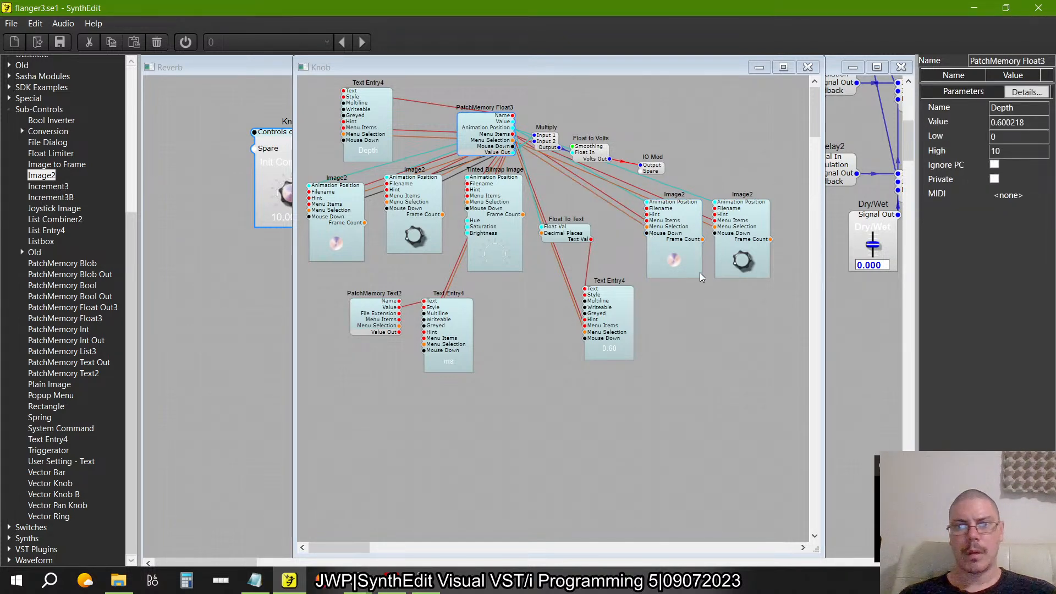
- Delete the Depth knob's two original Image2 modules, move the new pair into their place, and close the structure
{"action": "left_click", "coordinate": [440, 201]}
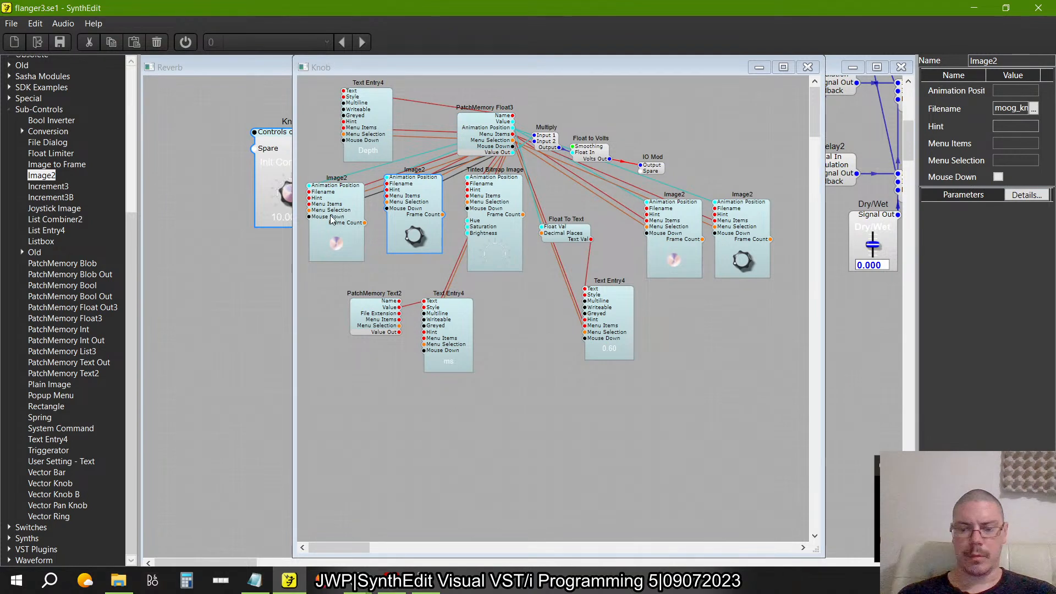
{"action": "key", "text": "Delete"}
{"action": "left_click", "coordinate": [333, 220]}
{"action": "key", "text": "Delete"}
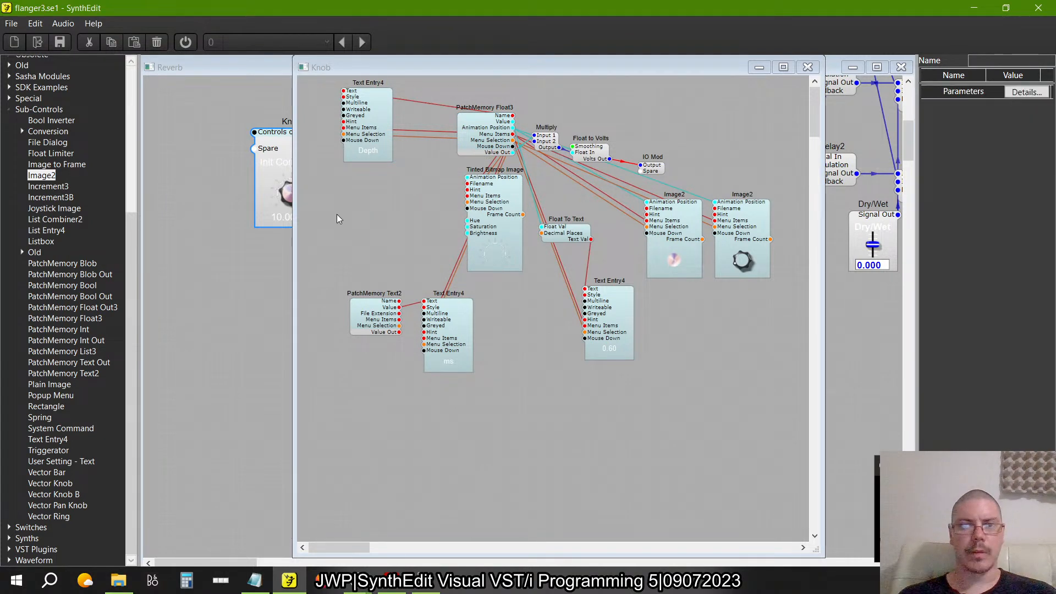
{"action": "left_click_drag", "start_coordinate": [787, 301], "coordinate": [632, 182]}
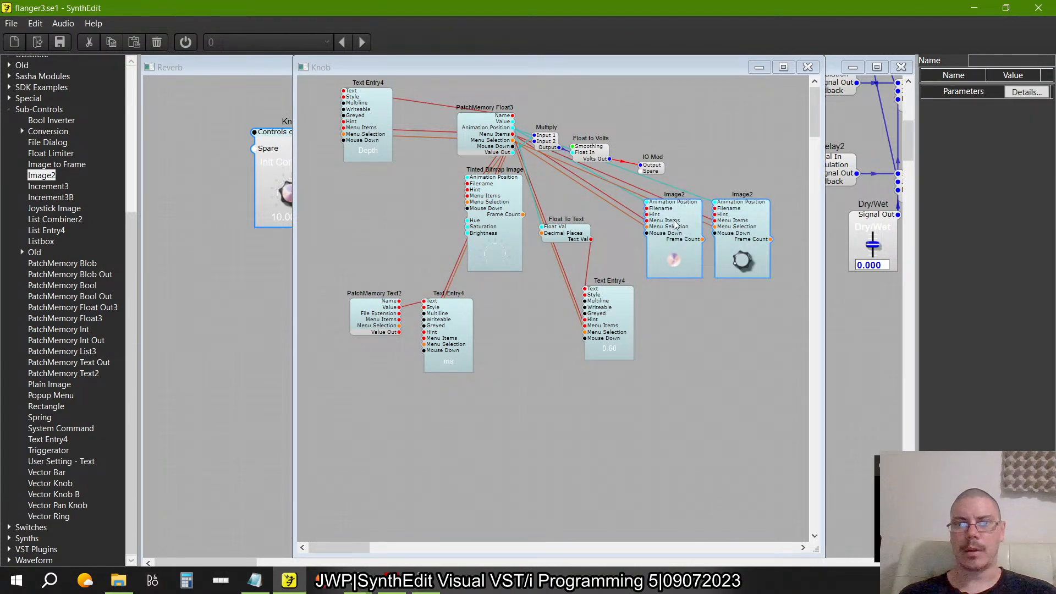
{"action": "left_click_drag", "start_coordinate": [676, 227], "coordinate": [353, 223]}
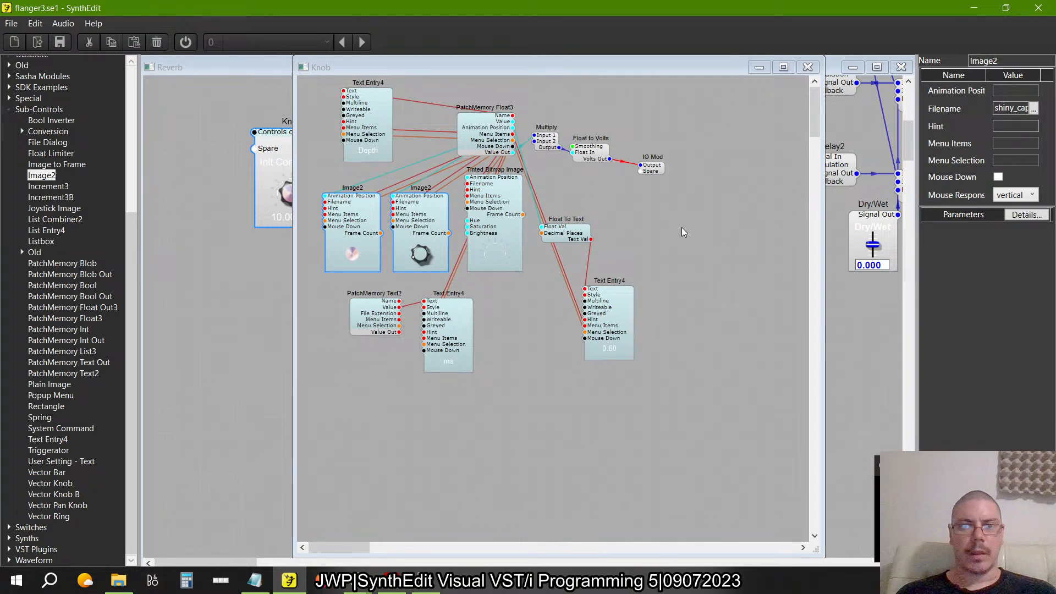
{"action": "left_click", "coordinate": [807, 66]}
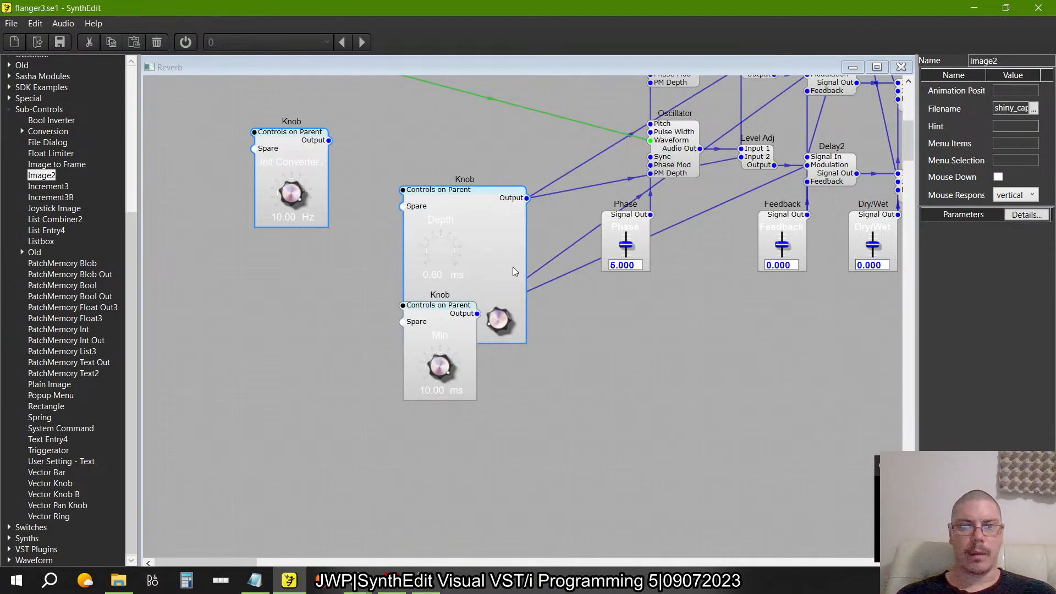
- In the Depth knob's panel editor, centre the moog knob and shiny cap images over the dial scale, then close the editor
{"action": "right_click", "coordinate": [475, 237]}
{"action": "left_click", "coordinate": [512, 317]}
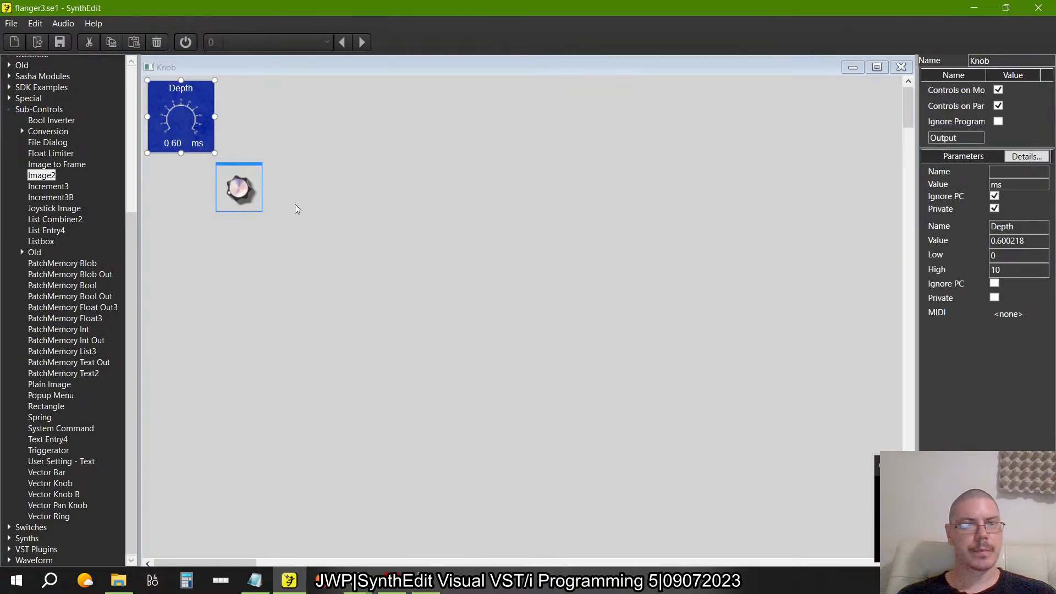
{"action": "left_click_drag", "start_coordinate": [235, 164], "coordinate": [175, 94]}
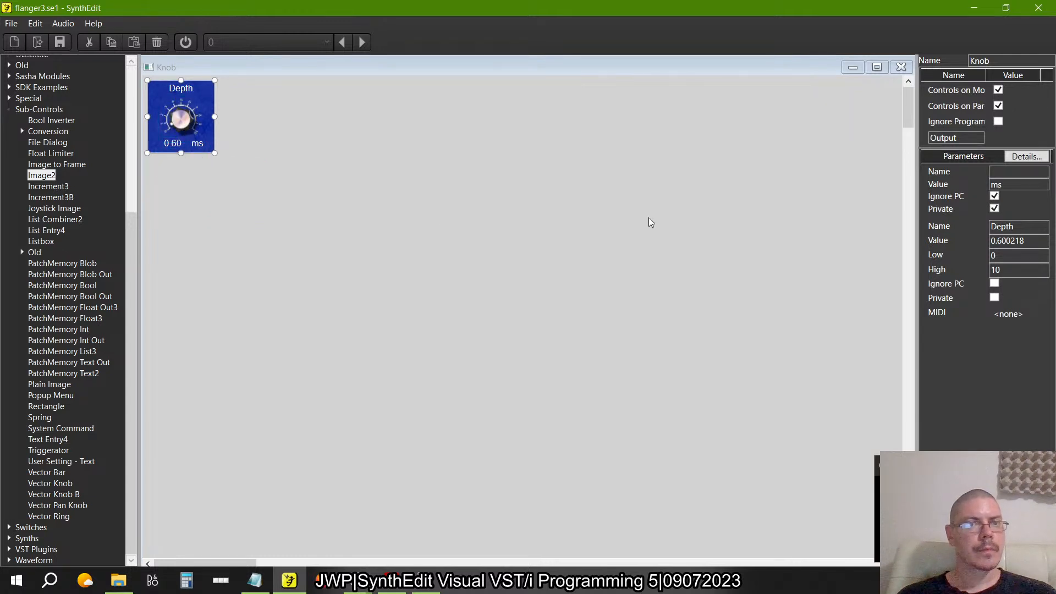
{"action": "left_click", "coordinate": [901, 66]}
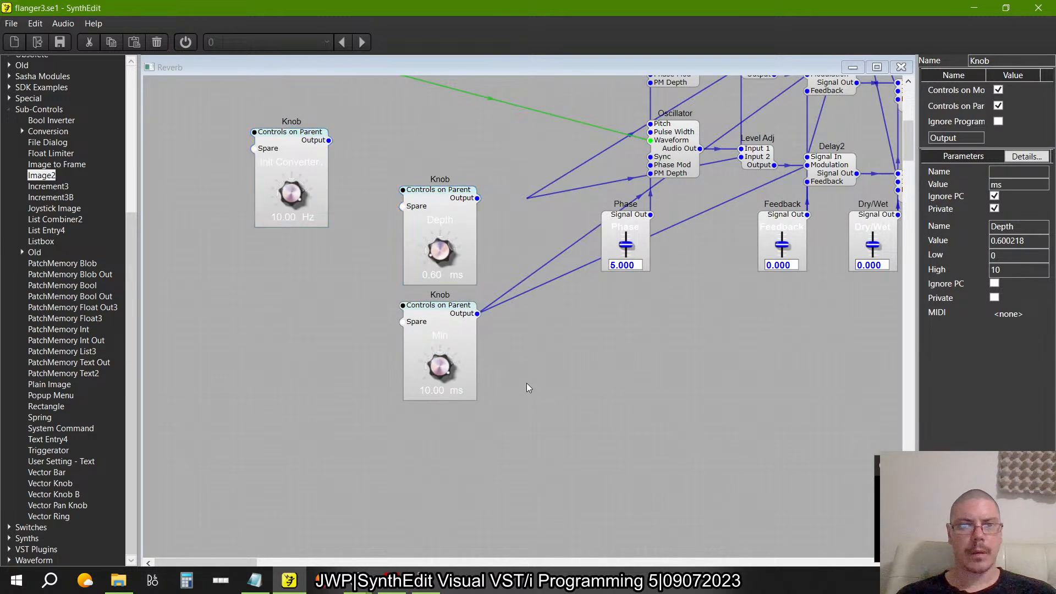
- Delete the old Min knob and place a copy of the Depth knob below the original
{"action": "left_click", "coordinate": [455, 320]}
{"action": "key", "text": "Delete"}
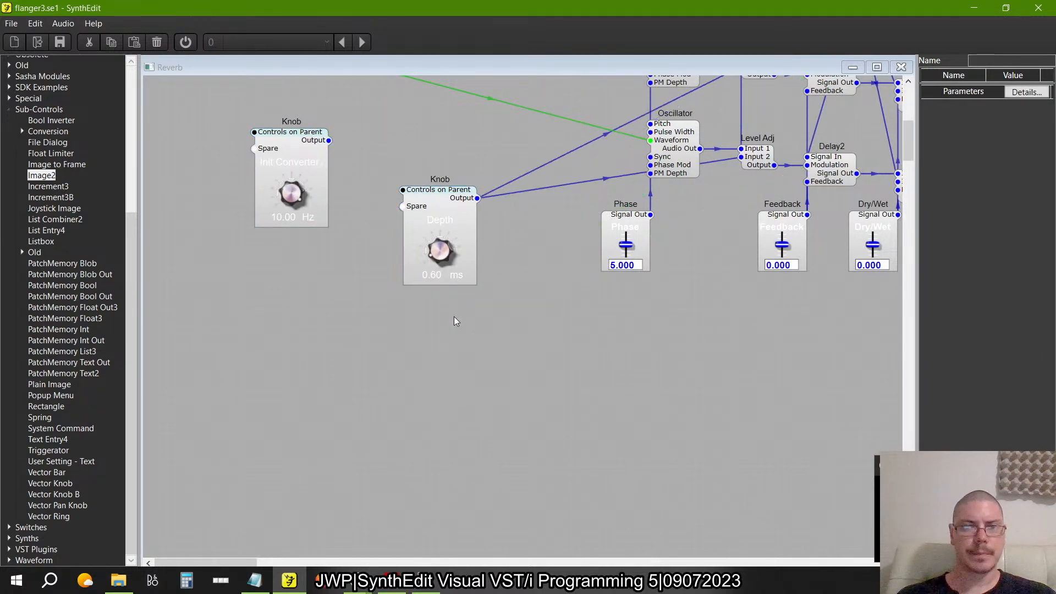
{"action": "left_click", "coordinate": [458, 207]}
{"action": "mouse_move", "coordinate": [458, 207]}
{"action": "left_mouse_down"}
{"action": "mouse_move", "coordinate": [494, 248]}
{"action": "mouse_move", "coordinate": [442, 252]}
{"action": "mouse_move", "coordinate": [451, 318]}
{"action": "mouse_move", "coordinate": [655, 302]}
{"action": "mouse_move", "coordinate": [703, 323]}
{"action": "left_mouse_up"}
{"action": "left_click", "coordinate": [461, 299]}
- Connect the copied Depth knob's Output to the Modulation inputs of both Delay2 modules
{"action": "scroll", "coordinate": [655, 302], "scroll_direction": "right", "scroll_amount": 2}
{"action": "scroll", "coordinate": [655, 302], "scroll_direction": "up", "scroll_amount": 3}
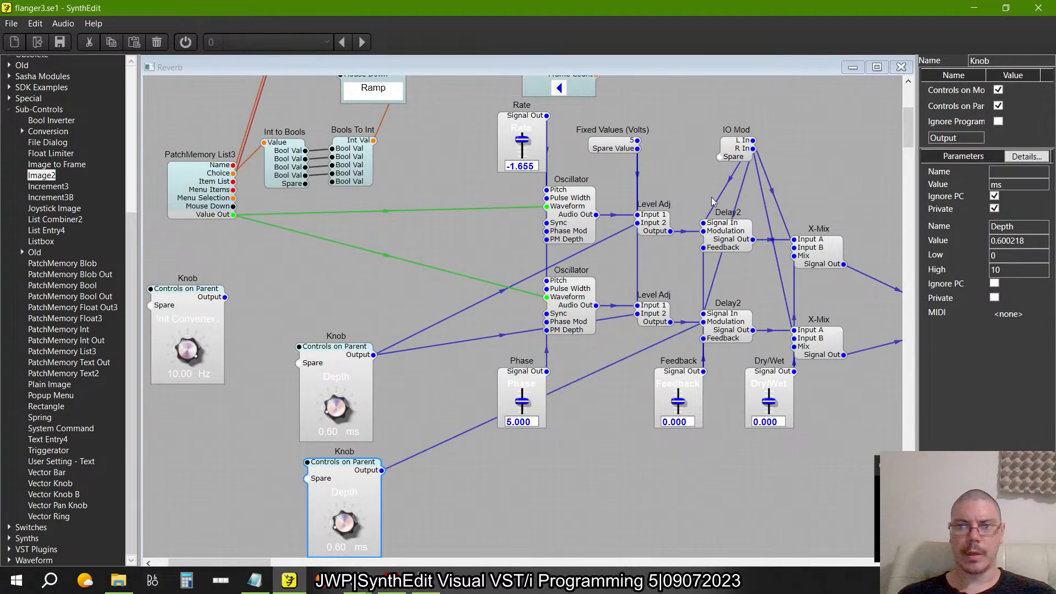
{"action": "left_click", "coordinate": [703, 231]}
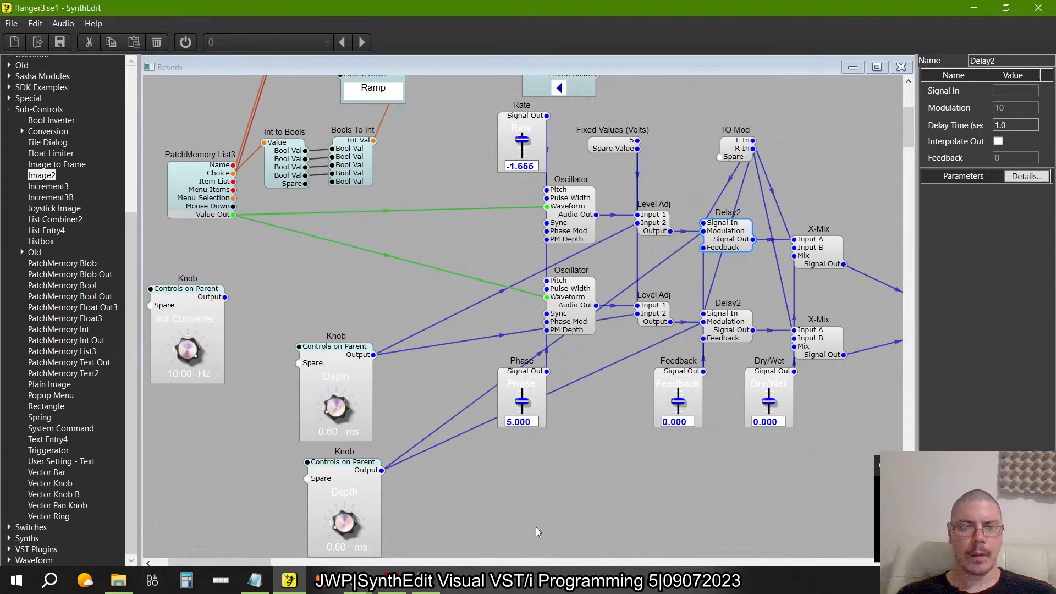
- Switch to flanger4.se1 and check the Delay Time and Interpolate Output properties of both Delay2 modules
{"action": "key", "text": "alt+Tab"}
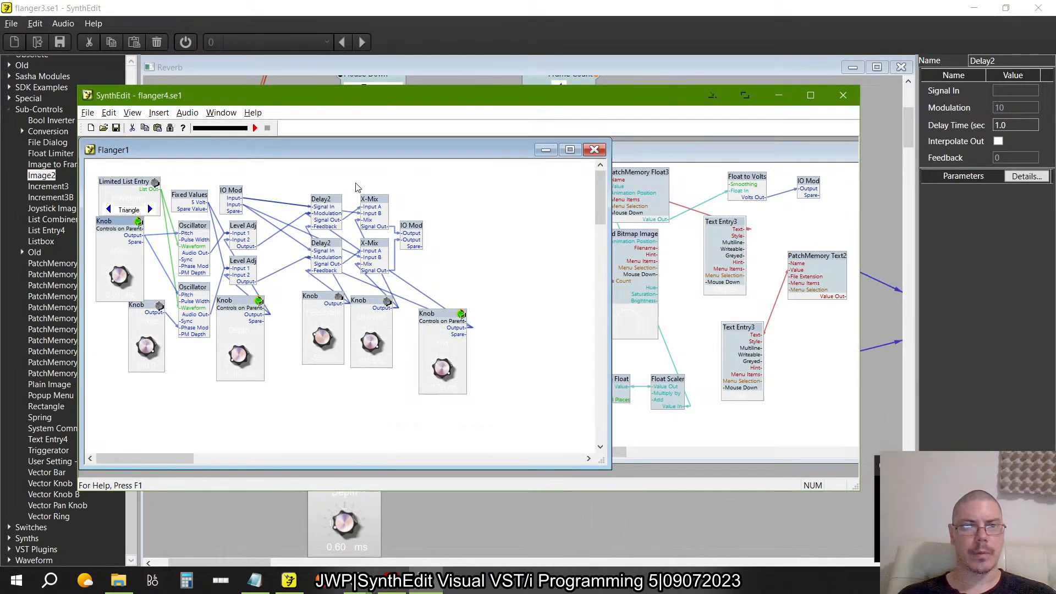
{"action": "right_click", "coordinate": [338, 200]}
{"action": "left_click", "coordinate": [374, 408]}
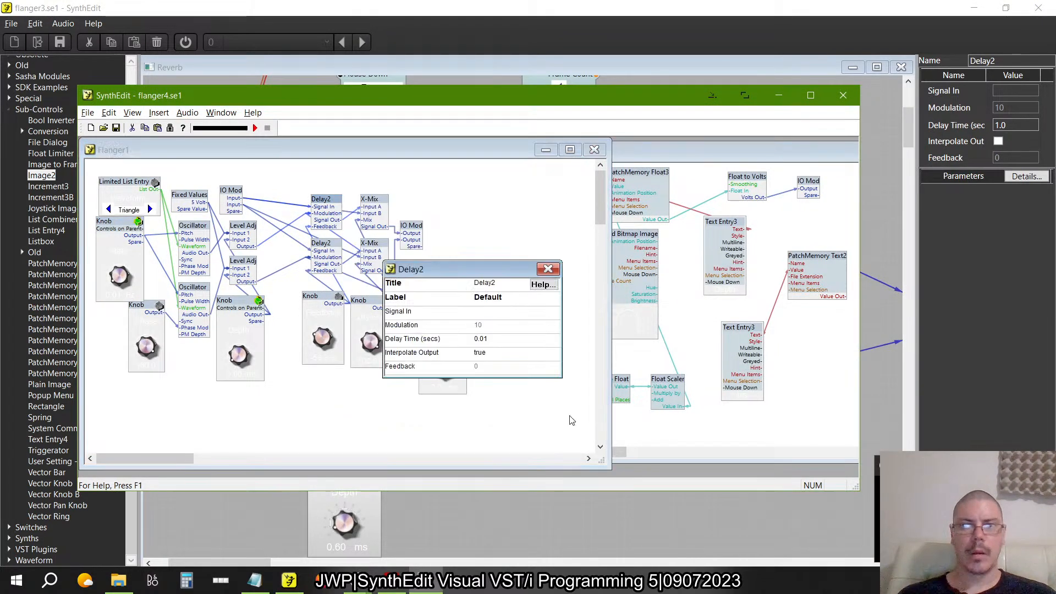
{"action": "left_click", "coordinate": [485, 339]}
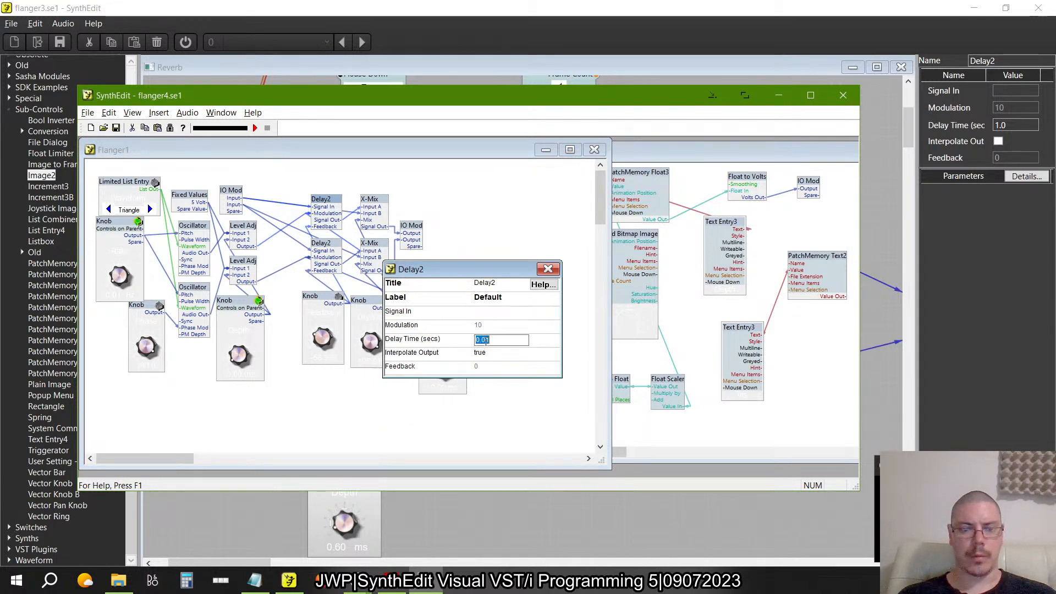
{"action": "left_click", "coordinate": [548, 269]}
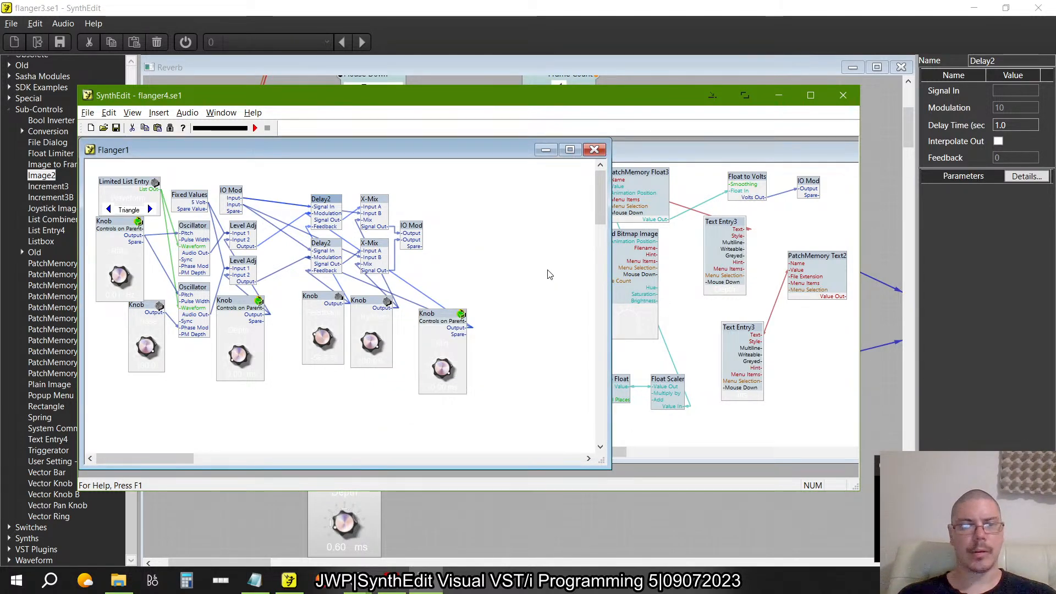
{"action": "key", "text": "alt+Tab"}
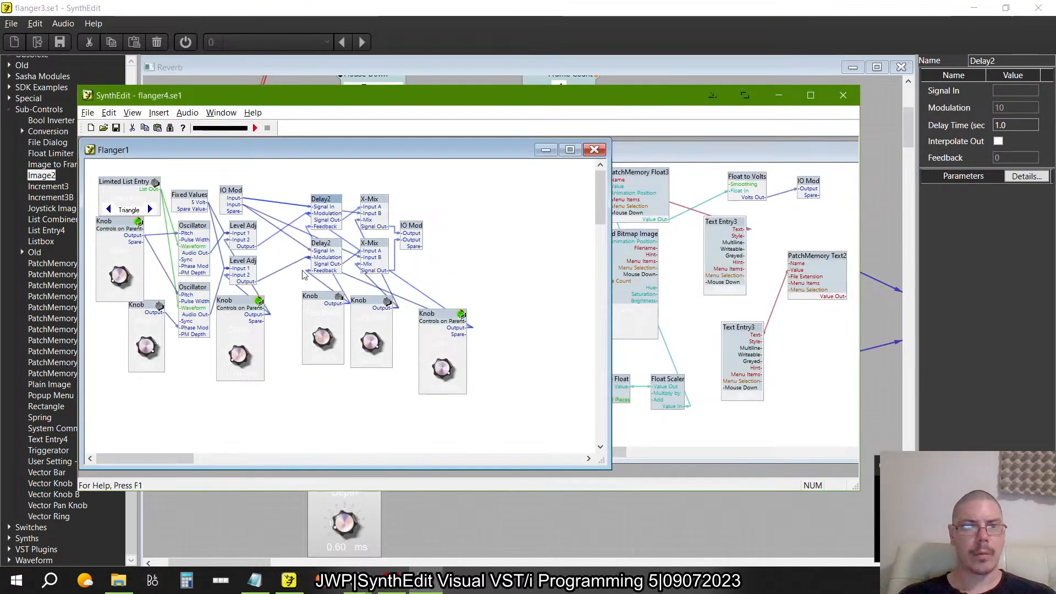
{"action": "right_click", "coordinate": [325, 253]}
{"action": "left_click", "coordinate": [357, 461]}
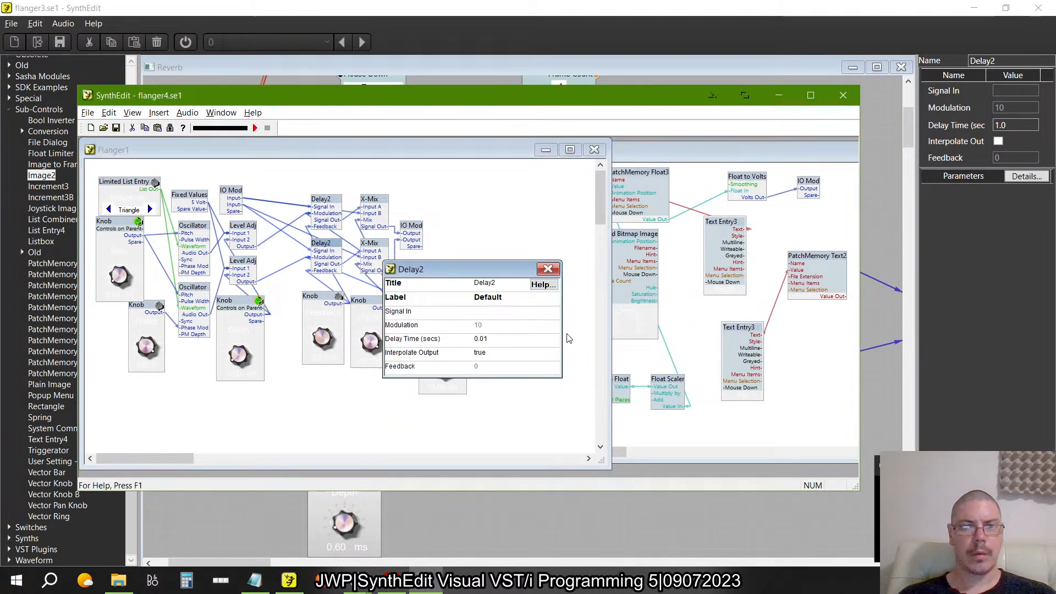
{"action": "left_click", "coordinate": [550, 268]}
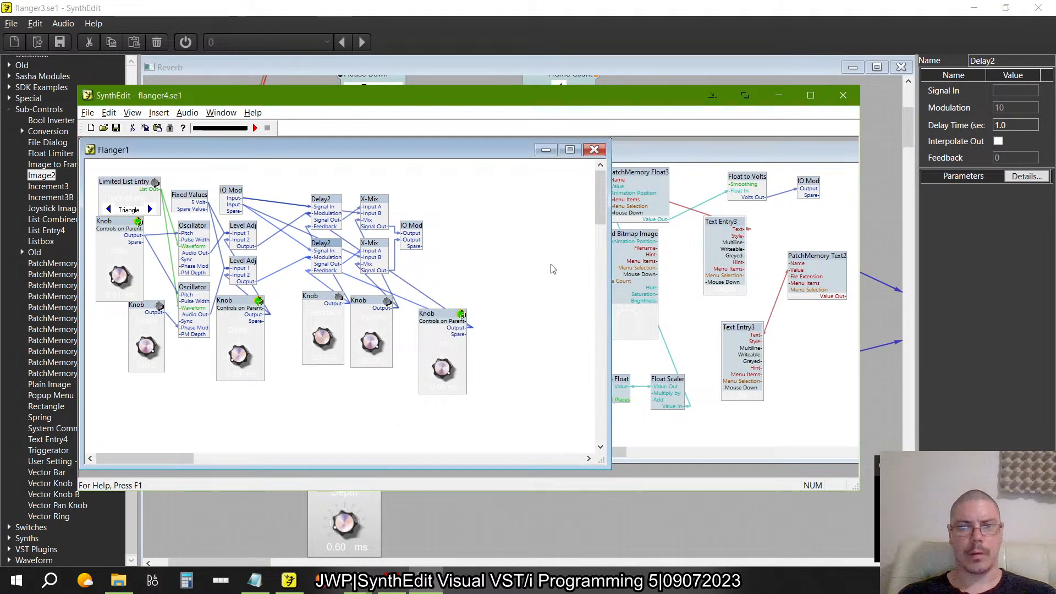
- Back in flanger3.se1, set both Delay2 modules to a Delay Time of 0.01 seconds with Interpolate Output enabled
{"action": "key", "text": "alt+Tab"}
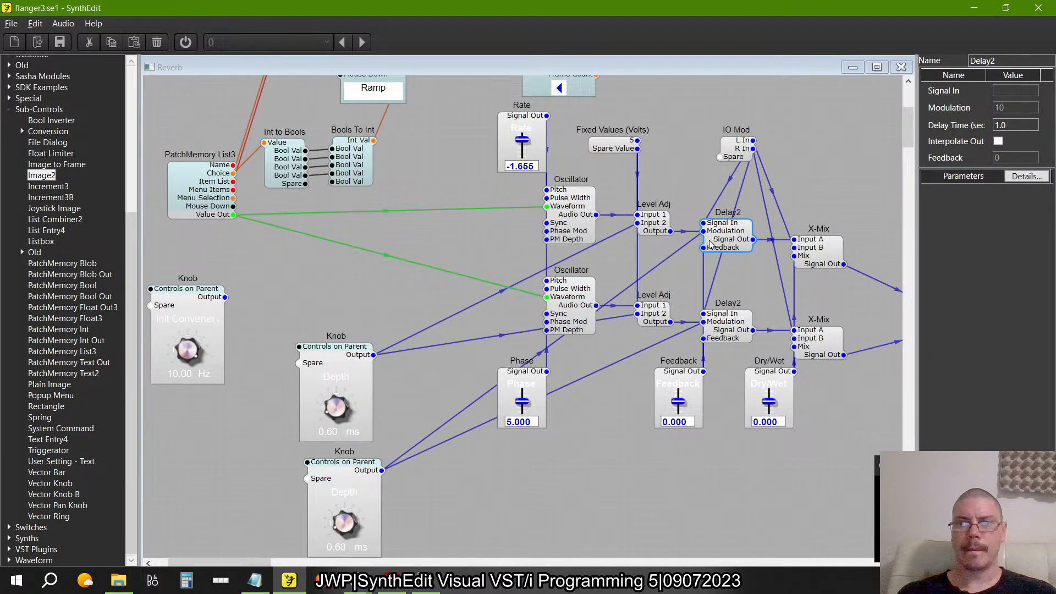
{"action": "left_click", "coordinate": [1014, 125]}
{"action": "type", "text": "0.01"}
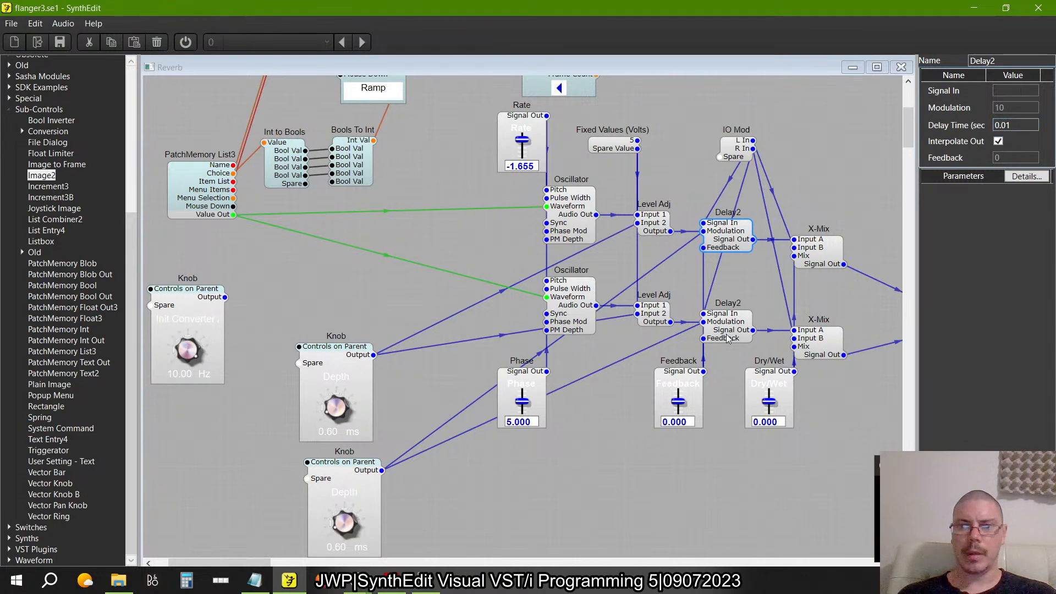
{"action": "key", "text": "Return"}
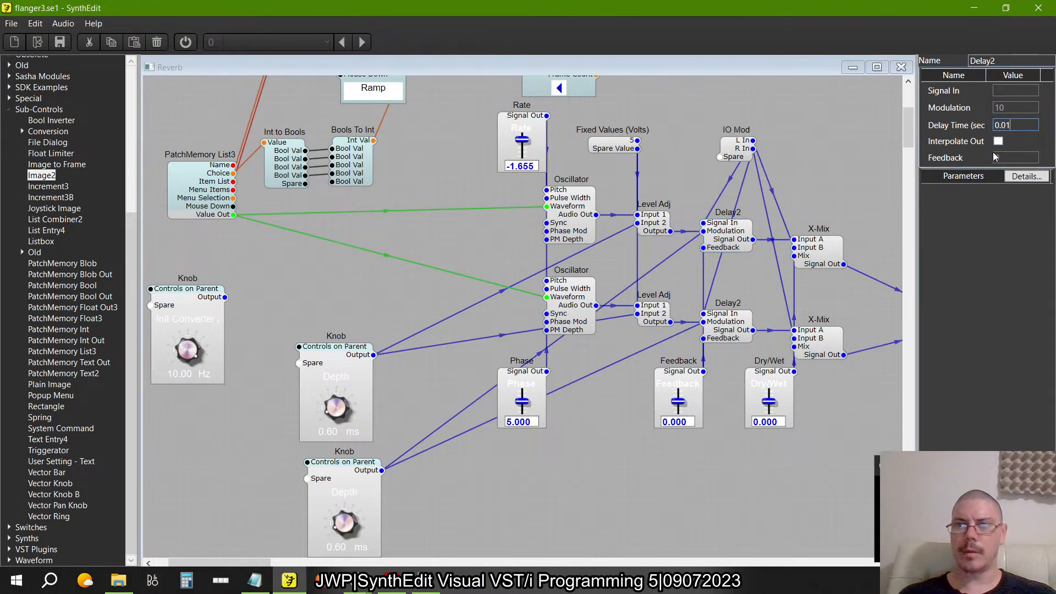
- Rename the lower copied knob's Depth parameter to Min
{"action": "scroll", "coordinate": [810, 172], "scroll_direction": "left", "scroll_amount": 3}
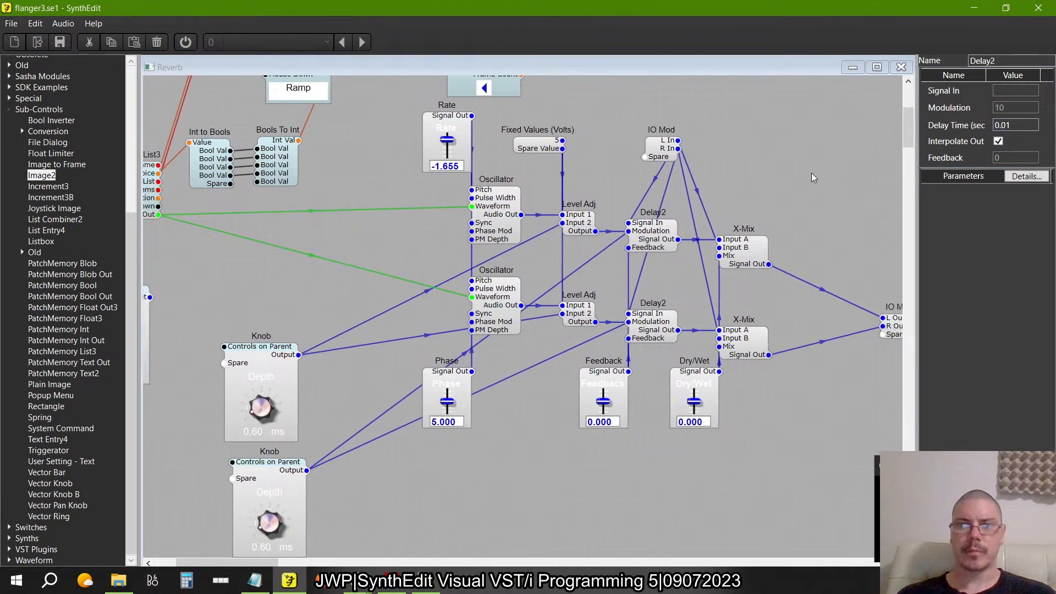
{"action": "scroll", "coordinate": [811, 173], "scroll_direction": "down", "scroll_amount": 2}
{"action": "left_click", "coordinate": [456, 398]}
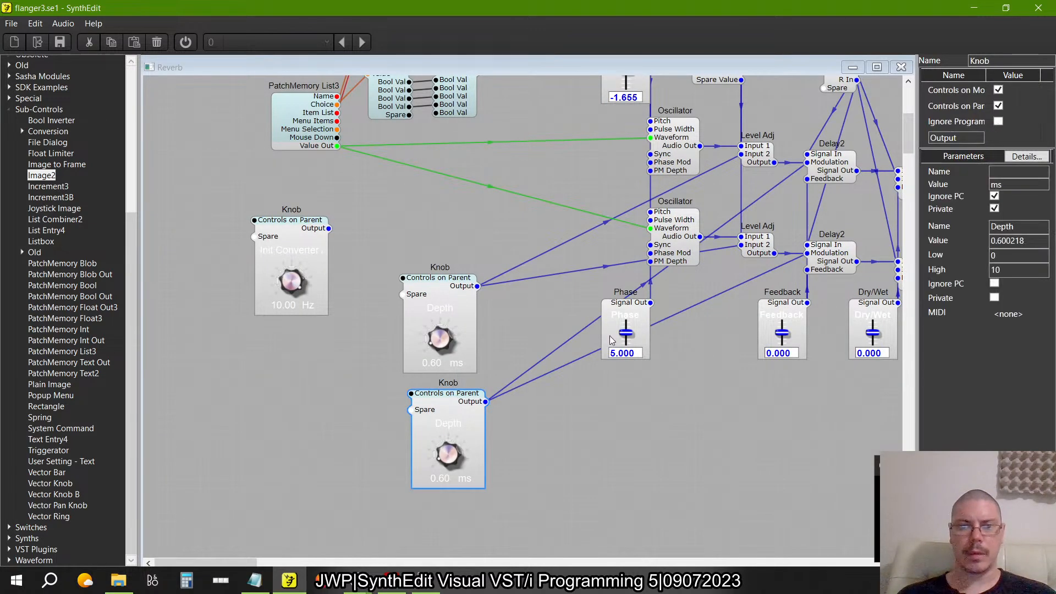
{"action": "double_click", "coordinate": [1035, 230]}
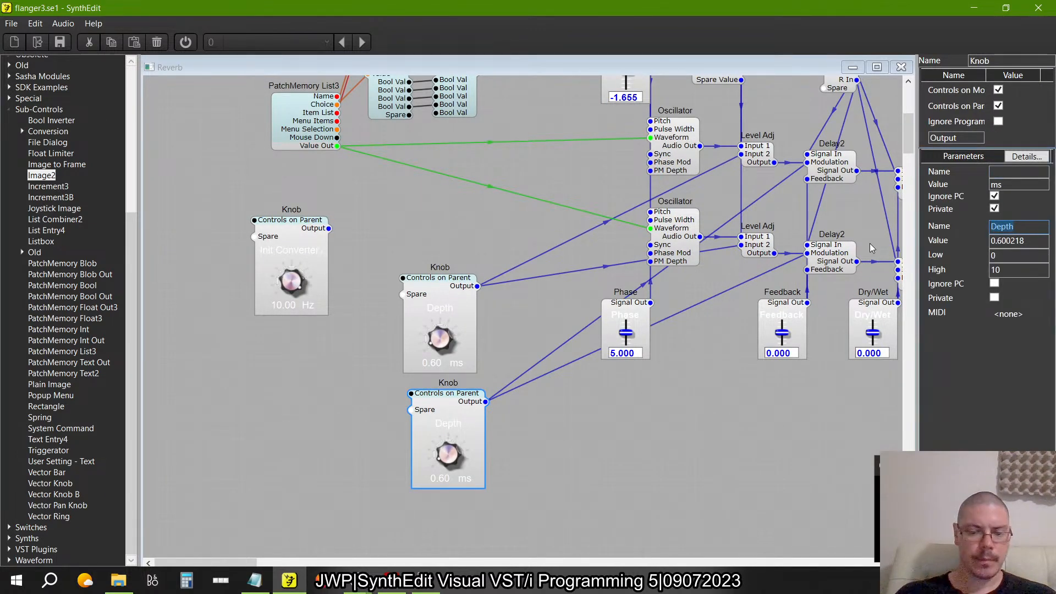
{"action": "type", "text": "Min"}
{"action": "key", "text": "Tab"}
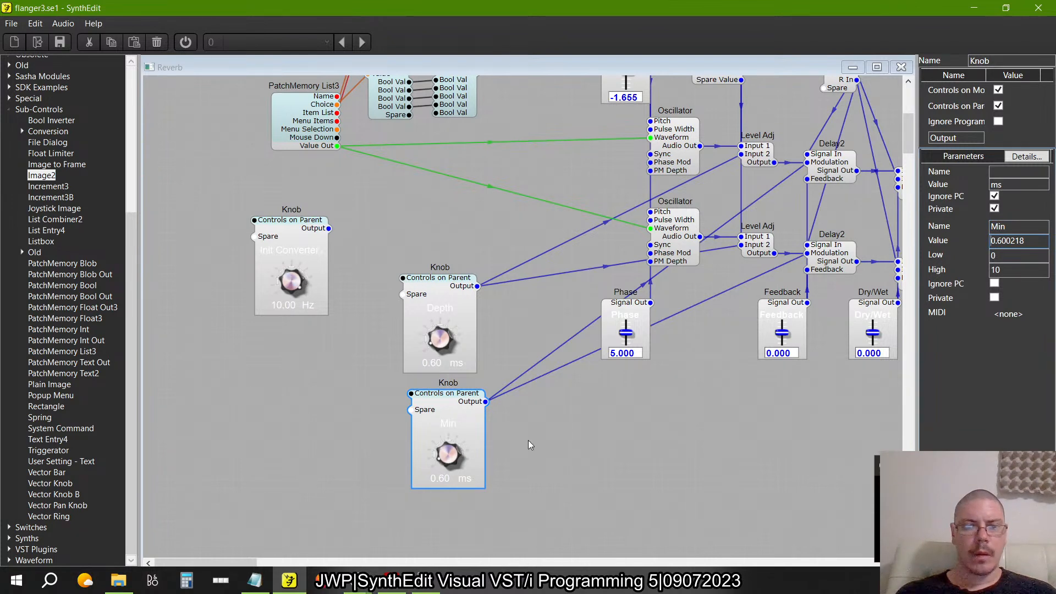
- Turn the Min knob down to 0 ms and set the Depth knob to about 4.04 ms
{"action": "left_click_drag", "start_coordinate": [445, 456], "coordinate": [440, 584]}
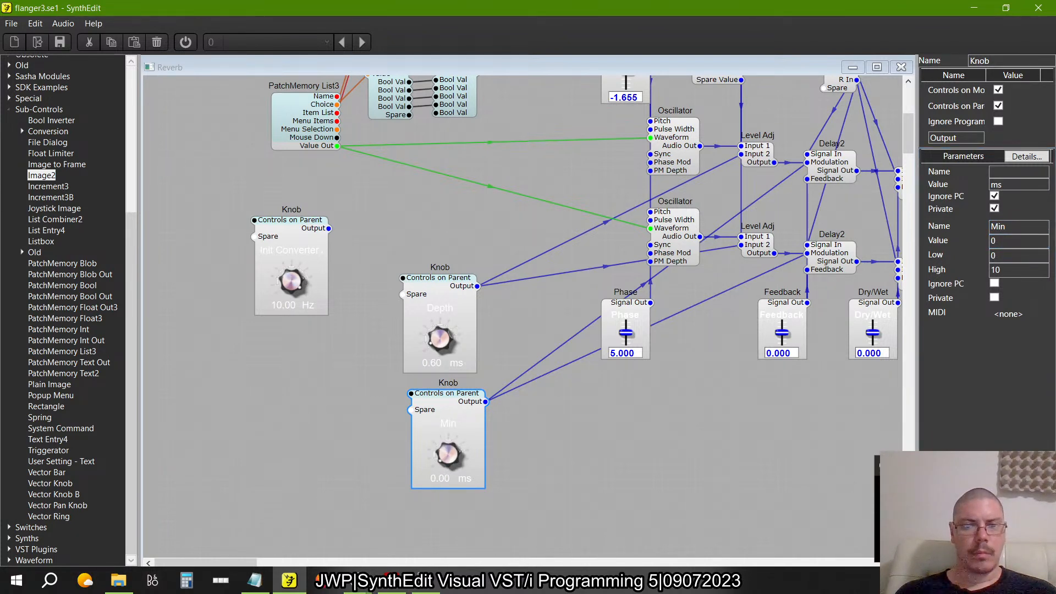
{"action": "left_click", "coordinate": [419, 324]}
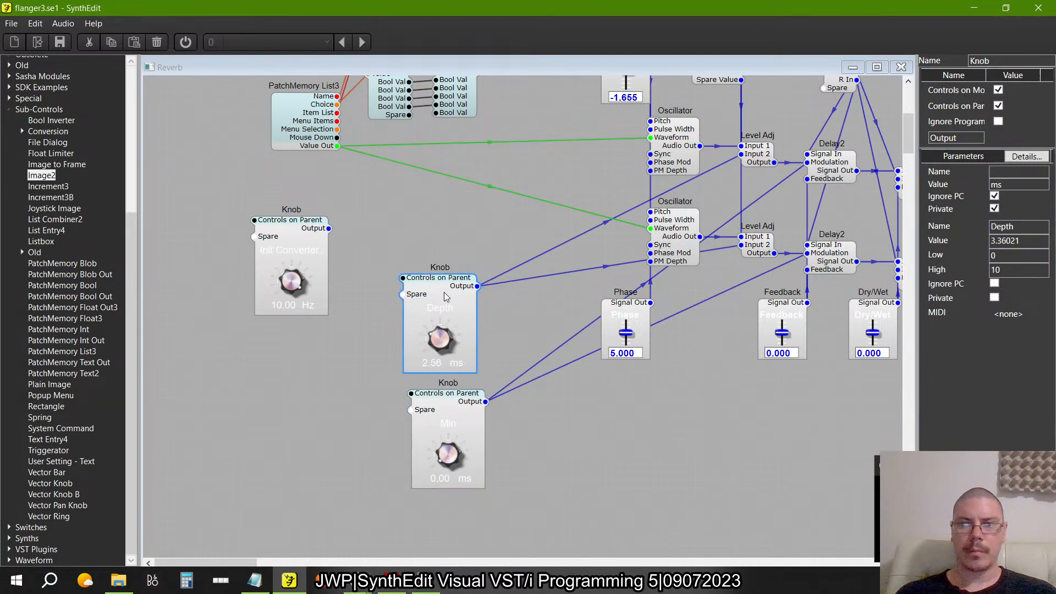
{"action": "left_click_drag", "start_coordinate": [446, 296], "coordinate": [434, 337]}
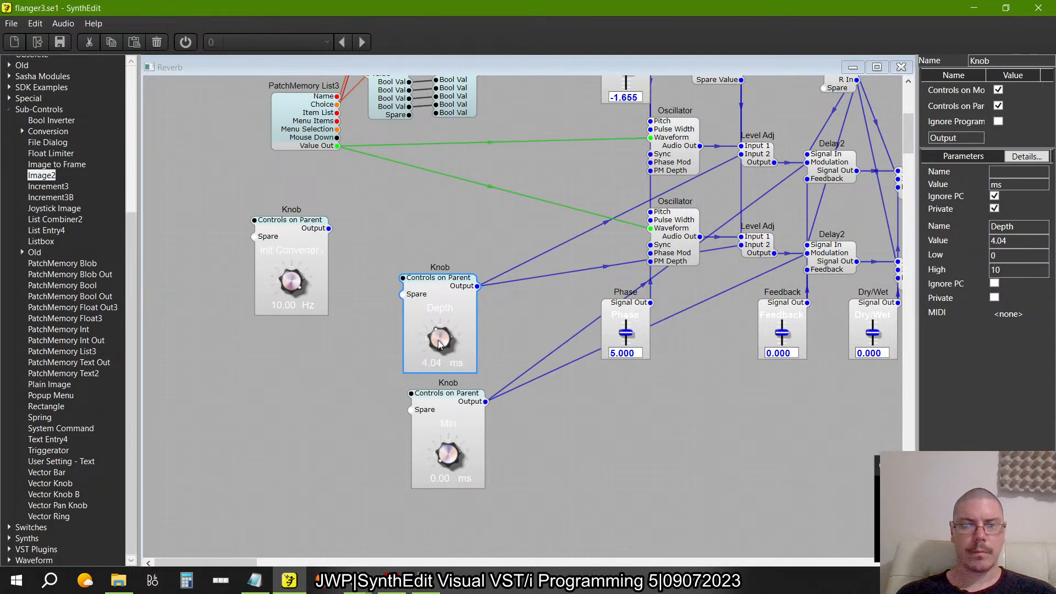
- Set the Phase control to about 3.76 and change its Appearance to Knob
{"action": "left_click_drag", "start_coordinate": [632, 336], "coordinate": [622, 385]}
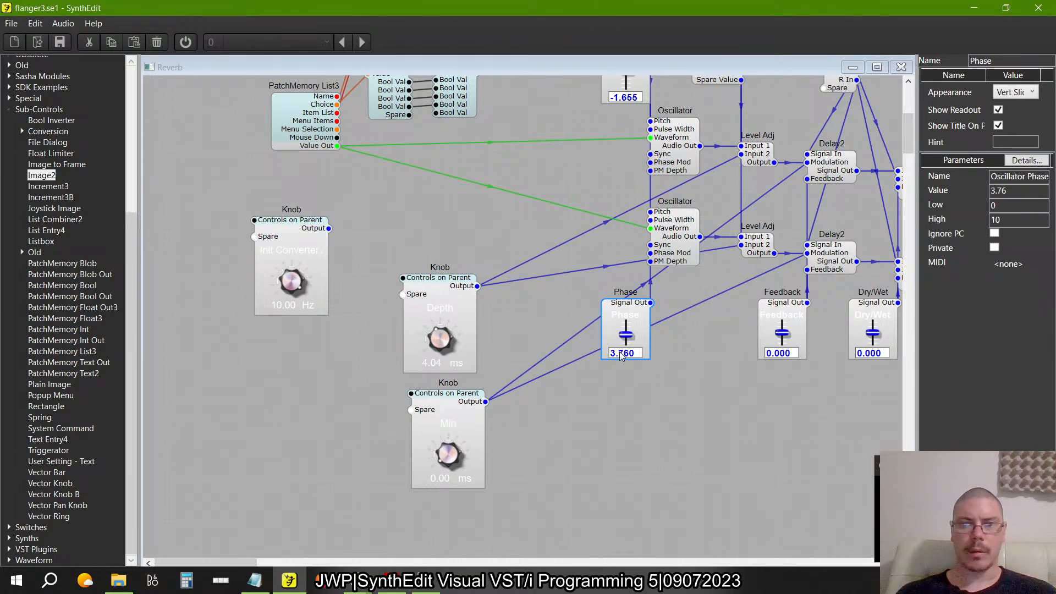
{"action": "scroll", "coordinate": [653, 402], "scroll_direction": "right", "scroll_amount": 2}
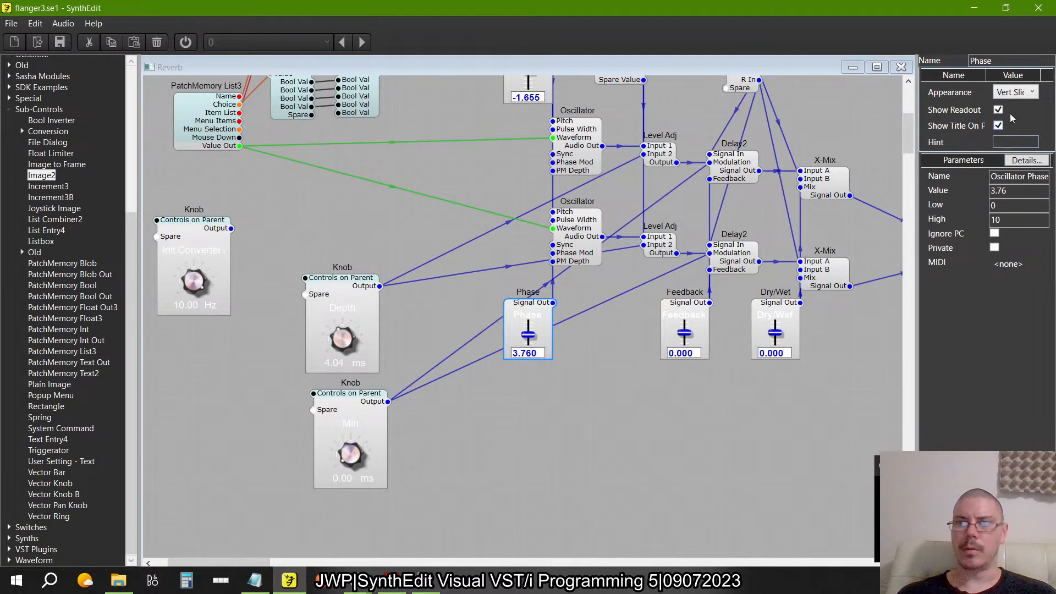
{"action": "left_click", "coordinate": [1015, 92]}
{"action": "left_click", "coordinate": [1004, 175]}
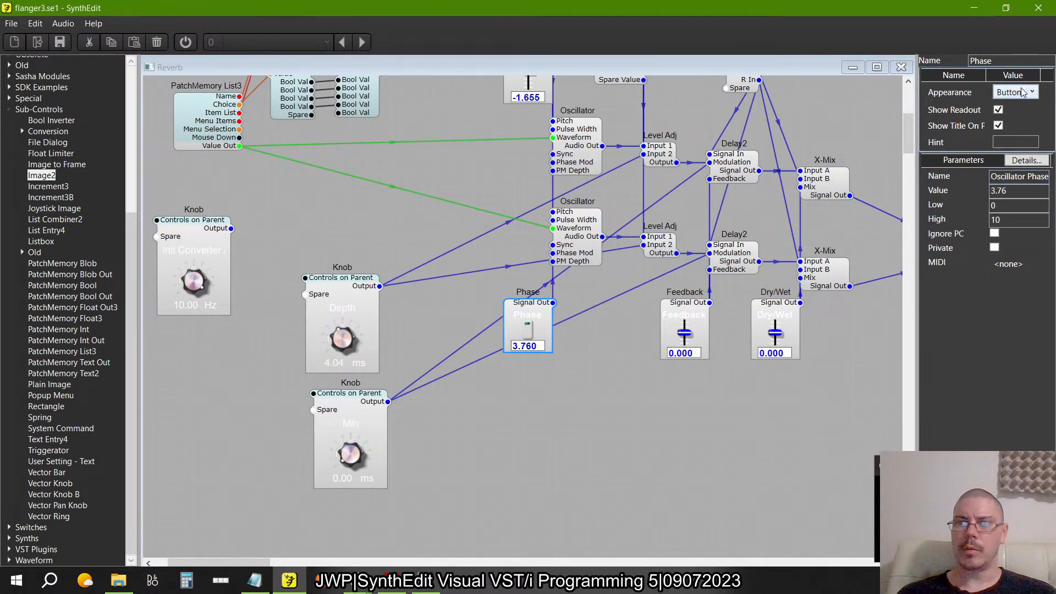
{"action": "left_click", "coordinate": [1018, 93]}
{"action": "left_click", "coordinate": [1001, 161]}
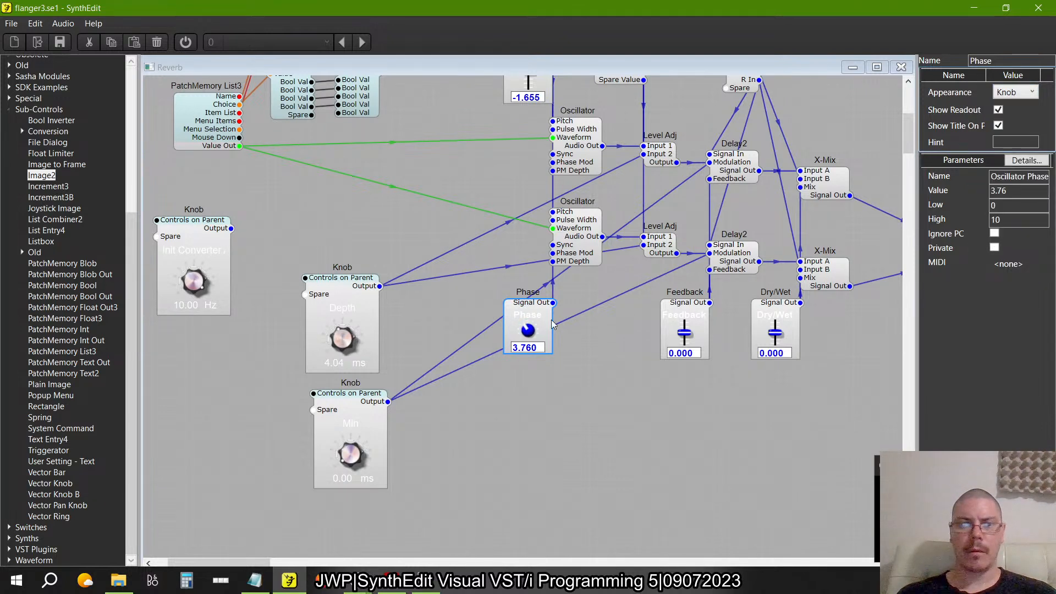
- Turn the Phase knob down to about 0.0026 and the Depth knob up to about 5.24 ms
{"action": "left_click_drag", "start_coordinate": [531, 333], "coordinate": [579, 407]}
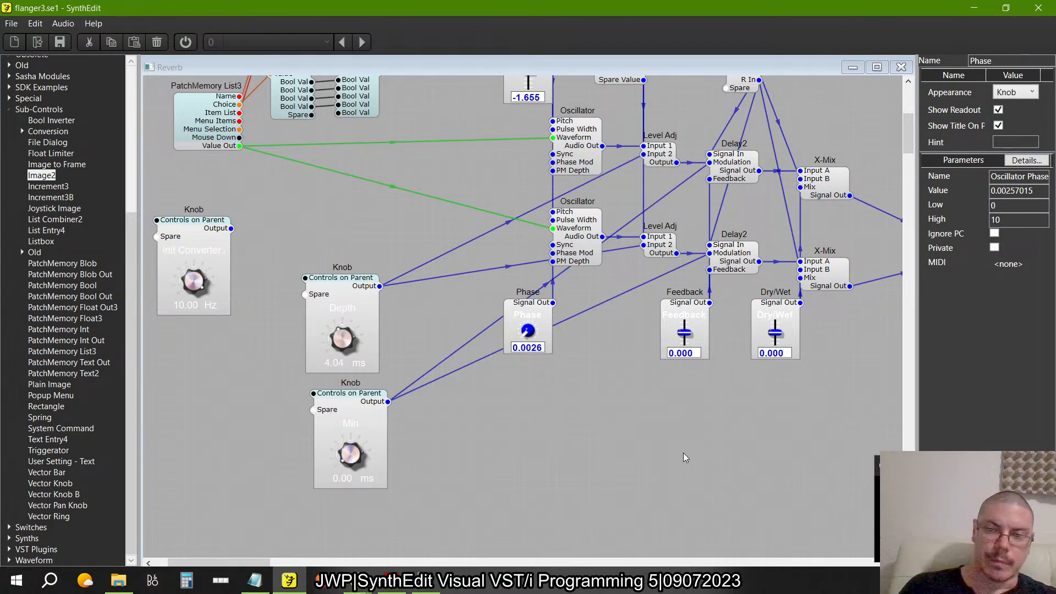
{"action": "left_click_drag", "start_coordinate": [345, 338], "coordinate": [299, 316]}
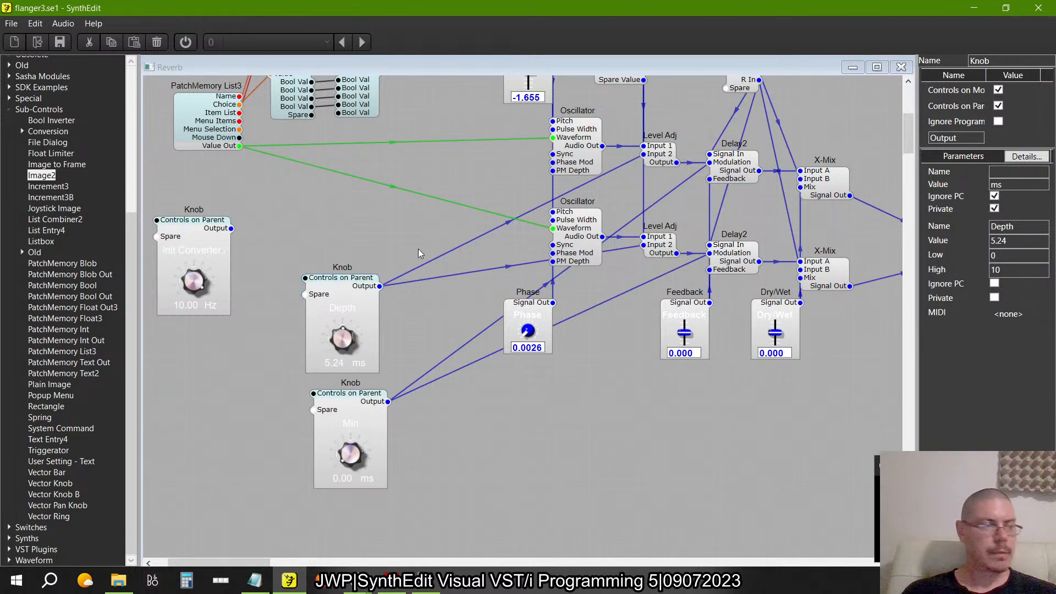
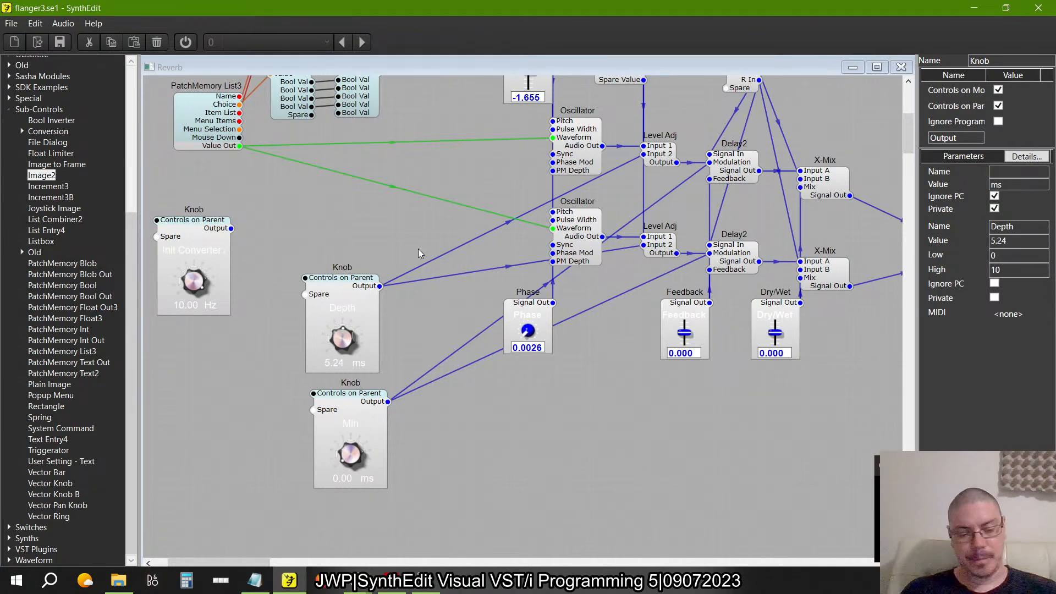
- Switch to flanger4.se1 and open the Flanger1 panel to examine its Phase knob
{"action": "key", "text": "alt+Tab"}
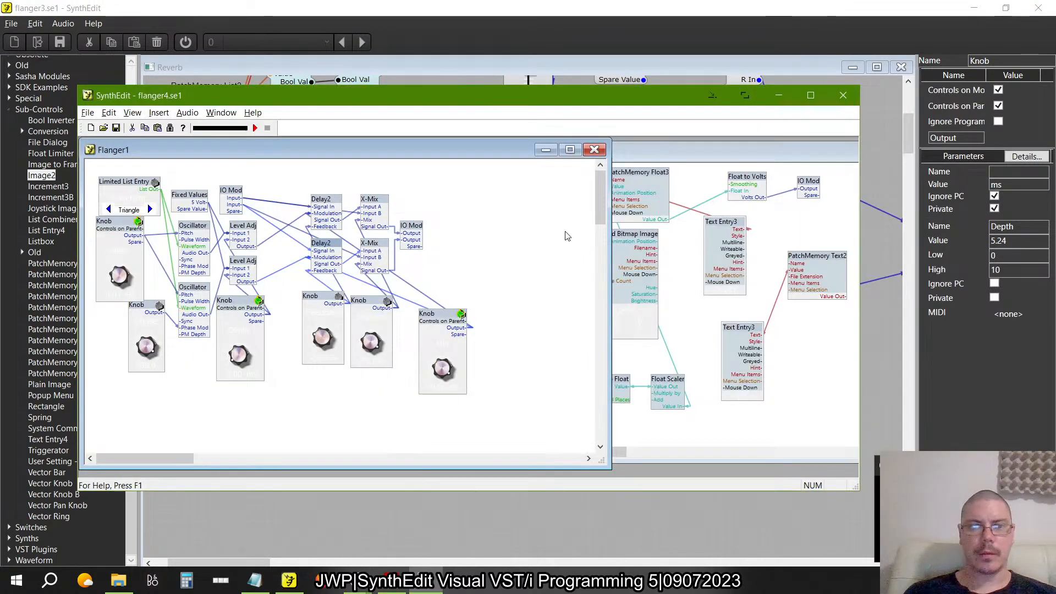
{"action": "right_click", "coordinate": [567, 236]}
{"action": "left_click", "coordinate": [569, 345]}
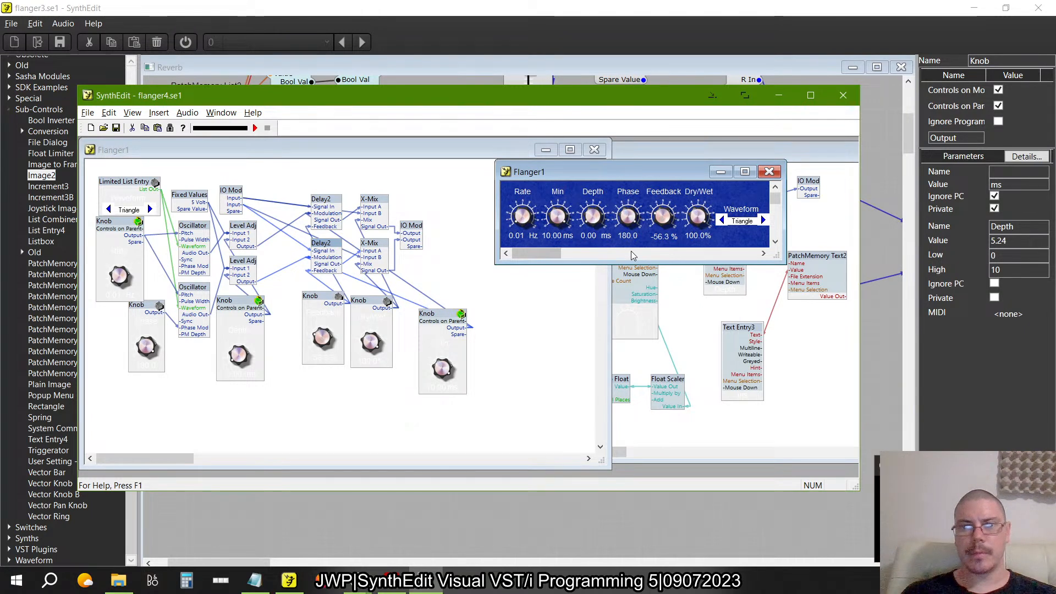
{"action": "mouse_move", "coordinate": [628, 217]}
{"action": "left_mouse_down"}
{"action": "mouse_move", "coordinate": [637, 305]}
{"action": "mouse_move", "coordinate": [627, 217]}
{"action": "left_mouse_up"}
{"action": "left_click", "coordinate": [454, 255]}
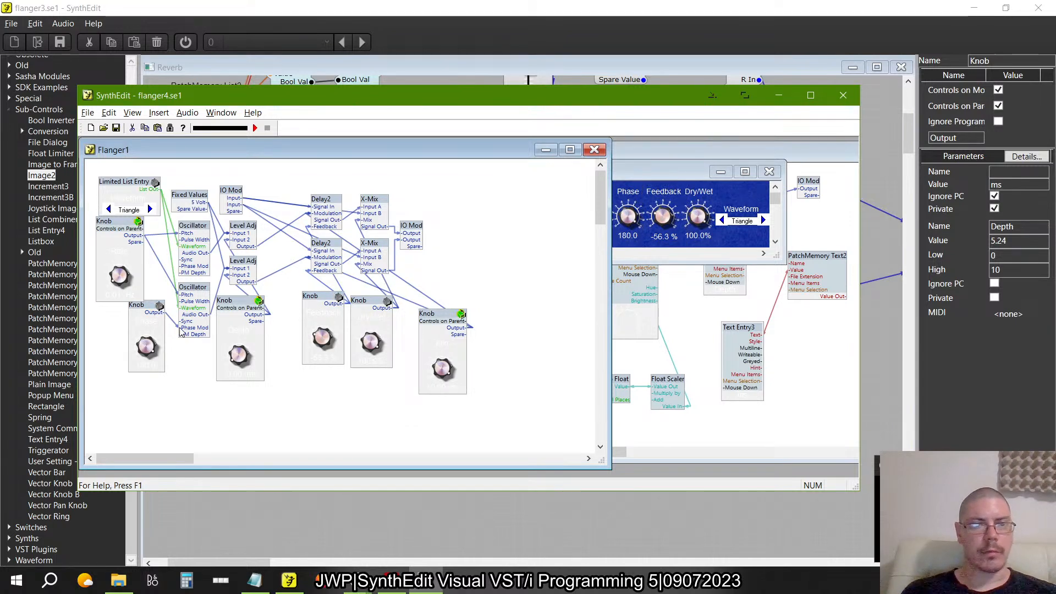
- Open the structure of flanger4's Phase knob and check the Float Scaler's Multiply by property
{"action": "double_click", "coordinate": [147, 312]}
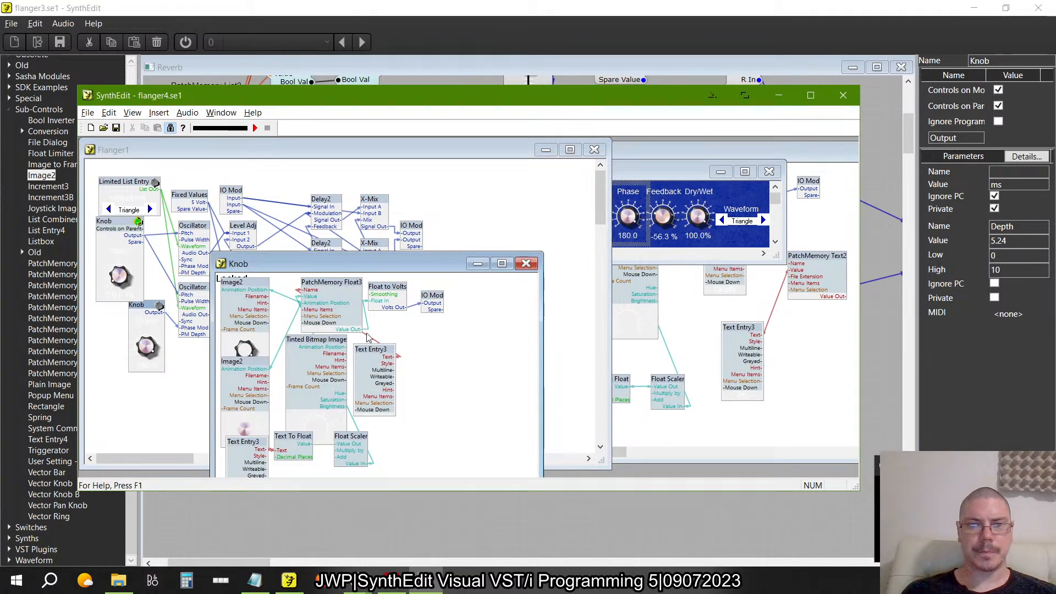
{"action": "right_click", "coordinate": [353, 436]}
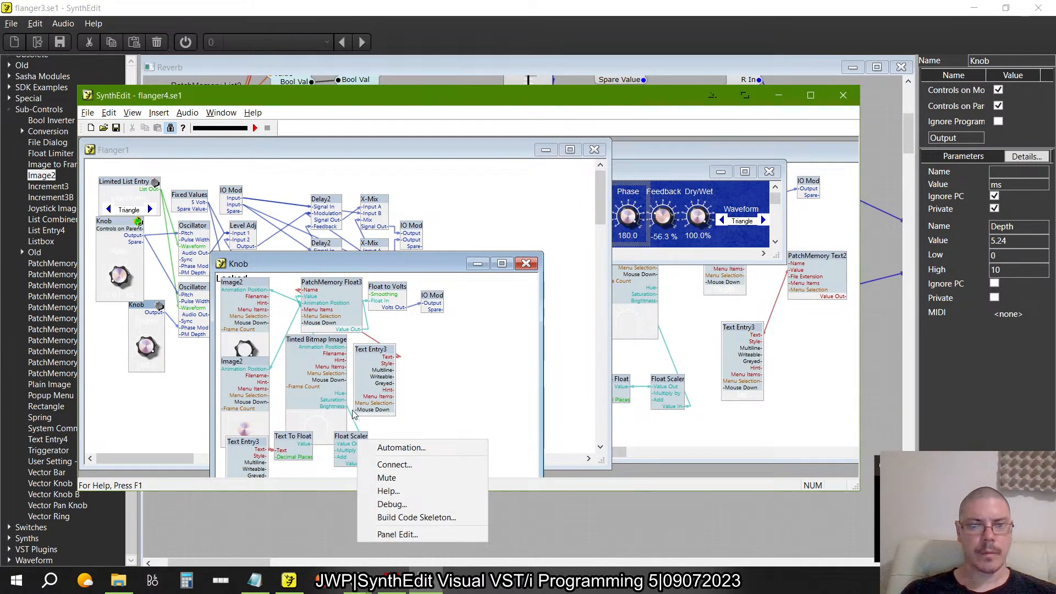
{"action": "key", "text": "Escape"}
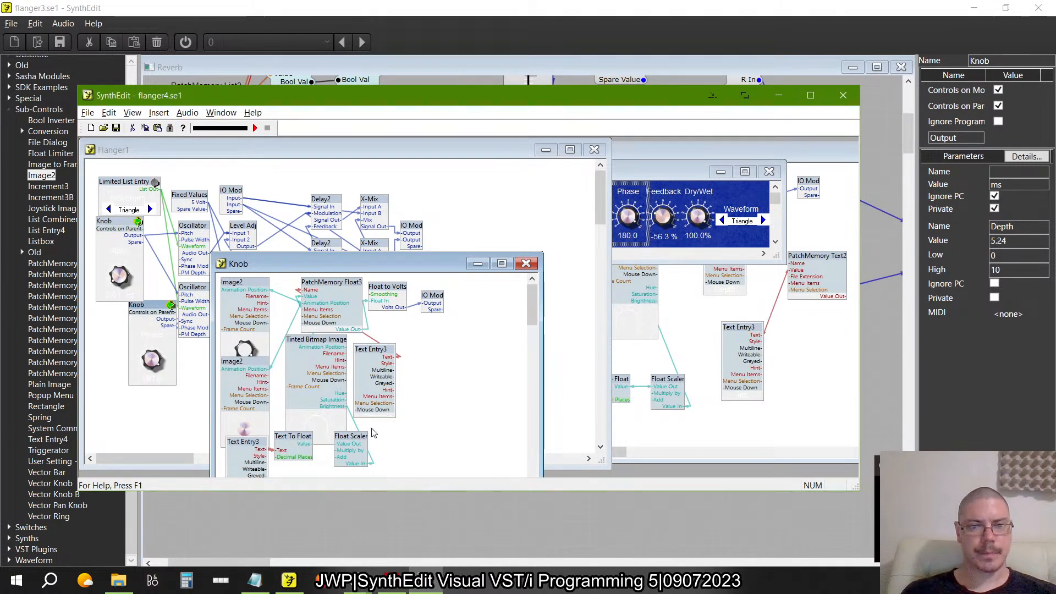
{"action": "right_click", "coordinate": [357, 440]}
{"action": "left_click", "coordinate": [391, 430]}
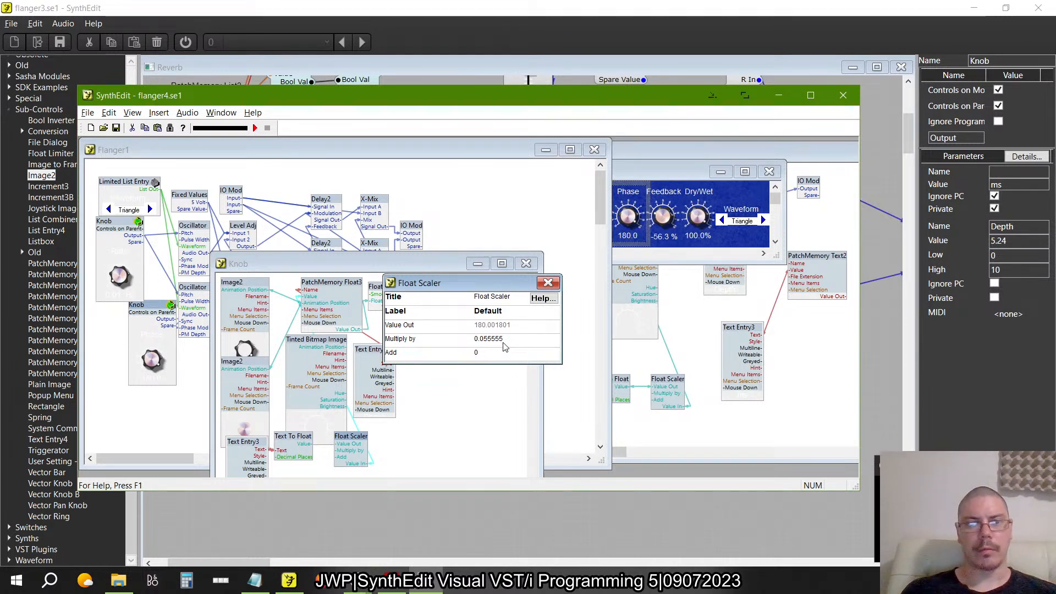
{"action": "key", "text": "alt"}
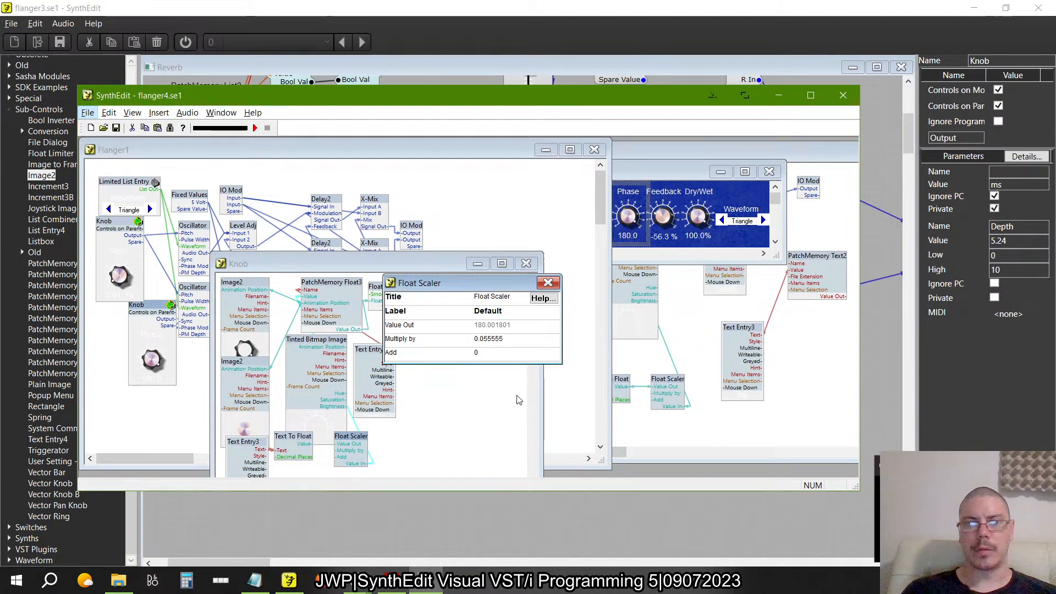
- Back in flanger3.se1, copy the Depth knob and paste the duplicate into the empty area below the Phase control
{"action": "key", "text": "alt+Tab"}
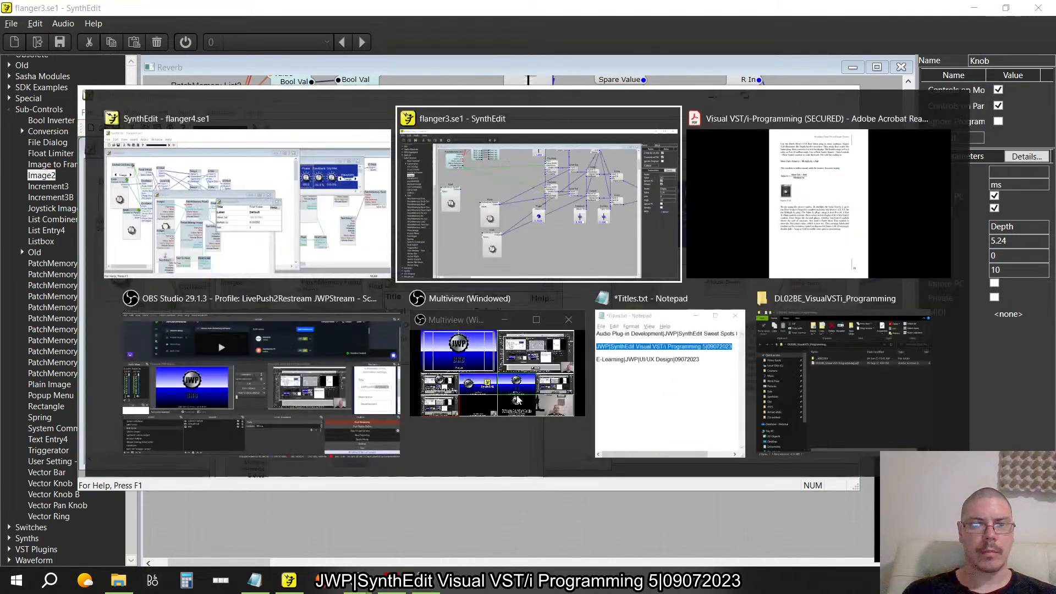
{"action": "left_click", "coordinate": [346, 279]}
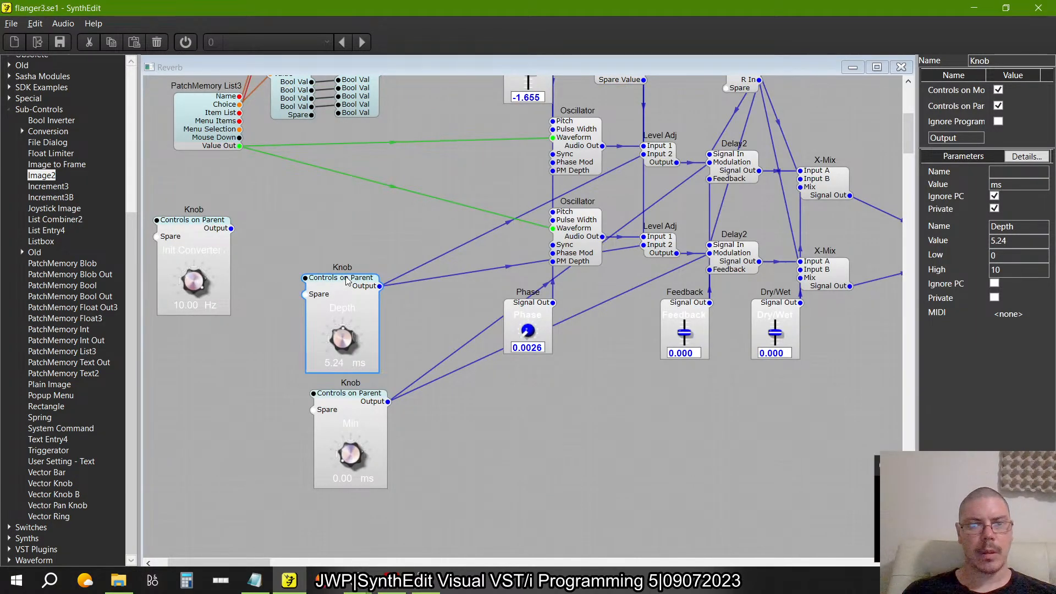
{"action": "right_click", "coordinate": [346, 279]}
{"action": "left_click", "coordinate": [354, 297]}
{"action": "right_click", "coordinate": [513, 430]}
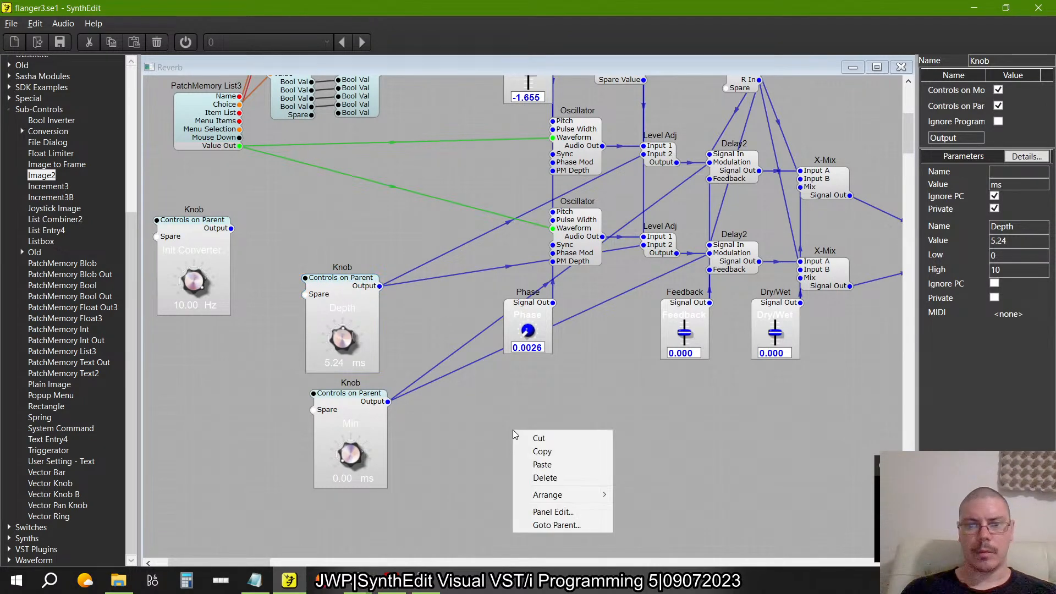
{"action": "left_click", "coordinate": [541, 465]}
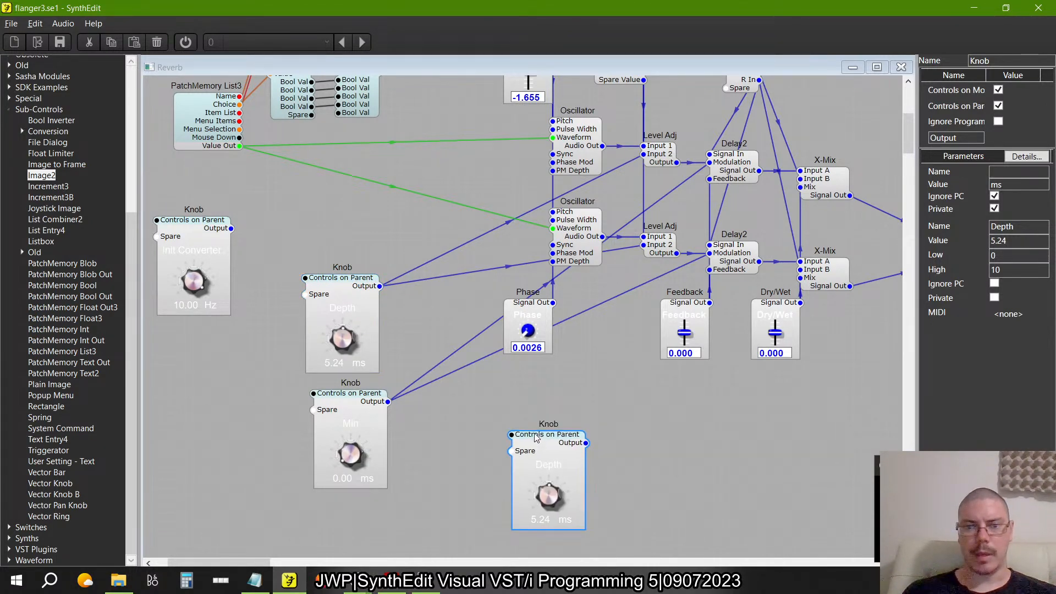
{"action": "left_click_drag", "start_coordinate": [535, 442], "coordinate": [510, 412]}
- Set Input 2 of the Multiply module inside the pasted knob to 0.055555 and compare it with the Float Scaler in flanger4.se1
{"action": "double_click", "coordinate": [510, 411]}
{"action": "left_click", "coordinate": [629, 160]}
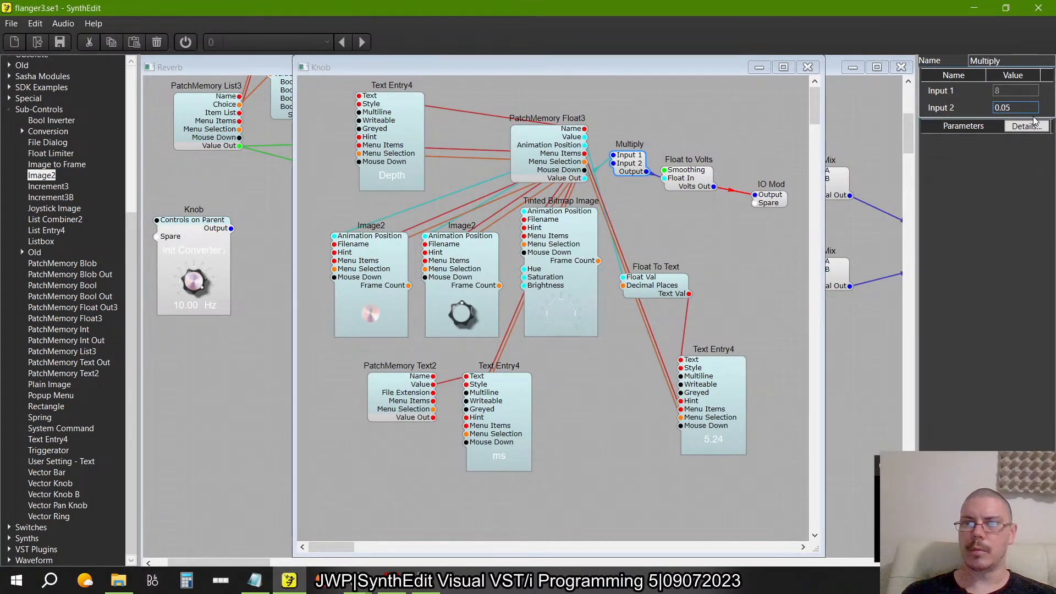
{"action": "type", "text": "0.055555"}
{"action": "key", "text": "Tab"}
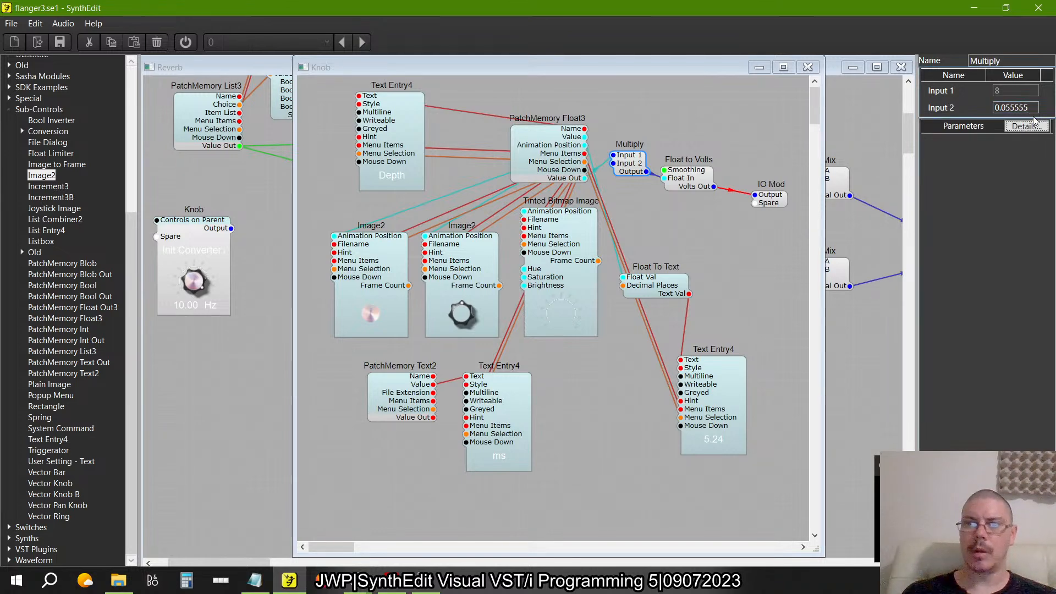
{"action": "key", "text": "alt+Tab"}
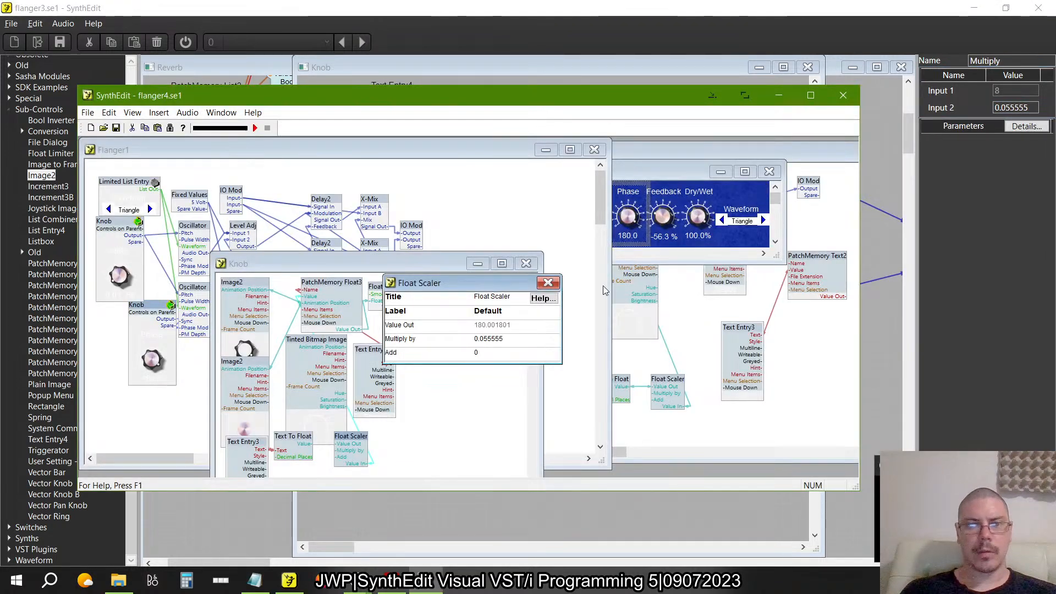
{"action": "key", "text": "alt+Tab"}
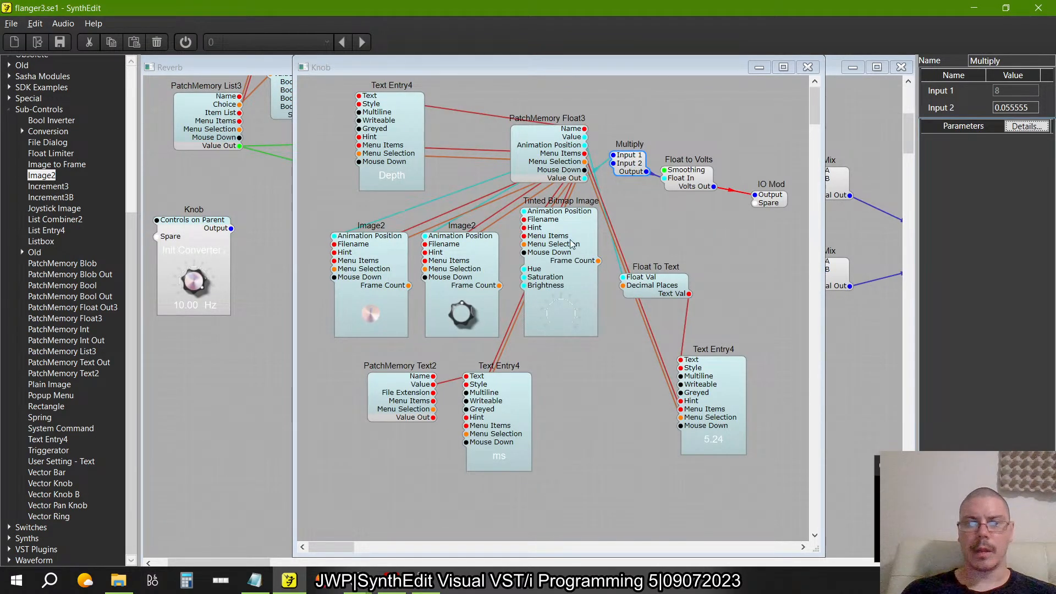
- In flanger4.se1, turn the Phase knob to about 124.2 and check the properties of its Text To Float module
{"action": "left_click", "coordinate": [513, 404]}
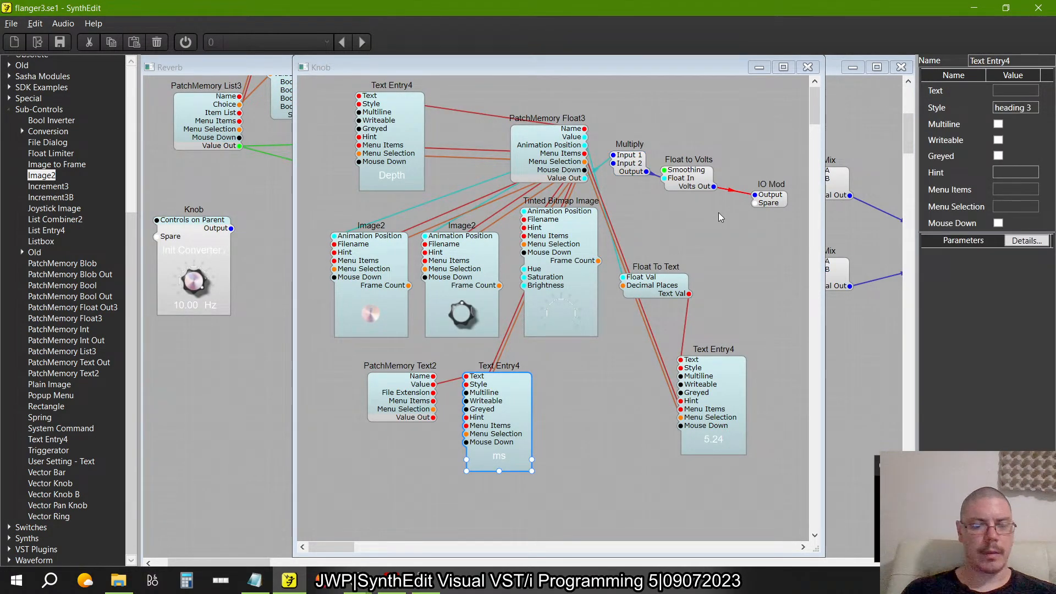
{"action": "key", "text": "alt+Tab"}
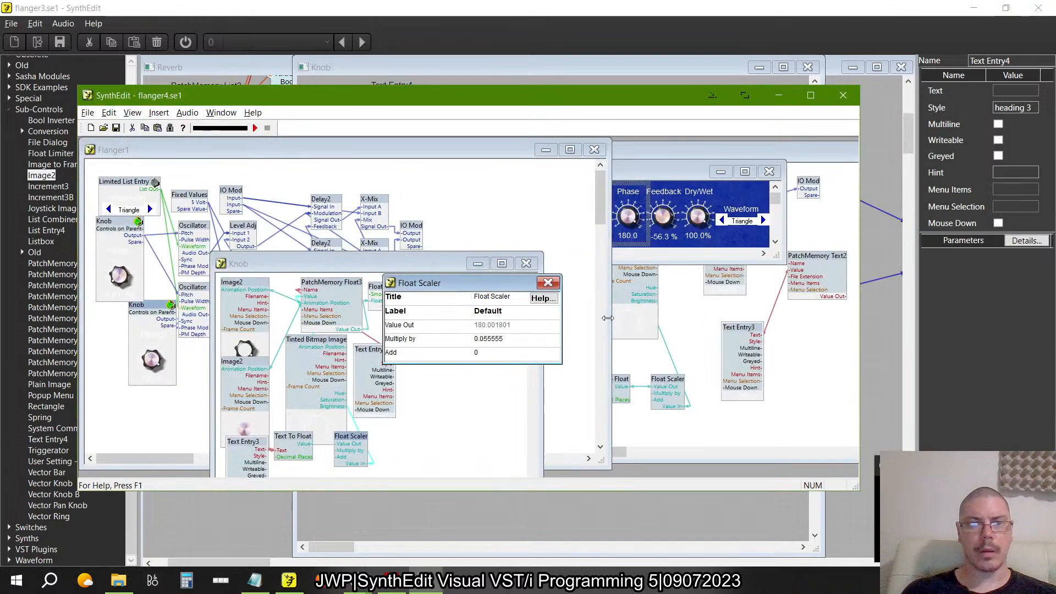
{"action": "left_click", "coordinate": [547, 282]}
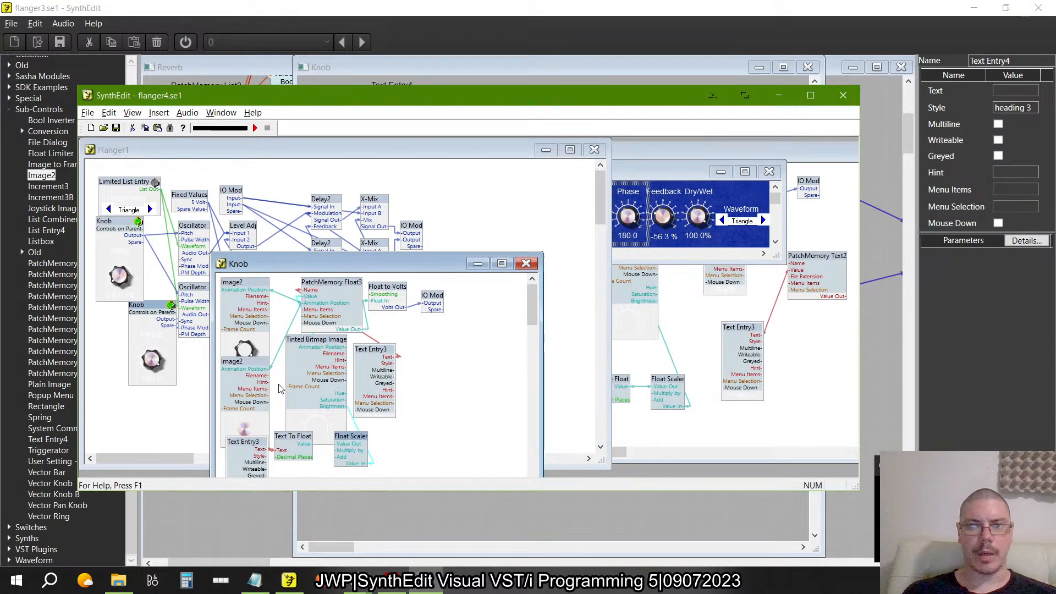
{"action": "left_click_drag", "start_coordinate": [630, 217], "coordinate": [613, 229]}
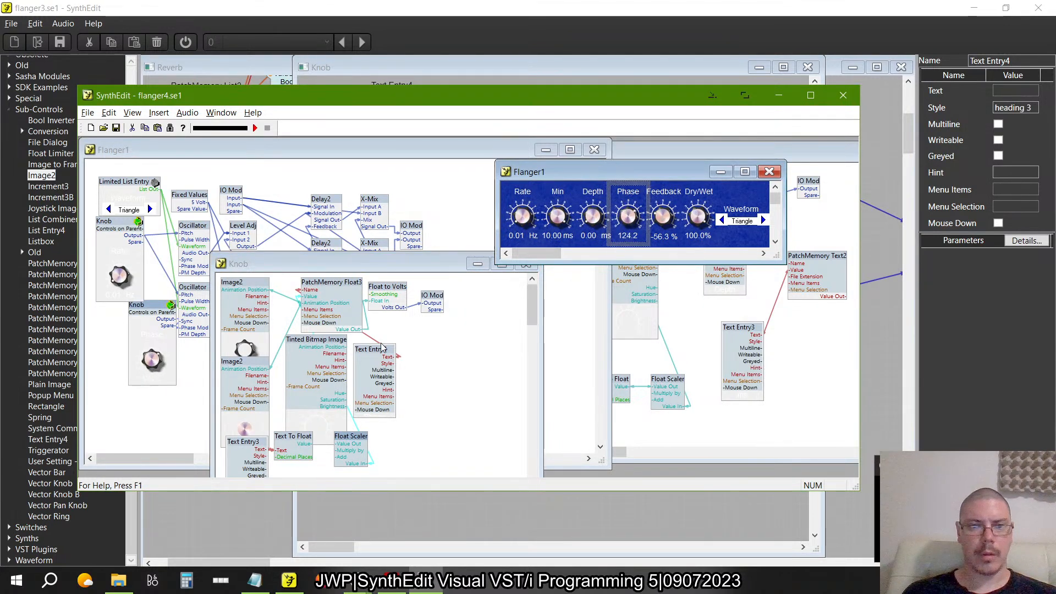
{"action": "left_click", "coordinate": [393, 294]}
{"action": "right_click", "coordinate": [292, 440]}
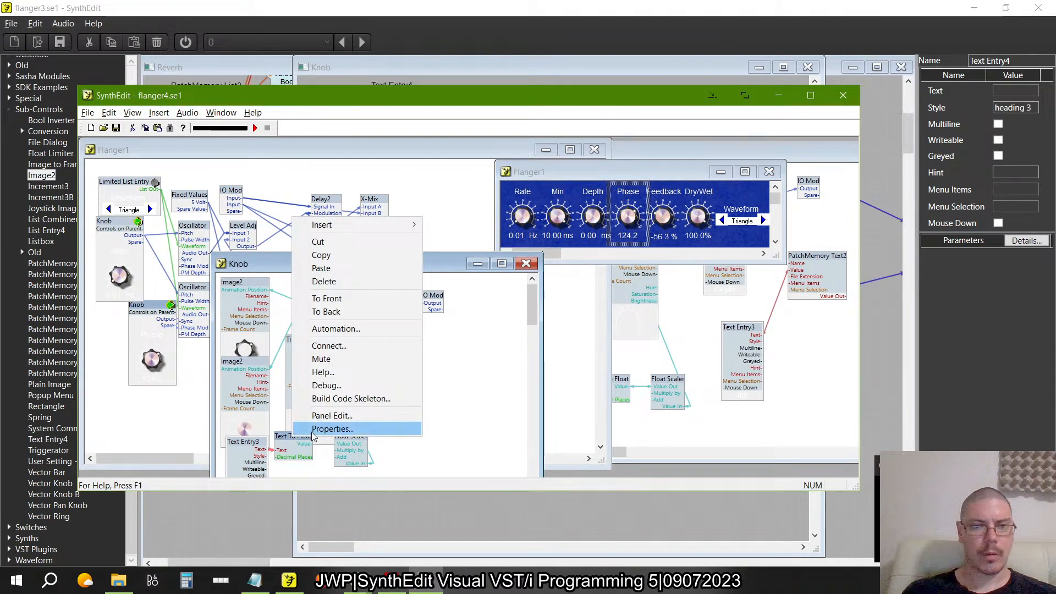
{"action": "left_click", "coordinate": [322, 429]}
{"action": "left_click", "coordinate": [545, 293]}
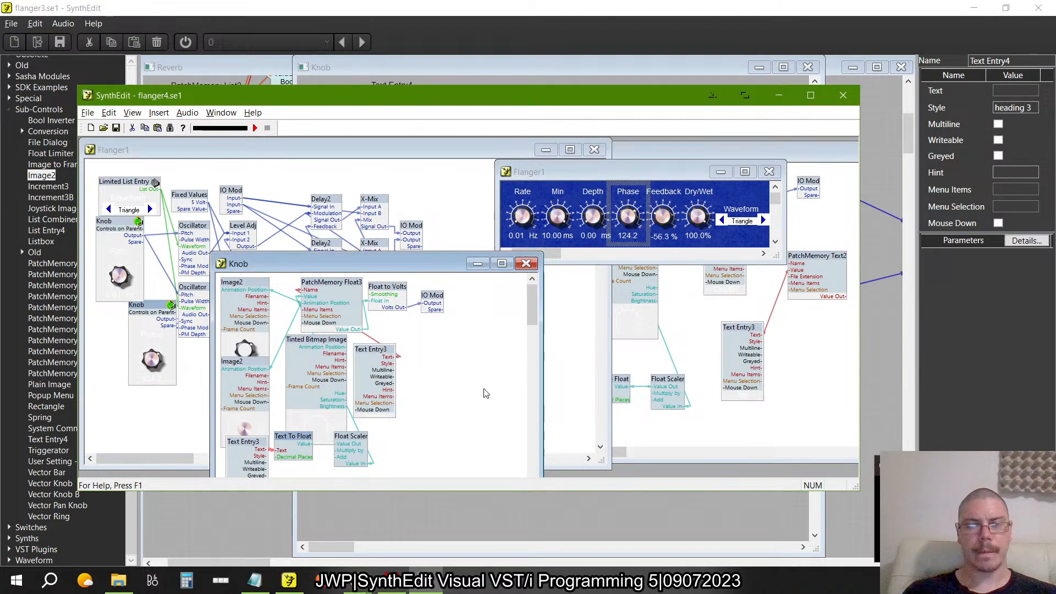
- In the pasted knob in flanger3.se1, set Float To Text's Decimal Places to 1 and compare it with flanger4's Phase readout
{"action": "key", "text": "alt+Tab"}
{"action": "left_click", "coordinate": [637, 277]}
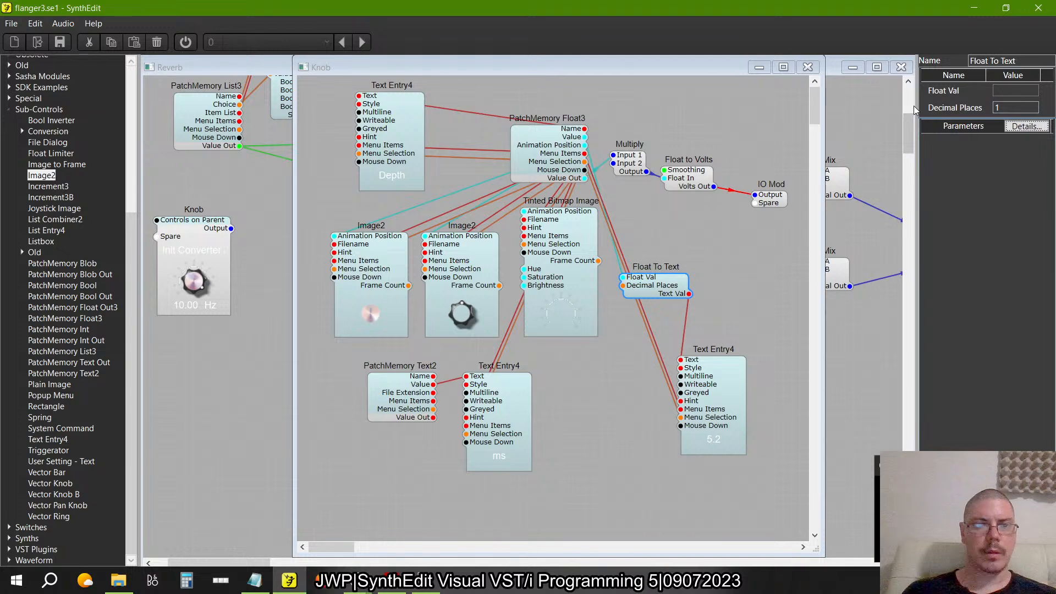
{"action": "key", "text": "alt+Tab"}
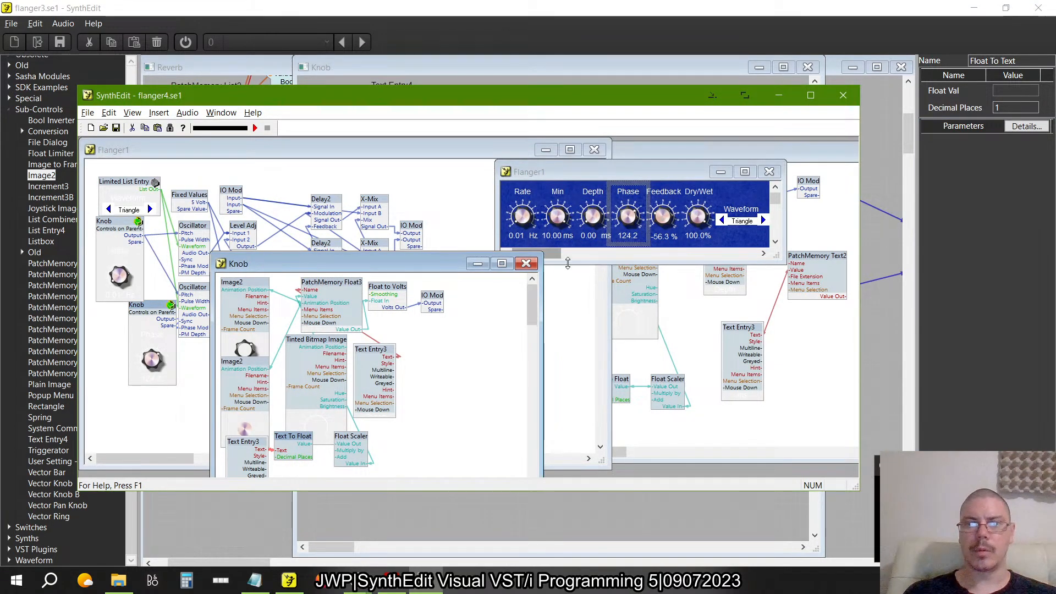
{"action": "key", "text": "alt+Tab"}
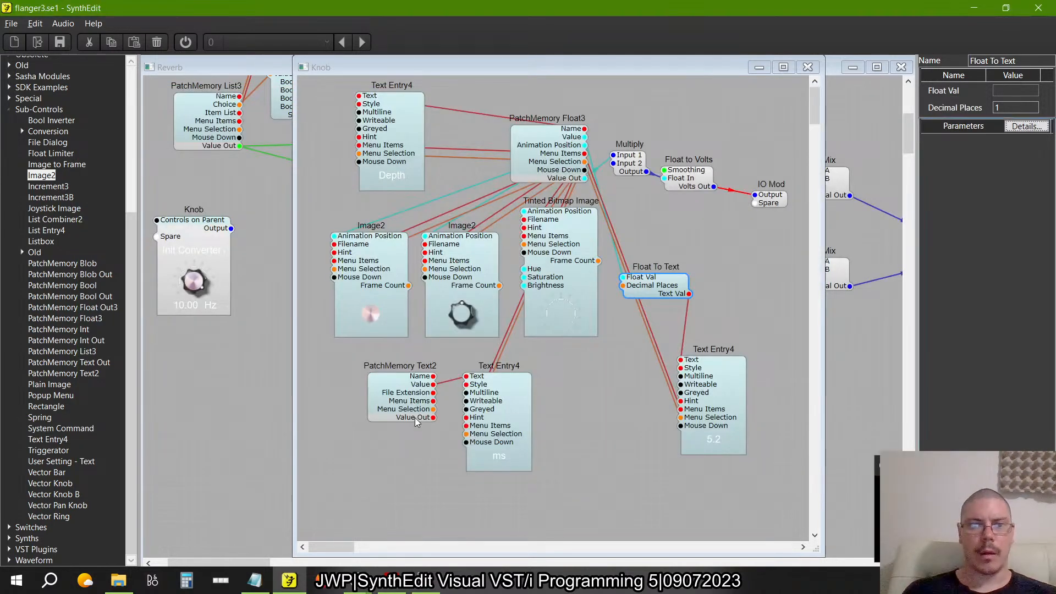
- Open Character Map and copy the degree sign (°) from the MS Gothic font
{"action": "left_click", "coordinate": [50, 580]}
{"action": "type", "text": "char"}
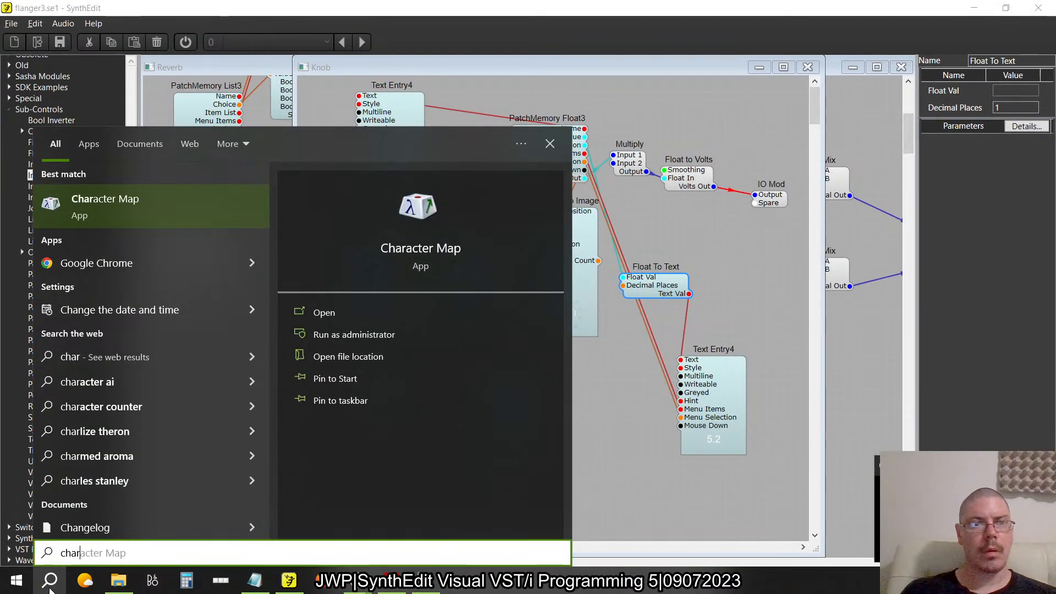
{"action": "left_click", "coordinate": [50, 587]}
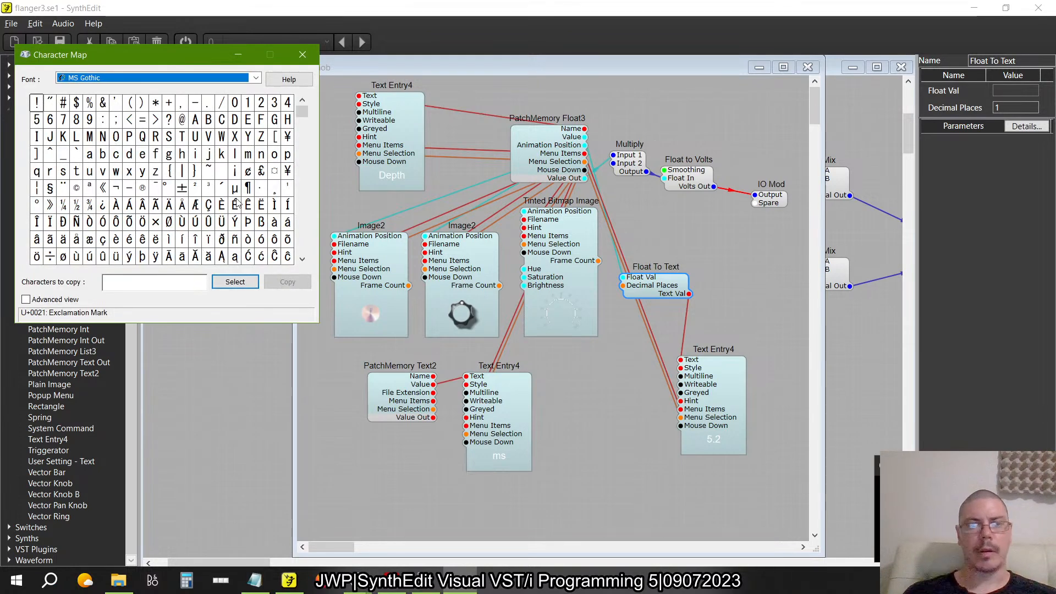
{"action": "left_click", "coordinate": [167, 195]}
{"action": "double_click", "coordinate": [166, 195]}
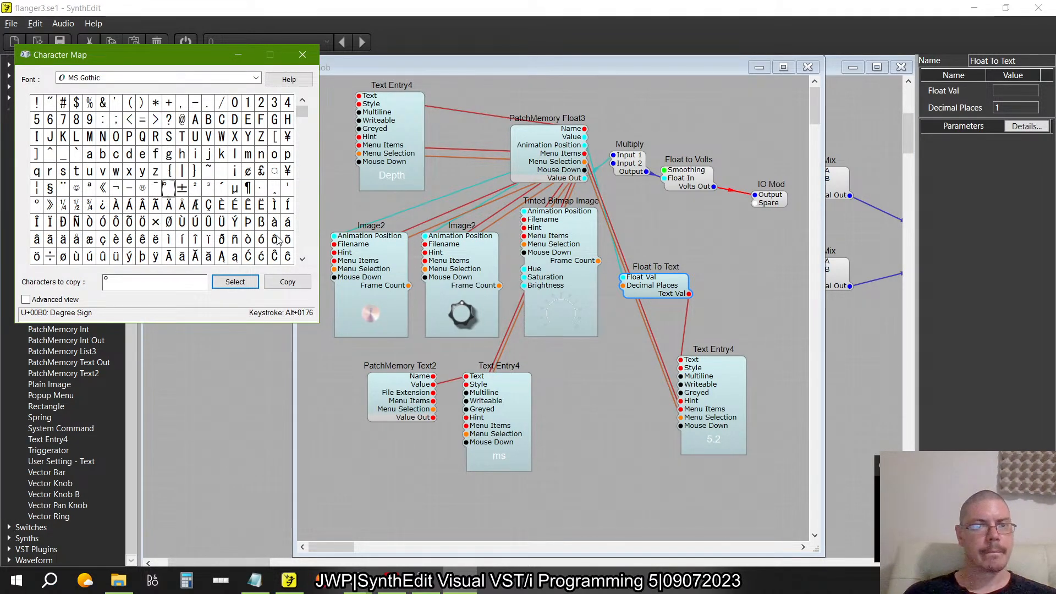
{"action": "left_click", "coordinate": [287, 281]}
- Back in the pasted knob in flanger3.se1, set the Value of the unit's PatchMemory Text2 module to °
{"action": "left_click", "coordinate": [498, 449]}
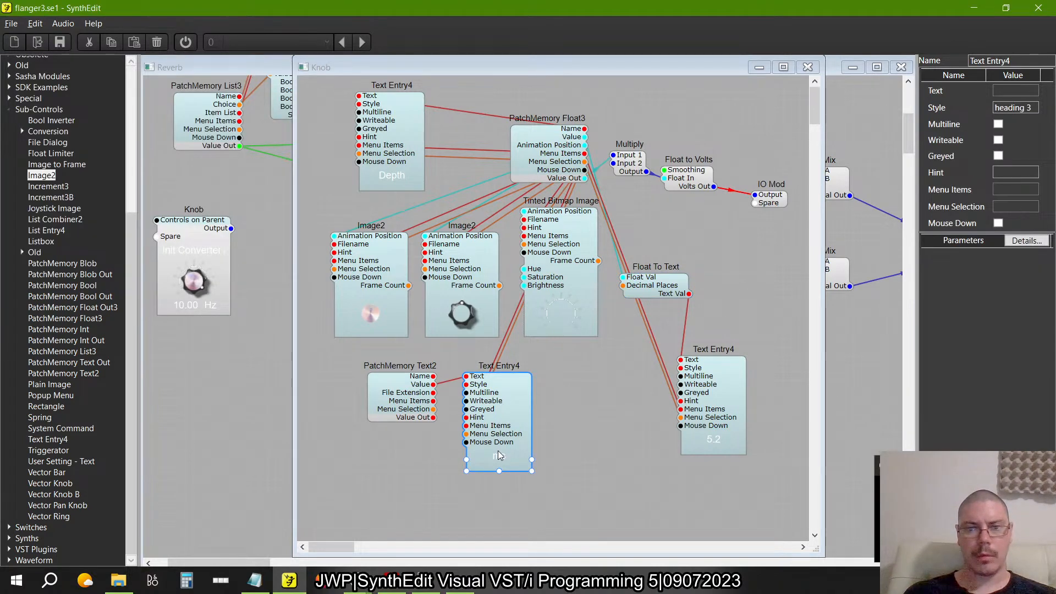
{"action": "left_click", "coordinate": [389, 405]}
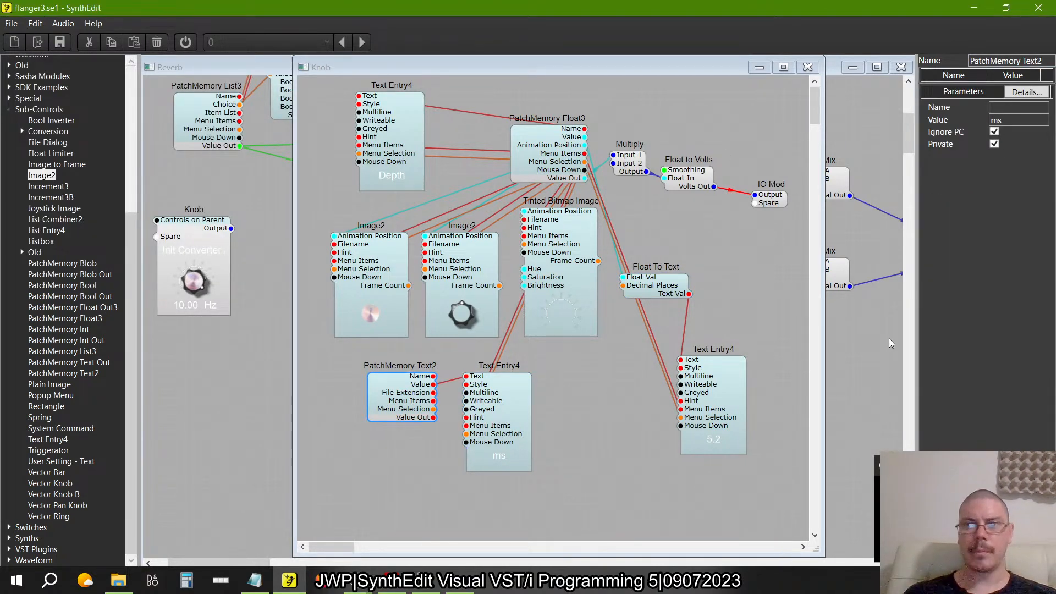
{"action": "left_click", "coordinate": [1017, 120]}
{"action": "type", "text": "°"}
{"action": "key", "text": "Tab"}
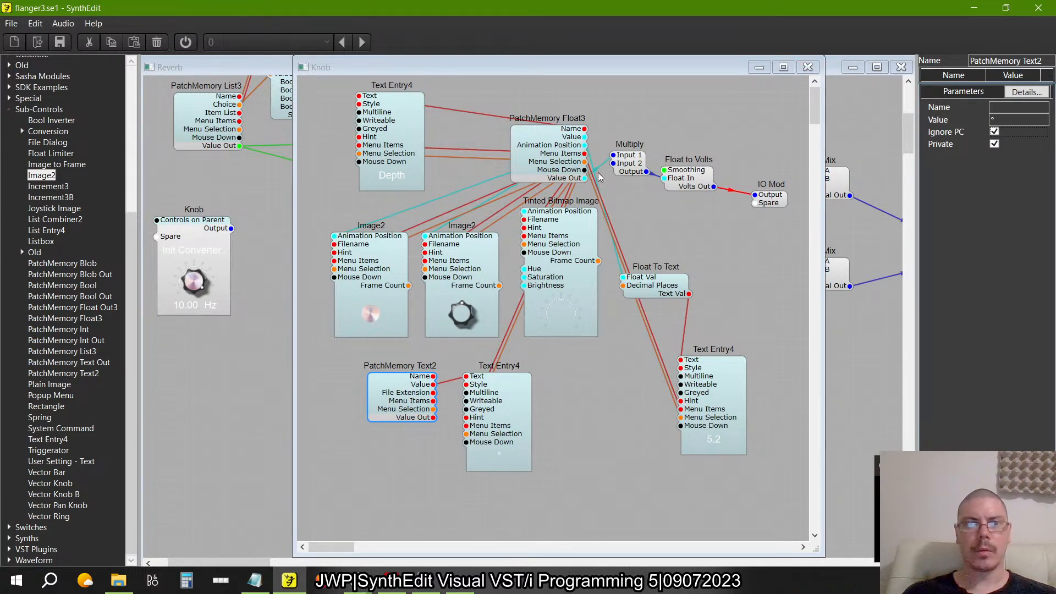
- Rename the pasted knob's PatchMemory Float3 parameter to Phase and close the knob's structure window
{"action": "left_click", "coordinate": [554, 145]}
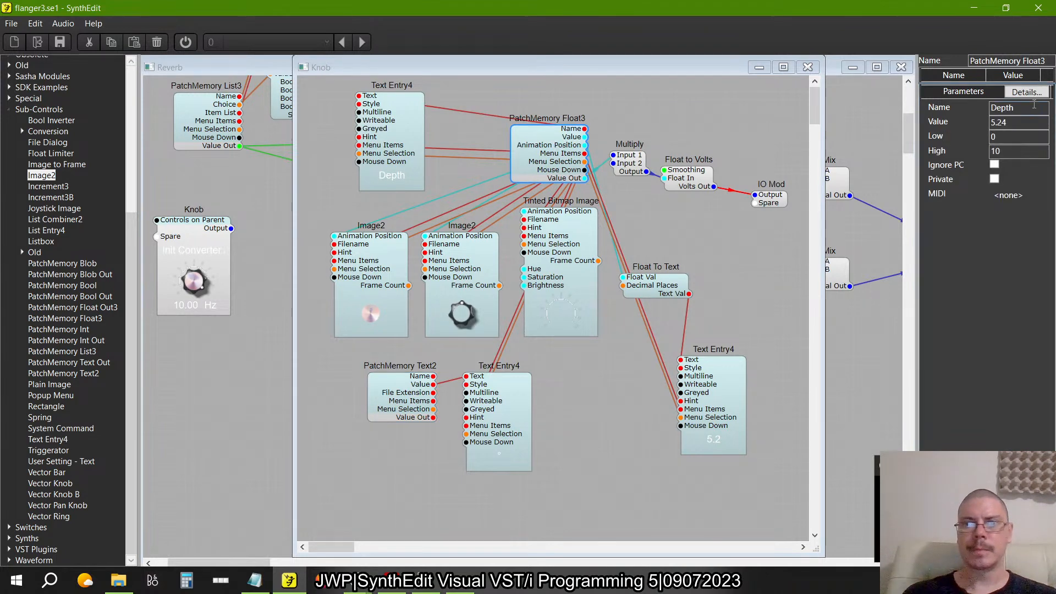
{"action": "type", "text": "Phase"}
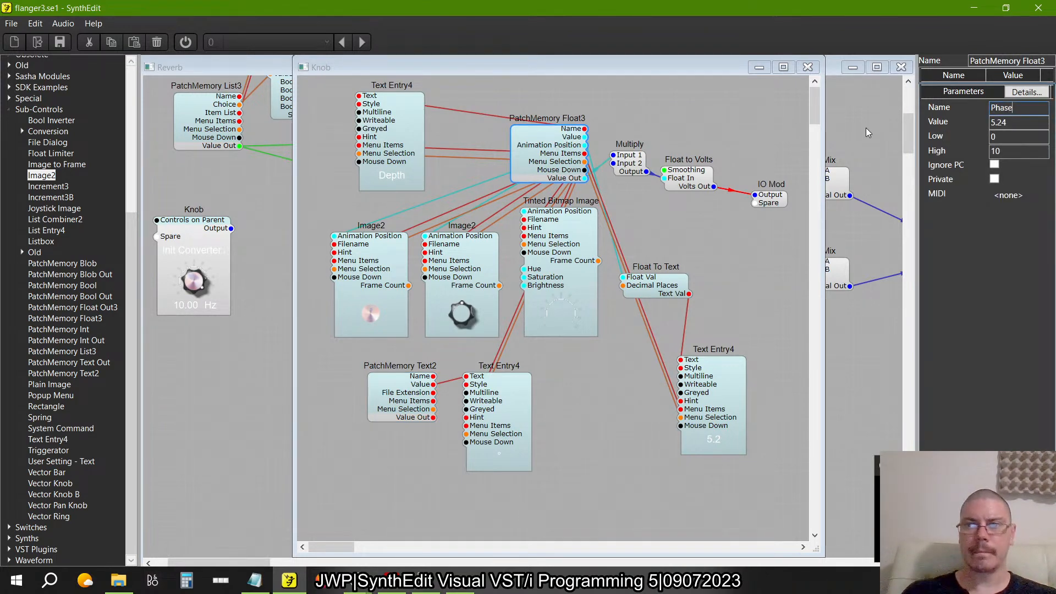
{"action": "key", "text": "Tab"}
{"action": "left_click", "coordinate": [808, 67]}
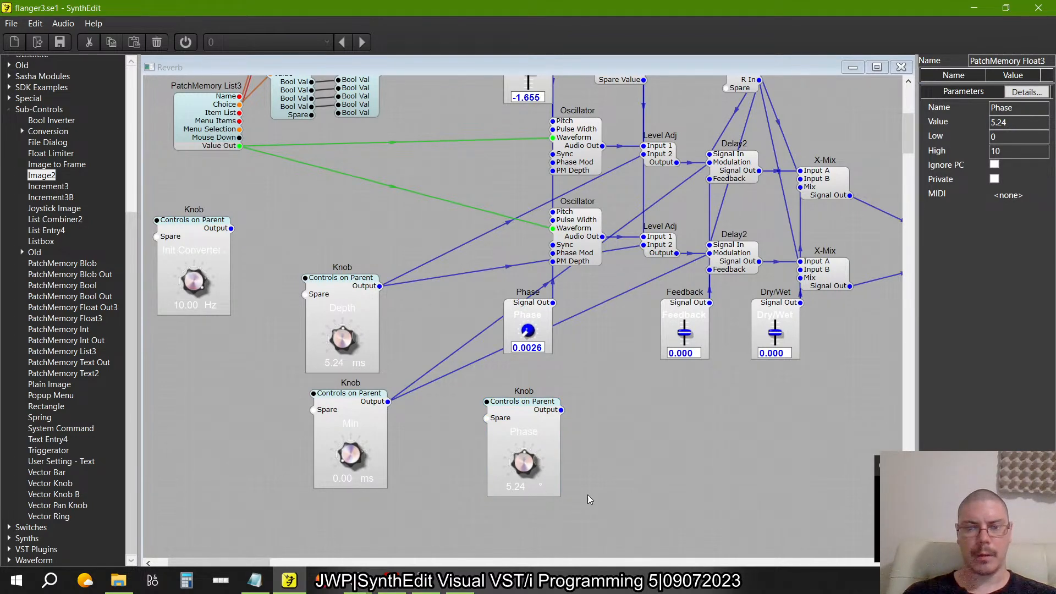
- Compare the knob with the Phase knob's readout in flanger4.se1 and return to flanger3.se1
{"action": "key", "text": "alt+Tab"}
{"action": "key", "text": "alt+Tab"}
{"action": "key", "text": "Tab"}
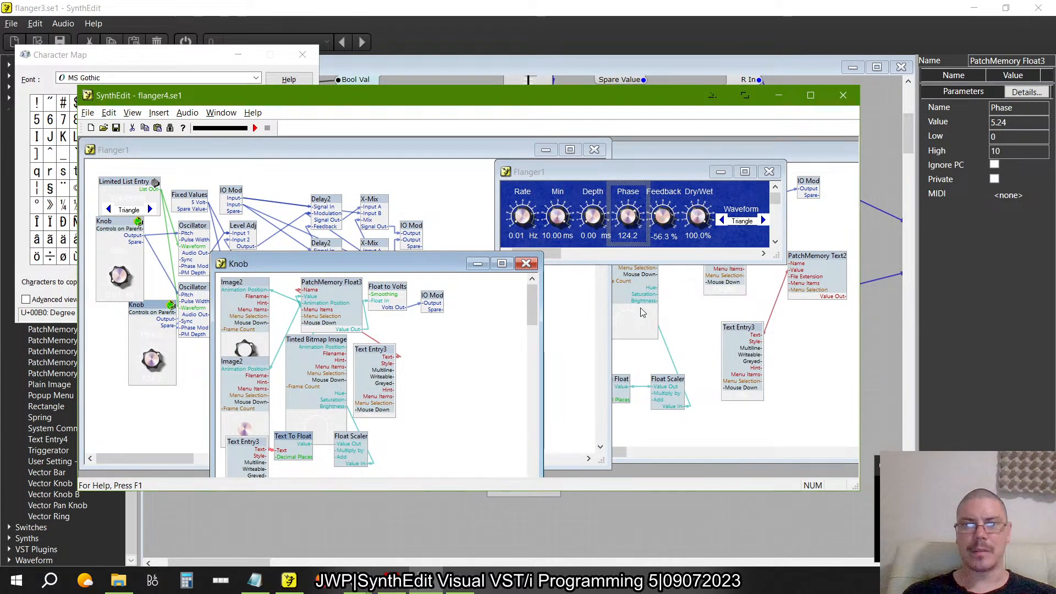
{"action": "key", "text": "alt+Tab"}
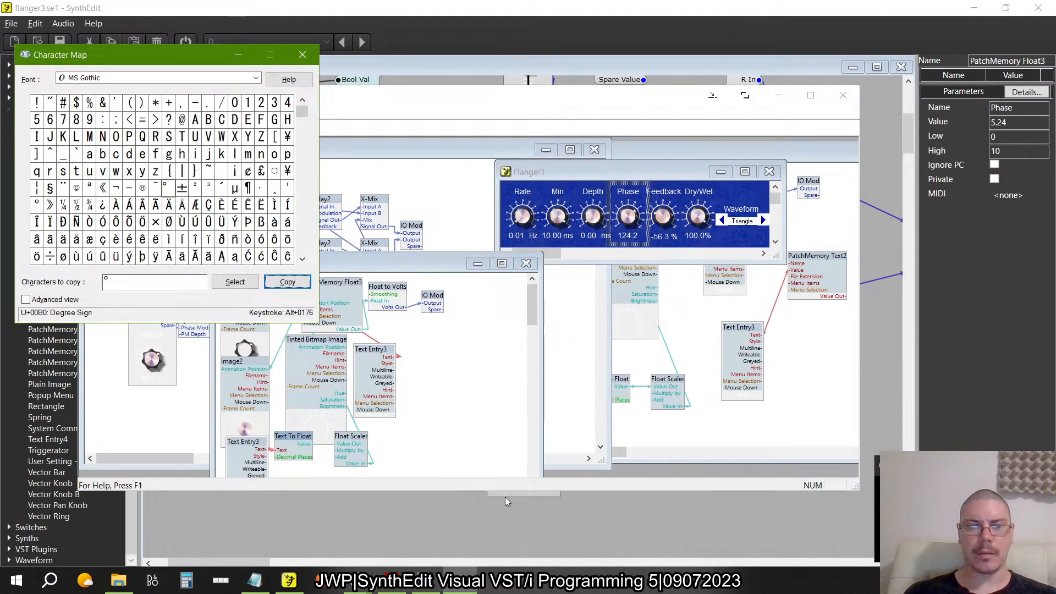
{"action": "key", "text": "alt+Tab"}
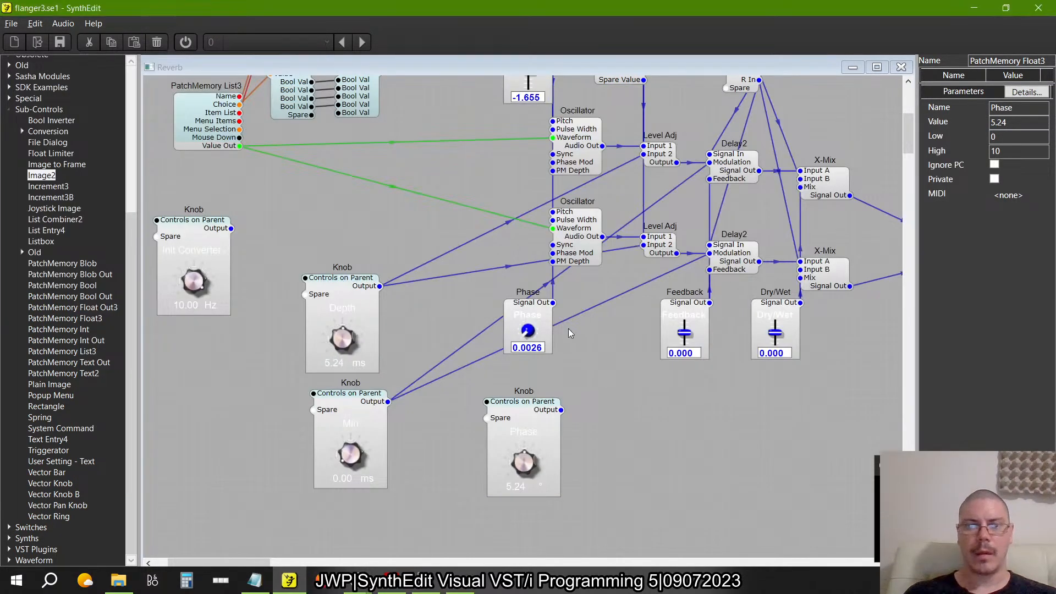
- Open the new Phase knob's panel and stretch its value readout across the knob's full width
{"action": "right_click", "coordinate": [529, 413]}
{"action": "left_click", "coordinate": [550, 492]}
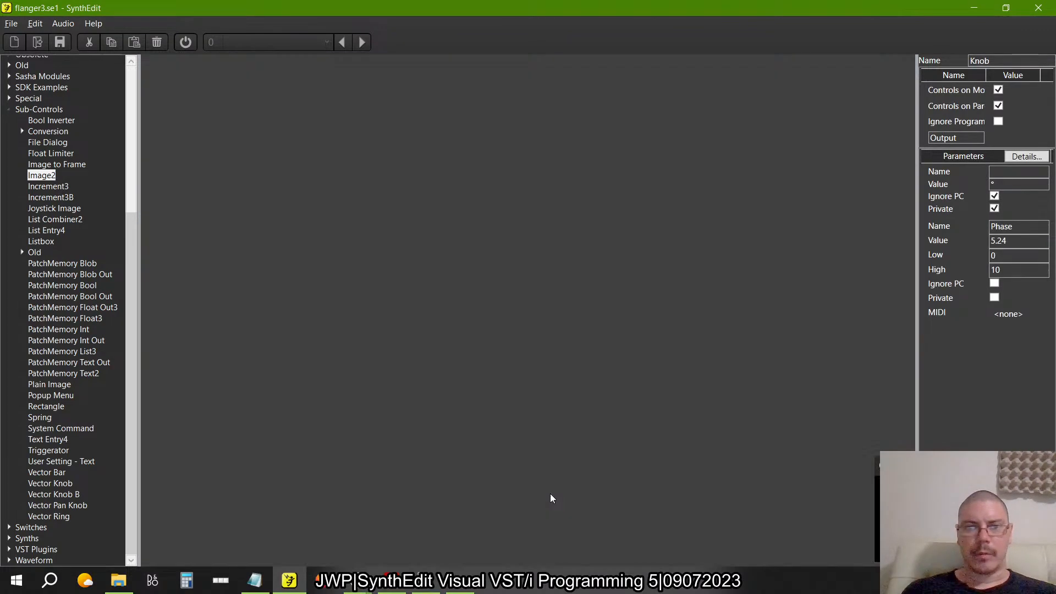
{"action": "scroll", "coordinate": [201, 177], "scroll_direction": "up", "scroll_amount": 2}
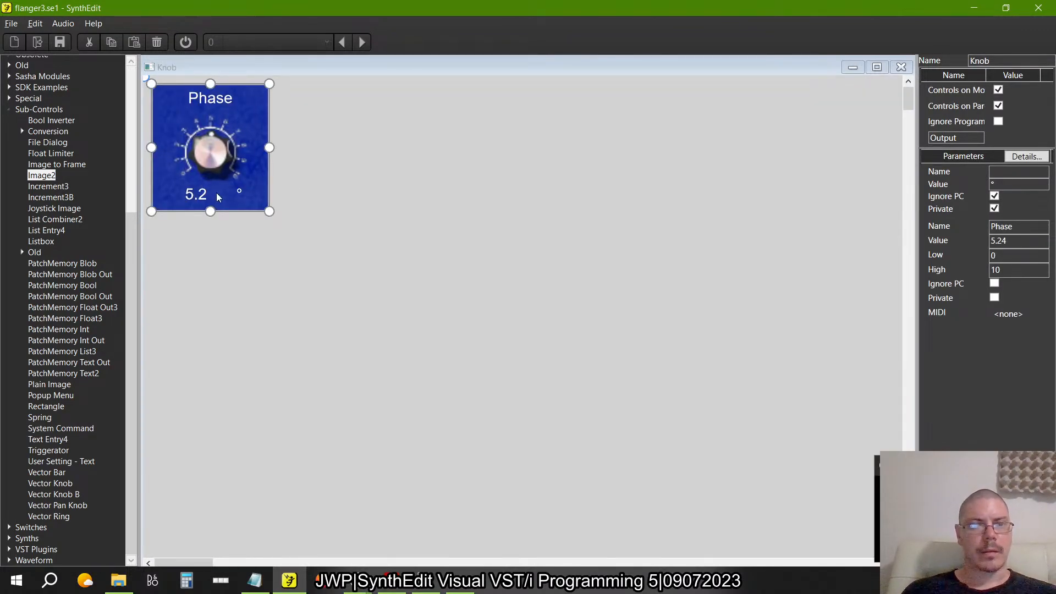
{"action": "left_click", "coordinate": [217, 194]}
{"action": "left_click_drag", "start_coordinate": [242, 193], "coordinate": [269, 196]}
{"action": "left_click_drag", "start_coordinate": [162, 195], "coordinate": [153, 196]}
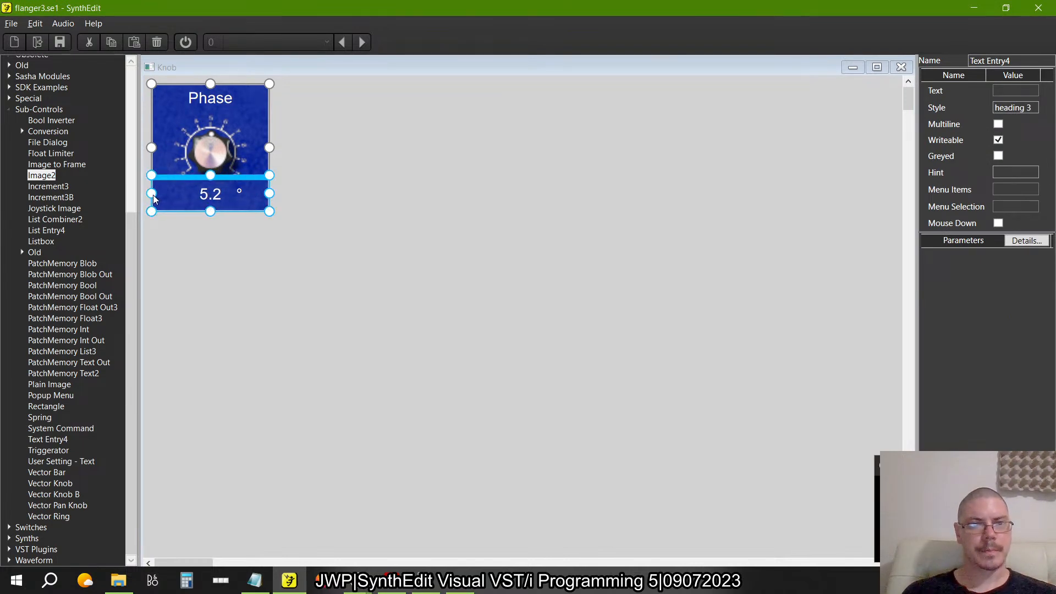
{"action": "left_click", "coordinate": [239, 189]}
{"action": "left_click", "coordinate": [252, 193]}
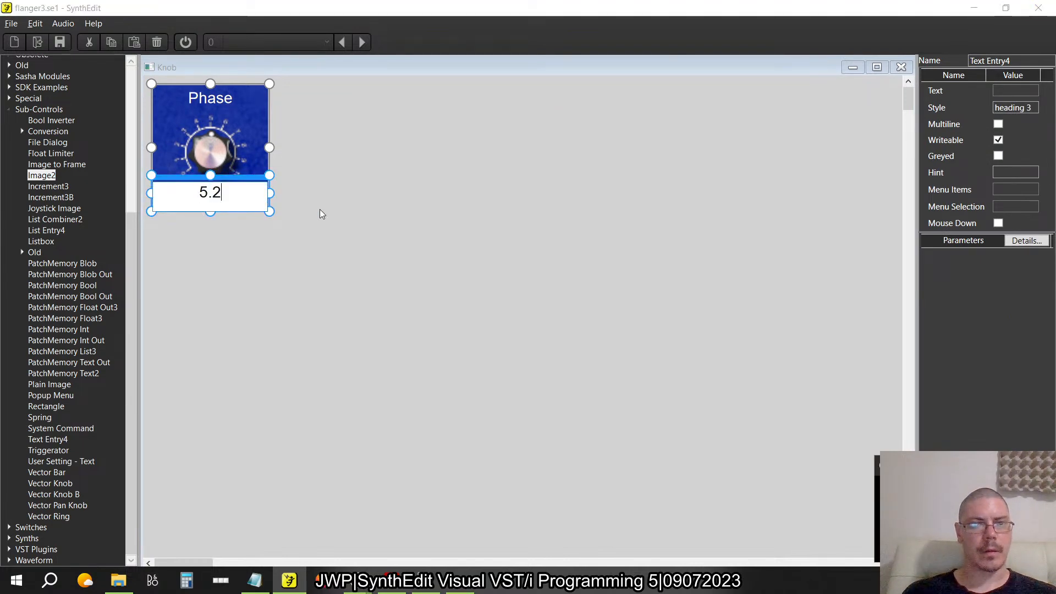
{"action": "left_click", "coordinate": [319, 209]}
- Move the value readout behind the degree sign, then resize and place the degree sign just after the value
{"action": "right_click", "coordinate": [247, 177]}
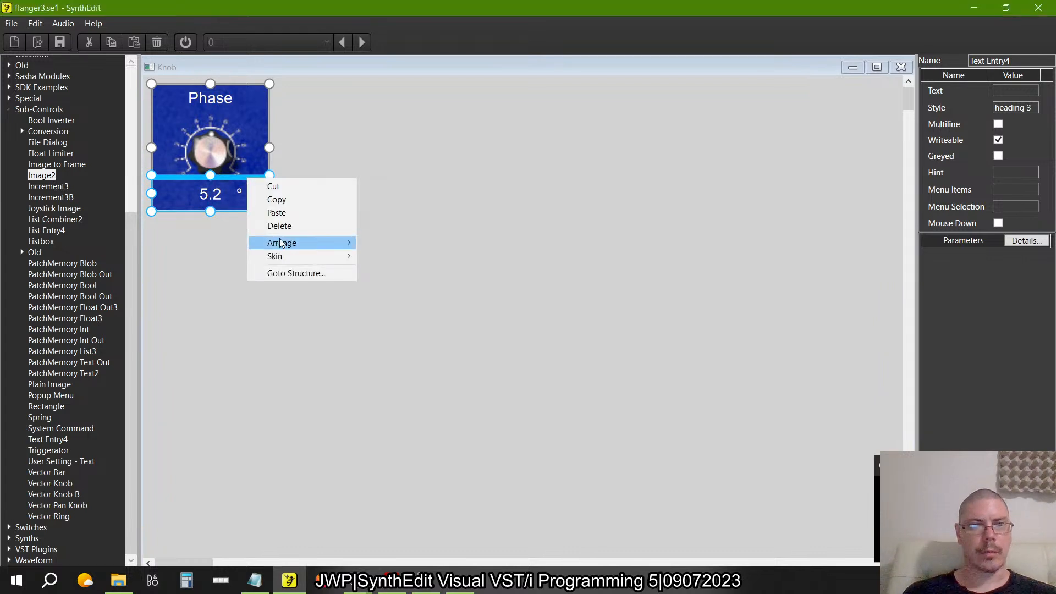
{"action": "mouse_move", "coordinate": [284, 243]}
{"action": "left_click", "coordinate": [400, 256]}
{"action": "left_click", "coordinate": [241, 191]}
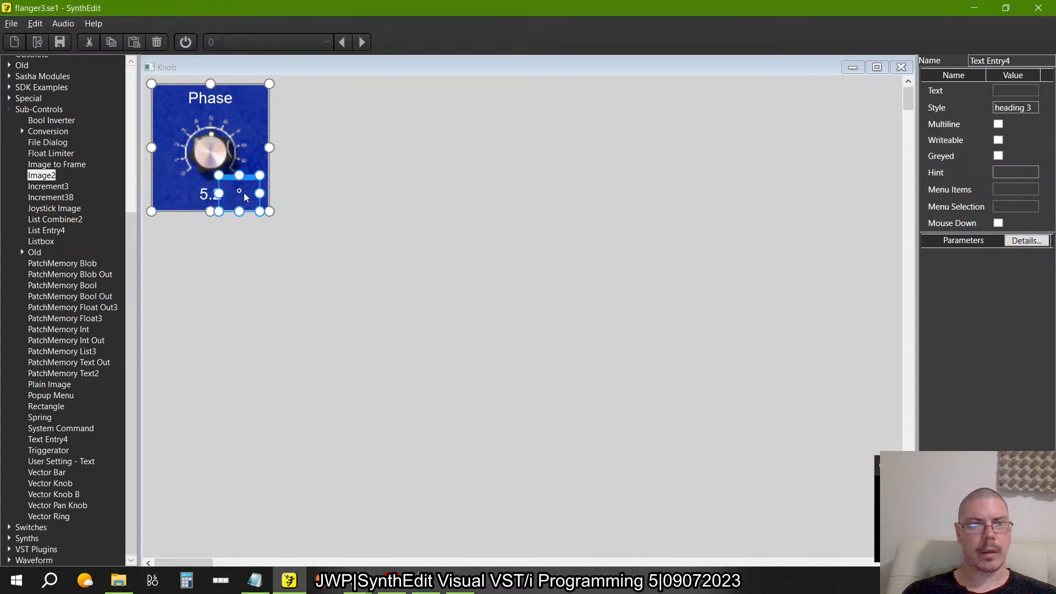
{"action": "left_click_drag", "start_coordinate": [219, 193], "coordinate": [151, 193]}
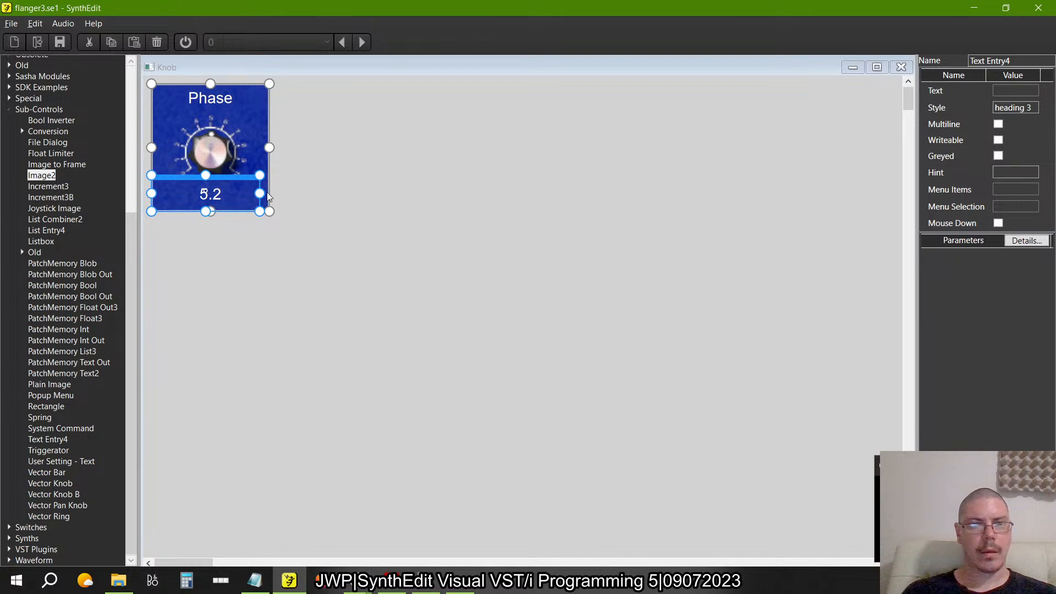
{"action": "left_click_drag", "start_coordinate": [262, 194], "coordinate": [269, 193]}
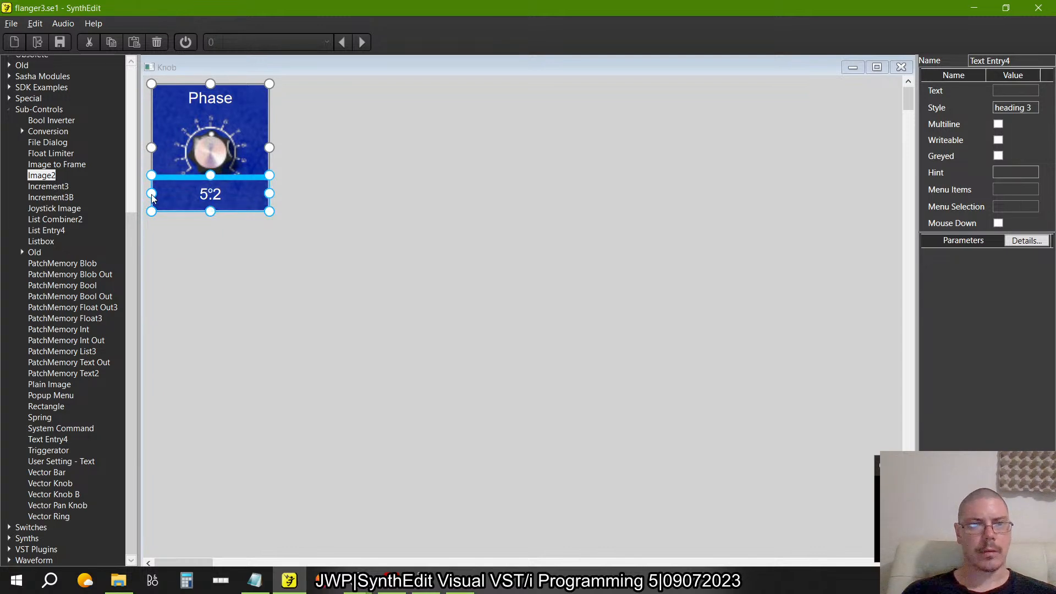
{"action": "left_click_drag", "start_coordinate": [156, 194], "coordinate": [188, 196]}
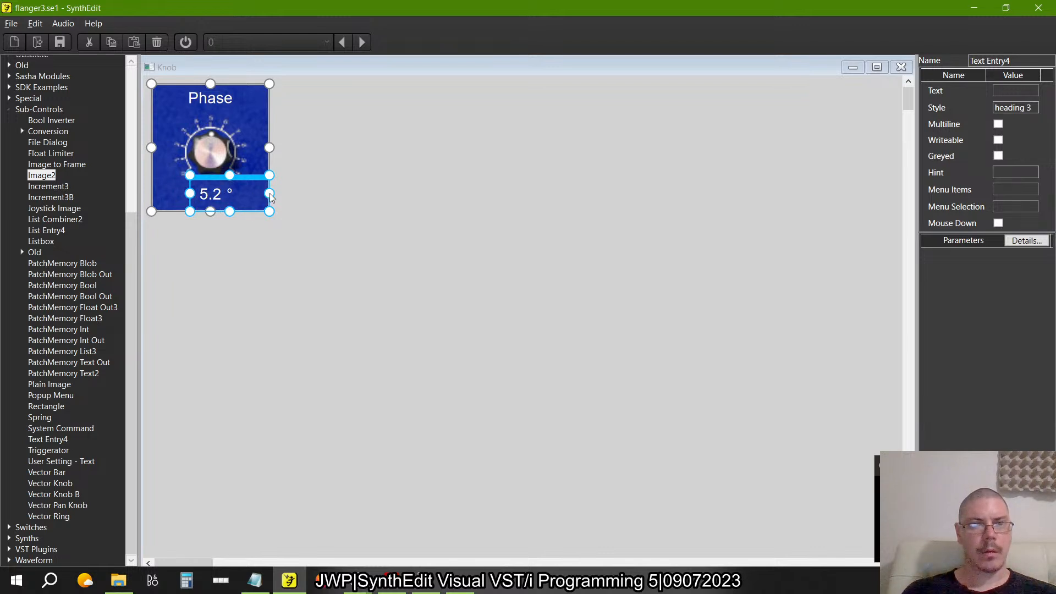
{"action": "left_click_drag", "start_coordinate": [270, 193], "coordinate": [262, 193]}
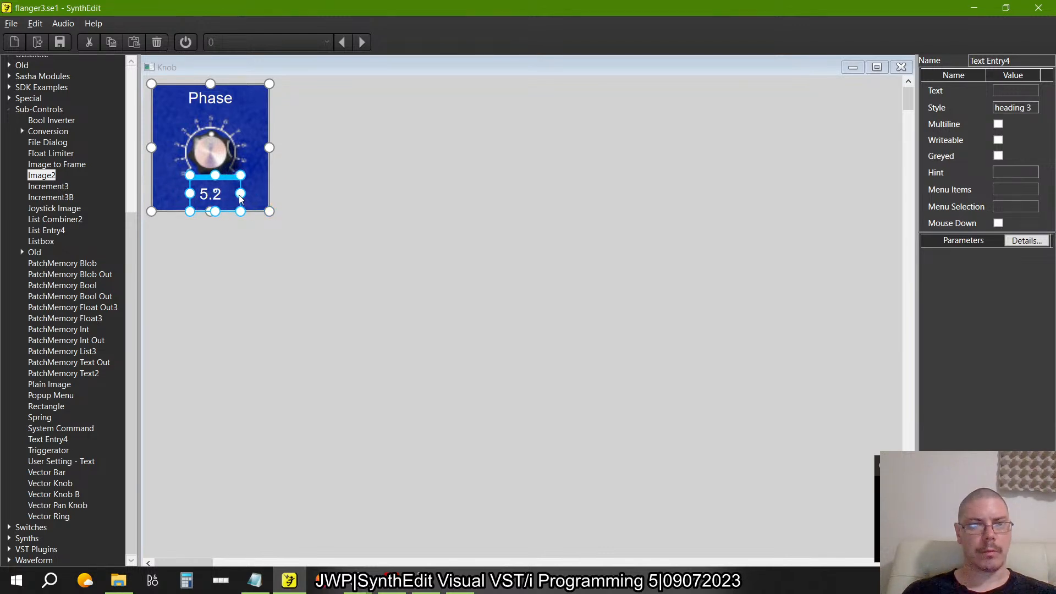
{"action": "left_click_drag", "start_coordinate": [220, 176], "coordinate": [253, 176]}
{"action": "left_click", "coordinate": [224, 203]}
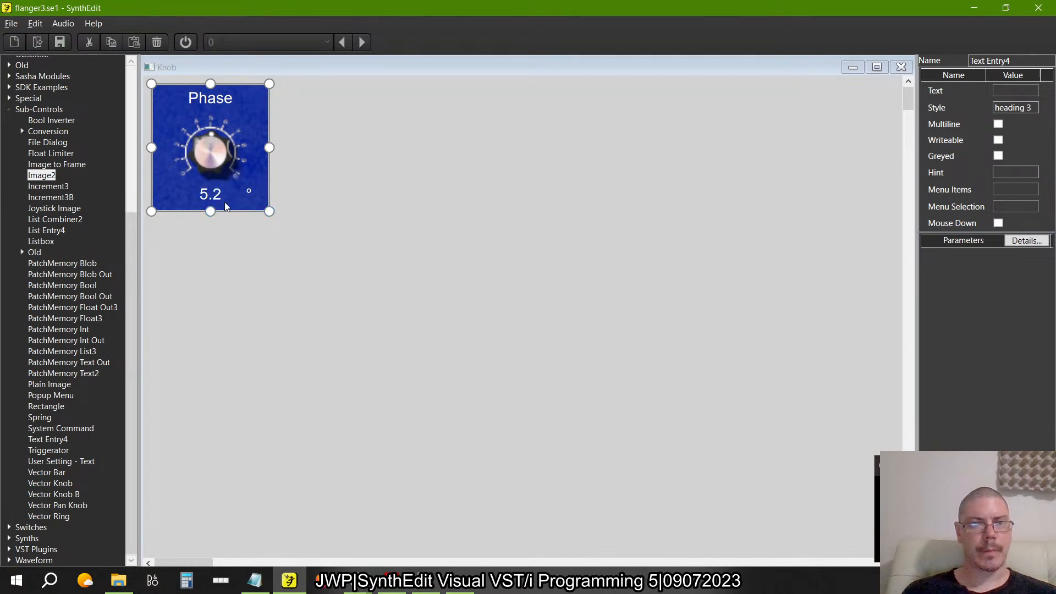
- Turn the new Phase knob to 10.0, close its panel and set the parameter's High limit to 180
{"action": "left_click_drag", "start_coordinate": [219, 146], "coordinate": [385, 4]}
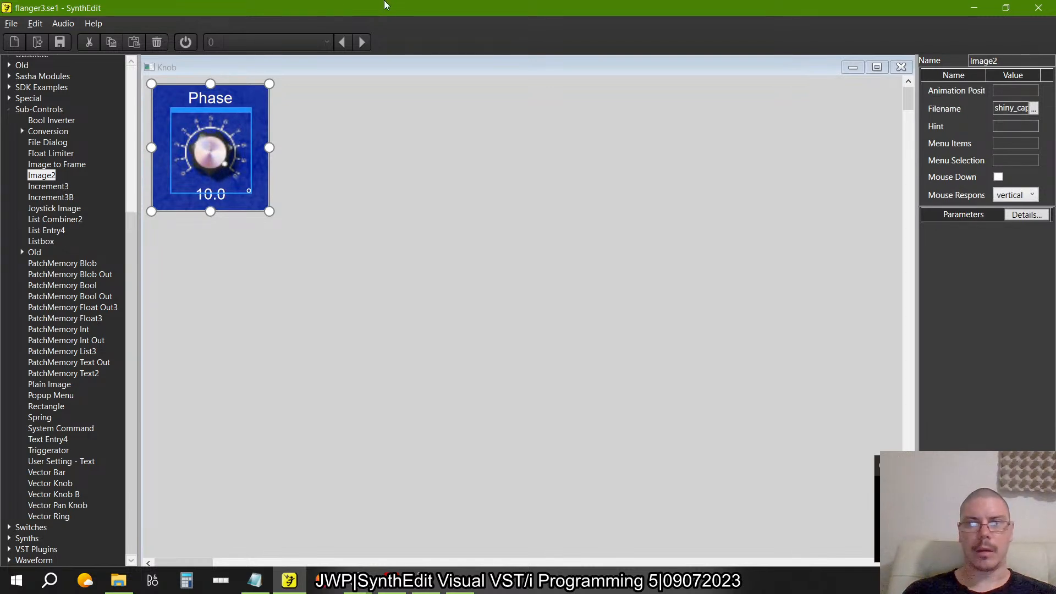
{"action": "left_click", "coordinate": [900, 67]}
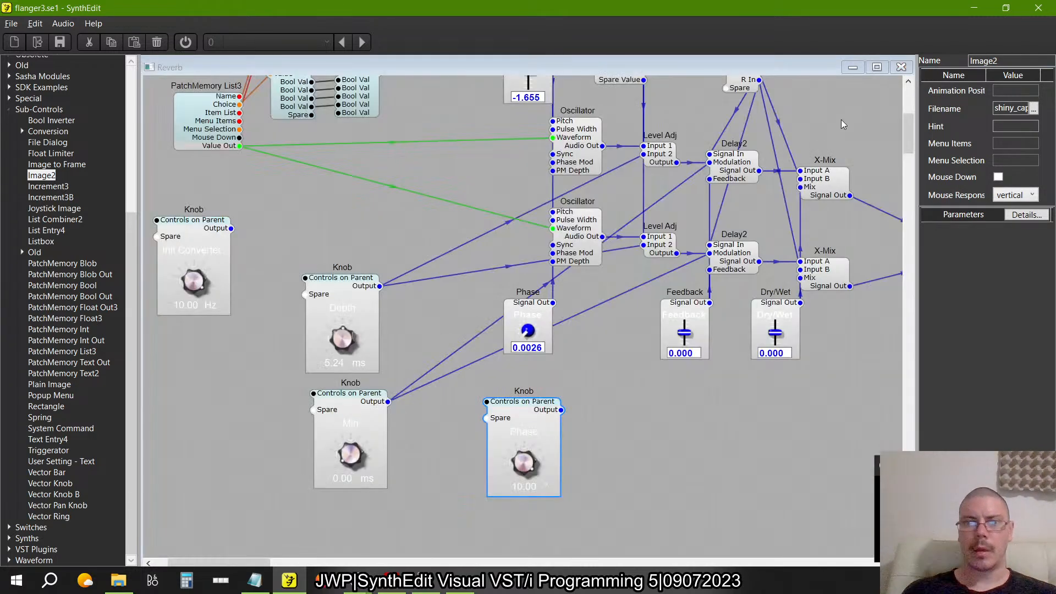
{"action": "left_click", "coordinate": [518, 404]}
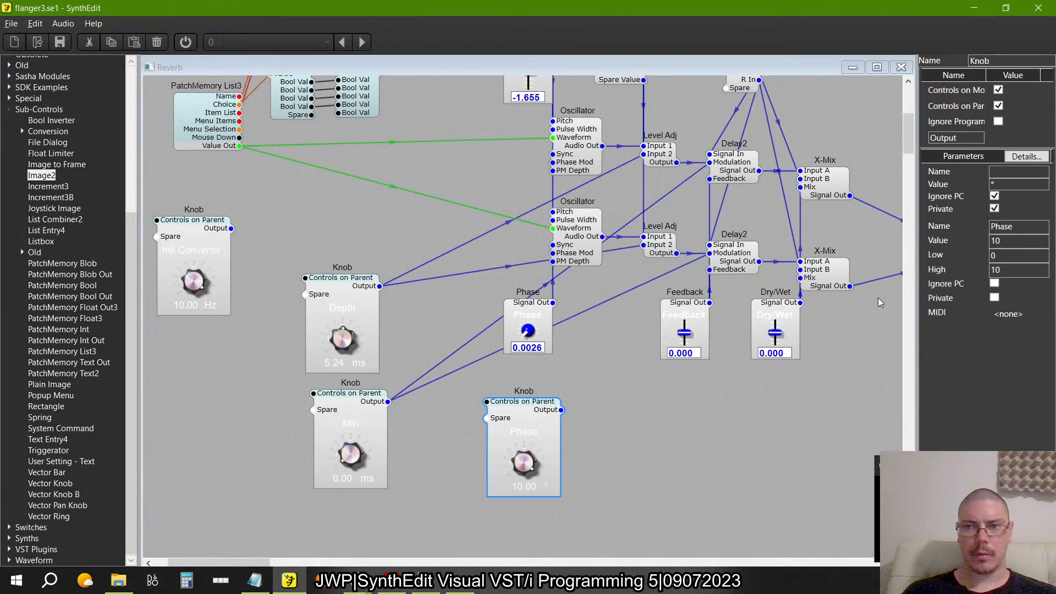
{"action": "left_click", "coordinate": [994, 270]}
{"action": "type", "text": "180"}
{"action": "key", "text": "Tab"}
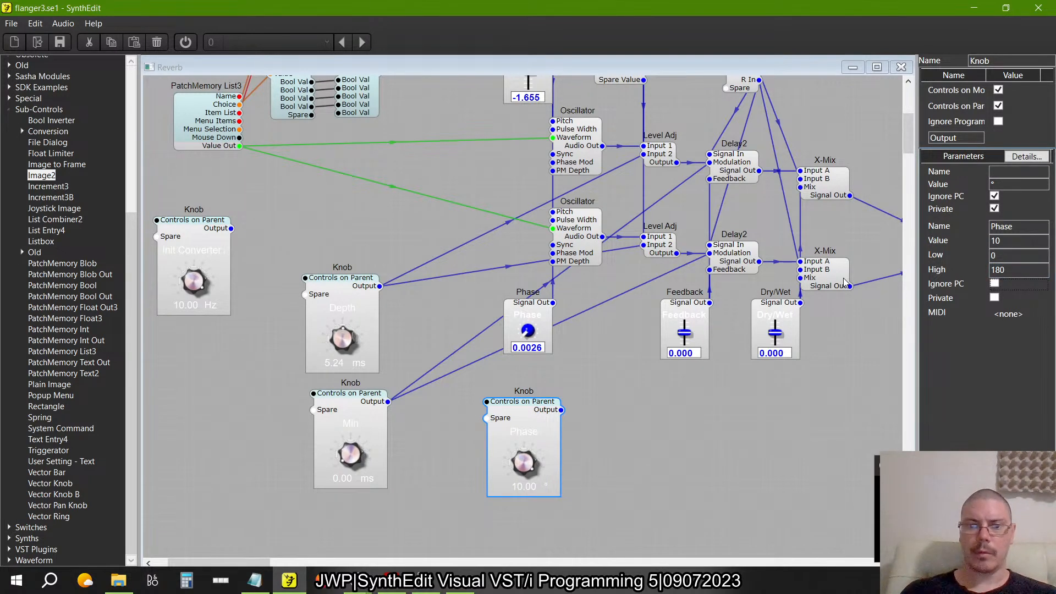
- Try the Phase knob across its range, turning it down to 0 and up to 106.56
{"action": "left_click_drag", "start_coordinate": [517, 472], "coordinate": [569, 514]}
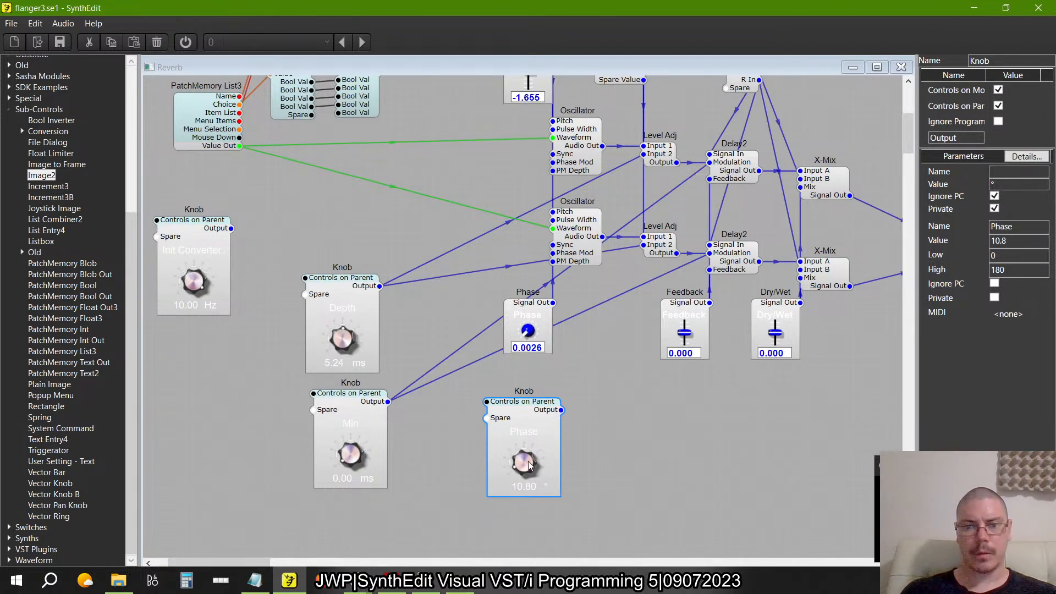
{"action": "left_click_drag", "start_coordinate": [528, 461], "coordinate": [543, 368]}
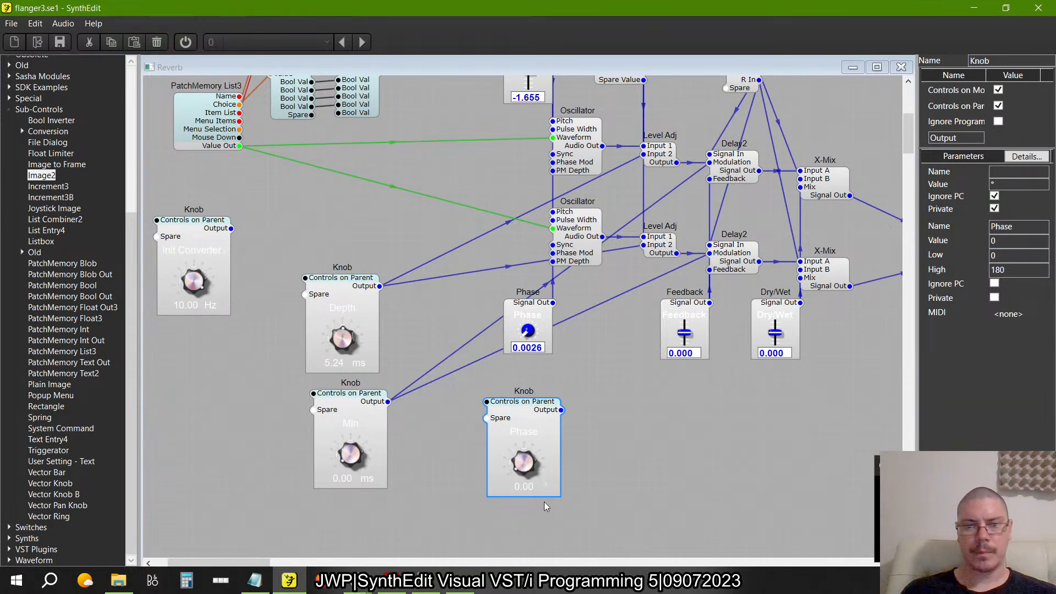
{"action": "left_click_drag", "start_coordinate": [543, 502], "coordinate": [530, 422]}
- Check the Float To Text properties inside the Phase knob, then close the Knob and Reverb structure windows
{"action": "double_click", "coordinate": [531, 416]}
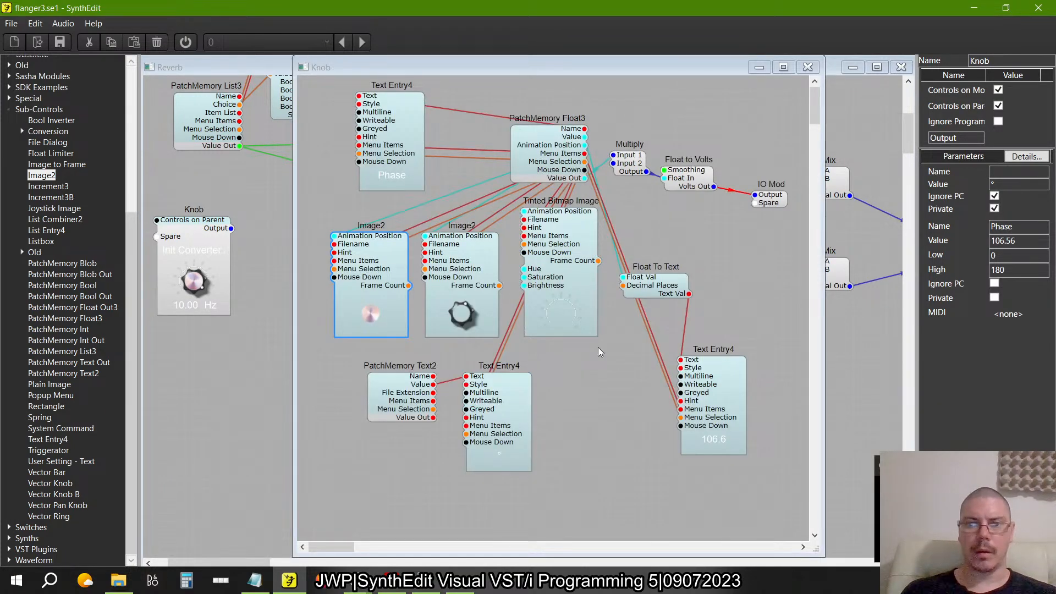
{"action": "left_click", "coordinate": [652, 289]}
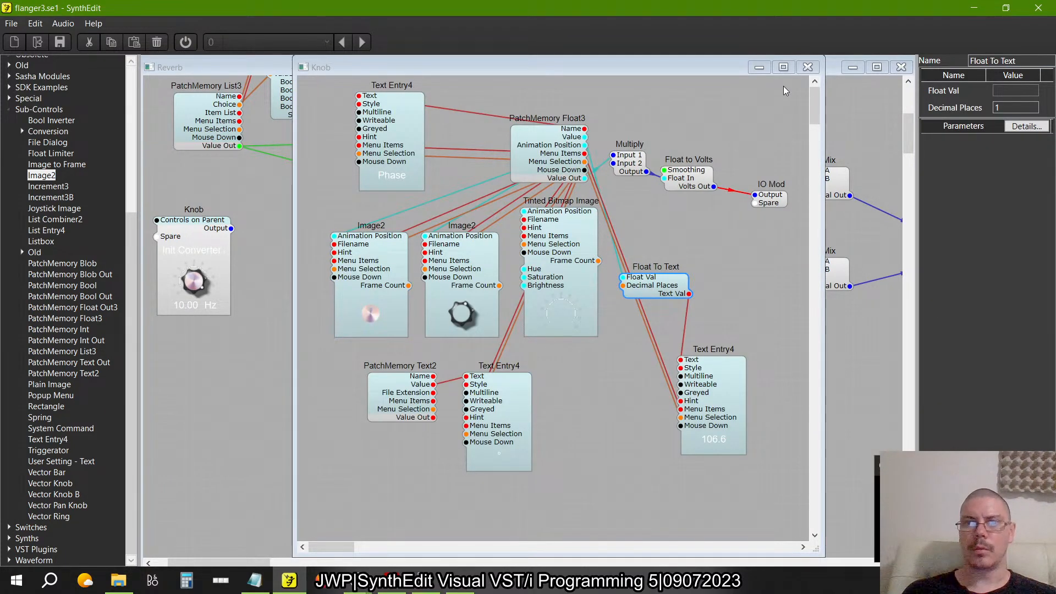
{"action": "left_click", "coordinate": [807, 67]}
{"action": "left_click", "coordinate": [900, 65]}
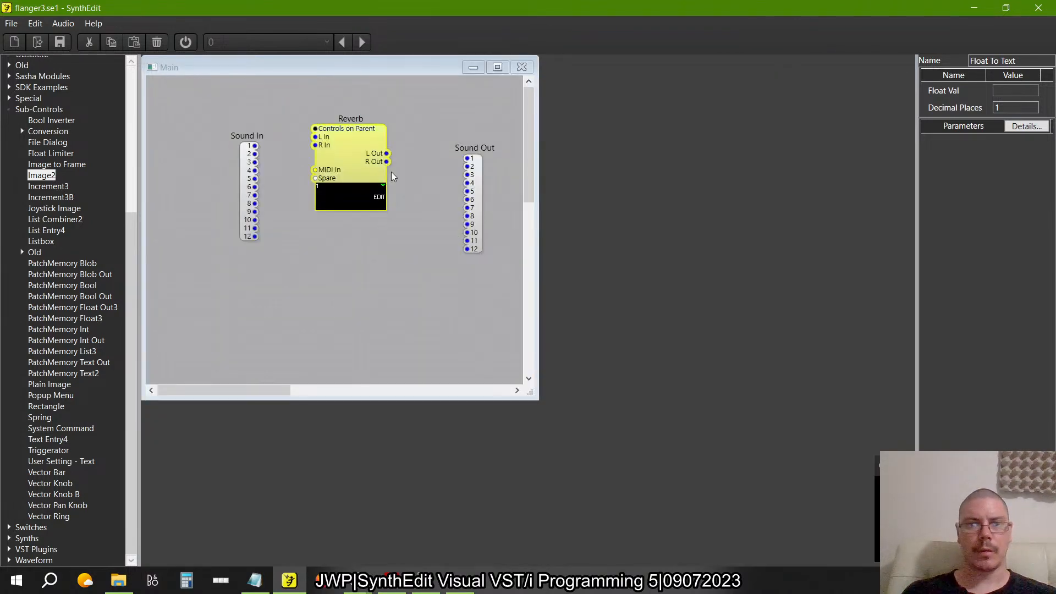
- Reopen the Reverb container's structure and turn the new Phase knob to 180
{"action": "double_click", "coordinate": [354, 150]}
{"action": "mouse_move", "coordinate": [523, 457]}
{"action": "left_mouse_down"}
{"action": "mouse_move", "coordinate": [516, 507]}
{"action": "mouse_move", "coordinate": [506, 413]}
{"action": "mouse_move", "coordinate": [508, 461]}
{"action": "left_mouse_up"}
{"action": "left_click_drag", "start_coordinate": [517, 539], "coordinate": [525, 378]}
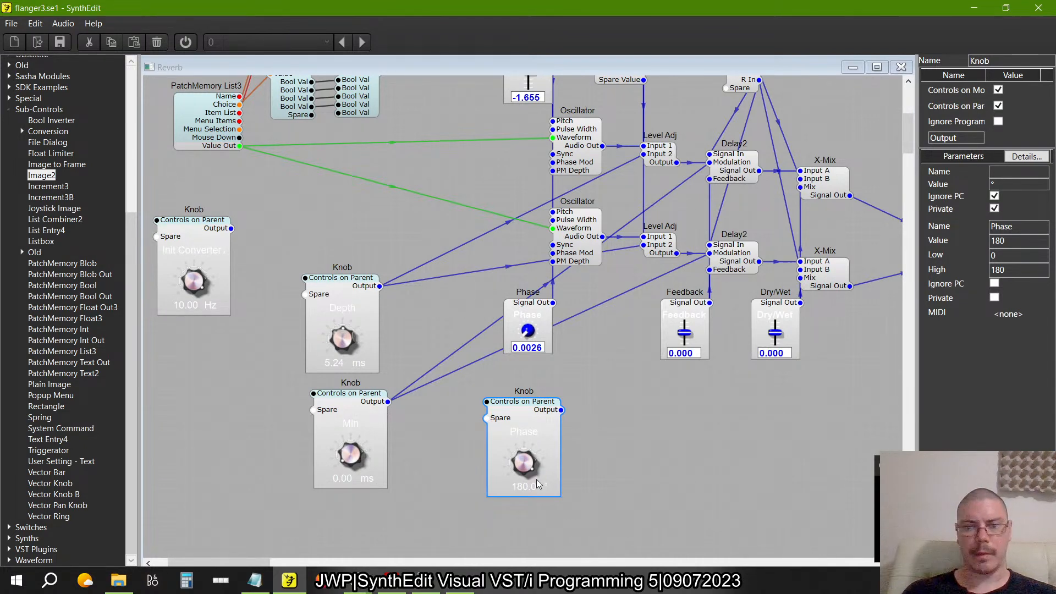
- Close the Character Map and open the Feedback knob's structure in the SynthEdit window with flanger4.se1
{"action": "key", "text": "alt+Tab"}
{"action": "key", "text": "alt+Tab"}
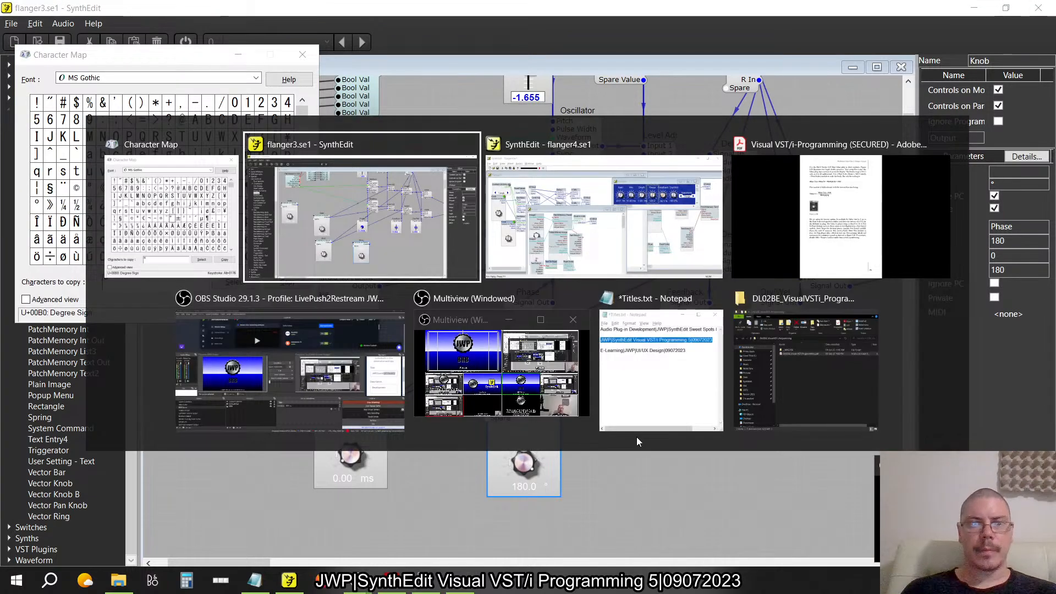
{"action": "key", "text": "alt+Tab"}
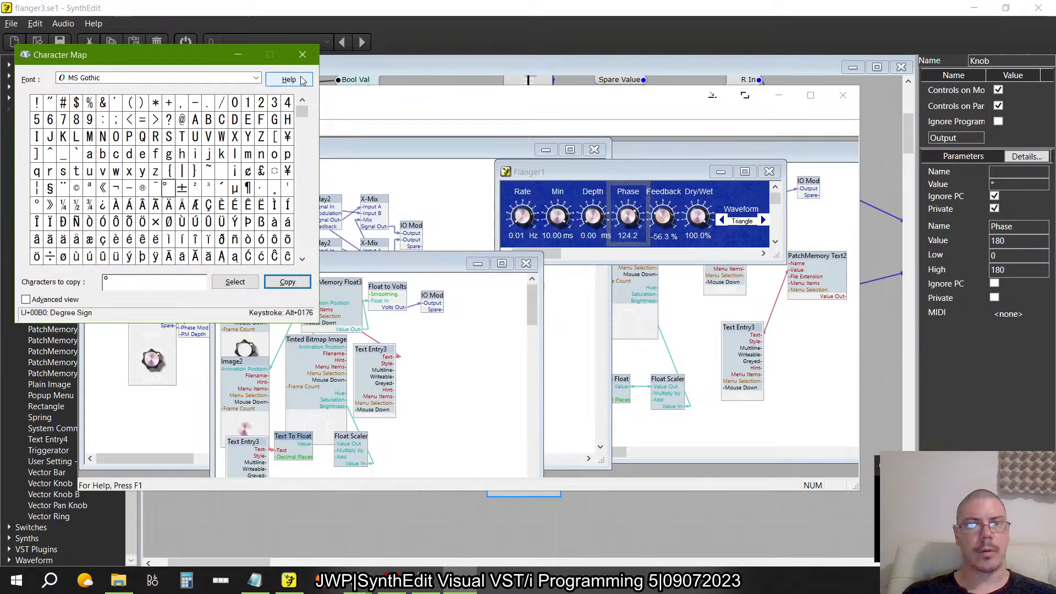
{"action": "left_click", "coordinate": [303, 55]}
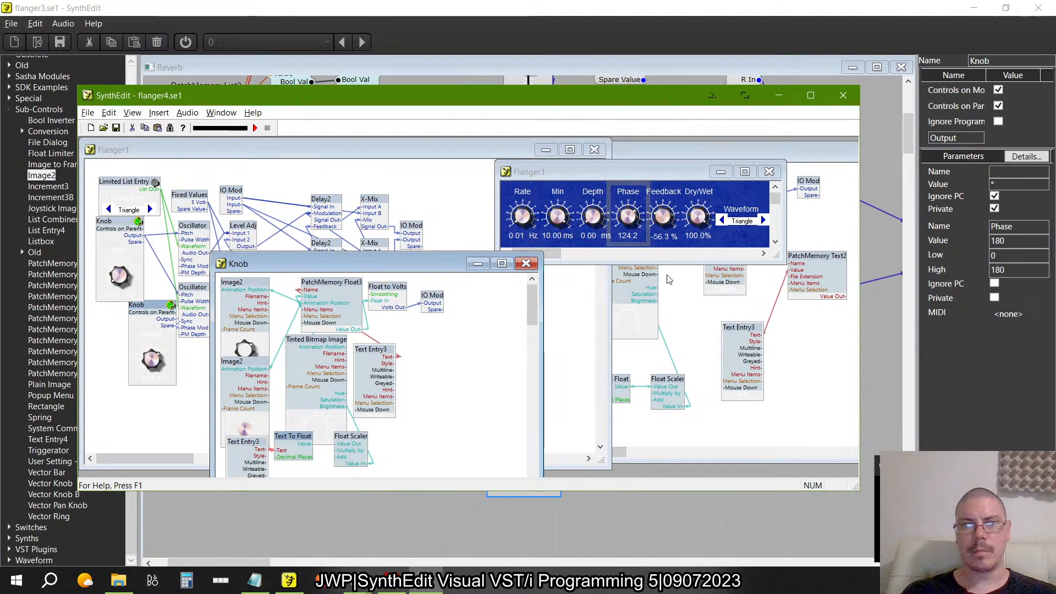
{"action": "left_click", "coordinate": [413, 150]}
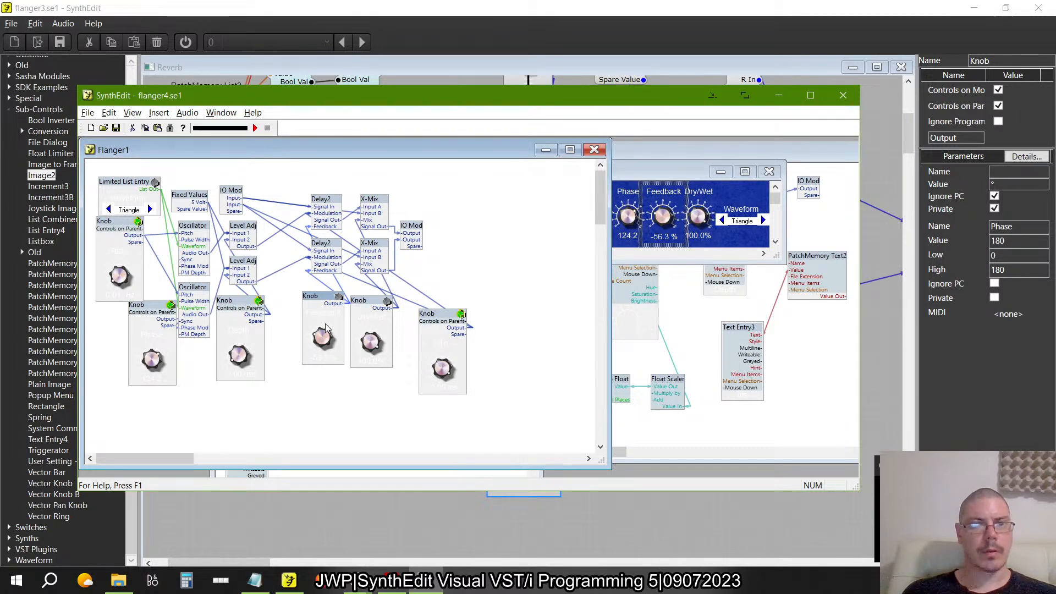
{"action": "double_click", "coordinate": [319, 299]}
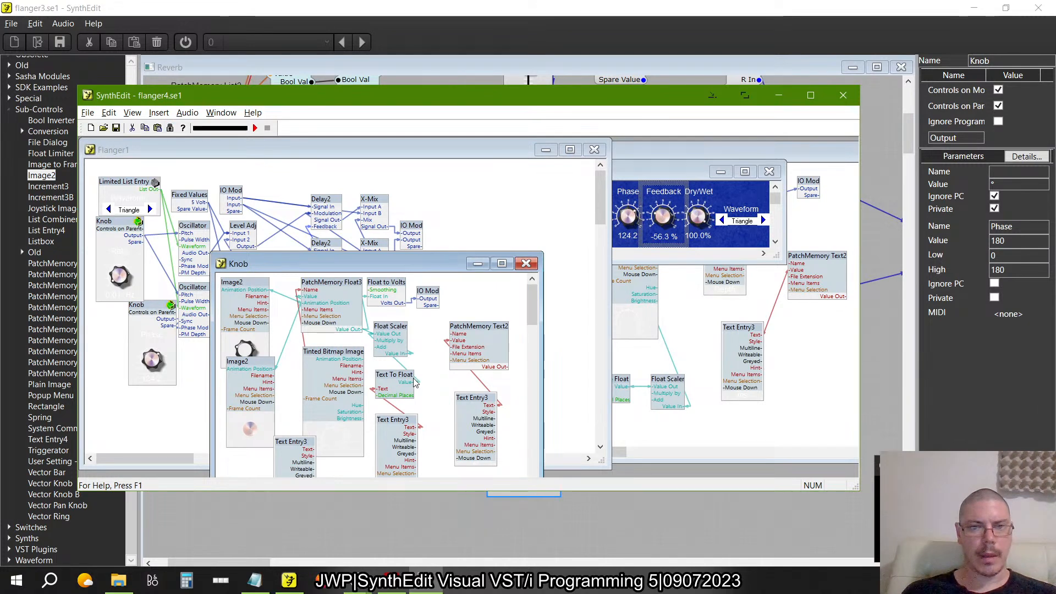
- Check the Float Scaler and PatchMemory Float3 properties inside flanger4's Feedback knob, then return to flanger3.se1
{"action": "right_click", "coordinate": [390, 328]}
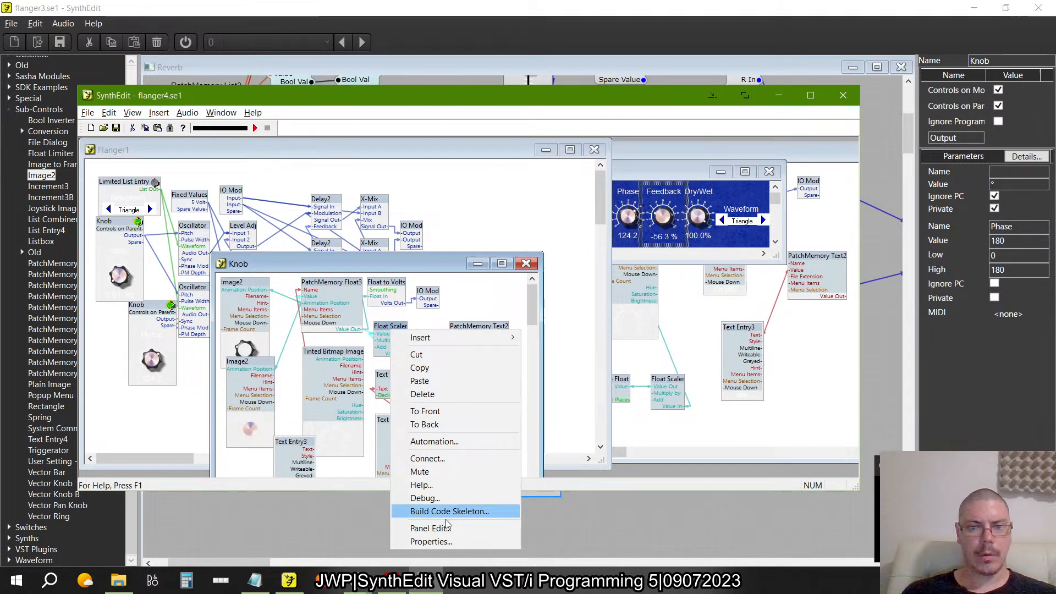
{"action": "left_click", "coordinate": [430, 542]}
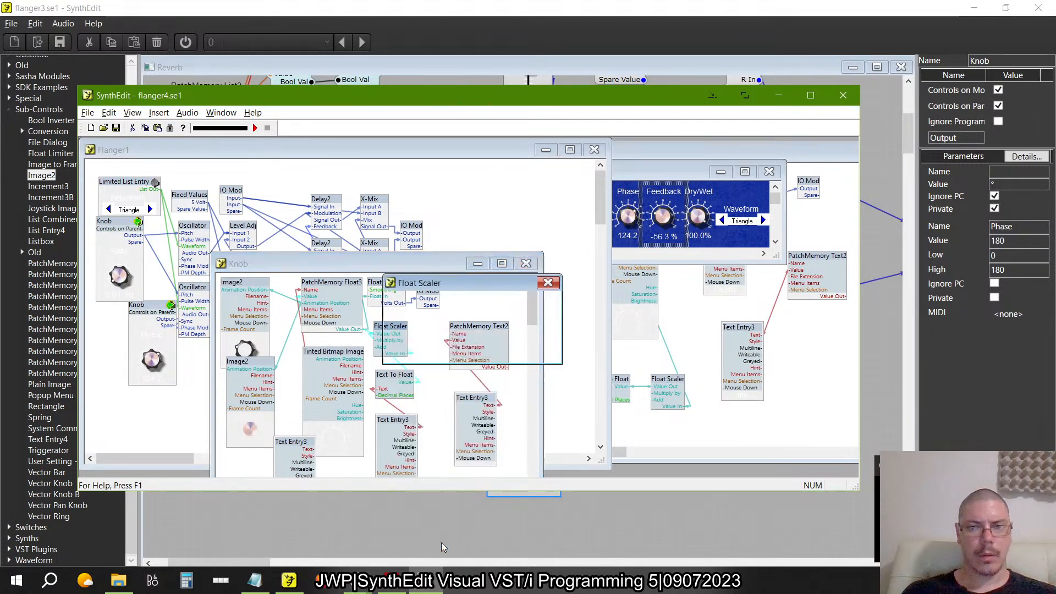
{"action": "left_click", "coordinate": [547, 283]}
{"action": "right_click", "coordinate": [337, 302]}
{"action": "left_click", "coordinate": [388, 418]}
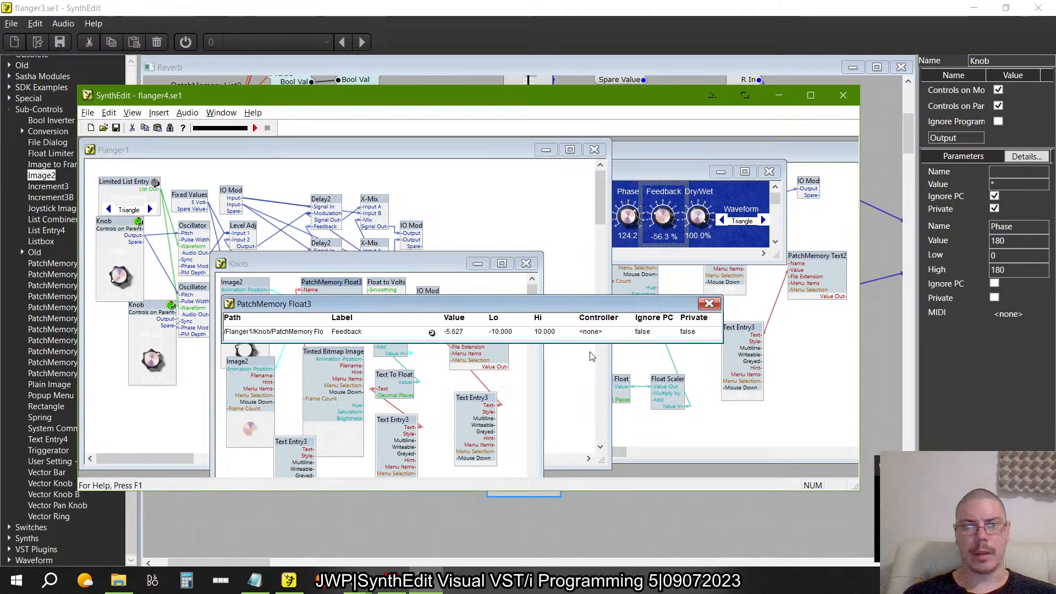
{"action": "key", "text": "alt+Tab"}
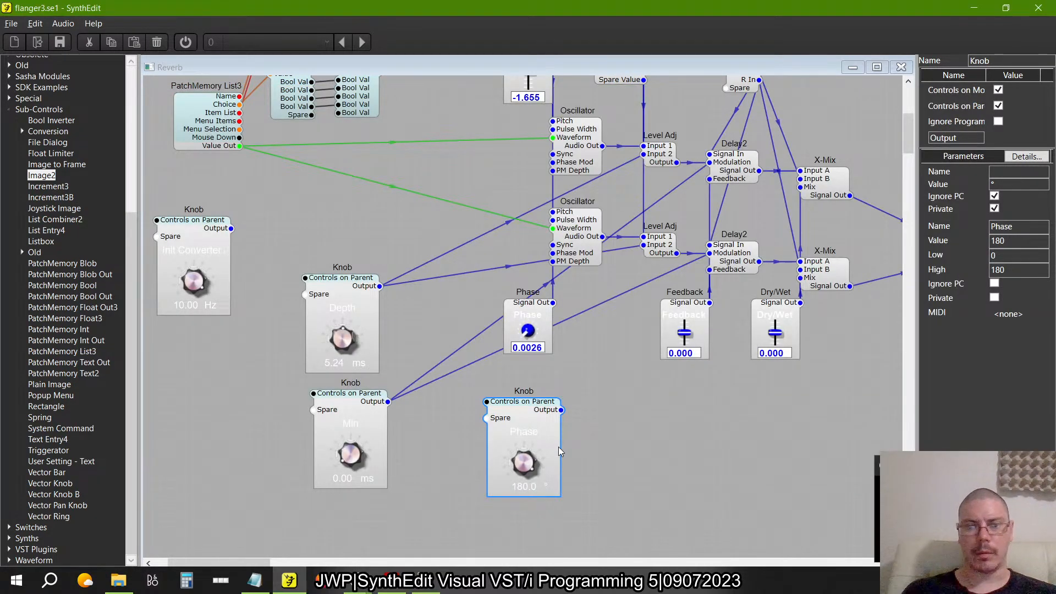
{"action": "key", "text": "alt+Tab"}
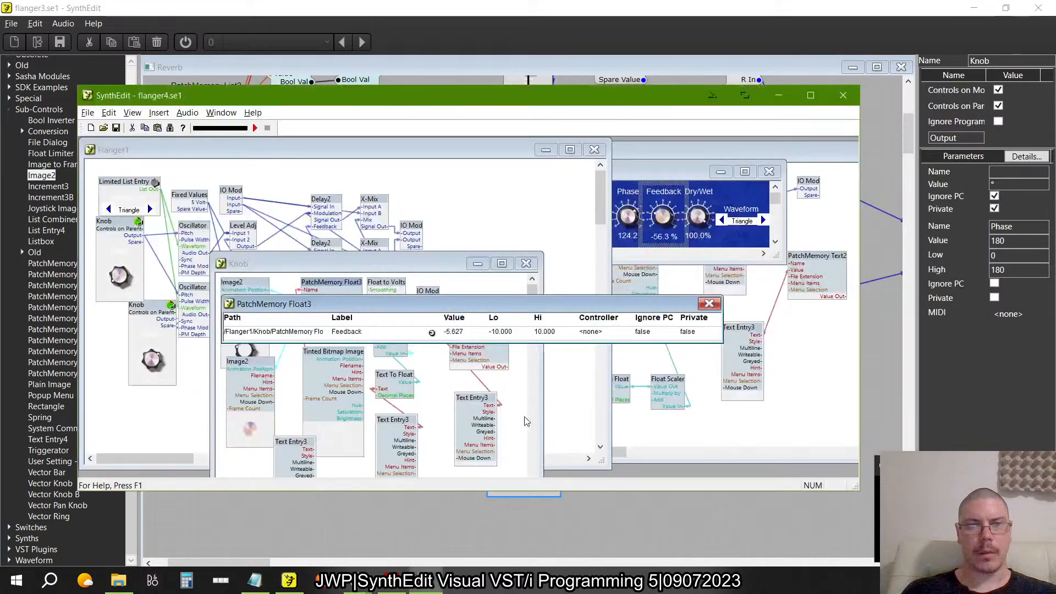
{"action": "key", "text": "alt+Tab"}
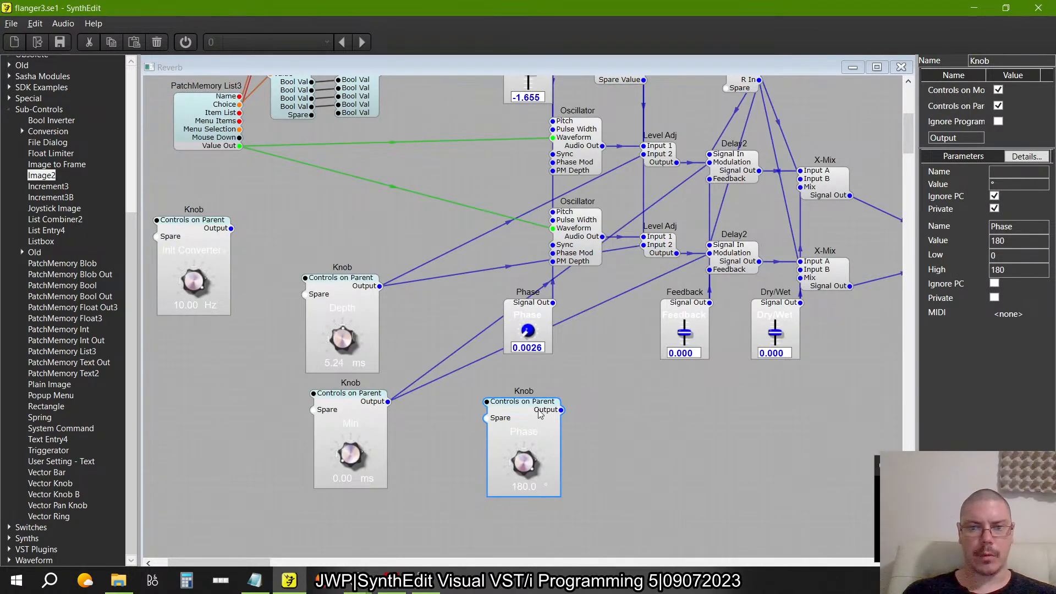
- Duplicate the new Phase knob, place the copy beside it below the Feedback slider, and set its unit text to %
{"action": "key", "text": "ctrl+c"}
{"action": "key", "text": "ctrl+v"}
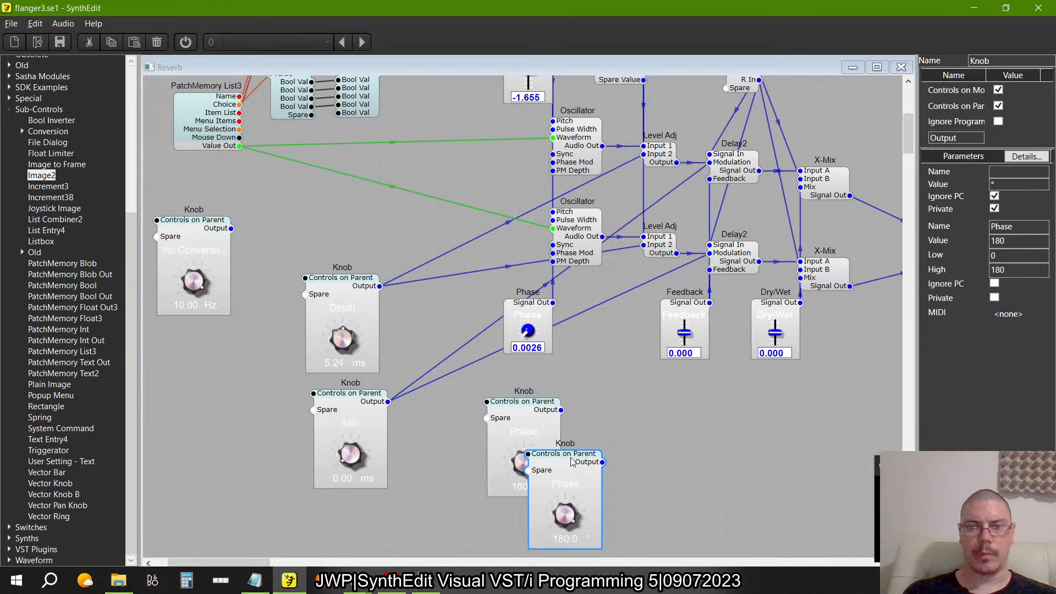
{"action": "left_click_drag", "start_coordinate": [573, 460], "coordinate": [675, 414]}
{"action": "left_click", "coordinate": [1006, 187]}
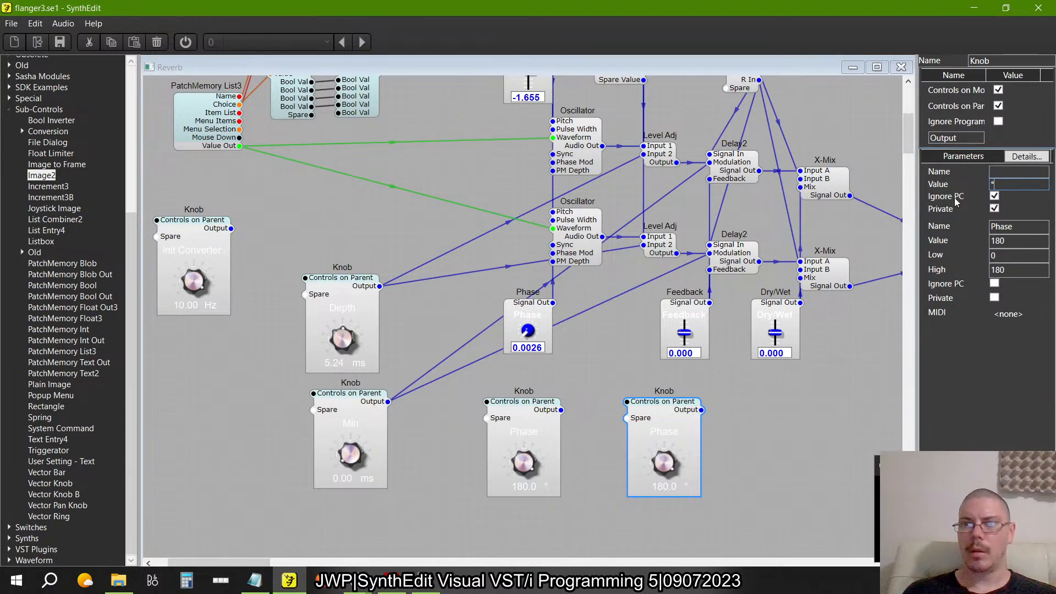
{"action": "key", "text": "BackSpace"}
{"action": "type", "text": "%"}
{"action": "key", "text": "Tab"}
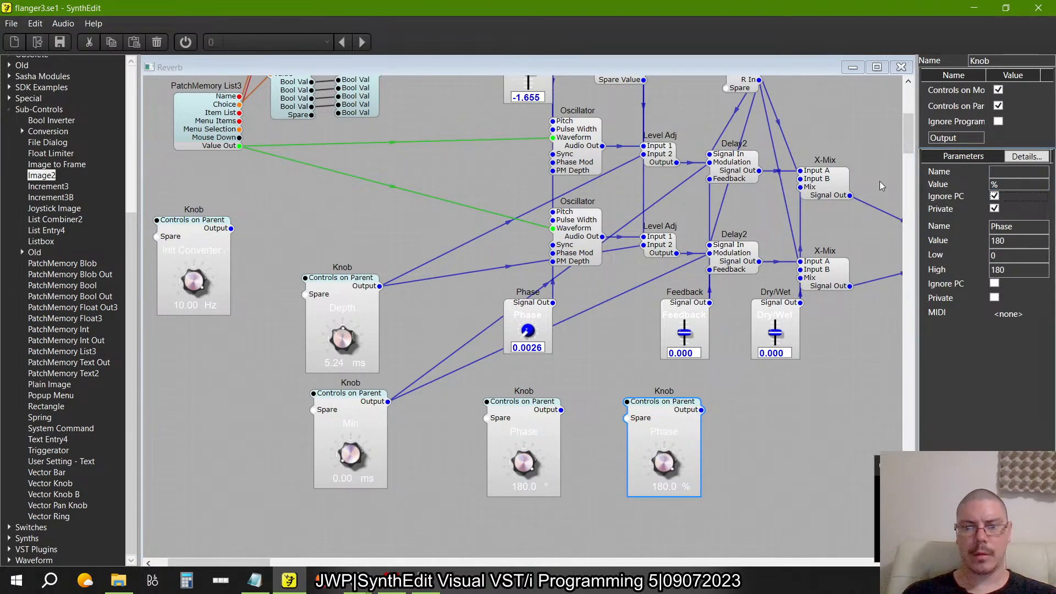
- Turn the Feedback knob on flanger4's panel down to -100.0% to check its range, then return to flanger3.se1
{"action": "key", "text": "alt+Tab"}
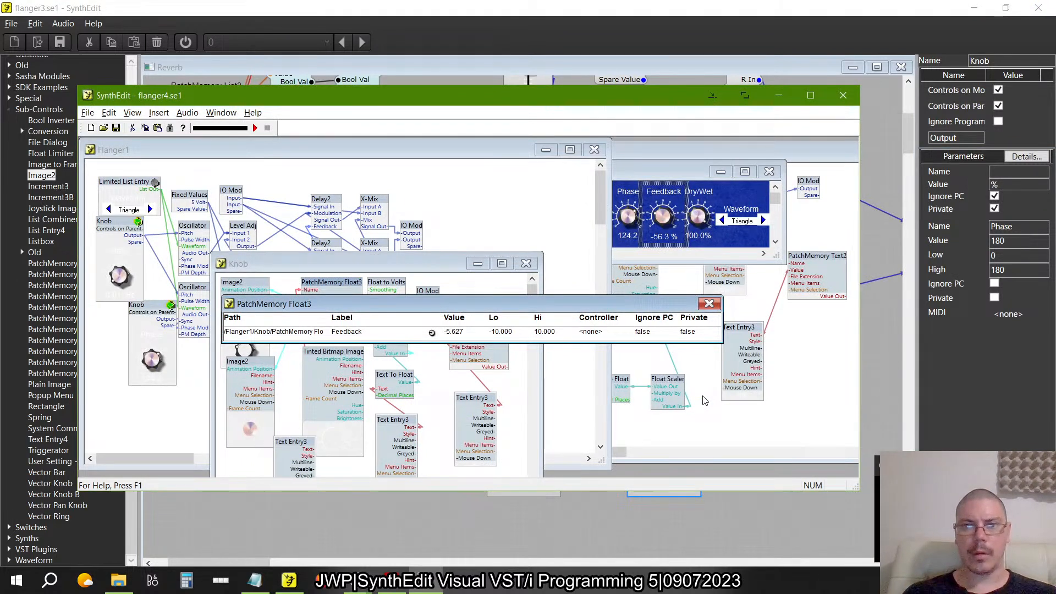
{"action": "left_click", "coordinate": [676, 172]}
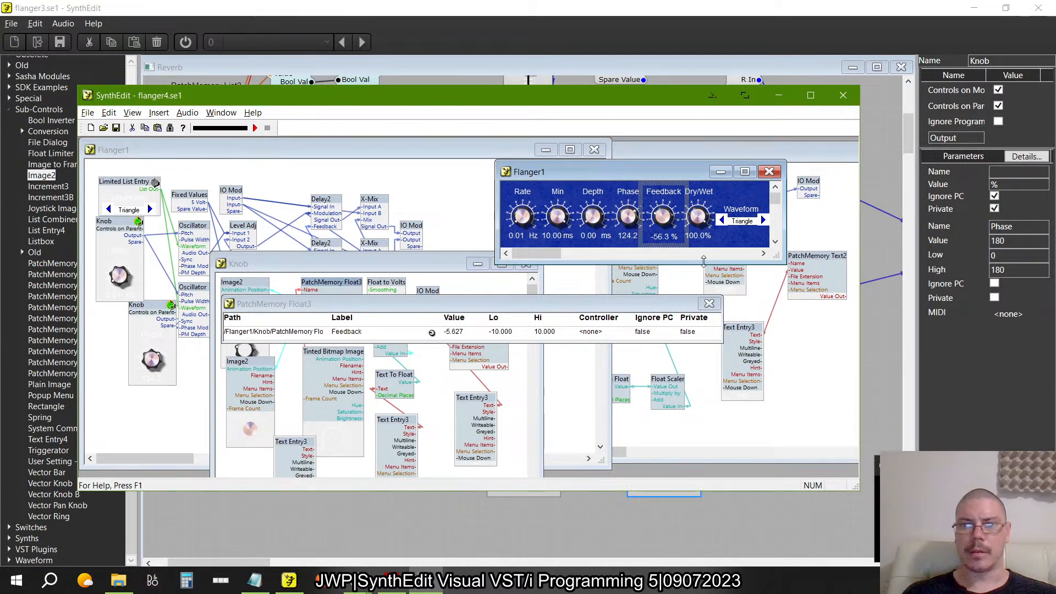
{"action": "key", "text": "alt+Tab"}
{"action": "key", "text": "alt+Tab"}
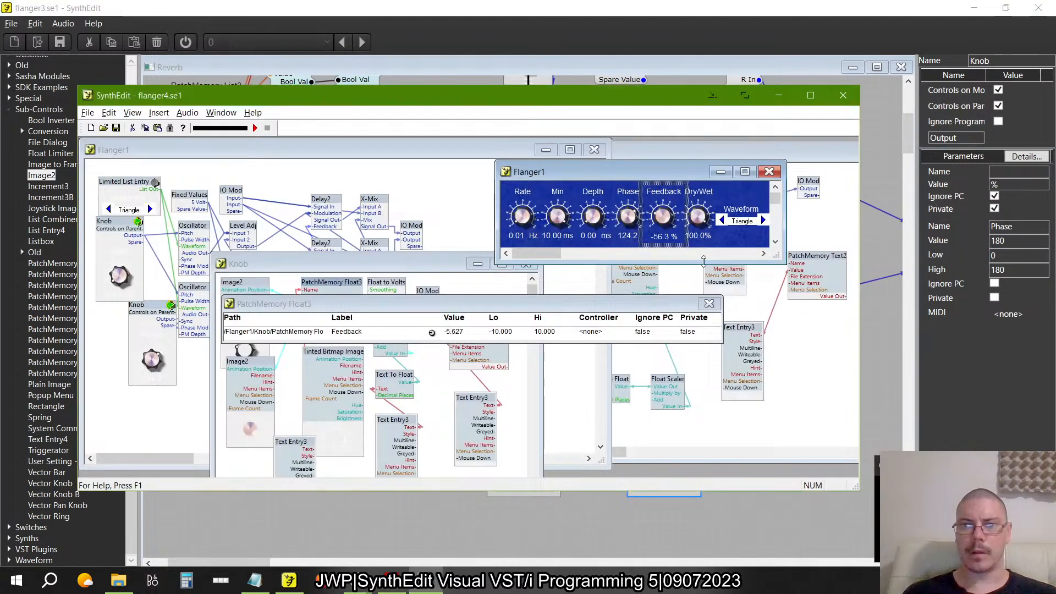
{"action": "left_click_drag", "start_coordinate": [664, 217], "coordinate": [632, 235]}
{"action": "key", "text": "alt+Tab"}
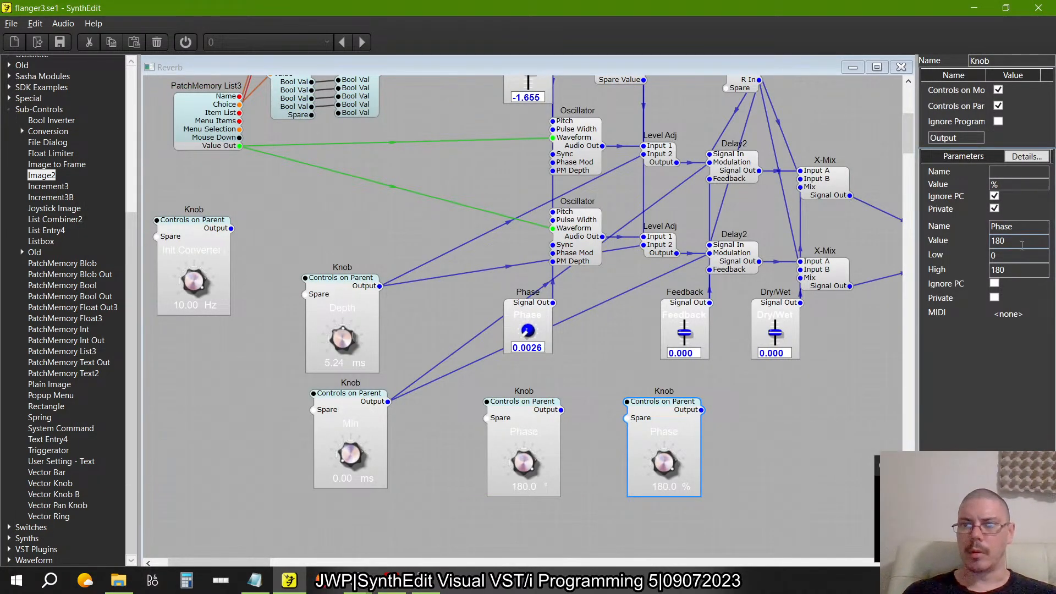
- Set the copied knob's Low limit to -100 and its High limit to 100
{"action": "key", "text": "Tab"}
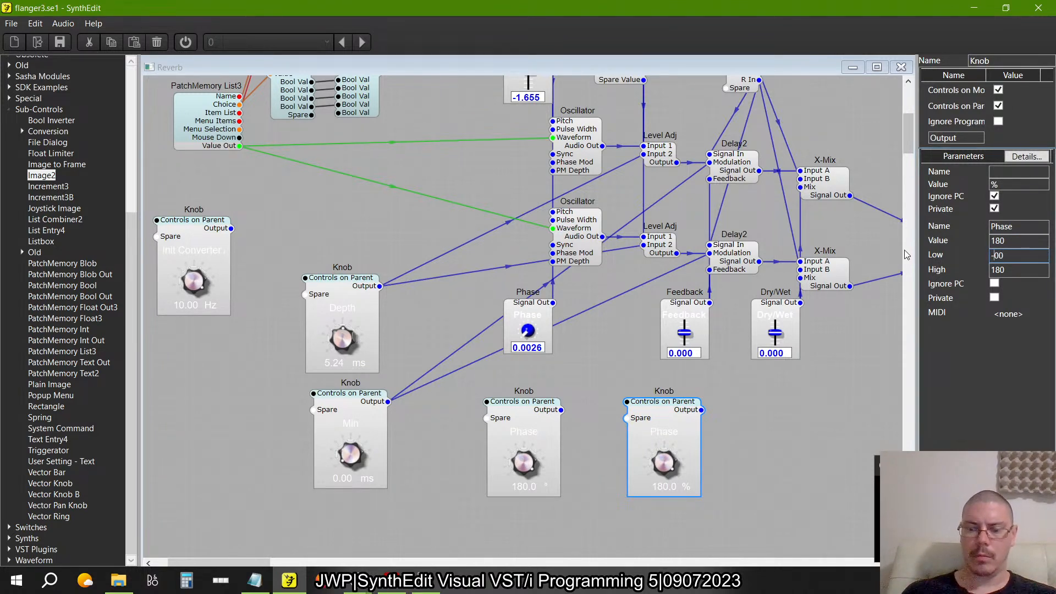
{"action": "type", "text": "-100"}
{"action": "key", "text": "Tab"}
{"action": "type", "text": "100"}
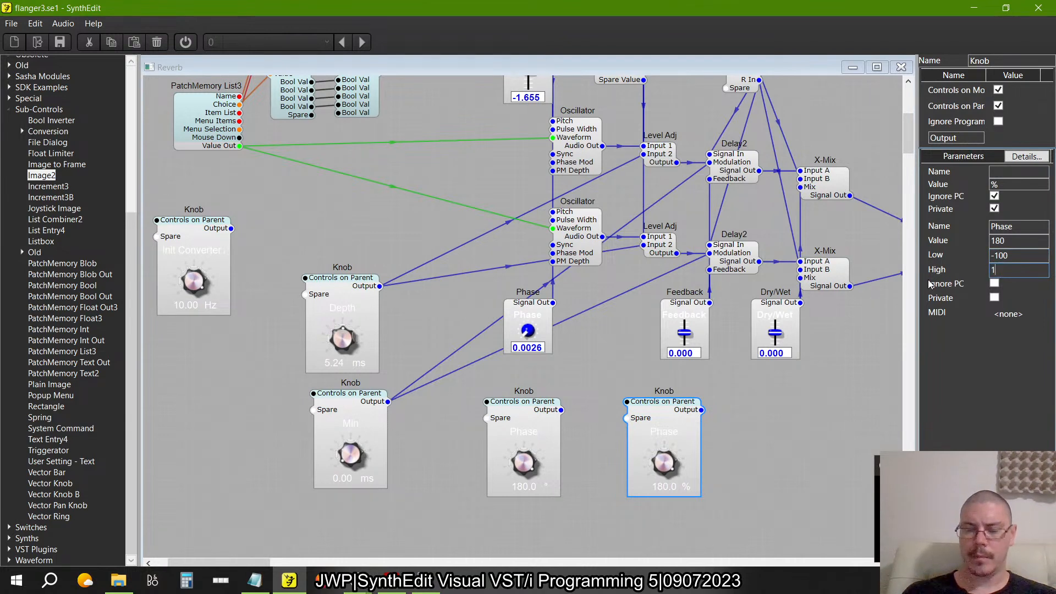
{"action": "key", "text": "Tab"}
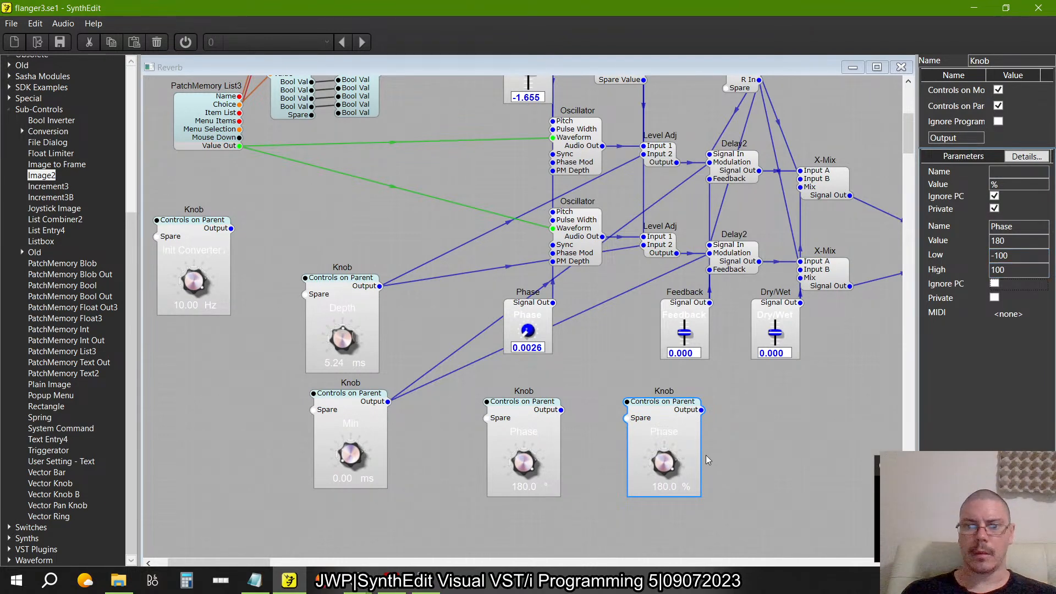
- Try the copied knob up to 100 and compare its behaviour with the Feedback knob on flanger4's panel
{"action": "left_click_drag", "start_coordinate": [667, 462], "coordinate": [676, 365]}
{"action": "key", "text": "alt+Tab"}
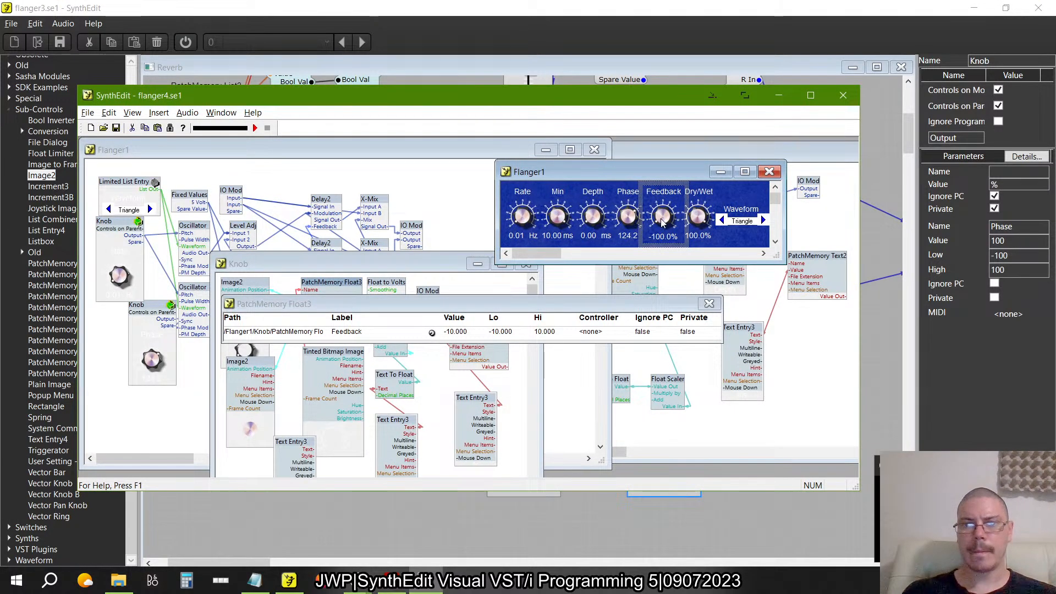
{"action": "left_click_drag", "start_coordinate": [660, 219], "coordinate": [682, 104]}
{"action": "key", "text": "alt+Tab"}
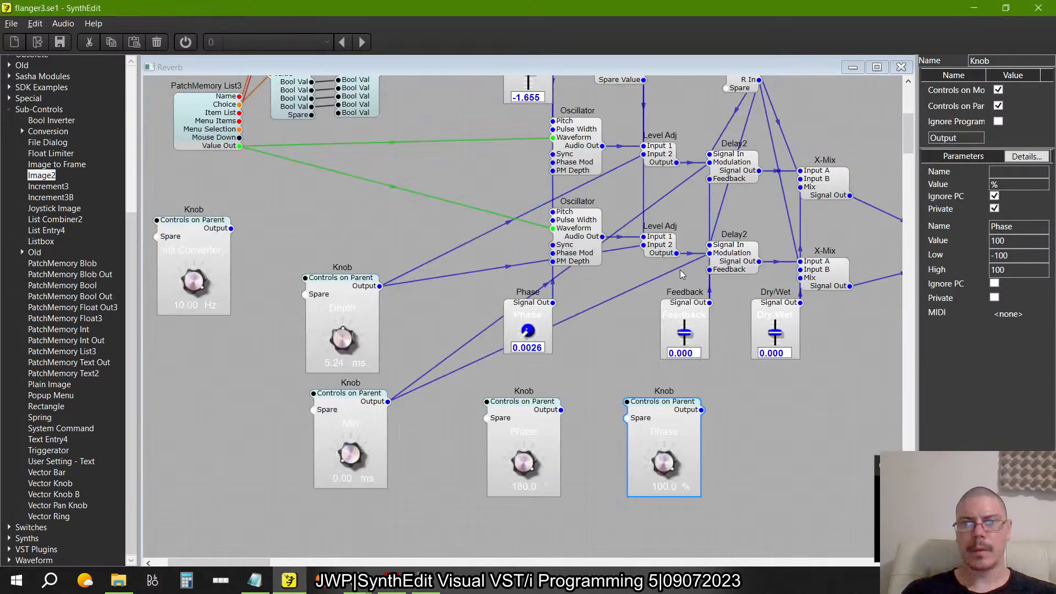
{"action": "left_click_drag", "start_coordinate": [664, 464], "coordinate": [671, 474]}
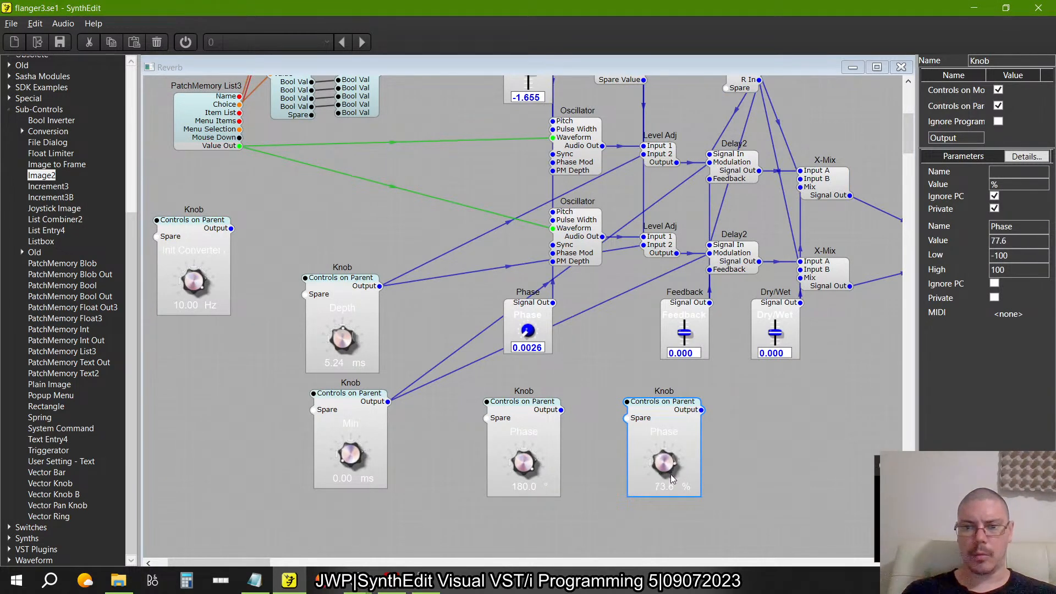
{"action": "left_click_drag", "start_coordinate": [671, 372], "coordinate": [666, 473]}
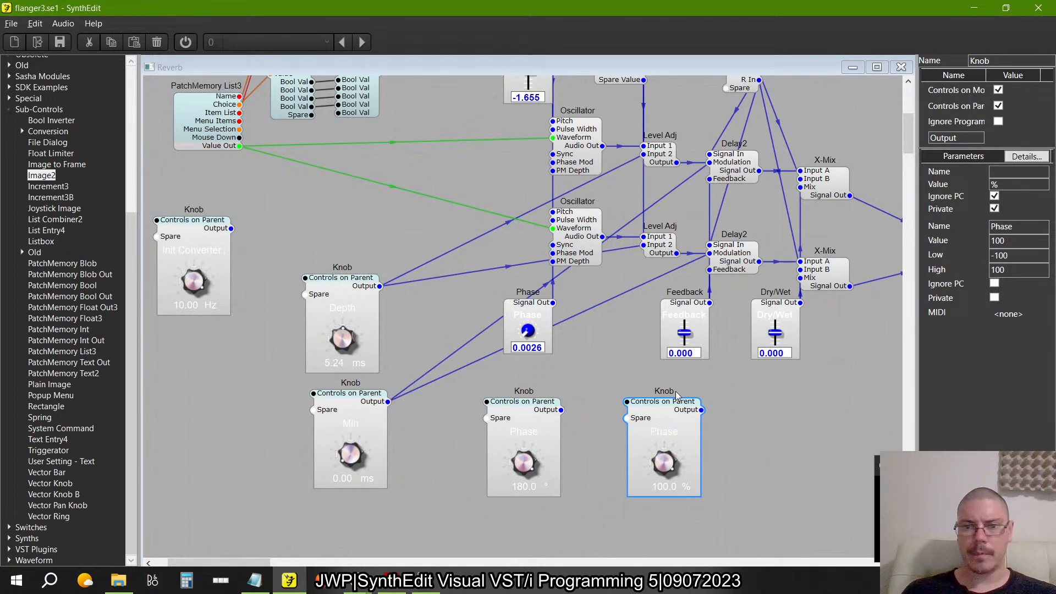
- Move the % label closer to the value display on the copied knob's panel and close the panel
{"action": "right_click", "coordinate": [668, 410]}
{"action": "left_click", "coordinate": [690, 490]}
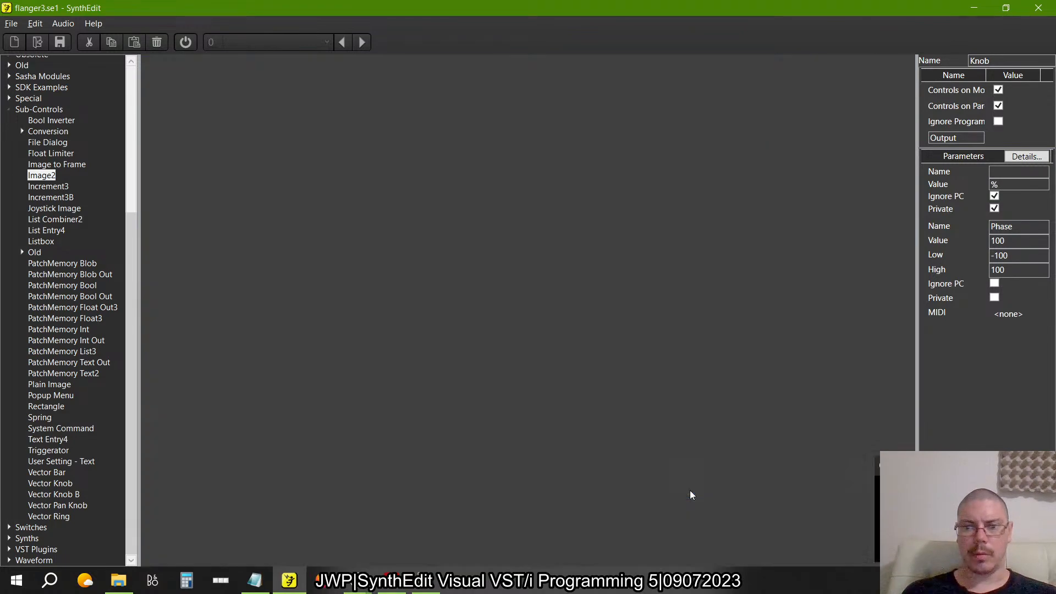
{"action": "left_click", "coordinate": [204, 142]}
{"action": "left_click", "coordinate": [204, 142]}
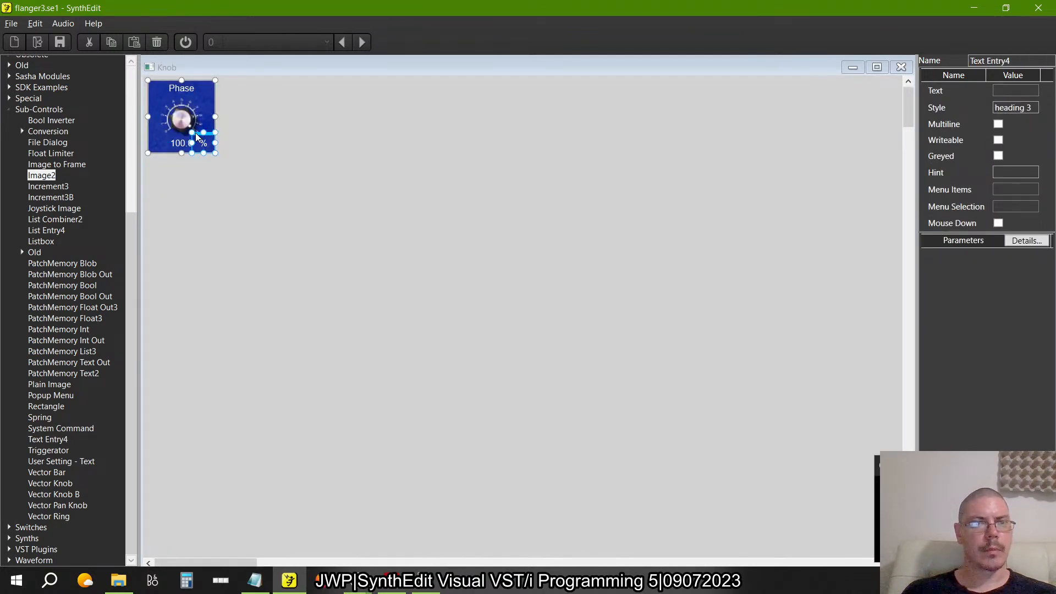
{"action": "left_click", "coordinate": [901, 67]}
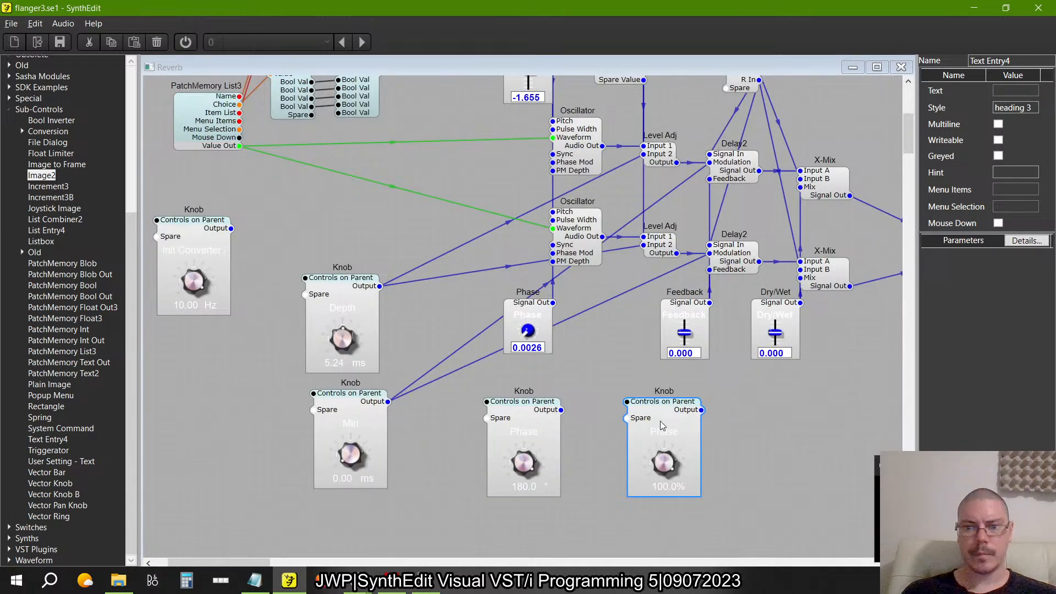
- Turn the copied knob to -100, then nudge its % label slightly right on the panel to separate it from the value
{"action": "left_click_drag", "start_coordinate": [664, 459], "coordinate": [680, 523]}
{"action": "right_click", "coordinate": [662, 397]}
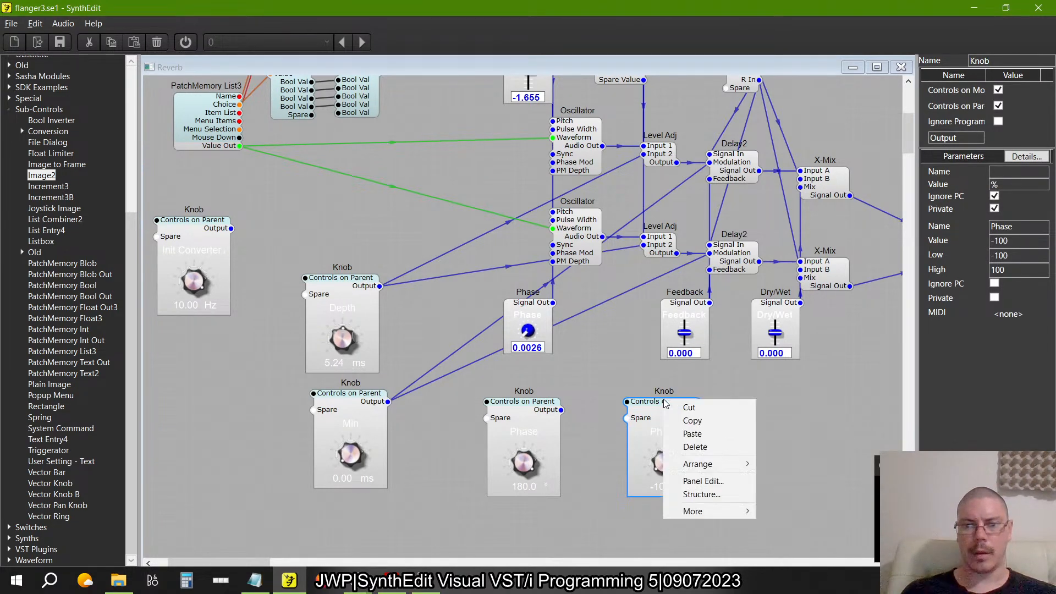
{"action": "left_click", "coordinate": [695, 483]}
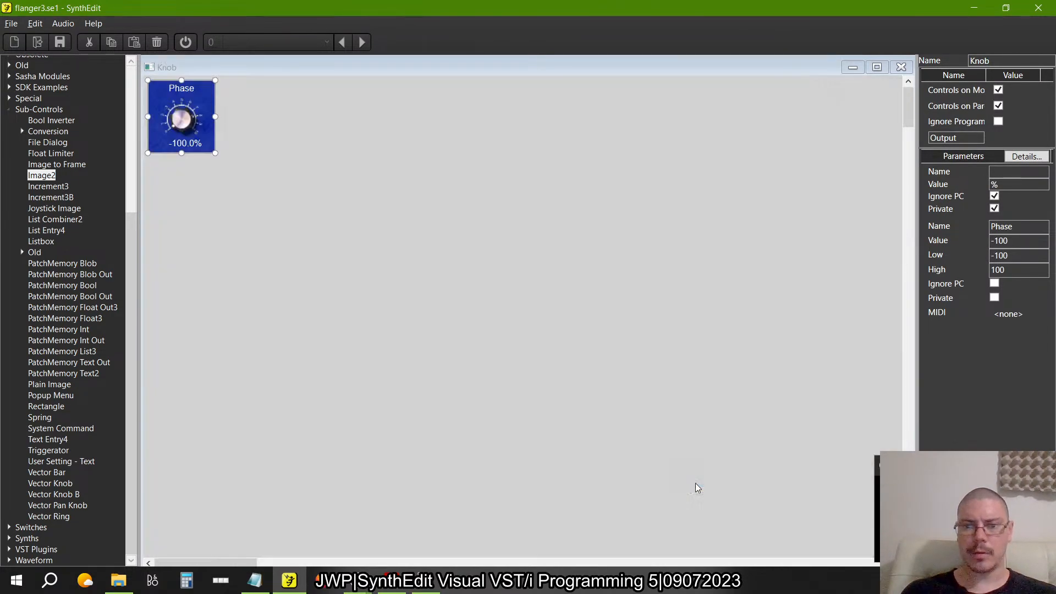
{"action": "left_click", "coordinate": [210, 152]}
{"action": "key", "text": "Right"}
{"action": "key", "text": "Right"}
{"action": "key", "text": "Right"}
{"action": "key", "text": "Right"}
{"action": "key", "text": "Right"}
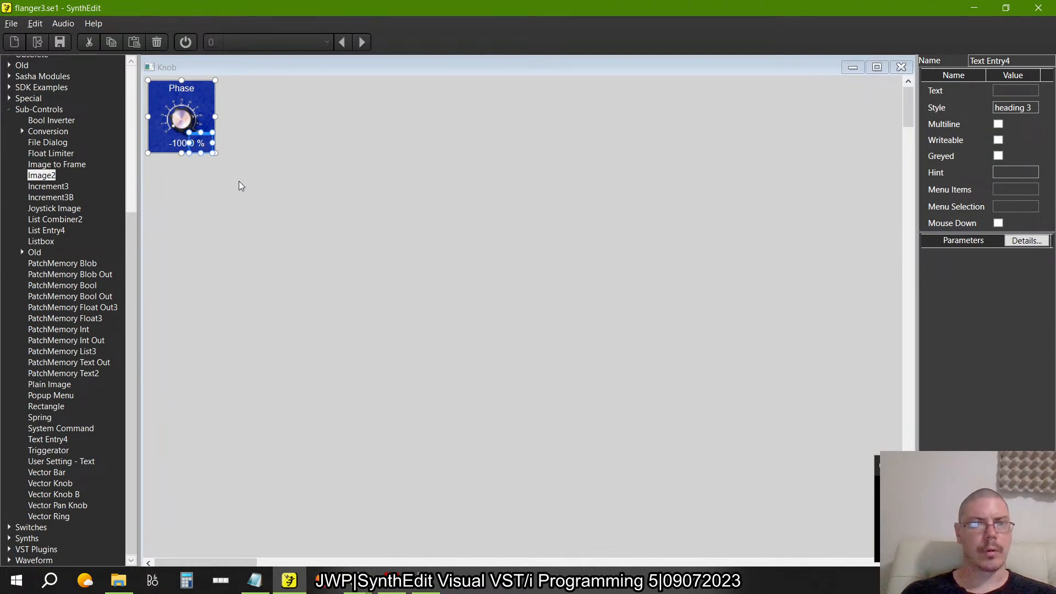
{"action": "left_click", "coordinate": [239, 180]}
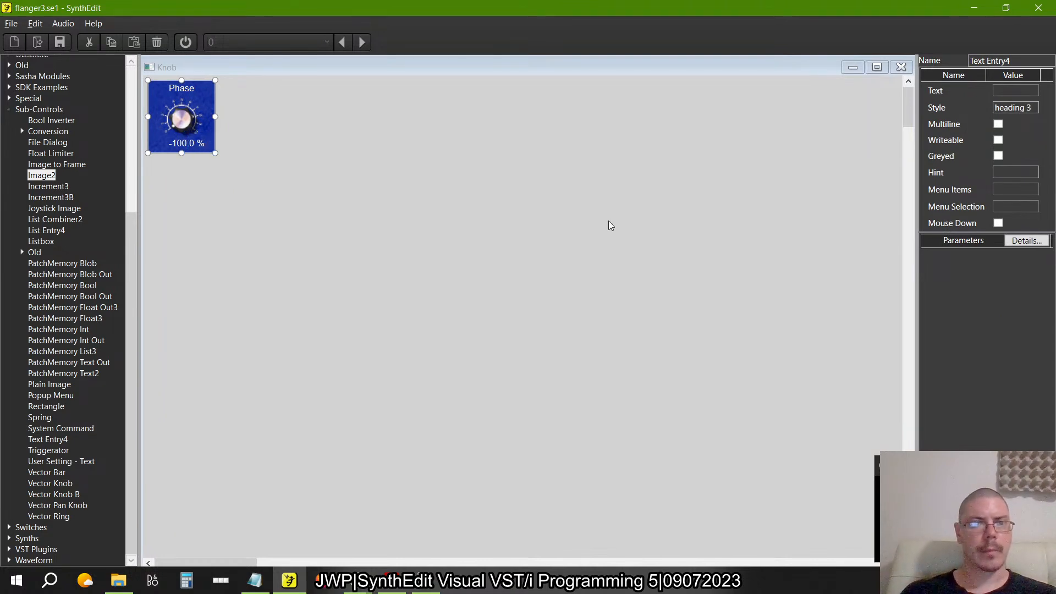
{"action": "left_click", "coordinate": [901, 66]}
- Turn the copied knob up to 100 and select the knob module to show its parameters
{"action": "left_click_drag", "start_coordinate": [668, 463], "coordinate": [653, 302]}
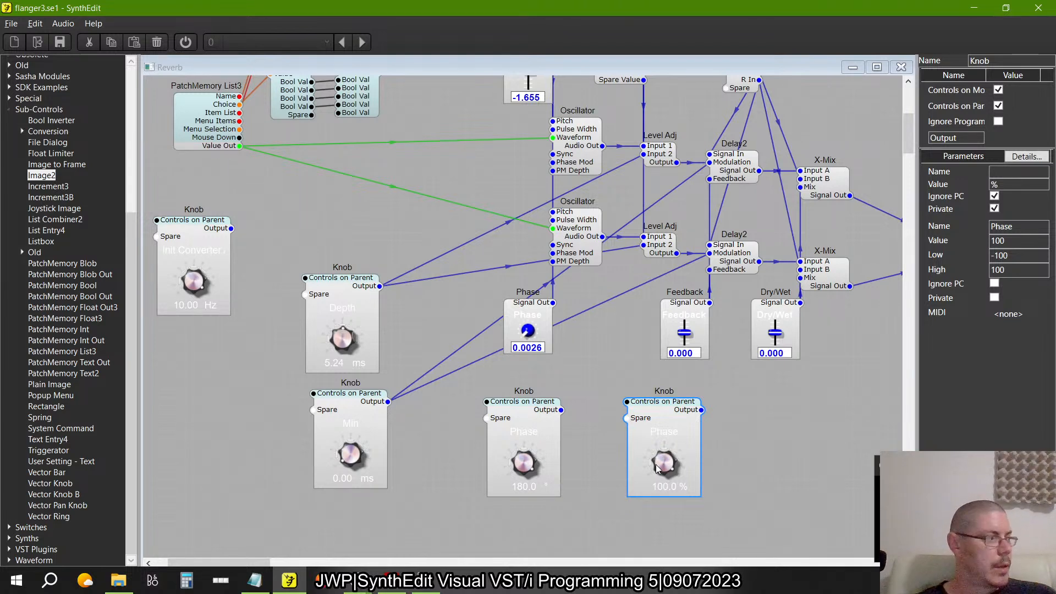
{"action": "left_click", "coordinate": [778, 412]}
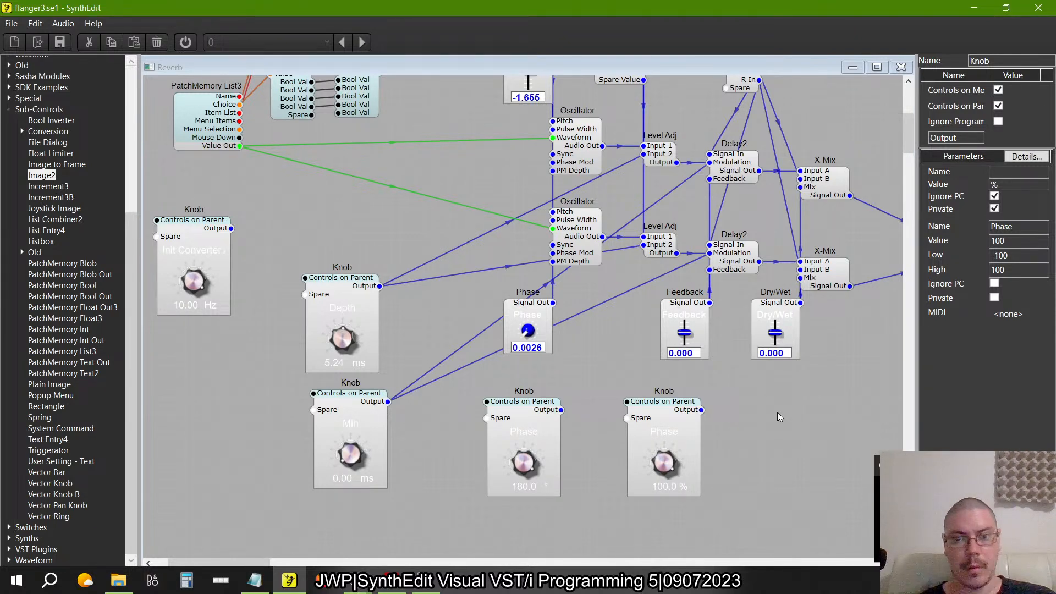
{"action": "left_click", "coordinate": [668, 421]}
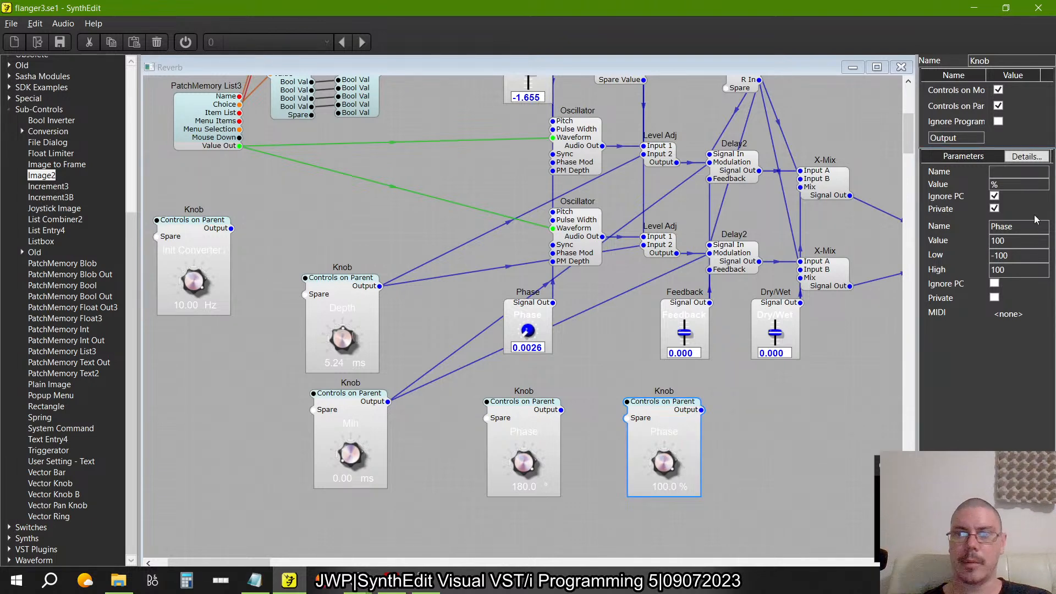
- Rename the copied knob's Phase parameter to feedback
{"action": "double_click", "coordinate": [1020, 229]}
{"action": "type", "text": "f"}
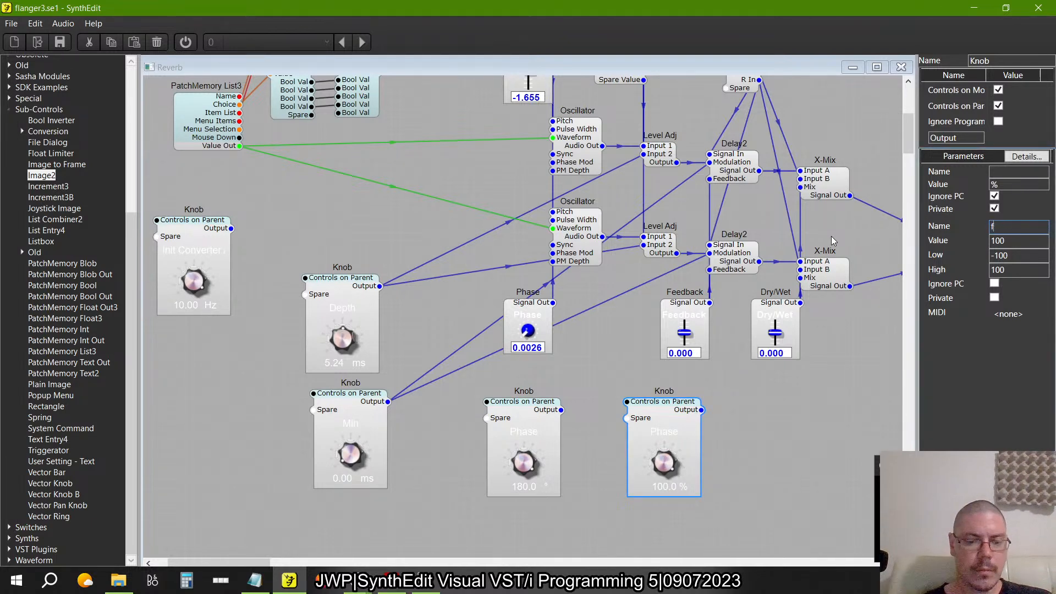
{"action": "type", "text": "eedback"}
{"action": "key", "text": "Return"}
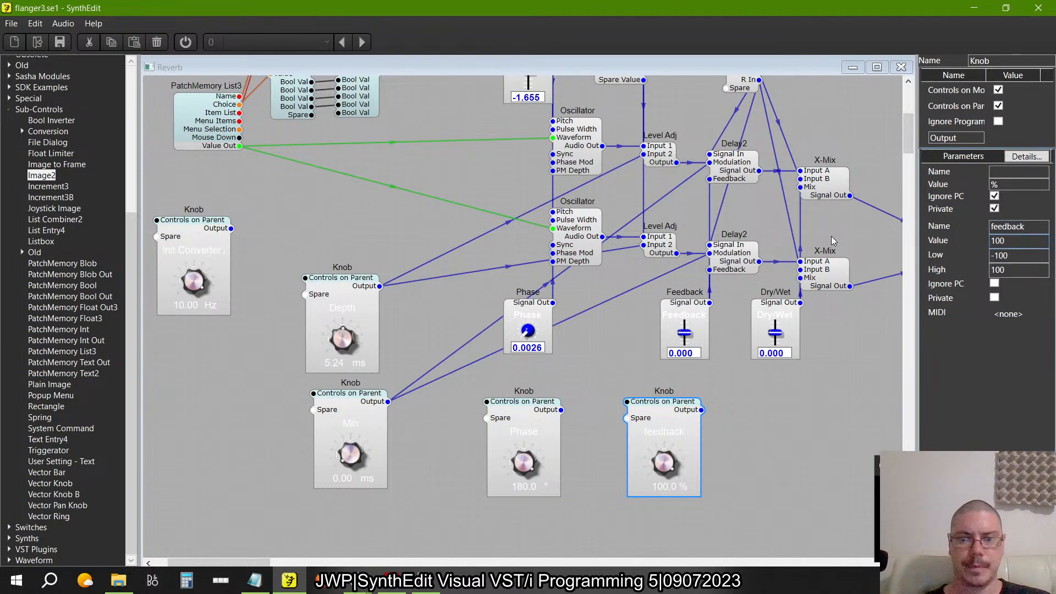
{"action": "left_click", "coordinate": [764, 451]}
- Switch to flanger4.se1, try the Dry/Wet knob on the Flanger1 panel to check its range, and return to flanger3.se1
{"action": "key", "text": "alt+Tab"}
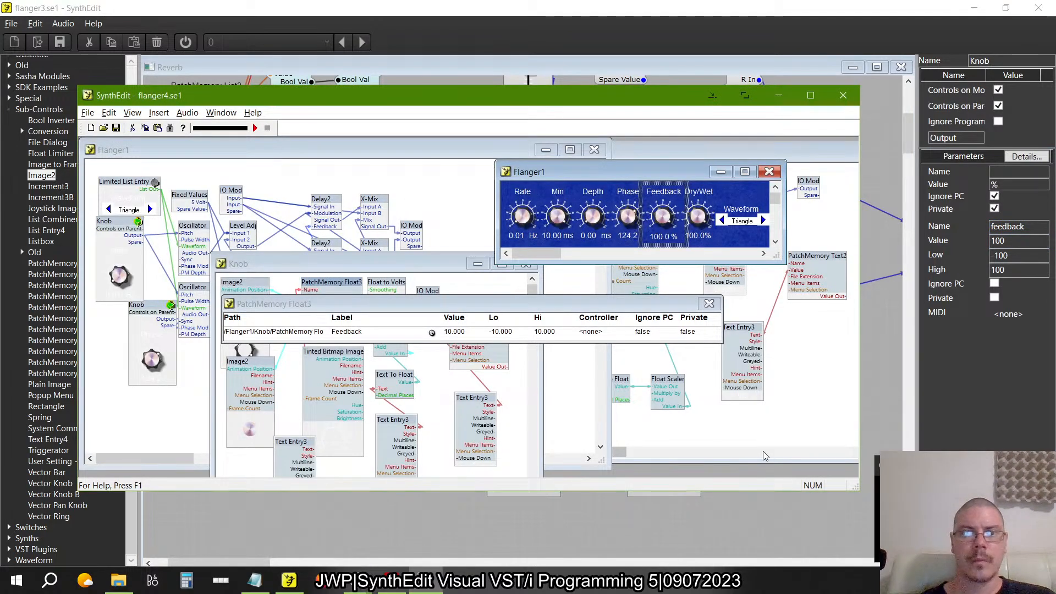
{"action": "left_click_drag", "start_coordinate": [698, 216], "coordinate": [695, 158]}
{"action": "left_click_drag", "start_coordinate": [698, 218], "coordinate": [696, 198]}
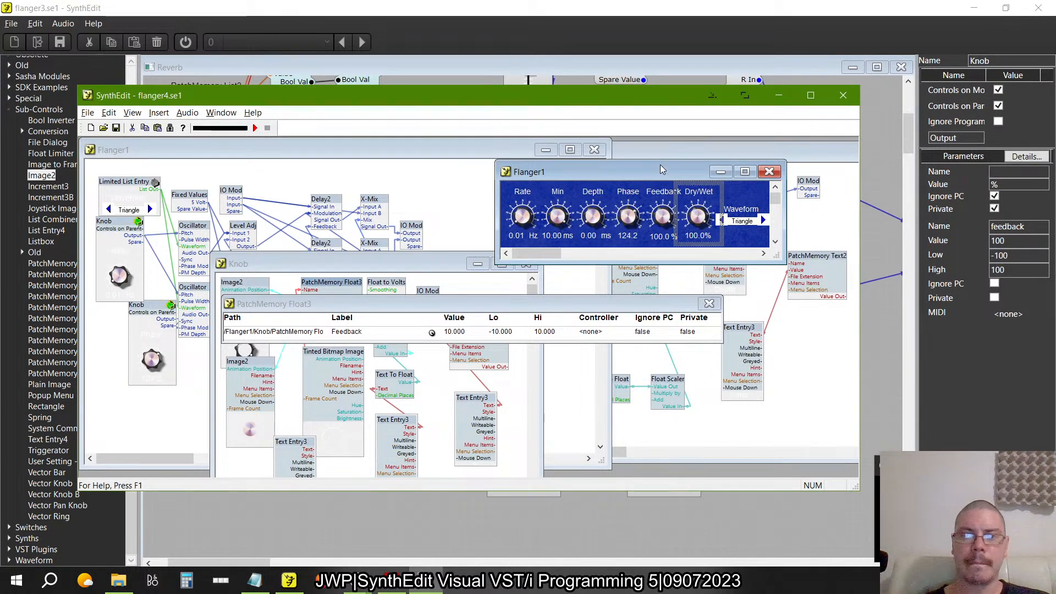
{"action": "key", "text": "alt+Tab"}
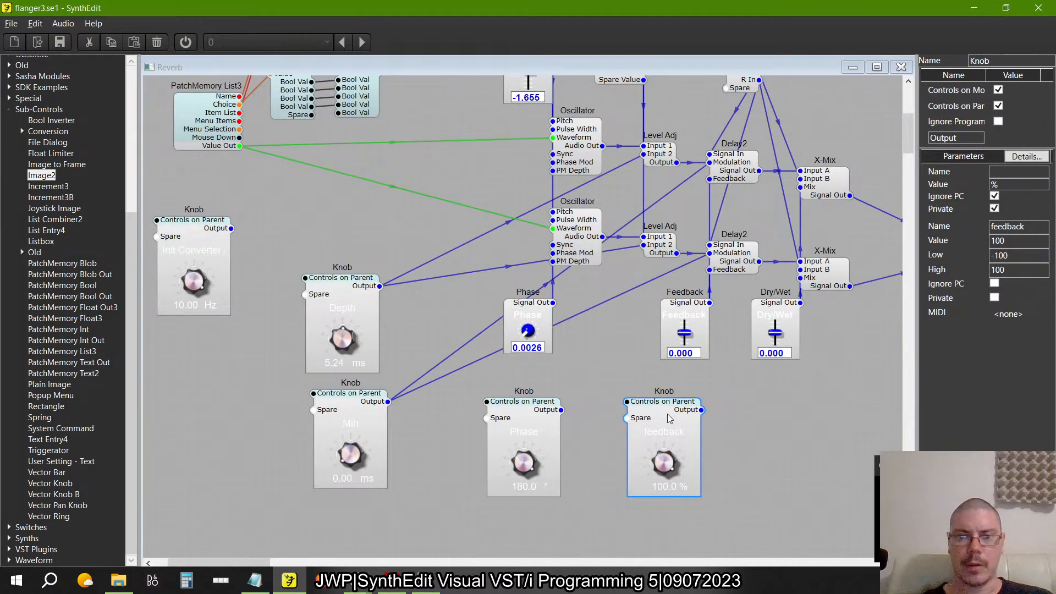
- Shift the feedback knob slightly toward the Phase knob, duplicate it, and place the copy beside it
{"action": "left_click_drag", "start_coordinate": [667, 414], "coordinate": [659, 417]}
{"action": "key", "text": "ctrl+c"}
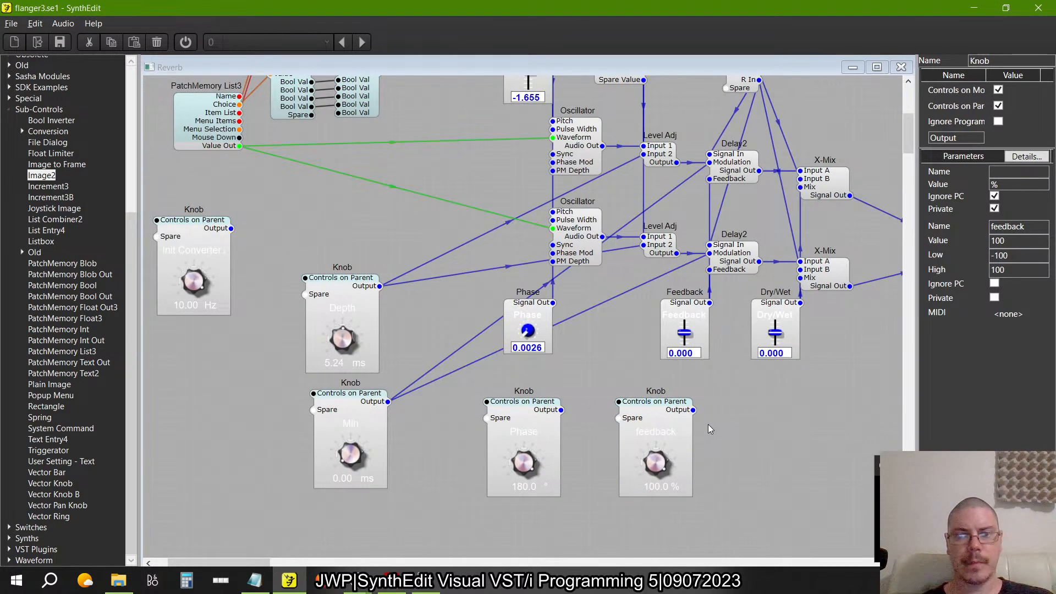
{"action": "key", "text": "ctrl+v"}
{"action": "left_click_drag", "start_coordinate": [728, 447], "coordinate": [768, 414]}
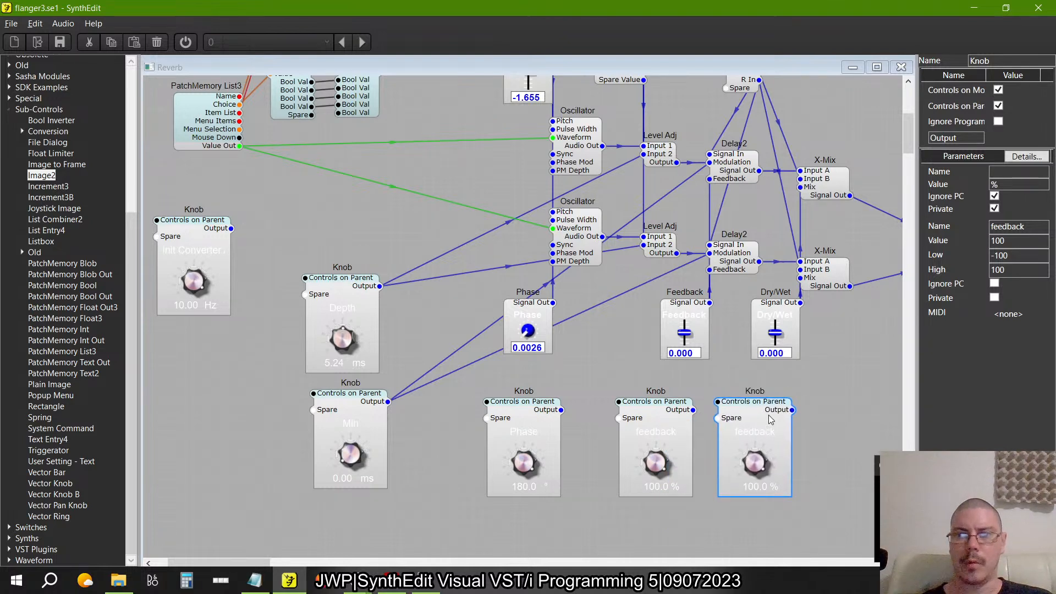
- Set the duplicated knob's Low value to 0 and rename its parameter to Dry/Wet
{"action": "left_click_drag", "start_coordinate": [1012, 256], "coordinate": [829, 248]}
{"action": "type", "text": "0"}
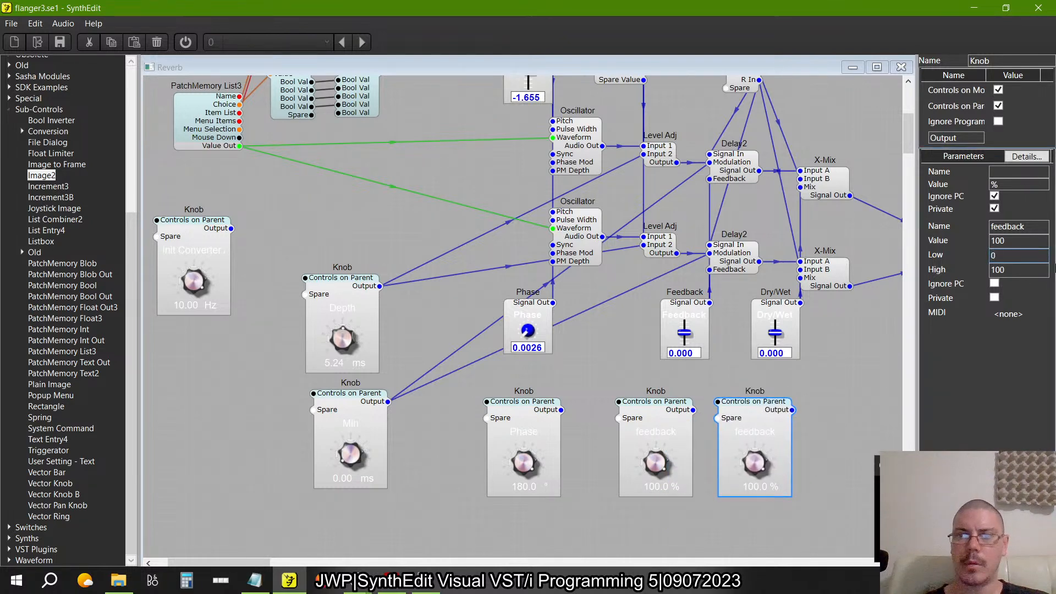
{"action": "double_click", "coordinate": [1036, 227]}
{"action": "type", "text": "Dry"}
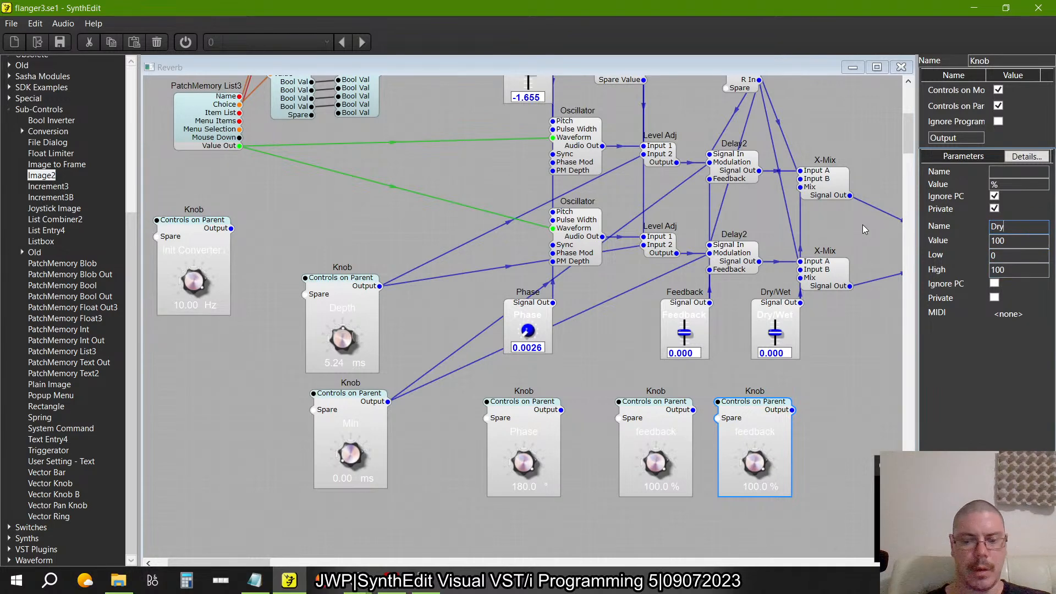
{"action": "type", "text": "/Wet"}
{"action": "key", "text": "Tab"}
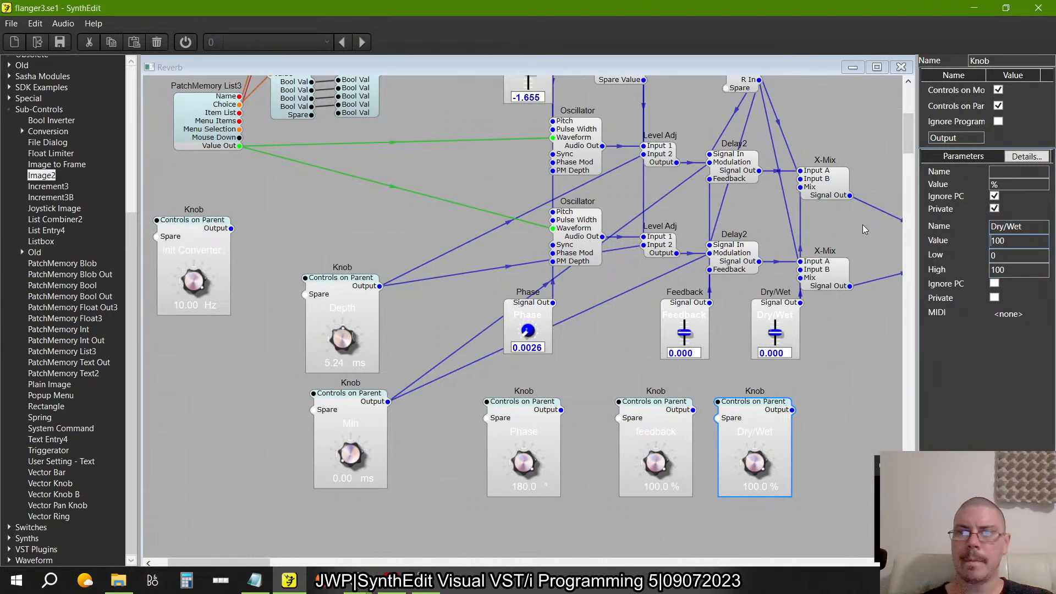
- Open the feedback knob's structure, set the Multiply module's Input 2 to 0.01, and close the structure
{"action": "double_click", "coordinate": [664, 417]}
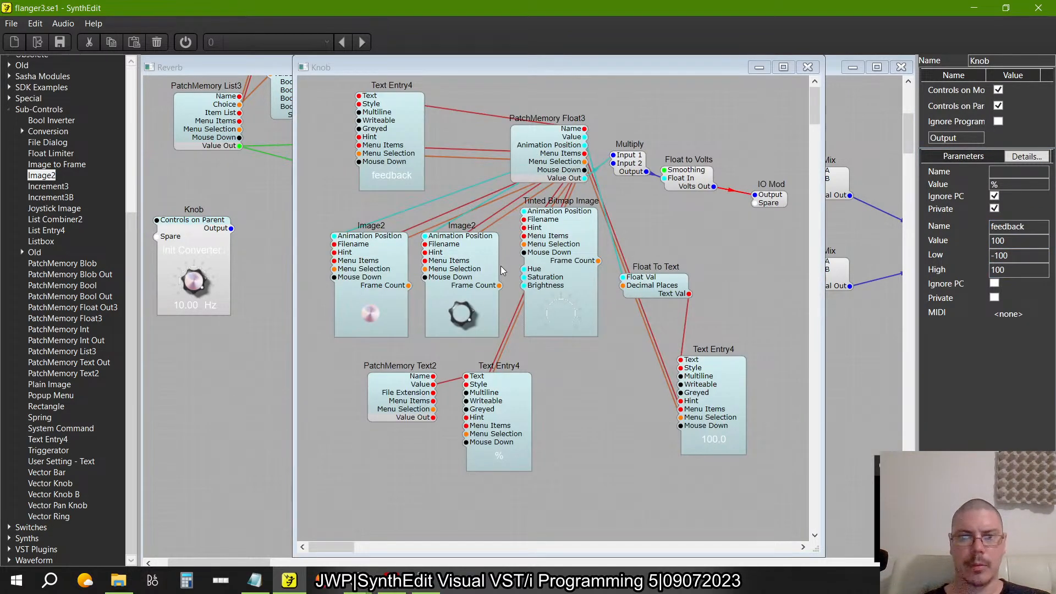
{"action": "left_click", "coordinate": [629, 157]}
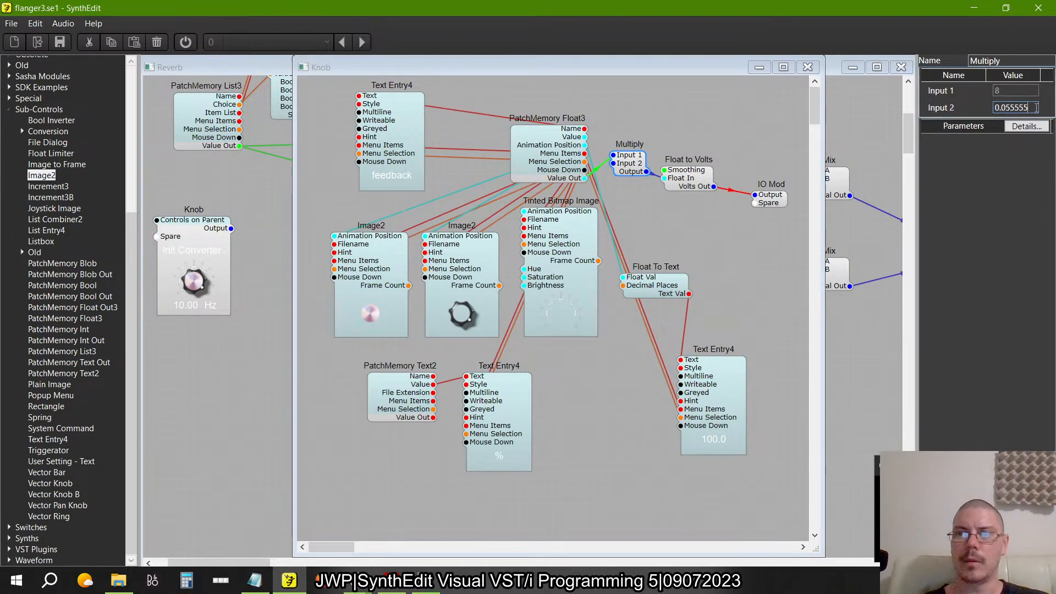
{"action": "type", "text": "0.01"}
{"action": "key", "text": "Tab"}
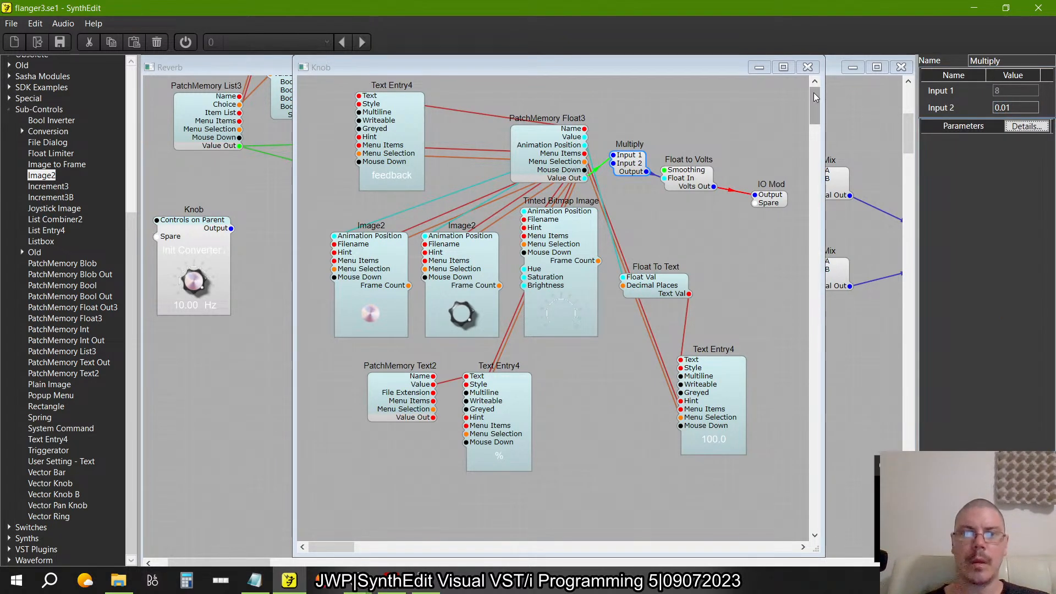
{"action": "left_click", "coordinate": [807, 67]}
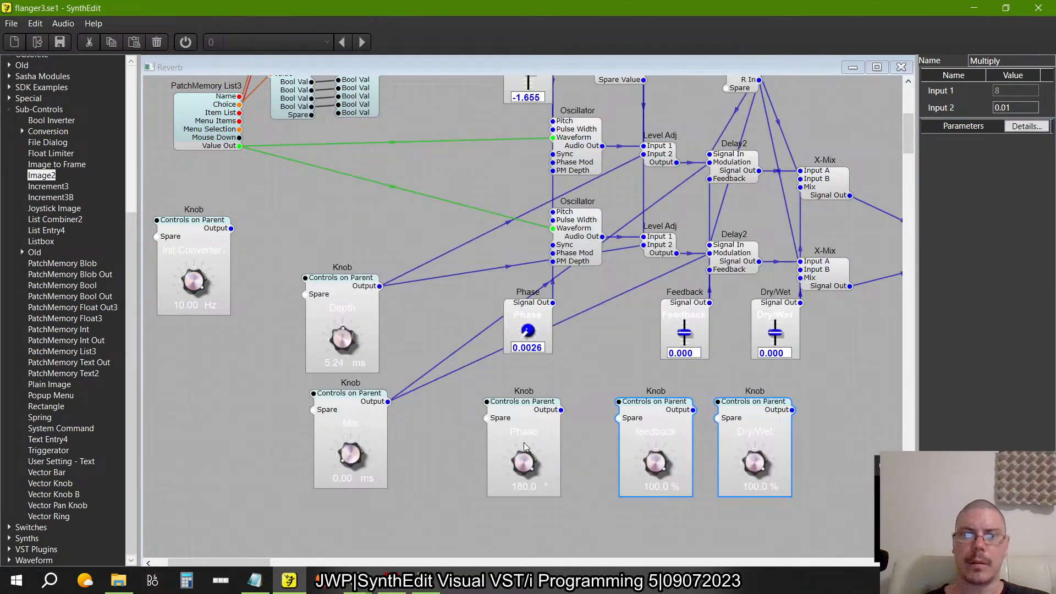
- Calculate 100 × 0.01 and 100 × 0.1 in Calculator to check the knob's scaling factor, and close Calculator
{"action": "left_click", "coordinate": [189, 581]}
{"action": "type", "text": "100"}
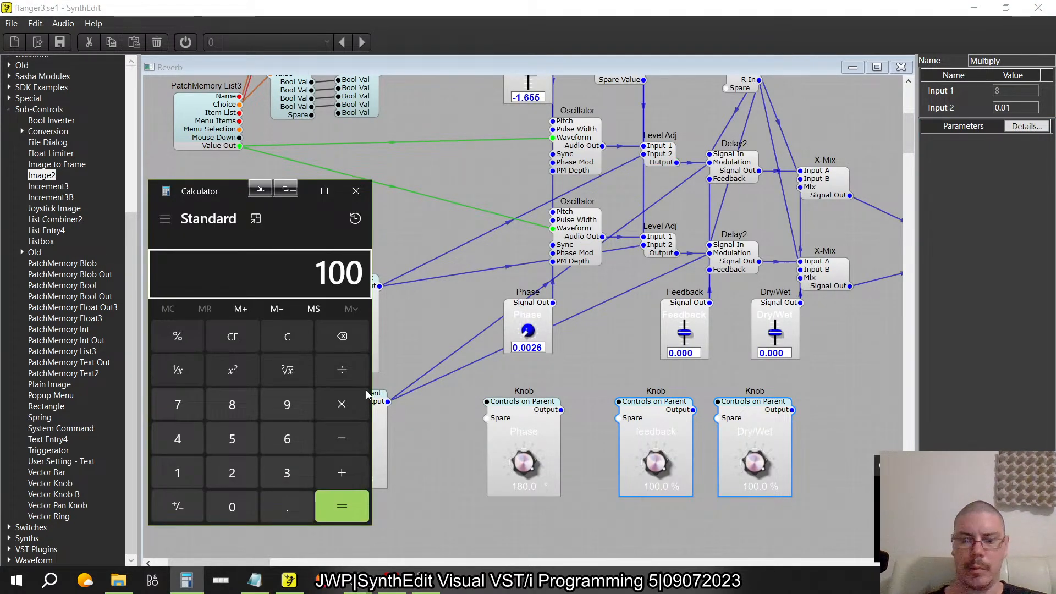
{"action": "type", "text": "*0.01"}
{"action": "key", "text": "Return"}
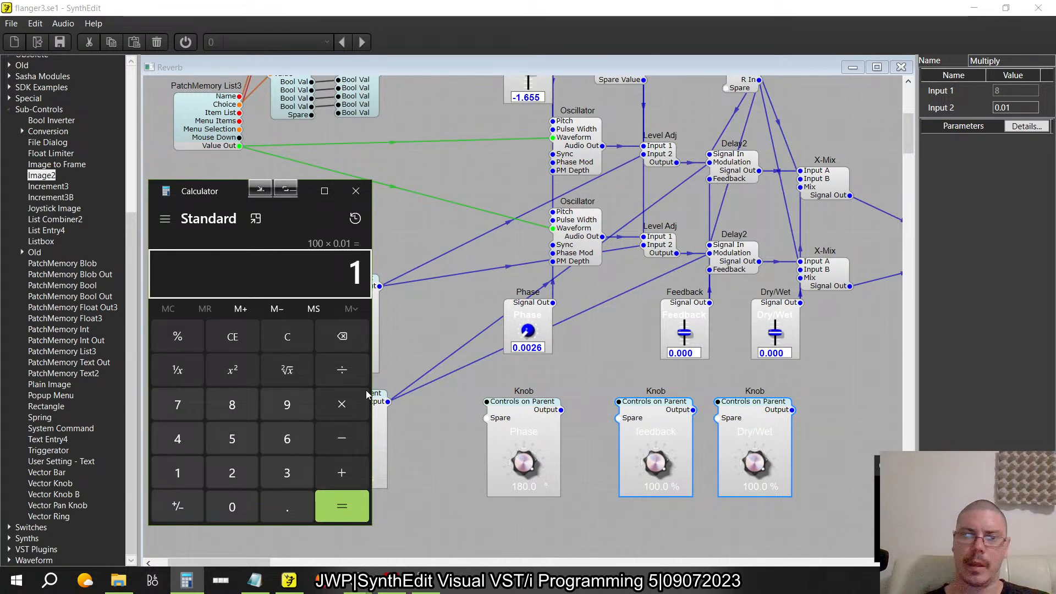
{"action": "key", "text": "alt+Tab"}
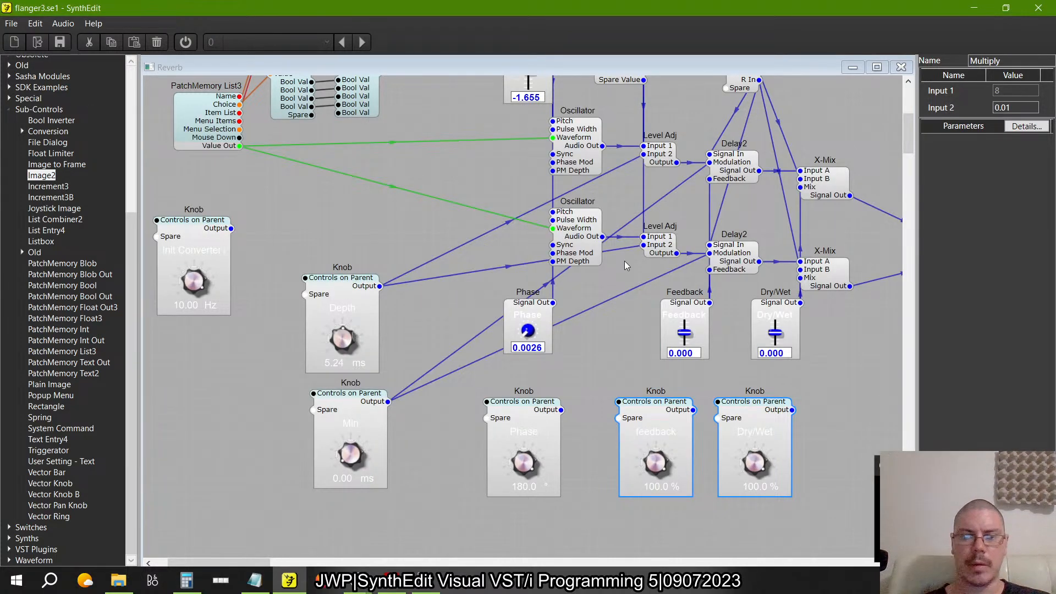
{"action": "key", "text": "alt+Tab"}
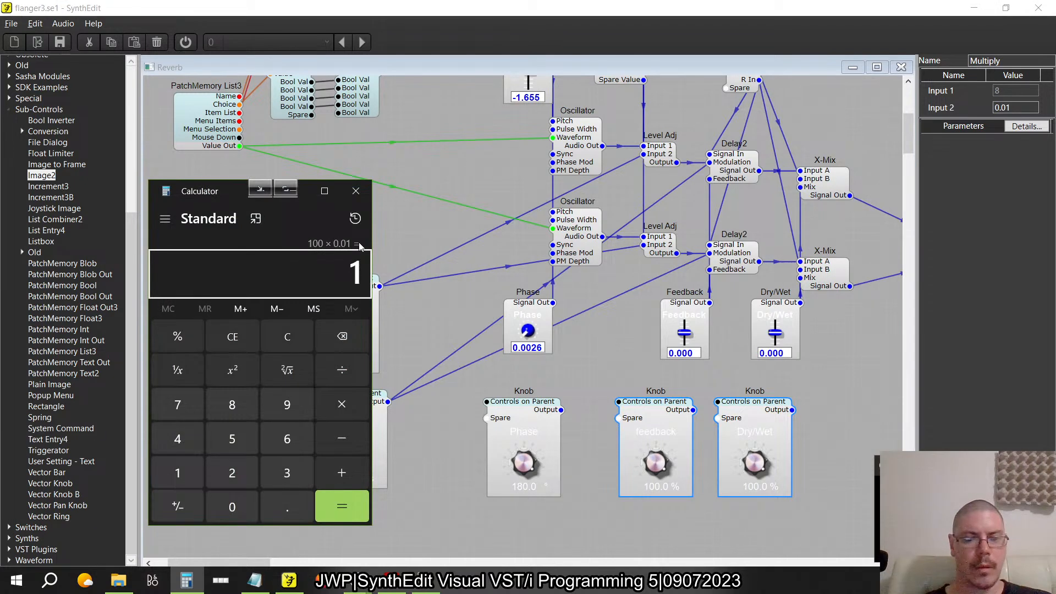
{"action": "key", "text": "Escape"}
{"action": "type", "text": "100*0.1"}
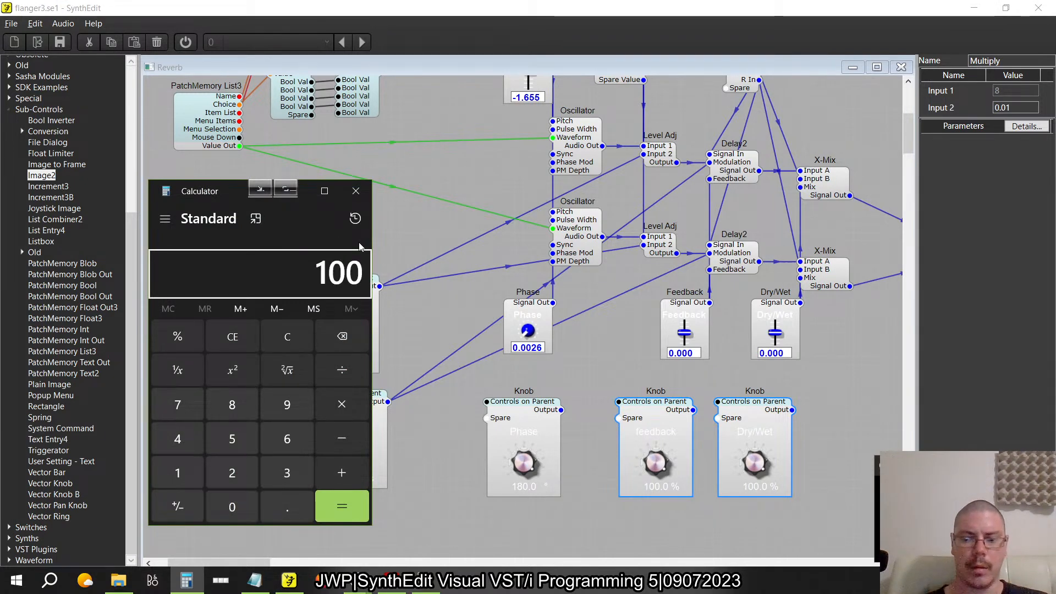
{"action": "key", "text": "Return"}
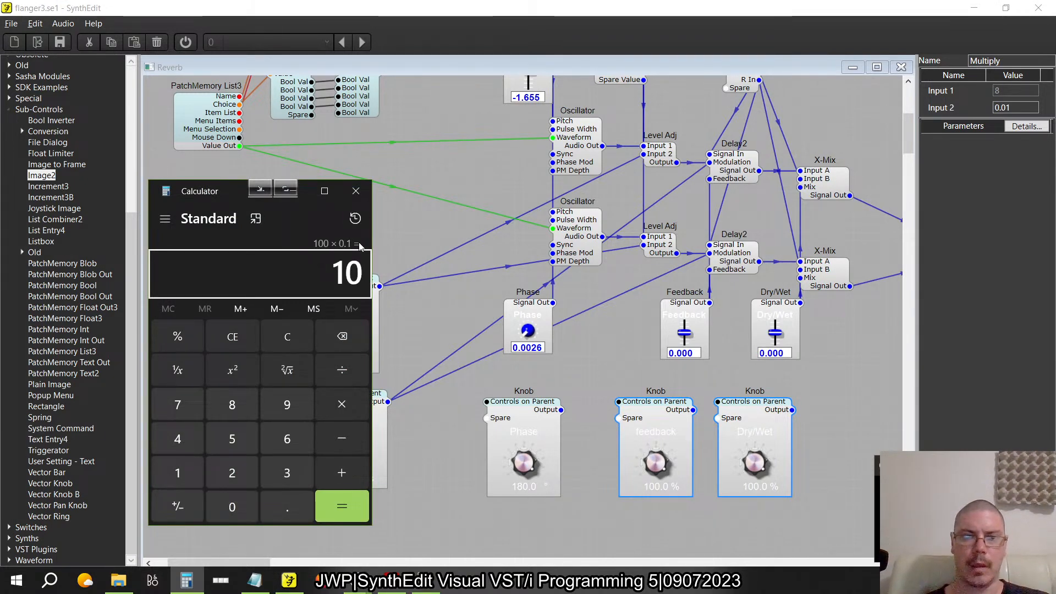
{"action": "left_click", "coordinate": [356, 191]}
- Change the Multiply module's Input 2 to 0.1 inside the feedback knob and close its structure
{"action": "double_click", "coordinate": [650, 420]}
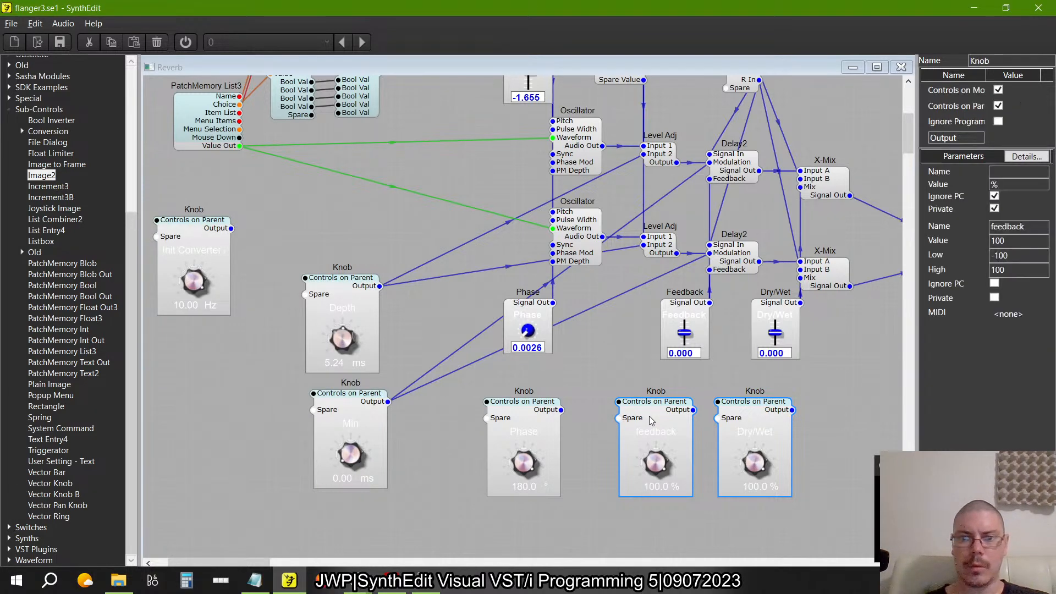
{"action": "left_click", "coordinate": [633, 169]}
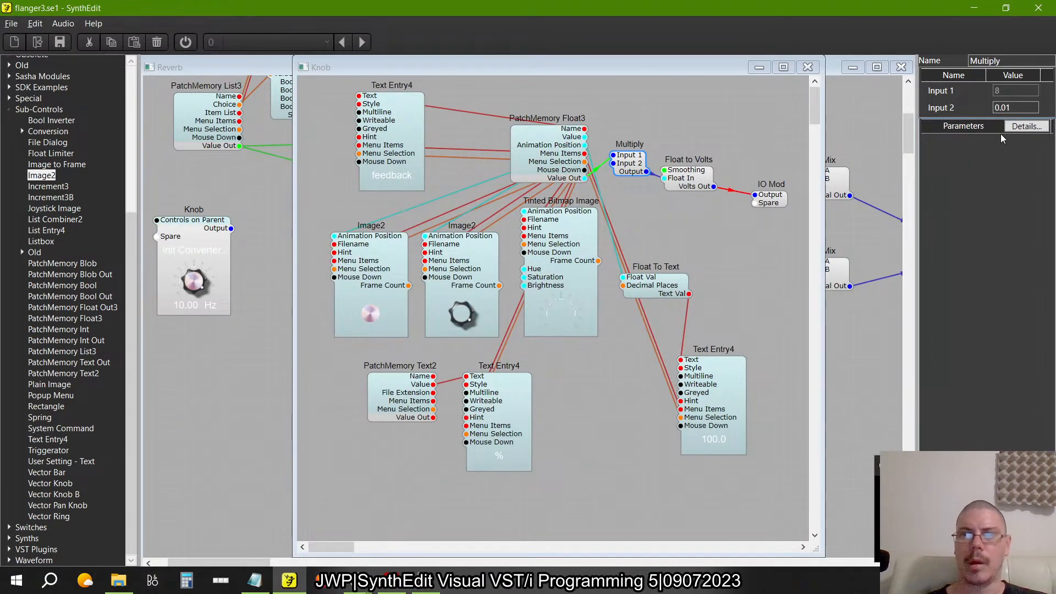
{"action": "key", "text": "BackSpace"}
{"action": "key", "text": "Return"}
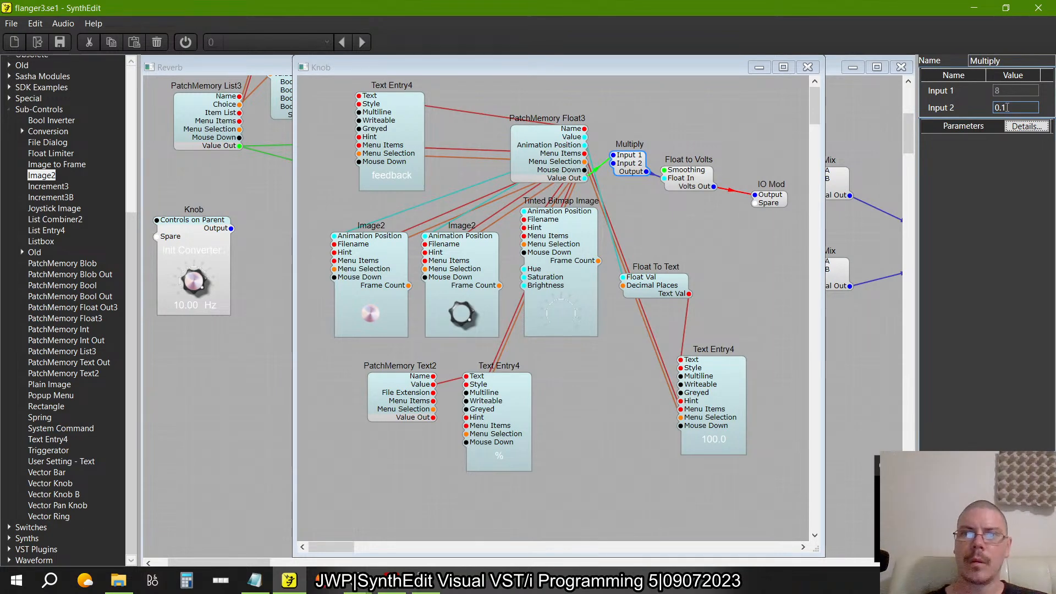
{"action": "left_click", "coordinate": [807, 66]}
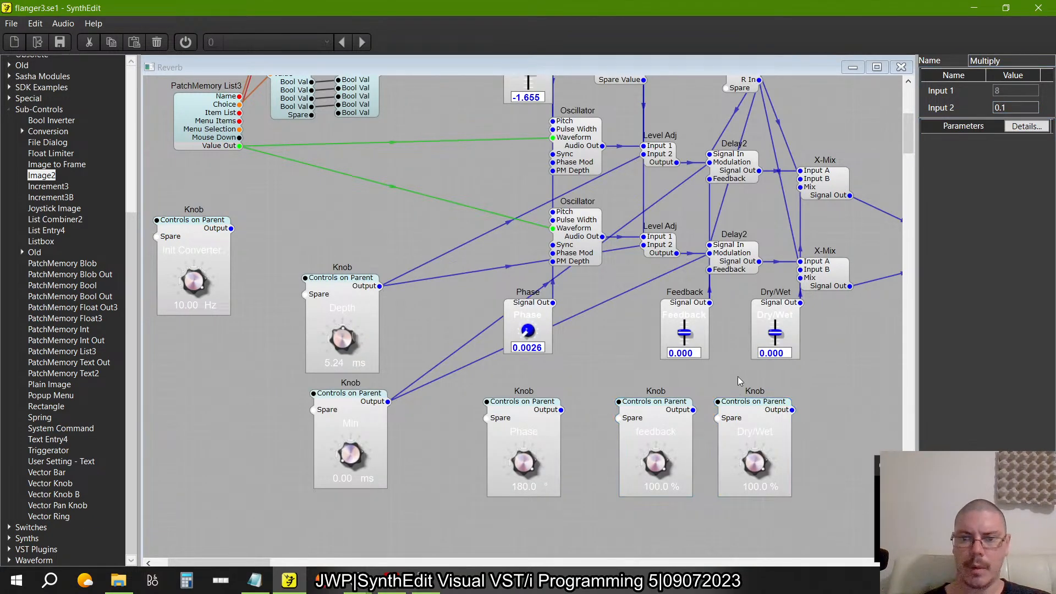
- Set the Multiply module's Input 2 to 0.1 inside the Dry/Wet knob, close its structure and select the knob
{"action": "double_click", "coordinate": [753, 415]}
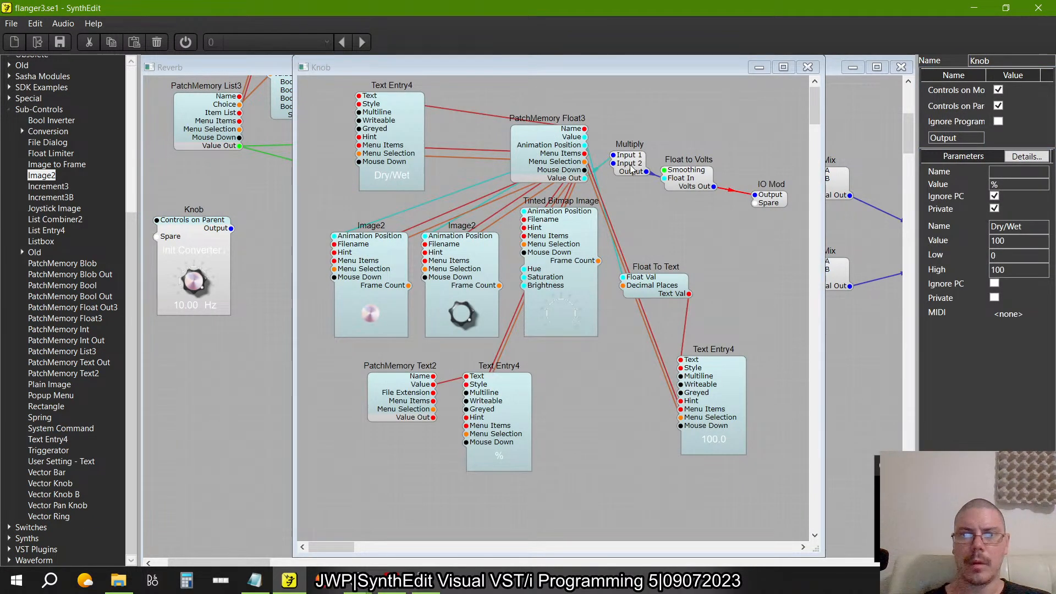
{"action": "left_click", "coordinate": [630, 165]}
{"action": "double_click", "coordinate": [1015, 107]}
{"action": "type", "text": "0.1"}
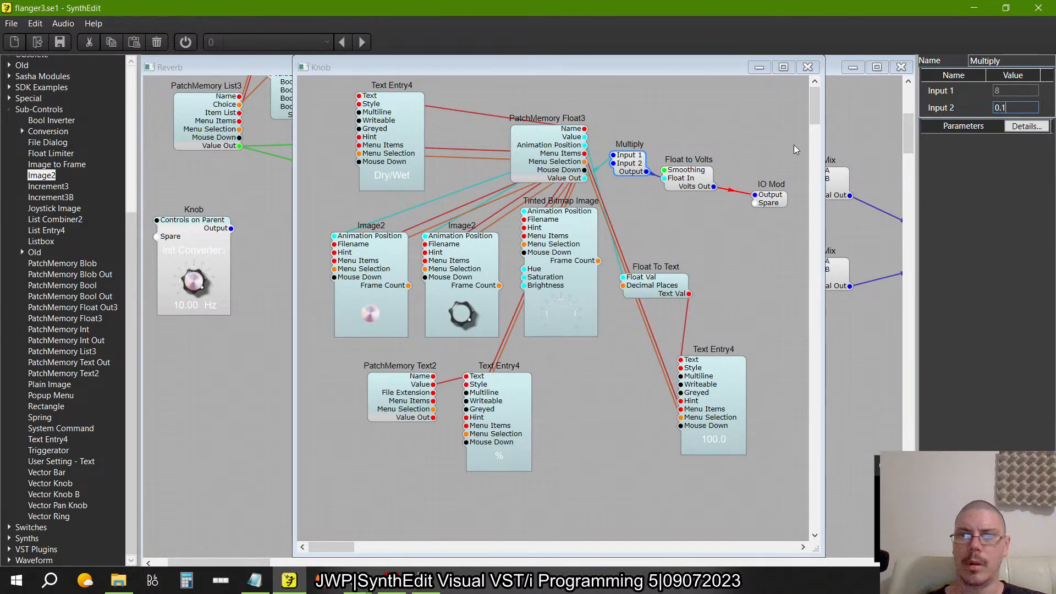
{"action": "key", "text": "Return"}
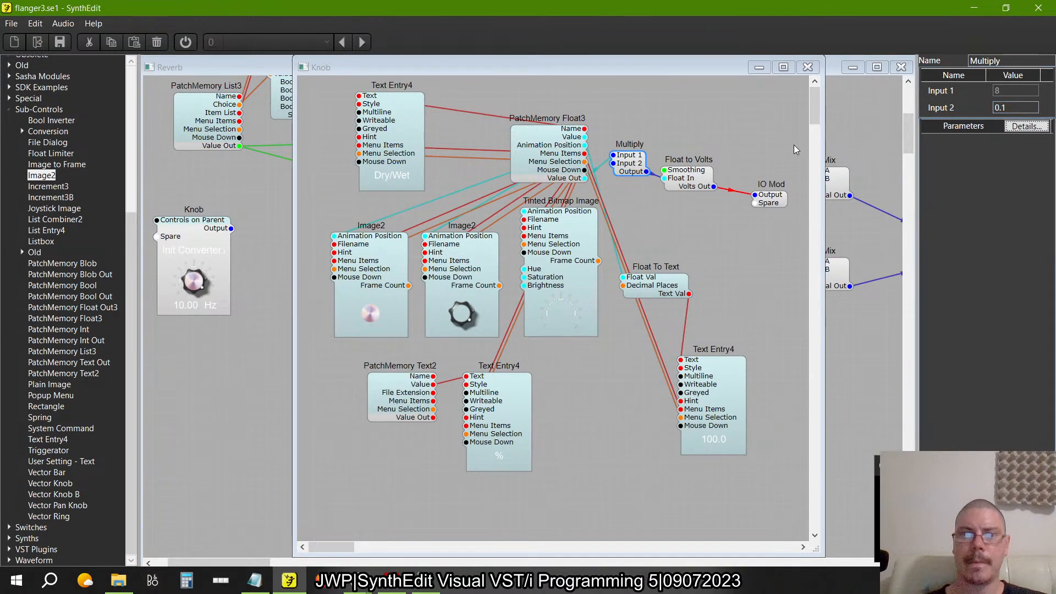
{"action": "left_click", "coordinate": [808, 68]}
{"action": "left_click", "coordinate": [757, 444]}
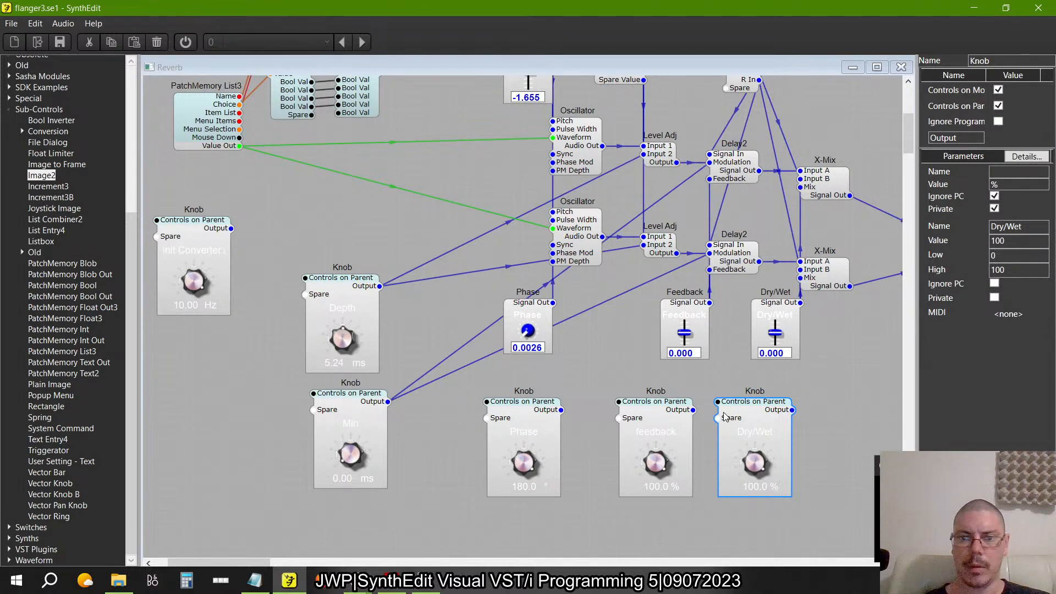
- Connect the new Phase knob's output to the lower Oscillator's Phase Mod input, delete the old Phase control, and align the new knob
{"action": "left_click", "coordinate": [554, 424]}
{"action": "left_click_drag", "start_coordinate": [597, 266], "coordinate": [554, 255]}
{"action": "left_click", "coordinate": [533, 314]}
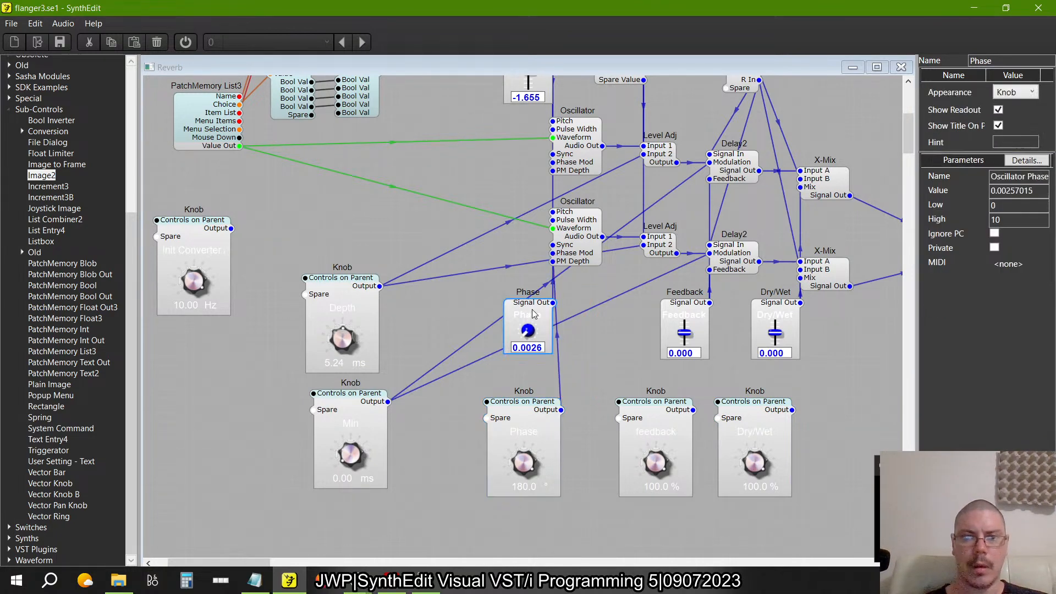
{"action": "key", "text": "Delete"}
{"action": "mouse_move", "coordinate": [541, 408]}
{"action": "left_mouse_down"}
{"action": "mouse_move", "coordinate": [524, 401]}
{"action": "mouse_move", "coordinate": [533, 403]}
{"action": "left_mouse_up"}
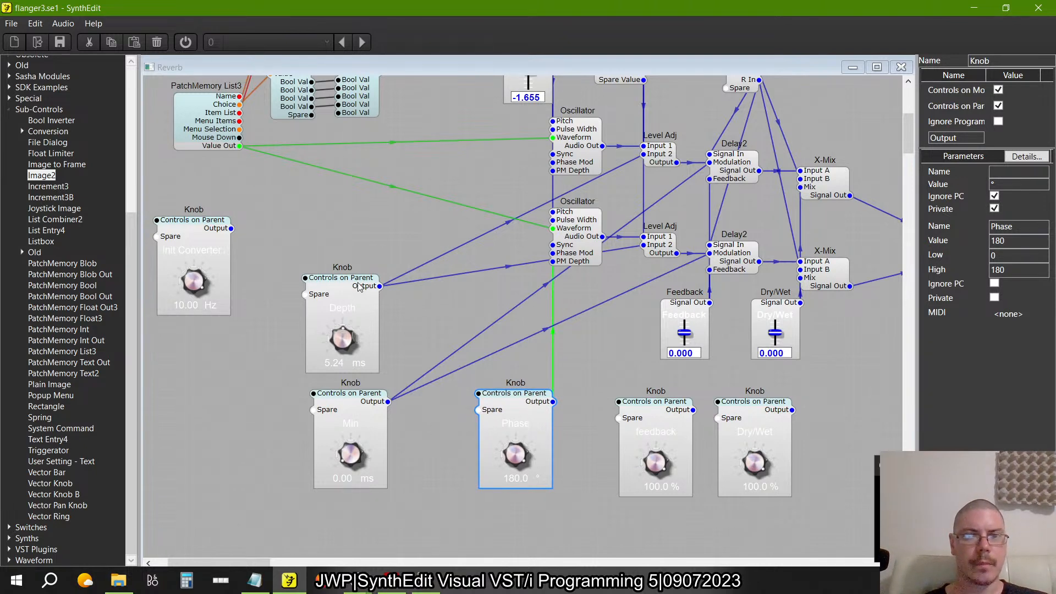
- Move the Depth knob up beside the Oscillators and place the Min knob directly below it
{"action": "left_click_drag", "start_coordinate": [363, 292], "coordinate": [412, 176]}
{"action": "left_click_drag", "start_coordinate": [348, 388], "coordinate": [384, 331]}
{"action": "left_click_drag", "start_coordinate": [366, 402], "coordinate": [406, 296]}
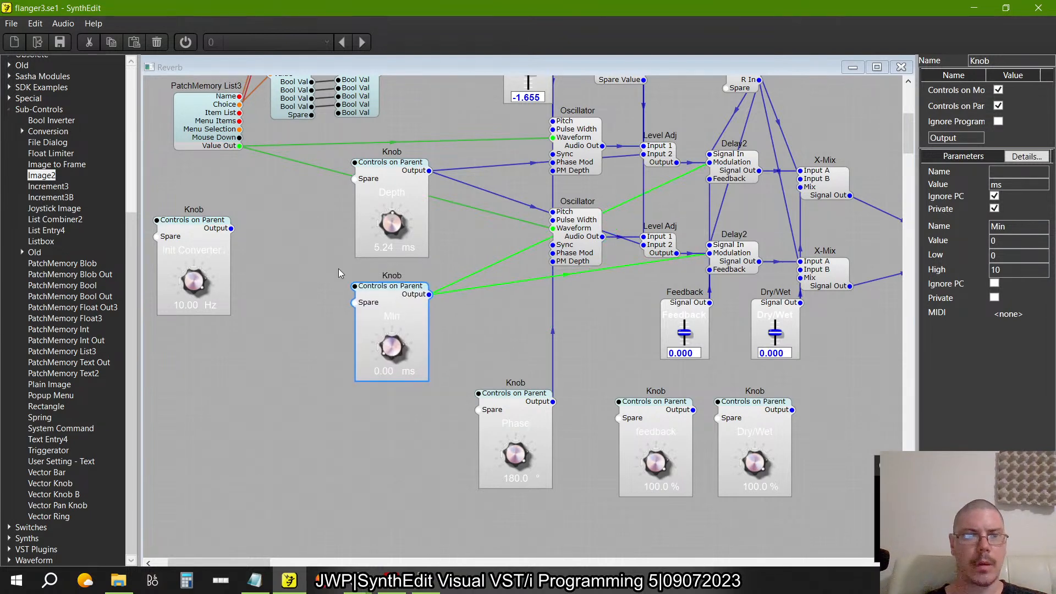
- Rename the Hz knob's parameter to Rate and connect its output to the Pitch inputs of both Oscillators
{"action": "left_click", "coordinate": [198, 245]}
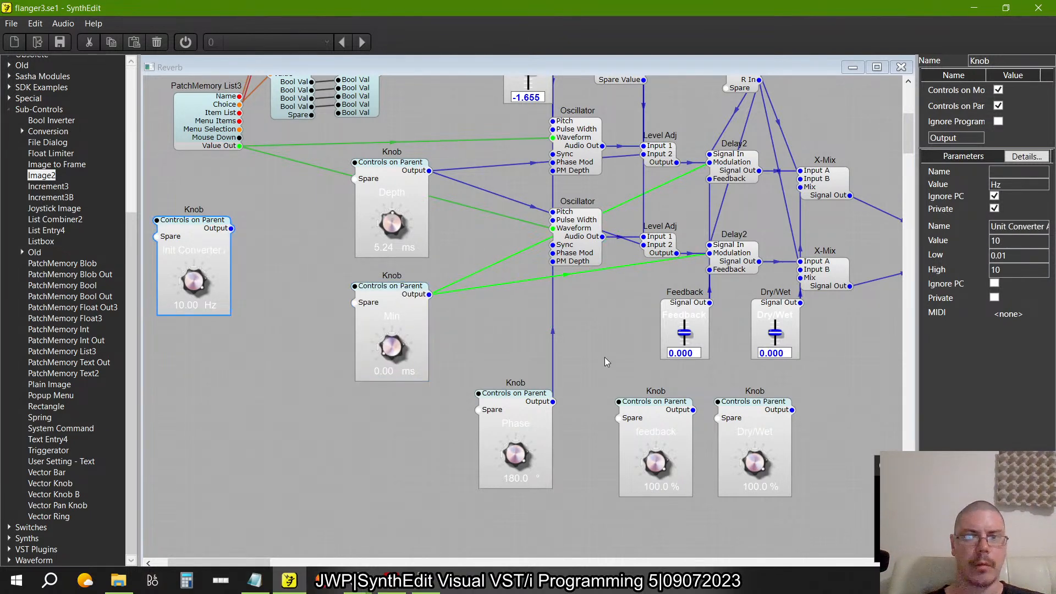
{"action": "triple_click", "coordinate": [1010, 228]}
{"action": "type", "text": "Rate"}
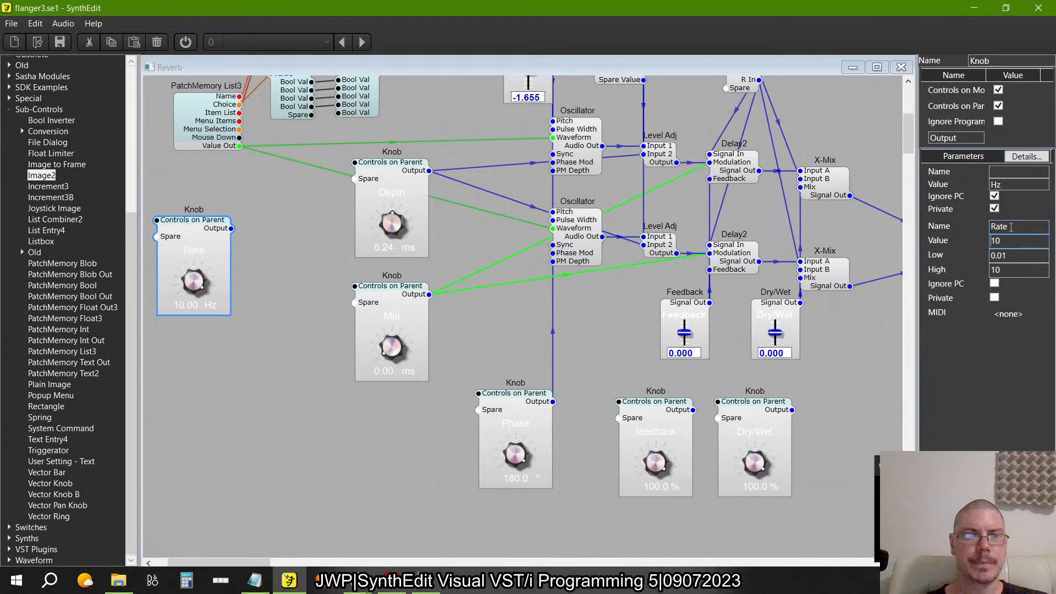
{"action": "left_click_drag", "start_coordinate": [231, 228], "coordinate": [552, 121]}
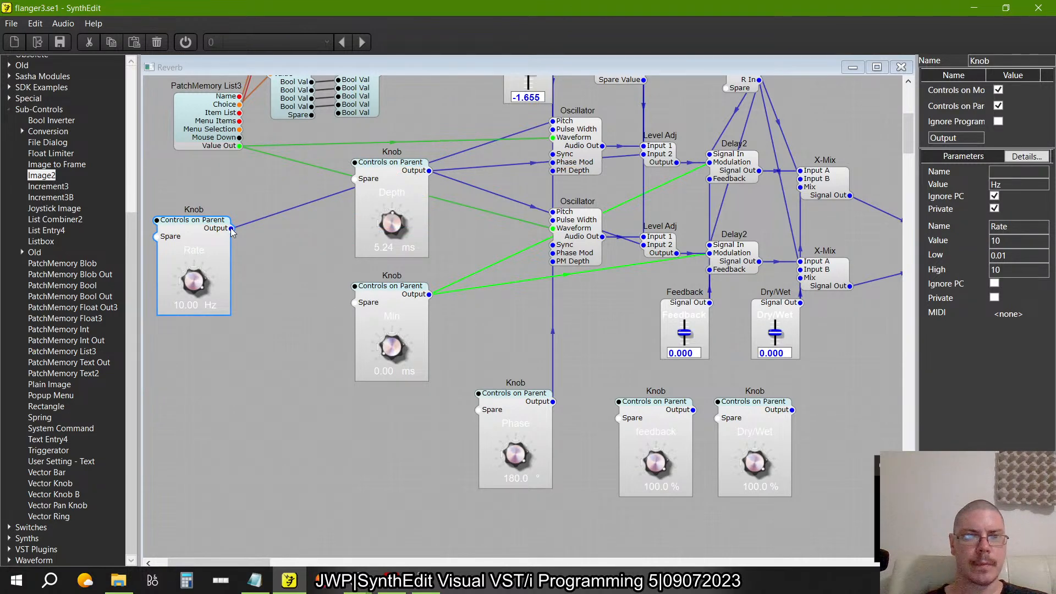
{"action": "scroll", "coordinate": [547, 290], "scroll_direction": "up", "scroll_amount": 5}
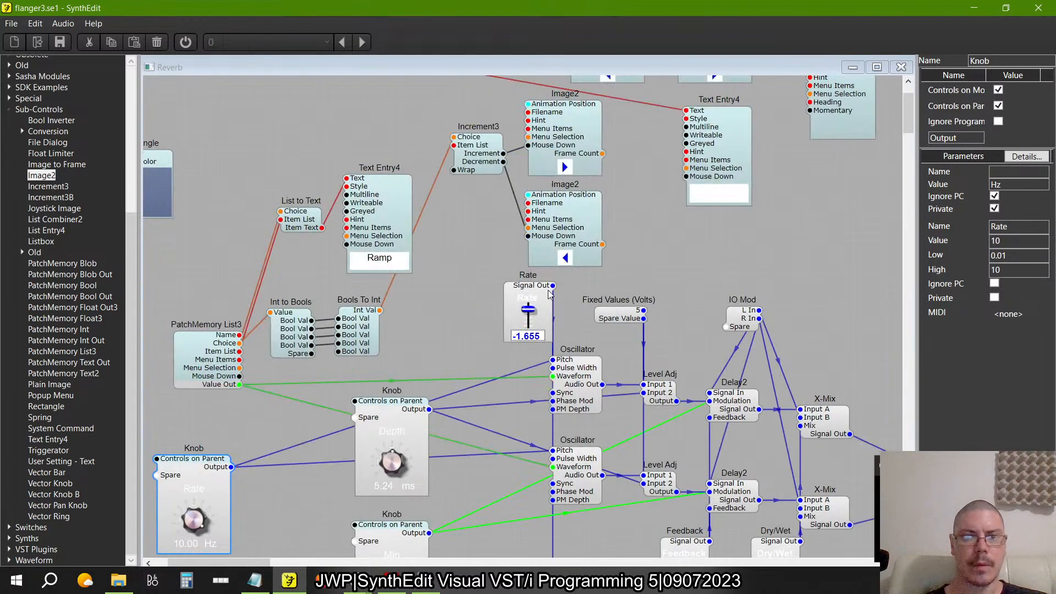
- Delete the old Rate slider and move the waveform selector, knobs and flanger modules down, clear of the preset modules
{"action": "left_click", "coordinate": [520, 285]}
{"action": "key", "text": "Delete"}
{"action": "scroll", "coordinate": [521, 285], "scroll_direction": "down", "scroll_amount": 3}
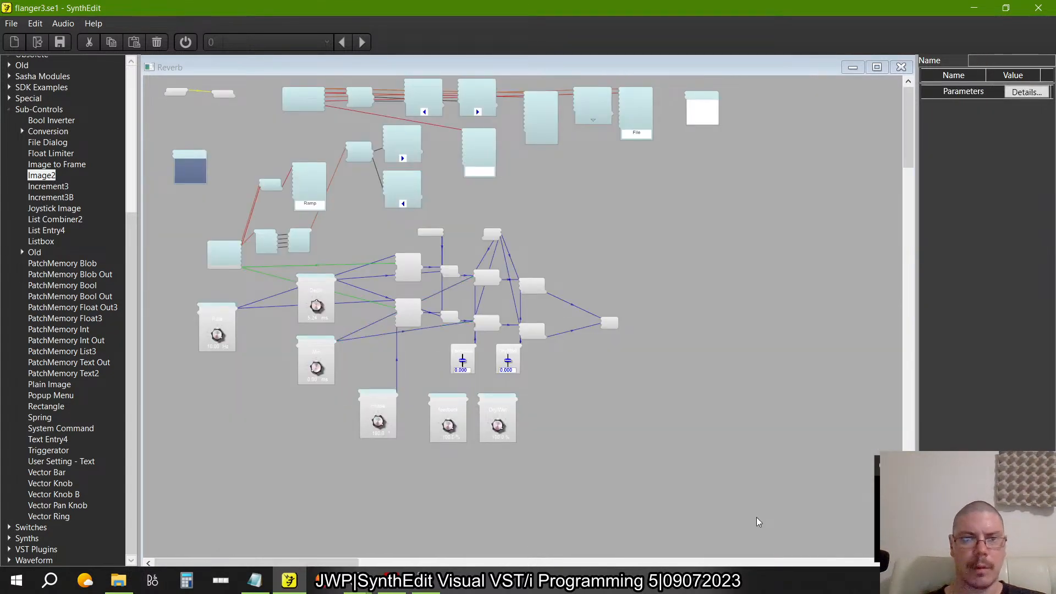
{"action": "left_click_drag", "start_coordinate": [756, 517], "coordinate": [171, 220]}
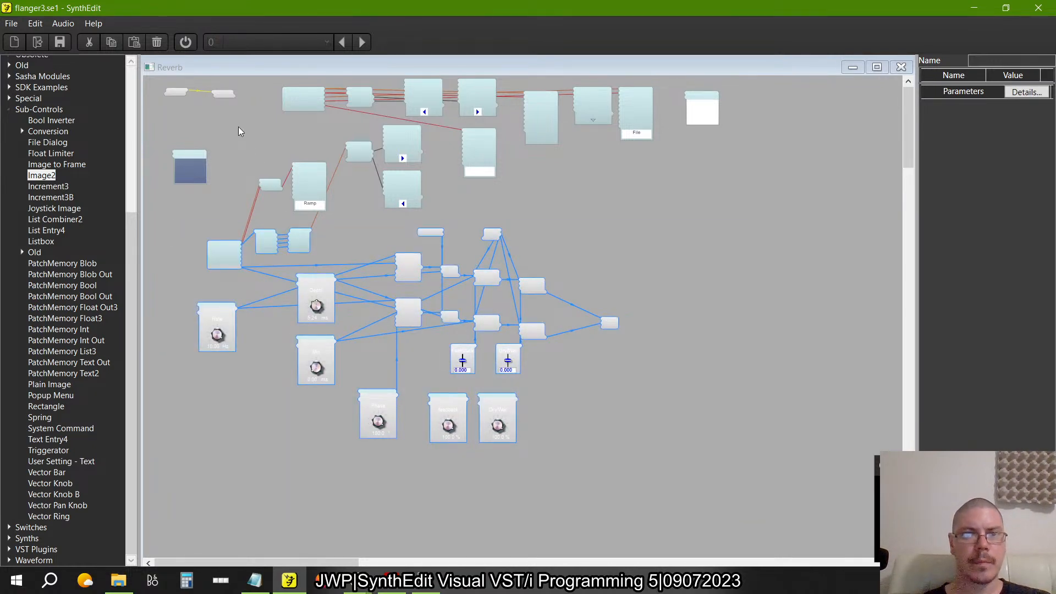
{"action": "left_click_drag", "start_coordinate": [242, 124], "coordinate": [421, 231]}
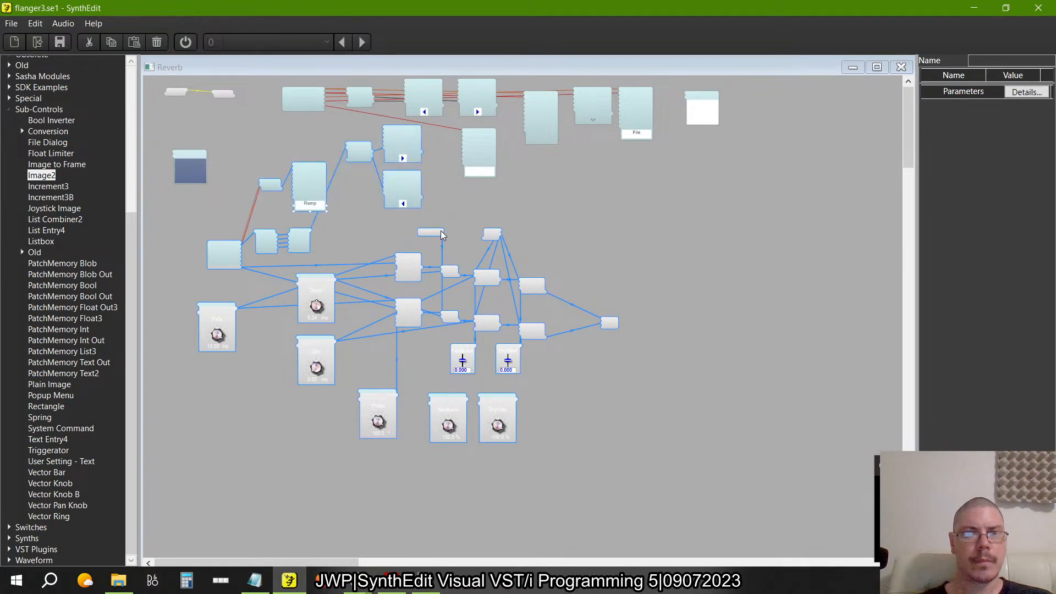
{"action": "left_click_drag", "start_coordinate": [407, 165], "coordinate": [420, 272]}
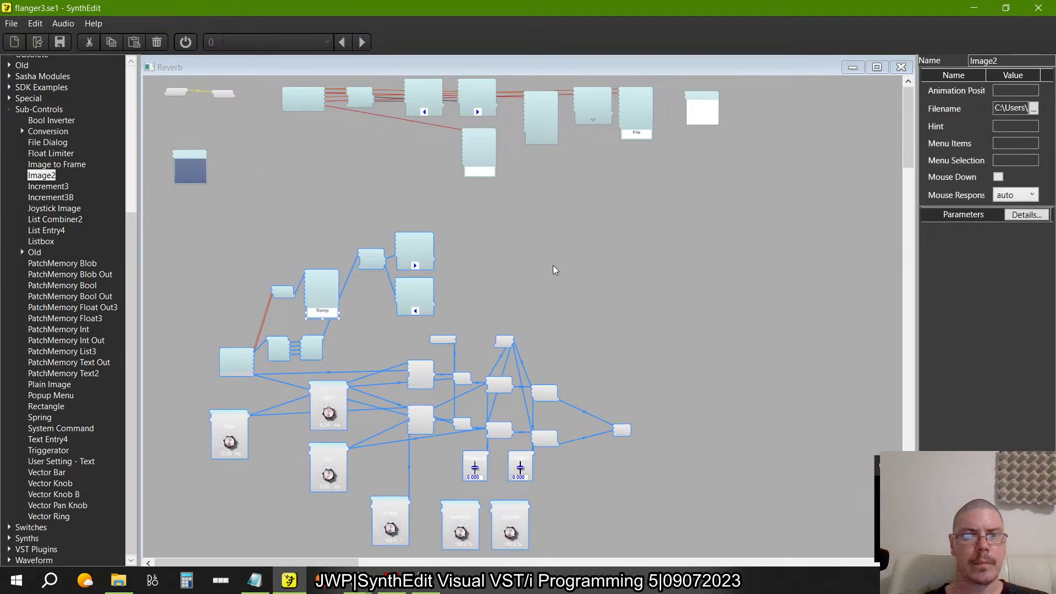
- Move PatchMemory List3 up beside List to Text and group all the waveform selector modules into a container
{"action": "left_click_drag", "start_coordinate": [446, 359], "coordinate": [308, 211]}
{"action": "scroll", "coordinate": [271, 243], "scroll_direction": "up", "scroll_amount": 2}
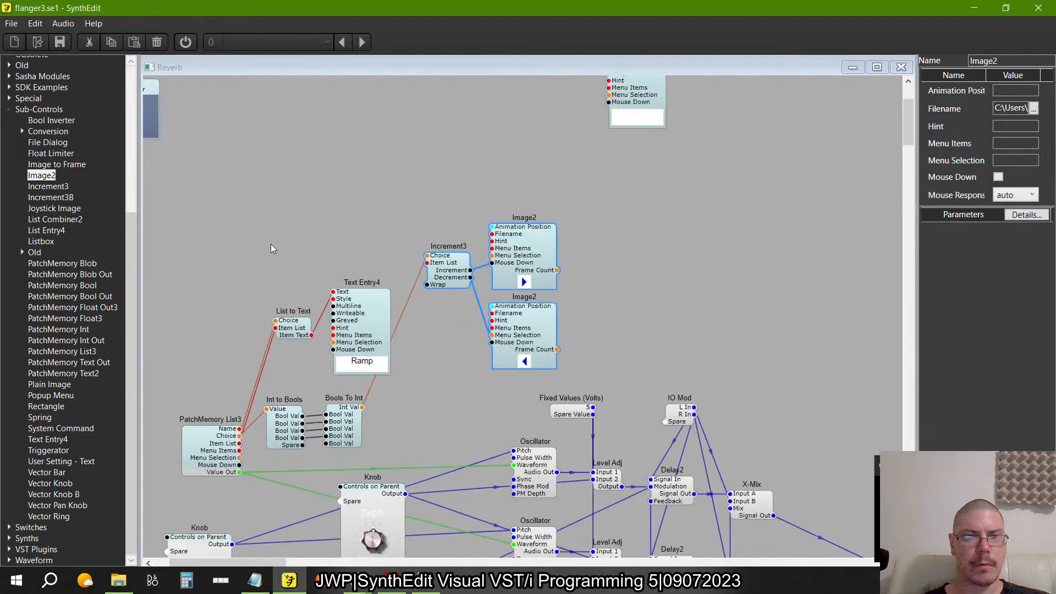
{"action": "left_click_drag", "start_coordinate": [220, 456], "coordinate": [220, 348]}
{"action": "left_click_drag", "start_coordinate": [597, 166], "coordinate": [155, 468]}
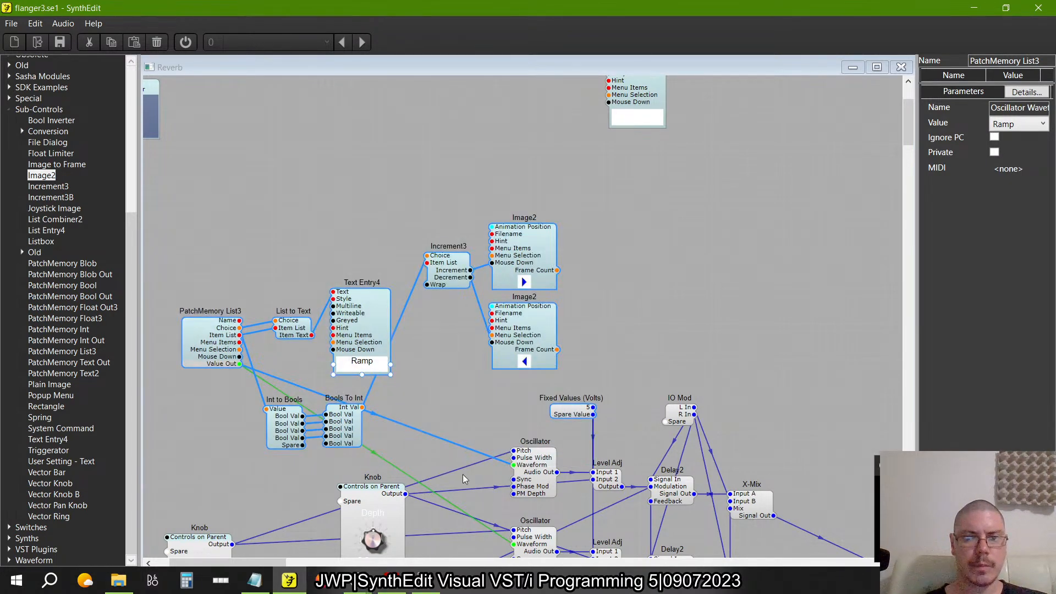
{"action": "right_click", "coordinate": [529, 338]}
{"action": "mouse_move", "coordinate": [561, 421]}
{"action": "left_click", "coordinate": [621, 447]}
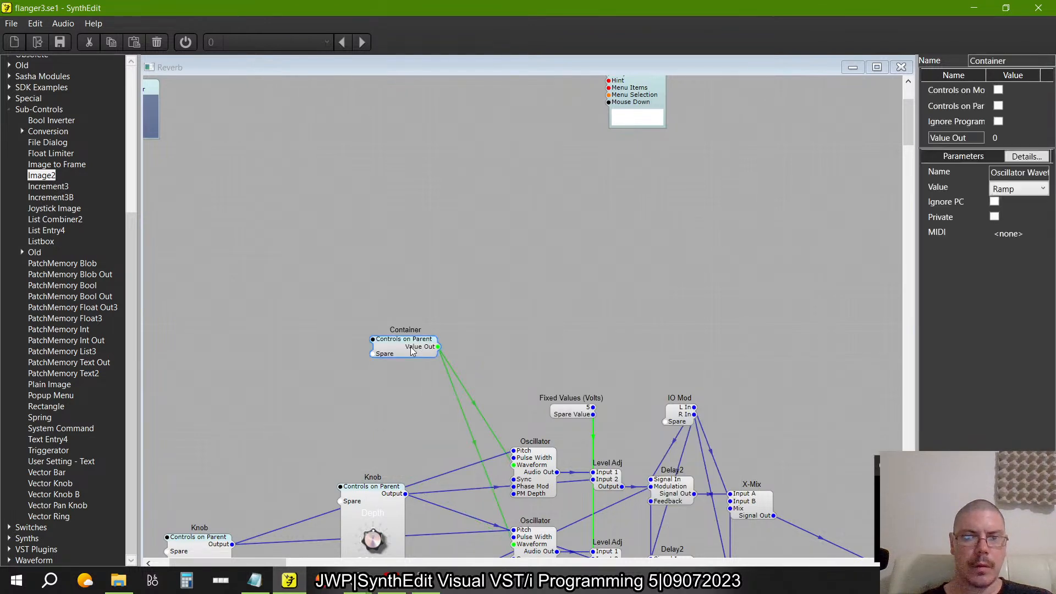
- Show the waveform container's controls on its module and place the container above the upper Oscillator
{"action": "left_click", "coordinate": [998, 90]}
{"action": "left_click_drag", "start_coordinate": [410, 350], "coordinate": [370, 345]}
{"action": "scroll", "coordinate": [371, 345], "scroll_direction": "down", "scroll_amount": 5}
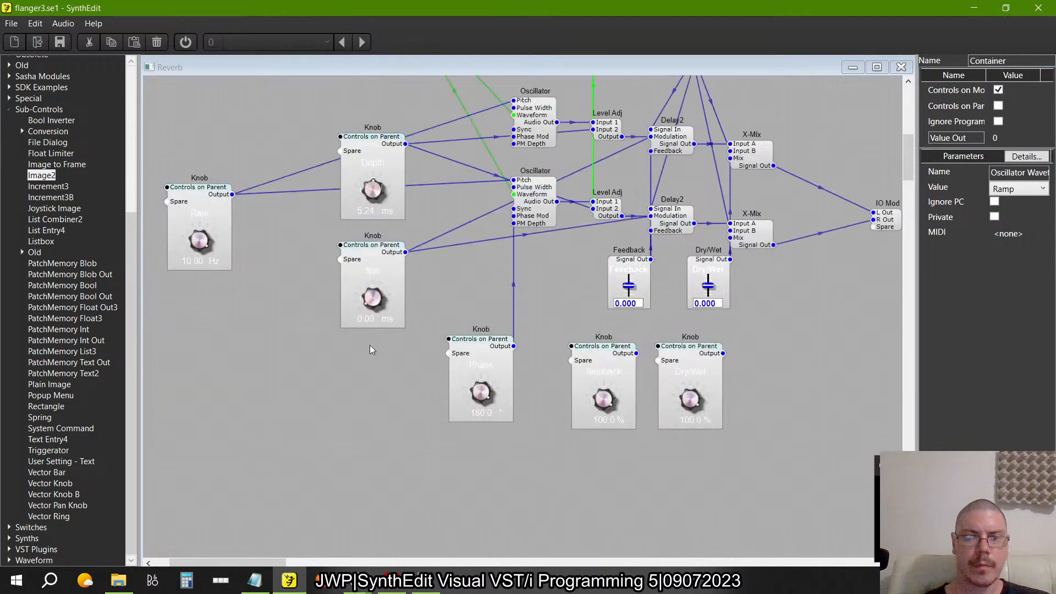
{"action": "scroll", "coordinate": [371, 345], "scroll_direction": "up", "scroll_amount": 5}
{"action": "scroll", "coordinate": [370, 345], "scroll_direction": "down", "scroll_amount": 1}
{"action": "left_click_drag", "start_coordinate": [364, 300], "coordinate": [482, 202]}
- Move the Rate knob above the upper Oscillator and place the waveform container just above the knob
{"action": "scroll", "coordinate": [462, 302], "scroll_direction": "down", "scroll_amount": 2}
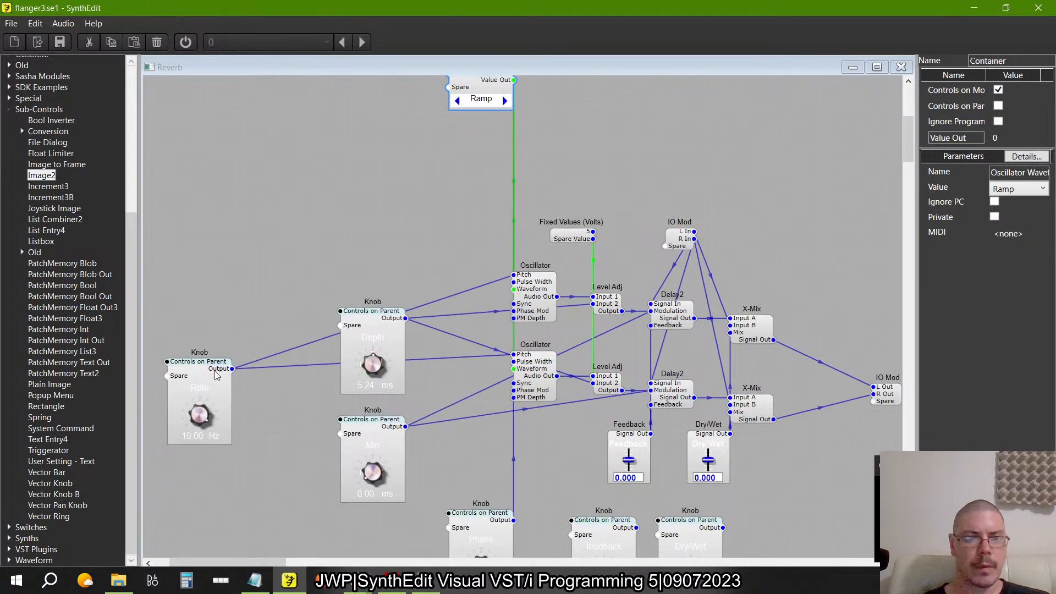
{"action": "left_click_drag", "start_coordinate": [215, 374], "coordinate": [484, 188]}
{"action": "scroll", "coordinate": [495, 164], "scroll_direction": "up", "scroll_amount": 1}
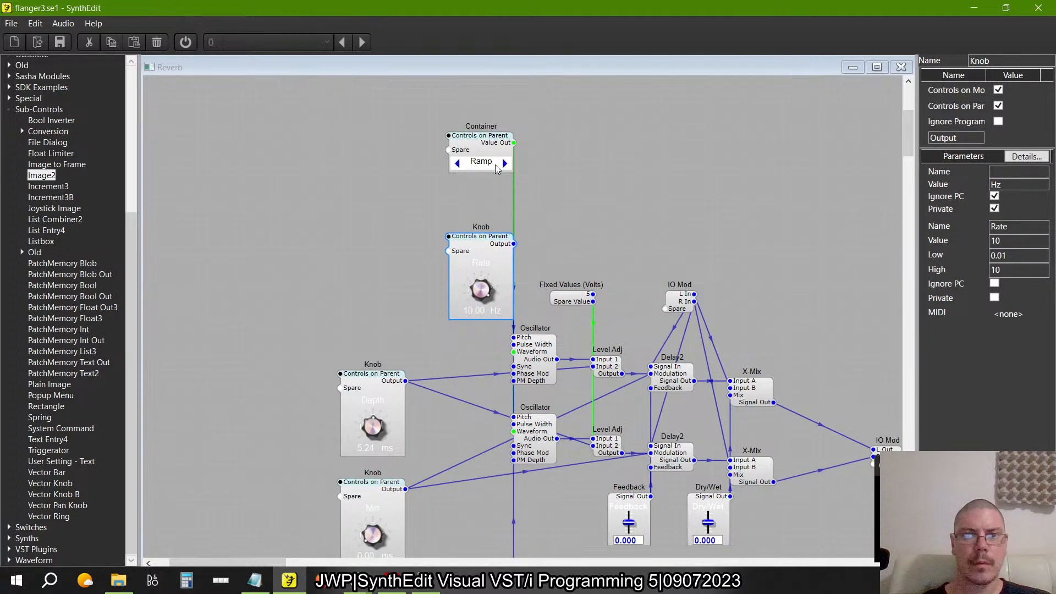
{"action": "left_click_drag", "start_coordinate": [488, 145], "coordinate": [490, 181]}
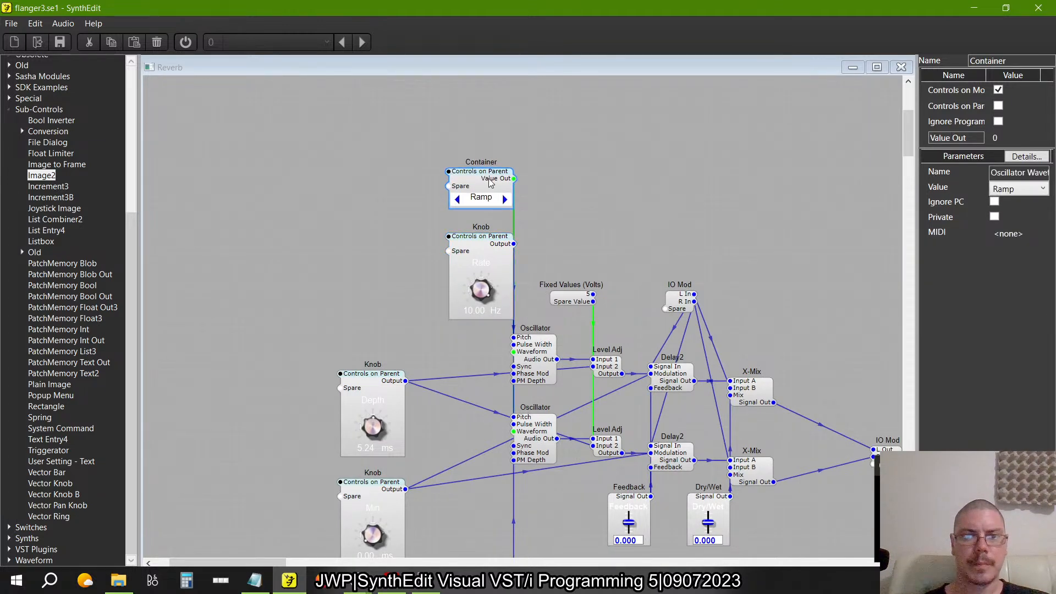
- Connect the new Feedback knob's output to the Feedback inputs of both Delay2 modules and delete the old Feedback slider
{"action": "scroll", "coordinate": [624, 187], "scroll_direction": "down", "scroll_amount": 3}
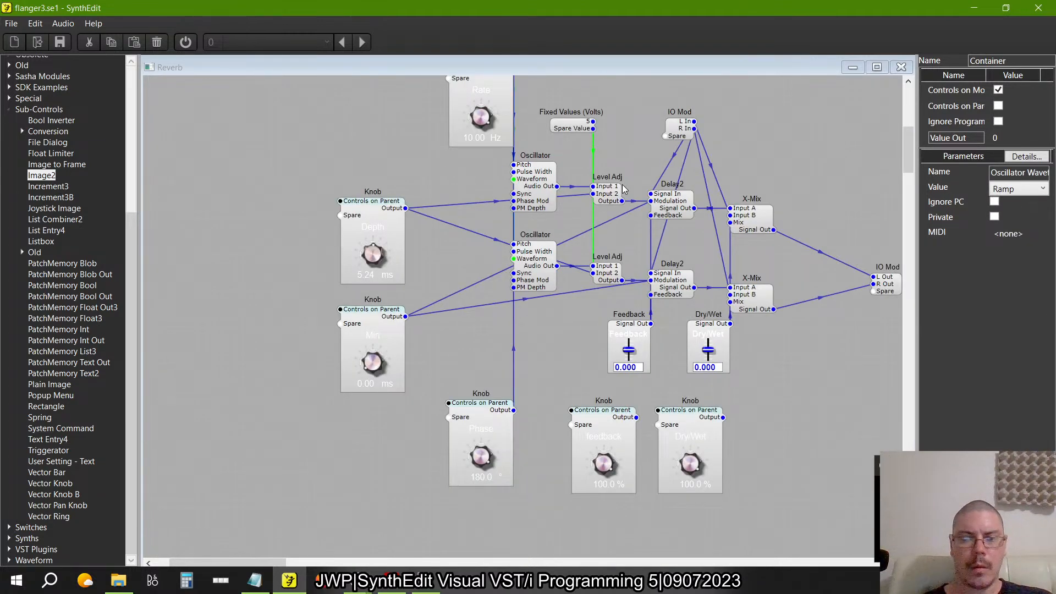
{"action": "scroll", "coordinate": [622, 184], "scroll_direction": "right", "scroll_amount": 1}
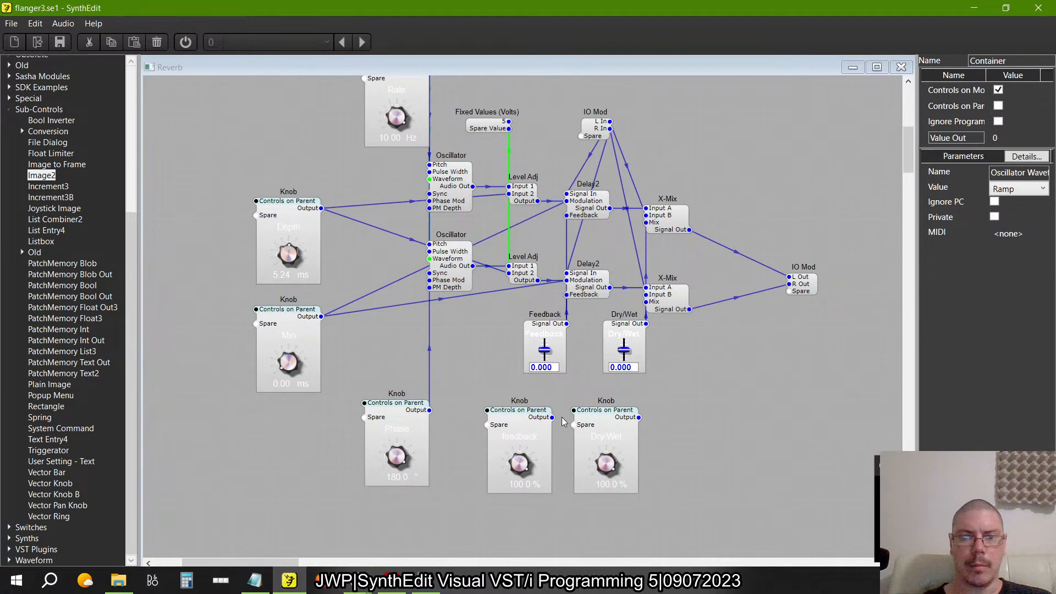
{"action": "left_click_drag", "start_coordinate": [552, 417], "coordinate": [566, 295]}
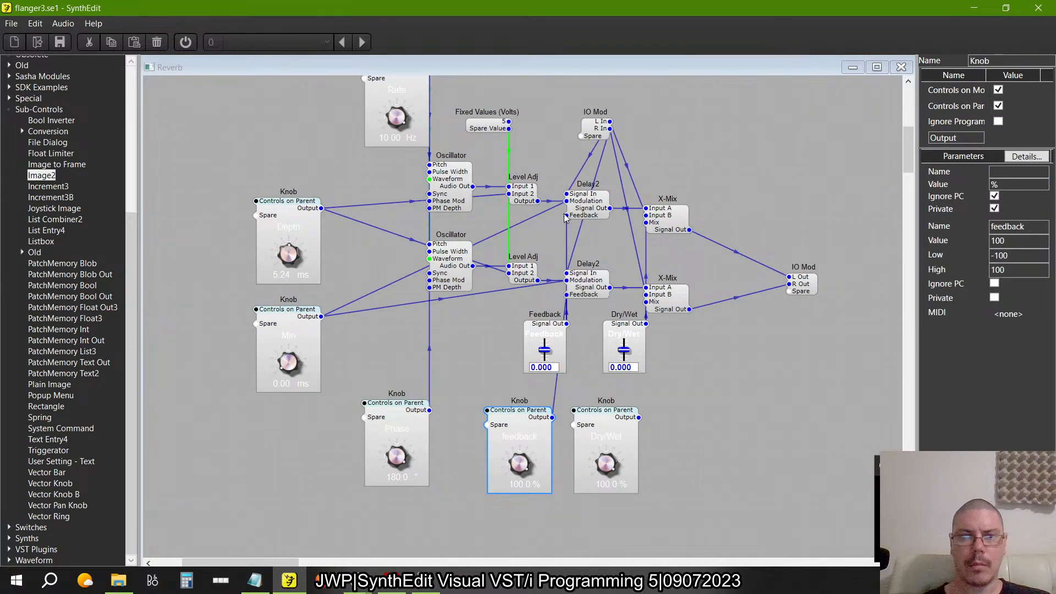
{"action": "left_click", "coordinate": [567, 216]}
{"action": "left_click", "coordinate": [551, 328]}
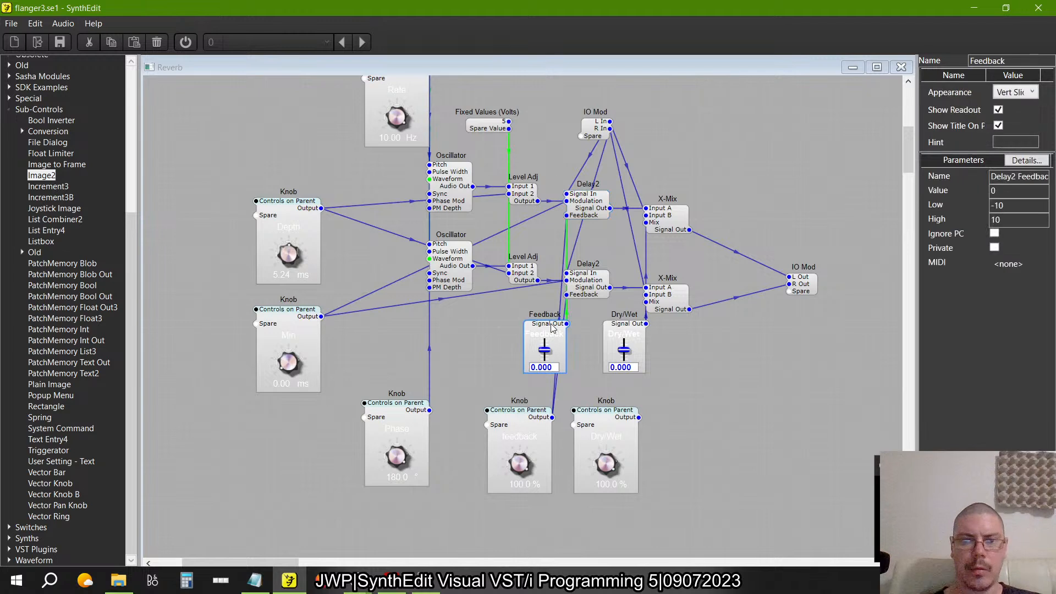
{"action": "key", "text": "Delete"}
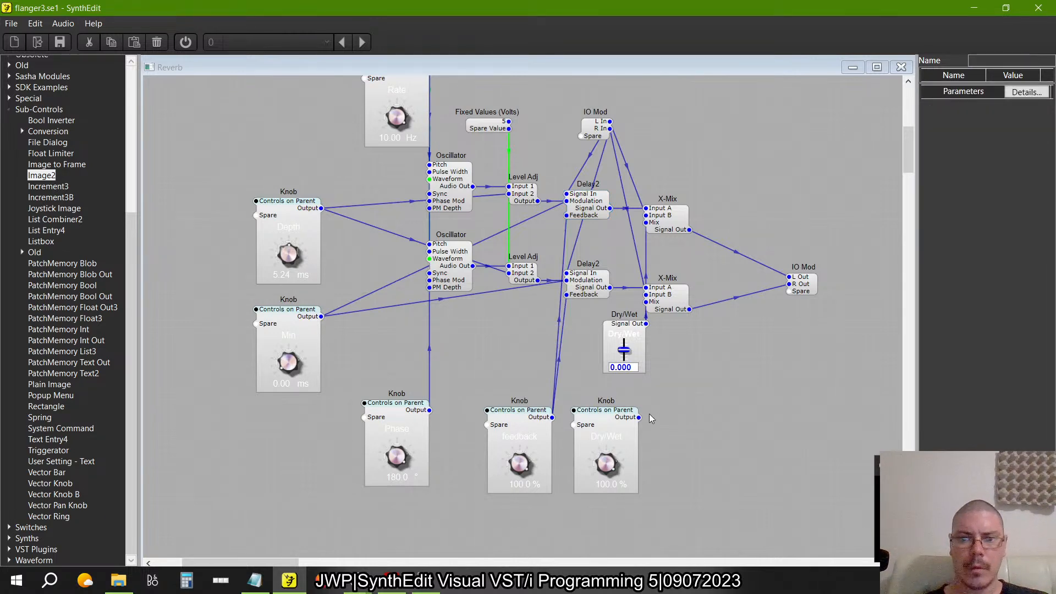
- Connect the new Dry/Wet knob's output to the Mix inputs of both X-Mix modules and delete the old Dry/Wet slider
{"action": "left_click", "coordinate": [633, 419]}
{"action": "left_click_drag", "start_coordinate": [678, 304], "coordinate": [654, 302]}
{"action": "left_click_drag", "start_coordinate": [650, 223], "coordinate": [654, 417]}
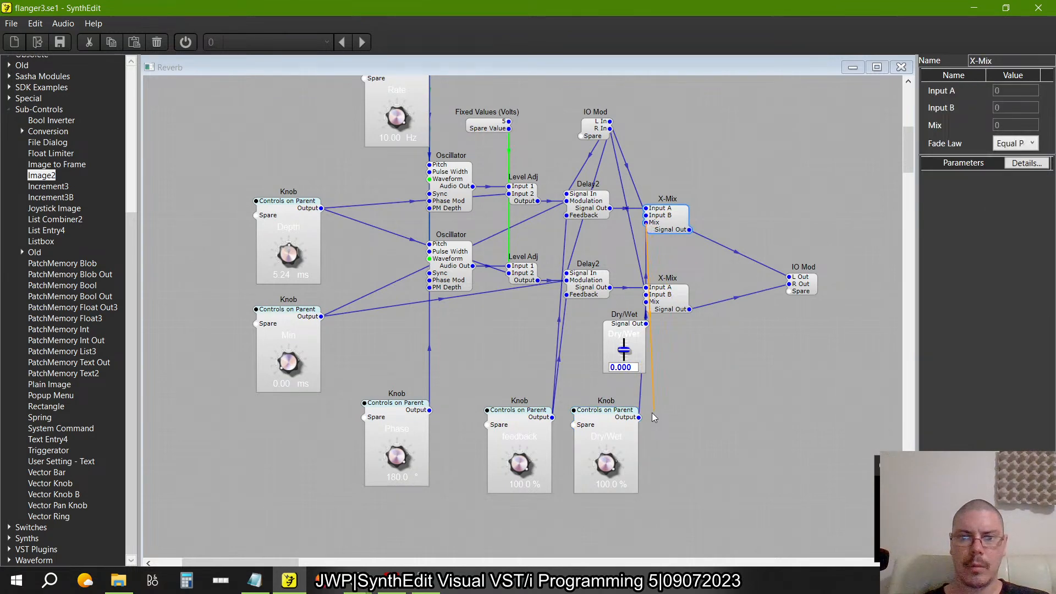
{"action": "left_click", "coordinate": [624, 333]}
{"action": "key", "text": "Delete"}
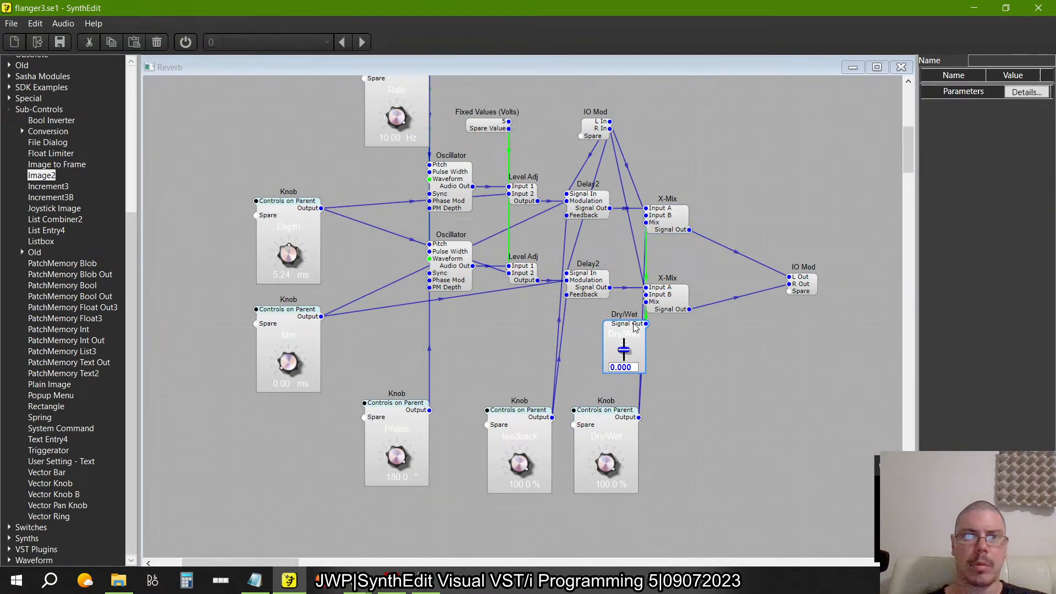
- Nudge the input IO Mod up, and align the Dry/Wet knob under the X-Mix inputs and the Feedback knob under the Delay2 inputs
{"action": "scroll", "coordinate": [488, 165], "scroll_direction": "up", "scroll_amount": 3}
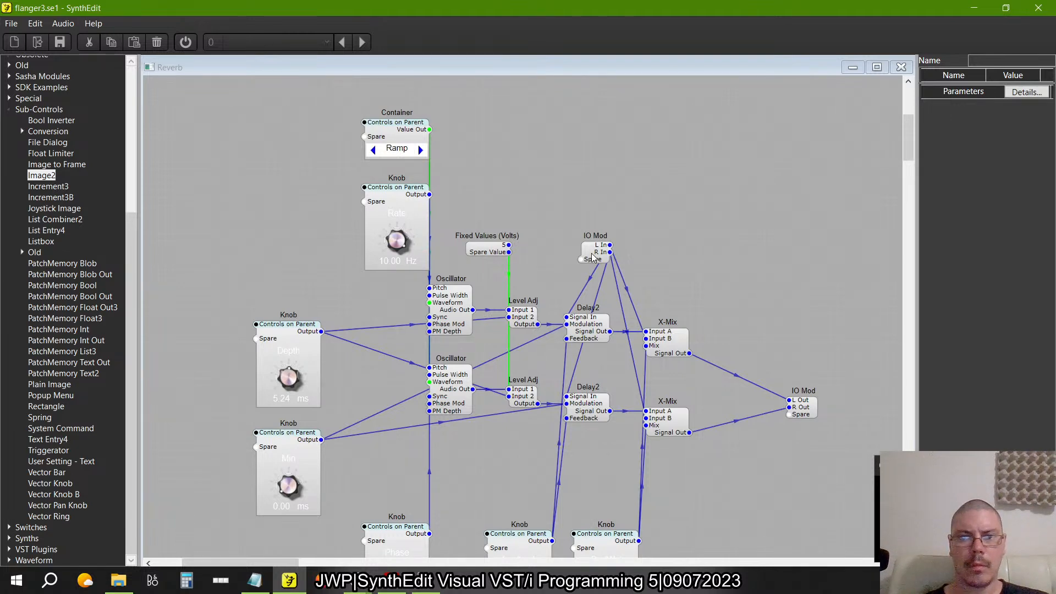
{"action": "left_click_drag", "start_coordinate": [592, 256], "coordinate": [586, 248]}
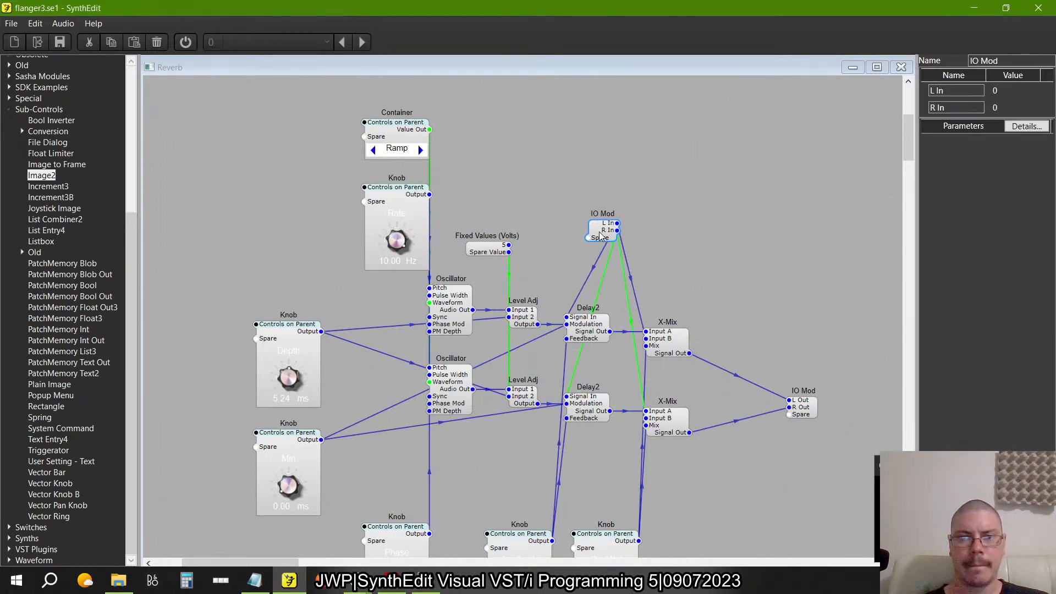
{"action": "scroll", "coordinate": [638, 236], "scroll_direction": "down", "scroll_amount": 3}
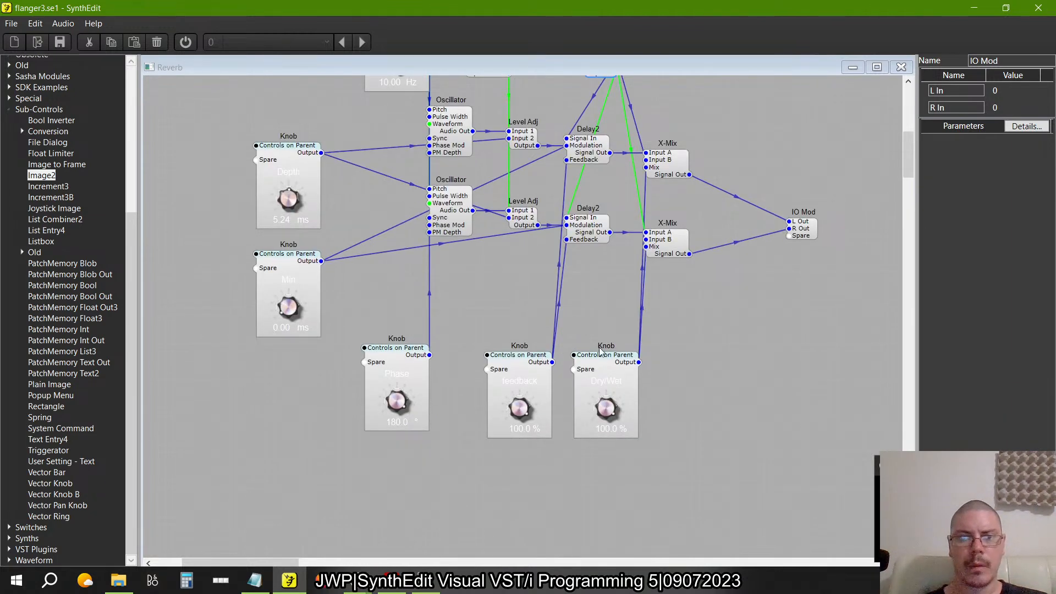
{"action": "left_click_drag", "start_coordinate": [599, 349], "coordinate": [619, 358]}
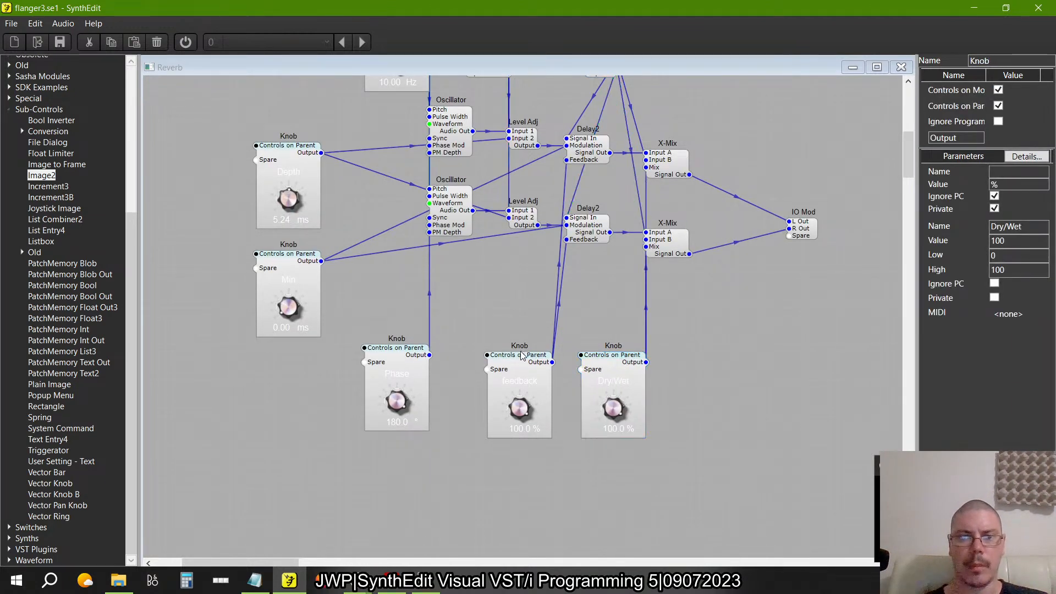
{"action": "mouse_move", "coordinate": [524, 365]}
{"action": "left_mouse_down"}
{"action": "mouse_move", "coordinate": [538, 371]}
{"action": "mouse_move", "coordinate": [537, 360]}
{"action": "left_mouse_up"}
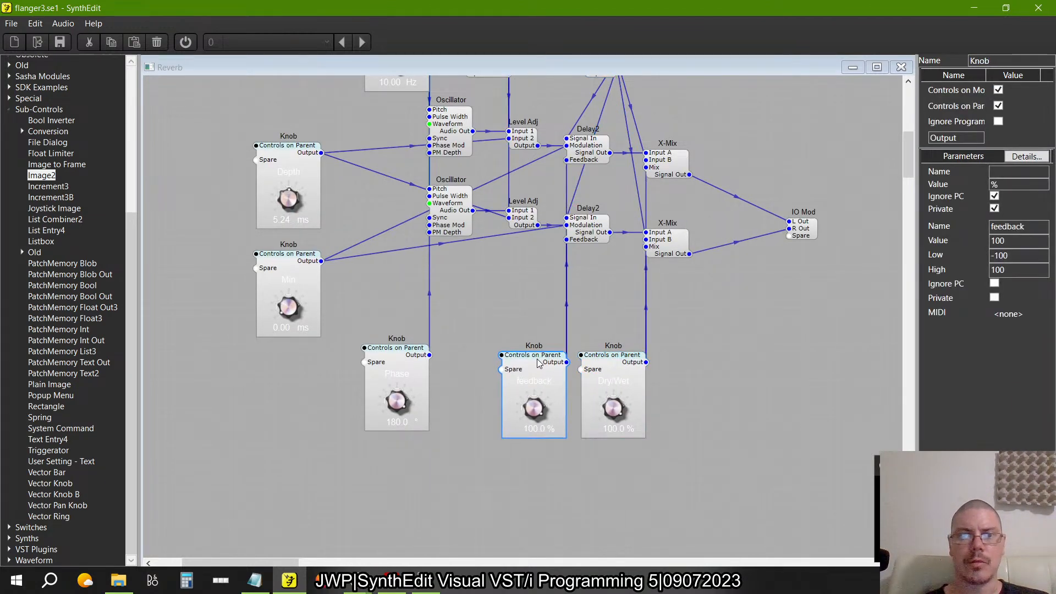
- Move the Feedback, Dry/Wet and Phase knobs up just below the modules they feed, and shift the Depth and Min knobs up slightly
{"action": "left_click_drag", "start_coordinate": [694, 470], "coordinate": [467, 333]}
{"action": "left_click_drag", "start_coordinate": [605, 368], "coordinate": [608, 279]}
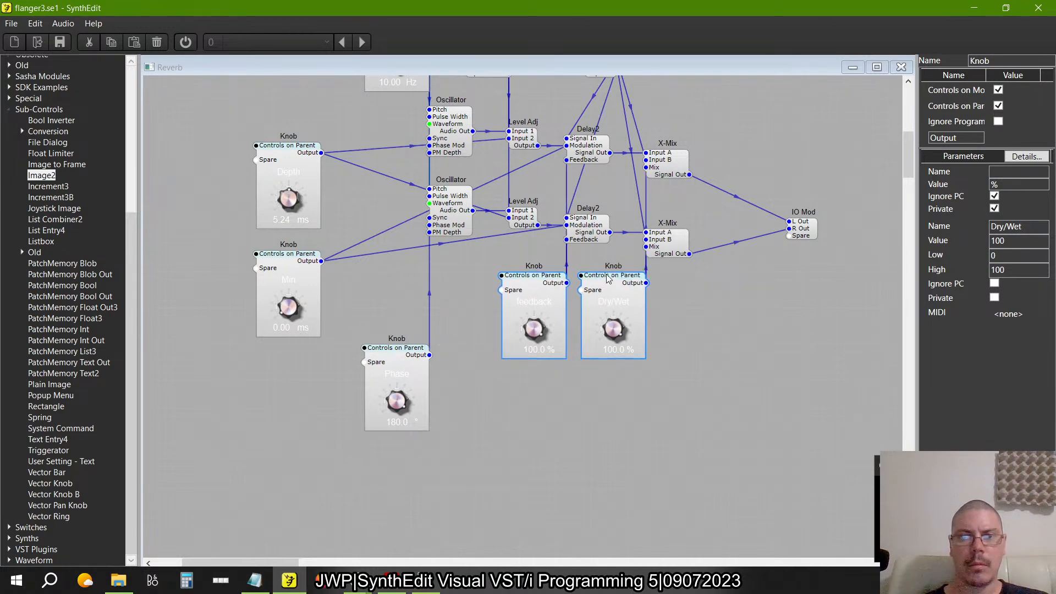
{"action": "left_click_drag", "start_coordinate": [414, 348], "coordinate": [414, 275]}
{"action": "scroll", "coordinate": [579, 465], "scroll_direction": "up", "scroll_amount": 5}
{"action": "scroll", "coordinate": [579, 464], "scroll_direction": "down", "scroll_amount": 3}
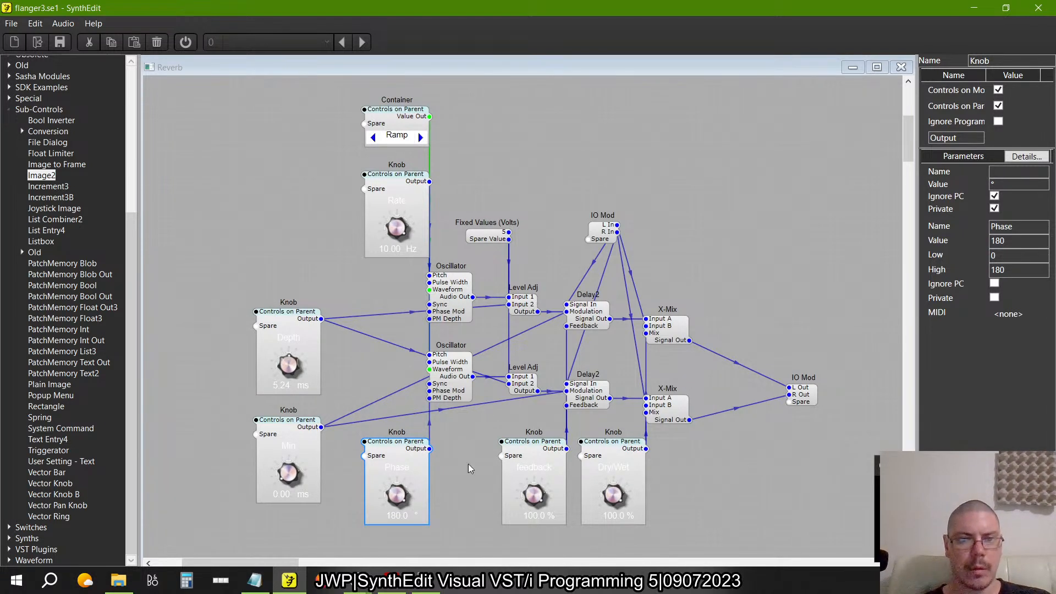
{"action": "left_click_drag", "start_coordinate": [350, 527], "coordinate": [236, 276]}
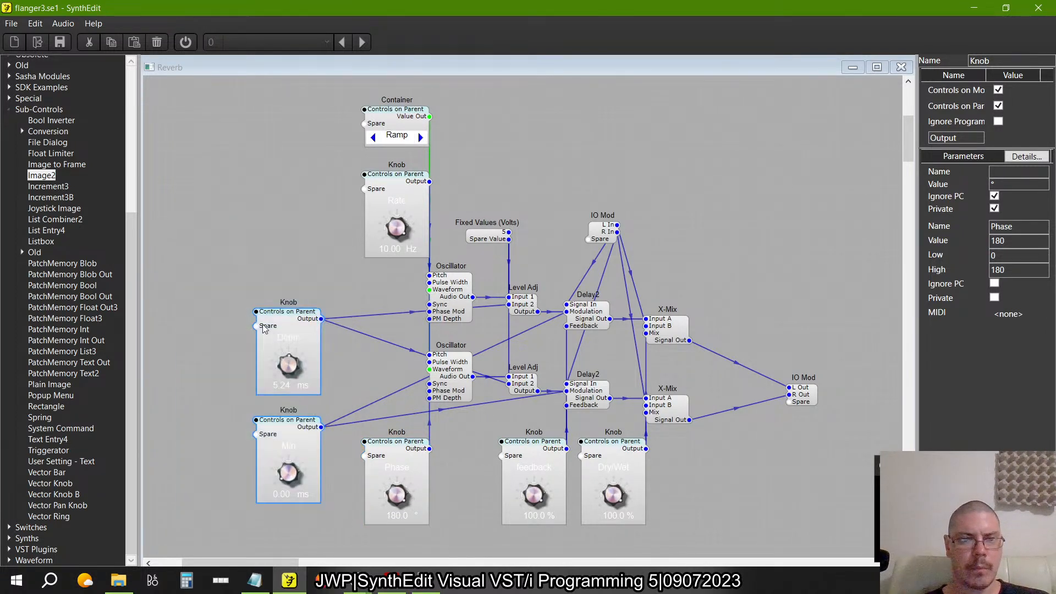
{"action": "left_click", "coordinate": [290, 306]}
{"action": "mouse_move", "coordinate": [290, 306]}
{"action": "left_mouse_down"}
{"action": "mouse_move", "coordinate": [291, 280]}
{"action": "mouse_move", "coordinate": [292, 297]}
{"action": "left_mouse_up"}
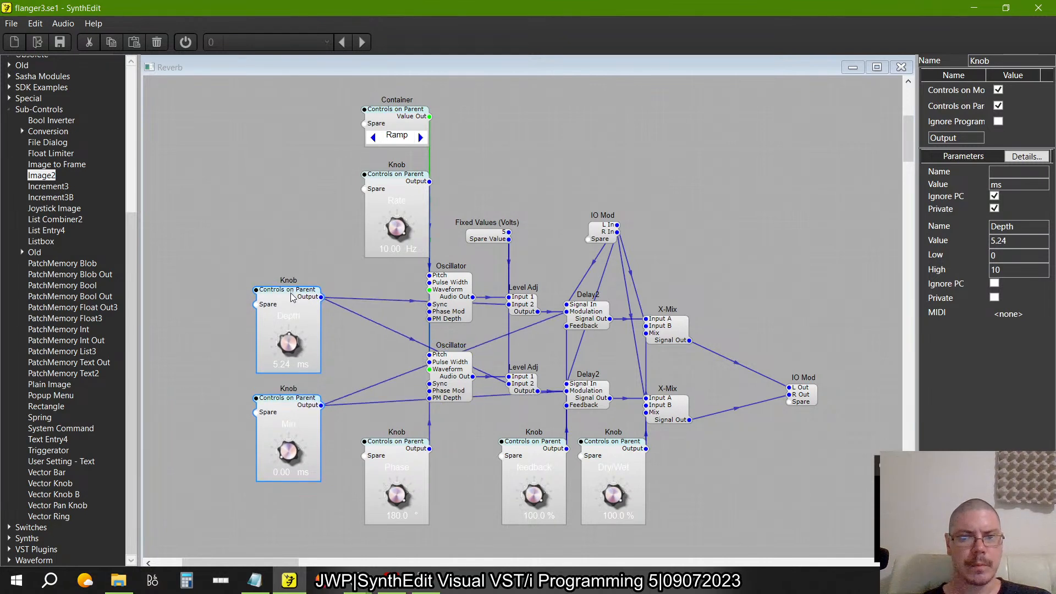
- Open the flanger's panel for editing and move the Depth and Rate knobs to the left part of the blue background
{"action": "left_click", "coordinate": [797, 310]}
{"action": "right_click", "coordinate": [798, 310]}
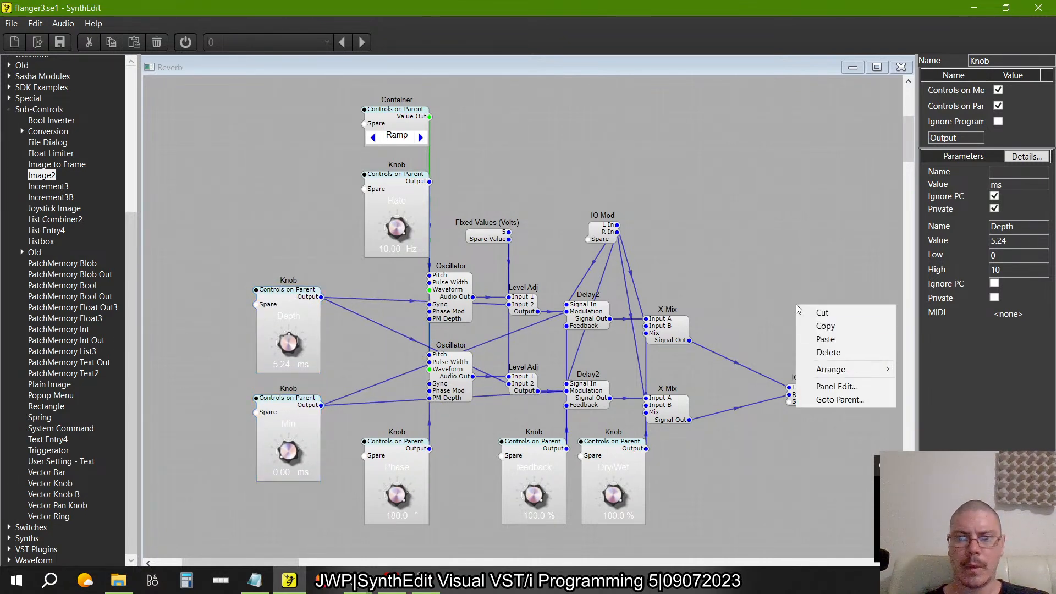
{"action": "left_click", "coordinate": [817, 388]}
{"action": "left_click_drag", "start_coordinate": [419, 122], "coordinate": [280, 135]}
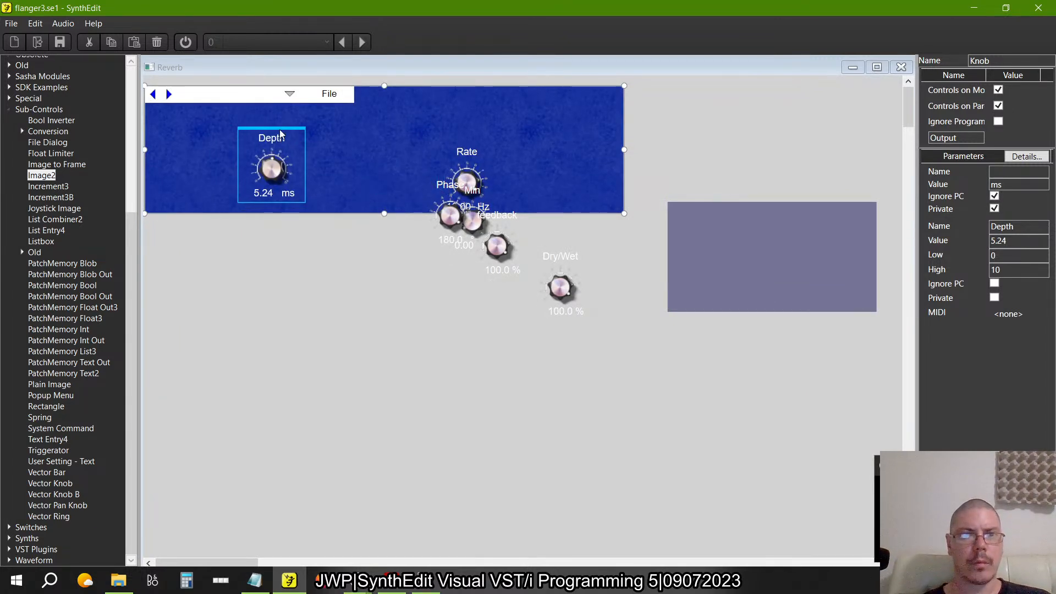
{"action": "left_click", "coordinate": [471, 145]}
{"action": "left_click_drag", "start_coordinate": [470, 145], "coordinate": [187, 103]}
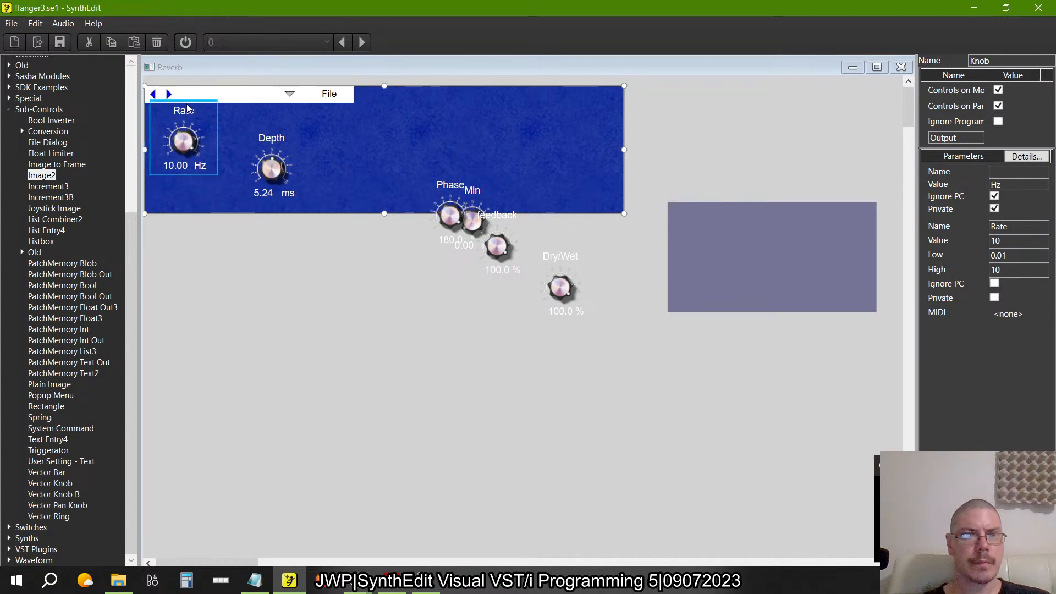
- Position the Rate knob at the panel's left edge just below the preset bar, with the Depth knob beside it at the same height
{"action": "left_click", "coordinate": [283, 137]}
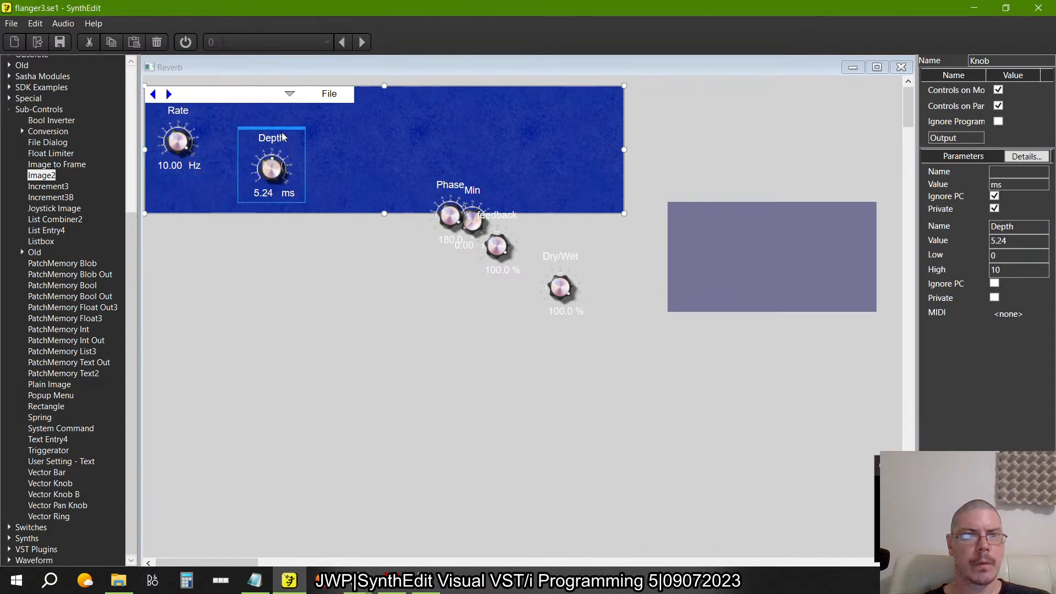
{"action": "left_click", "coordinate": [177, 106]}
{"action": "left_click_drag", "start_coordinate": [177, 101], "coordinate": [178, 103]}
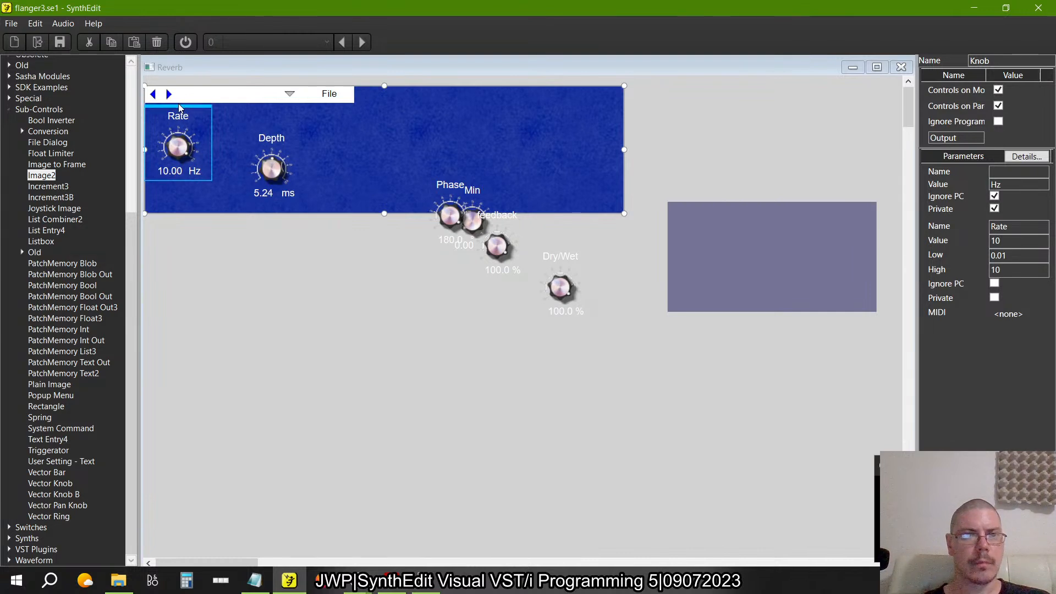
{"action": "left_click", "coordinate": [263, 146]}
{"action": "left_click_drag", "start_coordinate": [273, 126], "coordinate": [244, 109]}
- Switch to flanger4.se1 to check the knob order on its Flanger1 panel, and return to flanger3.se1
{"action": "left_click", "coordinate": [275, 306]}
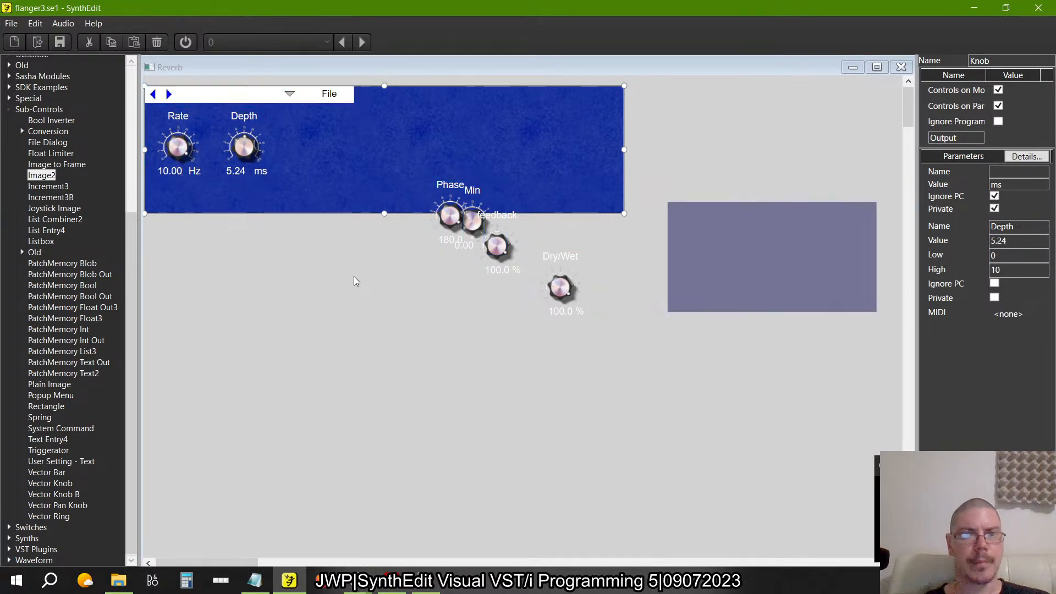
{"action": "key", "text": "alt+Tab"}
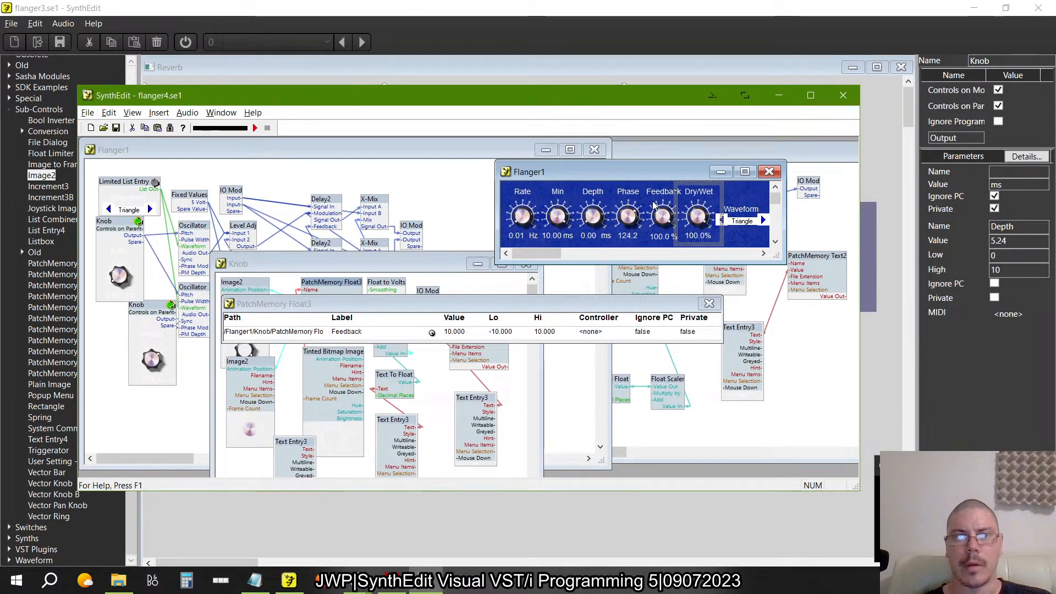
{"action": "key", "text": "alt+Tab"}
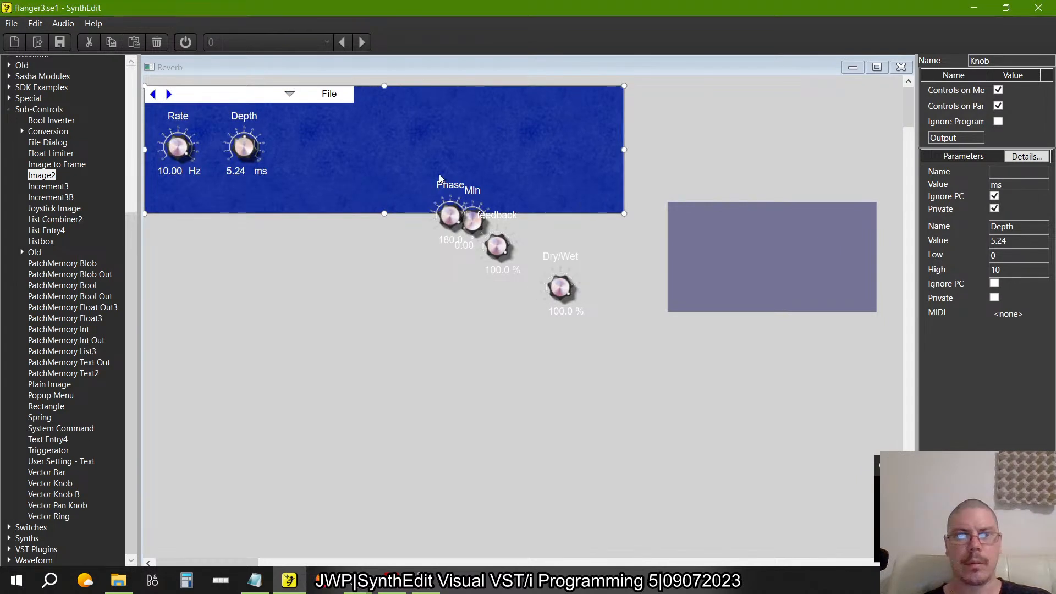
- Place the Min knob between the Rate and Depth knobs in the row below the preset bar, shifting Depth to fit
{"action": "left_click_drag", "start_coordinate": [261, 126], "coordinate": [316, 126]}
{"action": "left_click", "coordinate": [480, 189]}
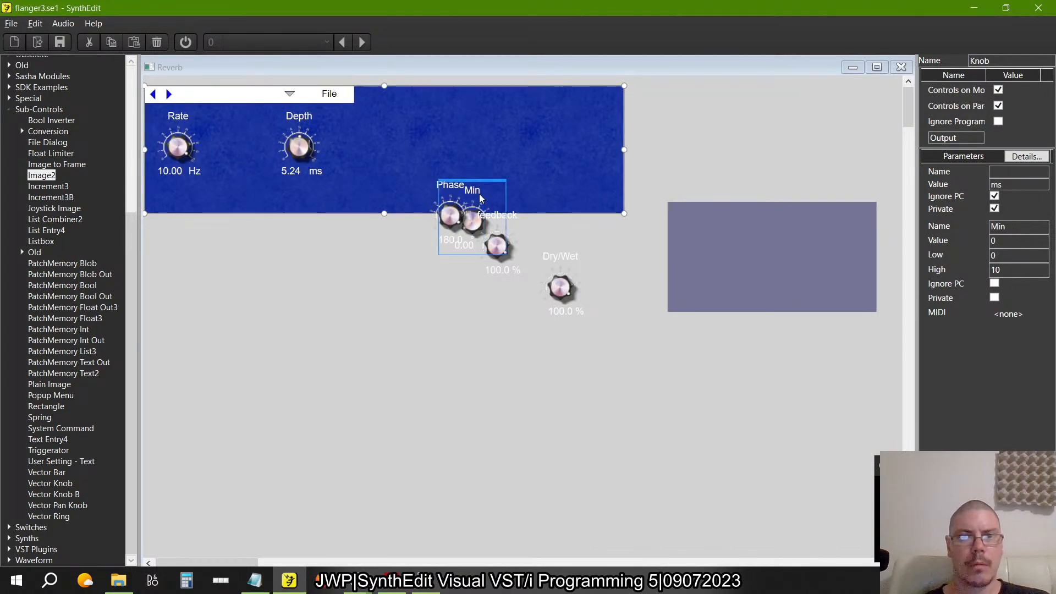
{"action": "left_click_drag", "start_coordinate": [477, 189], "coordinate": [233, 105]}
{"action": "left_click", "coordinate": [302, 107]}
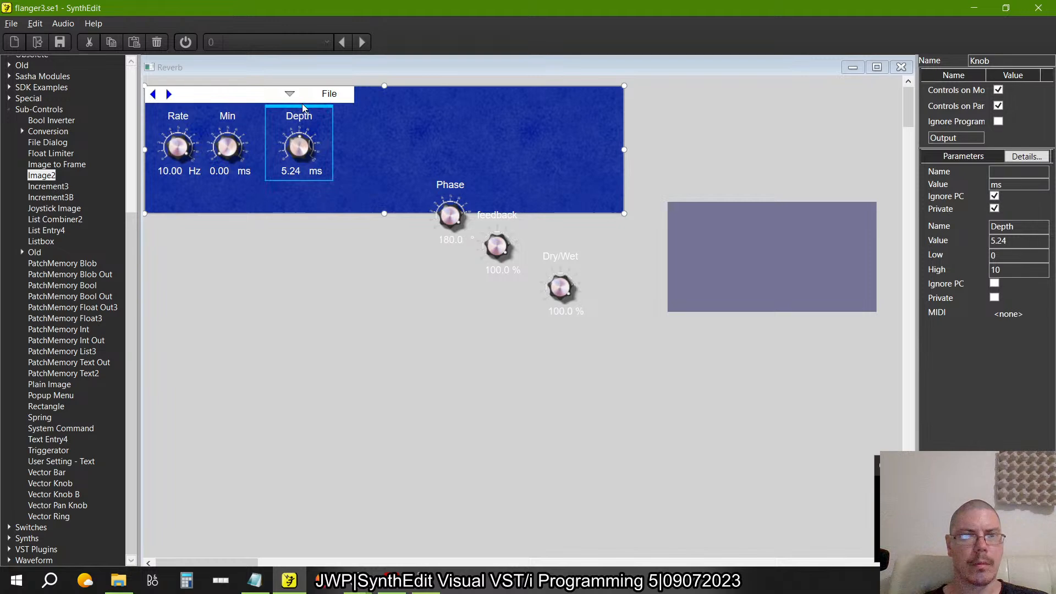
{"action": "left_click_drag", "start_coordinate": [303, 106], "coordinate": [281, 106]}
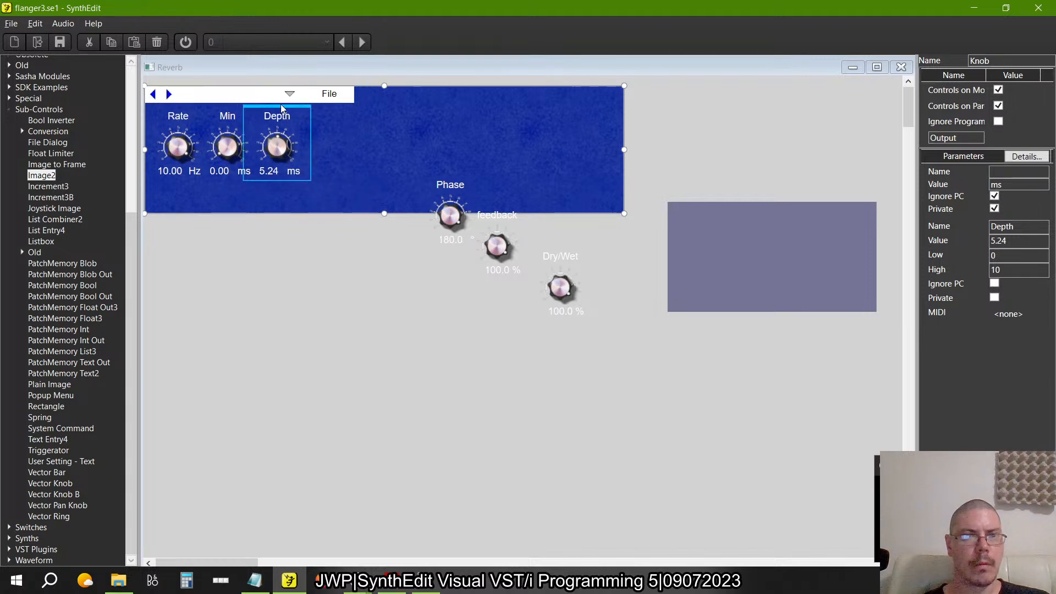
{"action": "left_click", "coordinate": [297, 354]}
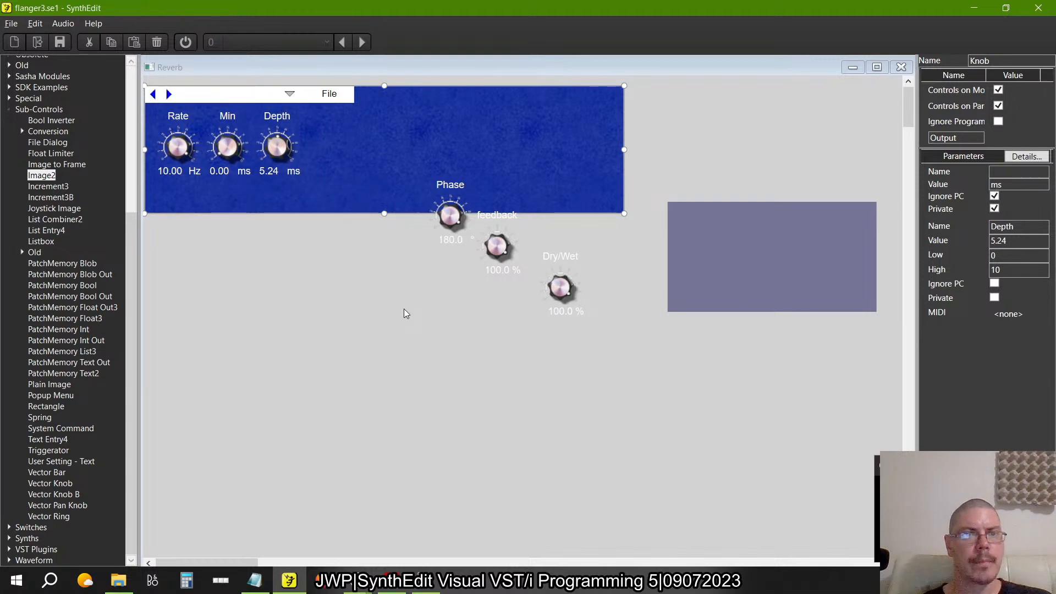
- Compare the knob spacing with flanger4.se1's Flanger1 panel, and move the Min and Depth knobs closer to Rate in flanger3.se1
{"action": "key", "text": "alt+Tab"}
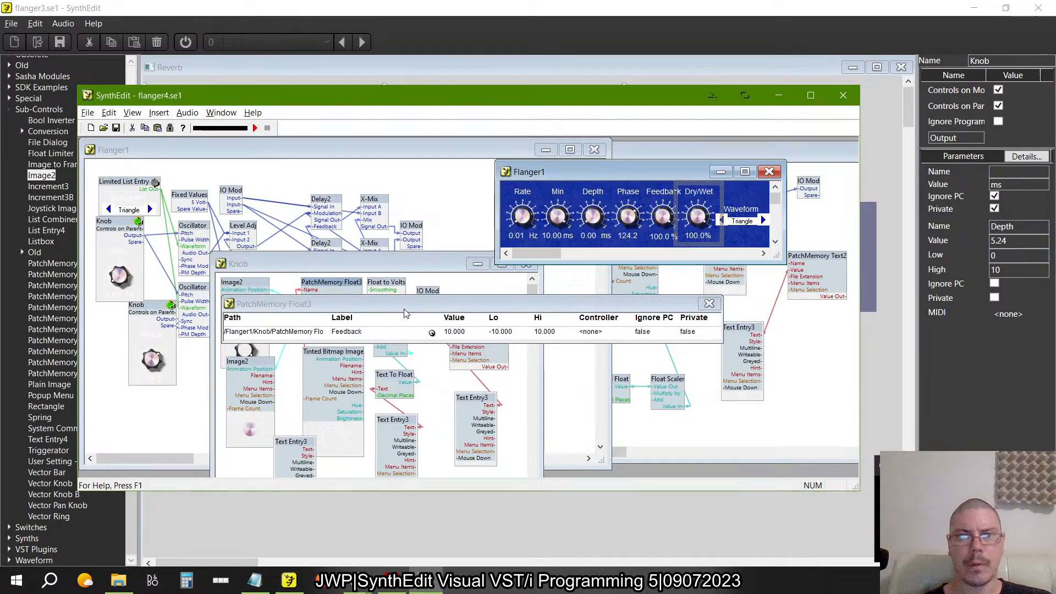
{"action": "key", "text": "alt+Tab"}
{"action": "left_click", "coordinate": [227, 155]}
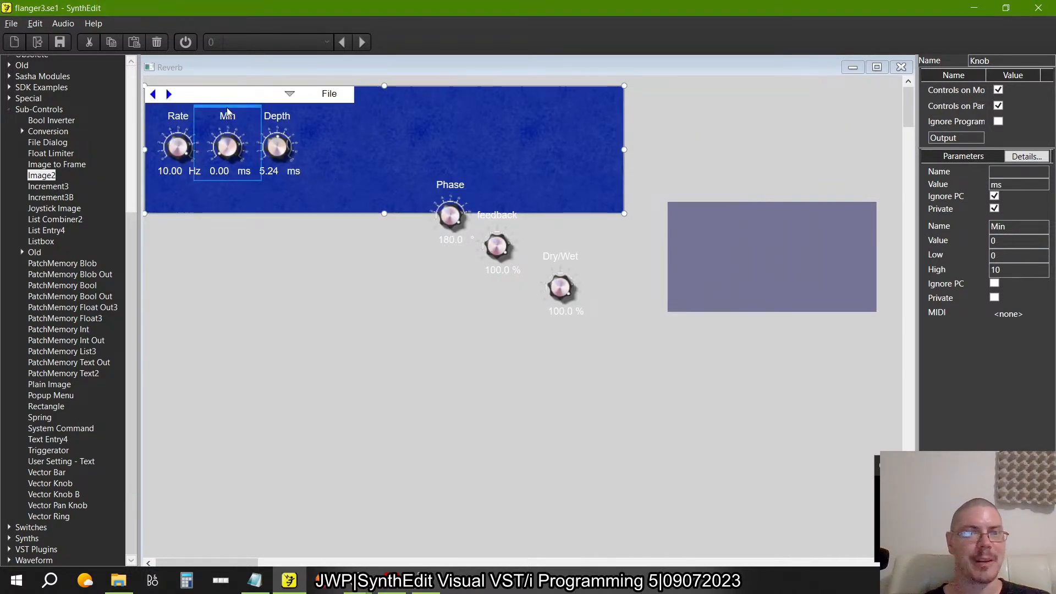
{"action": "left_click_drag", "start_coordinate": [227, 155], "coordinate": [222, 155]}
{"action": "left_click", "coordinate": [275, 150]}
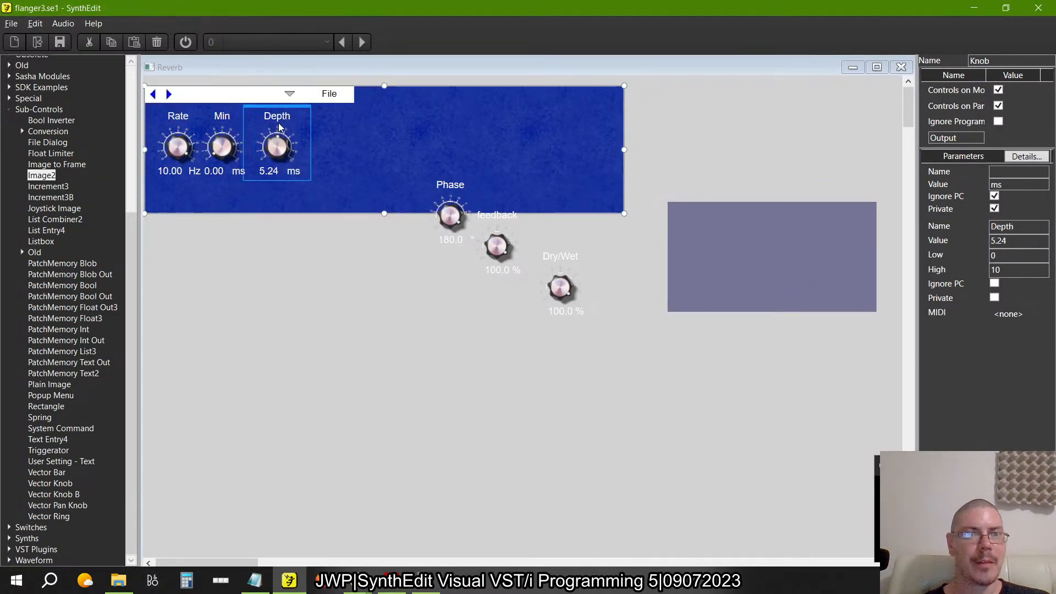
{"action": "left_click_drag", "start_coordinate": [271, 110], "coordinate": [260, 110]}
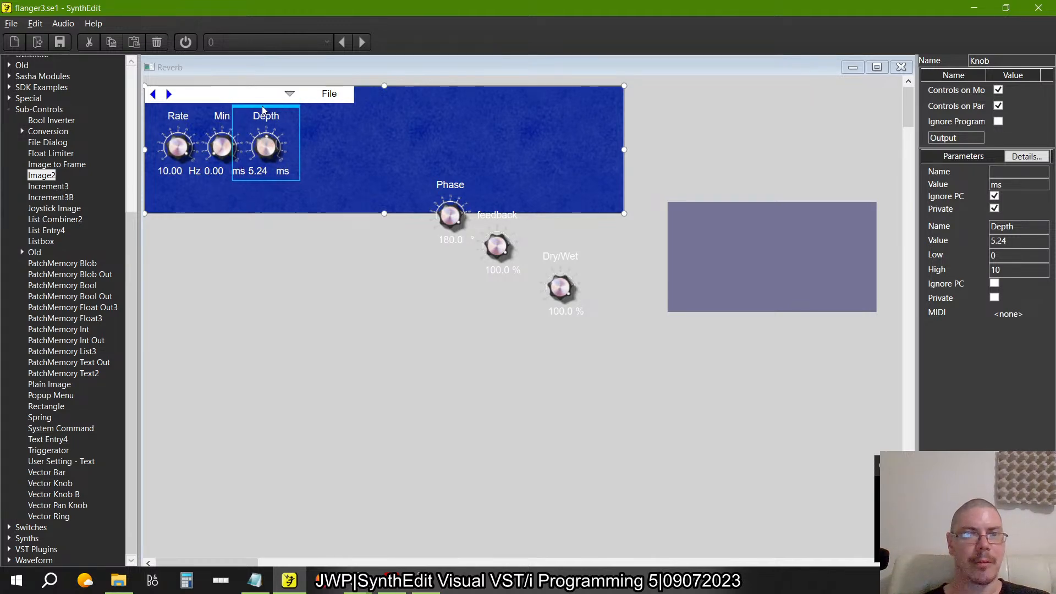
{"action": "left_click", "coordinate": [286, 330]}
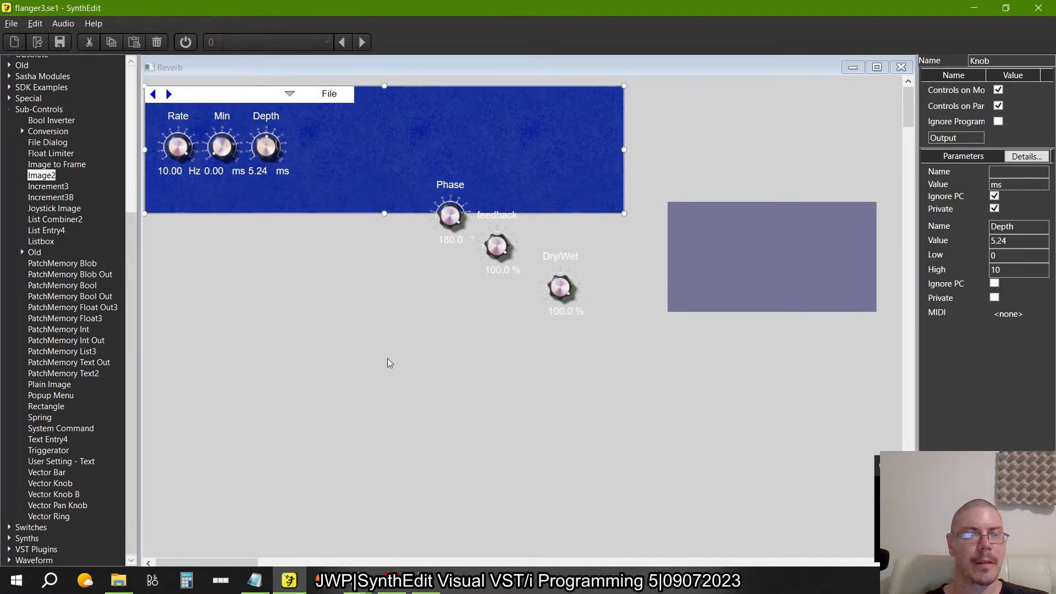
- In flanger4.se1, select the Rate knob, briefly start and stop the audio, and compare the panel's knob layout with flanger3.se1
{"action": "key", "text": "alt+Tab"}
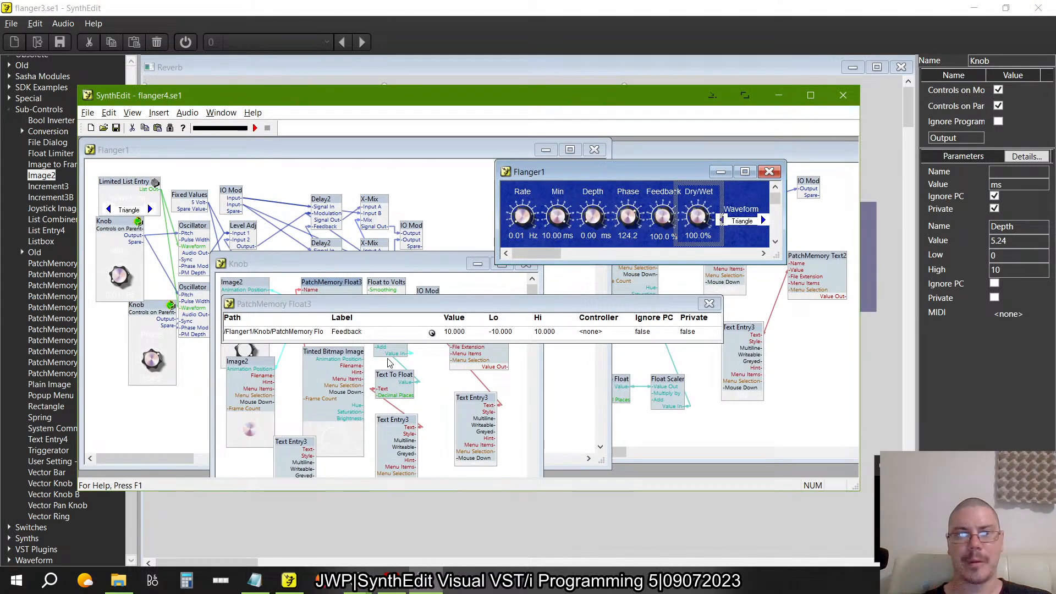
{"action": "key", "text": "alt+Tab"}
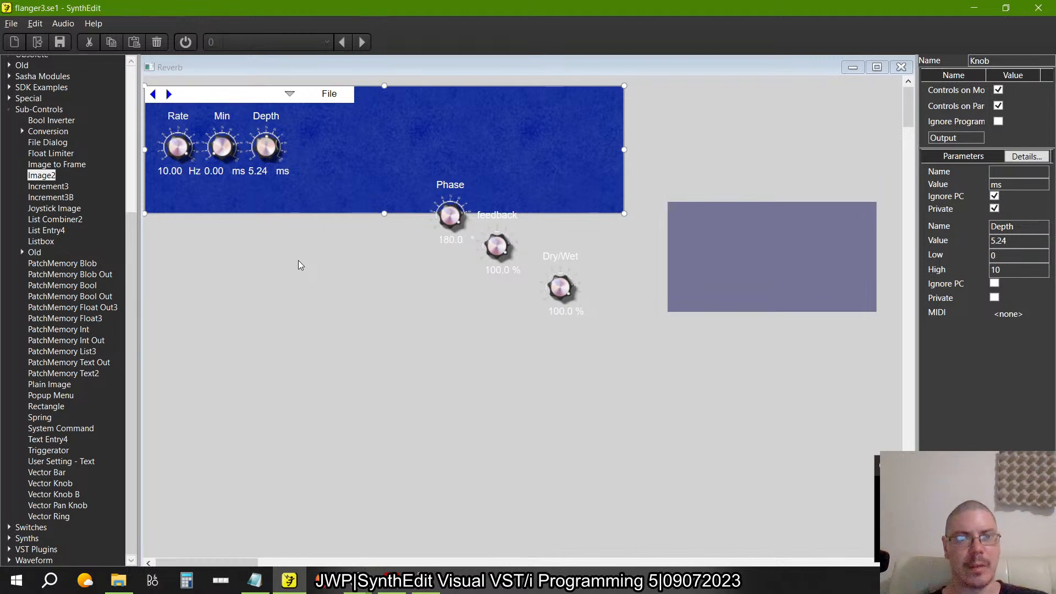
{"action": "key", "text": "alt+Tab"}
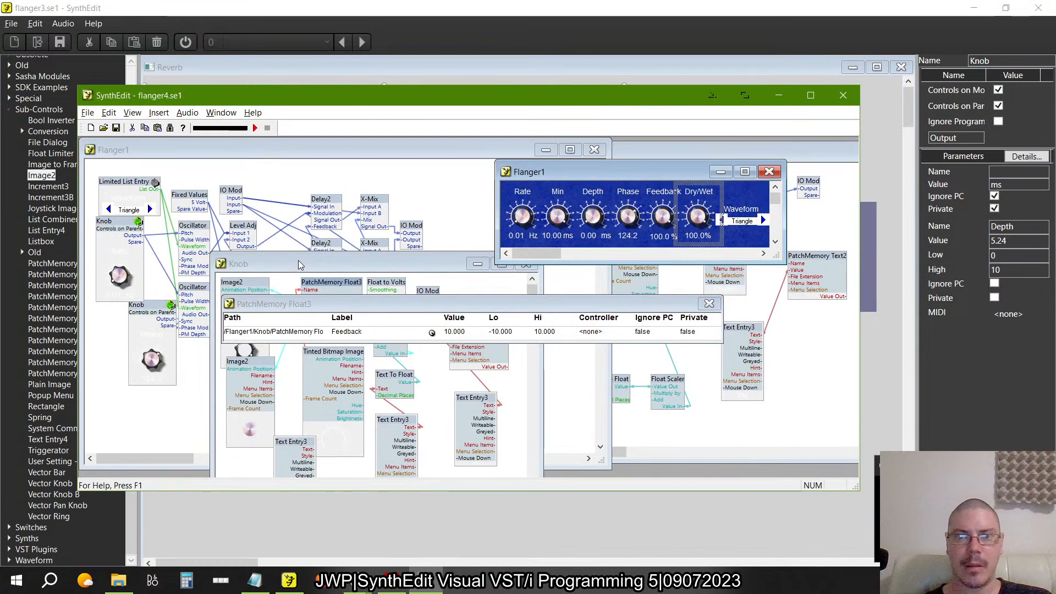
{"action": "left_click", "coordinate": [522, 218]}
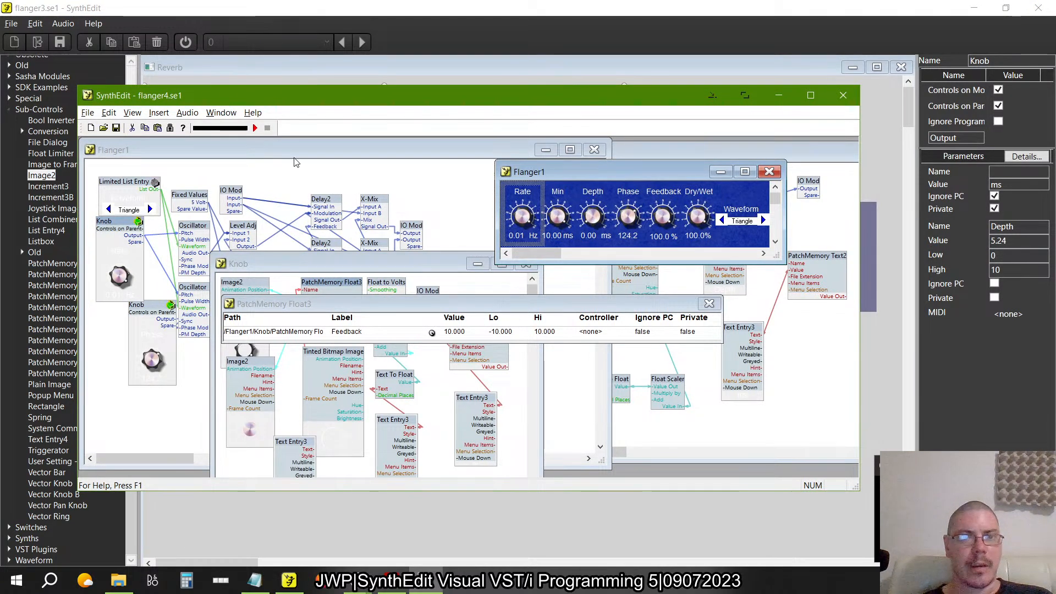
{"action": "left_click", "coordinate": [254, 127]}
{"action": "left_click", "coordinate": [267, 129]}
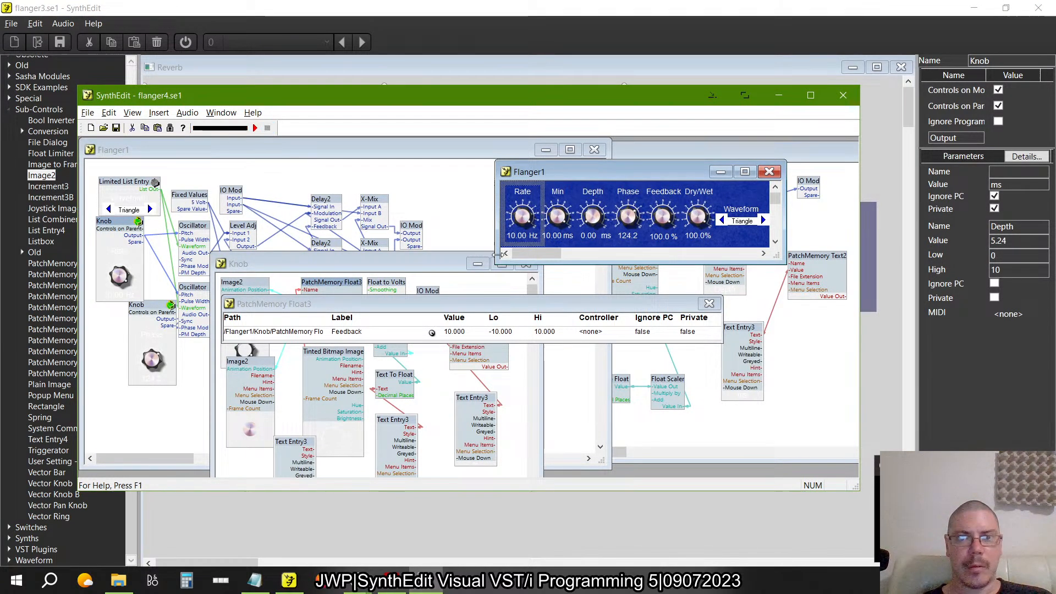
{"action": "key", "text": "alt+Tab"}
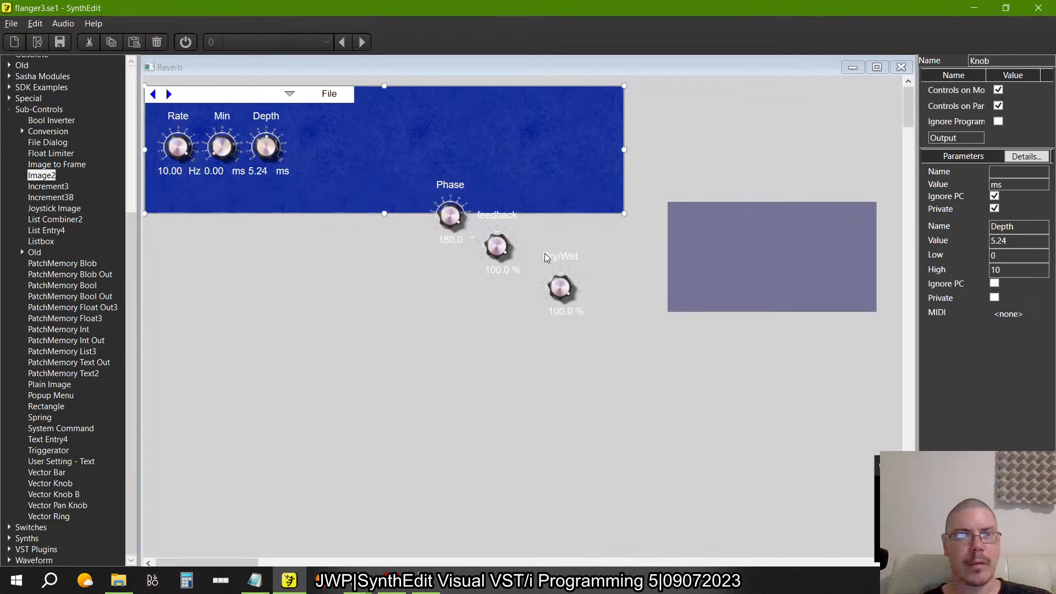
{"action": "key", "text": "alt+Tab"}
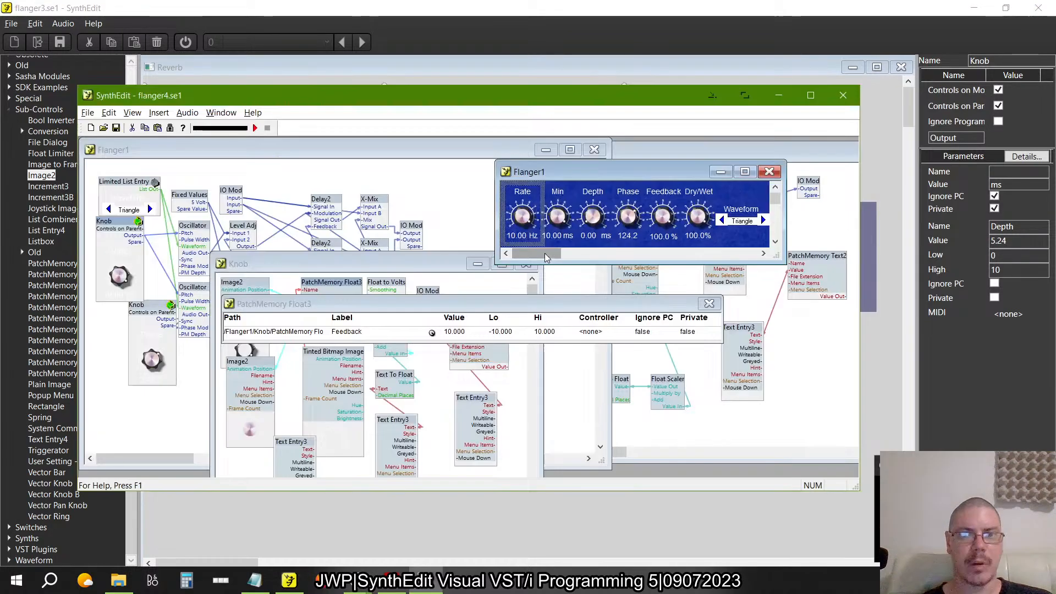
{"action": "key", "text": "alt+Tab"}
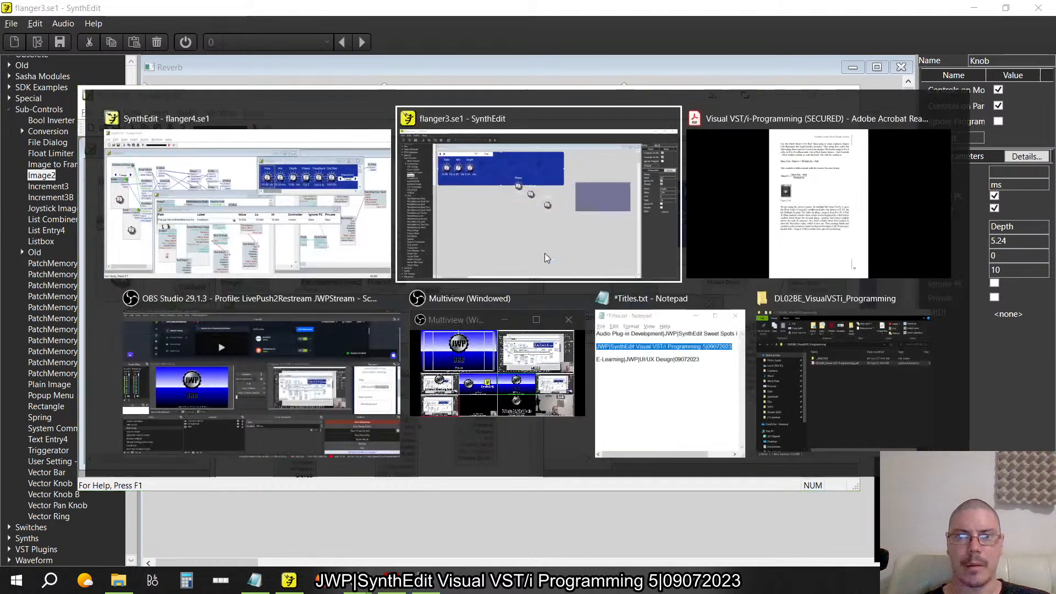
- Move the Phase knob beside Depth and the Feedback knob beside Phase, following the knob order in flanger4.se1
{"action": "left_click", "coordinate": [458, 208]}
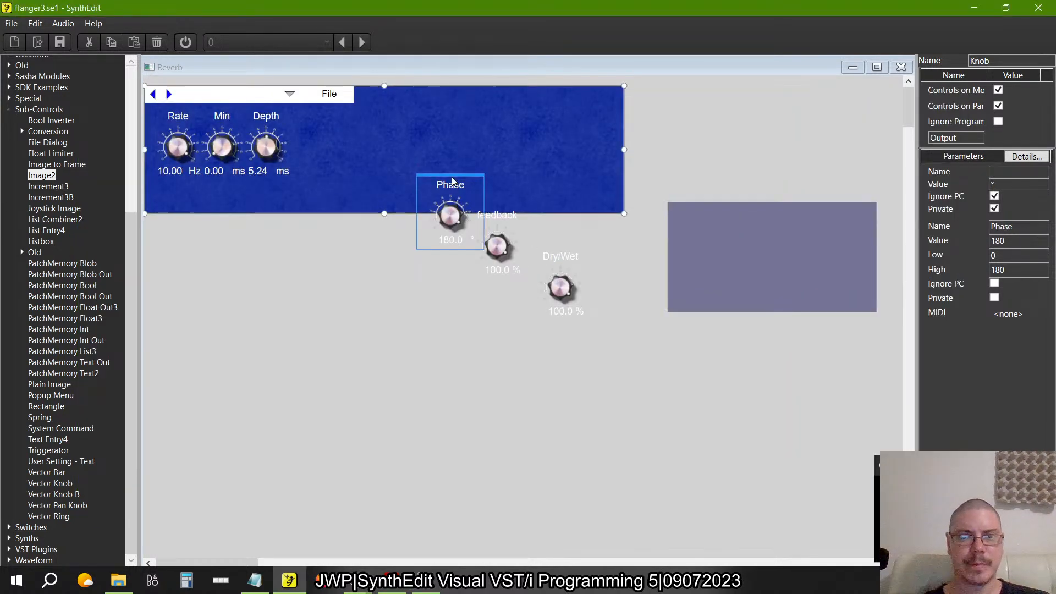
{"action": "left_click_drag", "start_coordinate": [450, 173], "coordinate": [314, 108]}
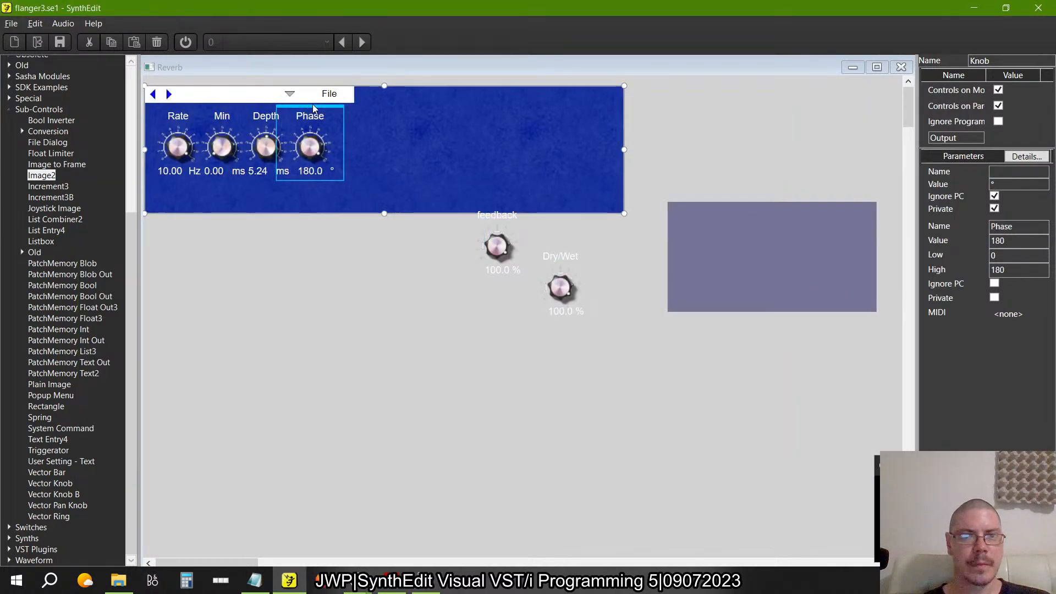
{"action": "key", "text": "alt+Tab"}
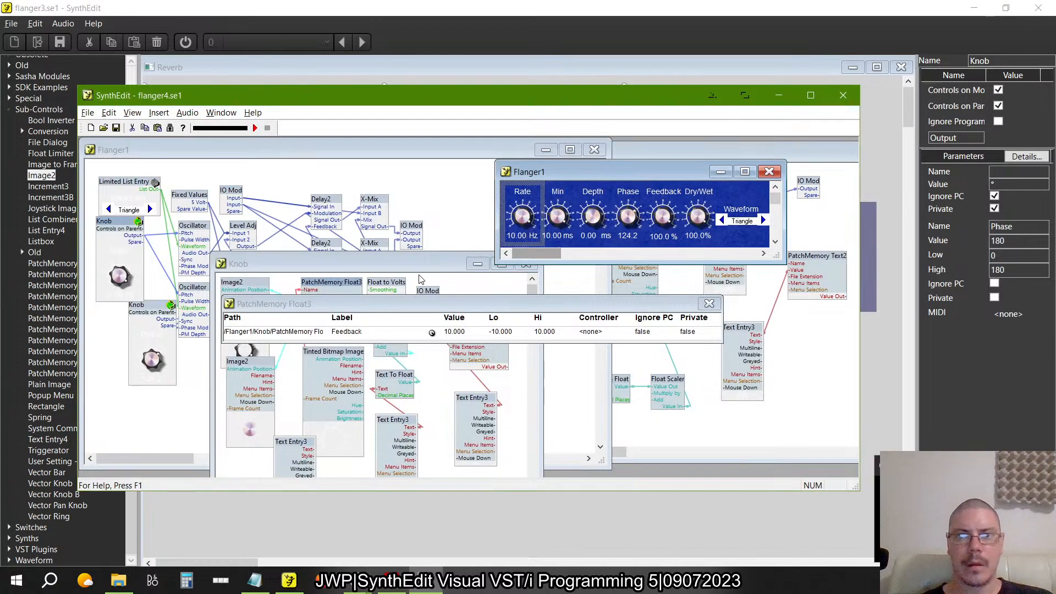
{"action": "key", "text": "alt+Tab"}
{"action": "left_click", "coordinate": [478, 241]}
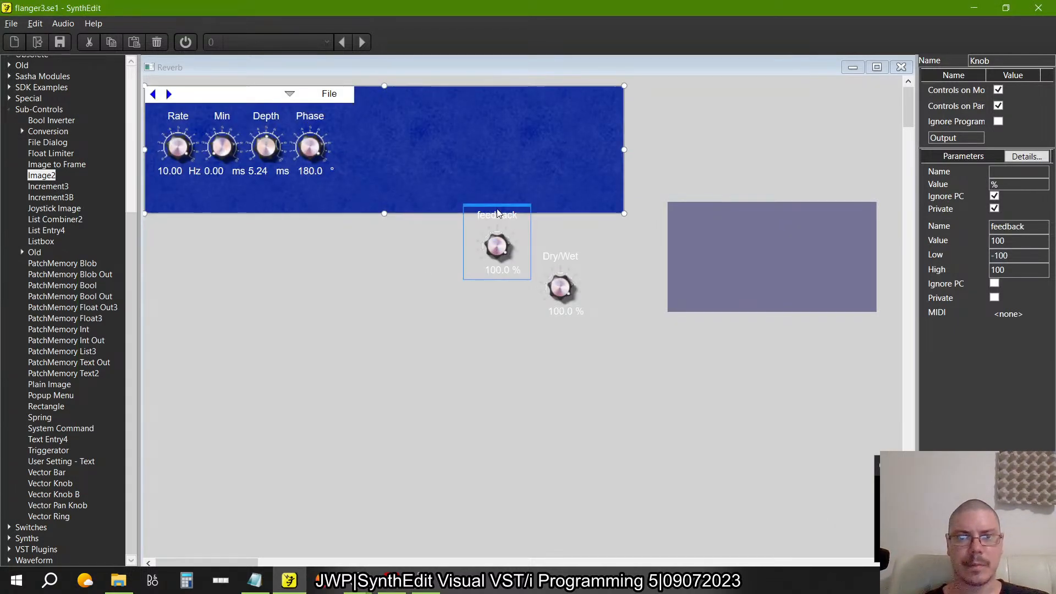
{"action": "left_click_drag", "start_coordinate": [497, 212], "coordinate": [355, 107]}
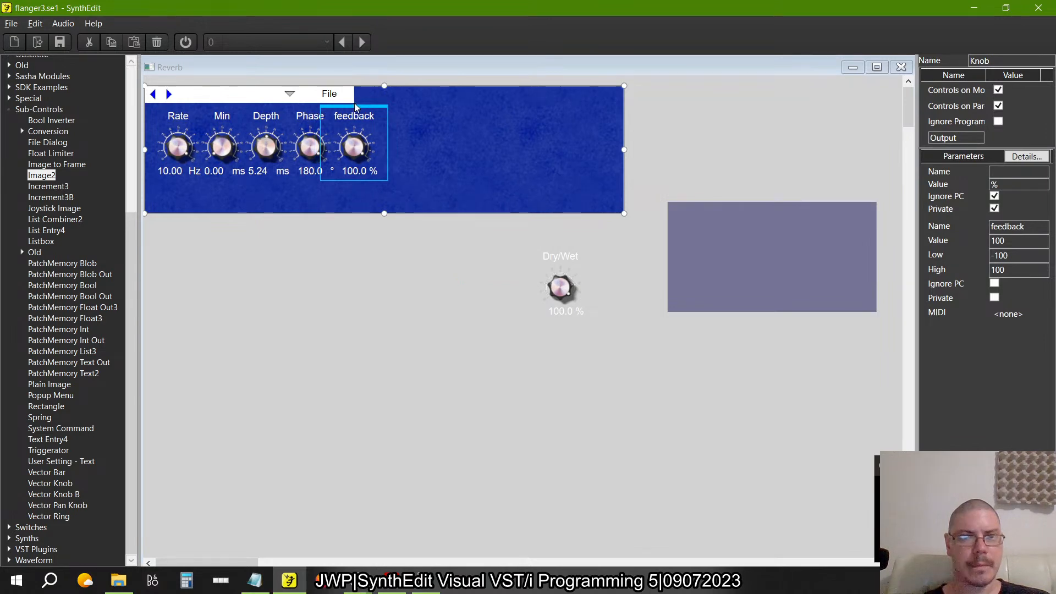
- Move the Dry/Wet knob to the end of the row beside Feedback, checking the layout against flanger4.se1's panel
{"action": "key", "text": "alt+Tab"}
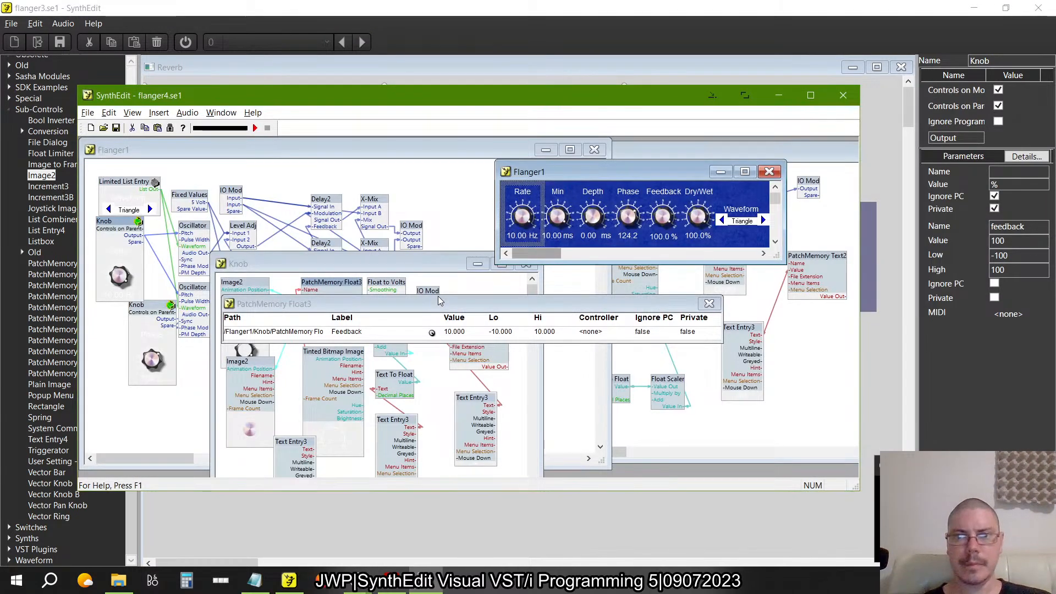
{"action": "key", "text": "alt+Tab"}
{"action": "left_click", "coordinate": [566, 266]}
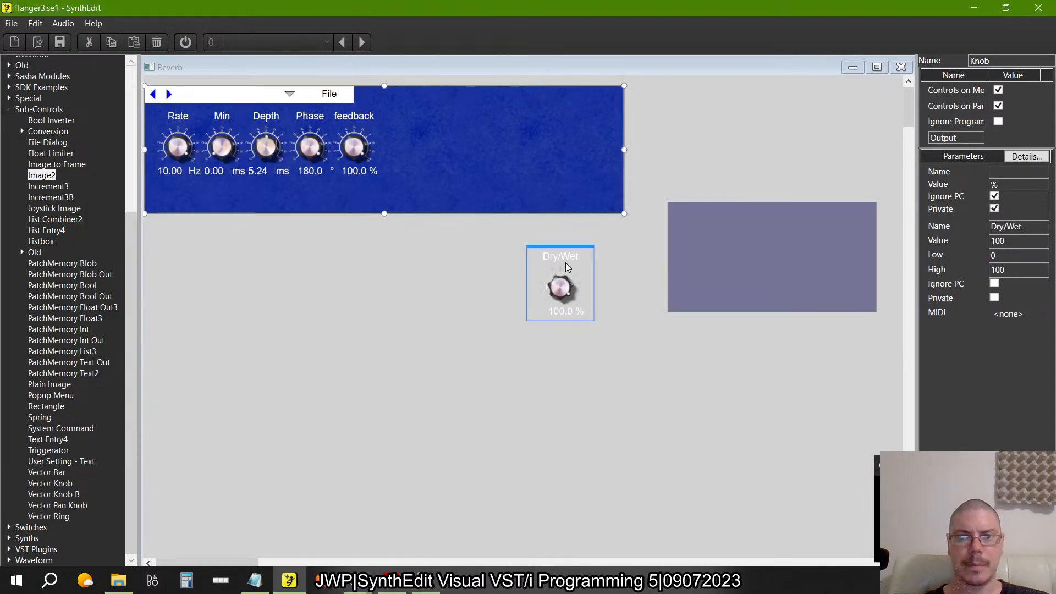
{"action": "left_click_drag", "start_coordinate": [562, 247], "coordinate": [403, 109]}
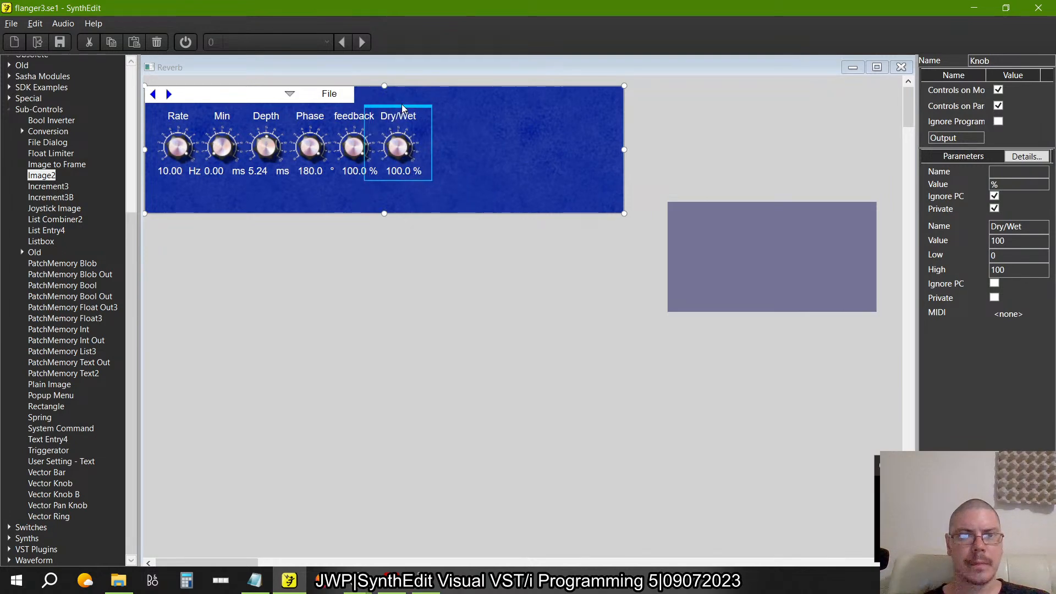
{"action": "key", "text": "alt+Tab"}
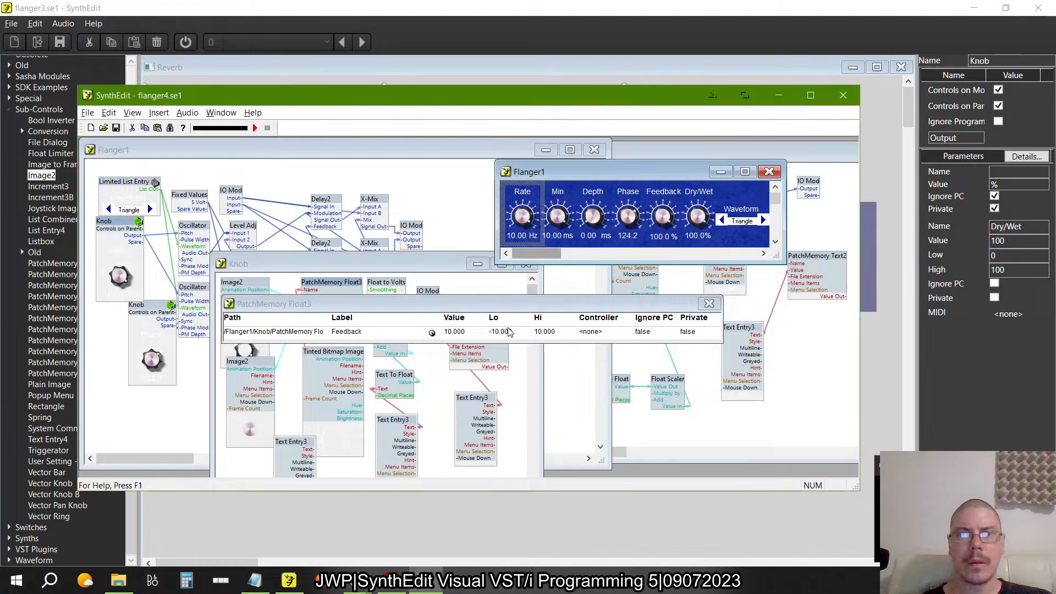
{"action": "key", "text": "alt+Tab"}
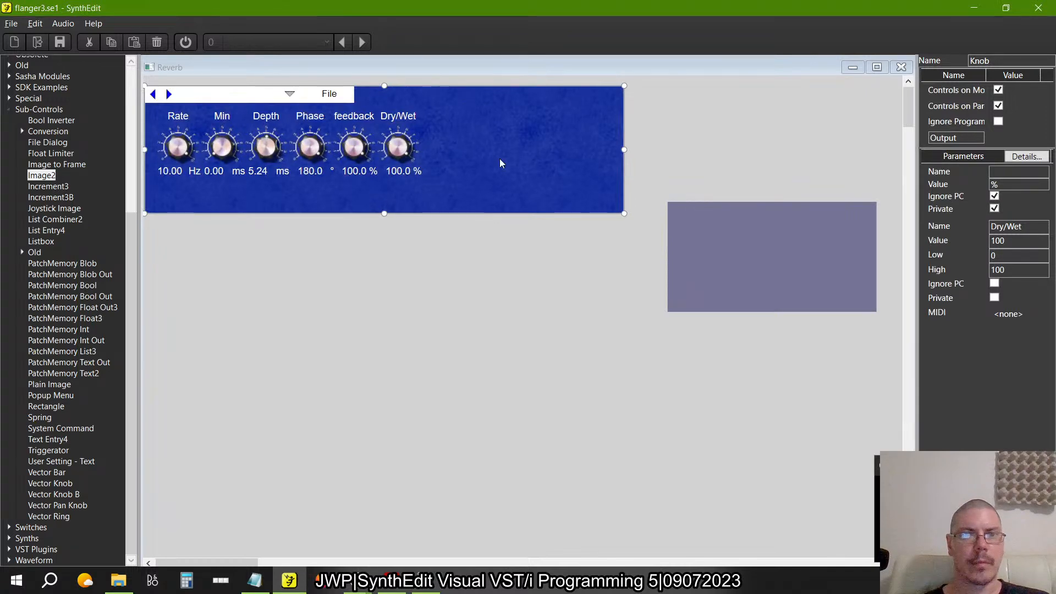
- Close the panel view and enable Controls on Parent for the waveform selector's Container
{"action": "scroll", "coordinate": [500, 158], "scroll_direction": "down", "scroll_amount": 4}
{"action": "scroll", "coordinate": [500, 158], "scroll_direction": "up", "scroll_amount": 4}
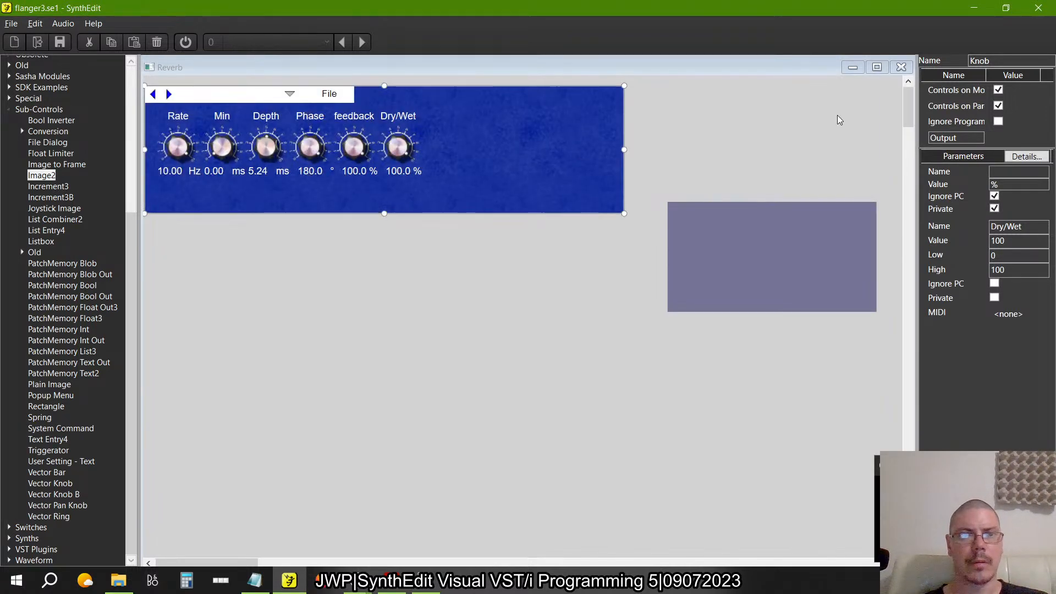
{"action": "left_click", "coordinate": [900, 67]}
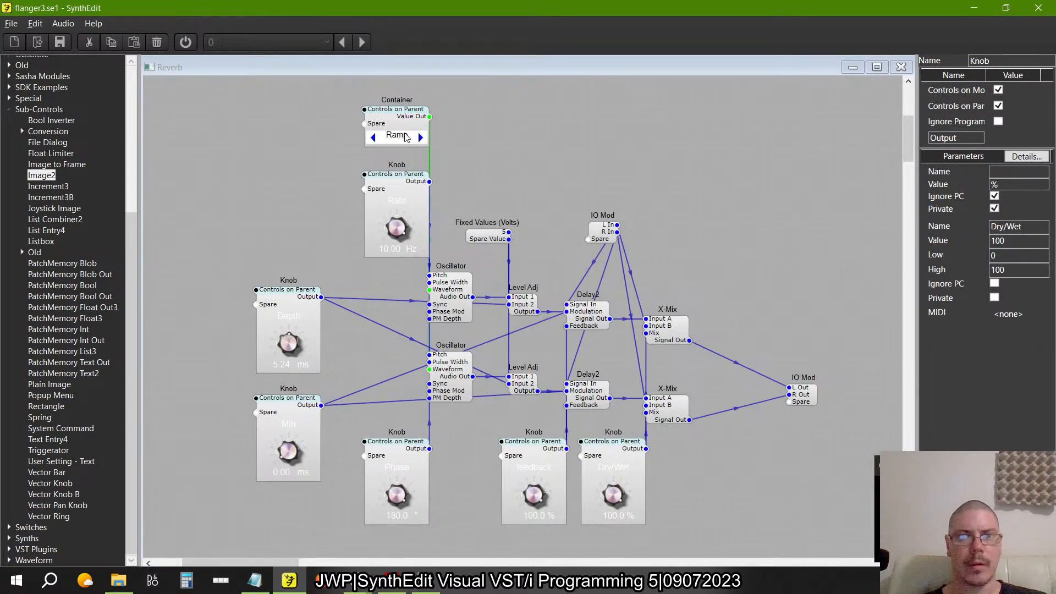
{"action": "left_click", "coordinate": [406, 136]}
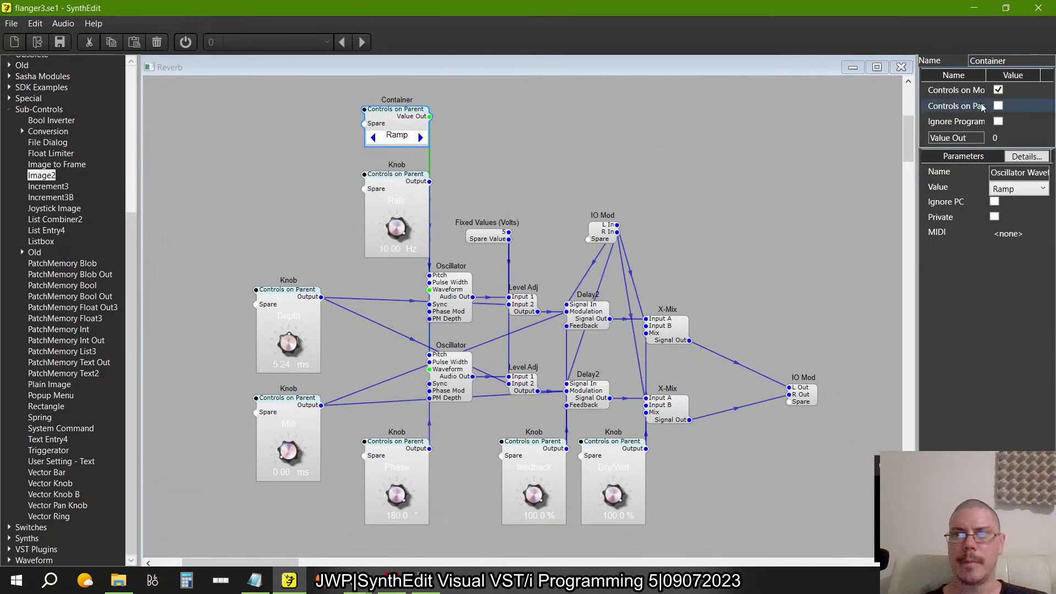
{"action": "left_click", "coordinate": [999, 106]}
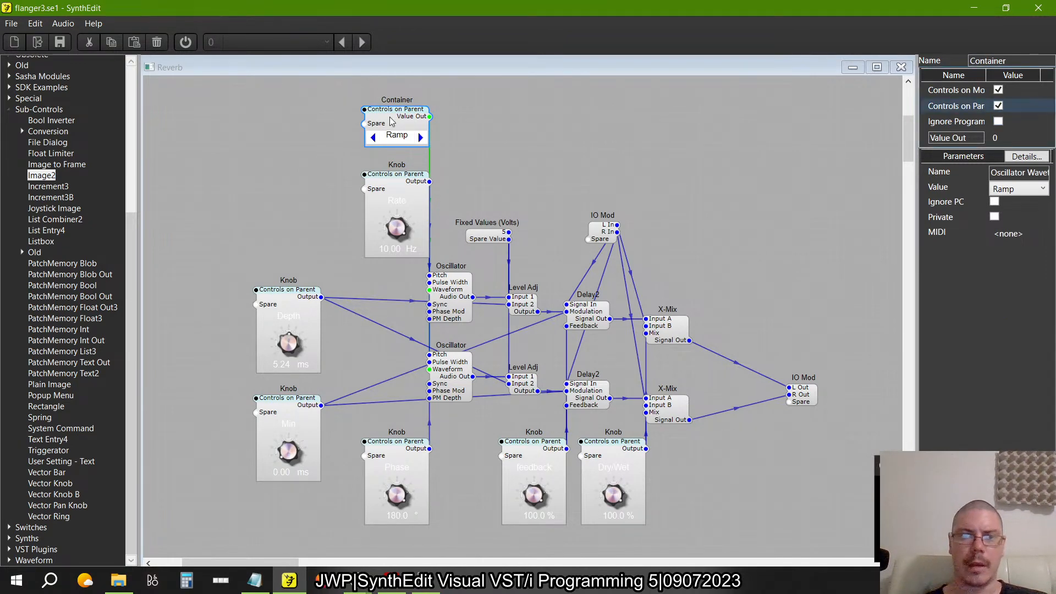
- Check the Waveform label on flanger4.se1's panel and copy the Rate knob in flanger3.se1
{"action": "left_click", "coordinate": [400, 179]}
{"action": "key", "text": "alt+Tab"}
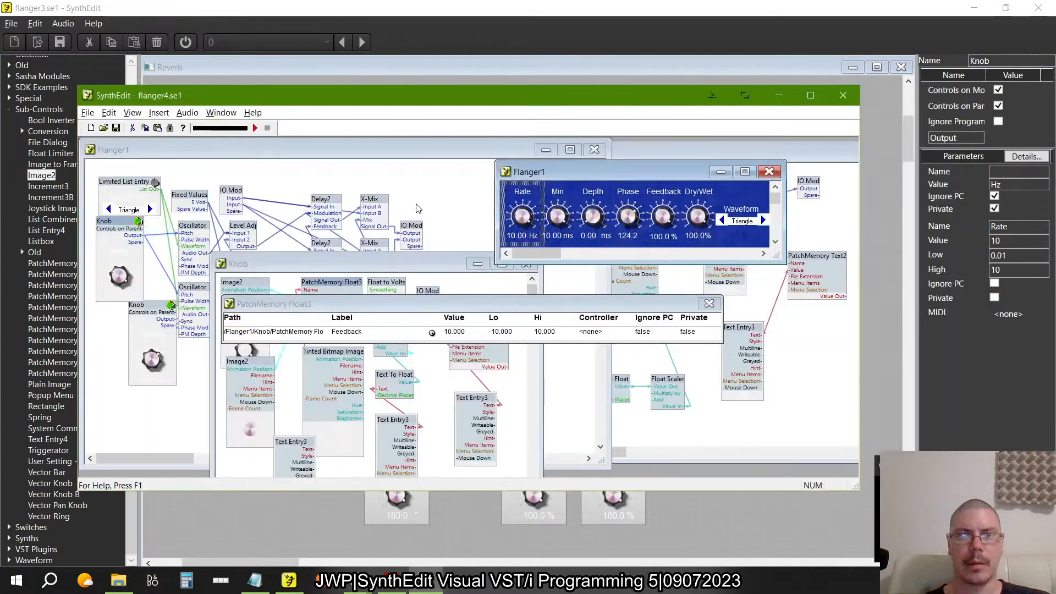
{"action": "key", "text": "alt+Tab"}
{"action": "right_click", "coordinate": [410, 205]}
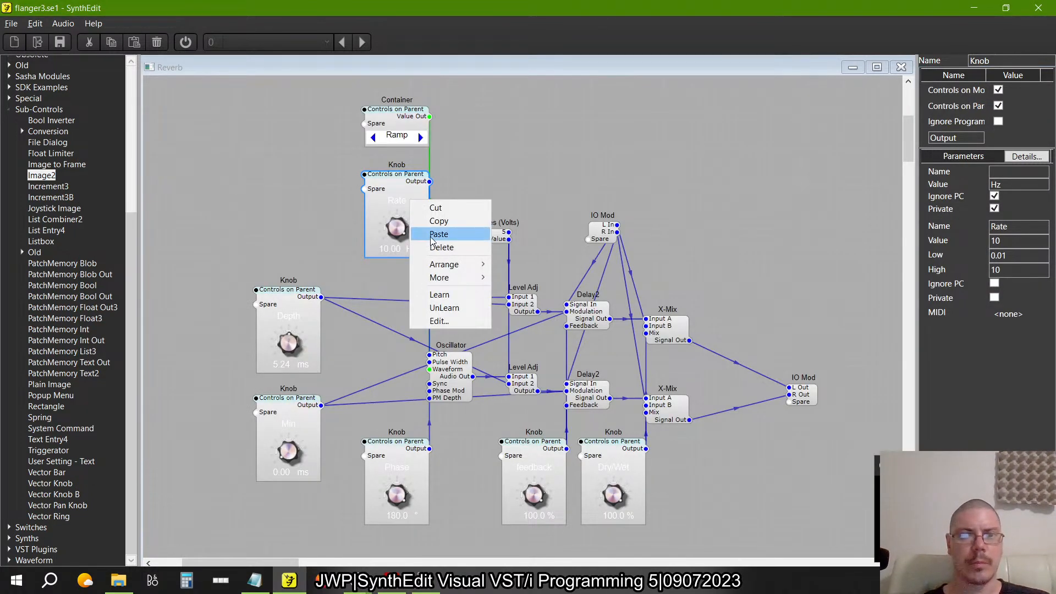
{"action": "left_click", "coordinate": [431, 227]}
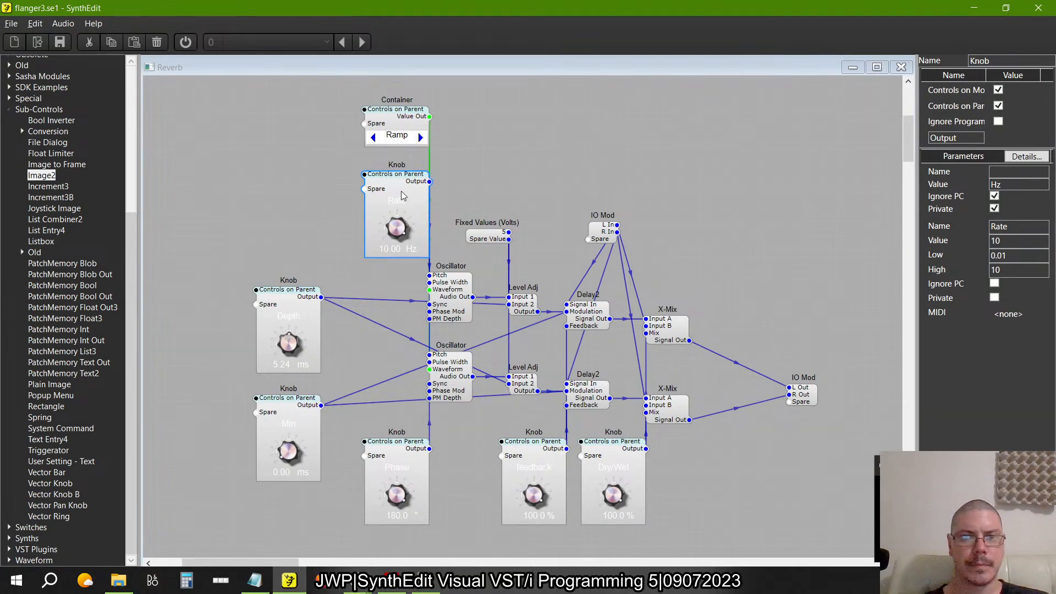
- Copy the Text Entry4 name label from inside the Rate knob and close the knob's structure
{"action": "double_click", "coordinate": [401, 191]}
{"action": "right_click", "coordinate": [400, 132]}
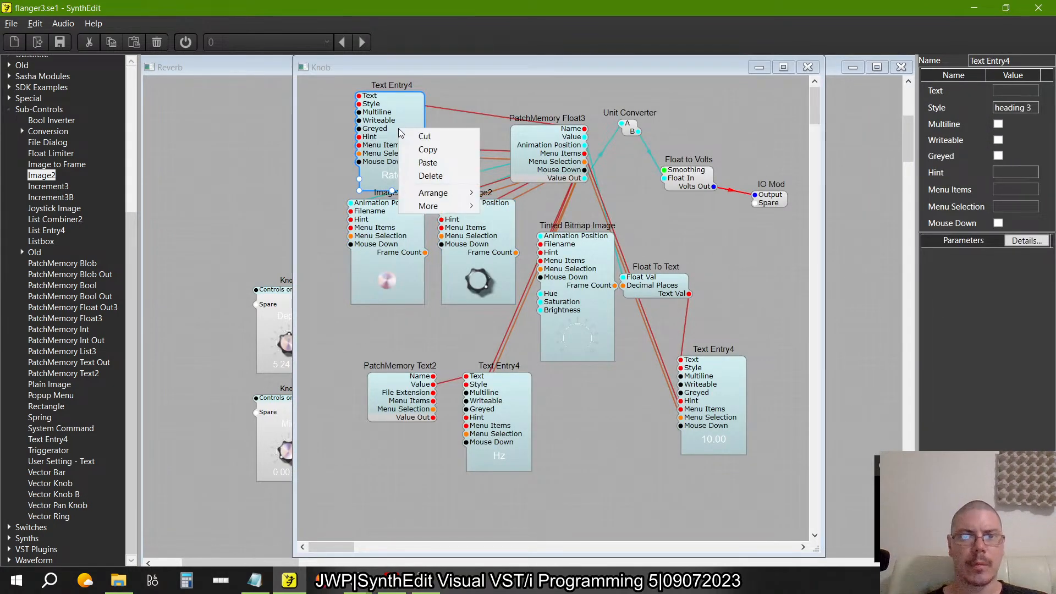
{"action": "left_click", "coordinate": [428, 149]}
{"action": "left_click", "coordinate": [807, 67]}
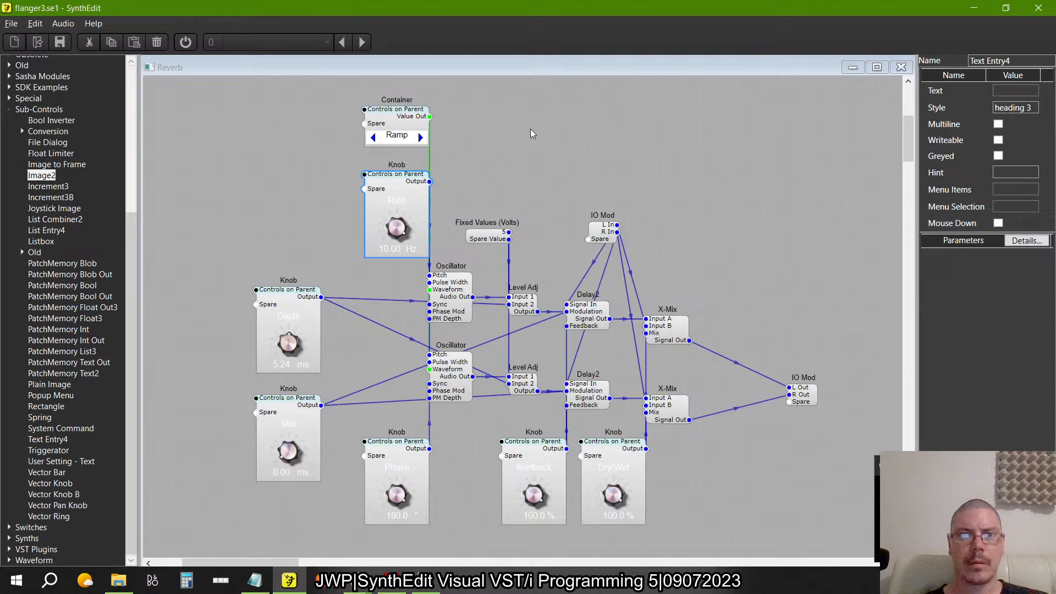
- Paste the Text Entry4 into the waveform selector's Container, place it above List to Text, and wire PatchMemory List3's Name to its Text
{"action": "double_click", "coordinate": [406, 117]}
{"action": "right_click", "coordinate": [412, 149]}
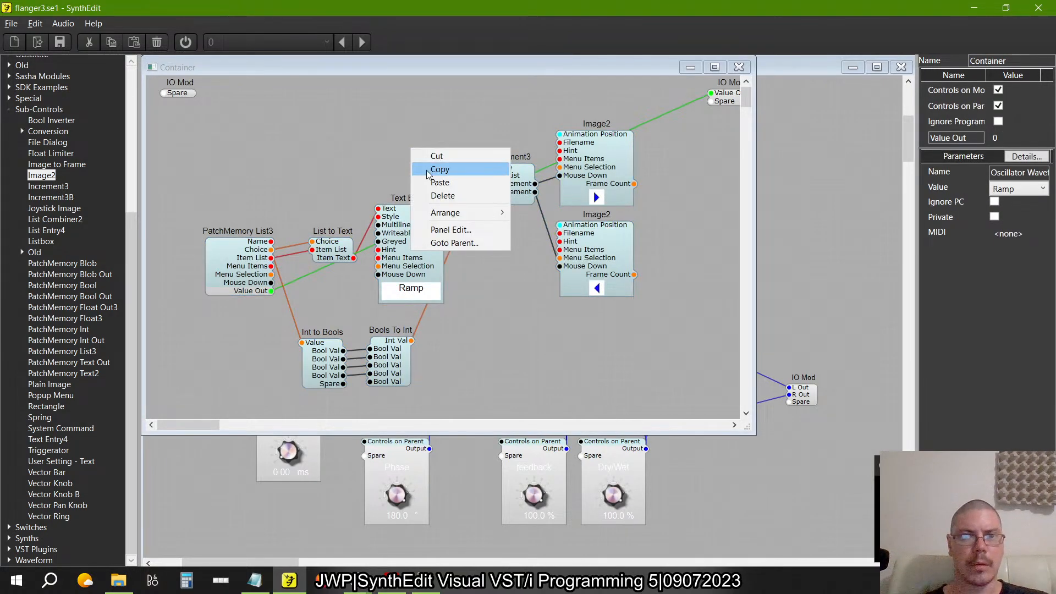
{"action": "left_click", "coordinate": [440, 182]}
{"action": "left_click_drag", "start_coordinate": [461, 168], "coordinate": [354, 104]}
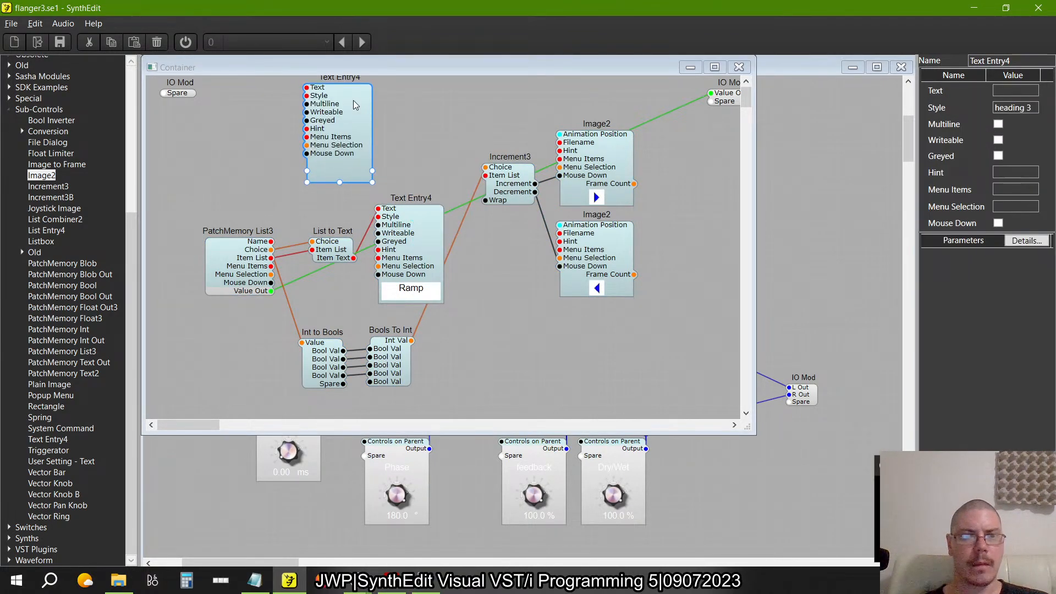
{"action": "left_click_drag", "start_coordinate": [271, 241], "coordinate": [307, 87]}
{"action": "left_click", "coordinate": [341, 126]}
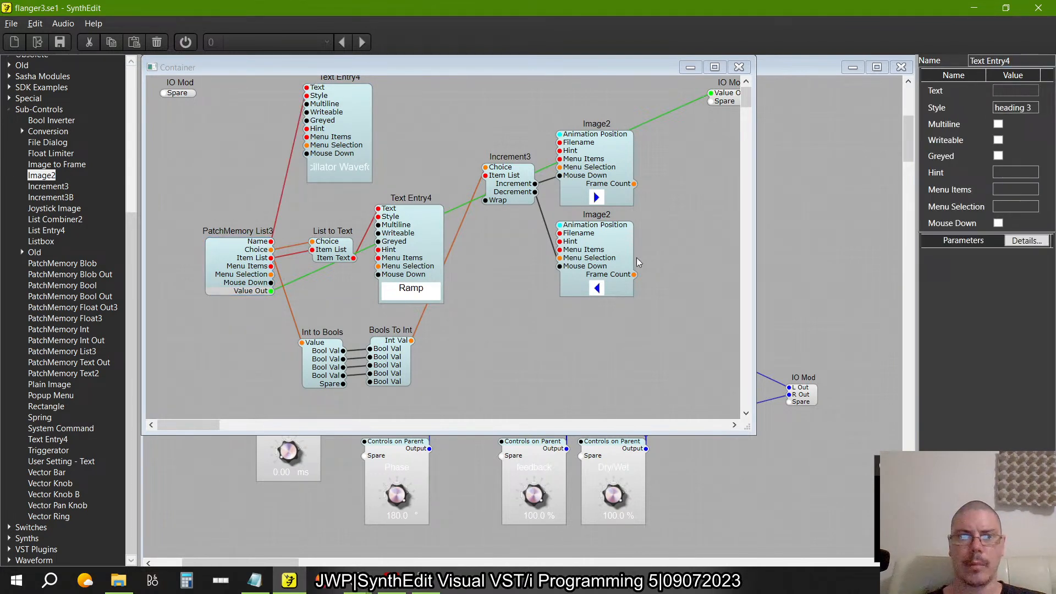
- Rename the PatchMemory List3 parameter to Waveform
{"action": "left_click", "coordinate": [236, 257]}
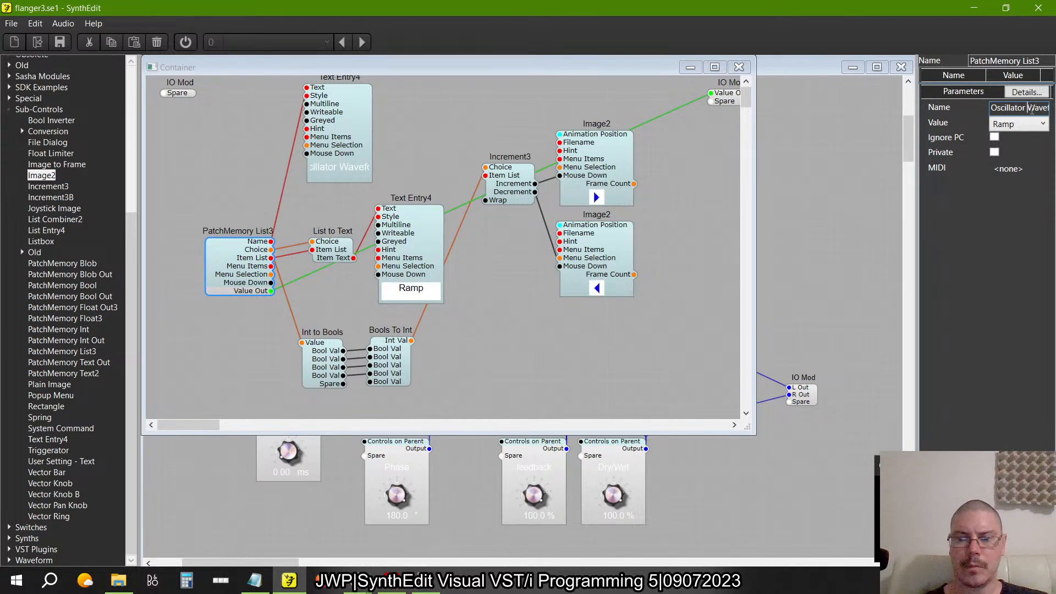
{"action": "key", "text": "shift+Home"}
{"action": "key", "text": "BackSpace"}
{"action": "key", "text": "Tab"}
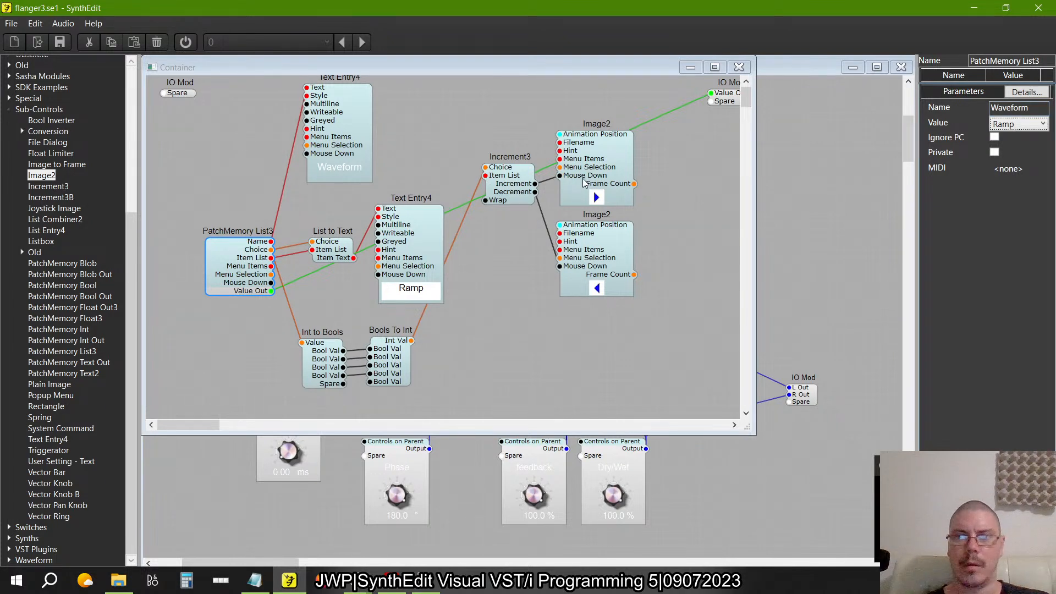
- Open the waveform selector Container's panel for editing
{"action": "left_click", "coordinate": [177, 93]}
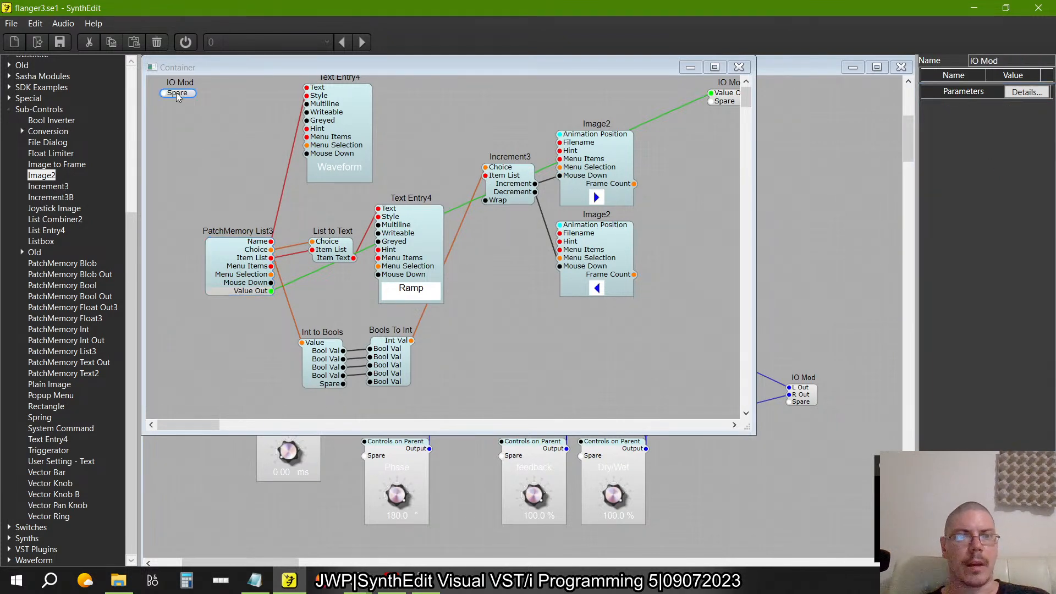
{"action": "left_click", "coordinate": [261, 283]}
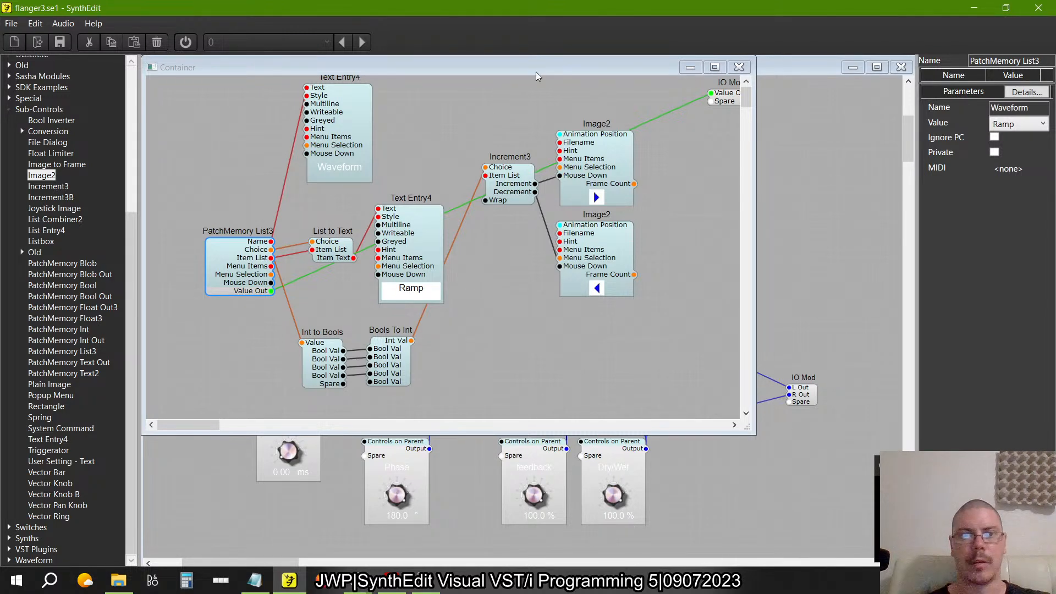
{"action": "right_click", "coordinate": [422, 131]}
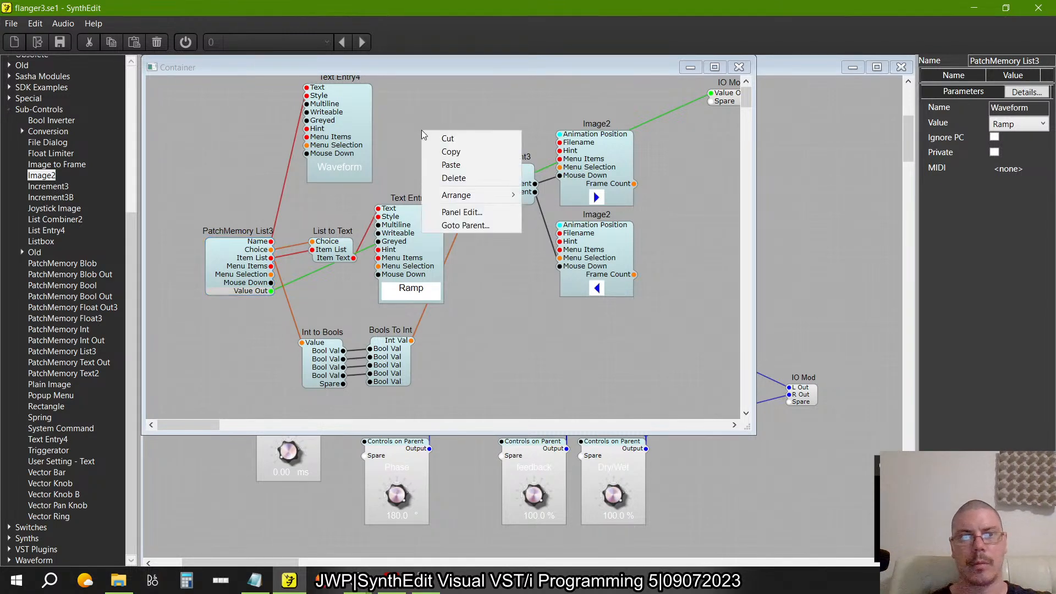
- In the Waveform container's panel view, move the Waveform label to the upper-left corner and place the arrow selector centred directly beneath it
{"action": "left_click", "coordinate": [465, 208]}
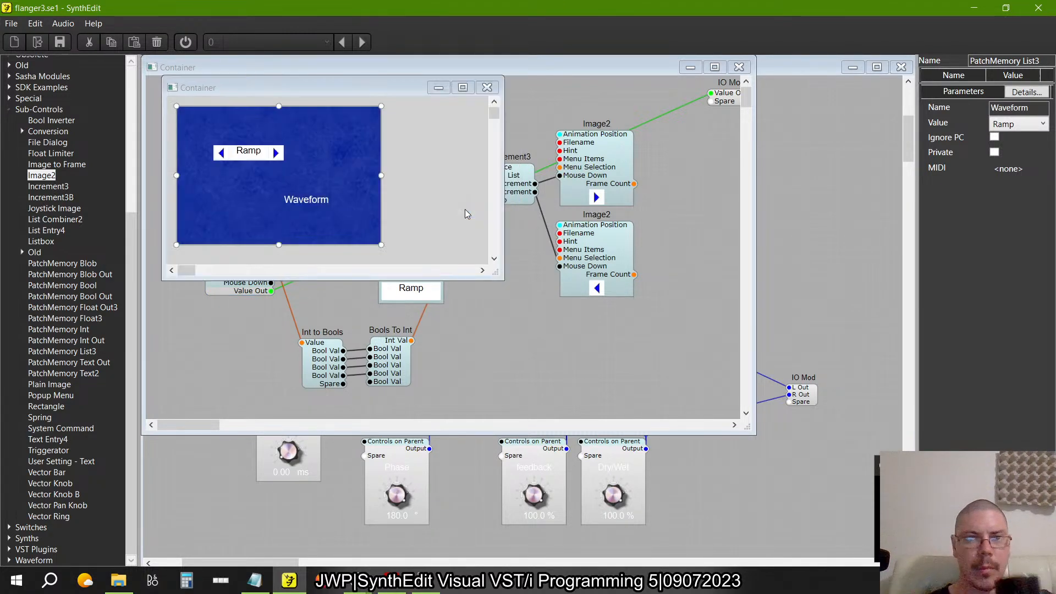
{"action": "left_click", "coordinate": [312, 206]}
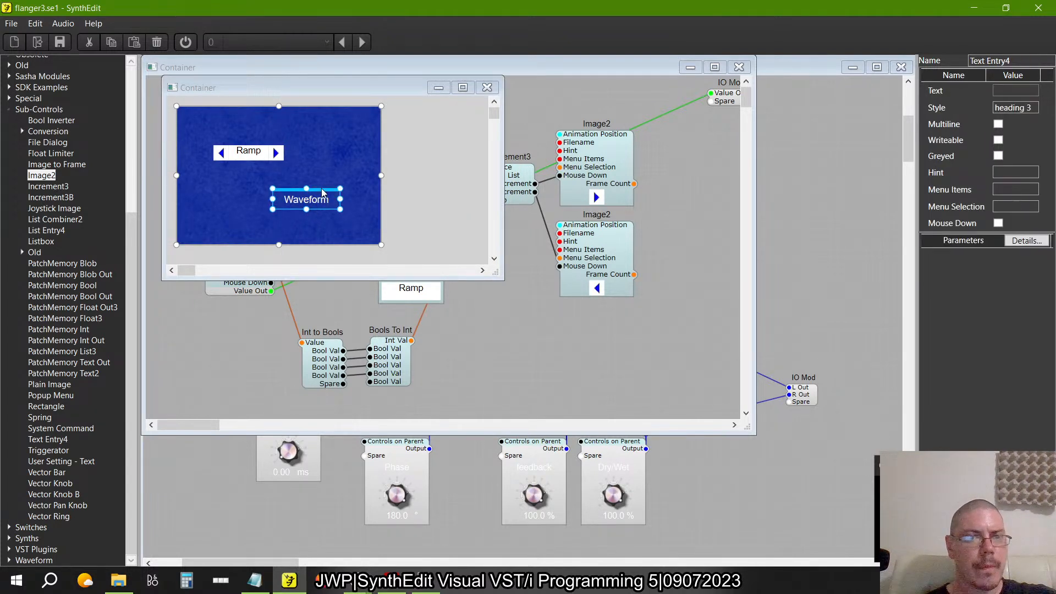
{"action": "left_click_drag", "start_coordinate": [323, 192], "coordinate": [225, 105]}
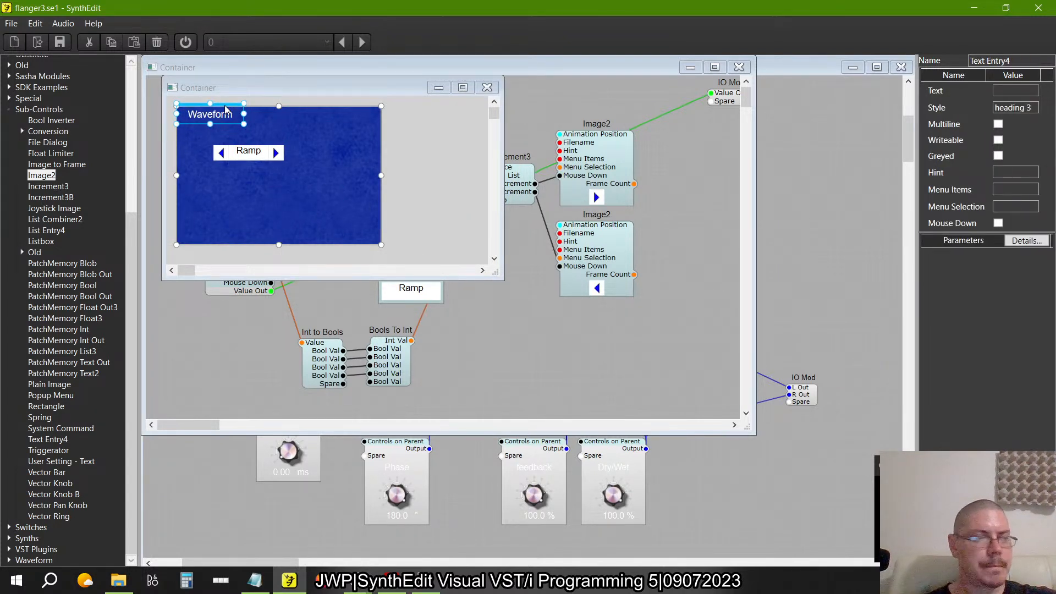
{"action": "mouse_move", "coordinate": [341, 198]}
{"action": "left_mouse_down"}
{"action": "mouse_move", "coordinate": [203, 153]}
{"action": "mouse_move", "coordinate": [152, 124]}
{"action": "left_mouse_up"}
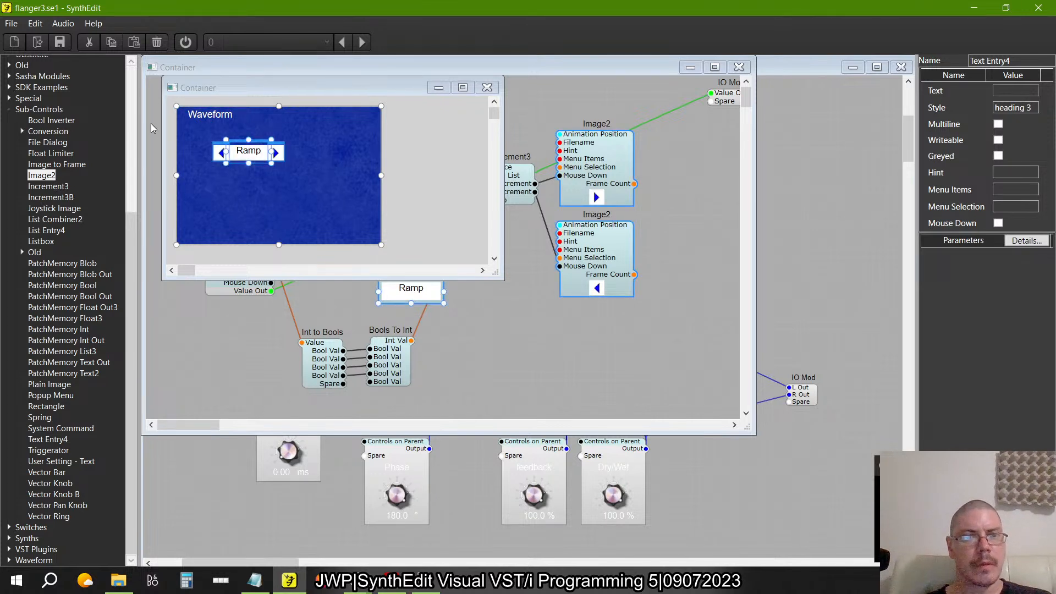
{"action": "left_click_drag", "start_coordinate": [239, 142], "coordinate": [206, 122]}
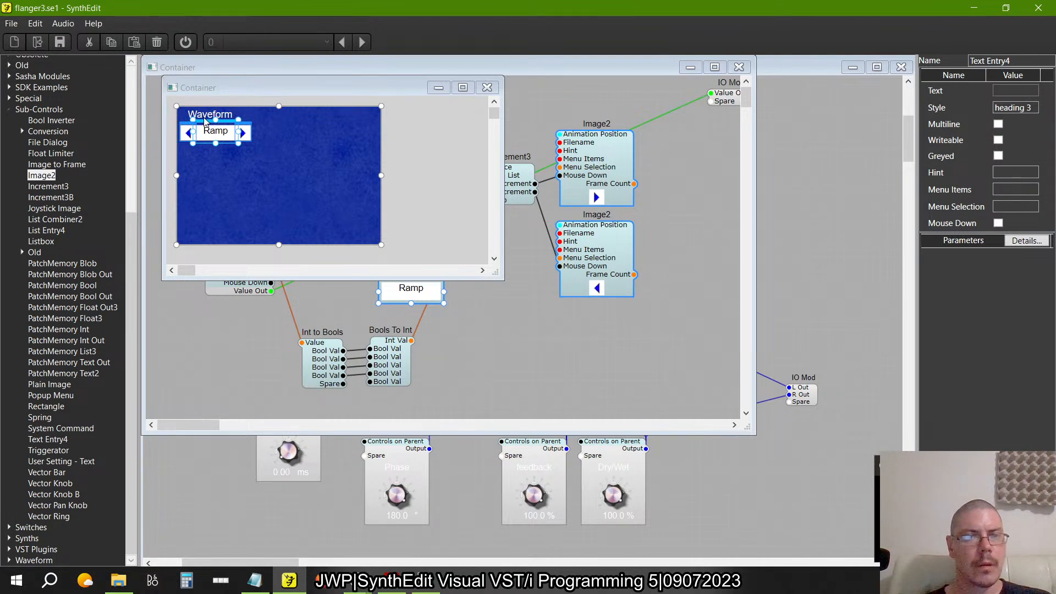
{"action": "left_click", "coordinate": [215, 114]}
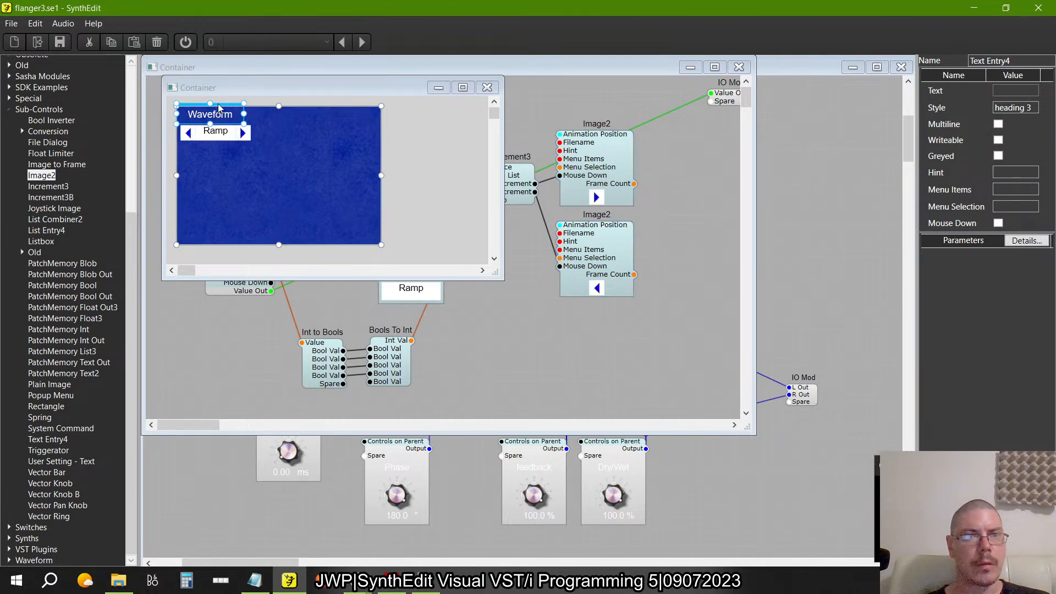
{"action": "left_click", "coordinate": [396, 209]}
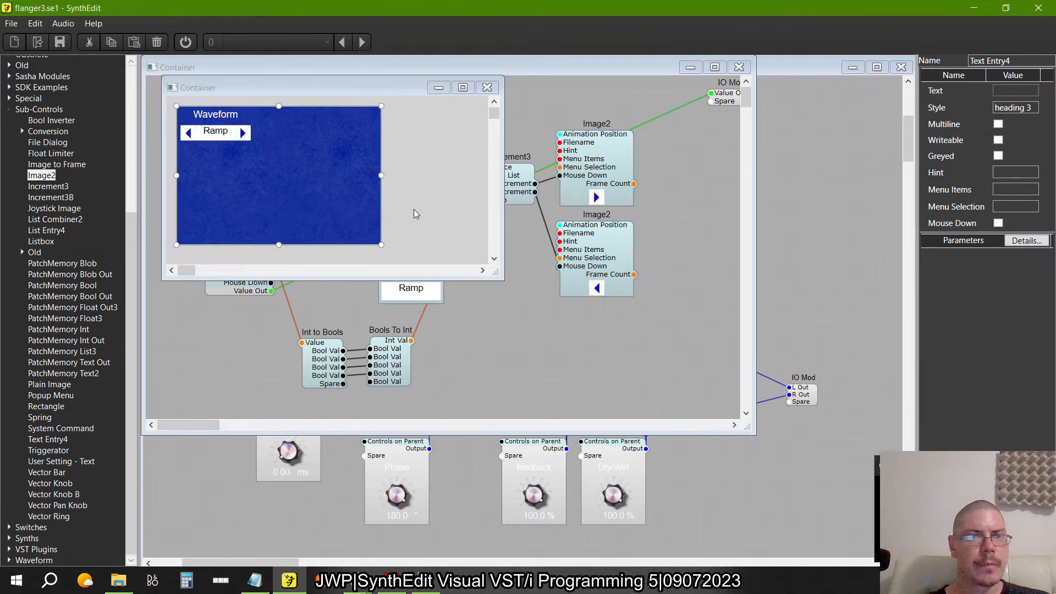
- Nudge the Waveform label and its arrow selector together against the panel's left edge, and close the panel and container windows
{"action": "left_click_drag", "start_coordinate": [328, 223], "coordinate": [123, 72]}
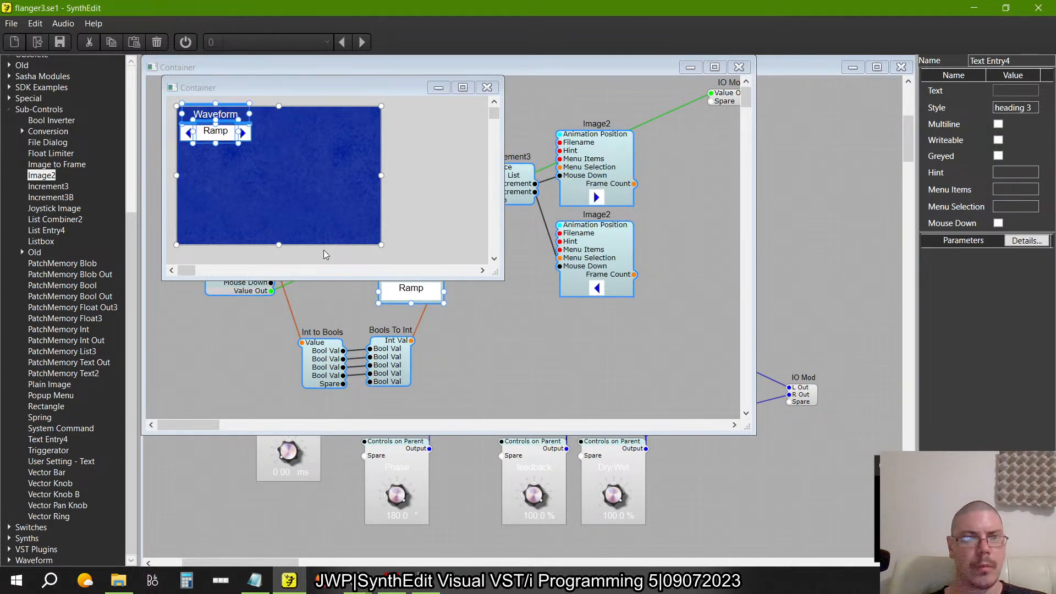
{"action": "key", "text": "Left"}
{"action": "key", "text": "Left"}
{"action": "key", "text": "Left"}
{"action": "key", "text": "Left"}
{"action": "key", "text": "Left"}
{"action": "left_click", "coordinate": [307, 183]}
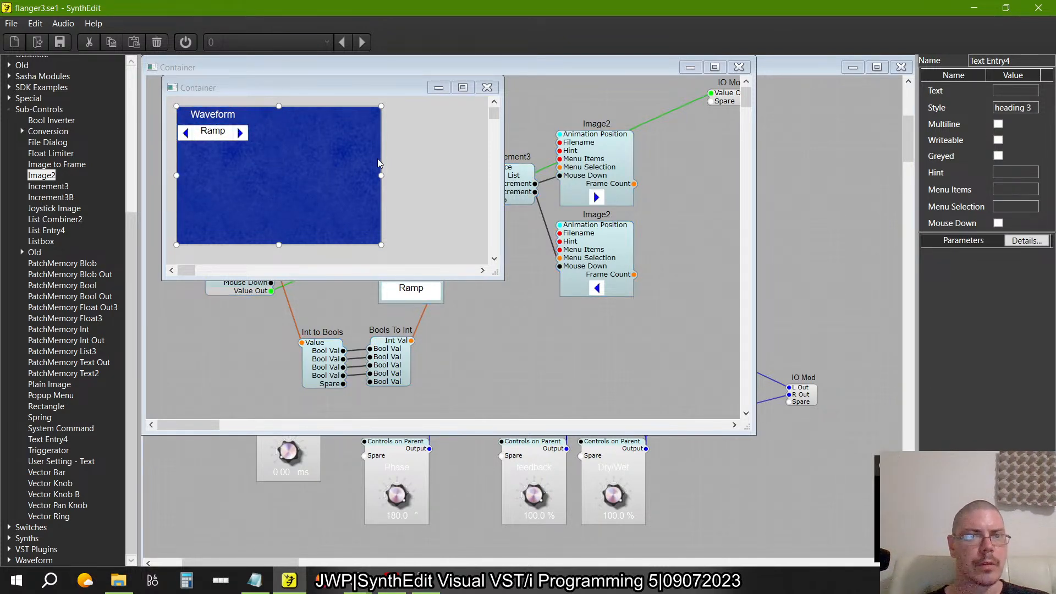
{"action": "left_click", "coordinate": [487, 88]}
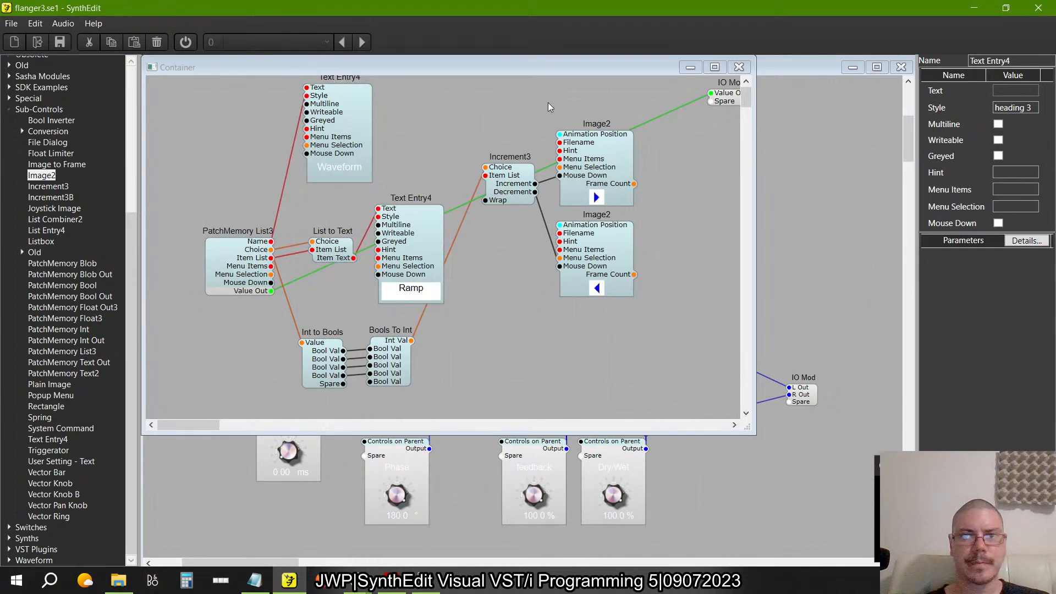
{"action": "left_click", "coordinate": [738, 66]}
- In the Reverb container's panel view, place the Waveform selector beside the Dry/Wet knob
{"action": "right_click", "coordinate": [522, 140]}
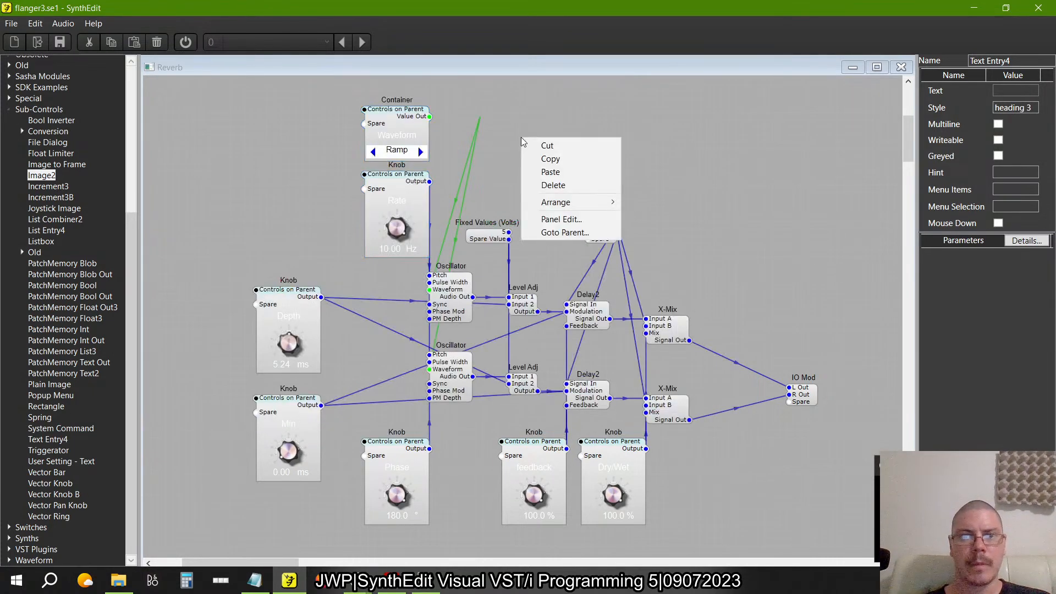
{"action": "left_click", "coordinate": [546, 220]}
{"action": "left_click", "coordinate": [198, 101]}
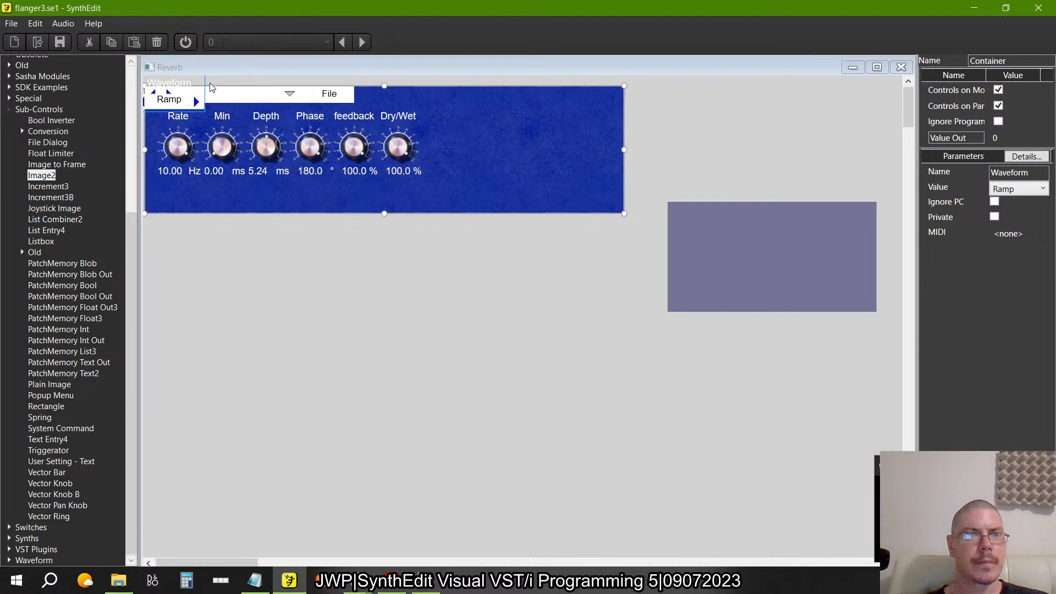
{"action": "left_click_drag", "start_coordinate": [205, 81], "coordinate": [503, 131]}
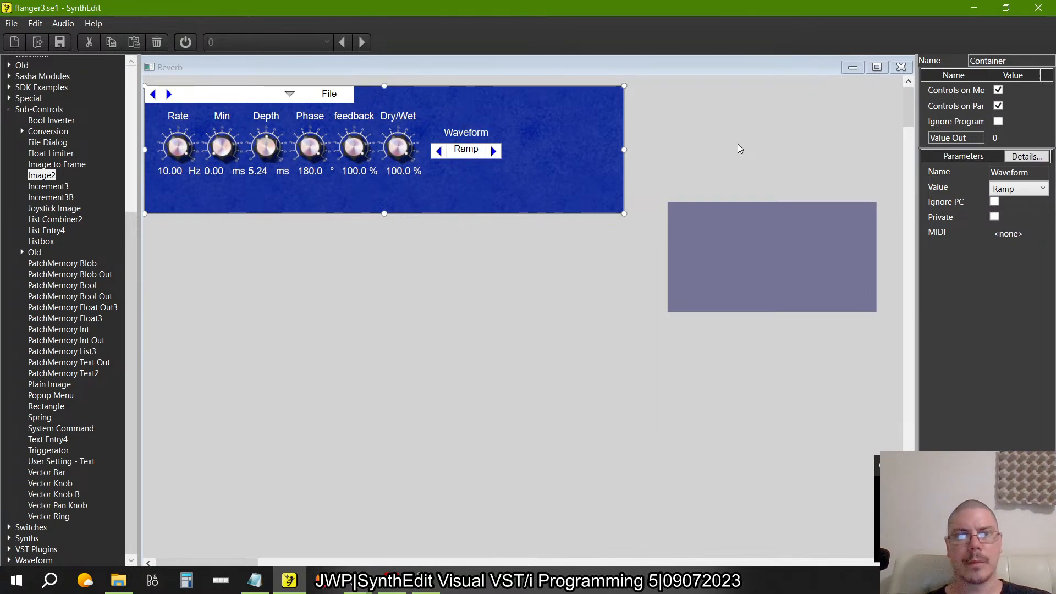
- Compare the panel layout with the flanger4.se1 example and Figure 2.56 in the Visual VST/i-Programming PDF, and return to flanger3.se1
{"action": "key", "text": "alt+Tab"}
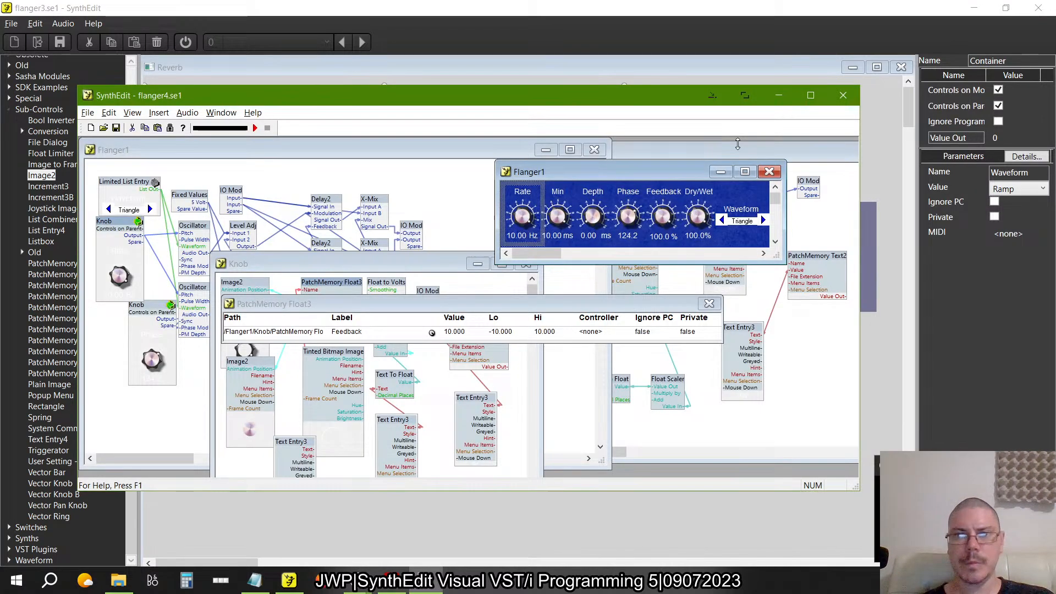
{"action": "key", "text": "alt+Tab"}
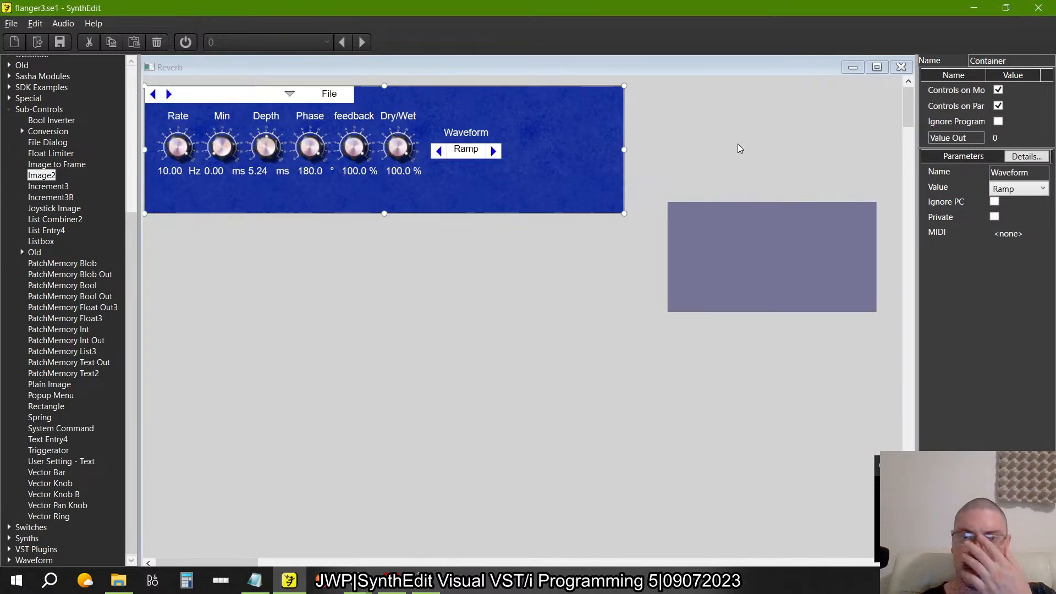
{"action": "key", "text": "alt+Tab"}
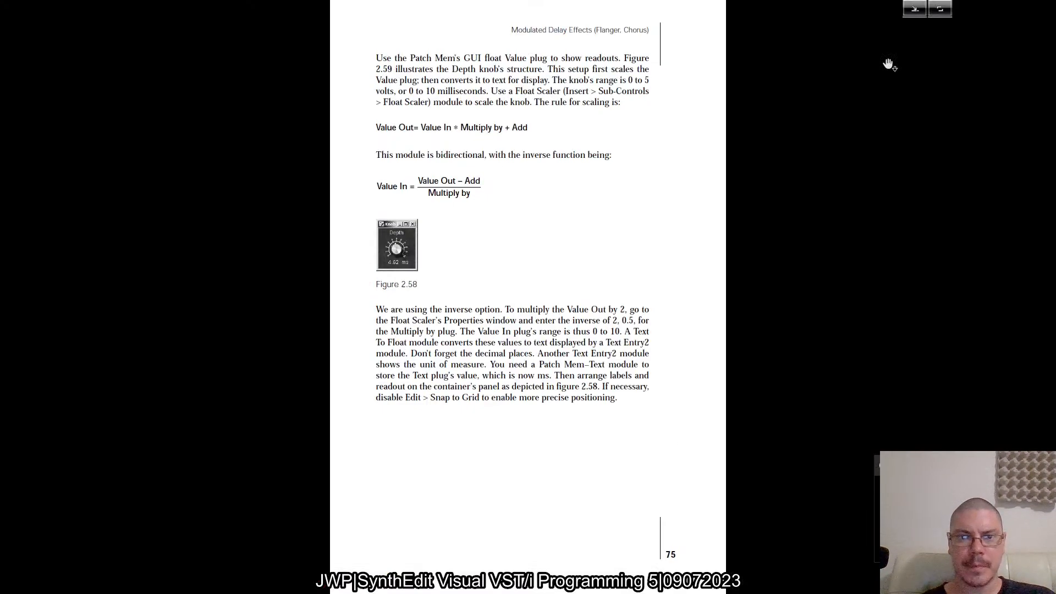
{"action": "left_click", "coordinate": [692, 198]}
{"action": "scroll", "coordinate": [692, 198], "scroll_direction": "up", "scroll_amount": 2}
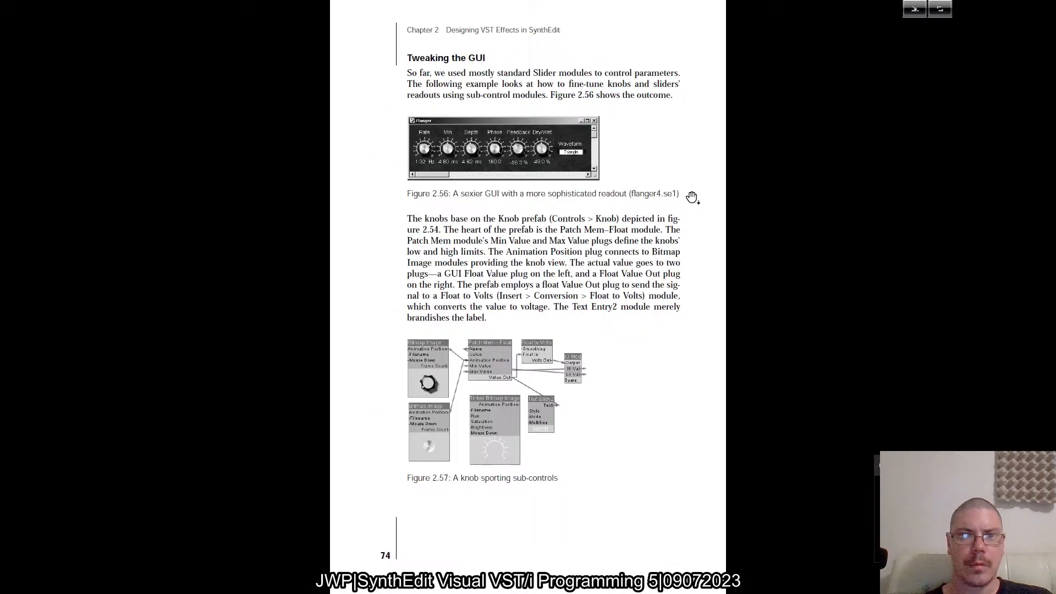
{"action": "scroll", "coordinate": [566, 146], "scroll_direction": "up", "scroll_amount": 3}
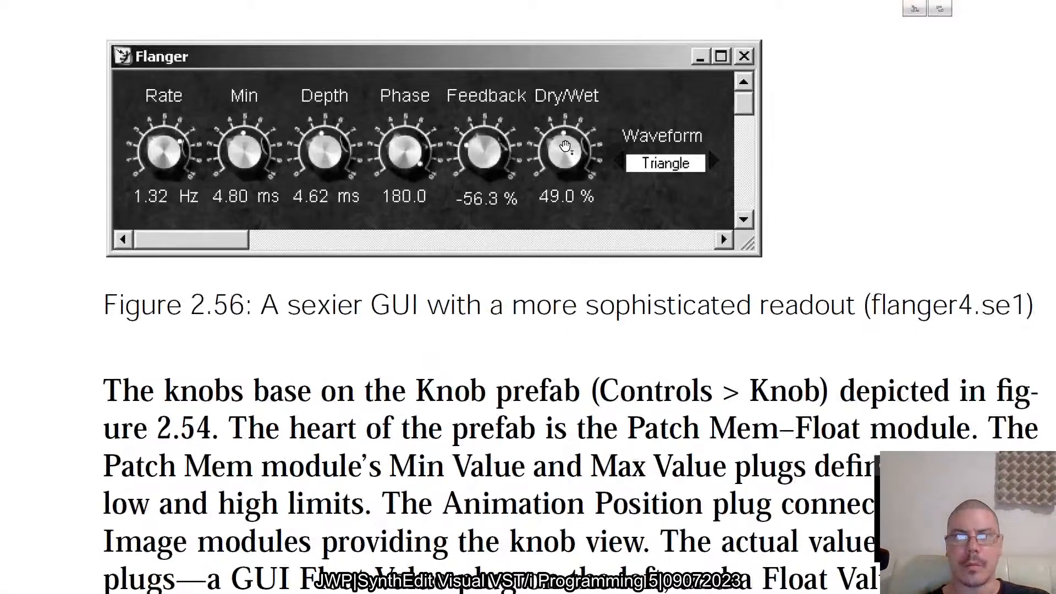
{"action": "scroll", "coordinate": [743, 173], "scroll_direction": "up", "scroll_amount": 3}
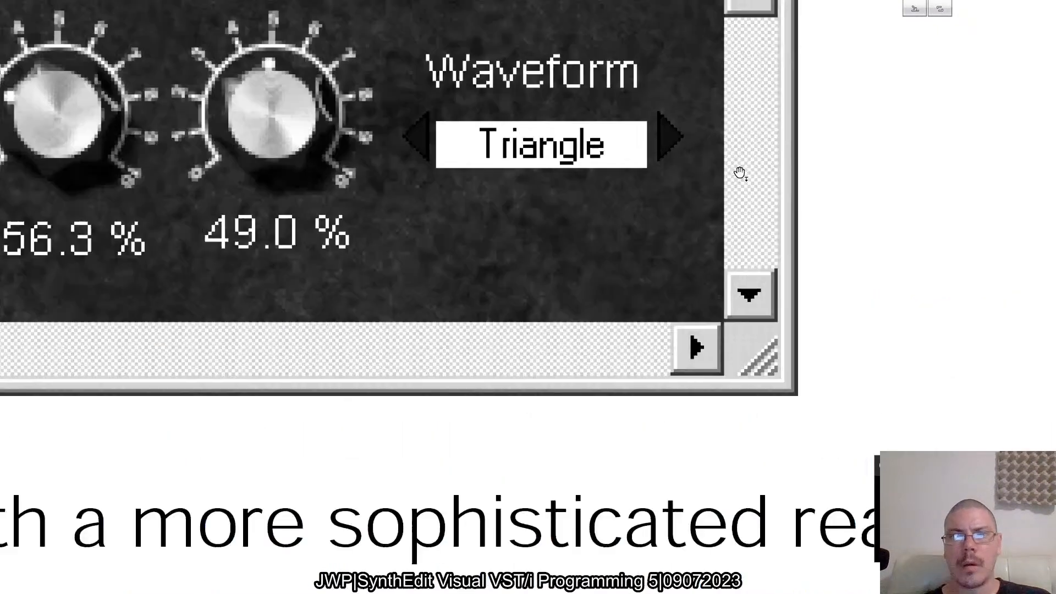
{"action": "scroll", "coordinate": [739, 173], "scroll_direction": "down", "scroll_amount": 6}
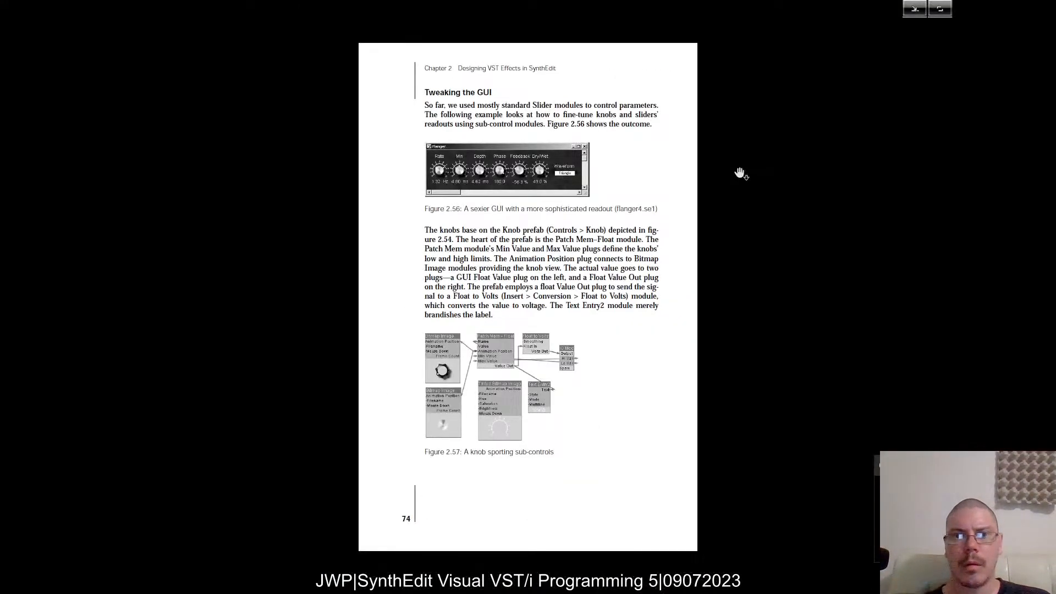
{"action": "scroll", "coordinate": [740, 174], "scroll_direction": "up", "scroll_amount": 1}
{"action": "key", "text": "alt+Tab"}
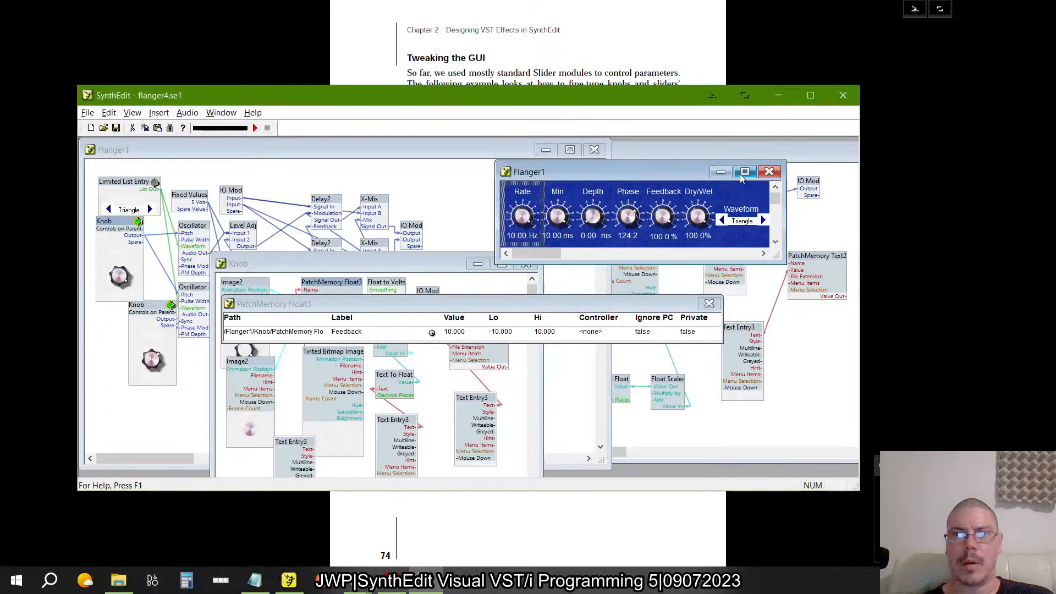
{"action": "key", "text": "alt+Tab"}
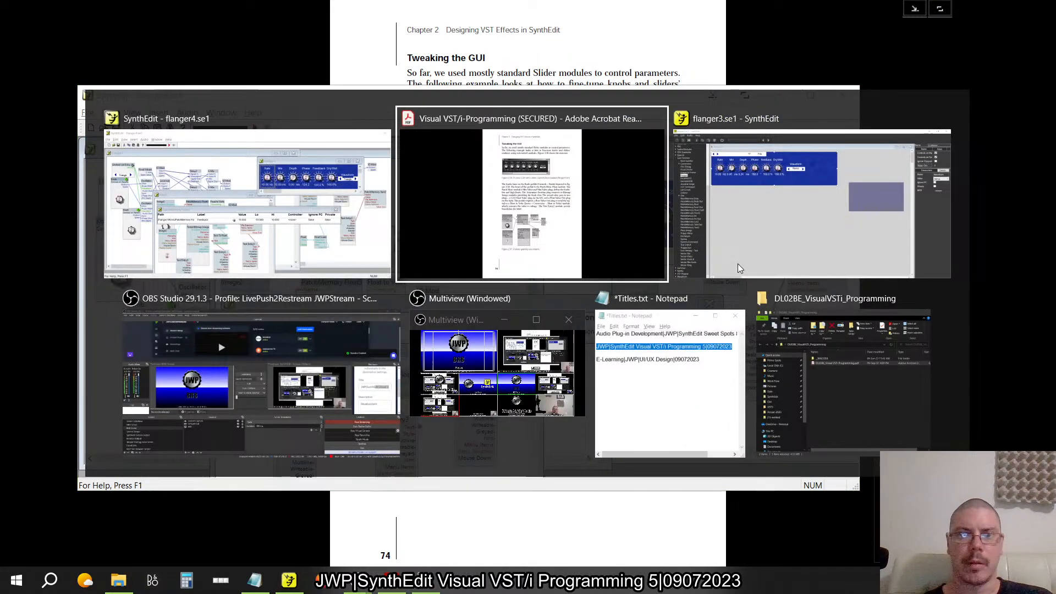
{"action": "left_click", "coordinate": [737, 263]}
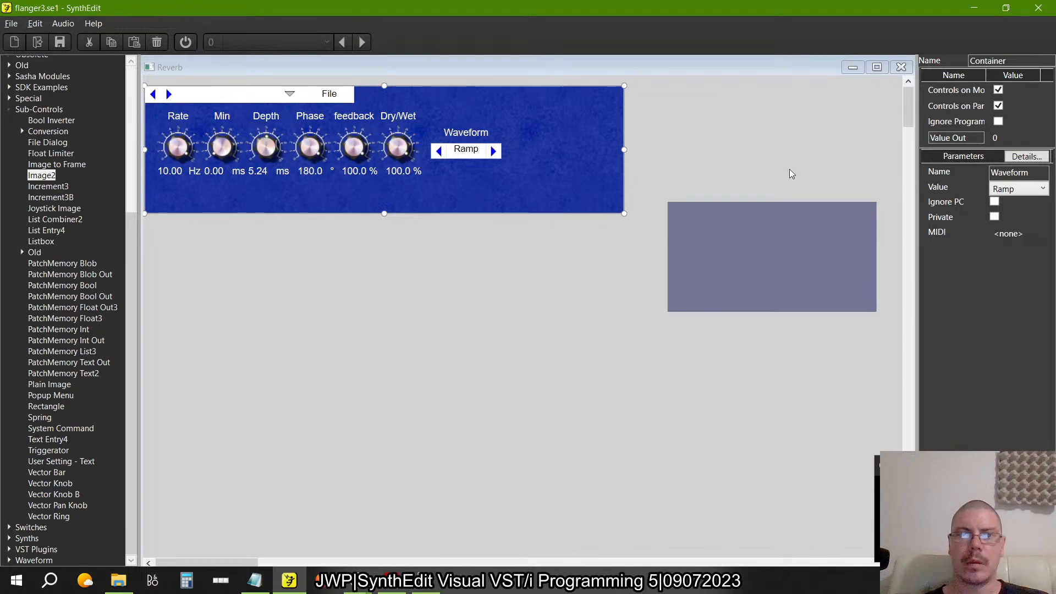
- Open arrow_left.png from the default skin folder in GIMP through the Image2 module's filename browser, keeping the module's current image, and close the Waveform container
{"action": "left_click", "coordinate": [901, 67]}
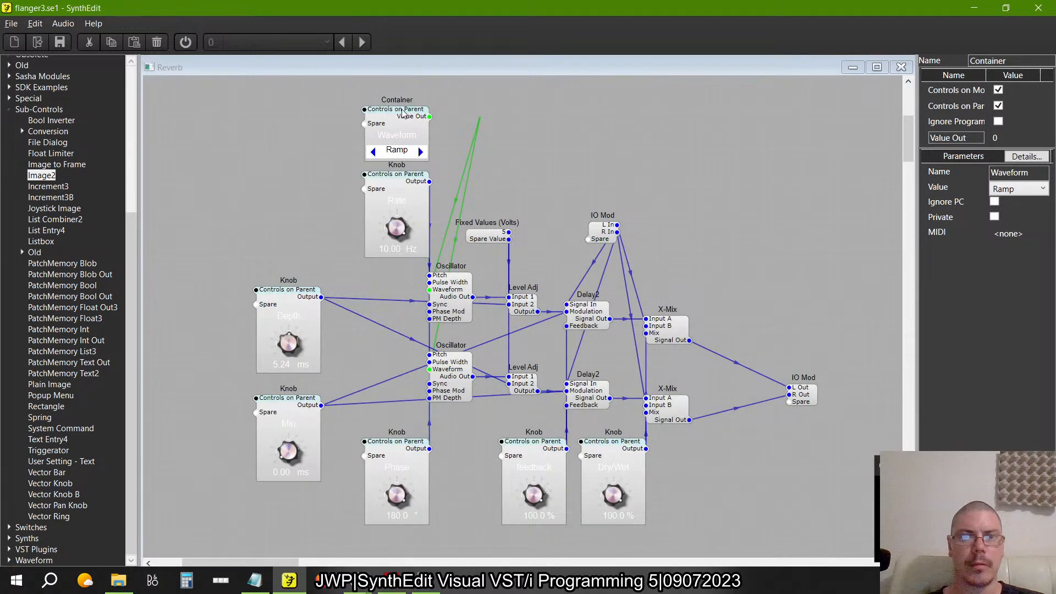
{"action": "left_click", "coordinate": [405, 122]}
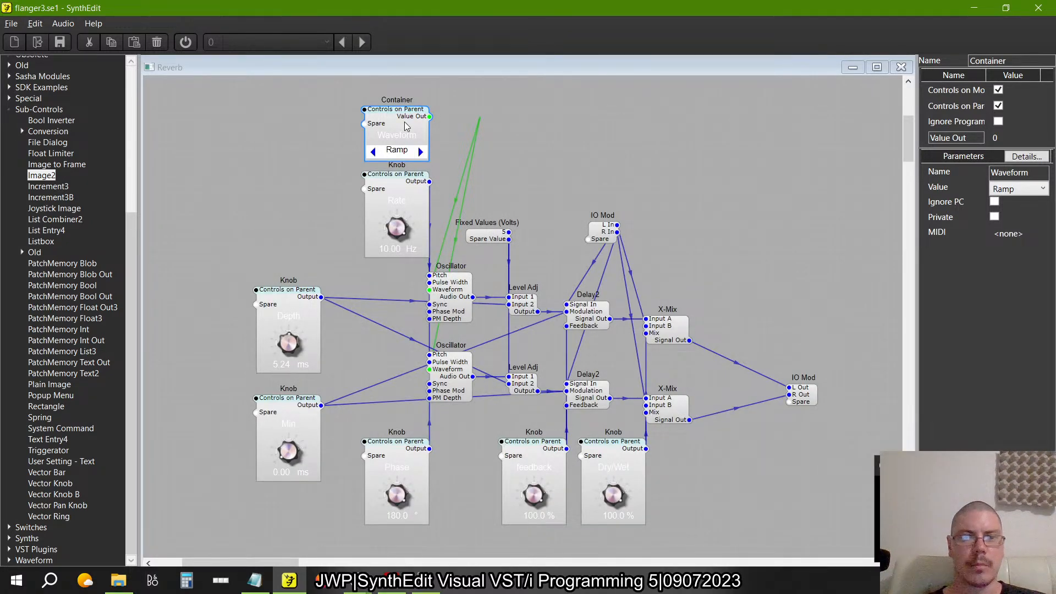
{"action": "double_click", "coordinate": [406, 126]}
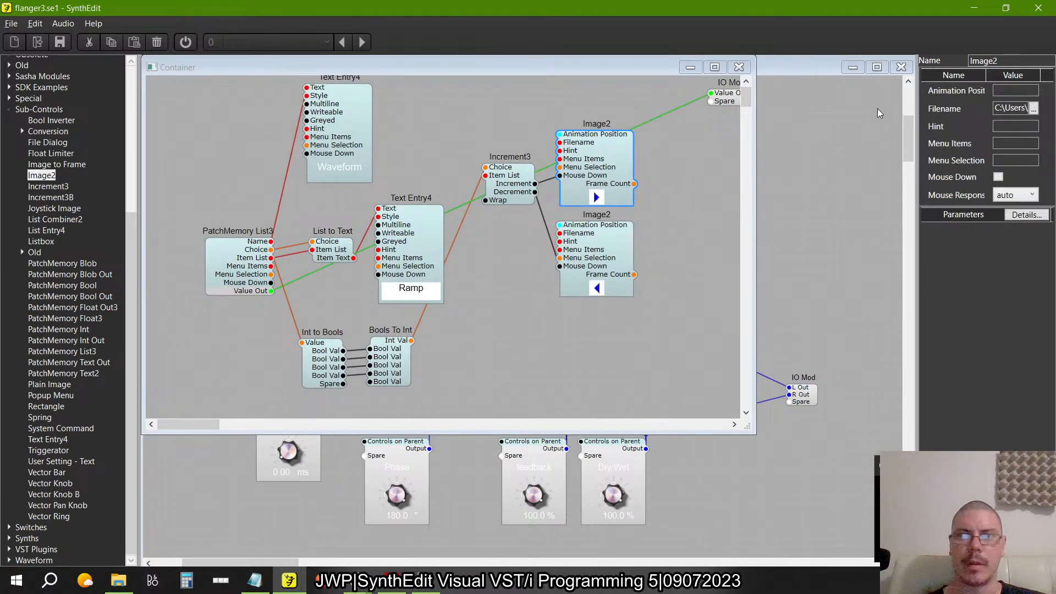
{"action": "left_click", "coordinate": [1034, 108]}
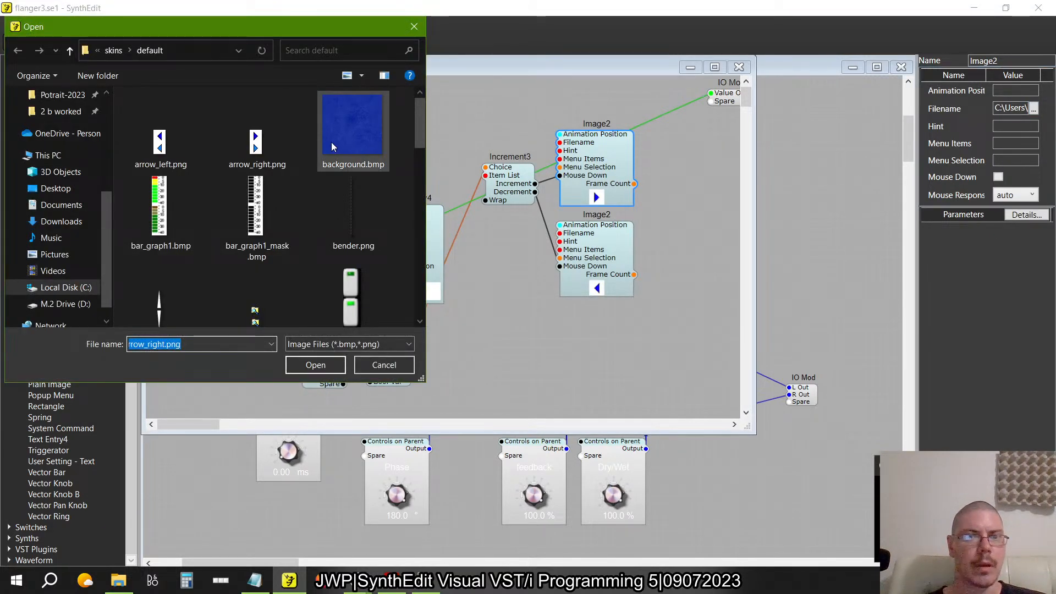
{"action": "mouse_move", "coordinate": [419, 129]}
{"action": "left_mouse_down"}
{"action": "mouse_move", "coordinate": [418, 318]}
{"action": "mouse_move", "coordinate": [417, 181]}
{"action": "mouse_move", "coordinate": [404, 125]}
{"action": "left_mouse_up"}
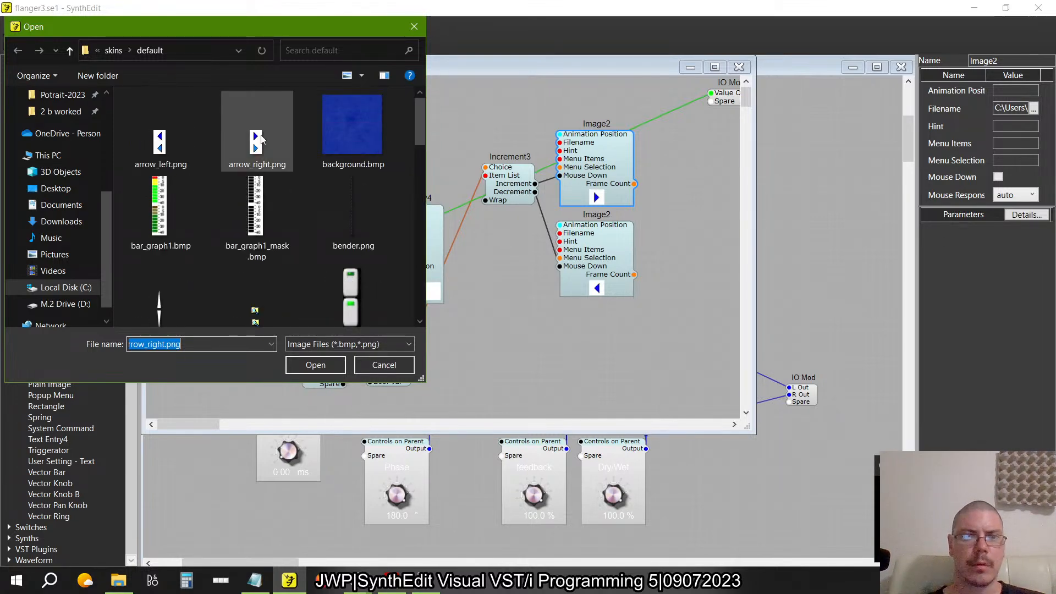
{"action": "left_click_drag", "start_coordinate": [420, 121], "coordinate": [413, 77]}
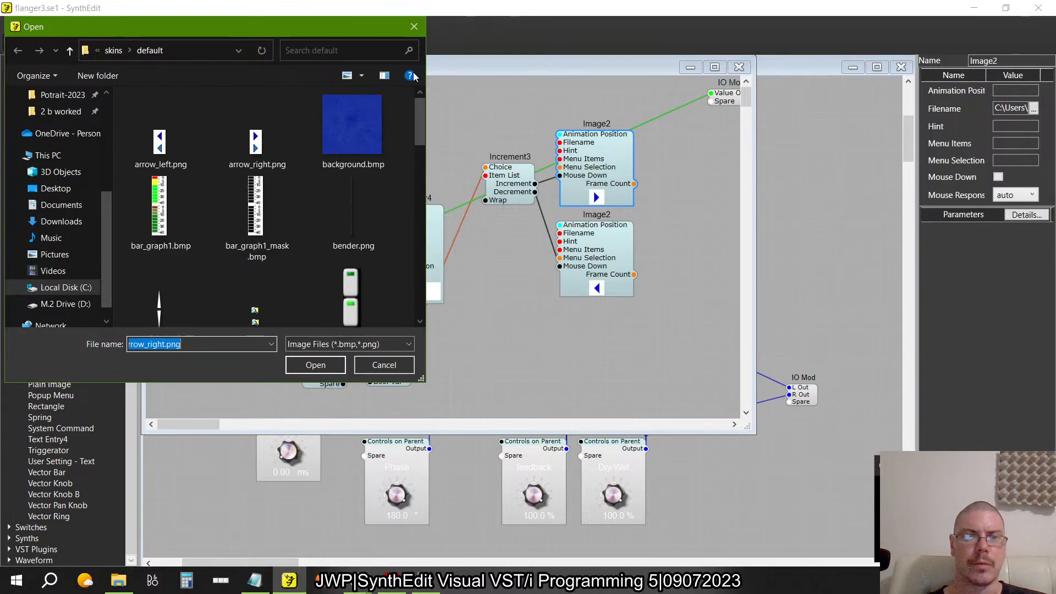
{"action": "right_click", "coordinate": [160, 149]}
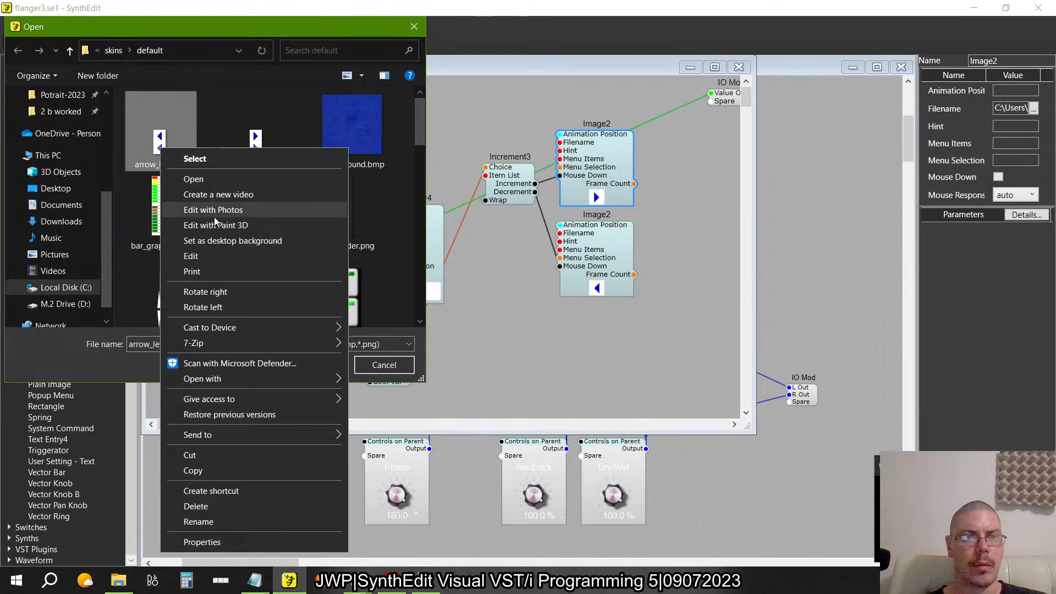
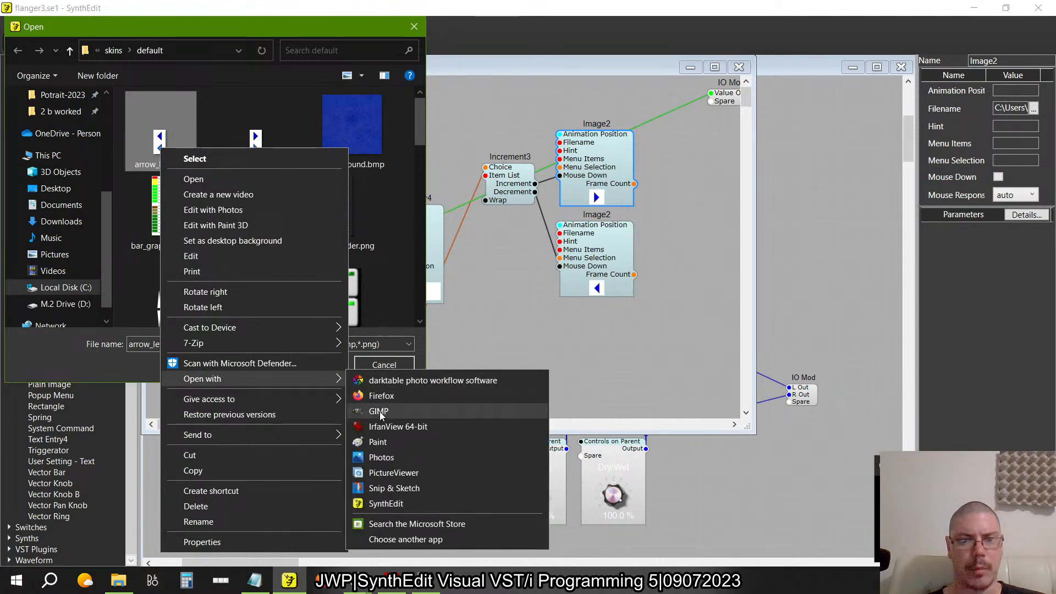
{"action": "left_click", "coordinate": [480, 202]}
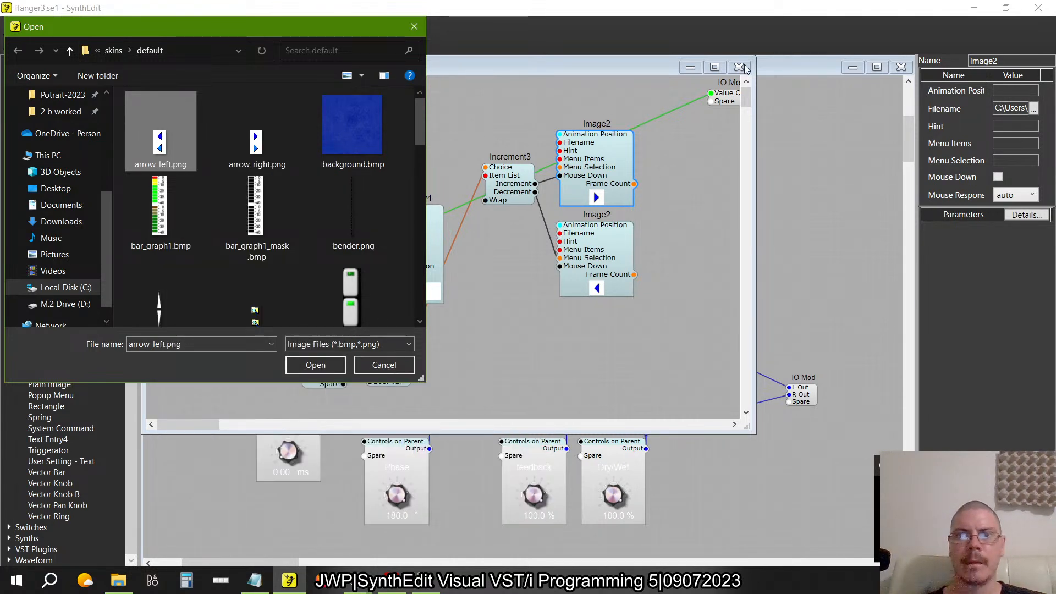
{"action": "left_click", "coordinate": [384, 364]}
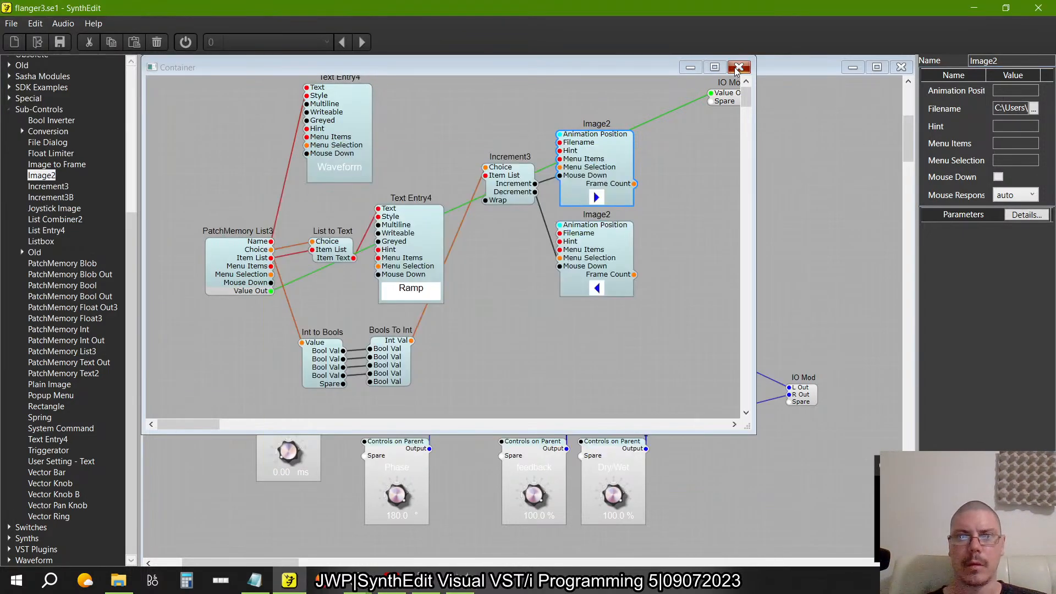
{"action": "left_click", "coordinate": [738, 68]}
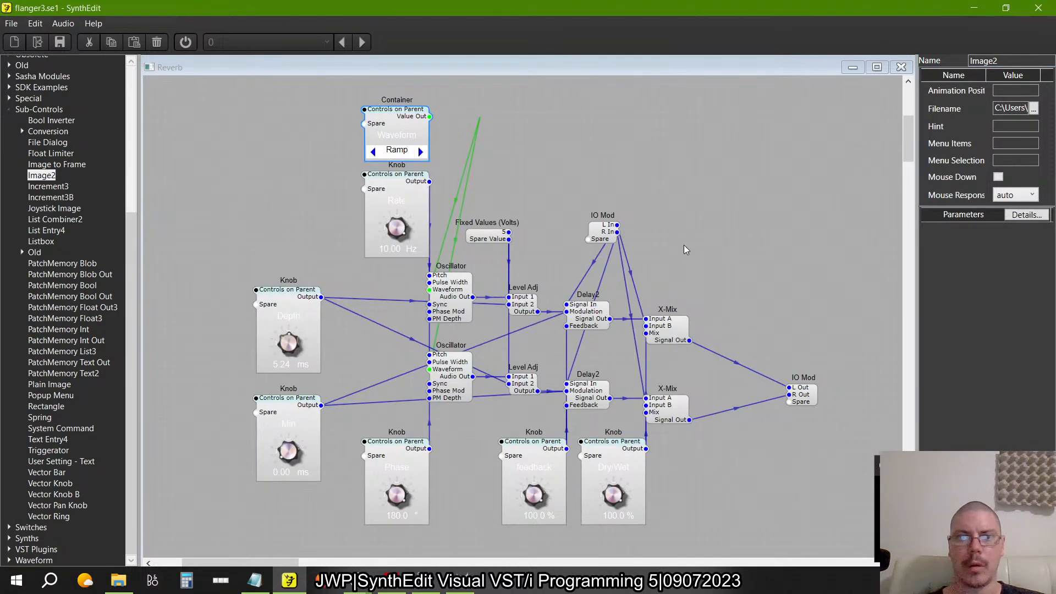
- In the Waveform container, set the Style of the Text Entry4 module that displays Ramp to heading 3, and dismiss GIMP's About window
{"action": "key", "text": "alt+Tab"}
{"action": "key", "text": "alt+Tab"}
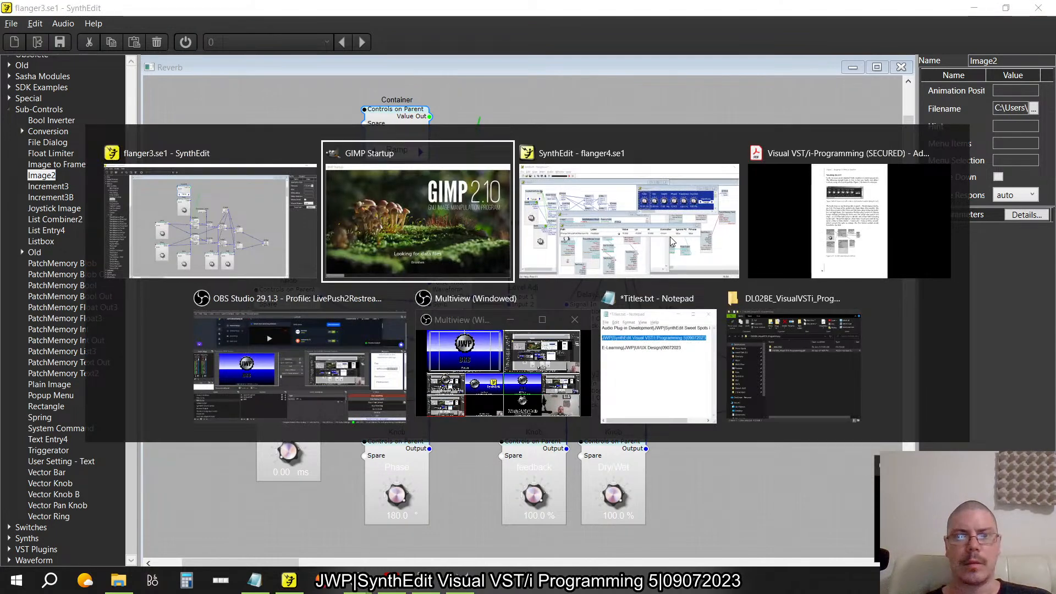
{"action": "key", "text": "alt+Tab"}
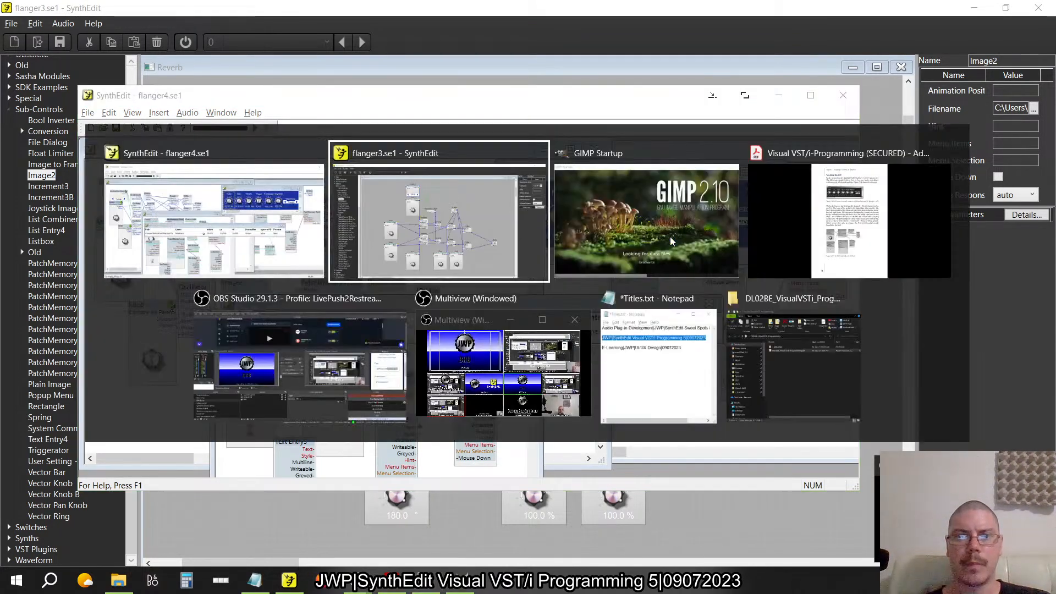
{"action": "double_click", "coordinate": [401, 152]}
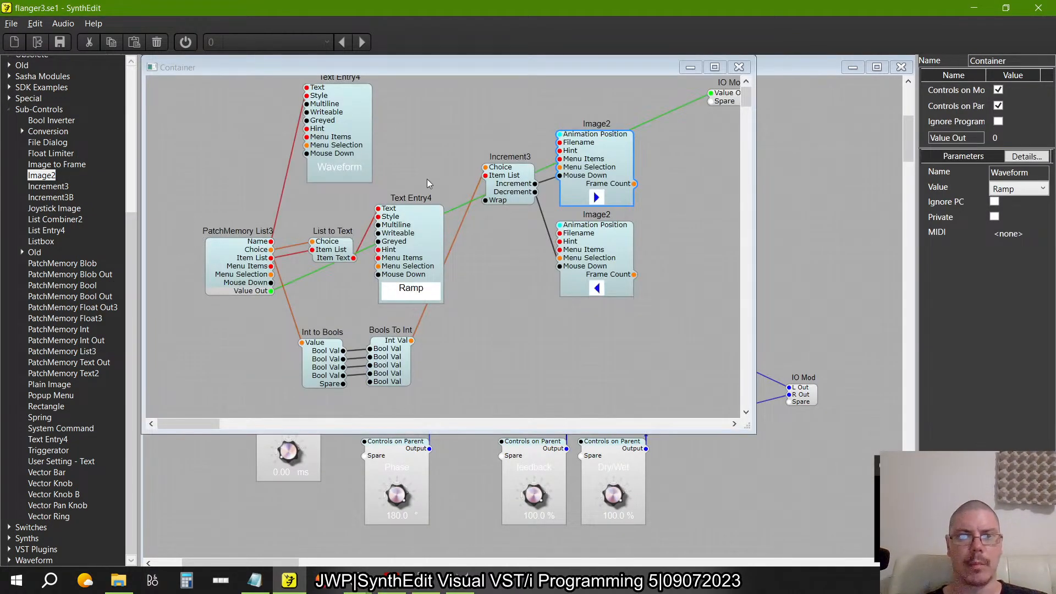
{"action": "left_click", "coordinate": [422, 246]}
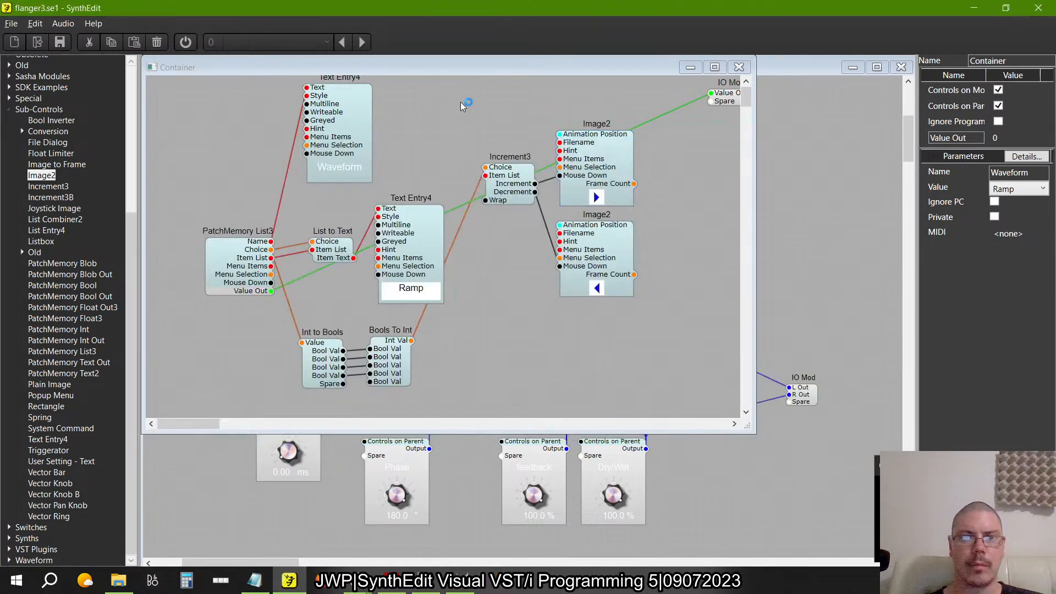
{"action": "left_click", "coordinate": [420, 219]}
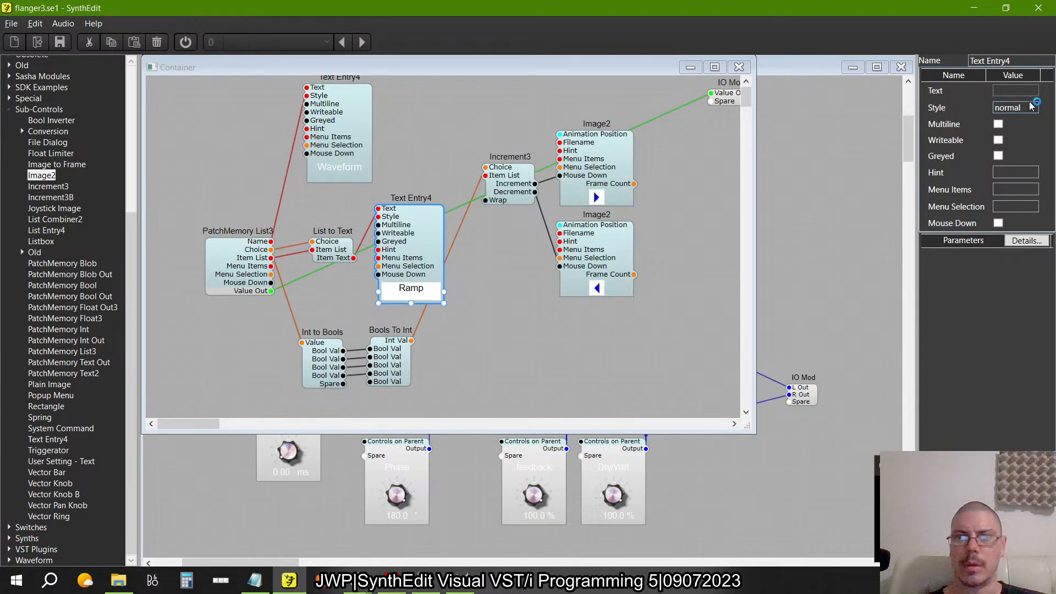
{"action": "key", "text": "alt+Tab"}
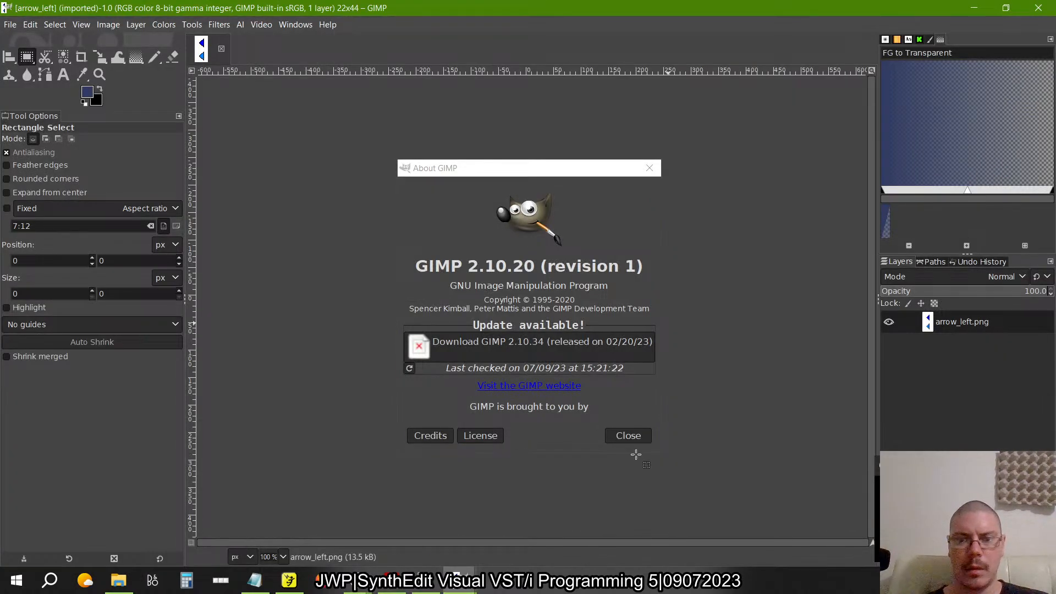
{"action": "left_click", "coordinate": [630, 438]}
{"action": "key", "text": "alt+Tab"}
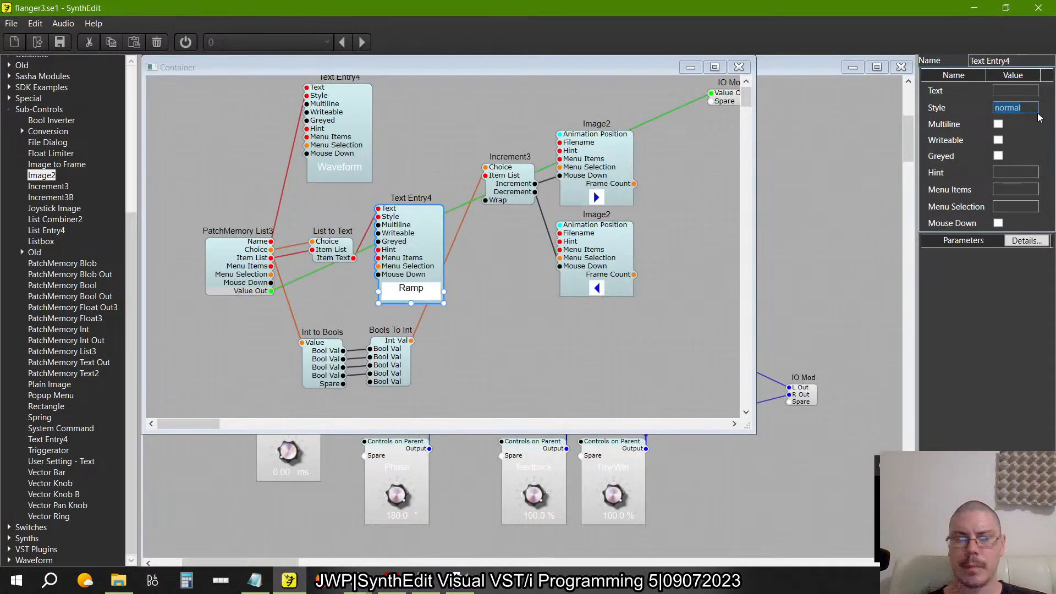
{"action": "type", "text": "heading"}
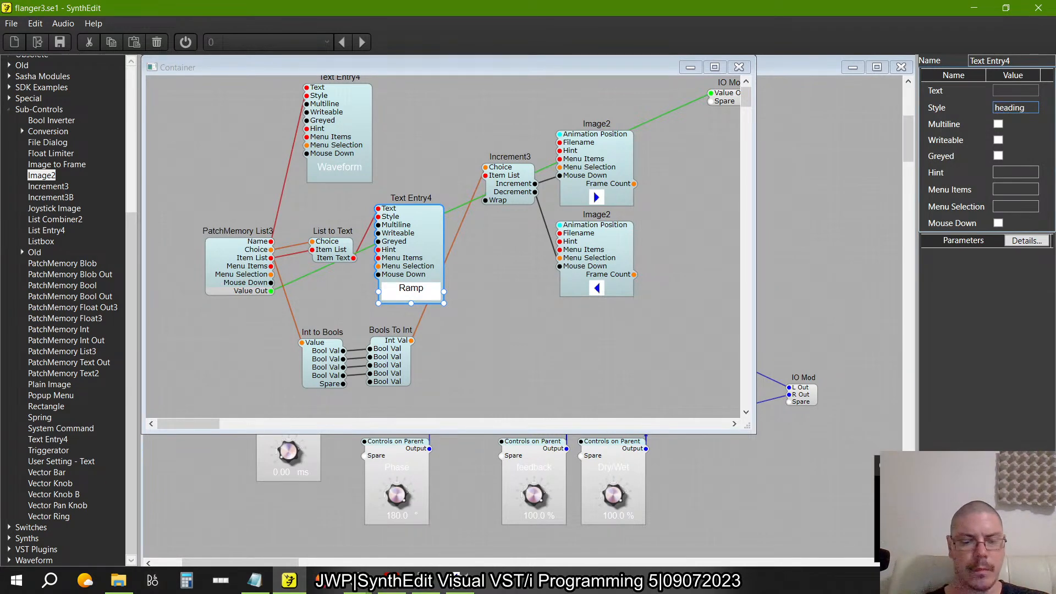
{"action": "key", "text": "Return"}
- In GIMP, fit arrow_left.png to the view and delete its white background using Select by Color
{"action": "key", "text": "alt+Tab"}
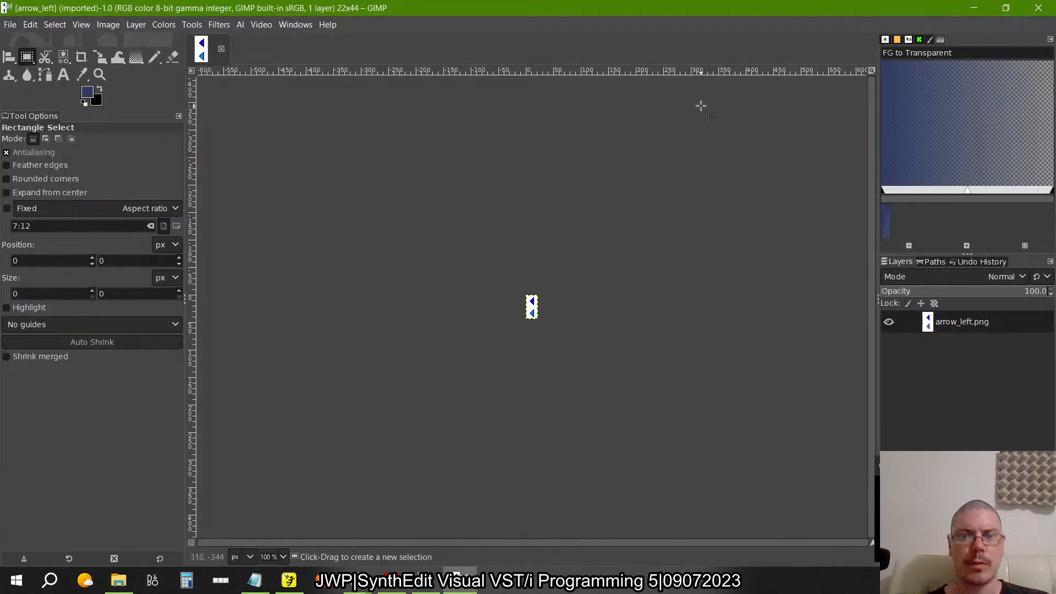
{"action": "key", "text": "ctrl"}
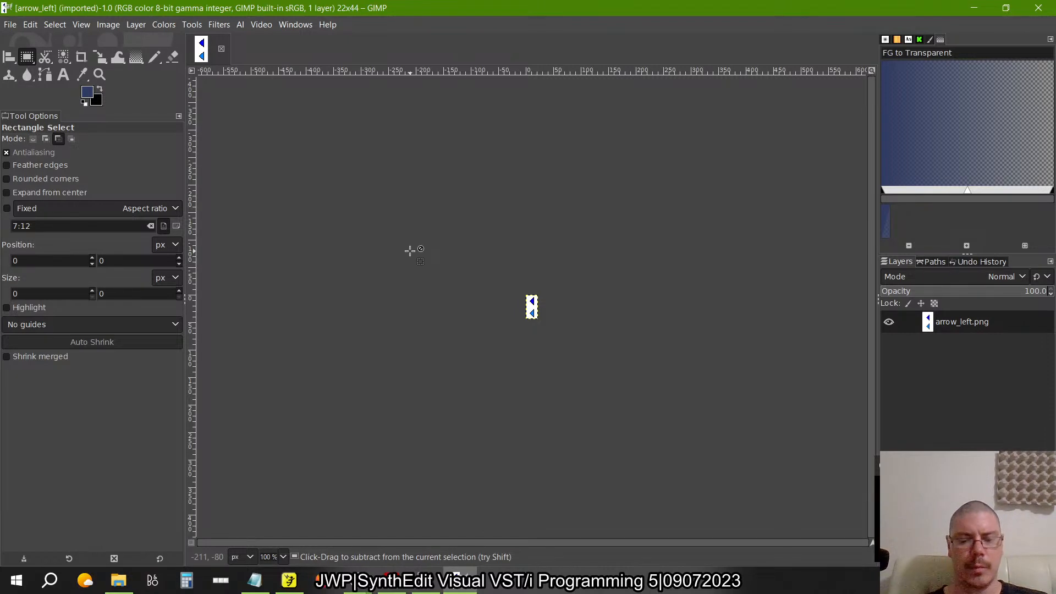
{"action": "key", "text": "super+Down"}
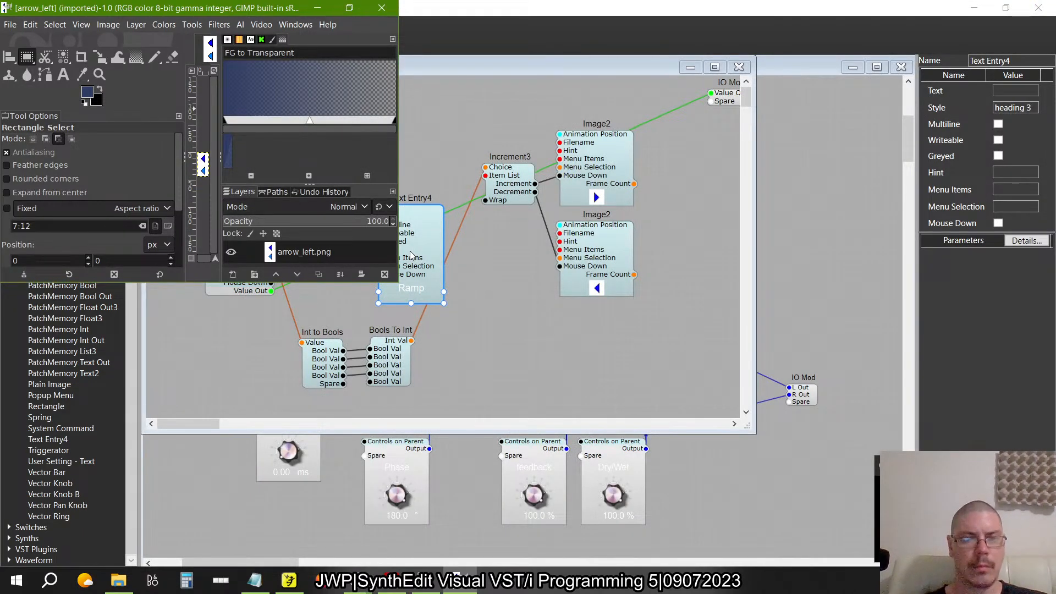
{"action": "left_click", "coordinate": [350, 8]}
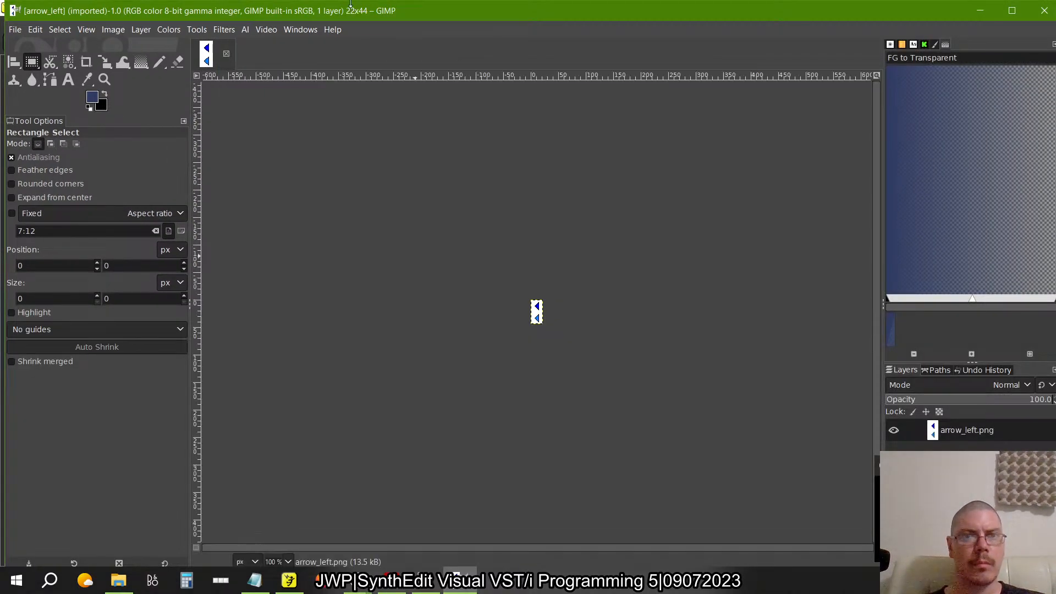
{"action": "key", "text": "shift+ctrl+j"}
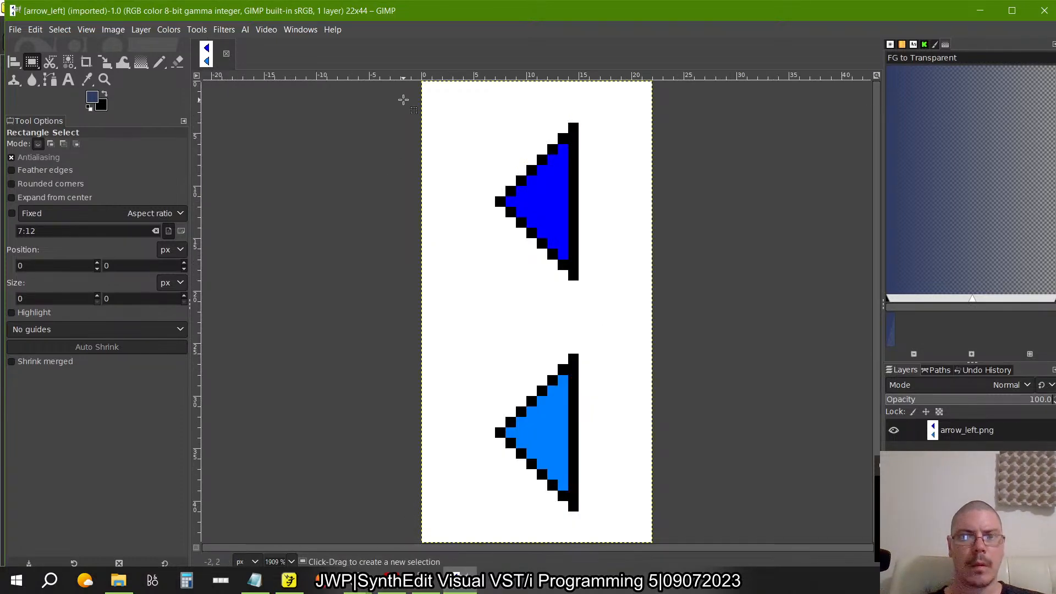
{"action": "left_click", "coordinate": [69, 62]}
{"action": "left_click", "coordinate": [473, 140]}
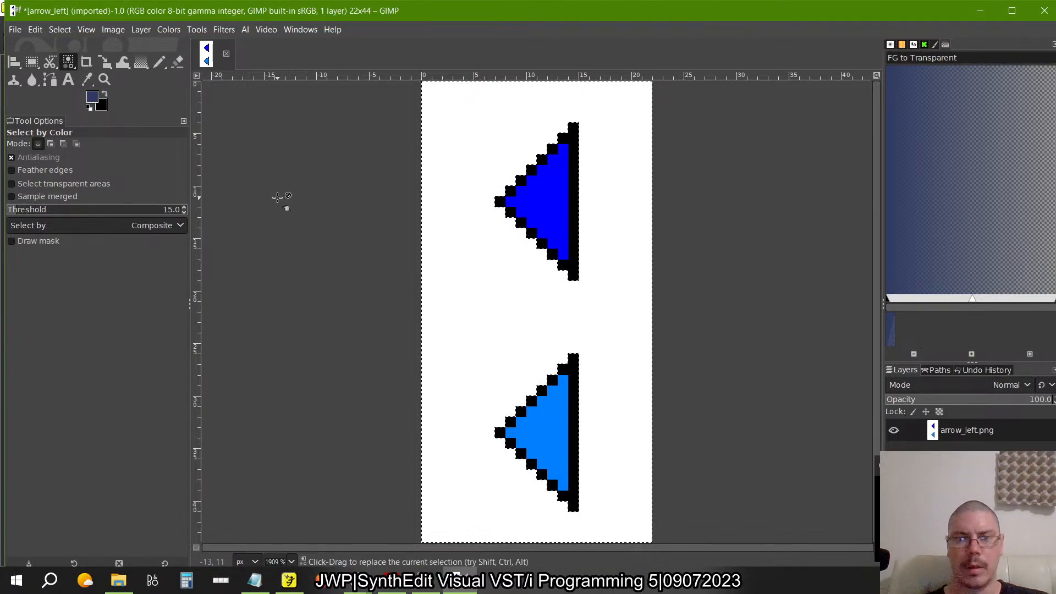
{"action": "key", "text": "Delete"}
- Overwrite the original arrow_left.png with the edited image instead of saving it as an XCF file
{"action": "key", "text": "ctrl+s"}
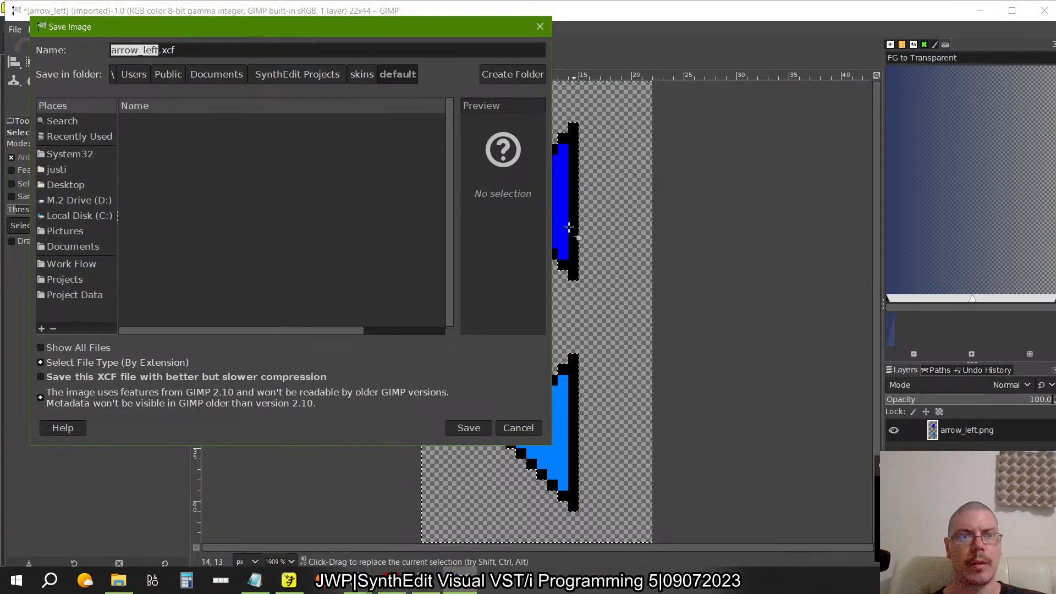
{"action": "left_click", "coordinate": [518, 428]}
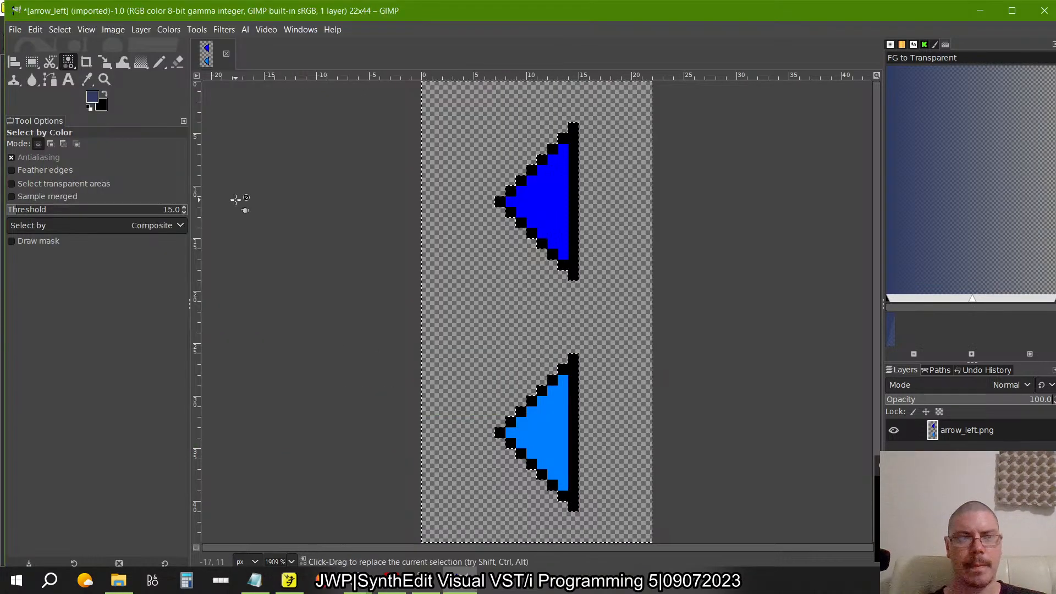
{"action": "left_click", "coordinate": [15, 30]}
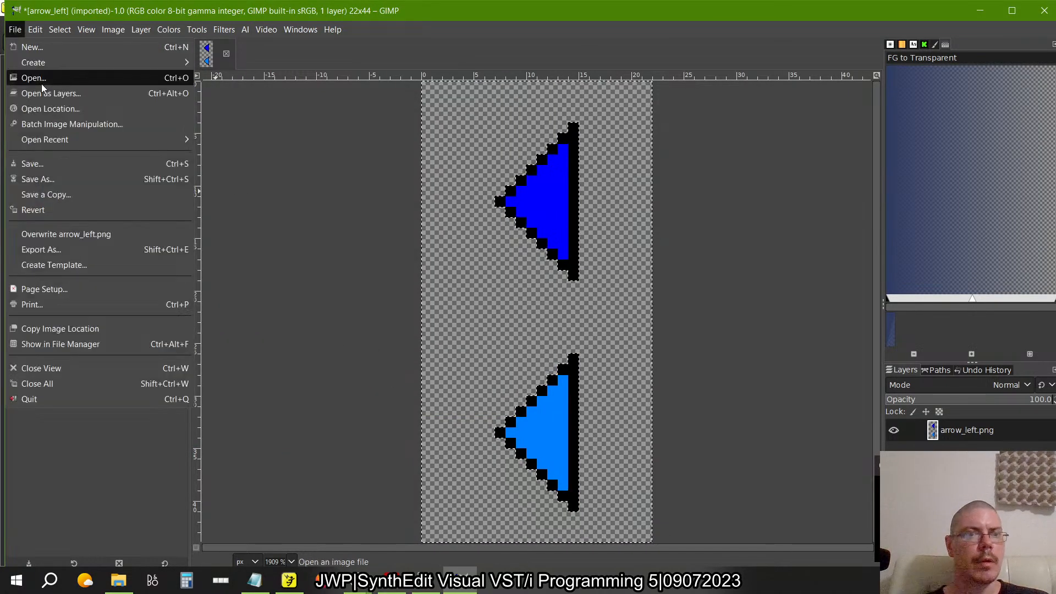
{"action": "left_click", "coordinate": [70, 238]}
- Back in flanger3.se1, open arrow_right.png in GIMP from the lower Image2 module's filename browser
{"action": "key", "text": "alt+Tab"}
{"action": "key", "text": "Tab"}
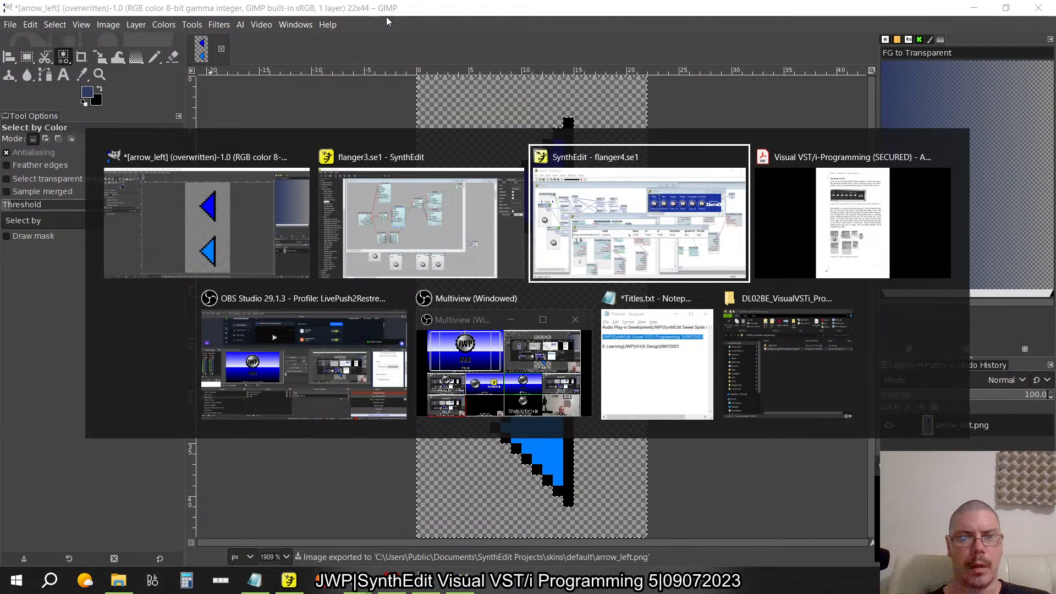
{"action": "key", "text": "alt+shift+Tab"}
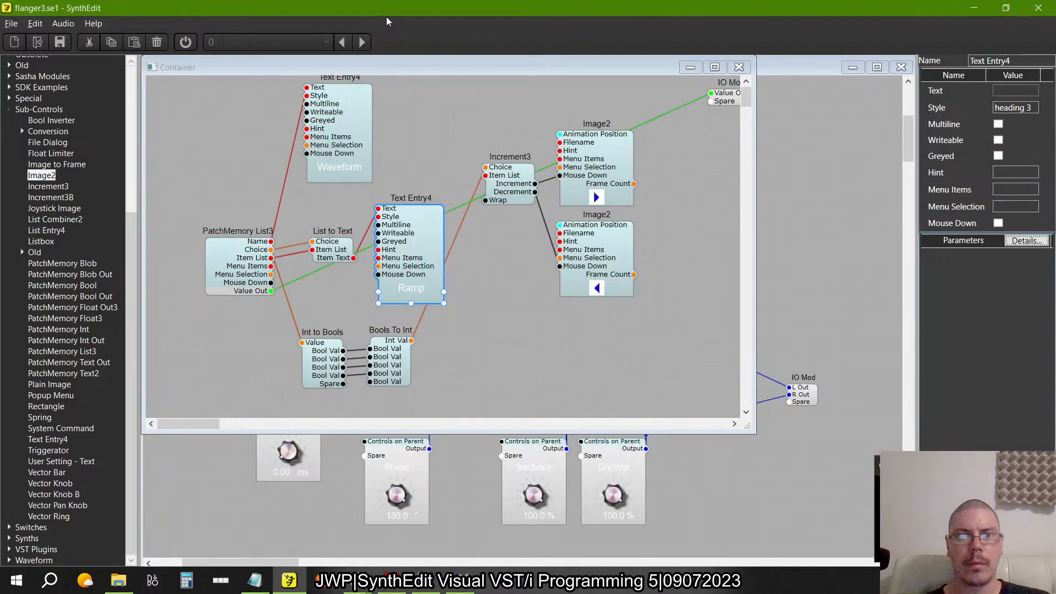
{"action": "left_click", "coordinate": [602, 267]}
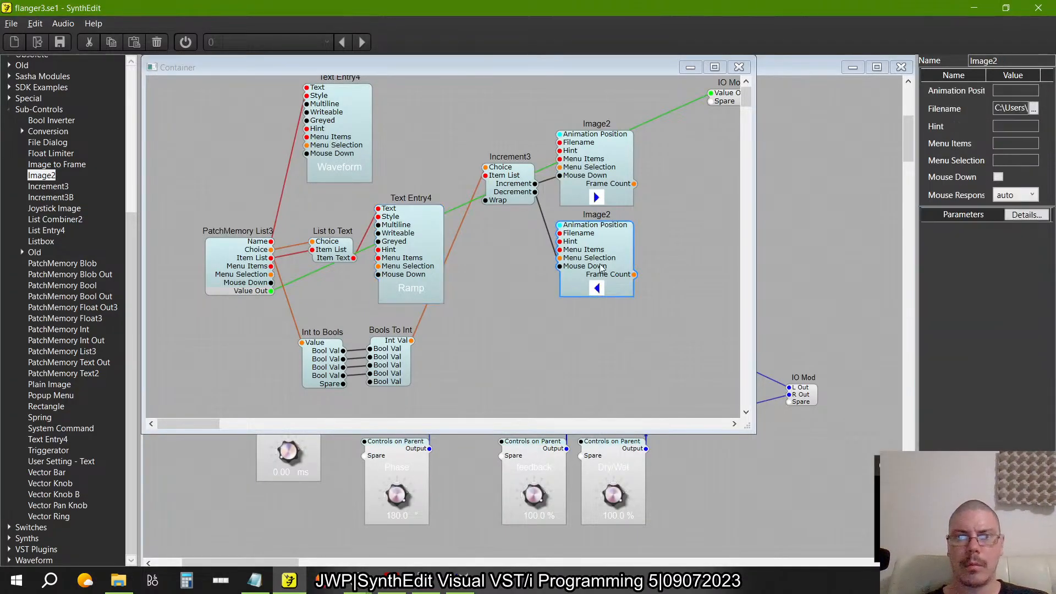
{"action": "left_click", "coordinate": [1034, 109]}
{"action": "left_click", "coordinate": [259, 144]}
{"action": "right_click", "coordinate": [263, 155]}
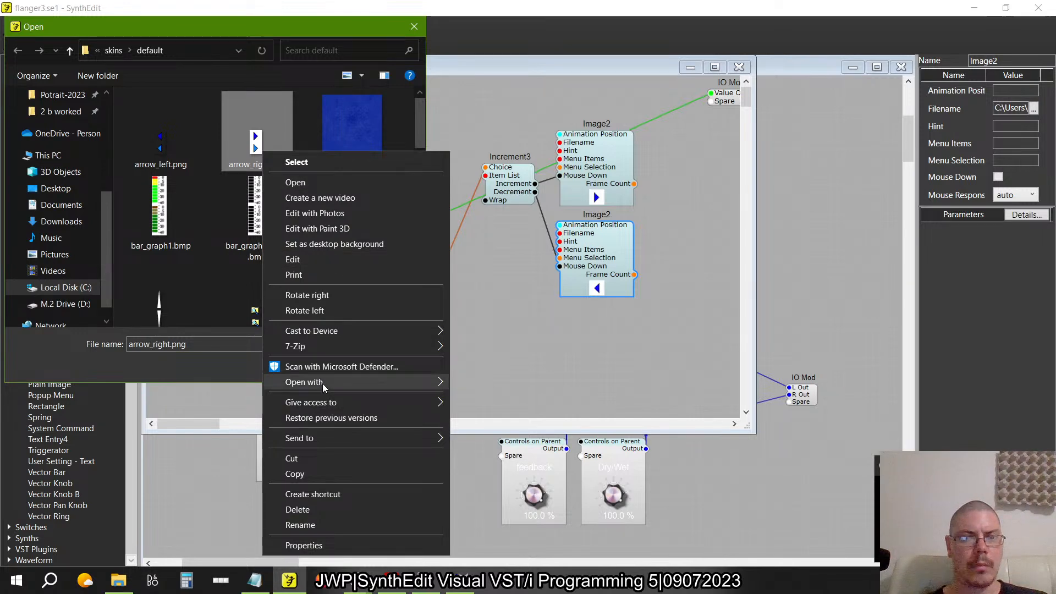
{"action": "left_click", "coordinate": [471, 314]}
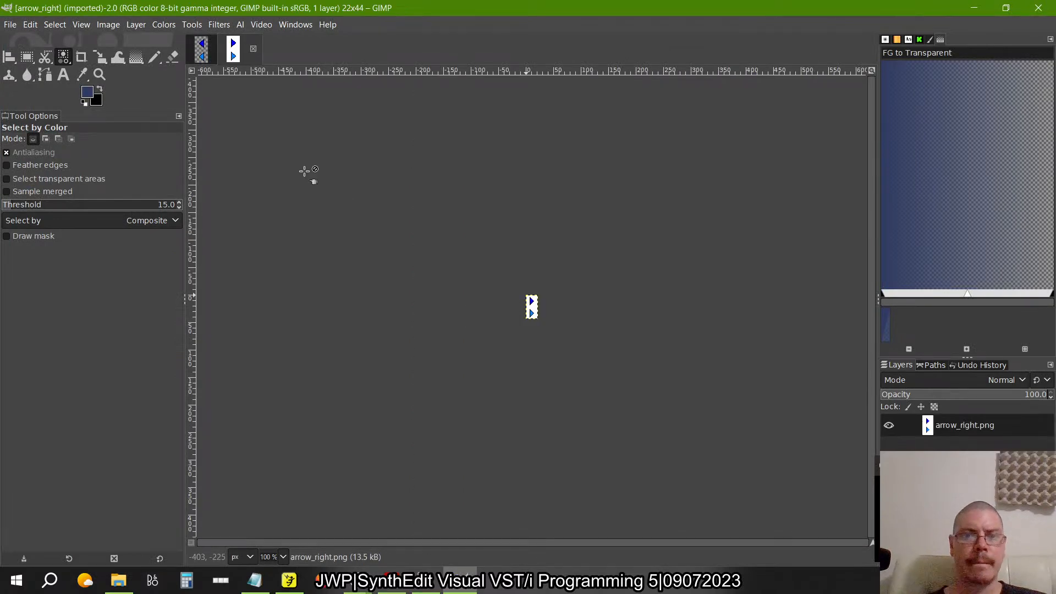
- Fit arrow_right.png to the view and delete its white background using Select by Color
{"action": "key", "text": "ctrl+shift+j"}
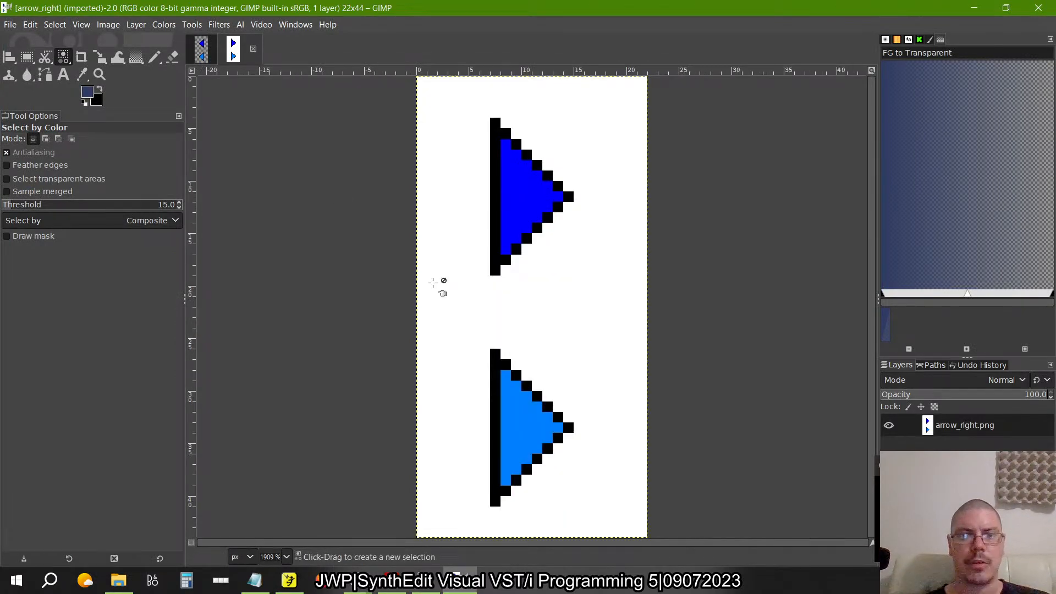
{"action": "left_click", "coordinate": [433, 283]}
{"action": "key", "text": "Delete"}
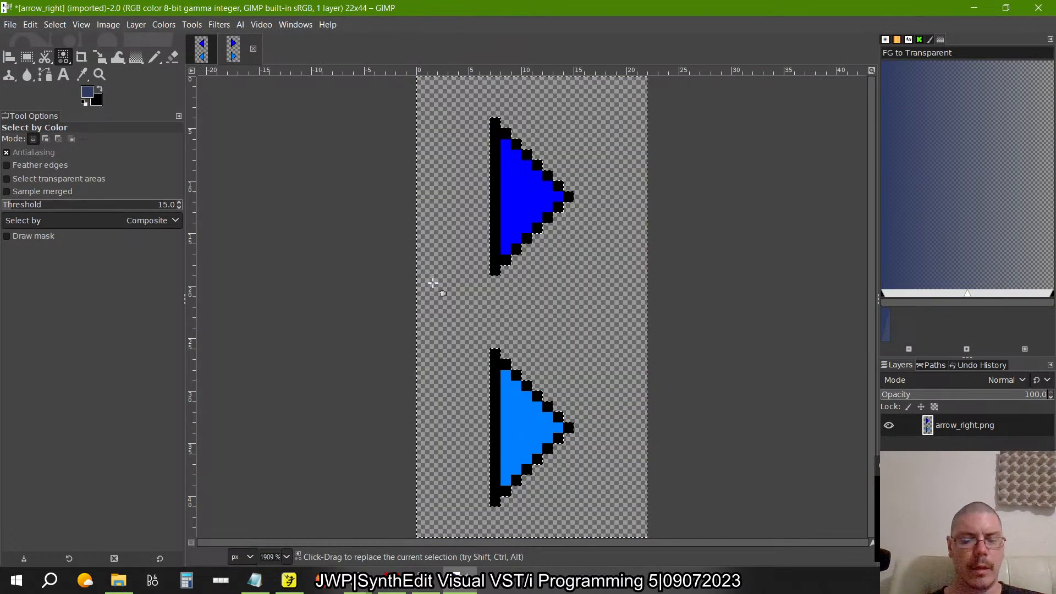
- Overwrite the original arrow_right.png with the edited image and close GIMP
{"action": "left_click", "coordinate": [6, 26]}
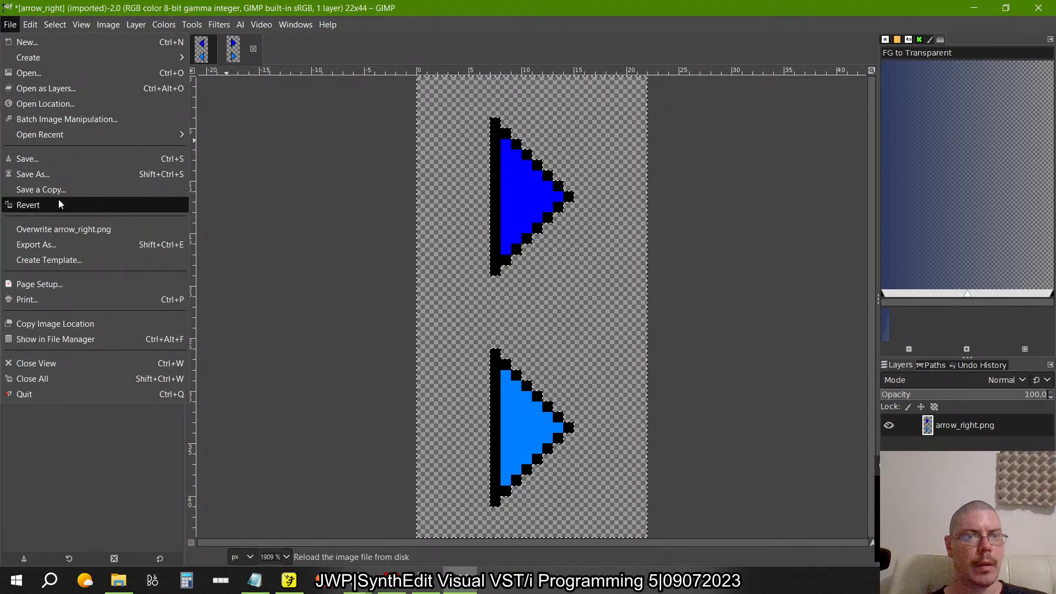
{"action": "left_click", "coordinate": [56, 232]}
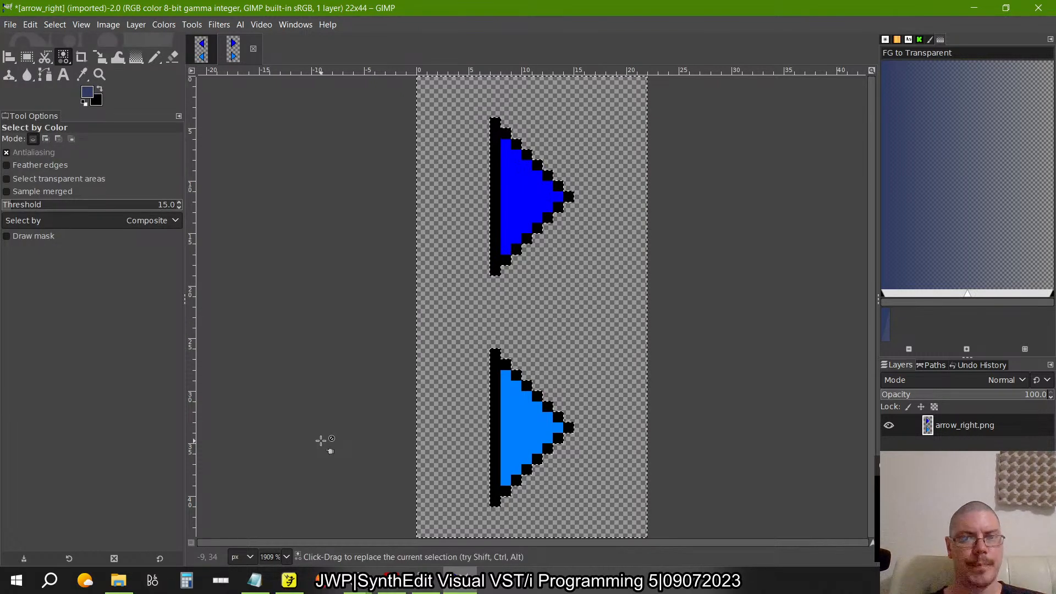
{"action": "left_click", "coordinate": [1038, 8]}
{"action": "left_click", "coordinate": [253, 230]}
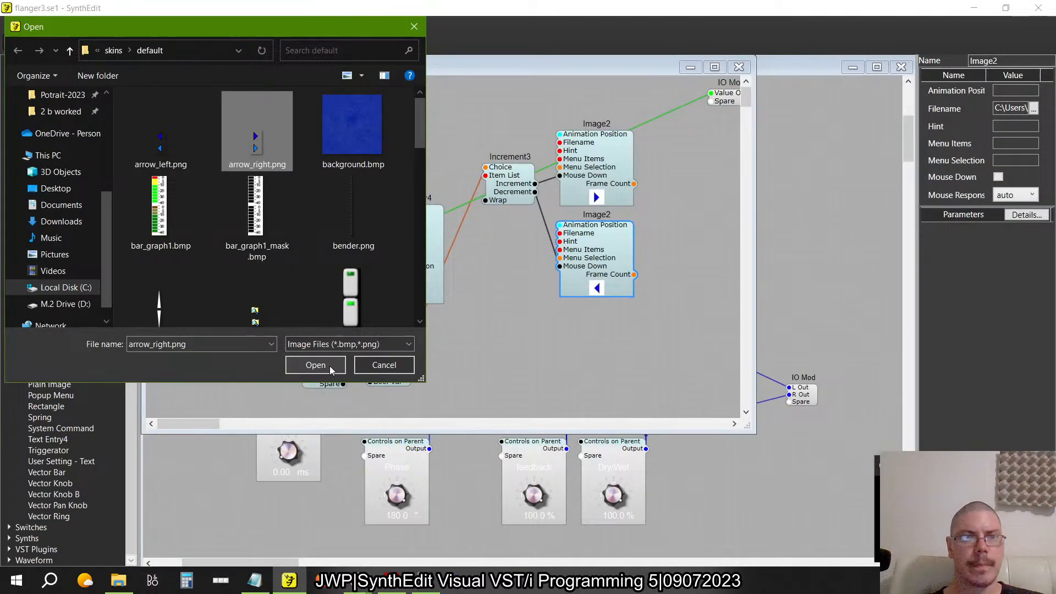
- Reload the lower Image2 module's picture, ending with arrow_left.png from the default skin folder as its file
{"action": "left_click", "coordinate": [315, 365]}
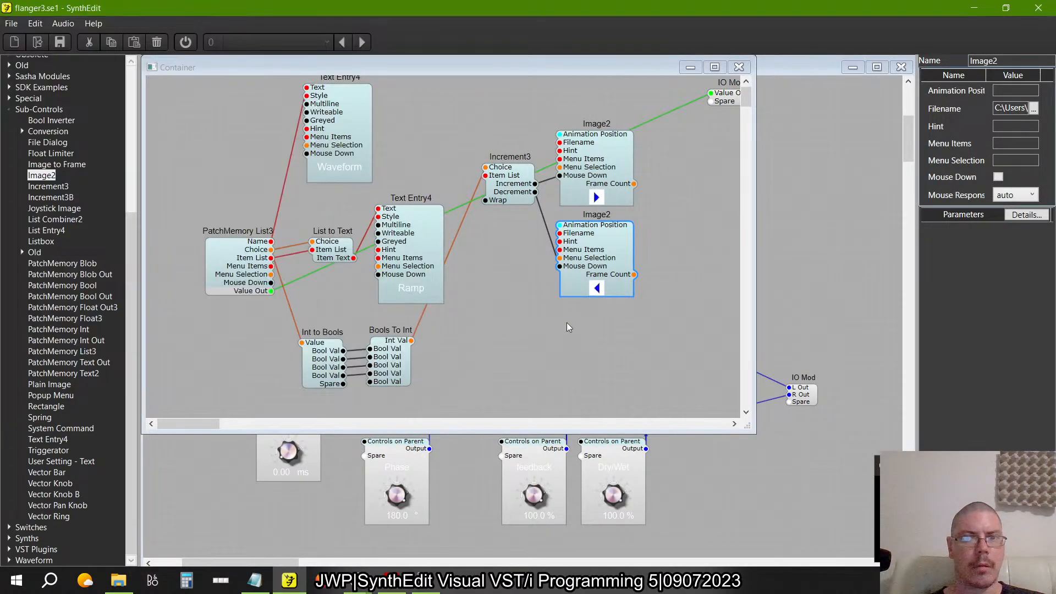
{"action": "right_click", "coordinate": [594, 274]}
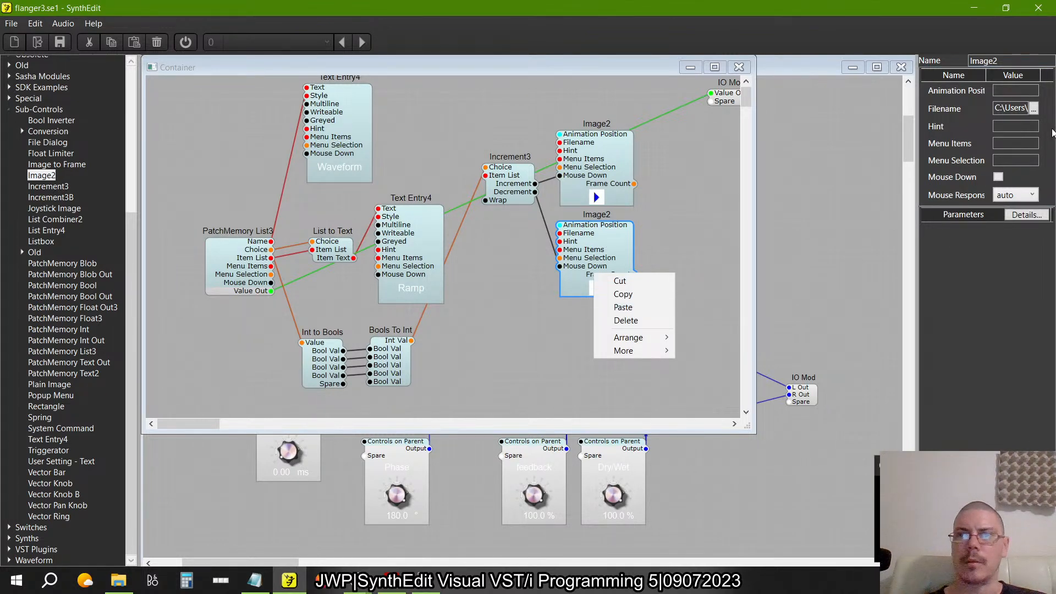
{"action": "left_click", "coordinate": [1034, 110]}
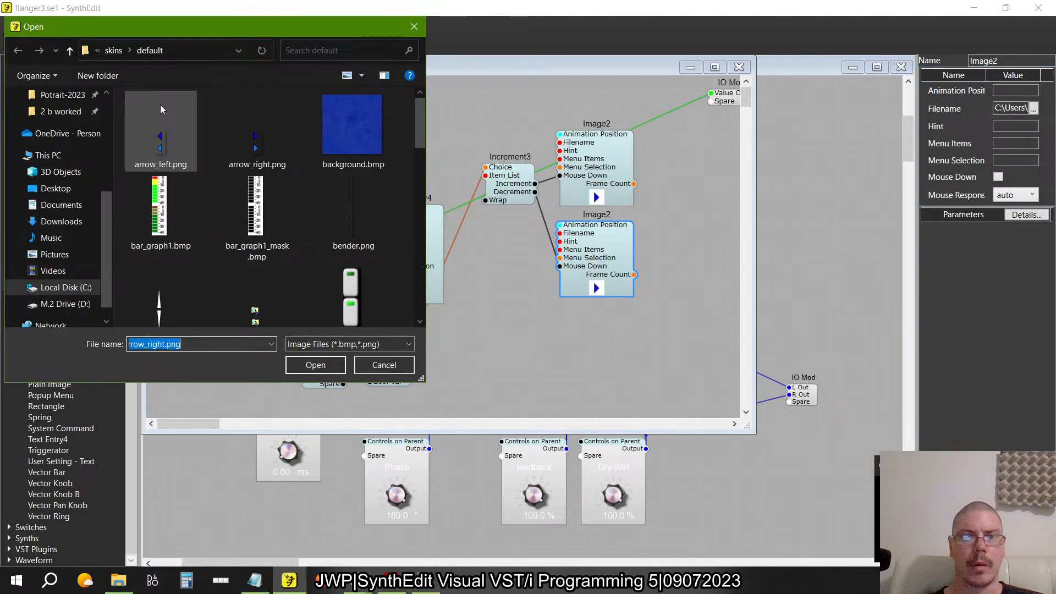
{"action": "left_click", "coordinate": [160, 109]}
{"action": "left_click", "coordinate": [316, 365]}
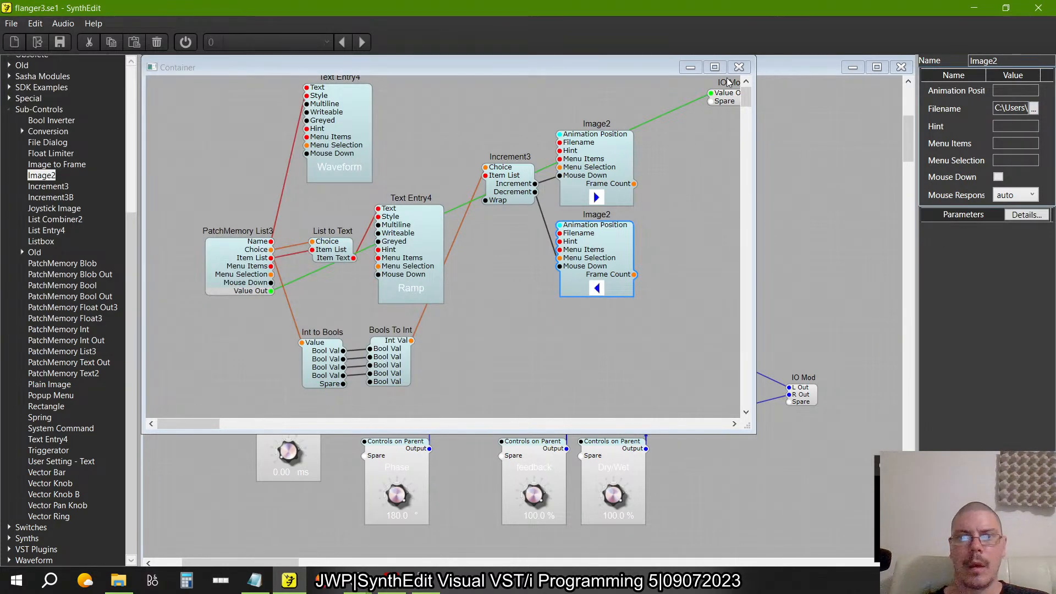
- Close the Waveform container and check the selector's arrows up close in the Reverb container's panel view
{"action": "left_click", "coordinate": [739, 67]}
{"action": "right_click", "coordinate": [679, 226]}
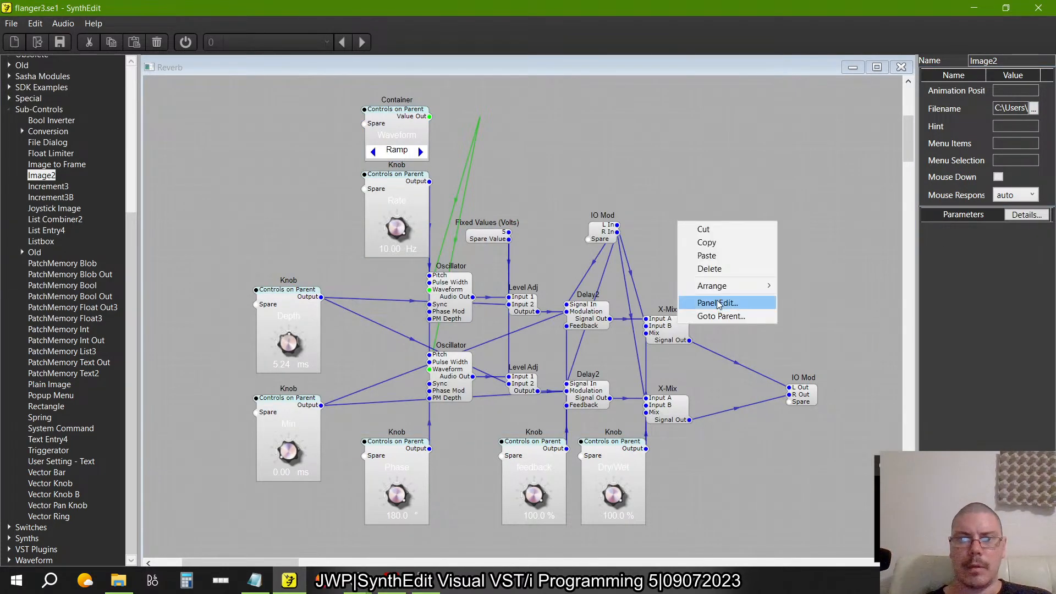
{"action": "left_click", "coordinate": [718, 300]}
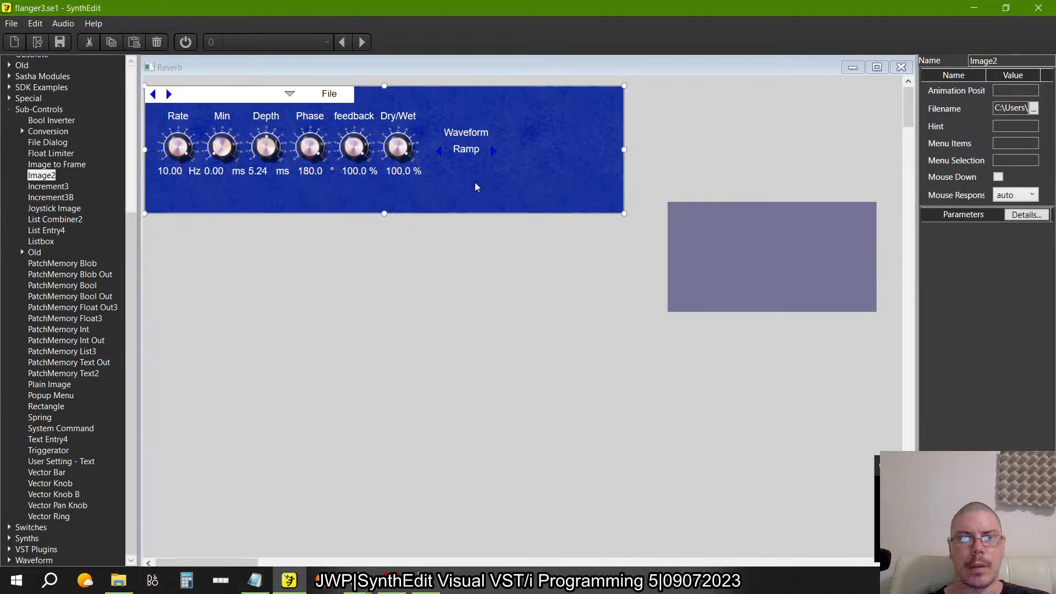
{"action": "scroll", "coordinate": [476, 187], "scroll_direction": "up", "scroll_amount": 2}
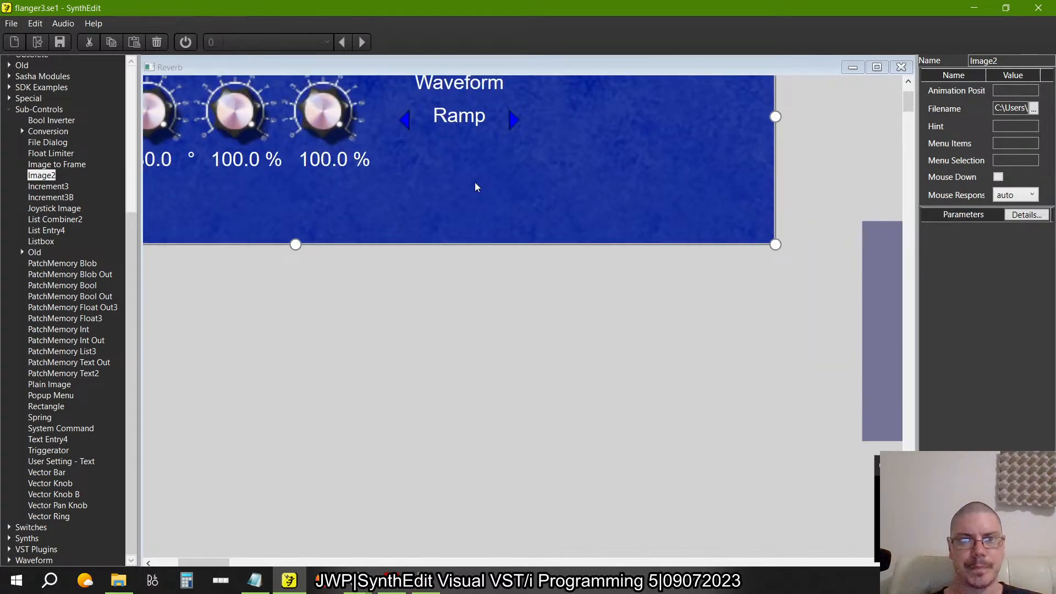
- Move the plain rectangle beside the blue panel down and to the left in the panel view
{"action": "scroll", "coordinate": [476, 186], "scroll_direction": "down", "scroll_amount": 2}
{"action": "left_click_drag", "start_coordinate": [722, 272], "coordinate": [641, 358]}
{"action": "scroll", "coordinate": [394, 162], "scroll_direction": "up", "scroll_amount": 5}
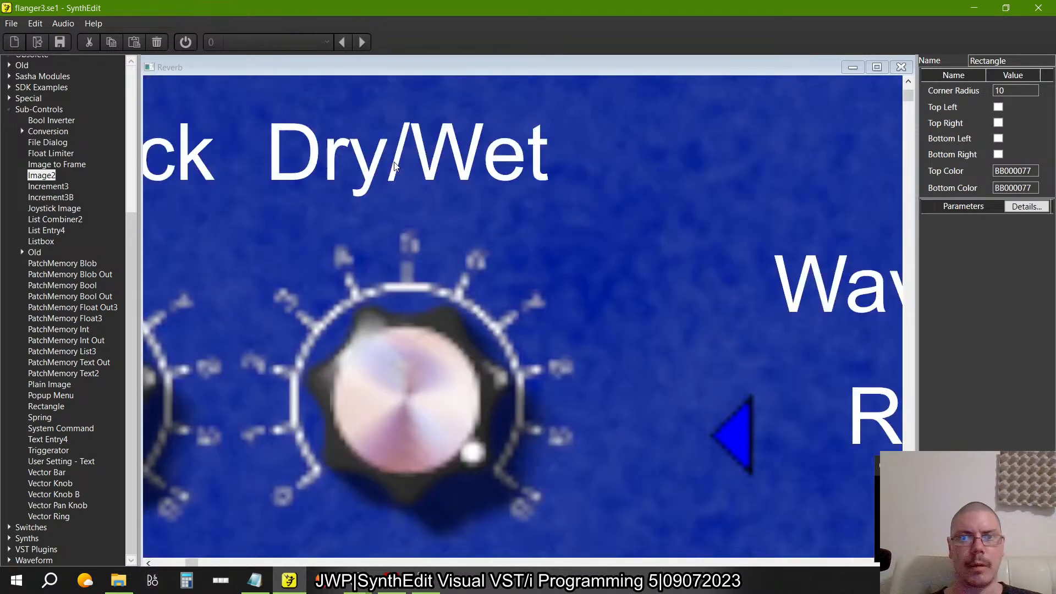
- Test the Waveform selector's previous arrow in the Reverb container's panel view, ending on Saw
{"action": "scroll", "coordinate": [394, 162], "scroll_direction": "down", "scroll_amount": 5}
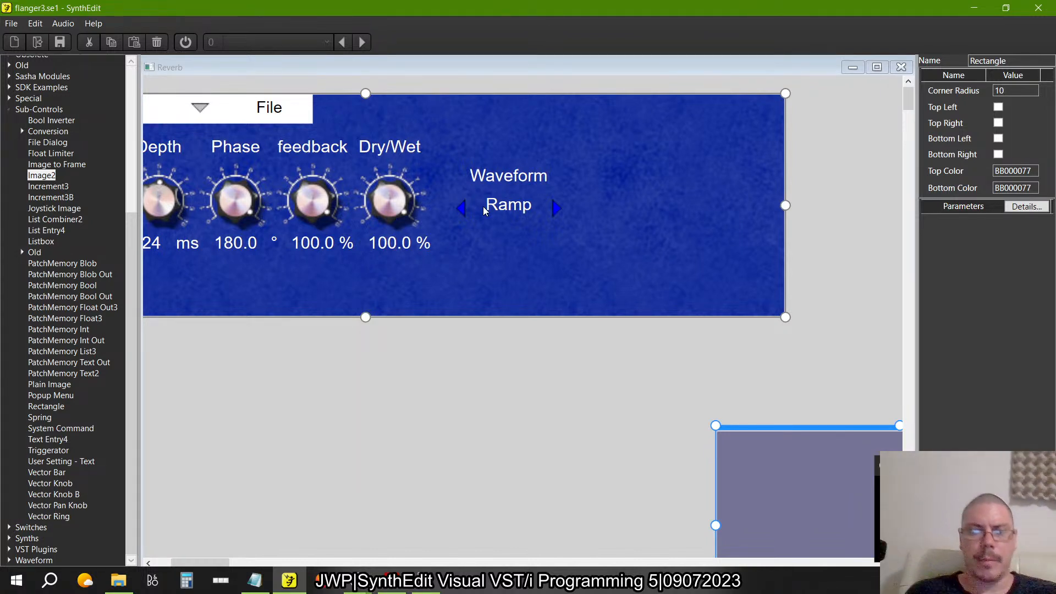
{"action": "left_click", "coordinate": [461, 208]}
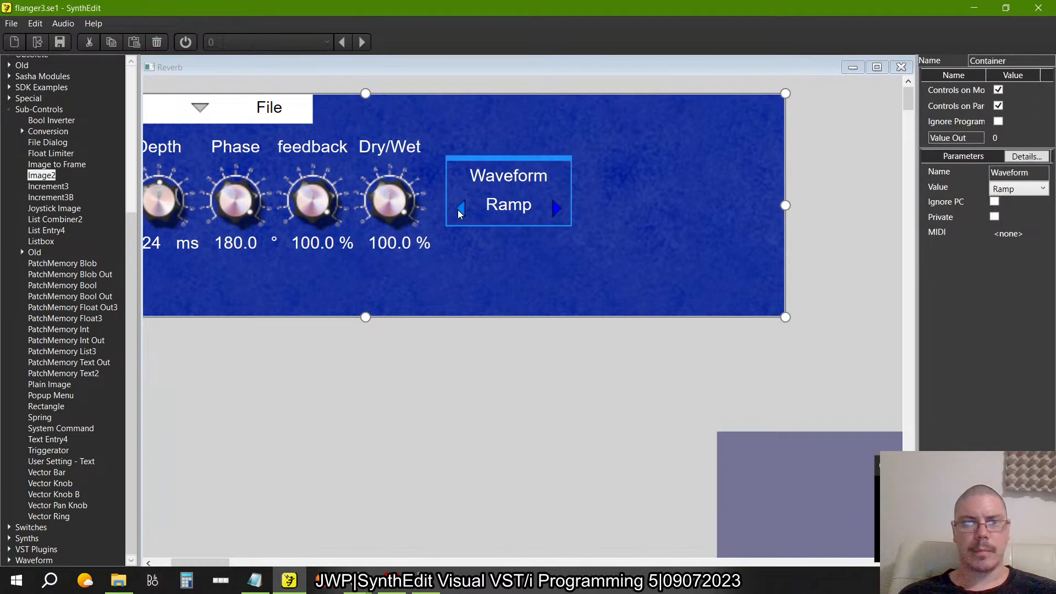
{"action": "left_click", "coordinate": [461, 208]}
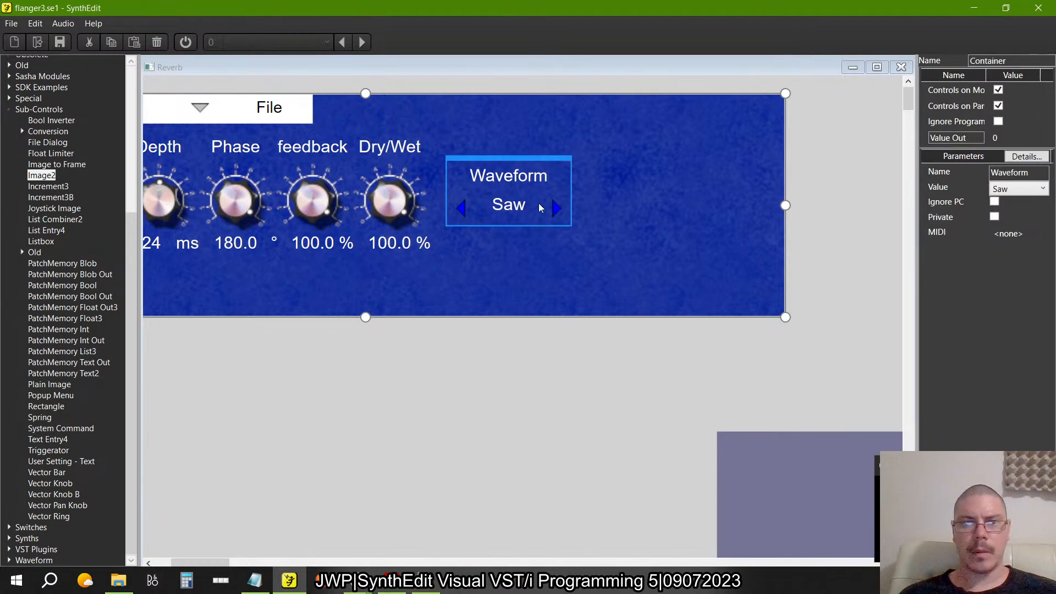
- Open the Waveform container's own panel view from the Reverb container's structure
{"action": "right_click", "coordinate": [544, 159]}
{"action": "left_click", "coordinate": [508, 186]}
{"action": "right_click", "coordinate": [513, 161]}
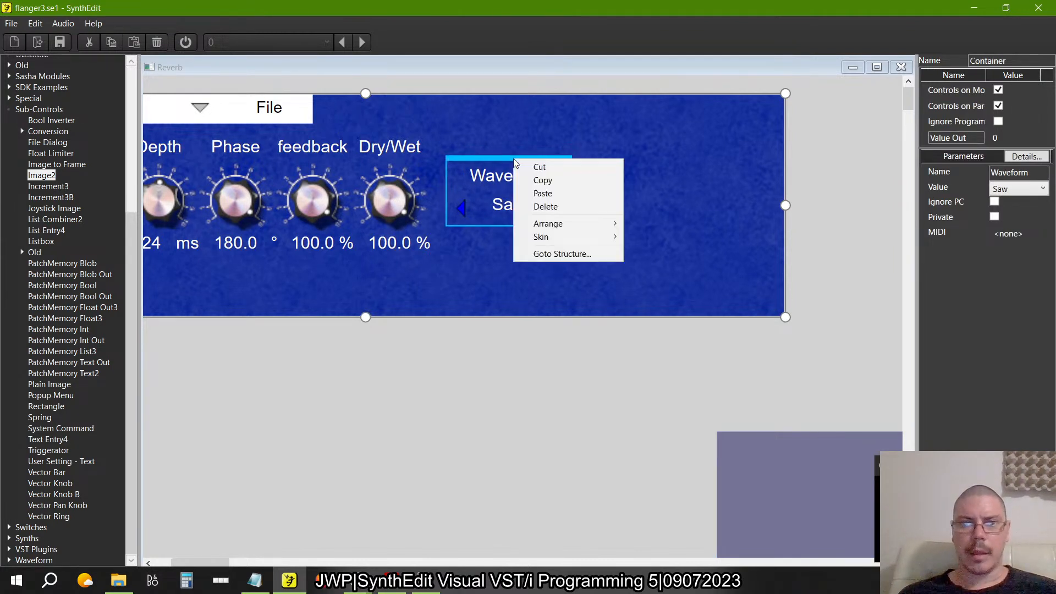
{"action": "left_click", "coordinate": [559, 254]}
{"action": "right_click", "coordinate": [401, 131]}
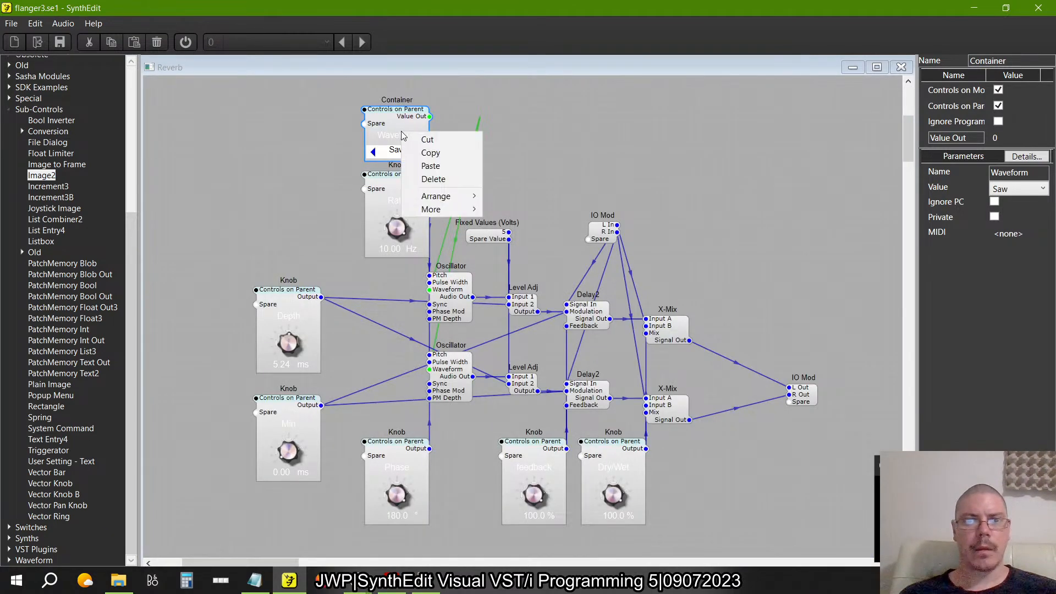
{"action": "left_click", "coordinate": [443, 140]}
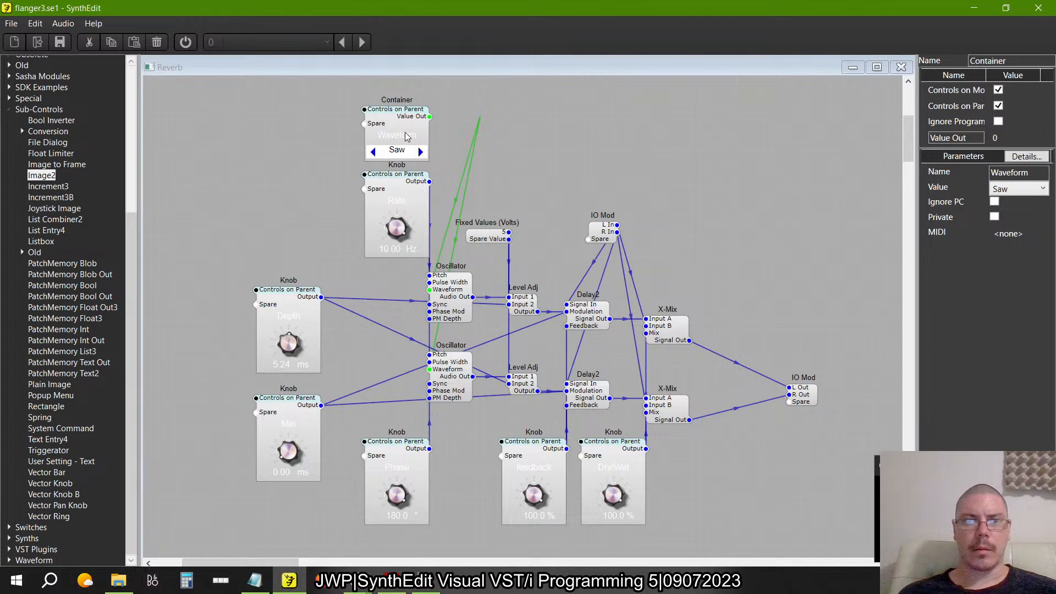
{"action": "double_click", "coordinate": [404, 132]}
{"action": "right_click", "coordinate": [434, 116]}
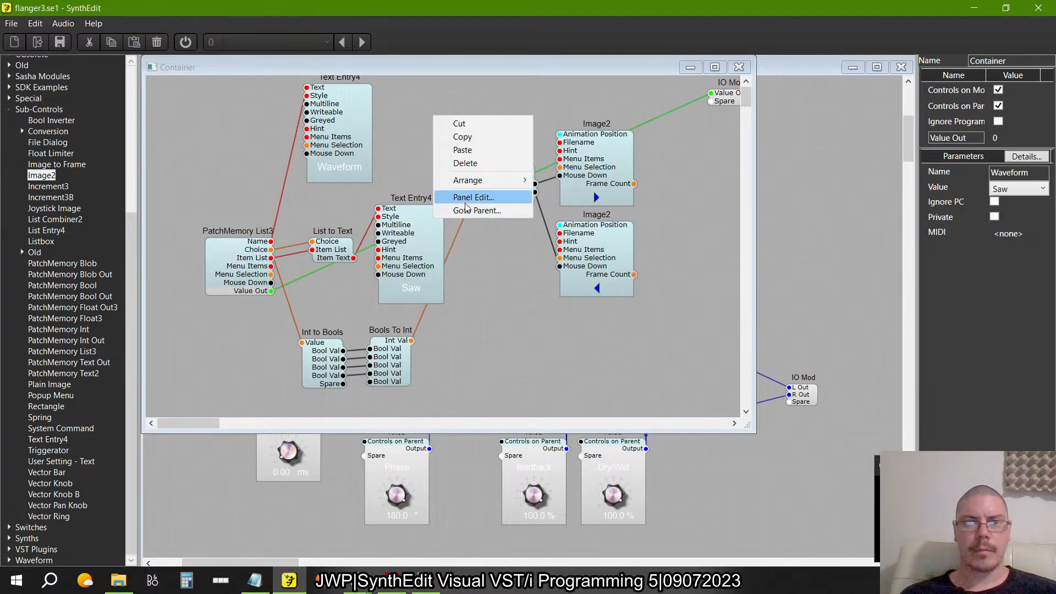
{"action": "left_click", "coordinate": [472, 197]}
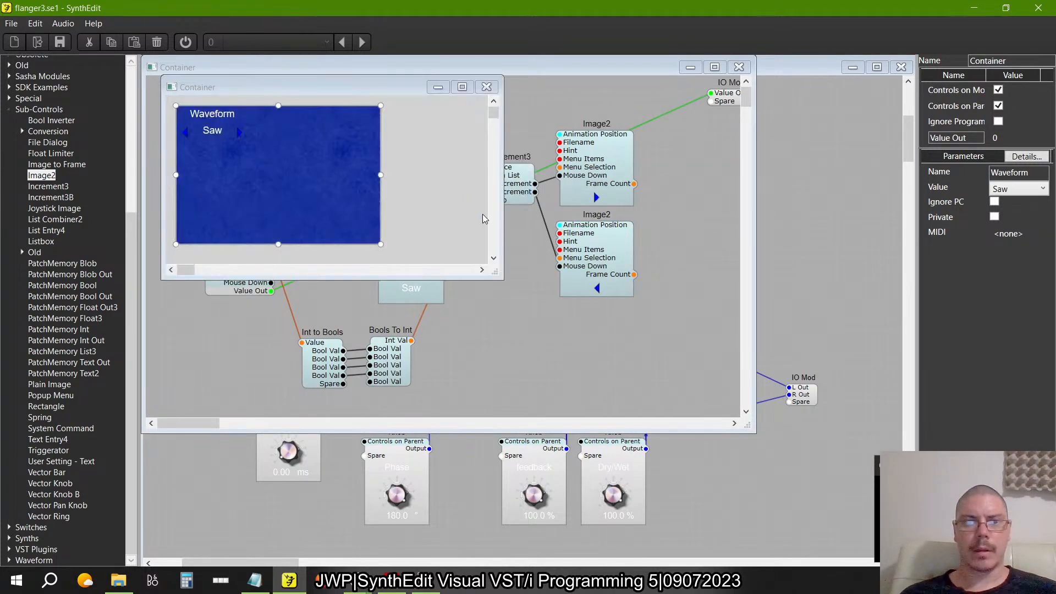
- Test both waveform arrows in the container's panel view, ending on Saw, and close that view
{"action": "scroll", "coordinate": [206, 144], "scroll_direction": "up", "scroll_amount": 2}
{"action": "left_click", "coordinate": [201, 134]}
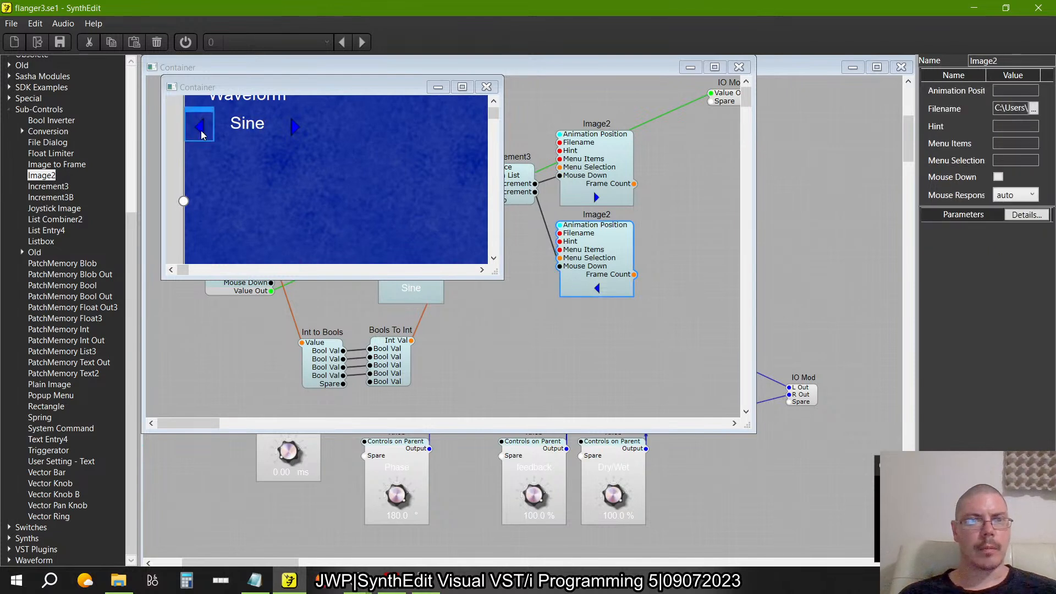
{"action": "left_click", "coordinate": [297, 133]}
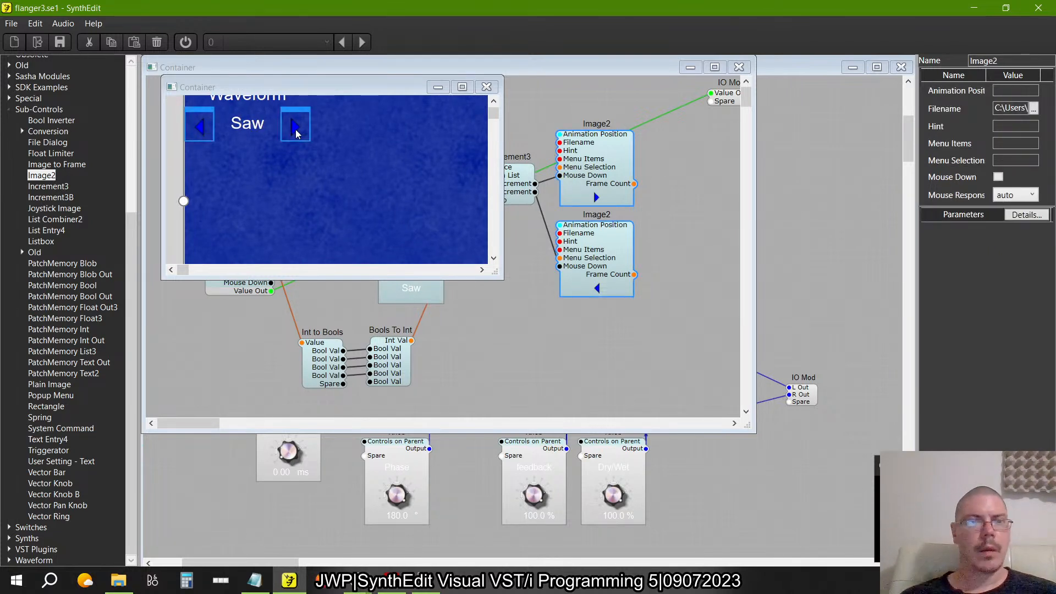
{"action": "left_click", "coordinate": [377, 173]}
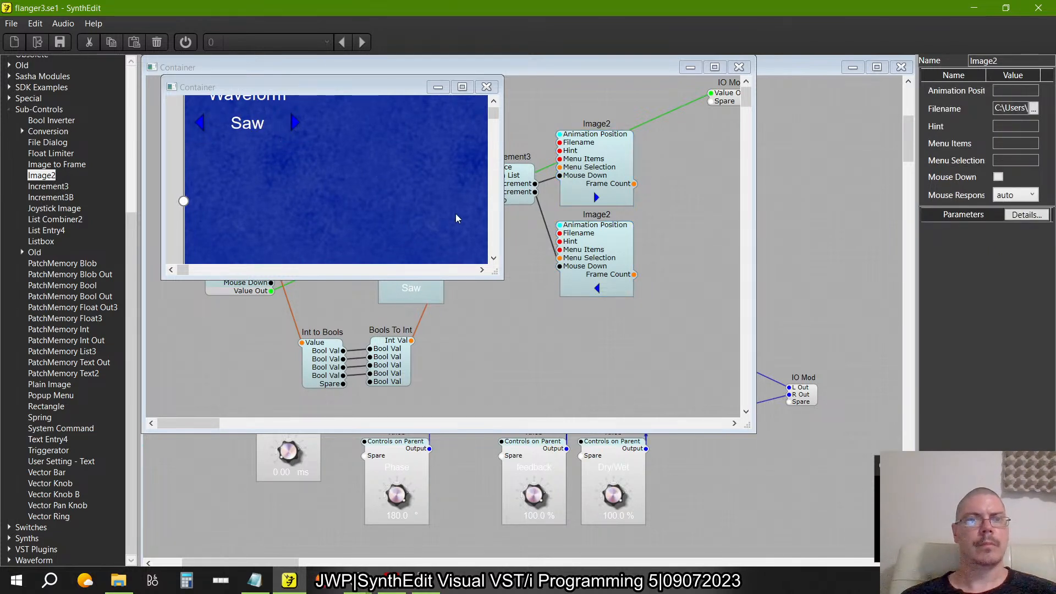
{"action": "left_click", "coordinate": [298, 125]}
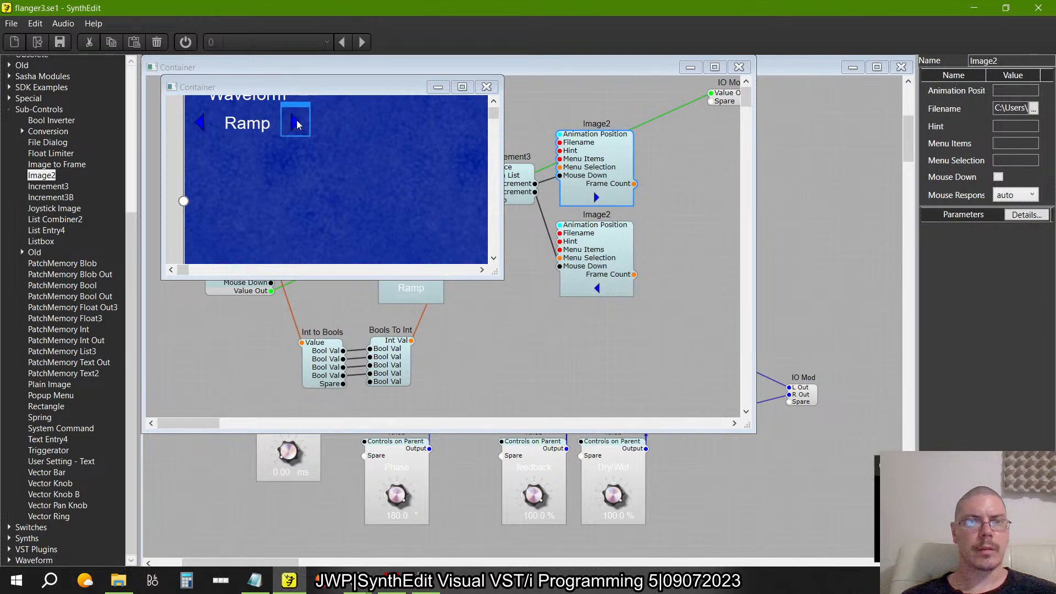
{"action": "left_click", "coordinate": [201, 124]}
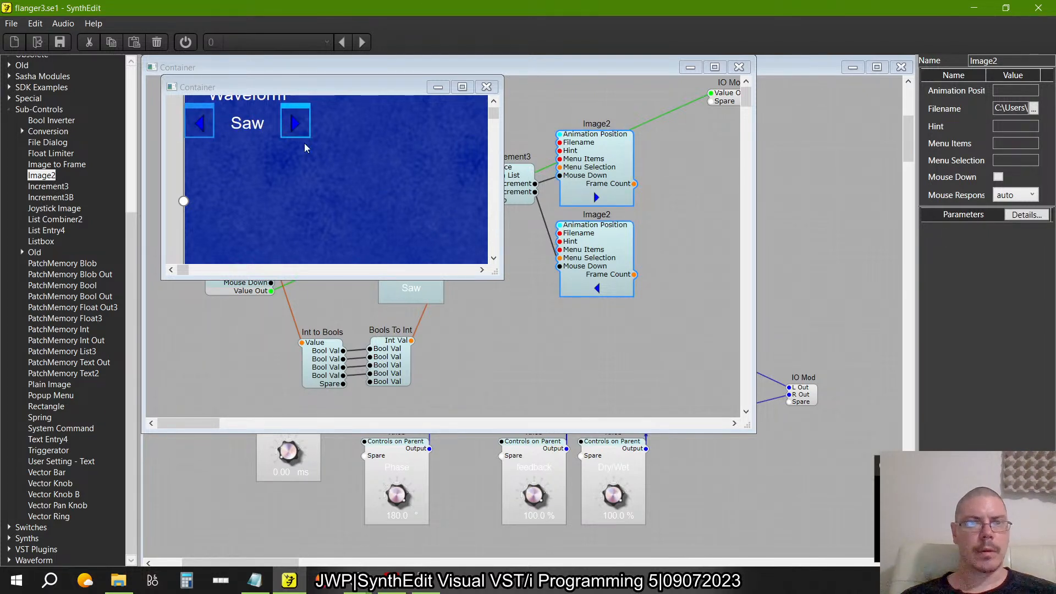
{"action": "left_click", "coordinate": [487, 112]}
{"action": "left_click", "coordinate": [487, 87]}
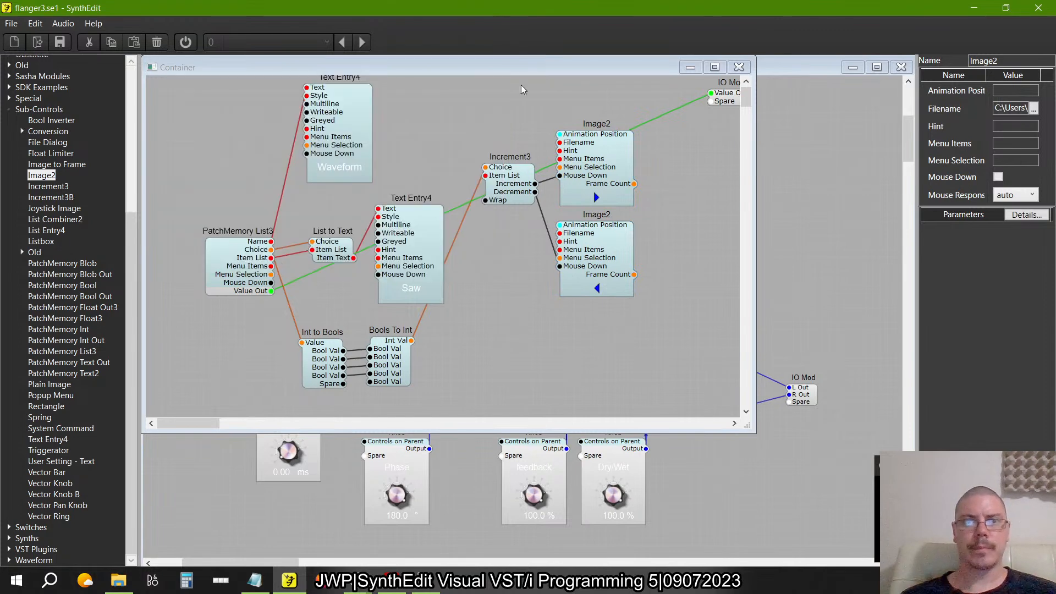
- Return to the Reverb container's panel view and step the Waveform selector through to Triangle
{"action": "left_click", "coordinate": [739, 66]}
{"action": "right_click", "coordinate": [750, 166]}
{"action": "left_click", "coordinate": [773, 245]}
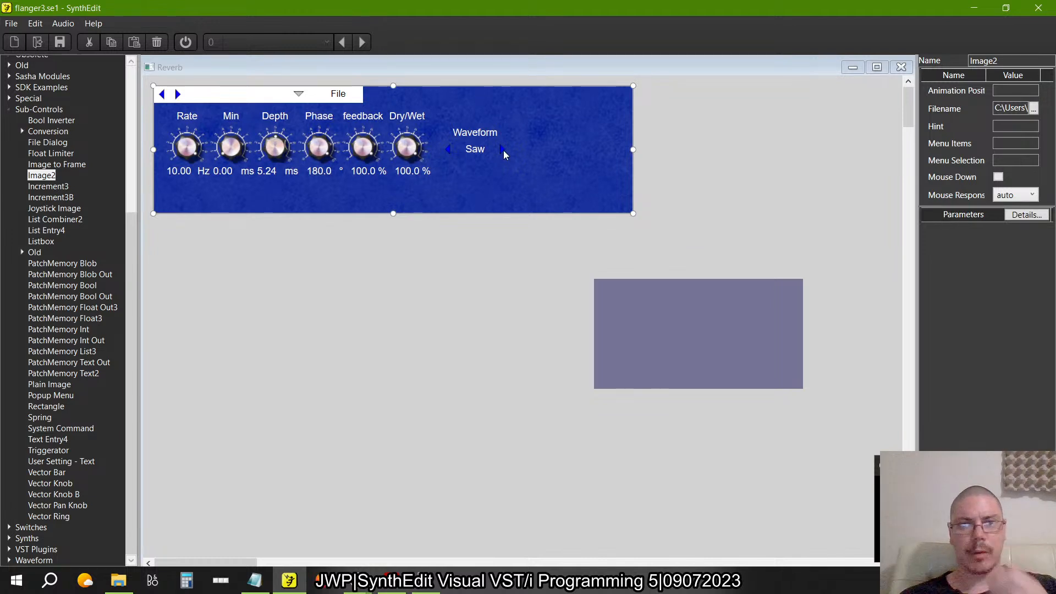
{"action": "left_click", "coordinate": [503, 149]}
{"action": "left_click", "coordinate": [503, 150]}
{"action": "left_click", "coordinate": [502, 149]}
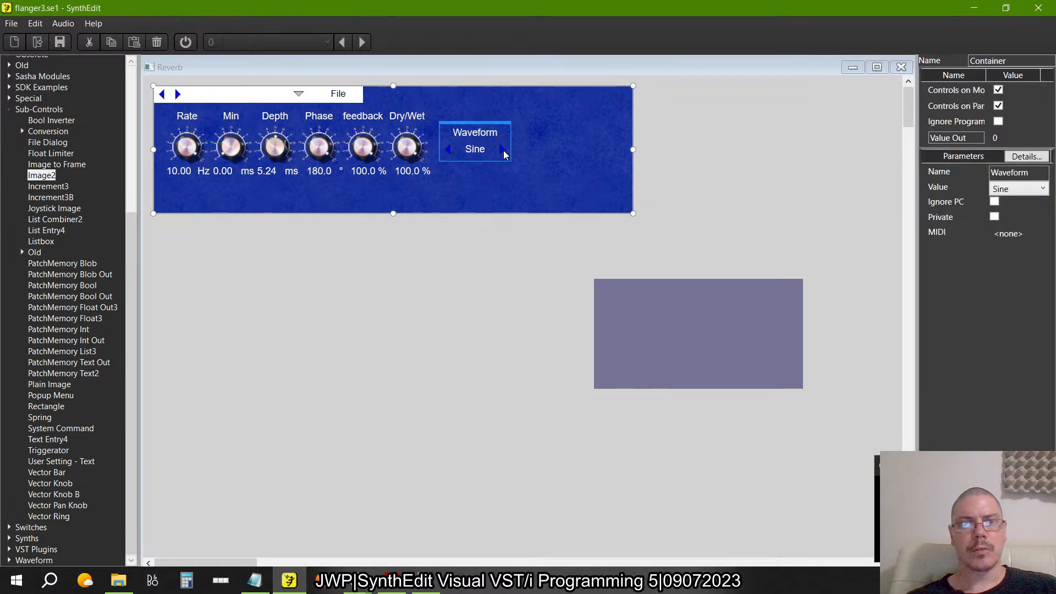
{"action": "left_click", "coordinate": [451, 154]}
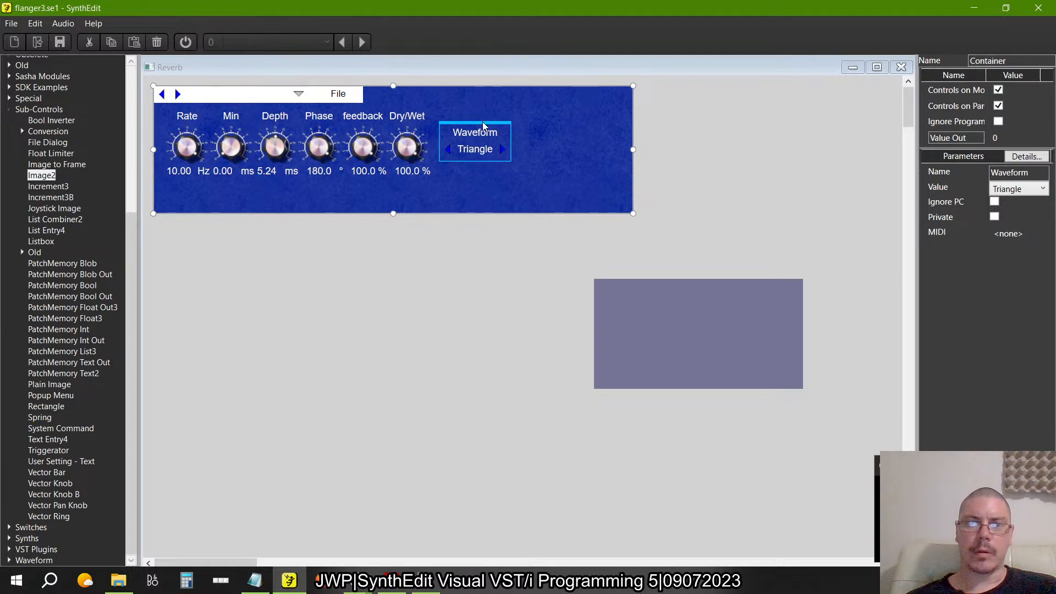
- Move the Waveform selector down and closer to the Dry/Wet knob, and shrink the blue panel's width and height to fit the controls
{"action": "left_click_drag", "start_coordinate": [483, 126], "coordinate": [484, 131]}
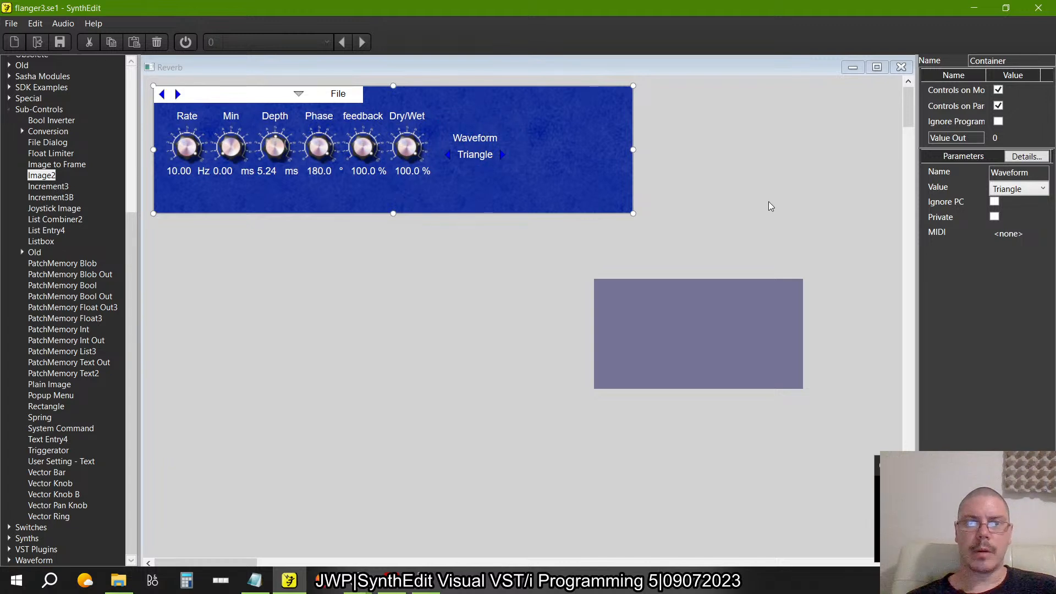
{"action": "left_click_drag", "start_coordinate": [470, 140], "coordinate": [458, 130]}
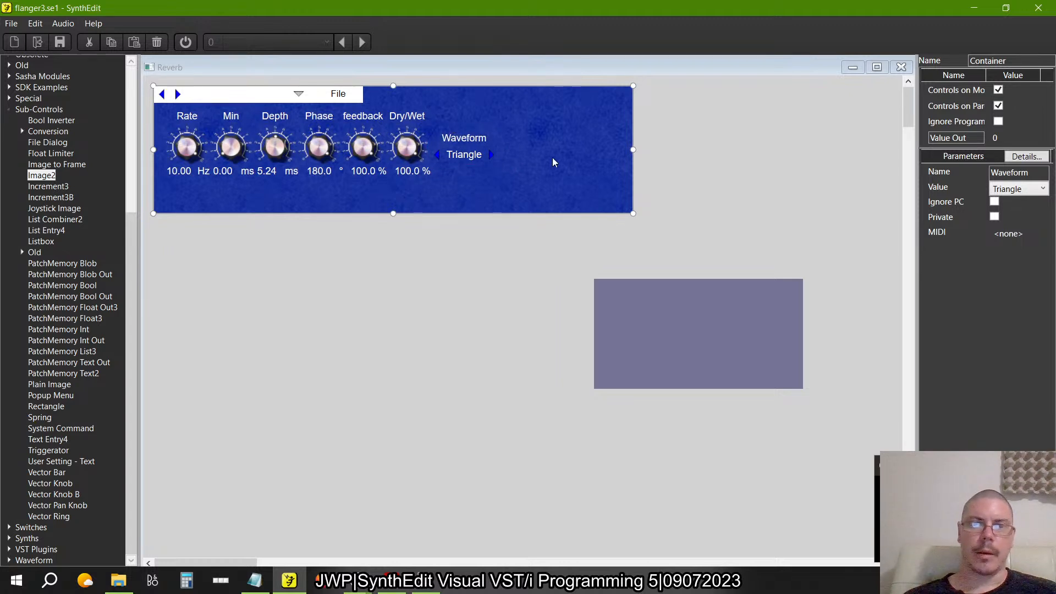
{"action": "left_click_drag", "start_coordinate": [633, 150], "coordinate": [501, 164]}
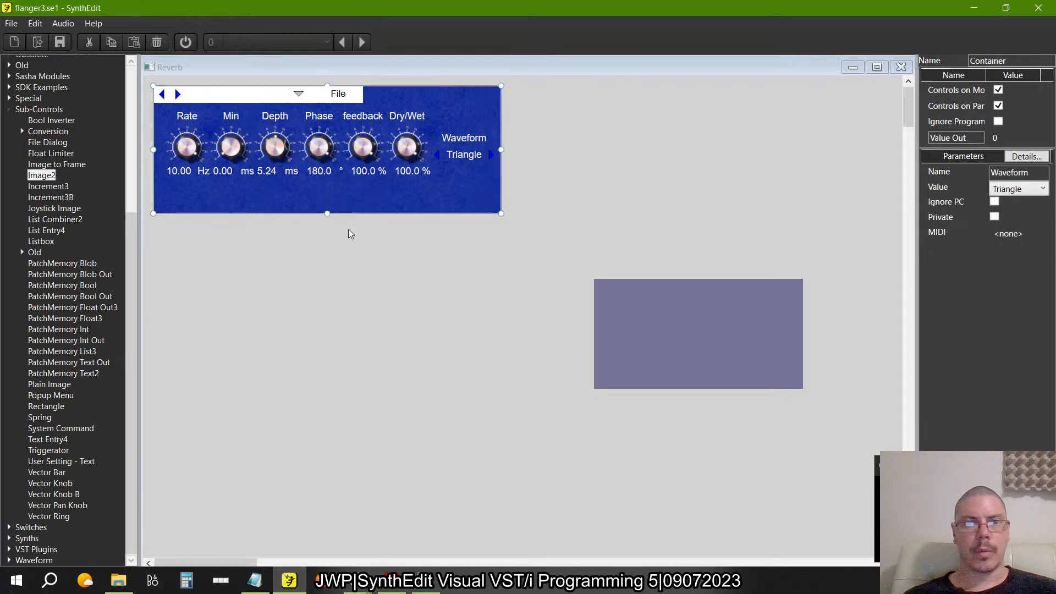
{"action": "left_click_drag", "start_coordinate": [324, 212], "coordinate": [327, 181]}
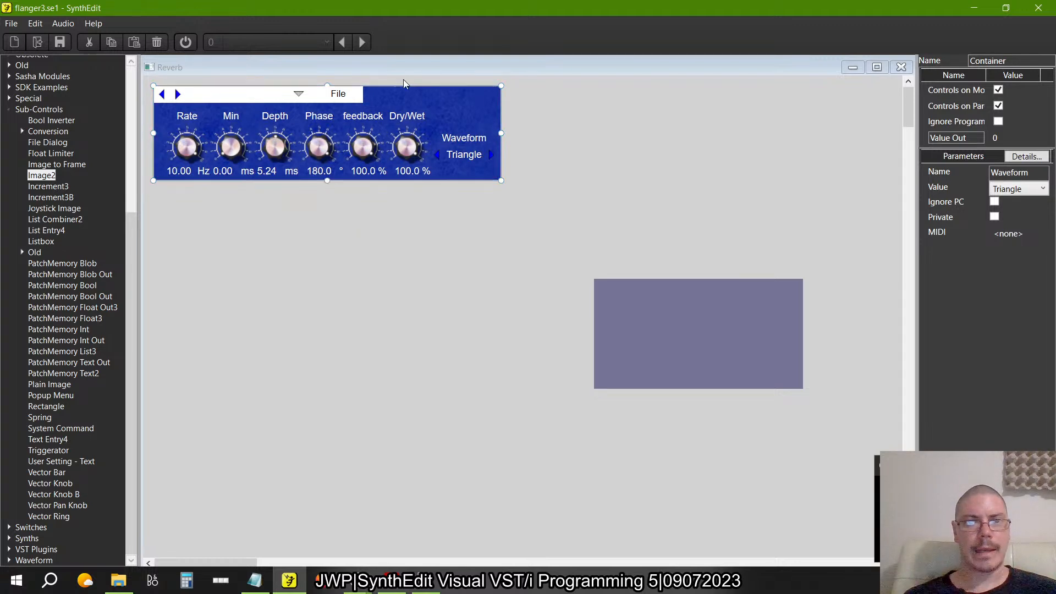
- Move the File button and its dropdown arrow to the blue panel's right edge and stretch the white bar across the panel's full width
{"action": "left_click", "coordinate": [337, 95]}
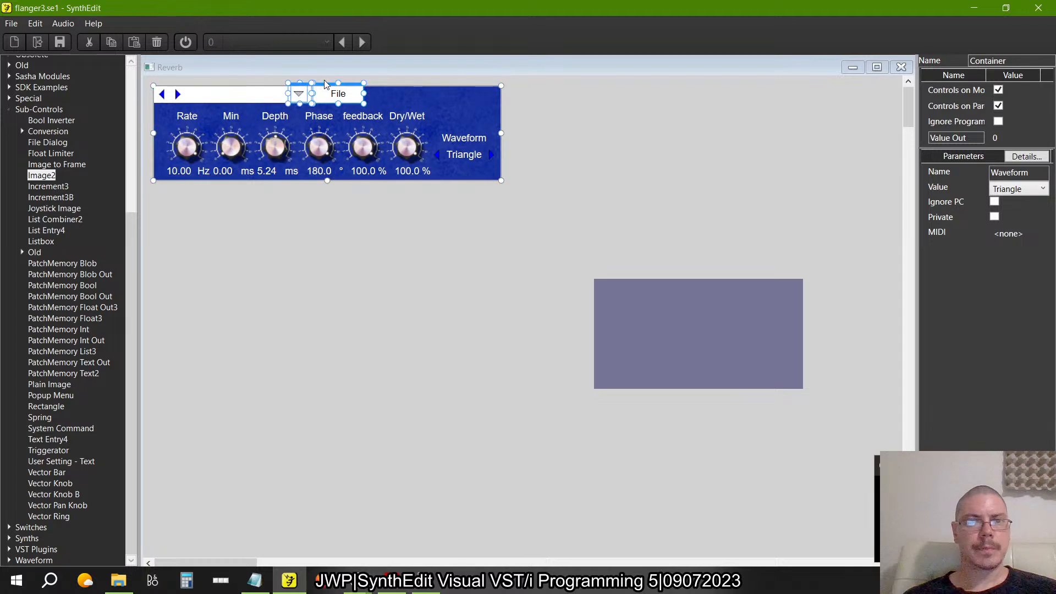
{"action": "left_click_drag", "start_coordinate": [326, 82], "coordinate": [465, 82]}
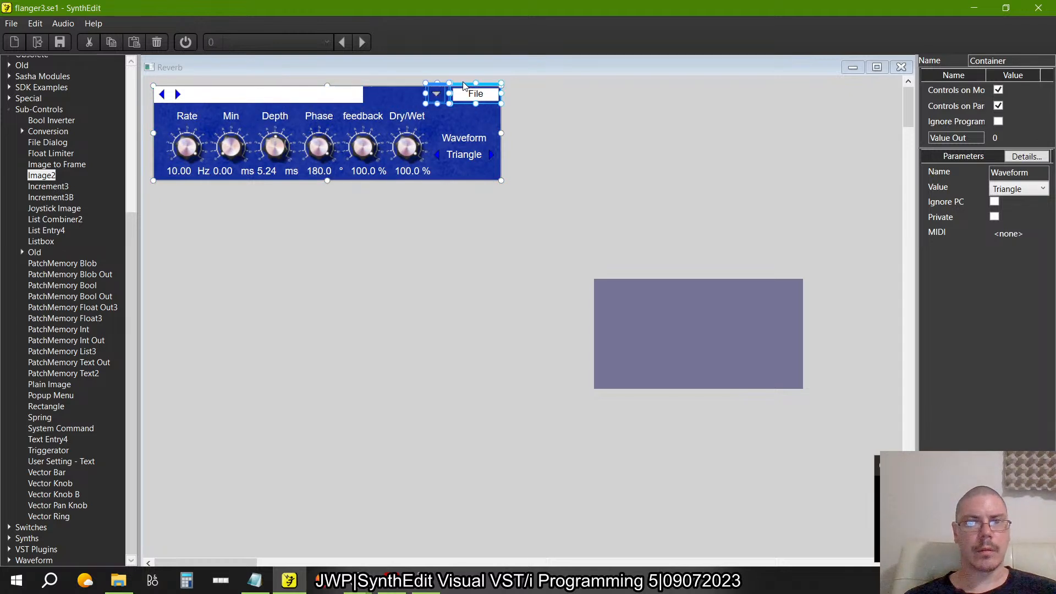
{"action": "left_click", "coordinate": [223, 96]}
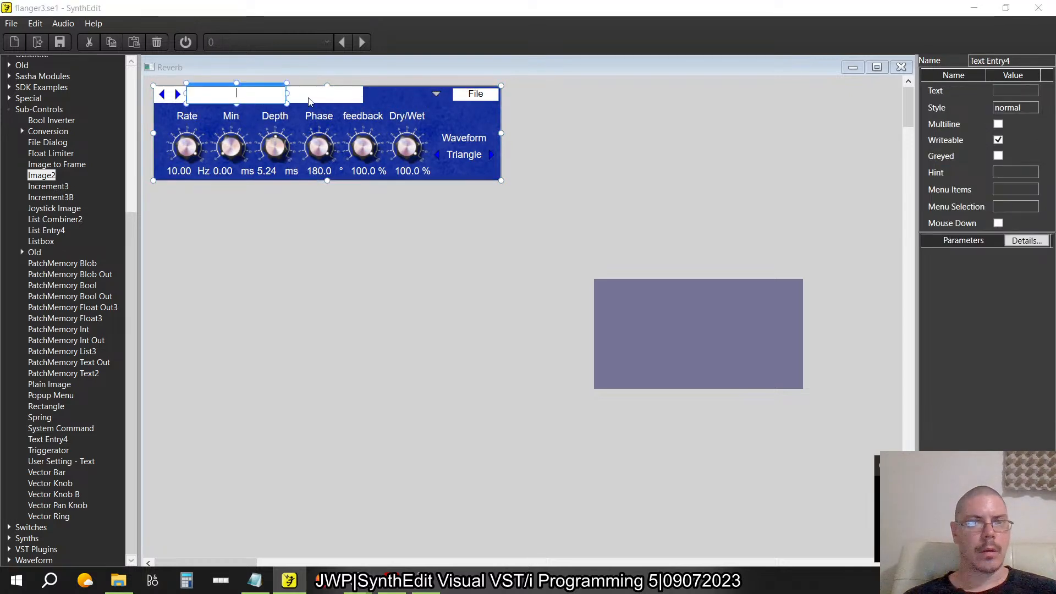
{"action": "left_click", "coordinate": [329, 99]}
{"action": "left_click_drag", "start_coordinate": [364, 99], "coordinate": [501, 103]}
- Move the text entry box to the middle of the white bar
{"action": "left_click", "coordinate": [268, 97]}
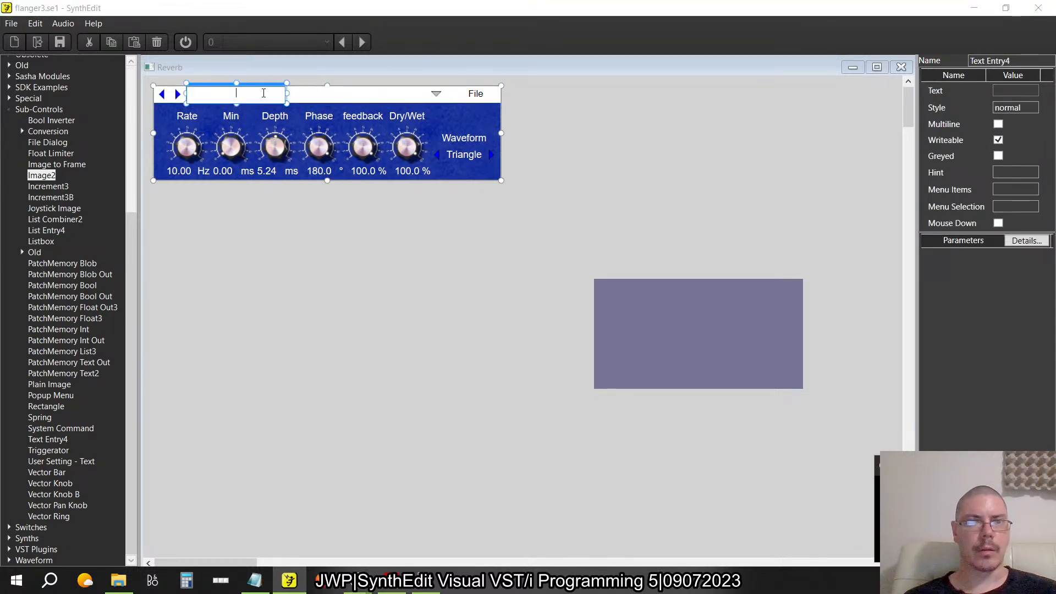
{"action": "left_click_drag", "start_coordinate": [256, 86], "coordinate": [347, 87]}
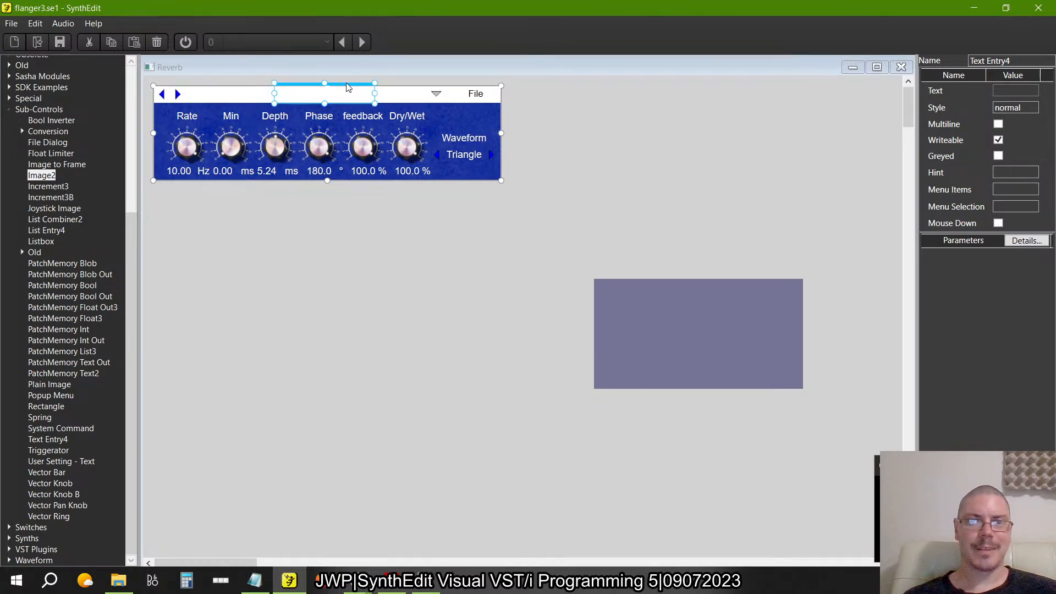
- Shift all six knobs and the Waveform selector slightly left together and narrow the blue panel to match
{"action": "left_click", "coordinate": [236, 155]}
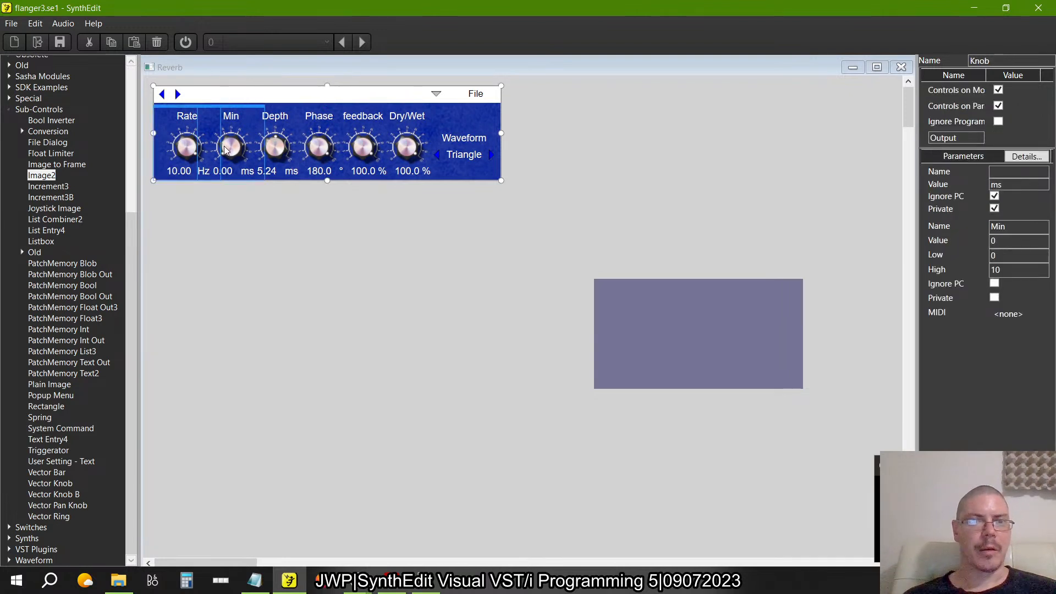
{"action": "left_click", "coordinate": [284, 160]}
{"action": "left_click", "coordinate": [328, 155]}
{"action": "left_click_drag", "start_coordinate": [329, 156], "coordinate": [330, 158]}
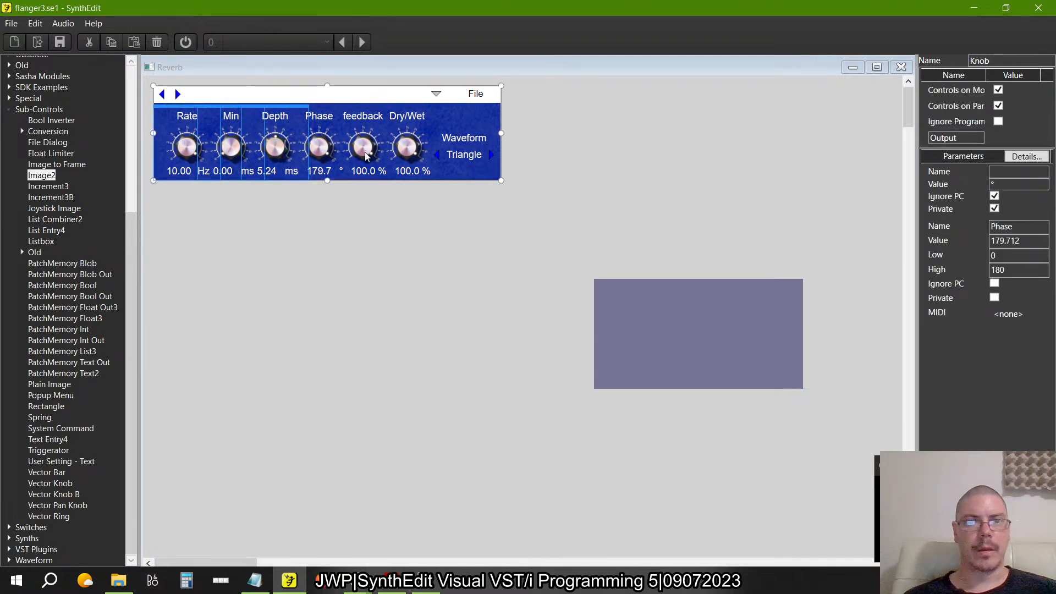
{"action": "left_click", "coordinate": [388, 154]}
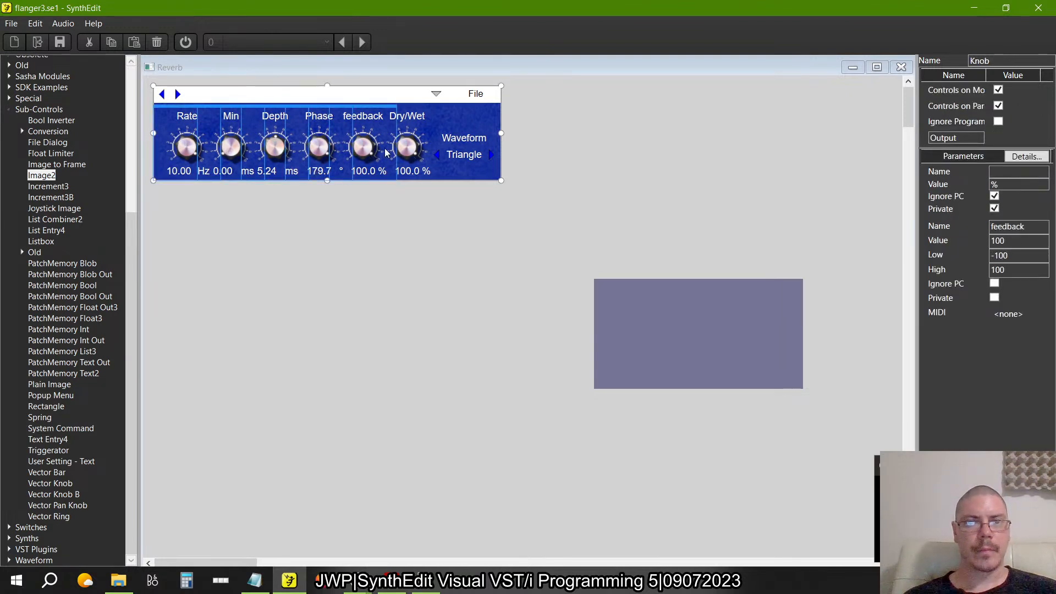
{"action": "left_click", "coordinate": [416, 155]}
{"action": "left_click", "coordinate": [473, 147]}
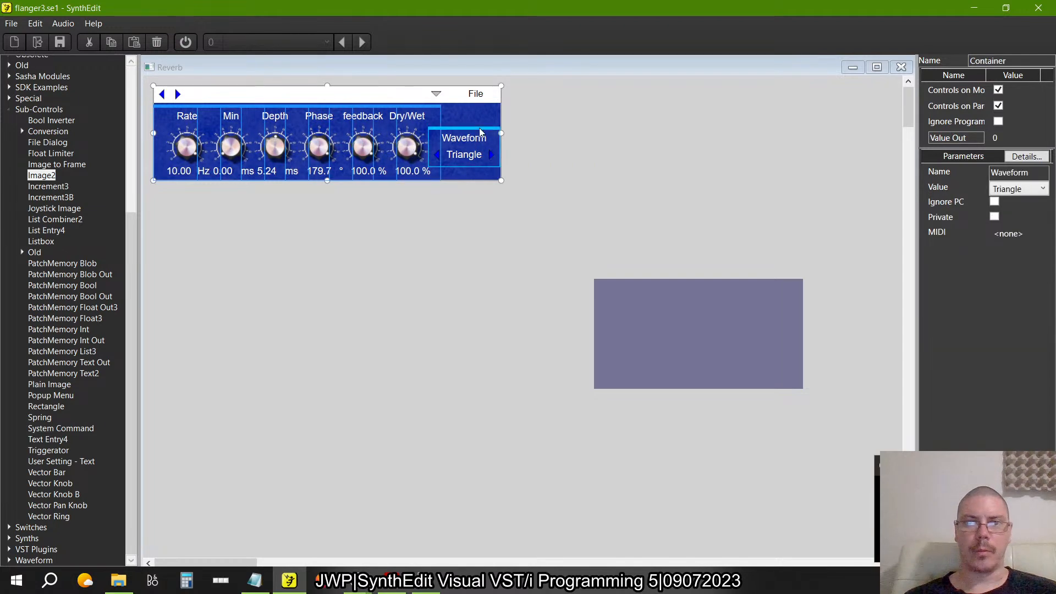
{"action": "left_click_drag", "start_coordinate": [483, 135], "coordinate": [498, 133]}
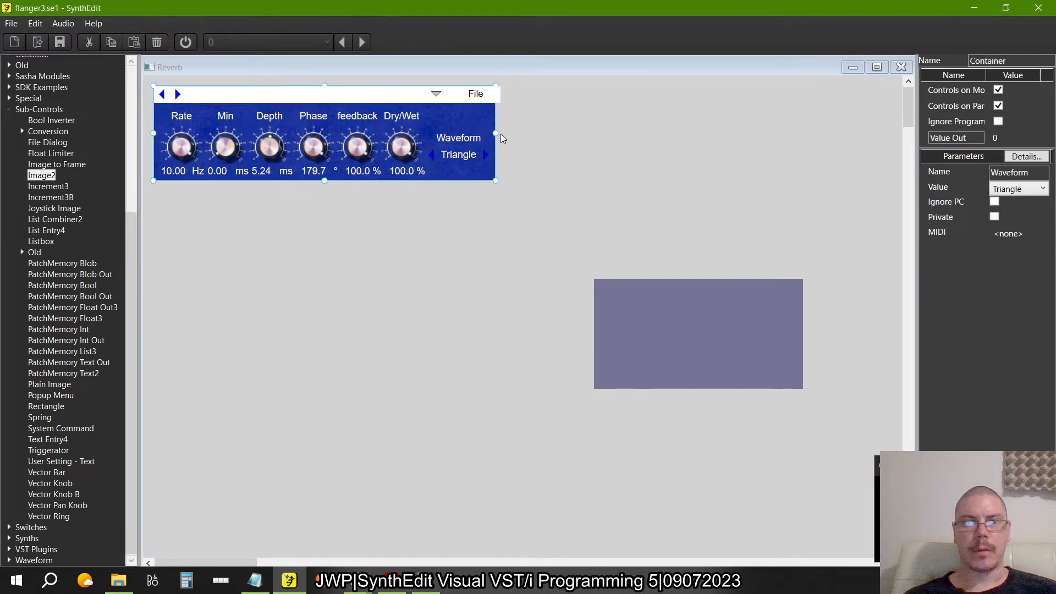
- Align the white bar, the File button and its dropdown arrow with the blue panel's right edge
{"action": "left_click", "coordinate": [342, 90]}
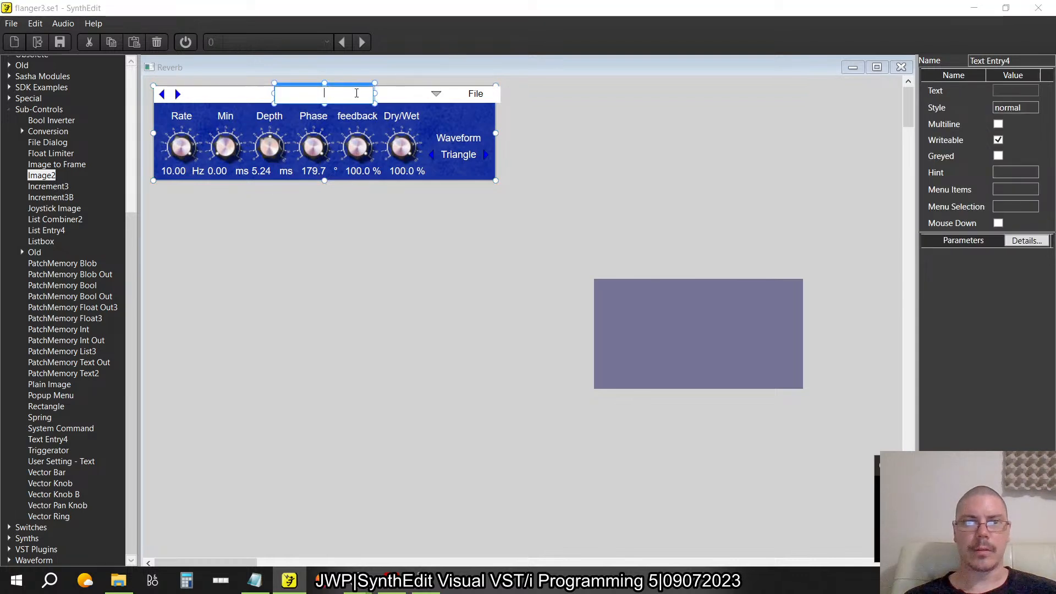
{"action": "left_click", "coordinate": [534, 117]}
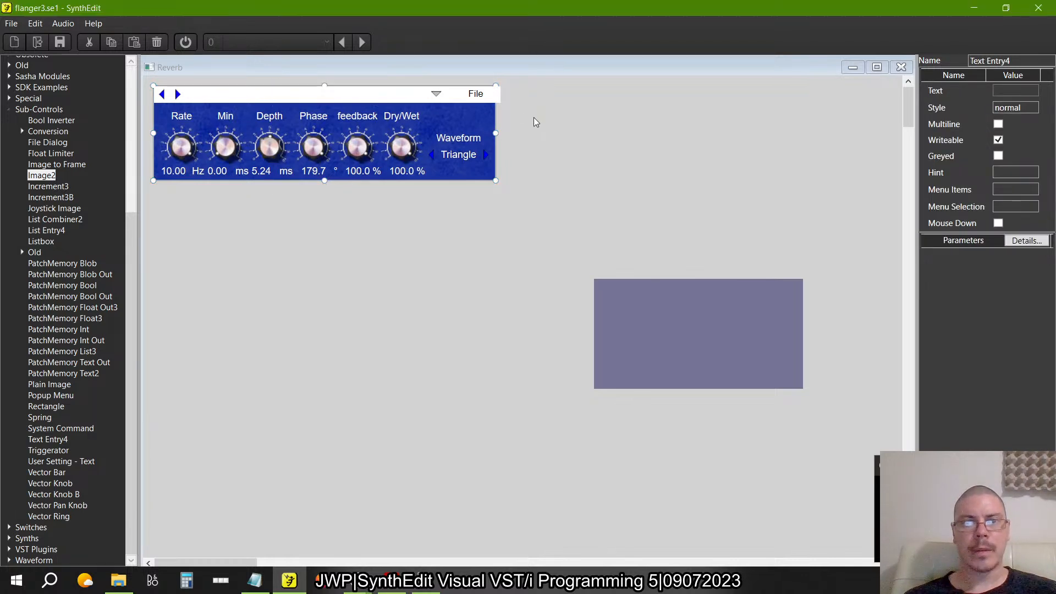
{"action": "left_click", "coordinate": [406, 100]}
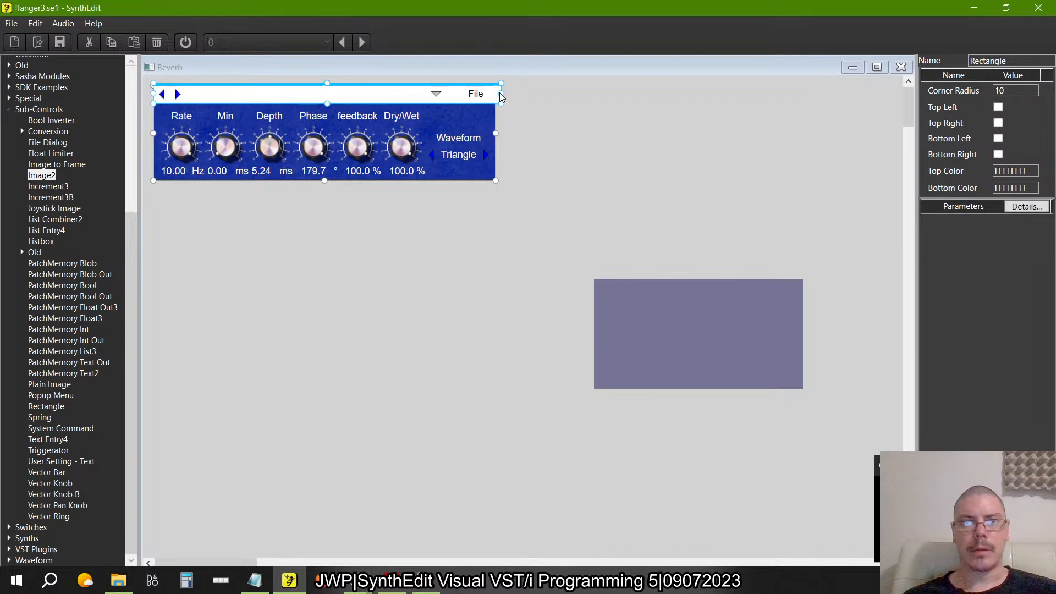
{"action": "left_click_drag", "start_coordinate": [520, 121], "coordinate": [369, 68]}
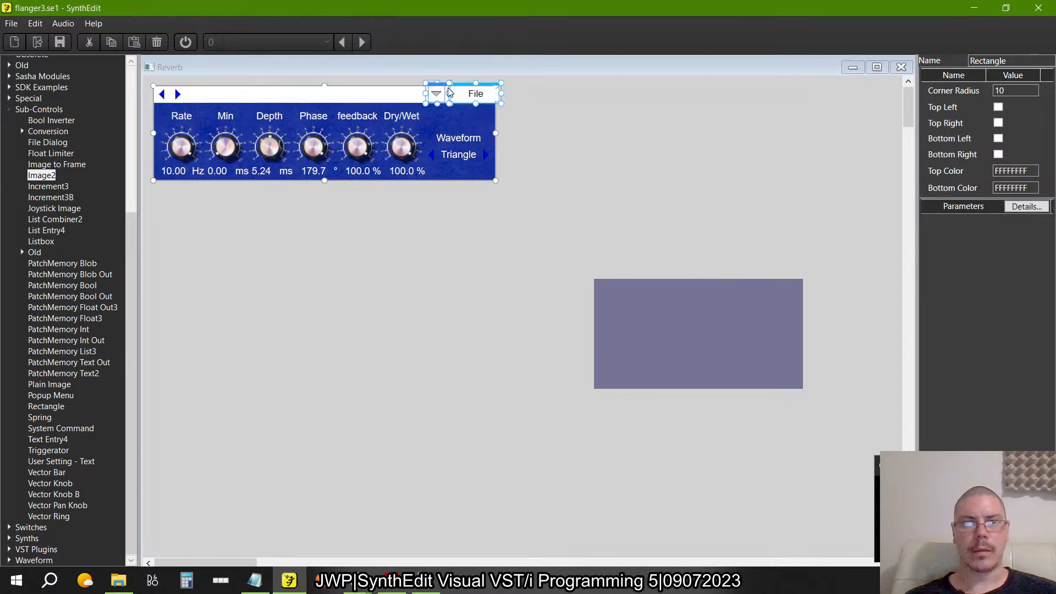
{"action": "left_click", "coordinate": [539, 105]}
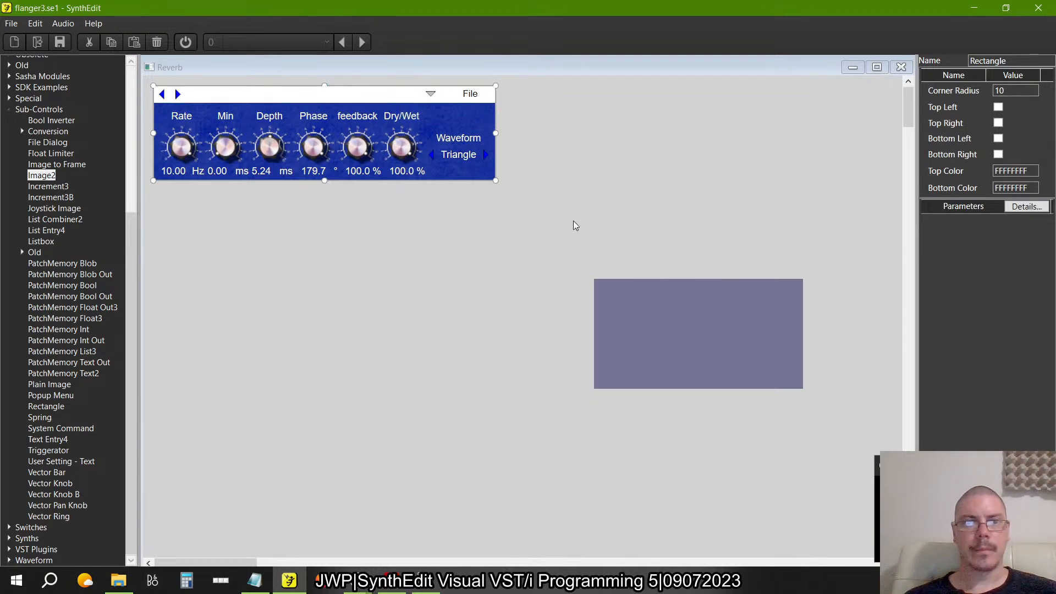
- Move the translucent blue rectangle over the knob area and resize it to cover the blue panel below the white bar
{"action": "left_click", "coordinate": [624, 299]}
{"action": "left_click_drag", "start_coordinate": [678, 281], "coordinate": [237, 106]}
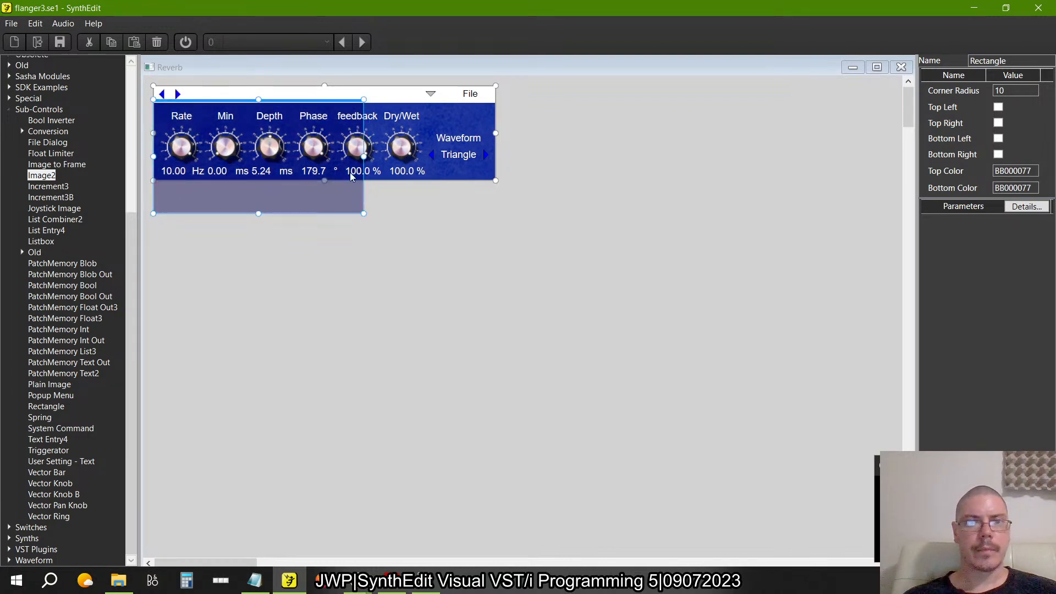
{"action": "left_click_drag", "start_coordinate": [364, 158], "coordinate": [498, 176]}
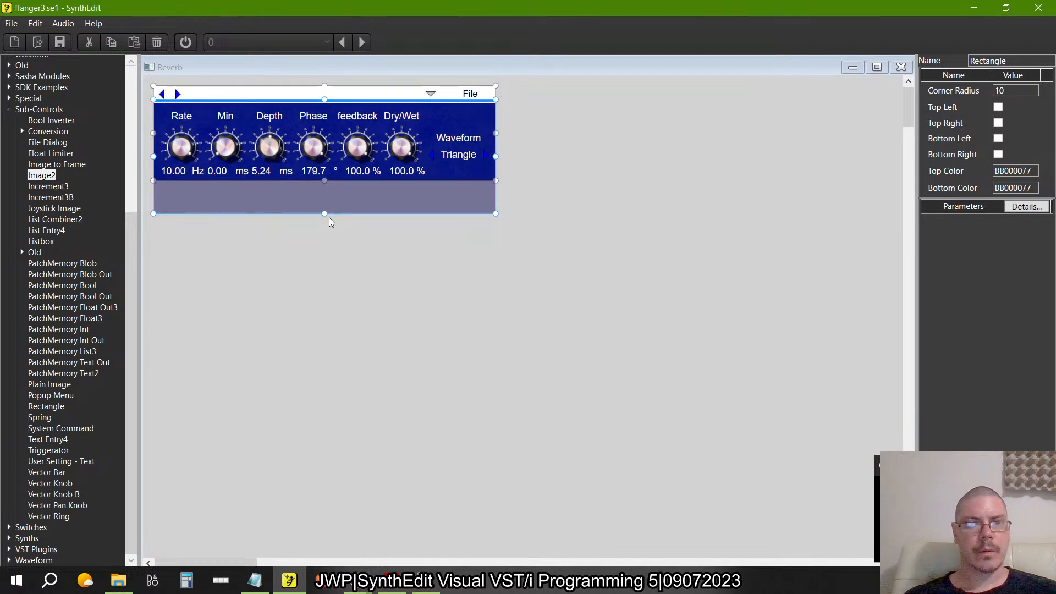
{"action": "left_click_drag", "start_coordinate": [329, 218], "coordinate": [324, 181]}
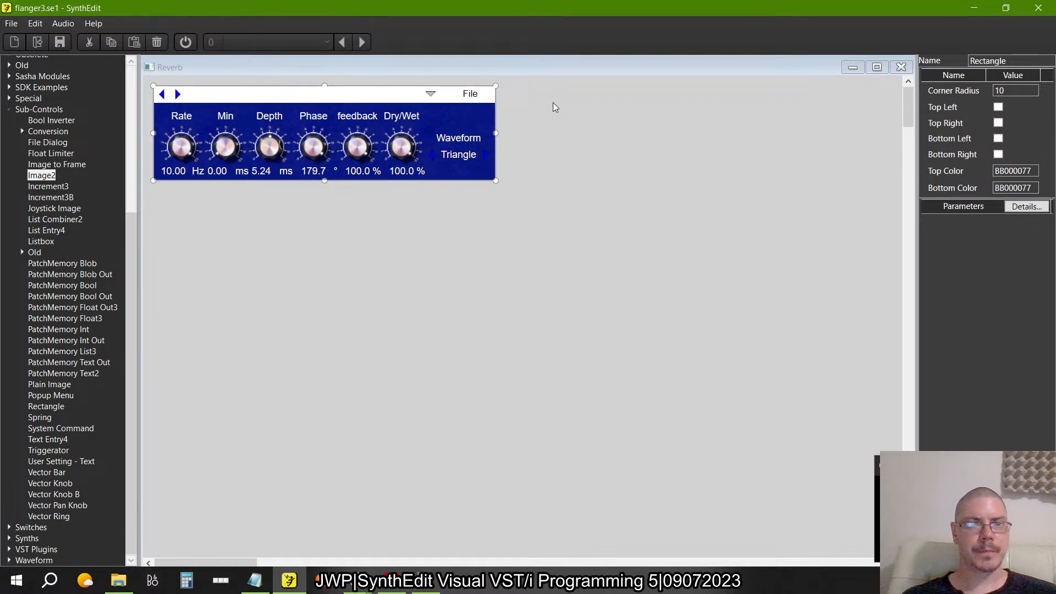
- Switch to the older SynthEdit window, close its project without saving and reopen flanger4.se1 to restore the reference settings
{"action": "key", "text": "alt+Tab"}
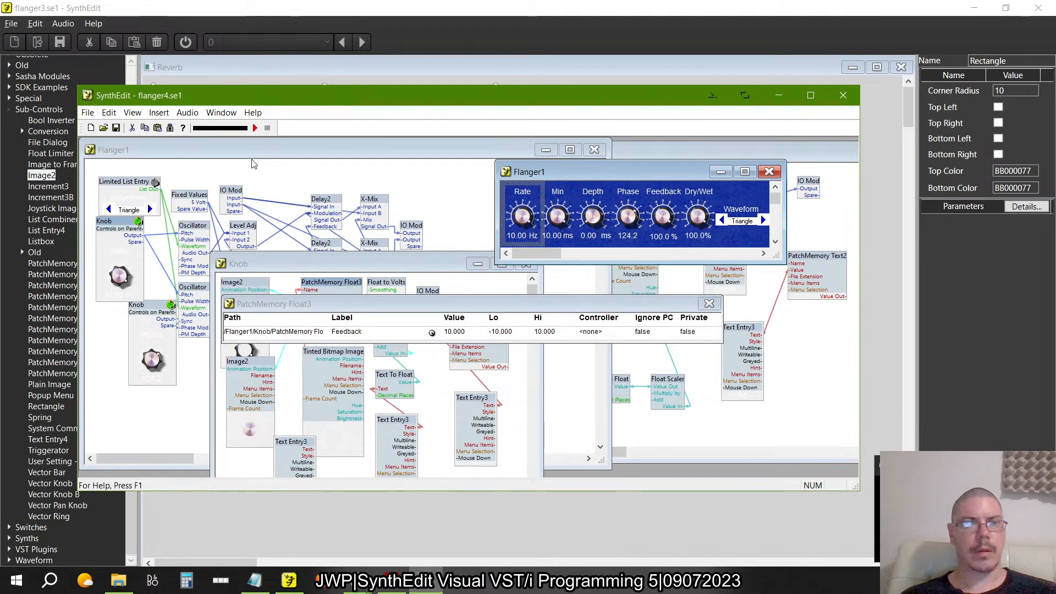
{"action": "left_click", "coordinate": [87, 113]}
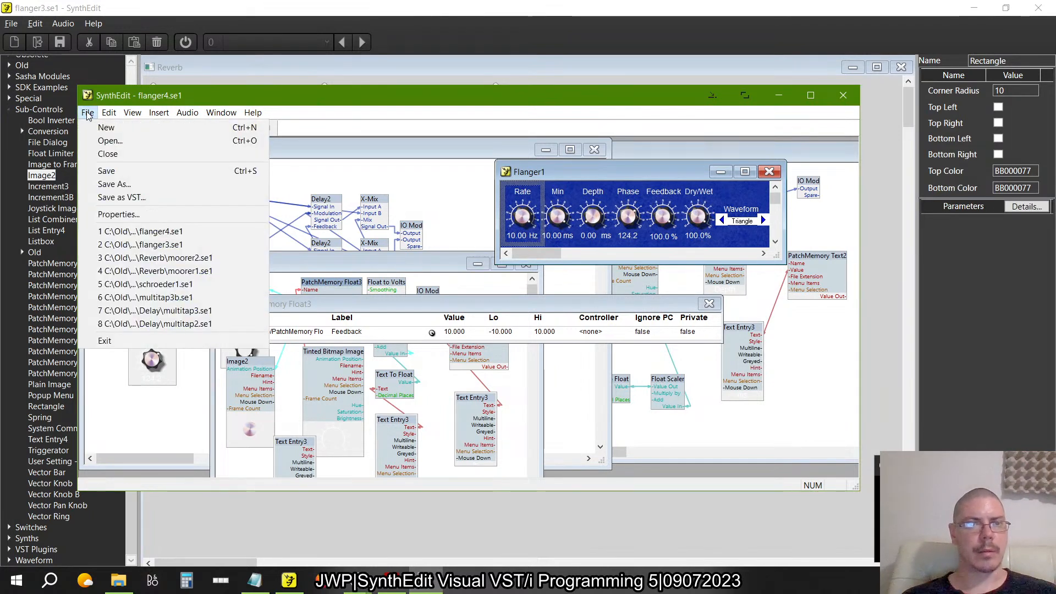
{"action": "left_click", "coordinate": [116, 154]}
{"action": "left_click", "coordinate": [477, 328]}
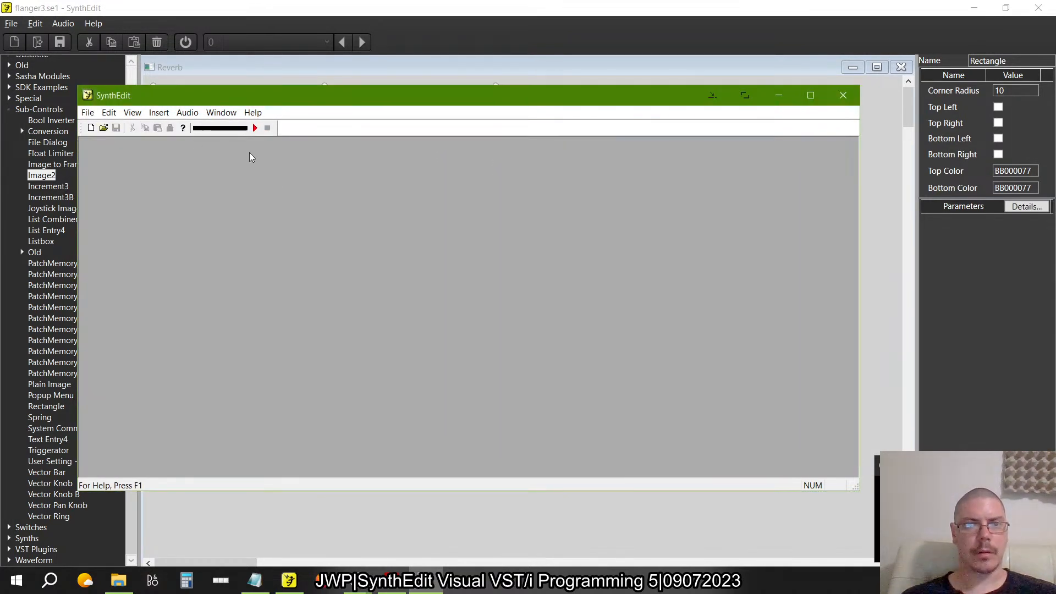
{"action": "left_click", "coordinate": [87, 113]}
{"action": "left_click", "coordinate": [136, 231]}
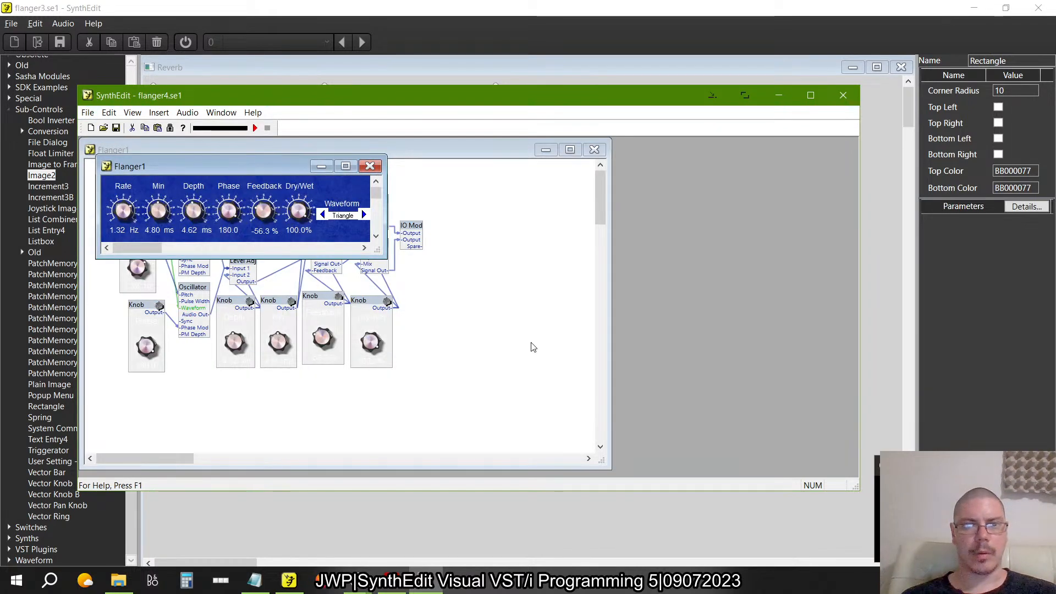
- Return to the flanger3.se1 window and set Rate to 1.32 Hz and Min to 4.8 ms, following the reference panel
{"action": "key", "text": "alt+Tab"}
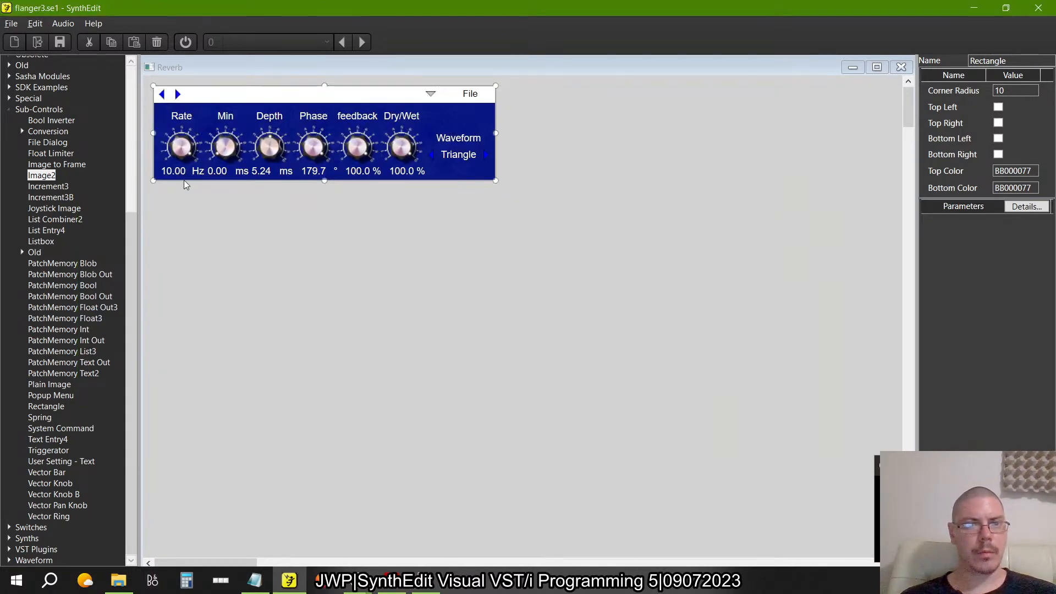
{"action": "left_click", "coordinate": [171, 167]}
{"action": "type", "text": "1.32"}
{"action": "key", "text": "Return"}
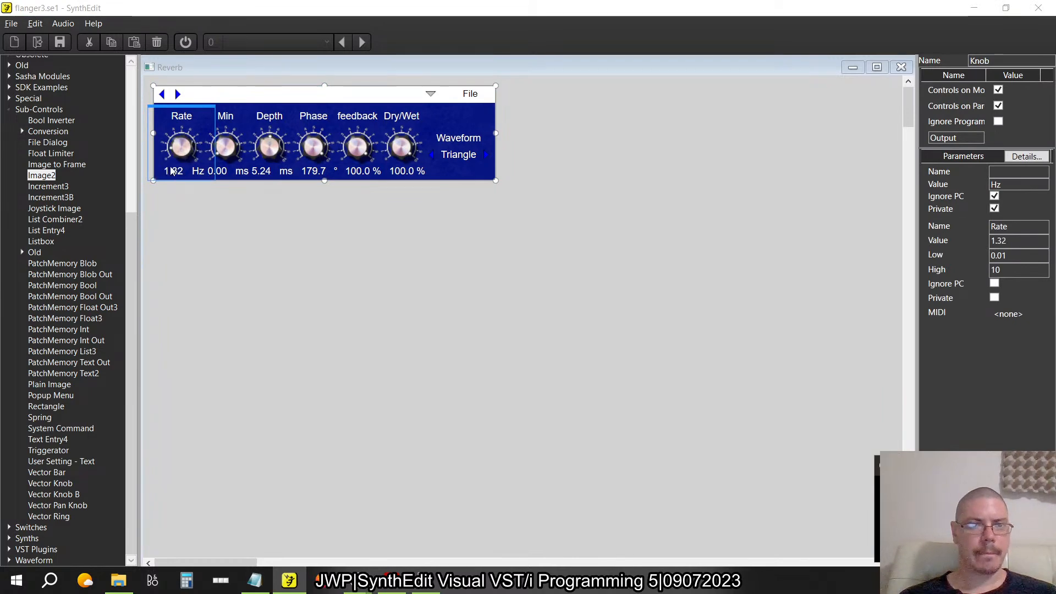
{"action": "key", "text": "alt+Tab"}
{"action": "key", "text": "alt+Tab"}
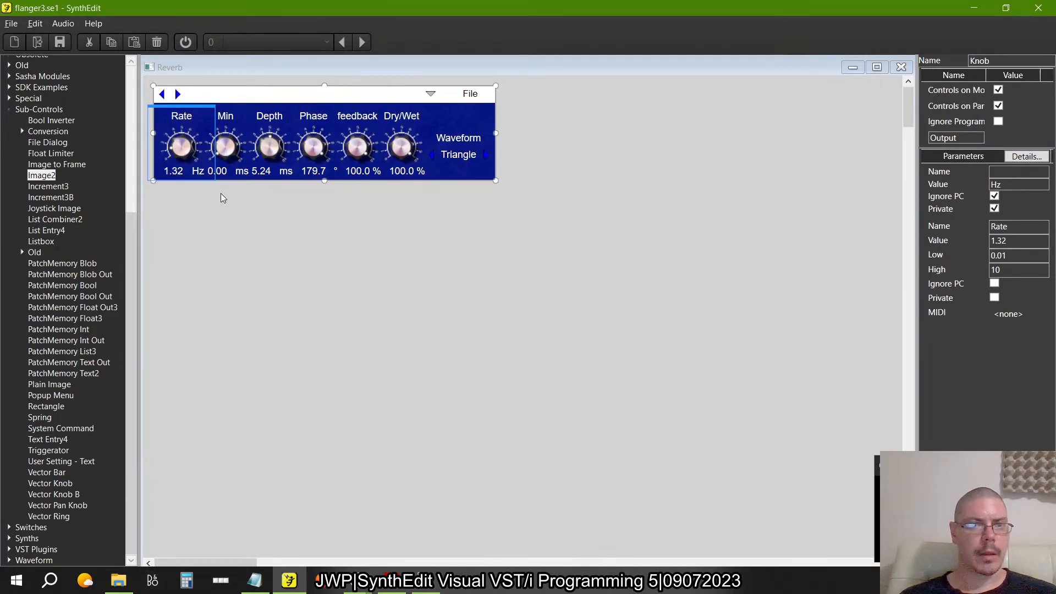
{"action": "left_click", "coordinate": [217, 171]}
{"action": "type", "text": "4."}
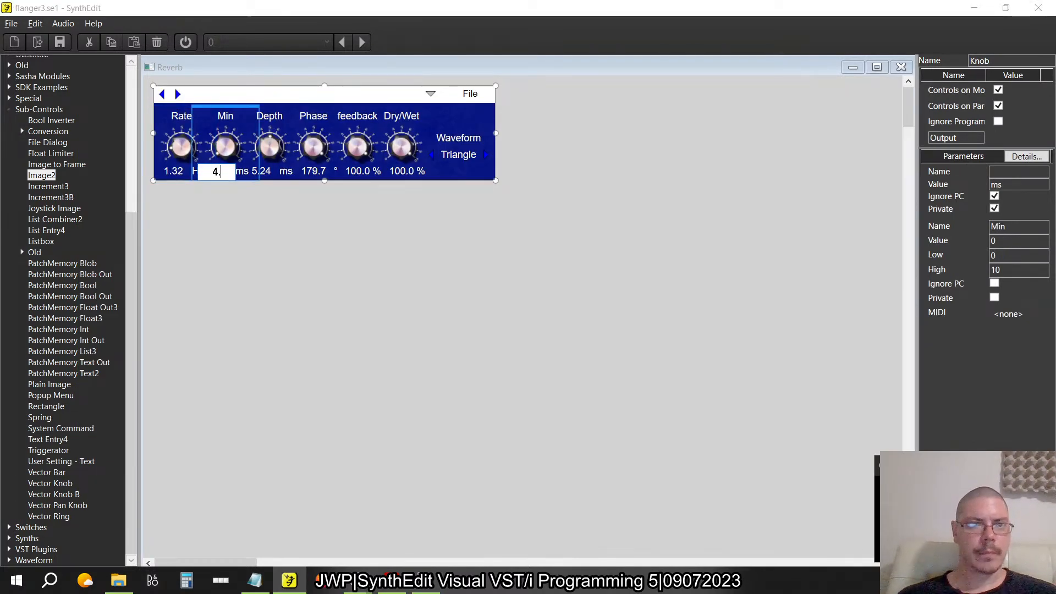
{"action": "type", "text": "8"}
{"action": "key", "text": "Return"}
- Set Depth to 4.62 ms and Phase to 180°, following the reference panel
{"action": "key", "text": "alt+Tab"}
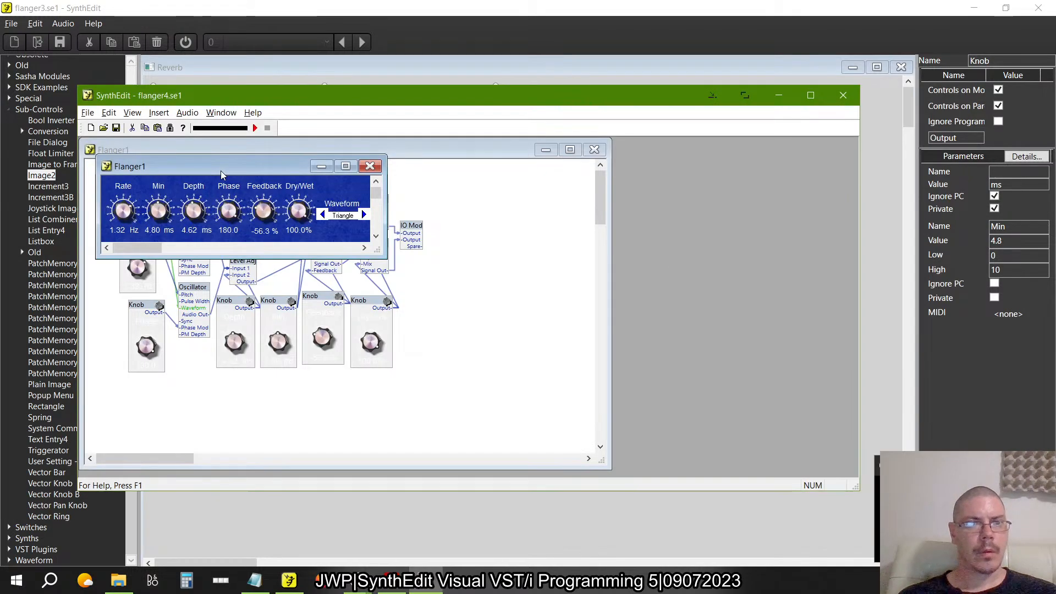
{"action": "key", "text": "alt+Tab"}
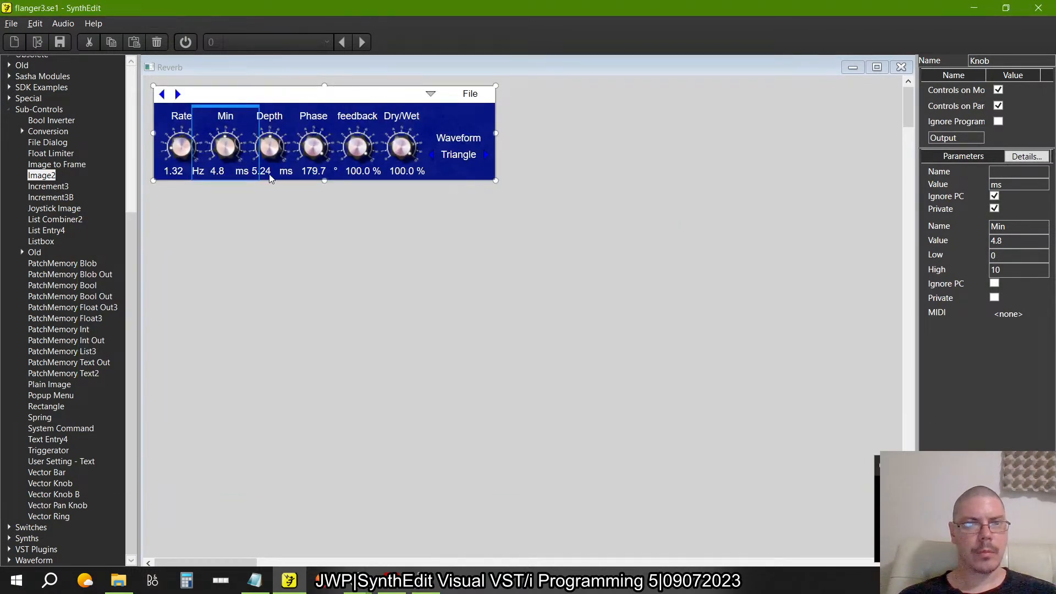
{"action": "left_click", "coordinate": [270, 175]}
{"action": "type", "text": "4.62"}
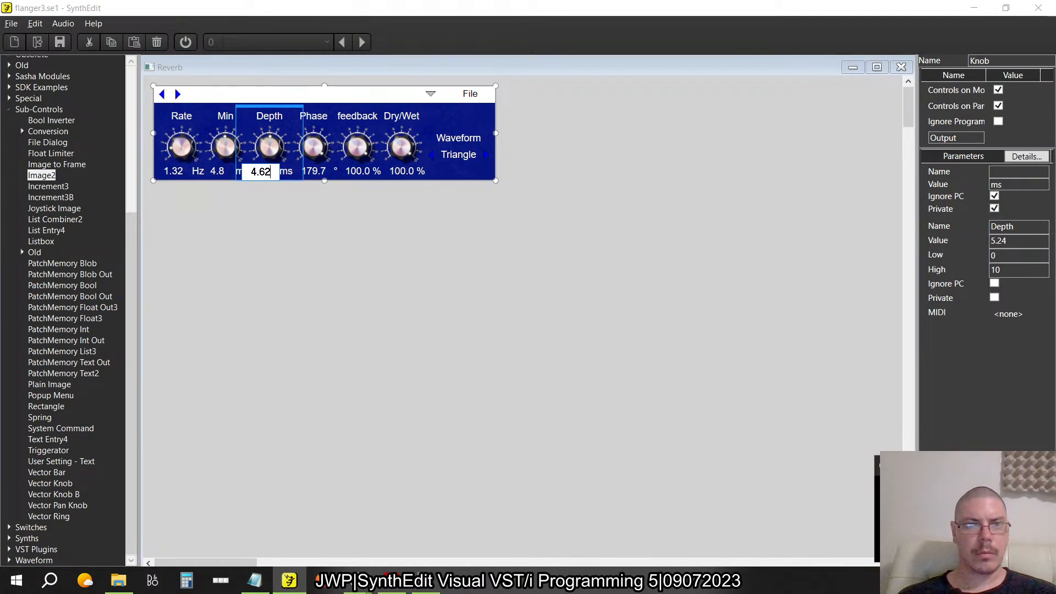
{"action": "key", "text": "Return"}
{"action": "key", "text": "alt+Tab"}
{"action": "key", "text": "alt+Tab"}
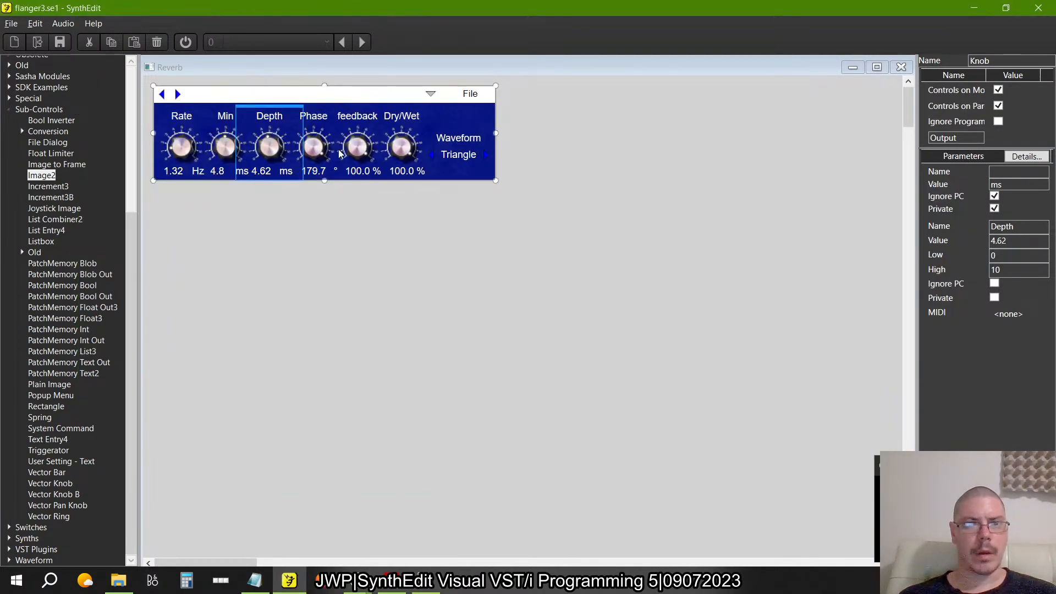
{"action": "left_click", "coordinate": [332, 152]}
{"action": "left_click_drag", "start_coordinate": [324, 154], "coordinate": [332, 110]}
- Set feedback to 56.3 % and compare the panel with the reference project and the manual's Figure 2.56
{"action": "key", "text": "alt+Tab"}
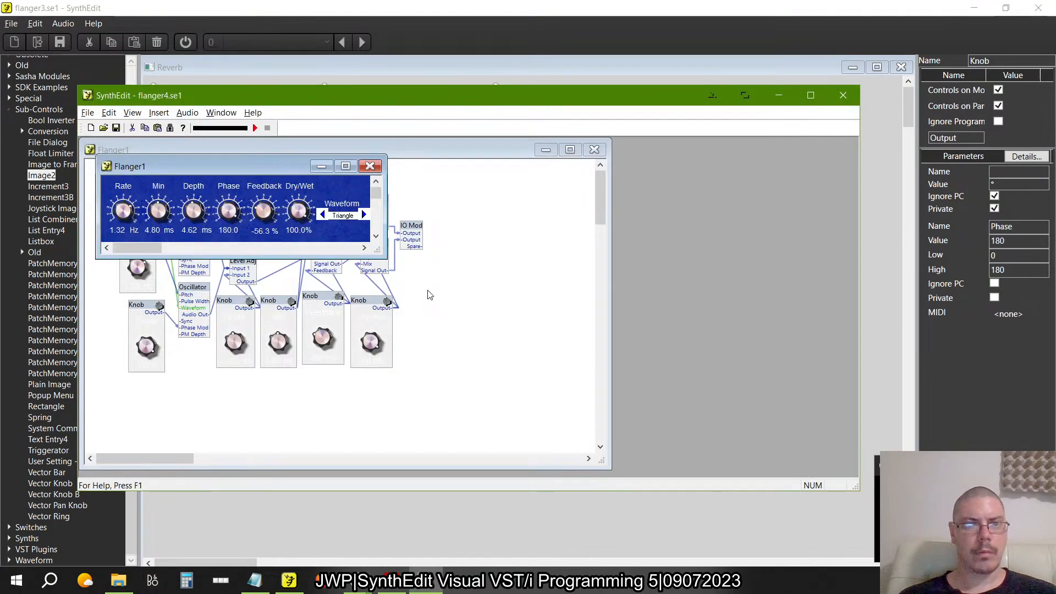
{"action": "key", "text": "alt+Tab"}
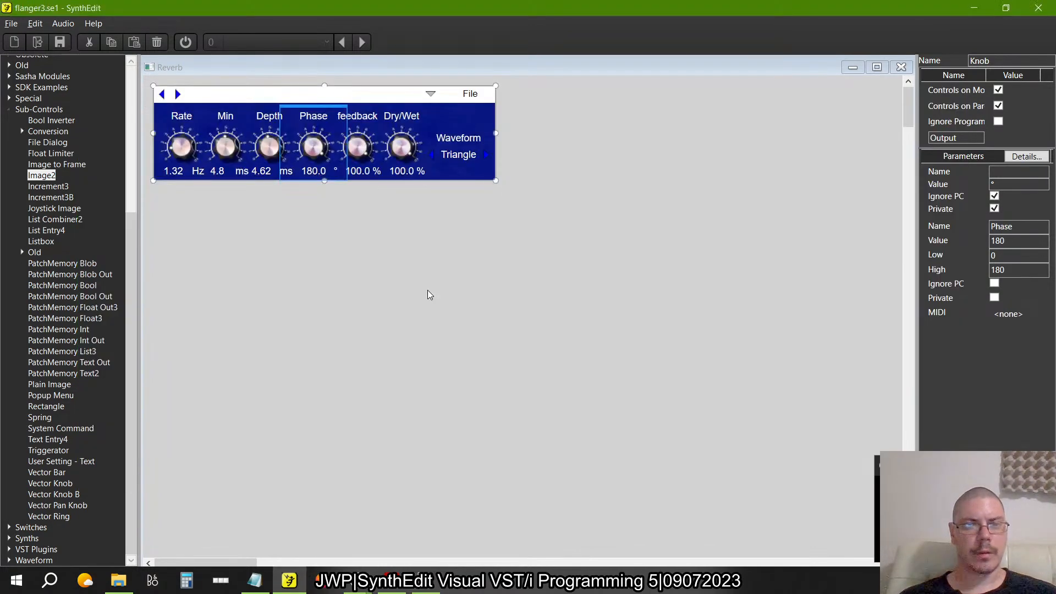
{"action": "double_click", "coordinate": [359, 177]}
{"action": "type", "text": "56.3"}
{"action": "key", "text": "Return"}
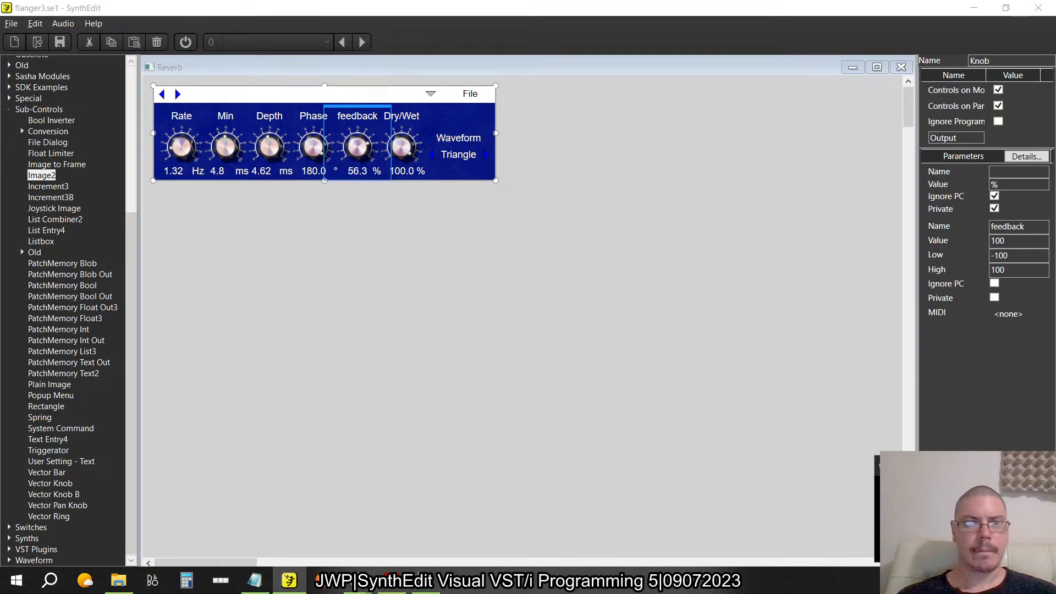
{"action": "key", "text": "alt+Tab"}
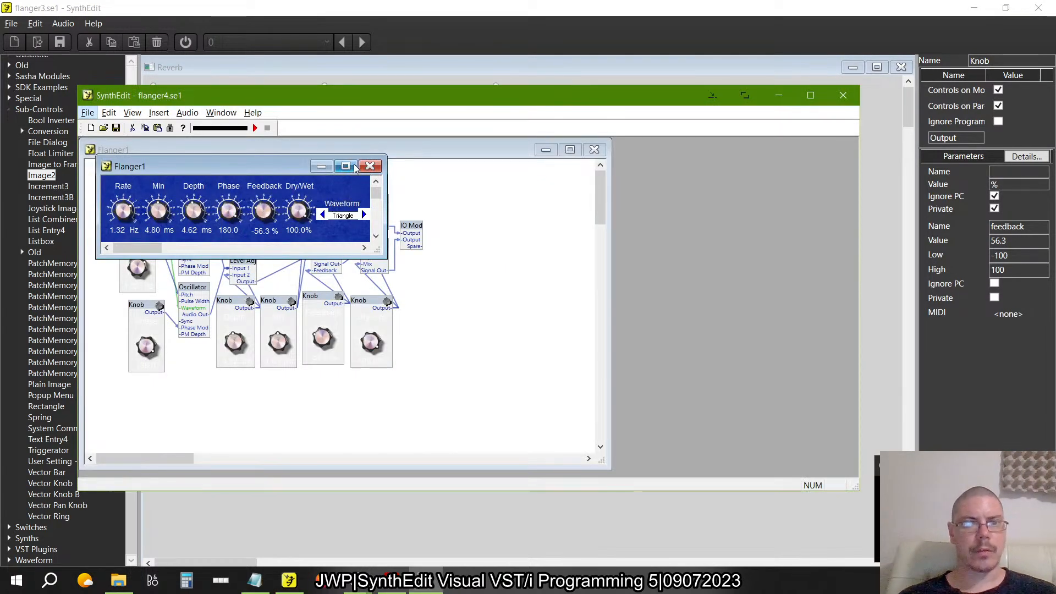
{"action": "key", "text": "alt+Tab"}
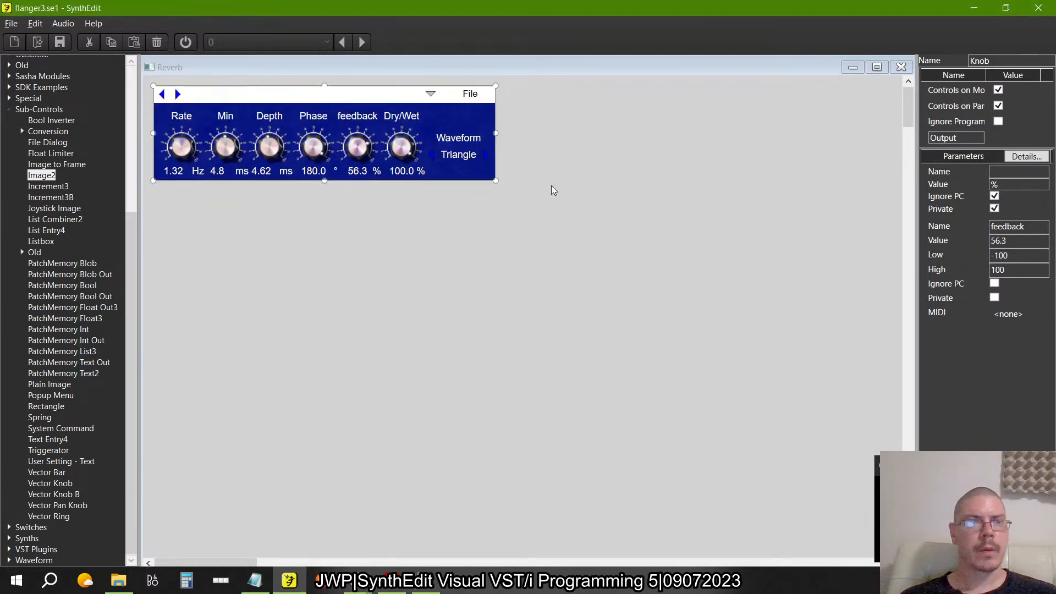
{"action": "key", "text": "alt+Tab"}
{"action": "key", "text": "Tab"}
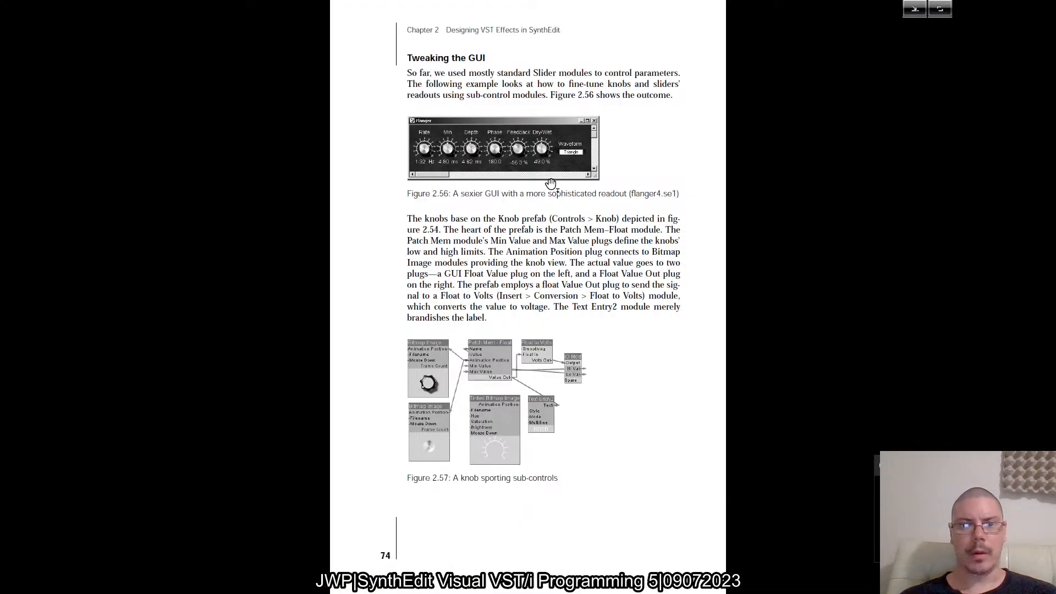
{"action": "key", "text": "alt+Tab"}
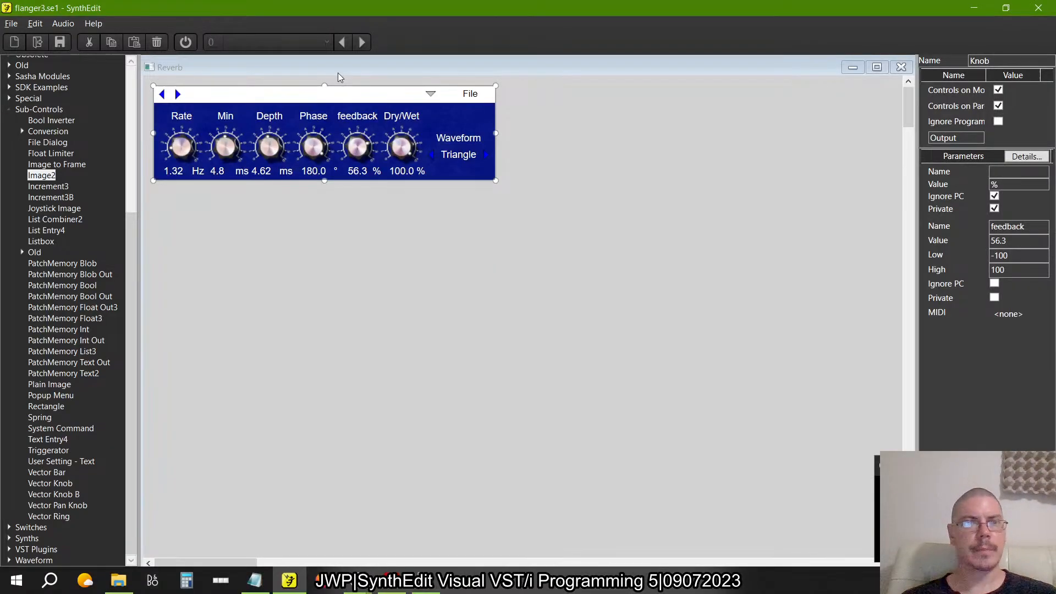
- Save the project as flanger4.se1 in the Delay Effects folder
{"action": "left_click", "coordinate": [7, 23]}
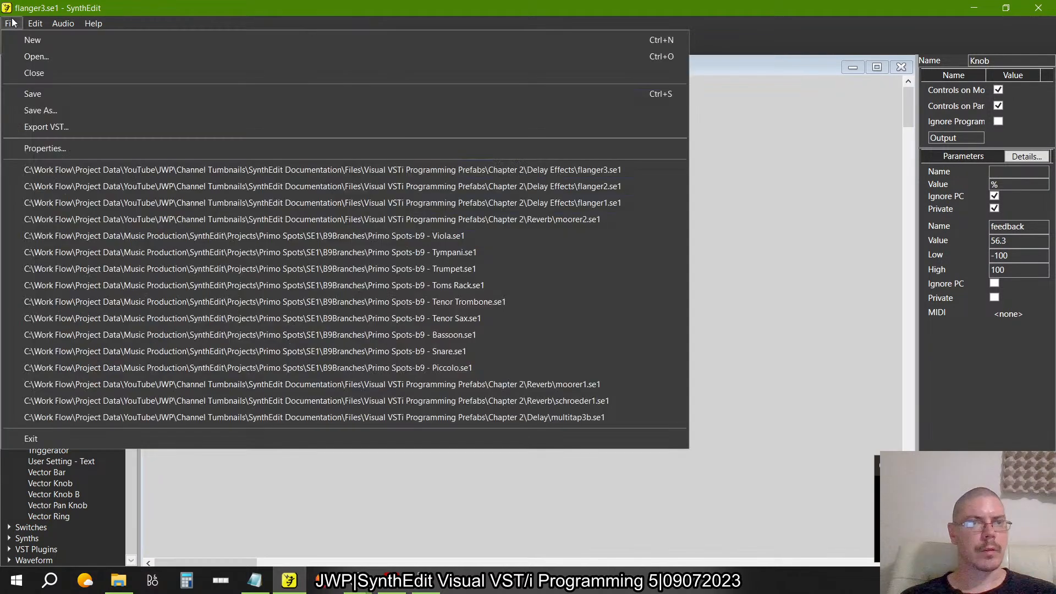
{"action": "left_click", "coordinate": [33, 111]}
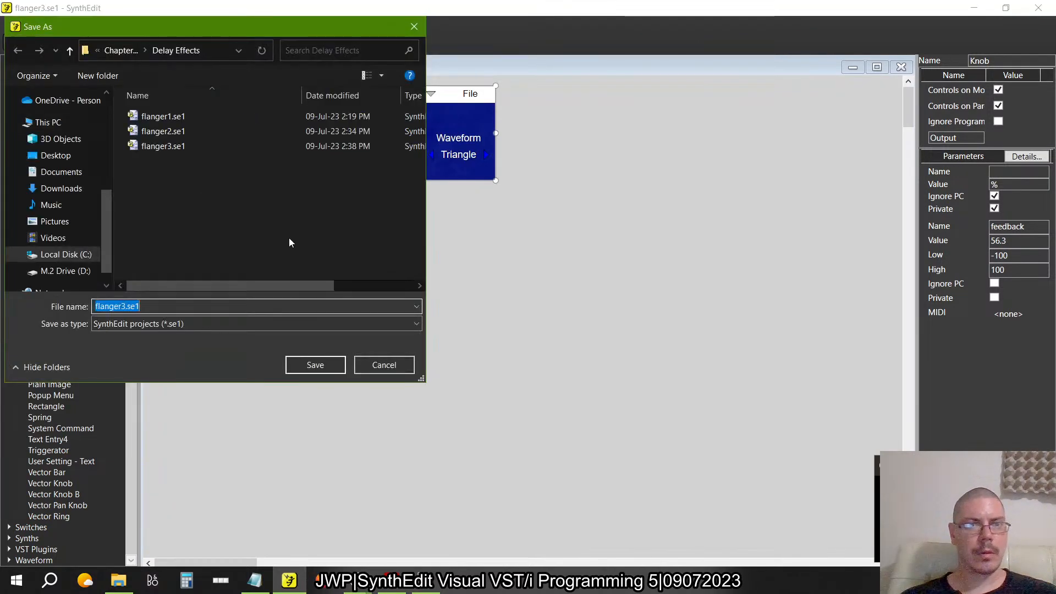
{"action": "left_click", "coordinate": [128, 306]}
{"action": "key", "text": "BackSpace"}
{"action": "type", "text": "\\"}
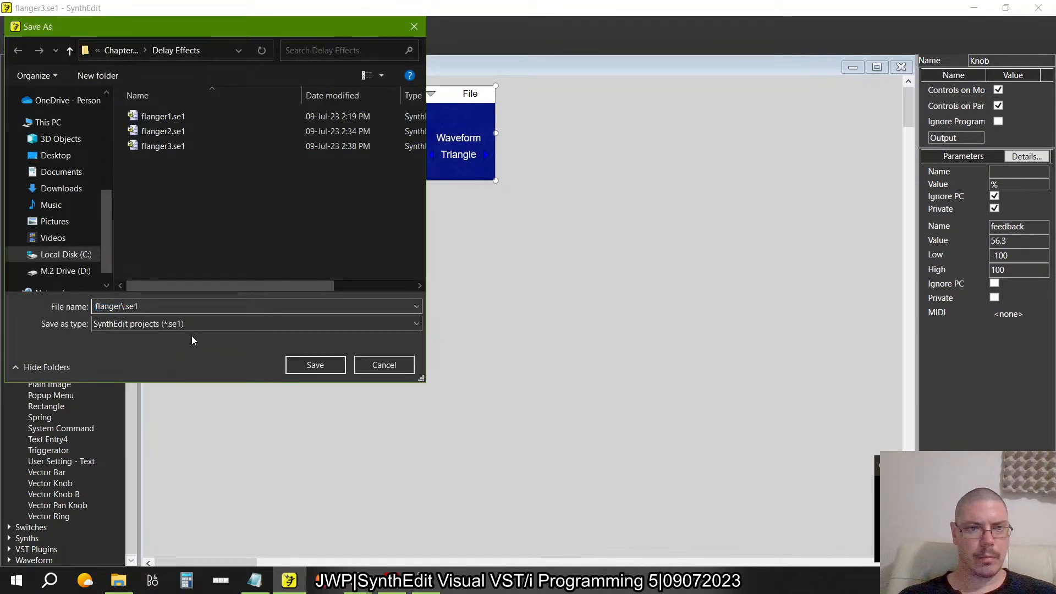
{"action": "key", "text": "BackSpace"}
{"action": "type", "text": "4"}
{"action": "key", "text": "Return"}
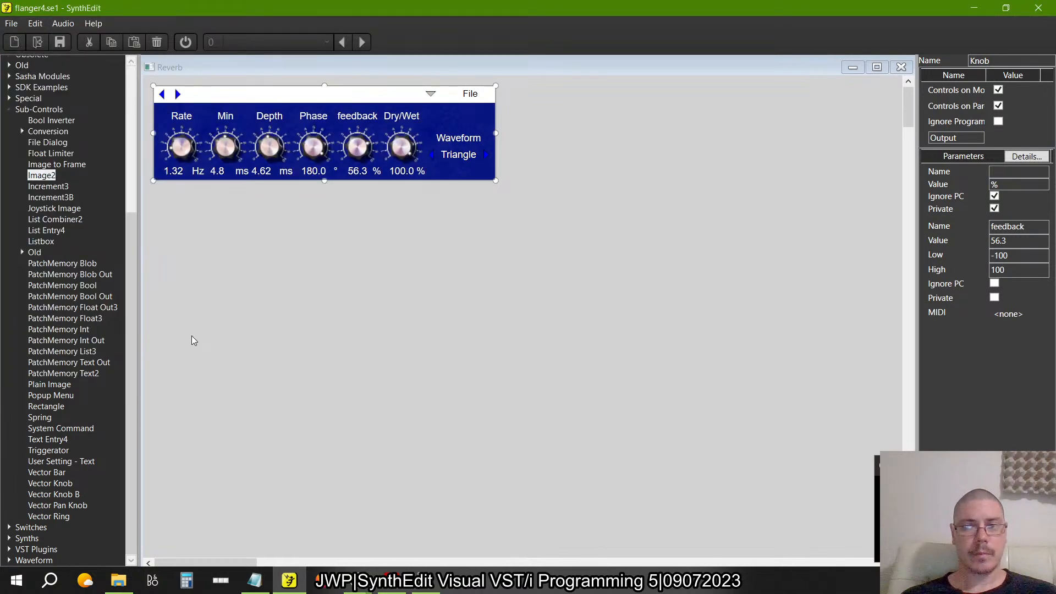
- Switch to the PDF manual in Adobe Acrobat Reader and read pages 74 to 76 on knob structures and readouts
{"action": "key", "text": "alt+Tab"}
{"action": "key", "text": "Tab"}
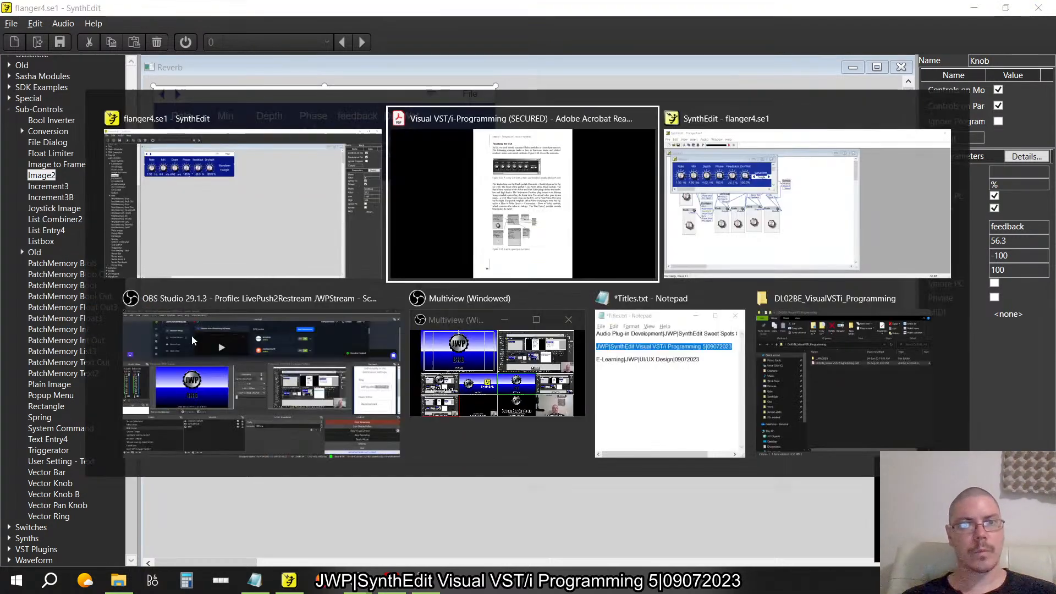
{"action": "key", "text": "alt+Tab"}
{"action": "key", "text": "Tab"}
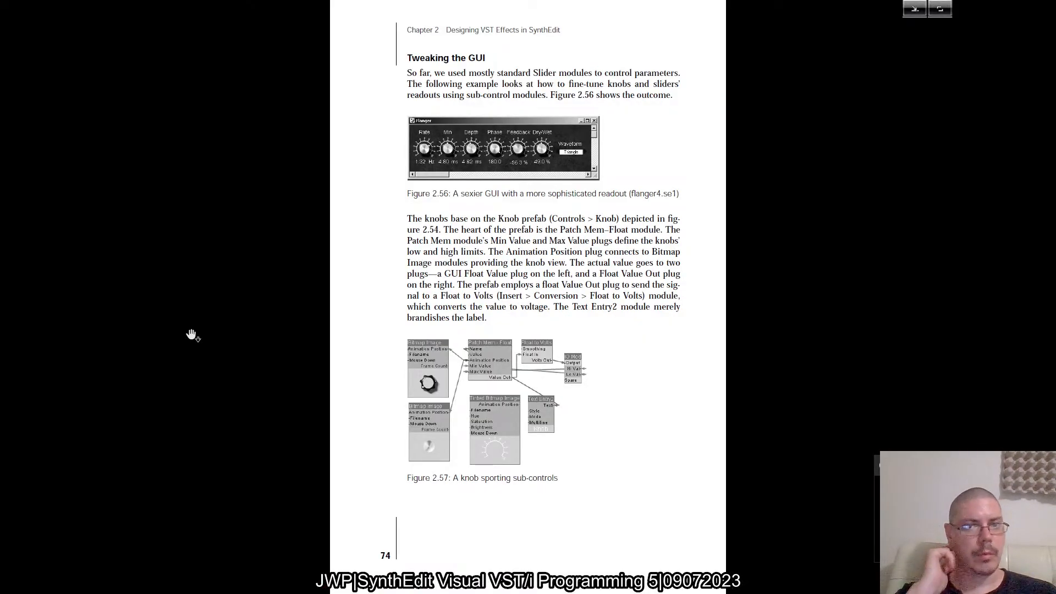
{"action": "left_click", "coordinate": [192, 336]}
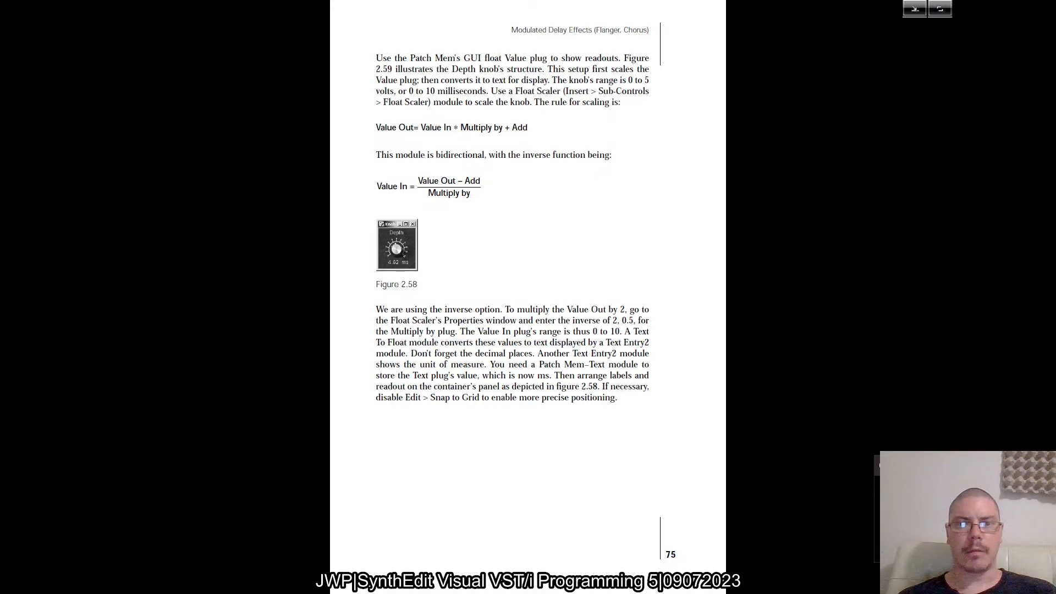
{"action": "key", "text": "Right"}
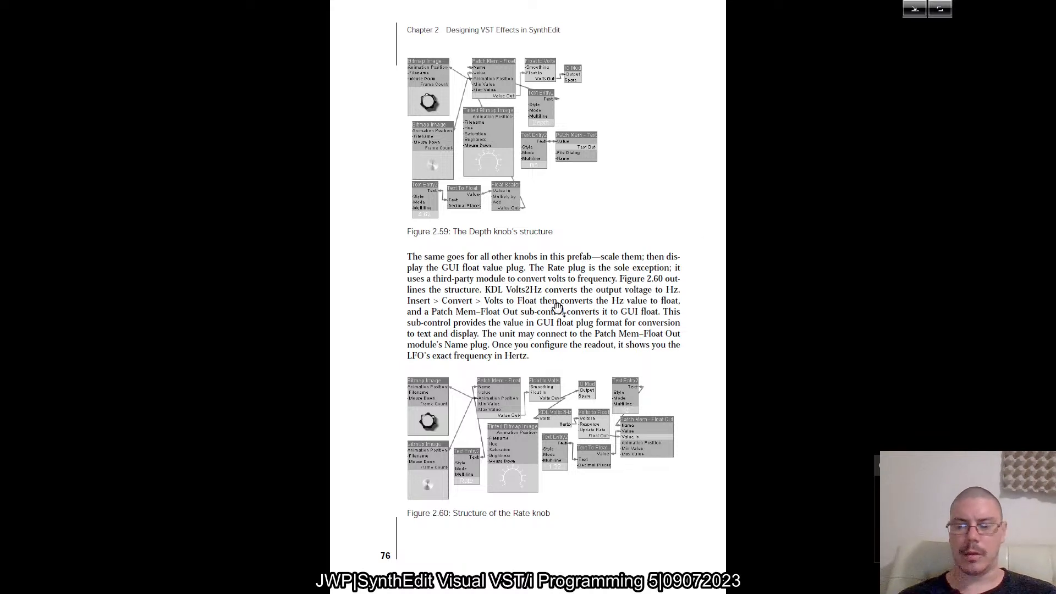
- Read page 76 on the Depth and Rate knob structures, then go to page 77 on building a chorus
{"action": "scroll", "coordinate": [559, 306], "scroll_direction": "up", "scroll_amount": 1}
{"action": "scroll", "coordinate": [559, 307], "scroll_direction": "up", "scroll_amount": 1}
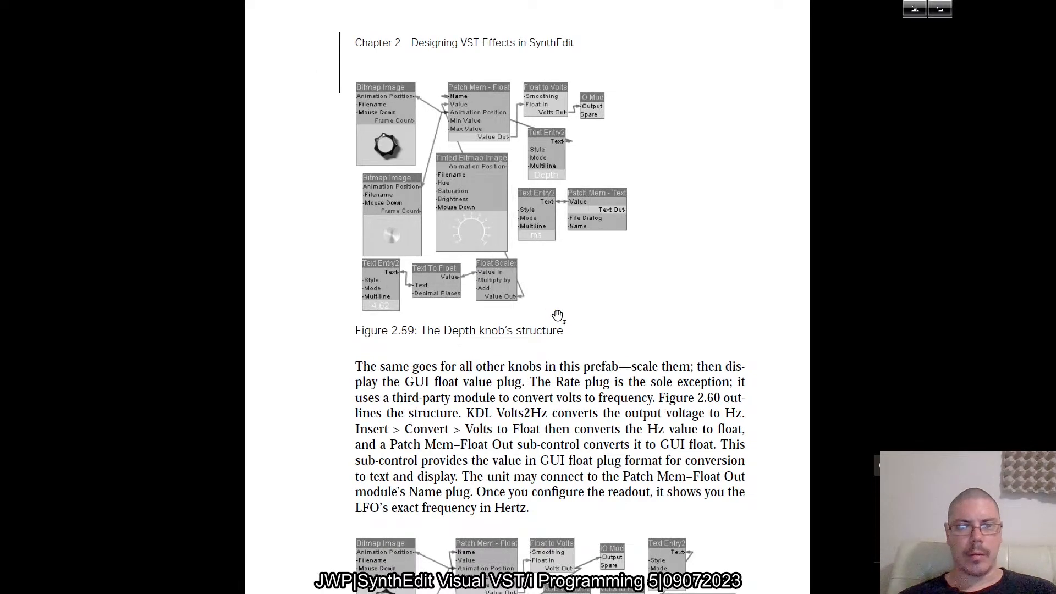
{"action": "scroll", "coordinate": [558, 308], "scroll_direction": "down", "scroll_amount": 4}
{"action": "scroll", "coordinate": [558, 313], "scroll_direction": "down", "scroll_amount": 1}
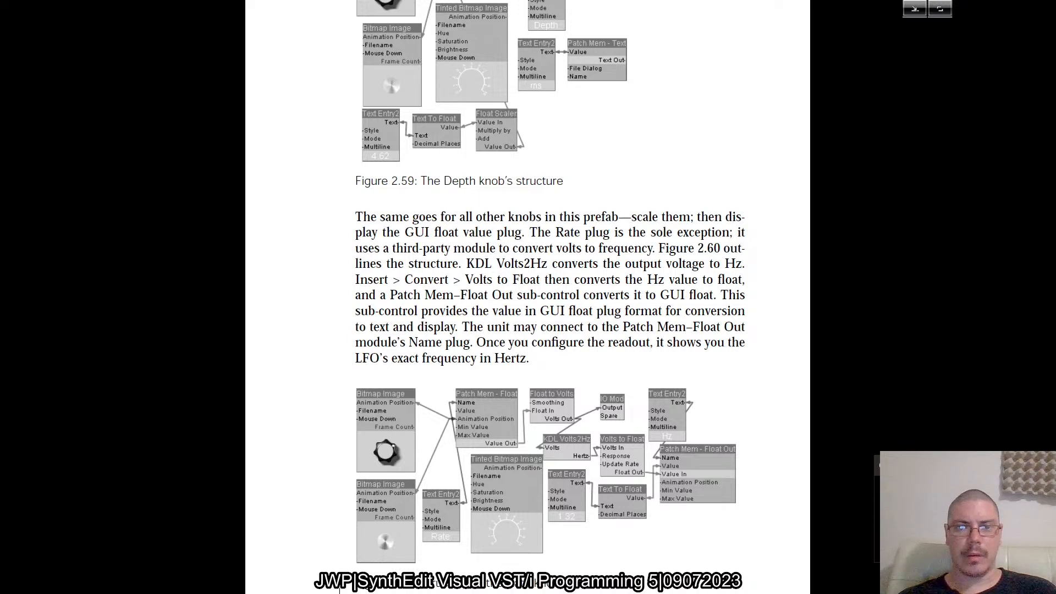
{"action": "scroll", "coordinate": [558, 316], "scroll_direction": "down", "scroll_amount": 3}
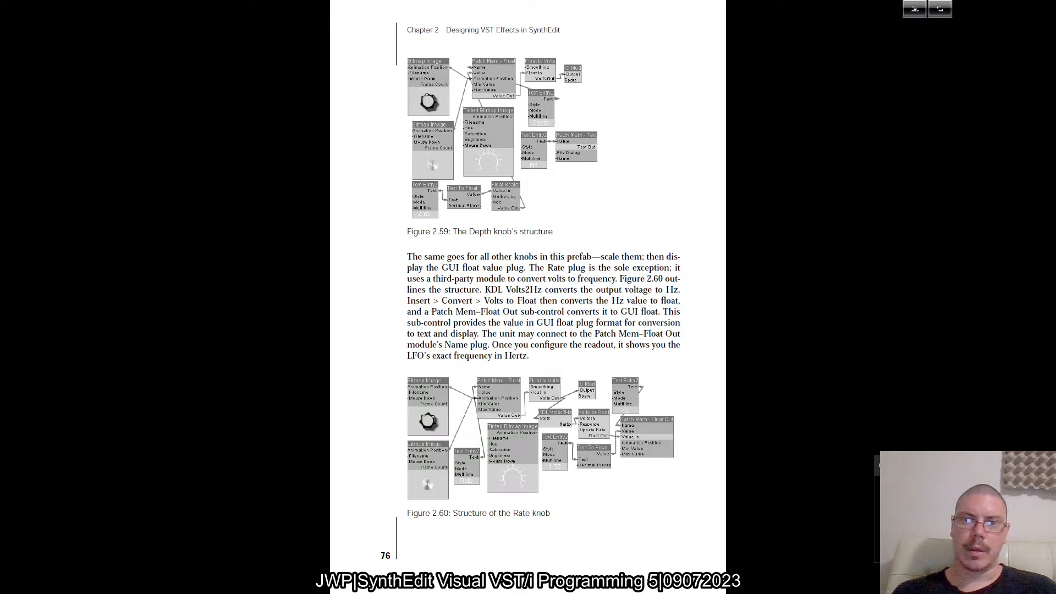
{"action": "key", "text": "Page_Down"}
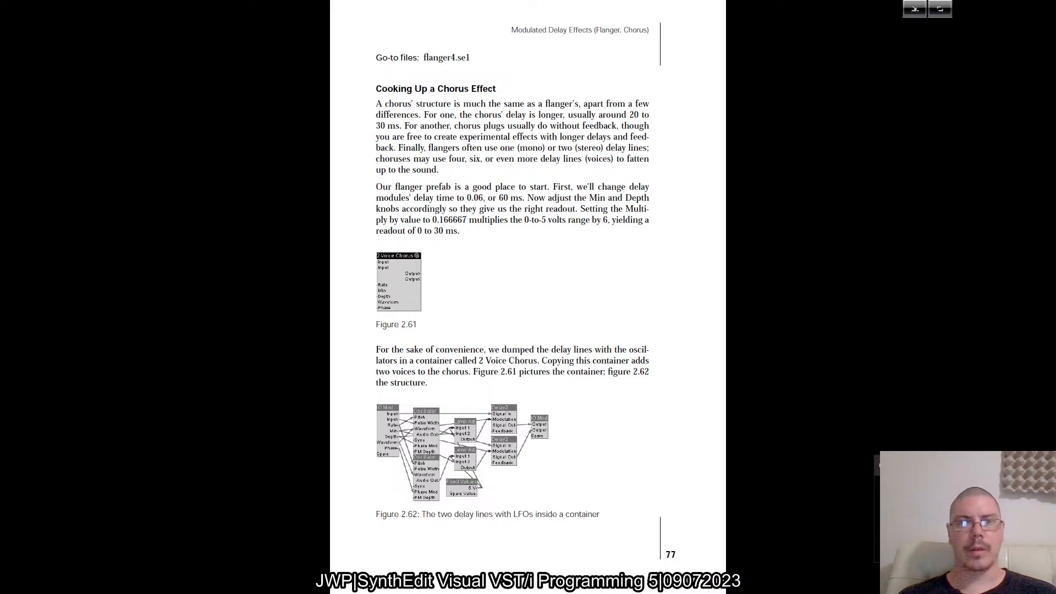
- Switch to the flanger4.se1 project in SynthEdit and set the VST export's product and filename to Flanger
{"action": "key", "text": "alt+Tab"}
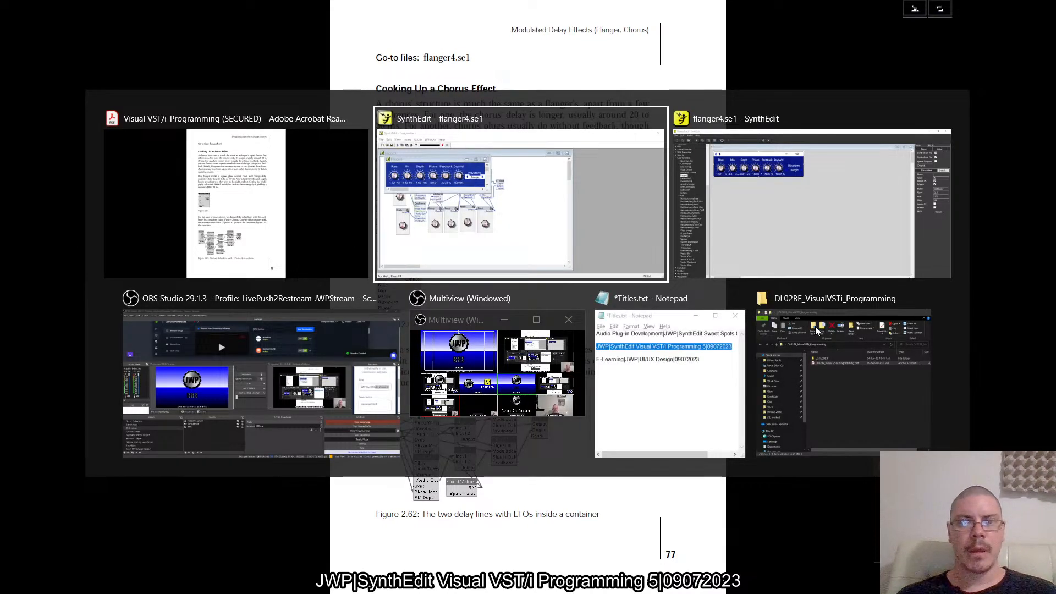
{"action": "key", "text": "alt+Tab"}
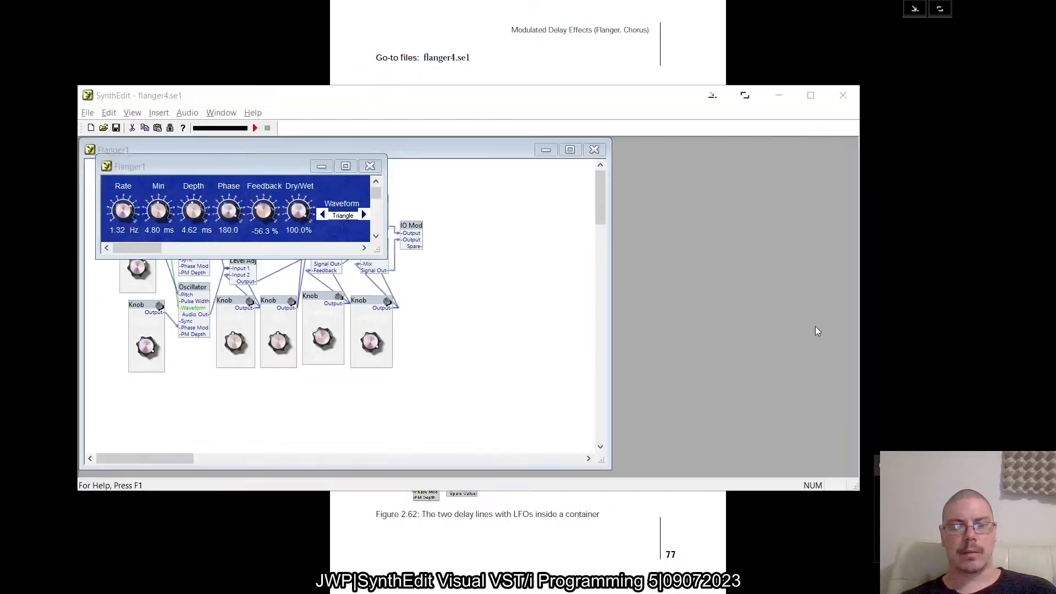
{"action": "key", "text": "alt+Tab"}
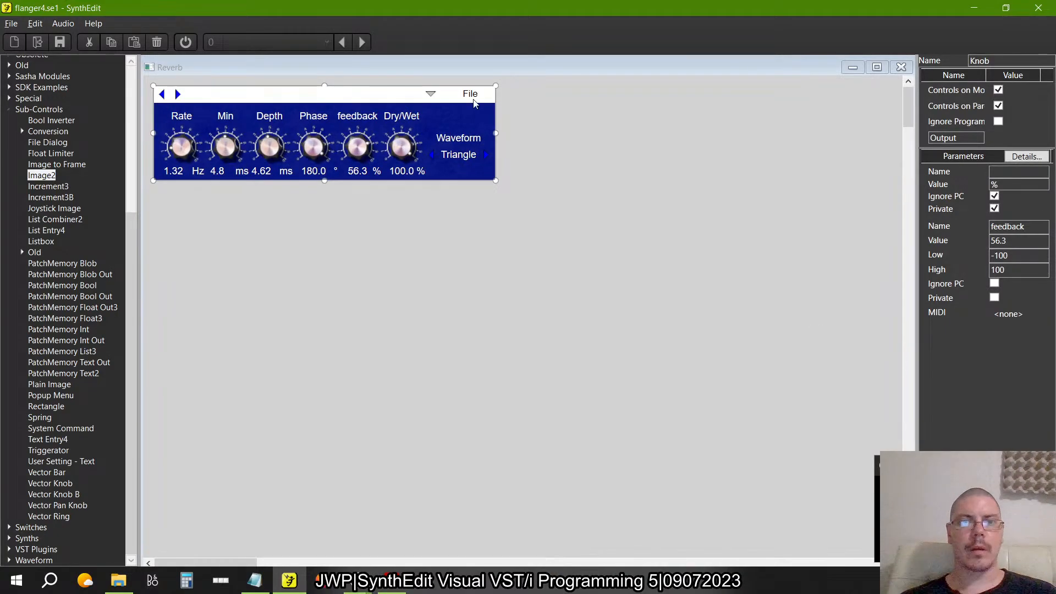
{"action": "left_click", "coordinate": [11, 23]}
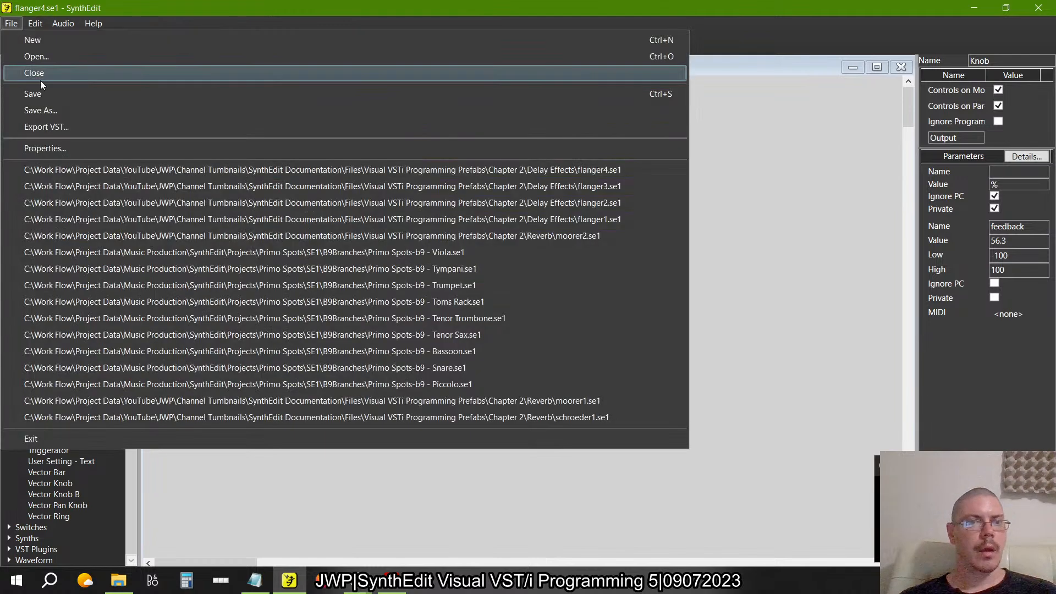
{"action": "left_click", "coordinate": [44, 127]}
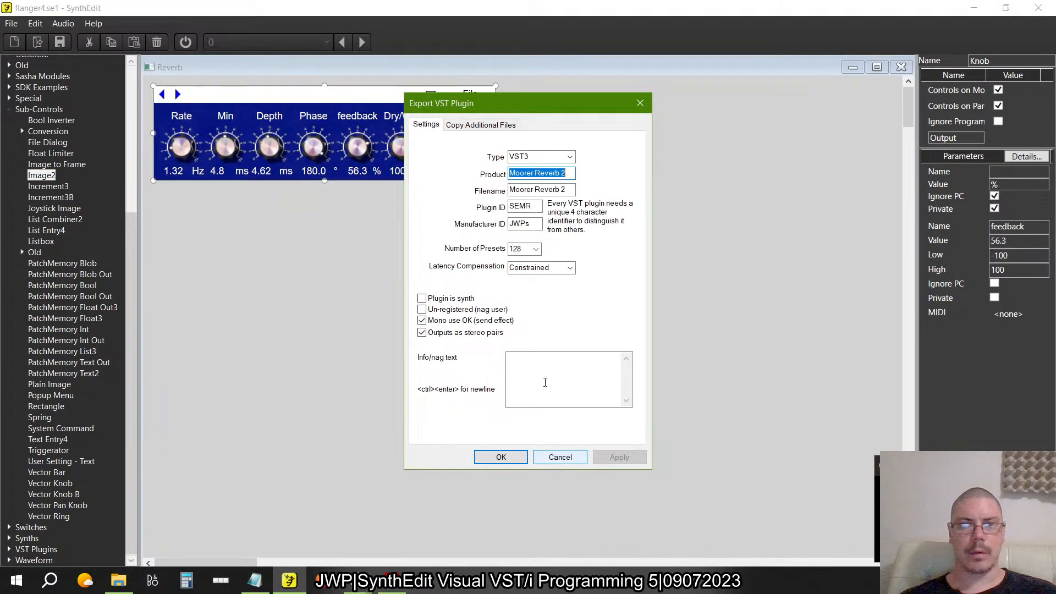
{"action": "type", "text": "Flanger"}
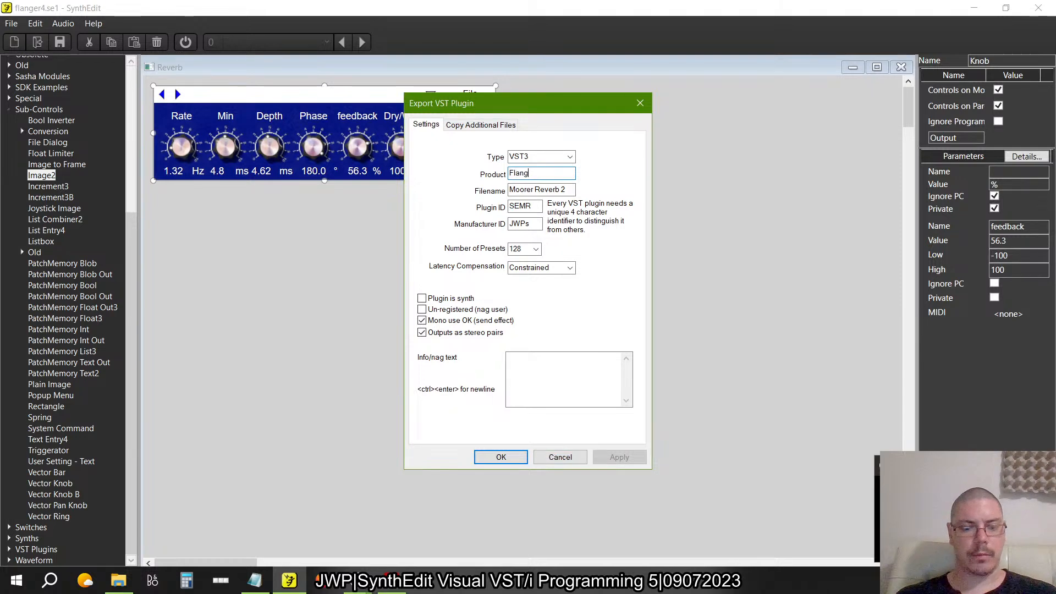
{"action": "key", "text": "shift+Tab"}
{"action": "key", "text": "shift+Tab"}
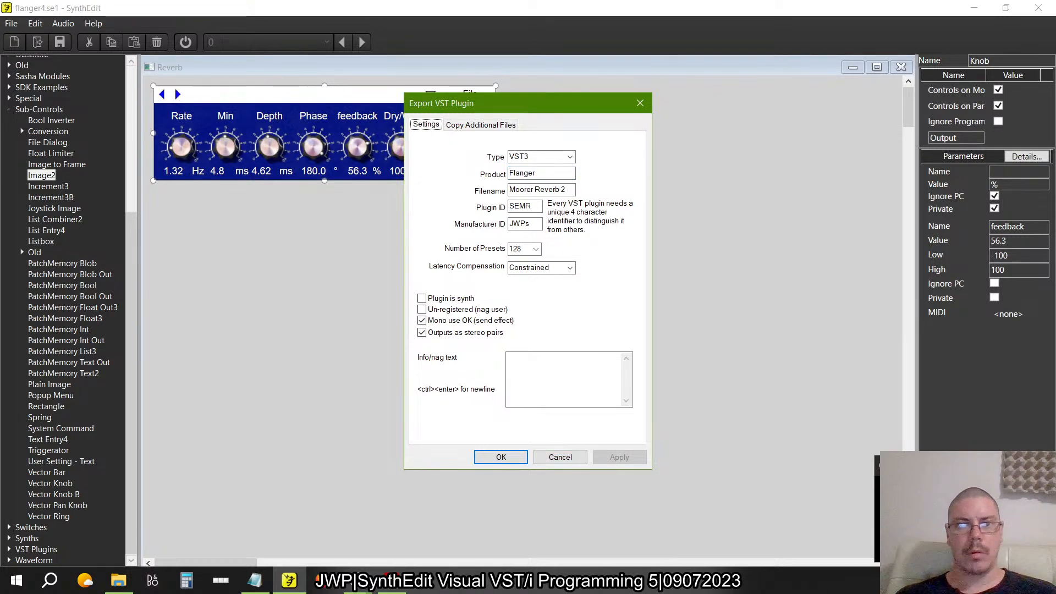
{"action": "left_click_drag", "start_coordinate": [568, 192], "coordinate": [389, 197]}
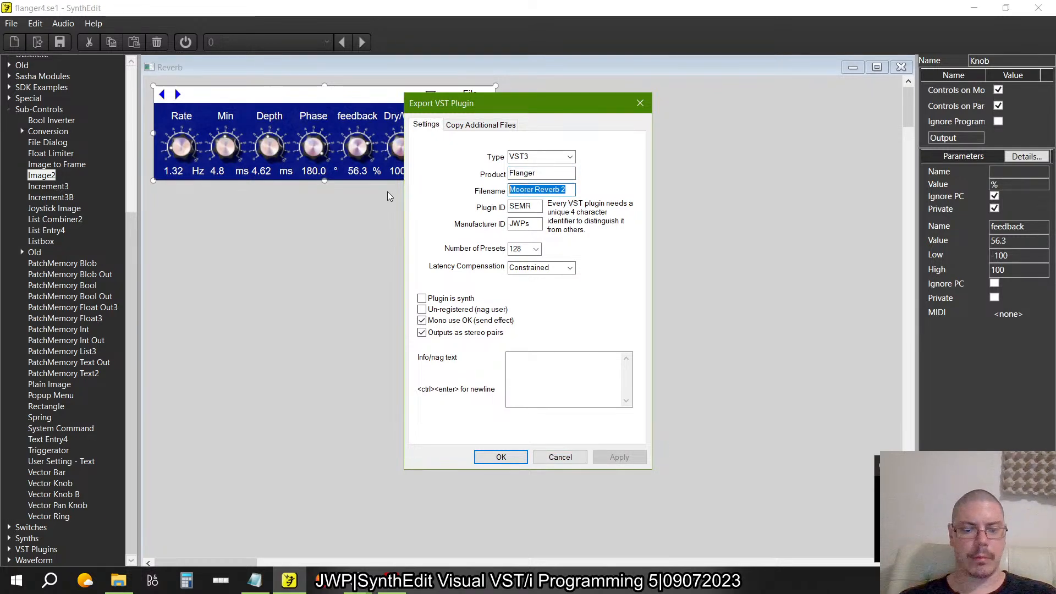
{"action": "type", "text": "Flanger"}
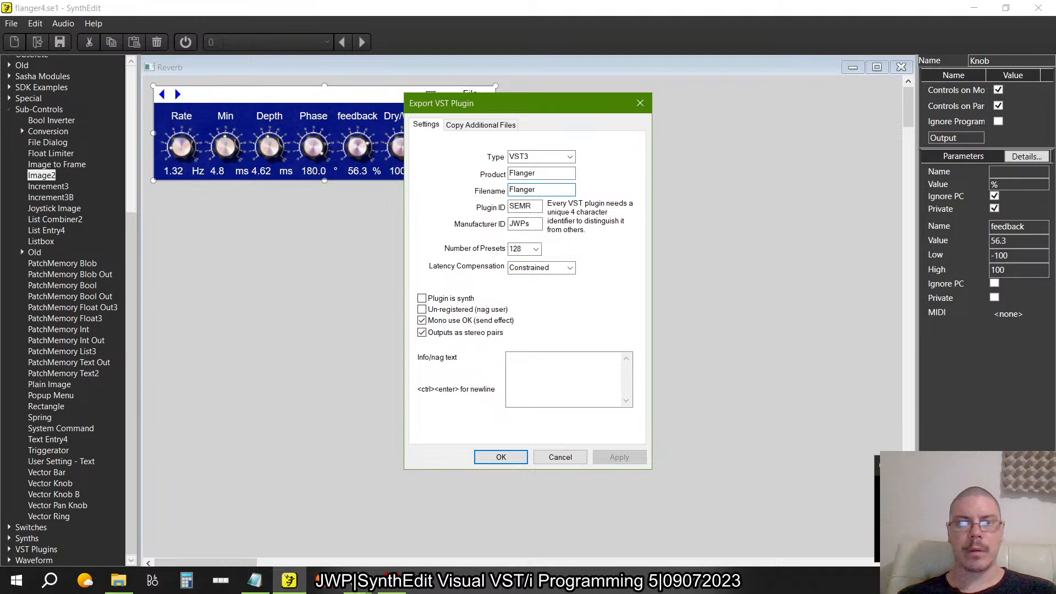
- Set the plugin ID to SEFl and export the VST3 plugin, saving the project file first
{"action": "left_click", "coordinate": [534, 208]}
{"action": "key", "text": "BackSpace"}
{"action": "key", "text": "BackSpace"}
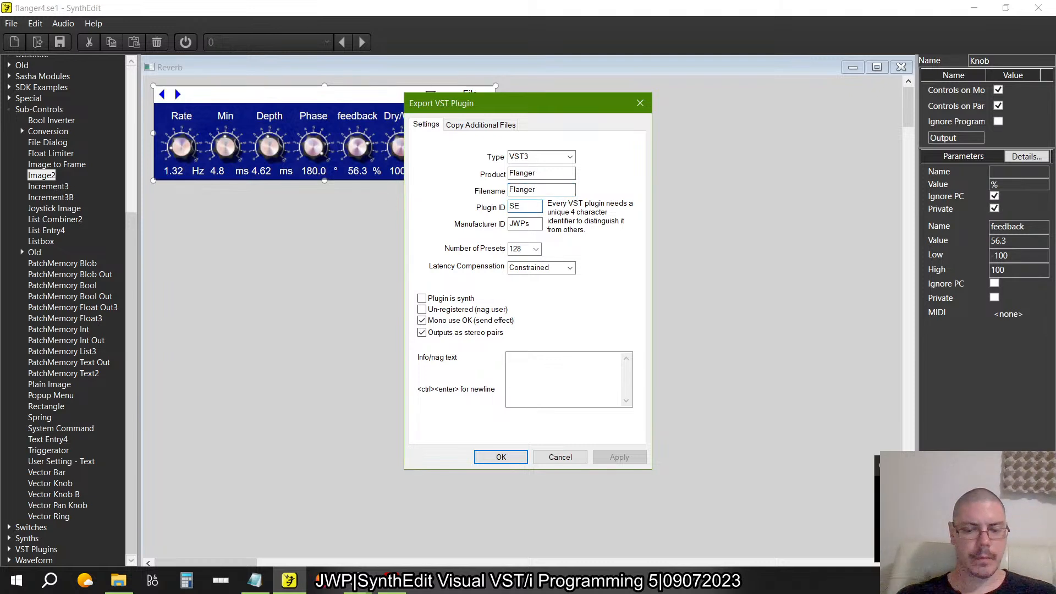
{"action": "type", "text": "Fl"}
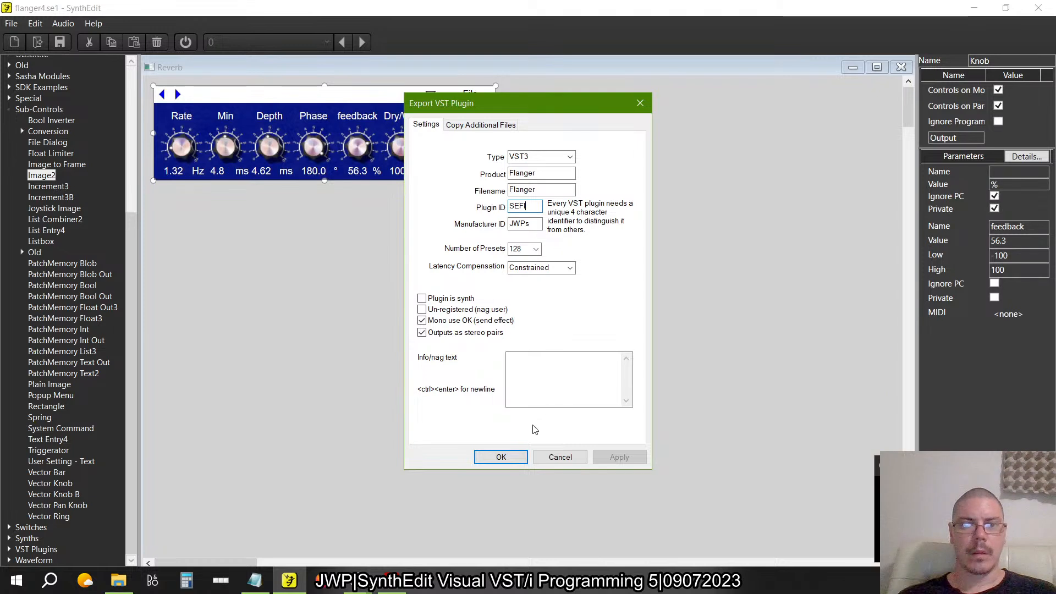
{"action": "left_click", "coordinate": [501, 457]}
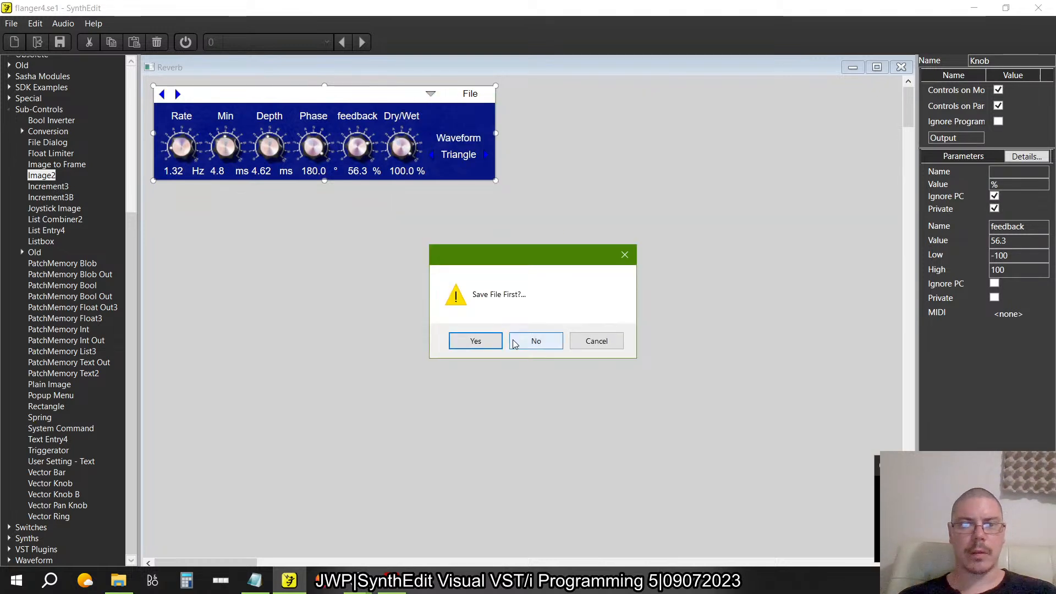
{"action": "left_click", "coordinate": [489, 350]}
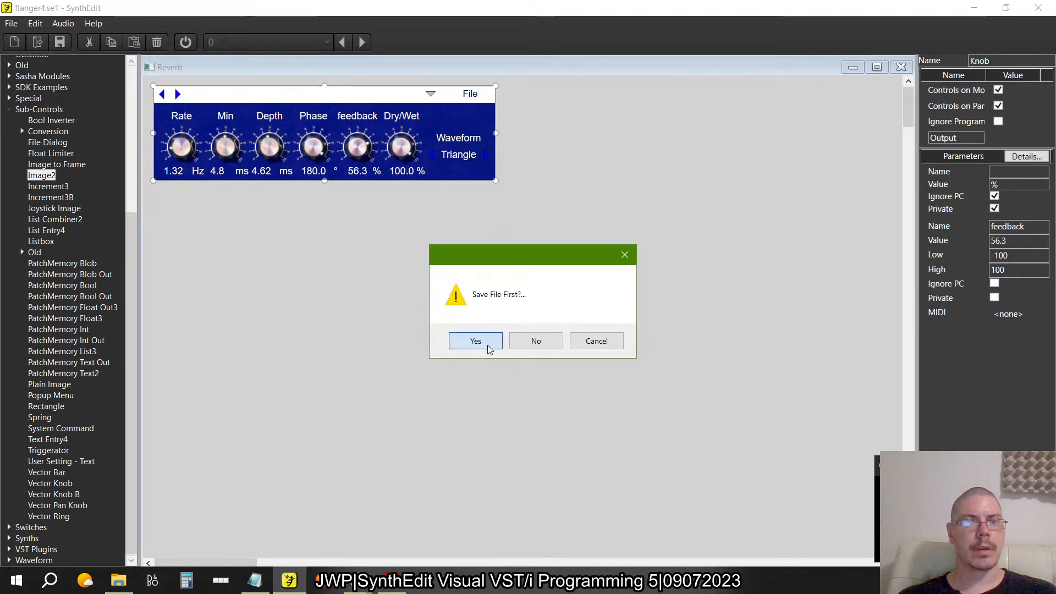
- Launch FL Studio 21 and refresh its plugin list with a fast scan from the installed VST3 effects
{"action": "left_click", "coordinate": [16, 580]}
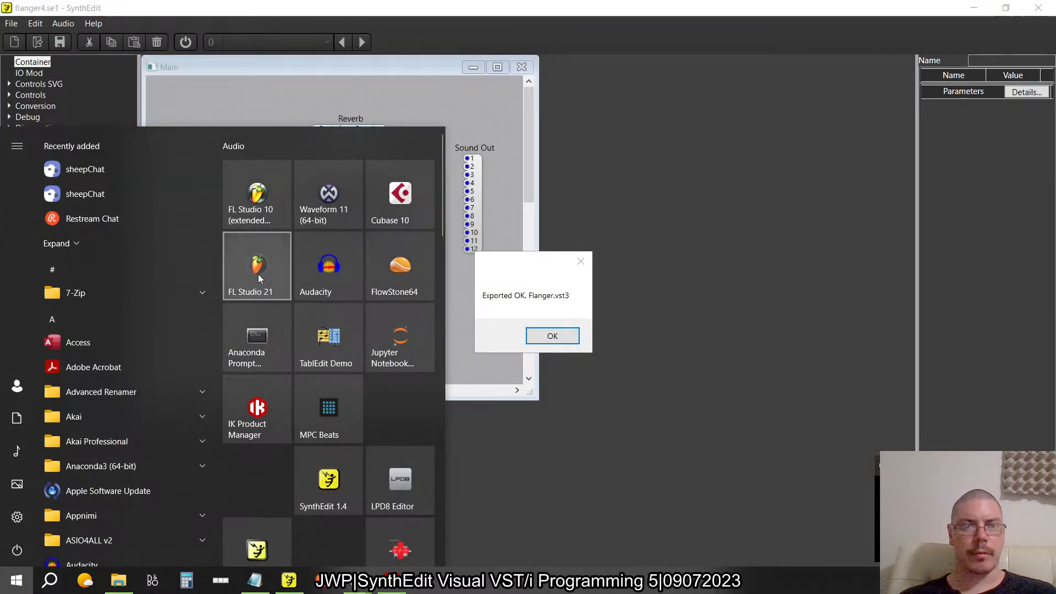
{"action": "left_click", "coordinate": [258, 274]}
{"action": "left_click", "coordinate": [547, 337]}
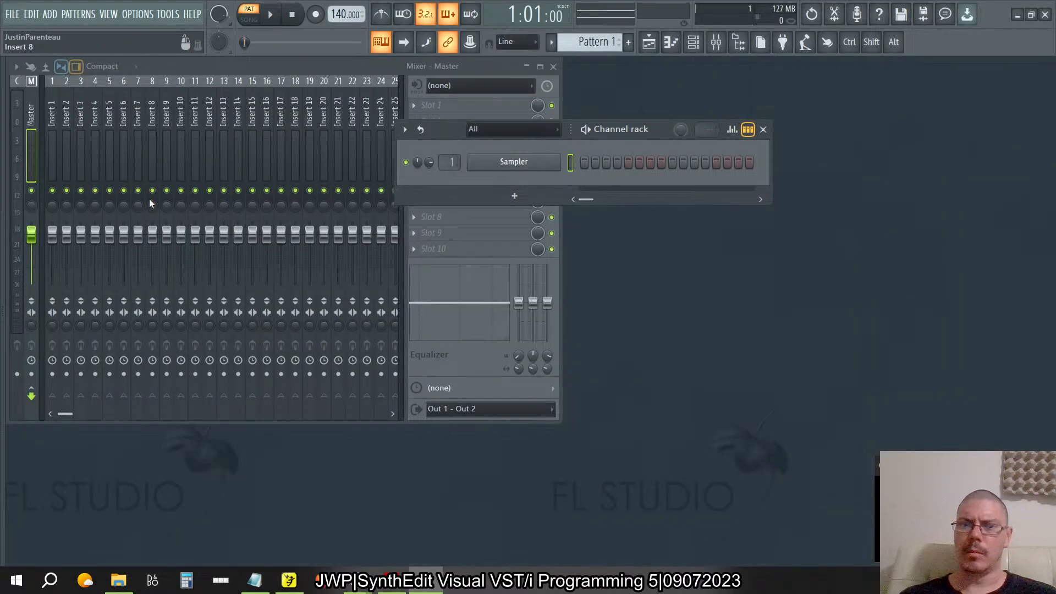
{"action": "key", "text": "alt+F8"}
{"action": "right_click", "coordinate": [89, 239]}
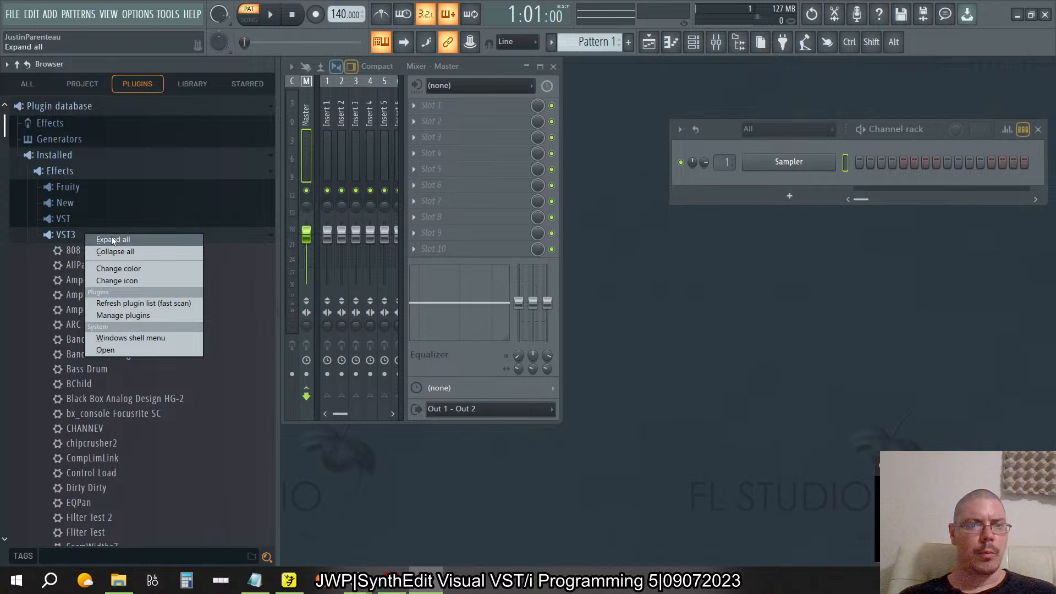
{"action": "left_click", "coordinate": [128, 302]}
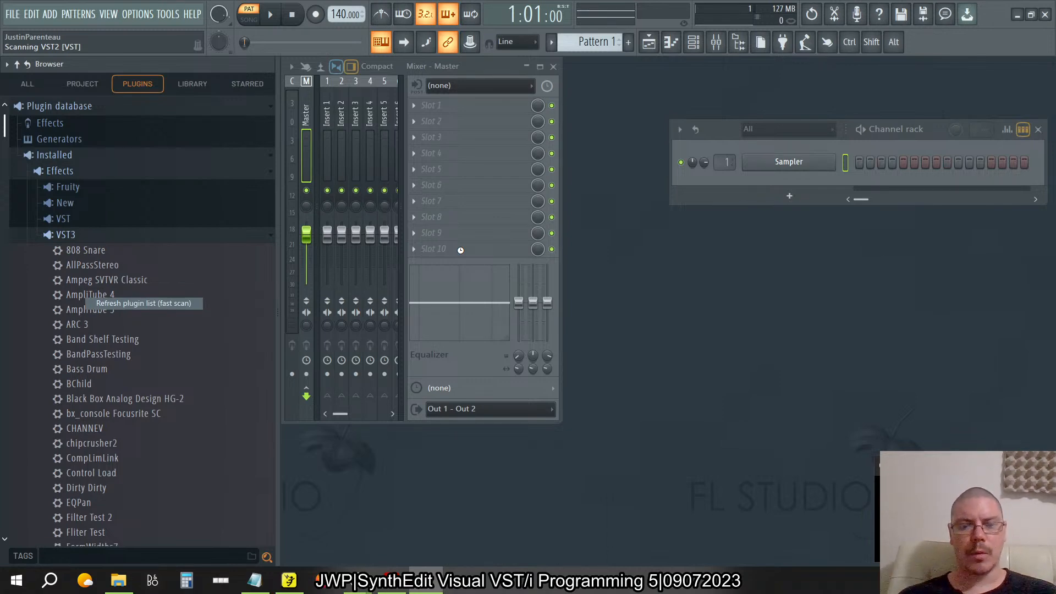
- Switch back to SynthEdit and export the Flanger VST3 plugin again with the same settings
{"action": "key", "text": "alt+Tab"}
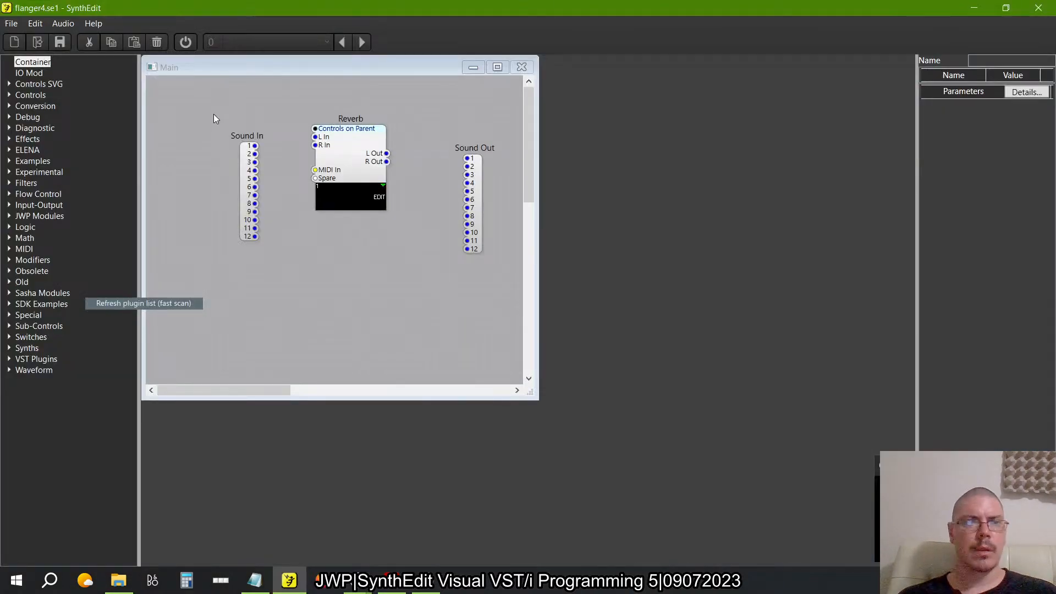
{"action": "left_click", "coordinate": [11, 24]}
{"action": "left_click", "coordinate": [39, 128]}
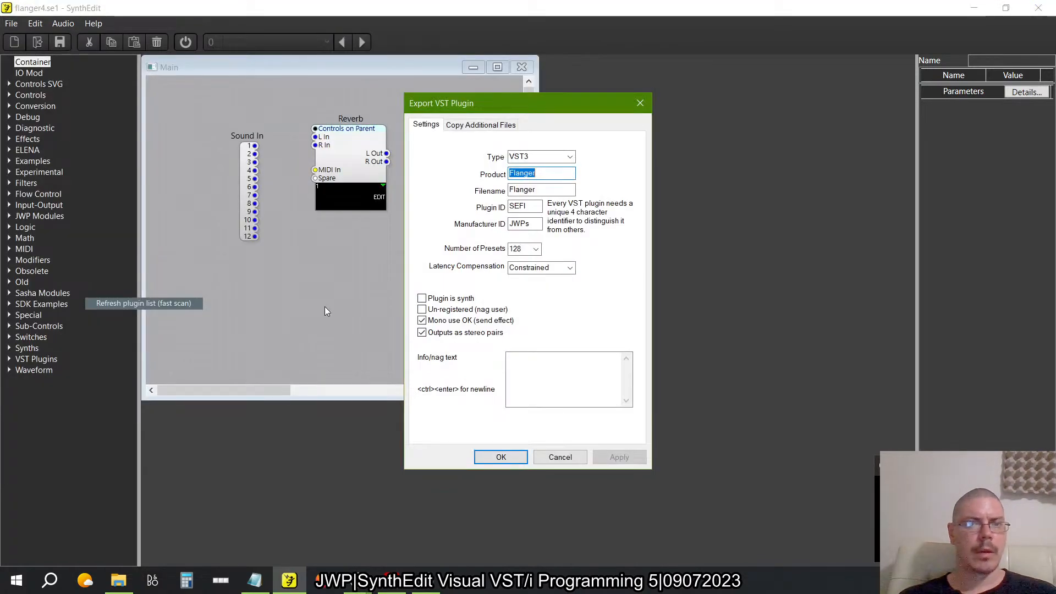
{"action": "left_click", "coordinate": [502, 457]}
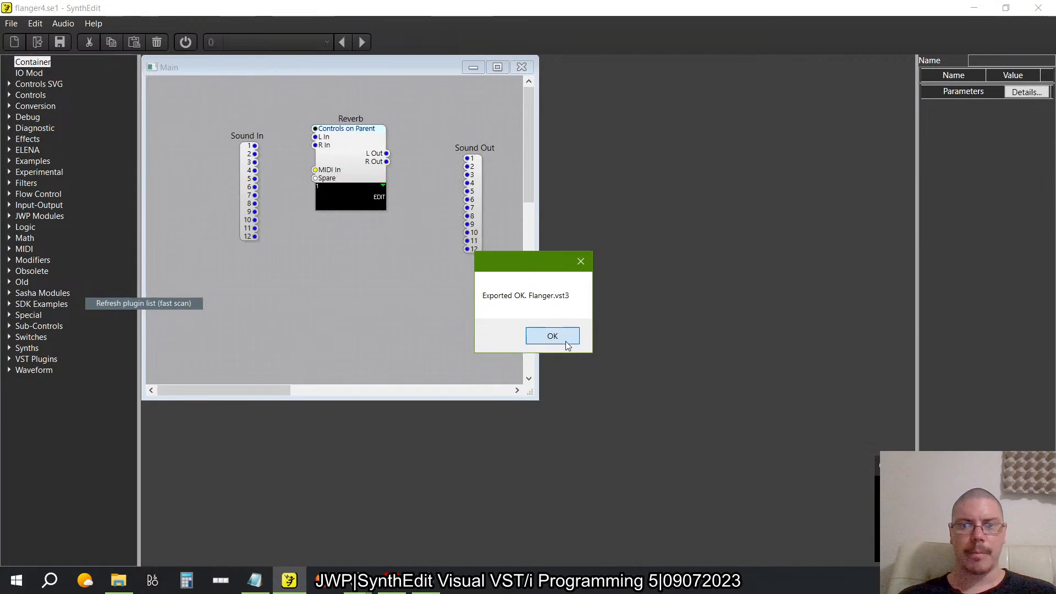
{"action": "left_click", "coordinate": [549, 334]}
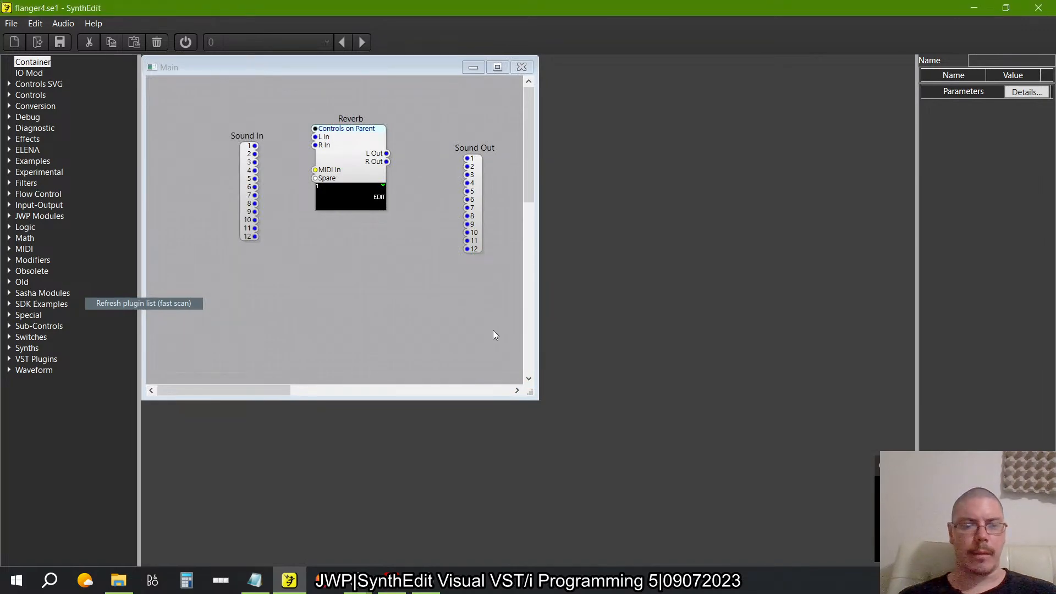
{"action": "key", "text": "alt+Tab"}
{"action": "key", "text": "alt+Tab"}
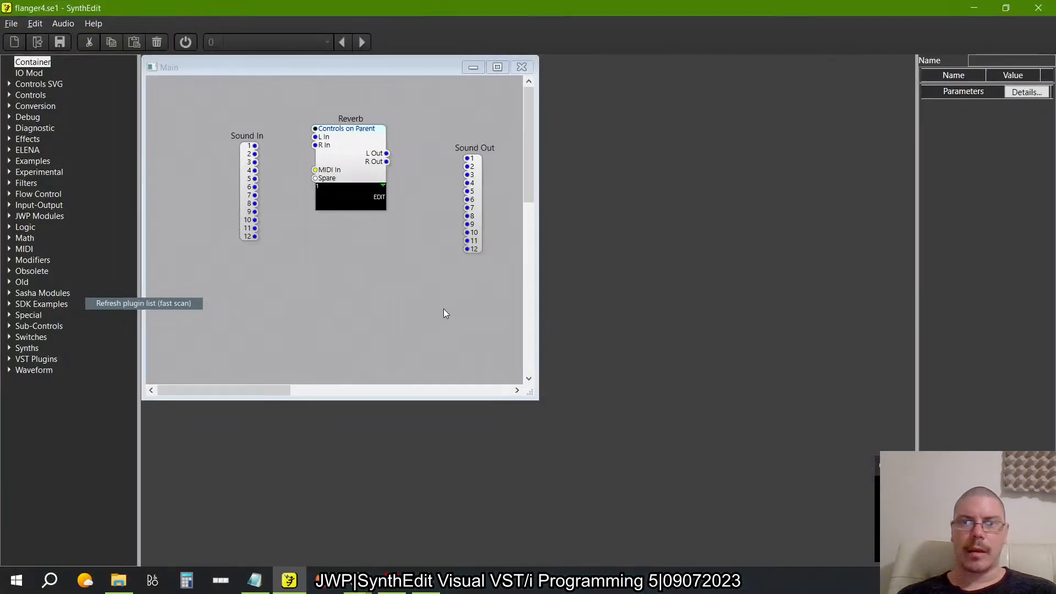
{"action": "key", "text": "alt+Tab"}
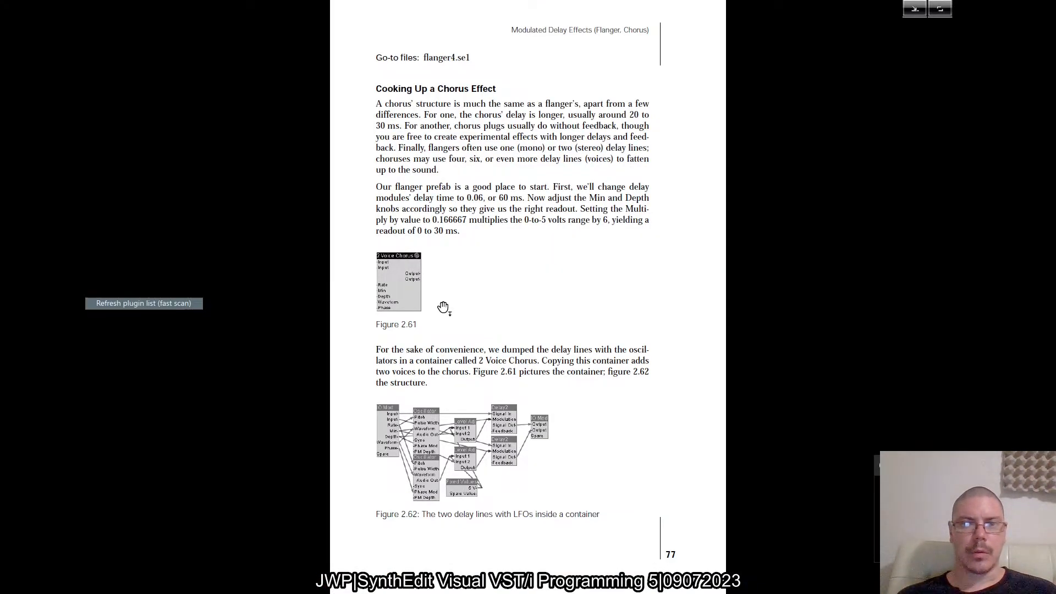
{"action": "scroll", "coordinate": [443, 306], "scroll_direction": "up", "scroll_amount": 6}
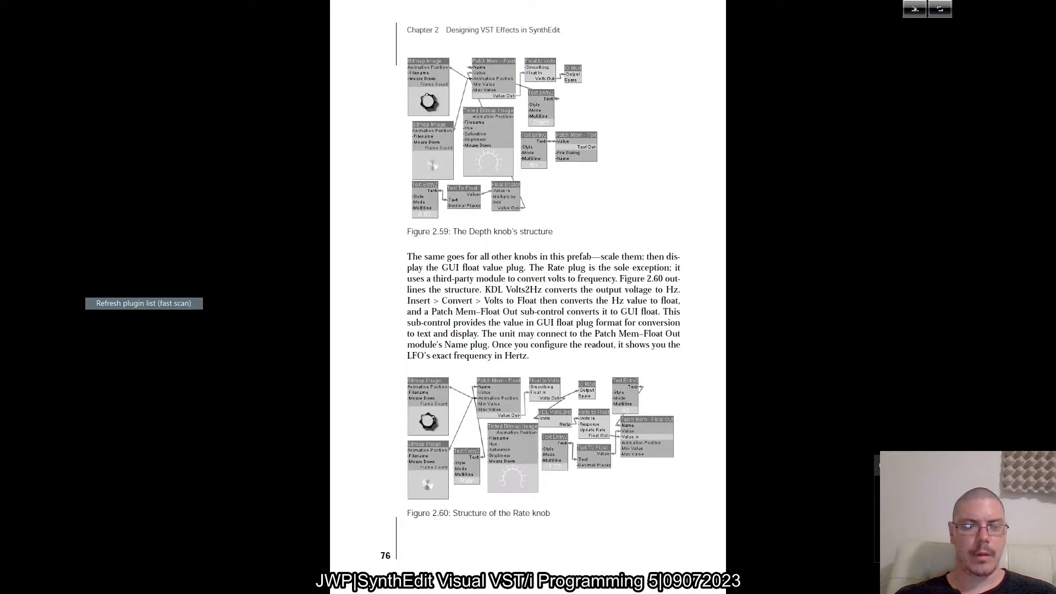
{"action": "key", "text": "alt+Tab"}
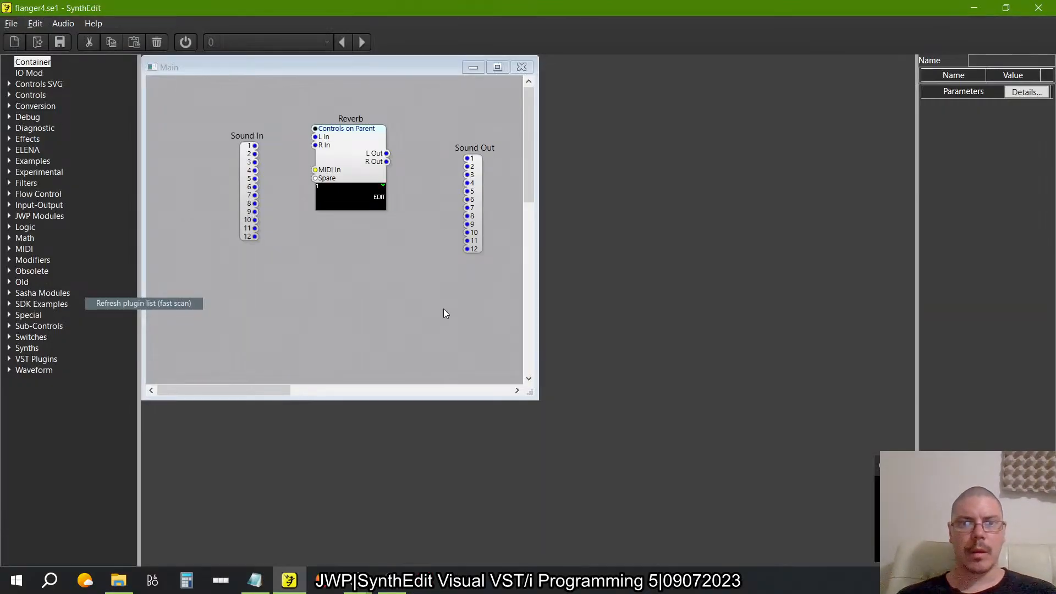
- Return to FL Studio and choose to wait for the unresponsive program
{"action": "key", "text": "alt+Tab"}
{"action": "key", "text": "alt+Tab"}
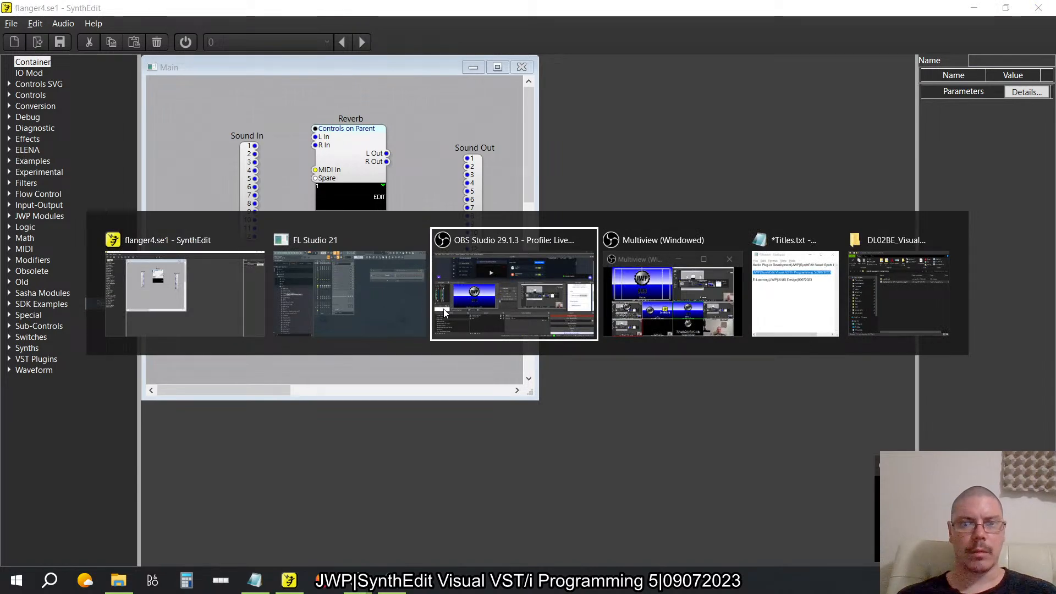
{"action": "key", "text": "alt+shift+Tab"}
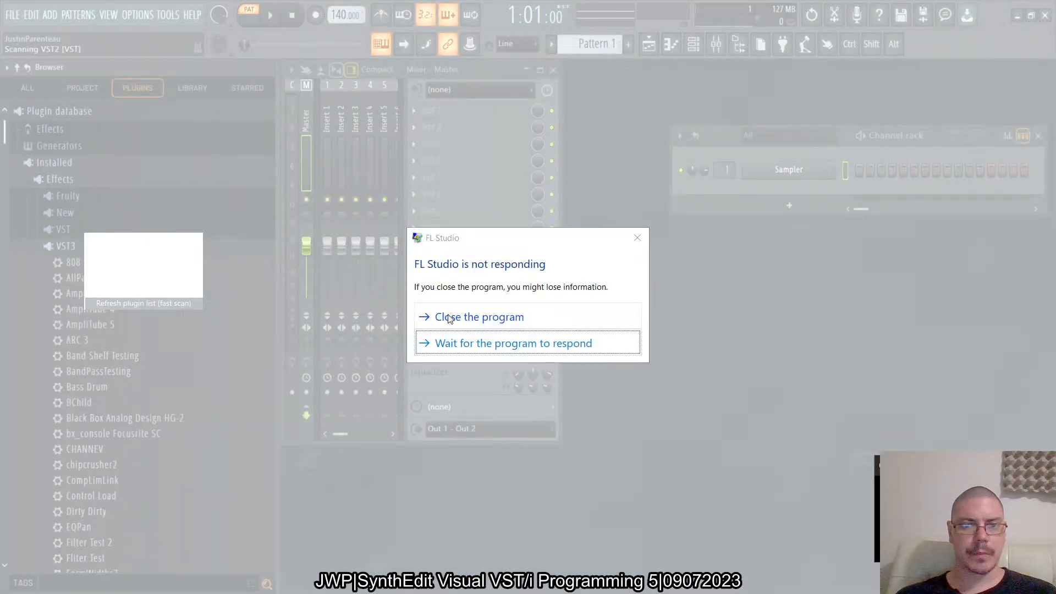
{"action": "left_click", "coordinate": [455, 342]}
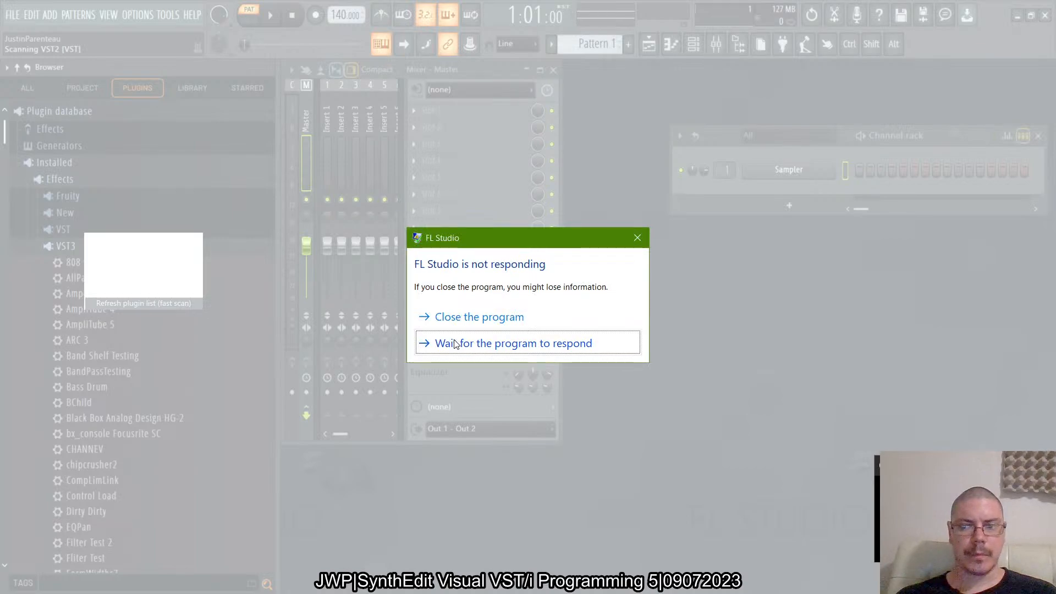
{"action": "key", "text": "alt+Tab"}
{"action": "key", "text": "Tab"}
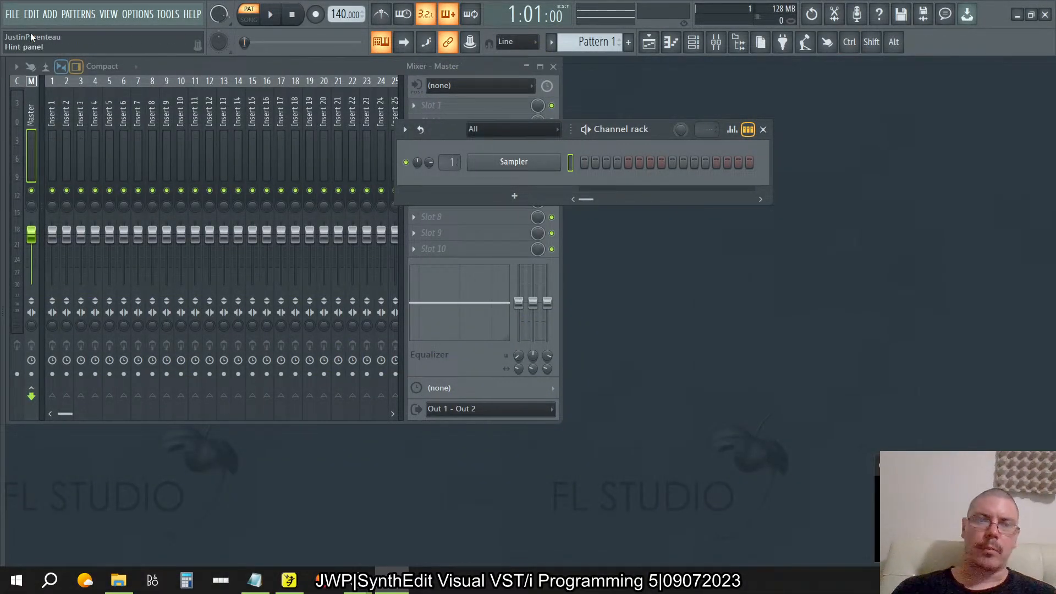
- Load the Flanger plugin from the installed VST3 effects onto mixer track Insert 1
{"action": "key", "text": "alt+F8"}
{"action": "scroll", "coordinate": [165, 308], "scroll_direction": "down", "scroll_amount": 2}
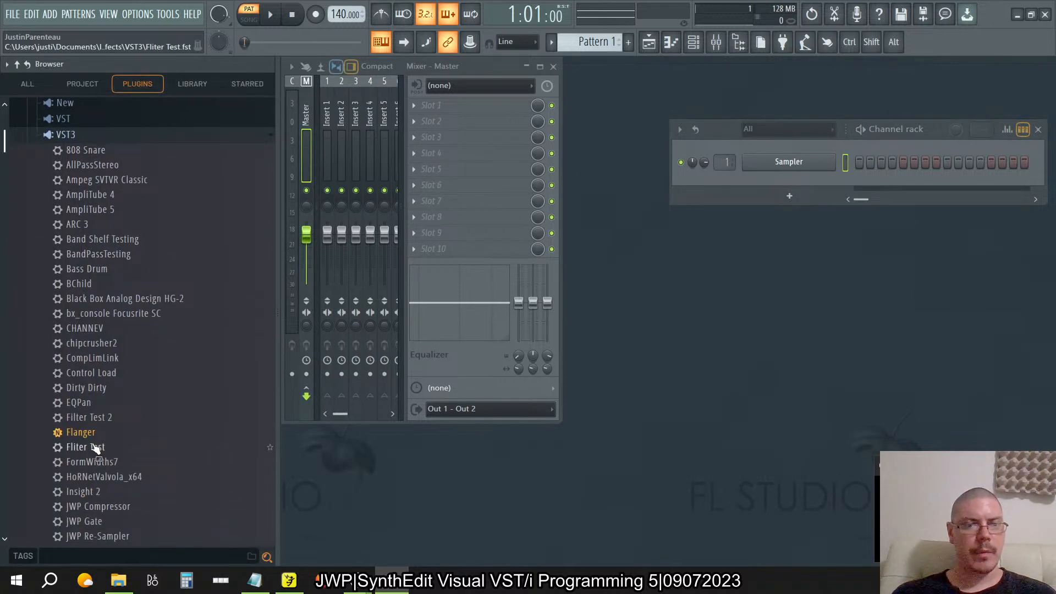
{"action": "left_click_drag", "start_coordinate": [95, 449], "coordinate": [52, 120]}
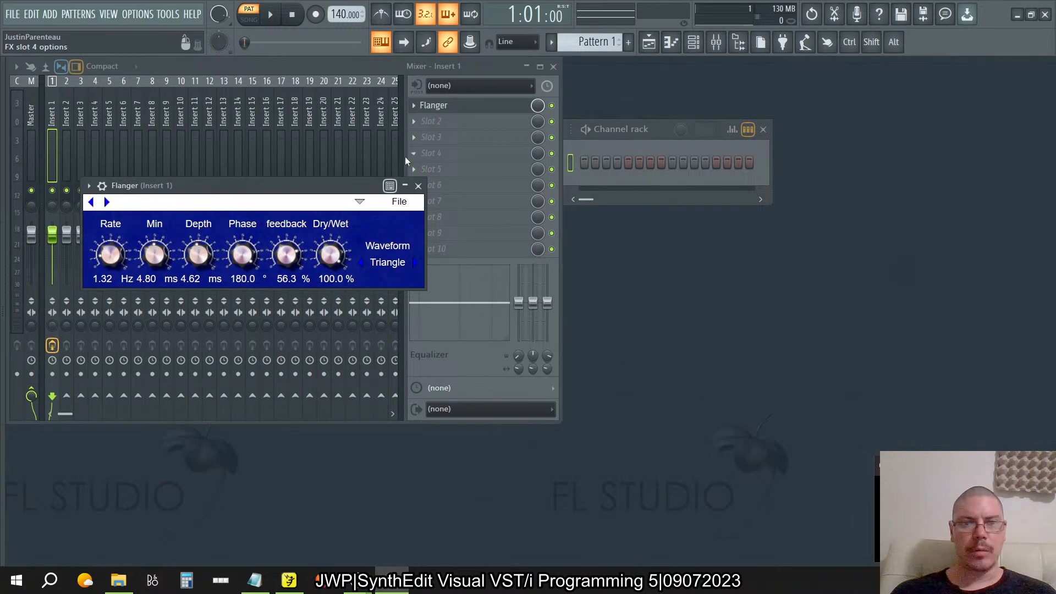
- Move the Flanger window clear of the mixer and replace the Sampler channel with the Independence sampler
{"action": "left_click_drag", "start_coordinate": [330, 185], "coordinate": [784, 259]}
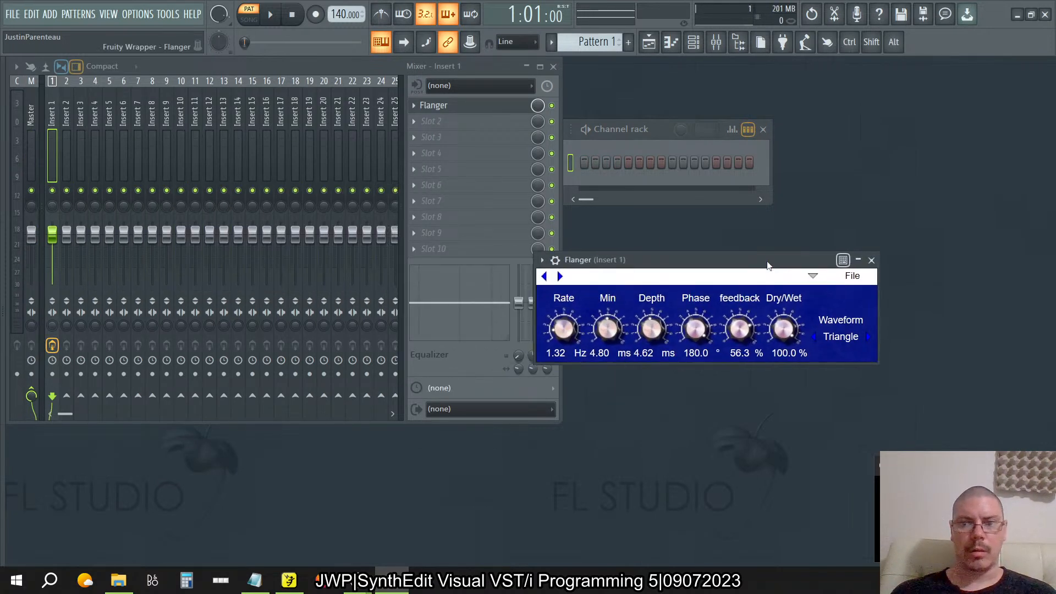
{"action": "left_click", "coordinate": [661, 129]}
{"action": "right_click", "coordinate": [558, 161]}
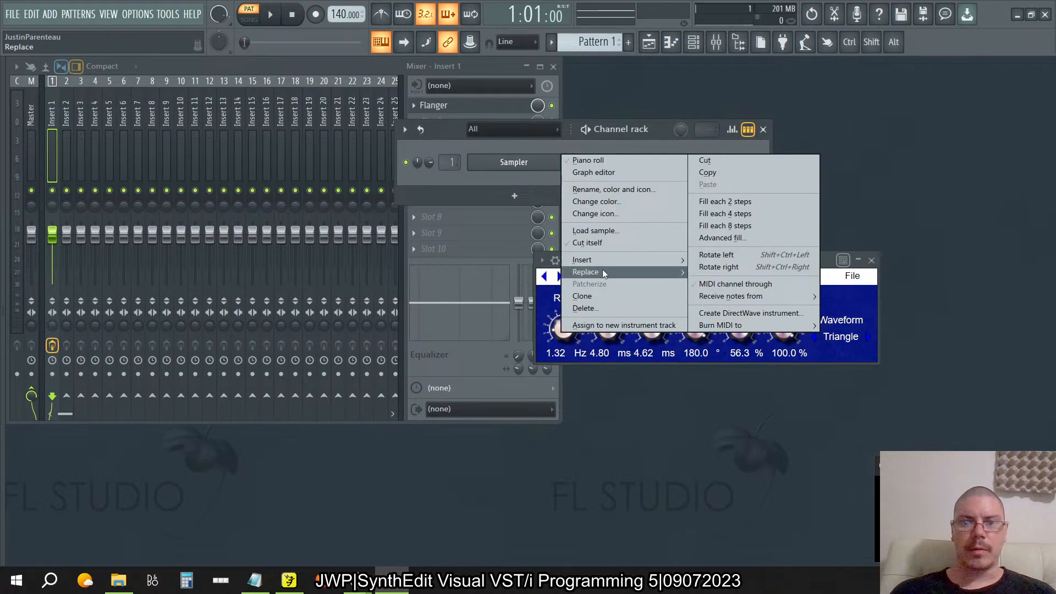
{"action": "mouse_move", "coordinate": [603, 272]}
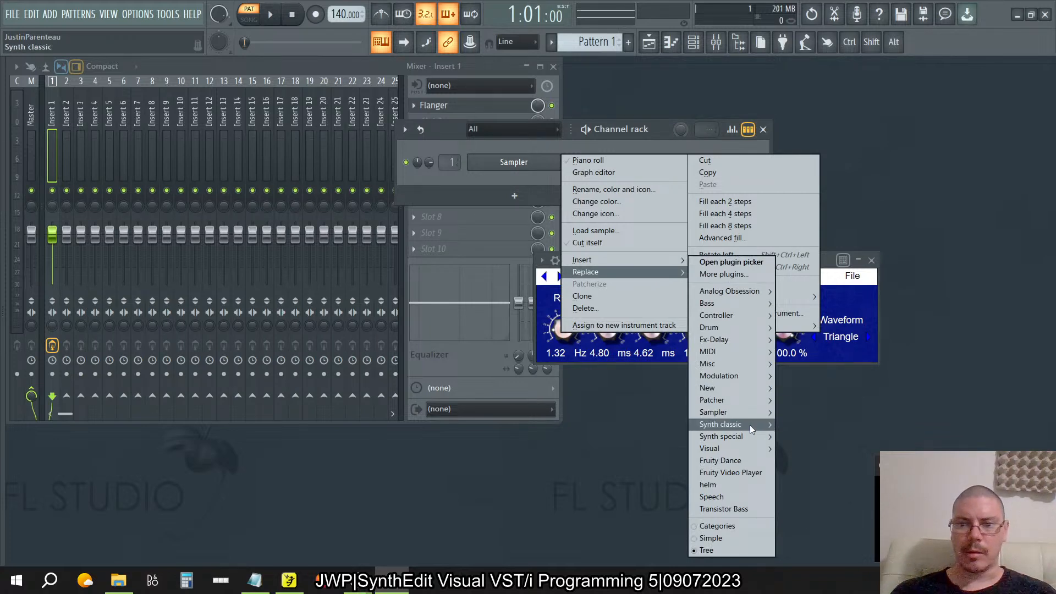
{"action": "mouse_move", "coordinate": [737, 394]}
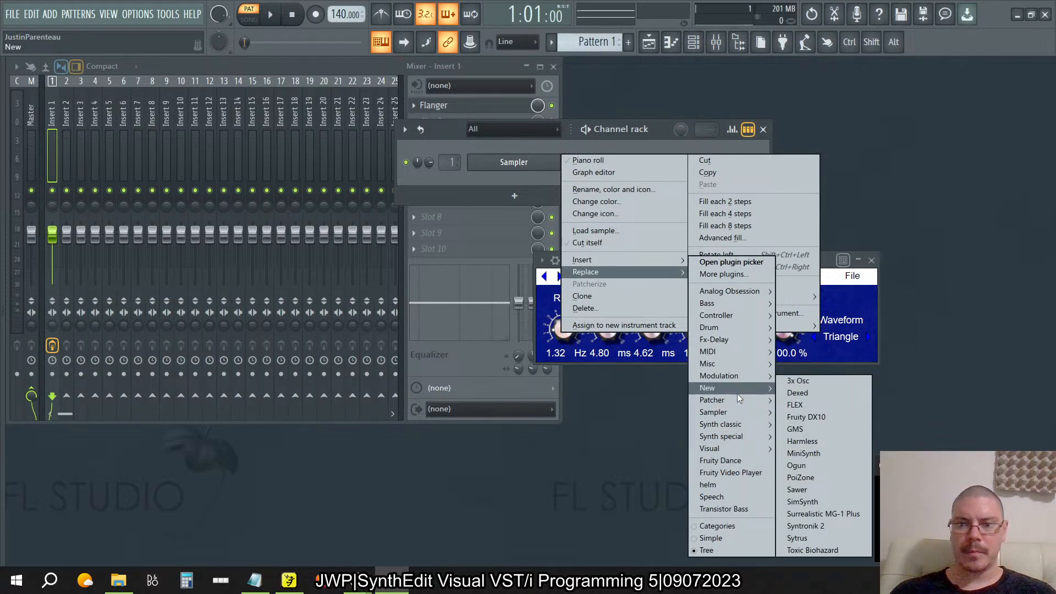
{"action": "mouse_move", "coordinate": [752, 414]}
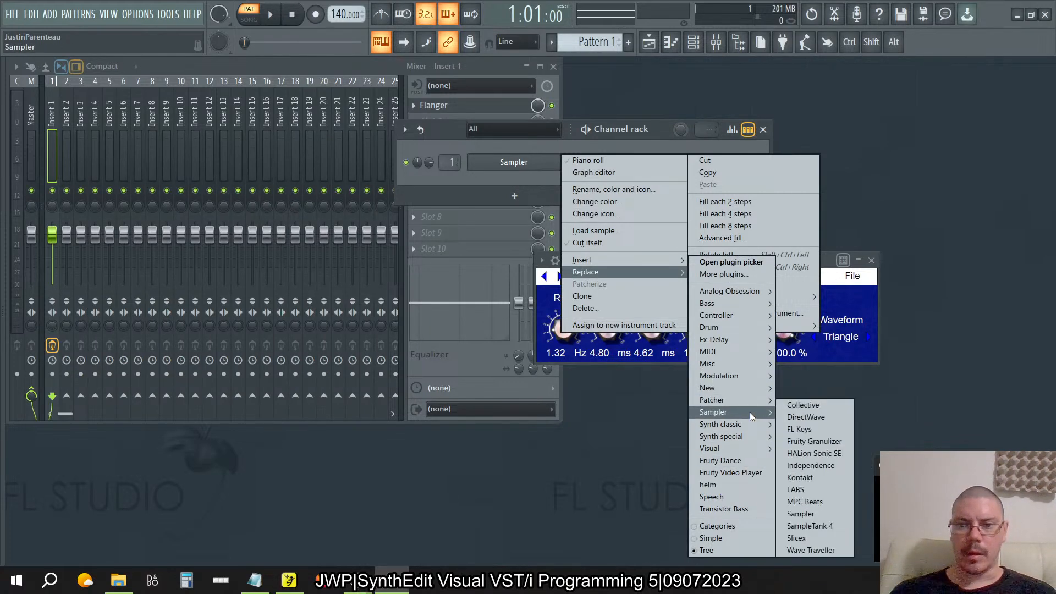
{"action": "left_click", "coordinate": [804, 465]}
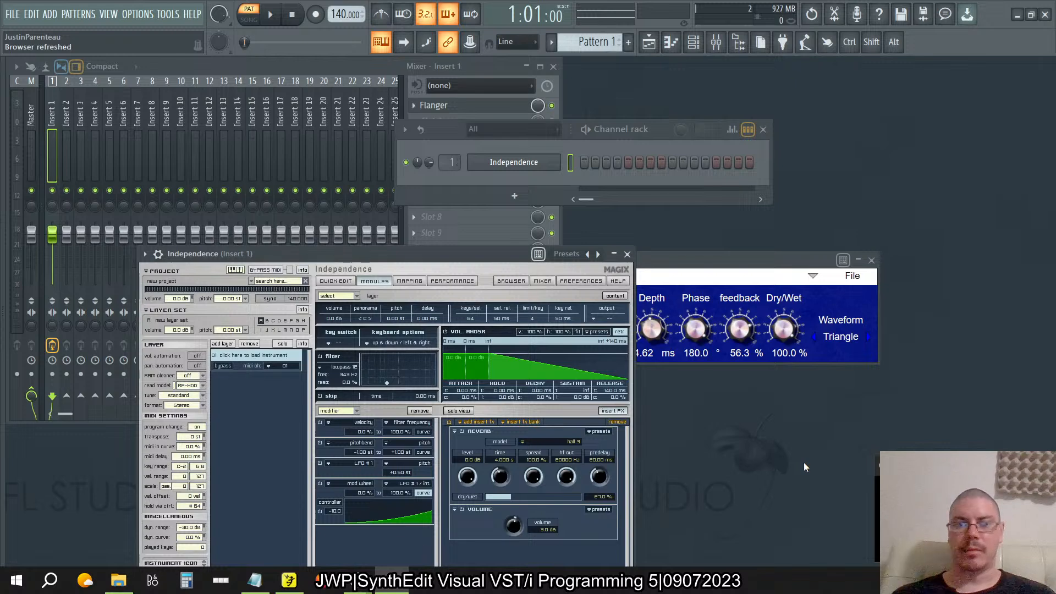
- Load an alternative Electric Guitar 4 (60s-70s) instrument into the first Independence layer and play a test note
{"action": "left_click_drag", "start_coordinate": [505, 264], "coordinate": [429, 73]}
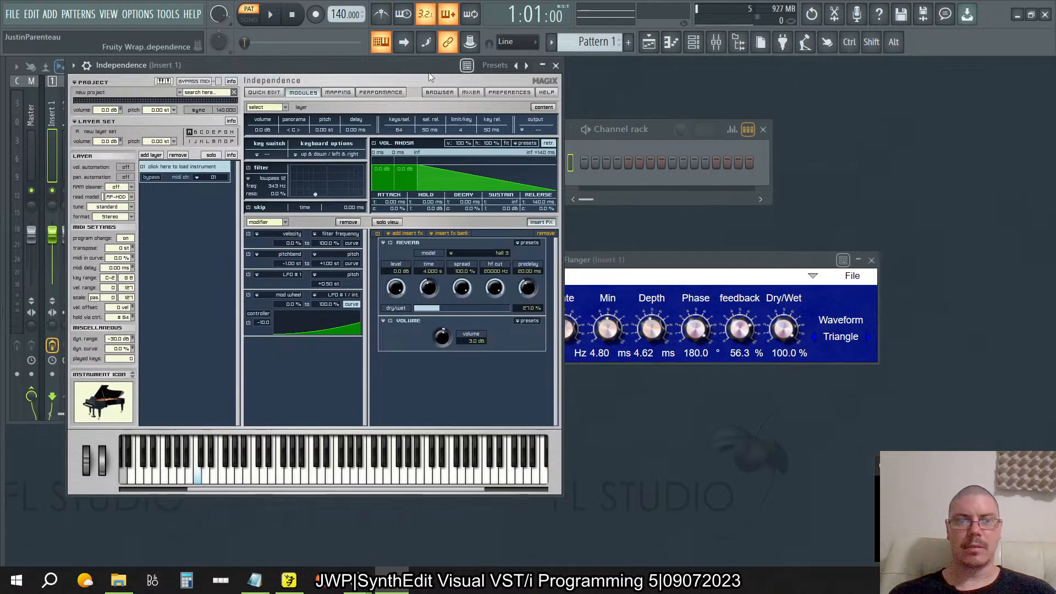
{"action": "left_click", "coordinate": [201, 168]}
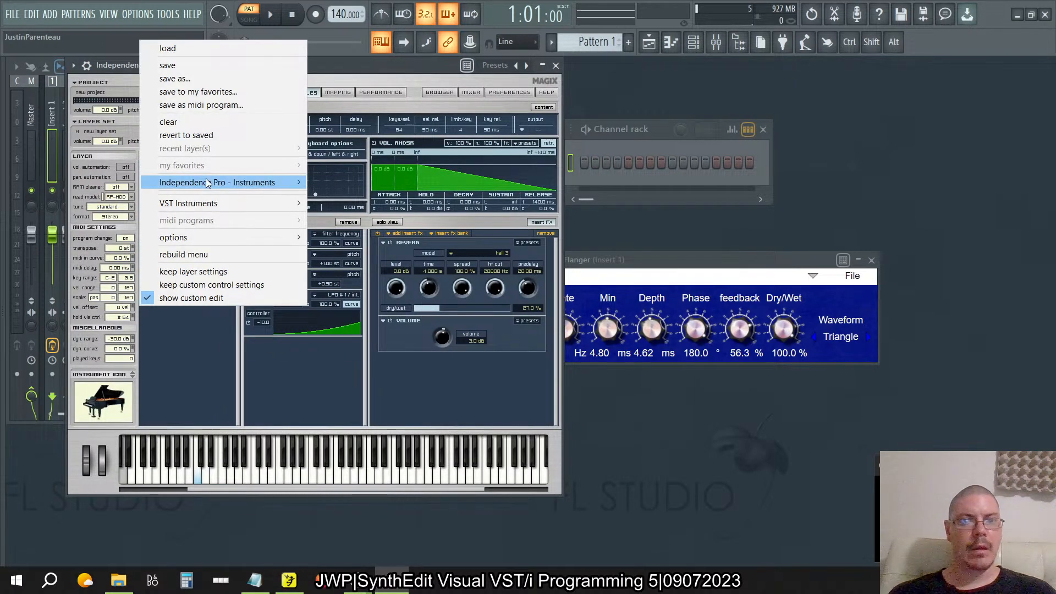
{"action": "mouse_move", "coordinate": [209, 184]}
{"action": "mouse_move", "coordinate": [461, 247]}
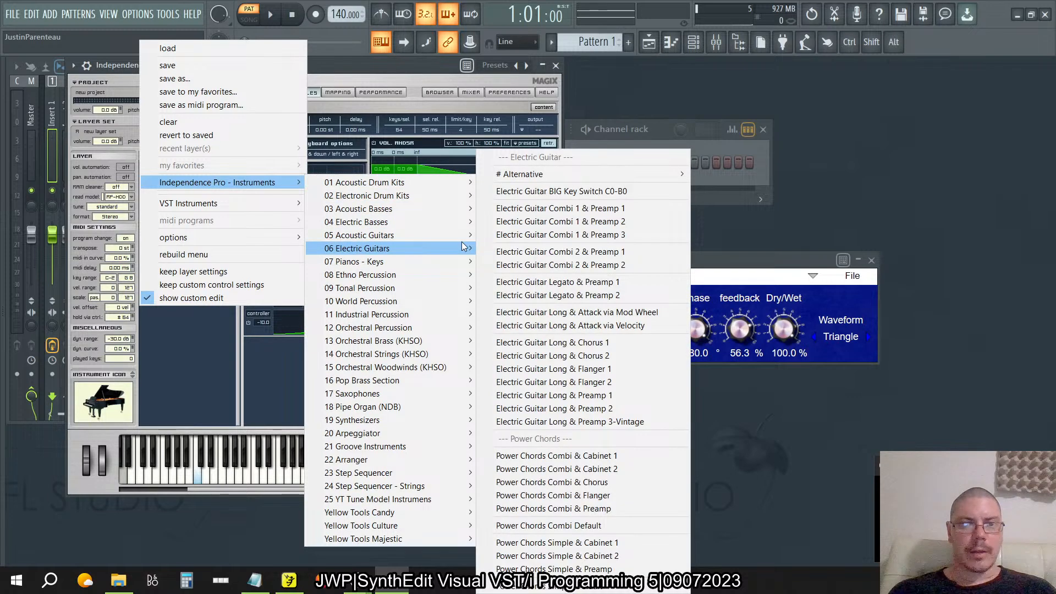
{"action": "mouse_move", "coordinate": [549, 180]}
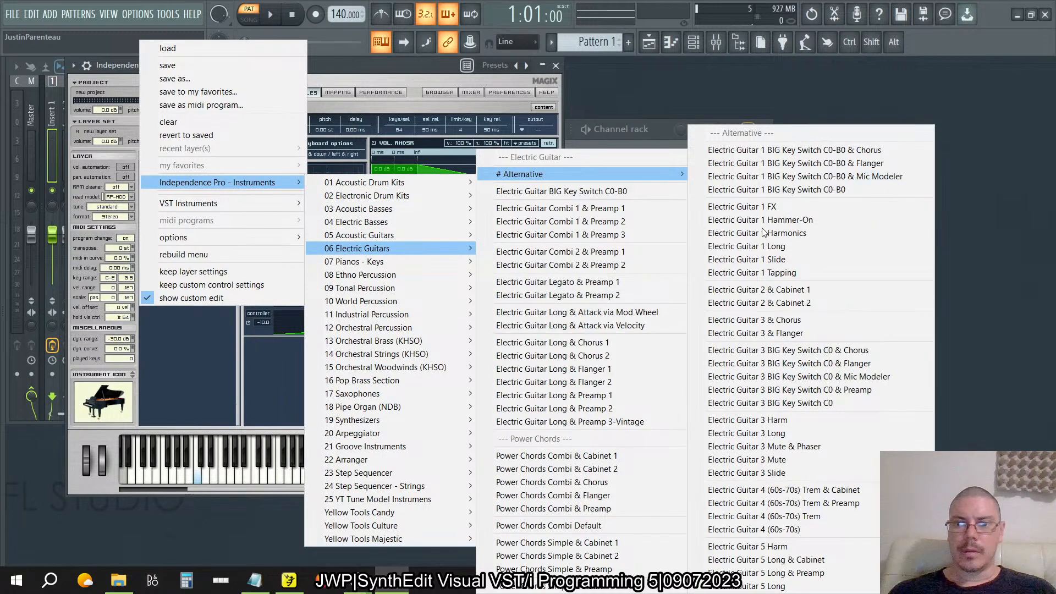
{"action": "left_click", "coordinate": [786, 514]}
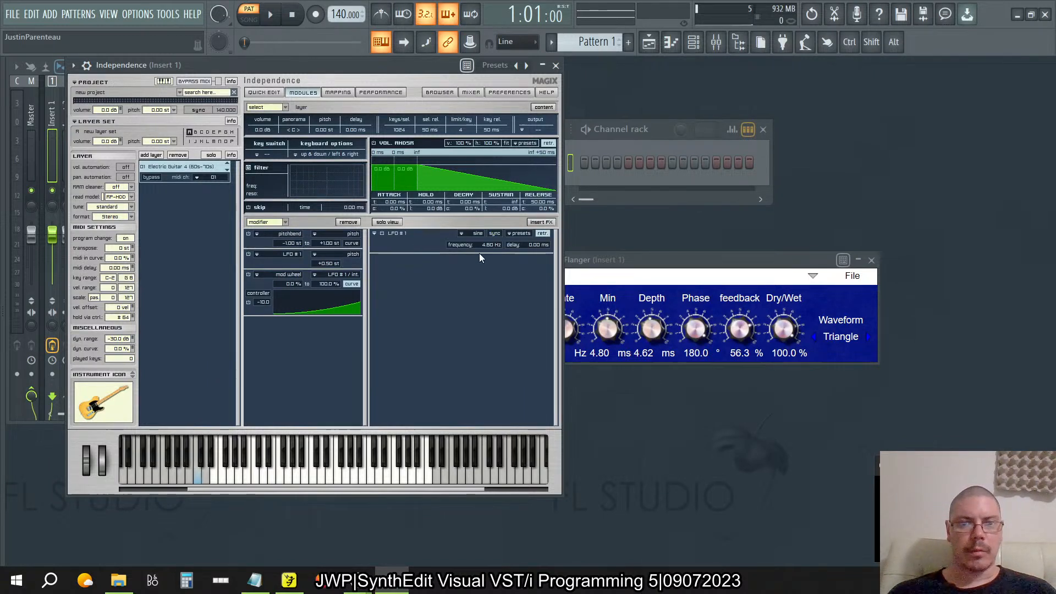
{"action": "left_click", "coordinate": [288, 470]}
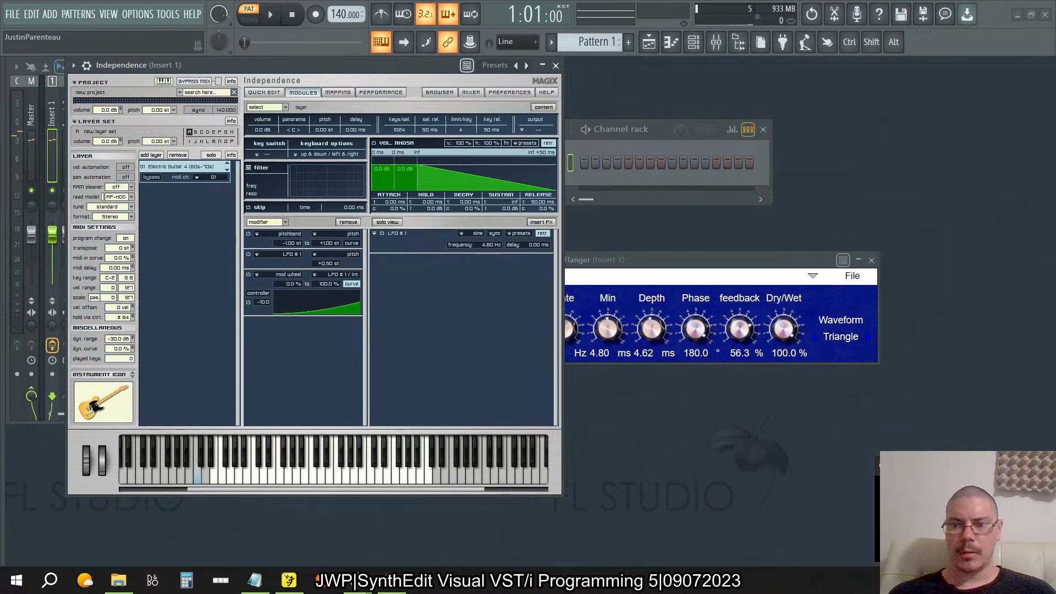
- Set the Windows playback device to Speaker (Realtek(R) Audio)
{"action": "left_click", "coordinate": [954, 580]}
{"action": "left_click", "coordinate": [1044, 512]}
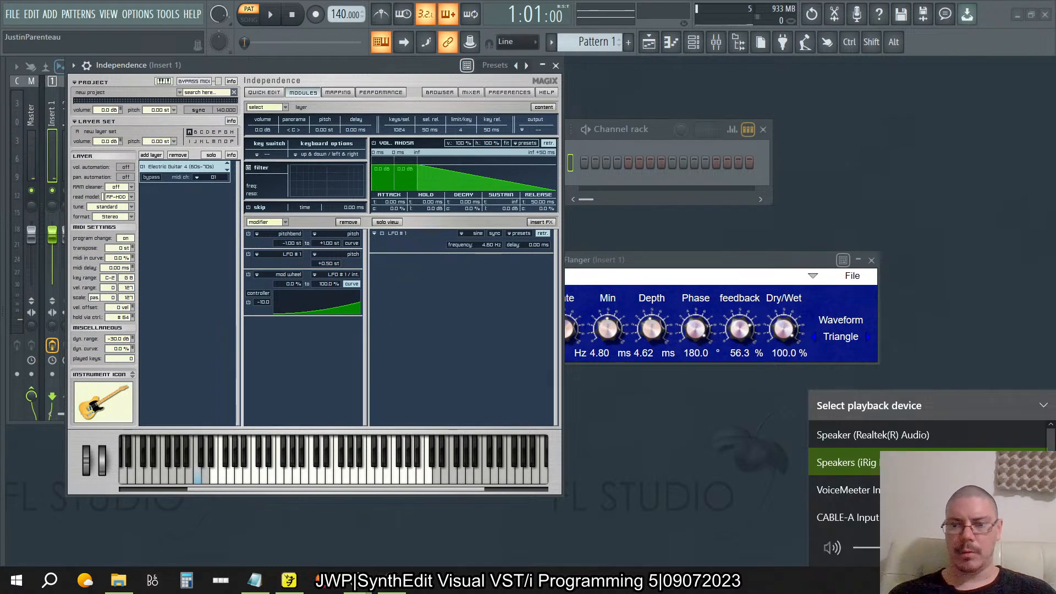
{"action": "scroll", "coordinate": [963, 464], "scroll_direction": "down", "scroll_amount": 1}
{"action": "scroll", "coordinate": [869, 484], "scroll_direction": "up", "scroll_amount": 1}
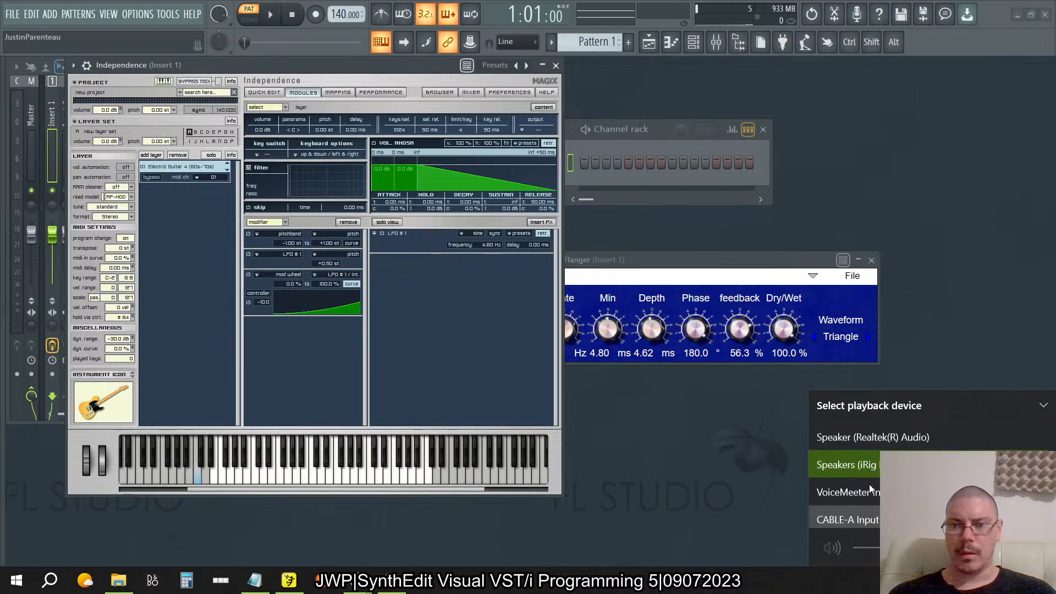
{"action": "left_click", "coordinate": [866, 441]}
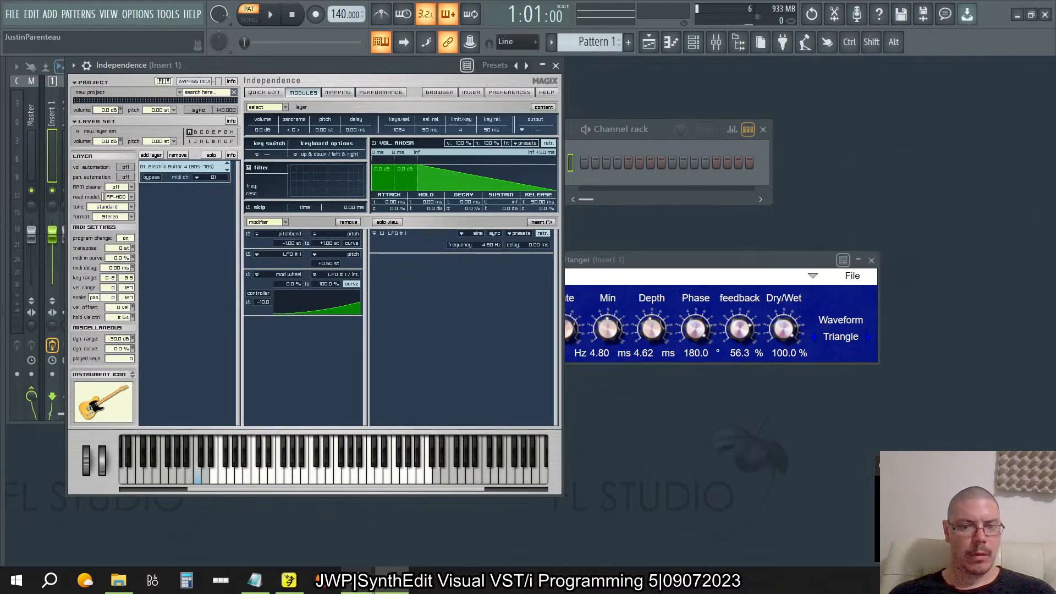
- Switch to OBS Studio and check which audio device the Default Out source uses in the SynthEdit Screen Output scene
{"action": "mouse_move", "coordinate": [358, 581]}
{"action": "left_click", "coordinate": [296, 513]}
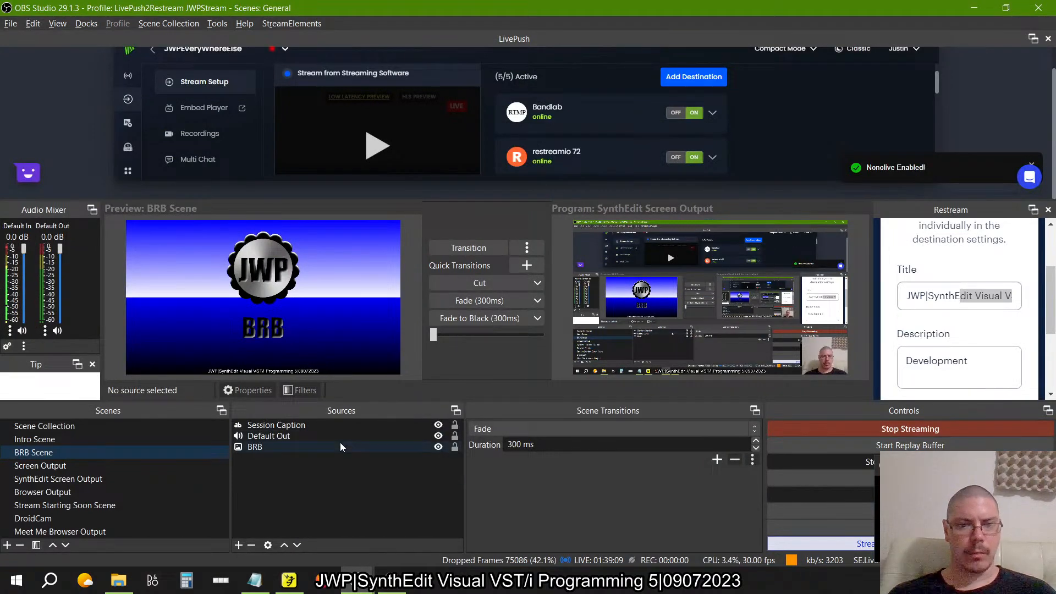
{"action": "left_click", "coordinate": [97, 482]}
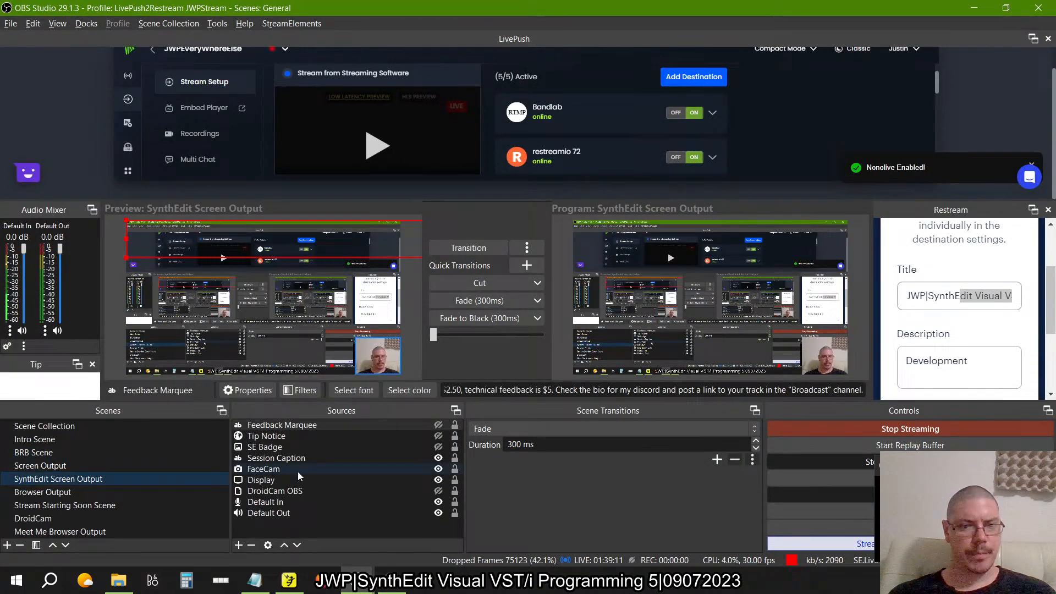
{"action": "left_click", "coordinate": [272, 513]}
{"action": "left_click", "coordinate": [432, 390]}
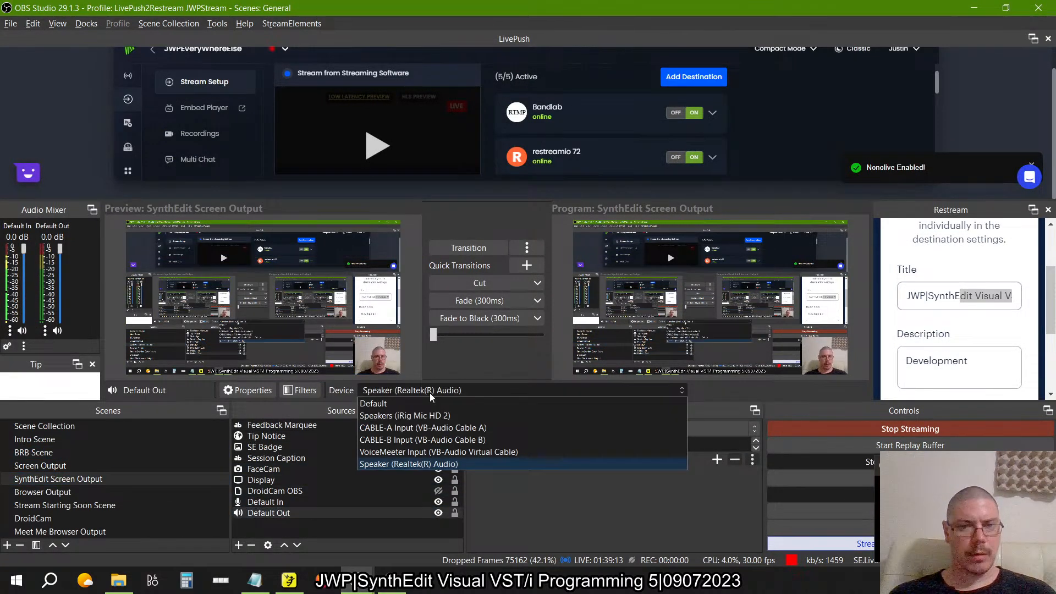
{"action": "left_click", "coordinate": [555, 532]}
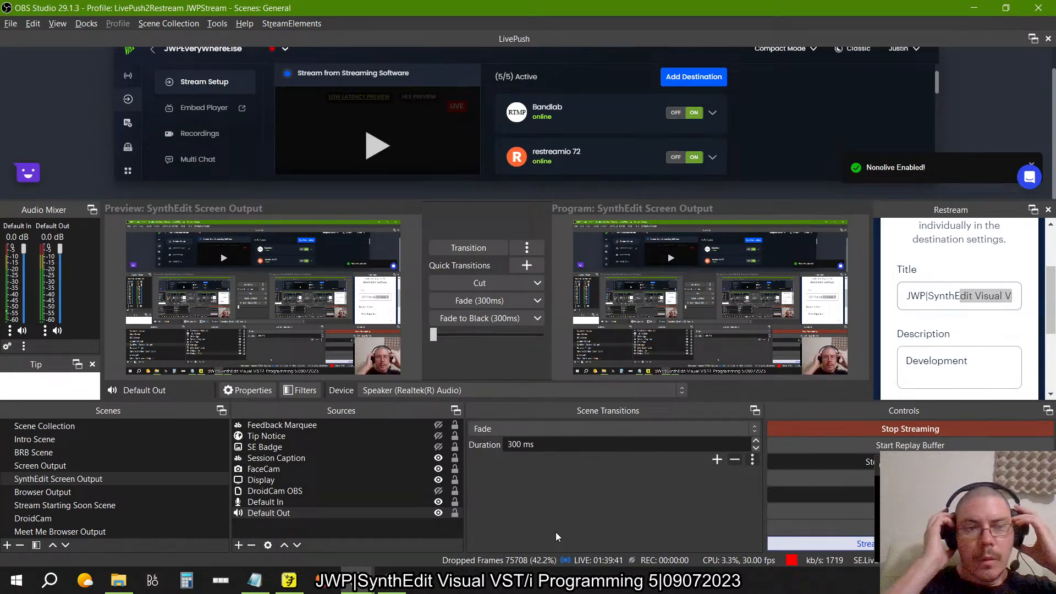
- Return to FL Studio and load TB_Morphit_v1 from the Mixing category into slot 7 of the Master track in demo mode
{"action": "key", "text": "alt+Tab"}
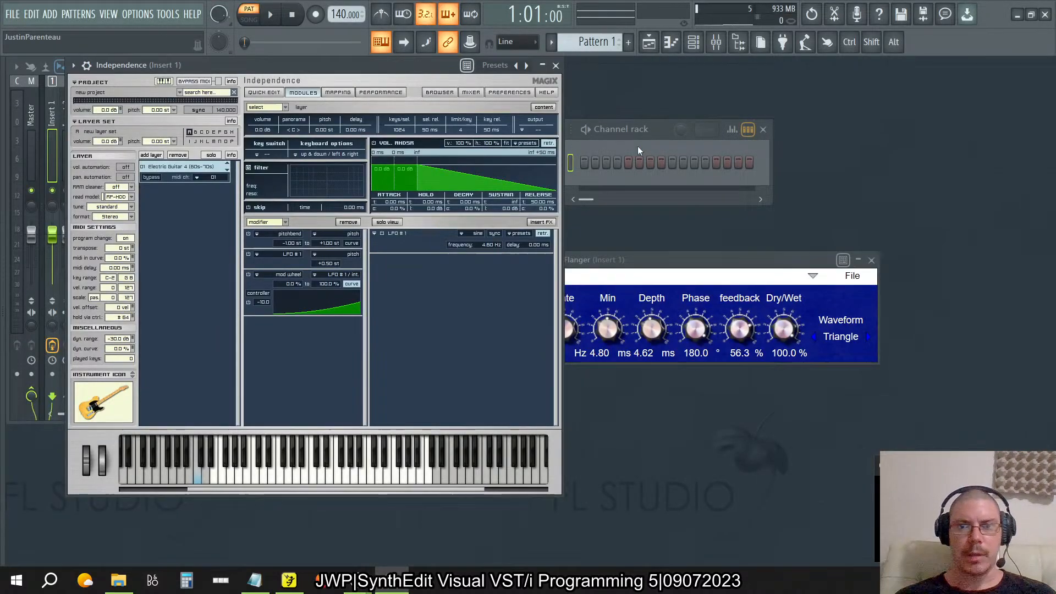
{"action": "left_click", "coordinate": [716, 43]}
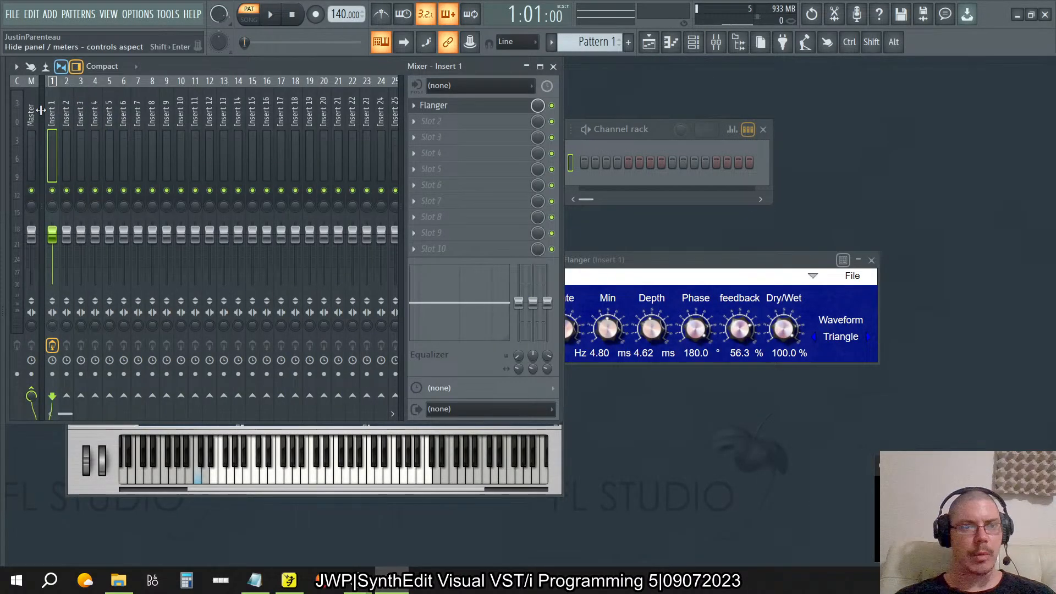
{"action": "left_click", "coordinate": [414, 203]}
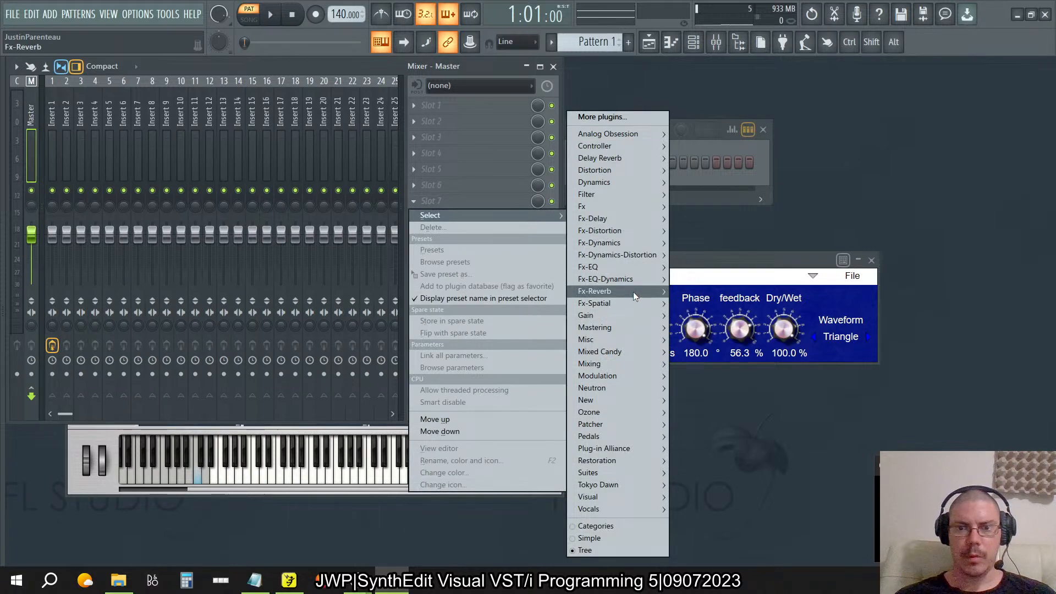
{"action": "mouse_move", "coordinate": [616, 351]}
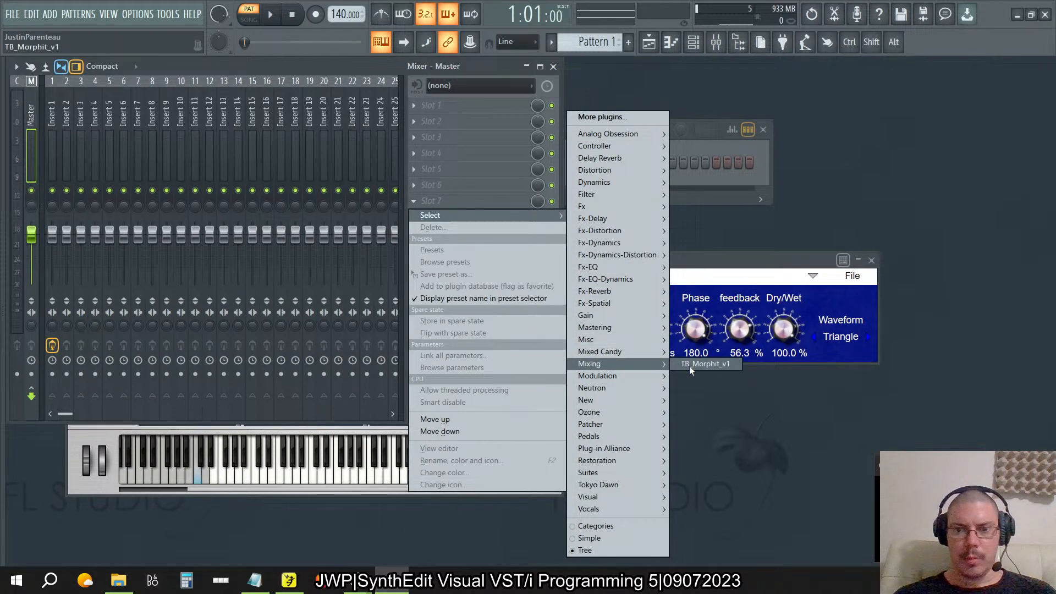
{"action": "left_click", "coordinate": [689, 366]}
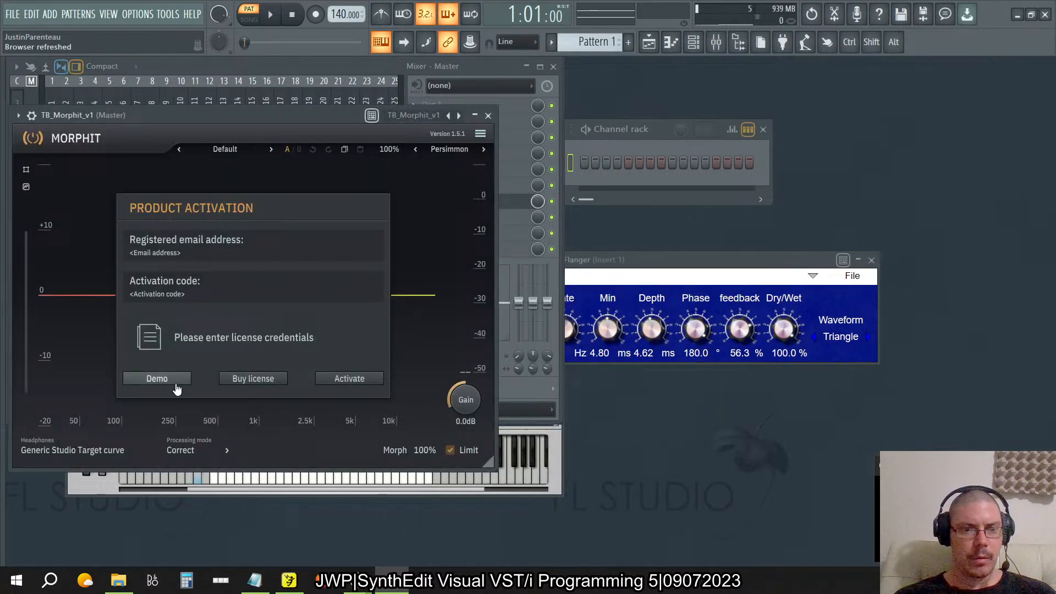
{"action": "left_click", "coordinate": [157, 378]}
- Choose the JBL Quantum 100 headphones in Morphit and close the plugin window
{"action": "left_click", "coordinate": [126, 452]}
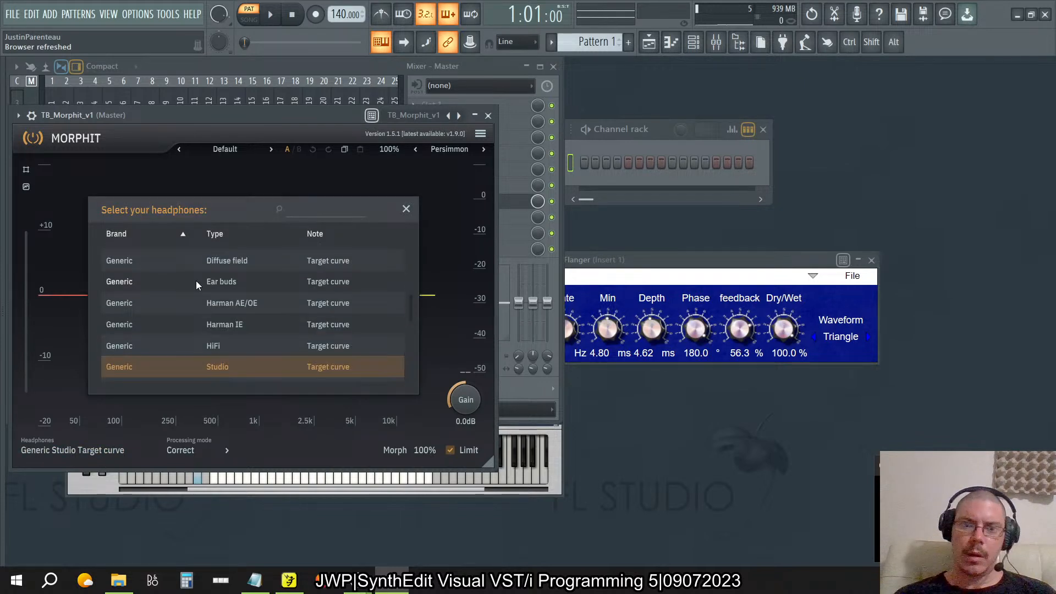
{"action": "scroll", "coordinate": [196, 280], "scroll_direction": "down", "scroll_amount": 1}
{"action": "type", "text": "jbl"}
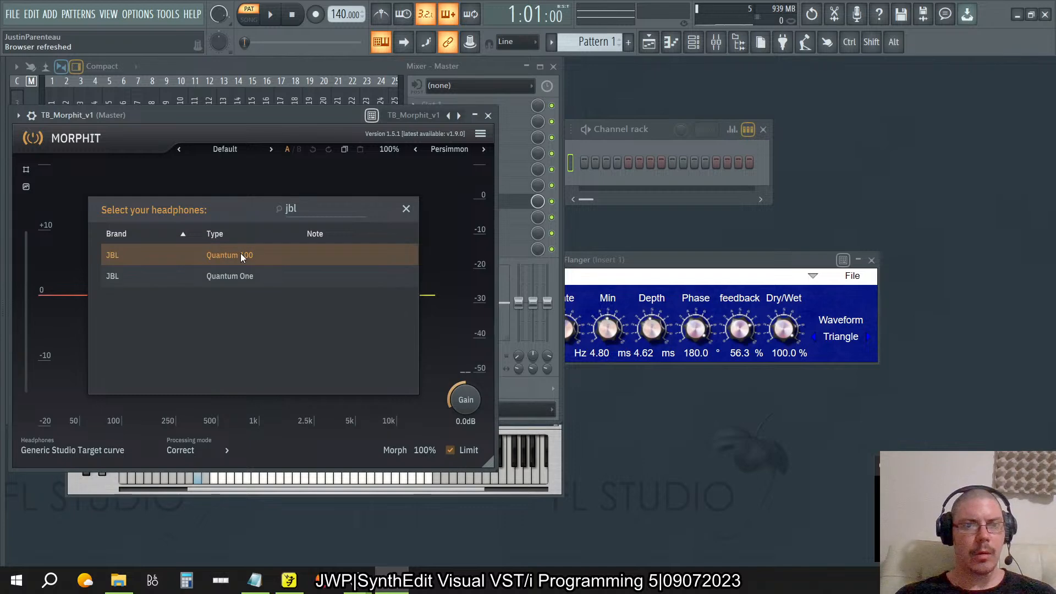
{"action": "left_click", "coordinate": [241, 255]}
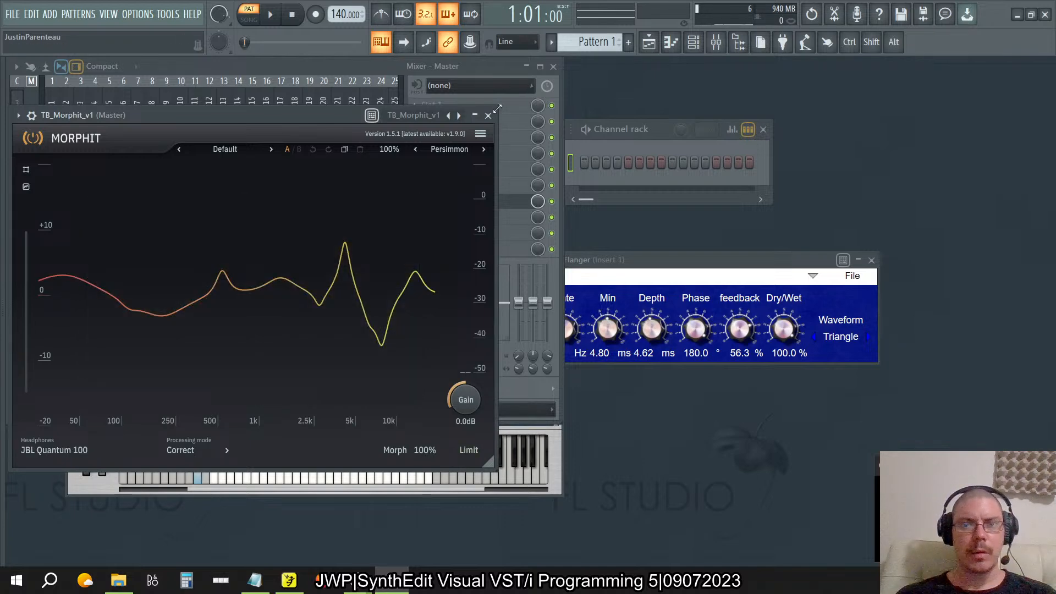
{"action": "left_click", "coordinate": [488, 115]}
- Select mixer track Insert 1, move the Flanger window clear of the other windows and play a note on the Independence keyboard
{"action": "left_click", "coordinate": [50, 116]}
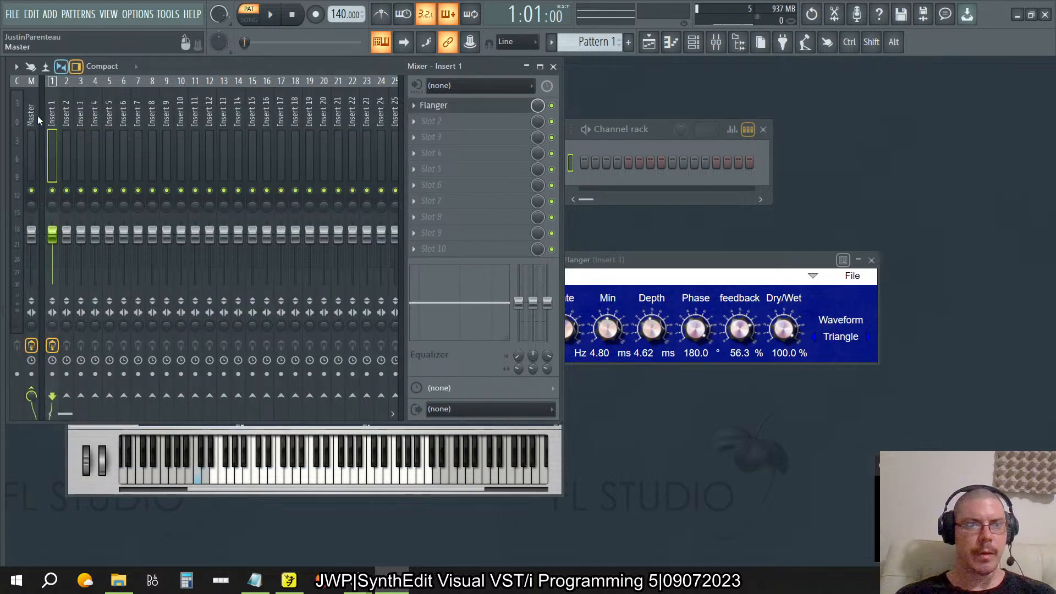
{"action": "left_click", "coordinate": [658, 145]}
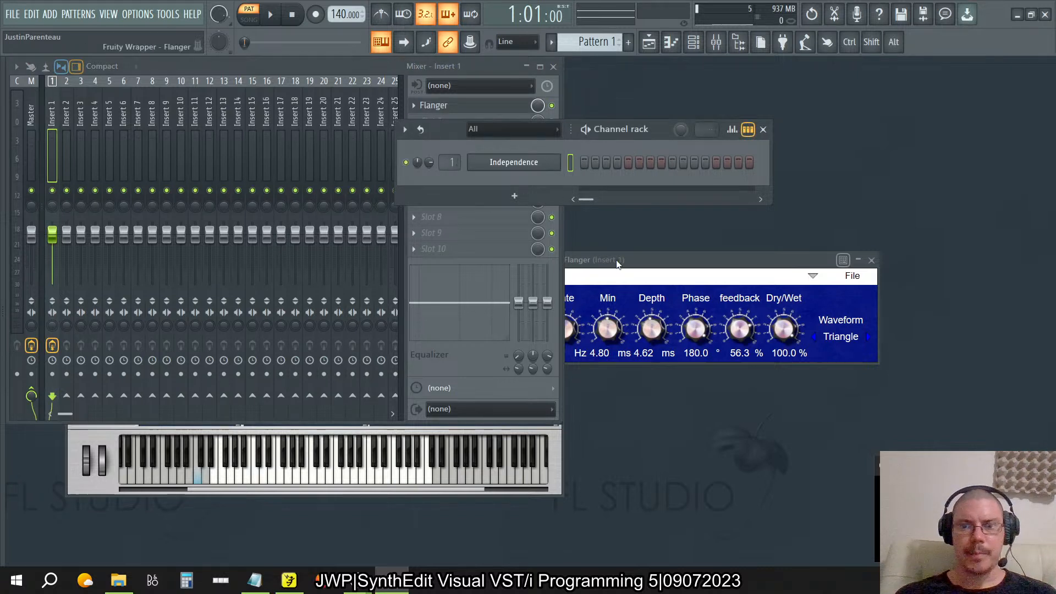
{"action": "left_click_drag", "start_coordinate": [617, 264], "coordinate": [692, 238]}
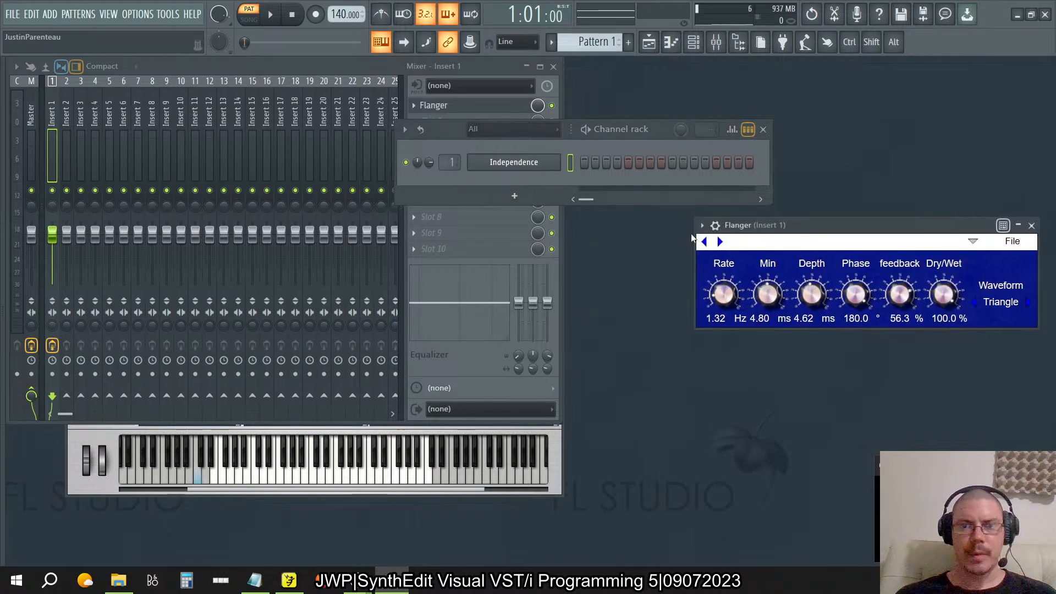
{"action": "left_click", "coordinate": [187, 455]}
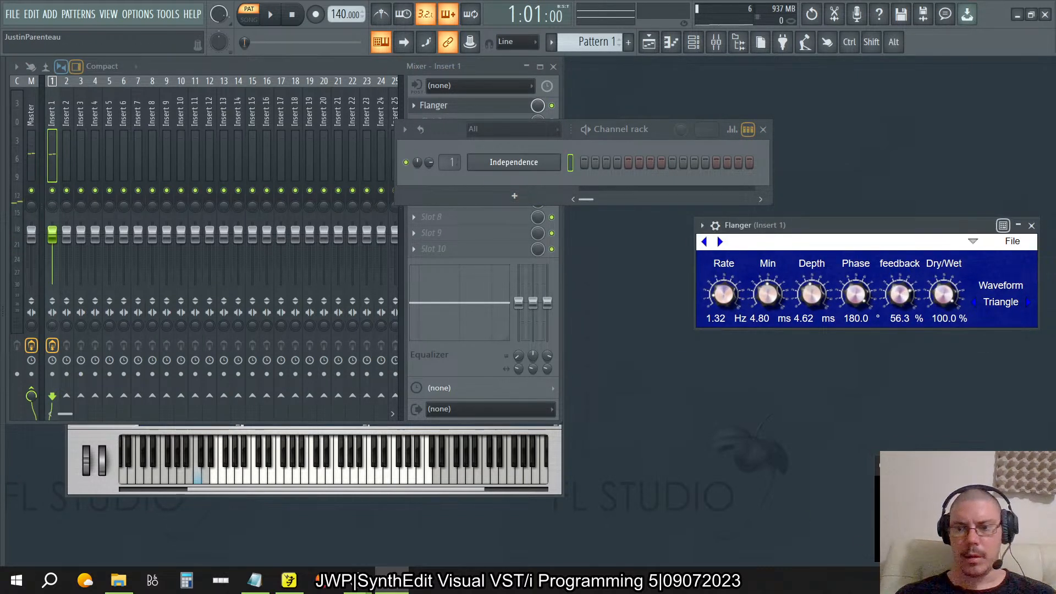
- Set the Windows playback device to the Headphone output
{"action": "left_click", "coordinate": [957, 581]}
{"action": "left_click", "coordinate": [1043, 512]}
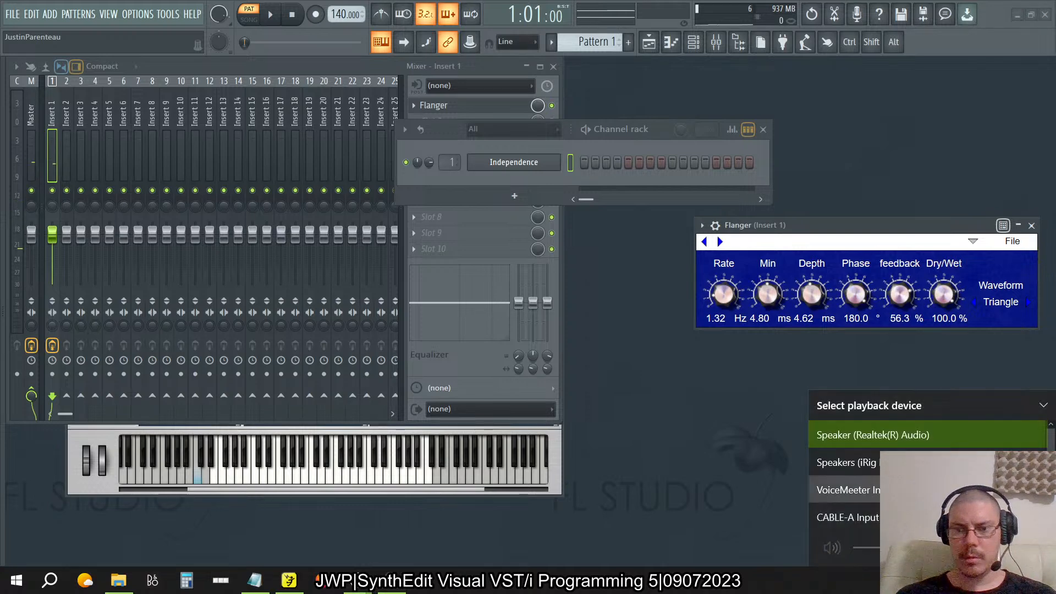
{"action": "scroll", "coordinate": [962, 478], "scroll_direction": "down", "scroll_amount": 2}
{"action": "left_click", "coordinate": [962, 512]}
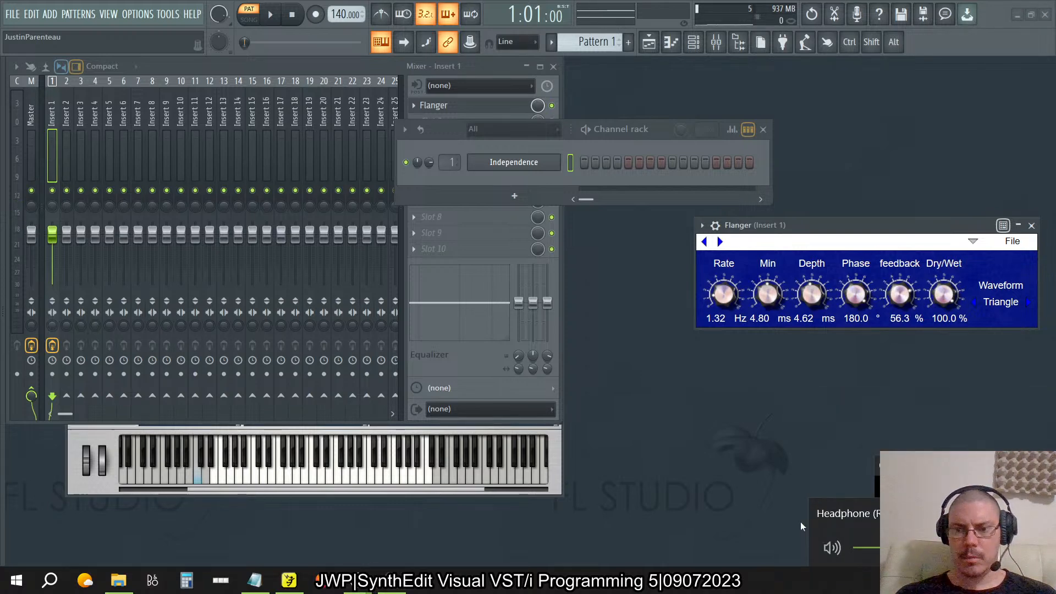
- Switch to OBS Studio, set the Default Out source's device to Headphone (Realtek(R) Audio) and return to FL Studio
{"action": "key", "text": "alt+Tab"}
{"action": "key", "text": "alt+Tab"}
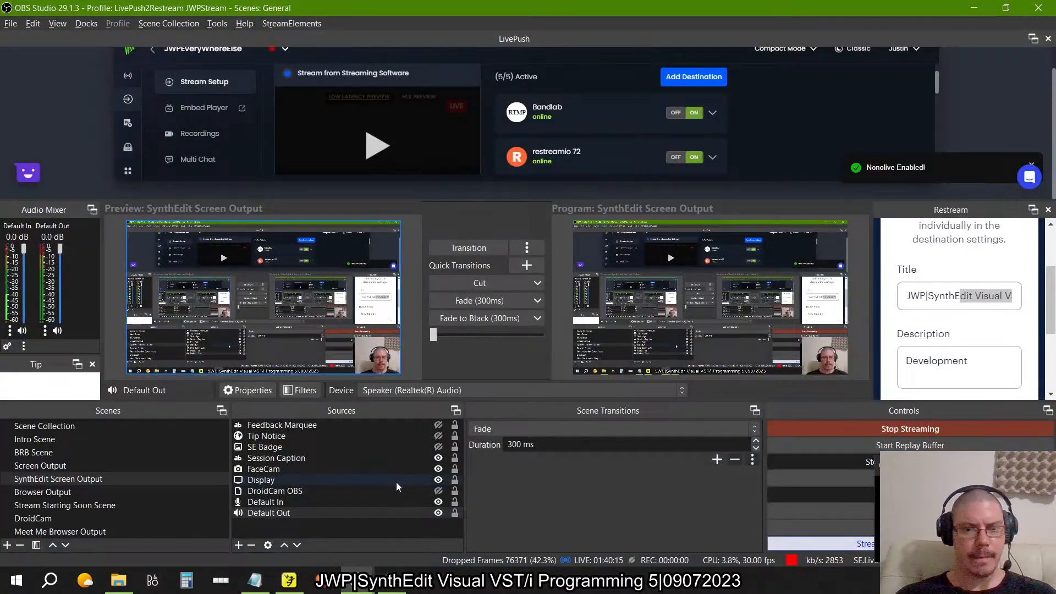
{"action": "left_click", "coordinate": [458, 390]}
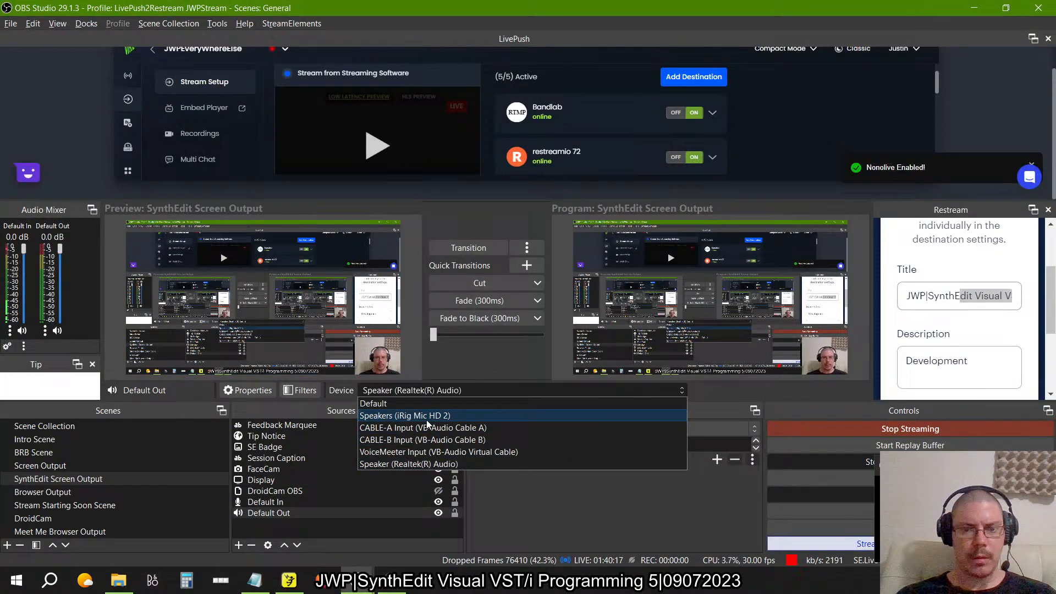
{"action": "left_click", "coordinate": [309, 510]}
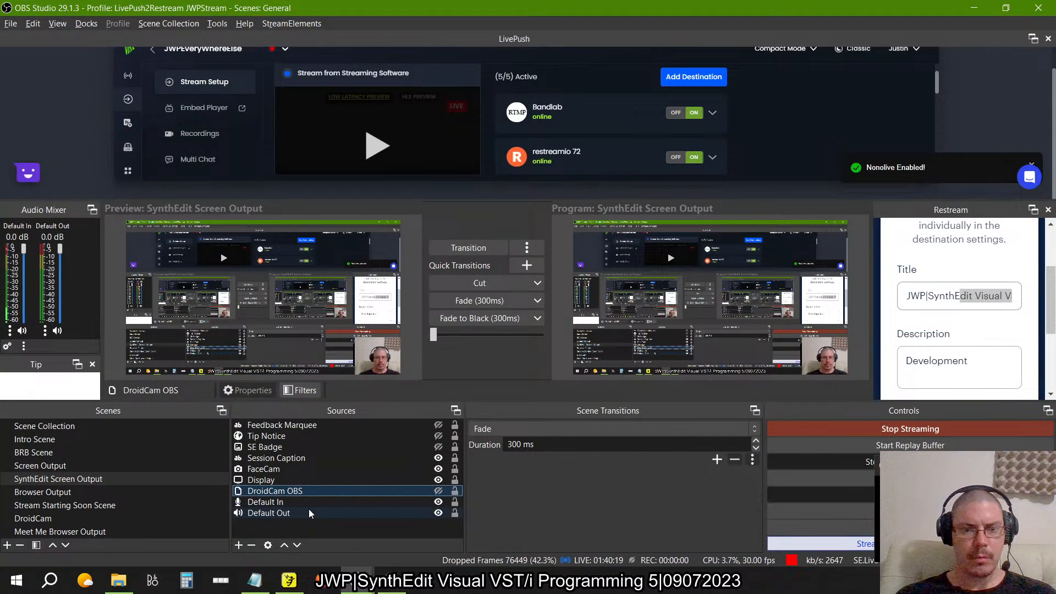
{"action": "left_click", "coordinate": [459, 391]}
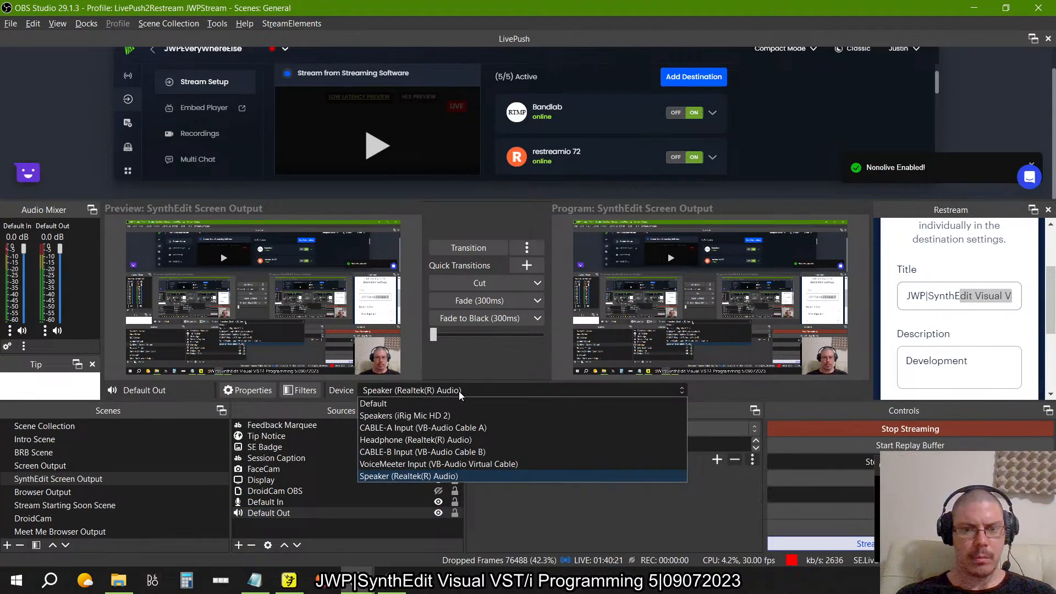
{"action": "left_click", "coordinate": [444, 440]}
{"action": "key", "text": "alt+Tab"}
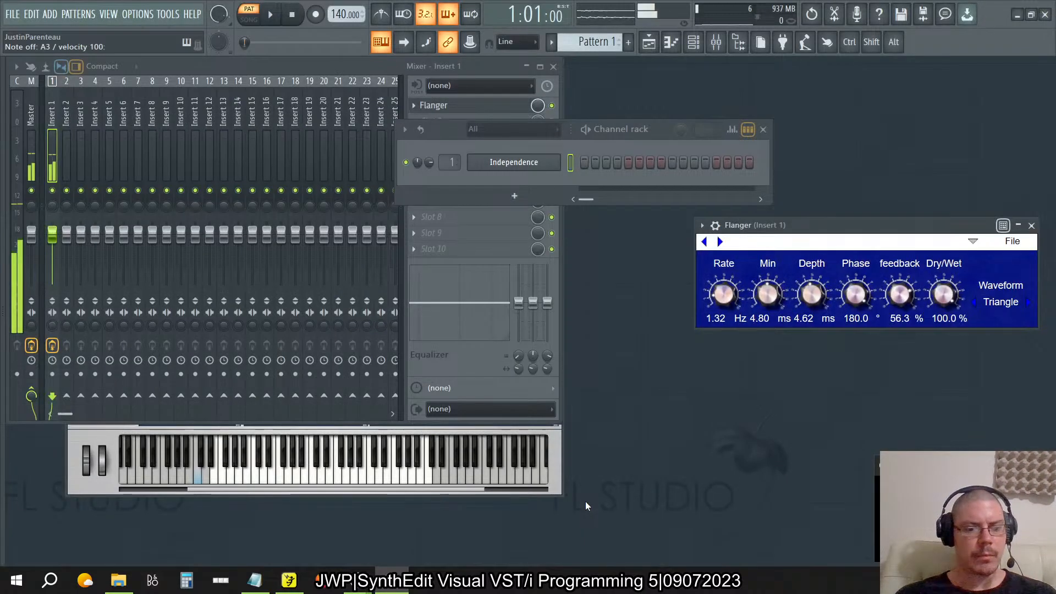
{"action": "key", "text": "alt+Tab"}
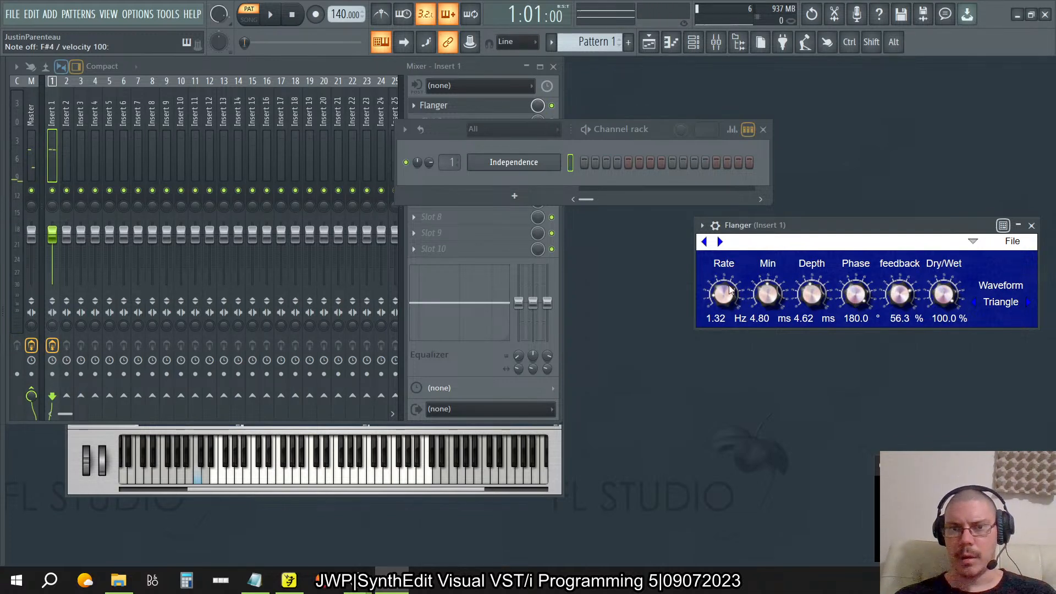
- Set the typing keyboard's root note to E and its layout to Minor Natural (Aeolian)
{"action": "left_click", "coordinate": [553, 106]}
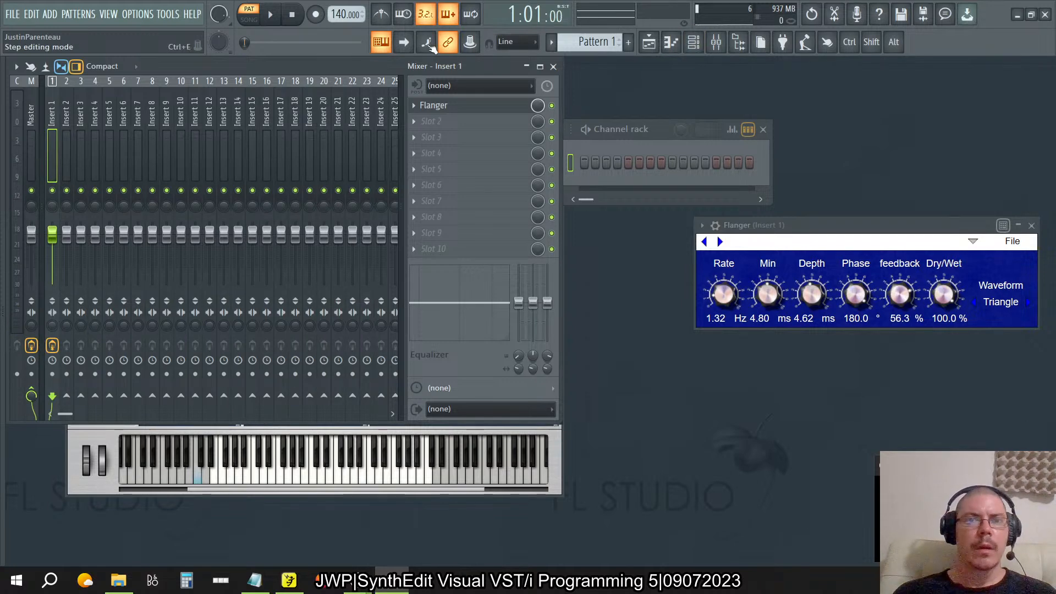
{"action": "right_click", "coordinate": [385, 47]}
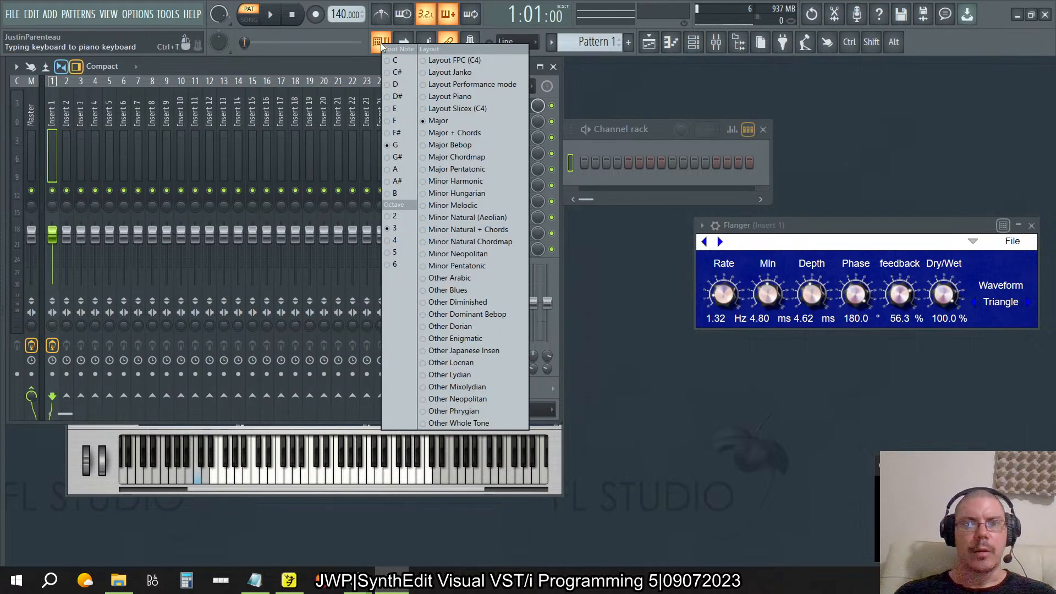
{"action": "left_click", "coordinate": [394, 109]}
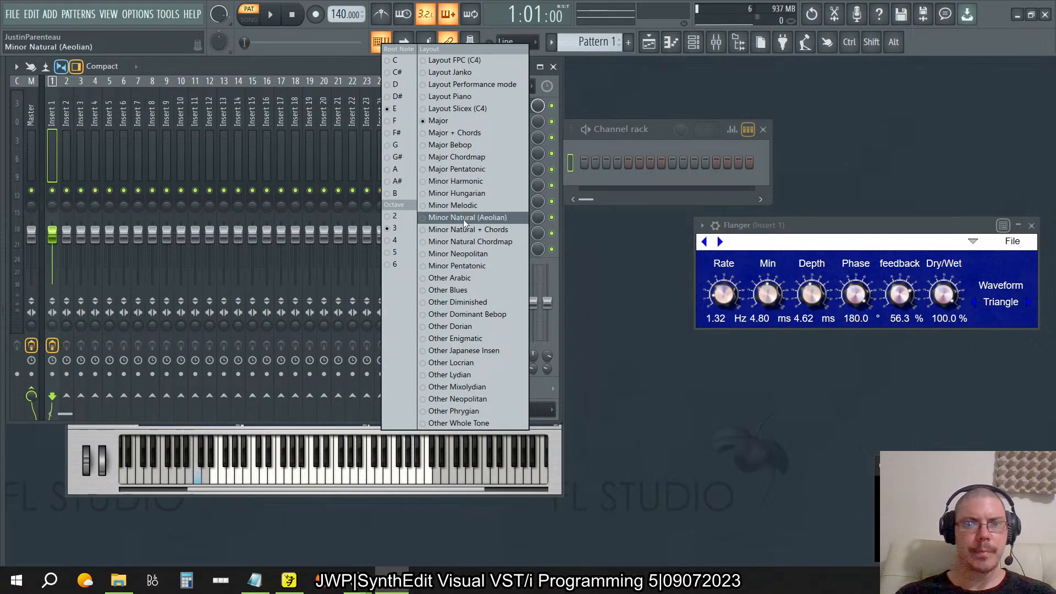
{"action": "left_click", "coordinate": [632, 151]}
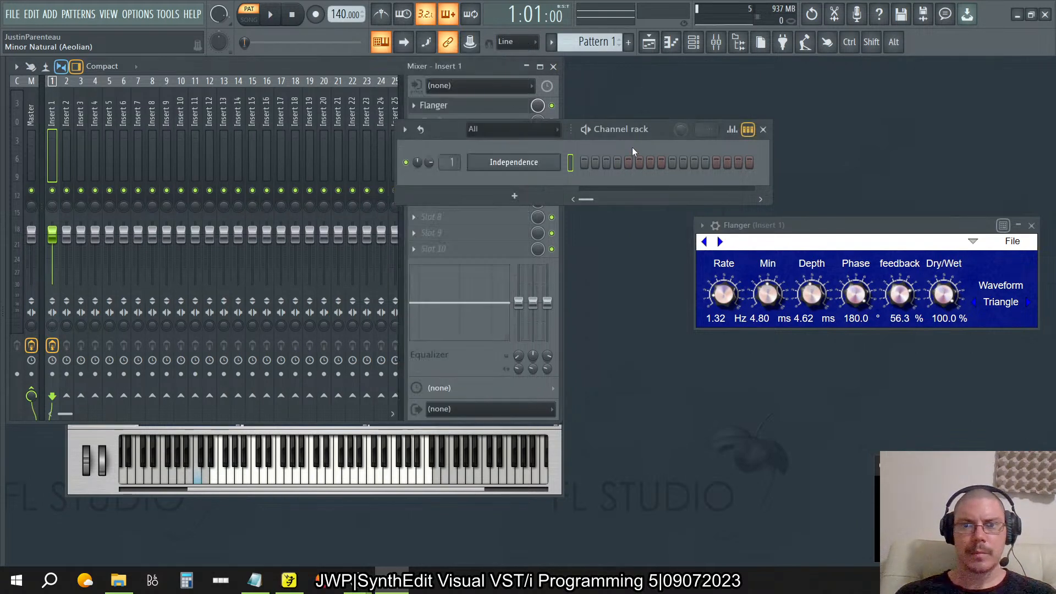
- Play a run of notes in E natural minor on the Independence channel to audition the Flanger
{"action": "key", "text": "c"}
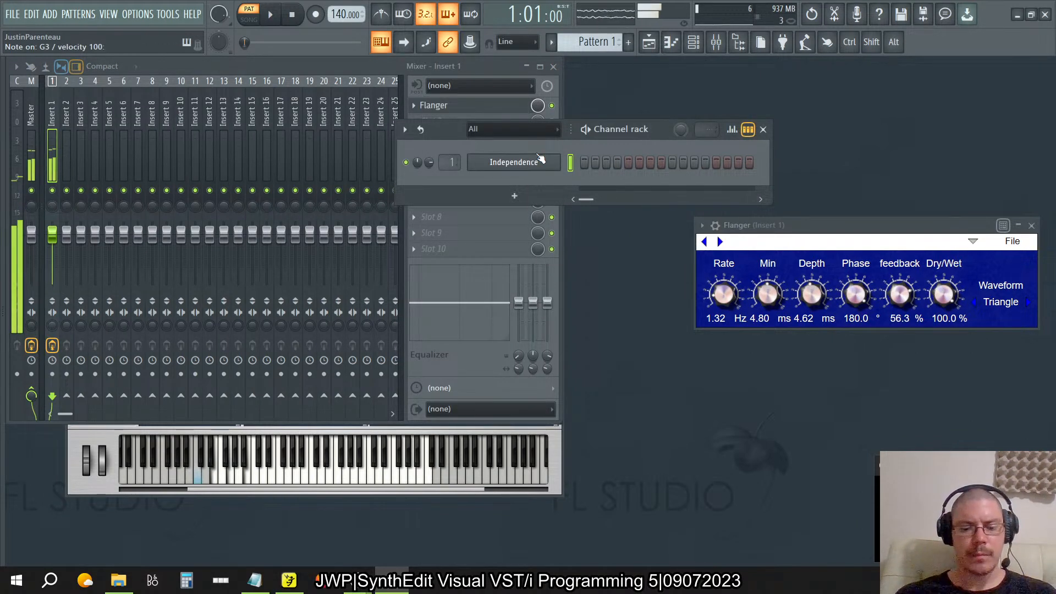
{"action": "key", "text": "x"}
{"action": "key", "text": "w"}
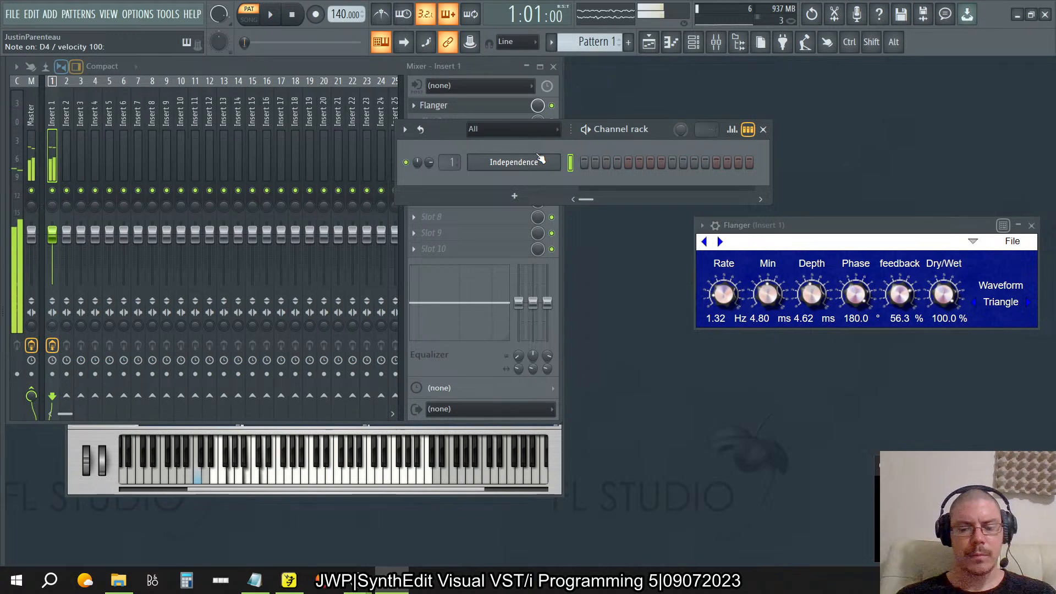
{"action": "key", "text": "m"}
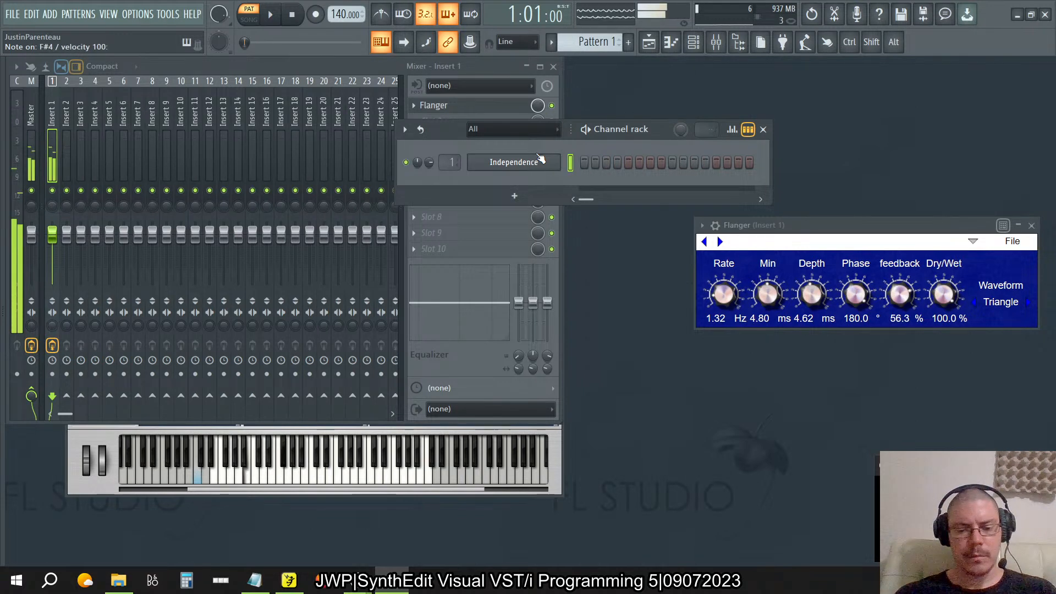
{"action": "key", "text": "n"}
{"action": "key", "text": "w"}
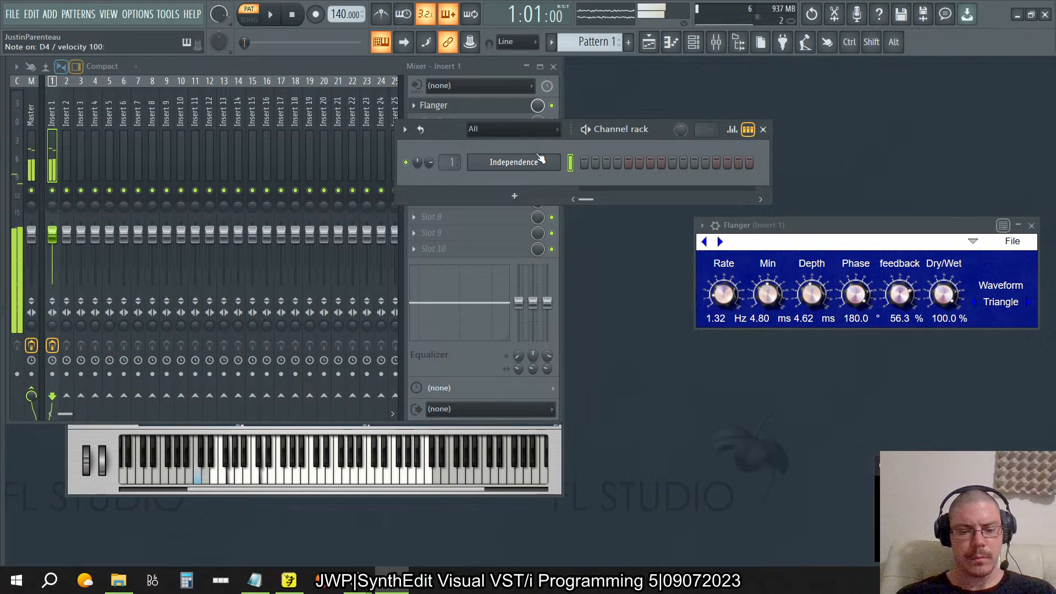
{"action": "key", "text": "c"}
{"action": "key", "text": "m"}
{"action": "key", "text": "e"}
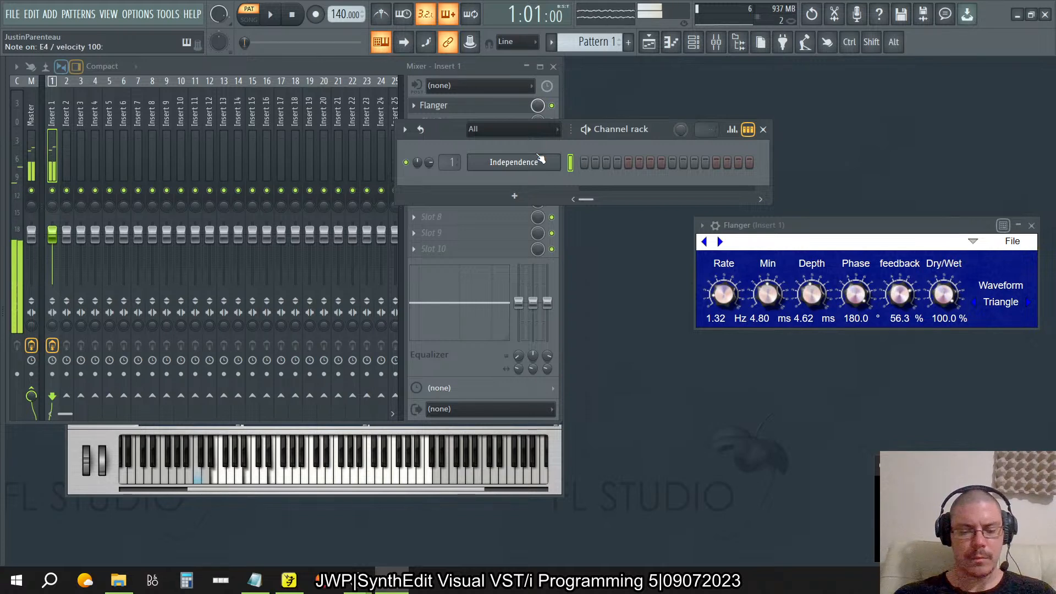
{"action": "key", "text": "q"}
{"action": "key", "text": "c"}
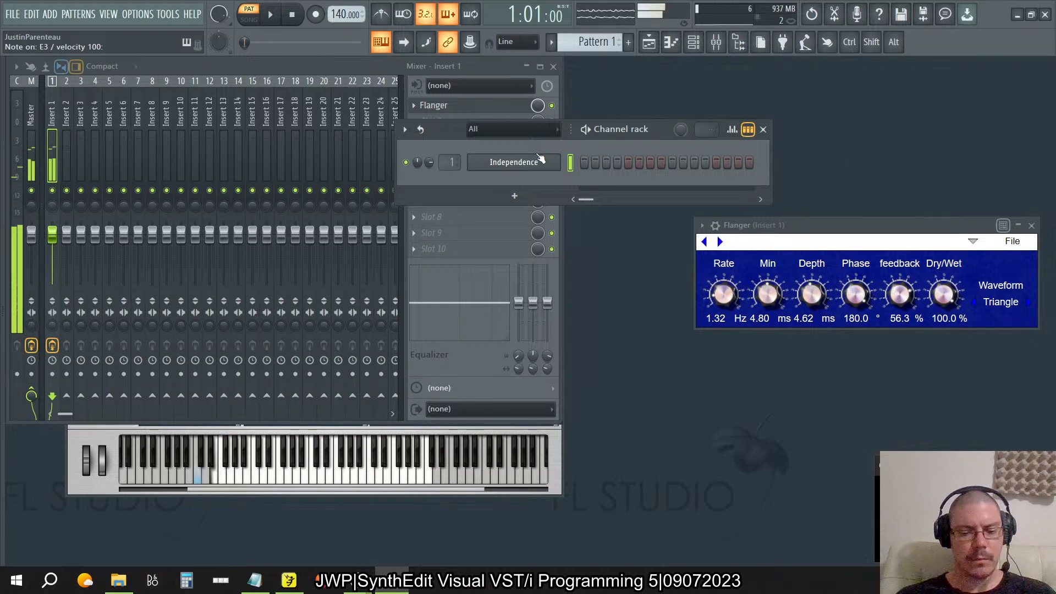
{"action": "key", "text": "b"}
{"action": "key", "text": "g"}
{"action": "key", "text": "q"}
{"action": "key", "text": "w"}
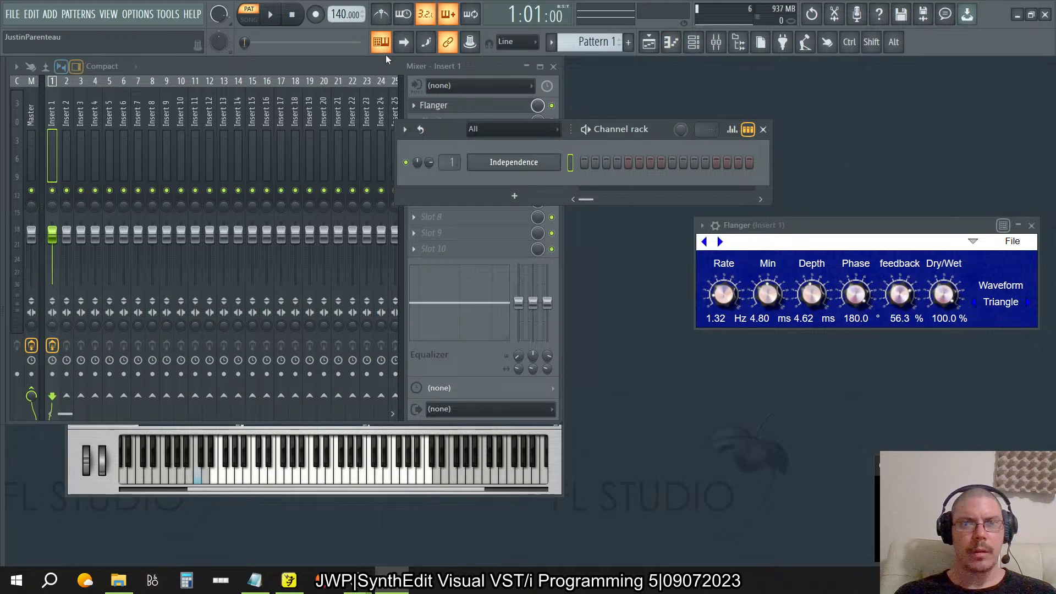
- Set the project tempo to 80 BPM and open the Independence channel's piano roll
{"action": "right_click", "coordinate": [341, 15]}
{"action": "left_click", "coordinate": [498, 47]}
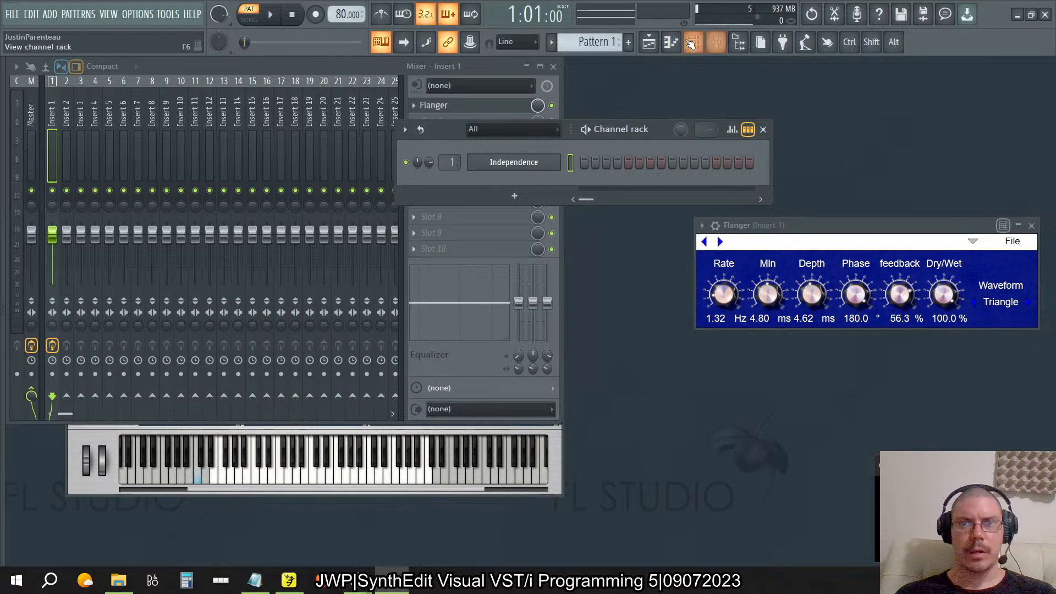
{"action": "left_click", "coordinate": [671, 43]}
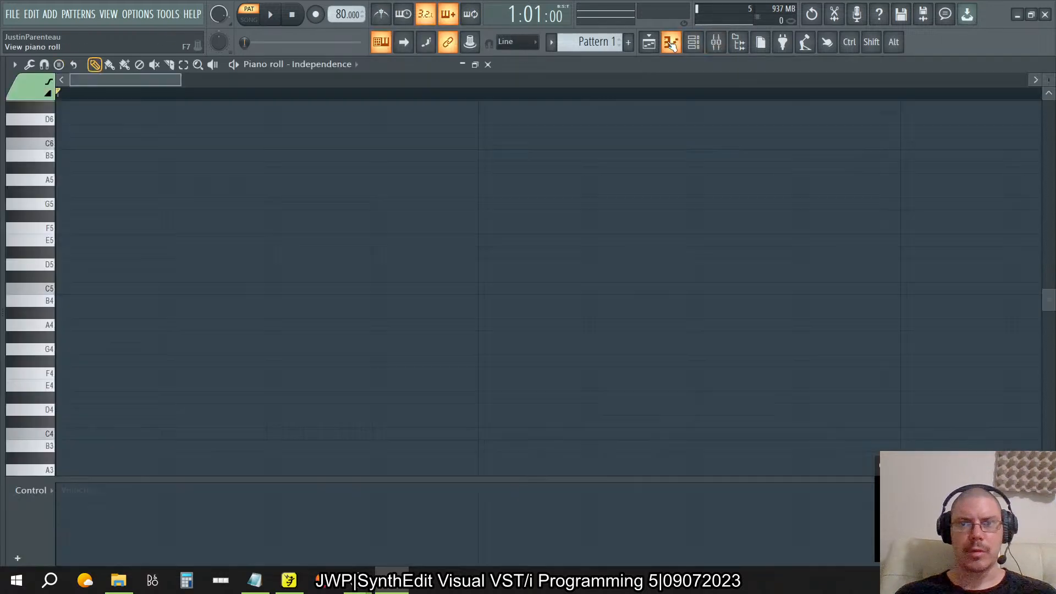
{"action": "left_click", "coordinate": [328, 67]}
{"action": "left_click", "coordinate": [326, 66]}
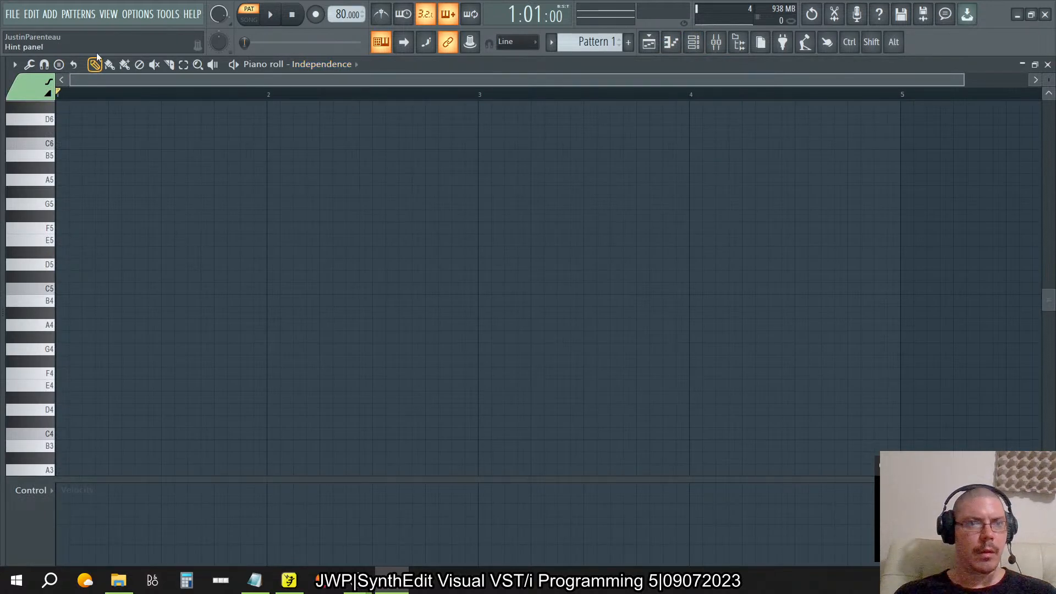
- Try generating random progressions with the Riff machine, close it without accepting, then close the piano roll and stop playback
{"action": "left_click", "coordinate": [31, 64]}
{"action": "left_click", "coordinate": [40, 78]}
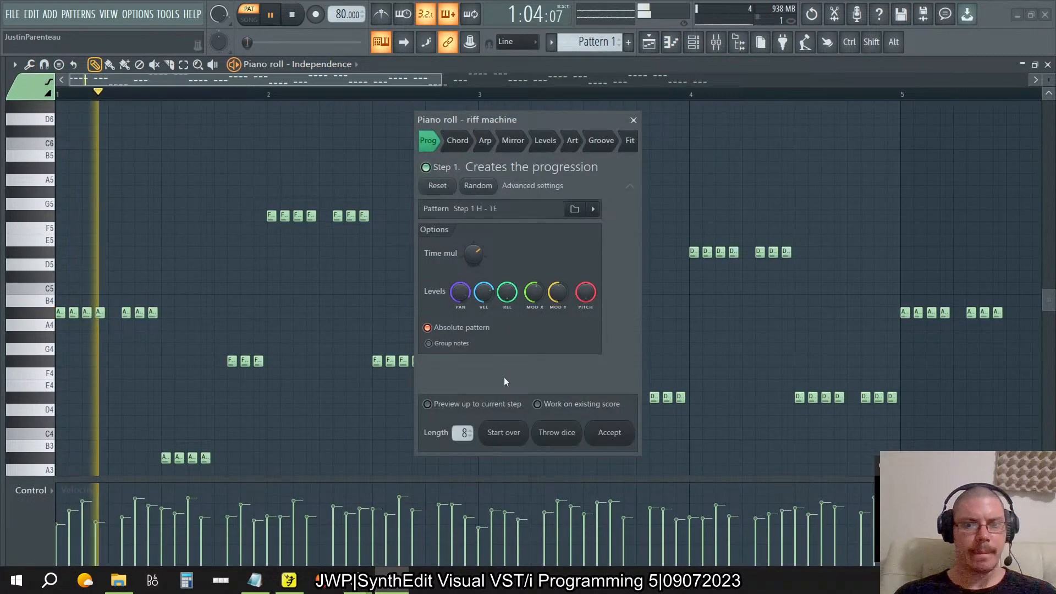
{"action": "left_click", "coordinate": [566, 437]}
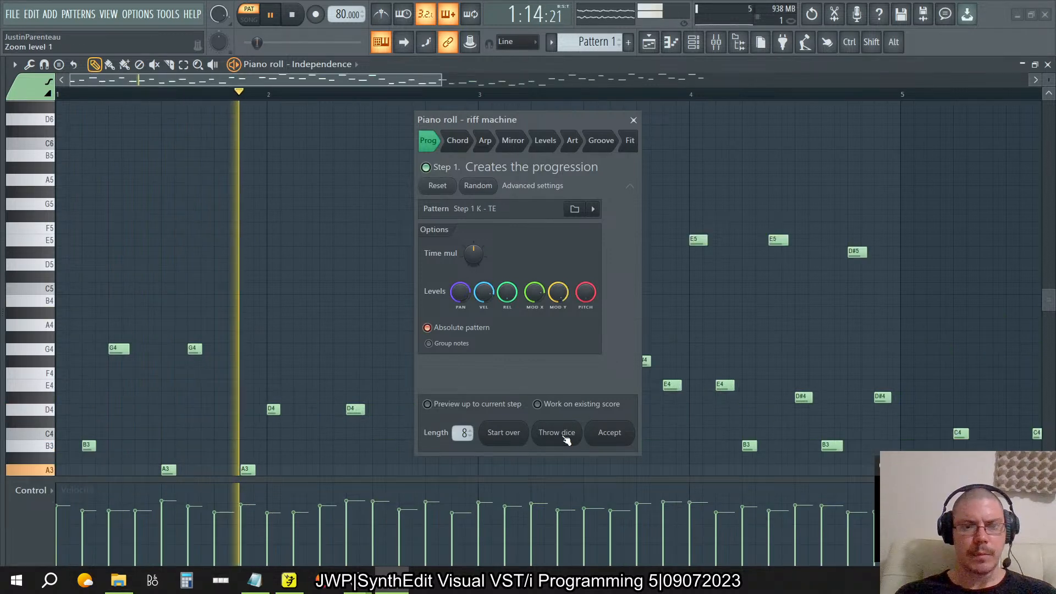
{"action": "left_click", "coordinate": [566, 438]}
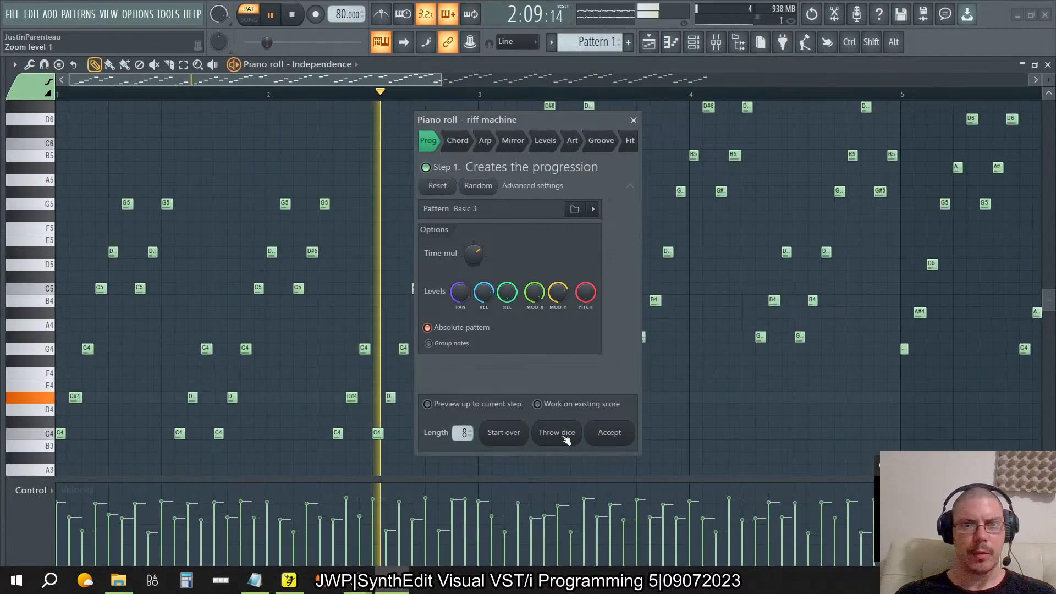
{"action": "left_click", "coordinate": [566, 438]}
{"action": "left_click", "coordinate": [566, 437]}
{"action": "left_click", "coordinate": [566, 437]}
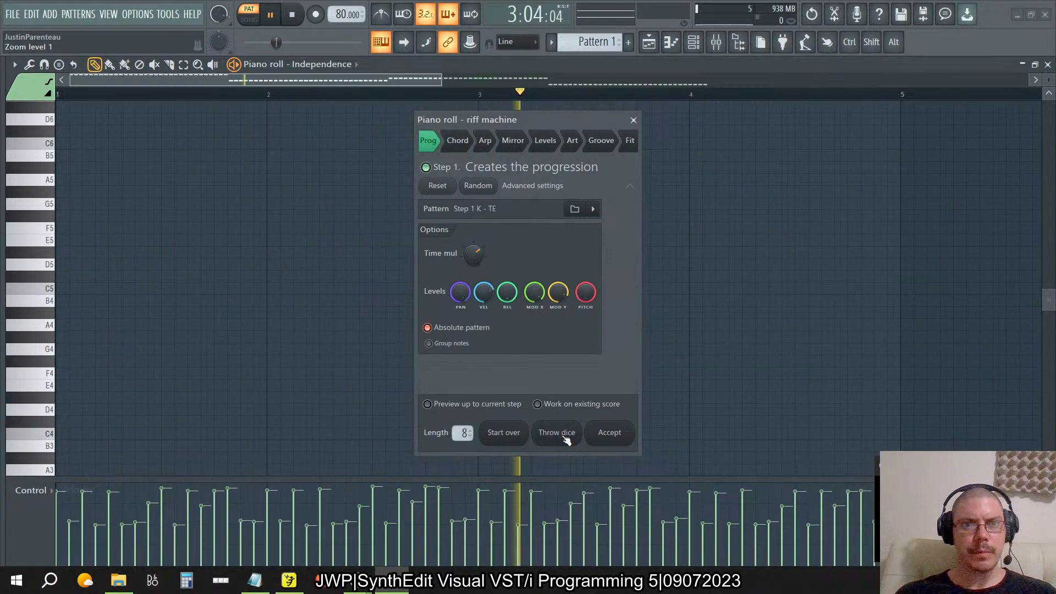
{"action": "left_click", "coordinate": [566, 438]}
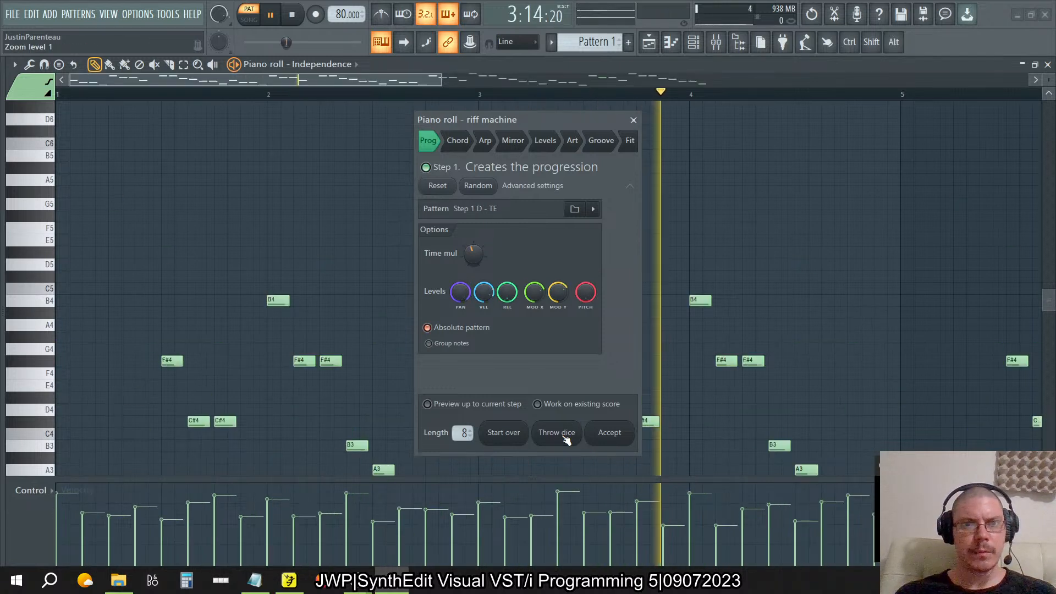
{"action": "left_click", "coordinate": [566, 437]}
{"action": "left_click", "coordinate": [566, 437]}
{"action": "left_click", "coordinate": [566, 437]}
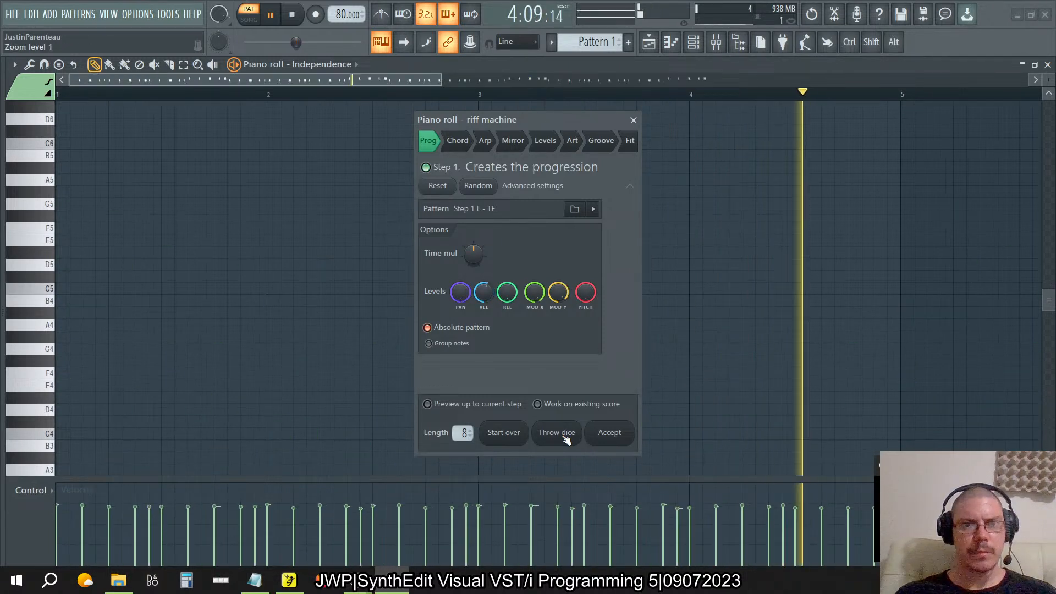
{"action": "left_click", "coordinate": [566, 437]}
{"action": "left_click", "coordinate": [566, 437]}
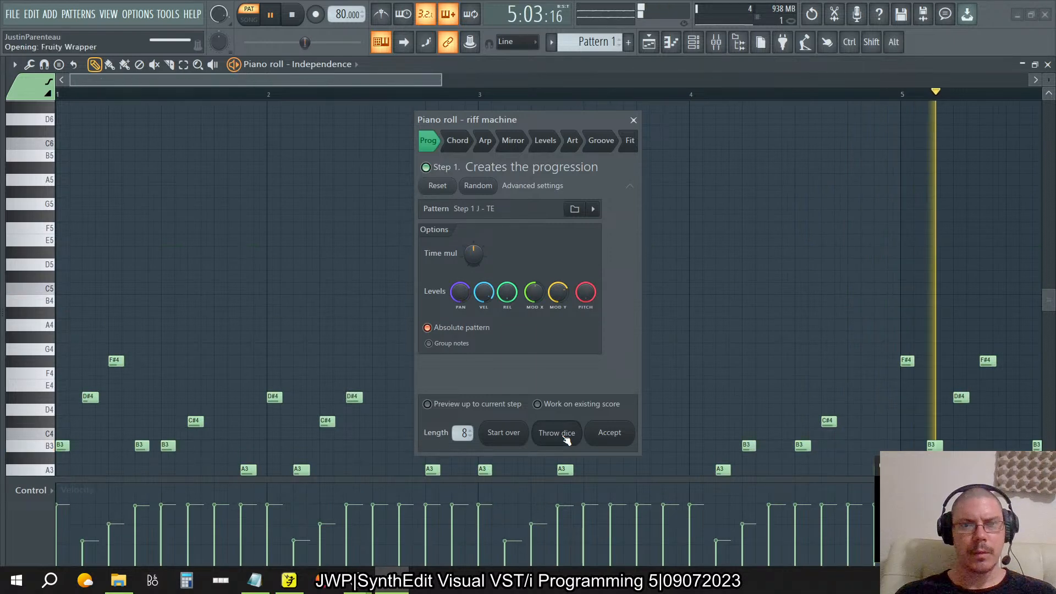
{"action": "left_click", "coordinate": [566, 438]}
{"action": "left_click", "coordinate": [565, 437]}
{"action": "left_click", "coordinate": [566, 438]}
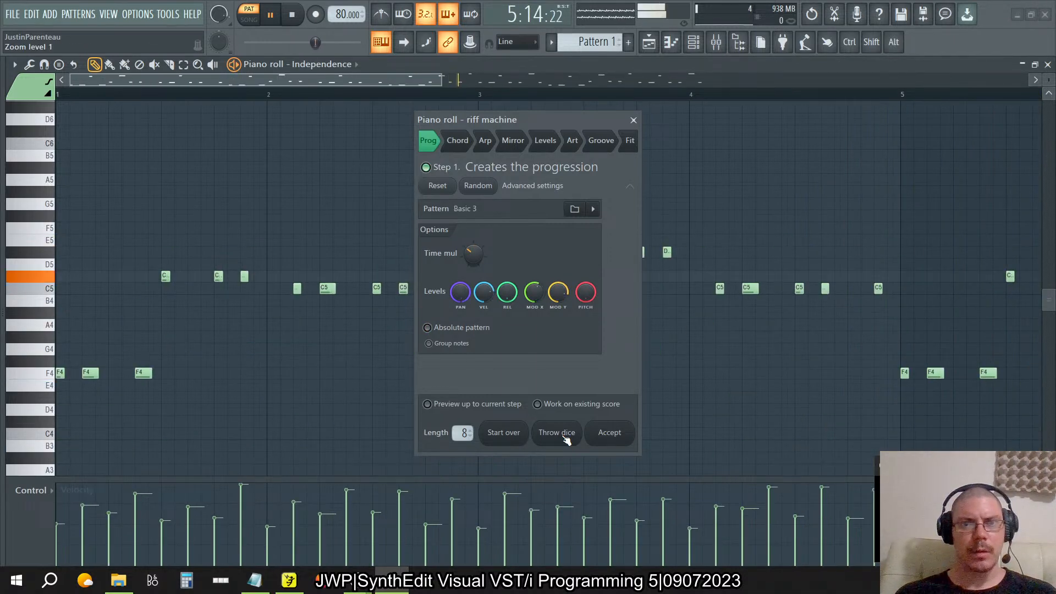
{"action": "left_click", "coordinate": [566, 437]}
{"action": "left_click", "coordinate": [566, 438]}
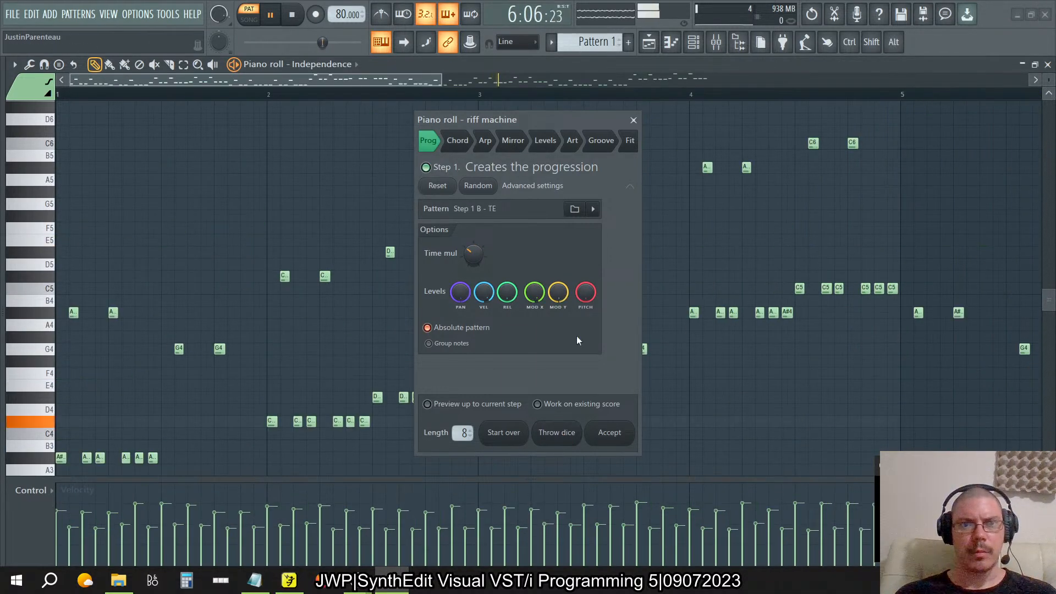
{"action": "left_click", "coordinate": [630, 141]}
{"action": "left_click", "coordinate": [633, 120]}
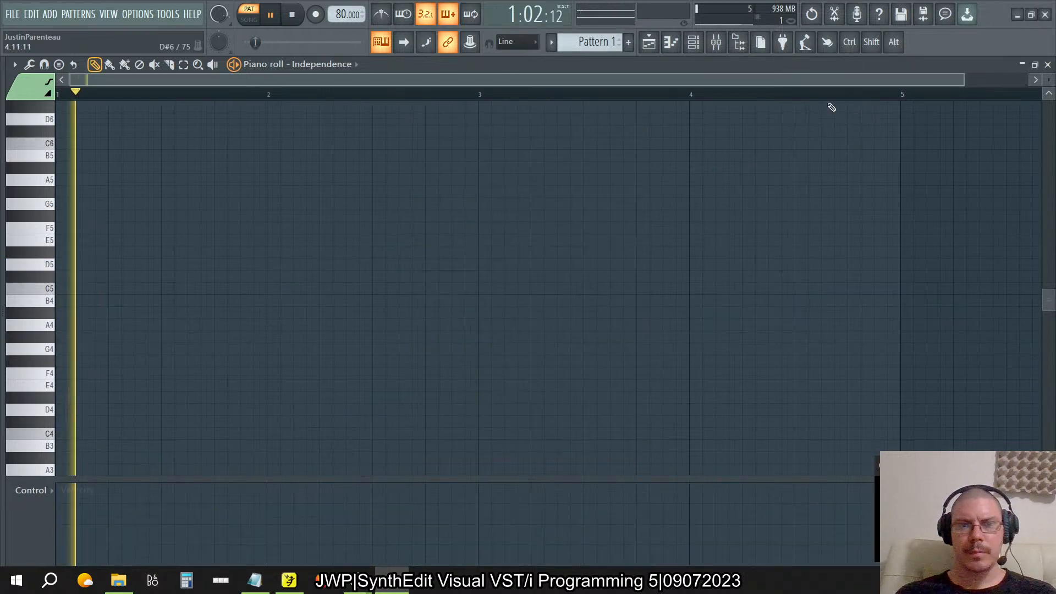
{"action": "left_click", "coordinate": [1048, 65]}
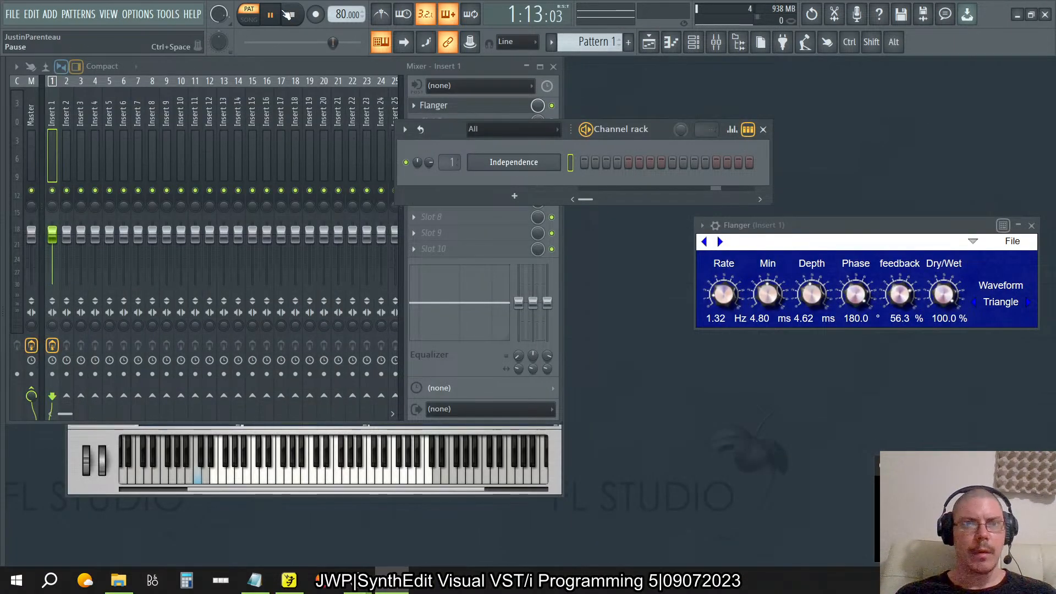
{"action": "left_click", "coordinate": [289, 14]}
- Record an Am, G, Bm, Bm, Am chord progression on the Independence channel with the metronome on and open it in the piano roll
{"action": "left_click", "coordinate": [315, 15]}
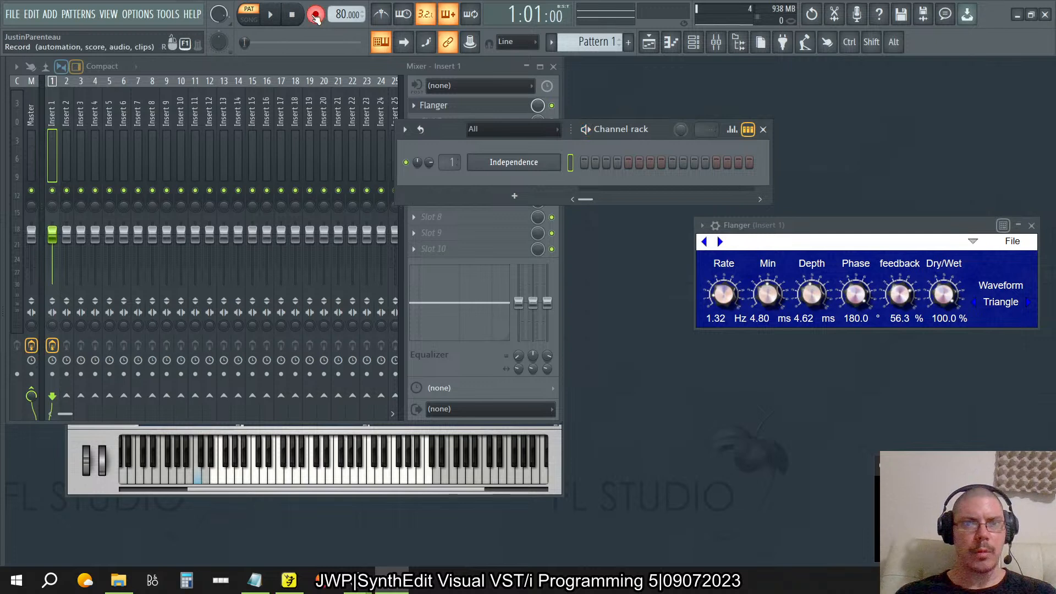
{"action": "left_click", "coordinate": [383, 16]}
{"action": "left_click", "coordinate": [272, 15]}
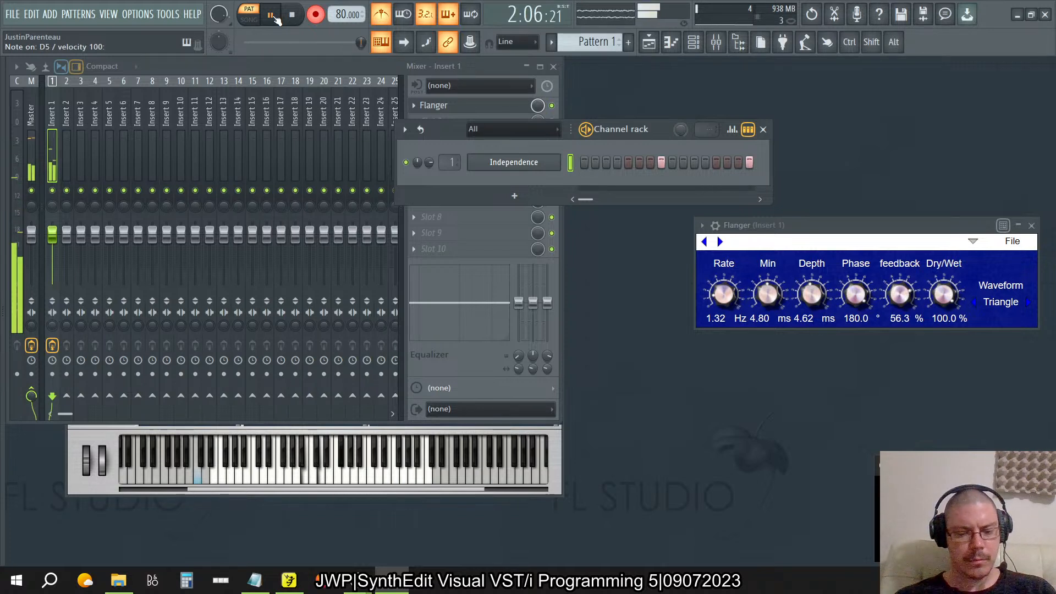
{"action": "left_click", "coordinate": [273, 16]}
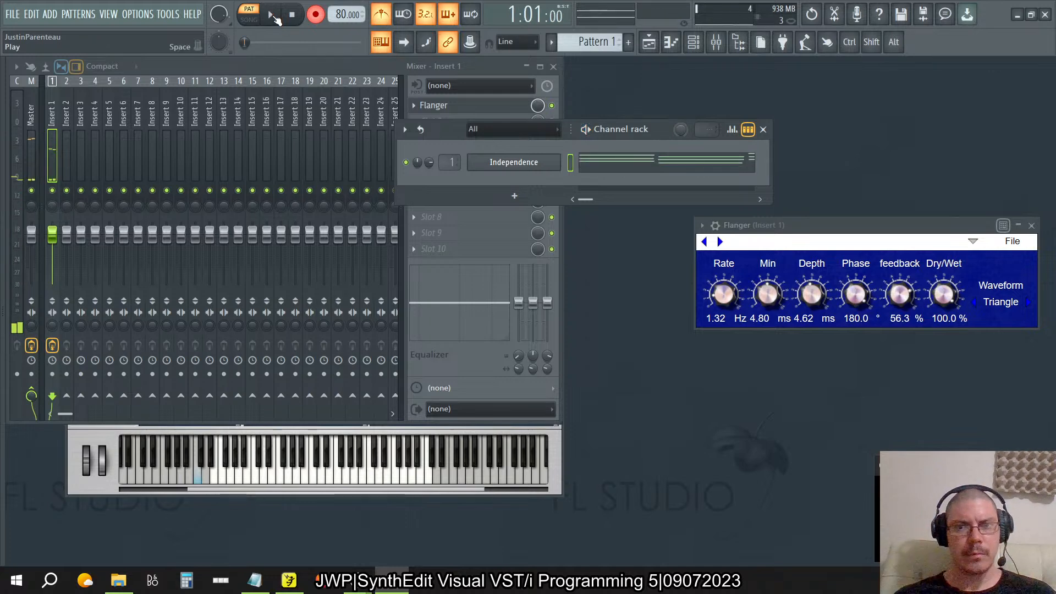
{"action": "left_click", "coordinate": [630, 173]}
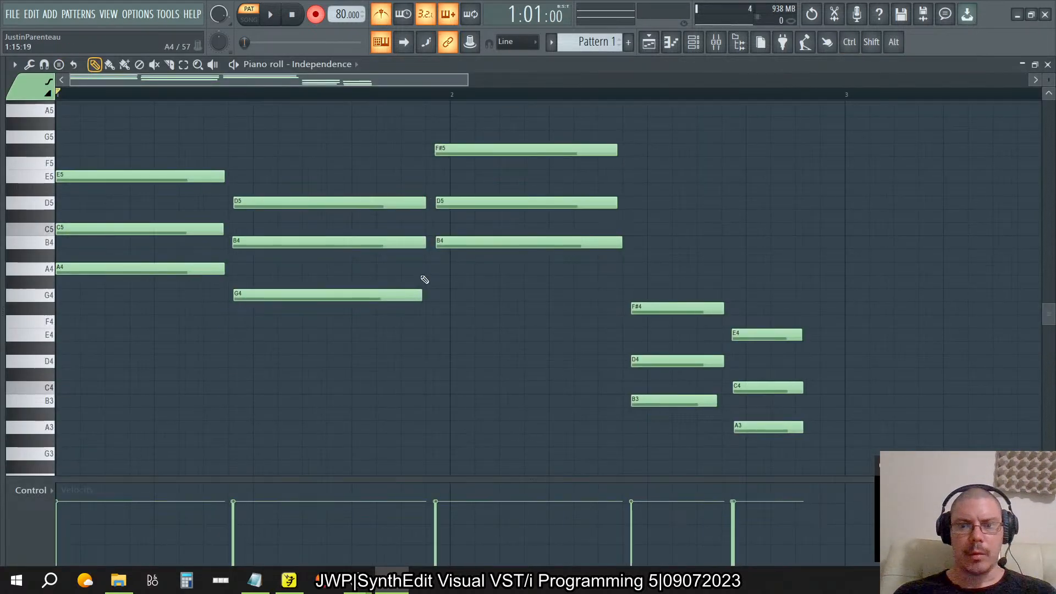
{"action": "key", "text": "ctrl+a"}
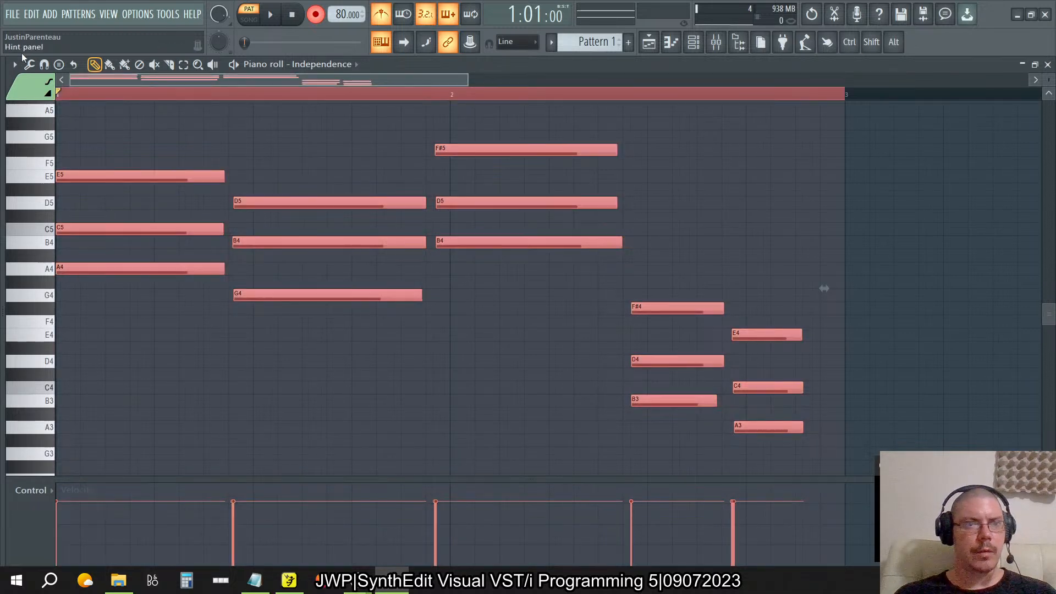
{"action": "left_click", "coordinate": [30, 64]}
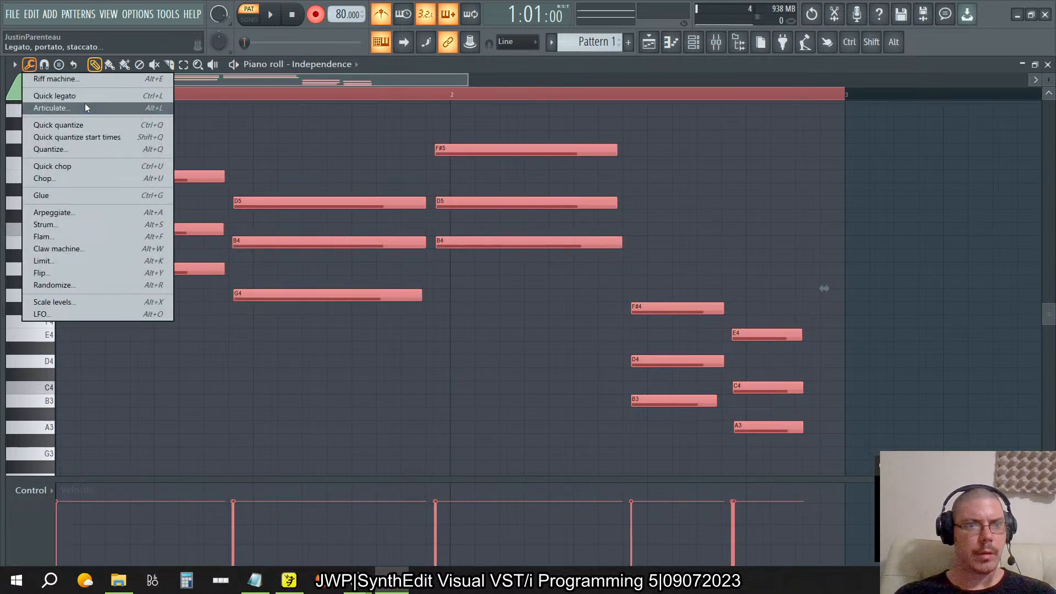
{"action": "left_click", "coordinate": [81, 152]}
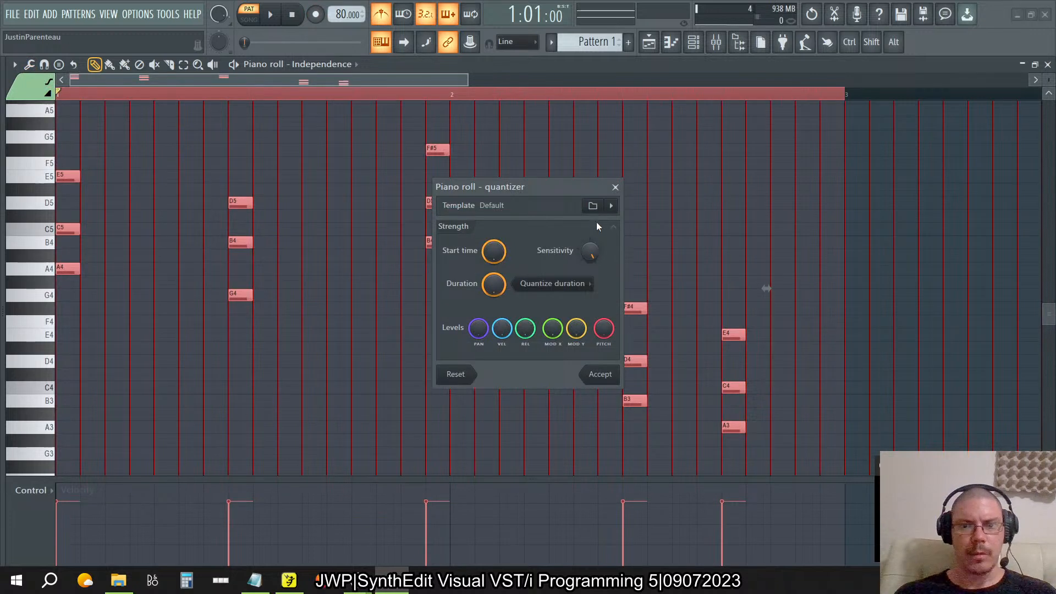
{"action": "left_click", "coordinate": [616, 188]}
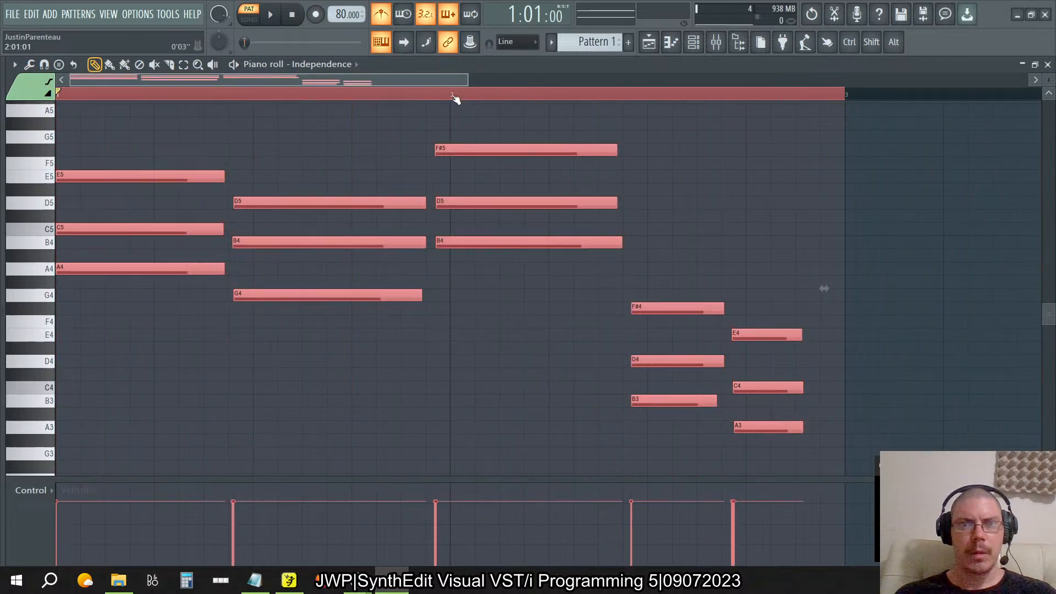
- Set the snap to Step and quick-quantize all the recorded chord notes
{"action": "left_click", "coordinate": [517, 42]}
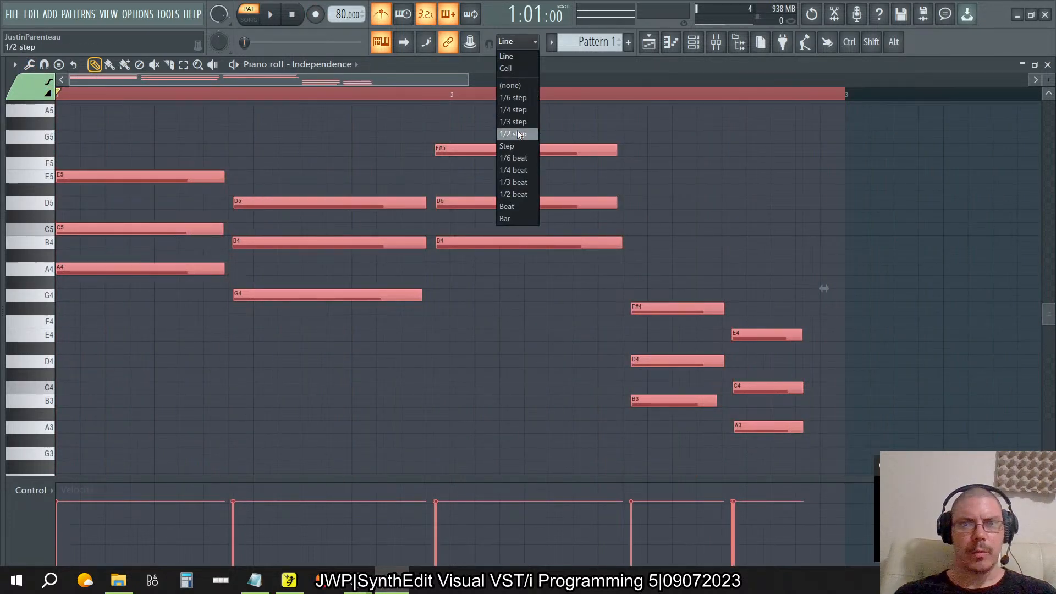
{"action": "left_click", "coordinate": [507, 146]}
{"action": "key", "text": "ctrl+q"}
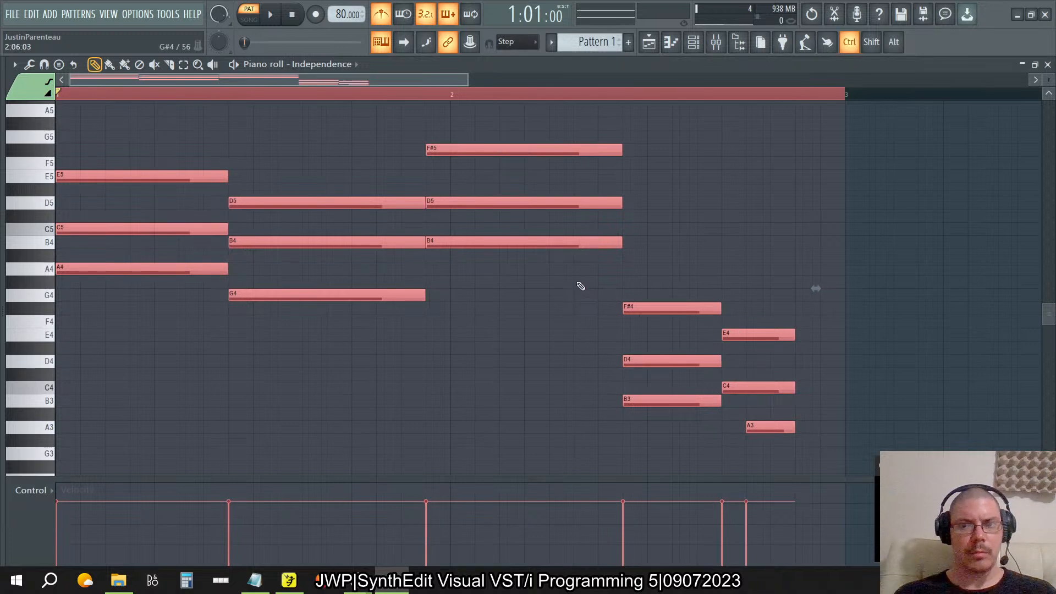
- Start the two short low chords, Bm and Am, one step later, and align A3's start with E4 and C4
{"action": "left_click_drag", "start_coordinate": [785, 306], "coordinate": [778, 448]}
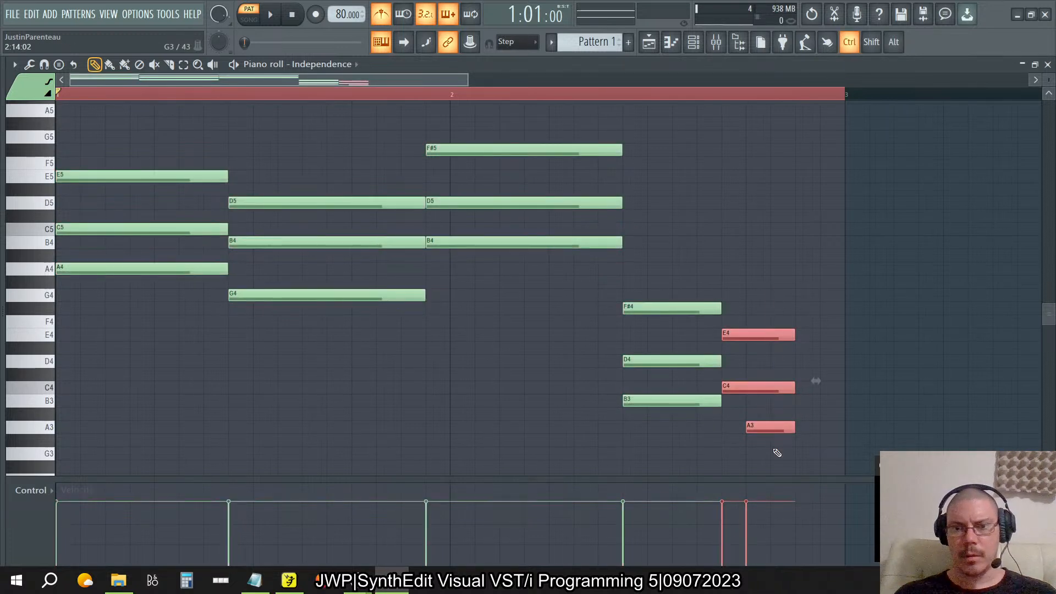
{"action": "left_click_drag", "start_coordinate": [774, 334], "coordinate": [787, 334]}
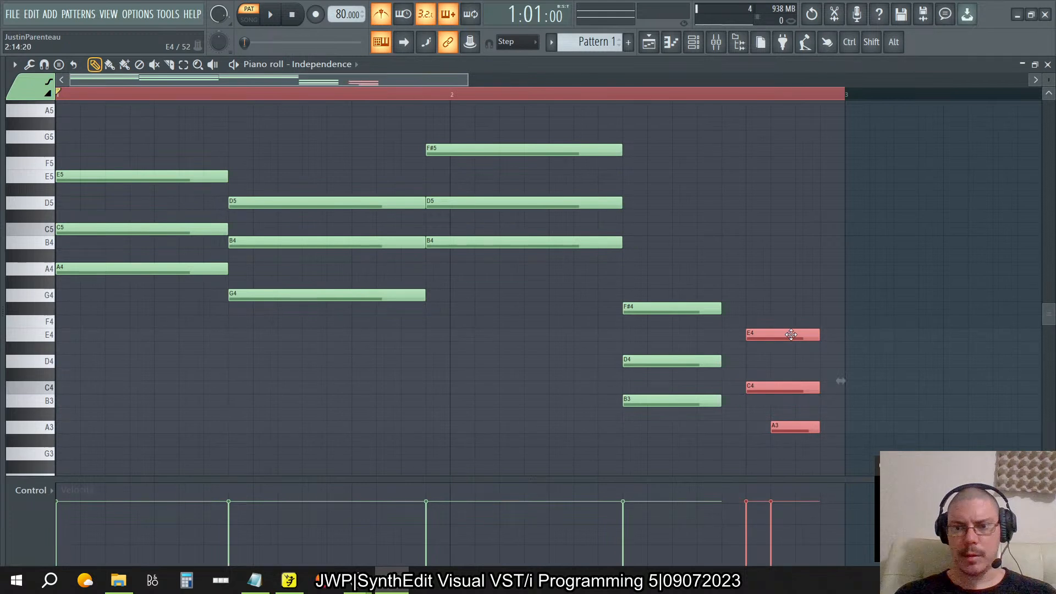
{"action": "left_click_drag", "start_coordinate": [688, 443], "coordinate": [667, 252]}
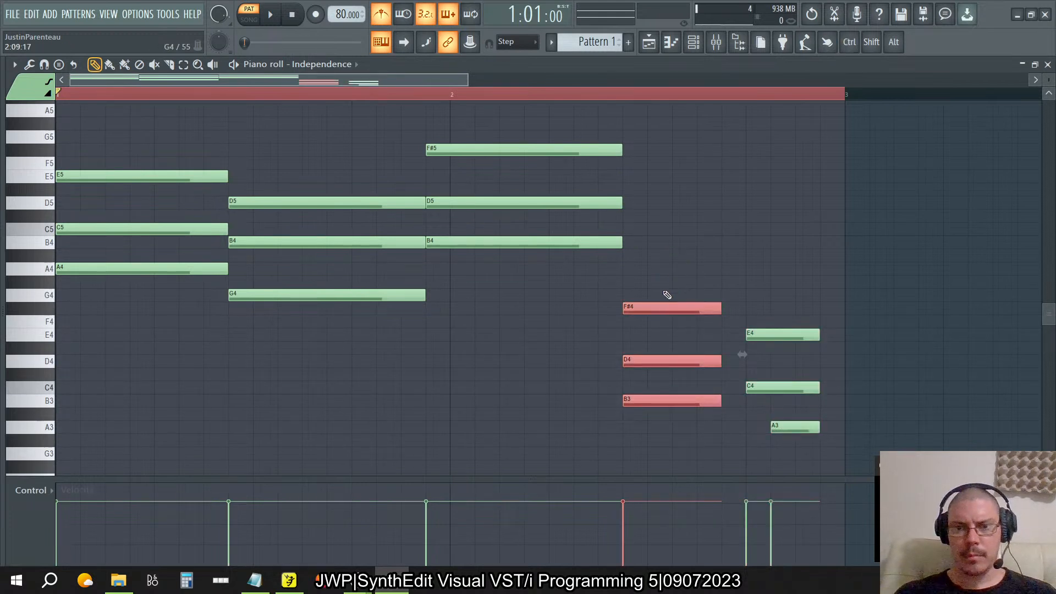
{"action": "left_click_drag", "start_coordinate": [666, 311], "coordinate": [731, 321]}
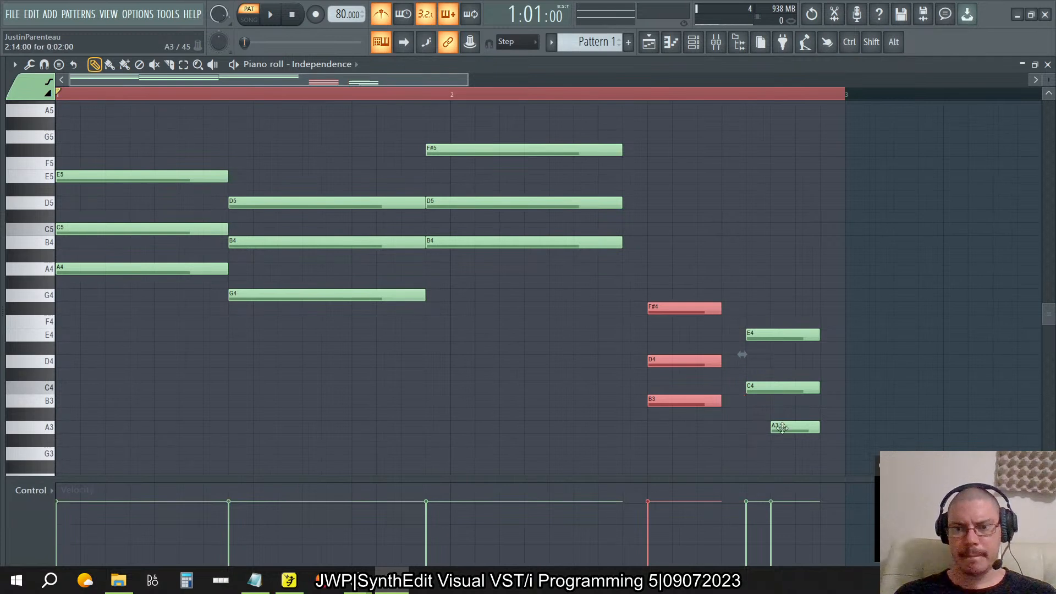
{"action": "left_click_drag", "start_coordinate": [782, 427], "coordinate": [757, 428]}
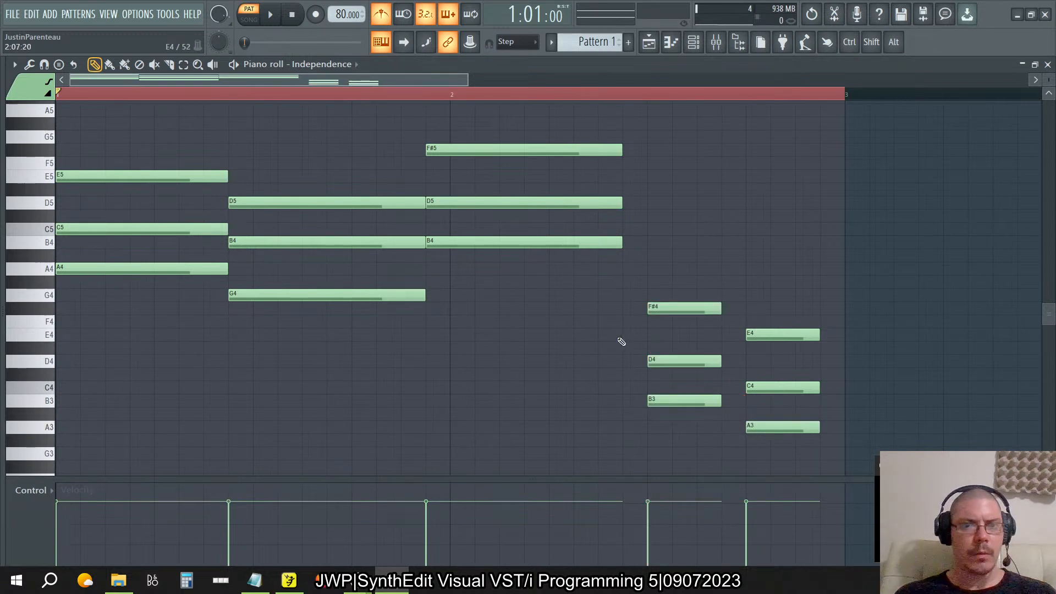
- Move the G chord and the upper Bm chord together one step later
{"action": "left_click_drag", "start_coordinate": [621, 342], "coordinate": [538, 176]}
{"action": "left_click_drag", "start_coordinate": [601, 346], "coordinate": [515, 132]}
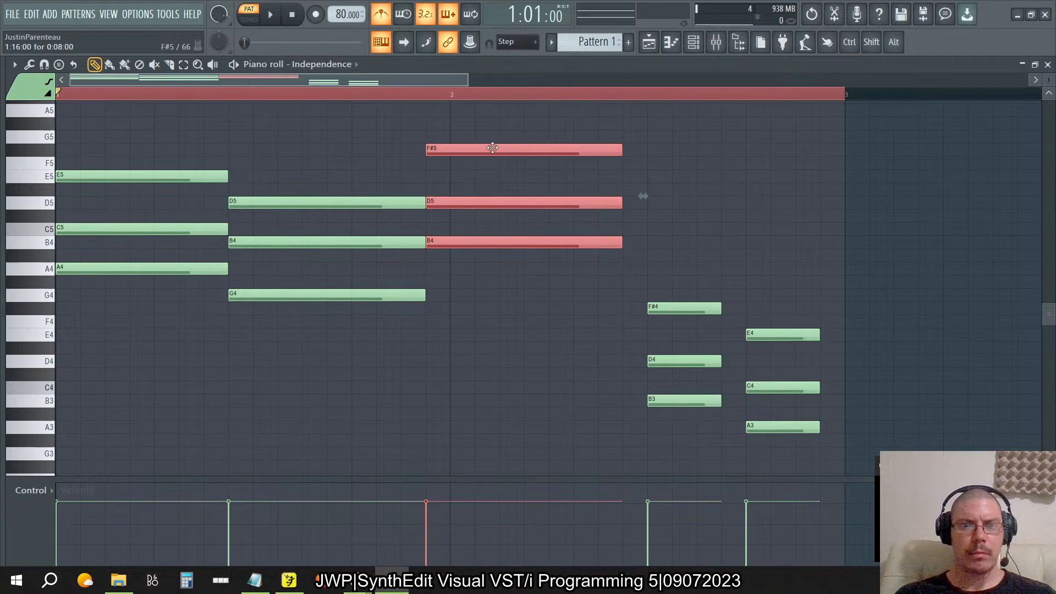
{"action": "left_click_drag", "start_coordinate": [504, 399], "coordinate": [308, 128]}
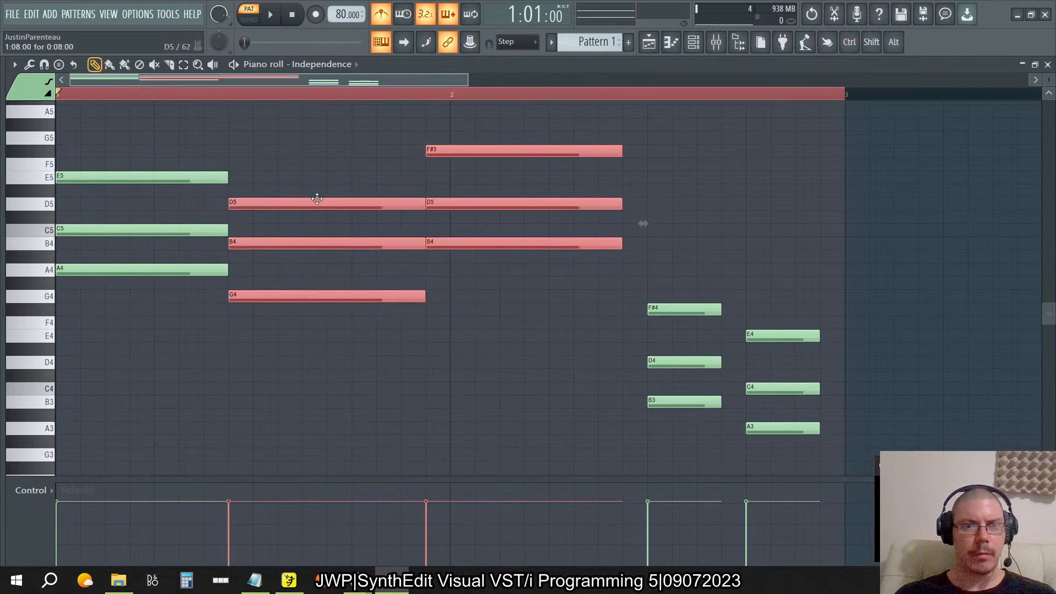
{"action": "left_click_drag", "start_coordinate": [317, 199], "coordinate": [332, 202]}
- Shorten the ends of the G chord and the upper Bm chord by one step, then deselect them
{"action": "left_click_drag", "start_coordinate": [541, 121], "coordinate": [564, 306]}
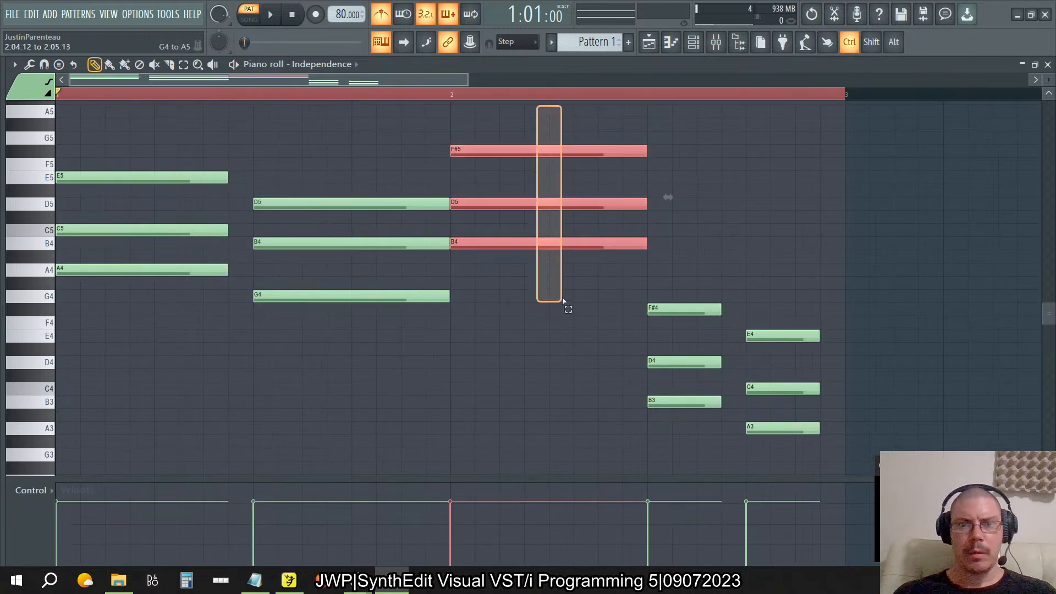
{"action": "left_click_drag", "start_coordinate": [421, 182], "coordinate": [443, 337]}
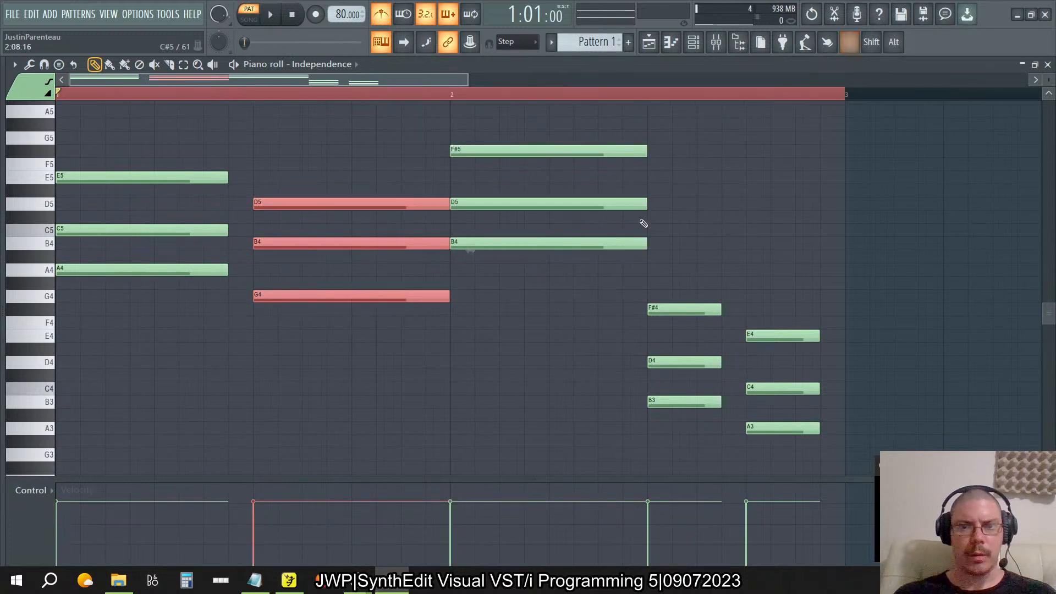
{"action": "left_click_drag", "start_coordinate": [605, 303], "coordinate": [391, 117]}
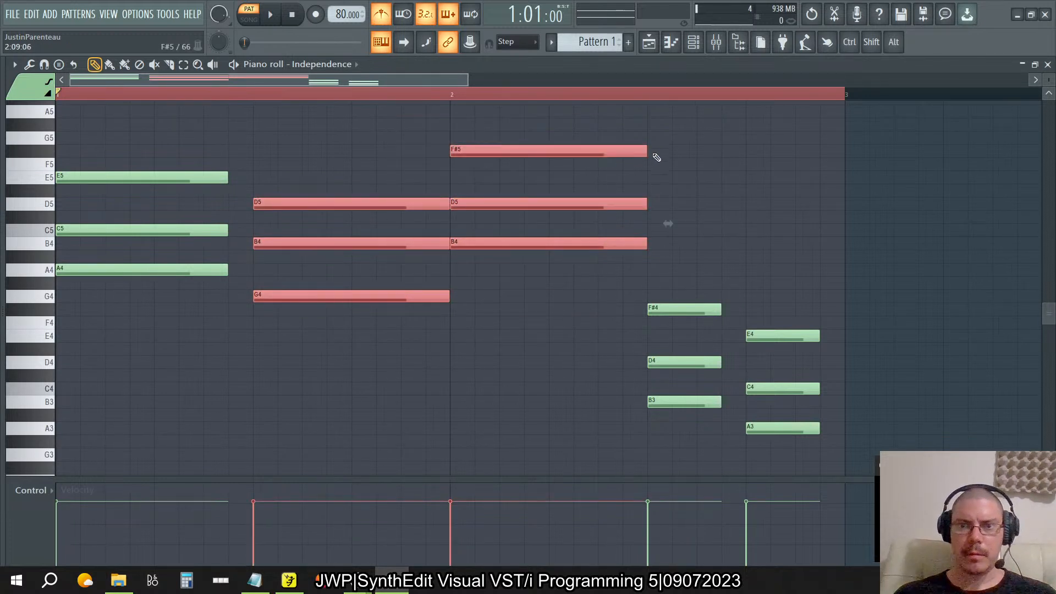
{"action": "left_click_drag", "start_coordinate": [647, 154], "coordinate": [622, 160]}
{"action": "left_click", "coordinate": [719, 184], "text": "ctrl"}
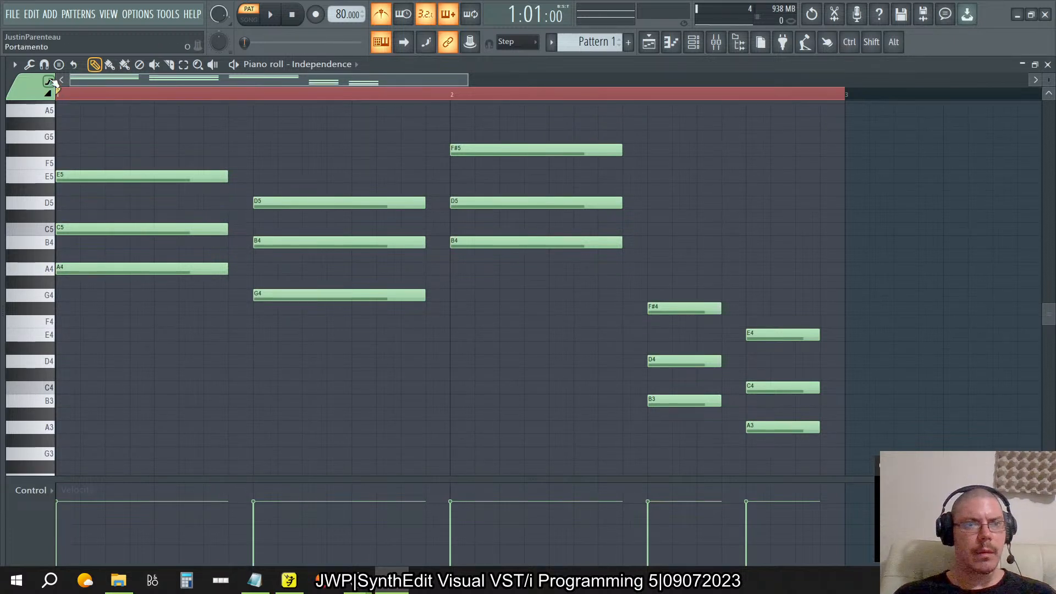
- Strum the chords with the Strumizer using raised Start time and velocity settings, Alternate direction on and End off, and accept the result
{"action": "left_click", "coordinate": [34, 65]}
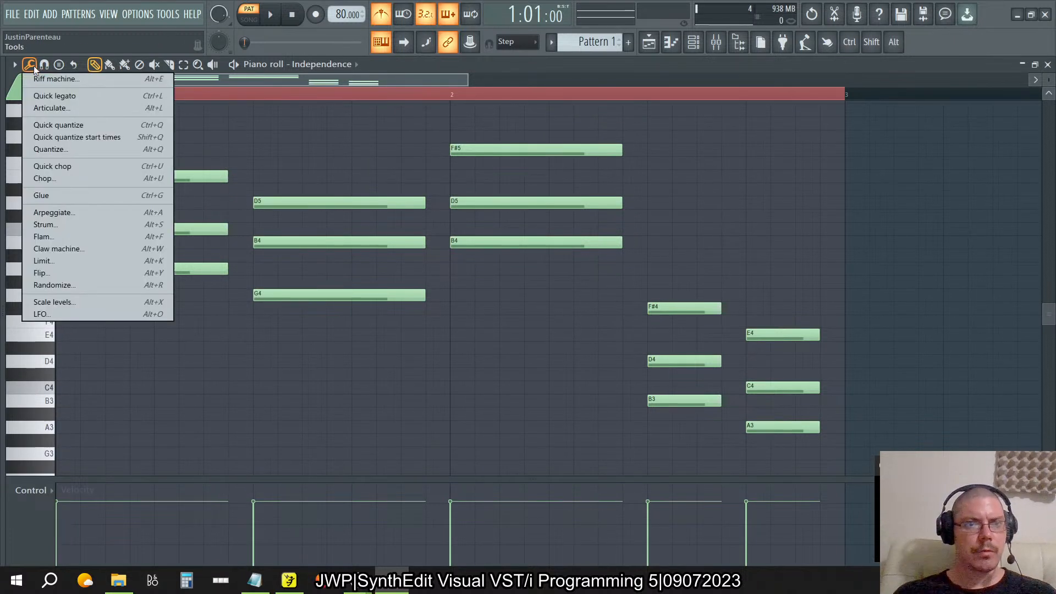
{"action": "left_click", "coordinate": [120, 221]}
{"action": "left_click", "coordinate": [549, 343]}
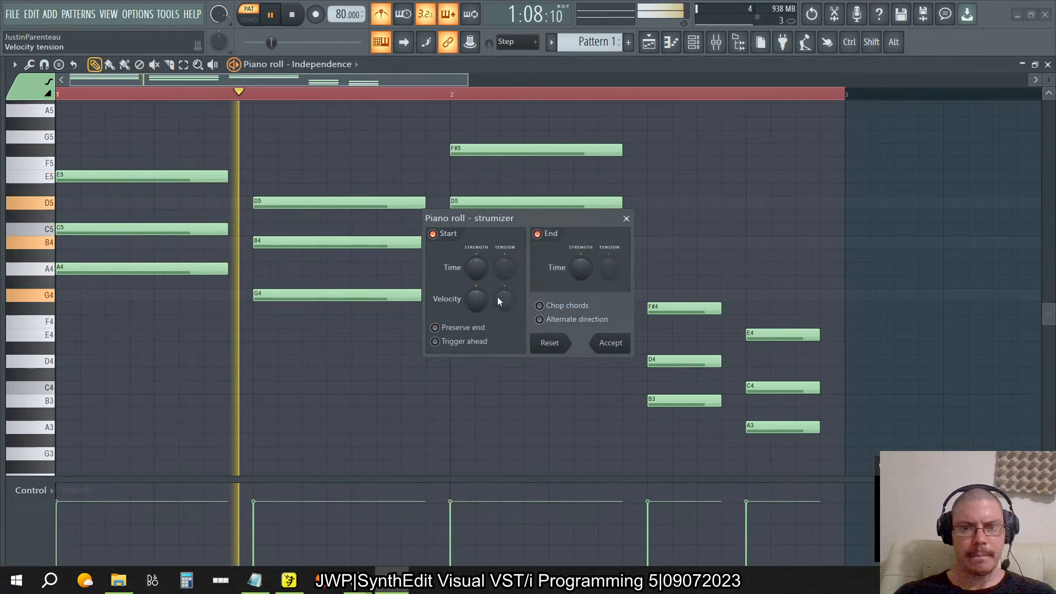
{"action": "mouse_move", "coordinate": [476, 268]}
{"action": "left_mouse_down"}
{"action": "mouse_move", "coordinate": [476, 248]}
{"action": "mouse_move", "coordinate": [477, 261]}
{"action": "mouse_move", "coordinate": [512, 288]}
{"action": "mouse_move", "coordinate": [512, 314]}
{"action": "mouse_move", "coordinate": [477, 290]}
{"action": "mouse_move", "coordinate": [478, 260]}
{"action": "left_mouse_up"}
{"action": "left_click_drag", "start_coordinate": [503, 300], "coordinate": [476, 314]}
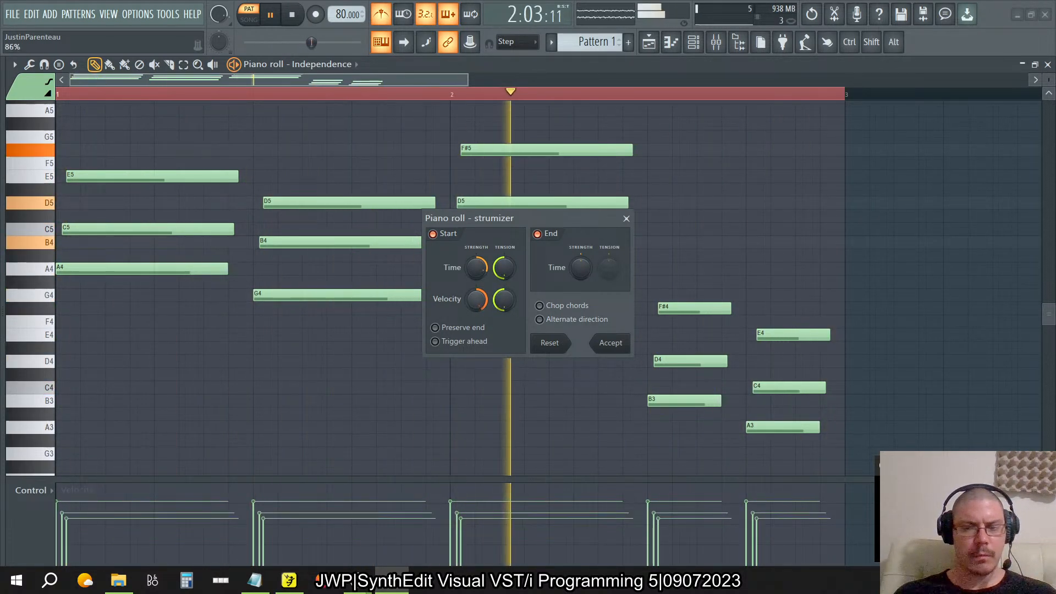
{"action": "left_click", "coordinate": [570, 319]}
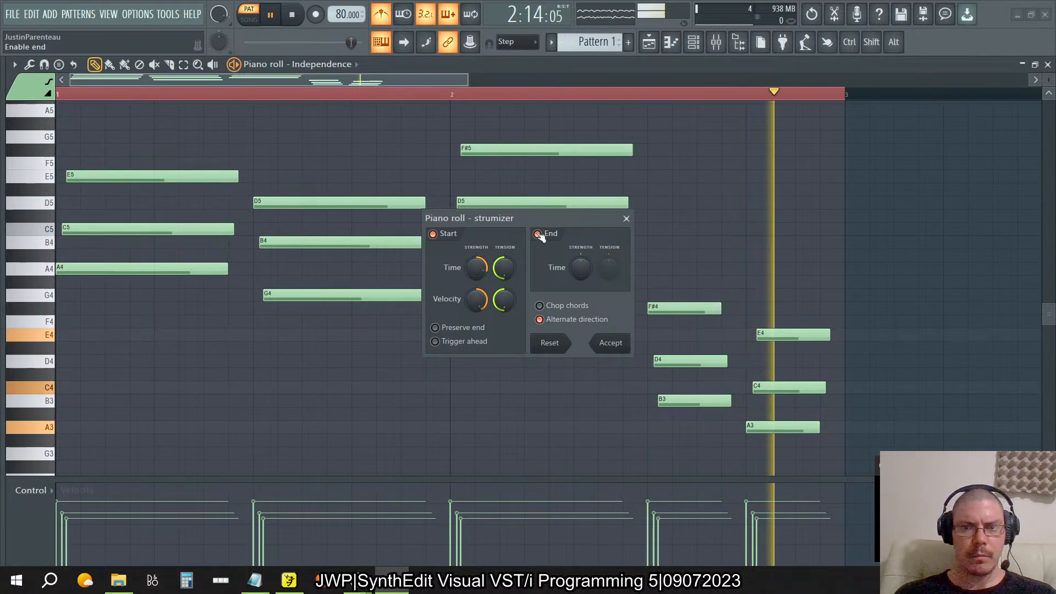
{"action": "left_click", "coordinate": [539, 235]}
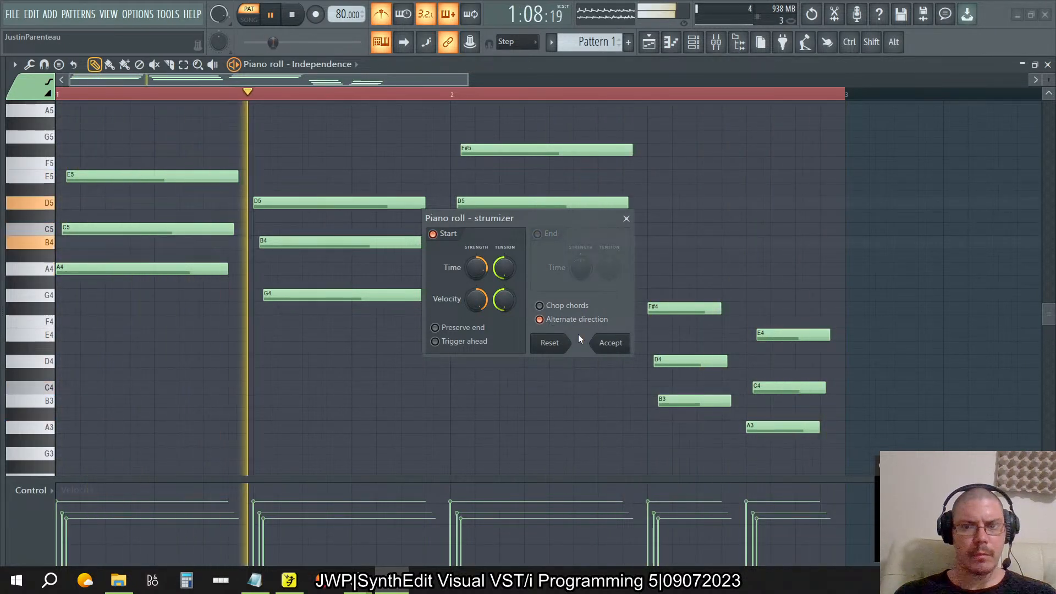
{"action": "left_click", "coordinate": [610, 342]}
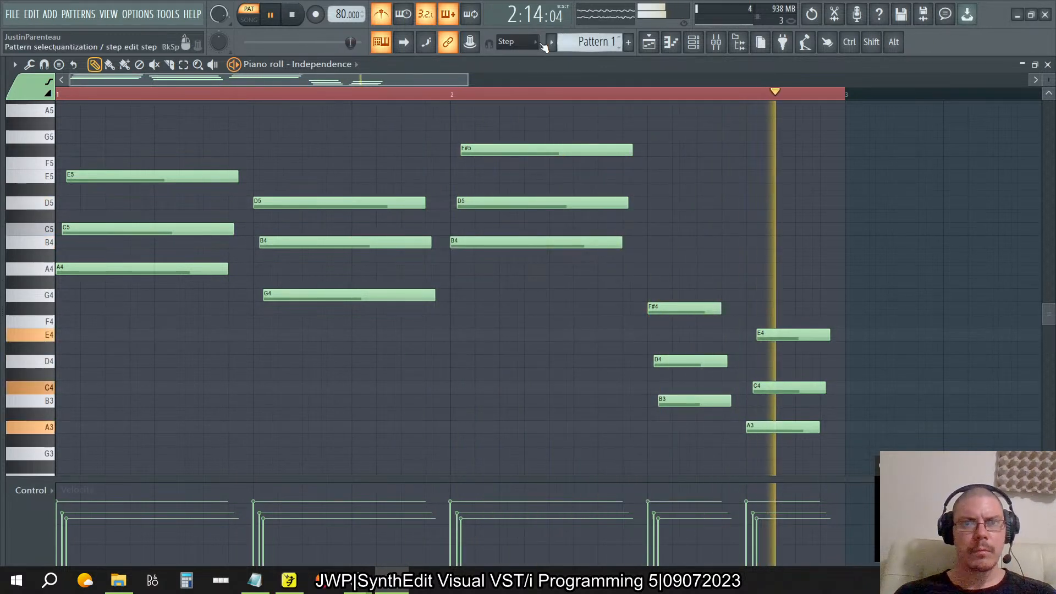
- Turn off the metronome and close the piano roll
{"action": "left_click", "coordinate": [382, 15]}
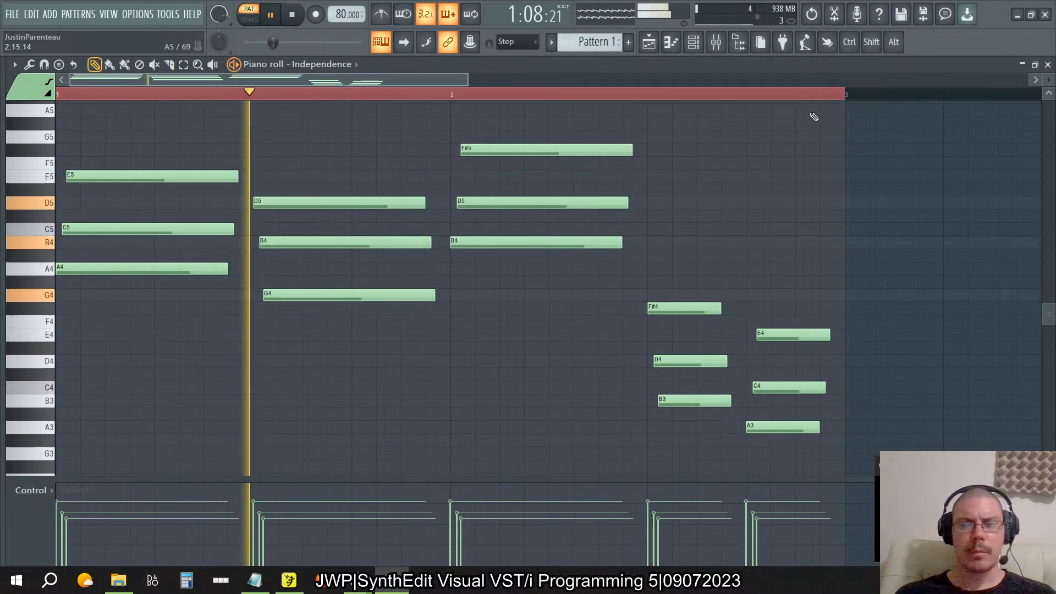
{"action": "left_click", "coordinate": [1048, 64]}
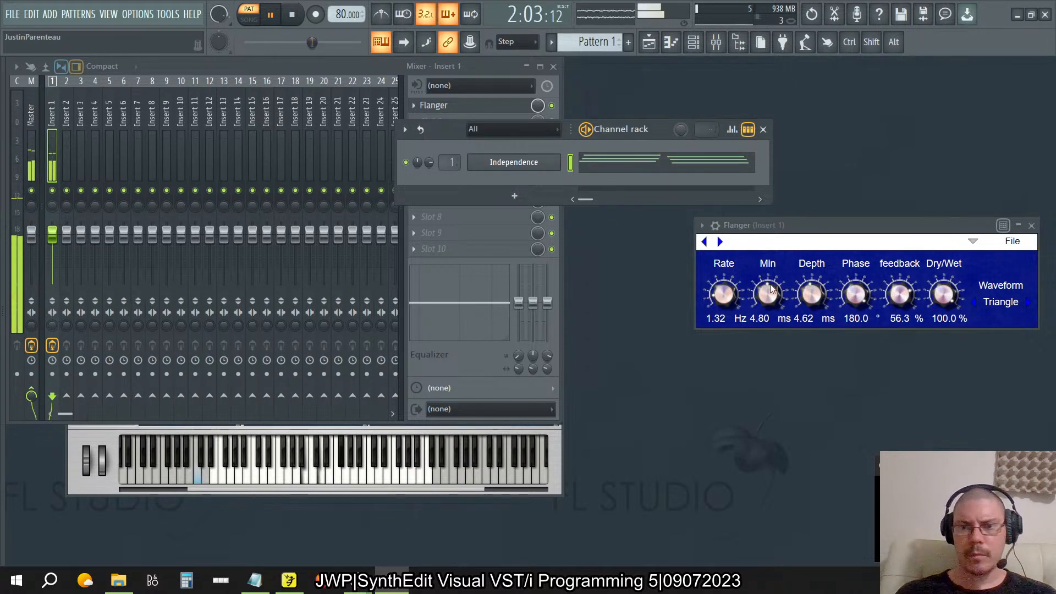
- Set the Flanger's Rate to 2.20 Hz, check the audio meters in OBS Studio, and set Min to 0.00 ms and Depth to 10.00 ms
{"action": "left_click_drag", "start_coordinate": [725, 297], "coordinate": [724, 271]}
{"action": "key", "text": "alt+Tab"}
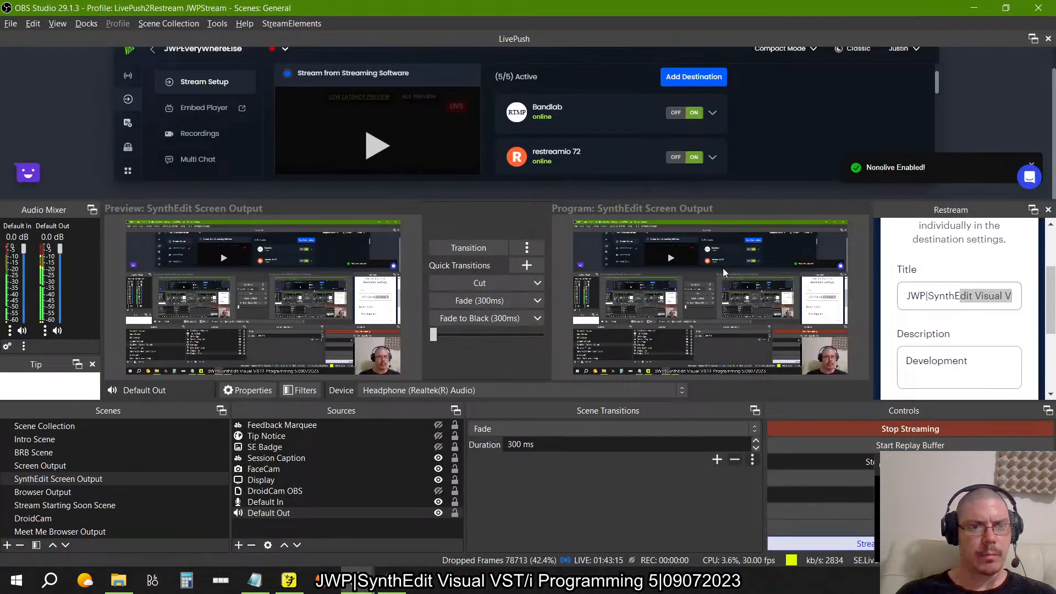
{"action": "key", "text": "alt+Tab"}
{"action": "left_click_drag", "start_coordinate": [723, 268], "coordinate": [787, 440]}
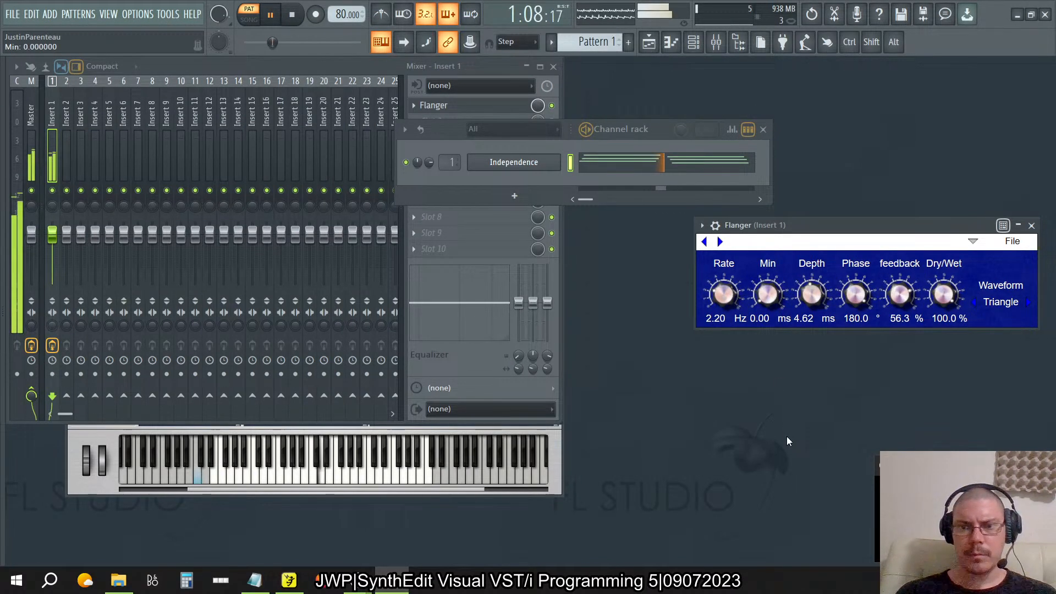
{"action": "left_click_drag", "start_coordinate": [812, 294], "coordinate": [813, 177]}
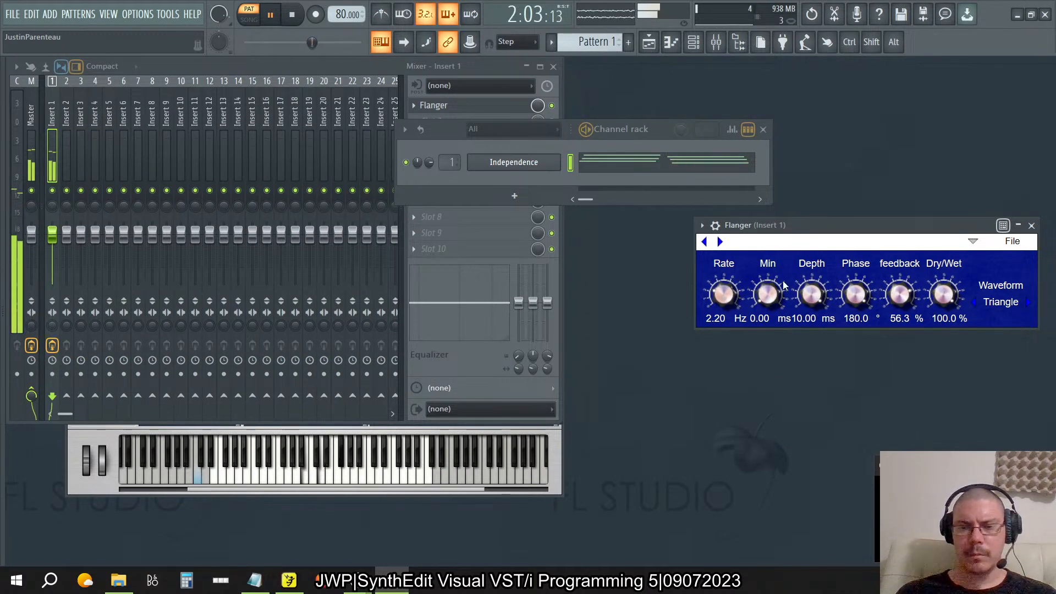
{"action": "mouse_move", "coordinate": [764, 303]}
{"action": "left_mouse_down"}
{"action": "mouse_move", "coordinate": [774, 188]}
{"action": "mouse_move", "coordinate": [771, 321]}
{"action": "left_mouse_up"}
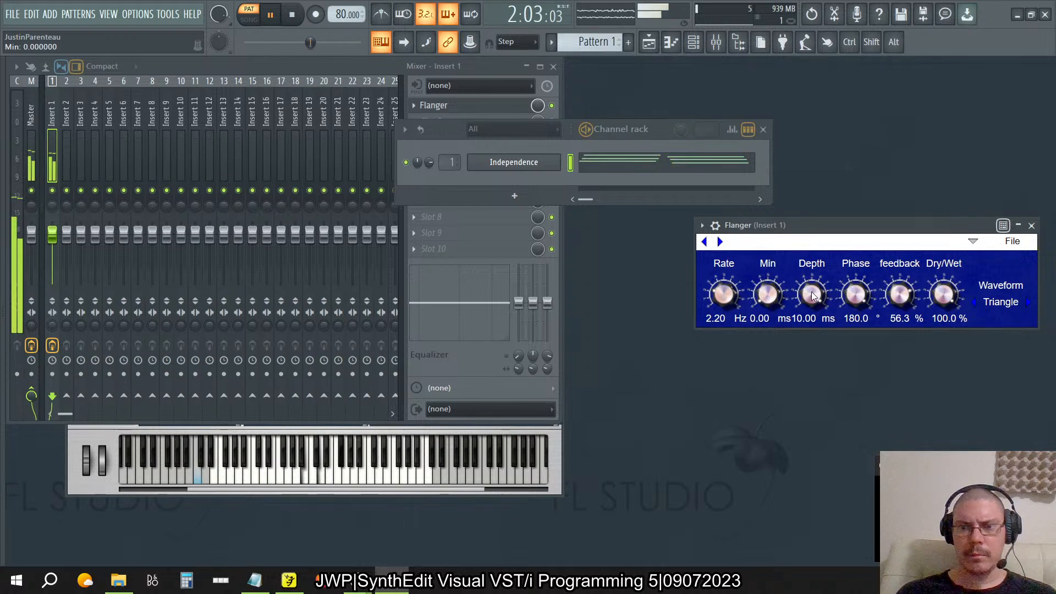
- Sweep the Flanger's Depth, Phase, Min and Rate during playback, leaving Rate at 5.68 Hz, Min at 5.56 ms, Depth at 10.00 ms and Phase at 180°
{"action": "left_click_drag", "start_coordinate": [811, 292], "coordinate": [826, 384]}
{"action": "left_click_drag", "start_coordinate": [856, 294], "coordinate": [863, 360]}
{"action": "left_click_drag", "start_coordinate": [767, 294], "coordinate": [765, 262]}
{"action": "left_click_drag", "start_coordinate": [717, 301], "coordinate": [720, 256]}
{"action": "left_click_drag", "start_coordinate": [768, 294], "coordinate": [816, 318]}
{"action": "left_click_drag", "start_coordinate": [768, 292], "coordinate": [778, 325]}
{"action": "left_click_drag", "start_coordinate": [855, 293], "coordinate": [858, 202]}
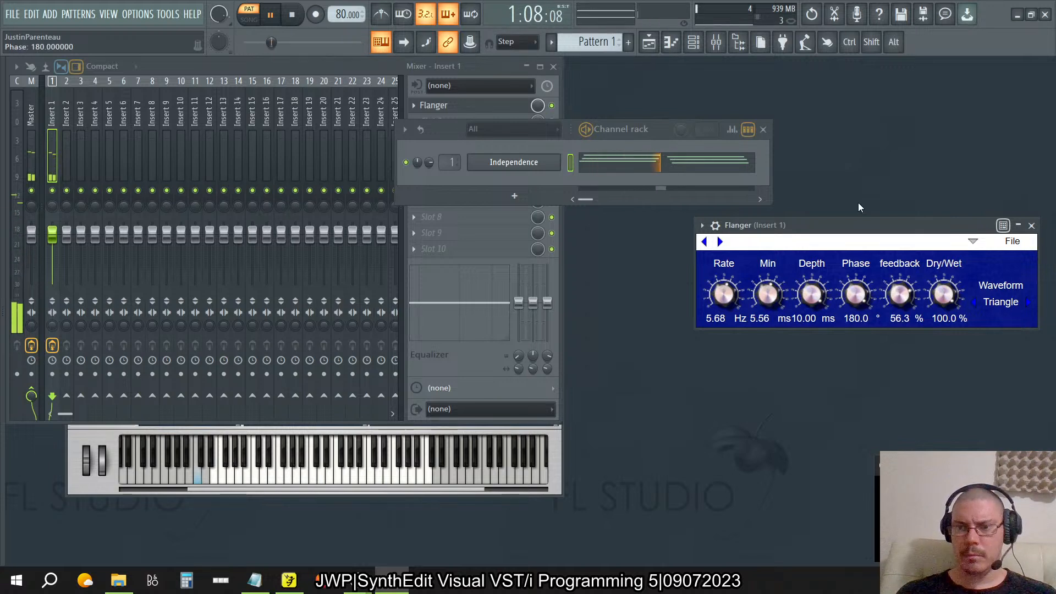
- Try low feedback on the Flanger, then set feedback to 72.0 % and Phase to 115.2°
{"action": "scroll", "coordinate": [886, 264], "scroll_direction": "down", "scroll_amount": 10}
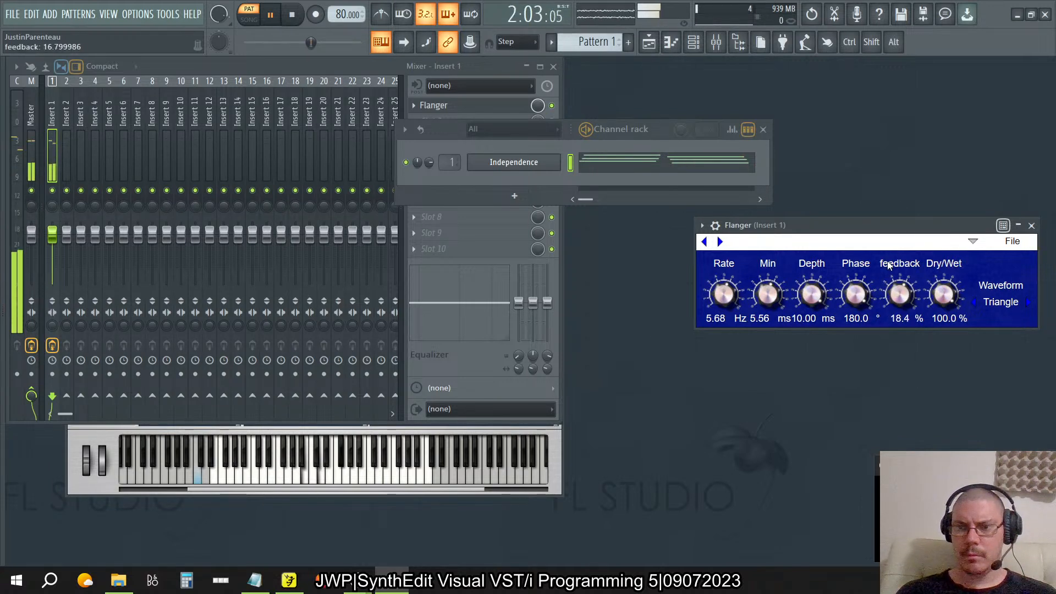
{"action": "scroll", "coordinate": [886, 266], "scroll_direction": "up", "scroll_amount": 14}
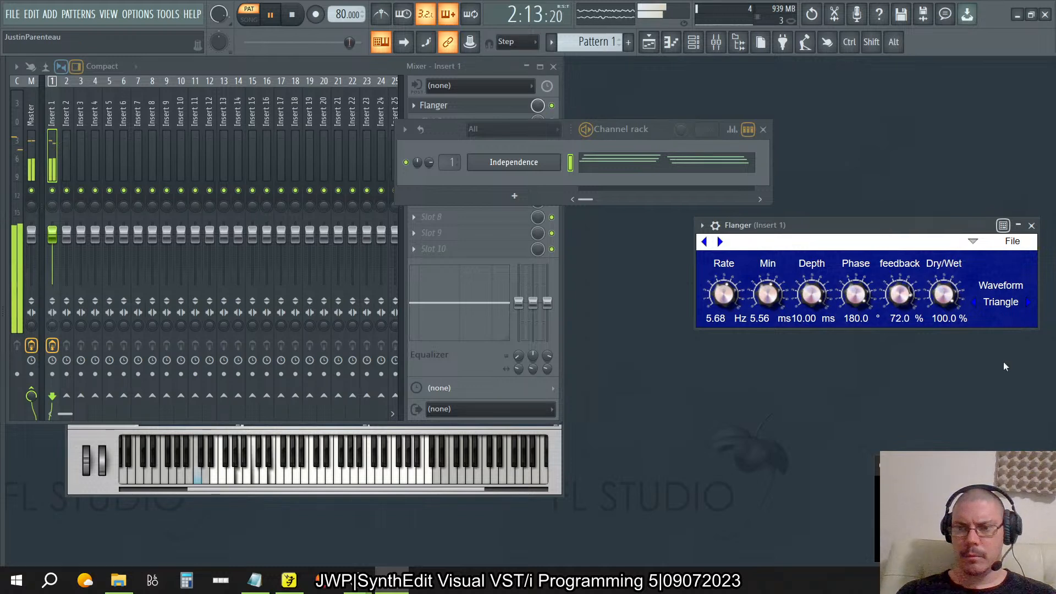
{"action": "left_click_drag", "start_coordinate": [854, 299], "coordinate": [857, 364]}
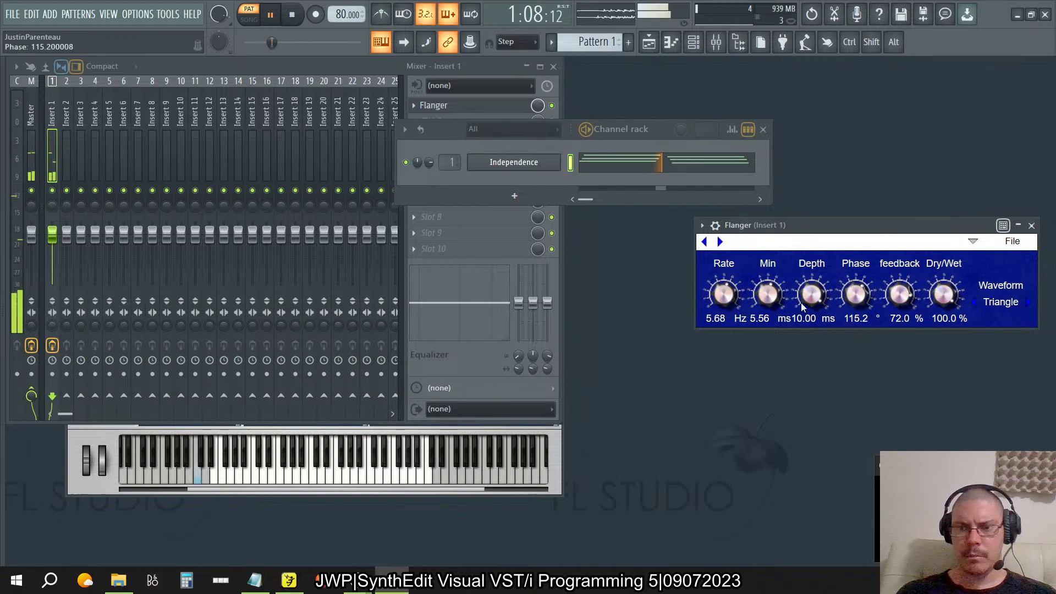
- Set the Flanger's Min to 0.00 ms and Depth to 4.68 ms
{"action": "left_click_drag", "start_coordinate": [800, 292], "coordinate": [817, 357]}
{"action": "left_click_drag", "start_coordinate": [814, 298], "coordinate": [821, 321]}
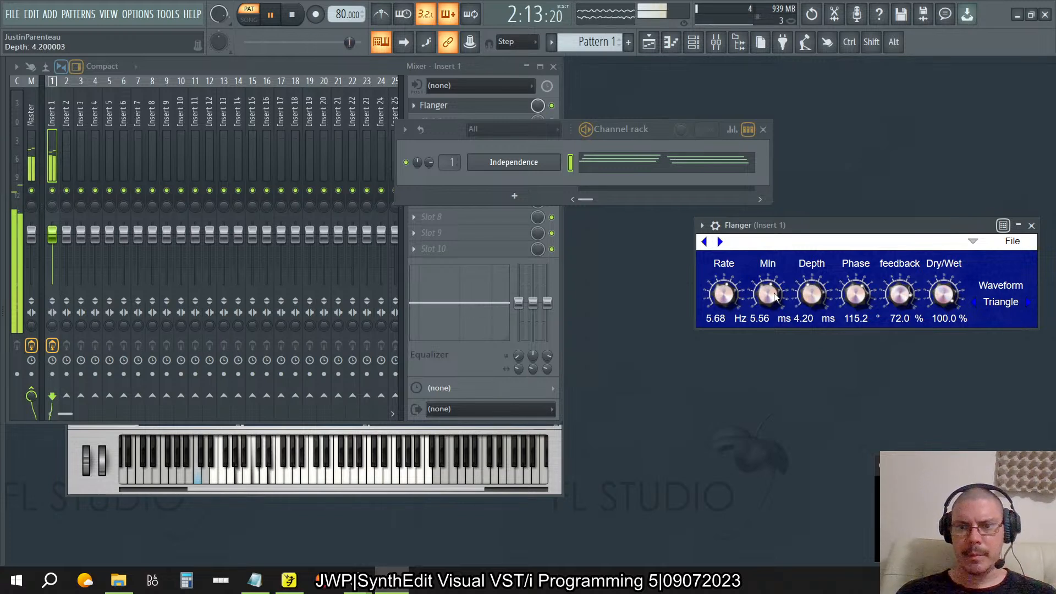
{"action": "left_click_drag", "start_coordinate": [772, 297], "coordinate": [774, 385]}
{"action": "mouse_move", "coordinate": [809, 295]}
{"action": "left_mouse_down"}
{"action": "mouse_move", "coordinate": [815, 341]}
{"action": "mouse_move", "coordinate": [812, 290]}
{"action": "left_mouse_up"}
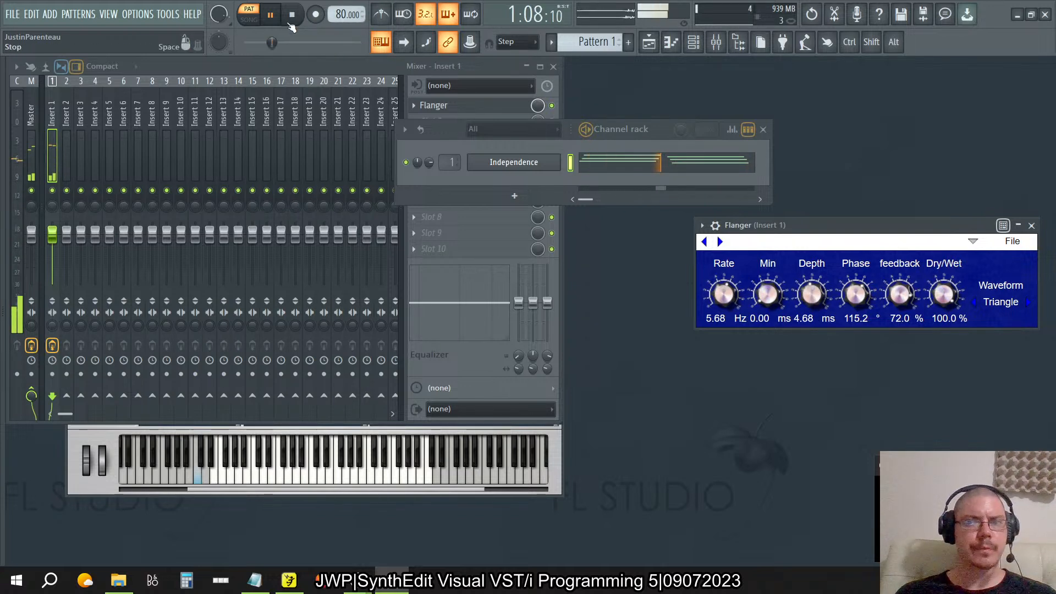
- Set the Flanger's Dry/Wet to 0.0 % and stop playback
{"action": "left_click_drag", "start_coordinate": [940, 293], "coordinate": [956, 433]}
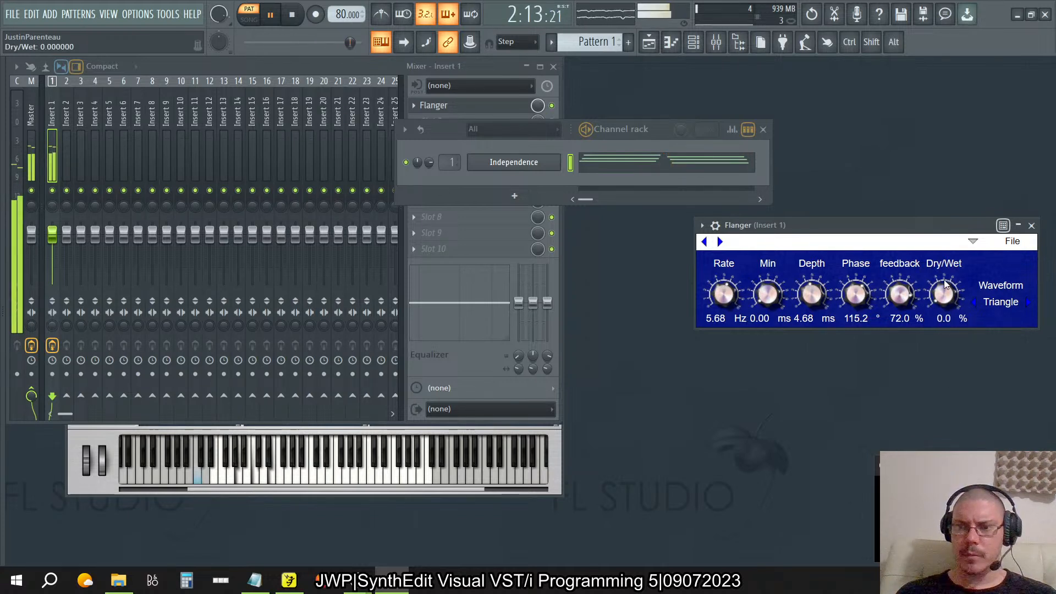
{"action": "left_click", "coordinate": [292, 14]}
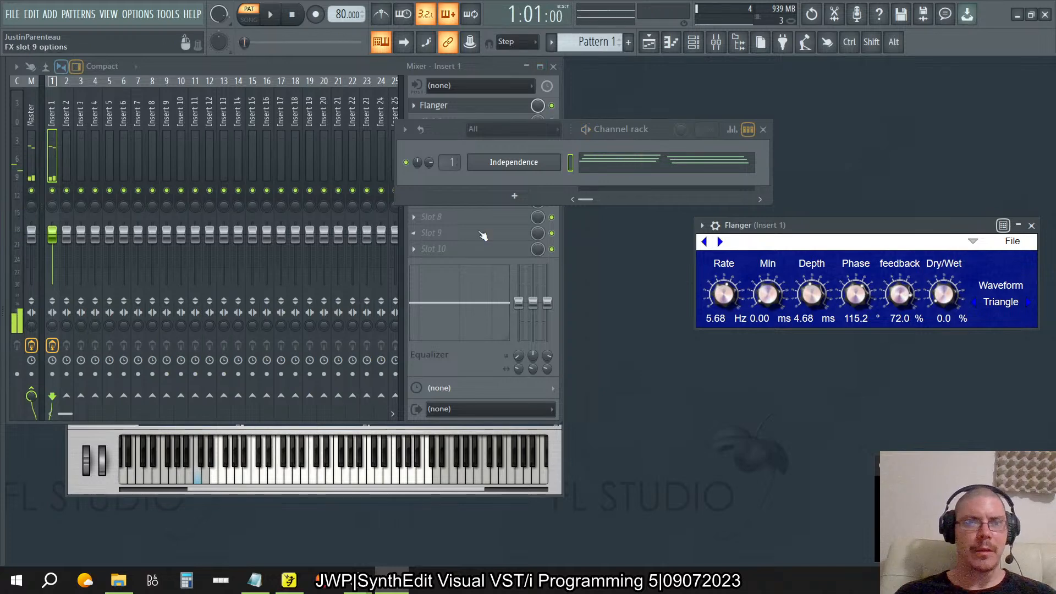
{"action": "left_click_drag", "start_coordinate": [945, 159], "coordinate": [562, 514]}
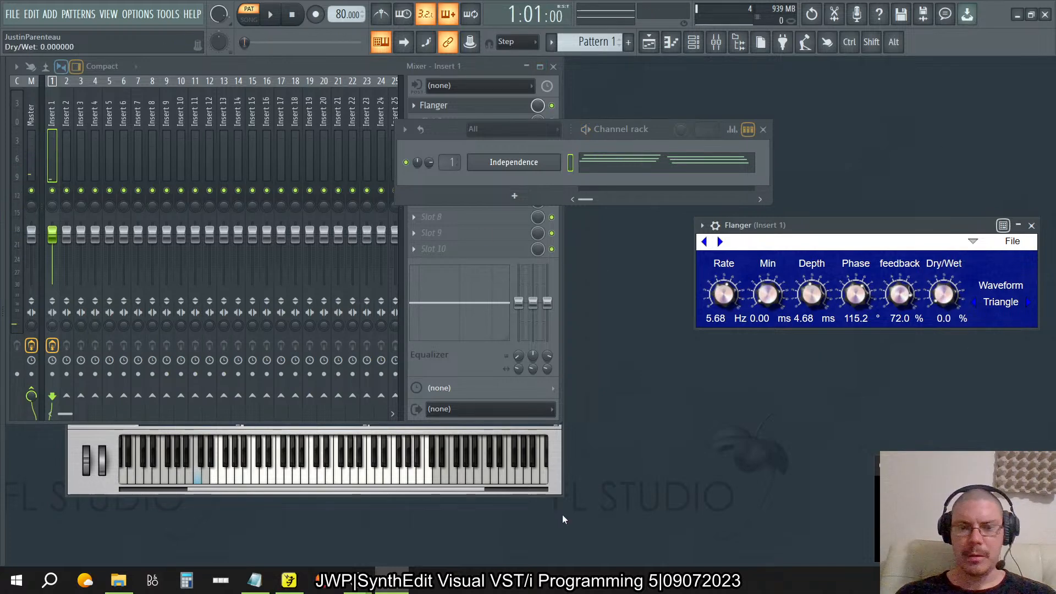
- Switch to SynthEdit and open the internal structure of the Dry/Wet knob inside the Reverb container
{"action": "left_click", "coordinate": [125, 586]}
{"action": "left_click", "coordinate": [291, 585]}
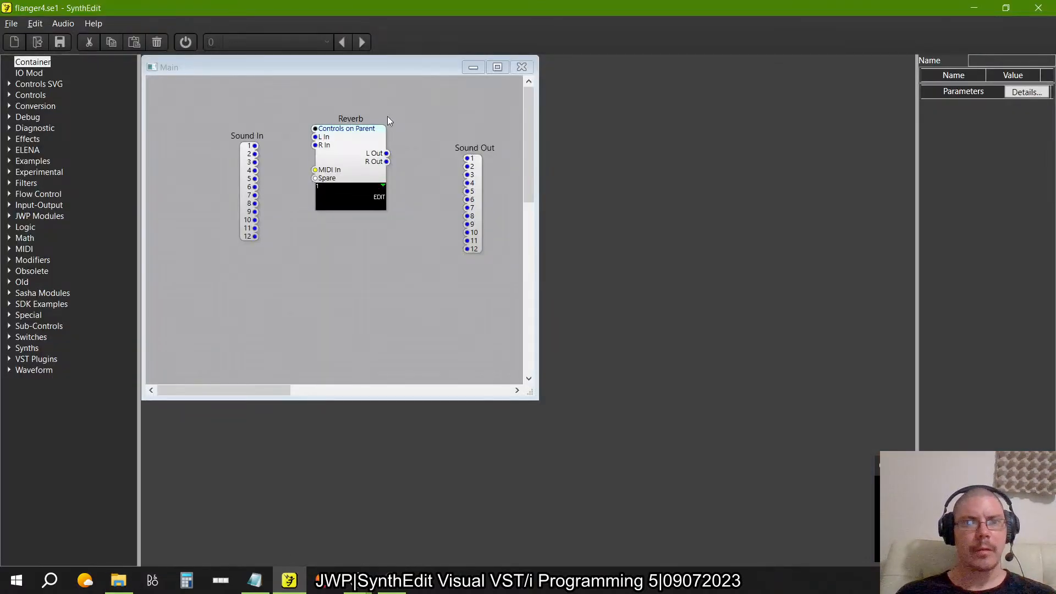
{"action": "double_click", "coordinate": [380, 137]}
{"action": "scroll", "coordinate": [666, 266], "scroll_direction": "down", "scroll_amount": 3}
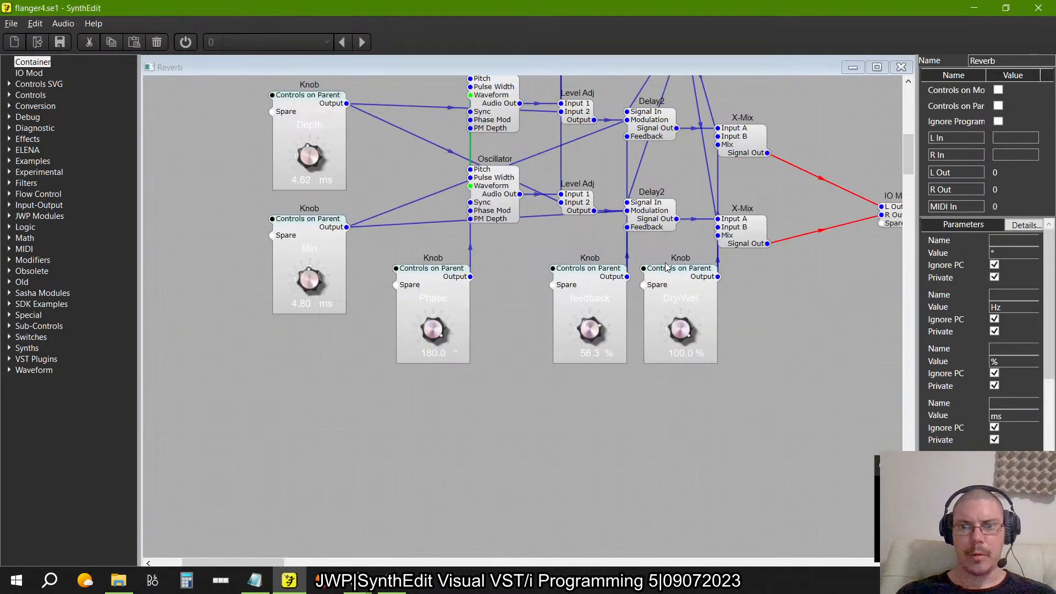
{"action": "double_click", "coordinate": [681, 338]}
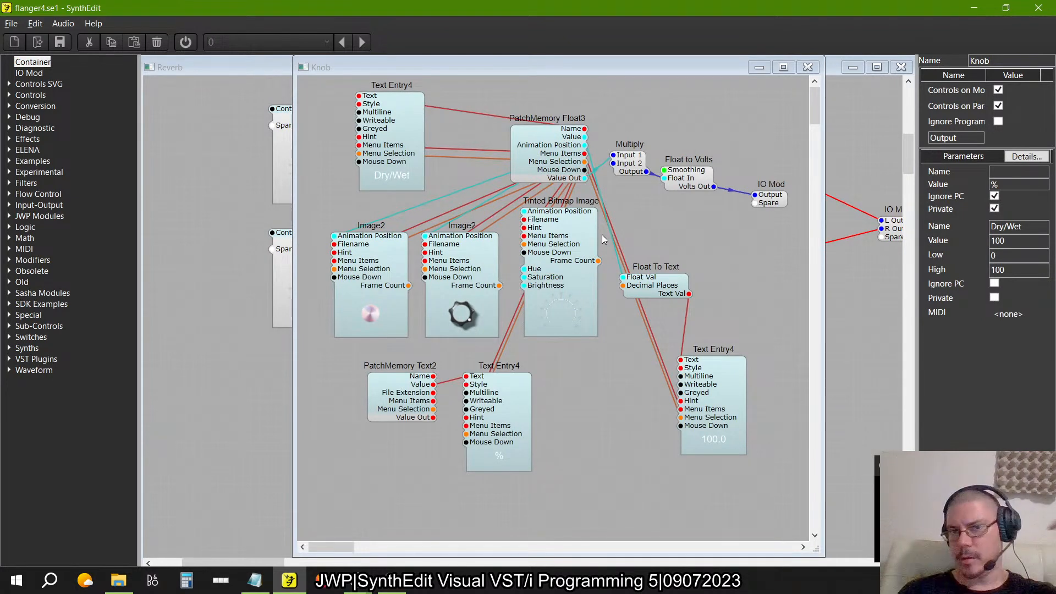
- Spread out the Multiply, Float to Volts and IO Mod modules to make room in the Dry/Wet knob's structure
{"action": "left_click", "coordinate": [638, 173]}
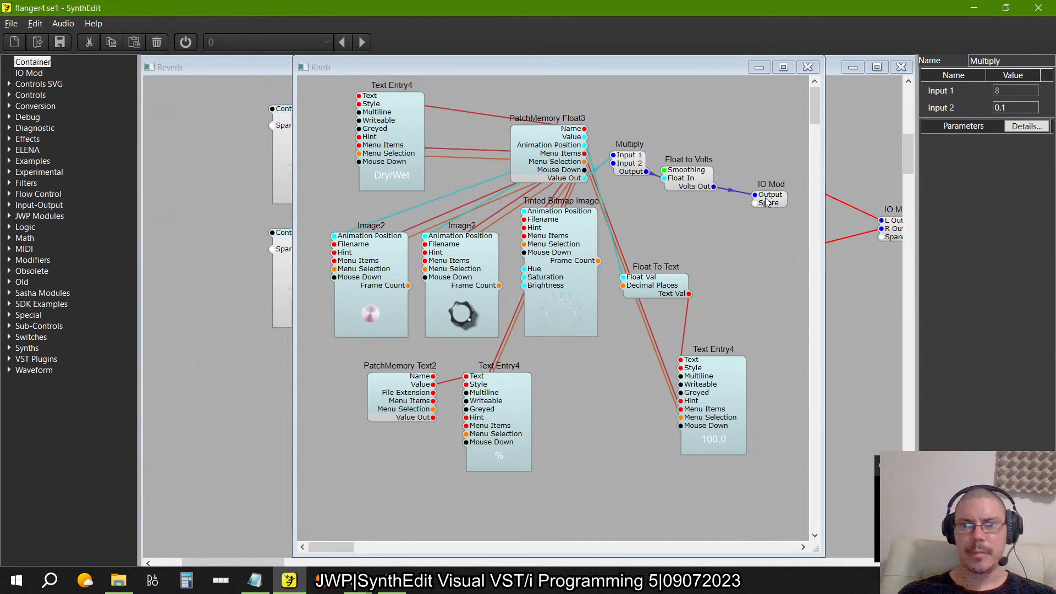
{"action": "left_click_drag", "start_coordinate": [766, 199], "coordinate": [665, 207]}
{"action": "left_click", "coordinate": [528, 181]}
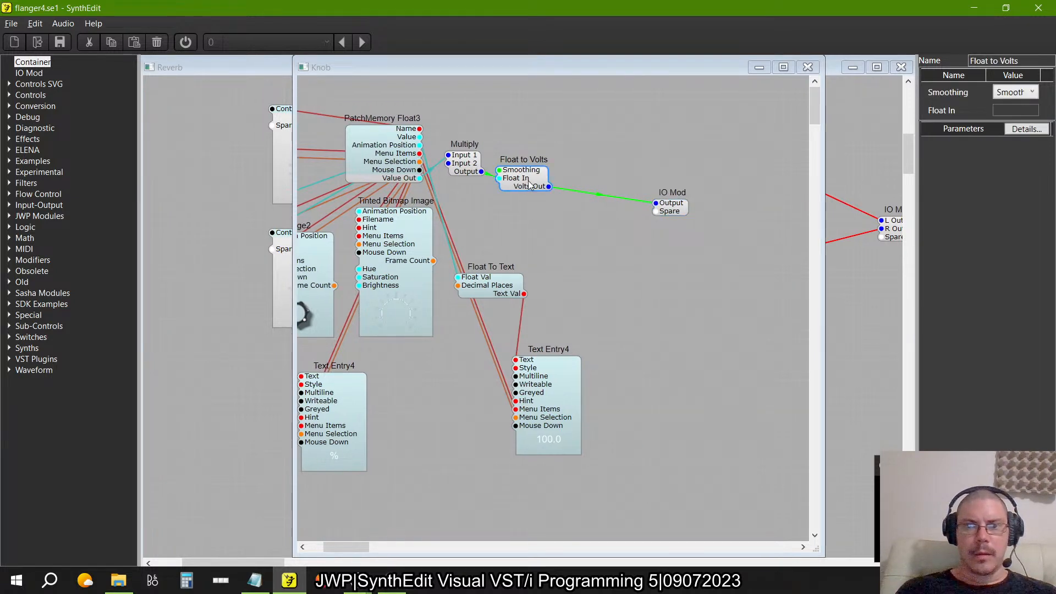
{"action": "left_click_drag", "start_coordinate": [529, 183], "coordinate": [595, 166]}
{"action": "left_click_drag", "start_coordinate": [482, 171], "coordinate": [523, 134]}
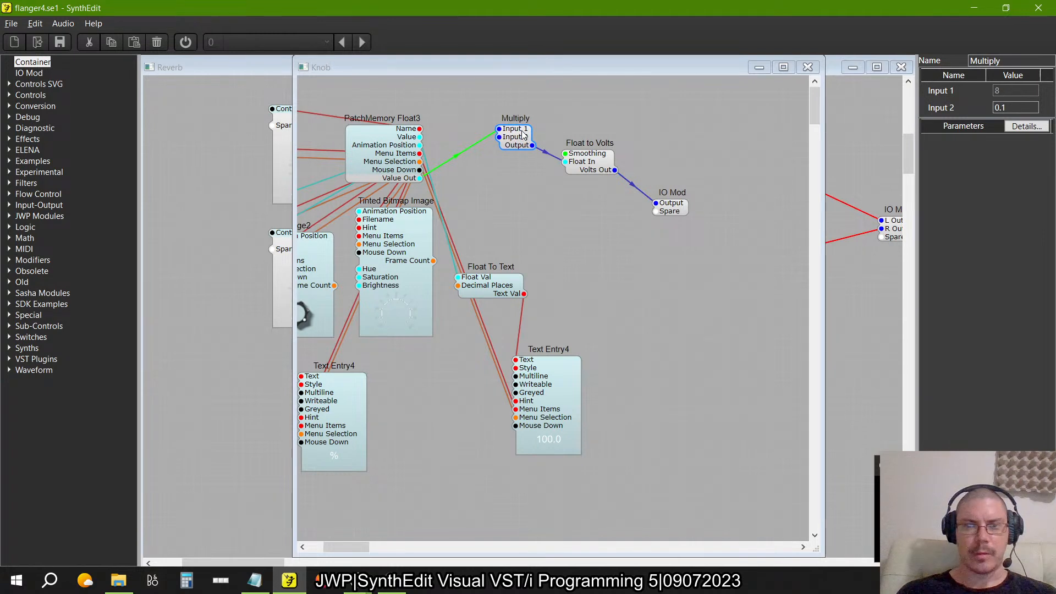
- Add a Fixed Values (Volts) module below Multiply and connect it to the IO Mod's Output
{"action": "left_click", "coordinate": [10, 96]}
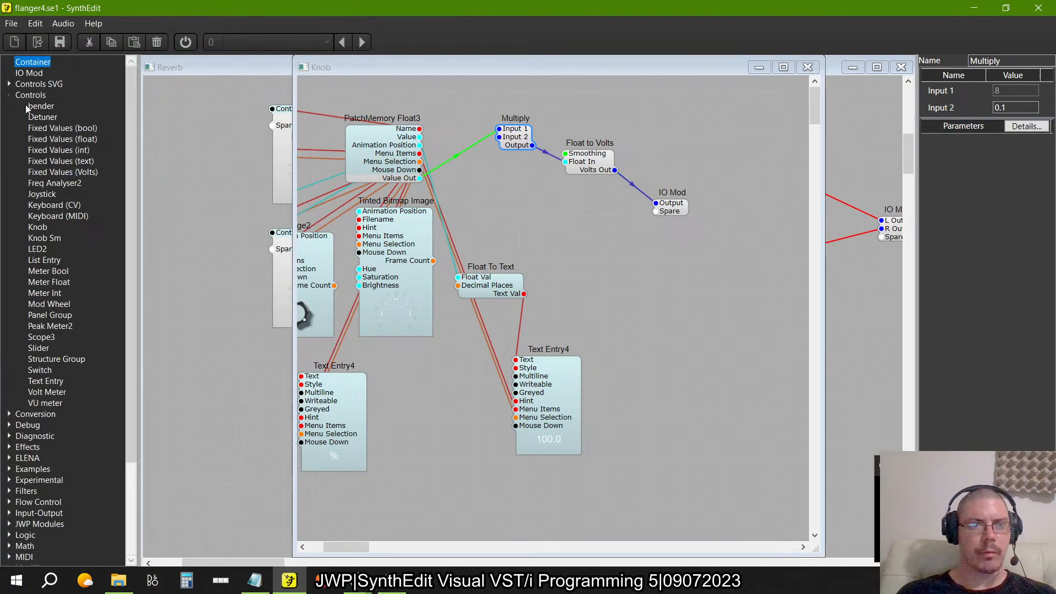
{"action": "left_click", "coordinate": [57, 173]}
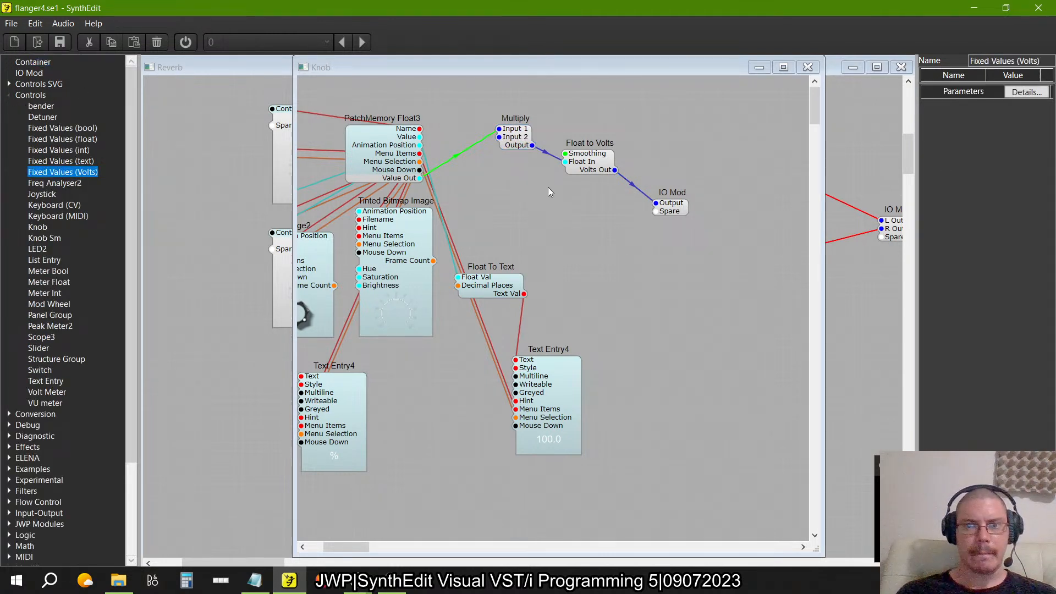
{"action": "left_click_drag", "start_coordinate": [562, 179], "coordinate": [539, 193]}
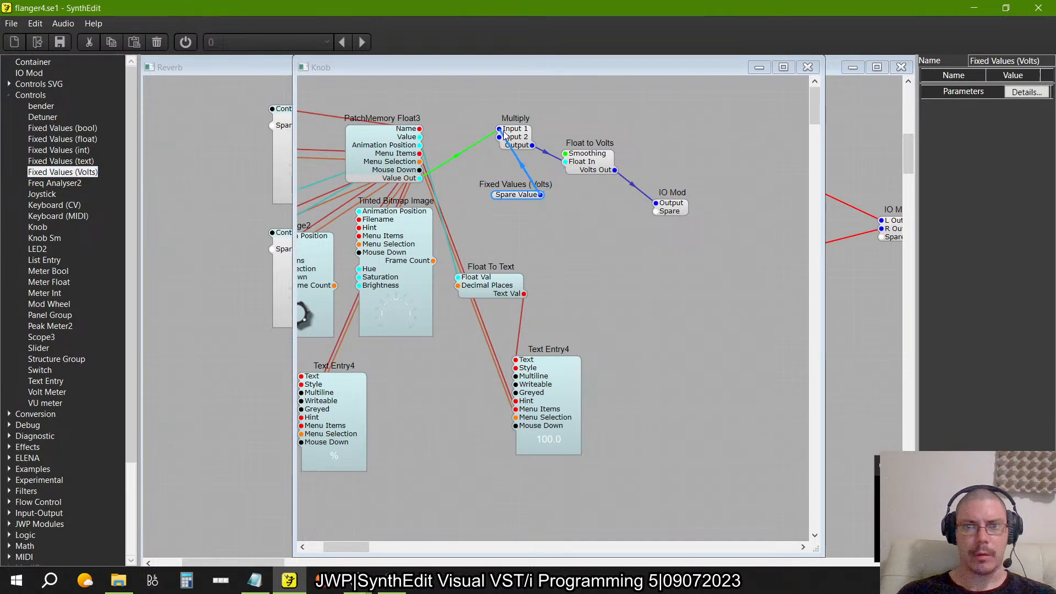
{"action": "left_click_drag", "start_coordinate": [503, 131], "coordinate": [540, 194]}
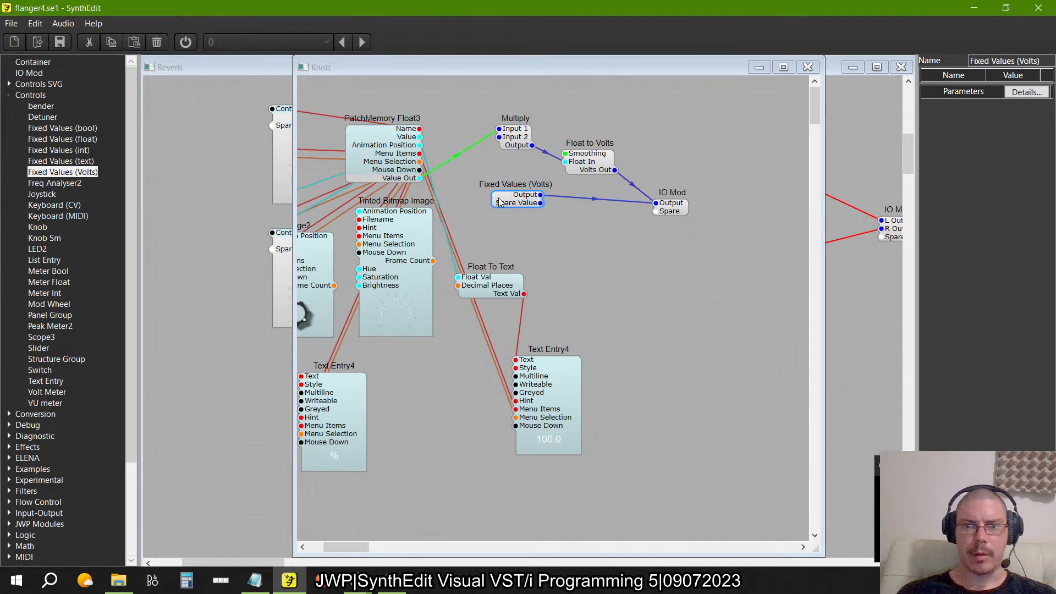
- Name the fixed value -5, set it to -5, and close the knob's and Reverb container's structure windows
{"action": "left_click", "coordinate": [588, 169]}
{"action": "left_click", "coordinate": [529, 214]}
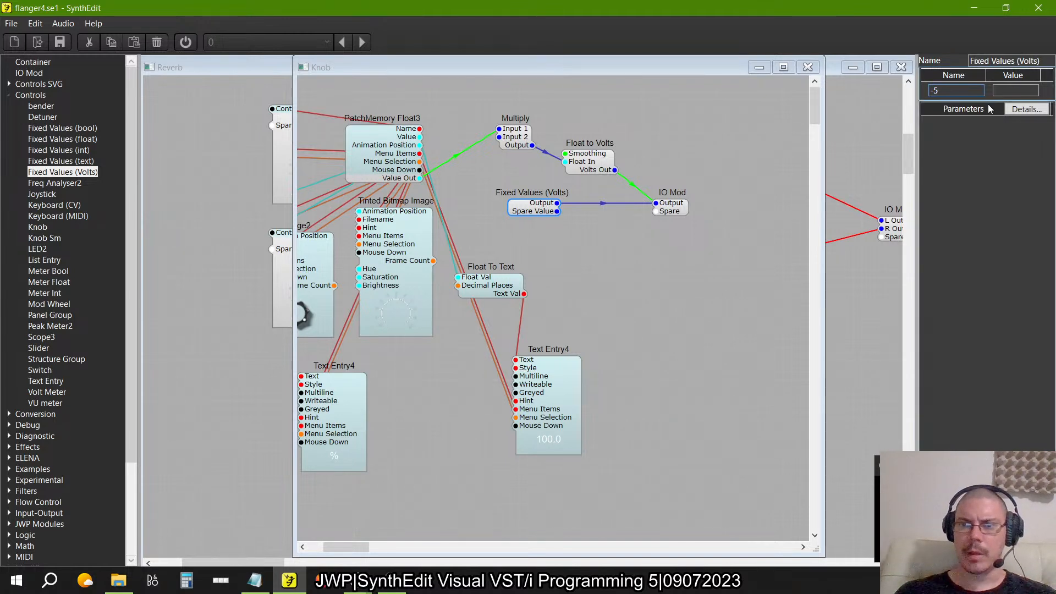
{"action": "key", "text": "Tab"}
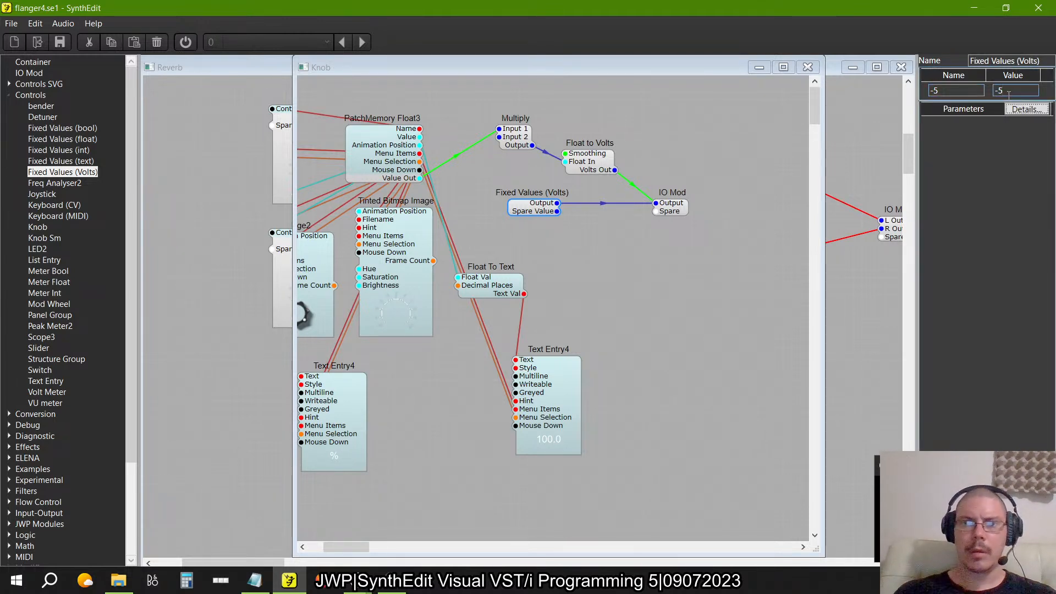
{"action": "left_click", "coordinate": [807, 67]}
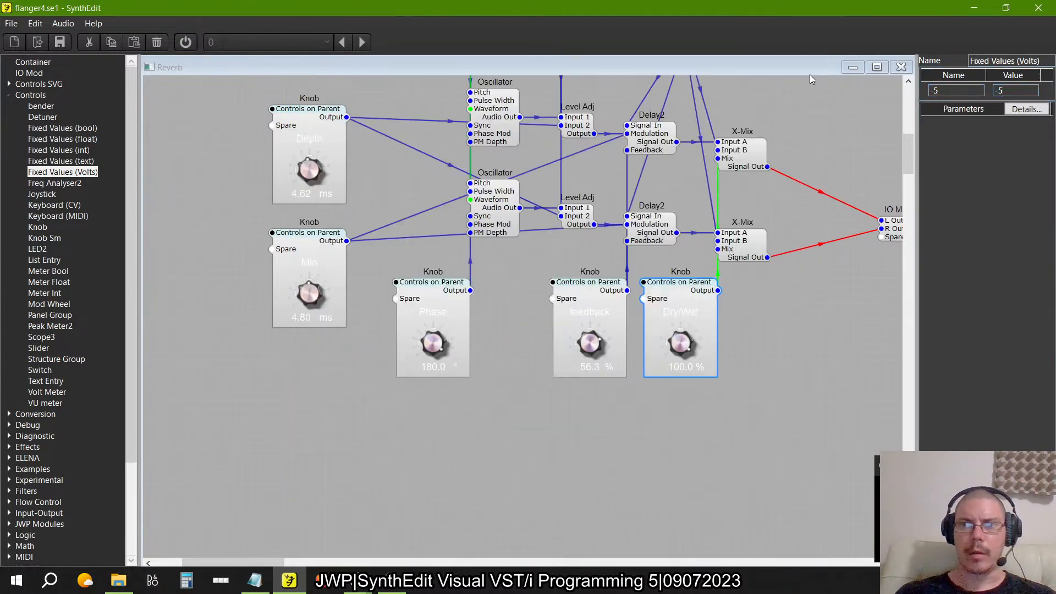
{"action": "left_click", "coordinate": [901, 66]}
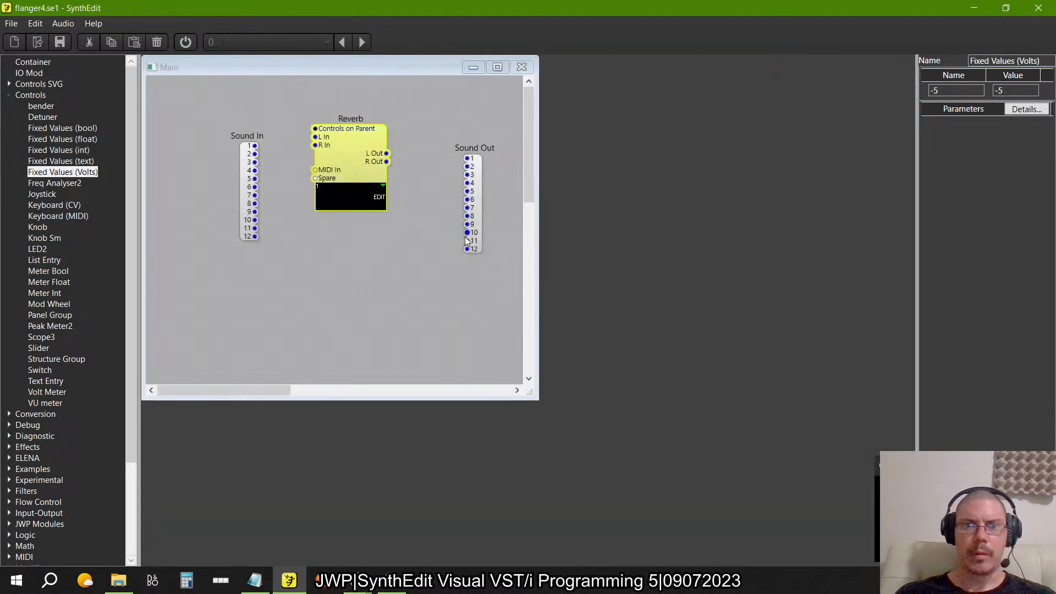
- Start the VST export of flanger4.se1
{"action": "left_click", "coordinate": [11, 24]}
{"action": "left_click", "coordinate": [11, 25]}
{"action": "left_click", "coordinate": [11, 24]}
{"action": "left_click", "coordinate": [11, 24]}
{"action": "left_click", "coordinate": [11, 25]}
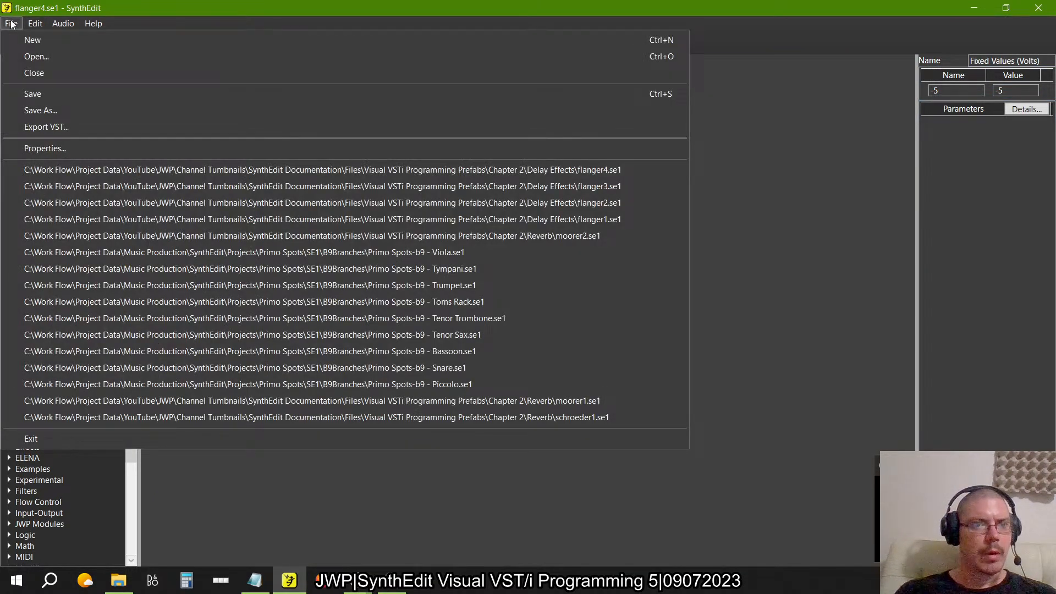
{"action": "left_click", "coordinate": [37, 112]}
{"action": "left_click", "coordinate": [11, 25]}
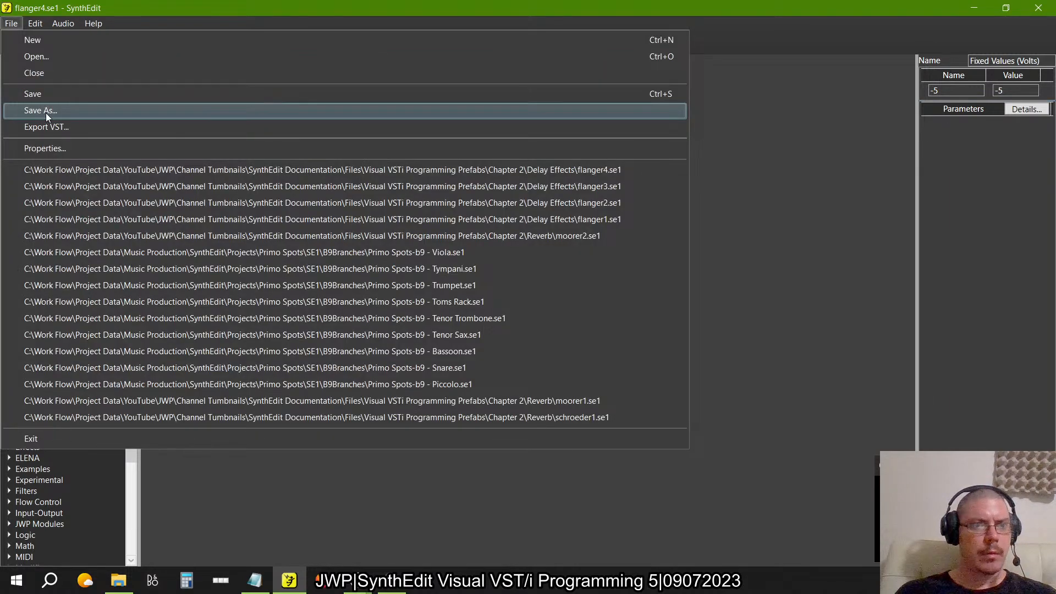
{"action": "left_click", "coordinate": [45, 113]}
- Switch to FL Studio and delete the old Flanger from mixer Insert 1, confirming the deletion
{"action": "key", "text": "alt+Tab"}
{"action": "key", "text": "alt+Tab"}
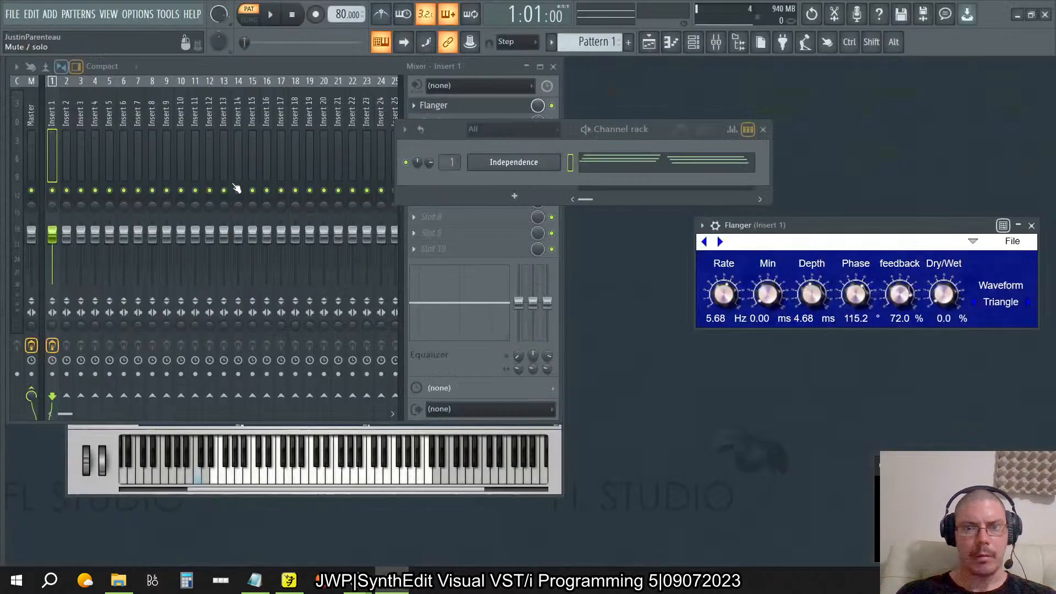
{"action": "left_click", "coordinate": [722, 46]}
{"action": "left_click", "coordinate": [716, 42]}
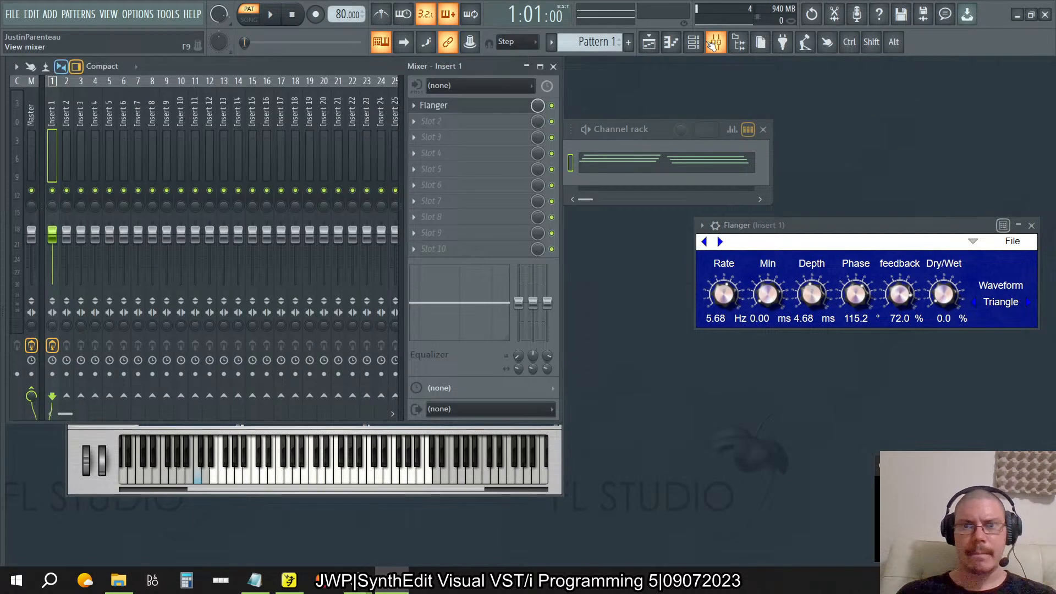
{"action": "left_click", "coordinate": [414, 106]}
{"action": "left_click", "coordinate": [432, 135]}
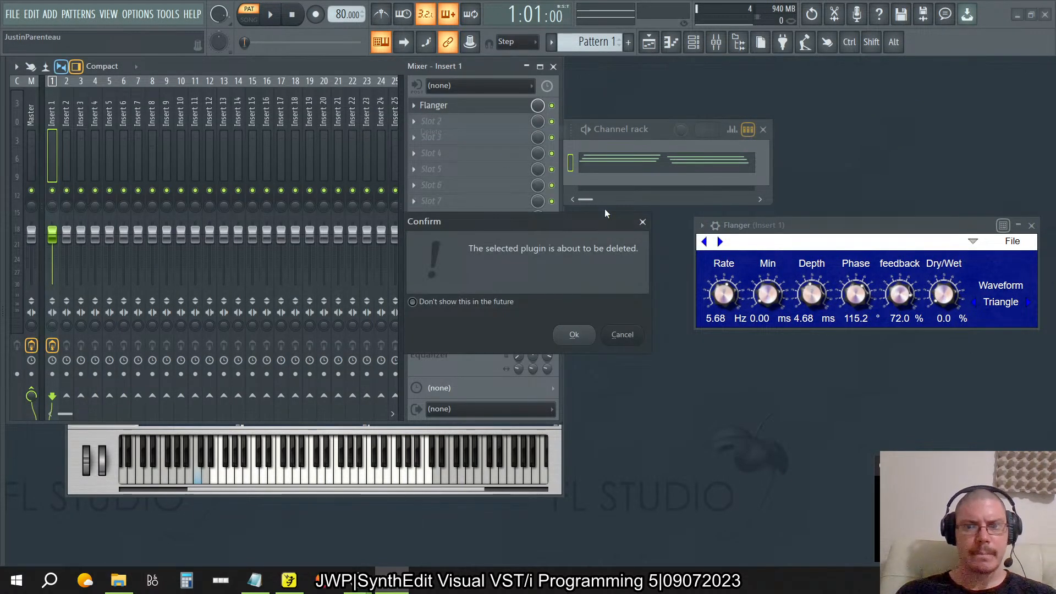
{"action": "left_click", "coordinate": [574, 333]}
- Return to SynthEdit, finish exporting Flanger.vst3, and dismiss the export message
{"action": "key", "text": "alt+Tab"}
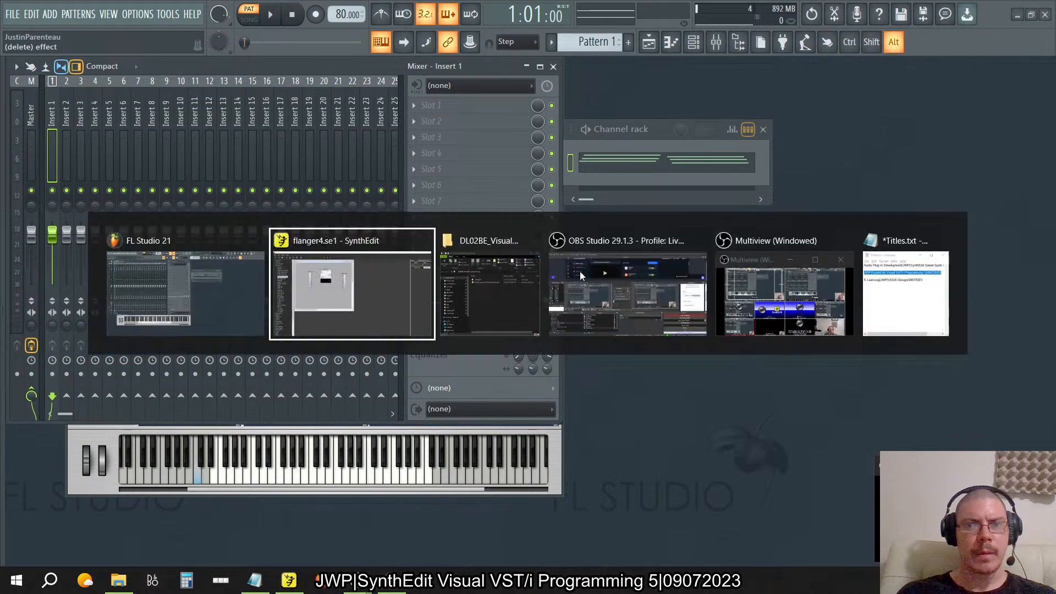
{"action": "left_click", "coordinate": [495, 458]}
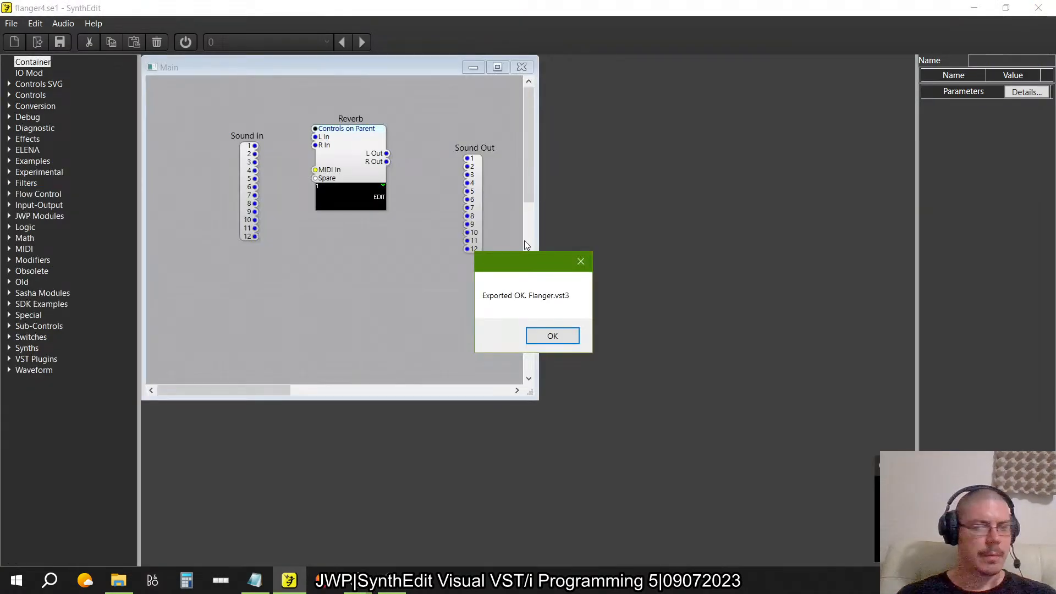
{"action": "left_click", "coordinate": [561, 338]}
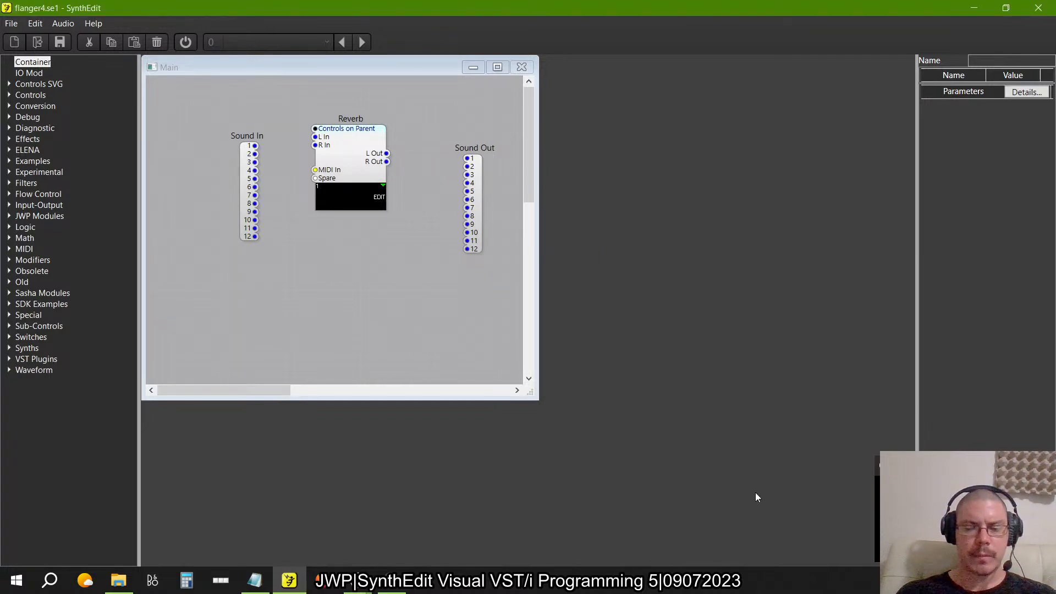
- Switch to FL Studio, load the re-exported Flanger VST3 on mixer Insert 1, and start playback
{"action": "key", "text": "alt+Tab"}
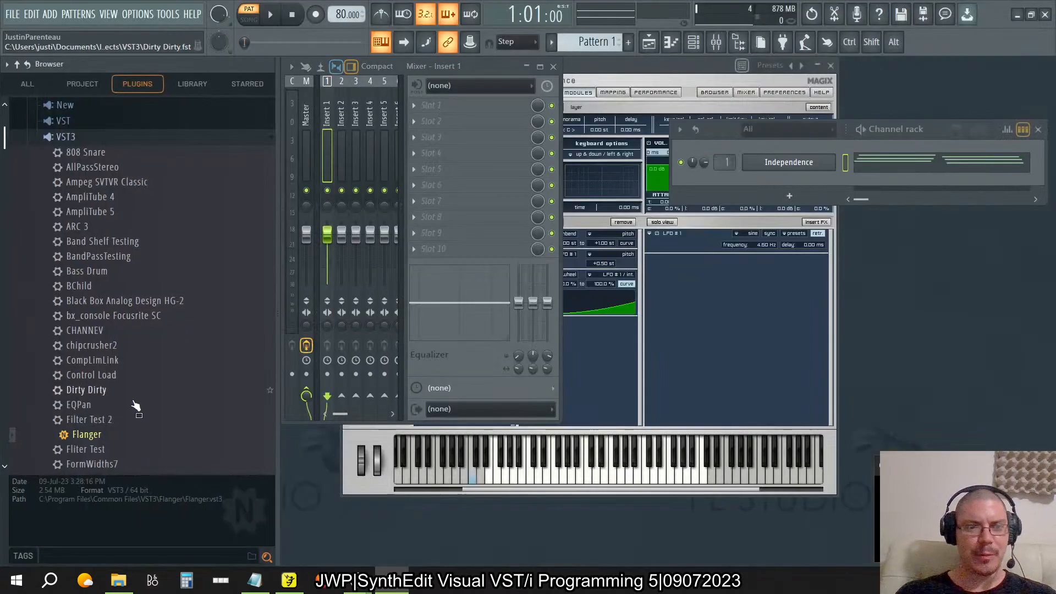
{"action": "left_click_drag", "start_coordinate": [86, 434], "coordinate": [49, 110]}
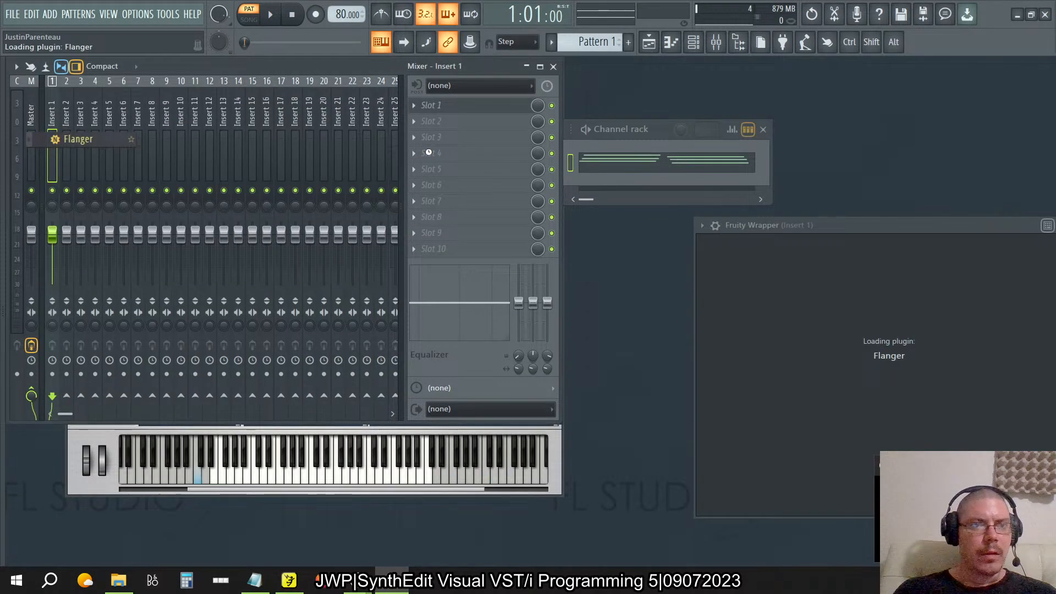
{"action": "key", "text": "space"}
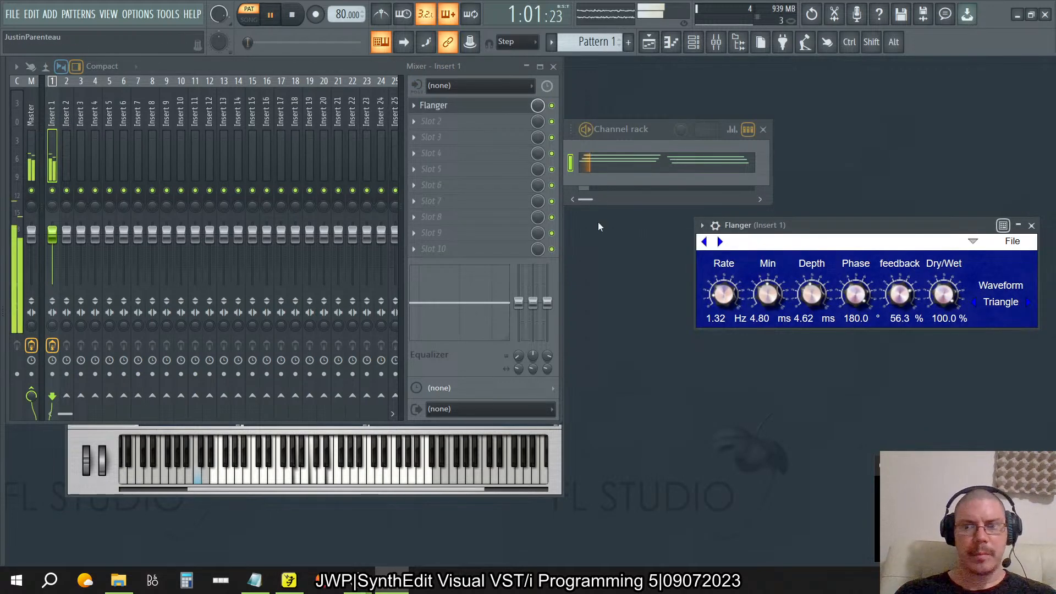
- Try Dry/Wet at 0.0 %, then set Dry/Wet to 36.4 %, Min to 0.00 ms, Depth to 1.98 ms and Rate to 0.61 Hz
{"action": "left_click_drag", "start_coordinate": [945, 293], "coordinate": [944, 341]}
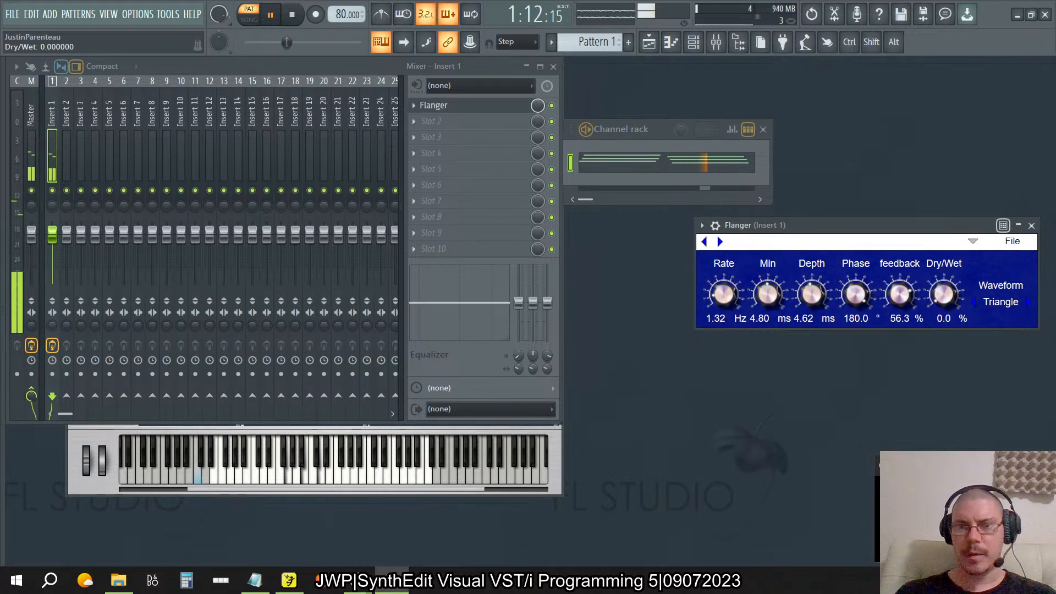
{"action": "mouse_move", "coordinate": [950, 291]}
{"action": "left_mouse_down"}
{"action": "mouse_move", "coordinate": [950, 264]}
{"action": "mouse_move", "coordinate": [951, 275]}
{"action": "left_mouse_up"}
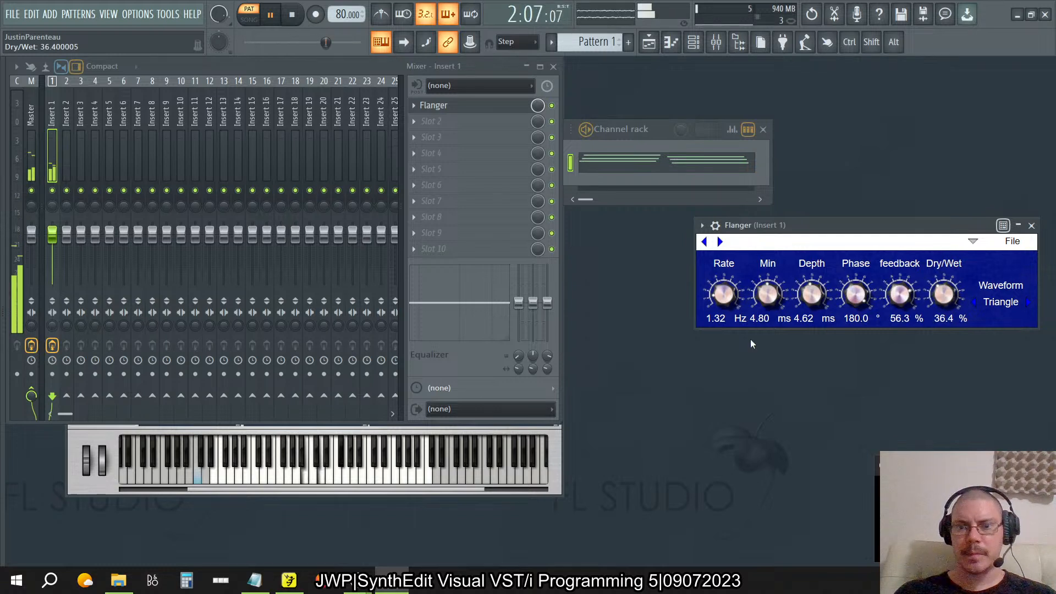
{"action": "left_click_drag", "start_coordinate": [723, 292], "coordinate": [724, 262]}
{"action": "left_click_drag", "start_coordinate": [817, 266], "coordinate": [816, 327]}
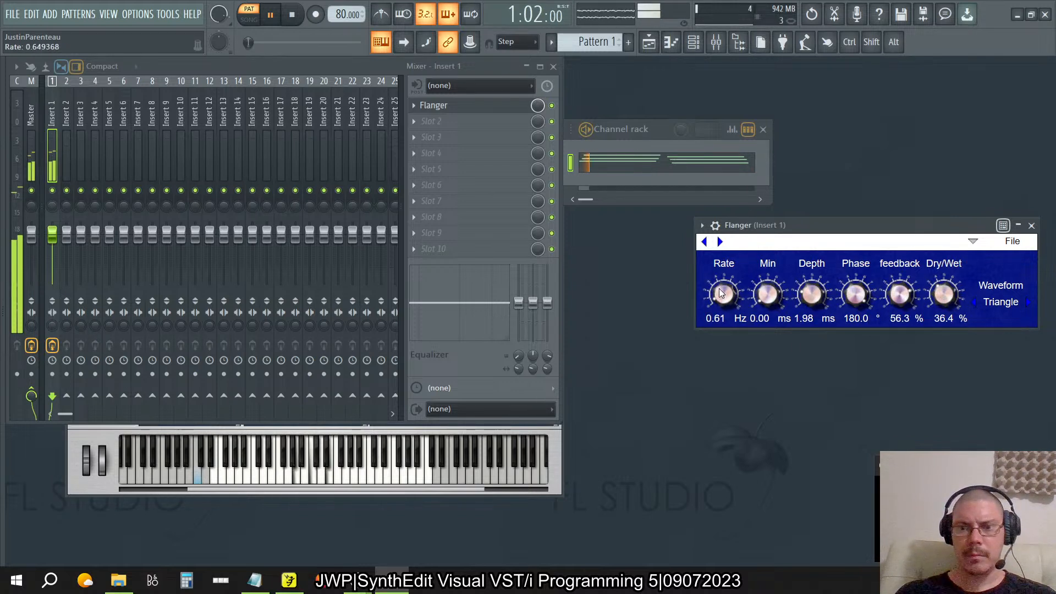
- Sweep Rate up to 8.00 Hz and Depth from 0.54 ms, then set Rate to 1.01 Hz, Depth to 10.00 ms and Phase to 0.0°
{"action": "left_click_drag", "start_coordinate": [722, 293], "coordinate": [721, 190]}
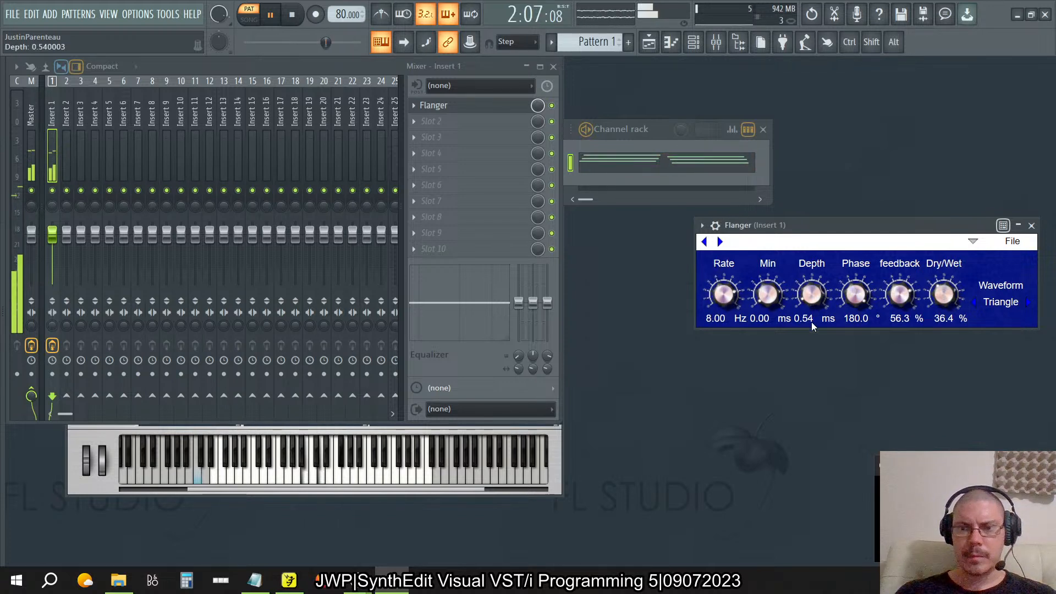
{"action": "left_click_drag", "start_coordinate": [810, 321], "coordinate": [800, 204]}
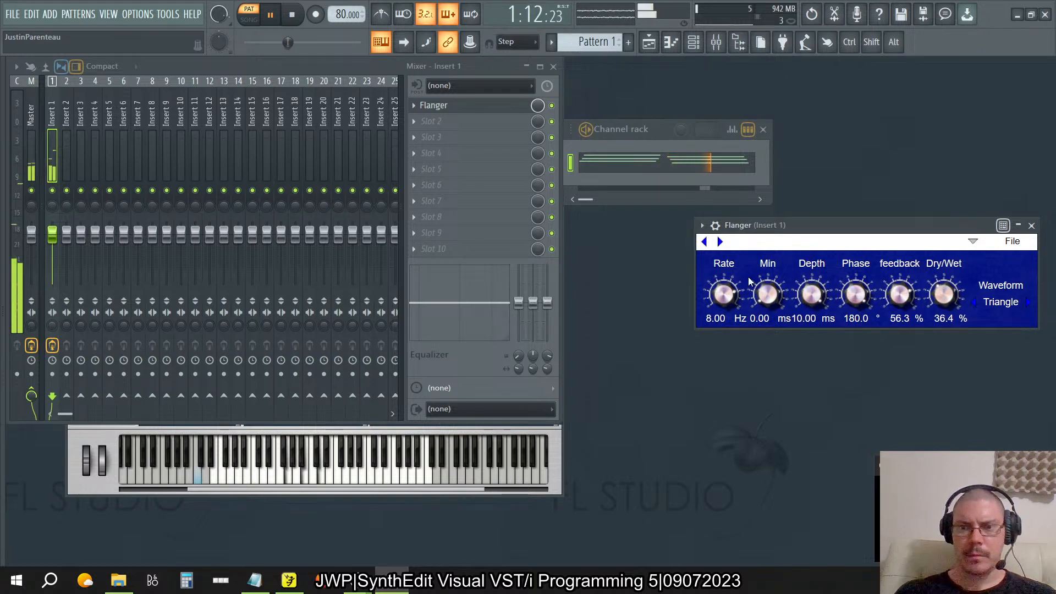
{"action": "mouse_move", "coordinate": [724, 294]}
{"action": "left_mouse_down"}
{"action": "mouse_move", "coordinate": [728, 171]}
{"action": "mouse_move", "coordinate": [737, 304]}
{"action": "mouse_move", "coordinate": [730, 297]}
{"action": "left_mouse_up"}
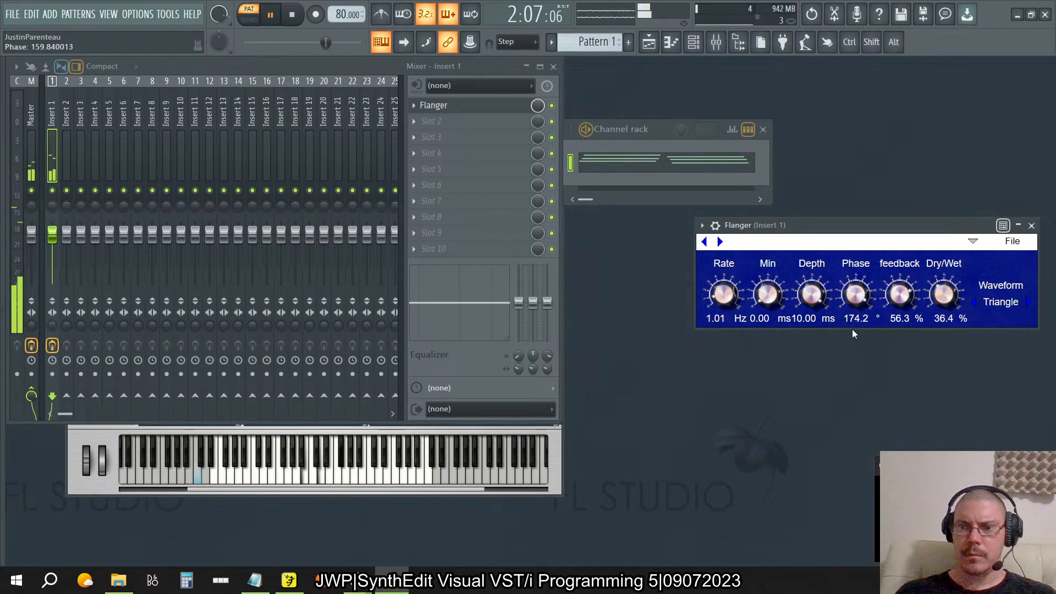
{"action": "left_click_drag", "start_coordinate": [852, 329], "coordinate": [883, 457]}
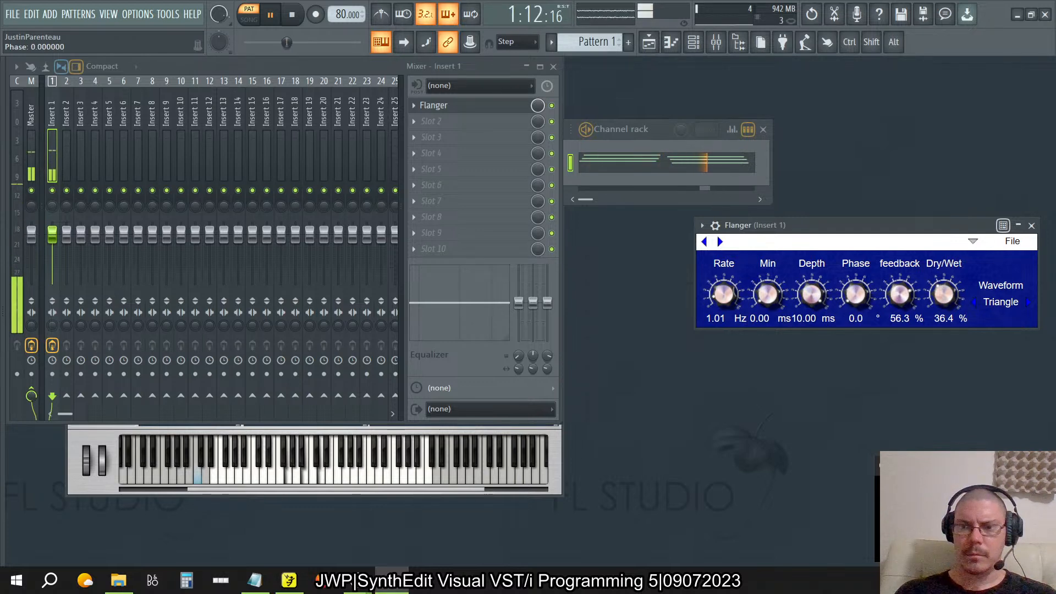
- Try Phase at 180.0°, set feedback to 90.4 %, Min to 10.00 ms, Phase to 93.6° and Dry/Wet to 100.0 %
{"action": "left_click_drag", "start_coordinate": [884, 480], "coordinate": [895, 408]}
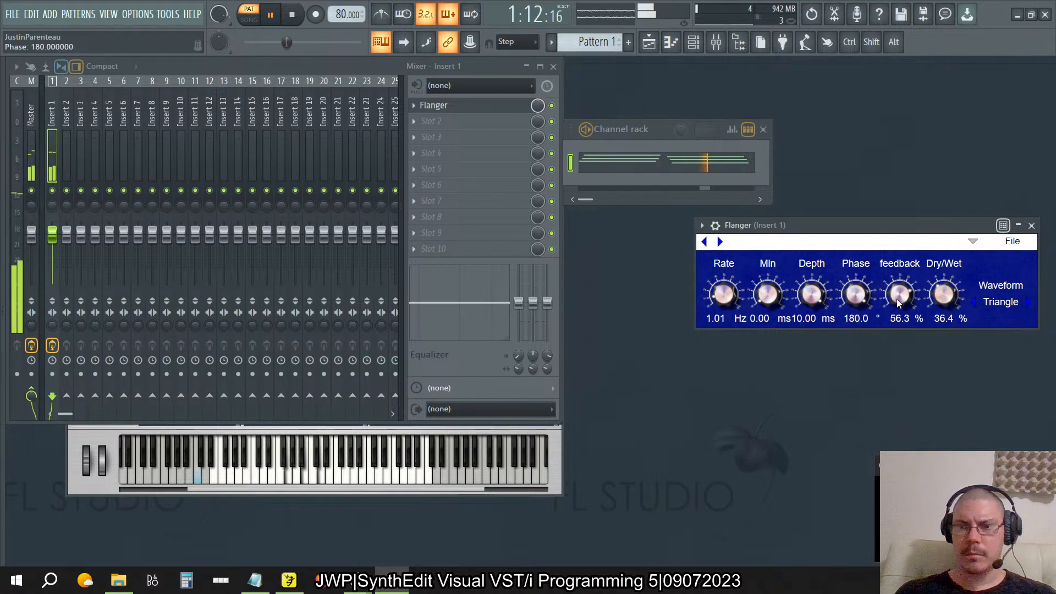
{"action": "left_click_drag", "start_coordinate": [896, 299], "coordinate": [893, 235]}
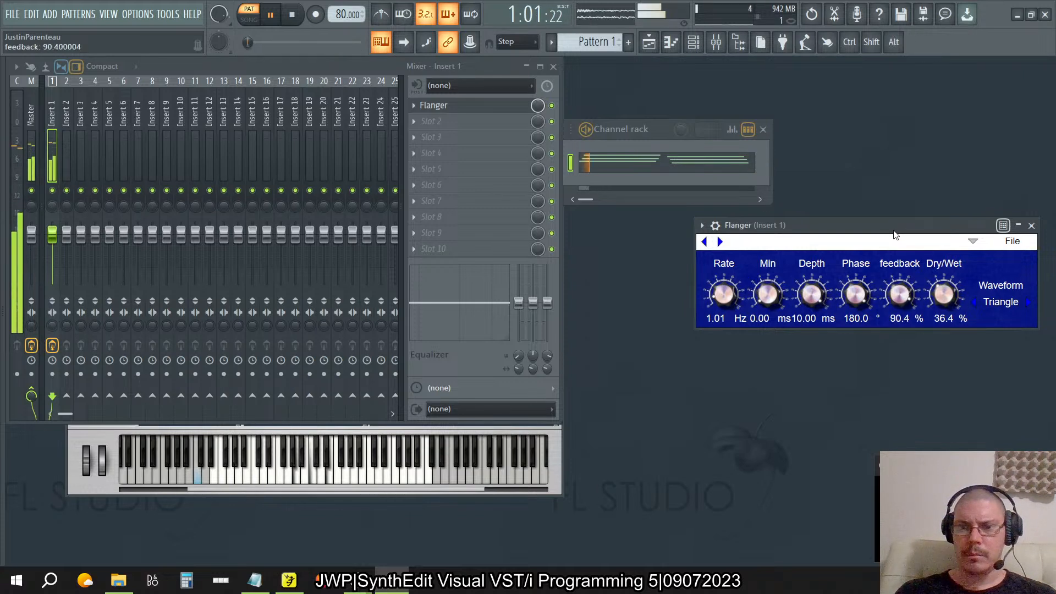
{"action": "left_click_drag", "start_coordinate": [768, 294], "coordinate": [776, 124]}
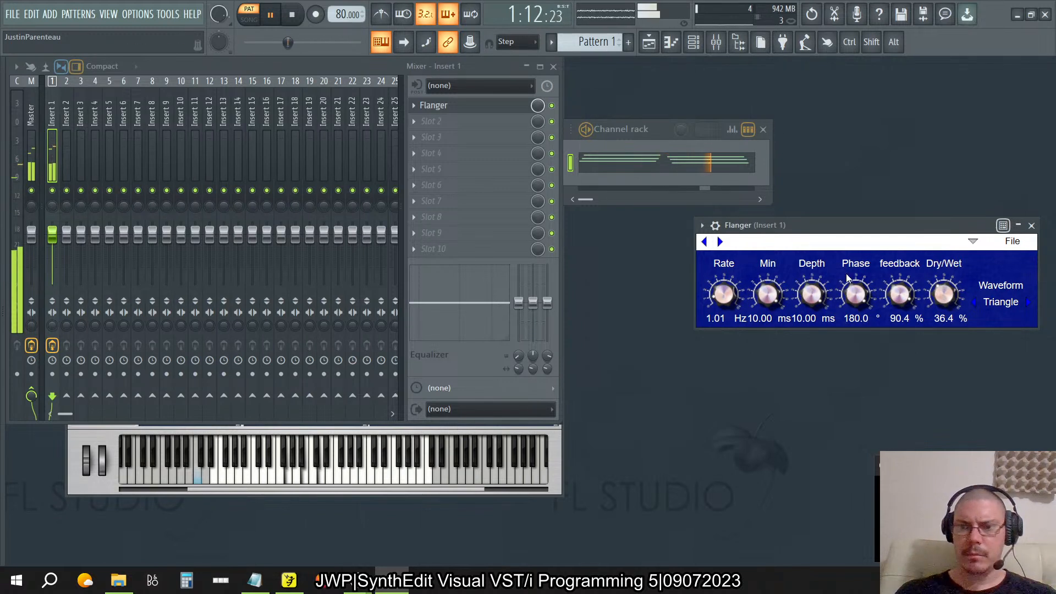
{"action": "left_click_drag", "start_coordinate": [856, 295], "coordinate": [860, 336]}
{"action": "left_click_drag", "start_coordinate": [868, 355], "coordinate": [869, 360]}
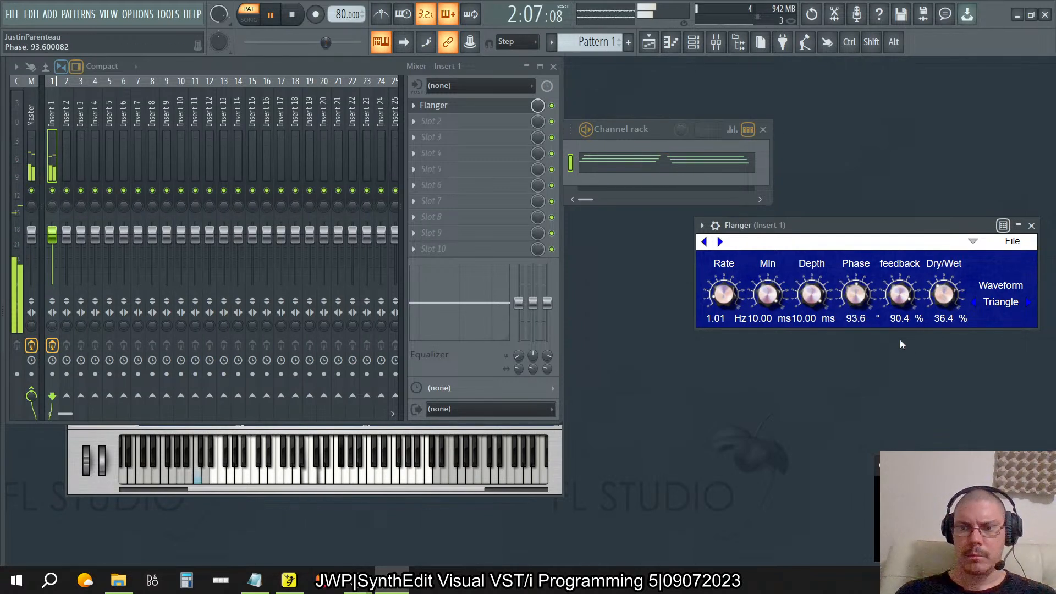
{"action": "left_click_drag", "start_coordinate": [946, 293], "coordinate": [936, 172]}
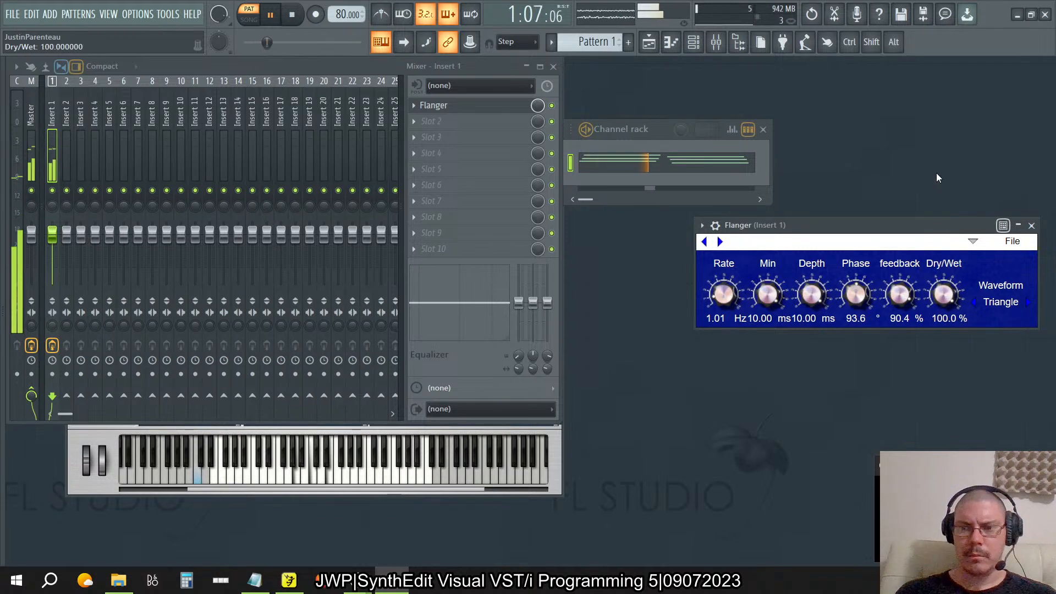
- Audition the Flanger's Sine, Saw and Ramp waveforms in turn while the pattern plays
{"action": "left_click", "coordinate": [1028, 303]}
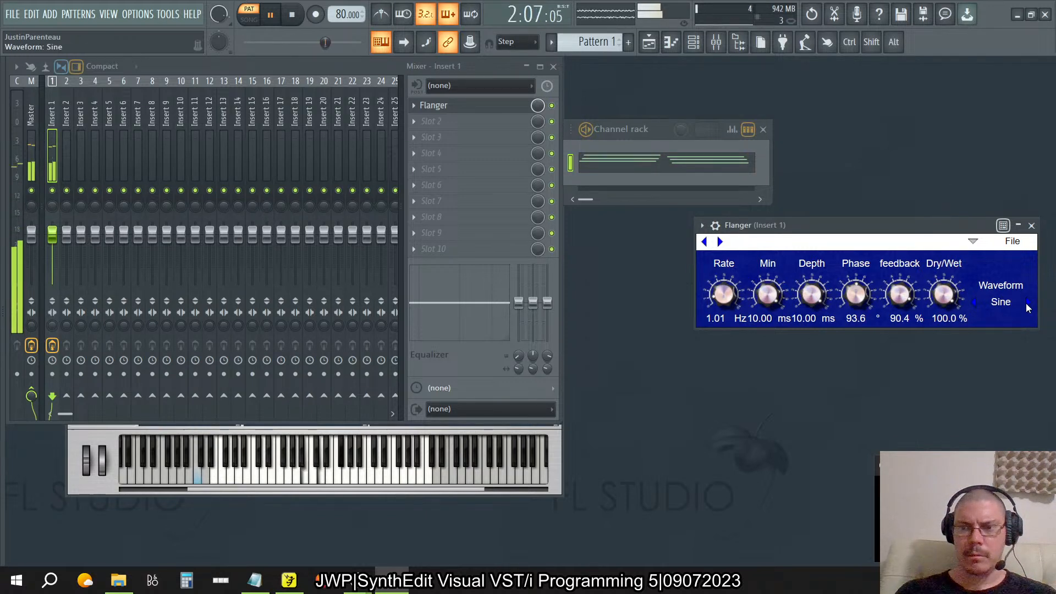
{"action": "left_click", "coordinate": [1027, 303]}
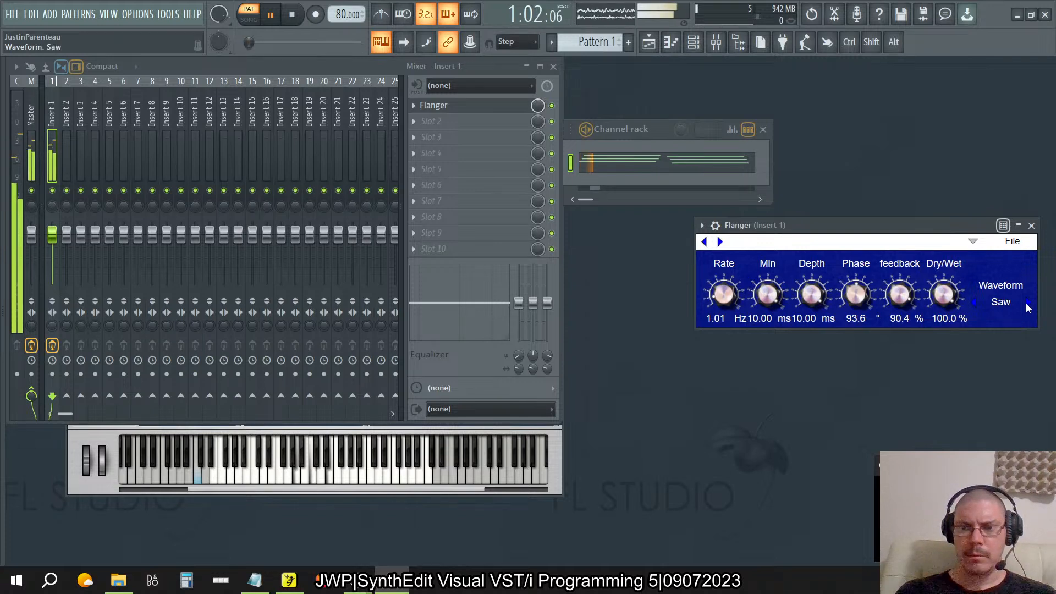
{"action": "left_click", "coordinate": [1027, 304]}
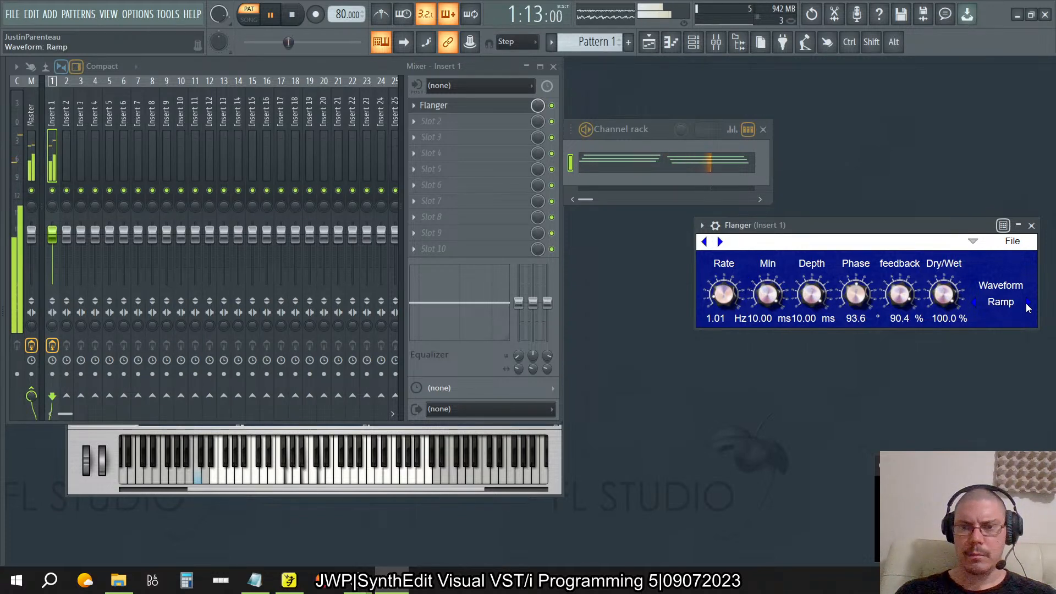
- Set the Flanger's Rate to 2.85 Hz, Min to 0.00 ms, Depth to 5.40 ms, Phase to 180.0° and feedback to 56.8 %
{"action": "left_click_drag", "start_coordinate": [723, 307], "coordinate": [815, 362]}
{"action": "left_click_drag", "start_coordinate": [855, 296], "coordinate": [874, 5]}
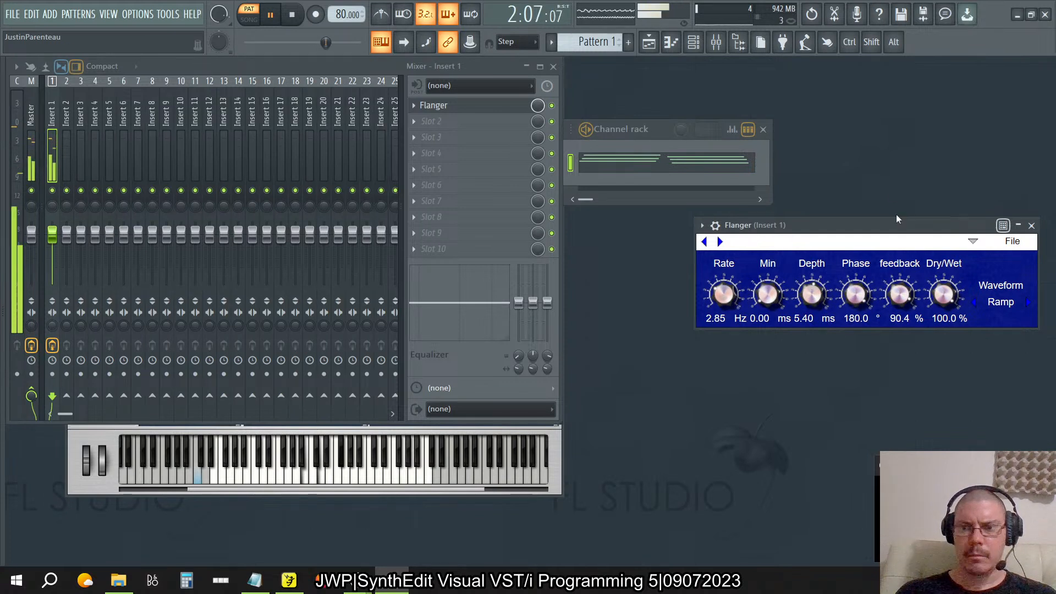
{"action": "left_click_drag", "start_coordinate": [900, 295], "coordinate": [902, 324]}
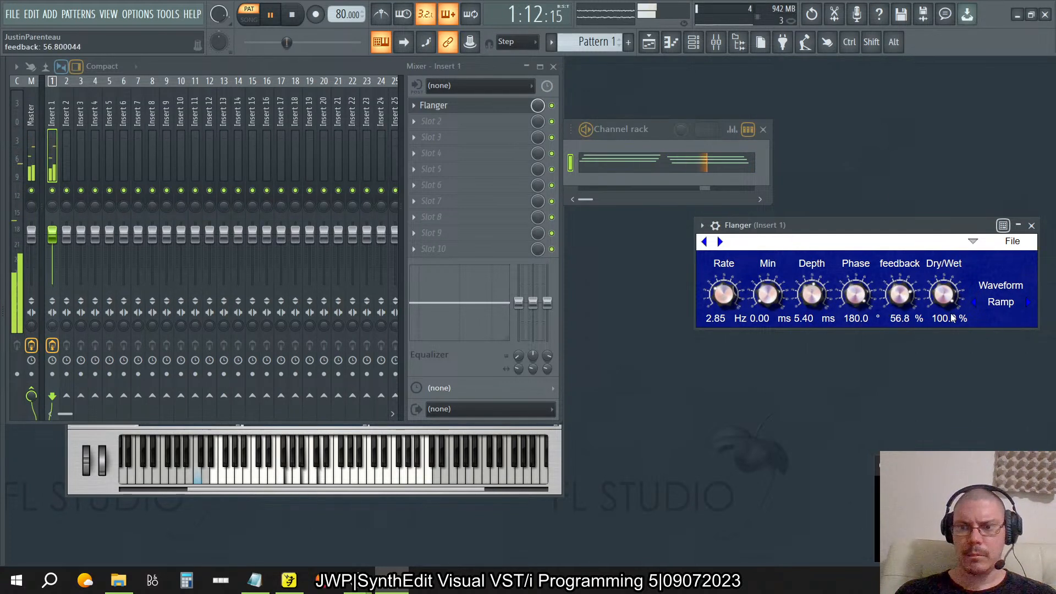
- Set the Flanger's Waveform to Triangle, restart the pattern from the beginning to audition it, and stop playback
{"action": "left_click", "coordinate": [1027, 302]}
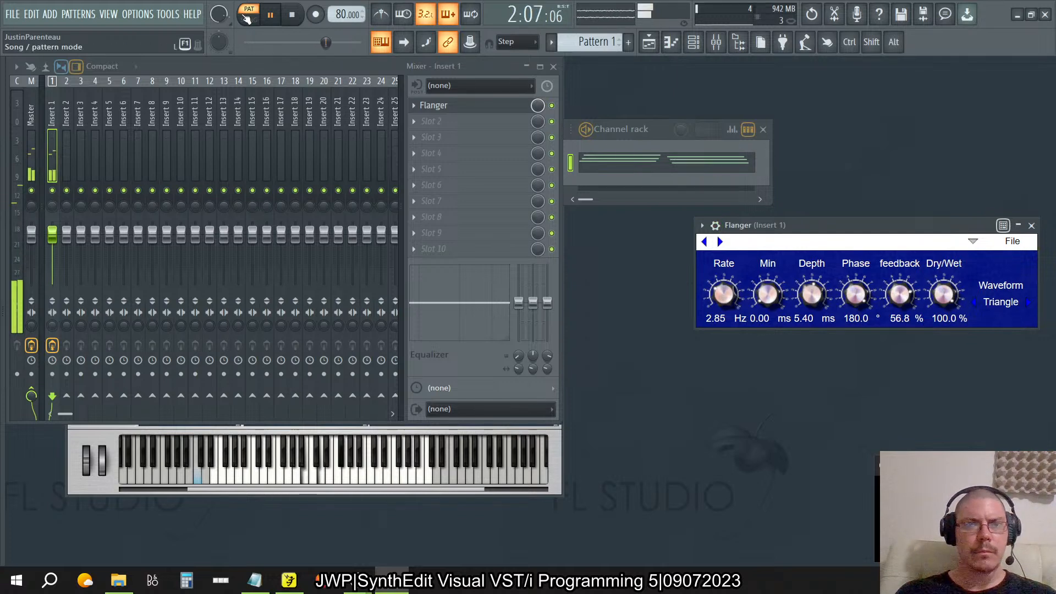
{"action": "left_click", "coordinate": [292, 17]}
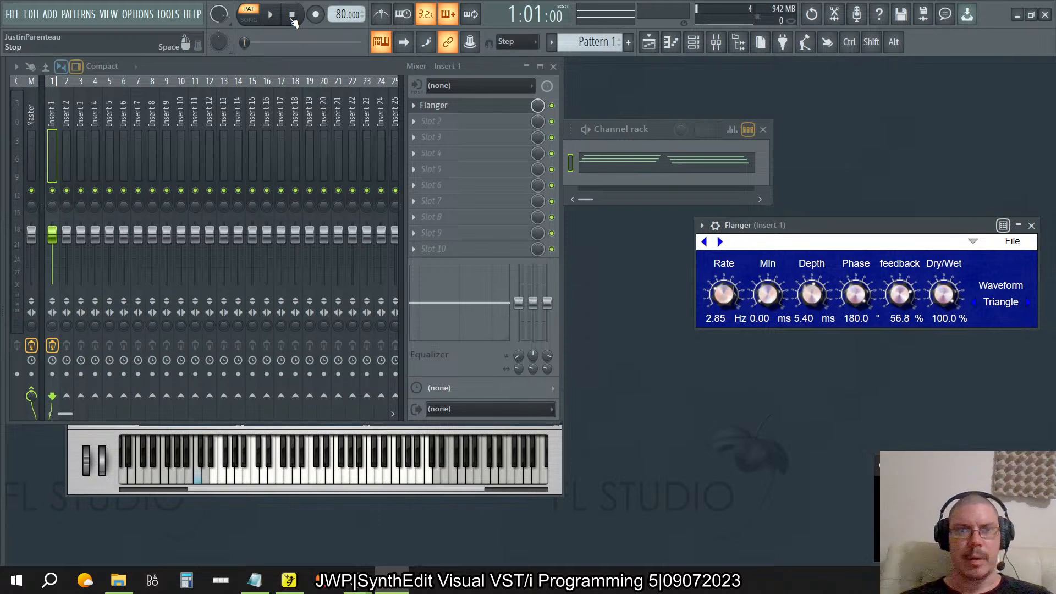
{"action": "key", "text": "space"}
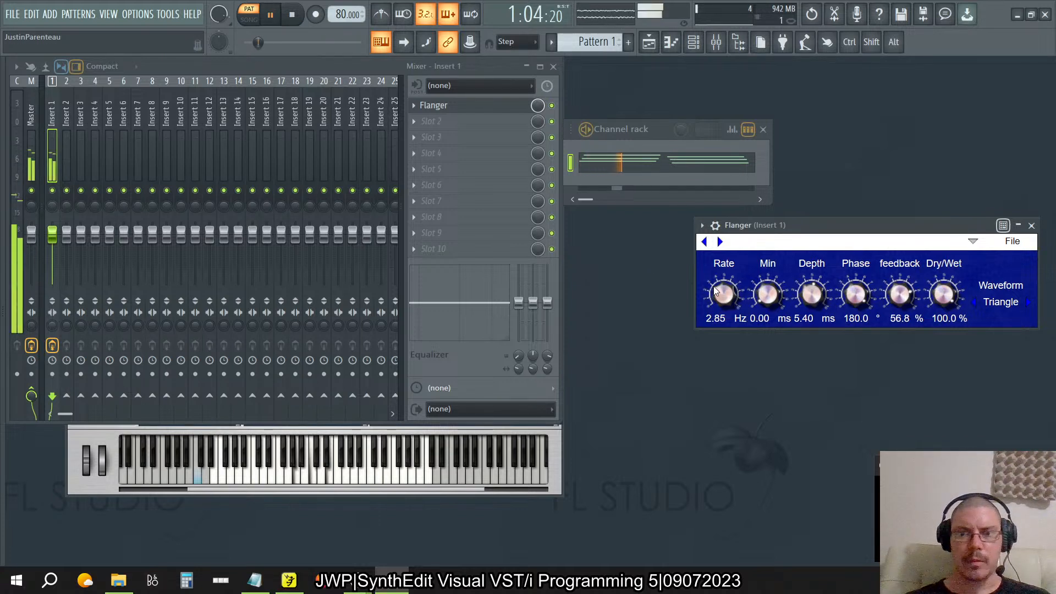
{"action": "key", "text": "space"}
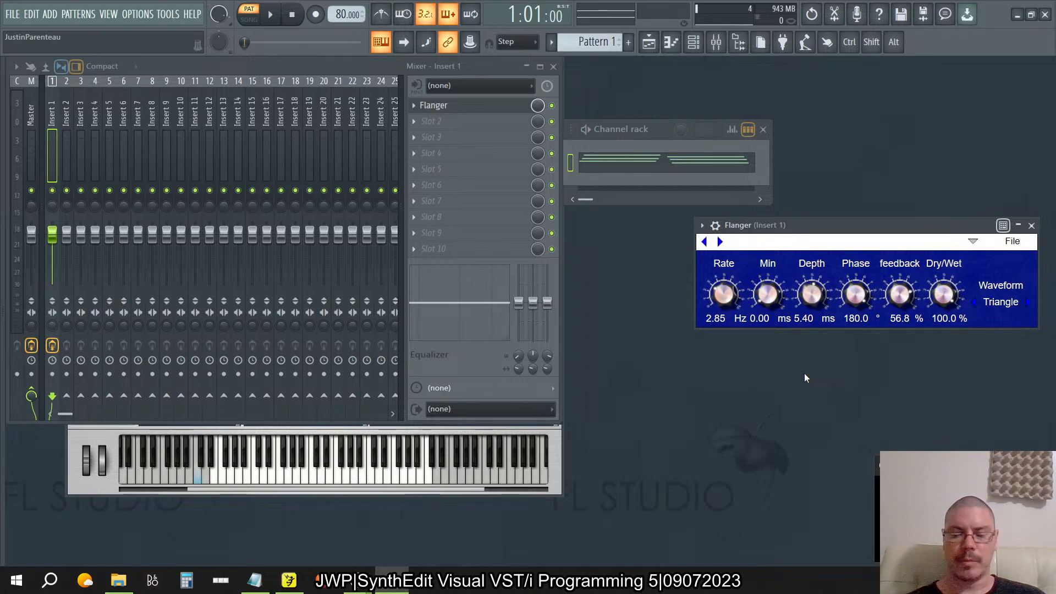
{"action": "key", "text": "ctrl+9"}
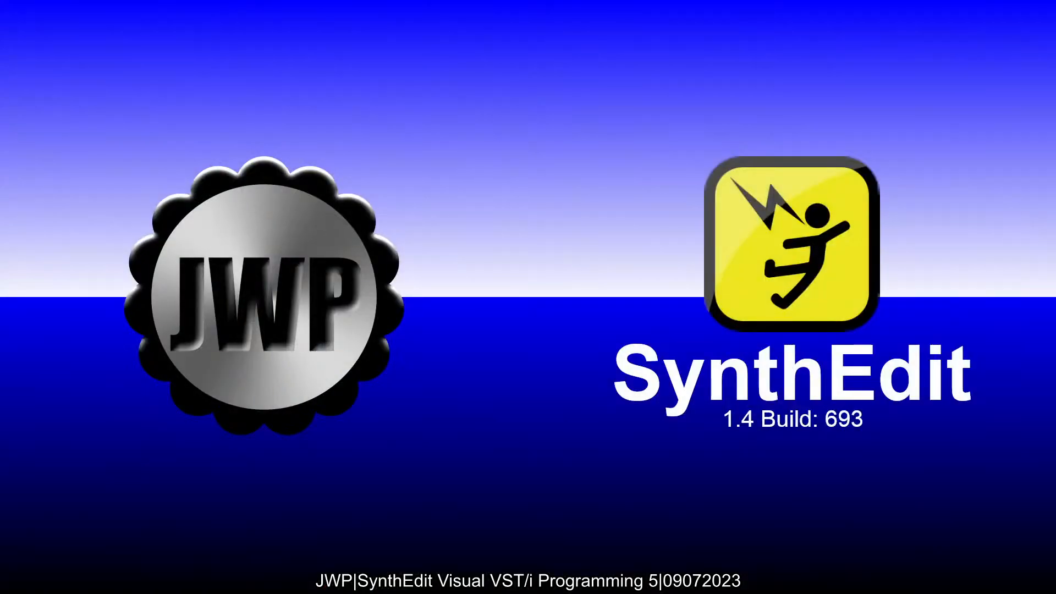